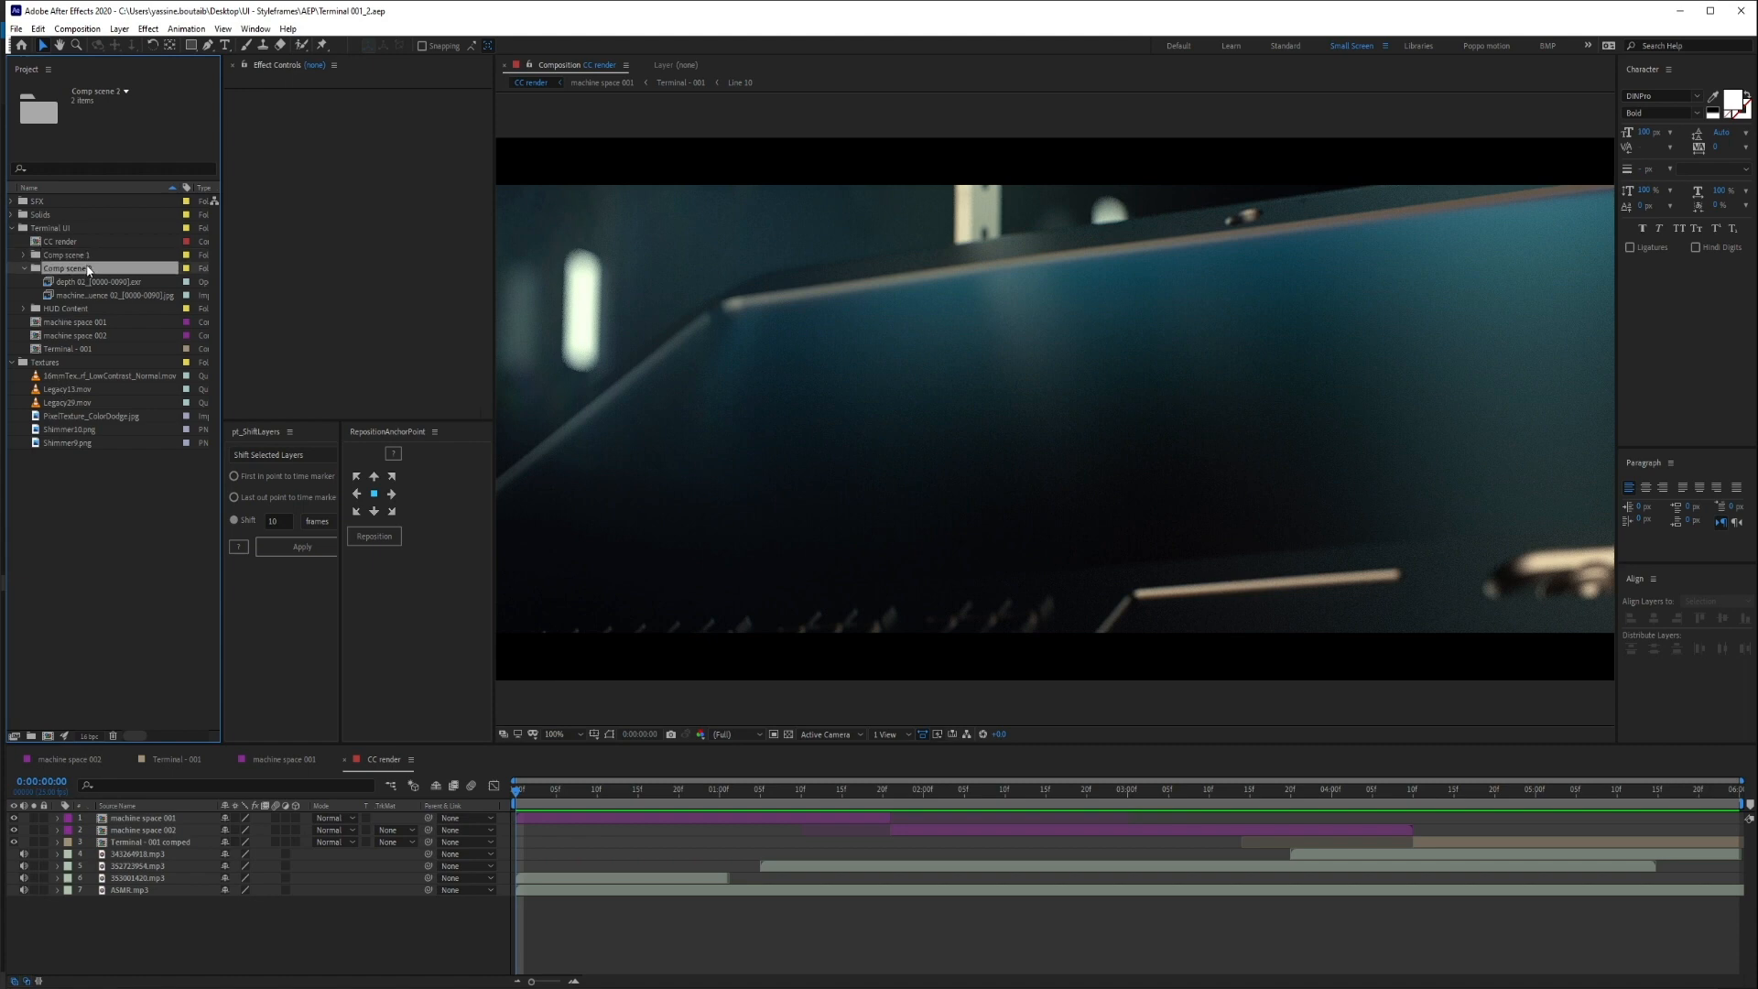
Examine the HUD Content folder and scrub through the Terminal - 001 and CC render compositions
left_click(78, 311)
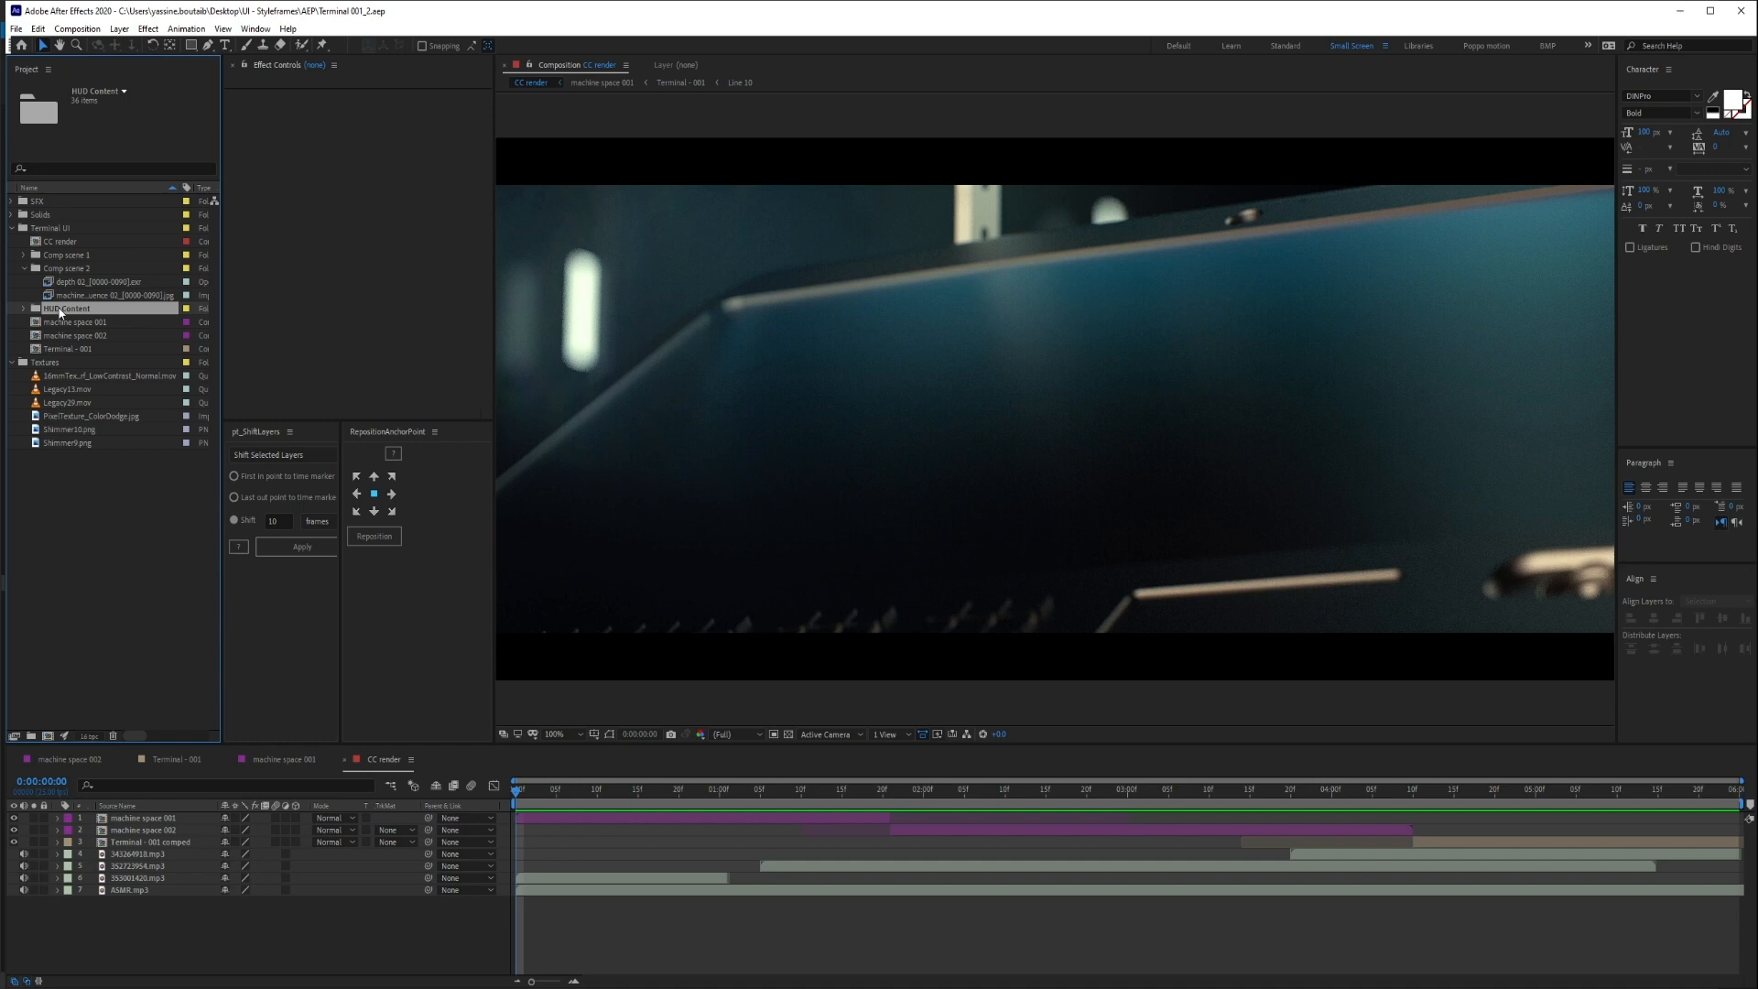
left_click(185, 761)
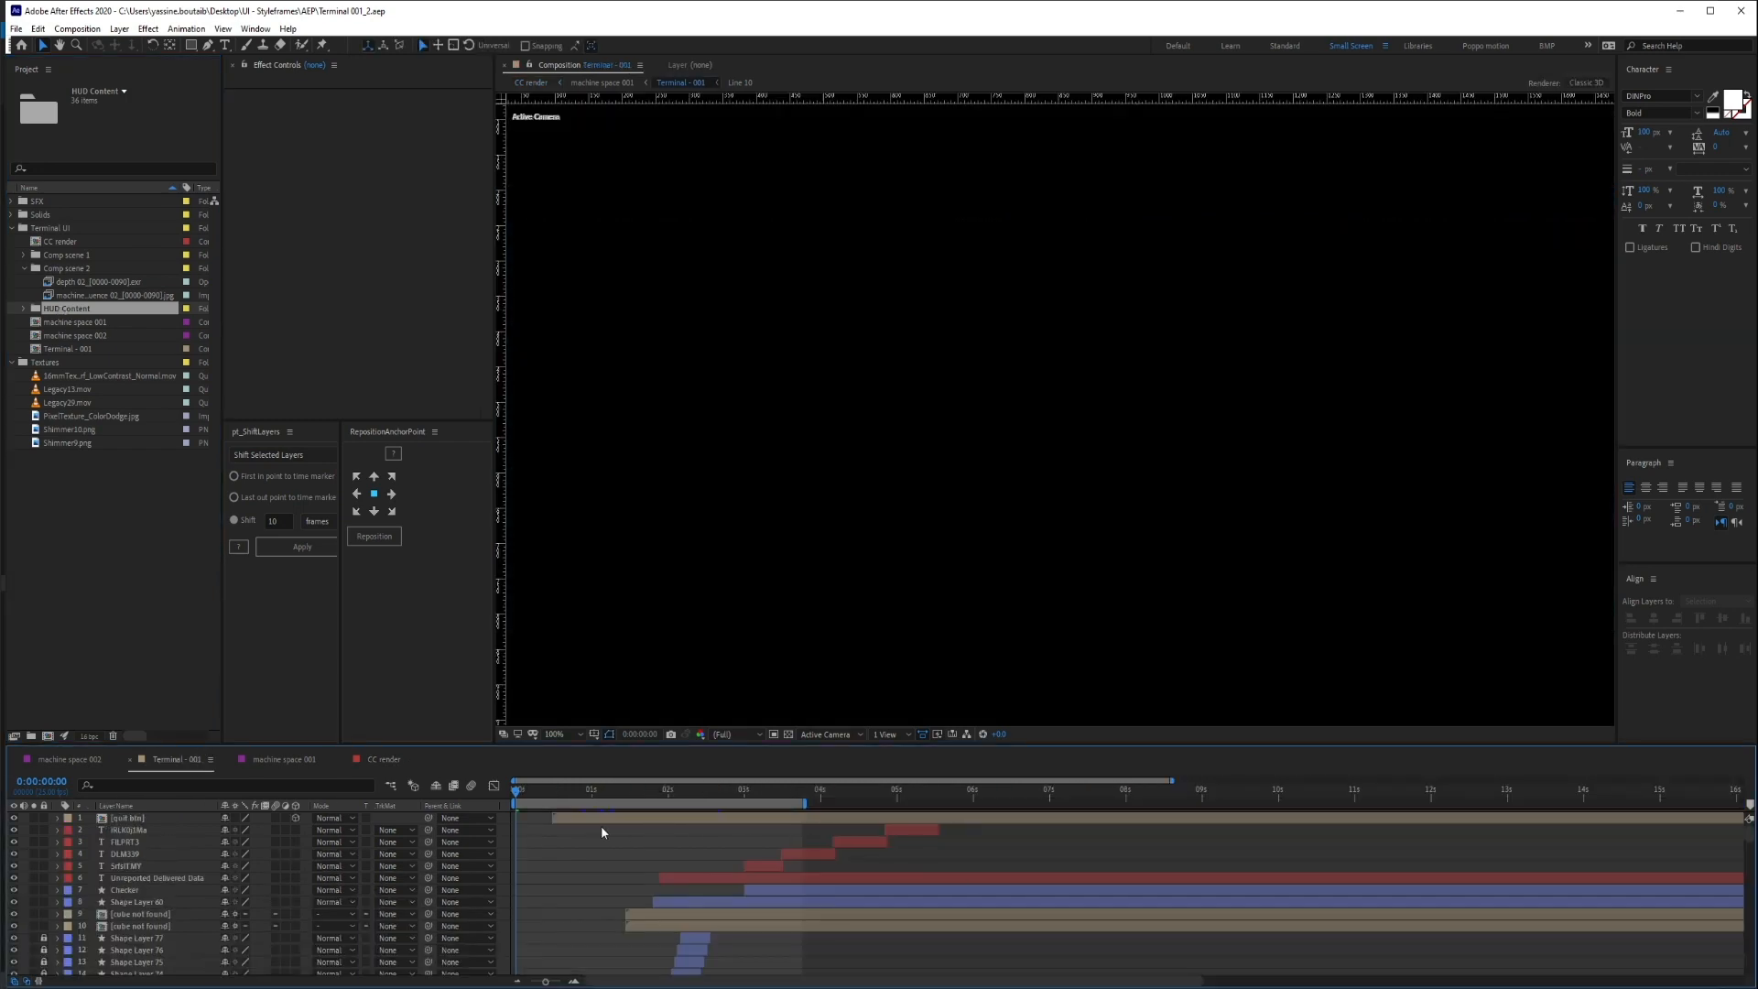
left_click_drag(542, 800, 761, 797)
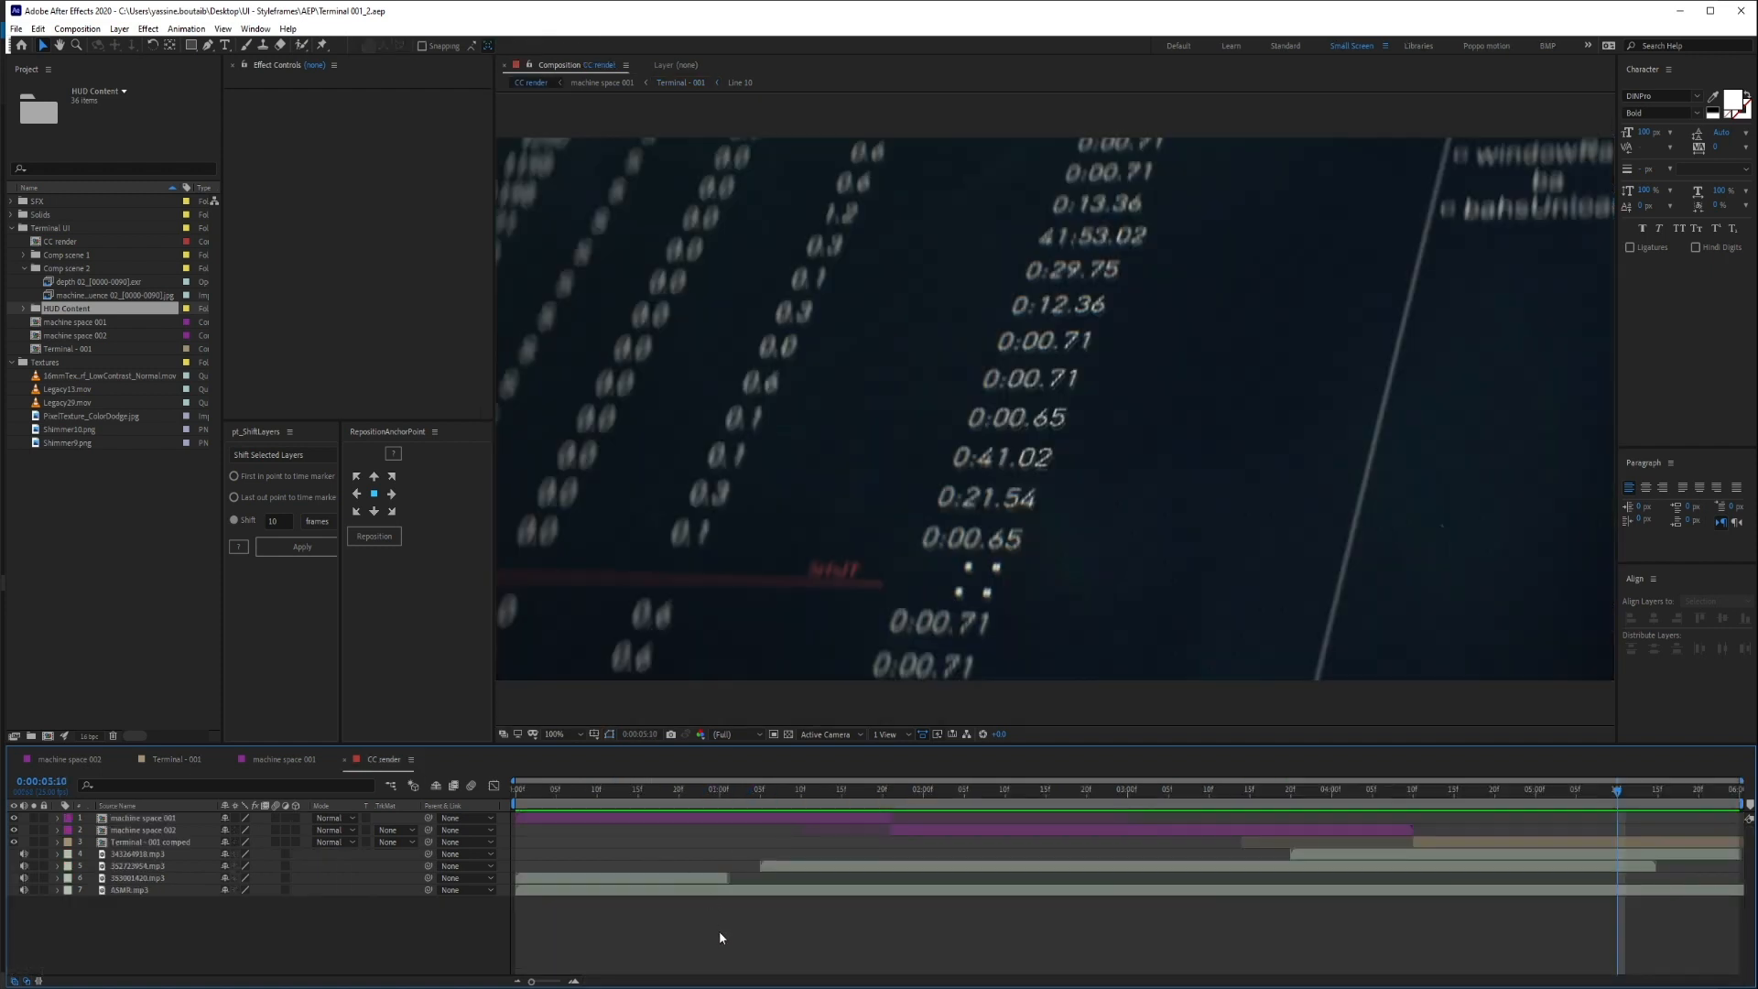
key("Home")
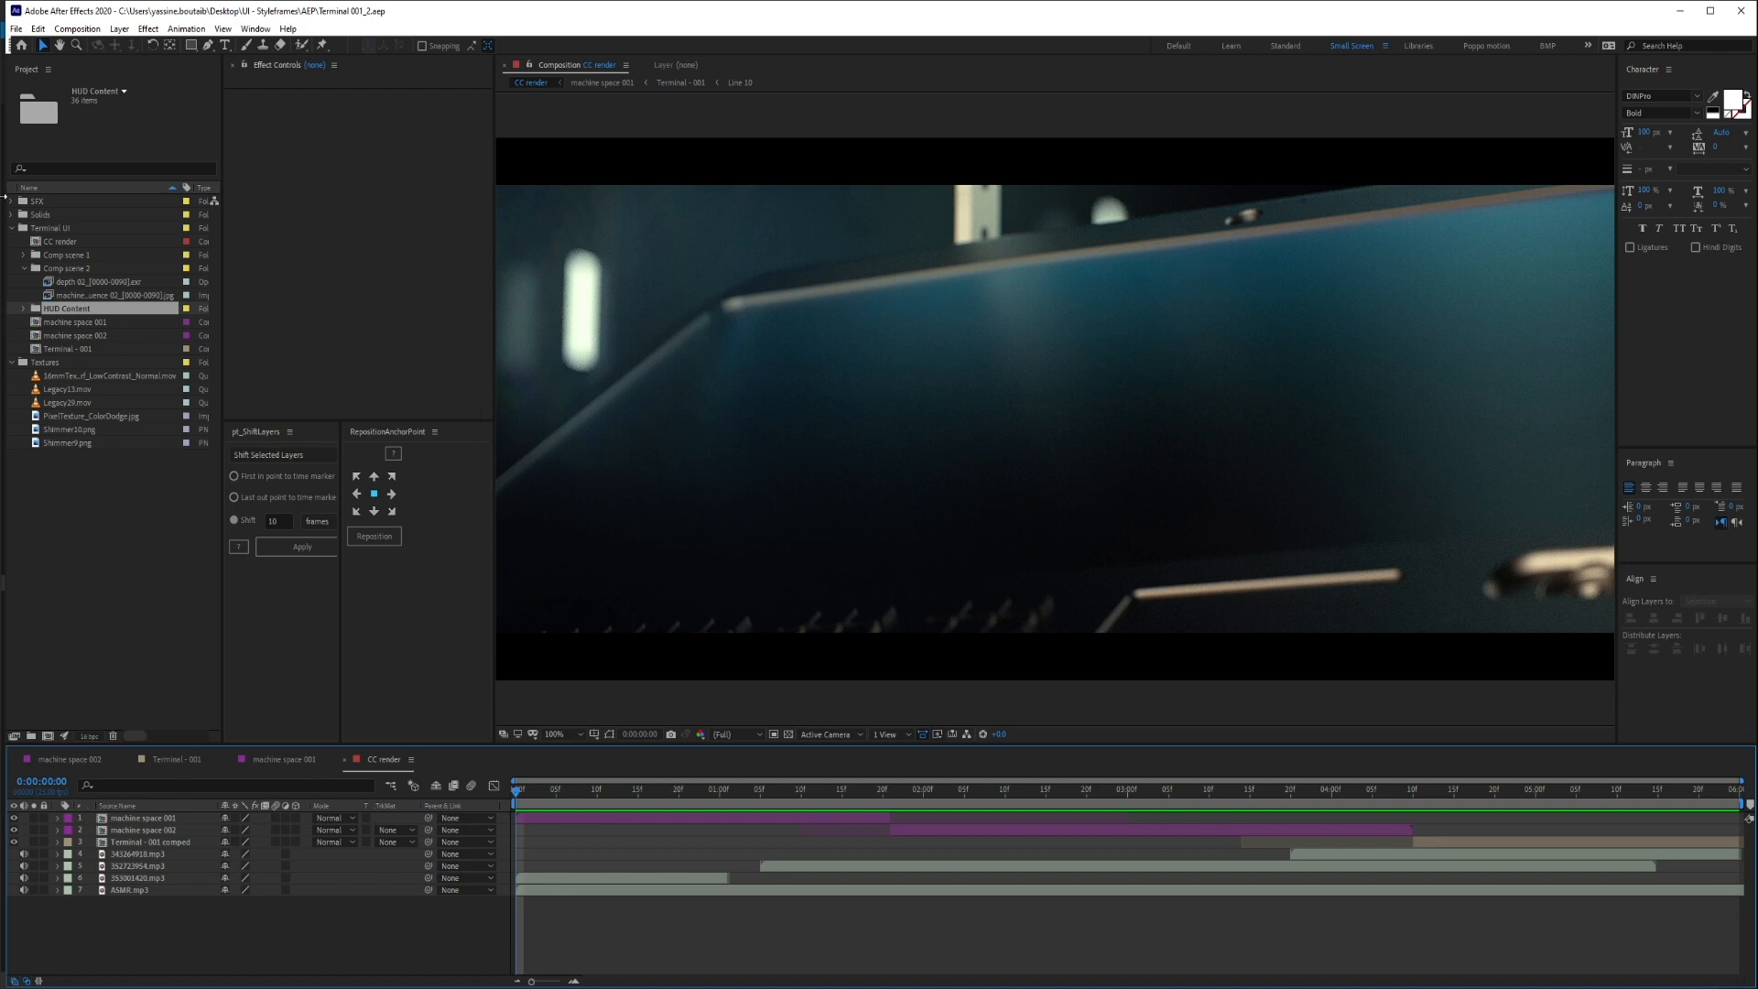
Expand the SFX folder and preview its first audio file from the start
left_click(37, 202)
left_click(11, 200)
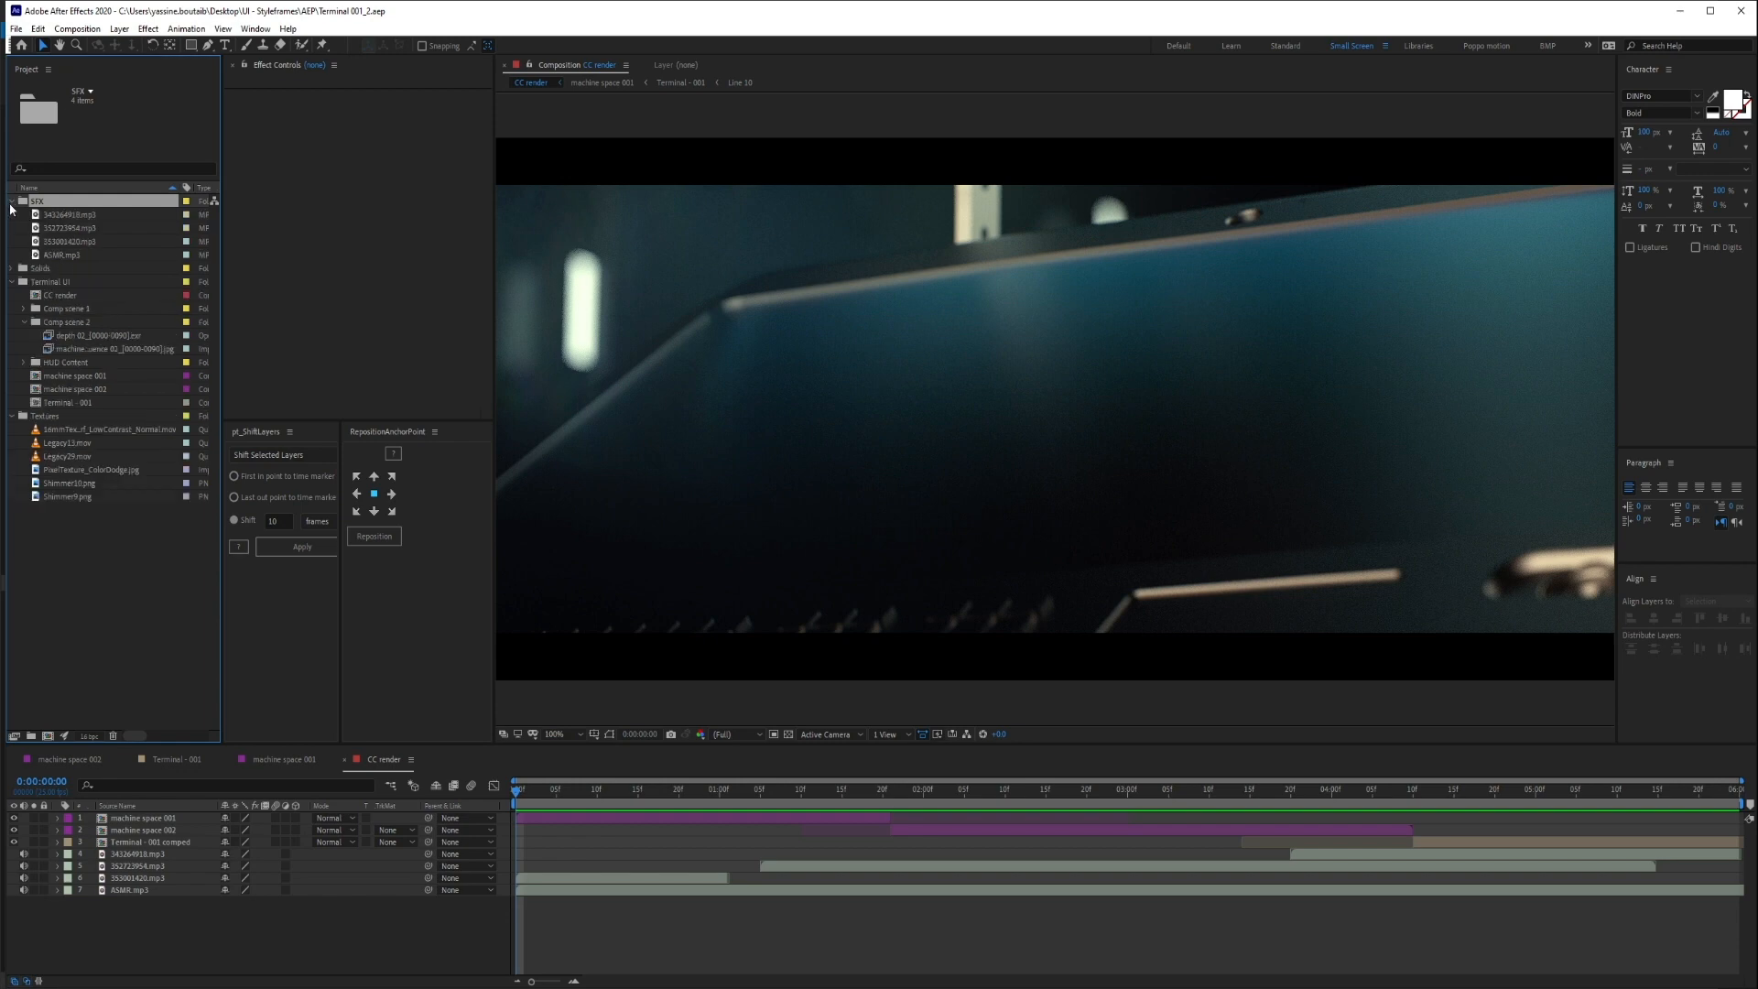
double_click(57, 215)
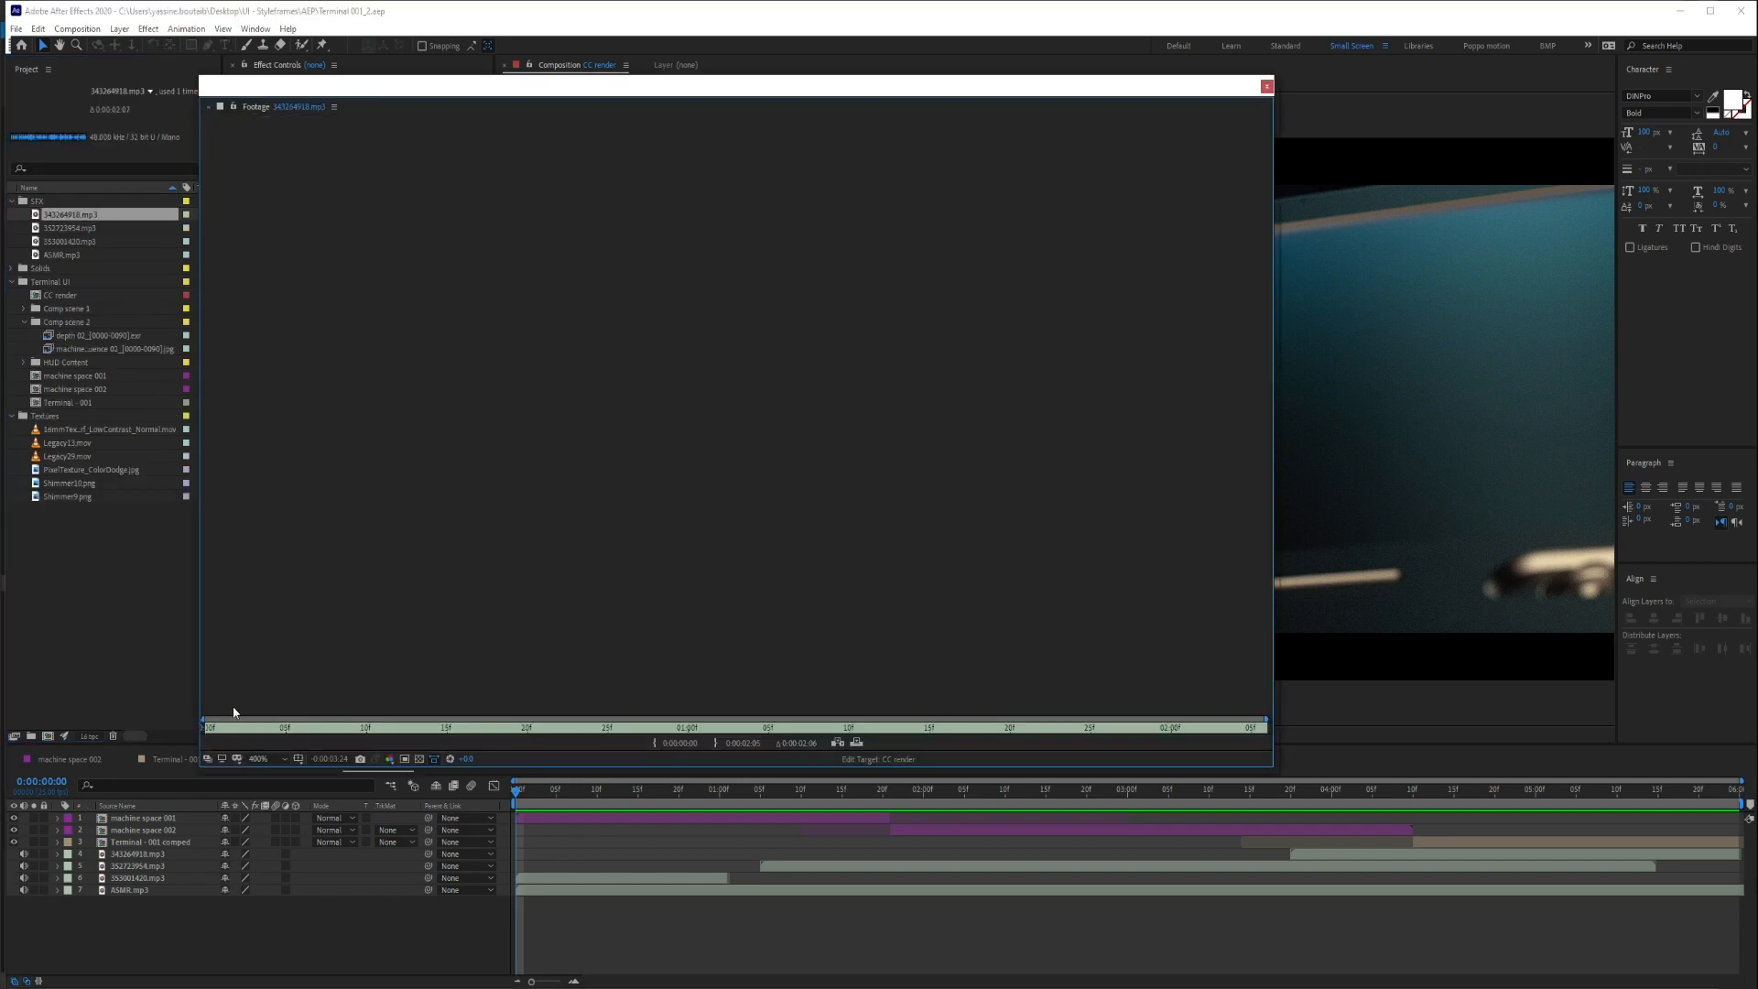
left_click(204, 727)
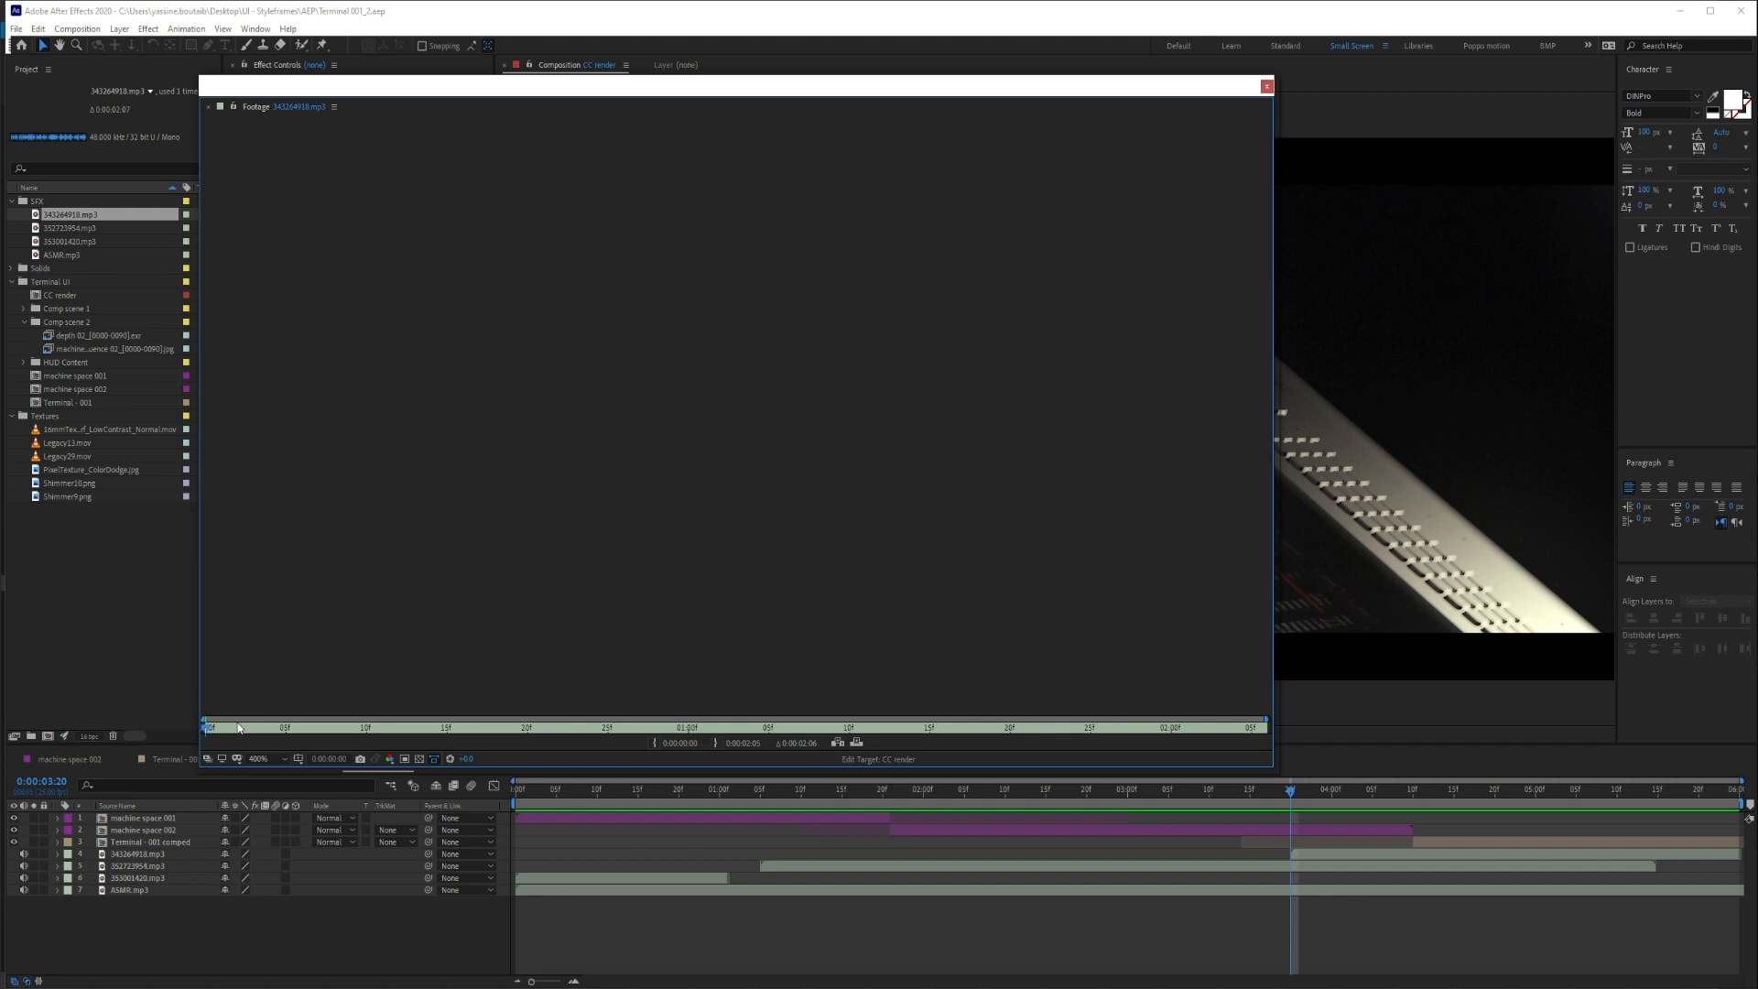
key("space")
Preview the remaining three SFX audio files, ending with ASMR.mp3, and close the footage viewer
left_click(62, 229)
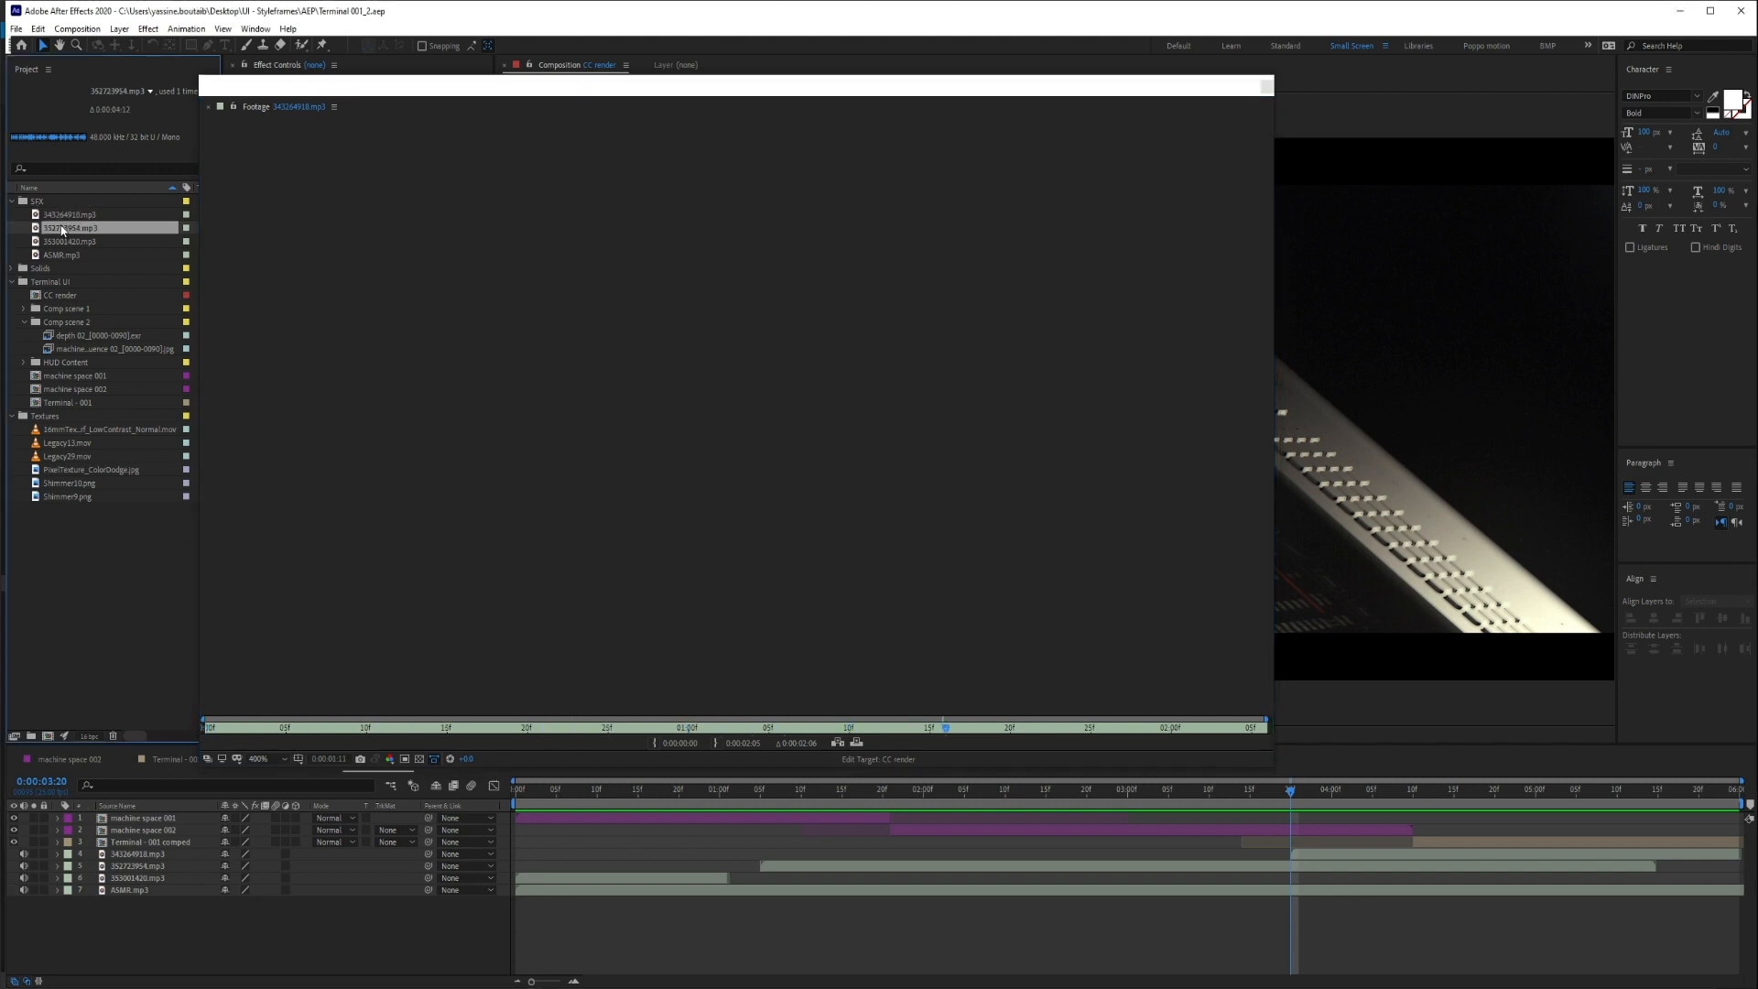
double_click(63, 229)
key("space")
left_click(83, 243)
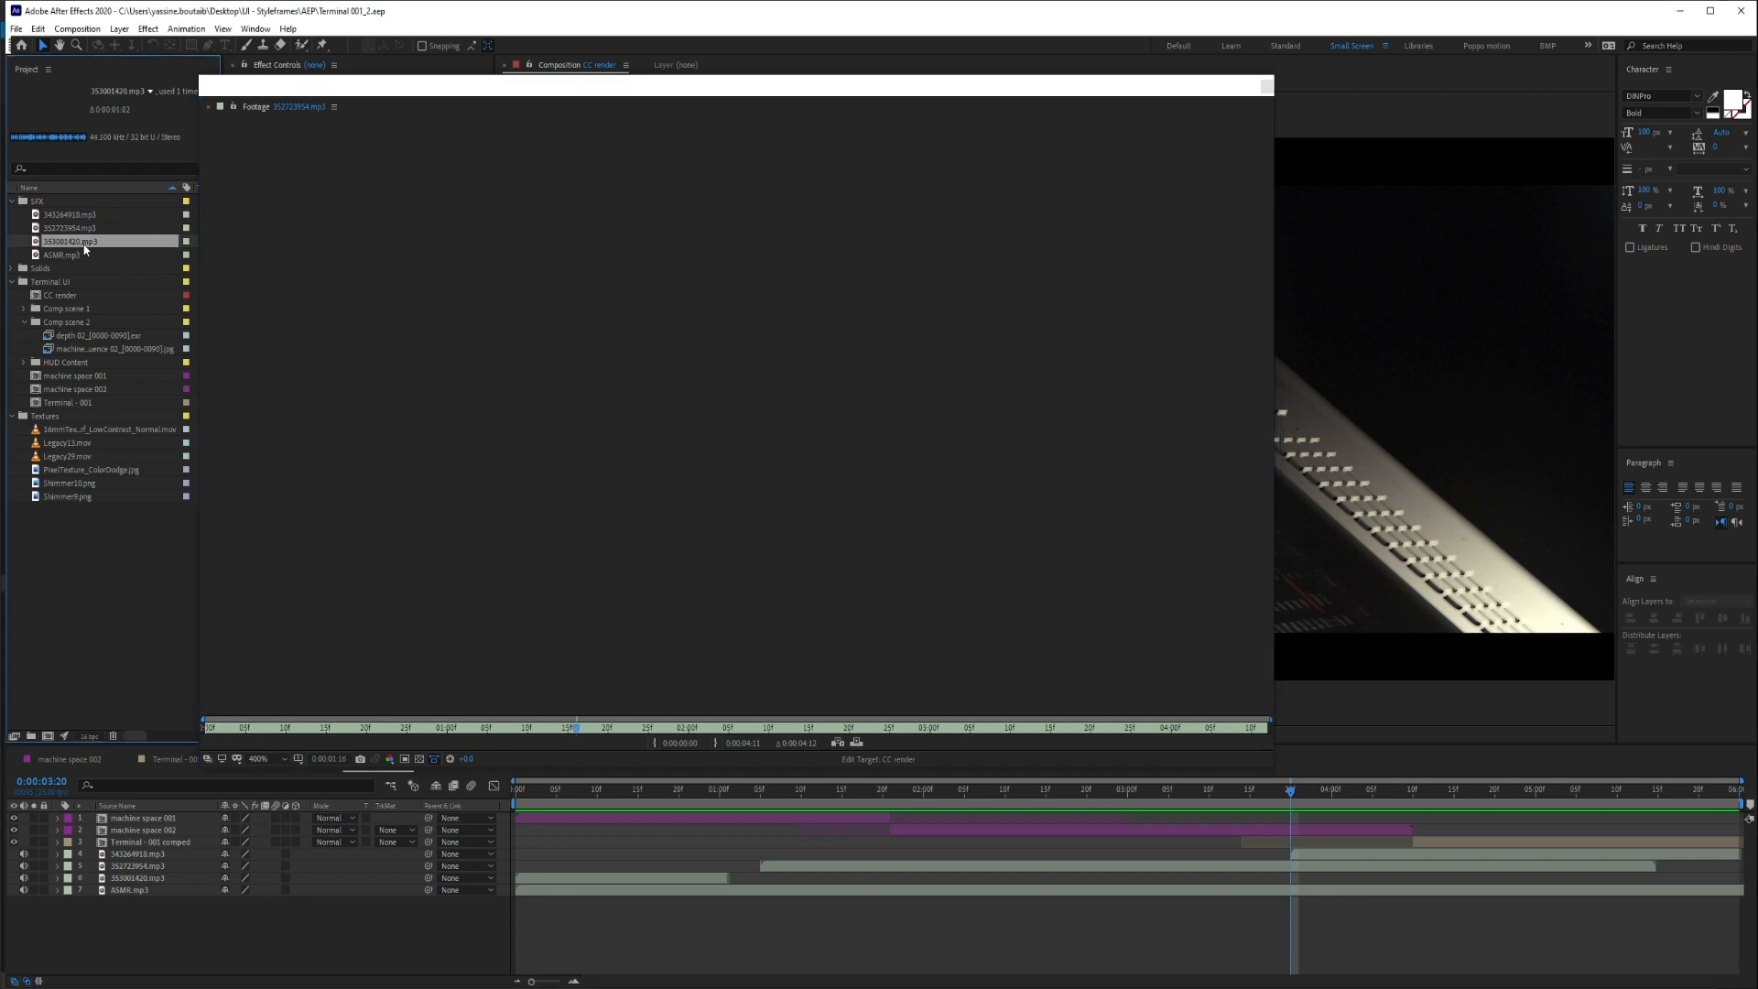
double_click(84, 245)
key("space")
double_click(60, 256)
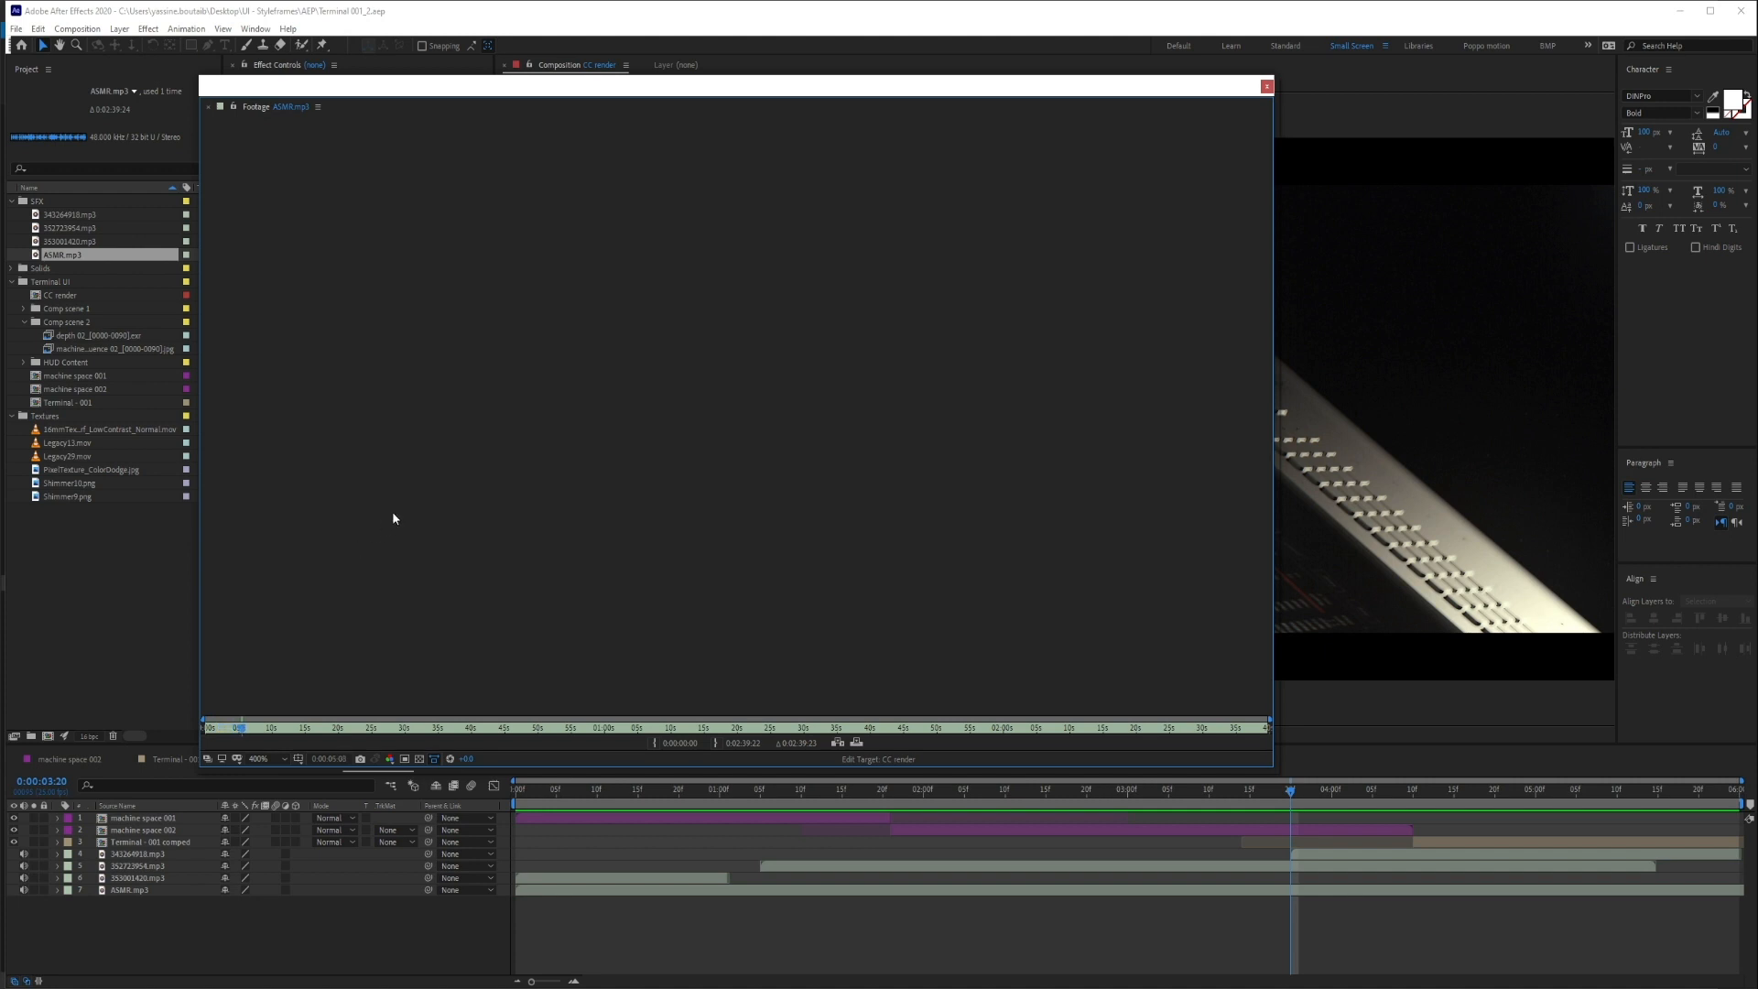
left_click(1268, 86)
Scrub through CC render and review the machine space 001 and machine space 002 compositions, playing back machine space 001
left_click_drag(606, 798, 1004, 805)
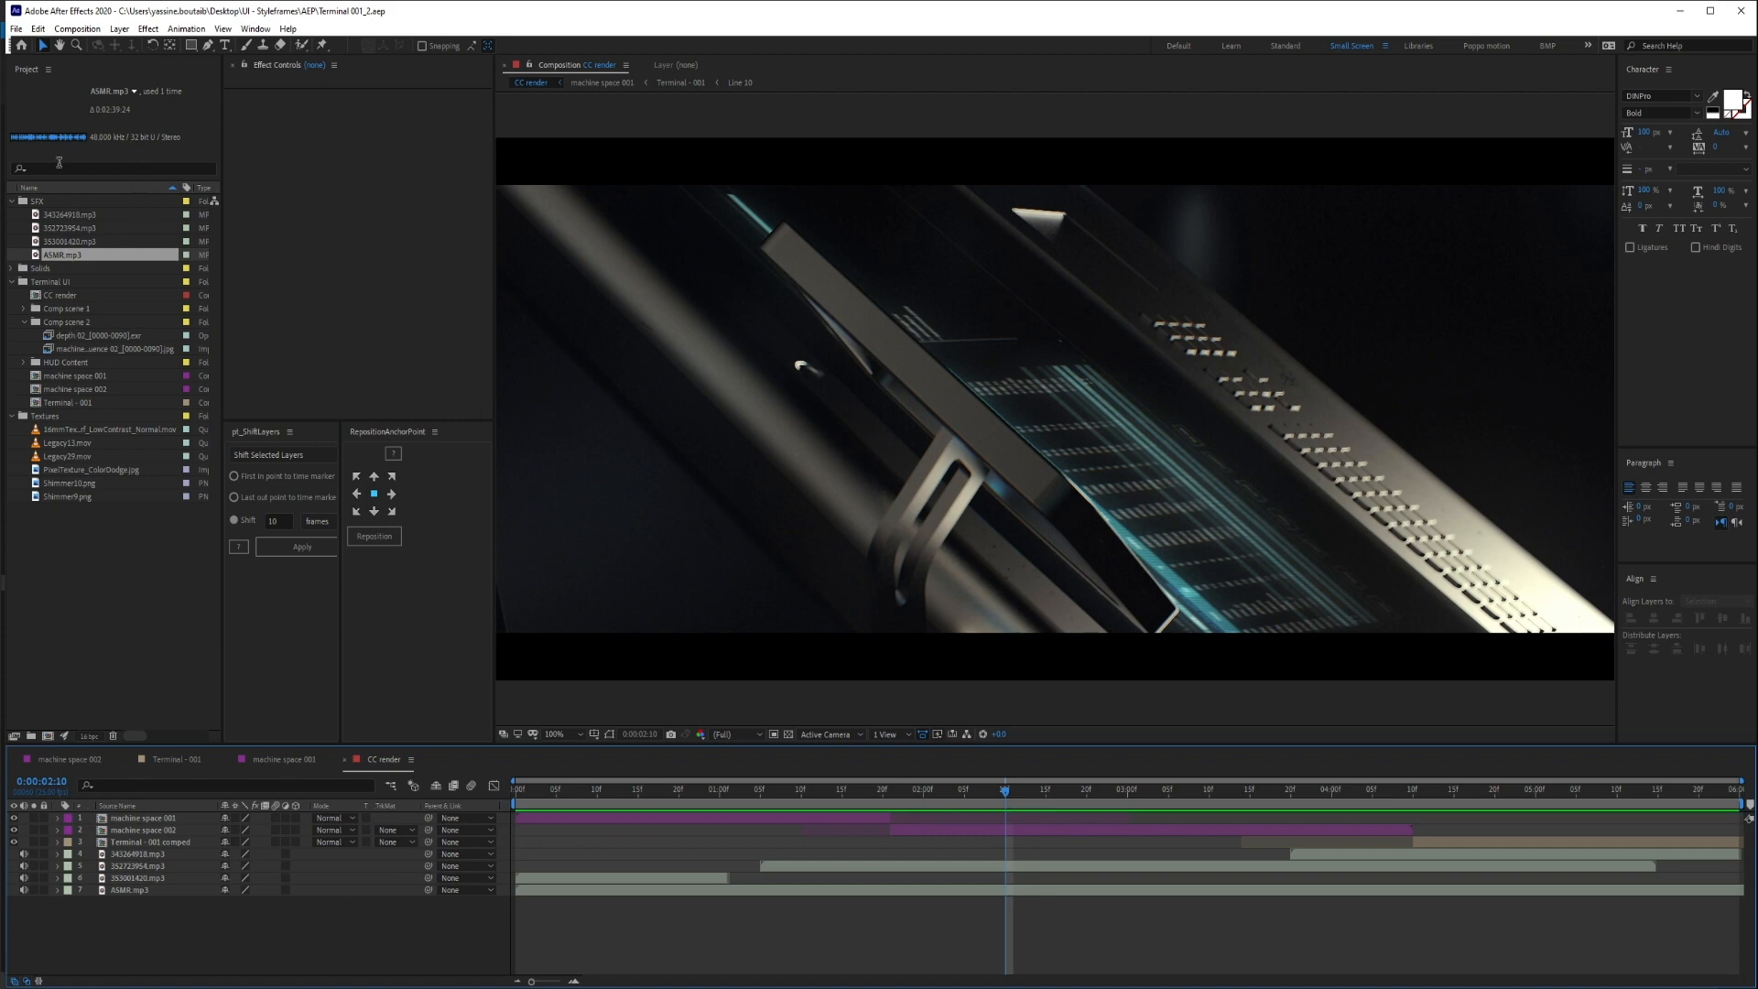
left_click(86, 325)
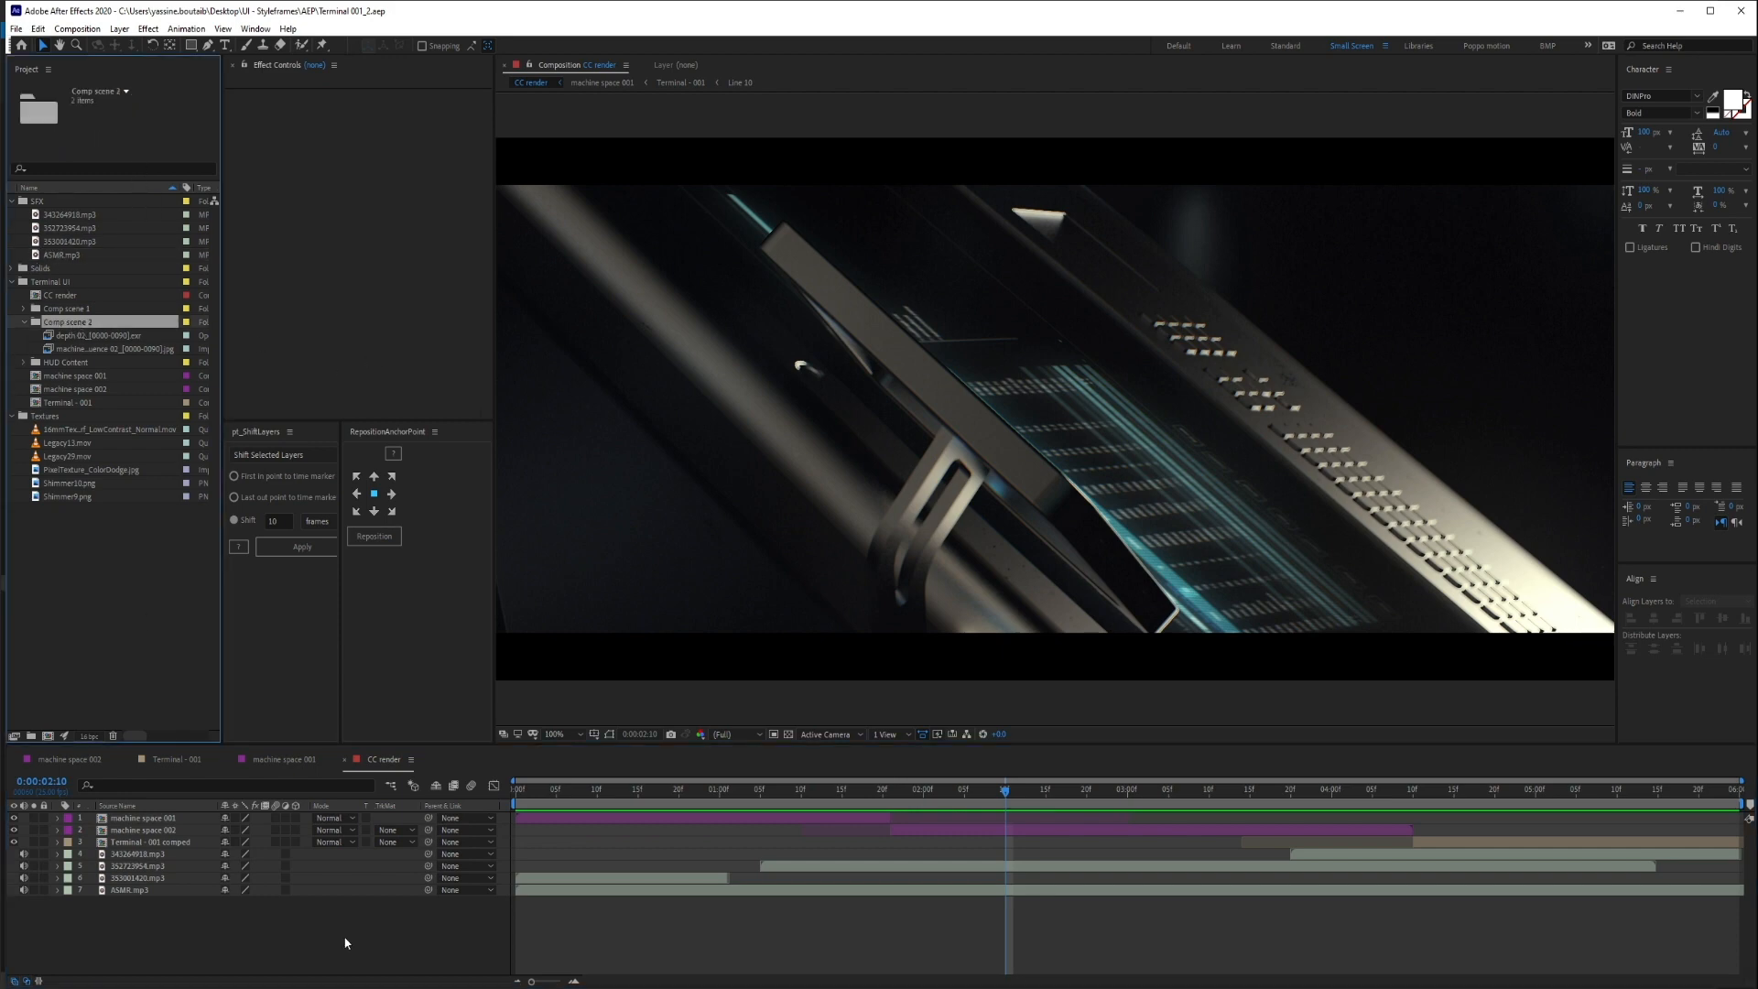
left_click(100, 762)
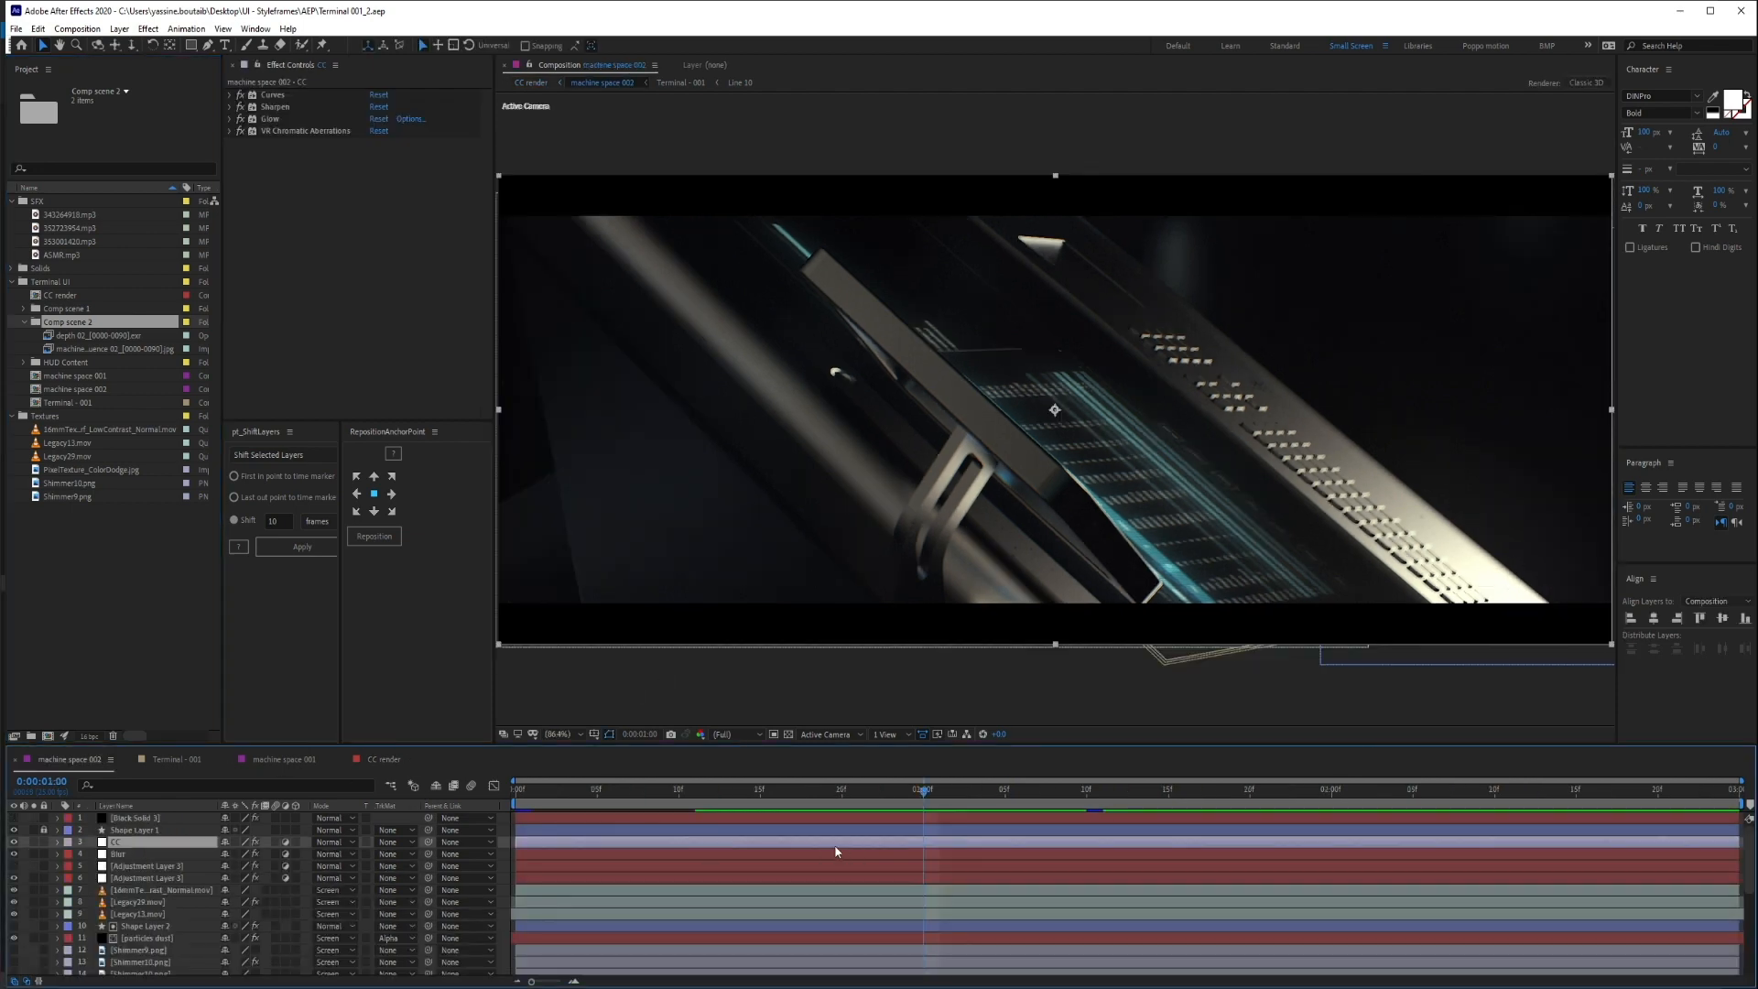
left_click(275, 759)
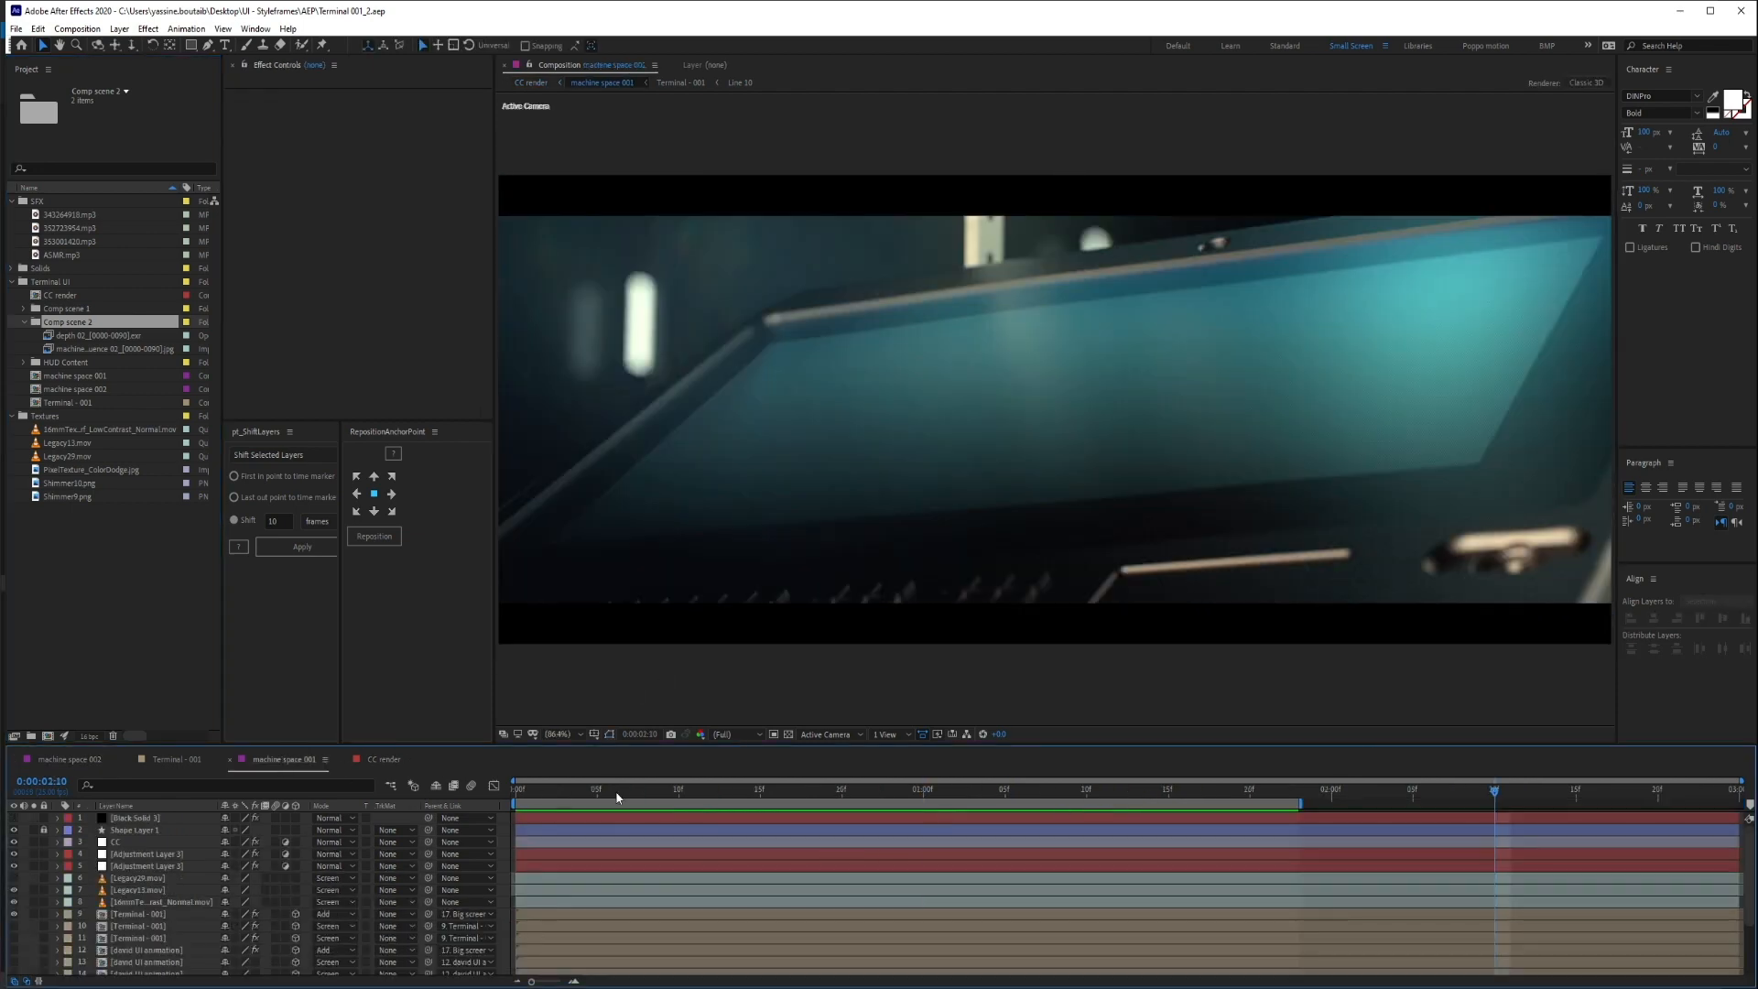
key("space")
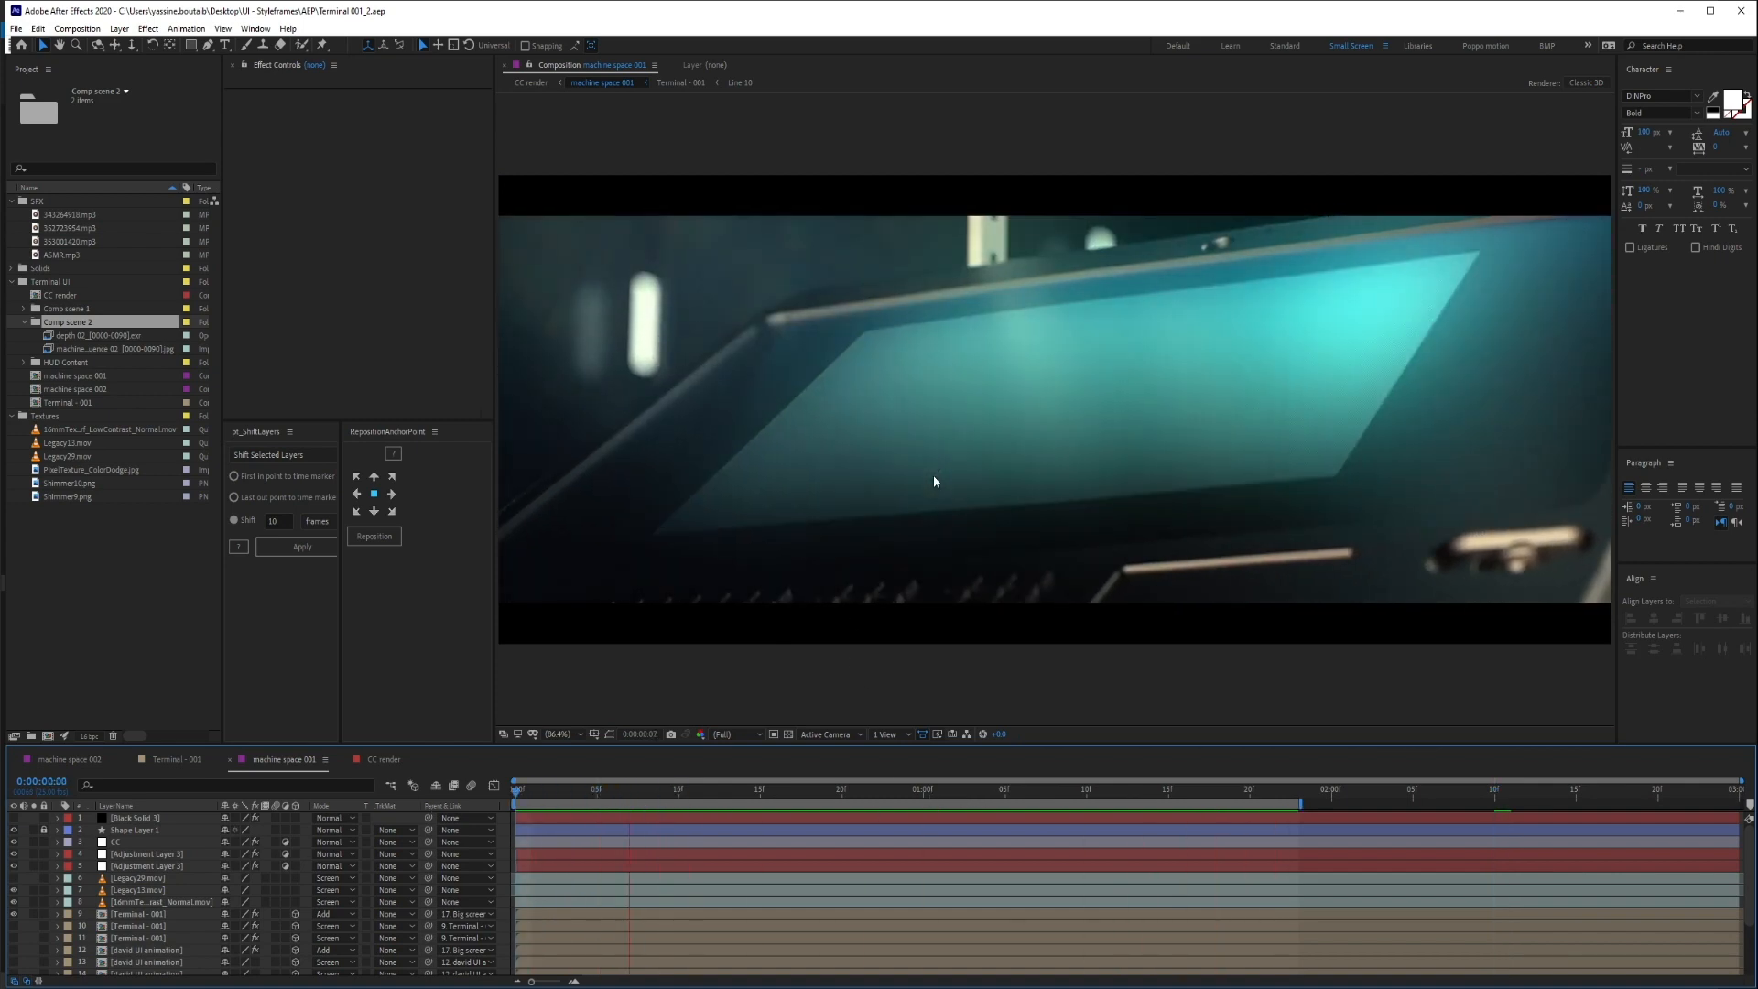
left_click(679, 791)
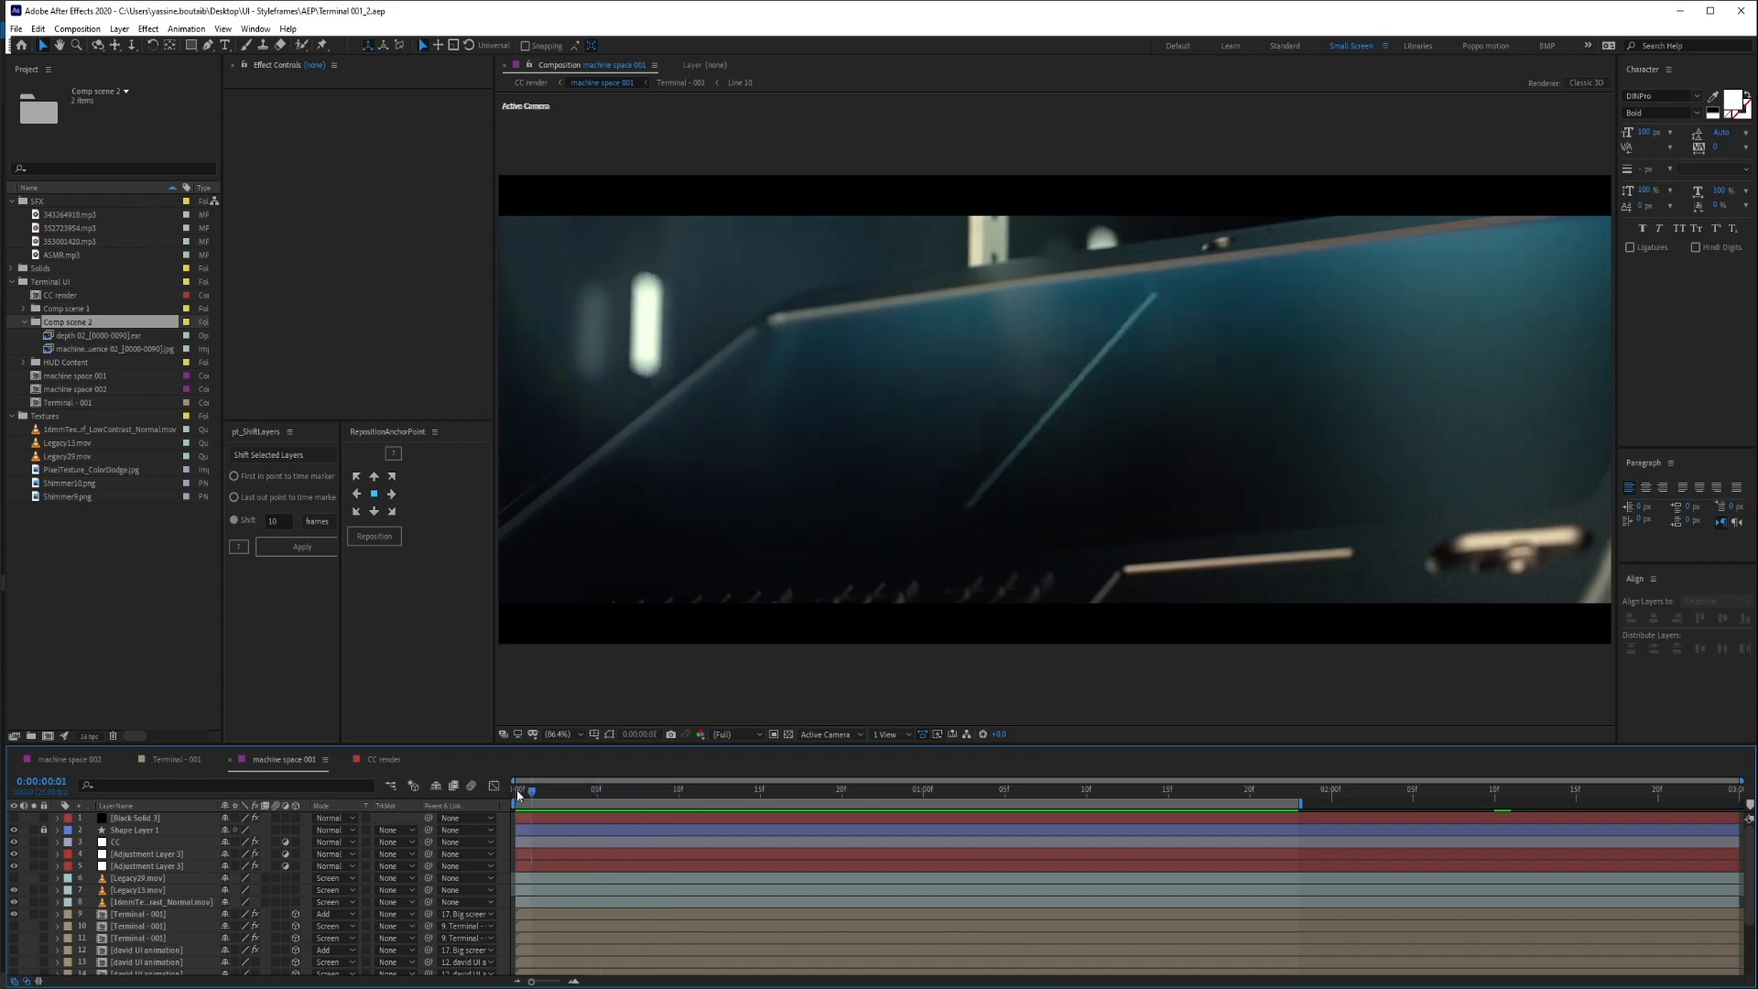
left_click(78, 759)
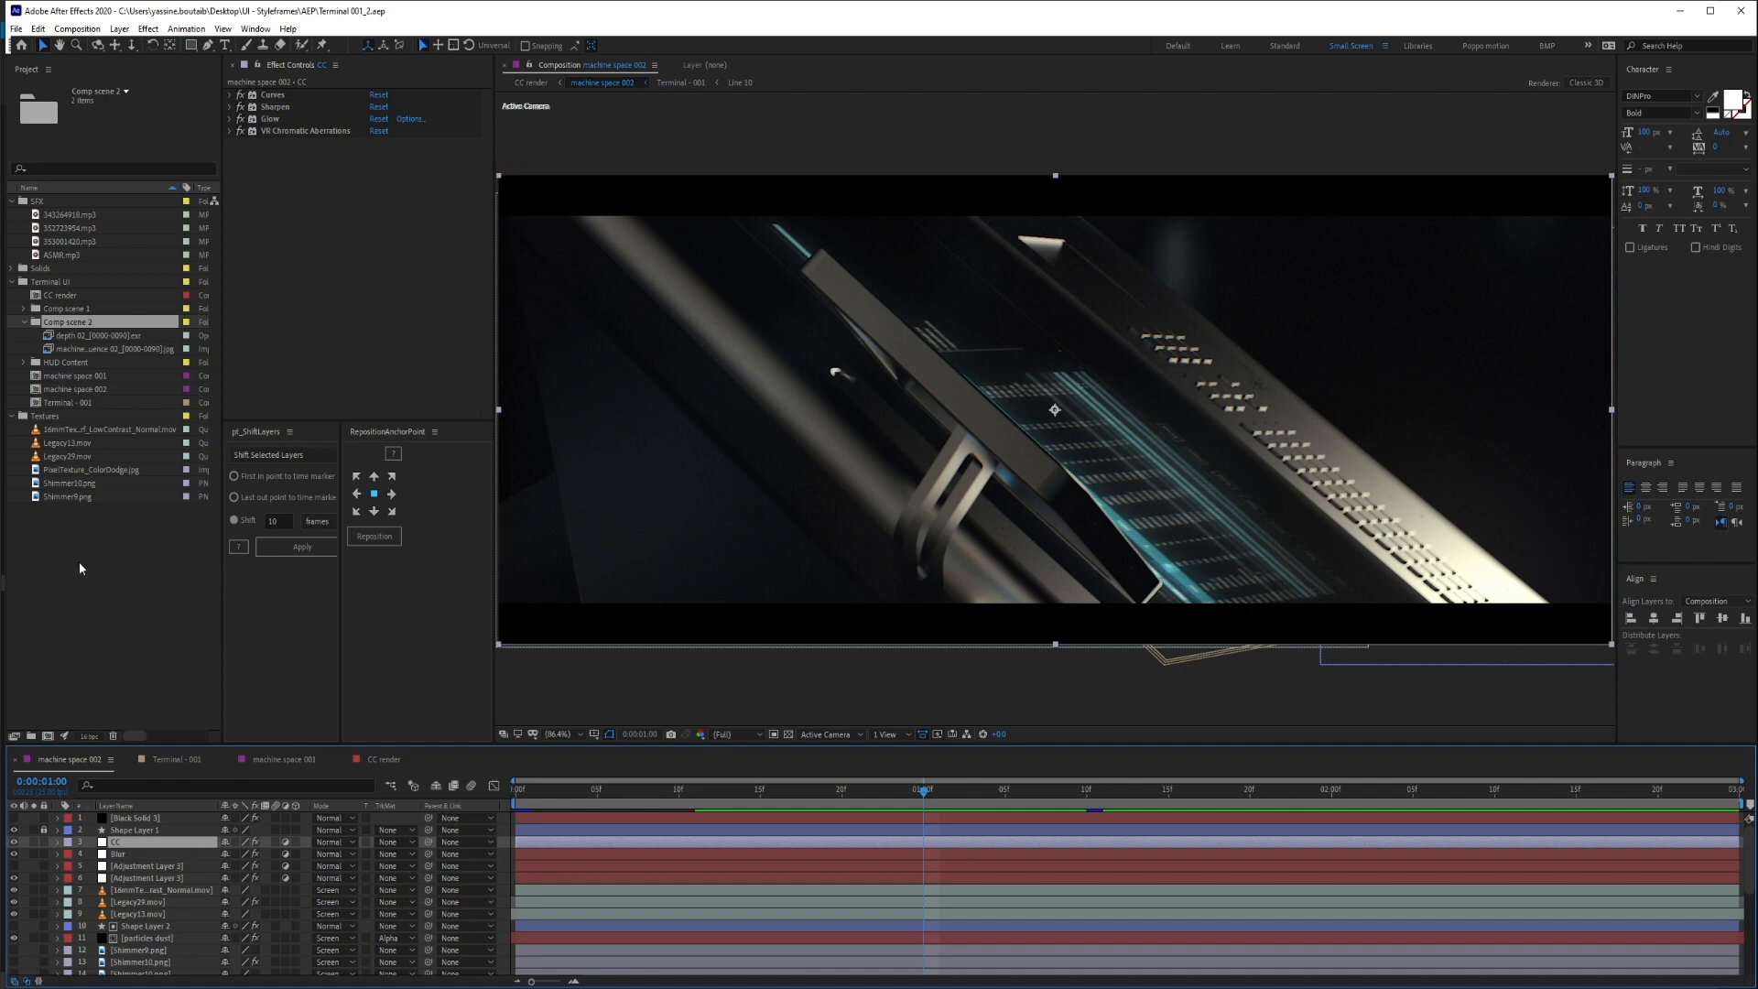
Open the 16mm low-contrast texture footage from the Textures folder and scrub through it
left_click(47, 417)
left_click(57, 431)
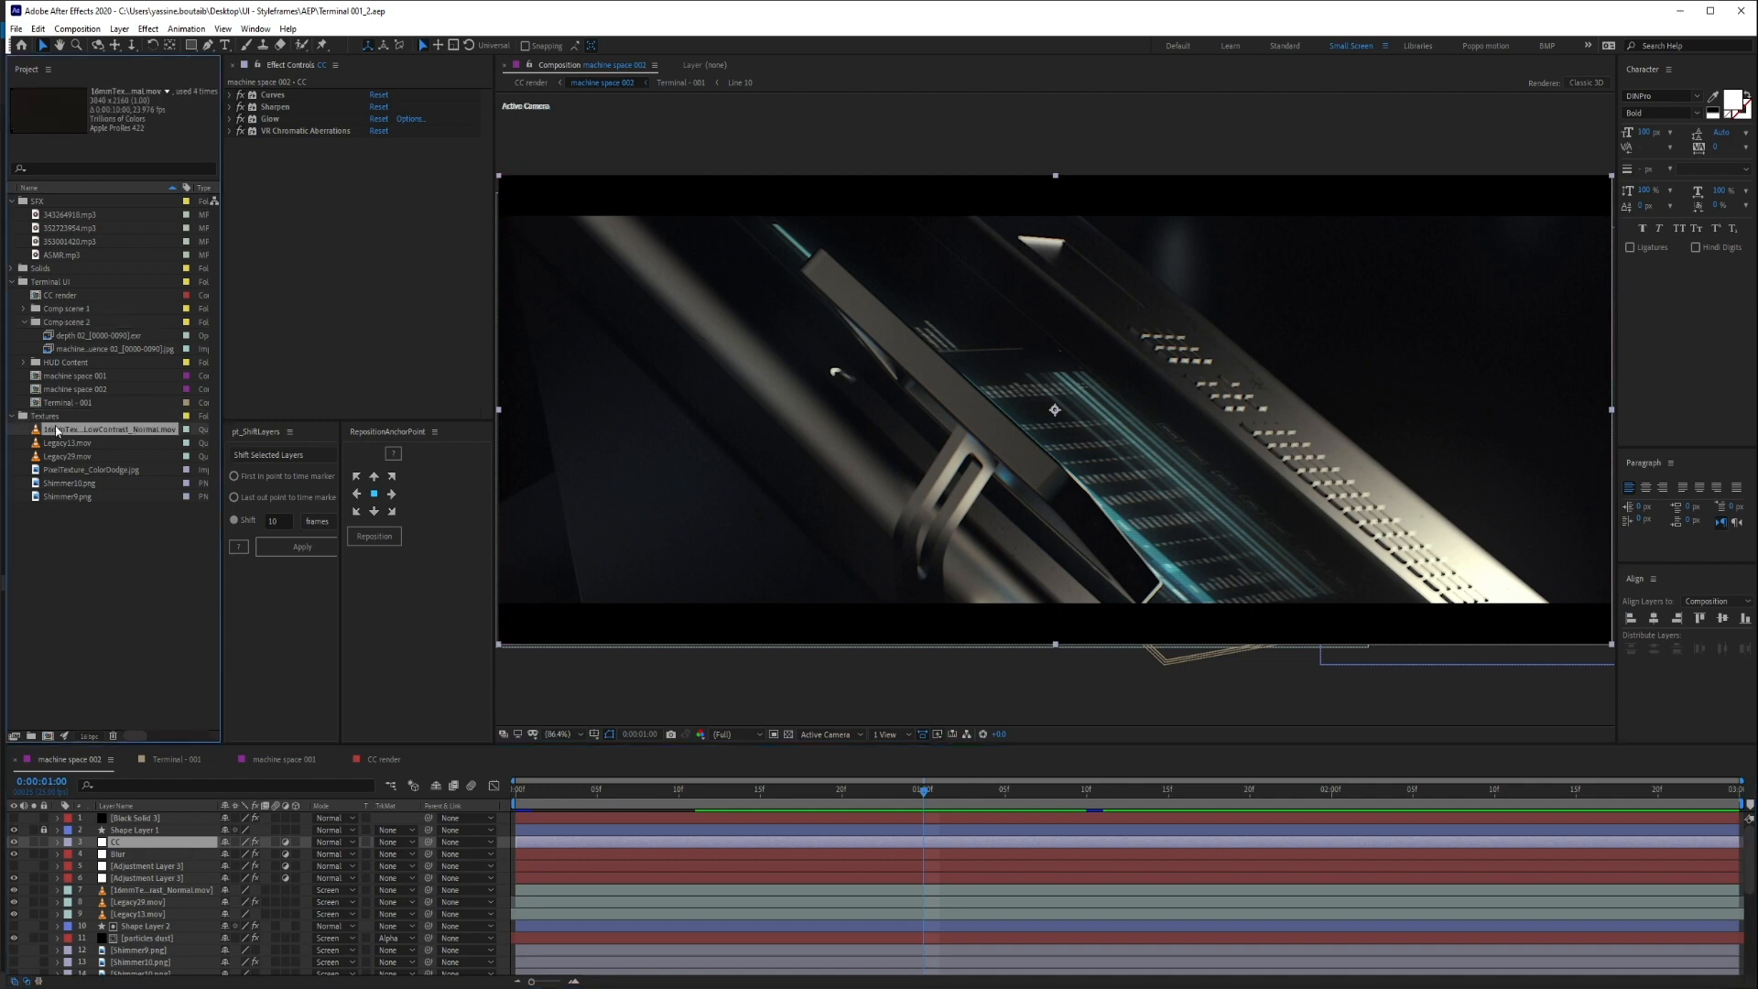
double_click(57, 431)
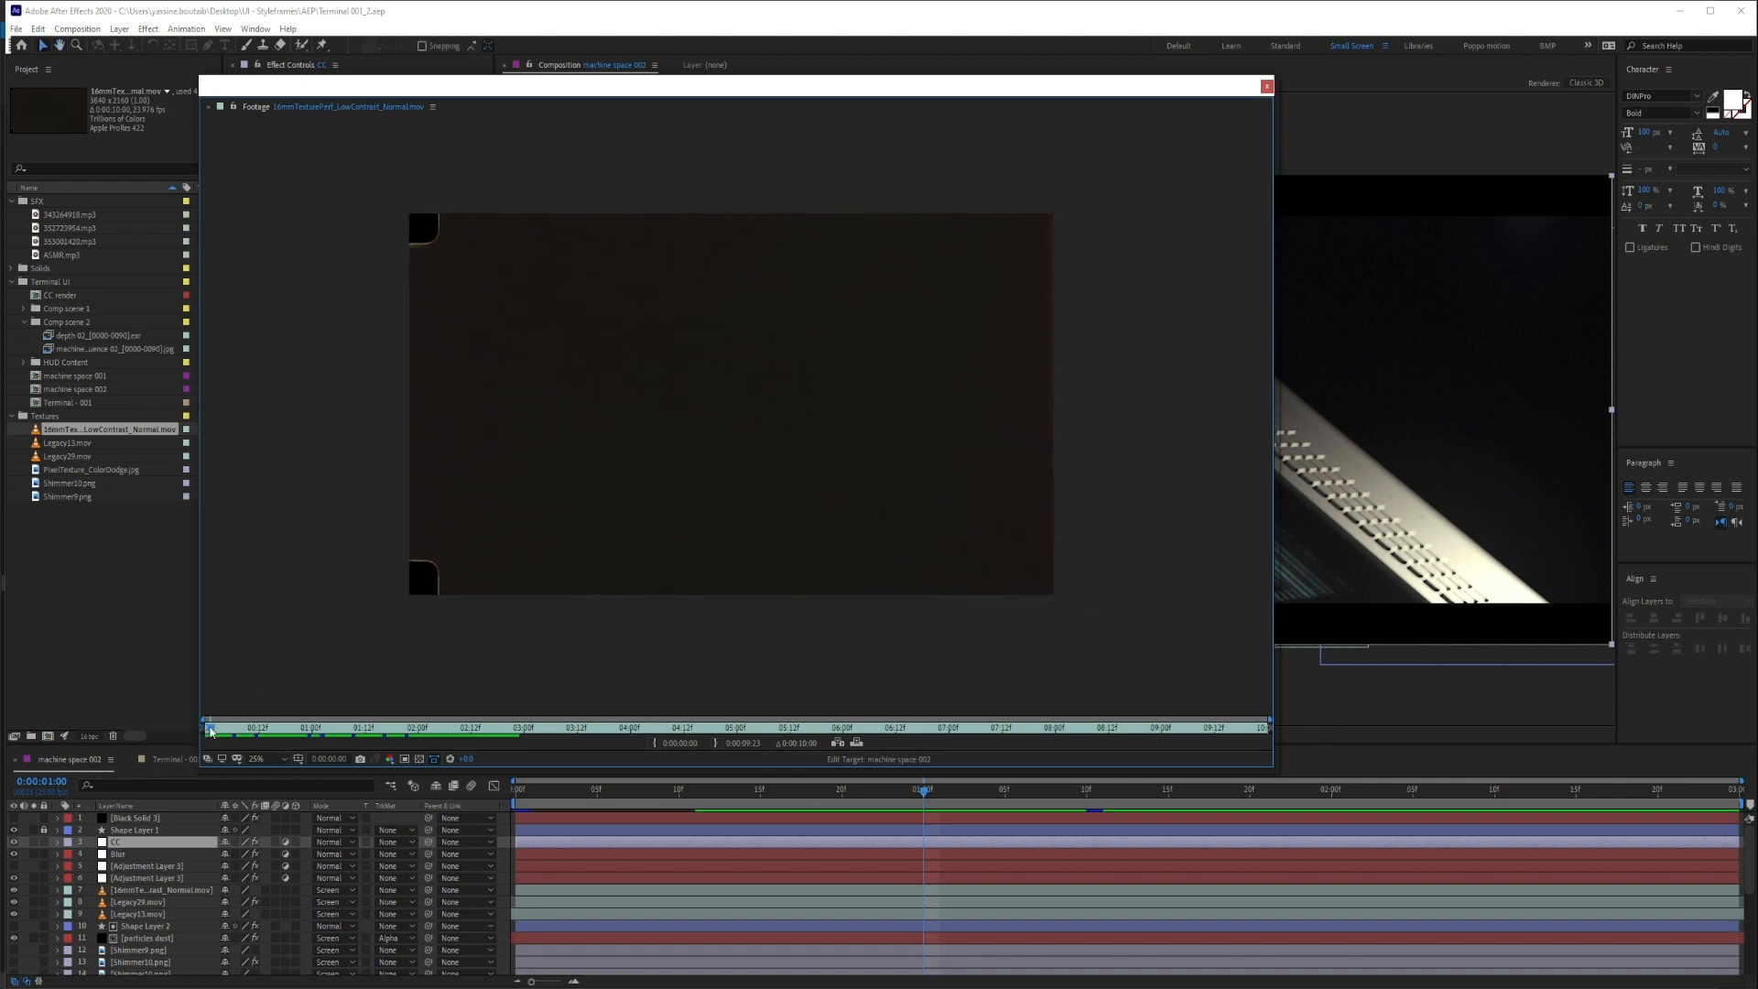
left_click_drag(211, 729, 758, 733)
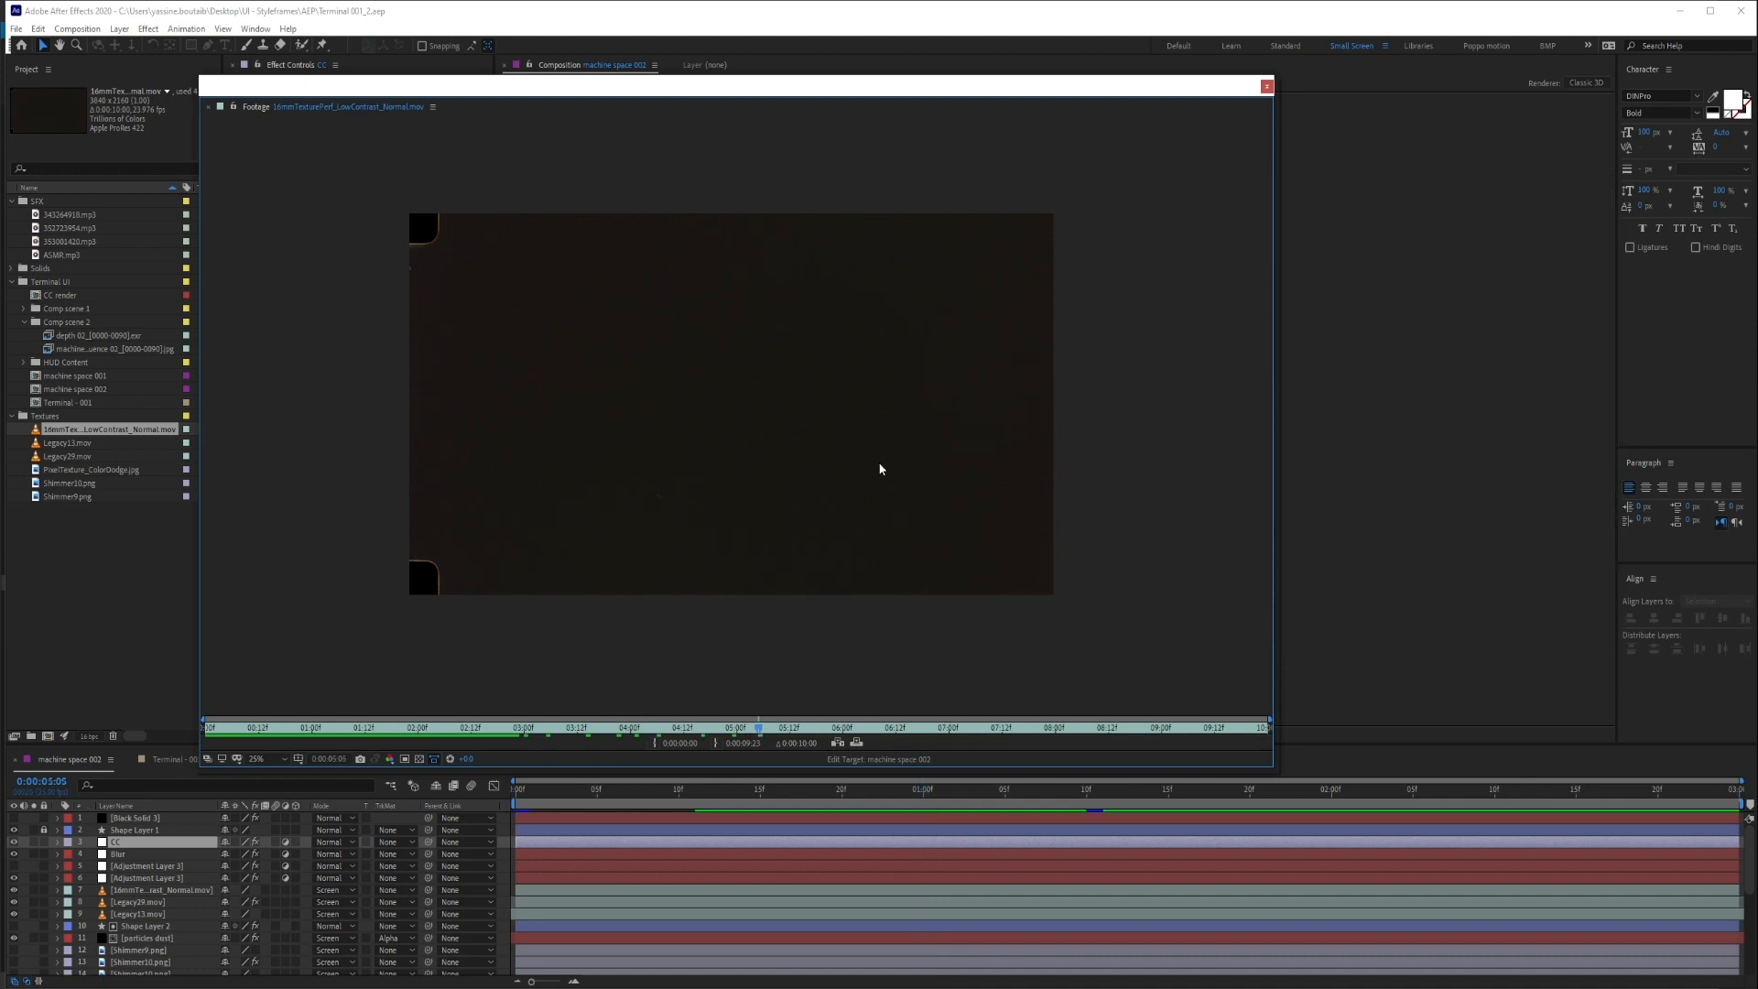
scroll(880, 468, "up", 3)
scroll(956, 429, "down", 3)
left_click_drag(776, 728, 990, 730)
Open the two Legacy texture clips one after the other and scrub through each
double_click(67, 442)
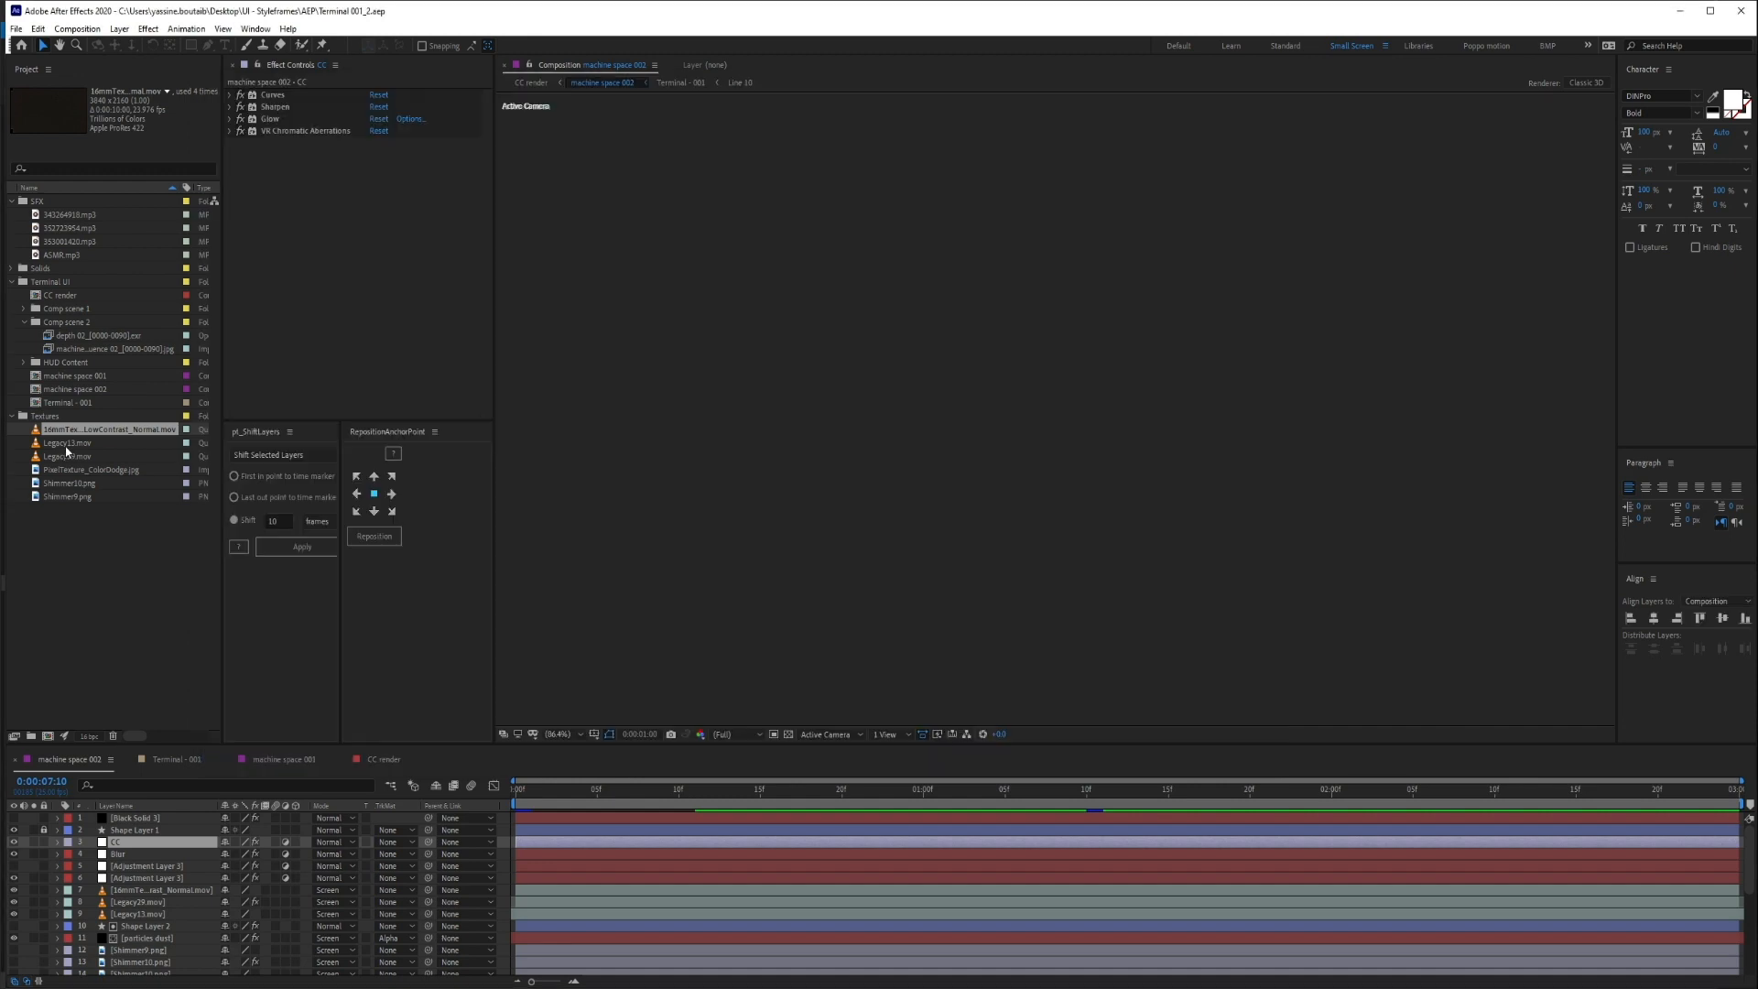
left_click_drag(211, 728, 1236, 695)
left_click(1266, 86)
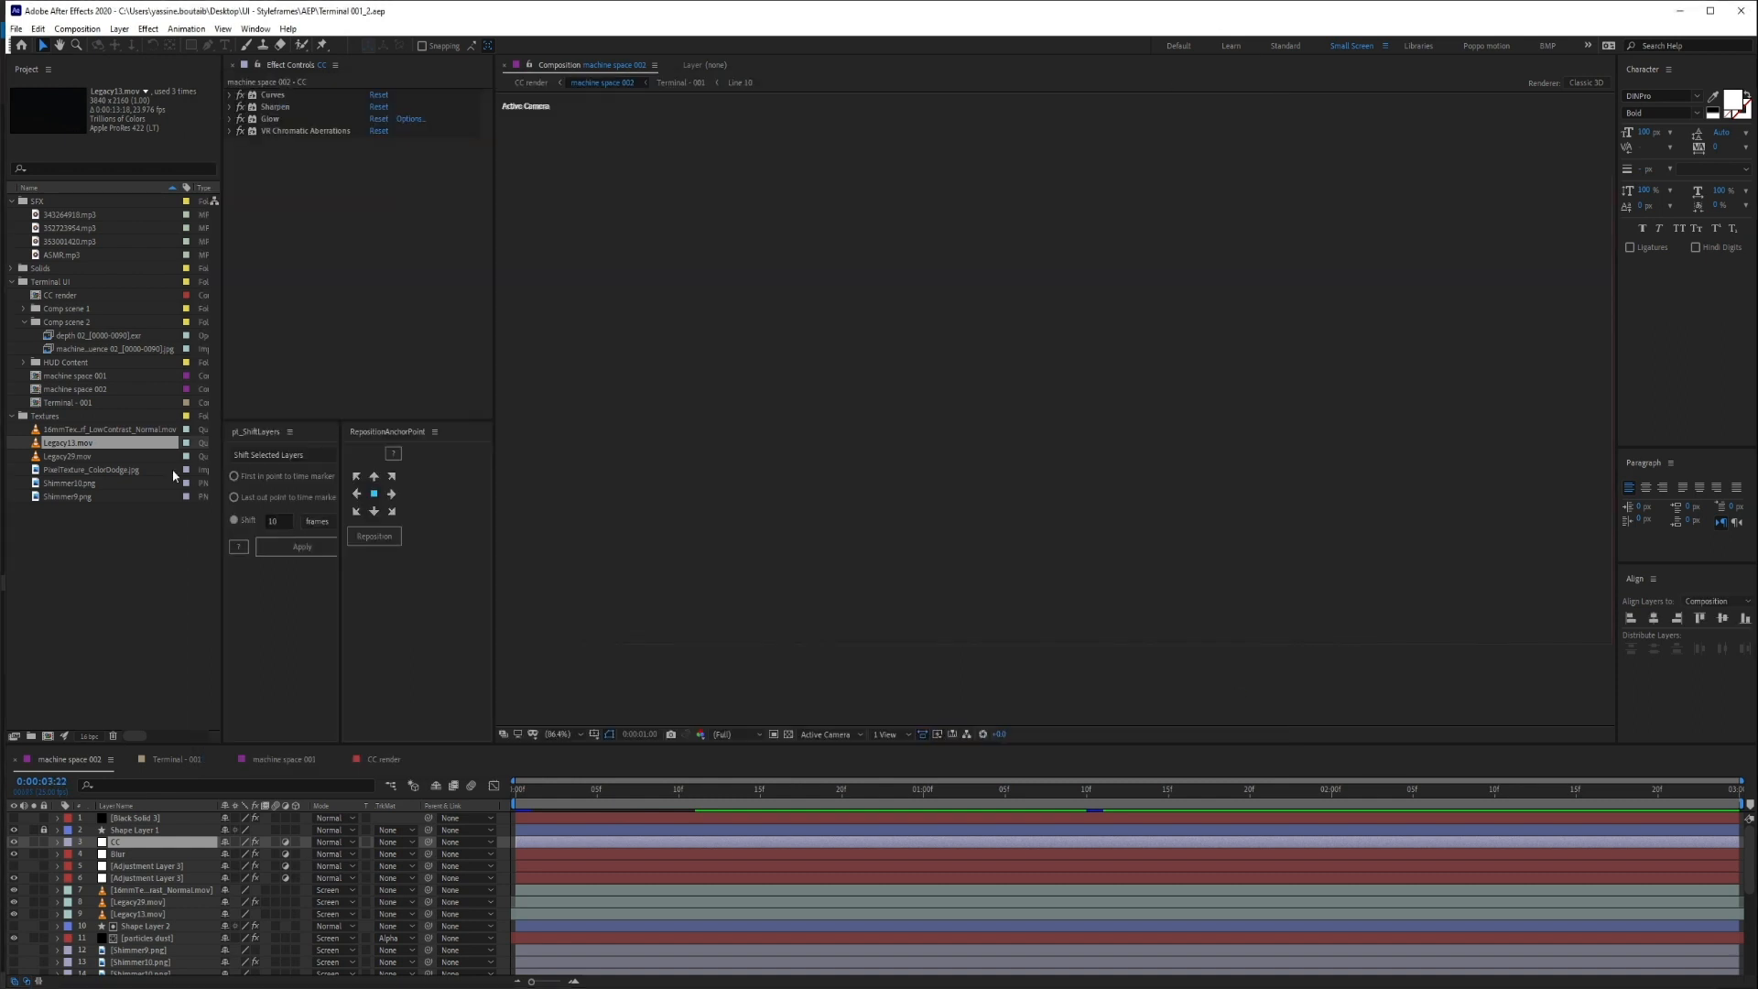
double_click(129, 457)
left_click_drag(222, 733, 743, 720)
Open PixelTexture_ColorDodge.jpg in the footage viewer and examine its pixel pattern up close
left_click(98, 469)
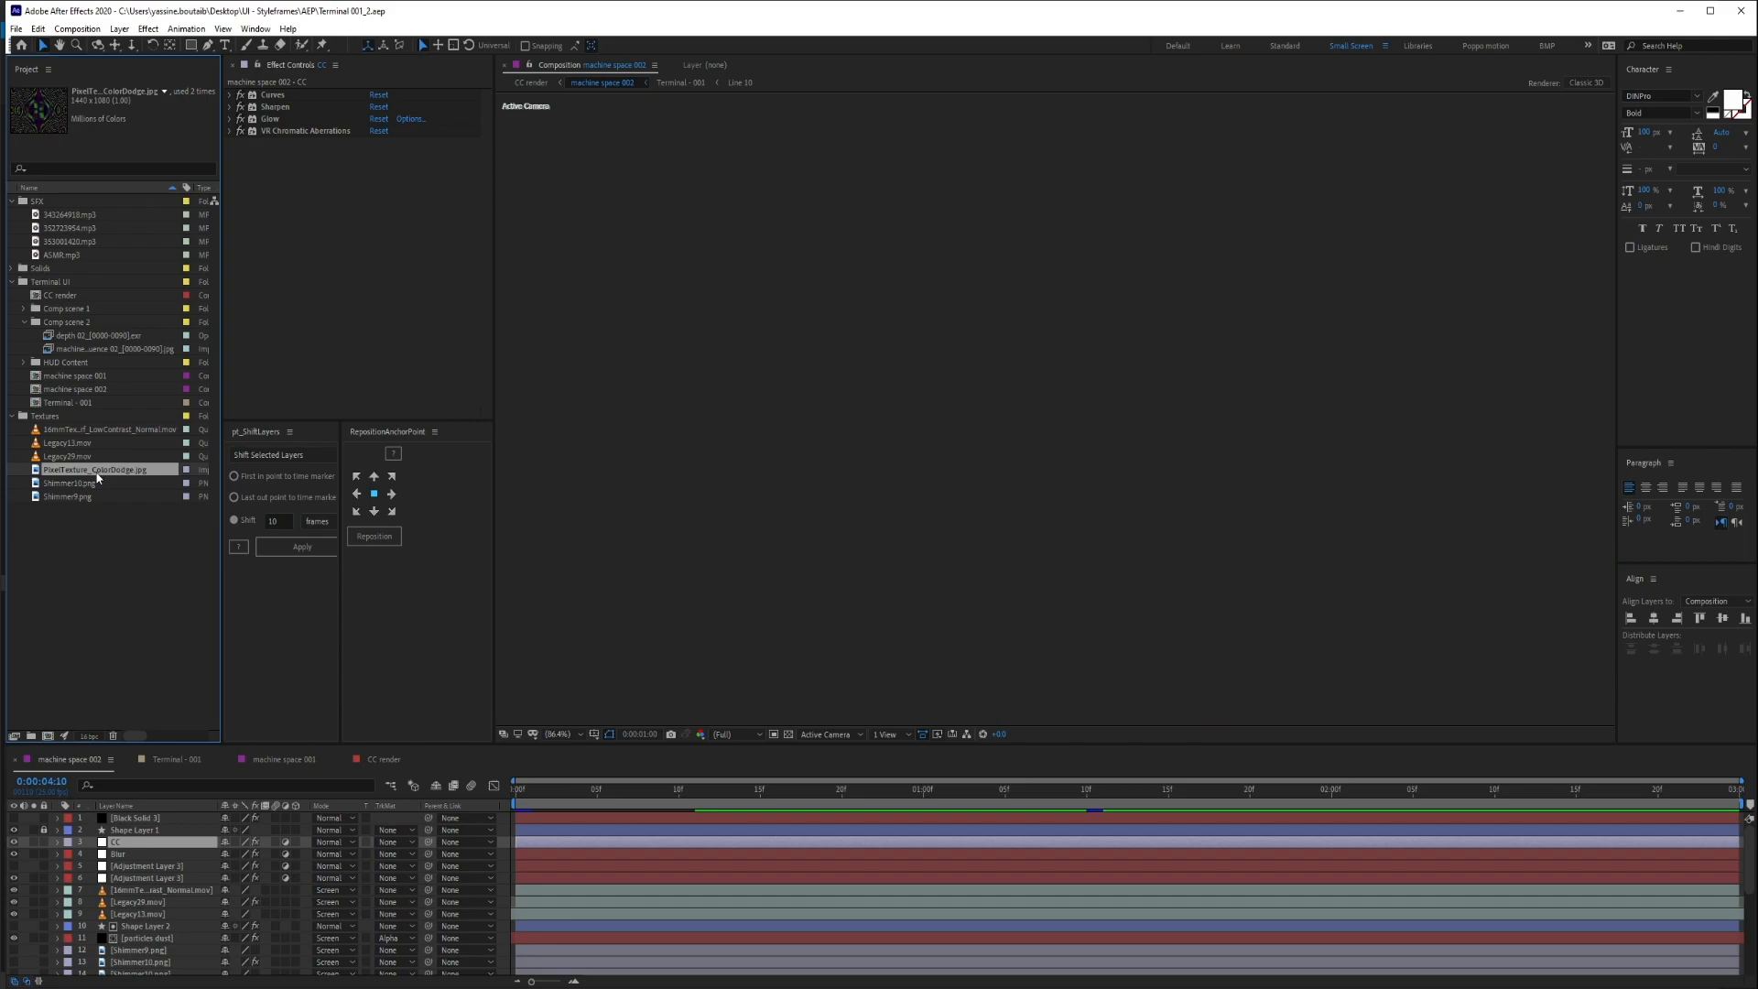
double_click(98, 471)
scroll(698, 510, "down", 1)
left_click_drag(981, 522, 486, 266)
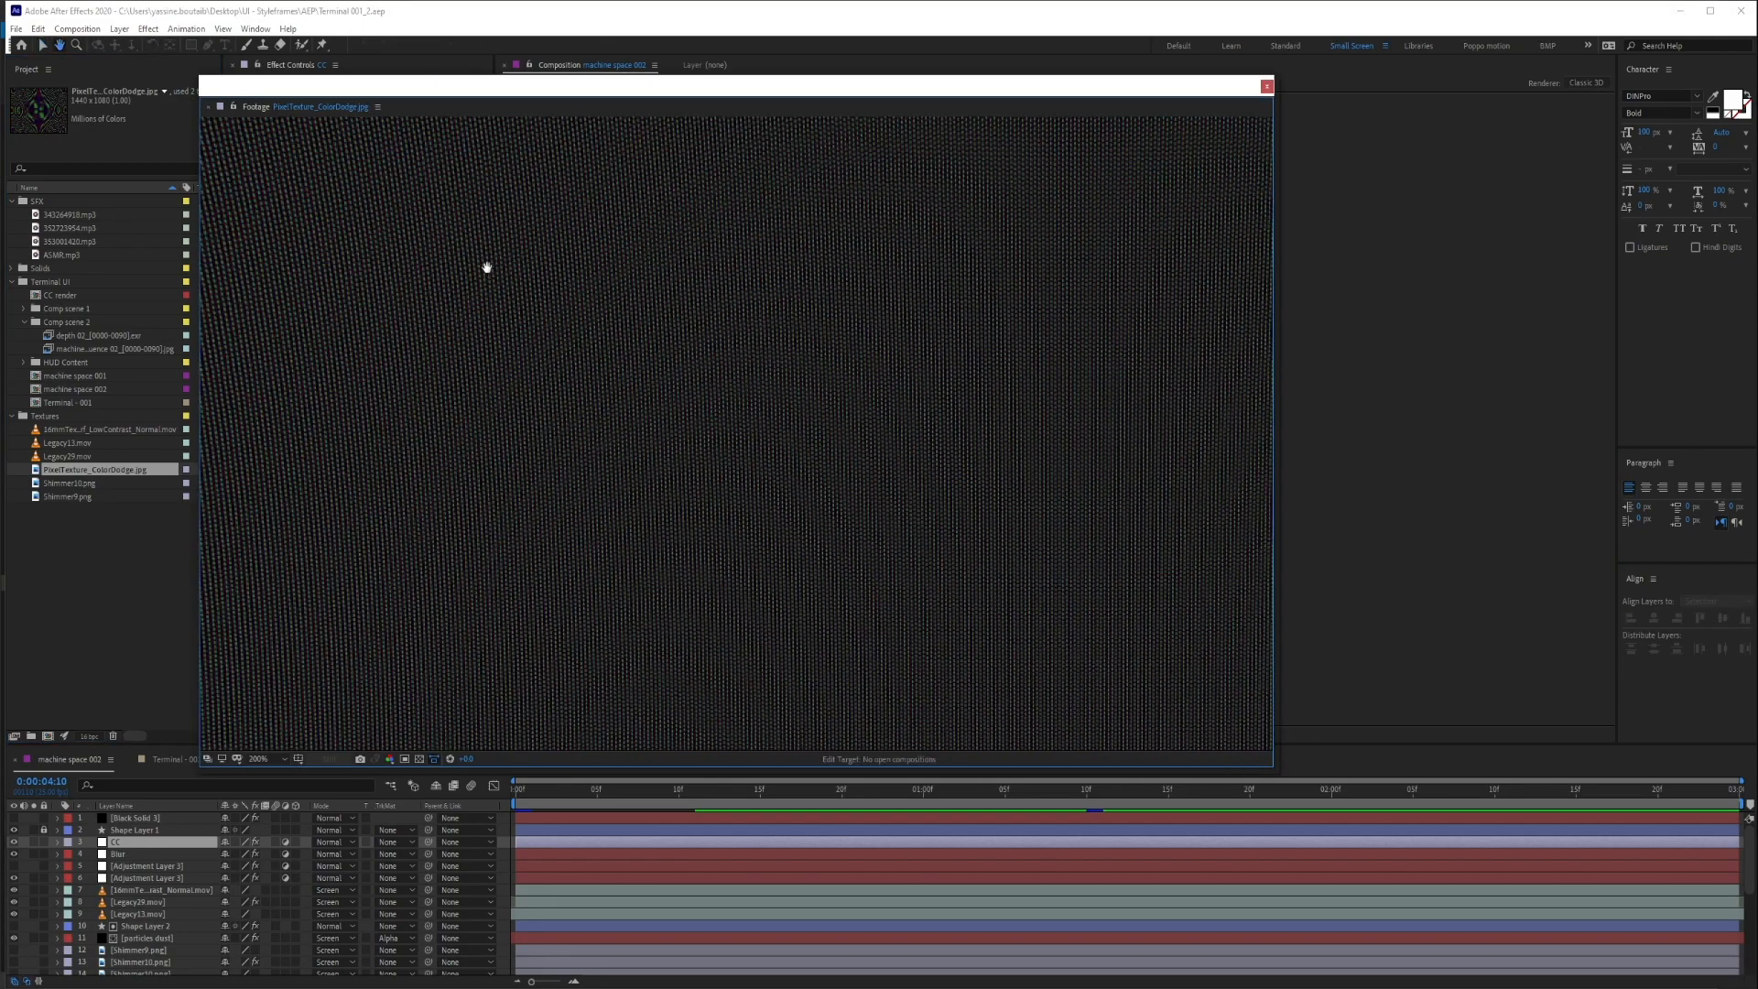
scroll(870, 491, "down", 1)
left_click_drag(870, 491, 884, 408)
Examine the Shimmer10.png and Shimmer9.png particle textures and close the footage viewer
scroll(885, 409, "up", 4)
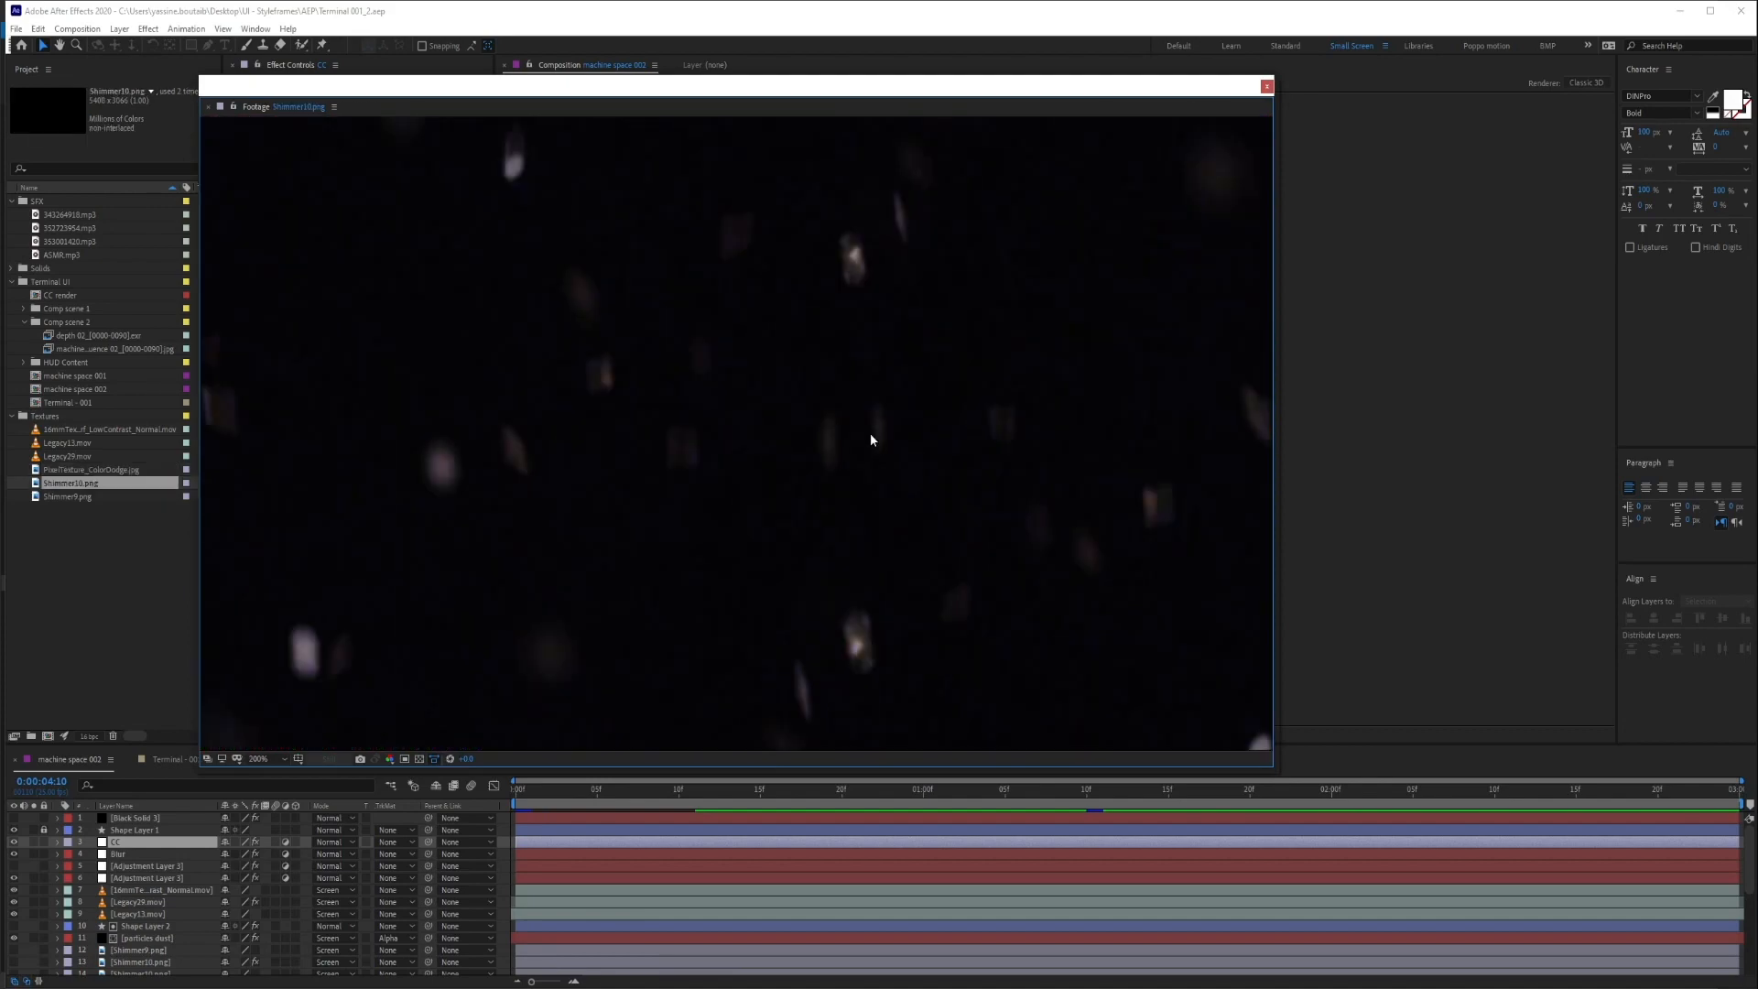
scroll(884, 450, "down", 3)
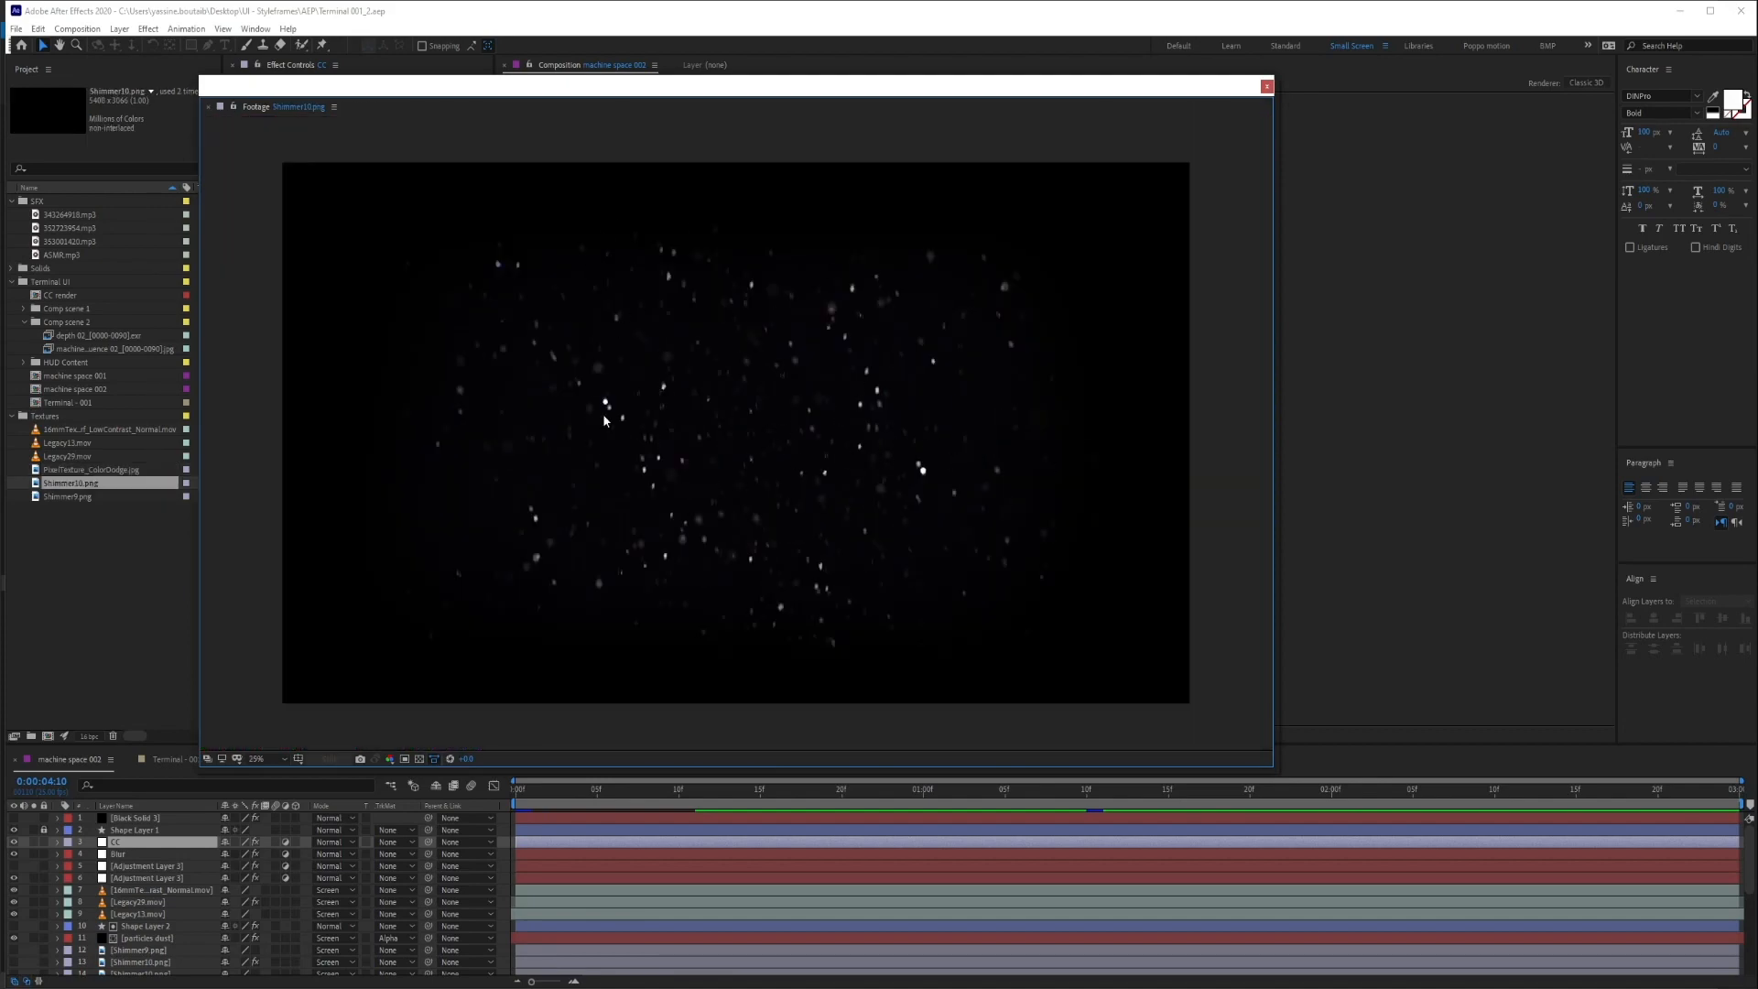
double_click(75, 502)
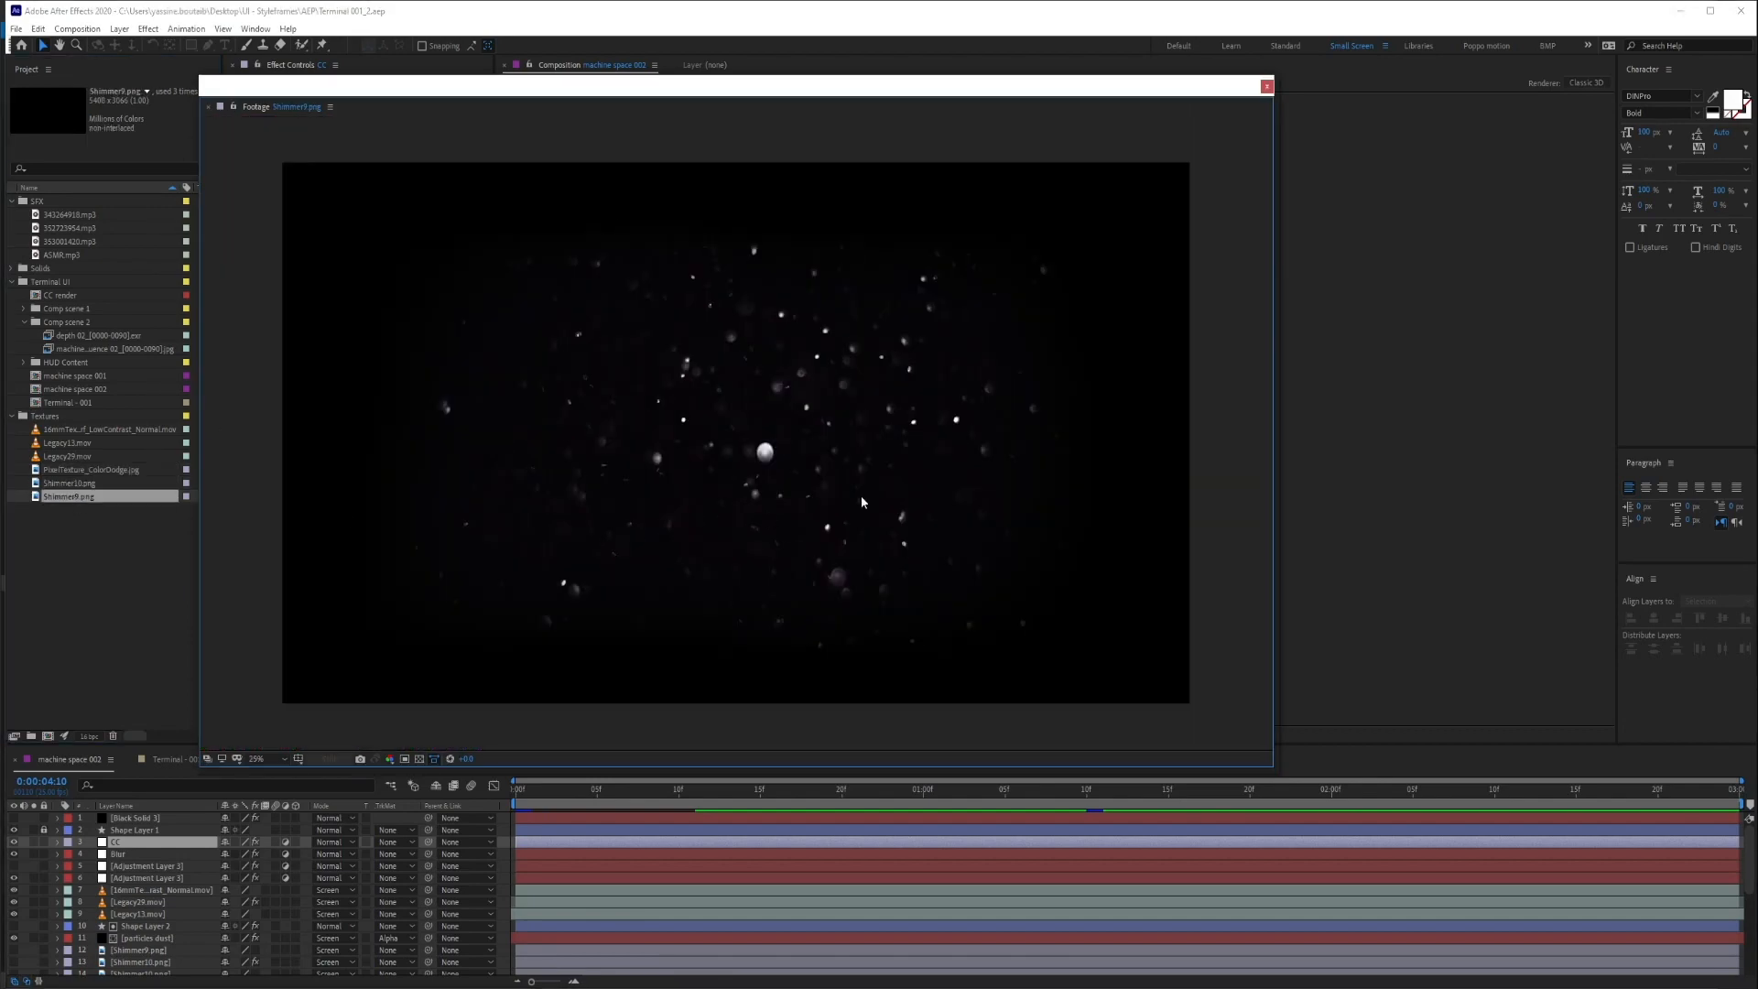
left_click(1266, 86)
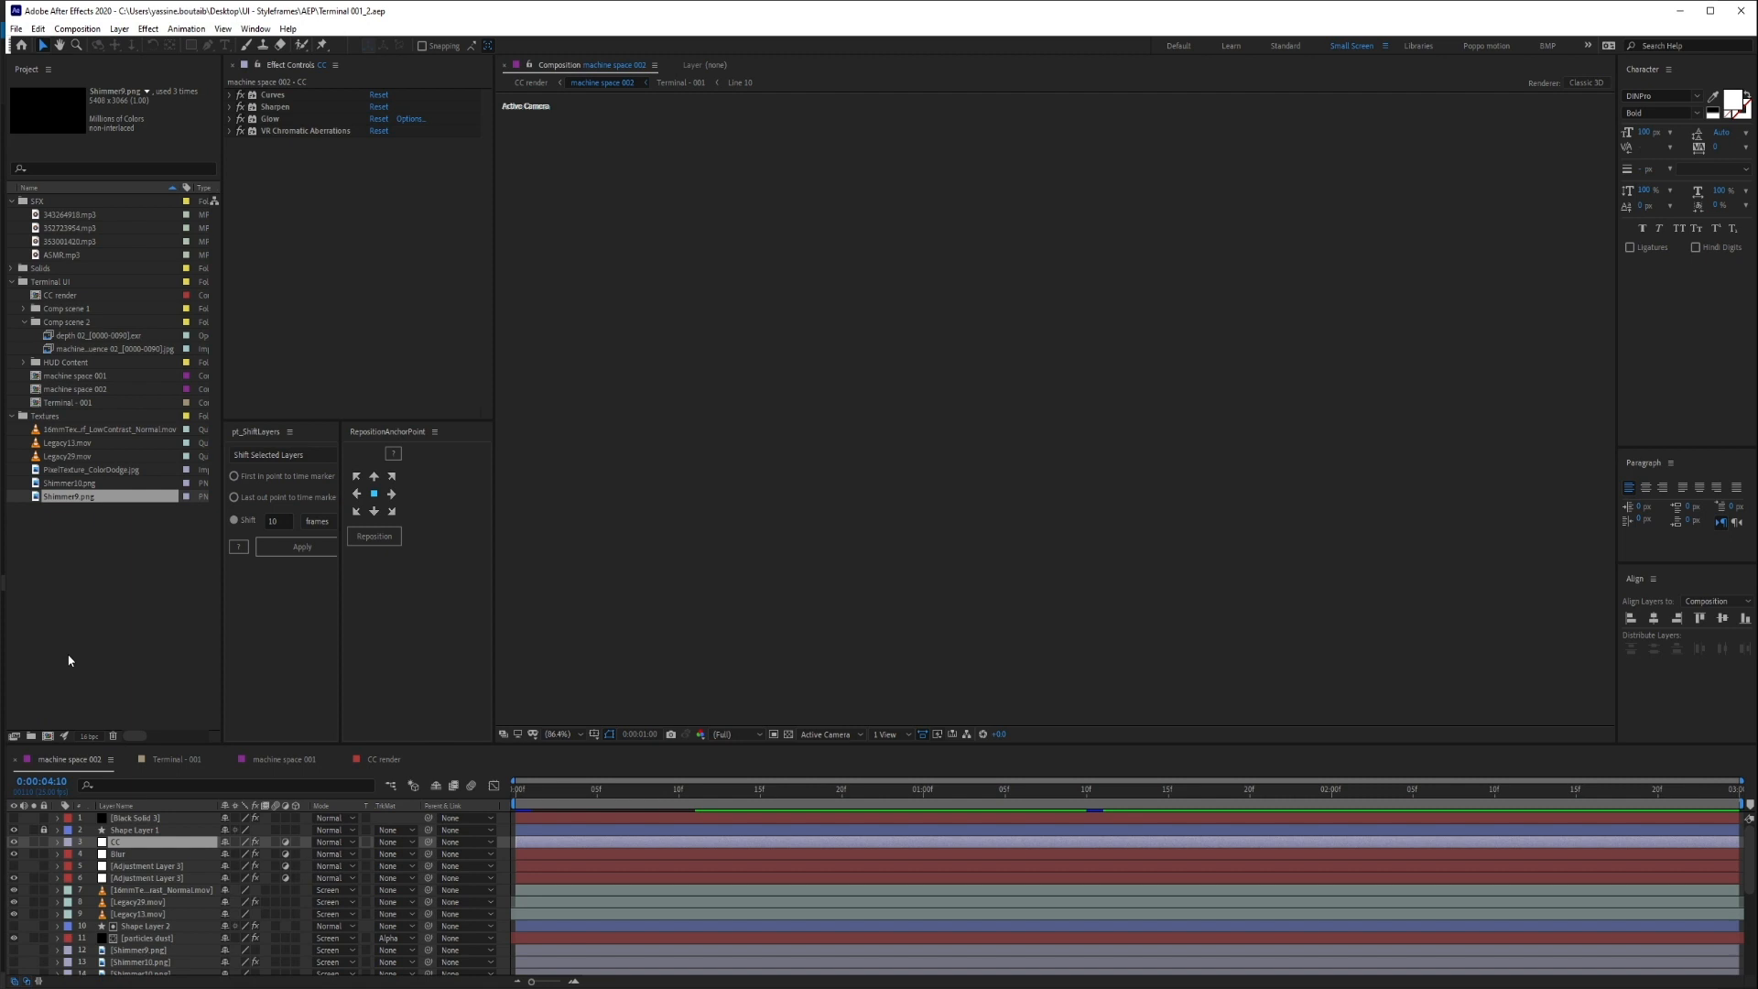
Create a new composition from the machine sequence 02 JPG image sequence in the Comp scene 2 folder
left_click(125, 644)
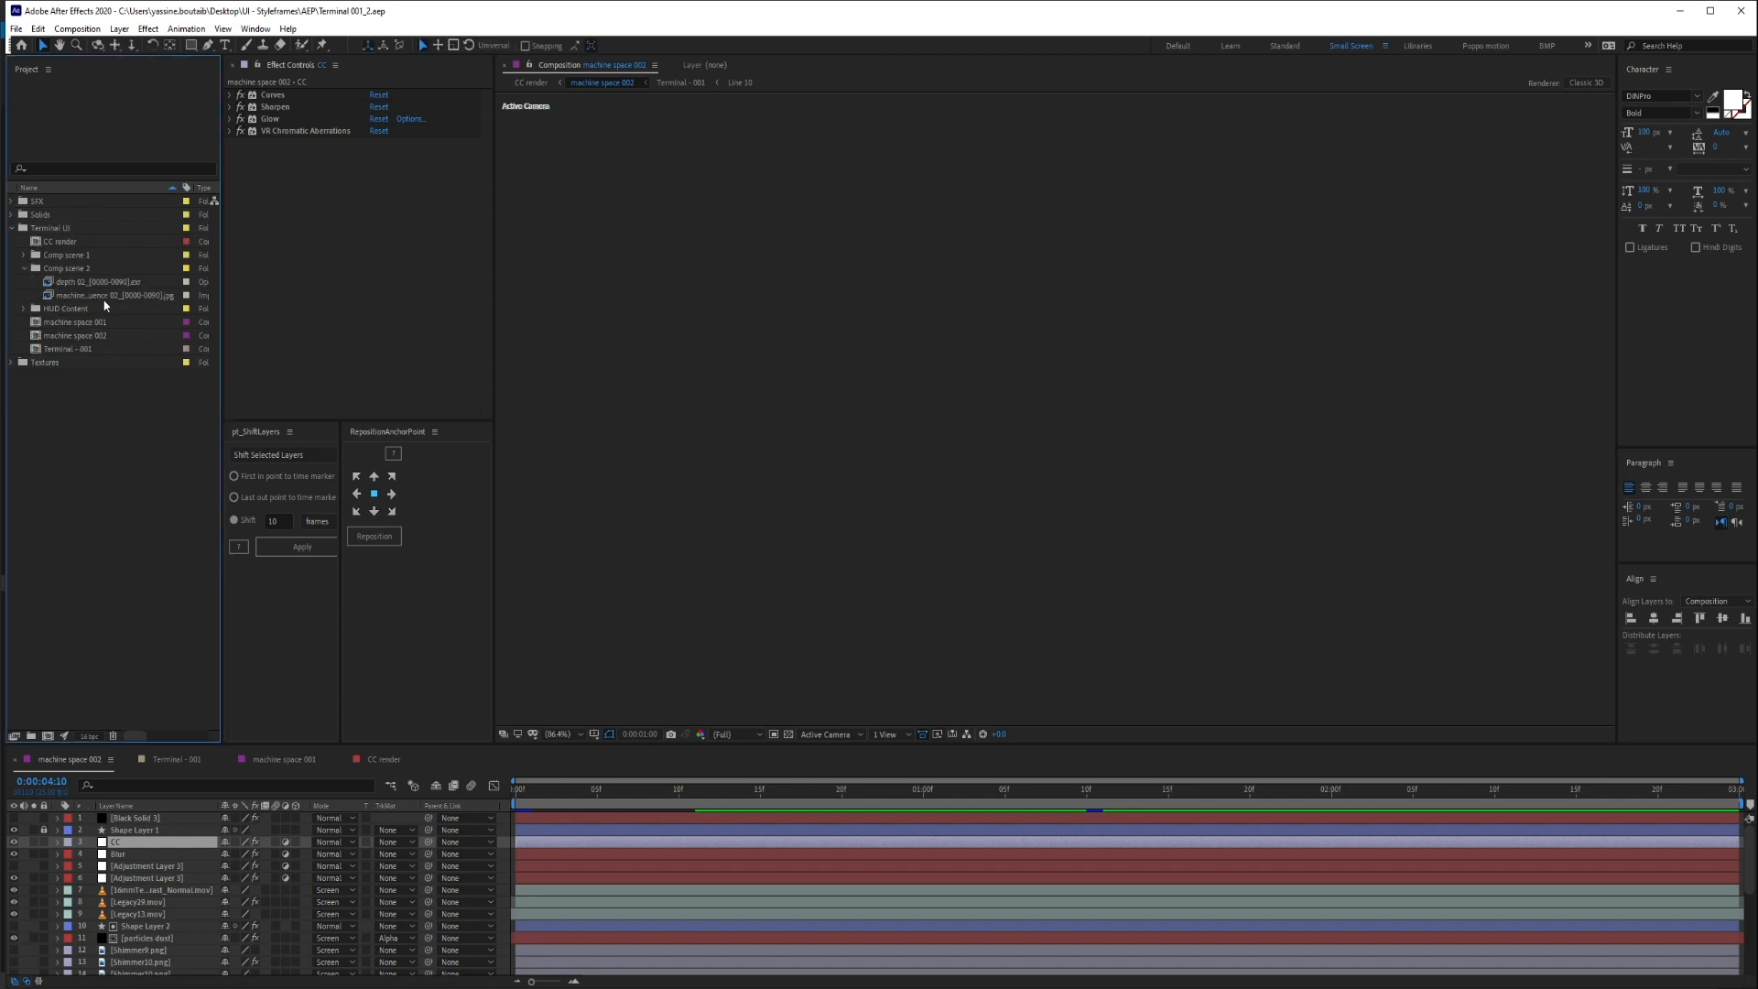
left_click(99, 297)
left_click_drag(99, 300, 51, 738)
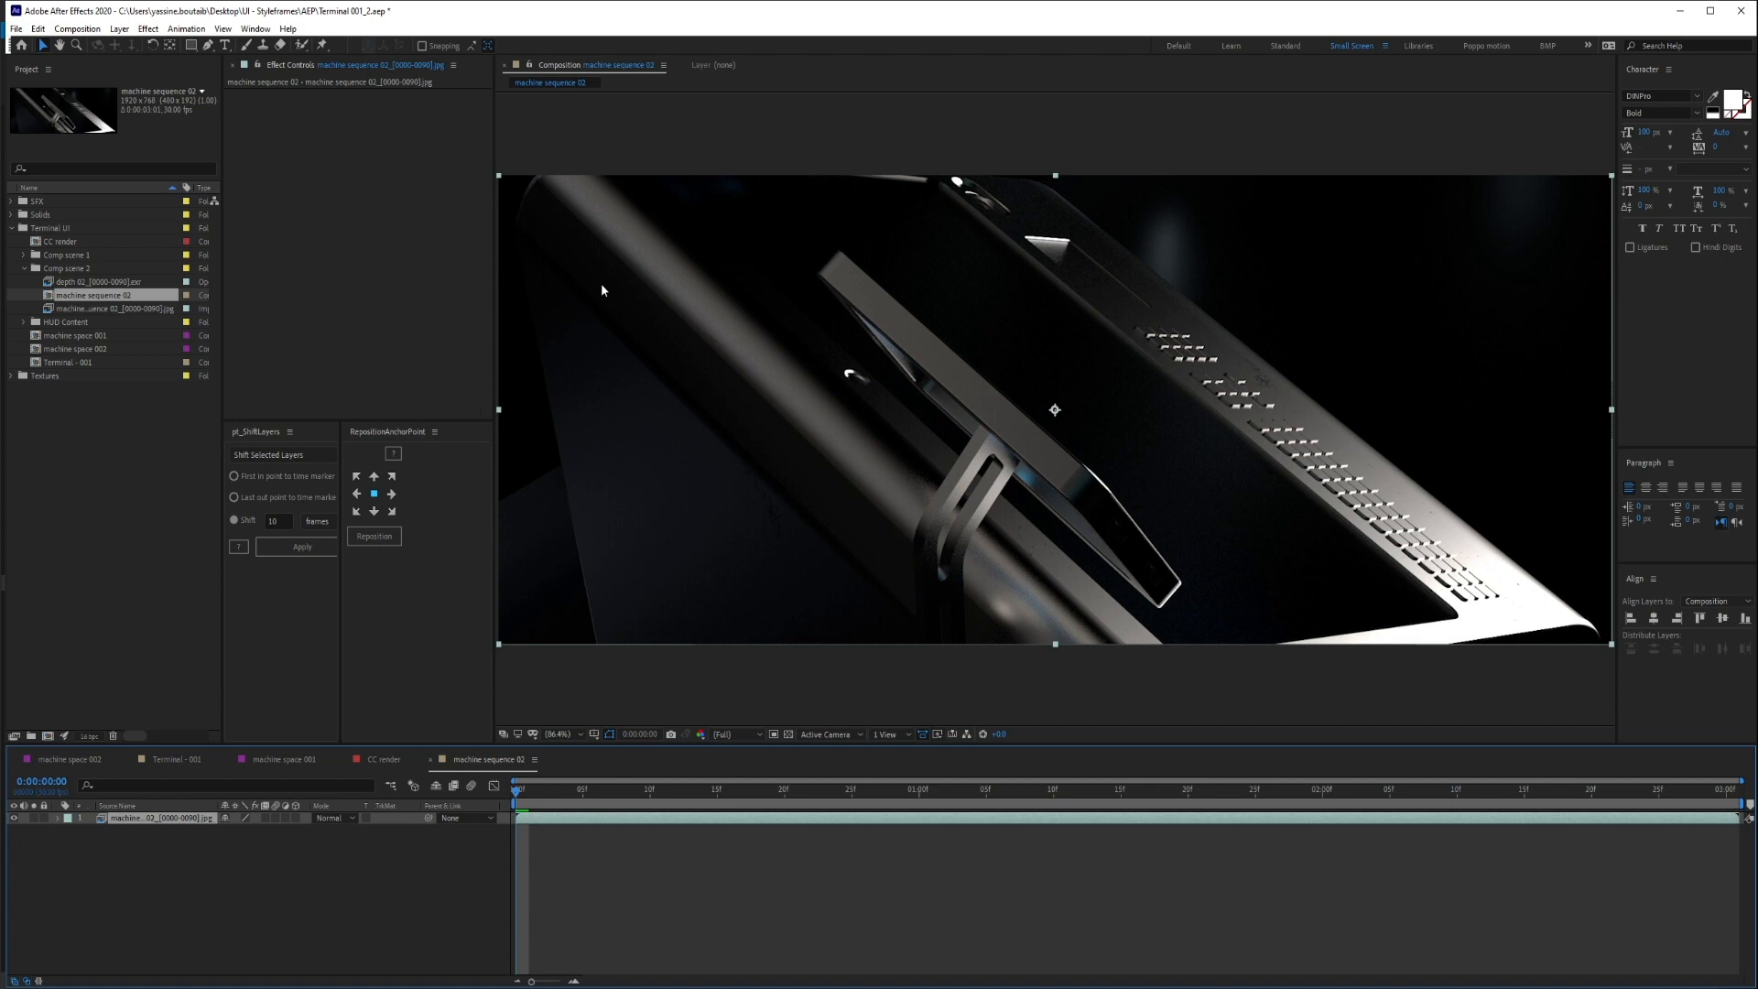
left_click(48, 736)
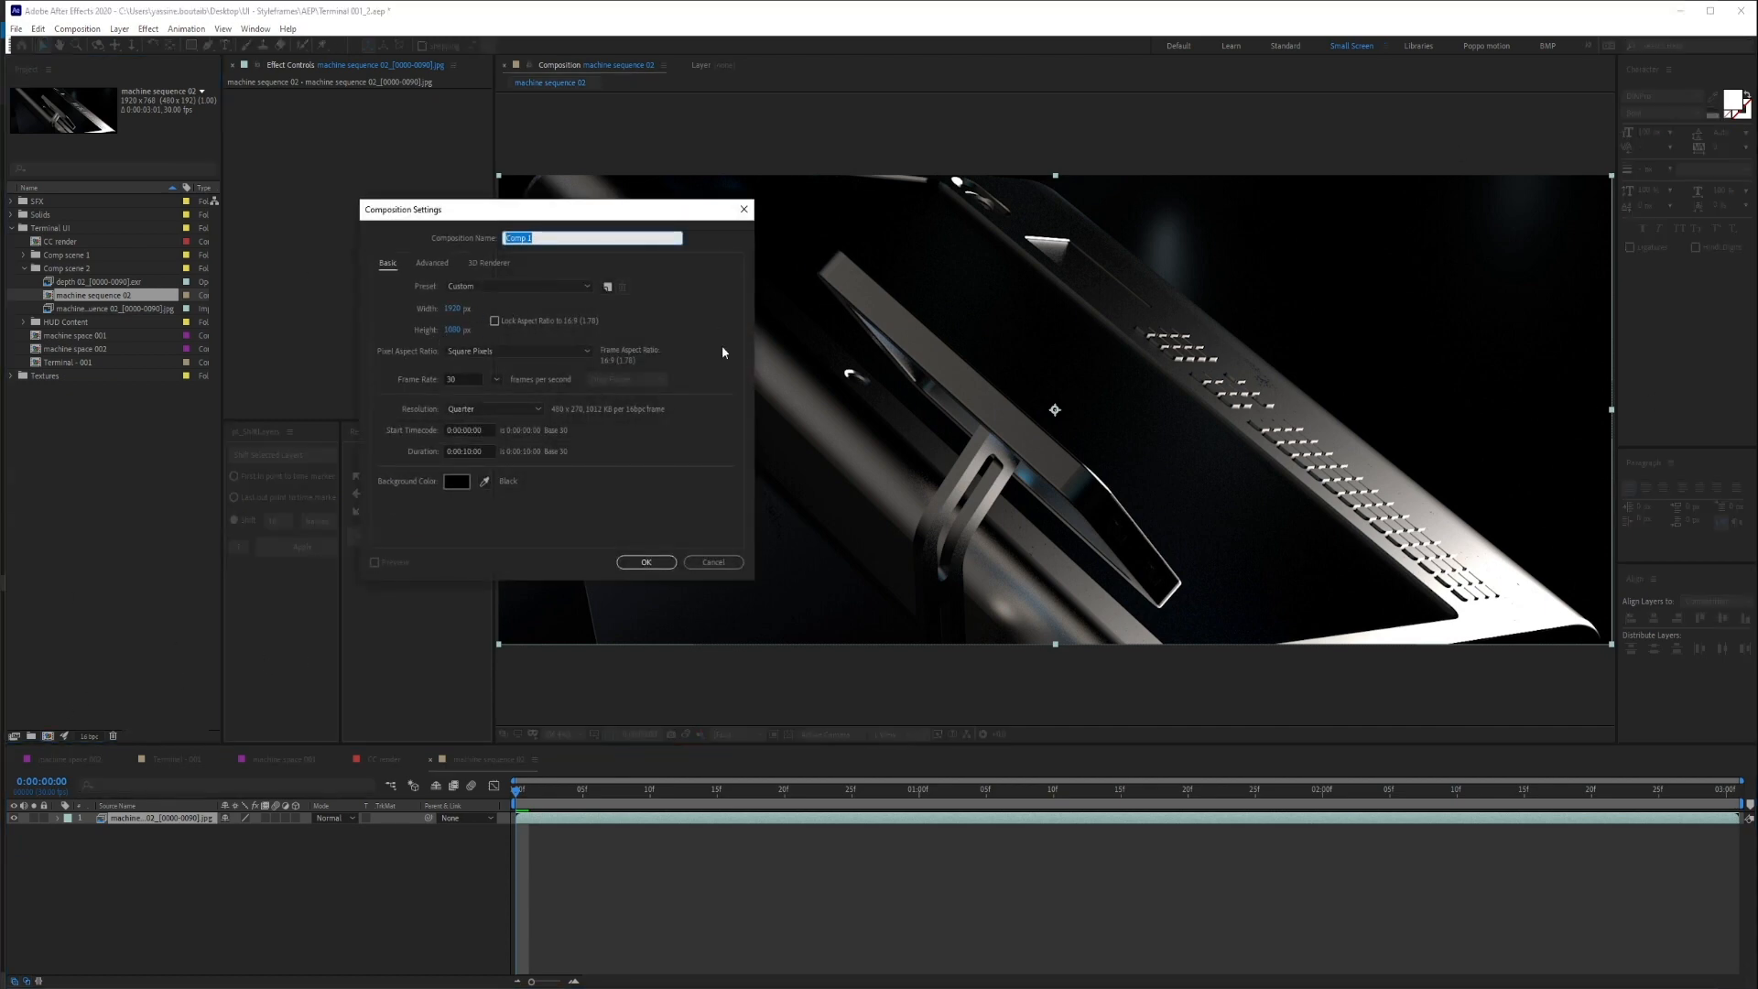
left_click(743, 209)
Add the depth 02 EXR sequence above the machine sequence layer and place the Terminal - 001 composition on top
left_click(72, 486)
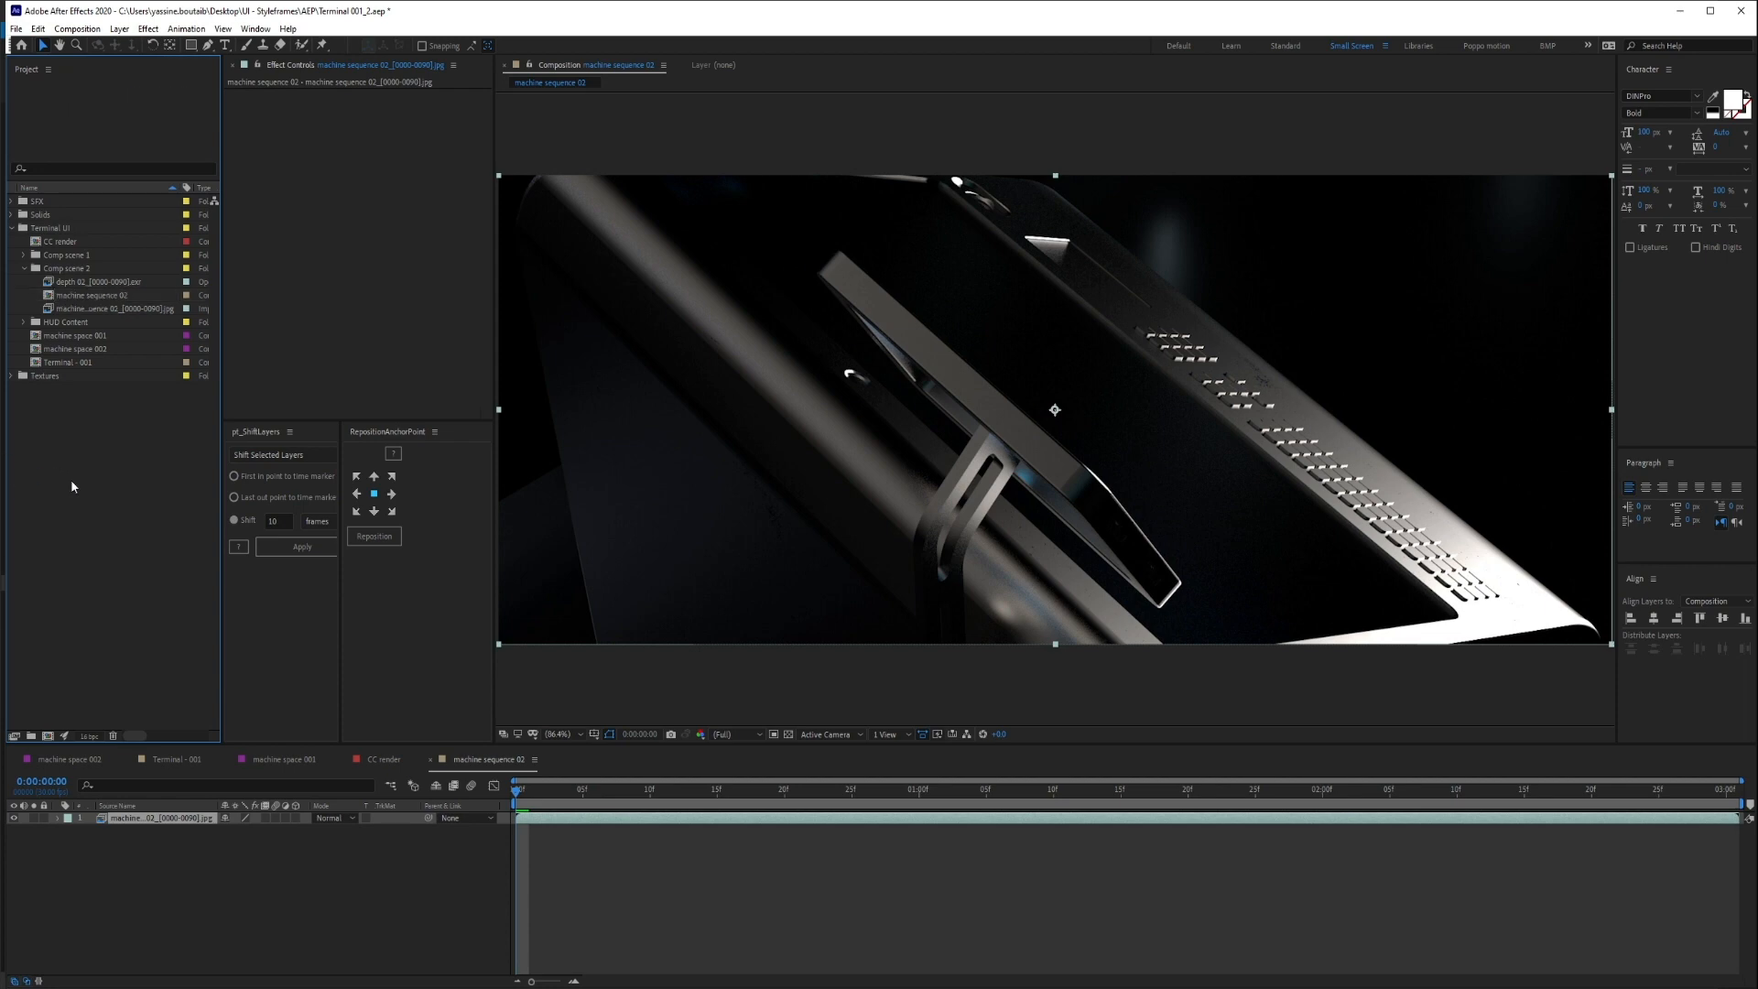
left_click(92, 282)
left_click_drag(84, 284, 138, 818)
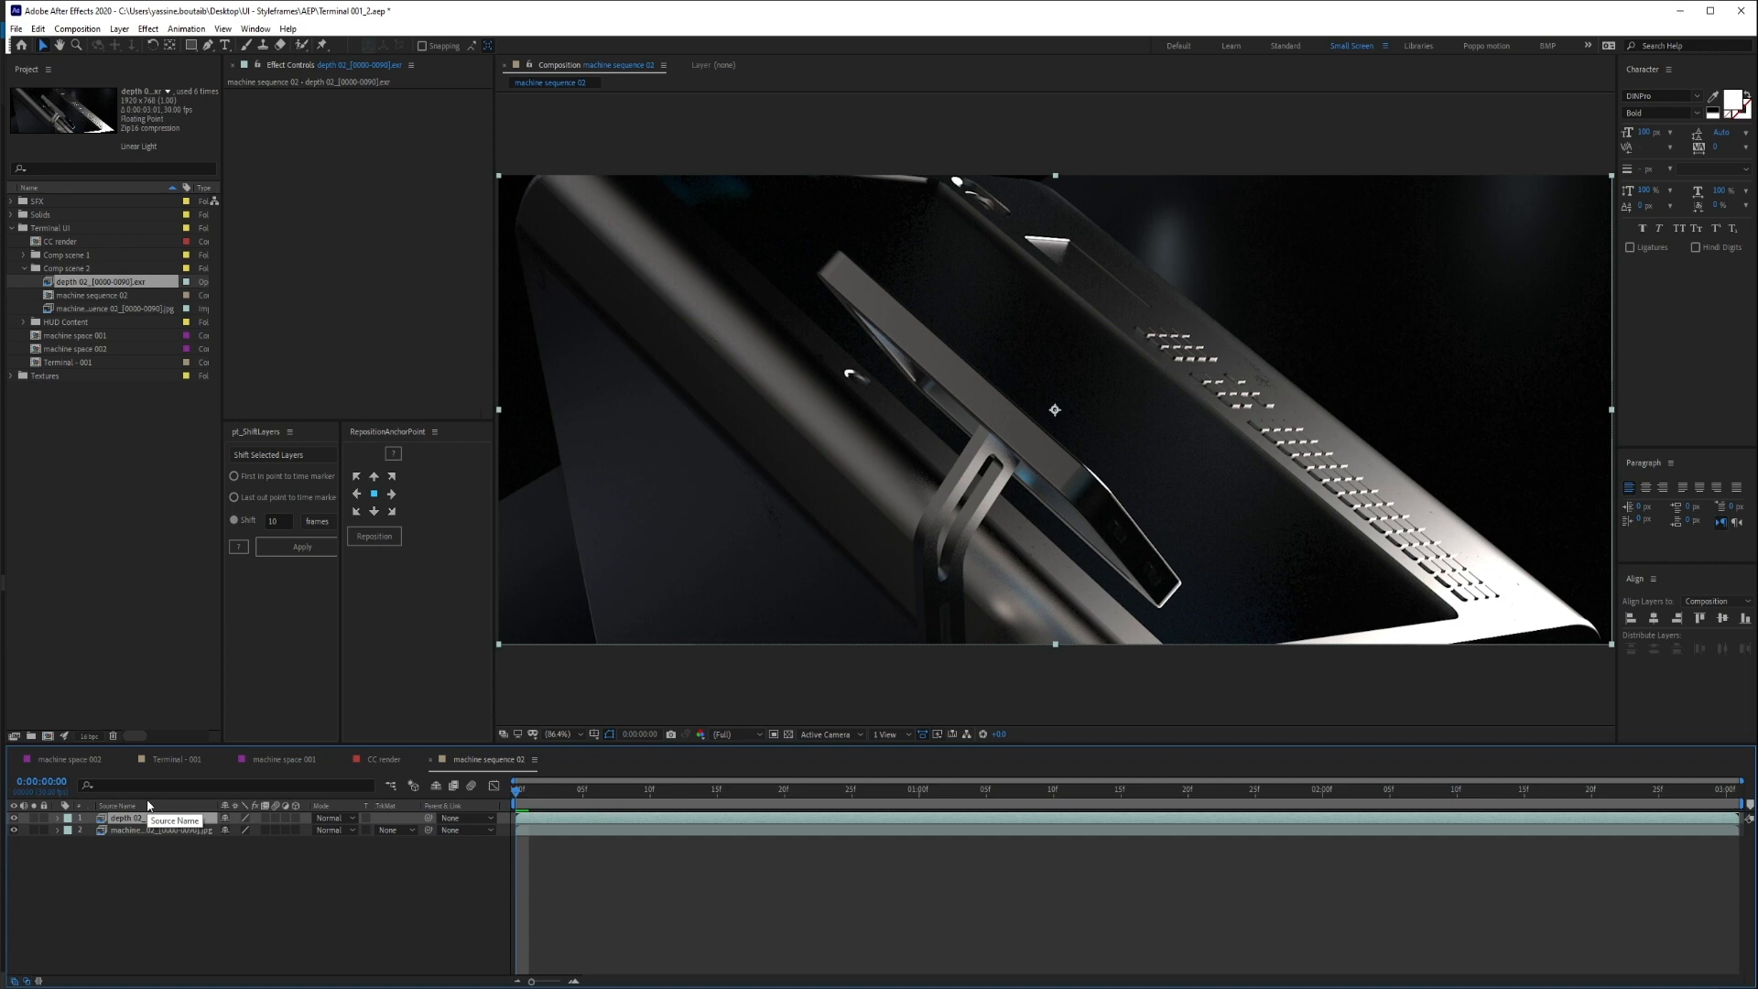
left_click(201, 886)
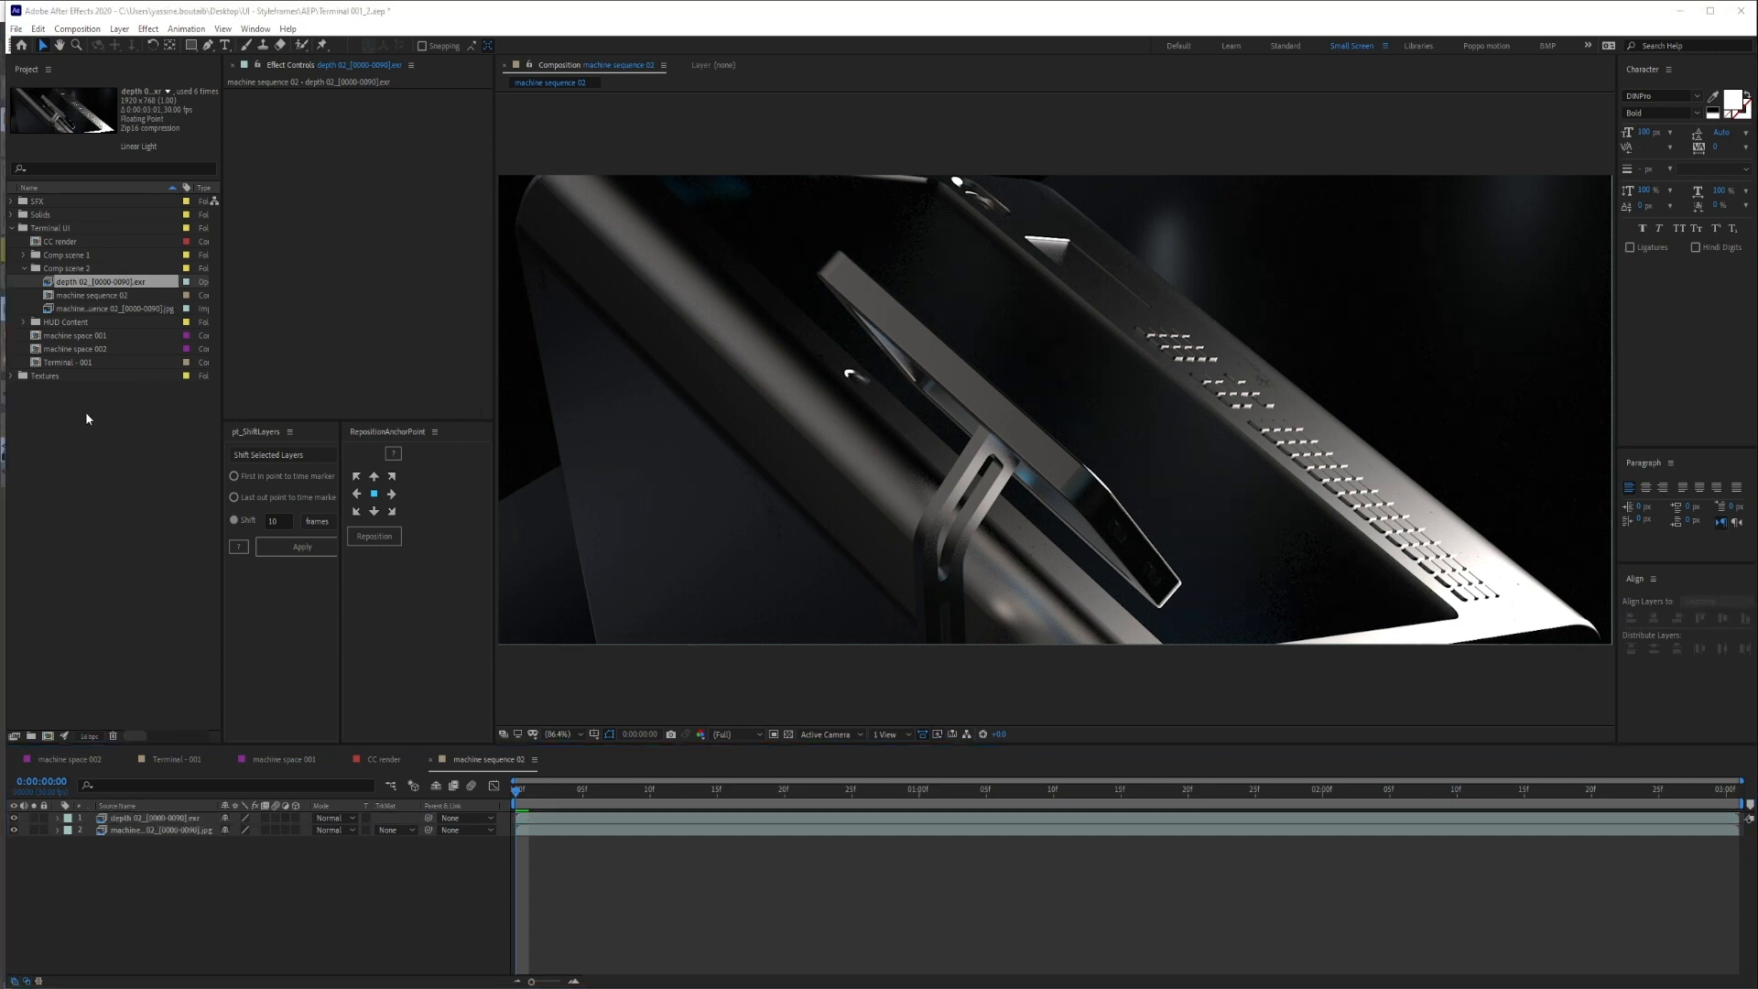
left_click_drag(73, 362, 130, 821)
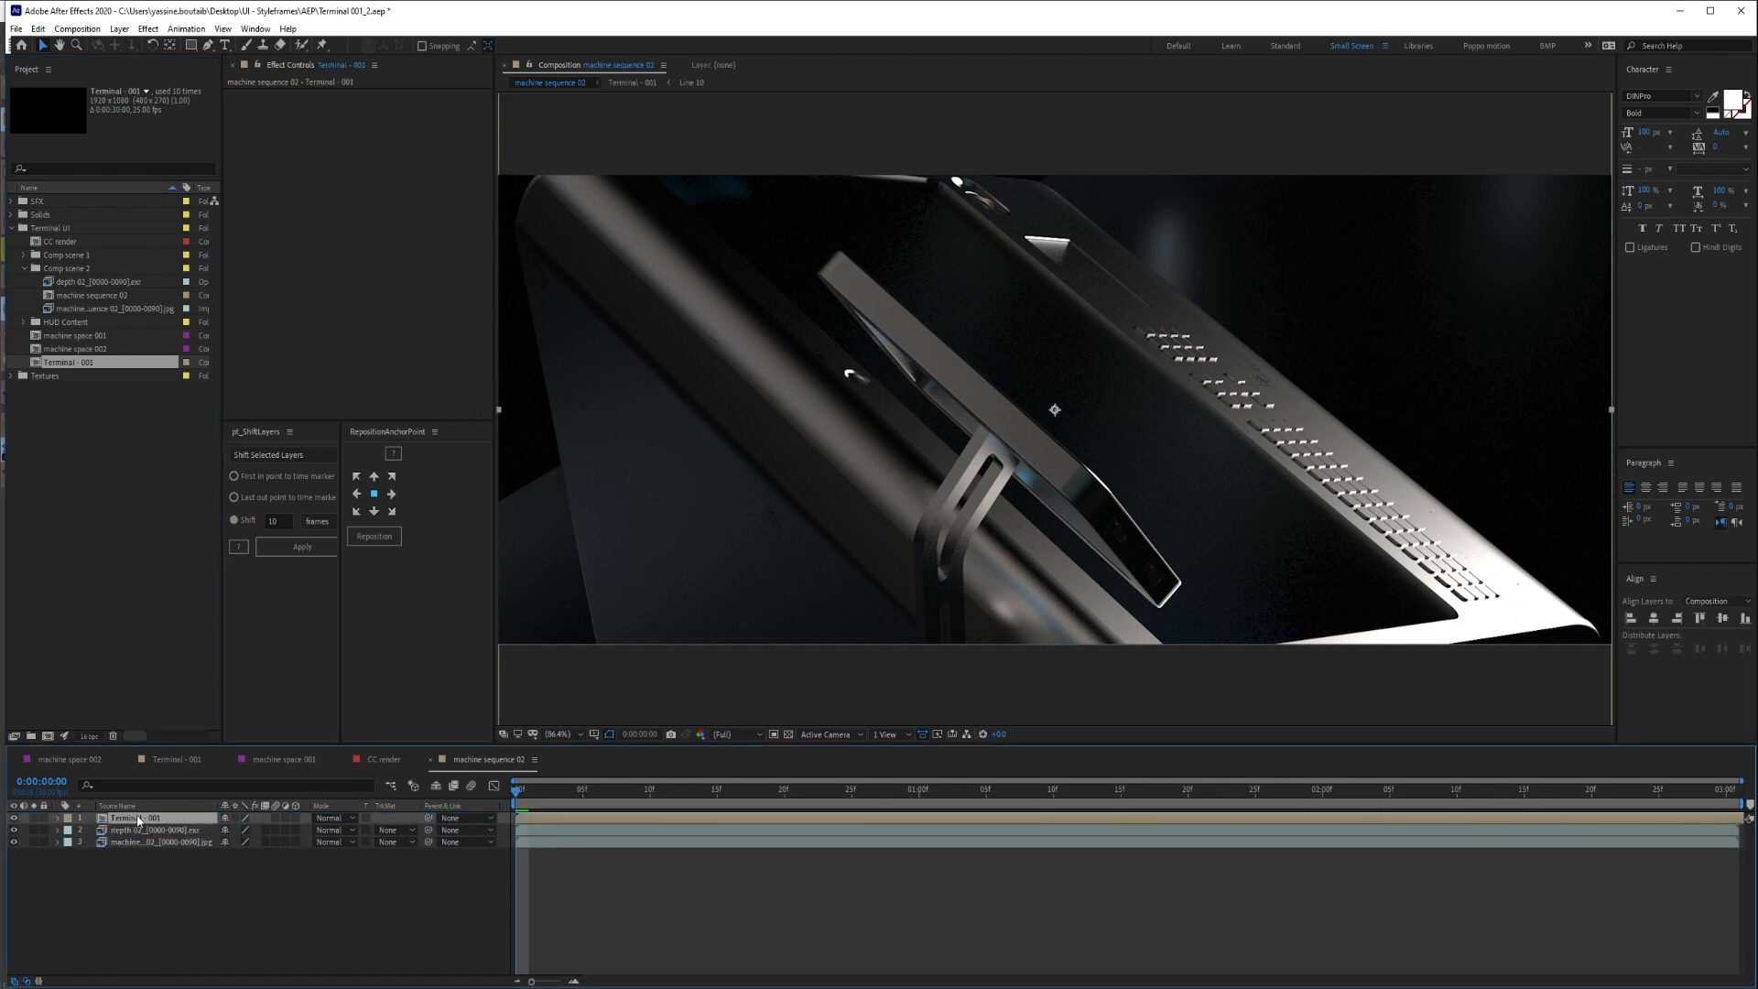
Move to 0:00:01:18 in the machine sequence 02 timeline and make the Terminal - 001 layer 3D
left_click_drag(575, 794, 1161, 797)
scroll(1137, 516, "down", 1)
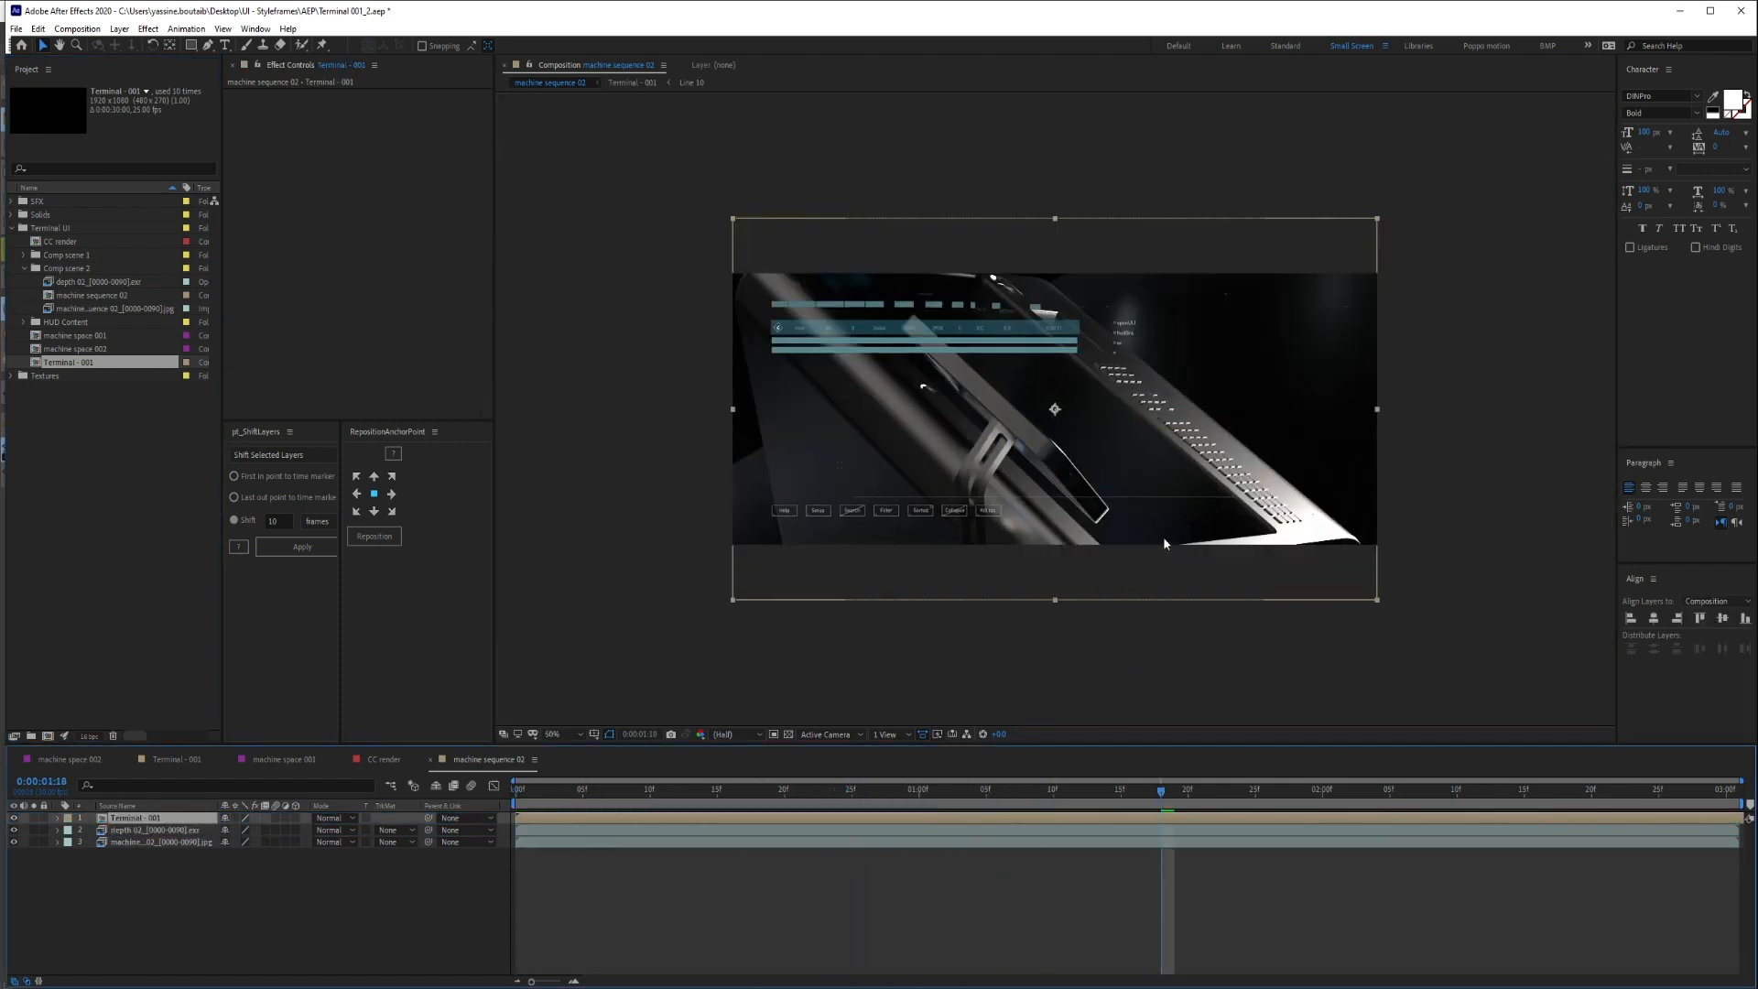
scroll(1448, 219, "up", 2)
scroll(1174, 321, "down", 4)
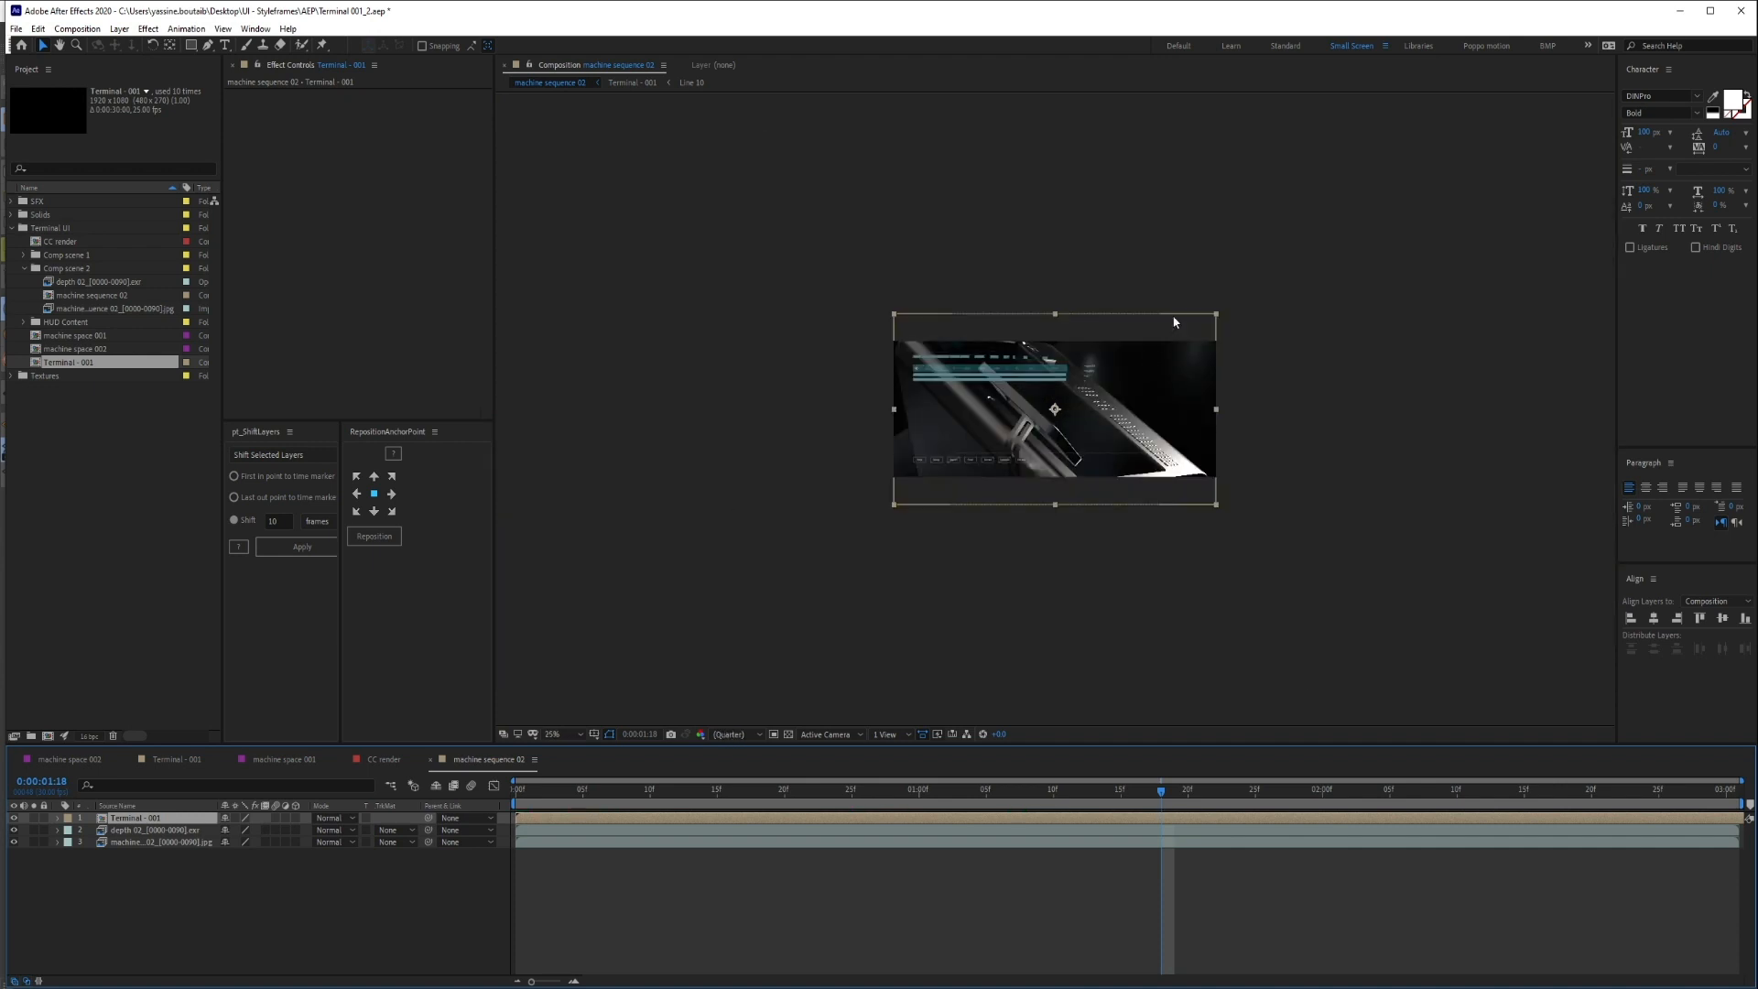
scroll(1150, 468, "up", 2)
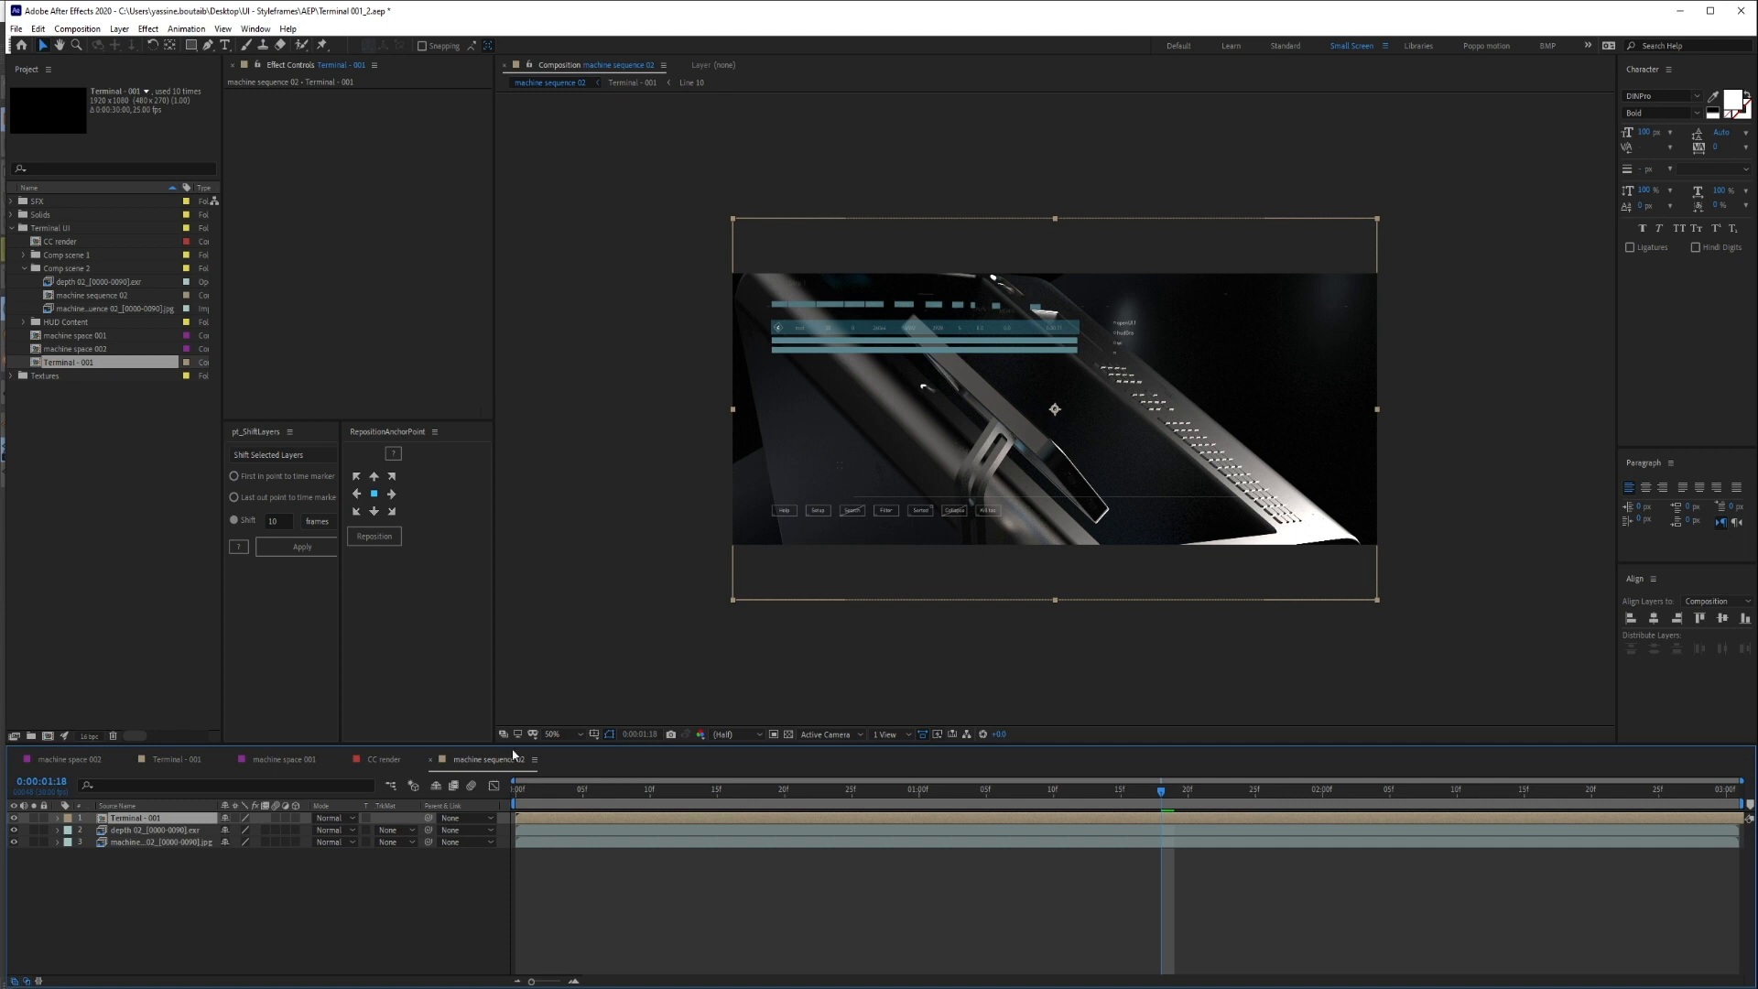
left_click(295, 817)
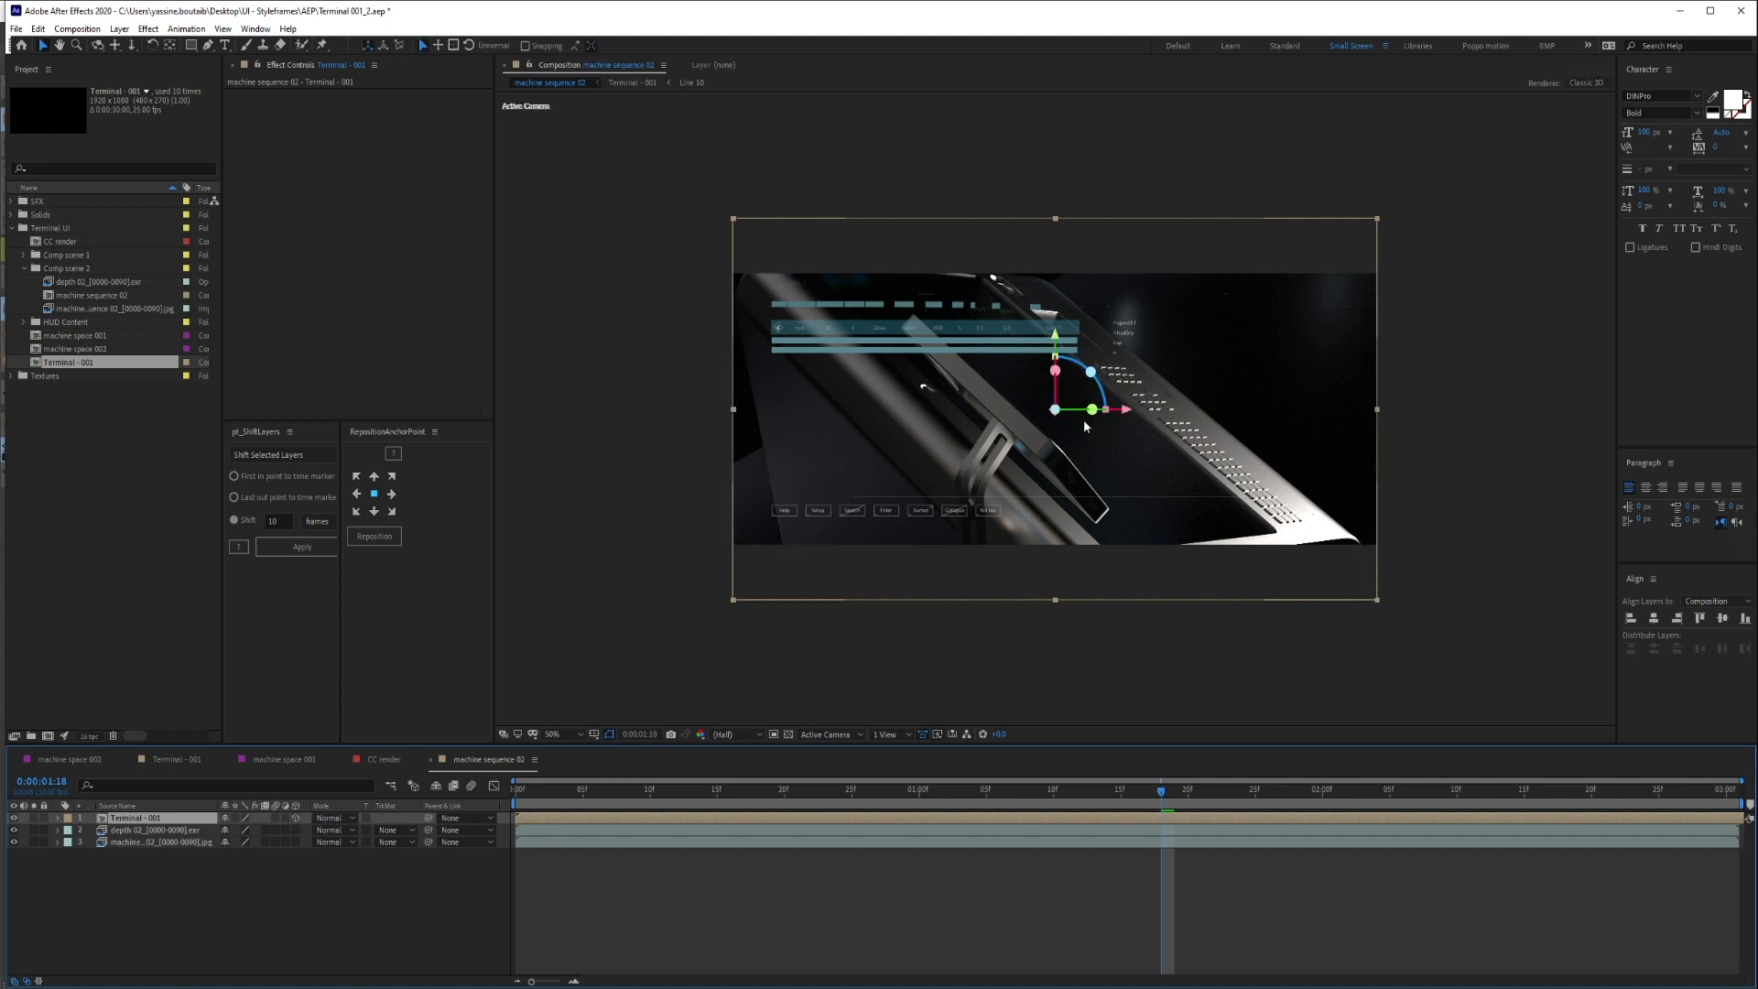
Try to align the Terminal - 001 layer with the machine's monitor by rotating it in 3D, and undo the rotations
left_click_drag(1090, 372, 1032, 428)
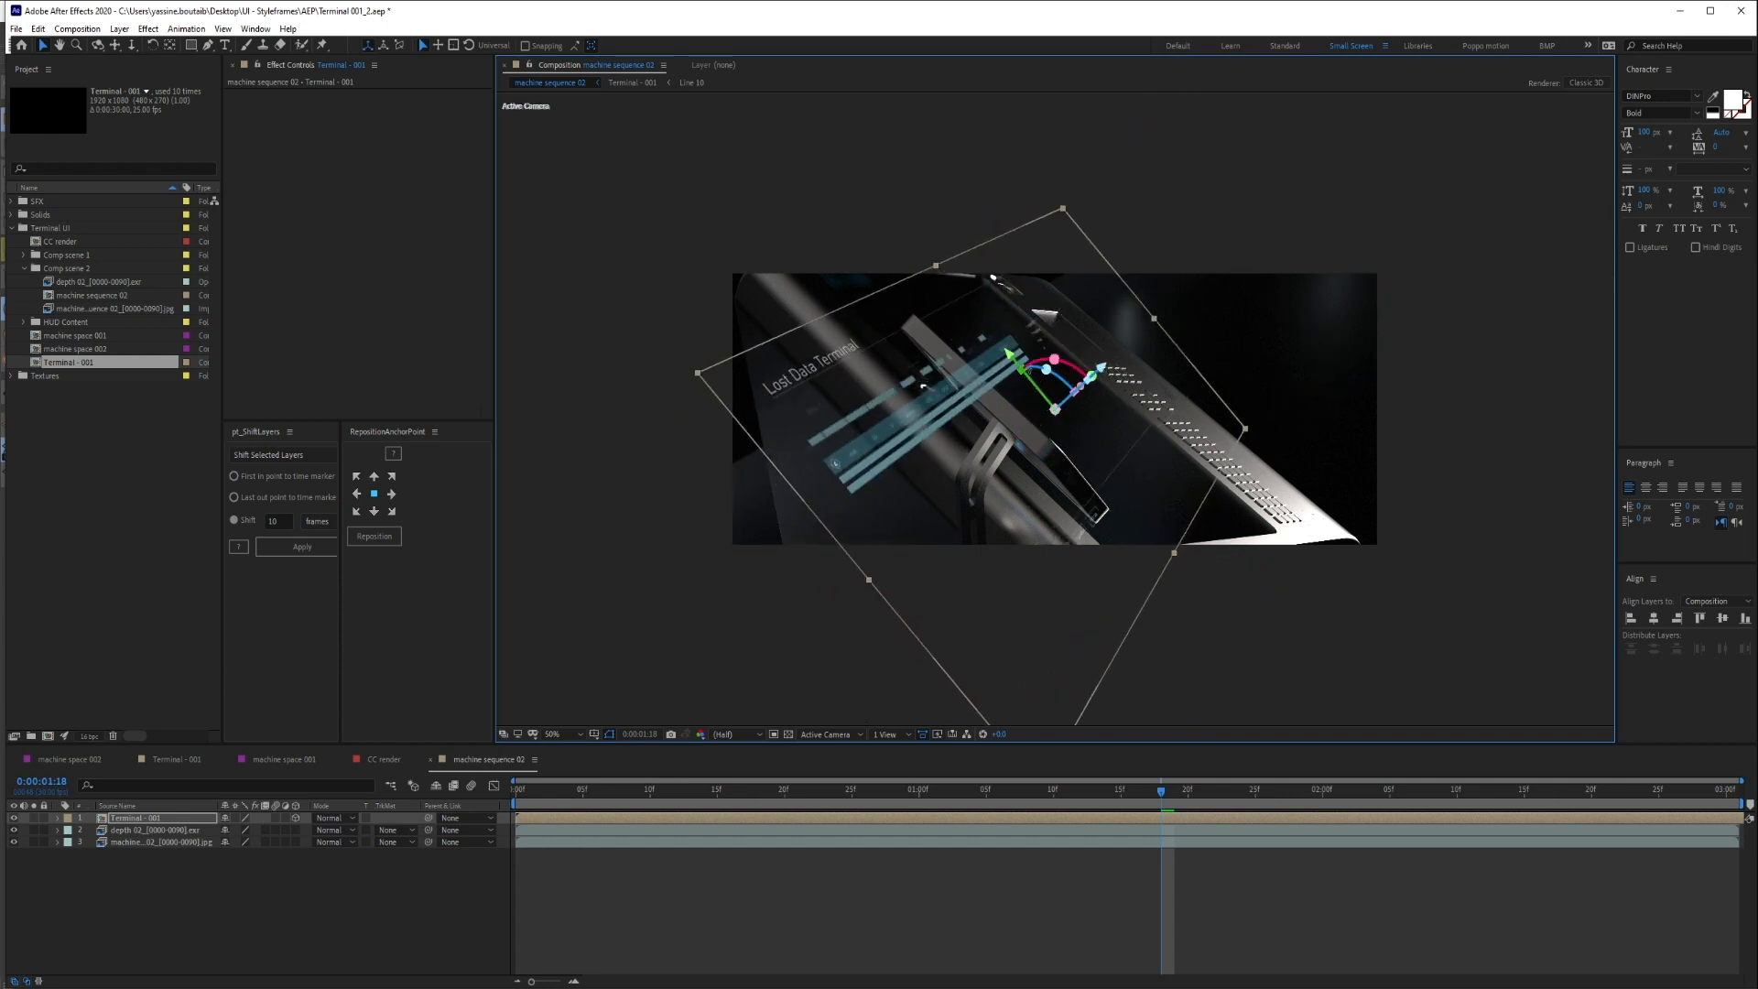
left_click_drag(1029, 370, 1182, 567)
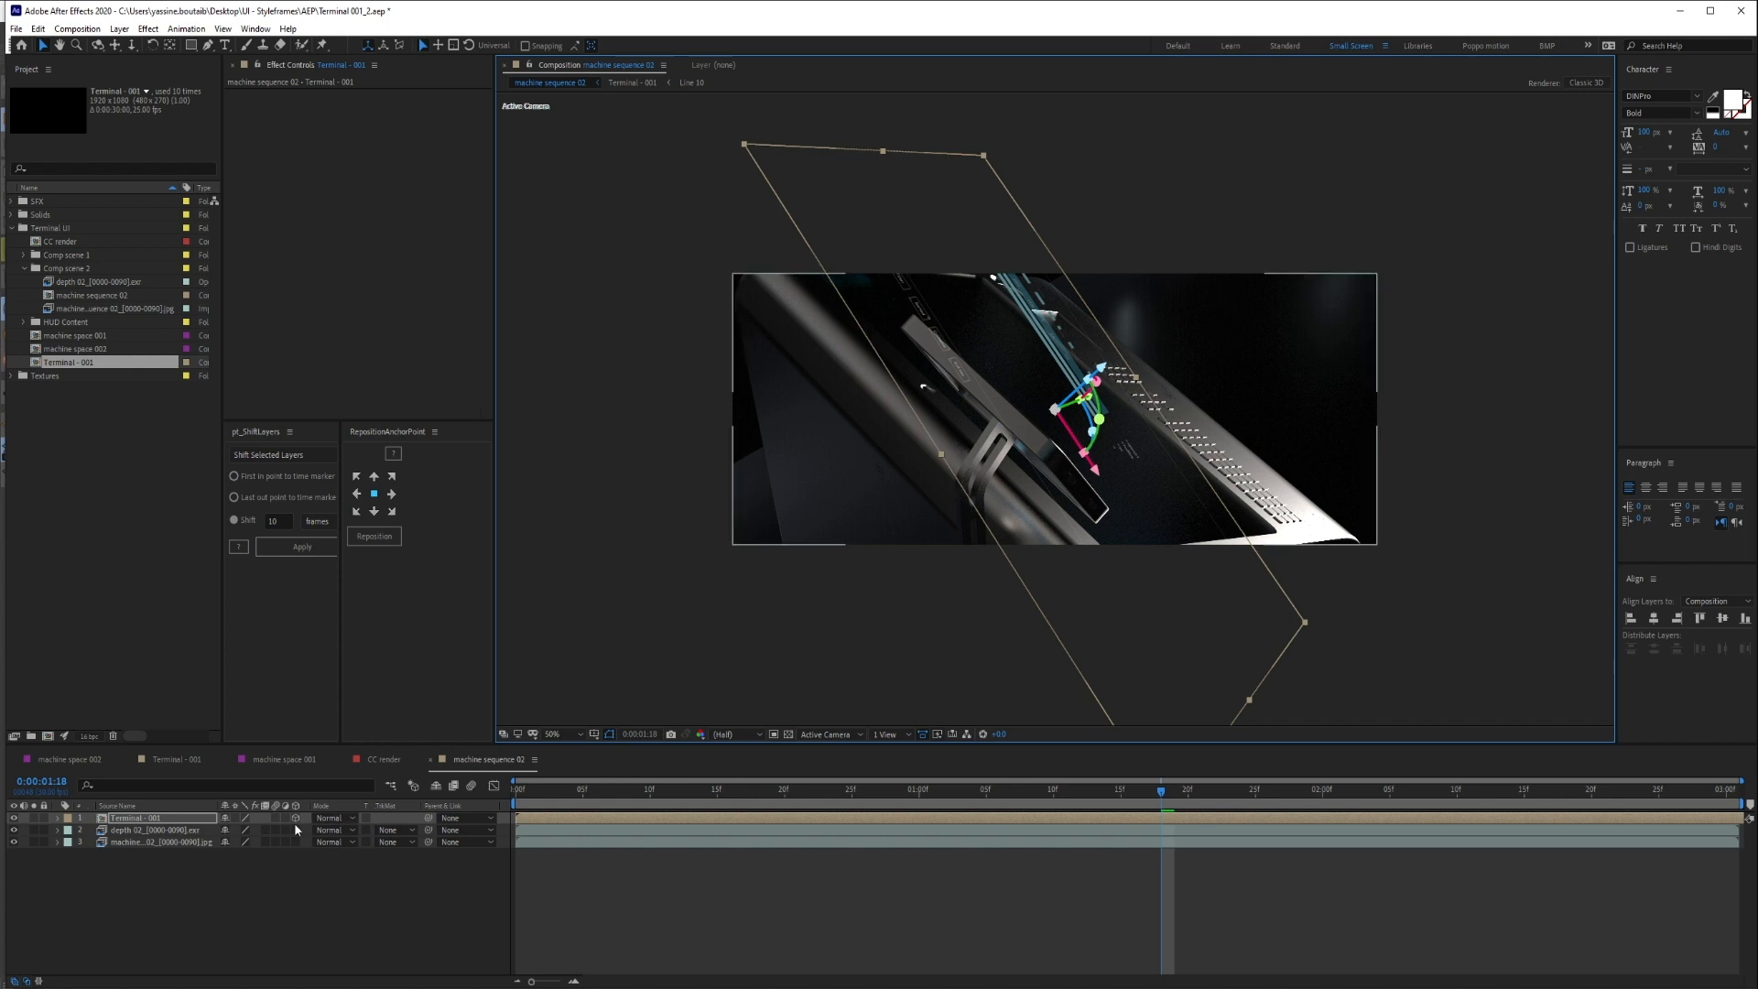
key("ctrl+z")
key("ctrl+z")
key("ctrl+z")
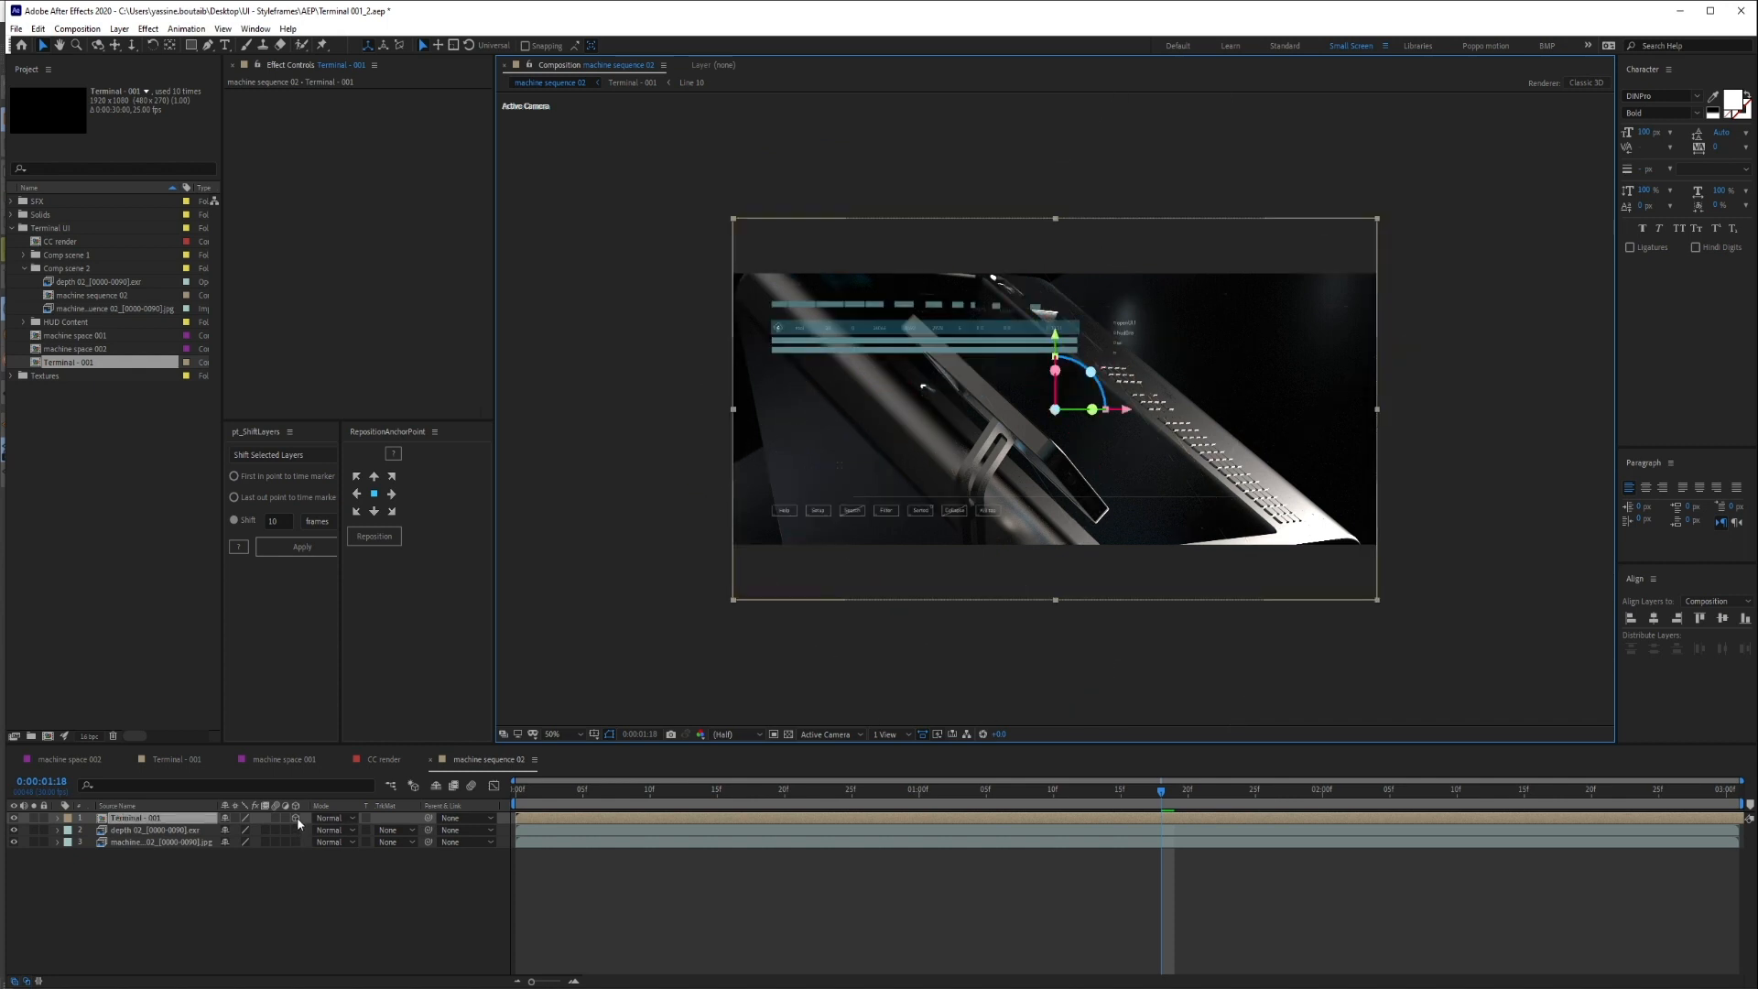
left_click(319, 896)
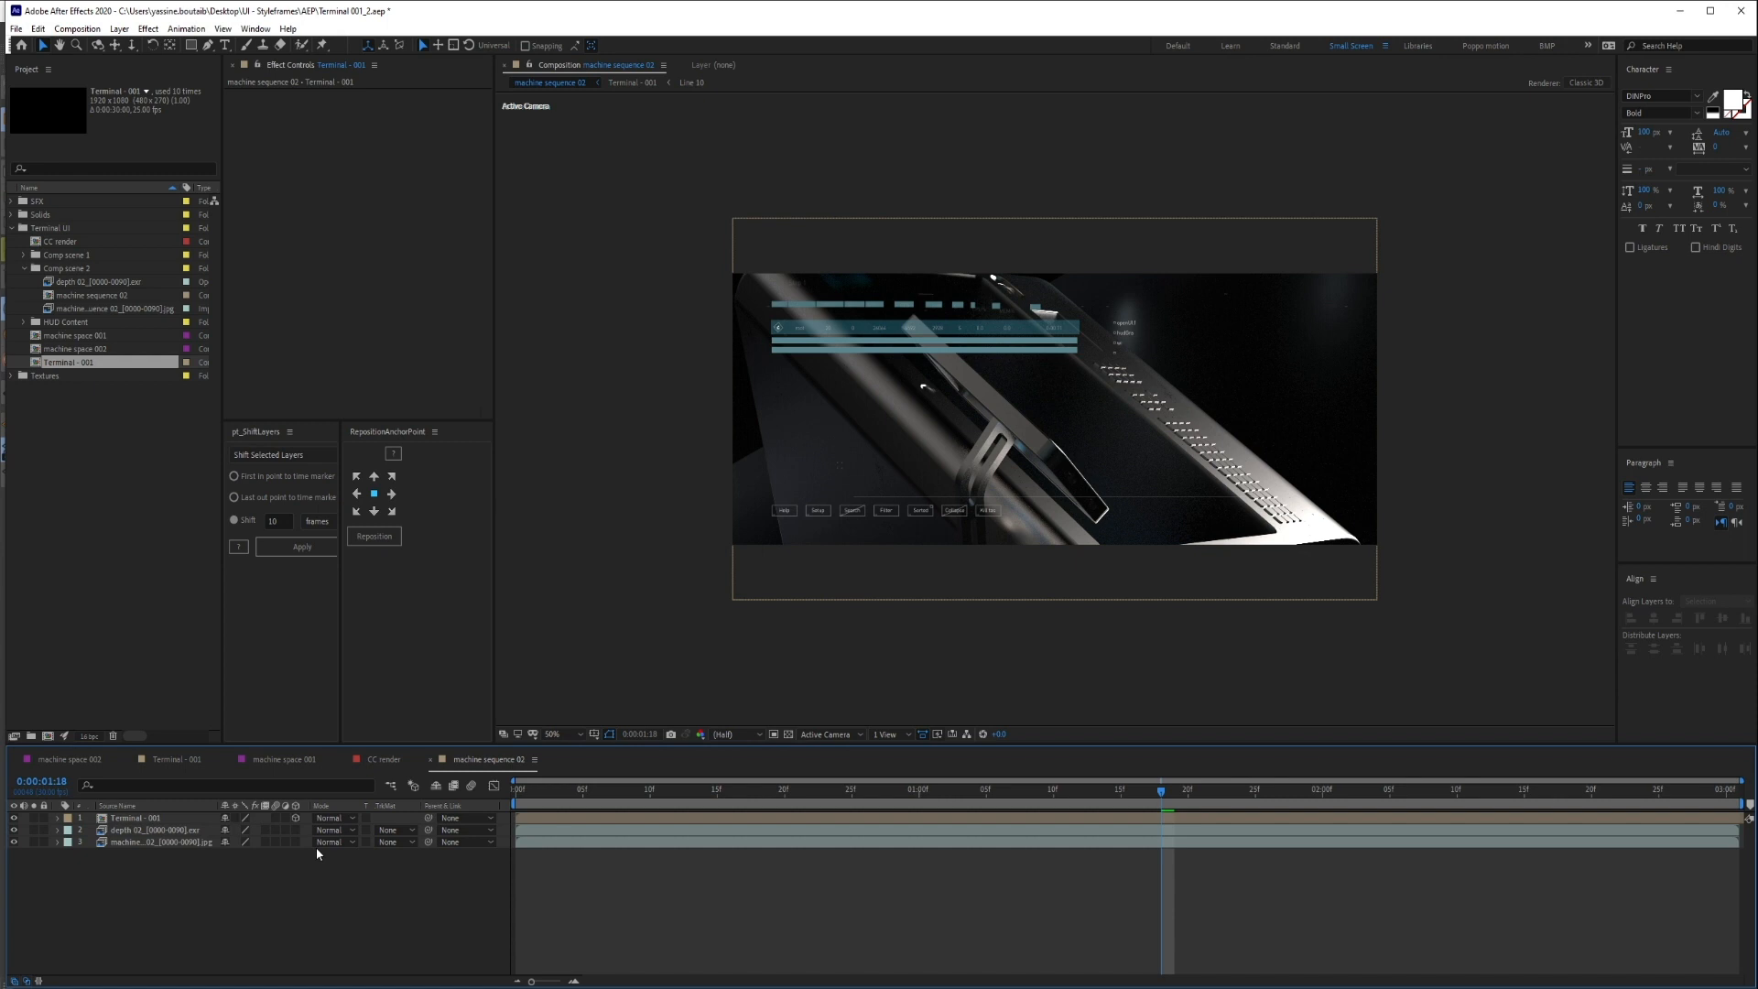
Switch to the machine space 001 scene in Cinema 4D and compare the views through Scene 1's RS Camera and RS Camera.1
left_click(216, 987)
left_click(148, 961)
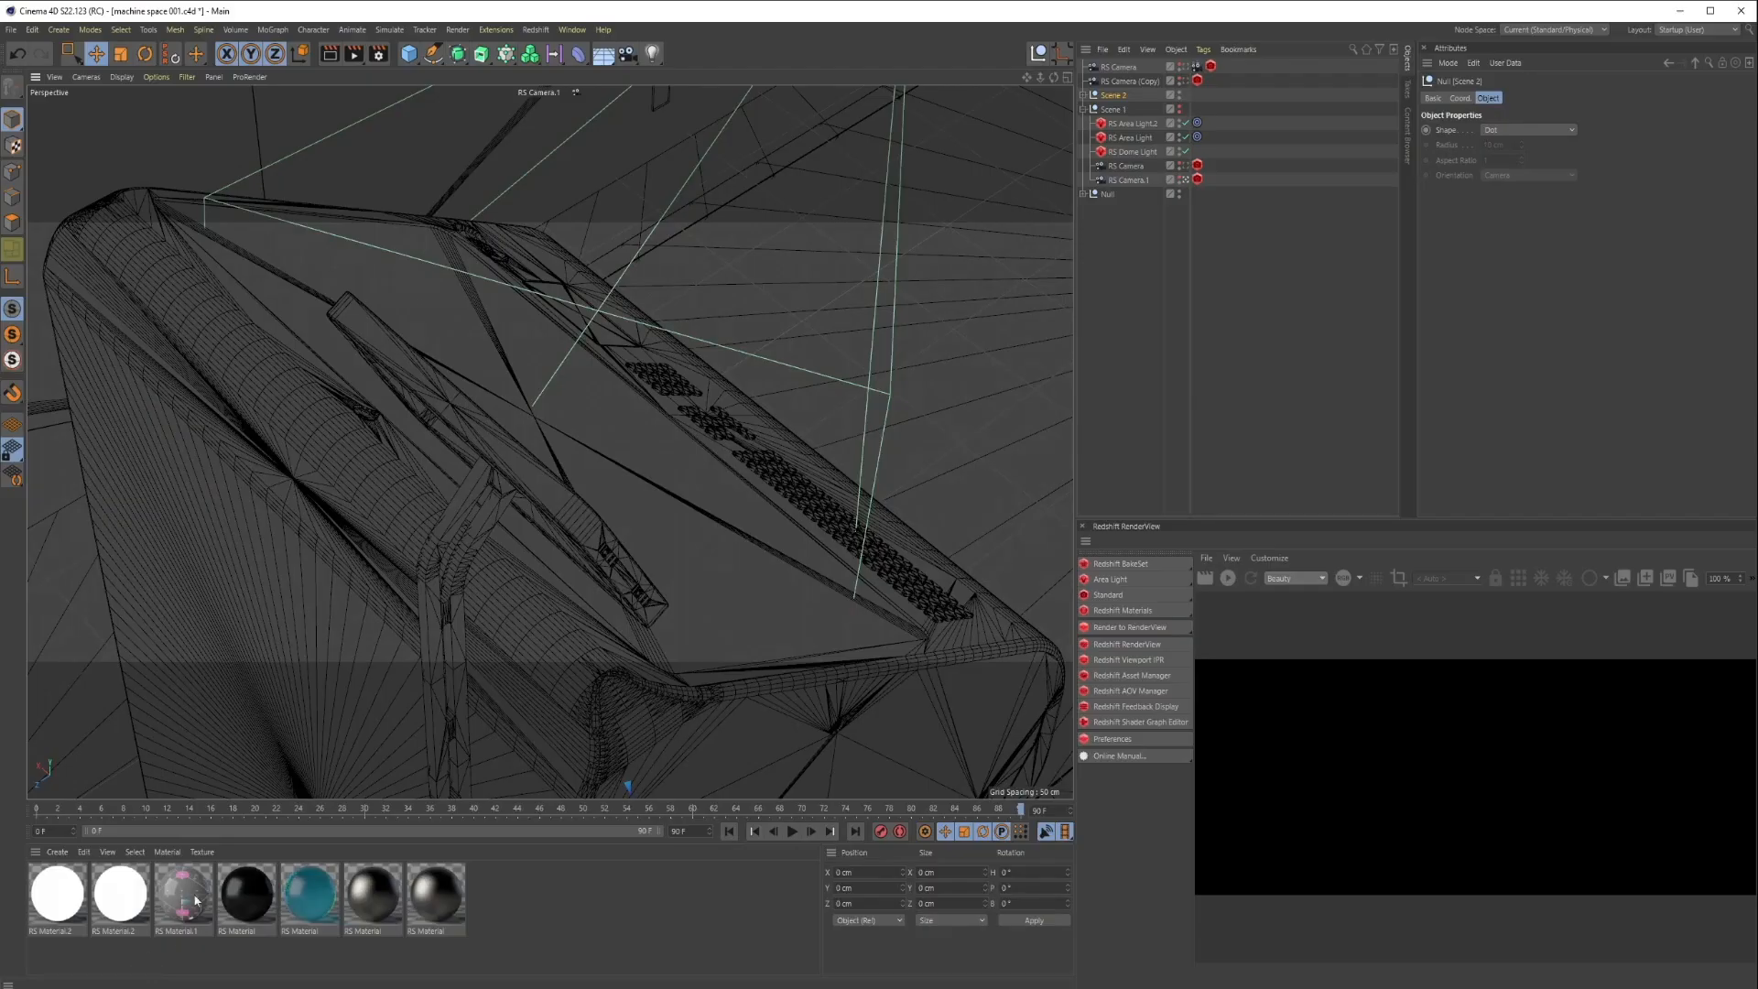
left_click(1111, 367)
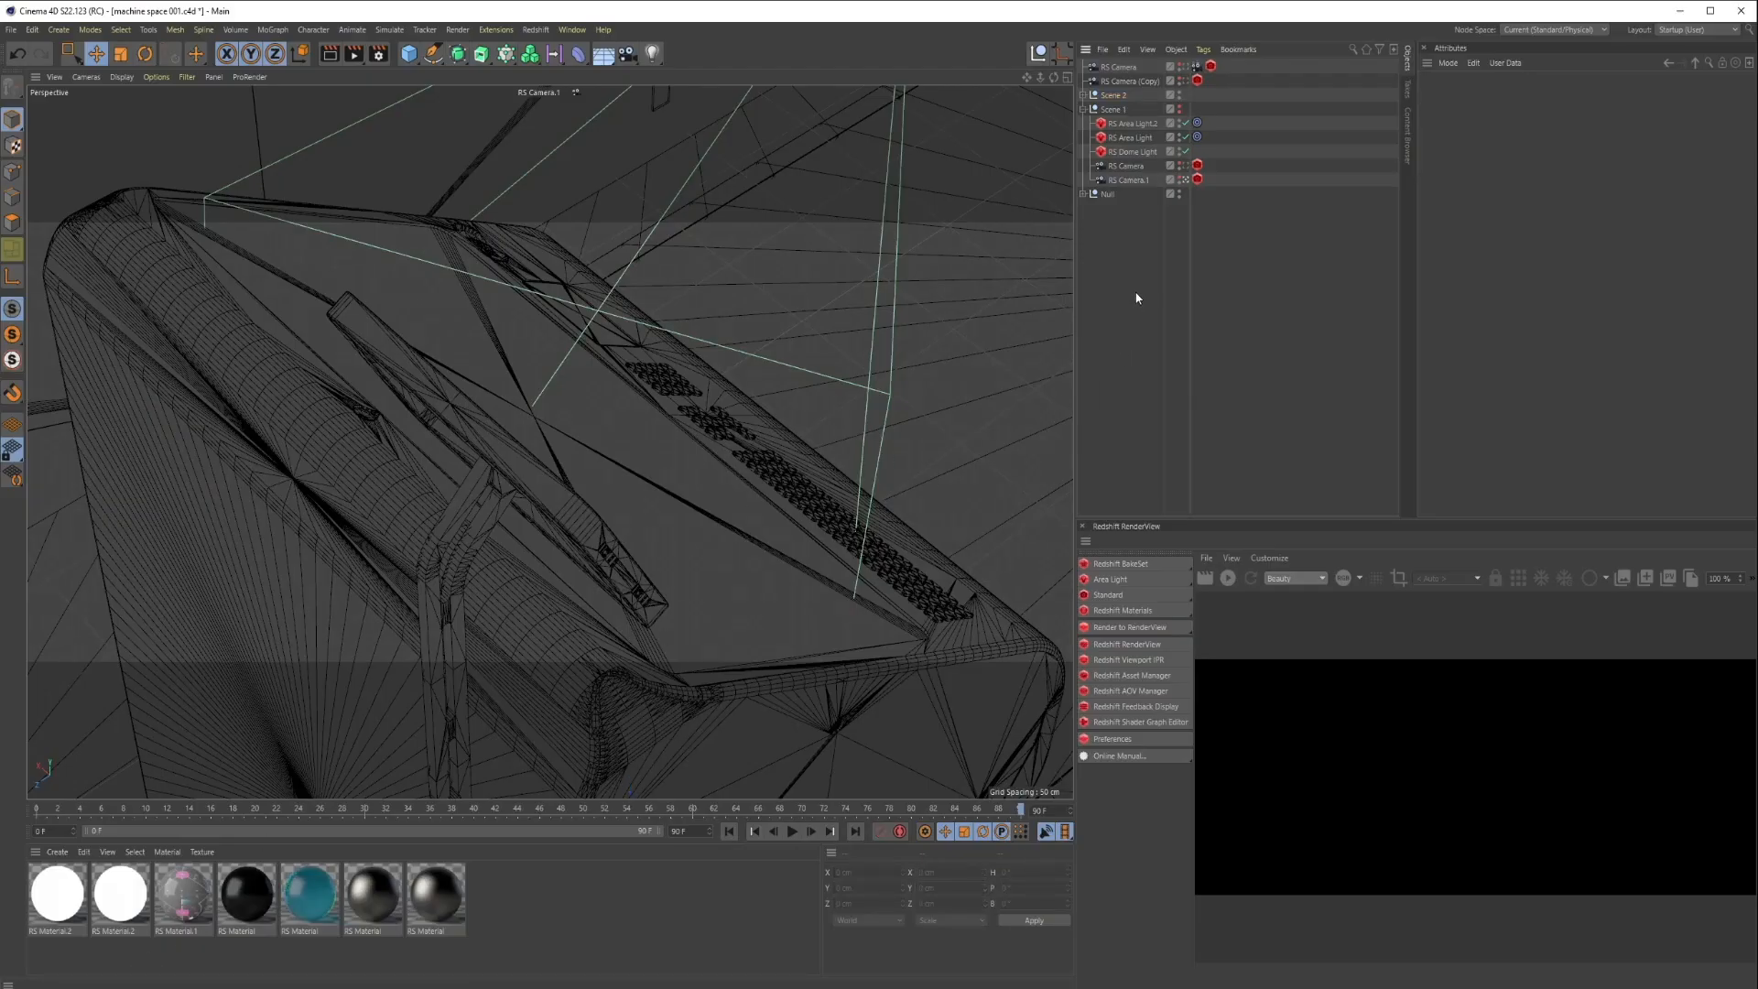
left_click(1132, 178)
left_click(1133, 168)
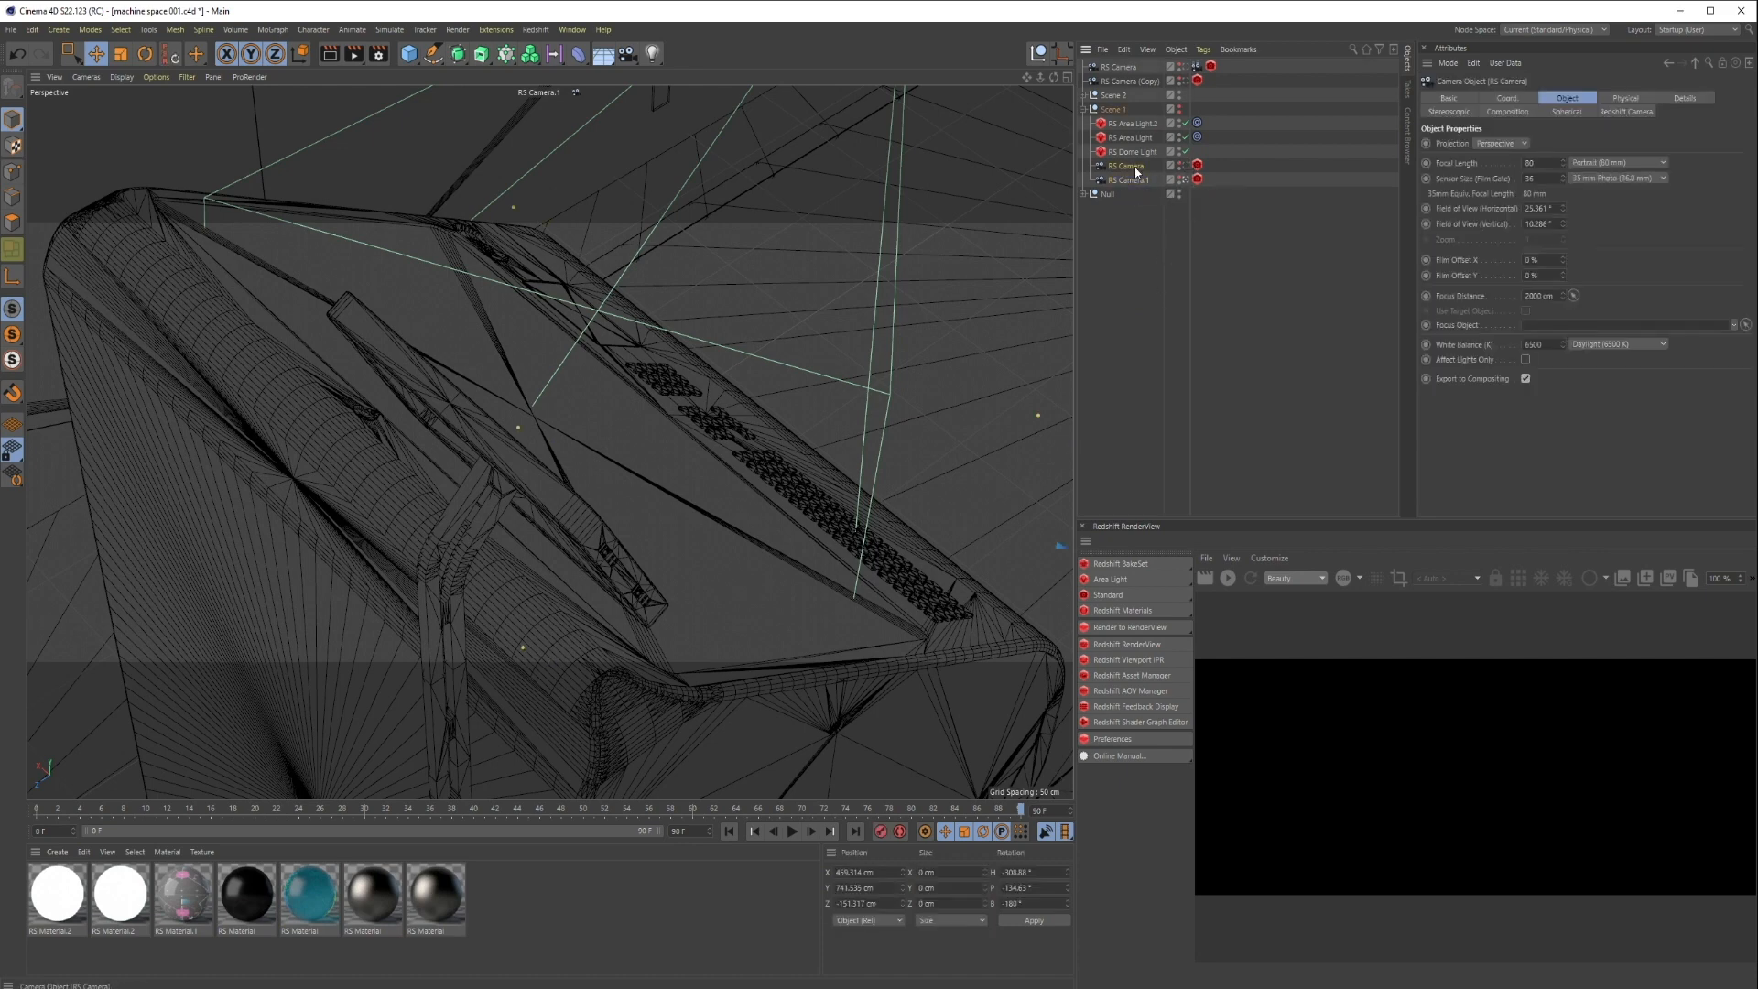
left_click(1187, 168)
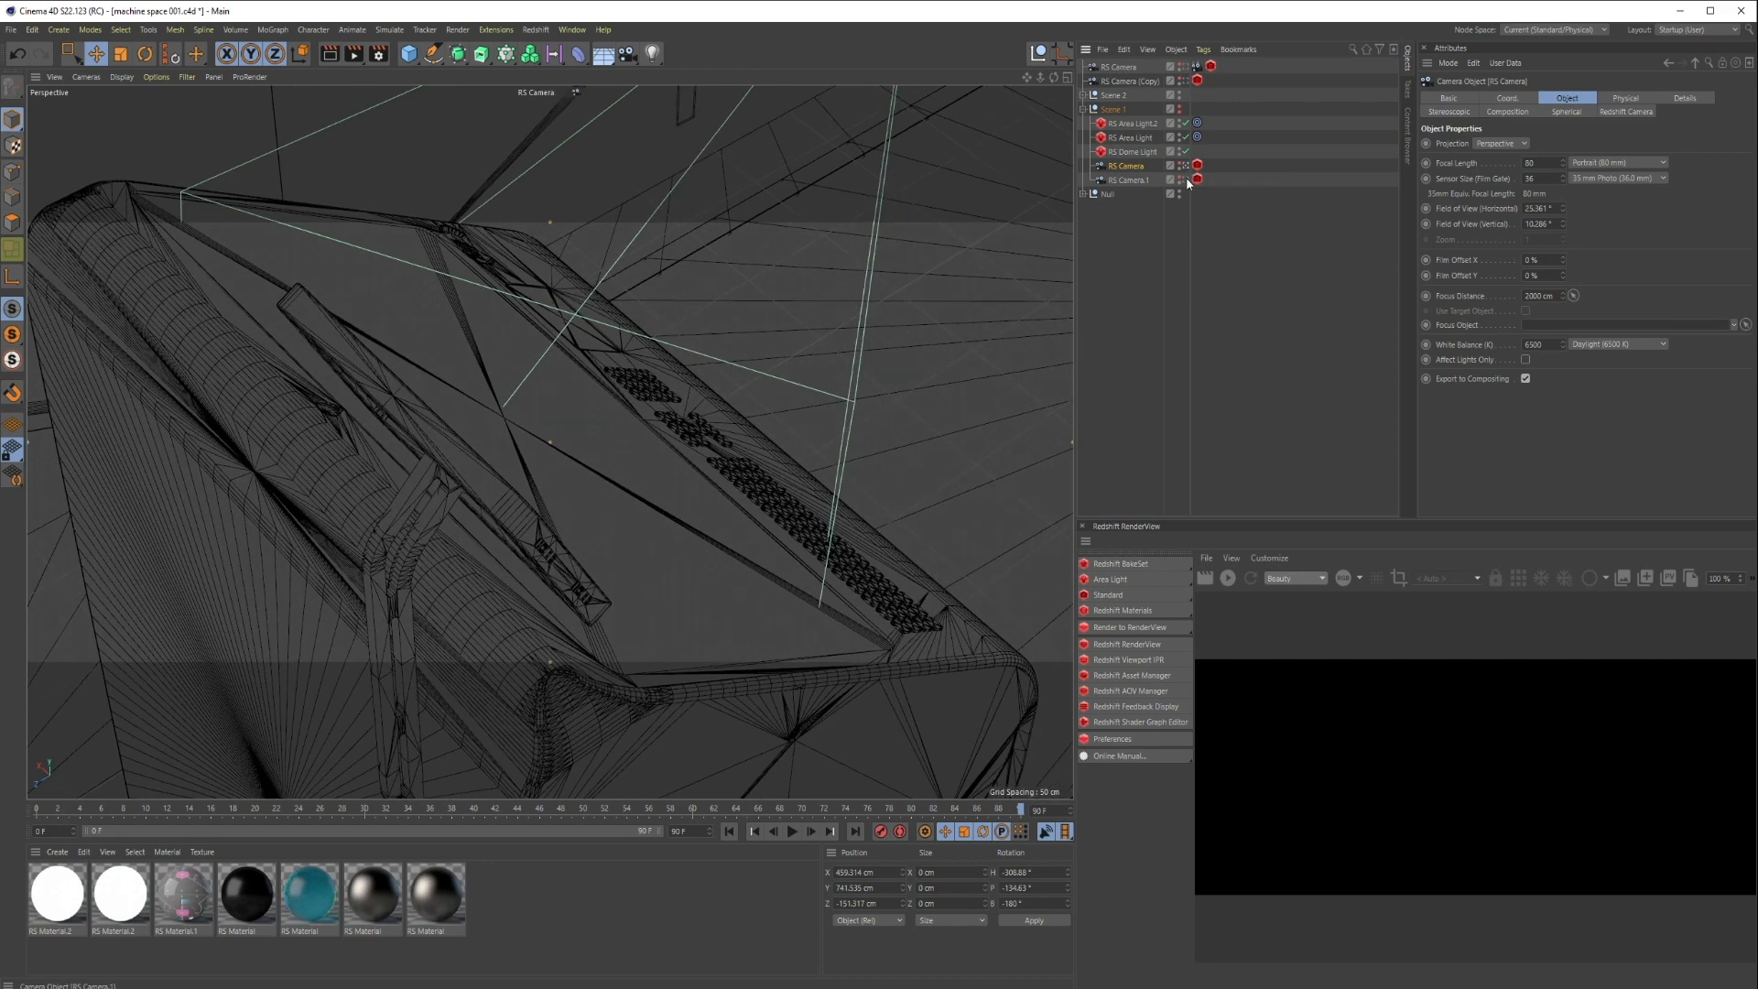
left_click(1186, 180)
left_click(1140, 264)
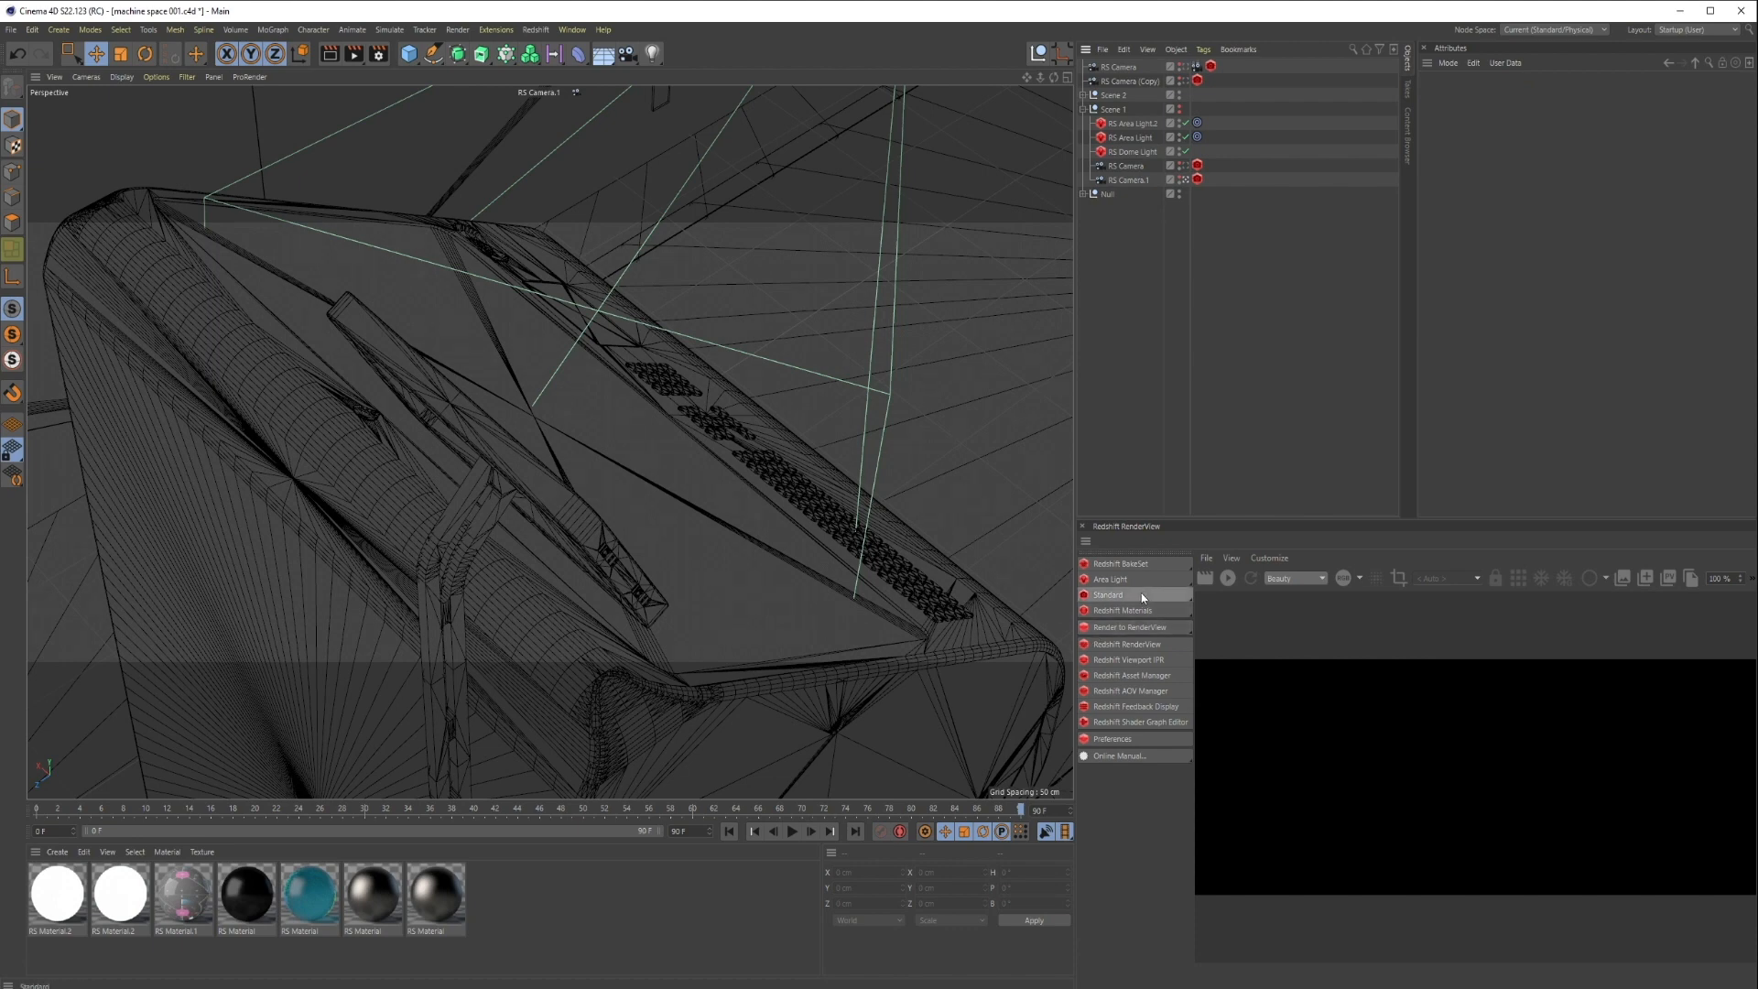
Add a standard Redshift camera, look through it and give it a Camera Morph tag
left_click_drag(1142, 595, 1226, 610)
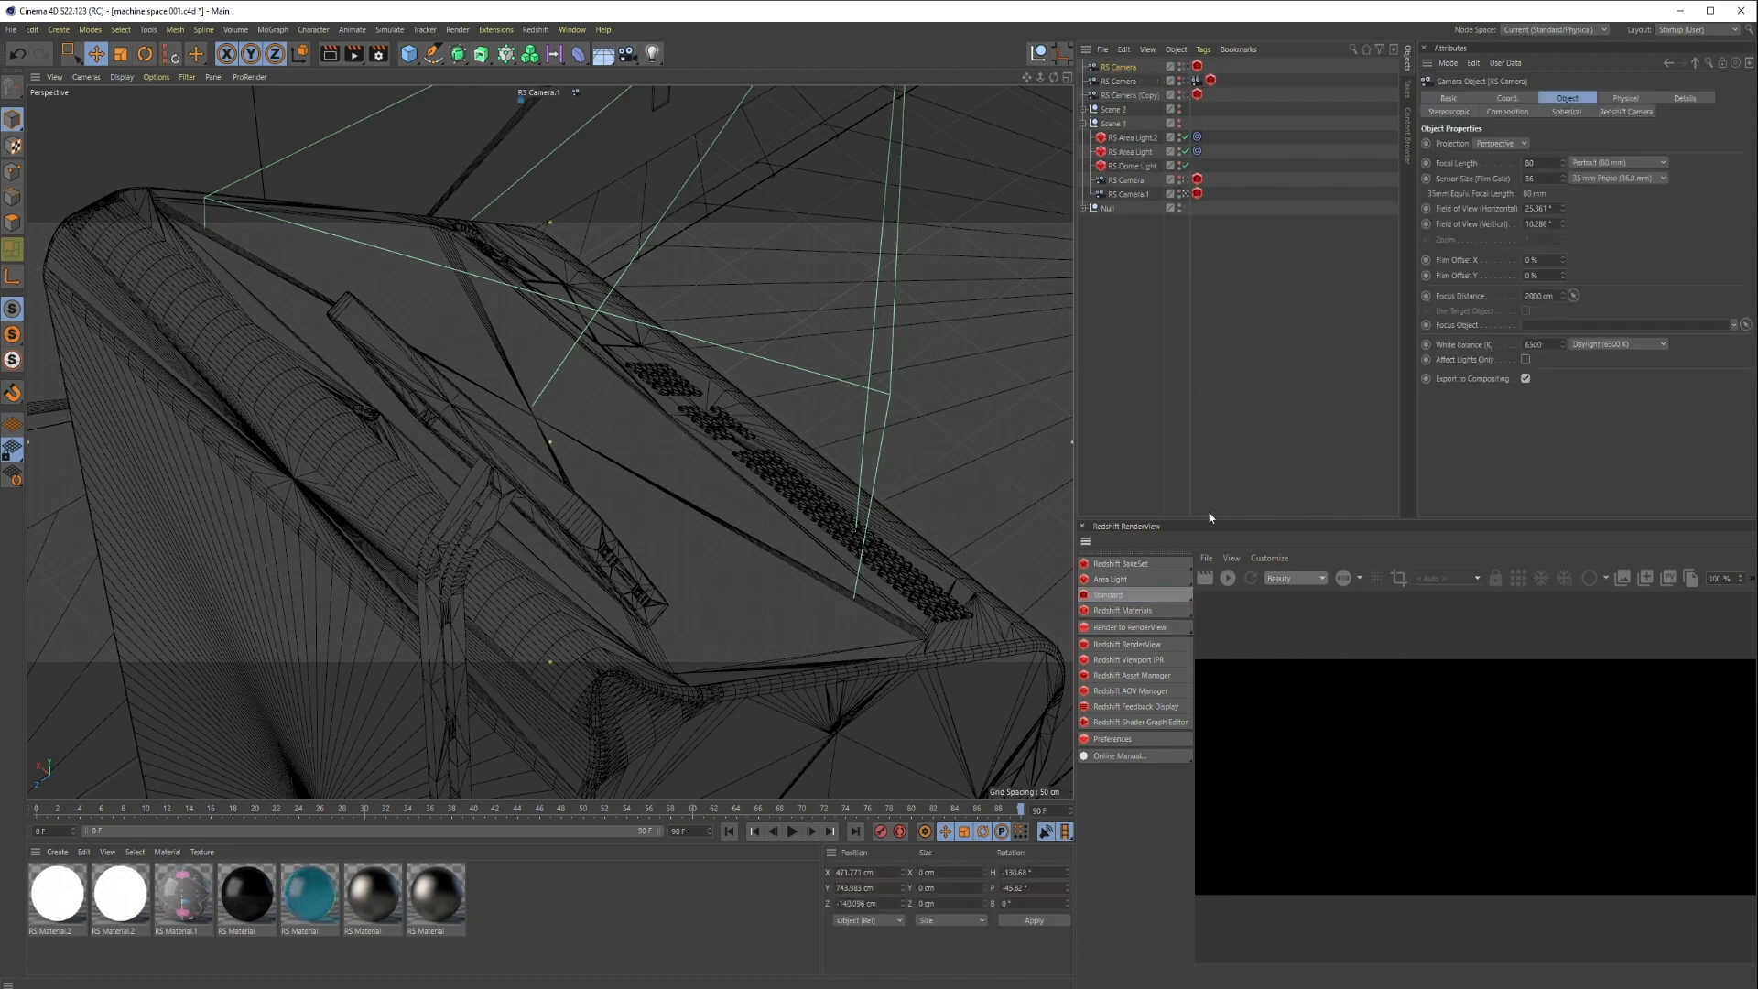
left_click(1183, 67)
right_click(1126, 69)
mouse_move(1181, 79)
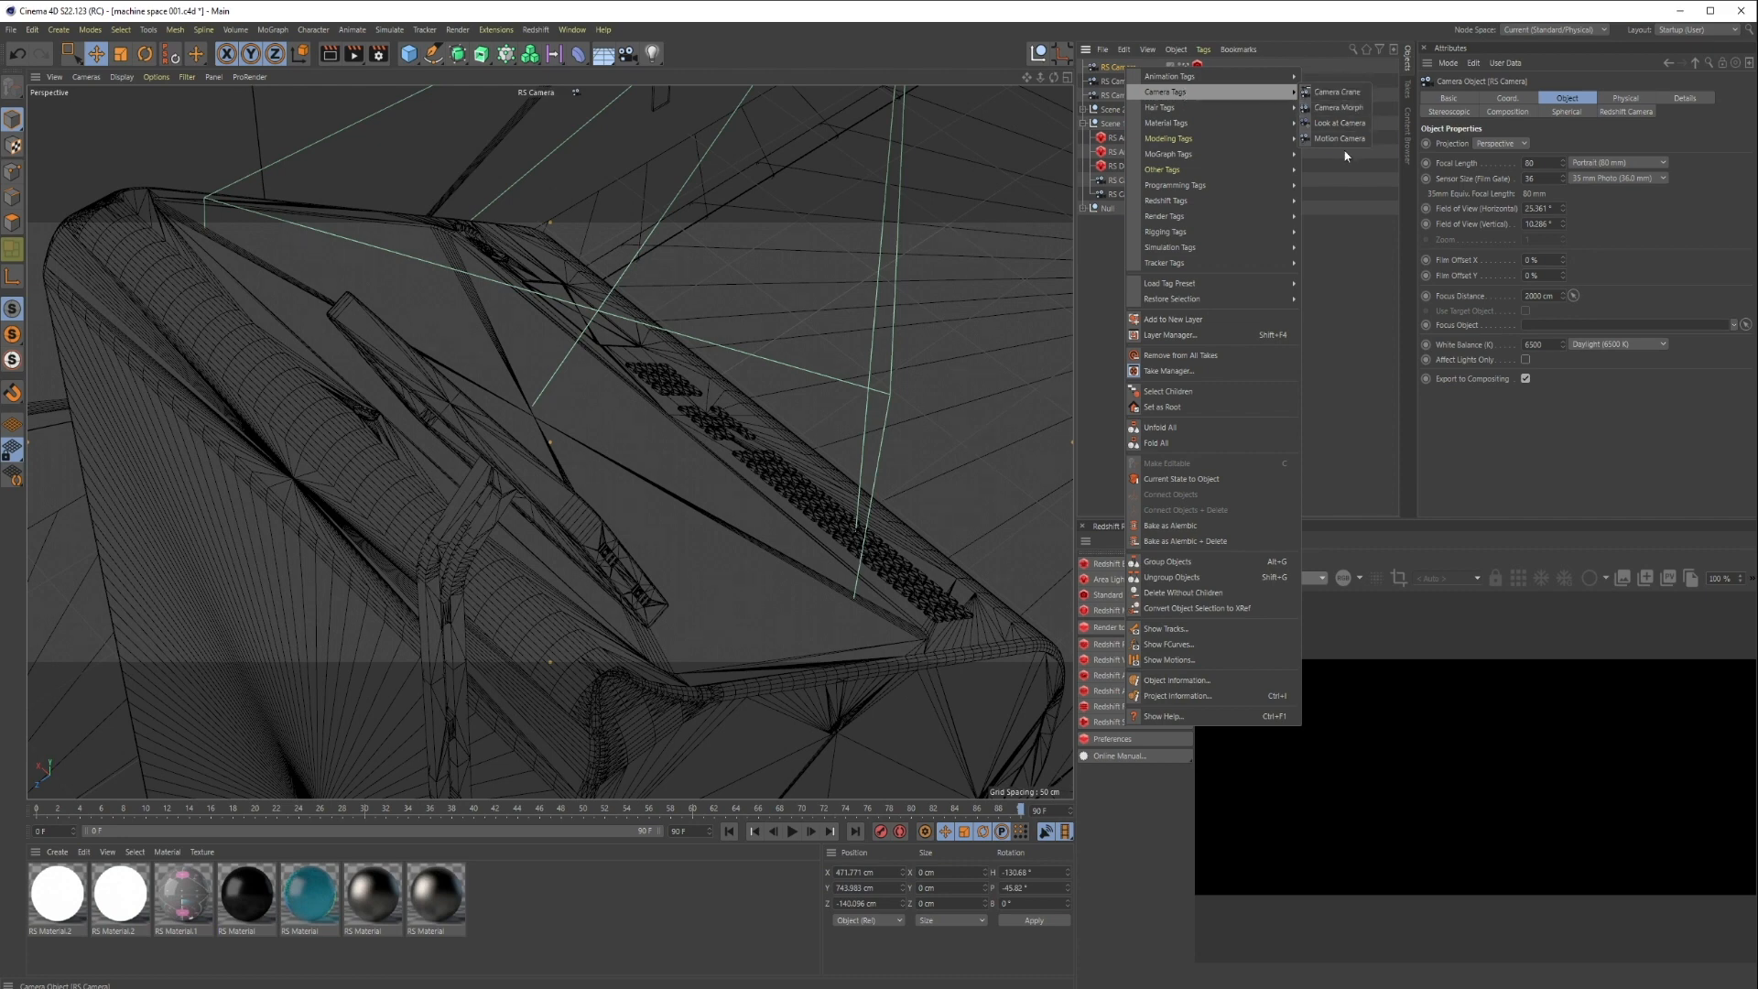
left_click(1333, 108)
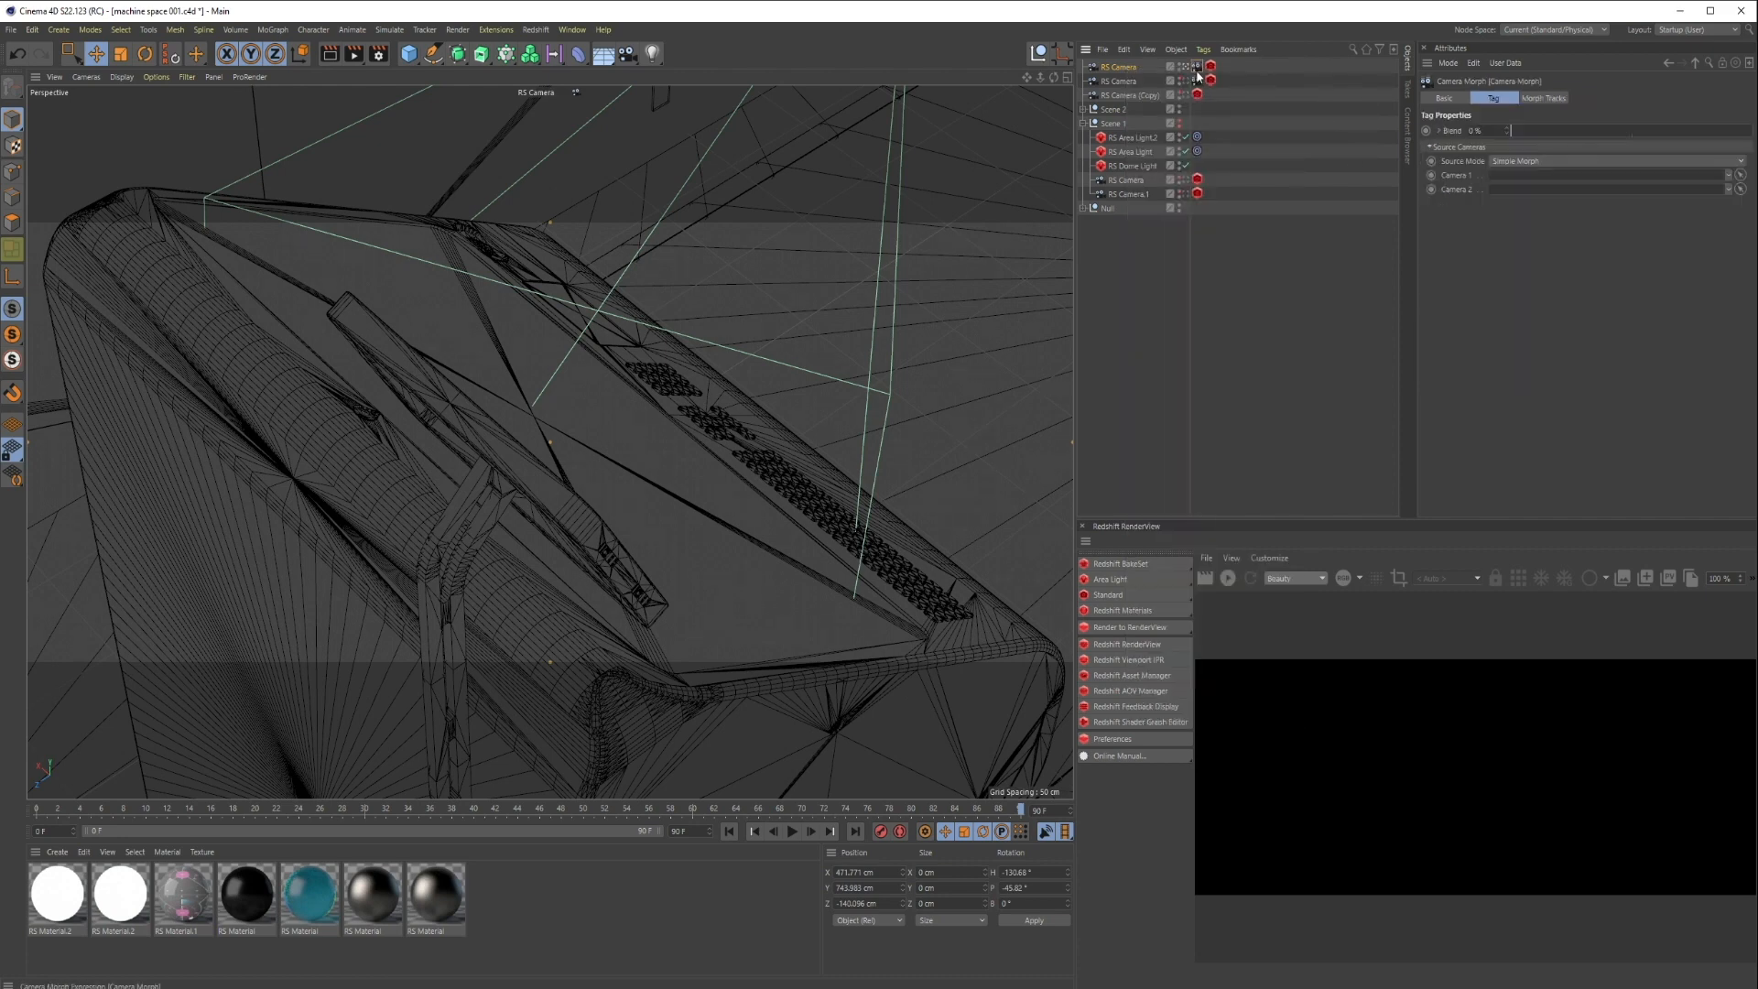
Assign RS Camera and RS Camera.1 as the Camera Morph sources, test the blend, and delete the duplicate morph camera
left_click_drag(1133, 179, 1575, 177)
left_click_drag(1128, 194, 1577, 188)
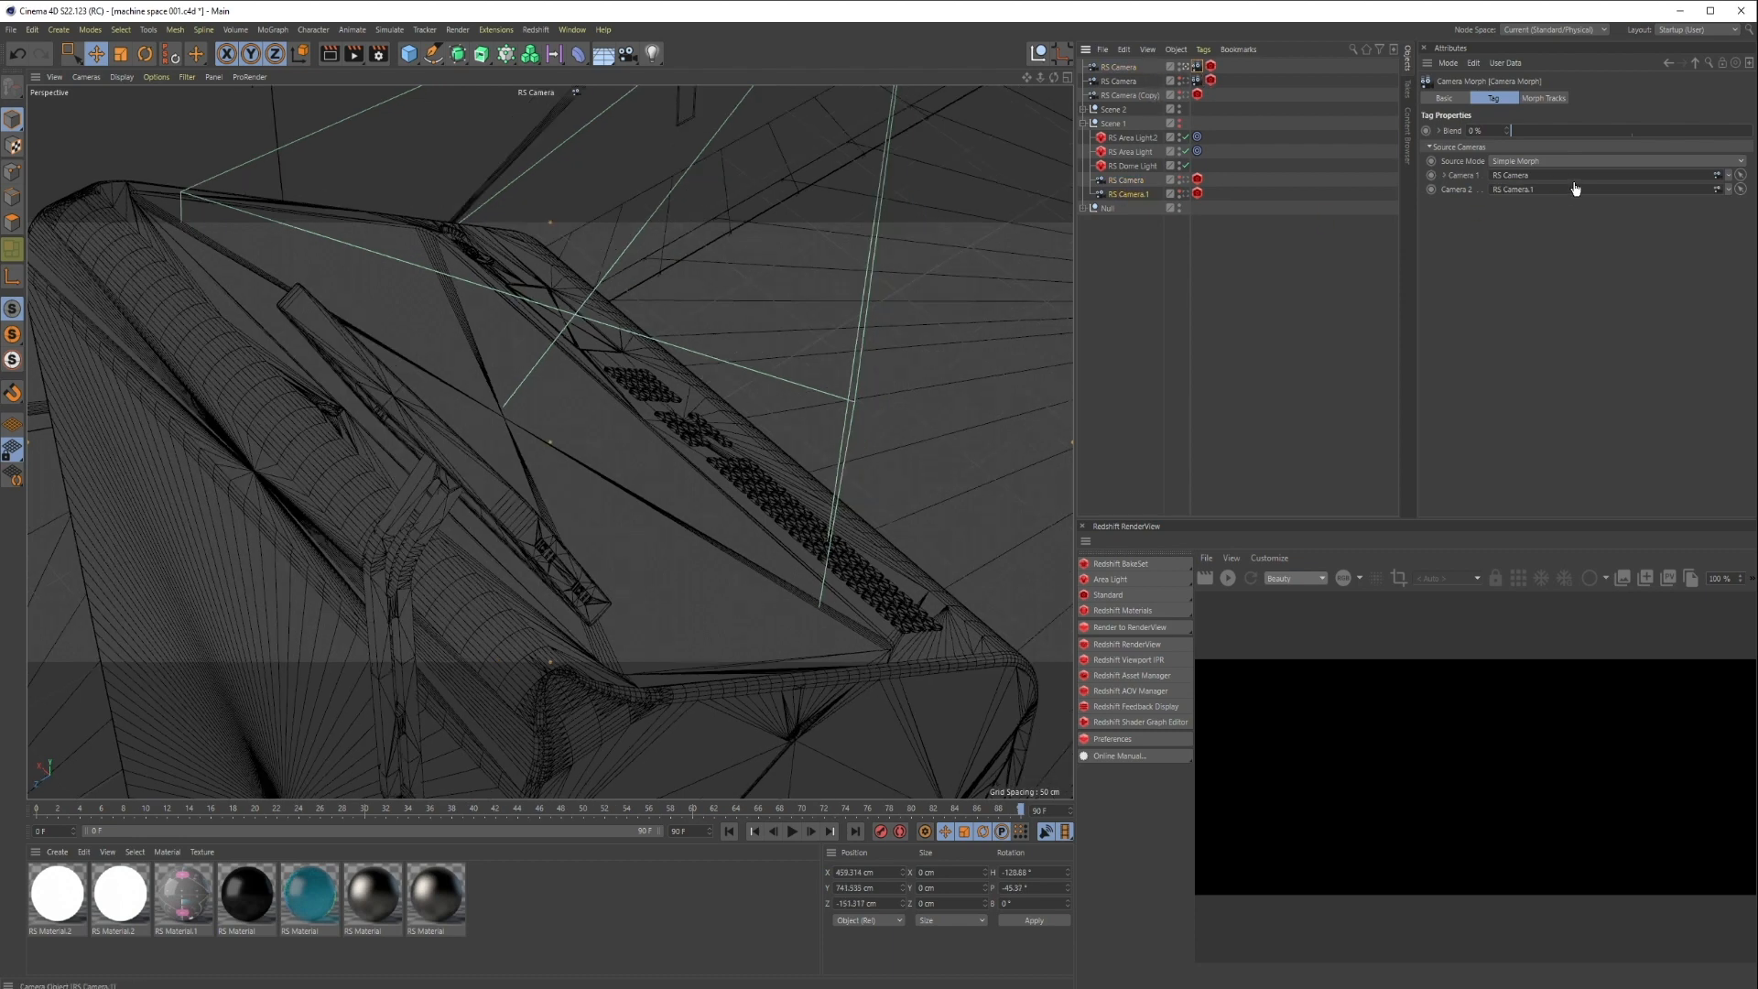
left_click_drag(1512, 134, 1410, 116)
left_click(1119, 81)
key("Delete")
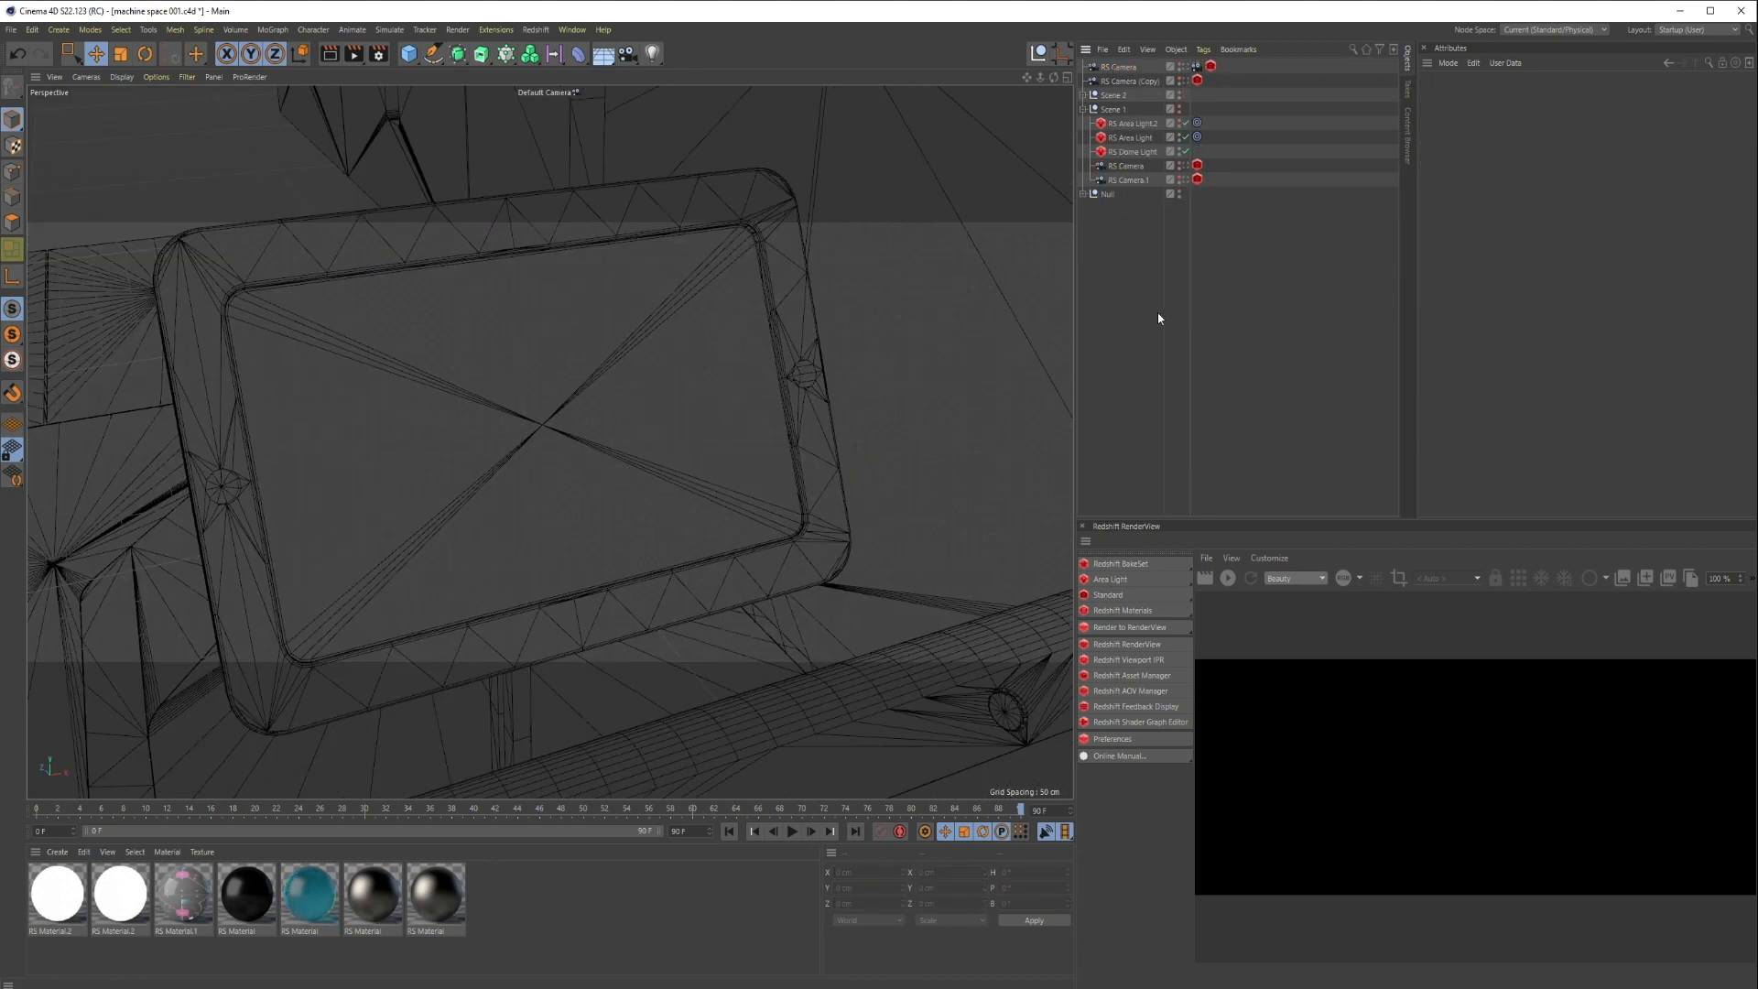
Look through the existing RS Camera that has the Camera Morph tag and return the animation to frame 0
left_click(1113, 67)
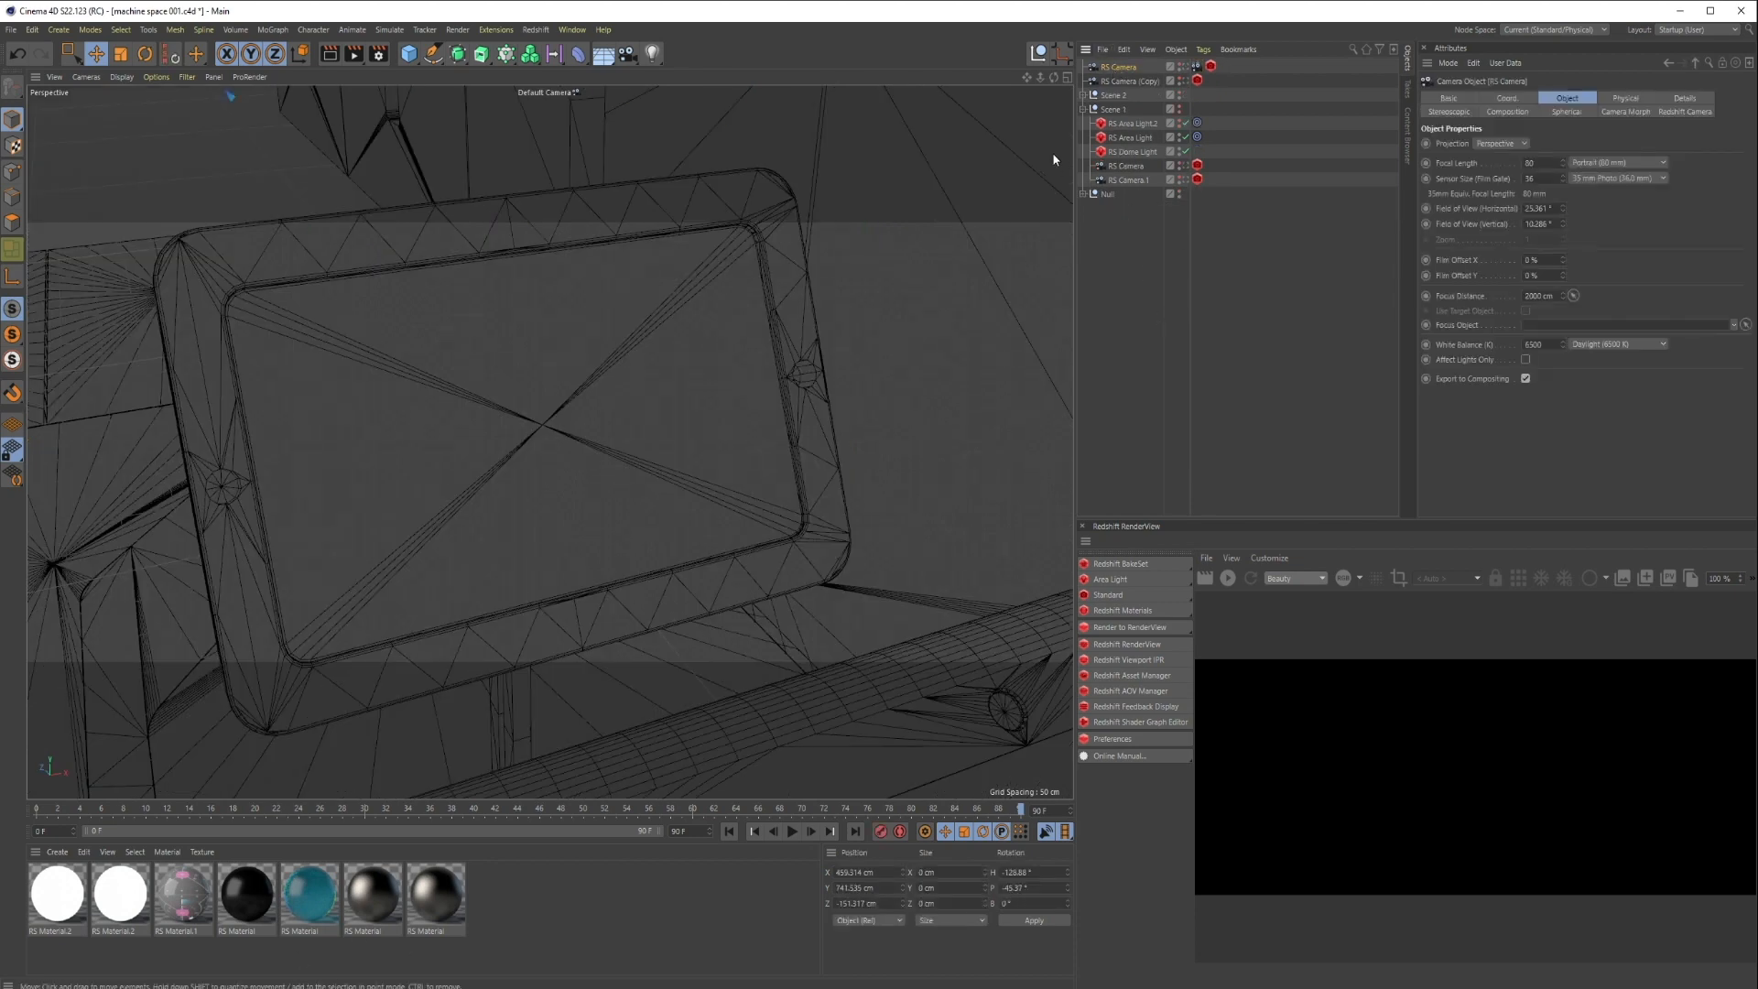
left_click(1186, 67)
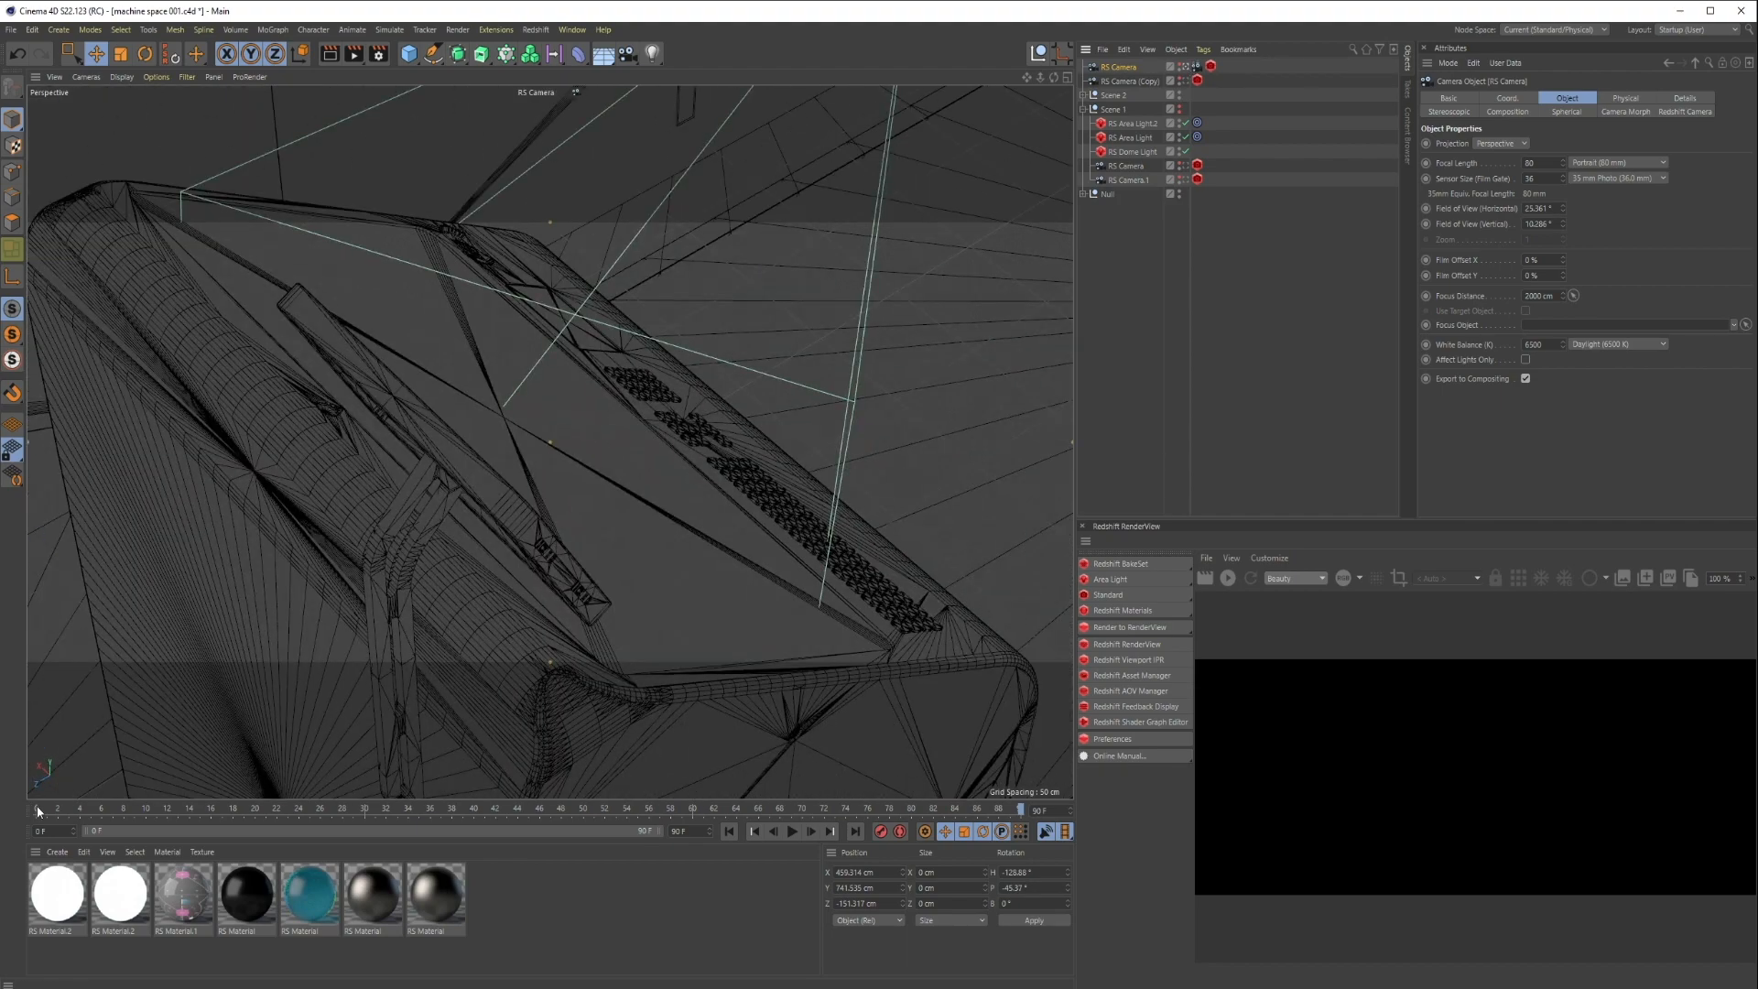
left_click_drag(38, 810, 35, 859)
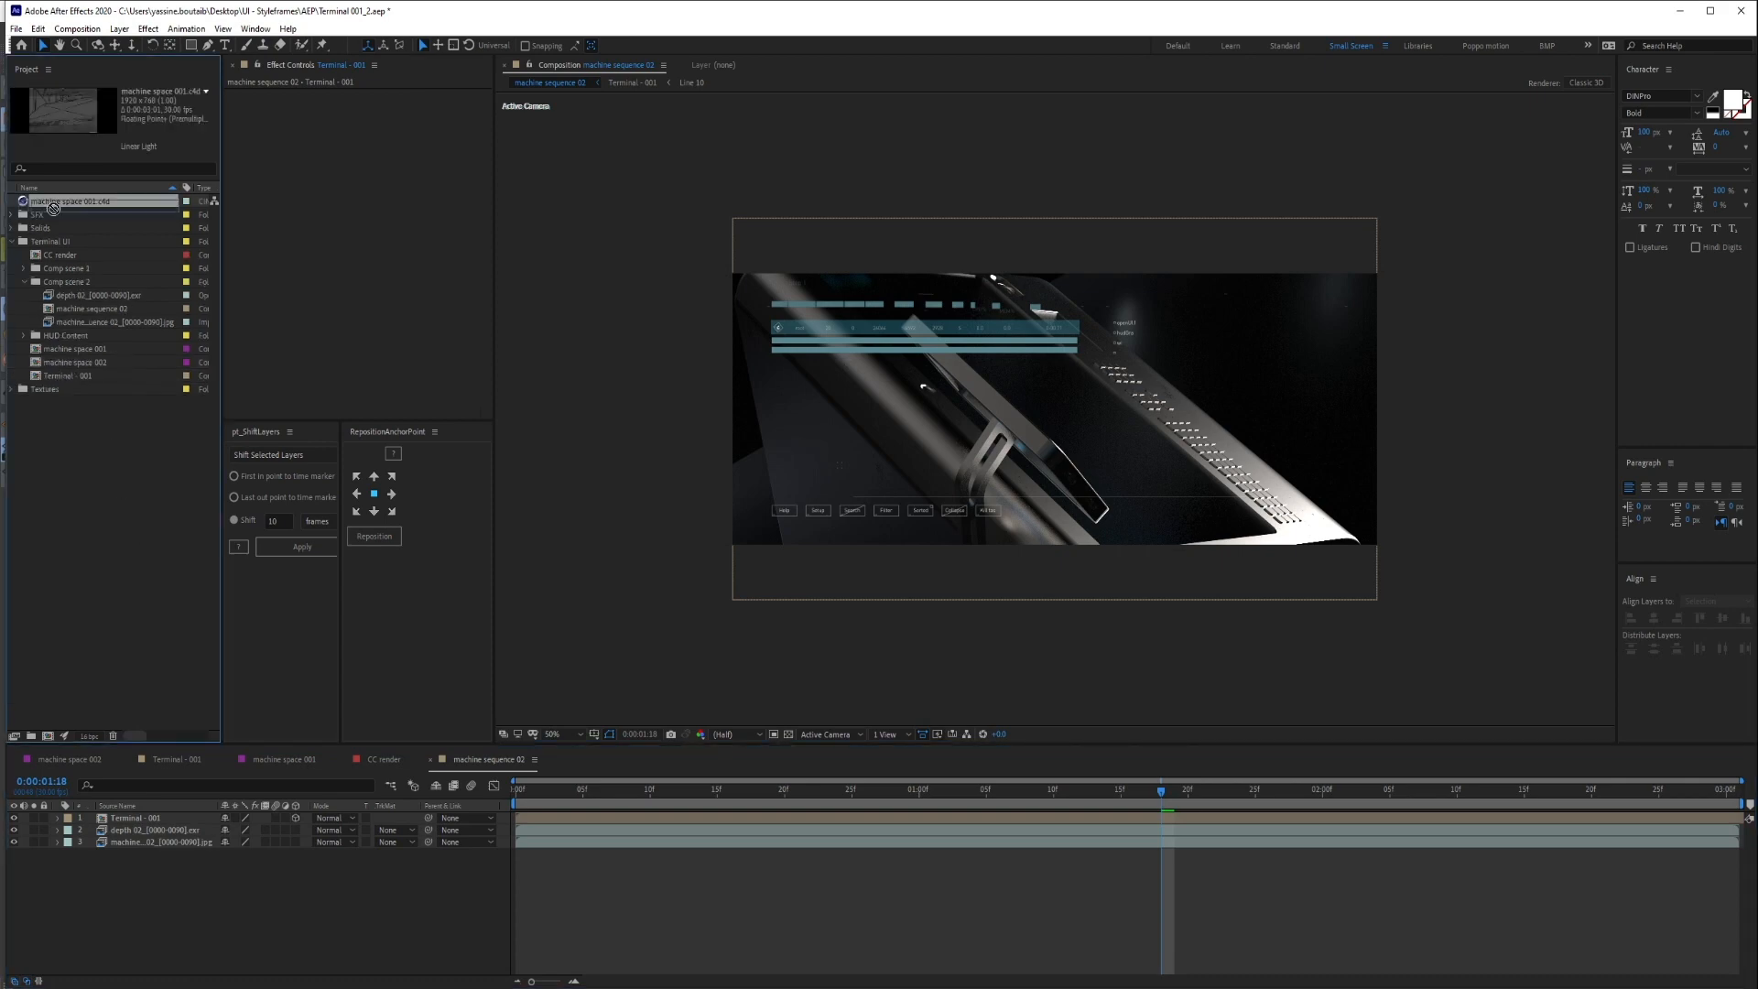
In After Effects, place machine space 001.c4d at the bottom of the machine sequence 02 composition and hide its layer
left_click_drag(69, 201, 154, 879)
left_click(11, 855)
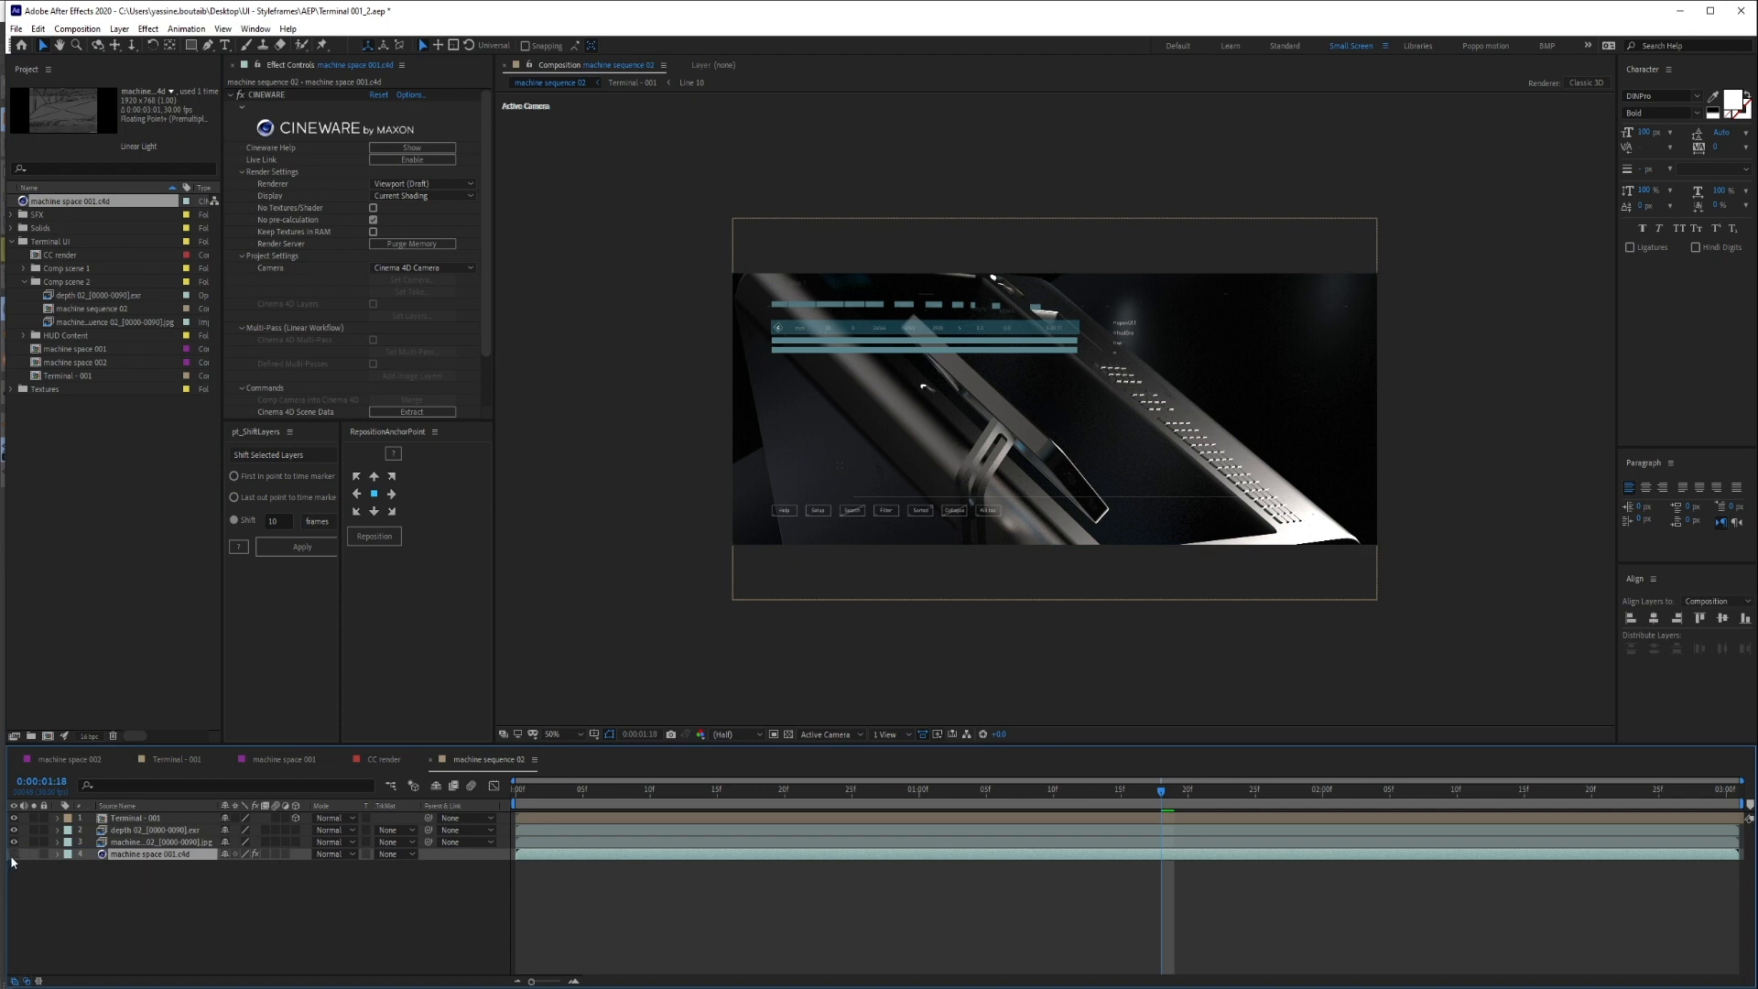
left_click(139, 881)
left_click(138, 856)
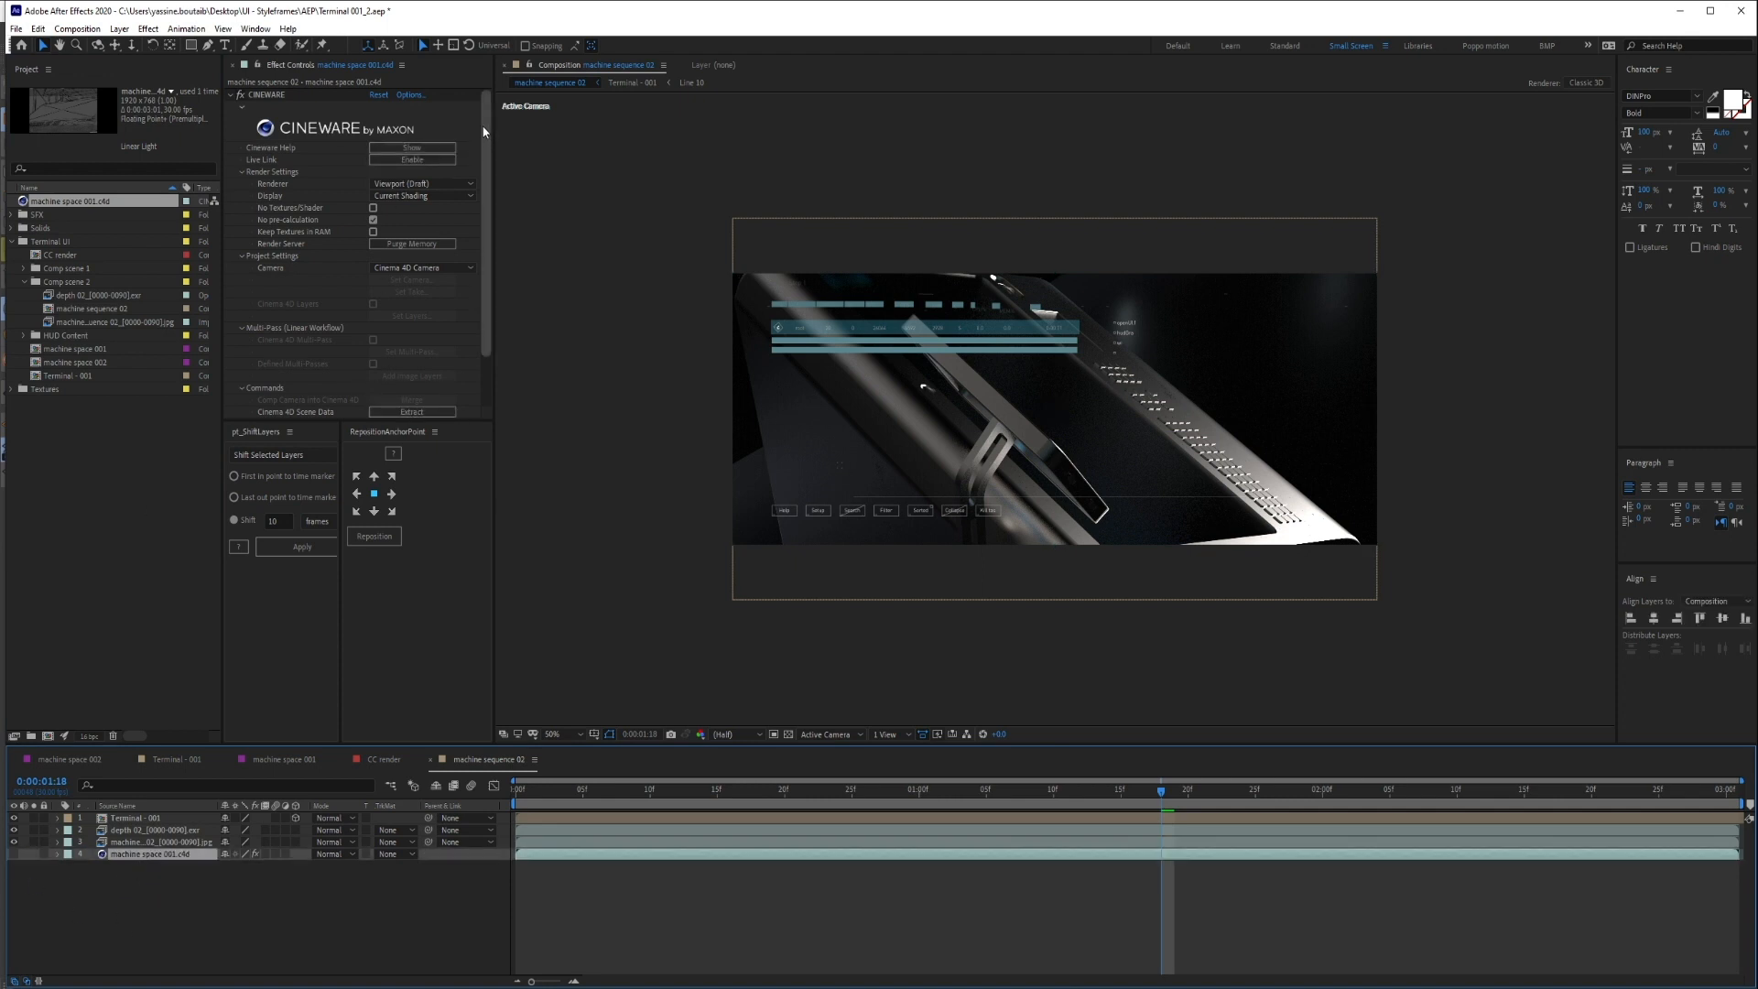
Extract the Cinema 4D scene data from the CINEWARE effect and check the imported Big screen null's placement
scroll(475, 191, "down", 2)
left_click(424, 353)
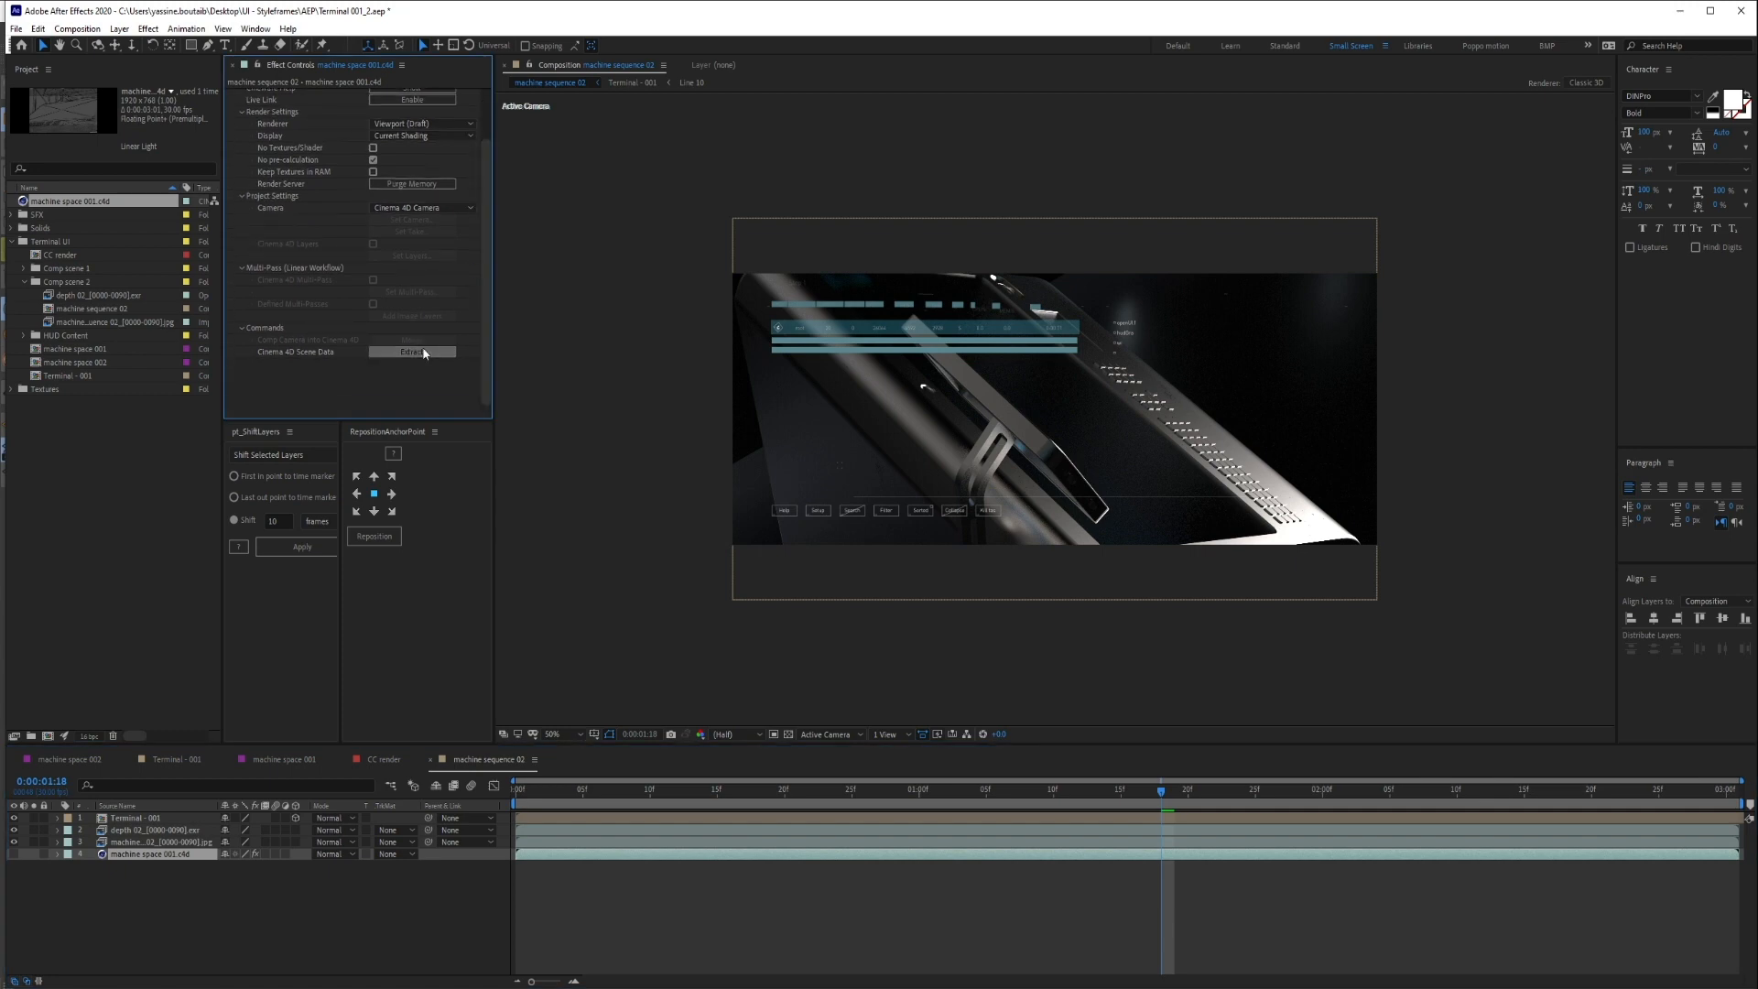
left_click(438, 966)
left_click(119, 914)
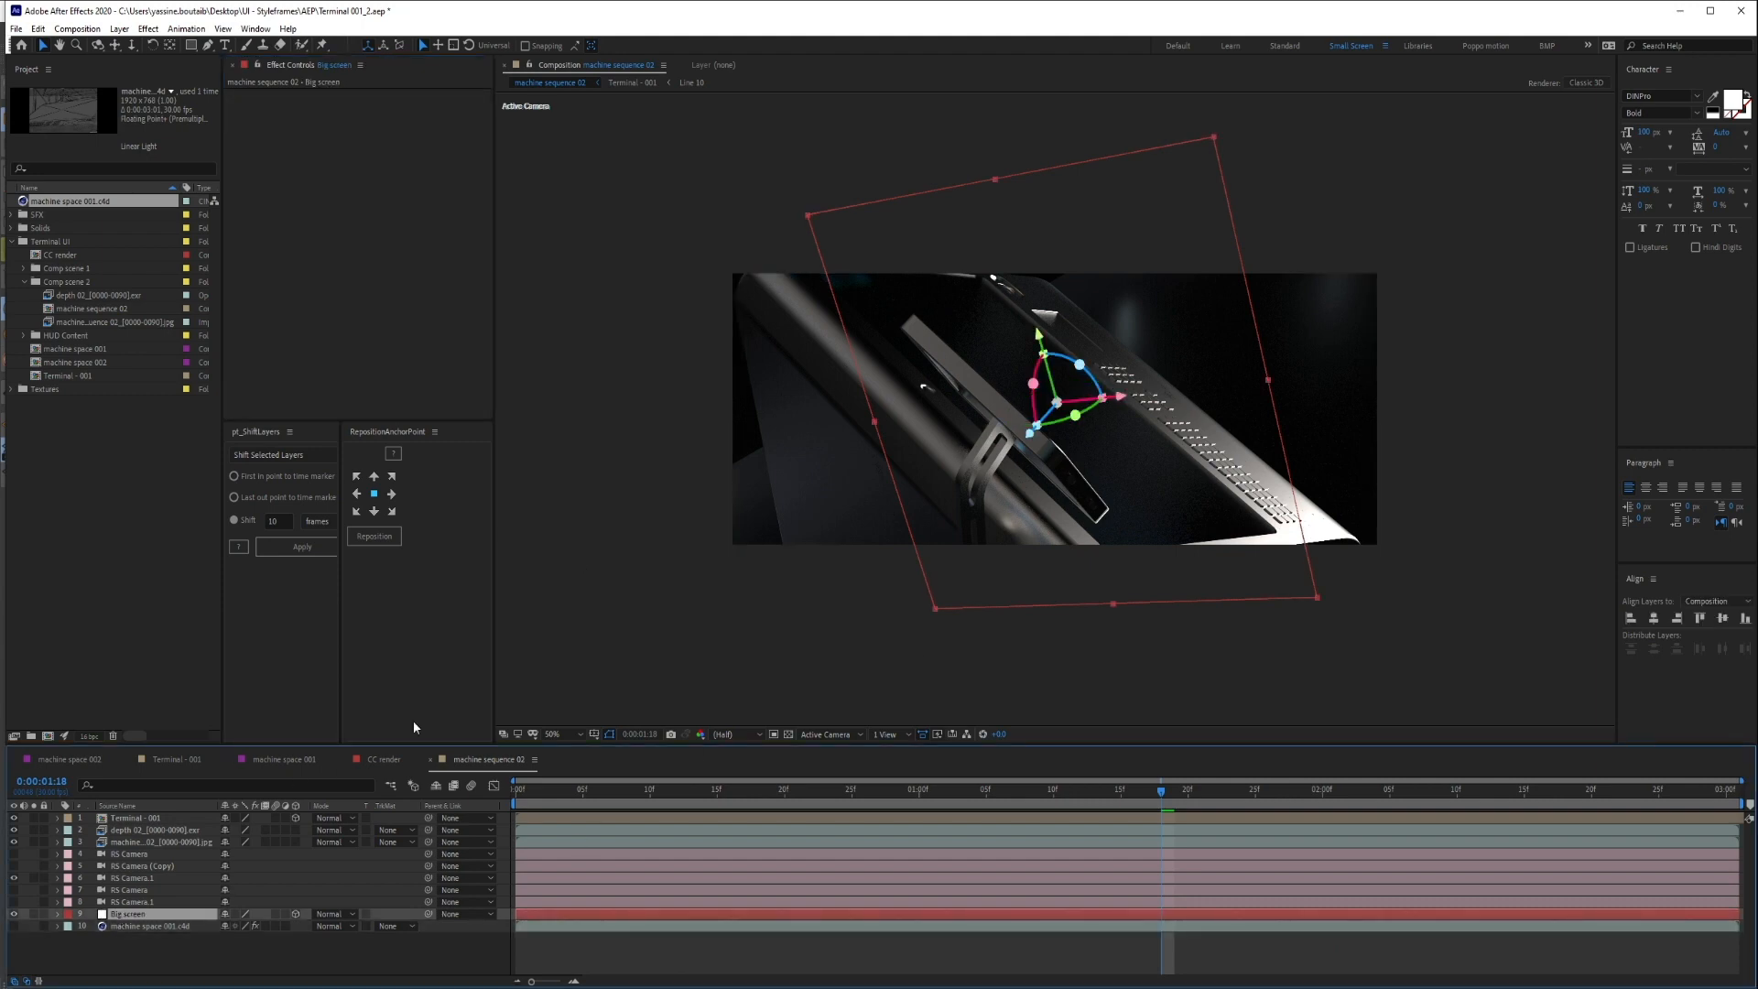
left_click(103, 968)
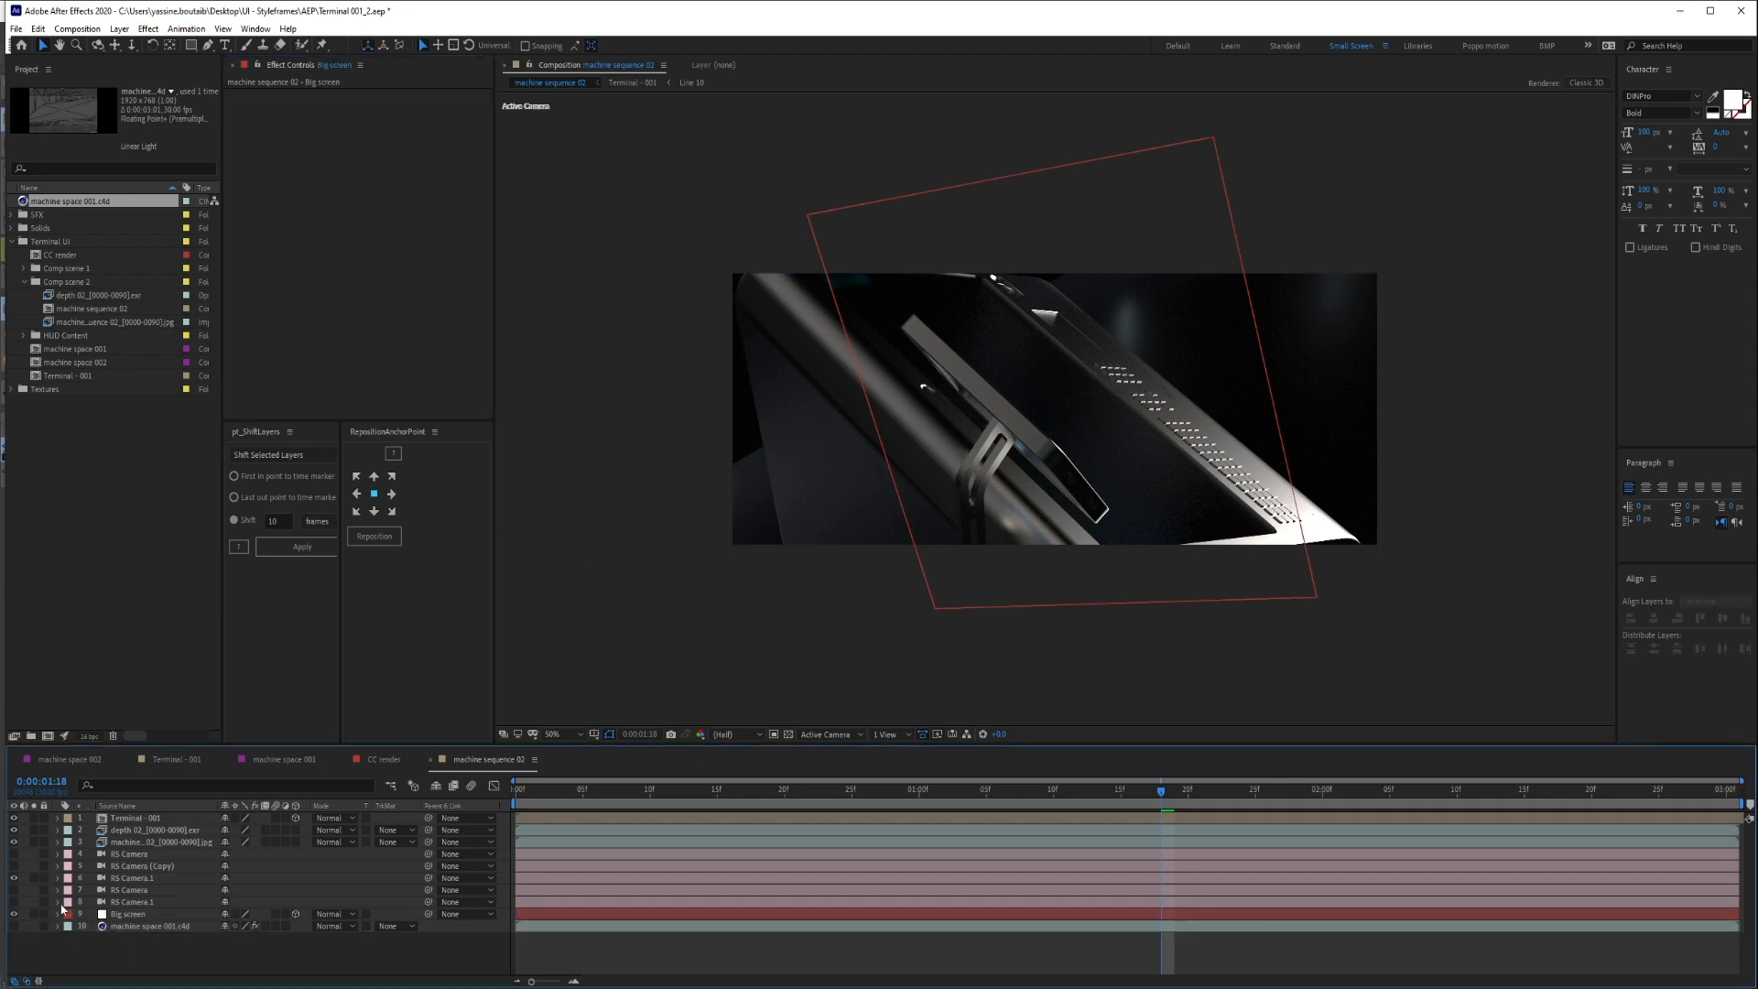
Make the uppermost RS Camera layer the active camera and preview the composition
left_click(14, 853)
left_click(129, 855)
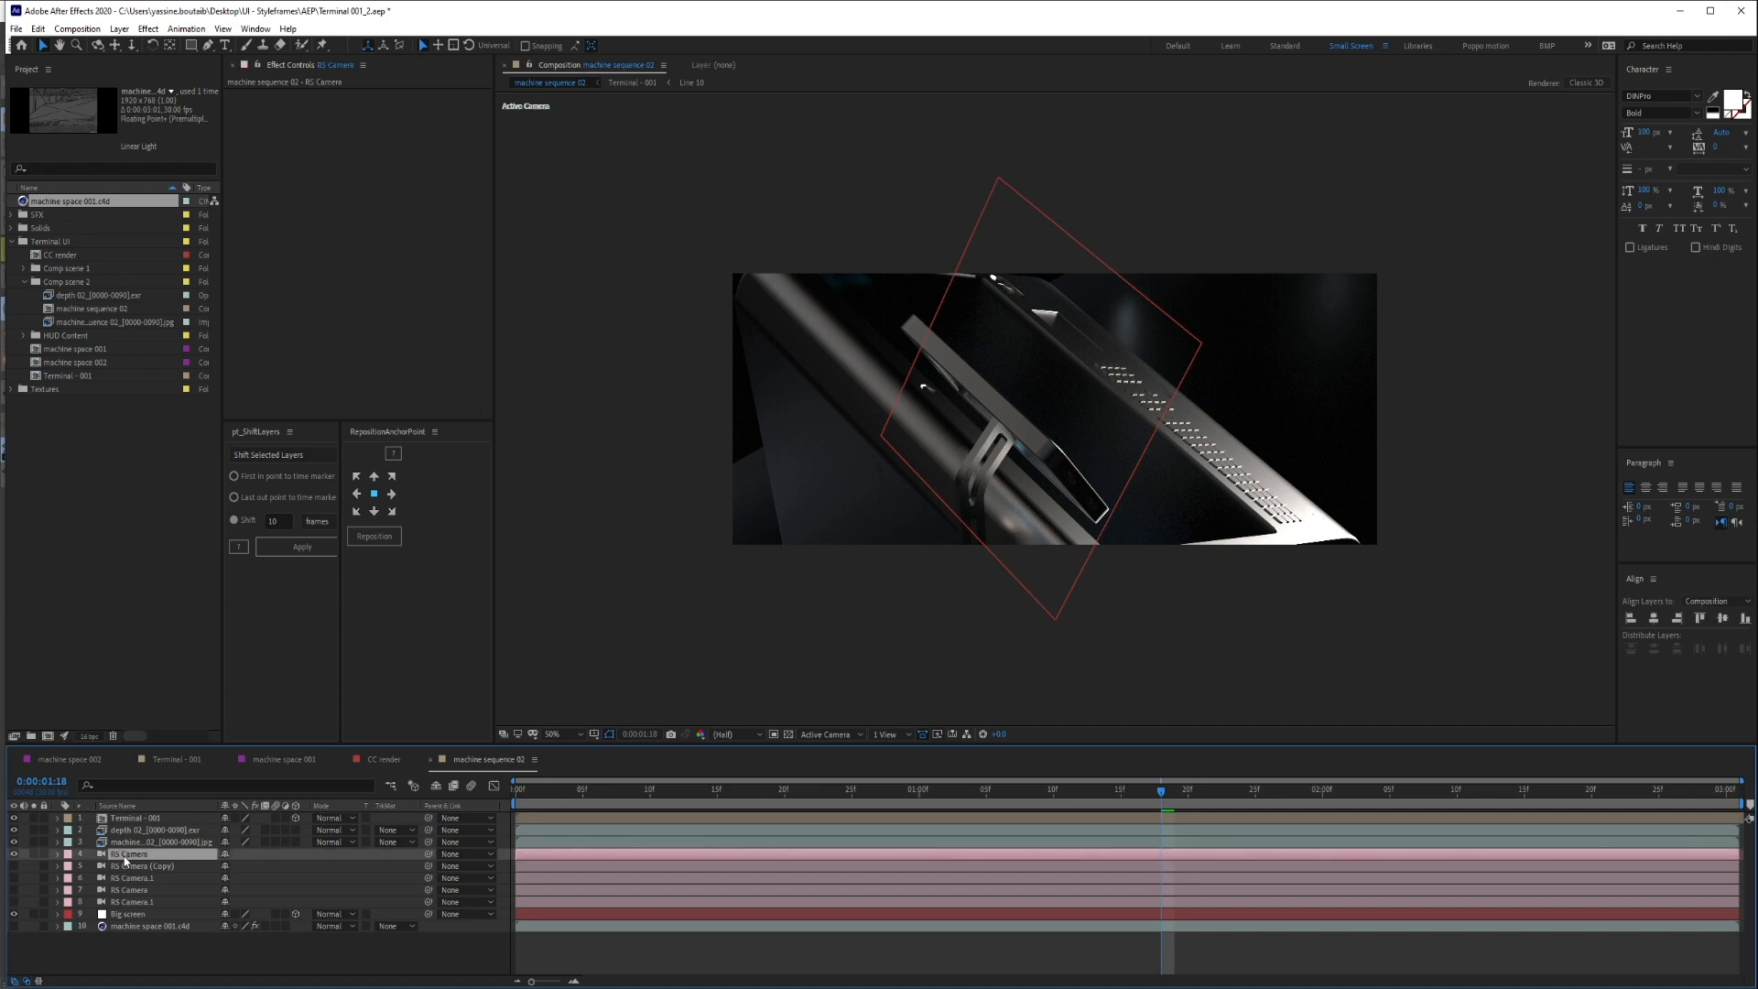
key("space")
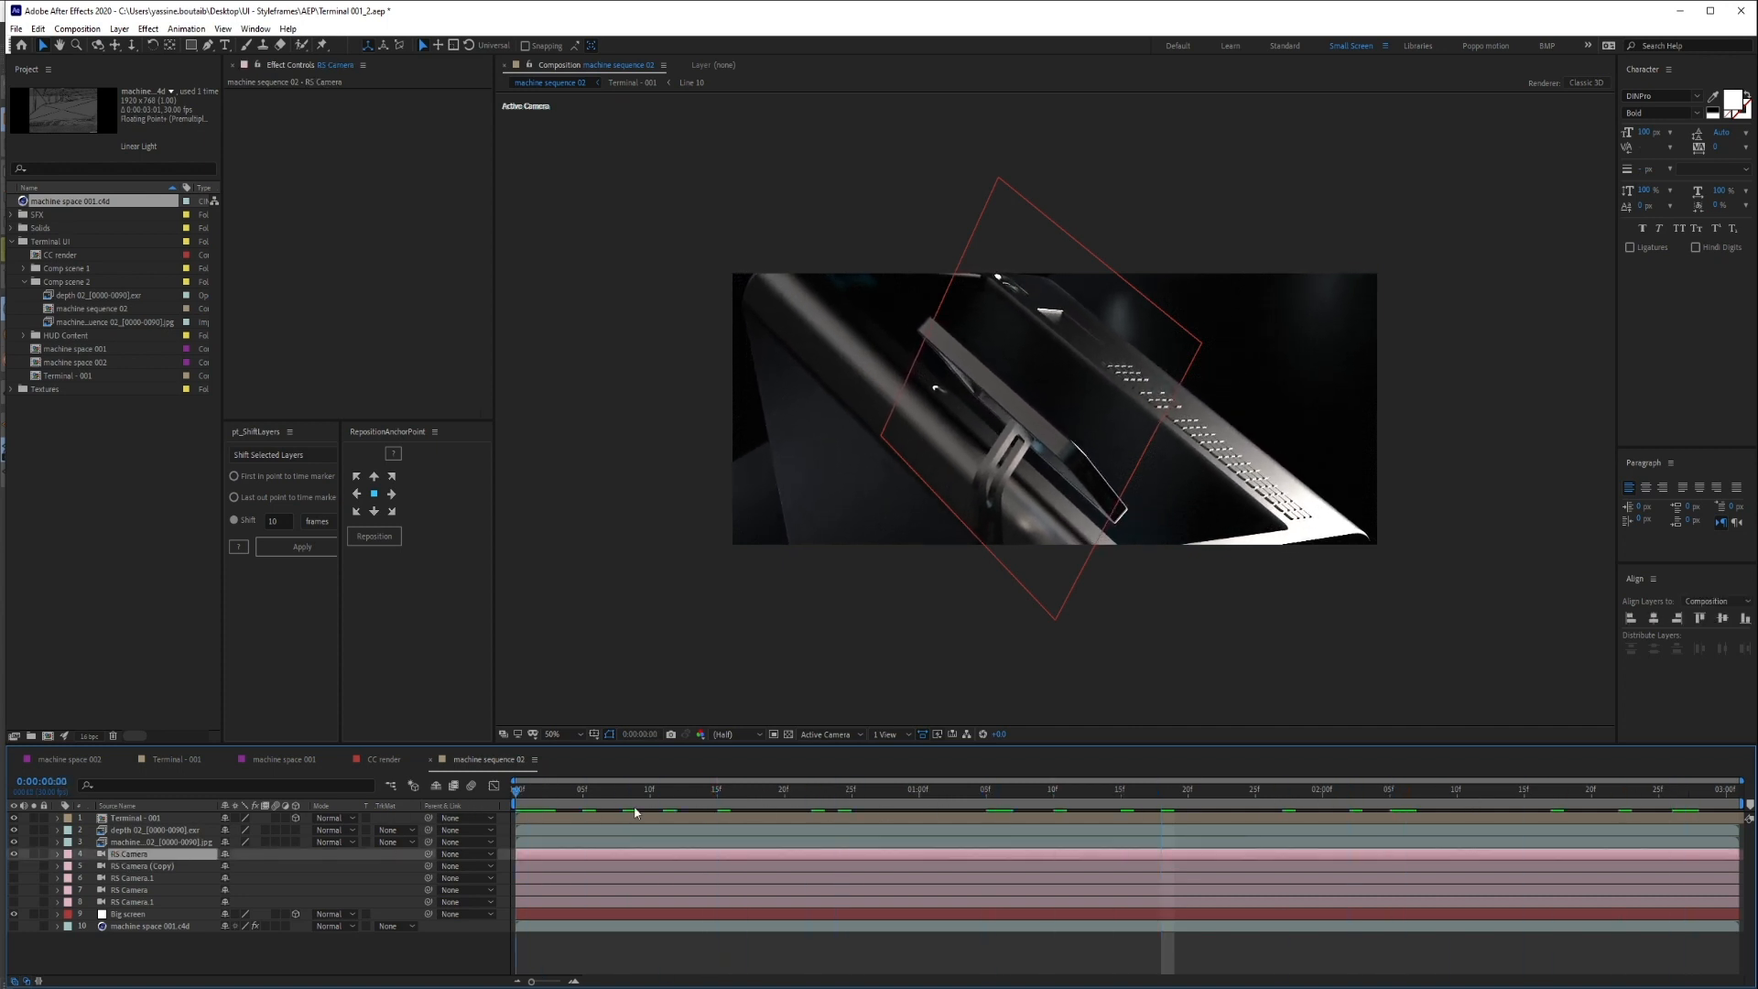
left_click_drag(291, 830, 291, 830)
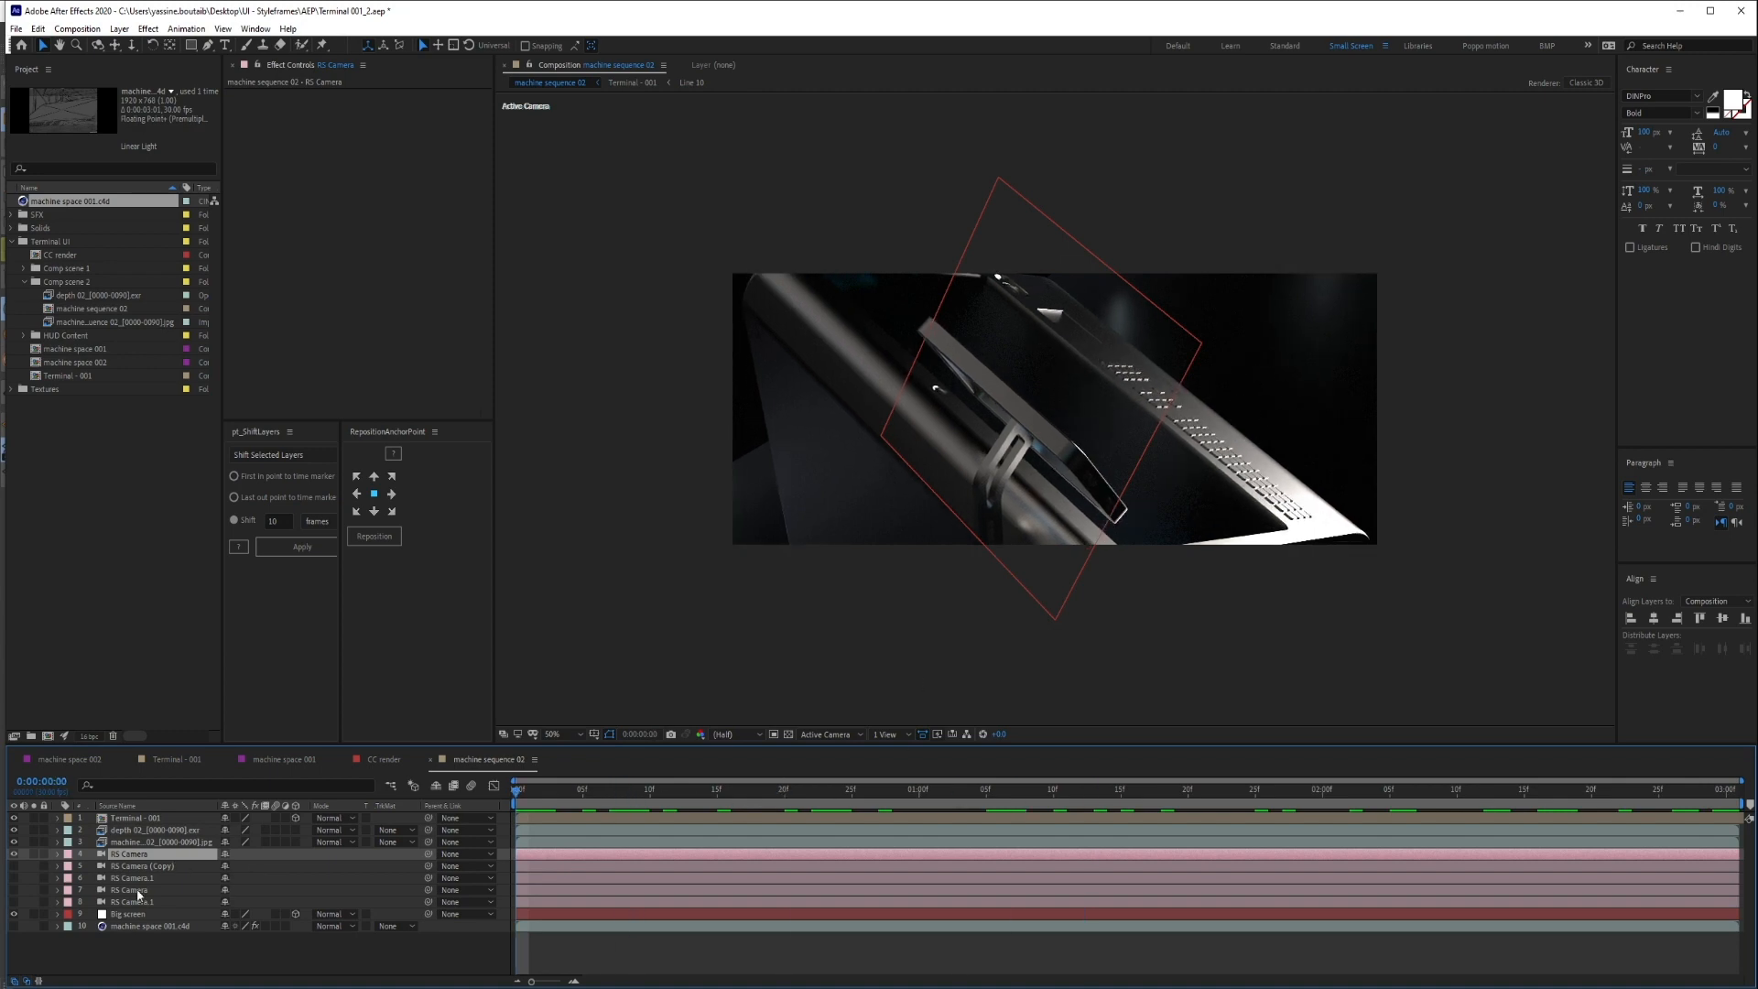
Inspect the RS Camera layer's Position property for keyframes and scrub the timeline to check for camera movement
key("p")
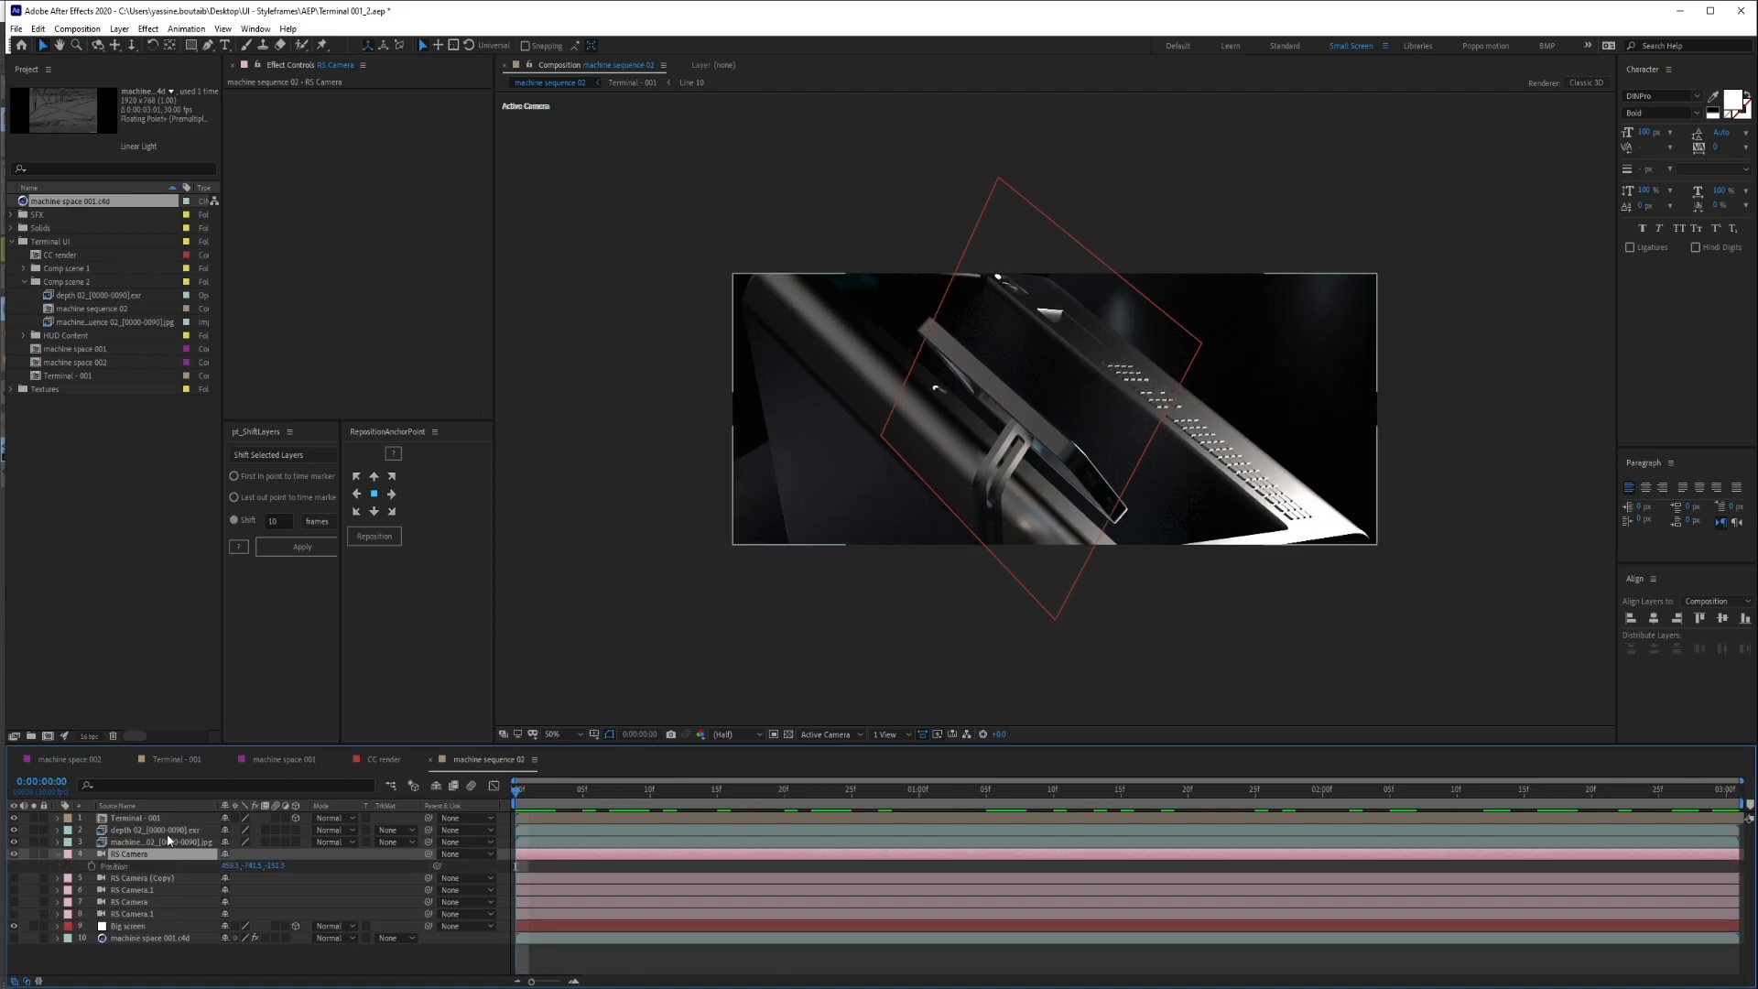
key("p")
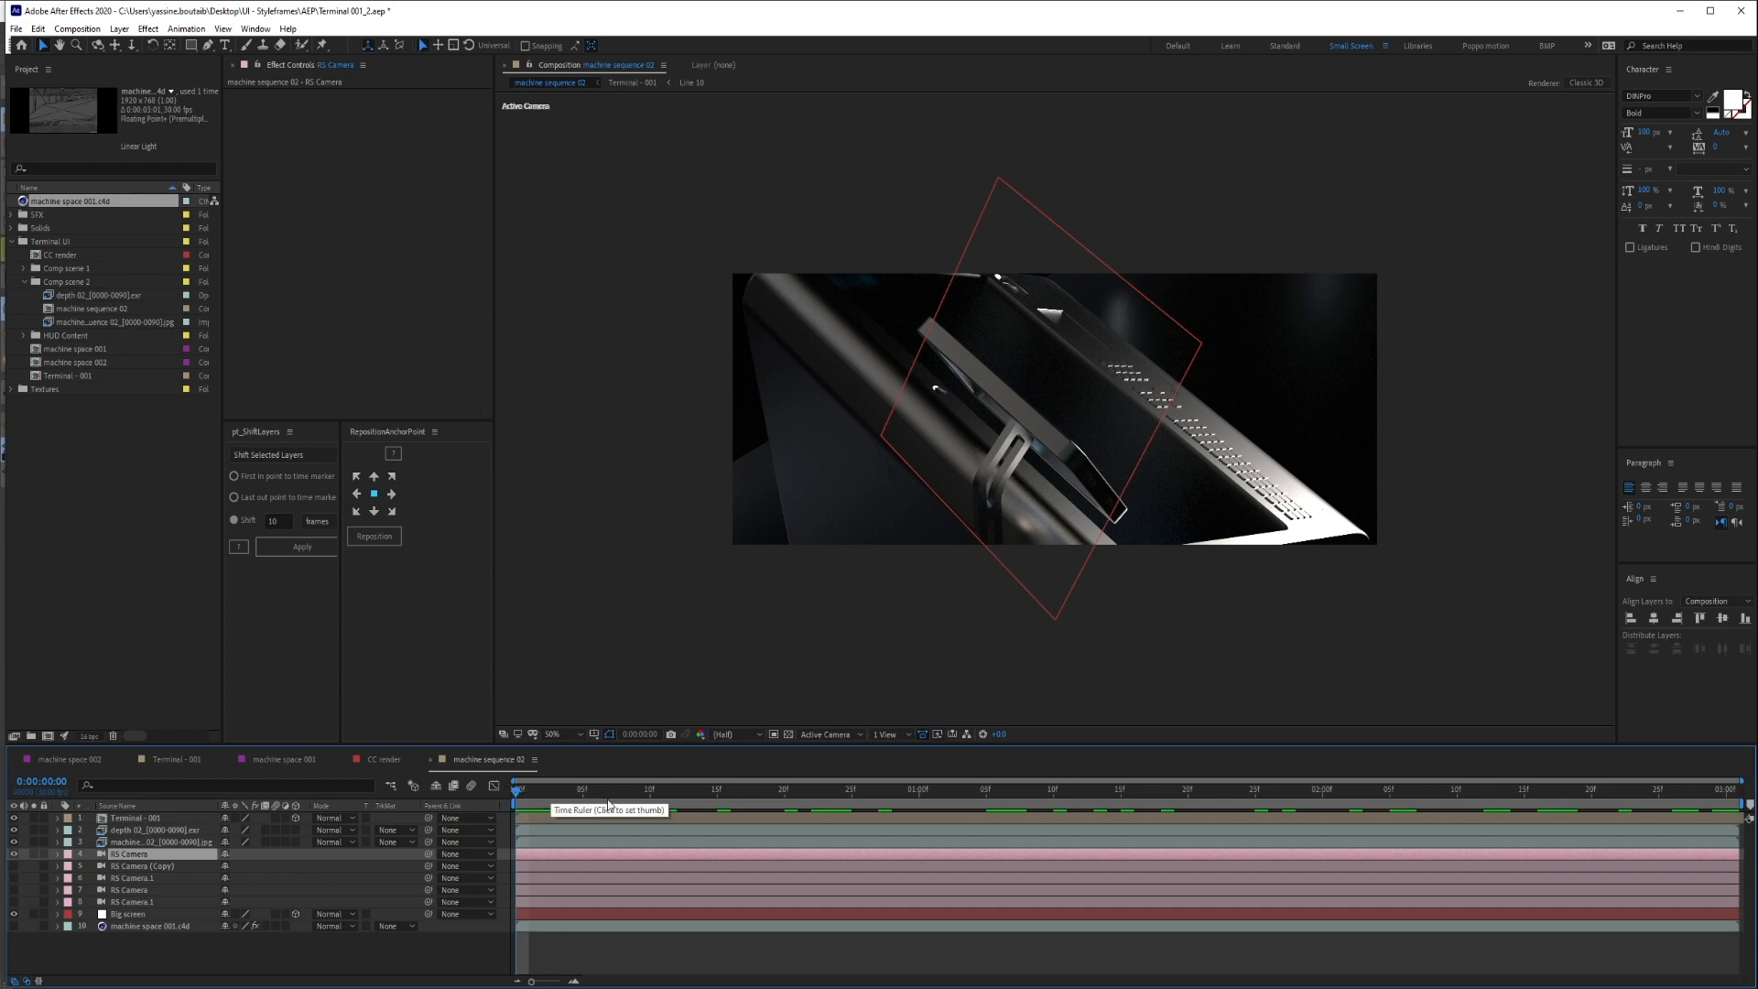
left_click_drag(536, 792, 1150, 804)
key("Home")
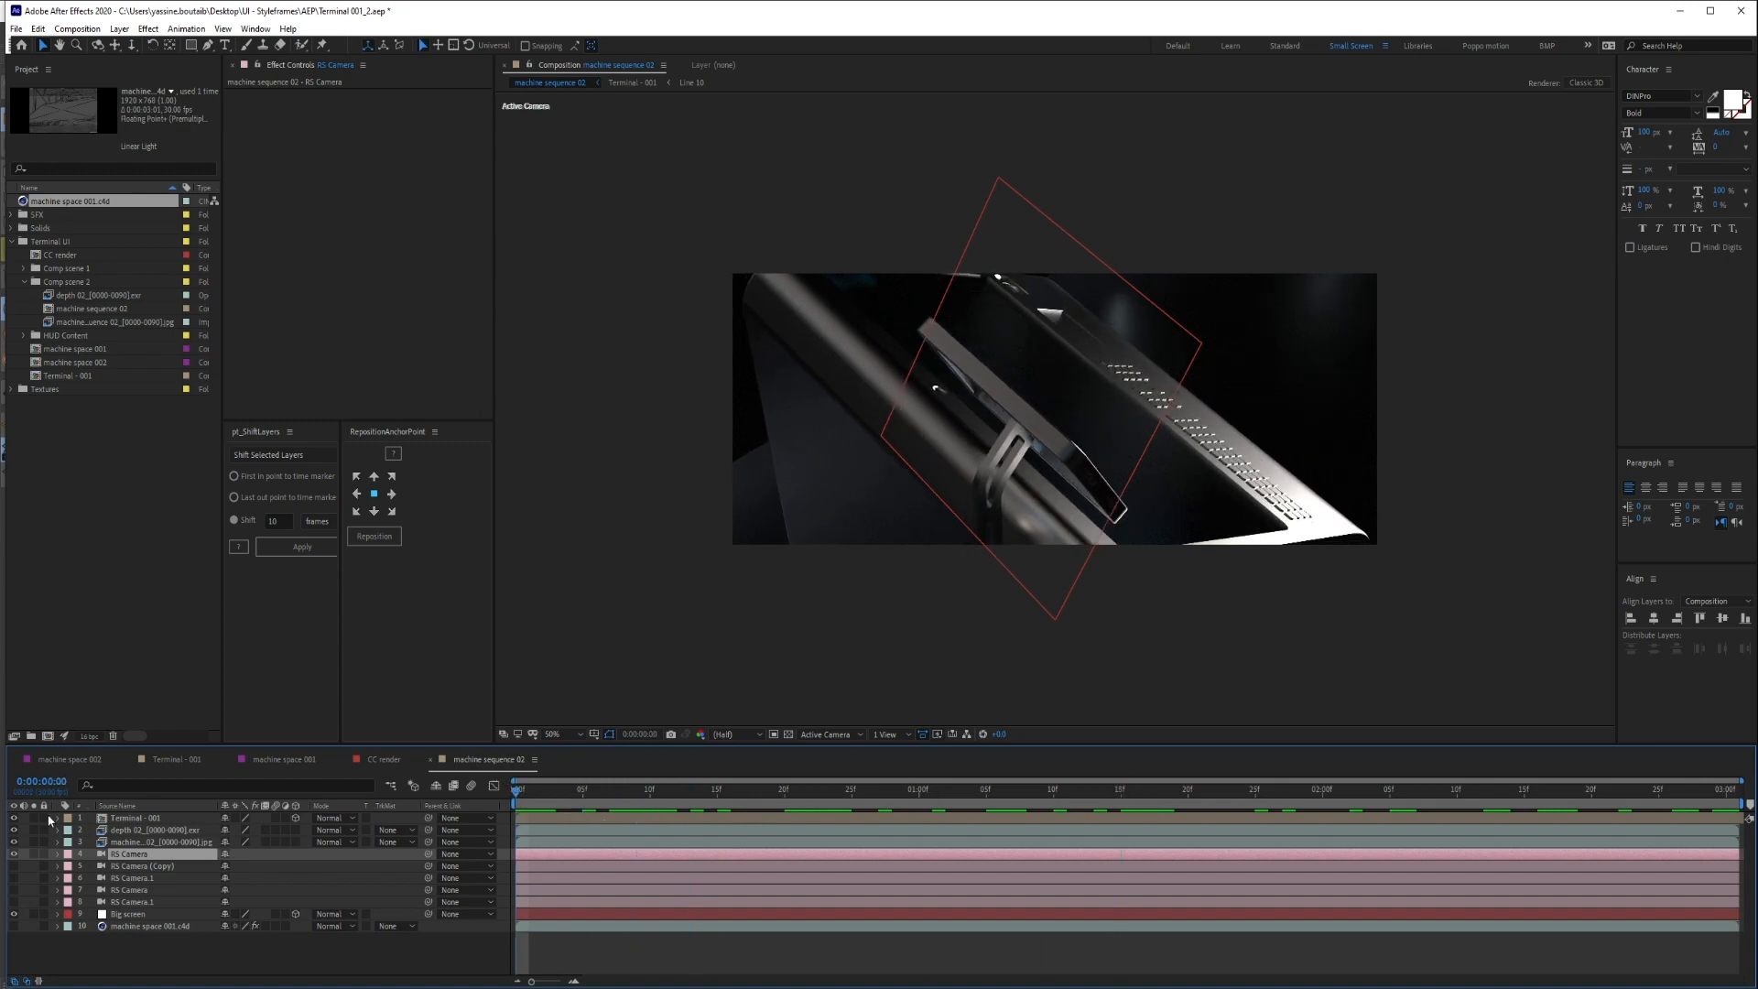
key("p")
left_click_drag(519, 799, 296, 822)
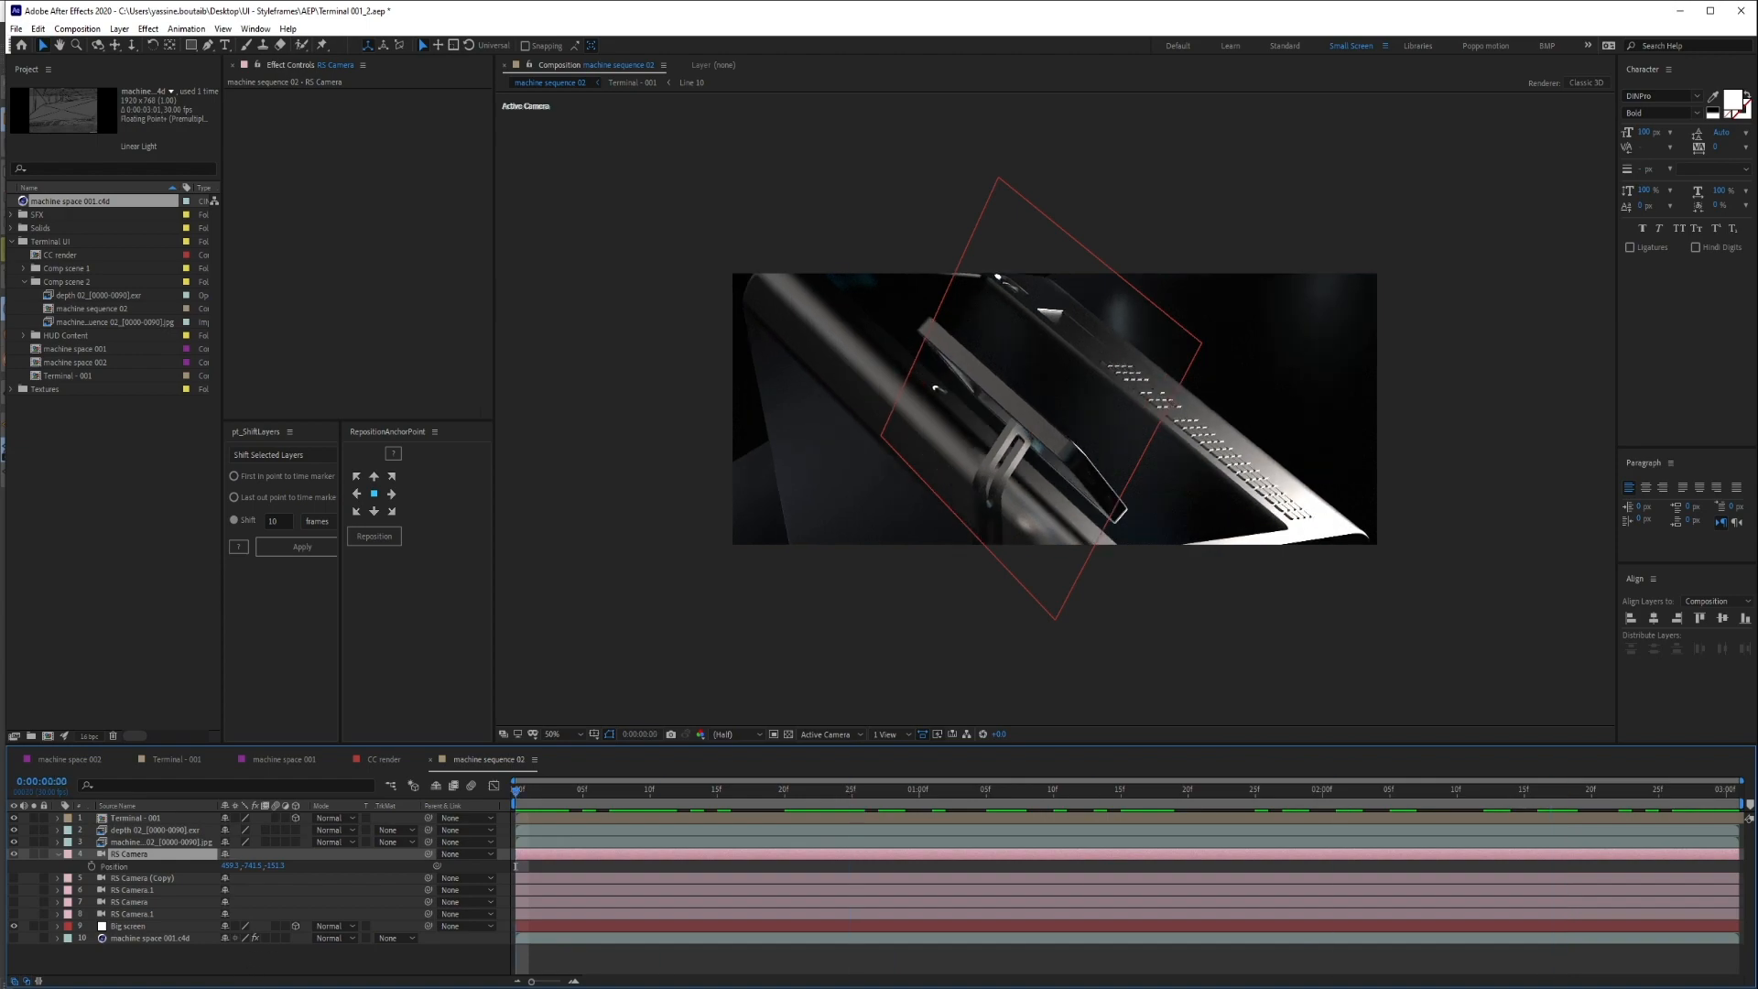
Switch to Cinema 4D and inspect the Camera Morph tag that drives the uppermost RS Camera
left_click(215, 952)
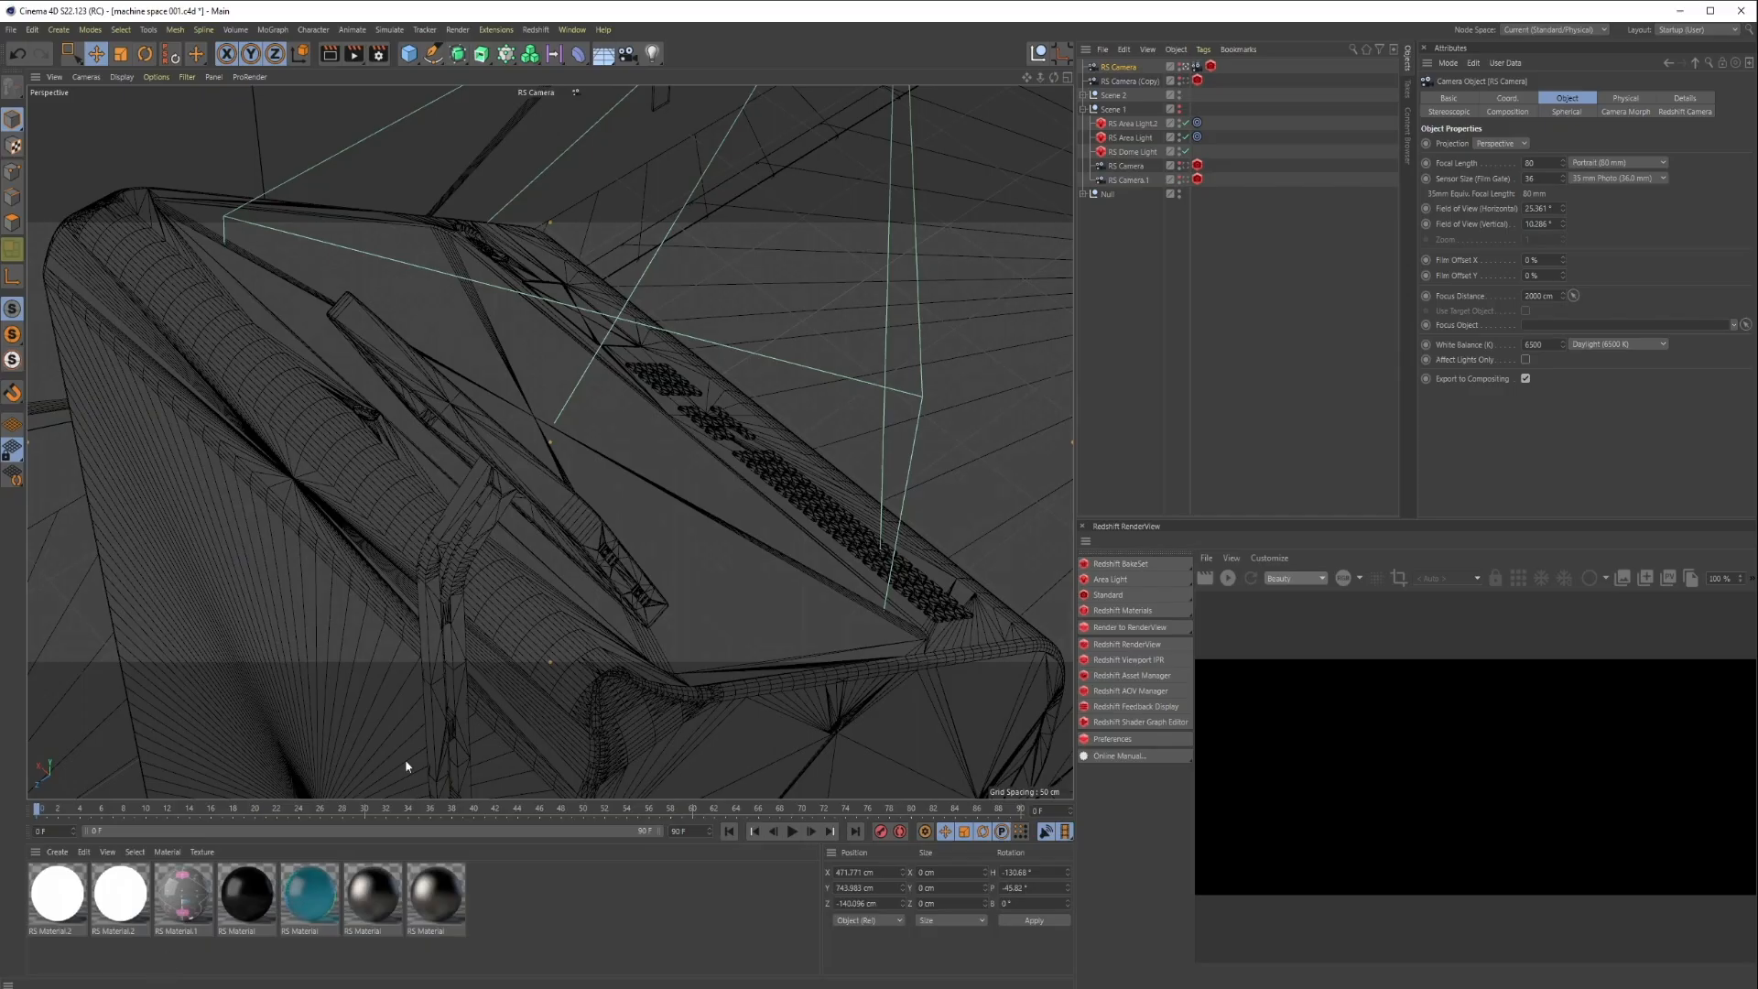
left_click(1196, 66)
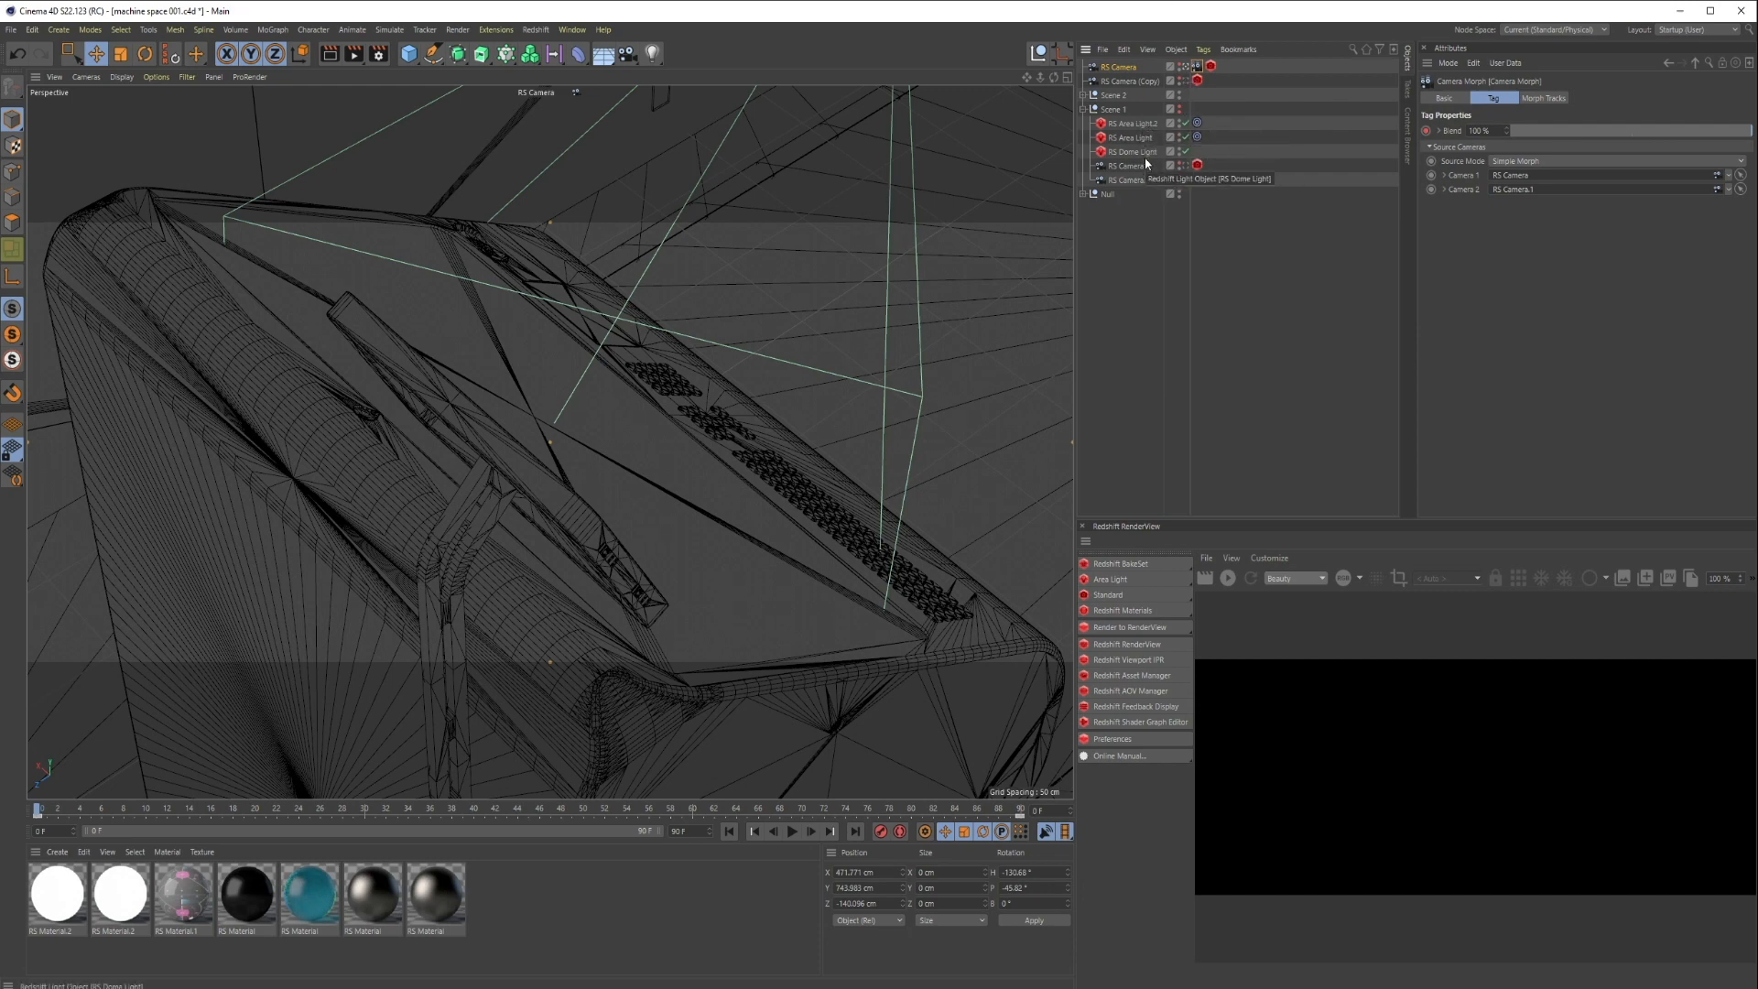
left_click(1119, 66)
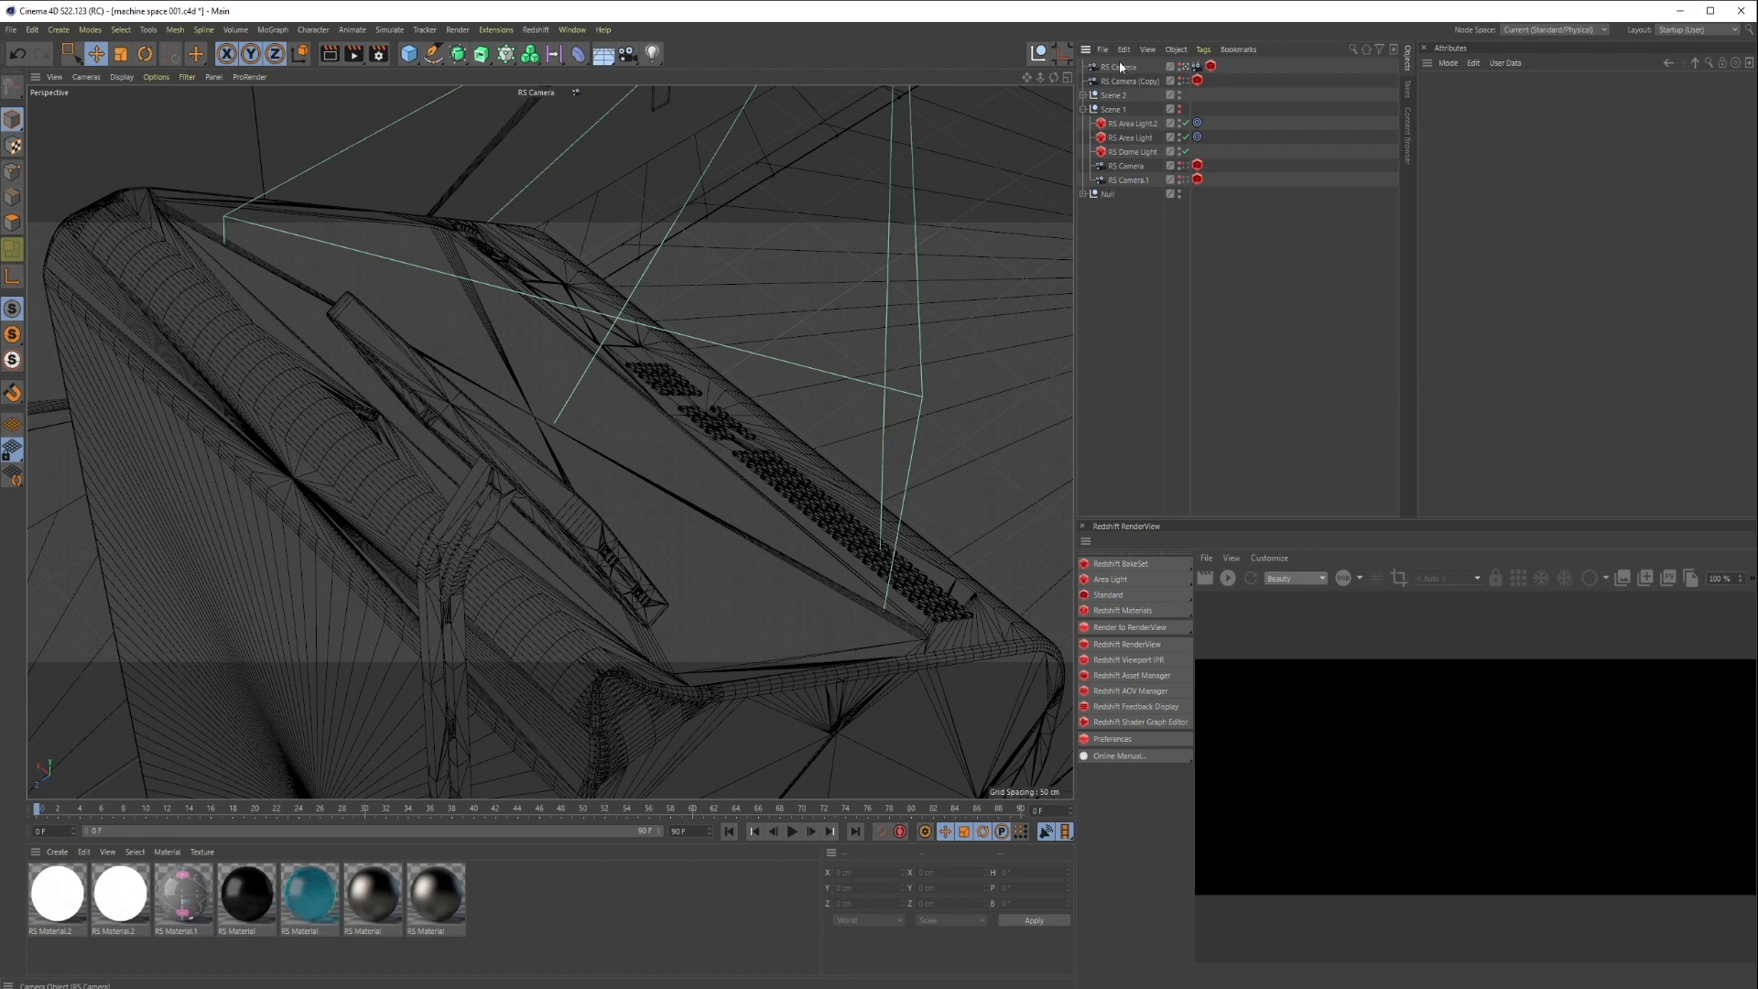
left_click(1196, 66)
left_click(1137, 298)
left_click(1130, 68)
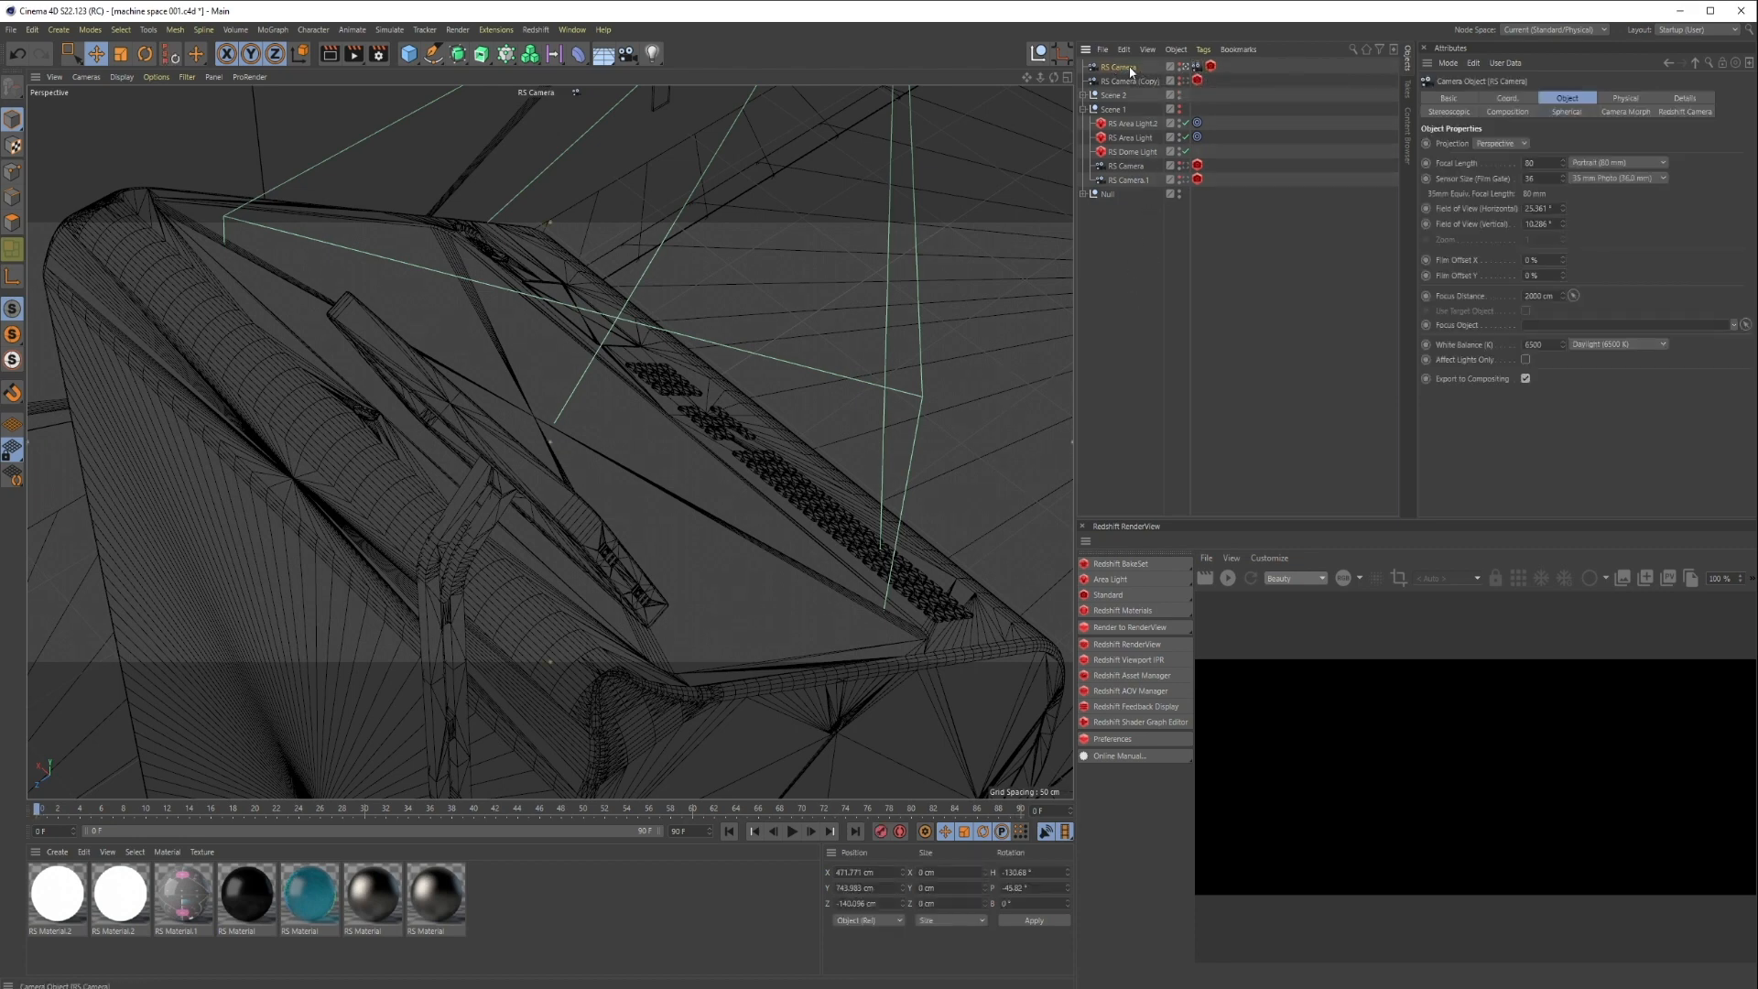
left_click(1196, 66)
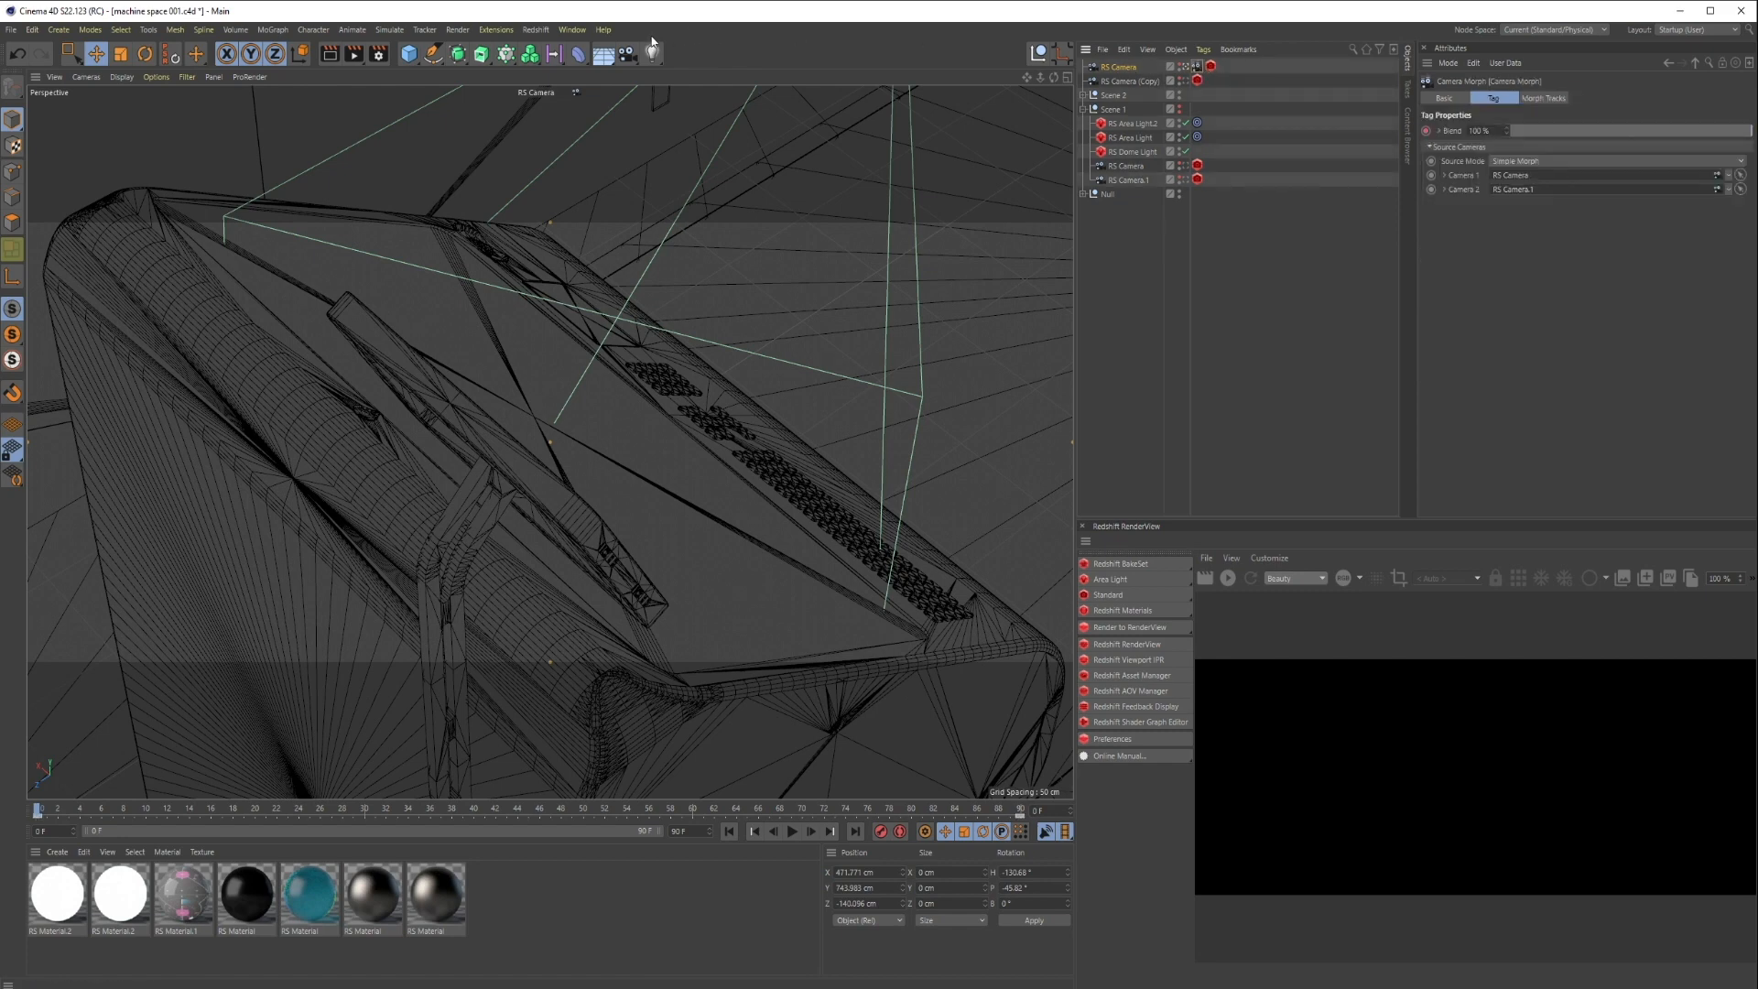
Bake the Camera Morph animation from frame 0 to 90 as a copy, including position, rotation and animated parameters
left_click(572, 30)
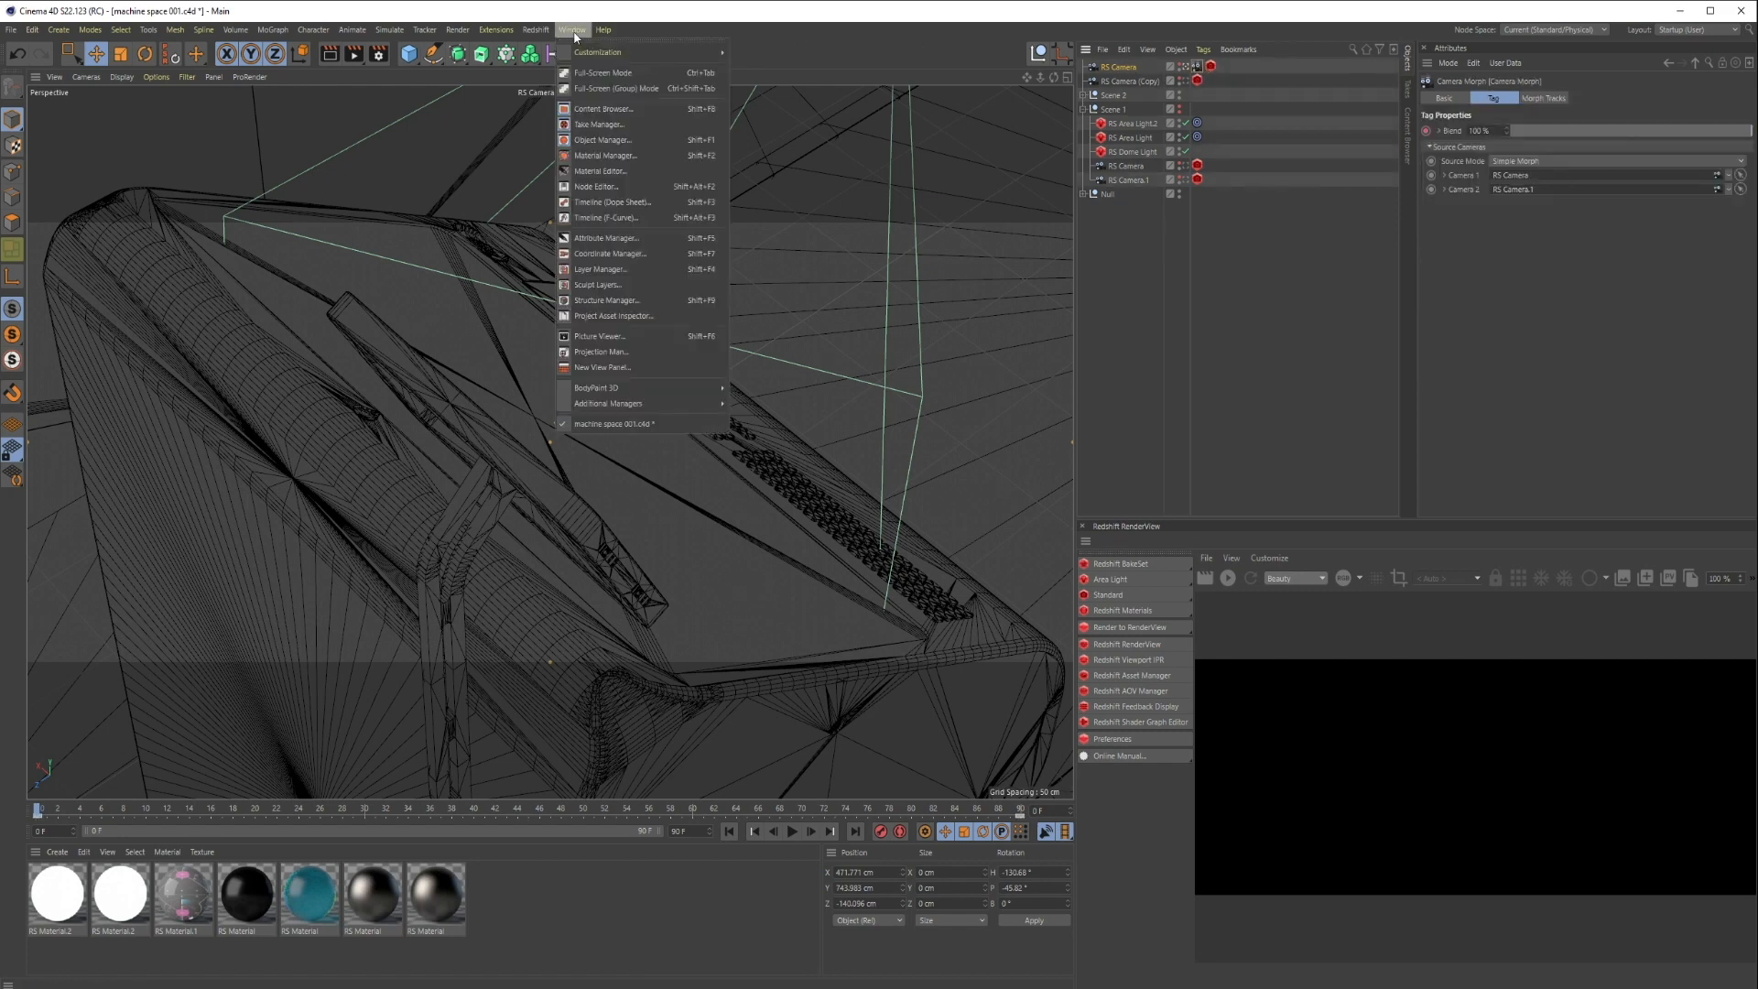
left_click(597, 221)
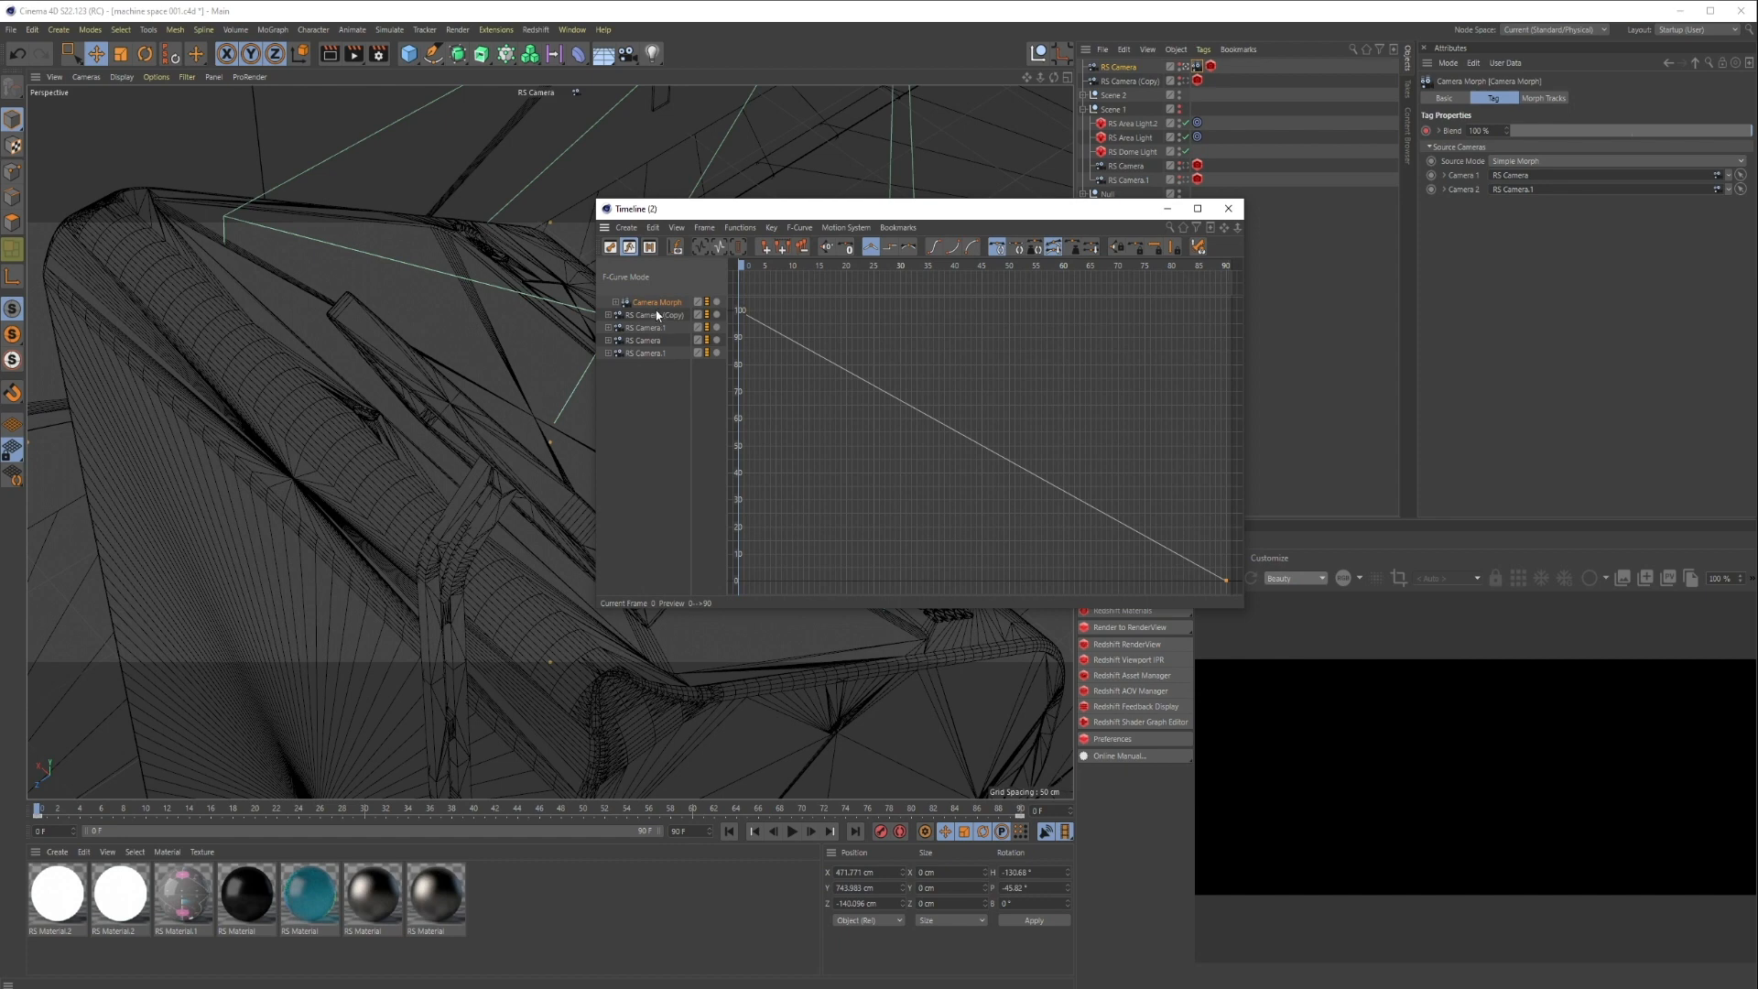
left_click(735, 228)
left_click(762, 302)
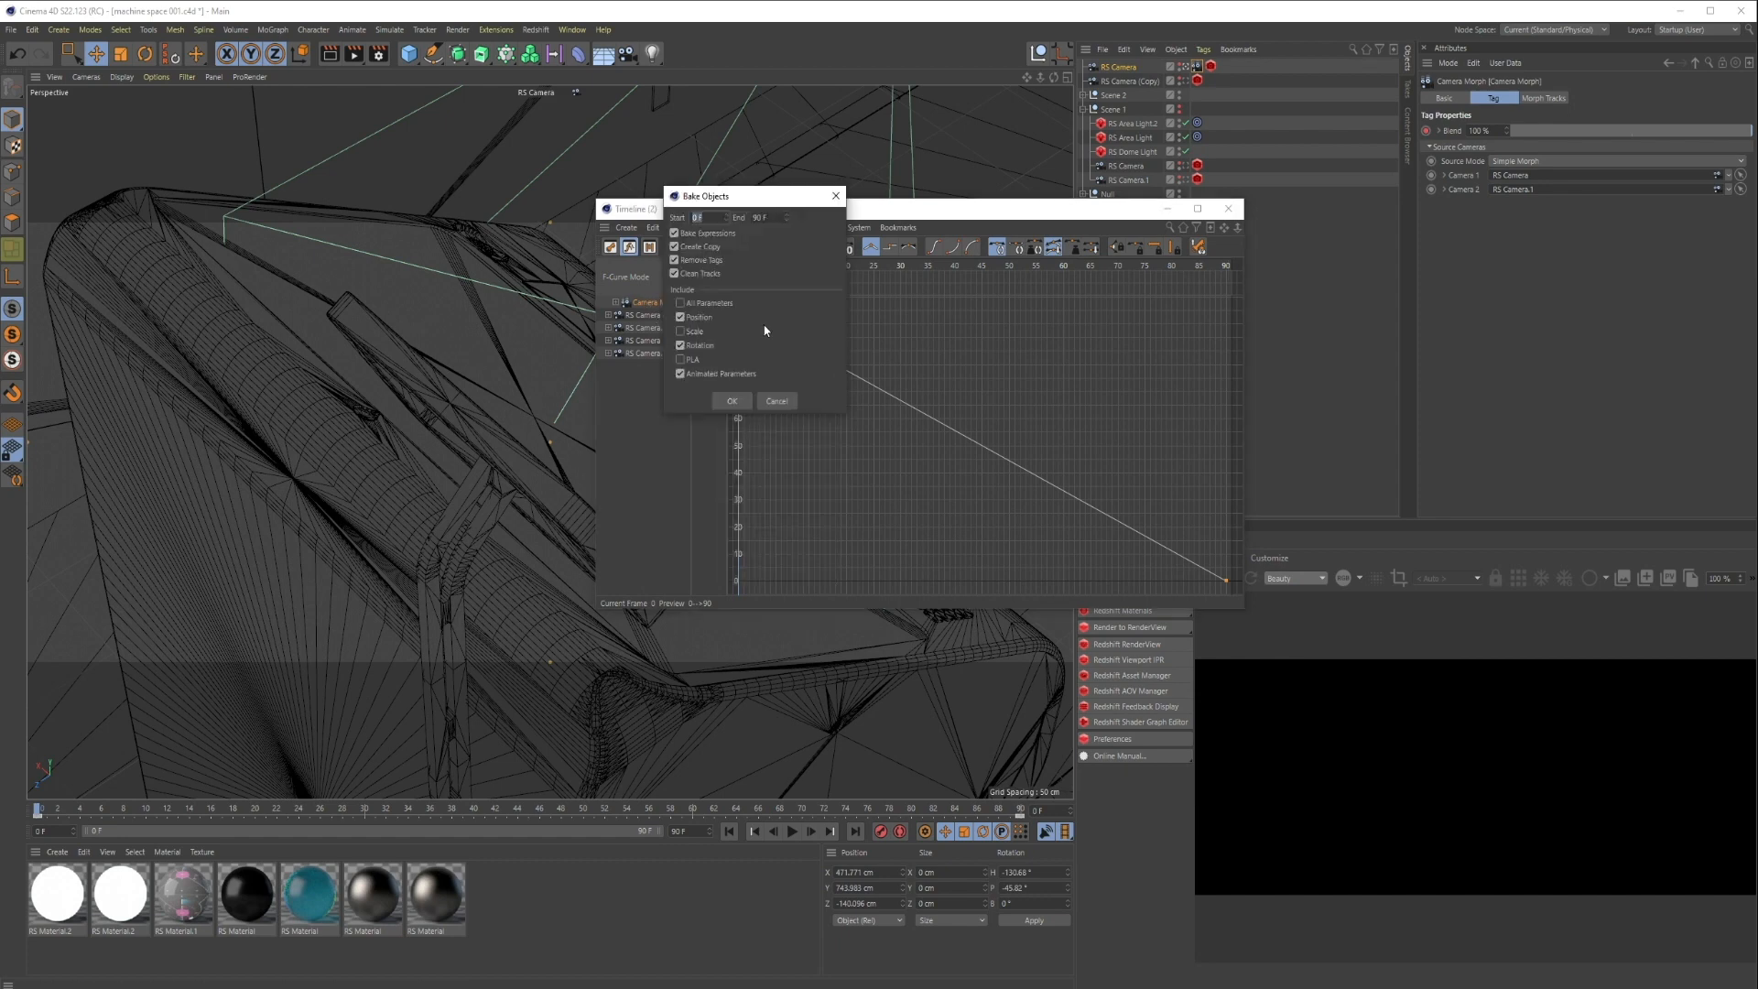
left_click(741, 401)
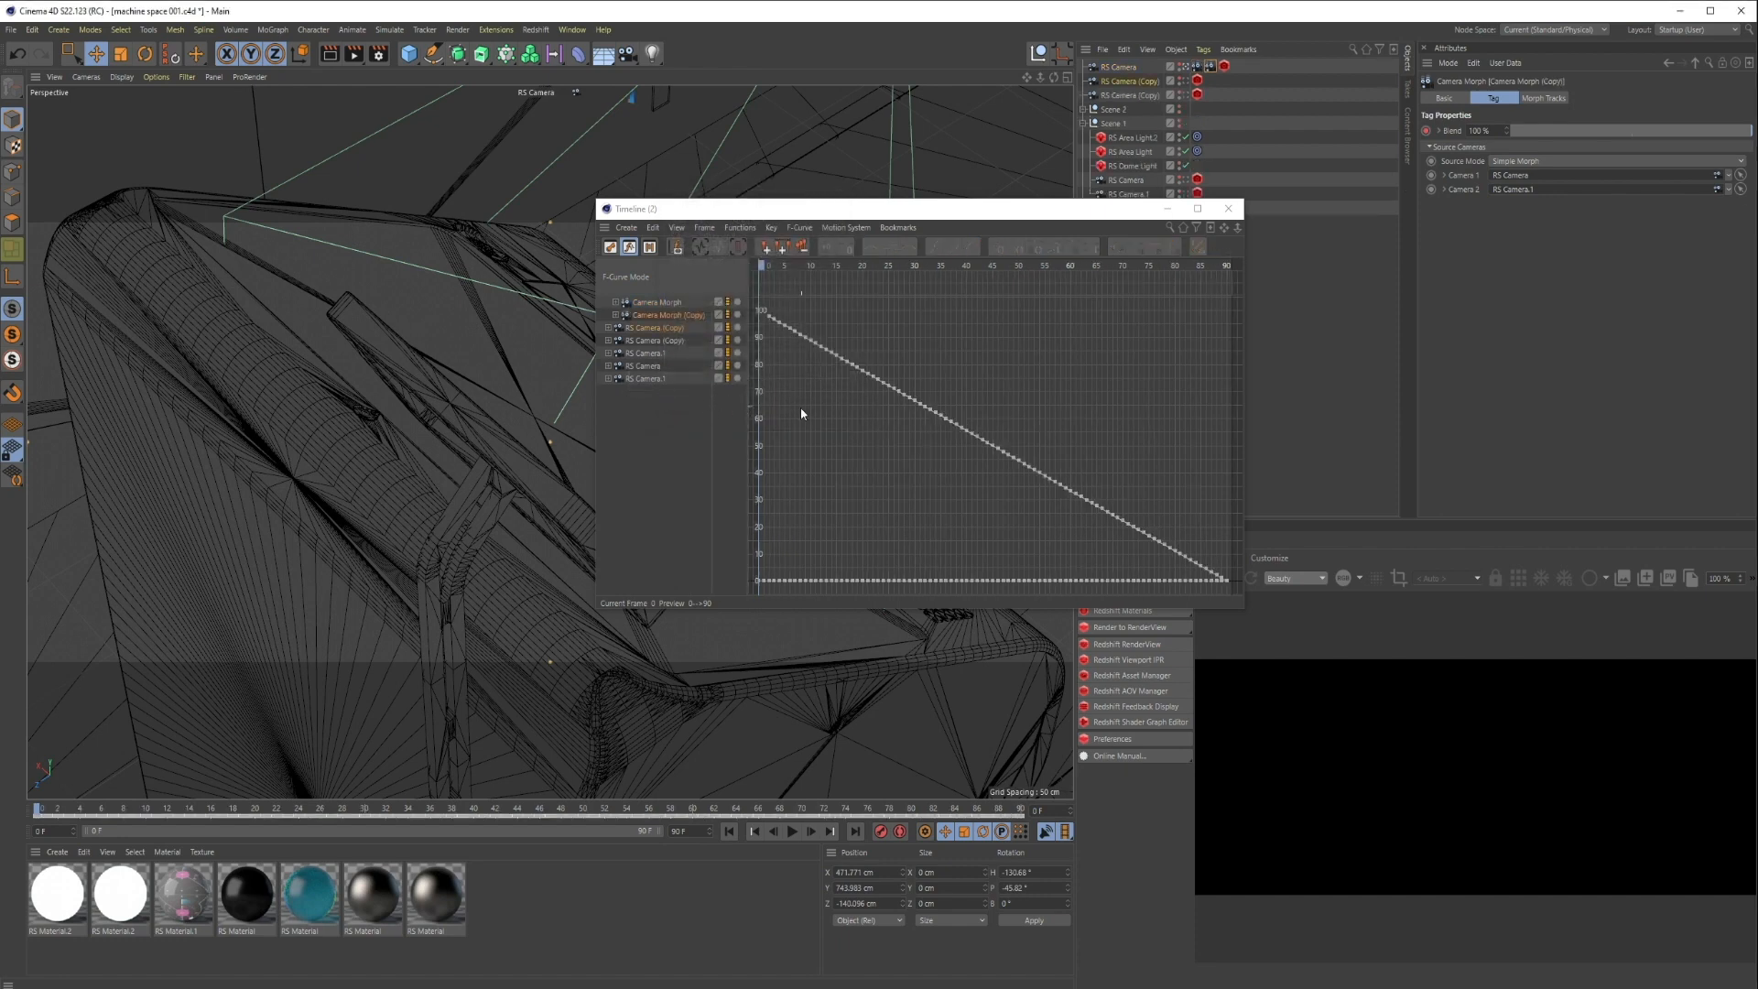
Close the F-curve timeline, delete the older RS Camera (Copy) object and scrub the animation with the new baked copy selected
left_click(1228, 208)
left_click(1145, 95)
key("Delete")
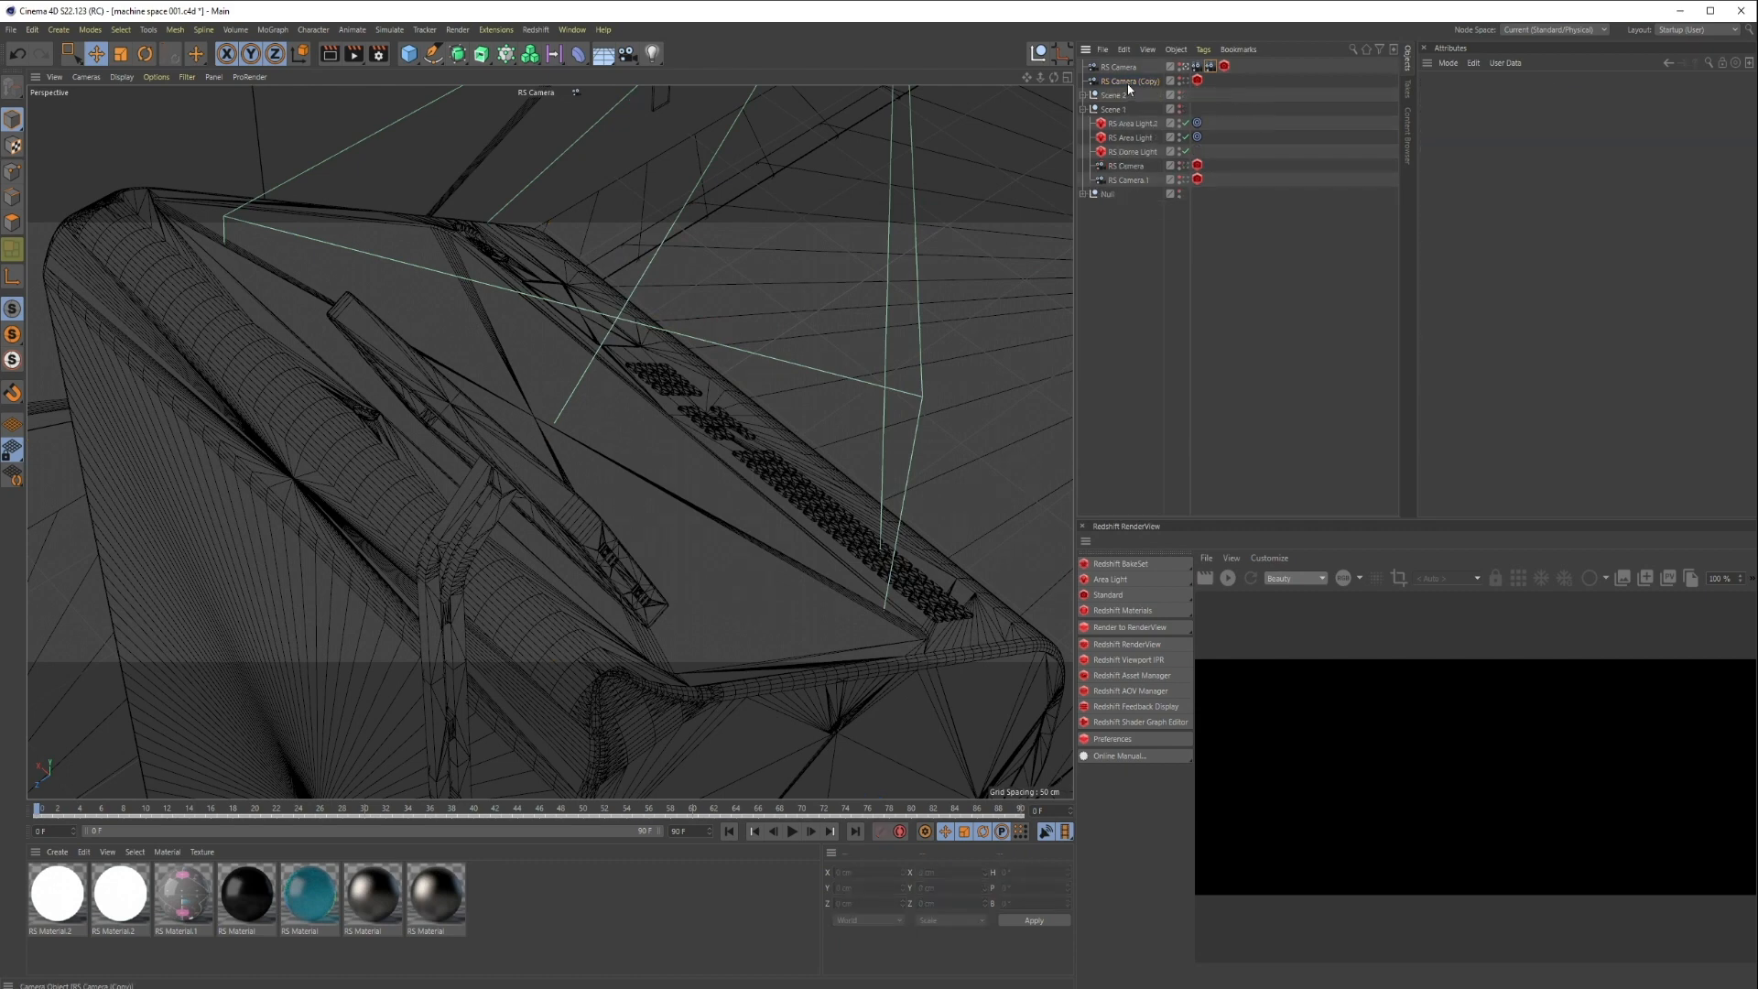
left_click(1121, 83)
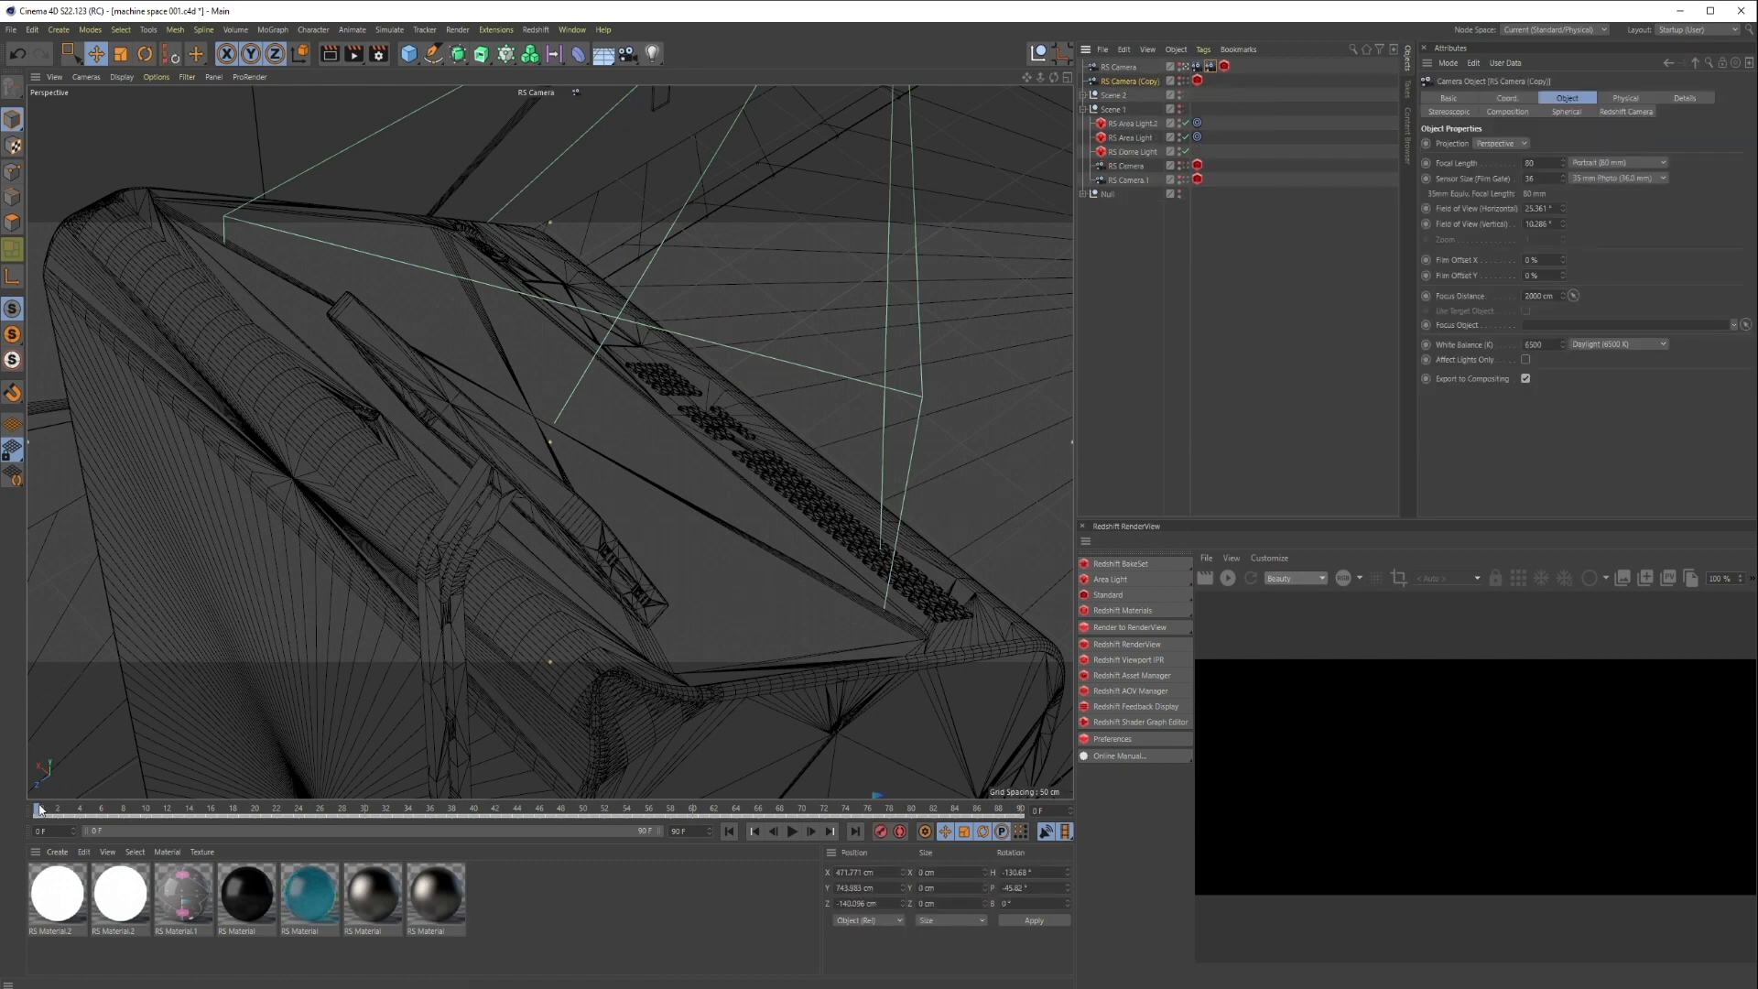
left_click_drag(40, 809, 1020, 806)
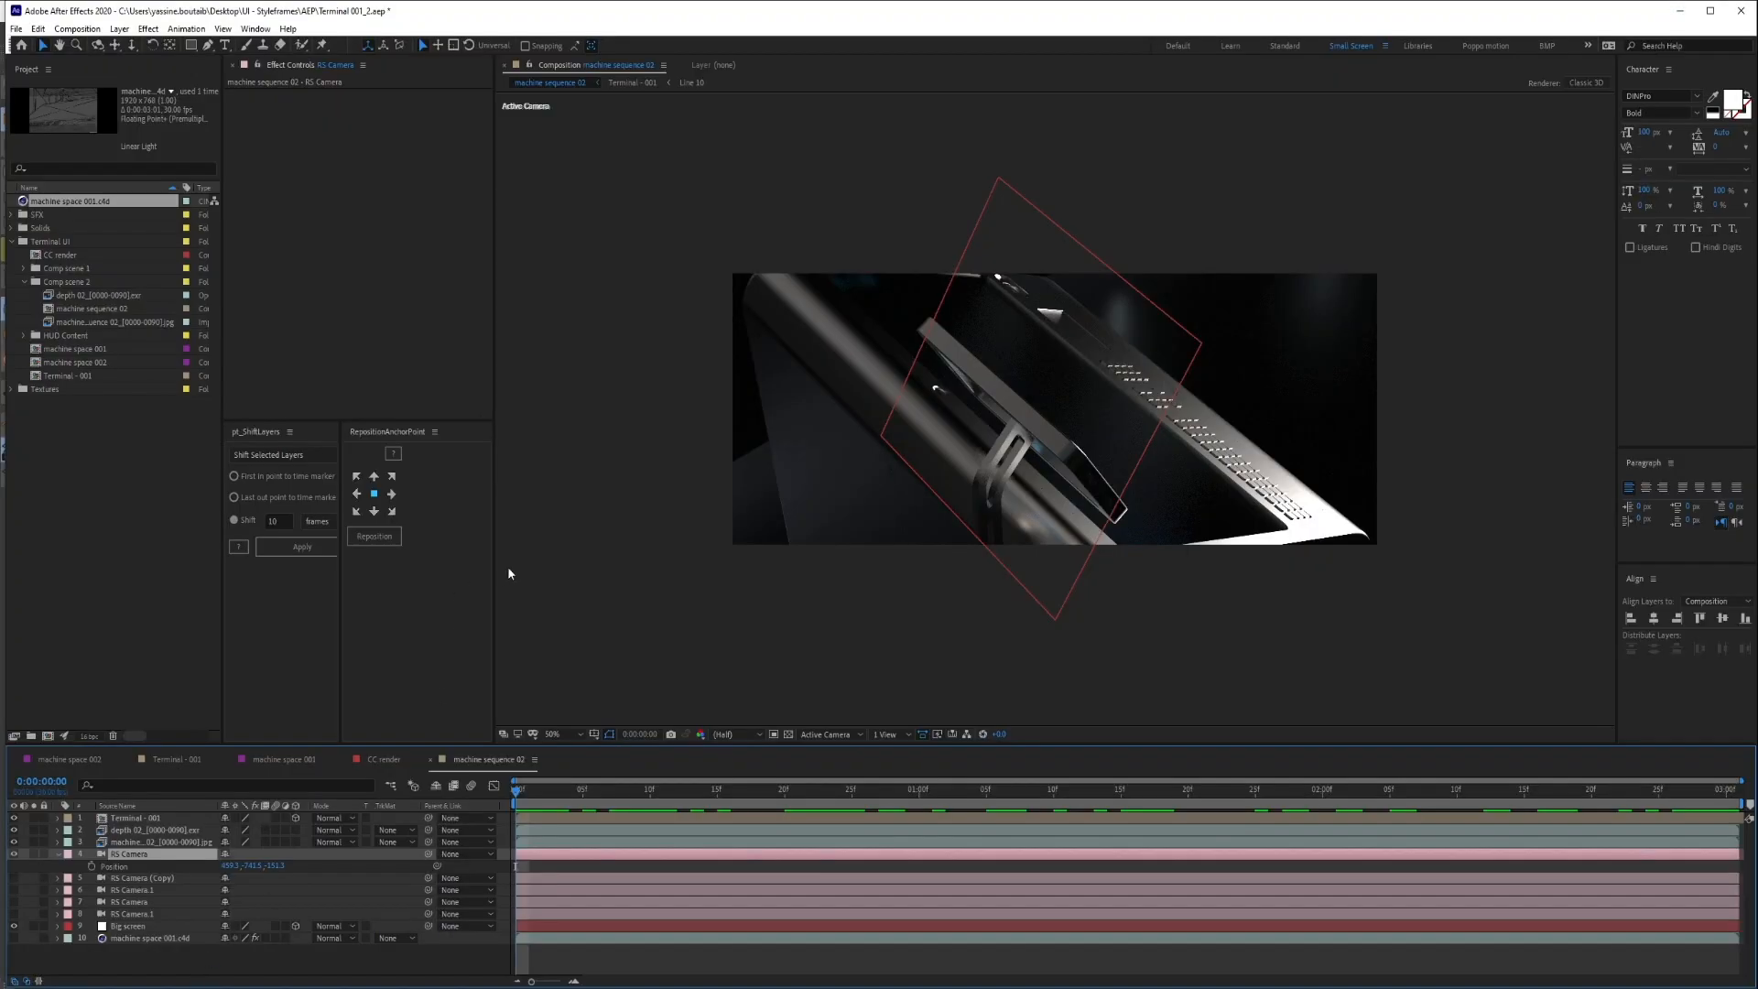
Switch to After Effects, turn off the RS Camera layer, enable RS Camera (Copy) and check its keyframes across the timeline
left_click(138, 878)
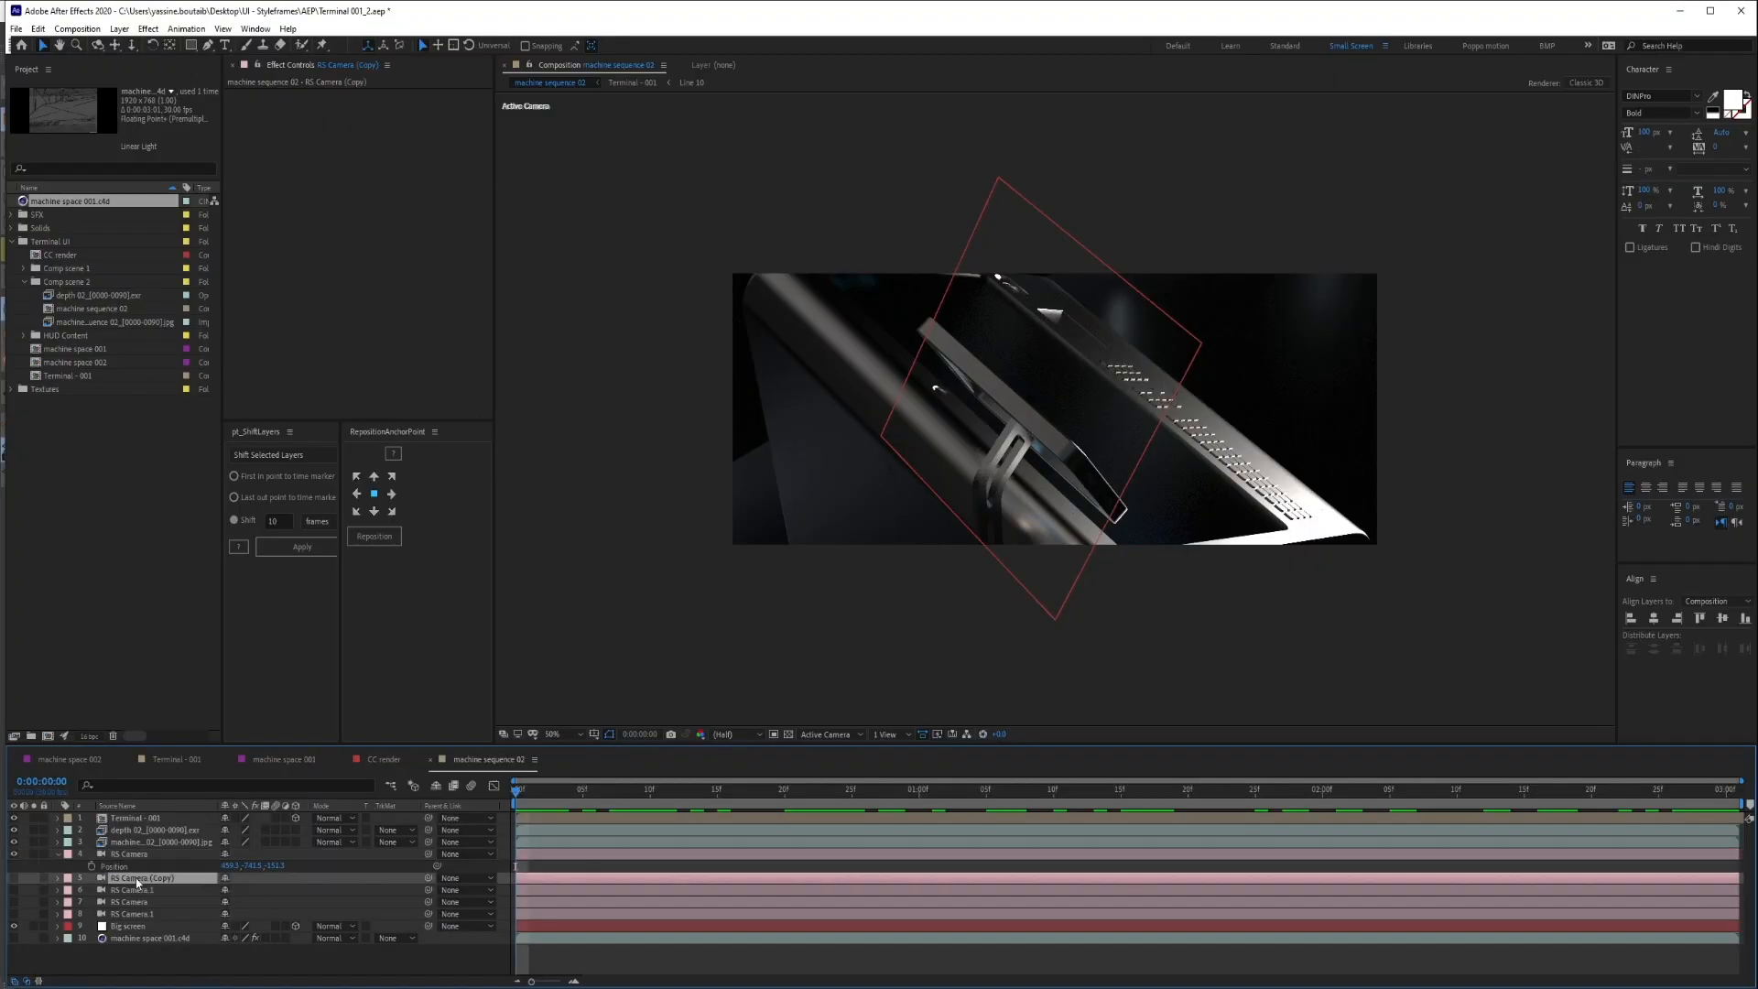
left_click(13, 853)
left_click(14, 878)
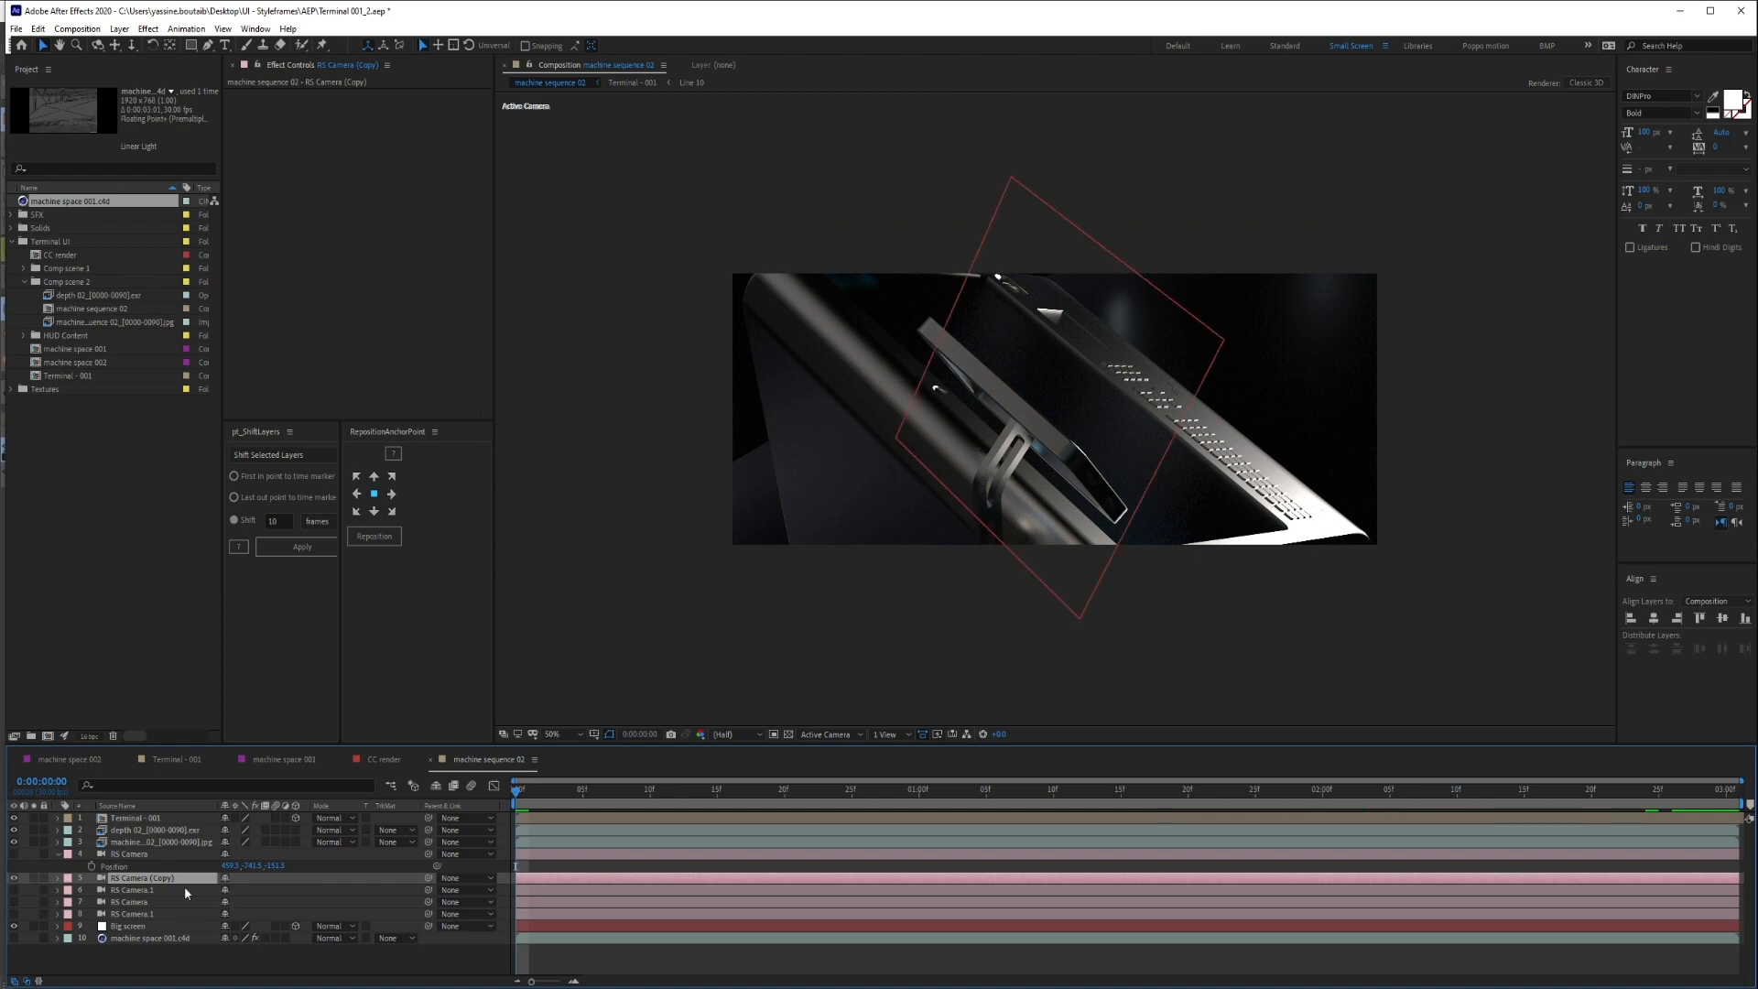
key("u")
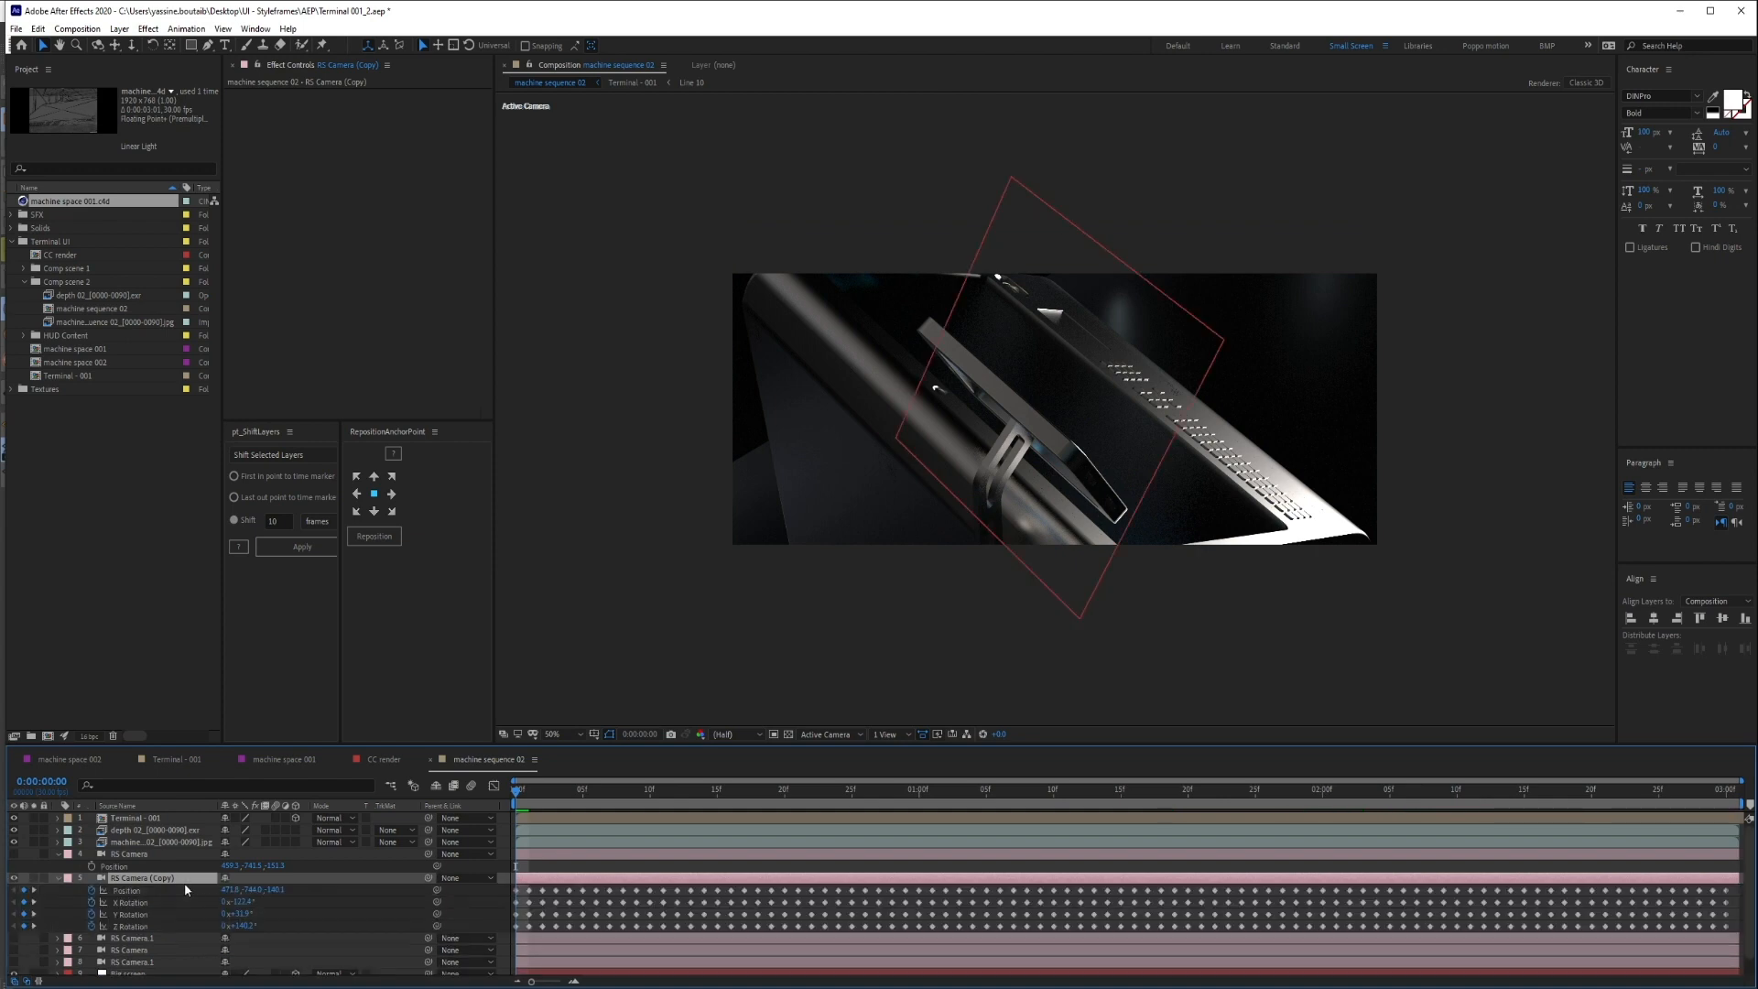
left_click_drag(534, 799, 2, 754)
Parent the Terminal - 001 layer to the Big screen null and set its position to 0, 0, 0
left_click(183, 818)
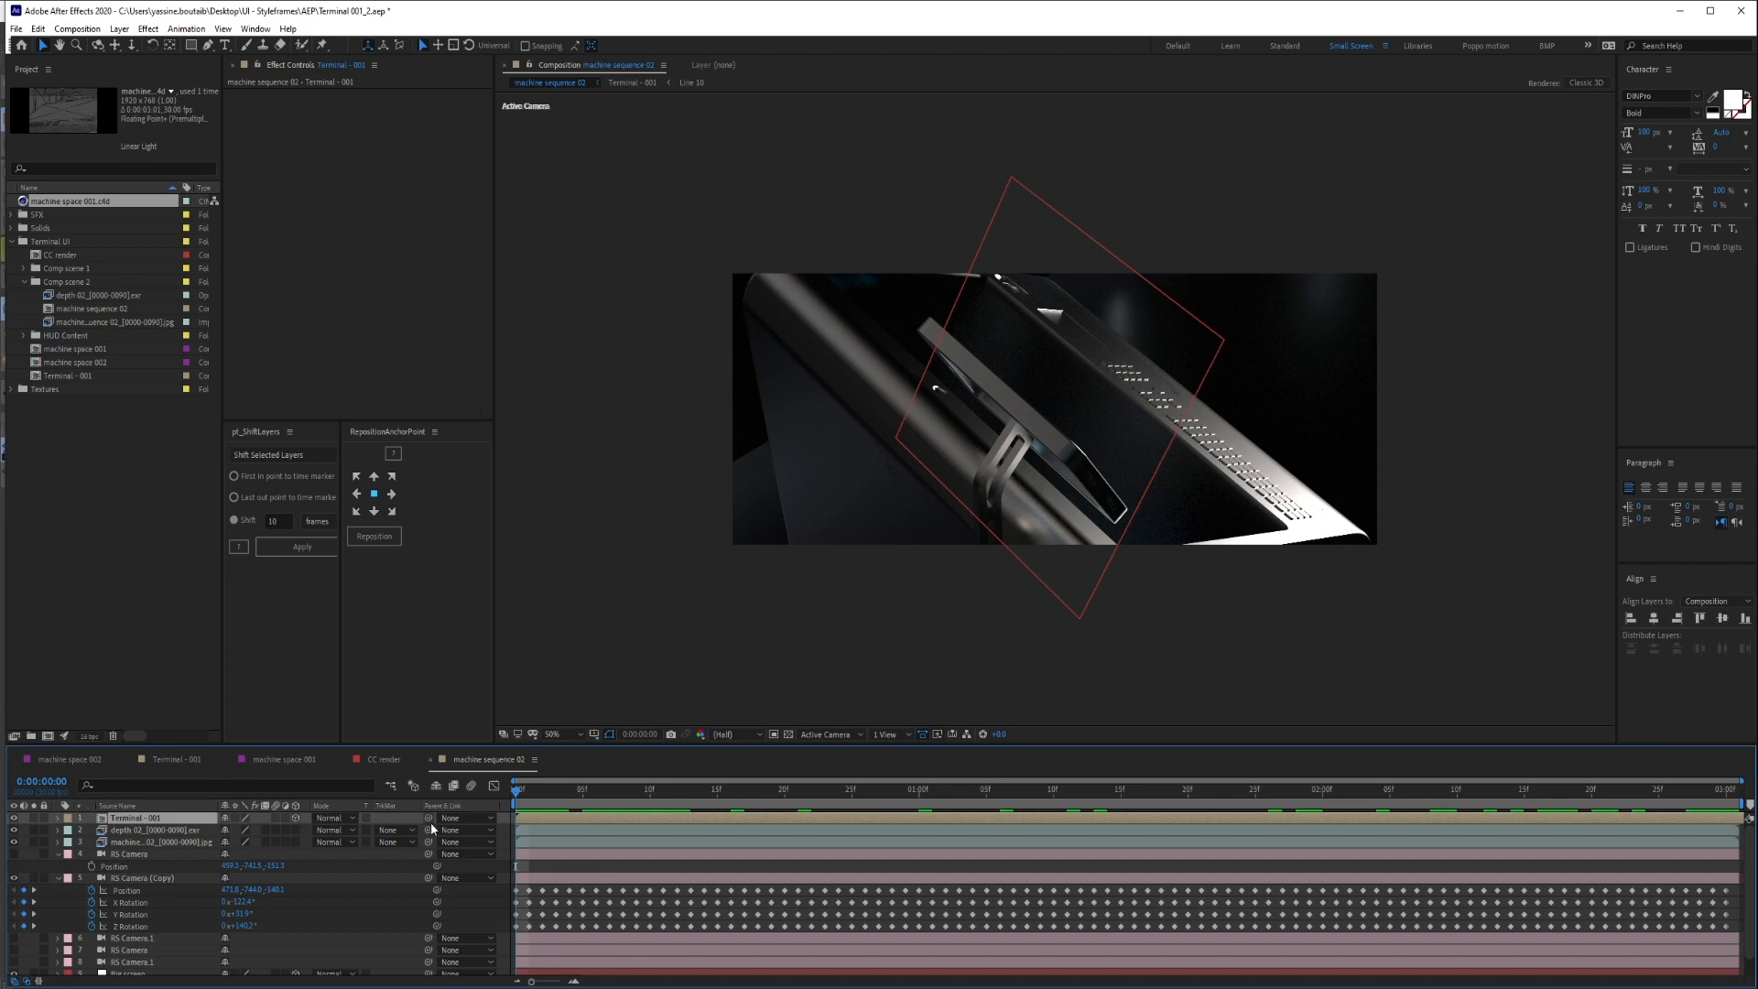
left_click_drag(429, 818, 120, 957)
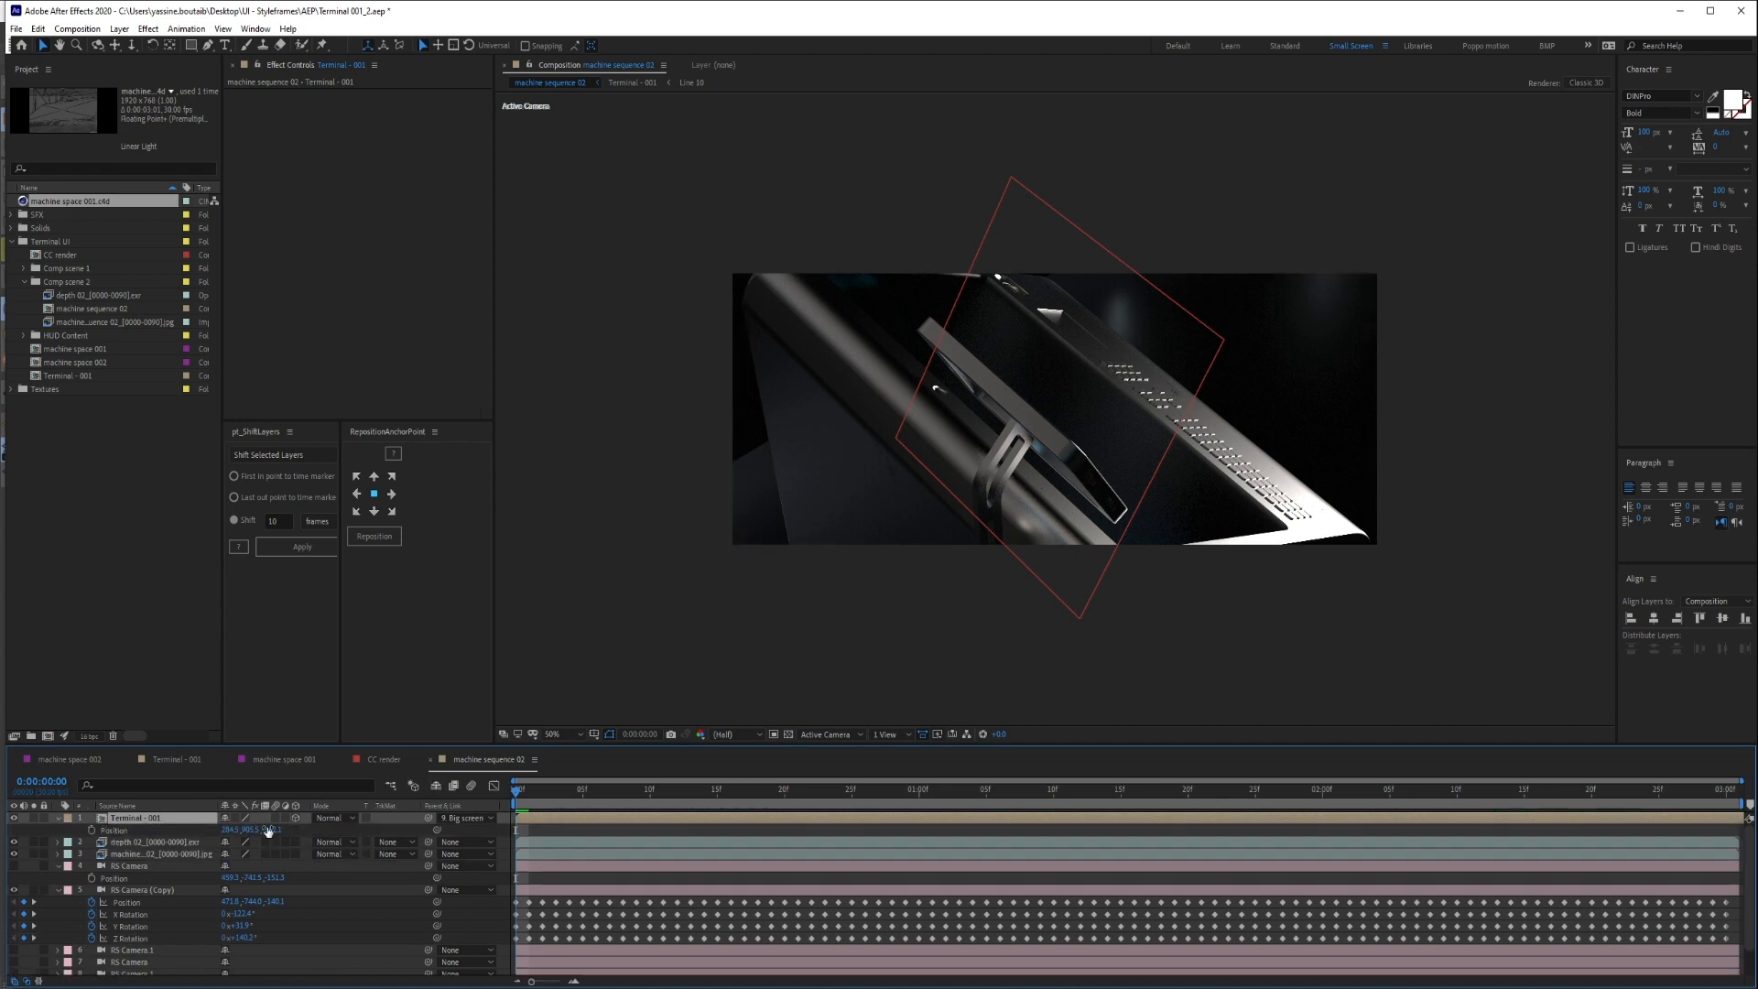
left_click(229, 830)
type("0")
key("Tab")
type("0")
key("Tab")
type("0")
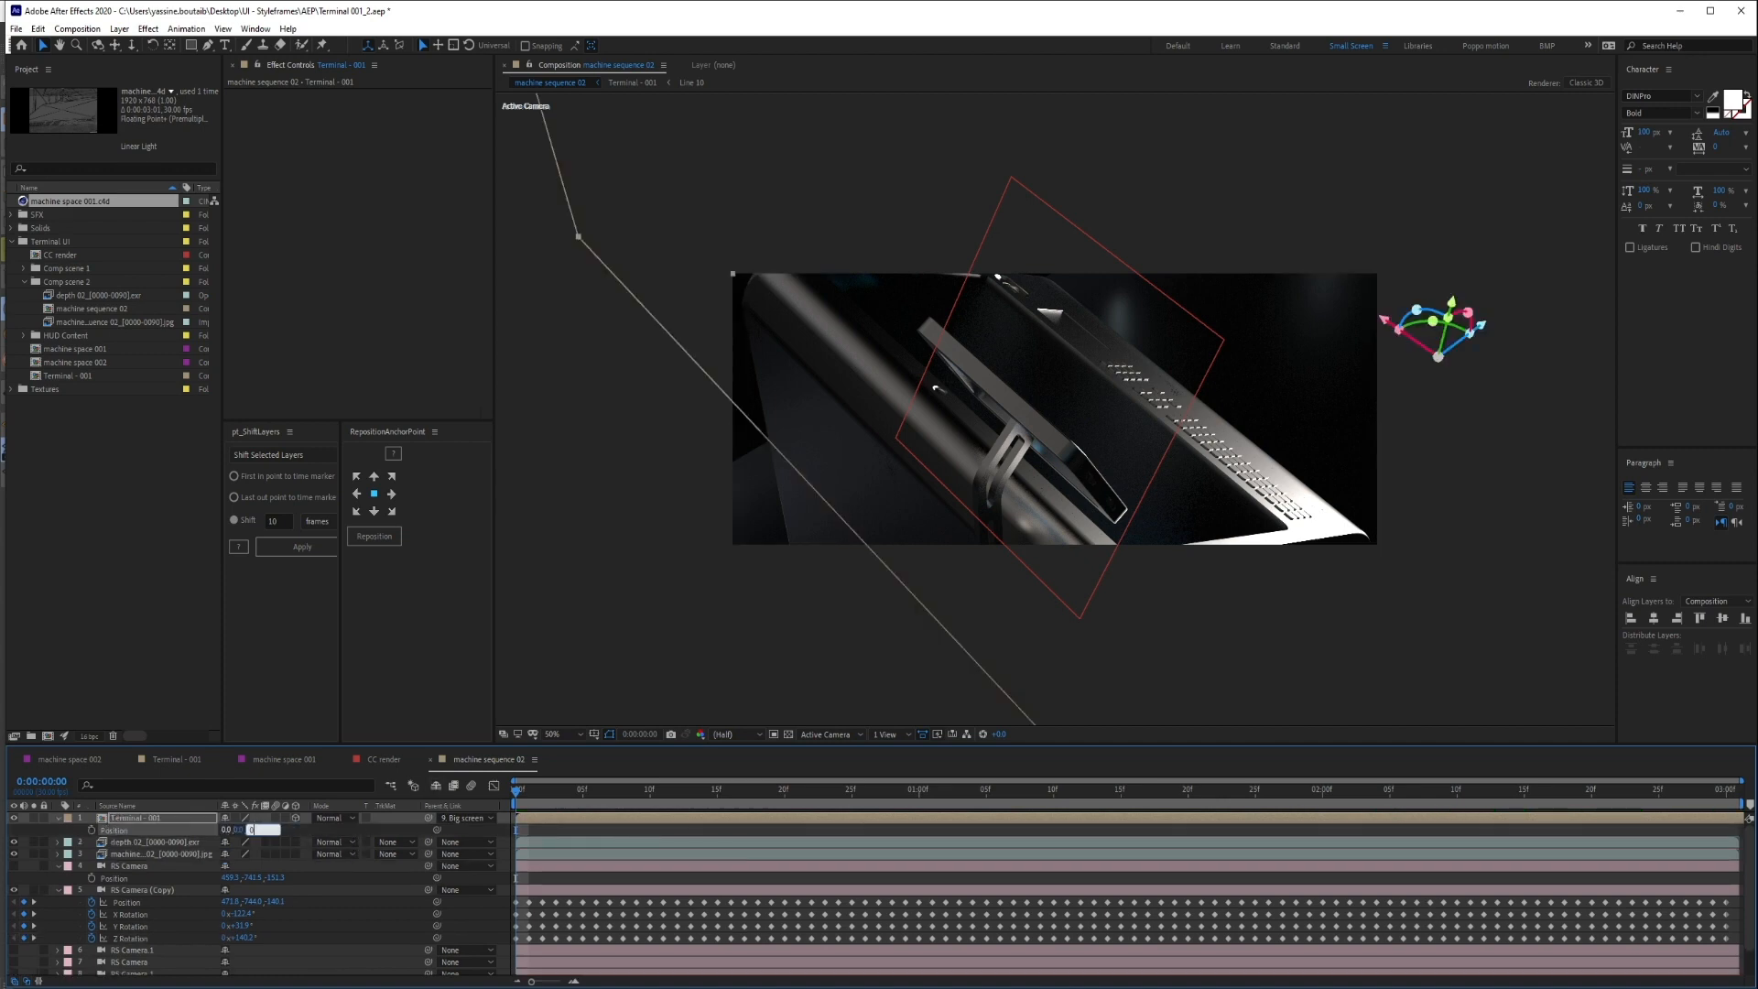
key("Return")
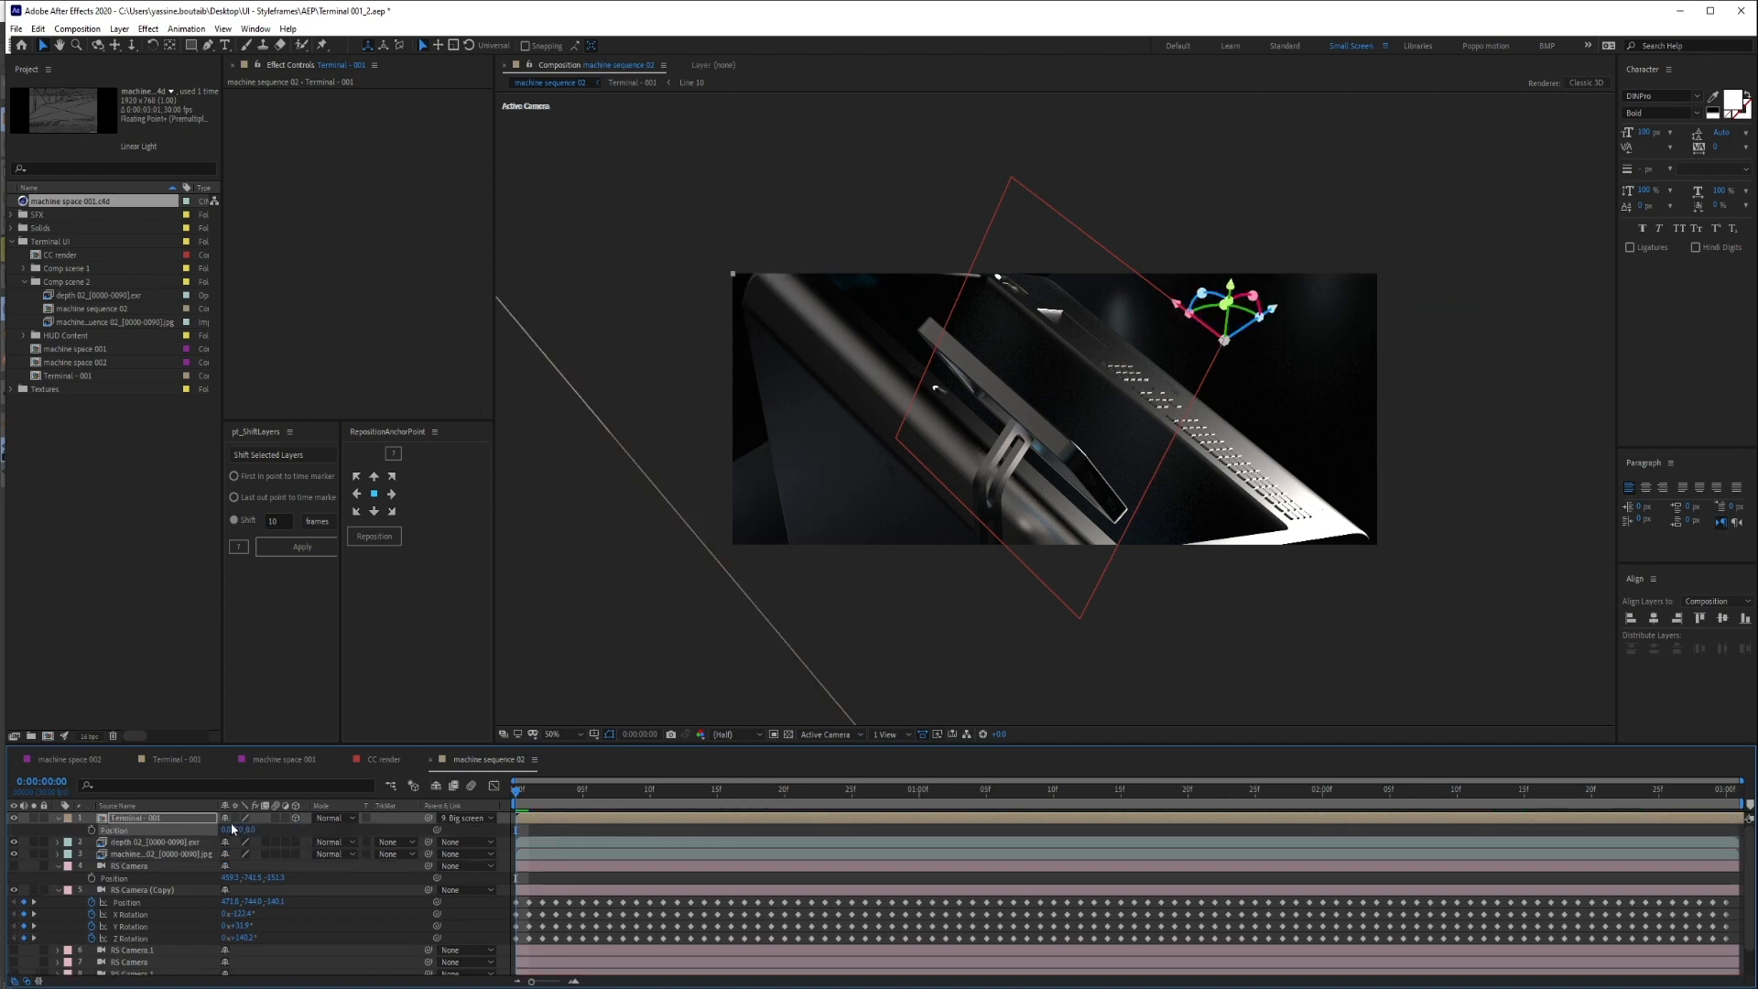
left_click(288, 829)
Scale the Terminal - 001 layer down uniformly to a size that fits the machine's screen
left_click(151, 820)
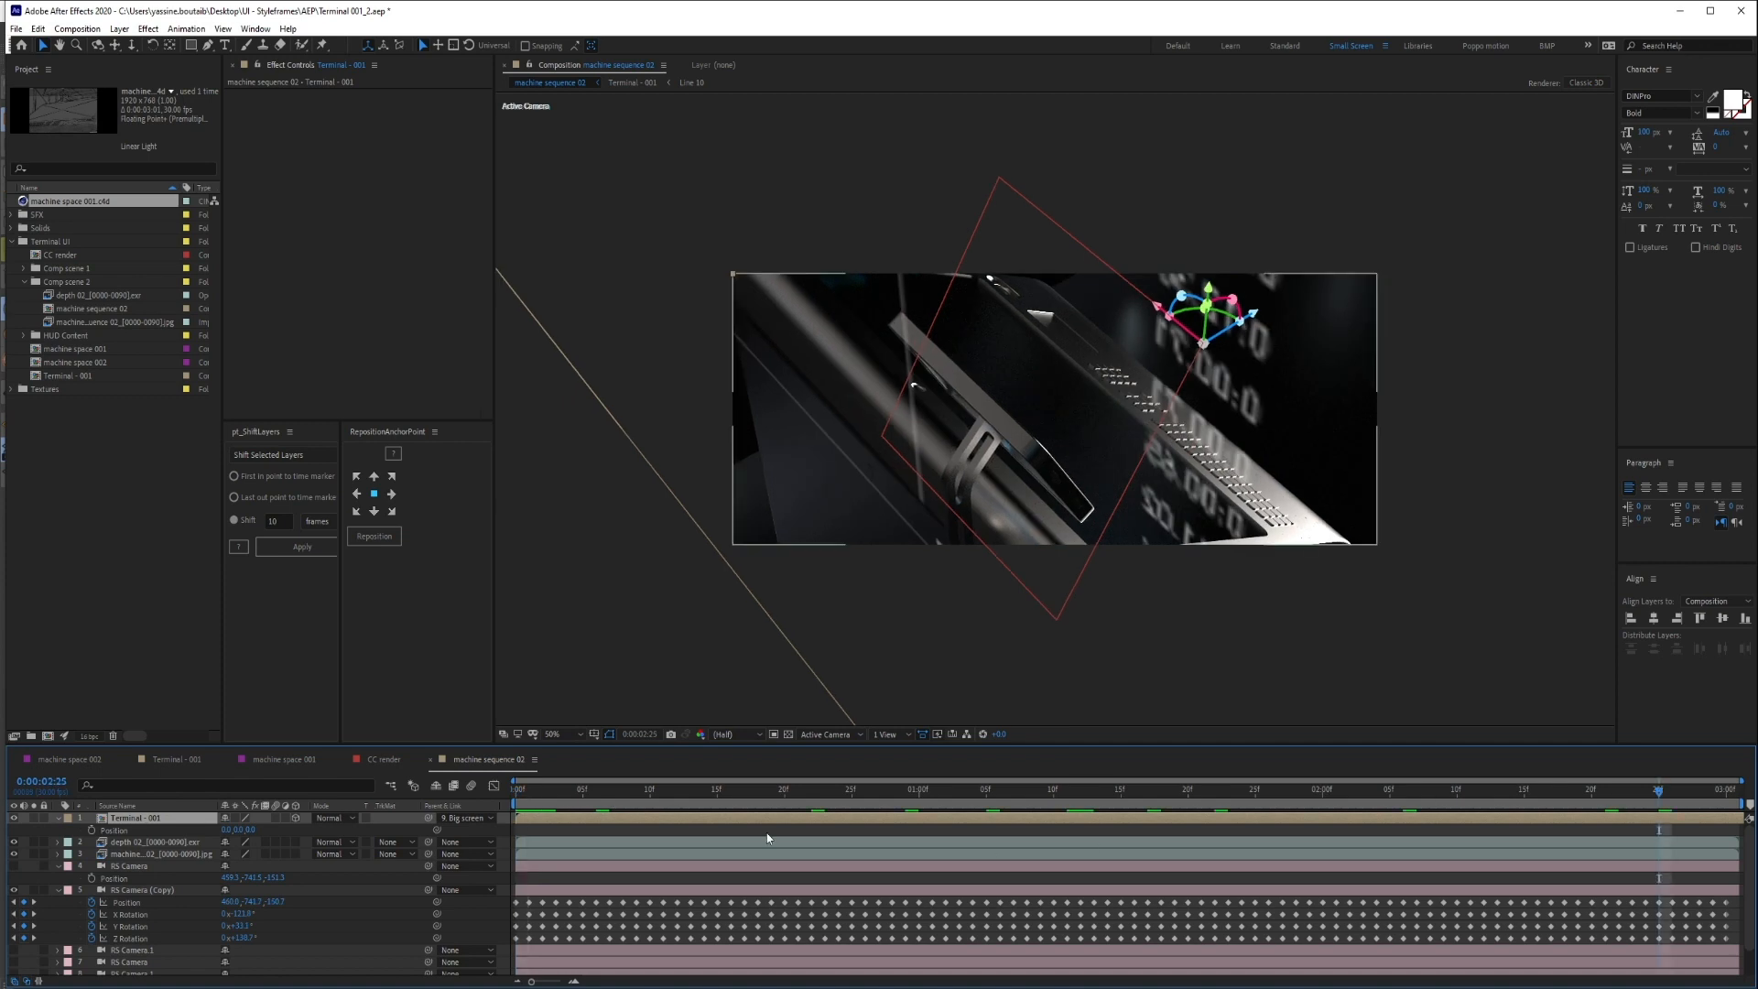
key("s")
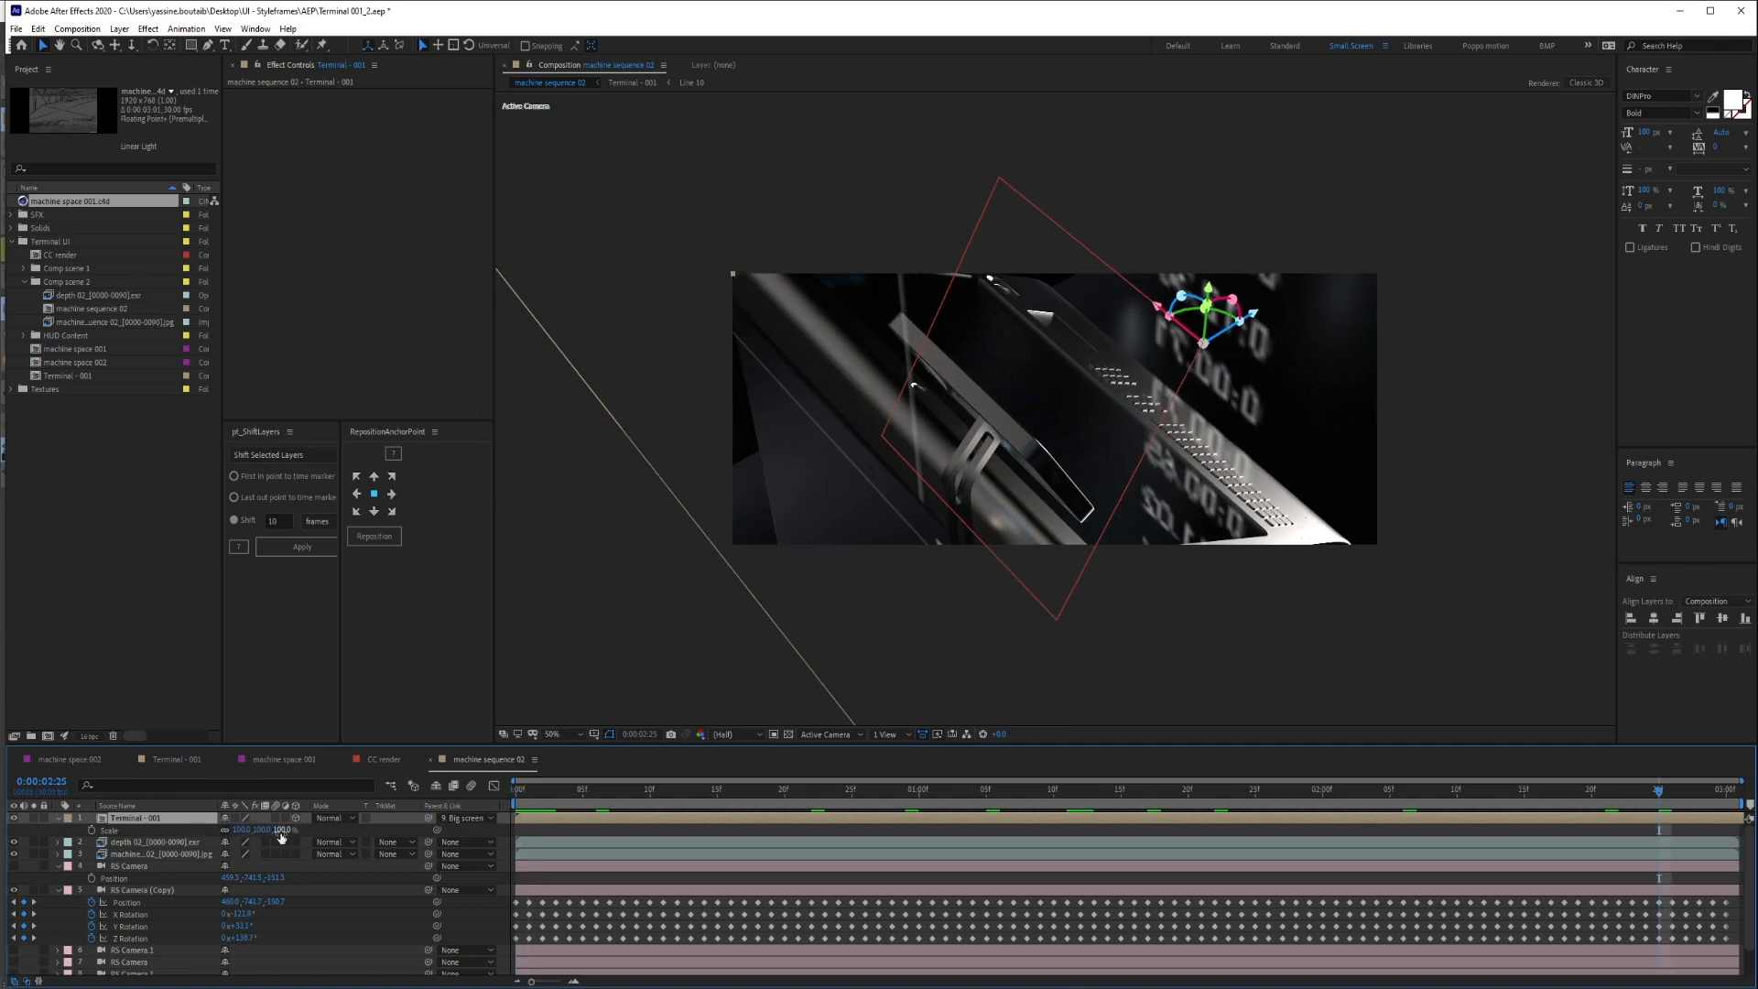
left_click_drag(280, 830, 214, 830)
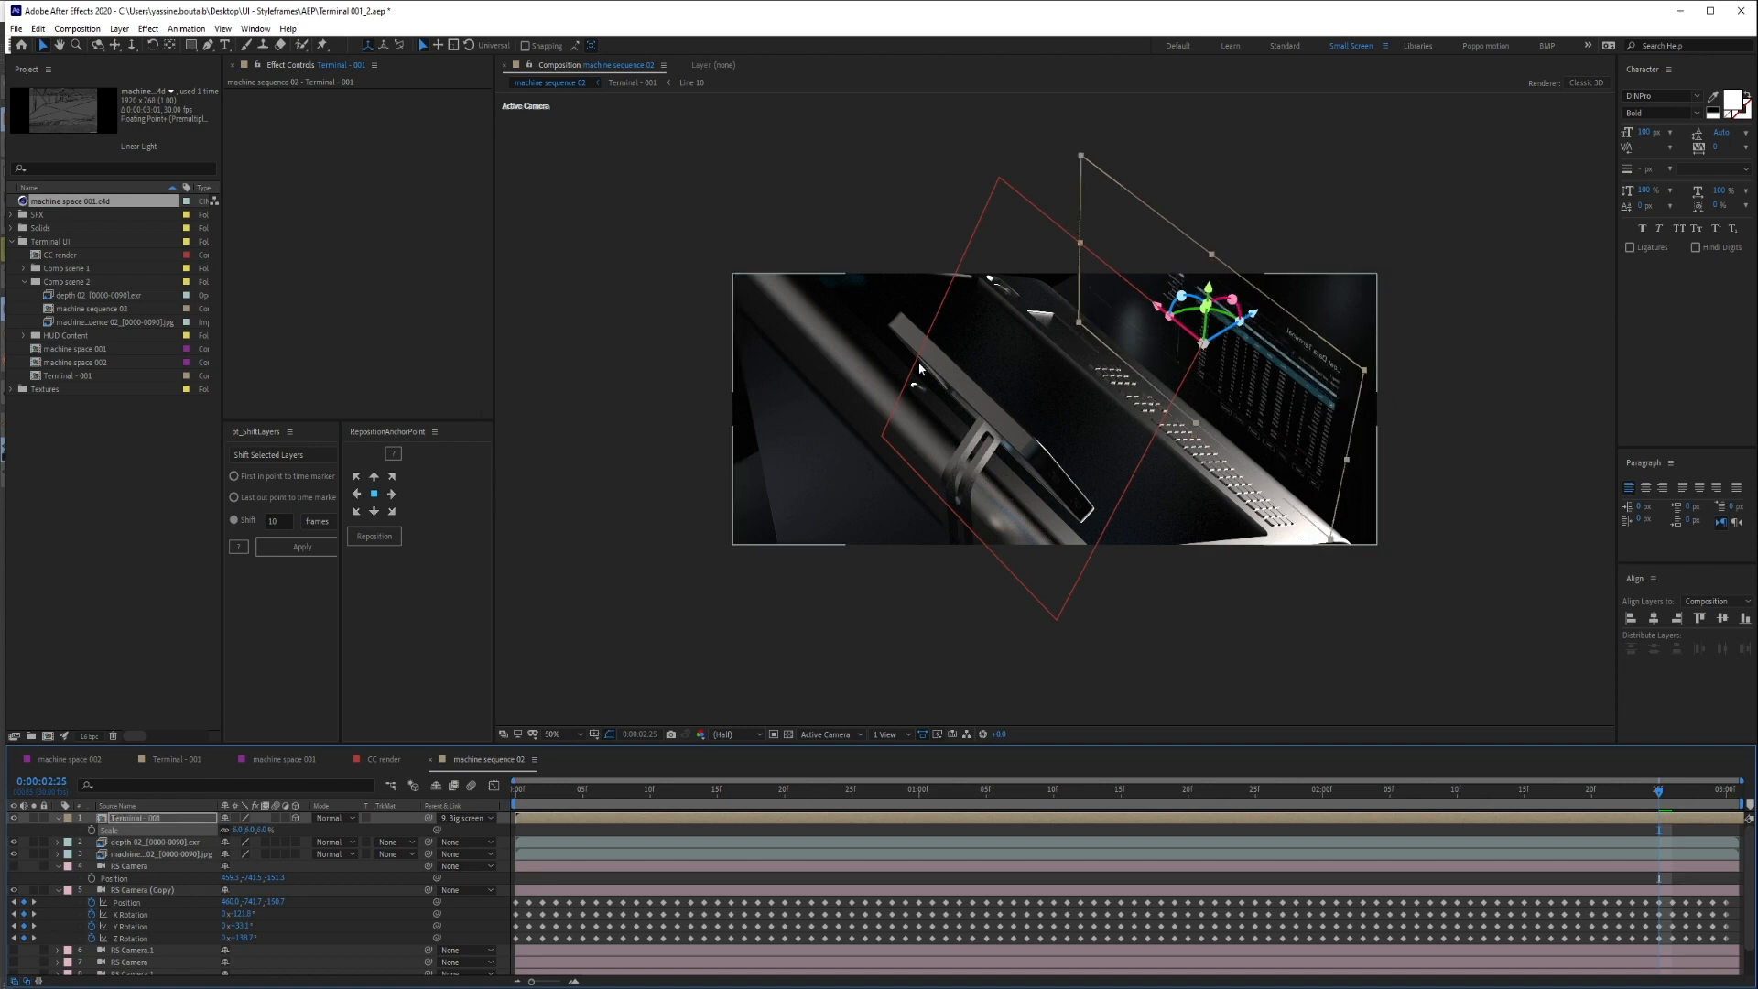
Move and rotate Terminal - 001 to lie on the machine's display surface, and scrub the timeline to check the tracking
left_click_drag(1190, 375, 1072, 361)
left_click_drag(924, 301, 959, 330)
left_click_drag(527, 800, 1617, 782)
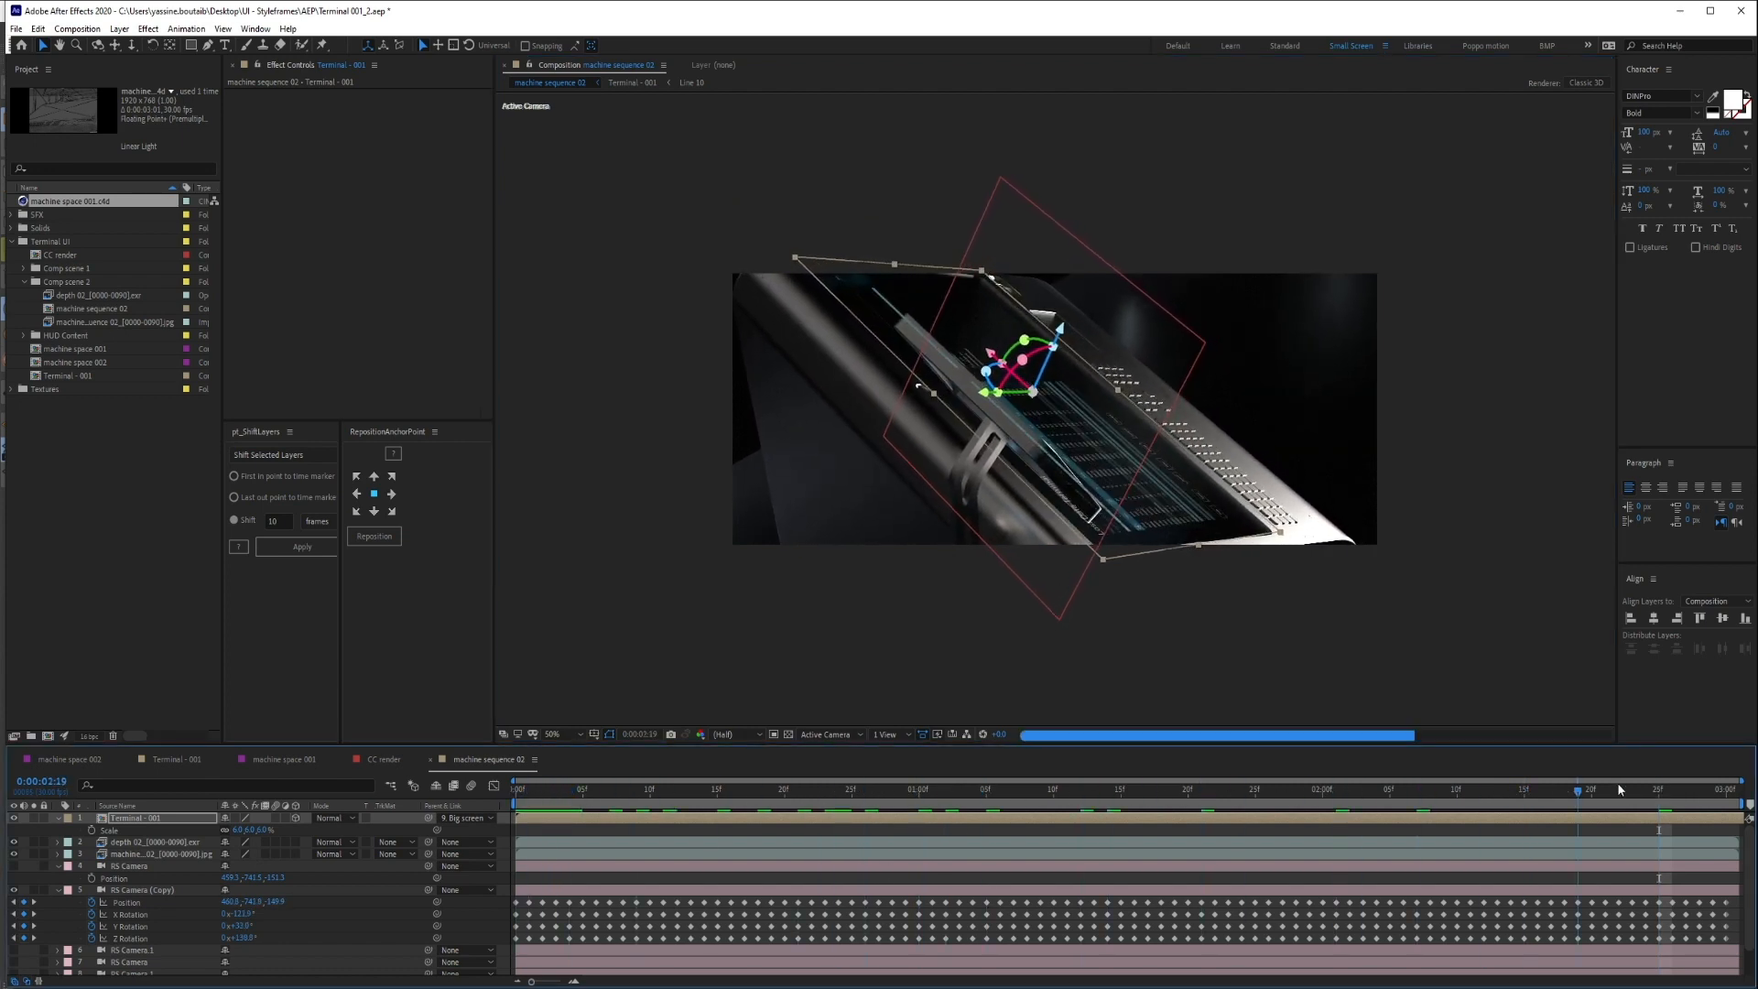
Delete the Big screen null and all the unused RS Camera layers, keeping only RS Camera (Copy)
scroll(172, 906, "down", 2)
left_click(58, 861)
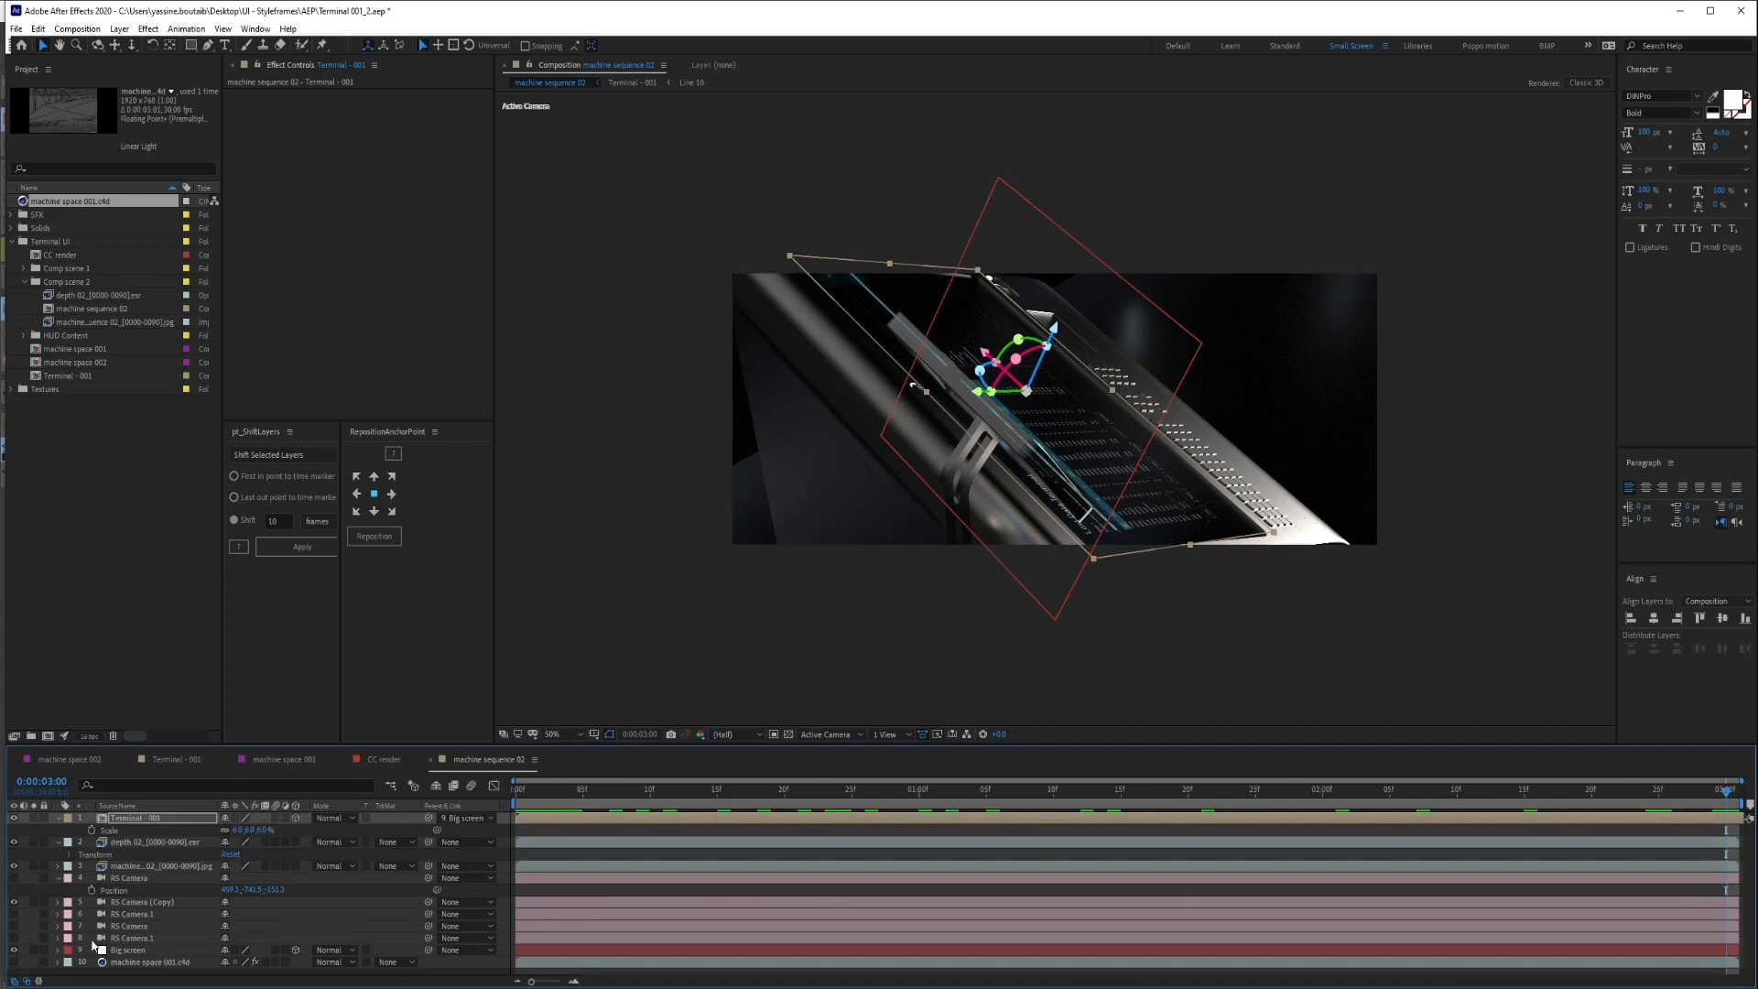
left_click(118, 952)
key("Delete")
left_click(119, 942)
key("Delete")
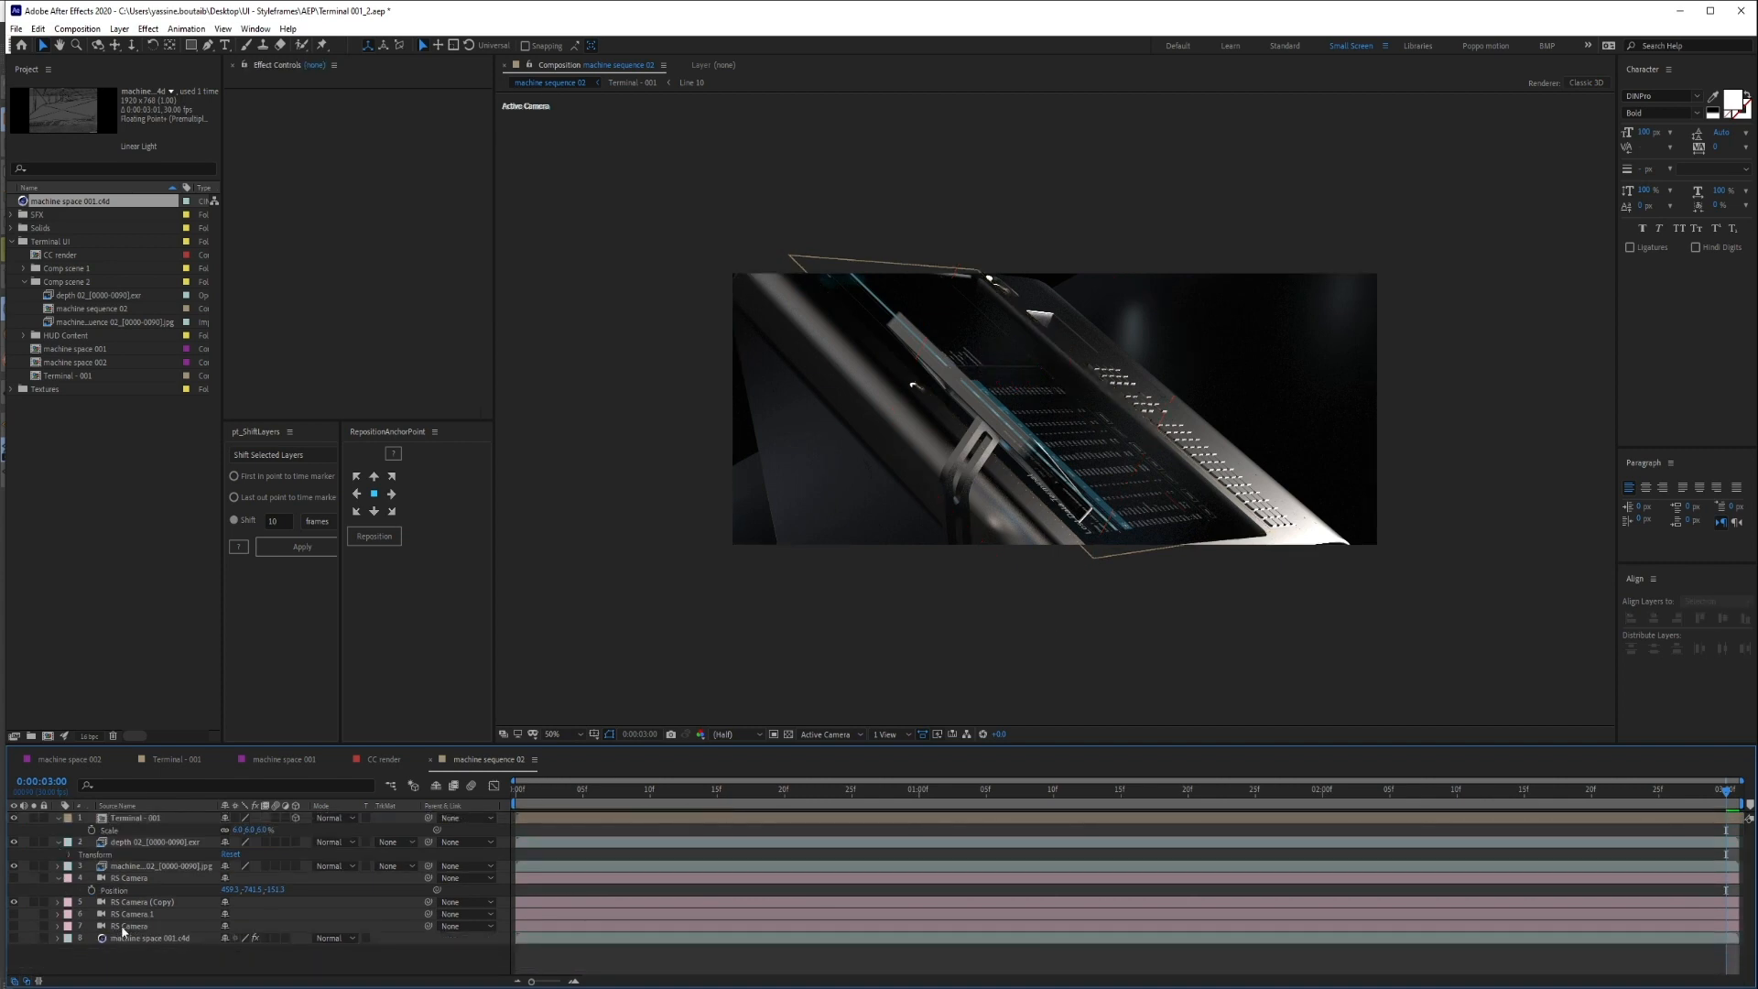
left_click(122, 926)
key("Delete")
left_click(126, 914)
key("Delete")
left_click(130, 878)
key("Delete")
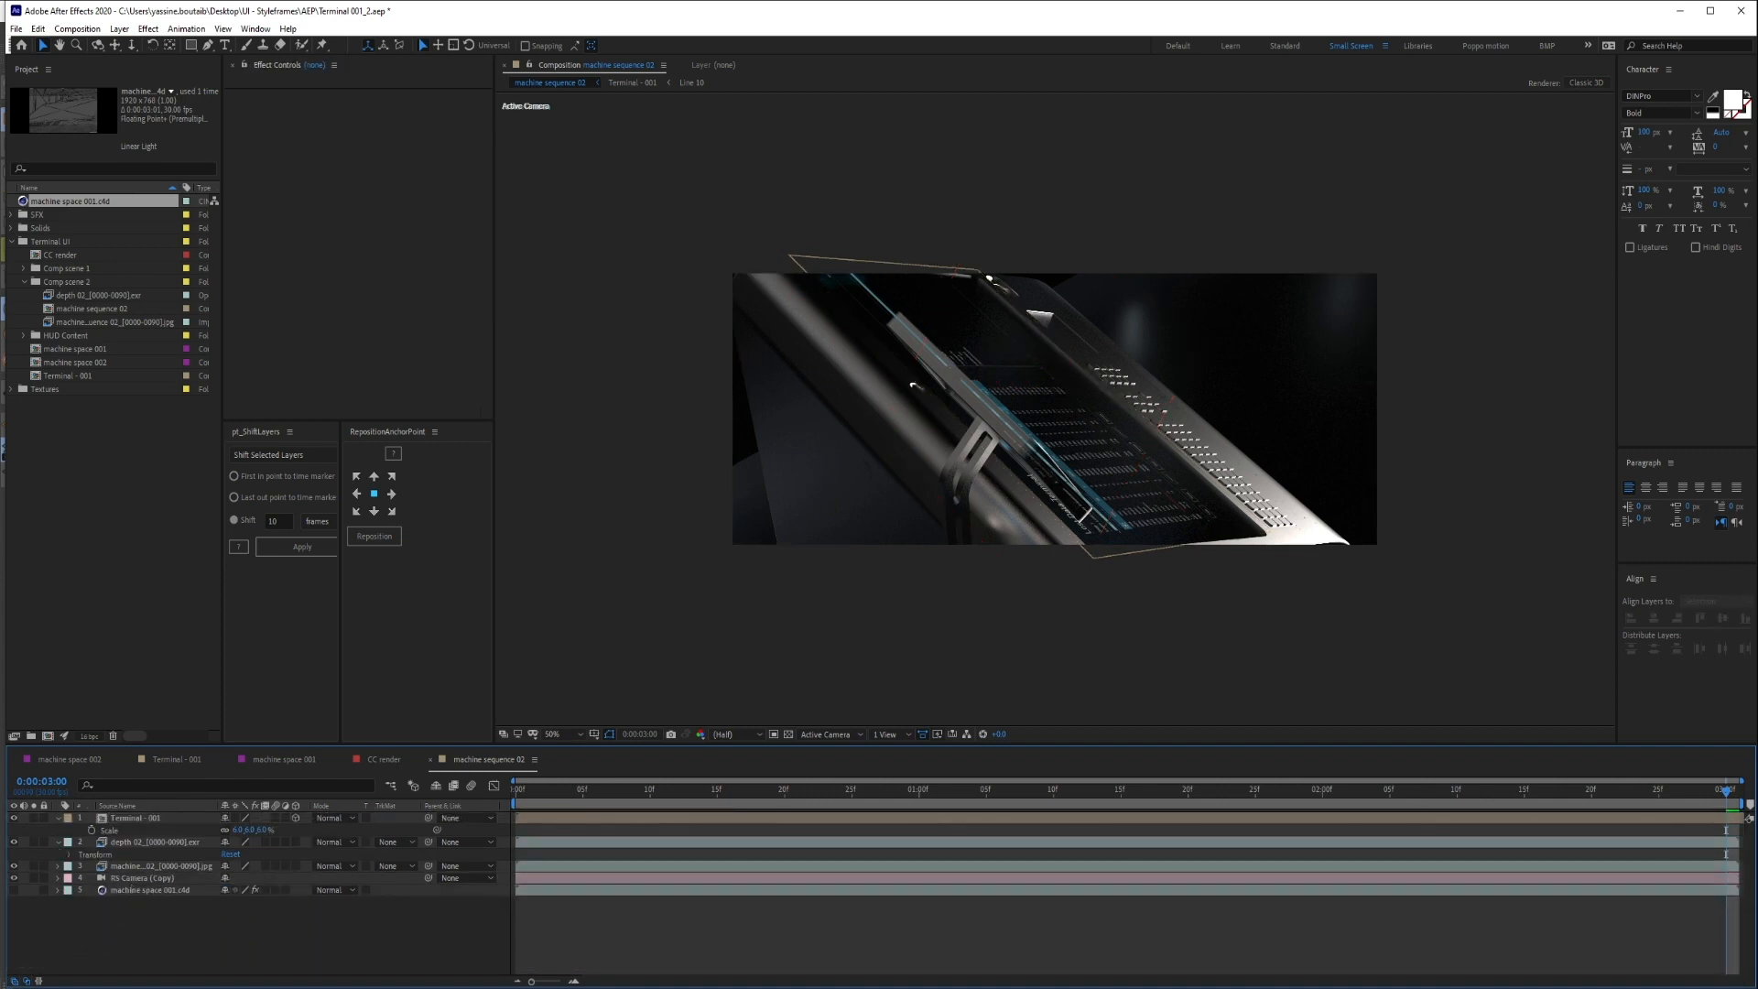
Delete the machine space 001.c4d layer and its project footage, and check how the UI follows the render
left_click(157, 890)
key("Delete")
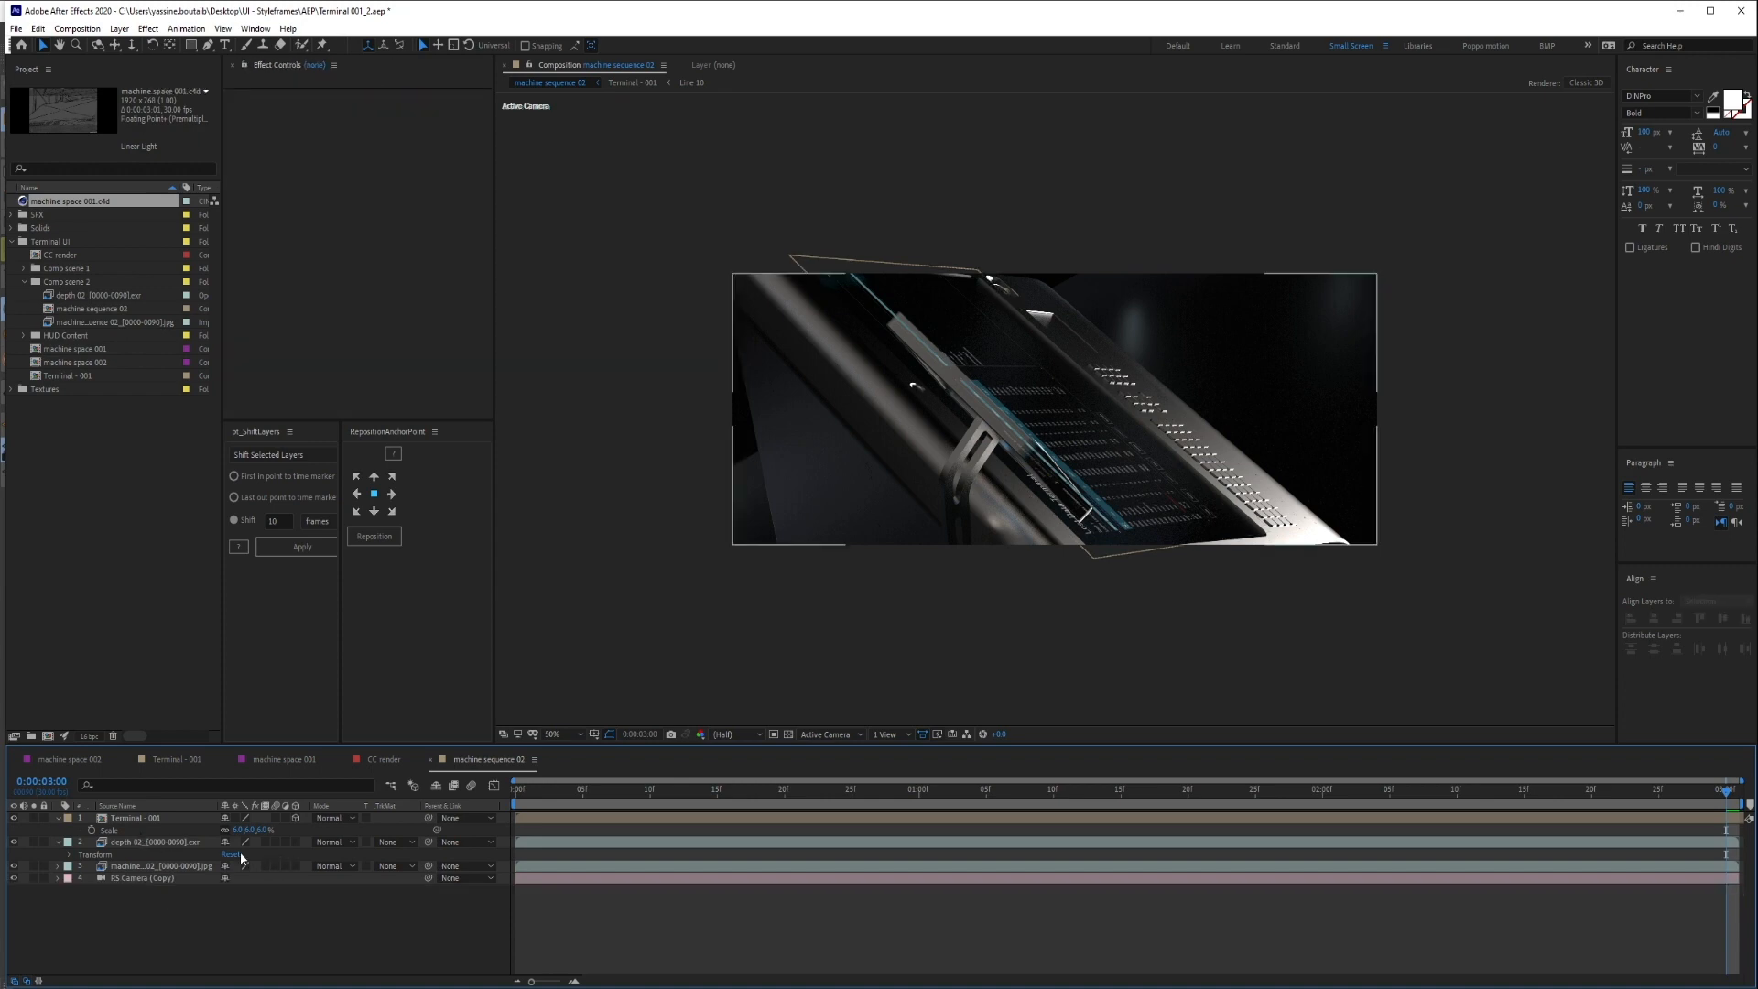
left_click(88, 202)
key("Delete")
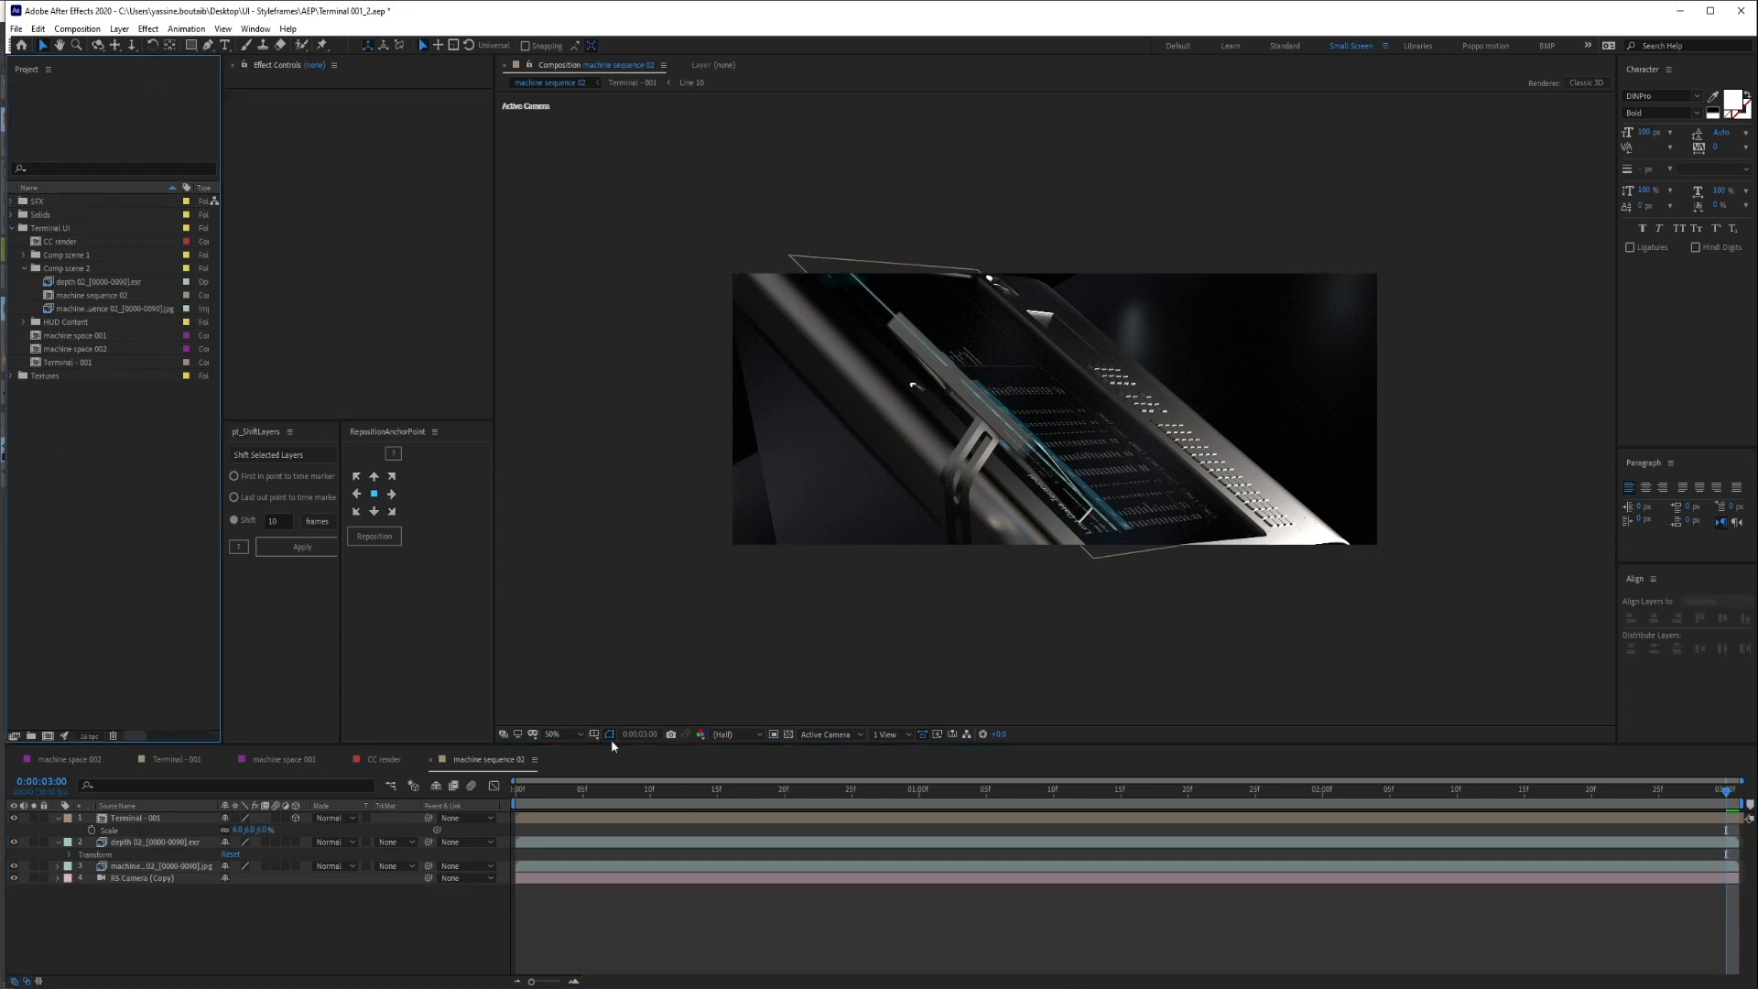
left_click_drag(861, 790, 1711, 745)
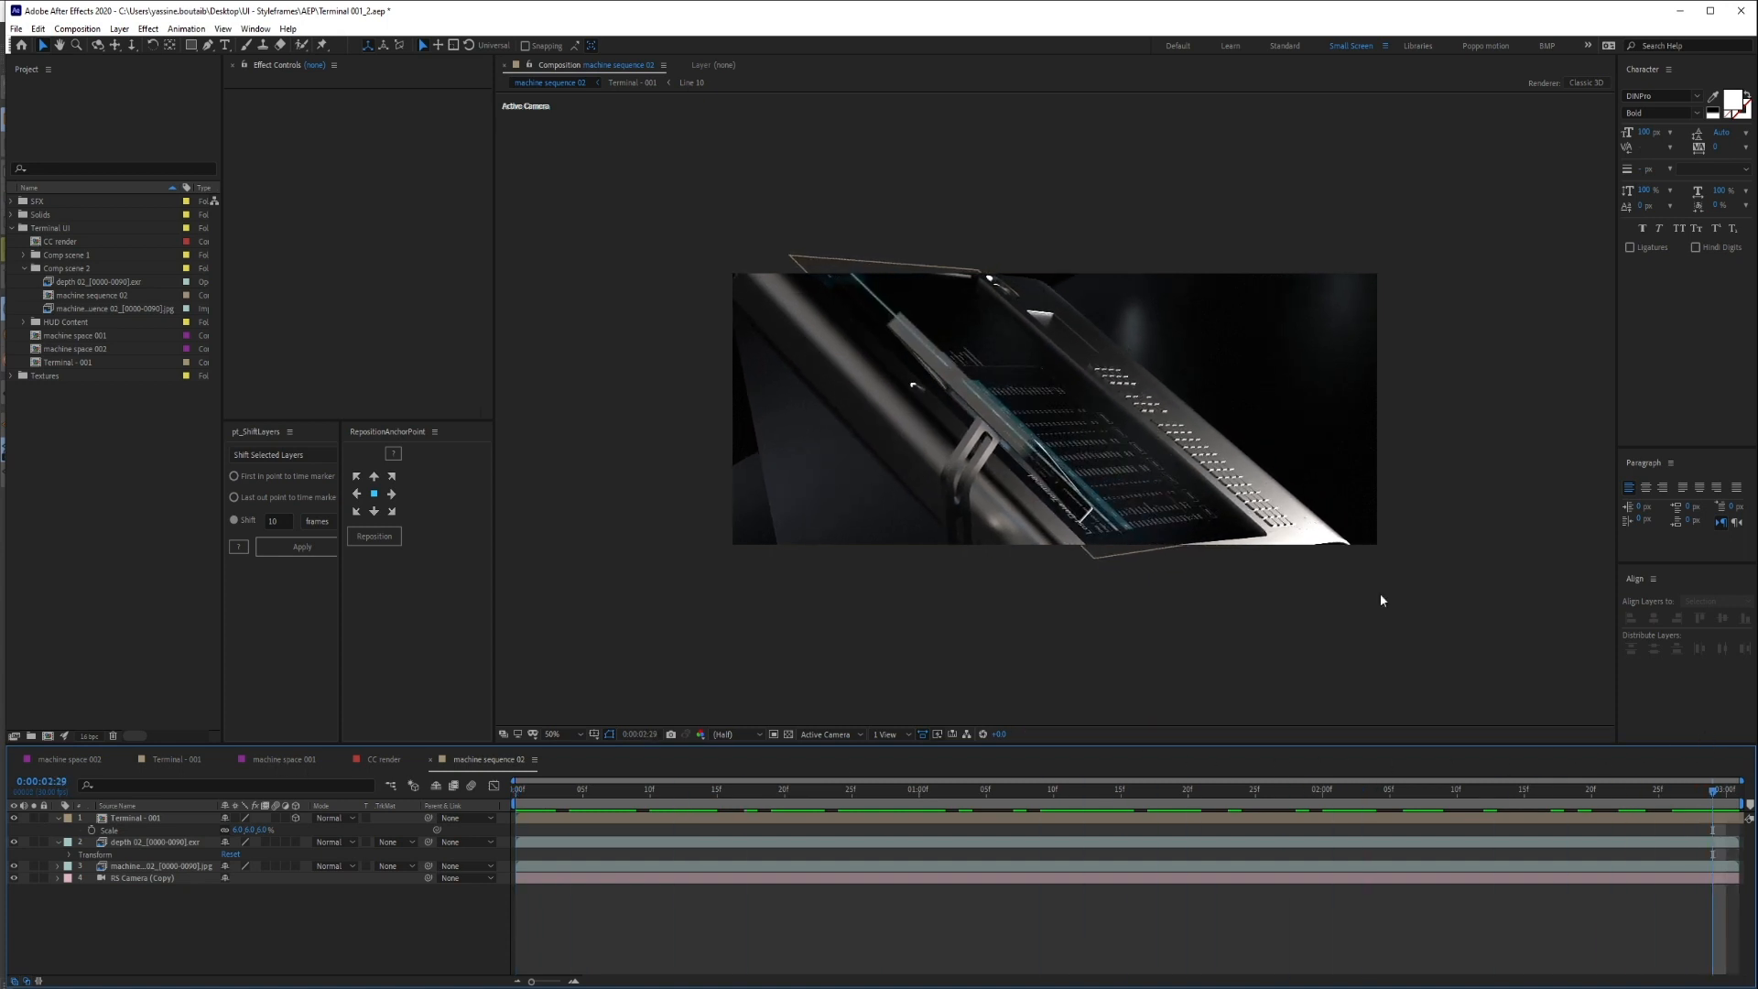
scroll(1158, 547, "up", 1)
left_click_drag(1068, 496, 1034, 540)
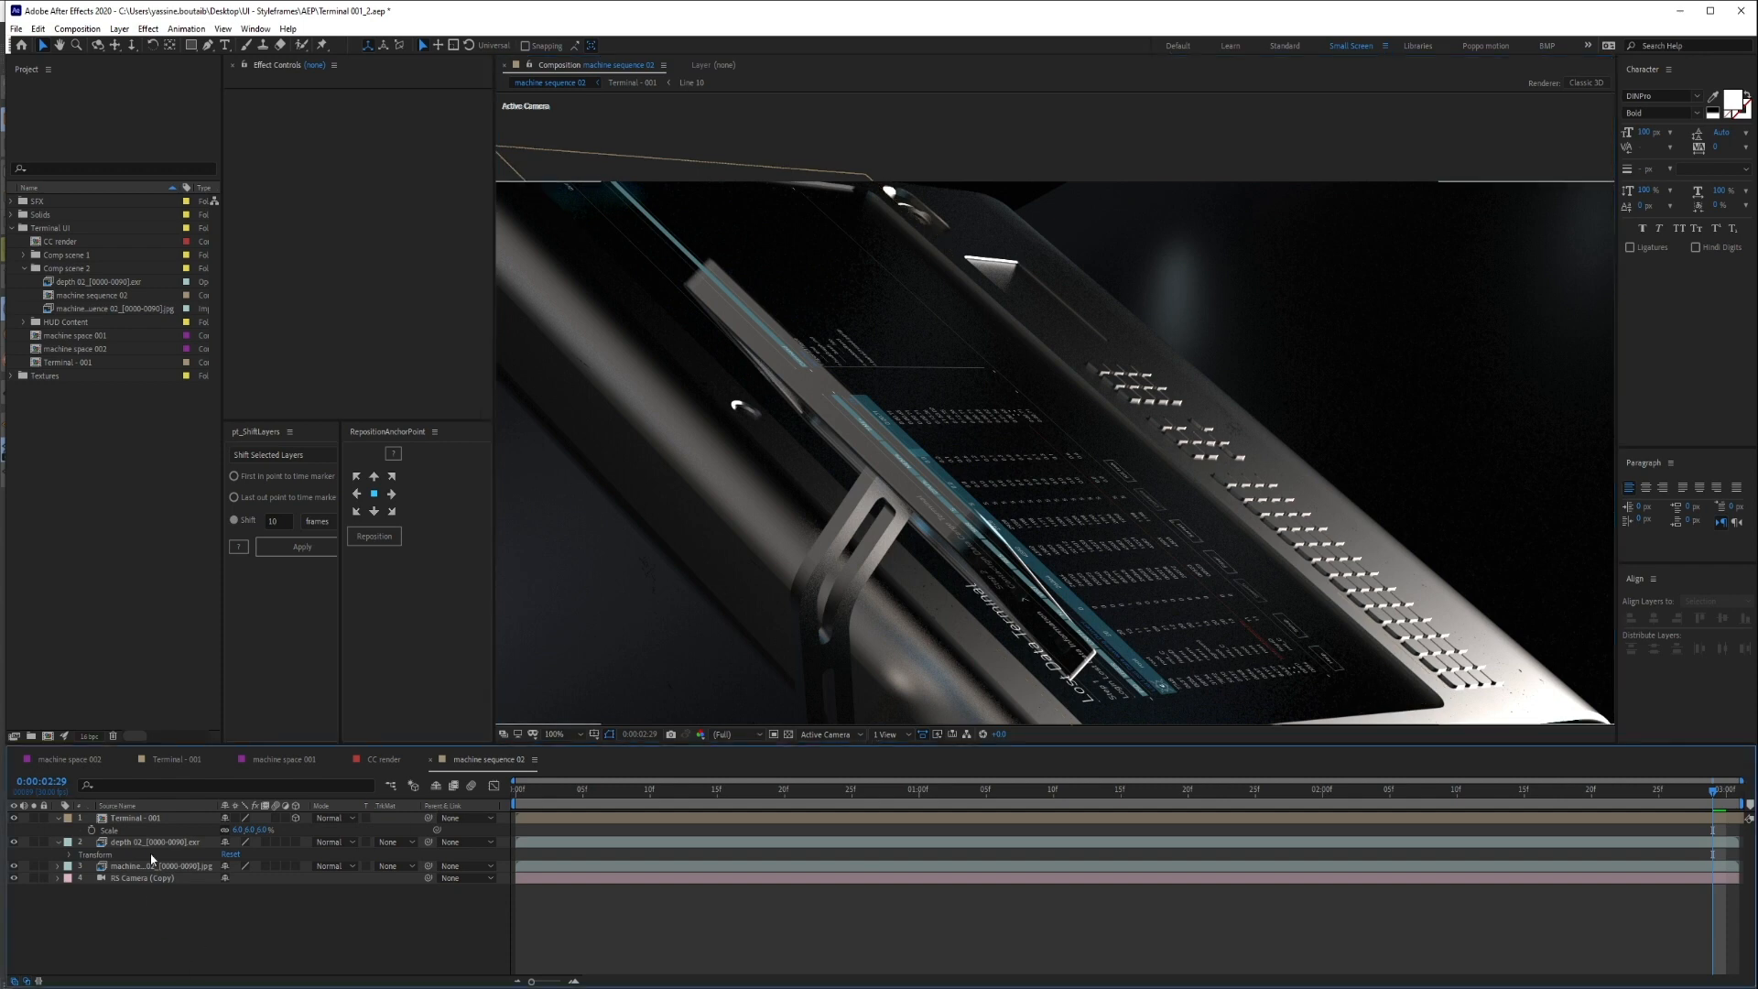
Collapse the layer properties, move the depth 02 sequence layer above Terminal - 001 and solo it
left_click(96, 841)
left_click(57, 818)
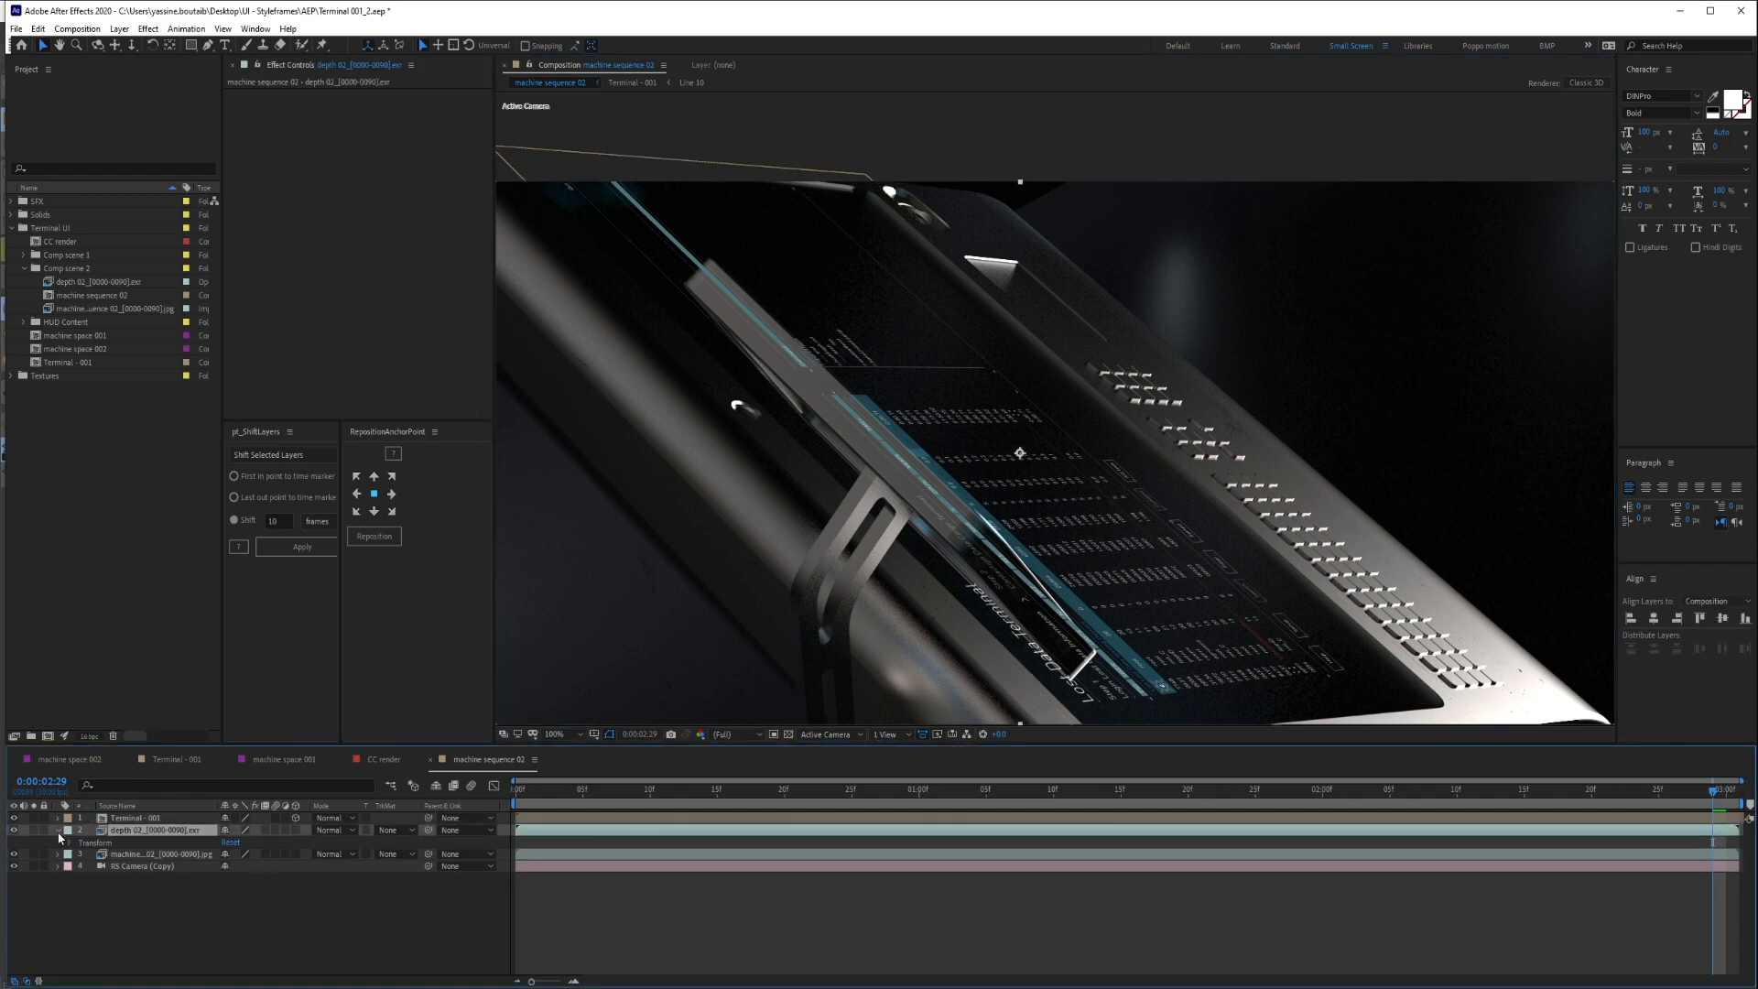
left_click(57, 829)
left_click_drag(140, 839, 138, 814)
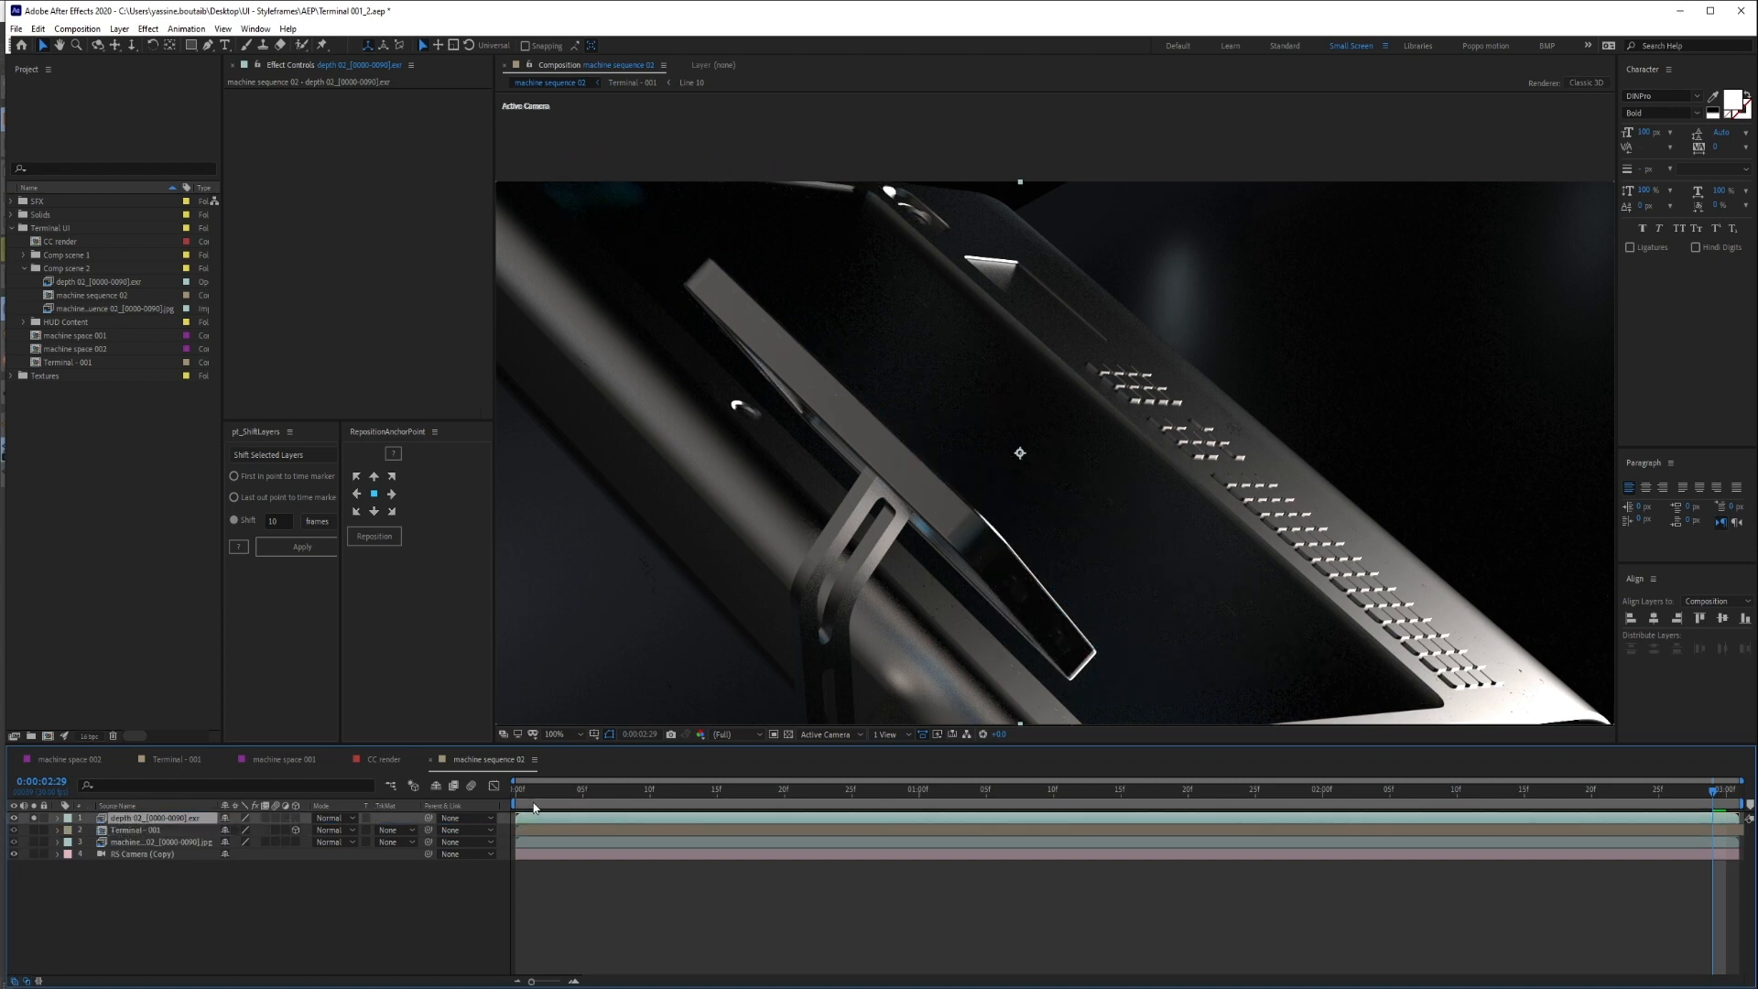
Go to frame 11, fit the composition in the viewer, and apply the EXtractoR effect to the depth 02 layer
left_click_drag(534, 793, 664, 806)
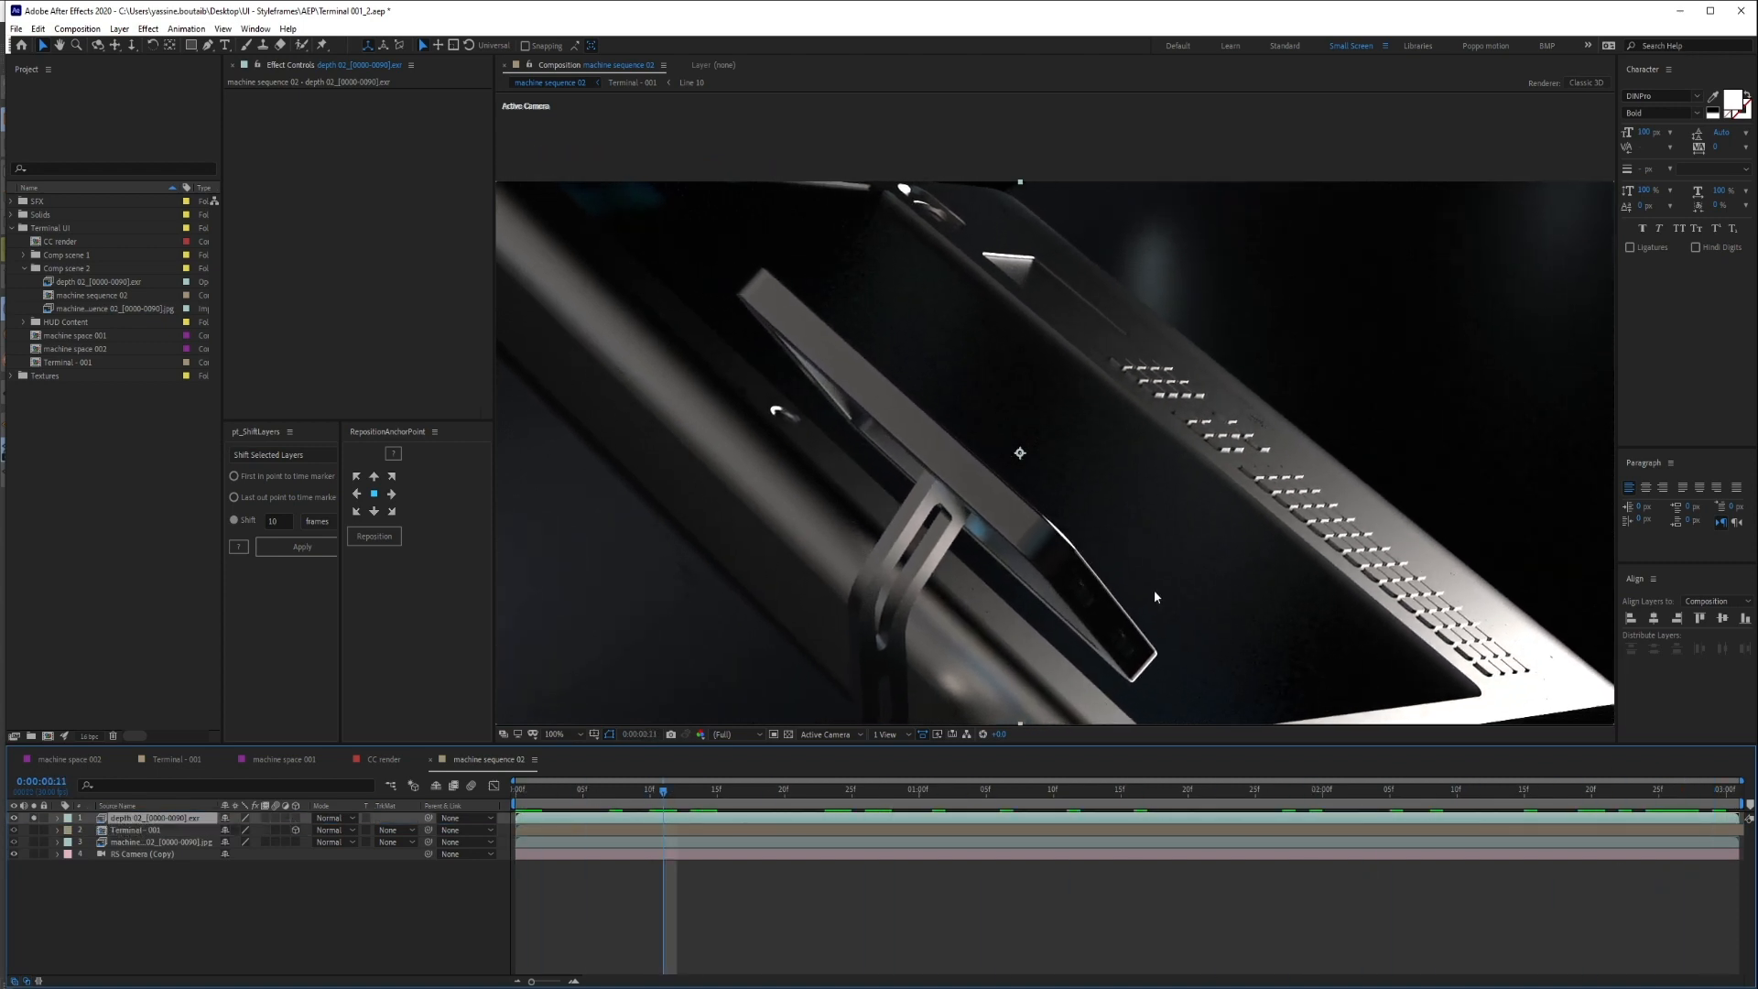
key("h")
left_click_drag(993, 491, 1039, 492)
key("comma")
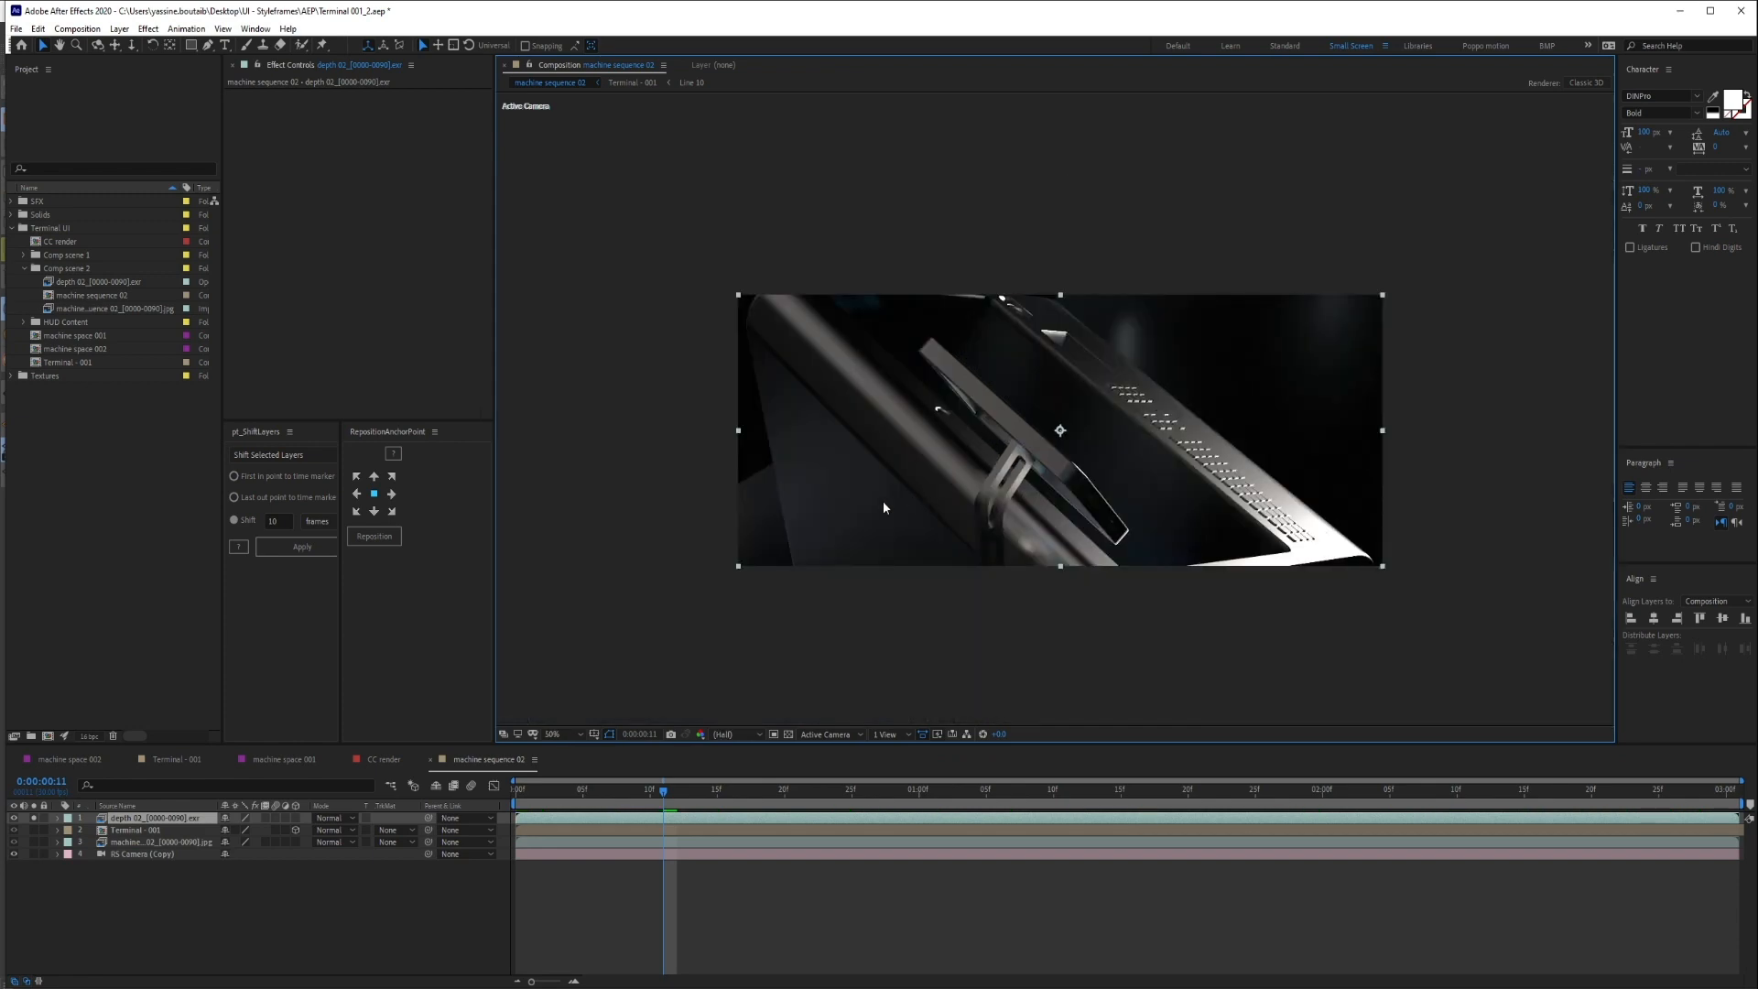
left_click(558, 734)
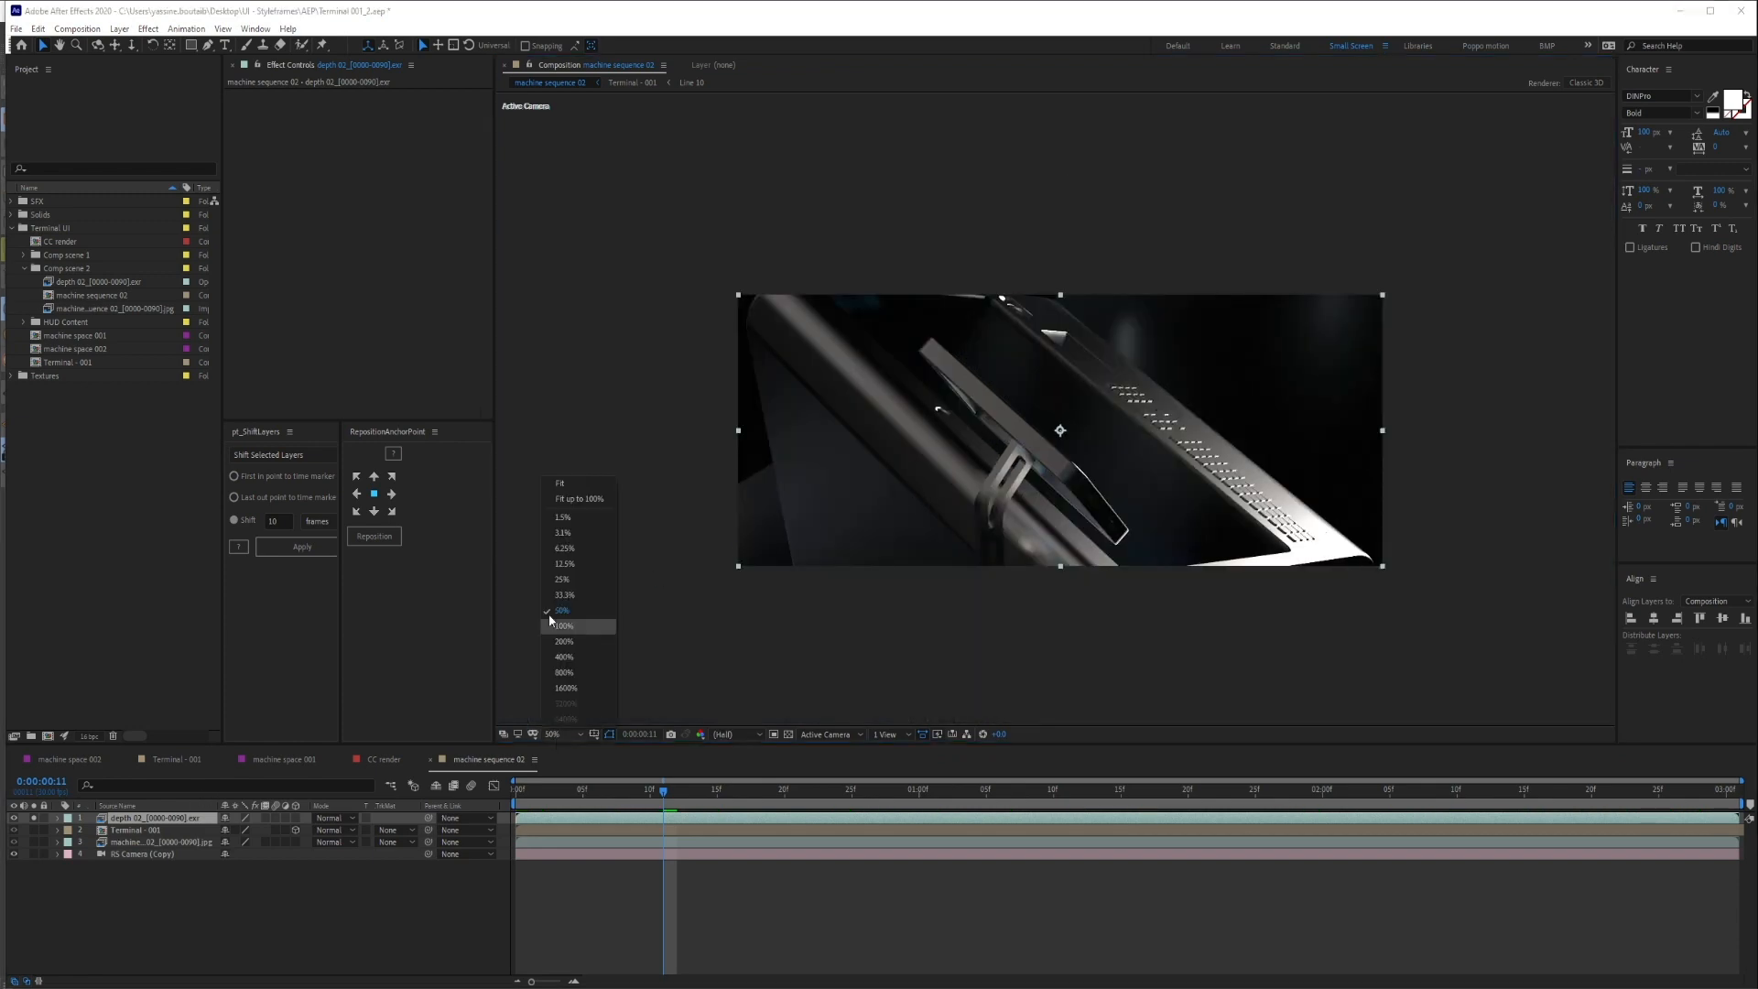
left_click(560, 483)
key("ctrl+space")
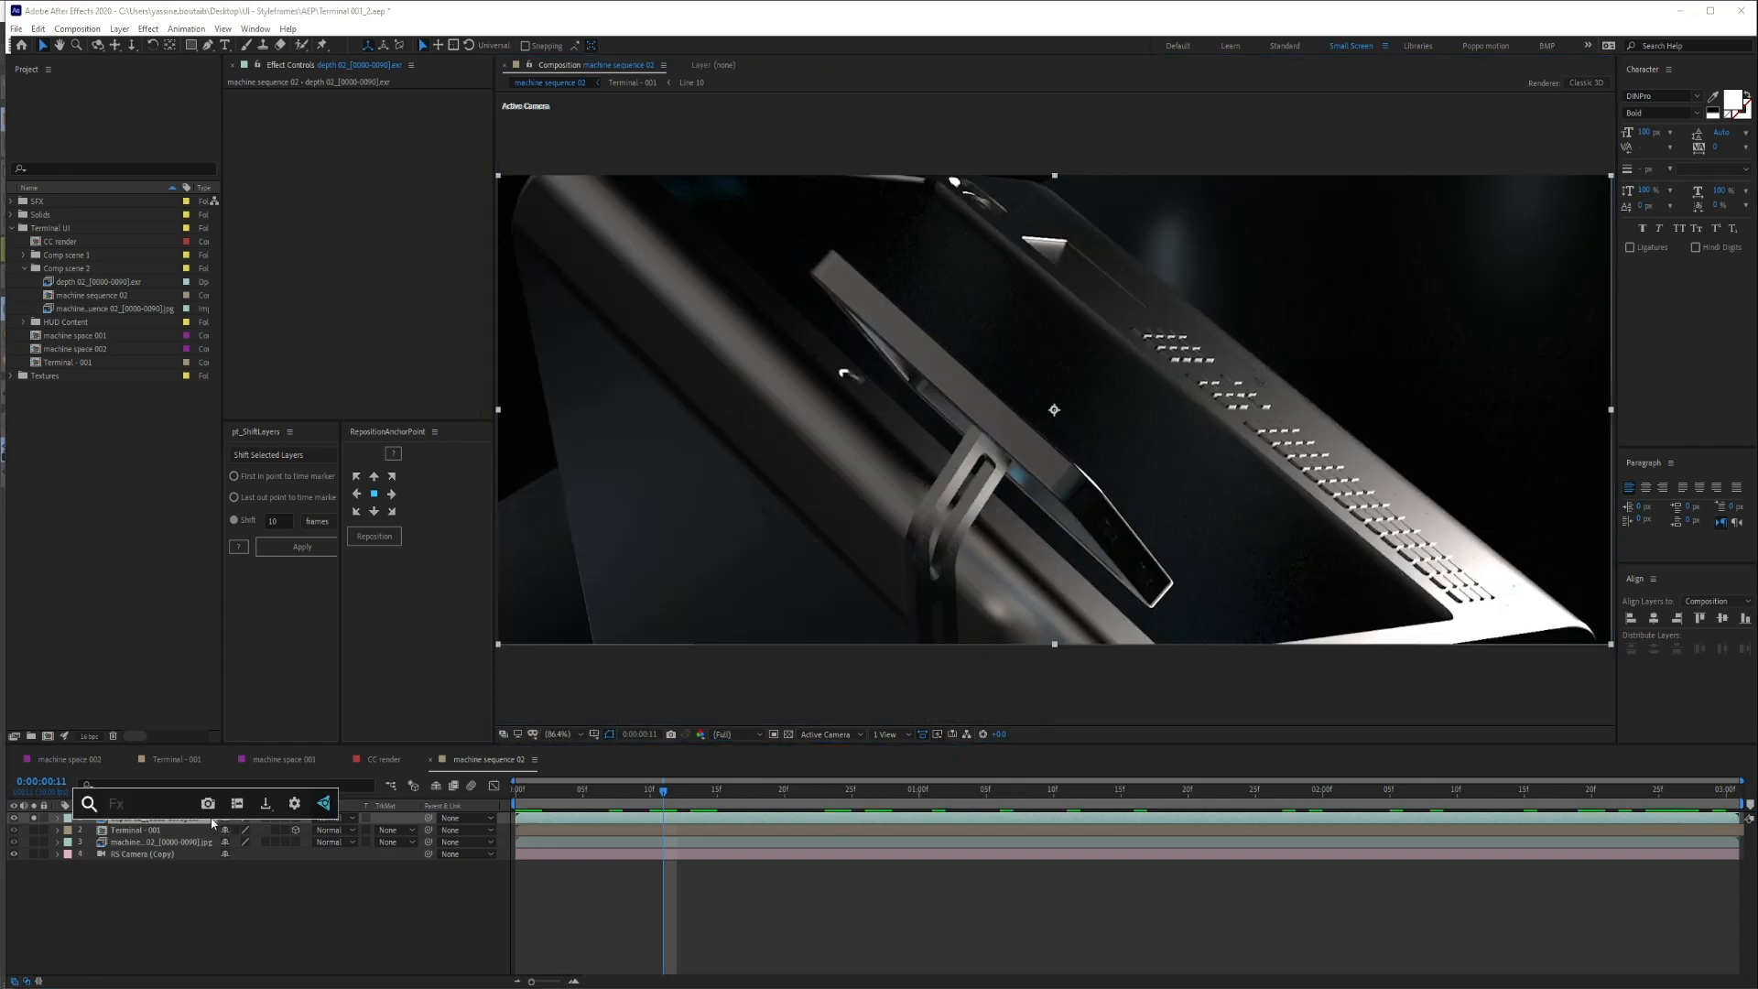
type("exyt")
key("BackSpace")
type("t")
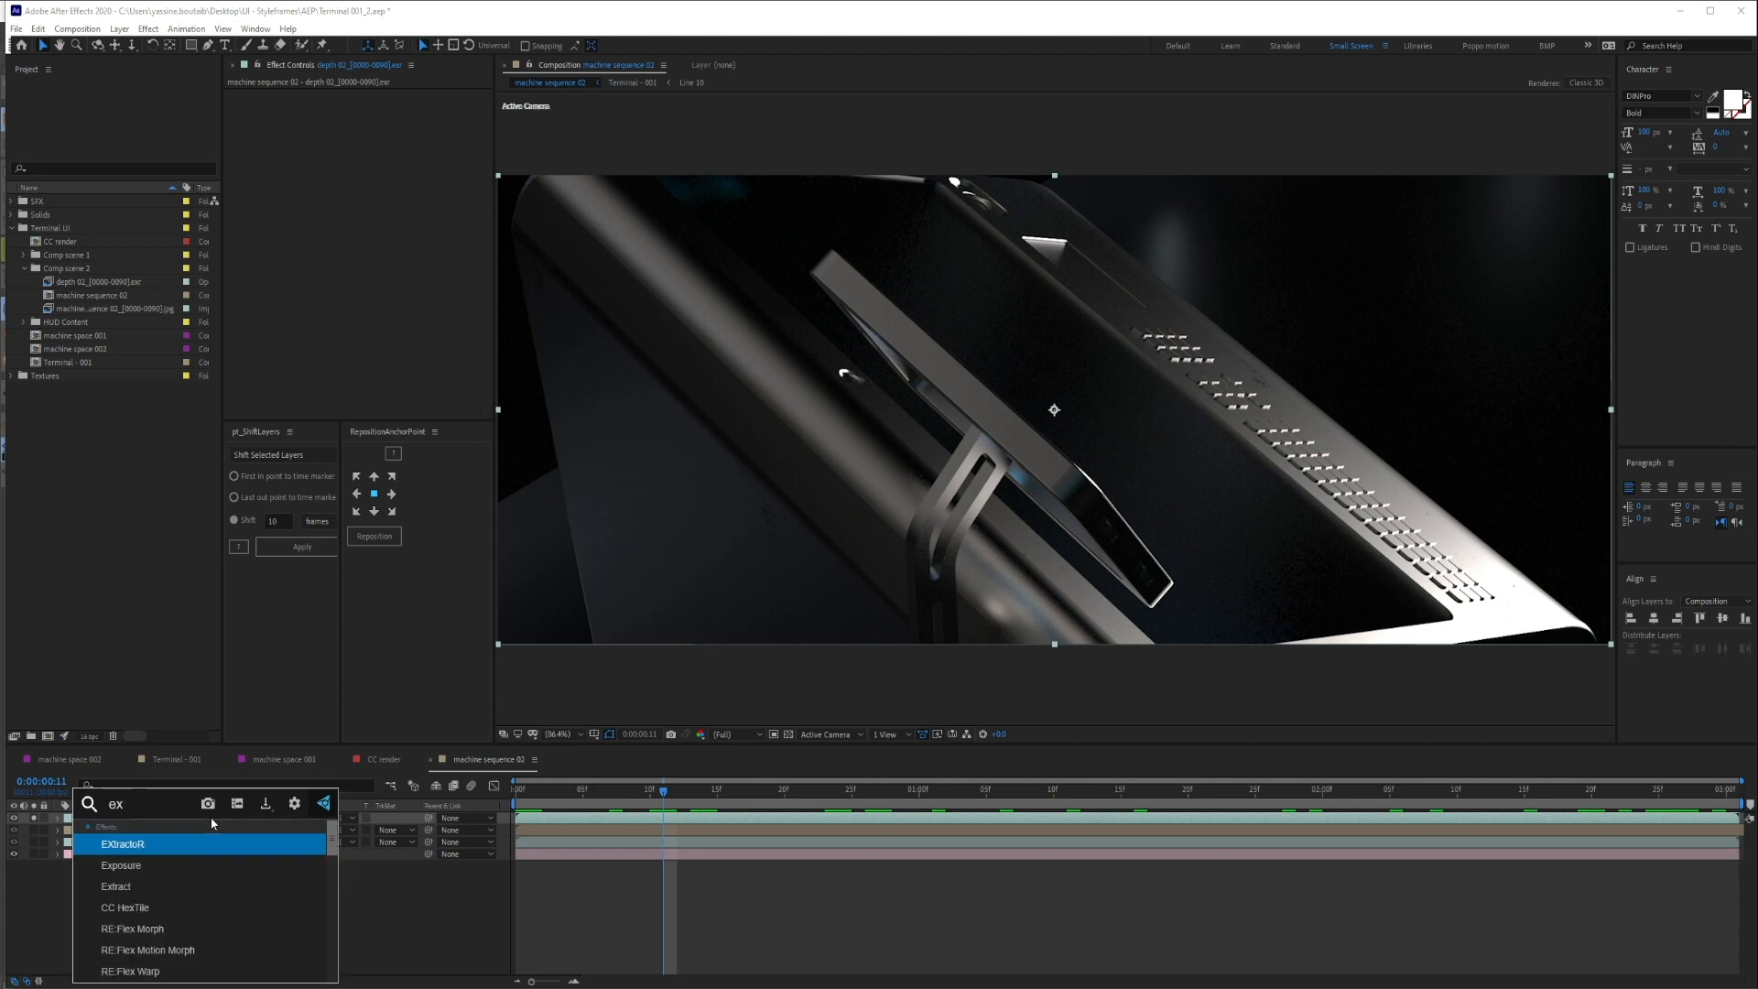
left_click(240, 867)
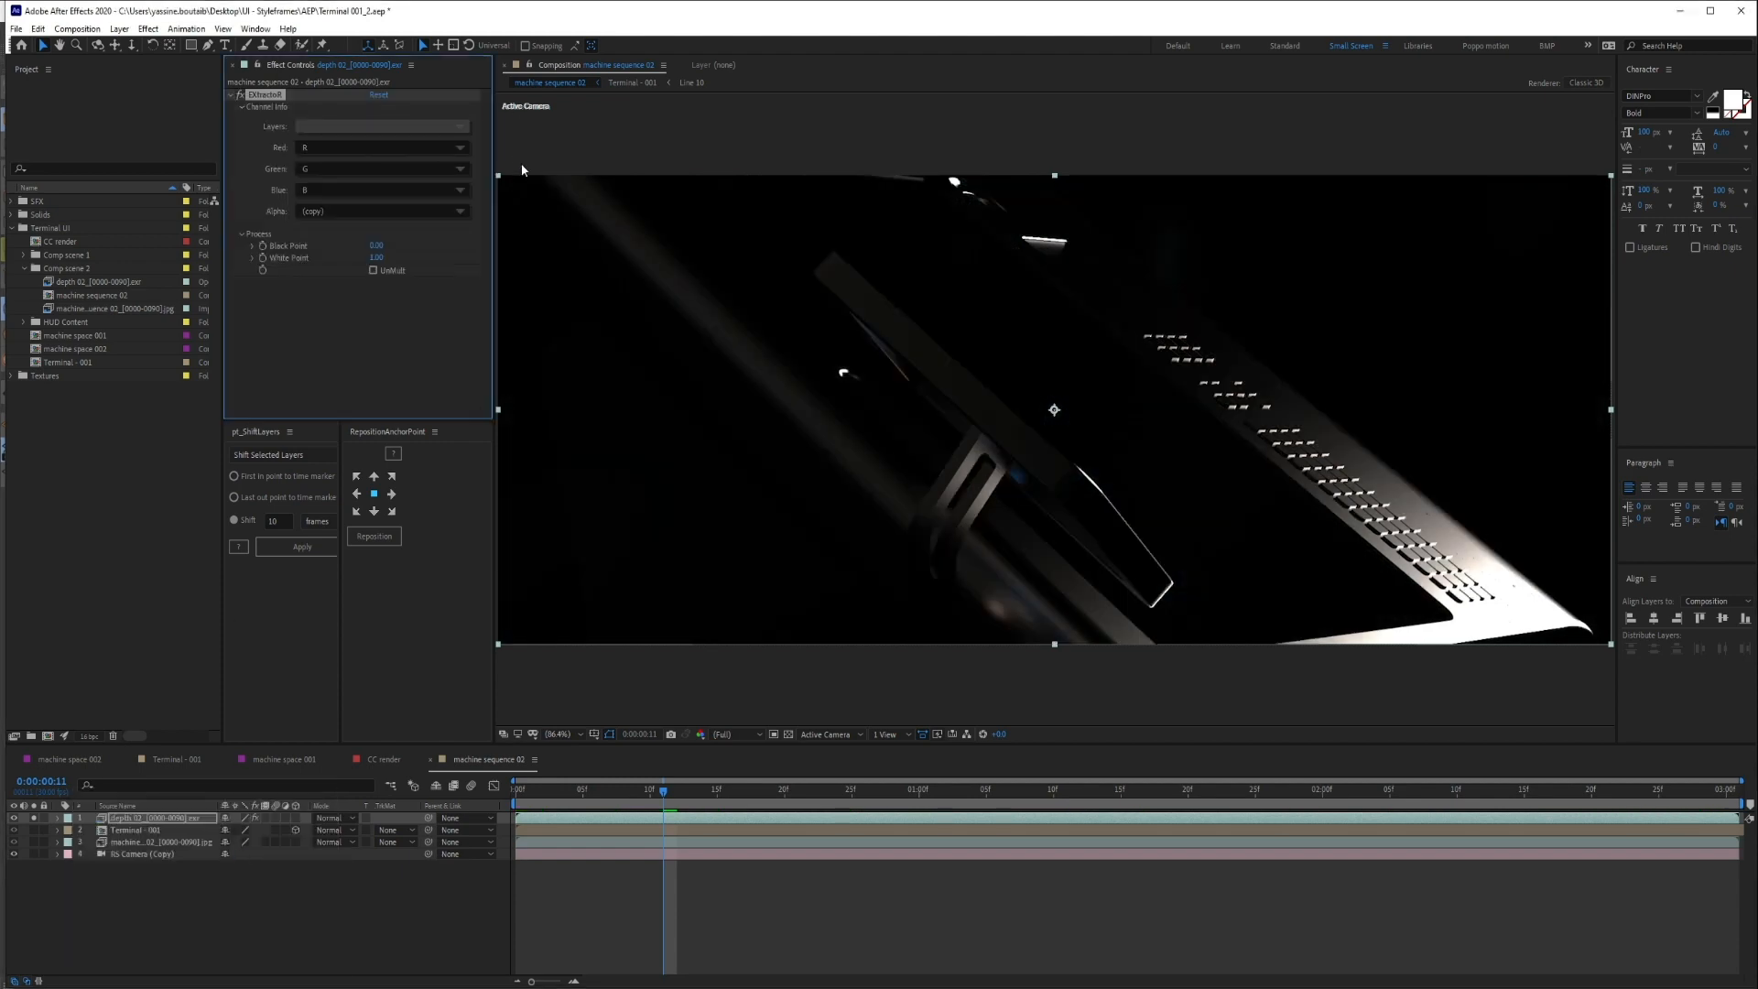
Compare the Depth and PuzzleMatte channels in EXtractoR on depth 02, leaving it set to PuzzleMatte
left_click(394, 120)
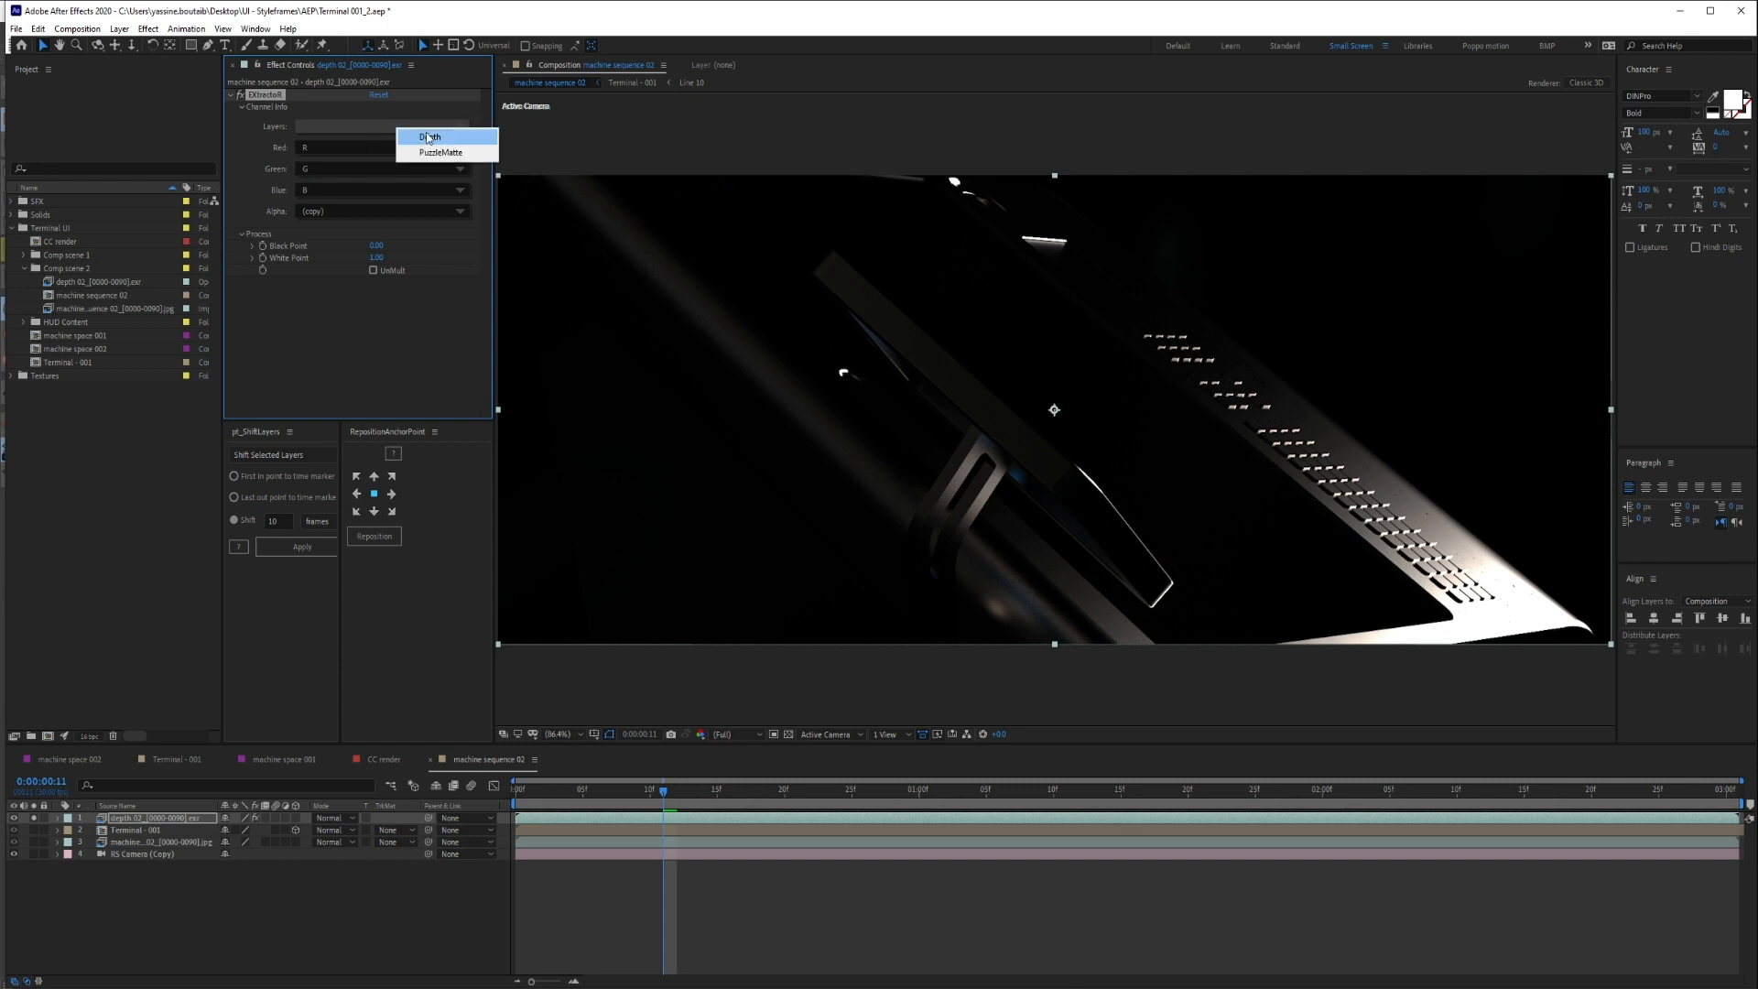
left_click(427, 154)
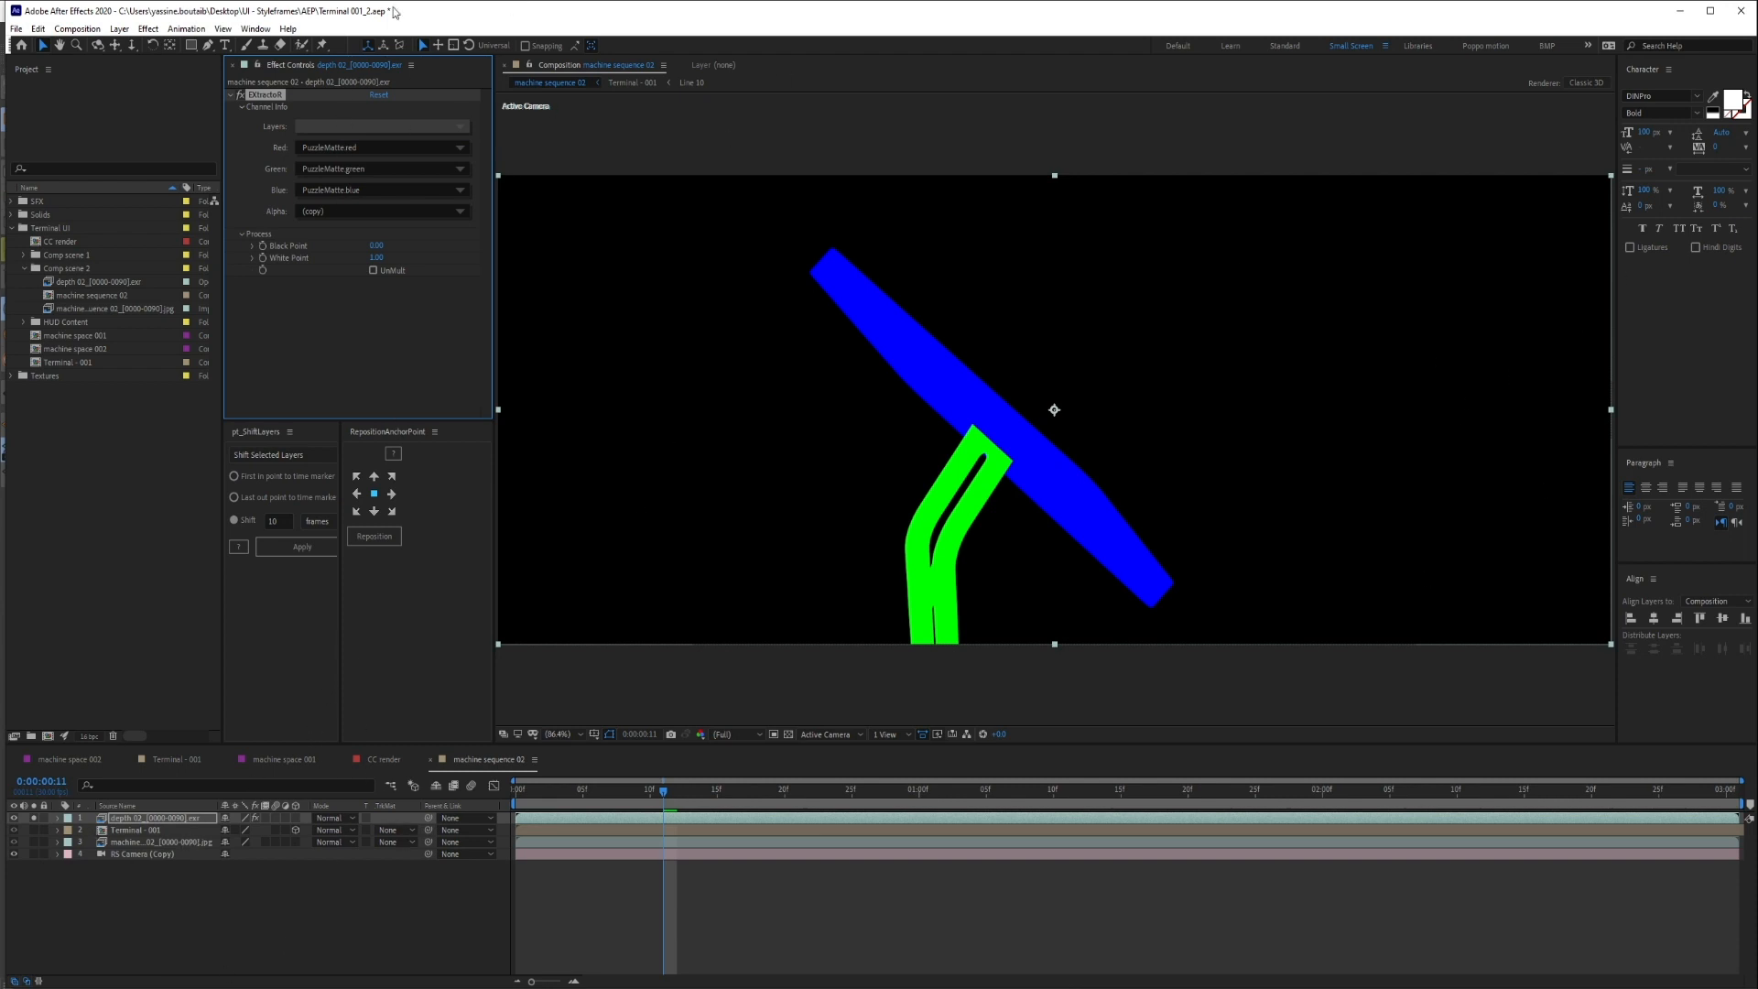
left_click(360, 132)
left_click(418, 154)
left_click(397, 130)
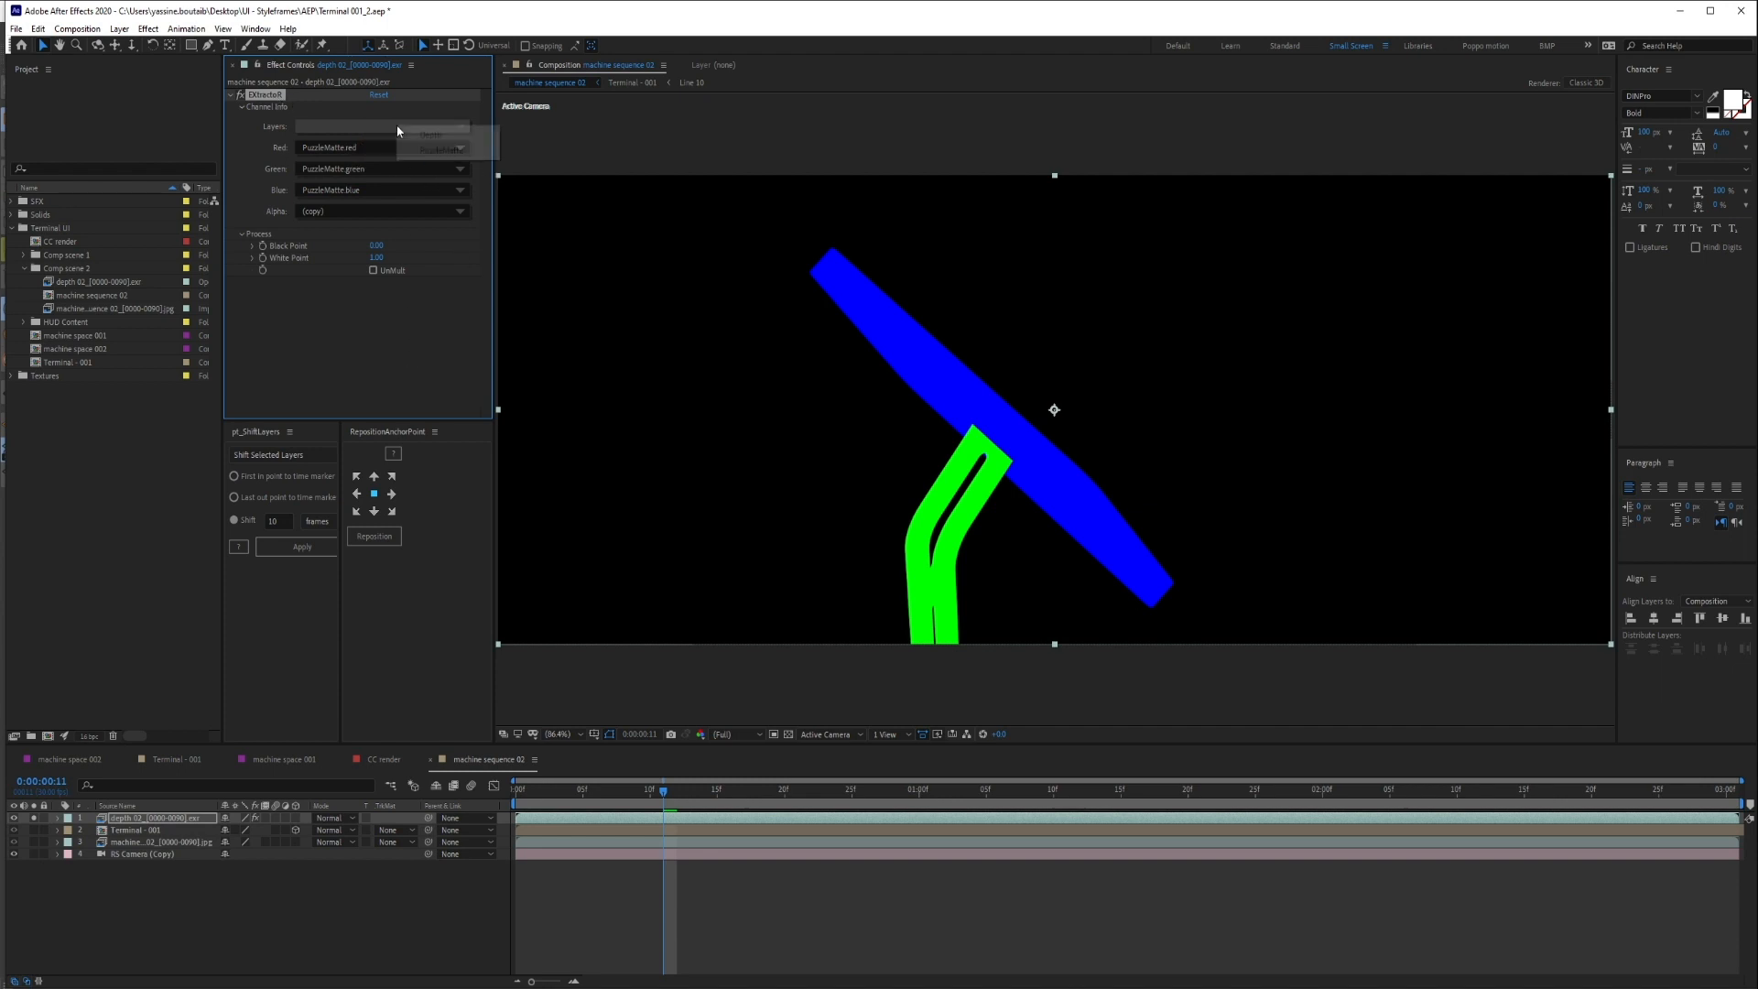
left_click(399, 134)
left_click(399, 129)
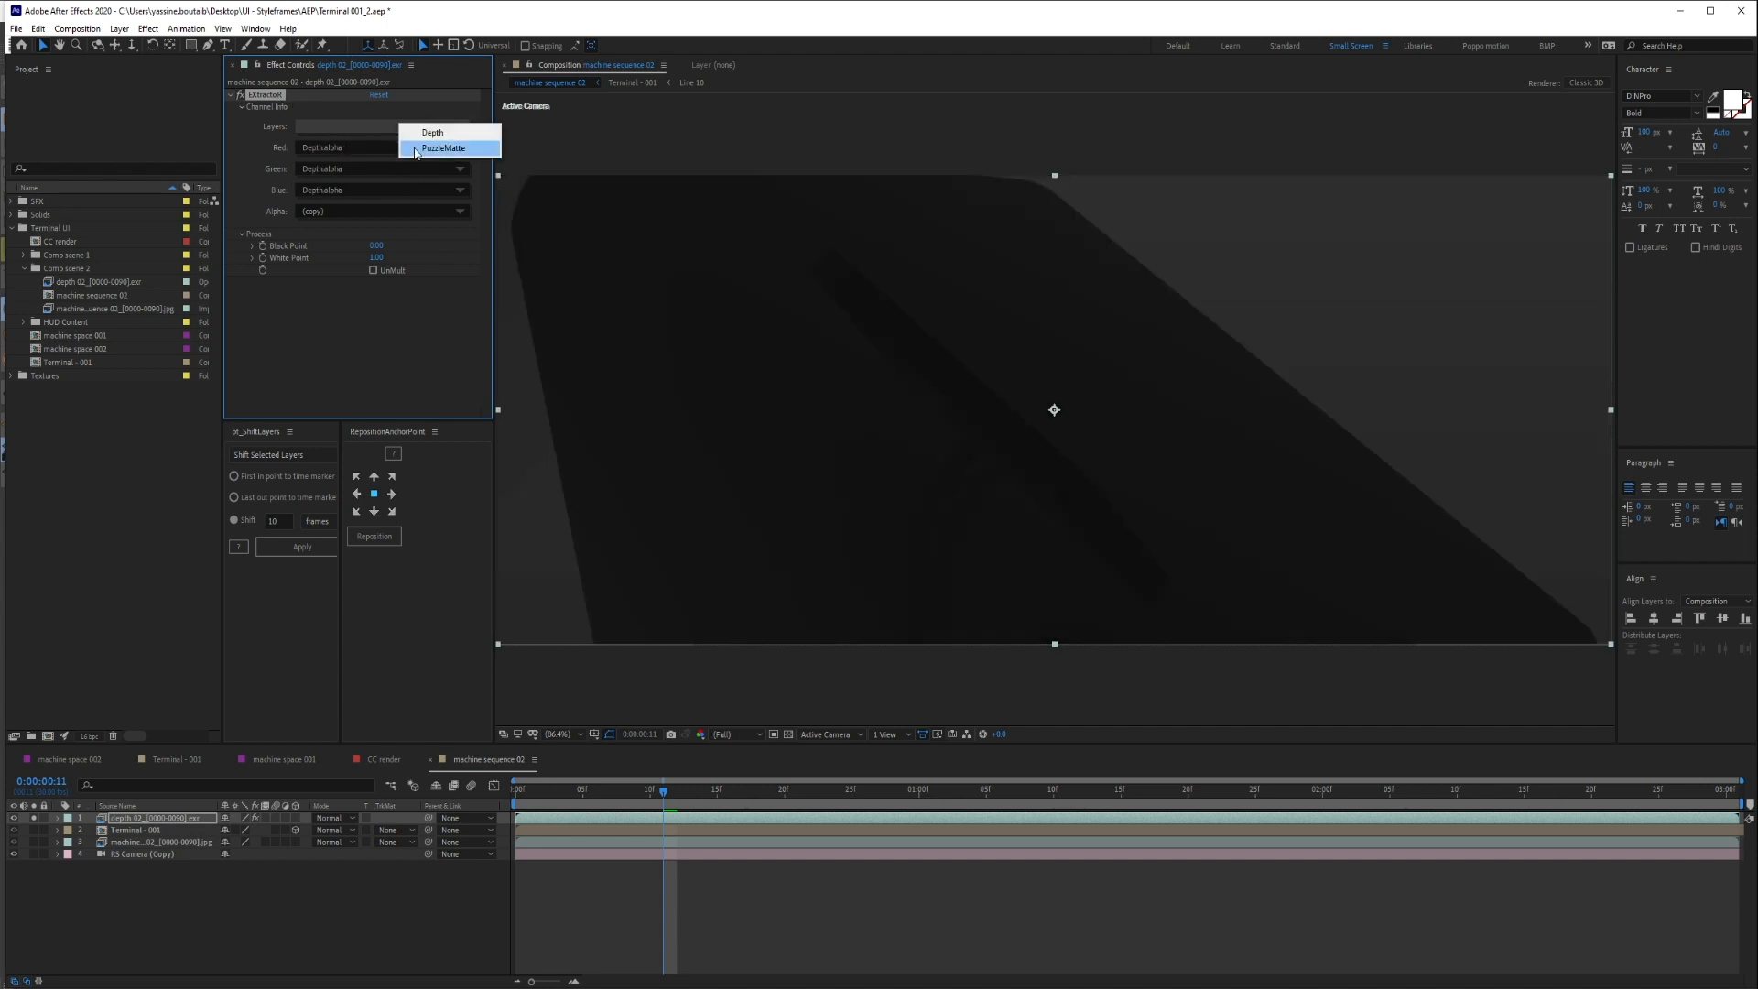
left_click(420, 152)
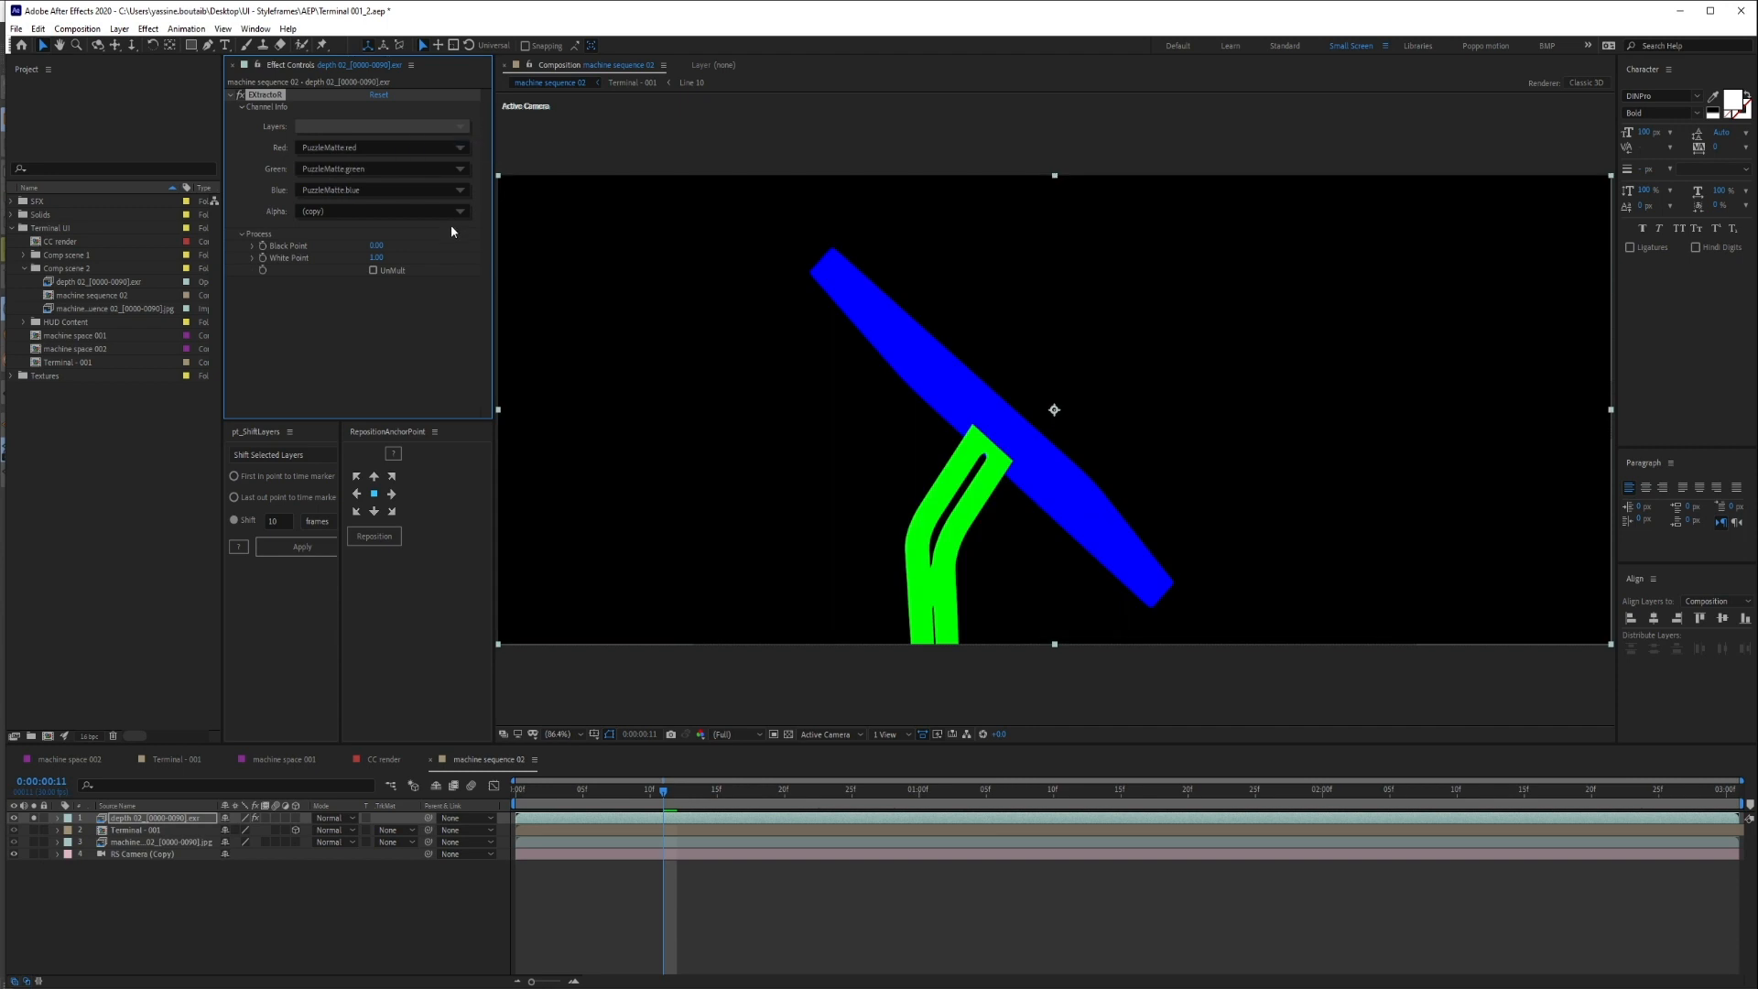
left_click(425, 335)
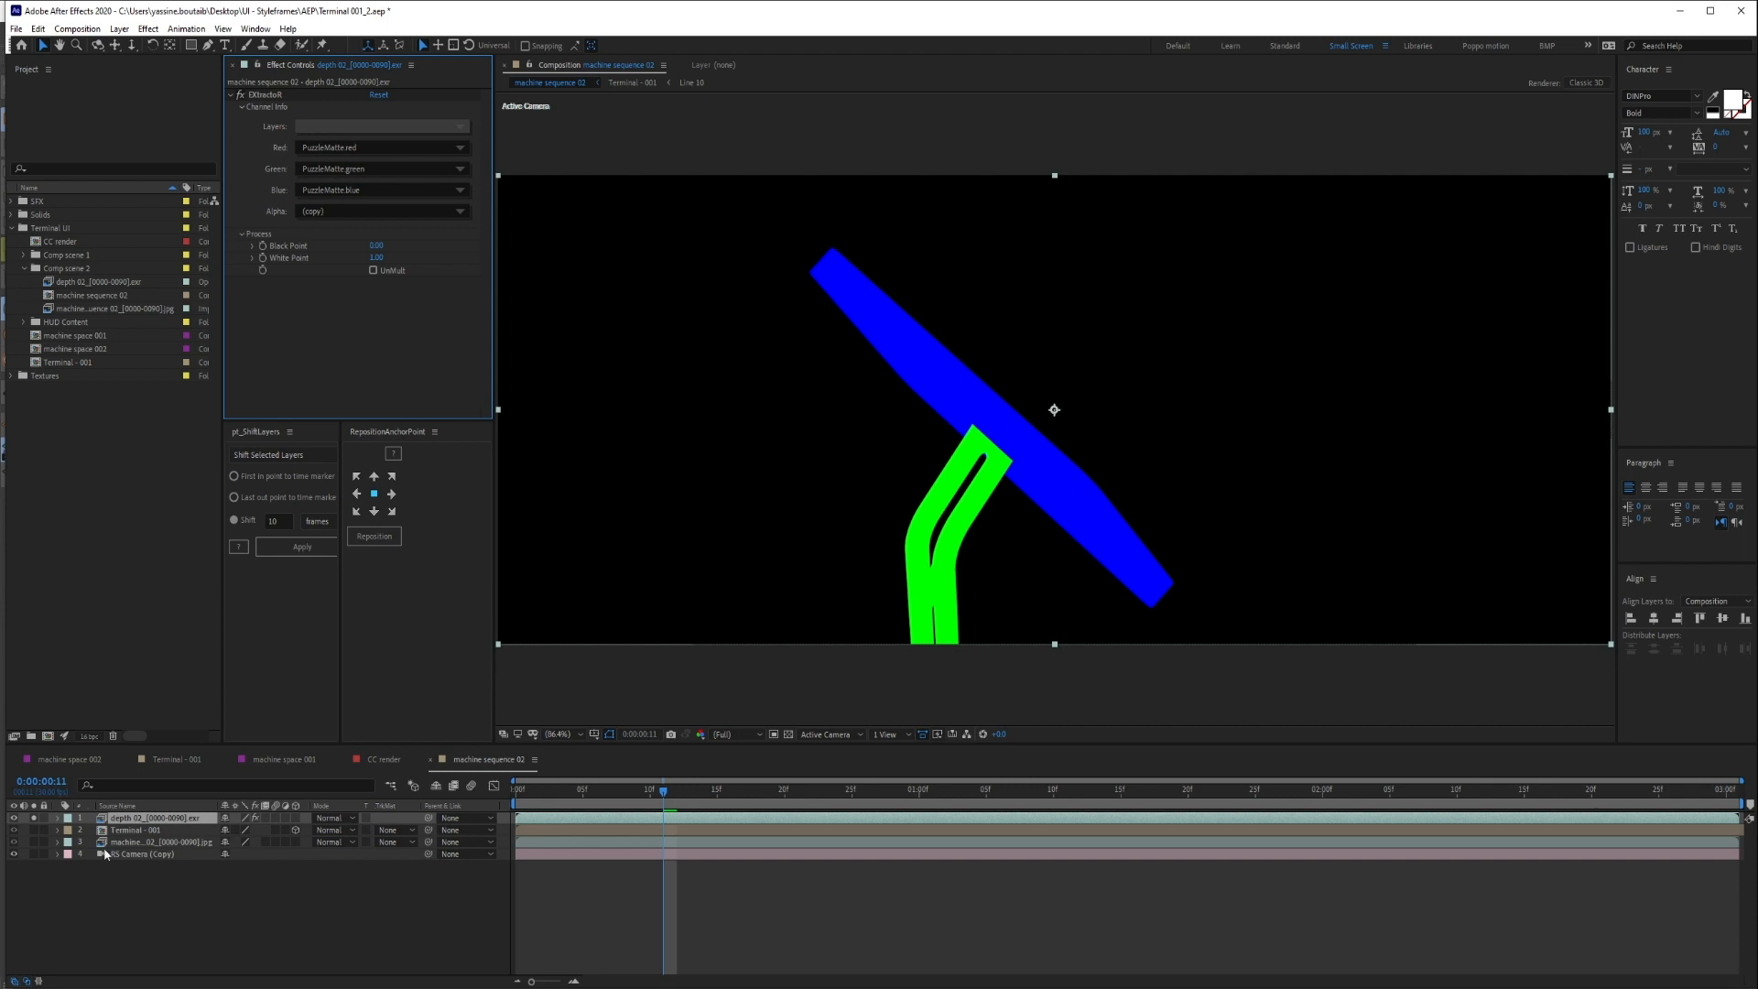
left_click(384, 271)
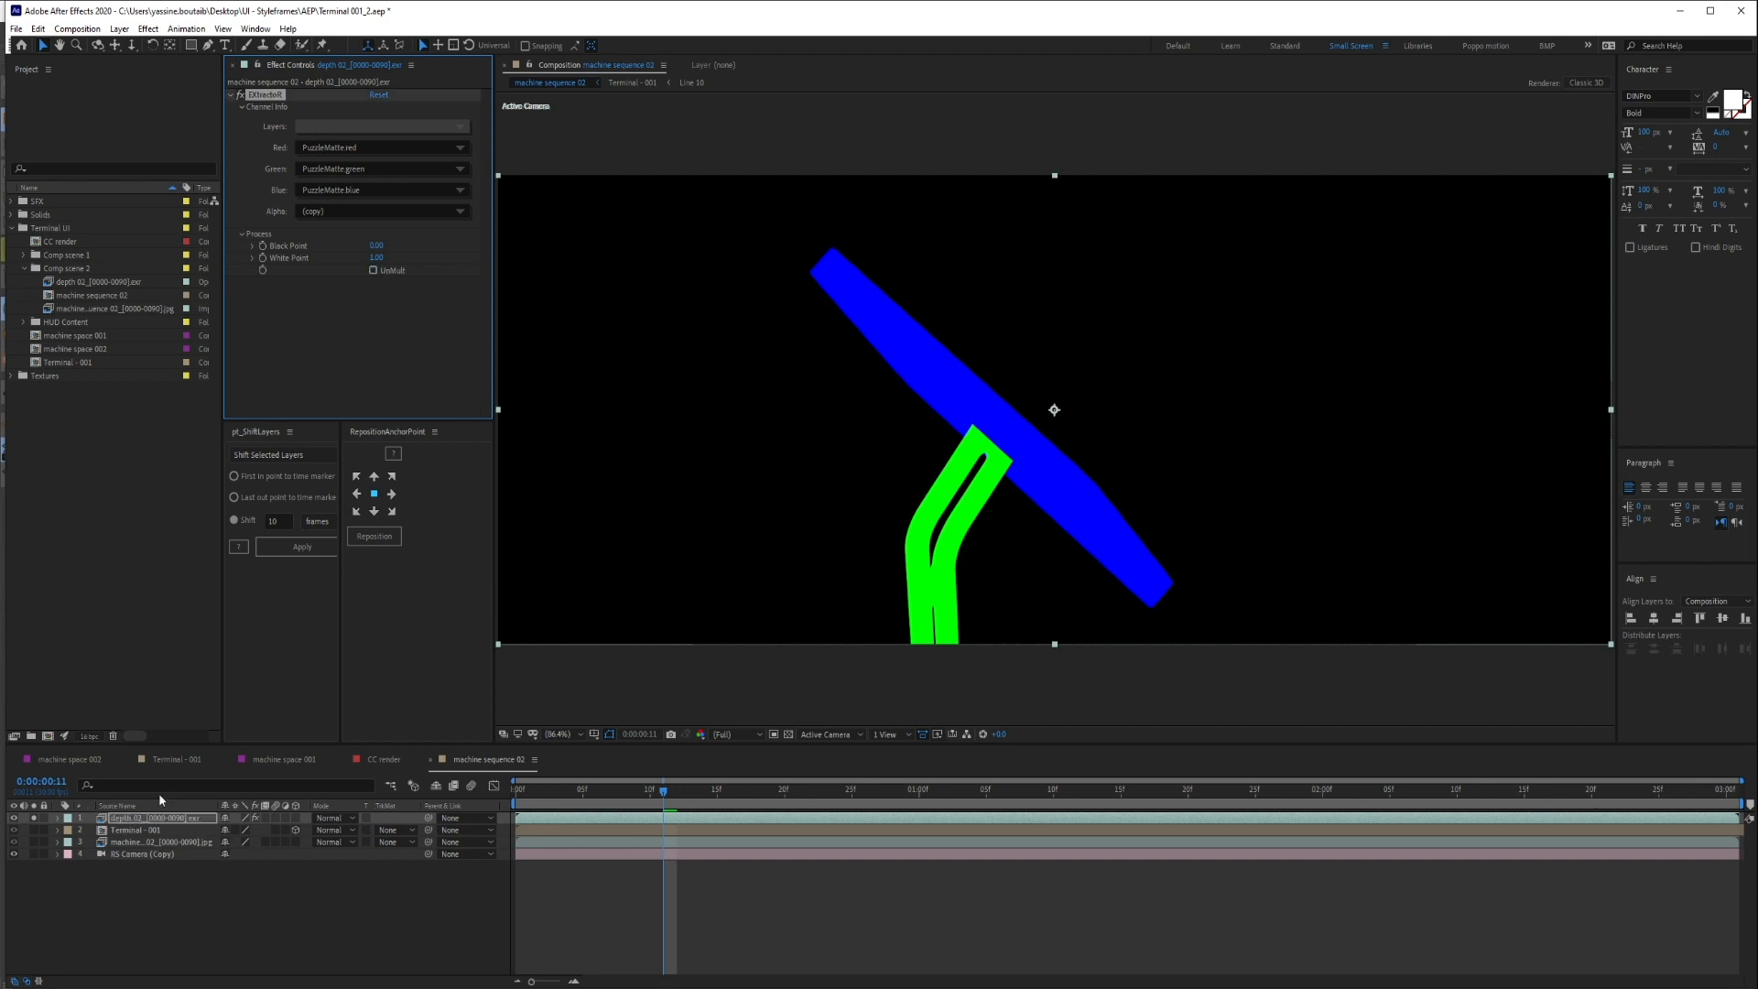
Add Linear Color Key to depth 02, key out the matte's black background, and show the transparency grid
left_click(128, 806)
left_click(124, 818)
key("ctrl+space")
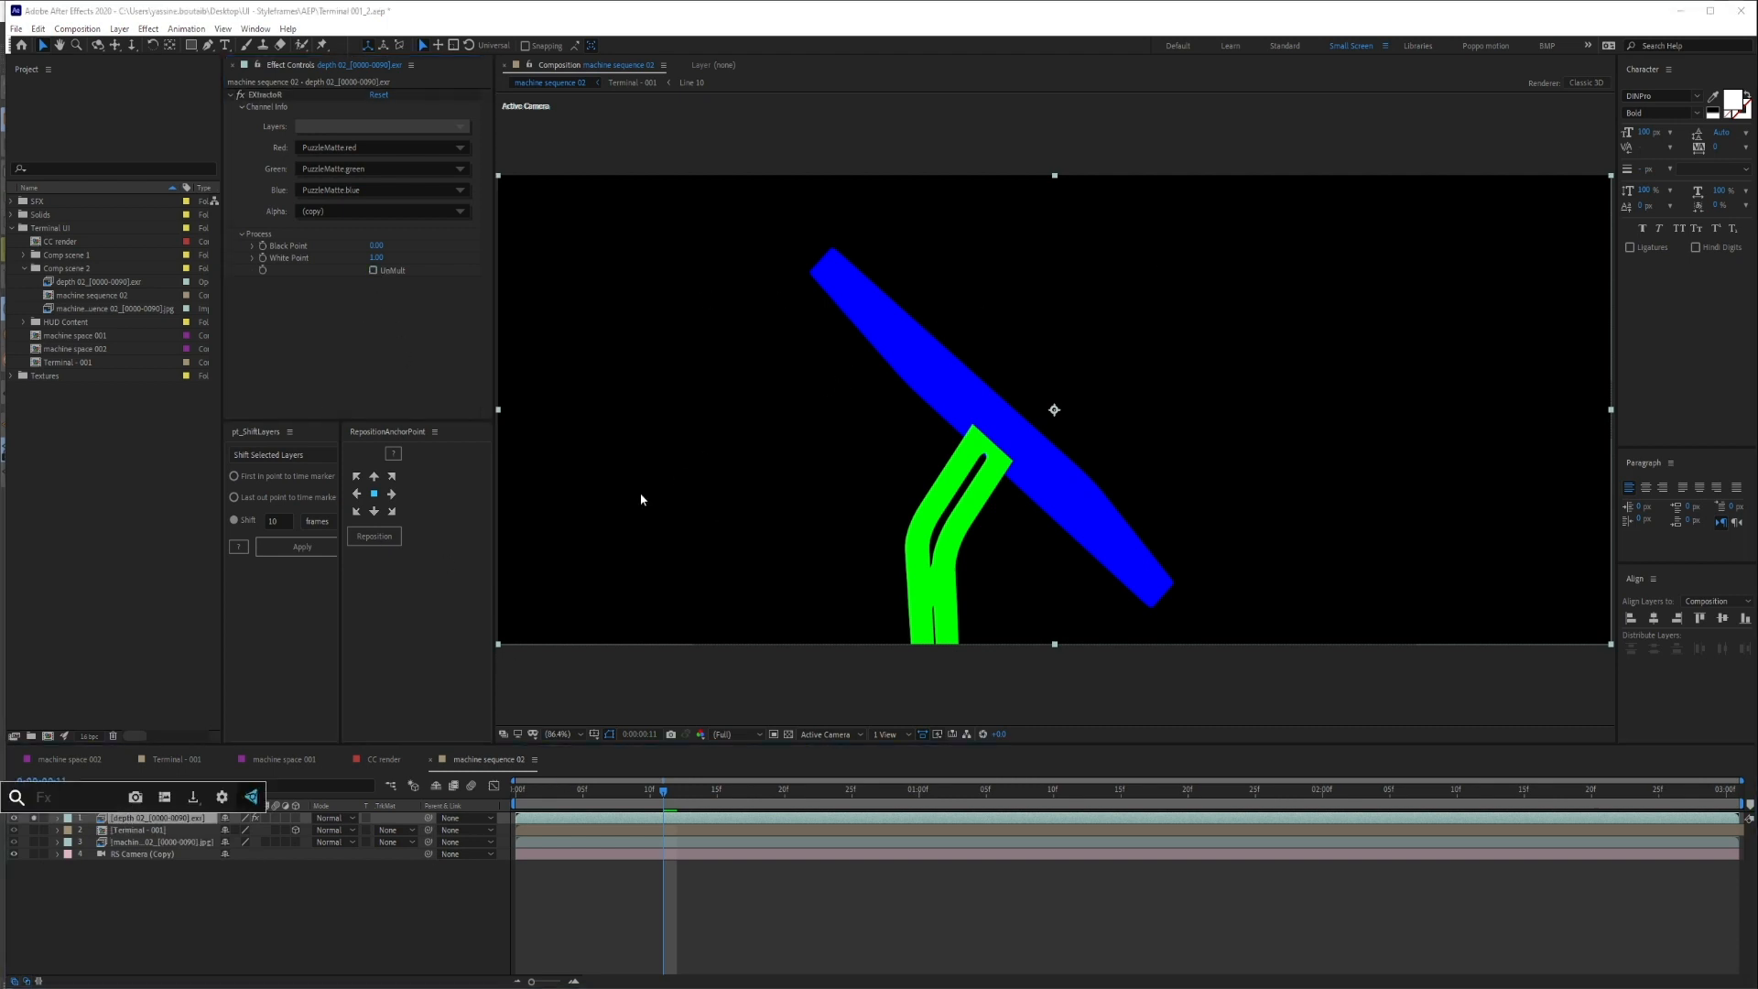
type("linea")
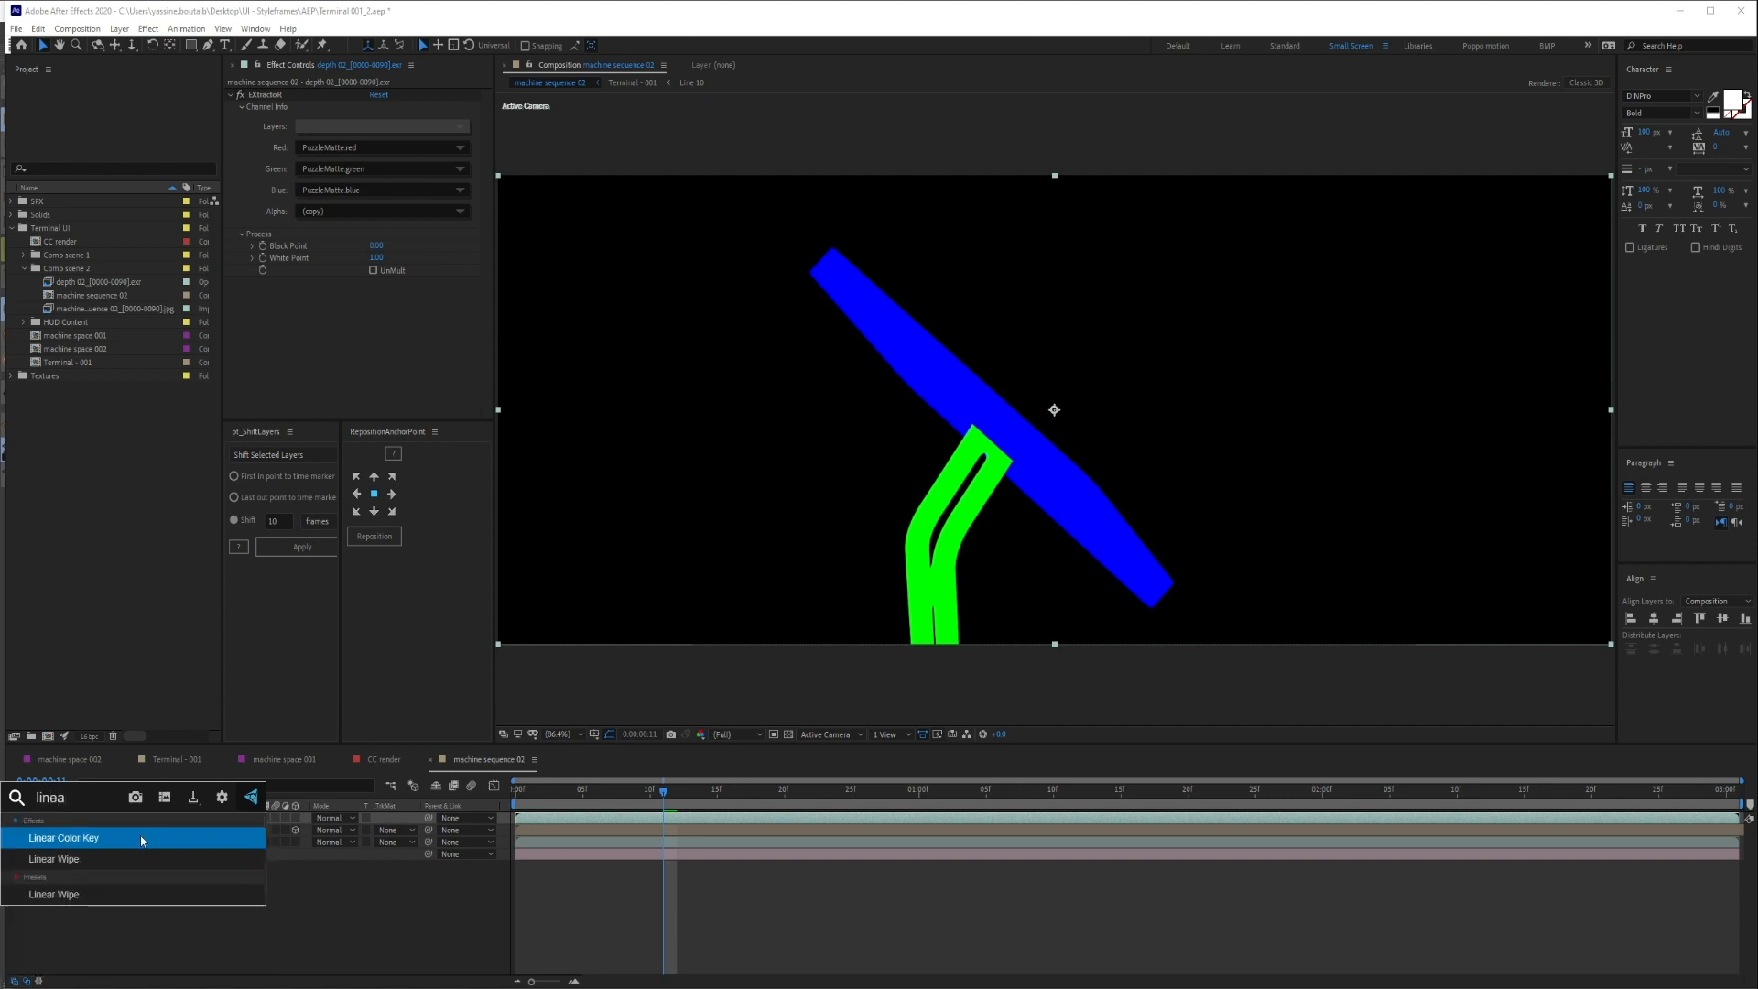
left_click(140, 837)
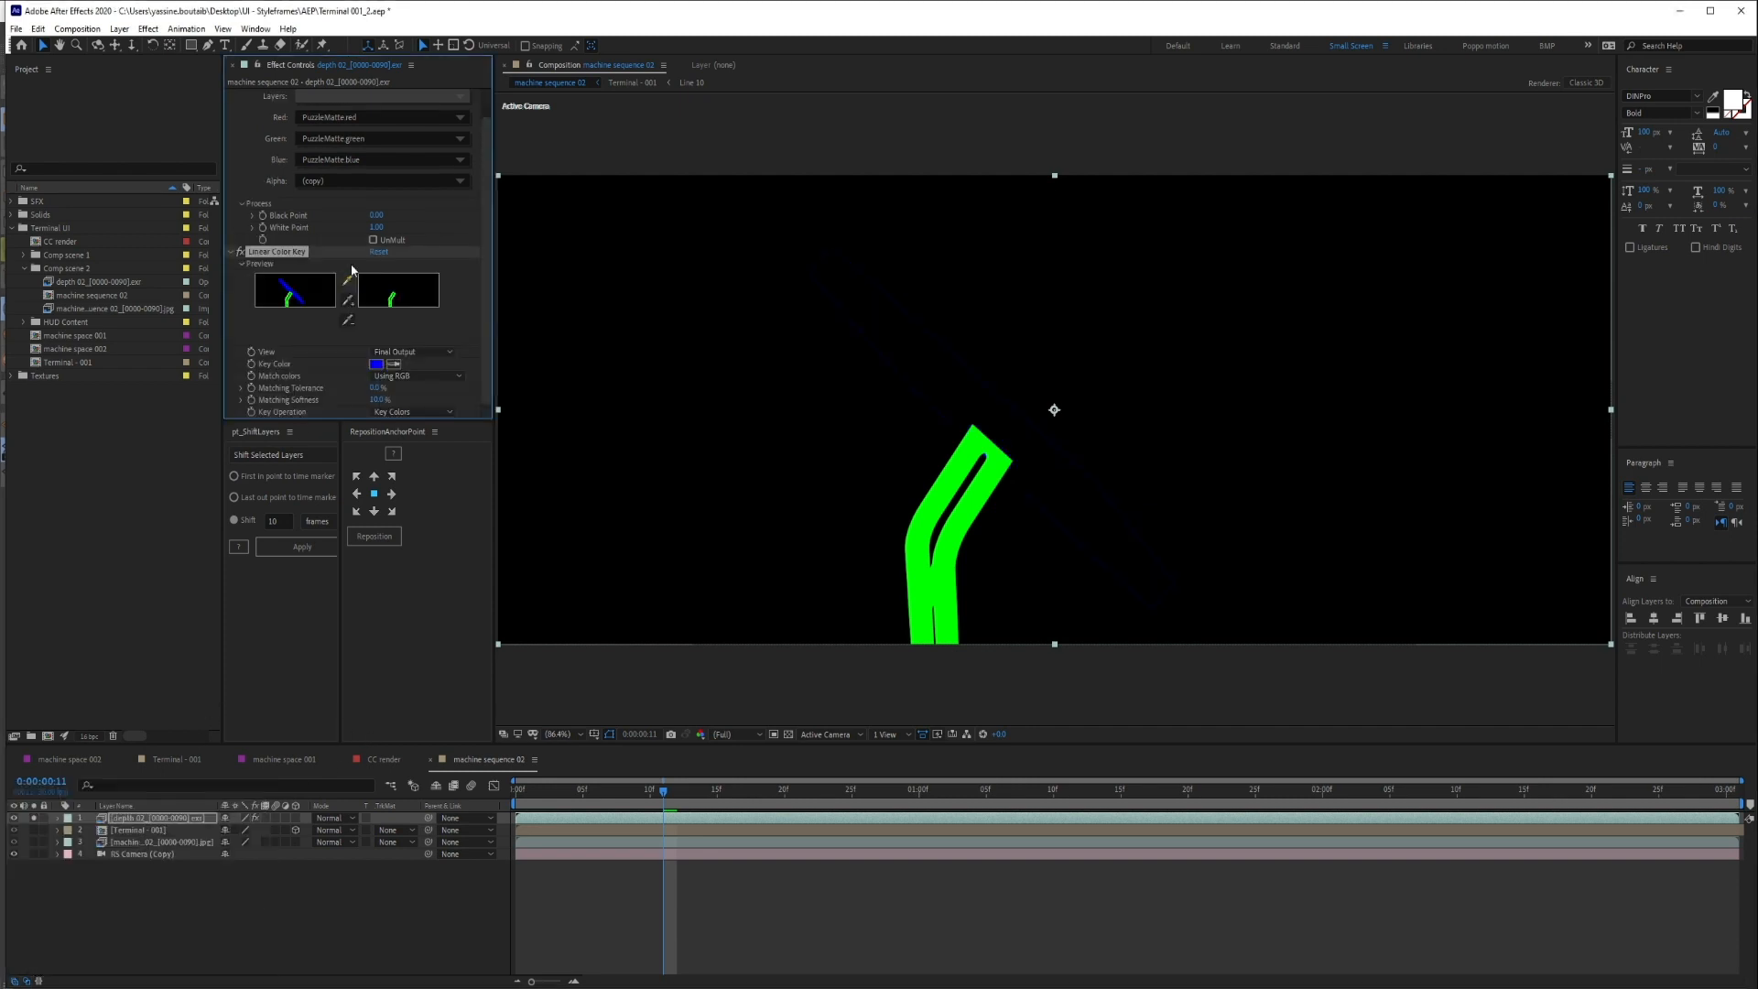
left_click(393, 363)
left_click(746, 369)
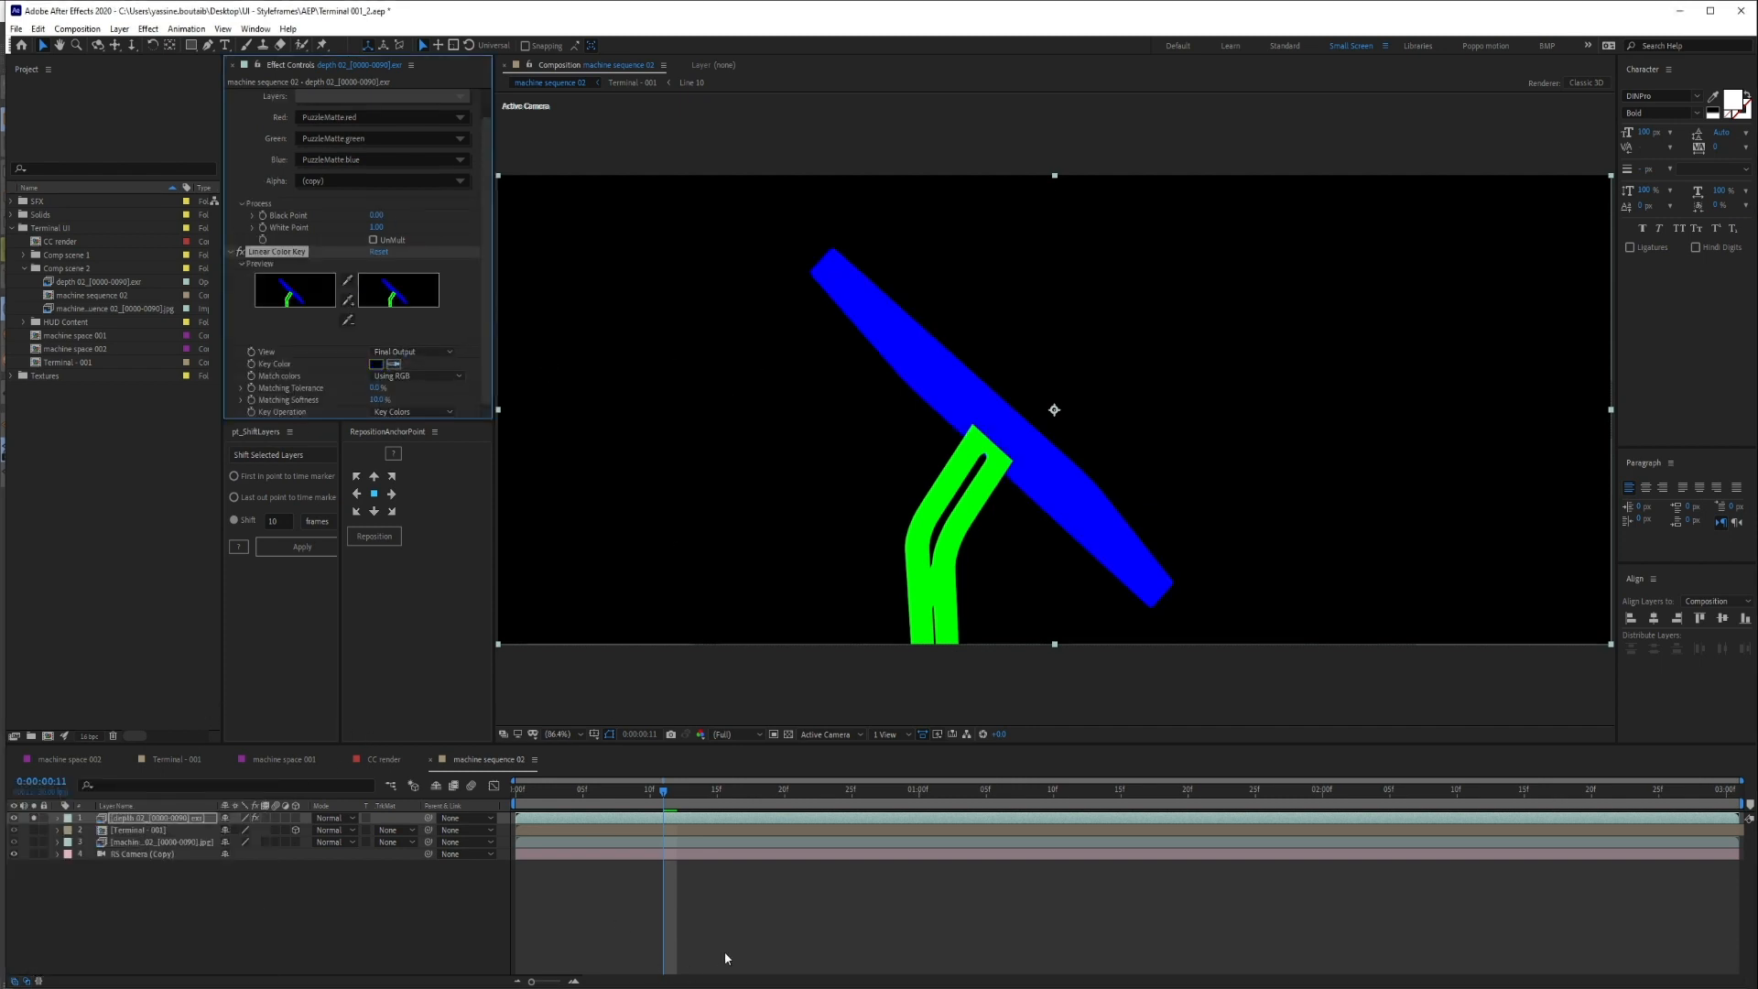
left_click(788, 734)
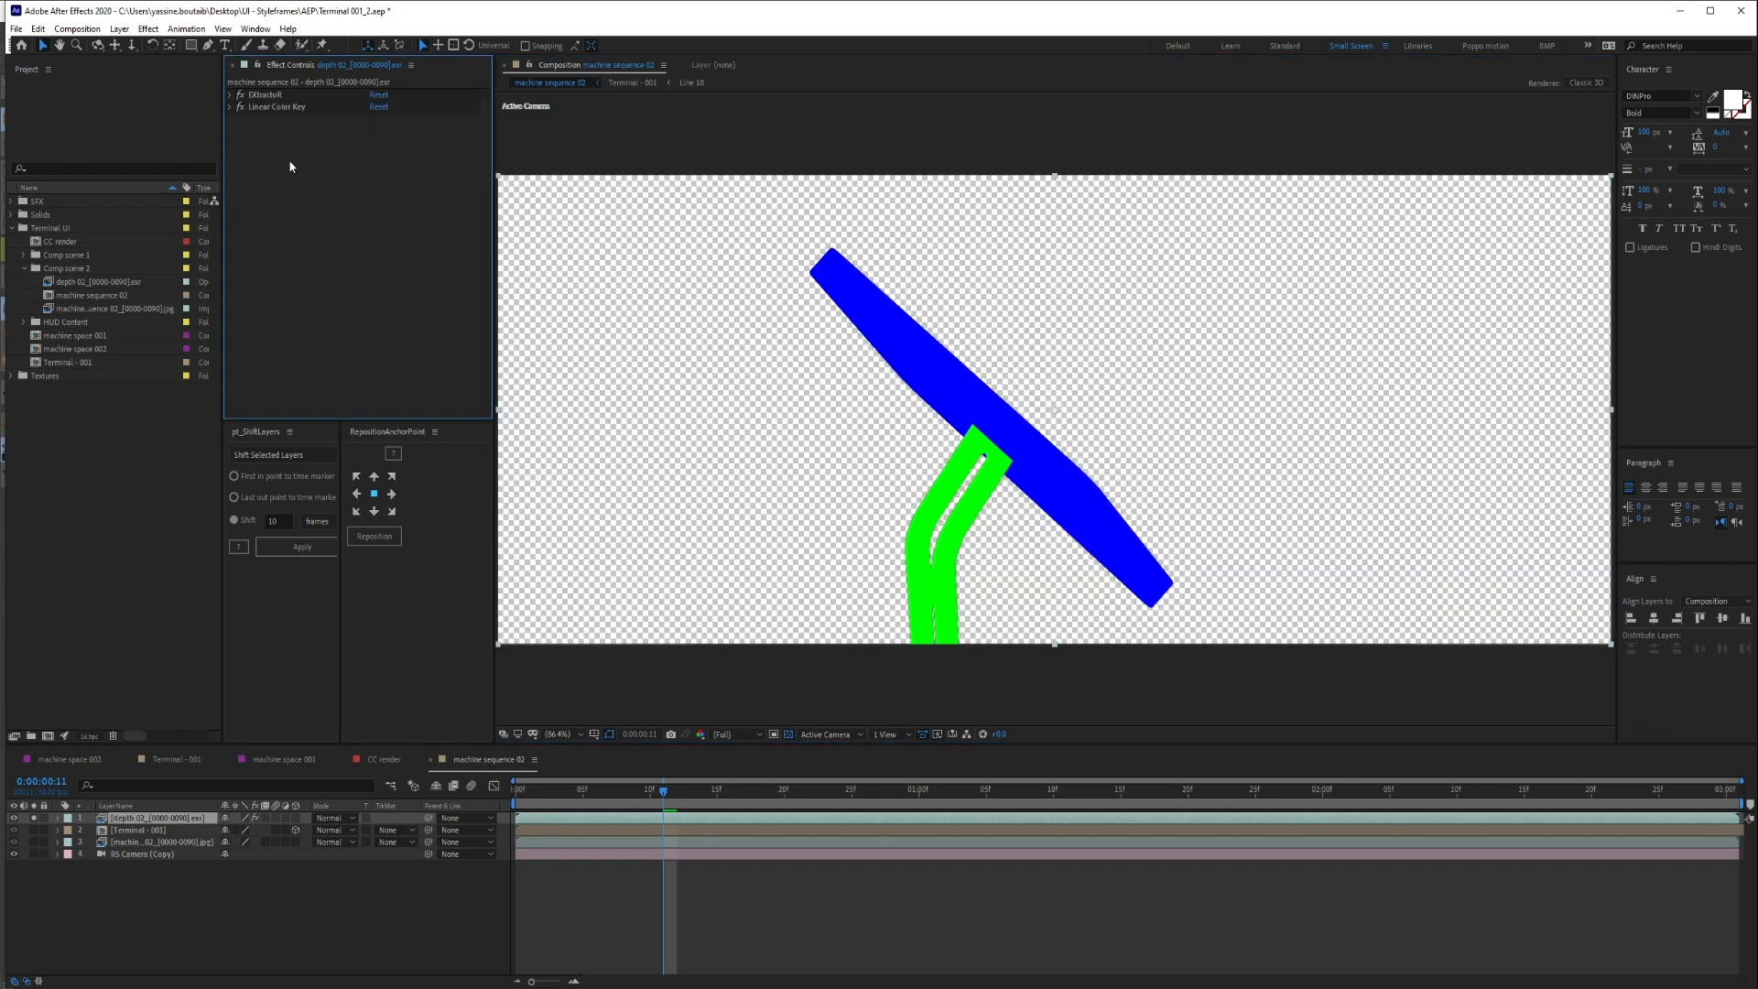
Add a Fill effect to depth 02 and set its color to white
key("ctrl+space")
type("fill")
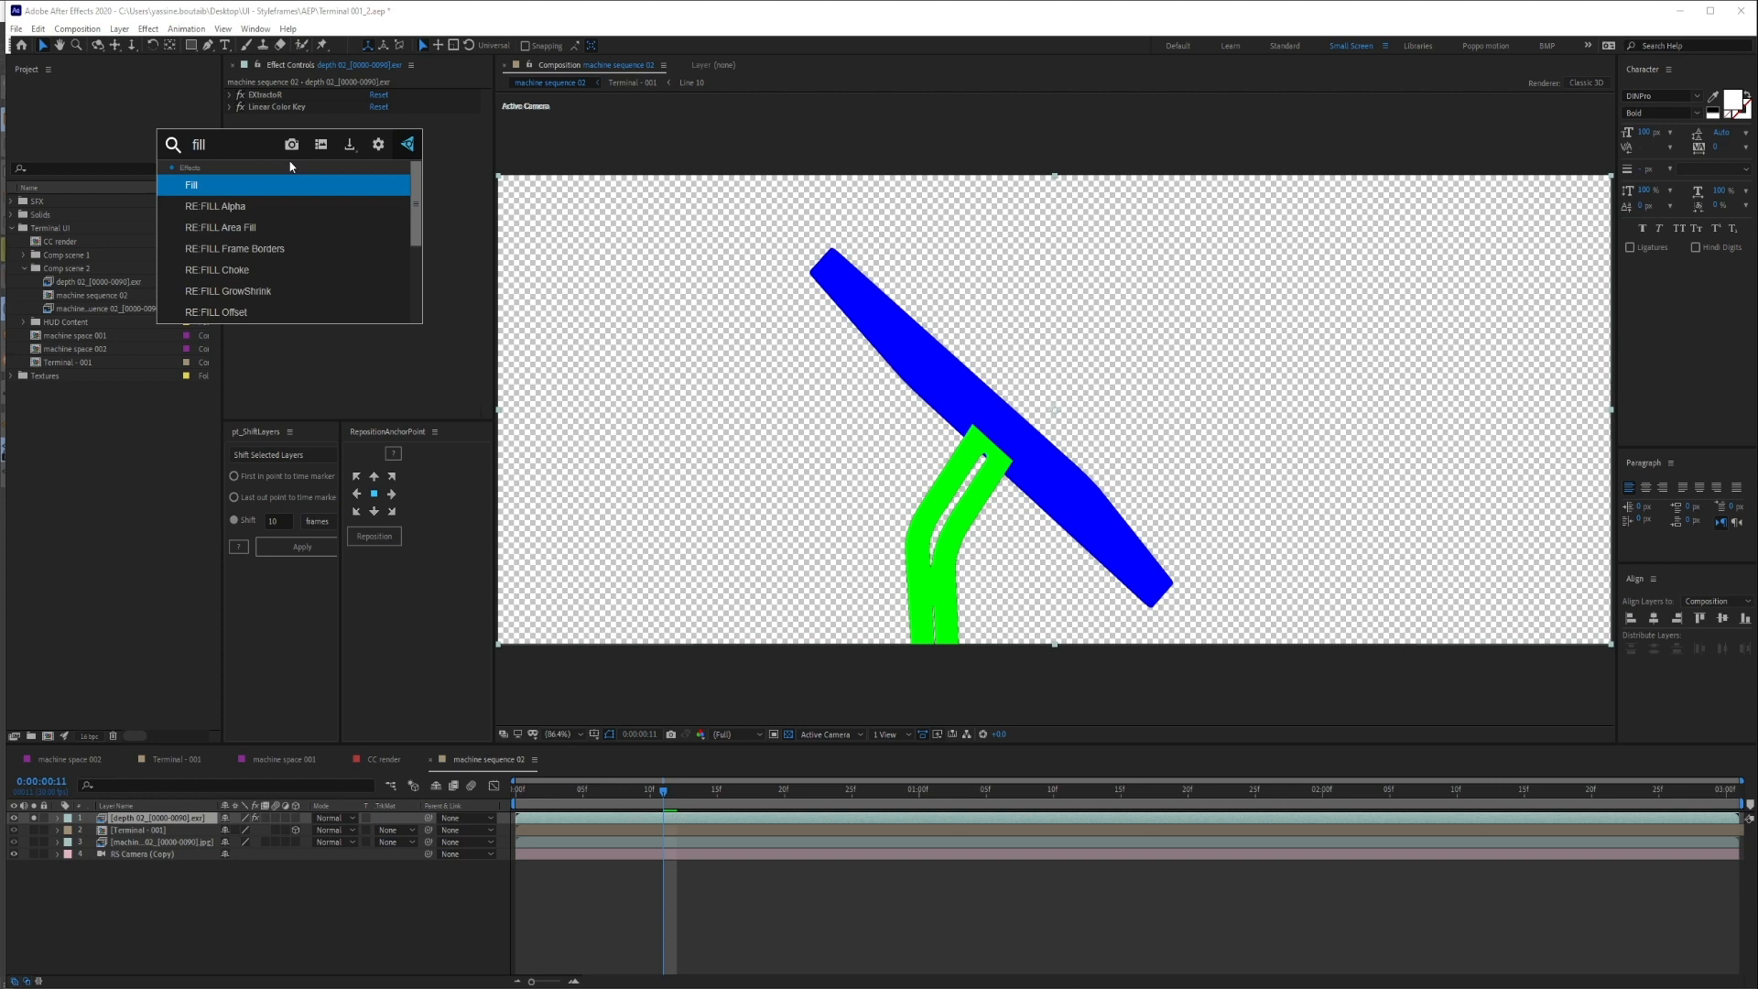
left_click(298, 186)
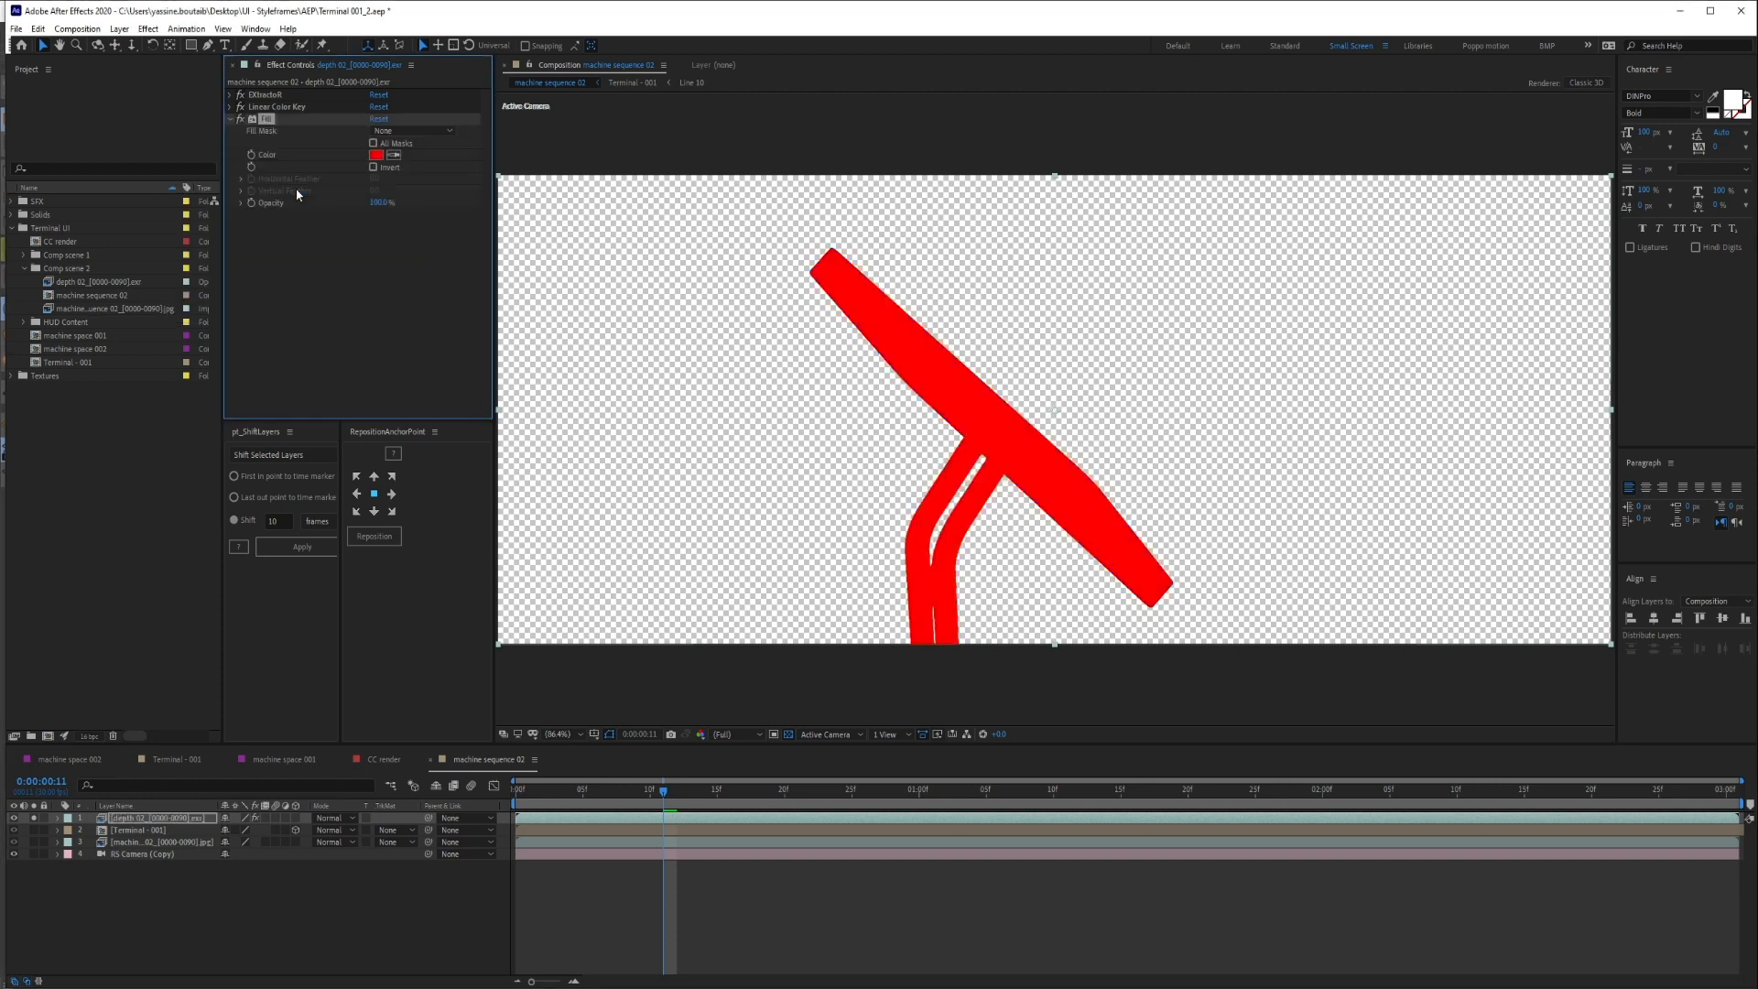
left_click(376, 156)
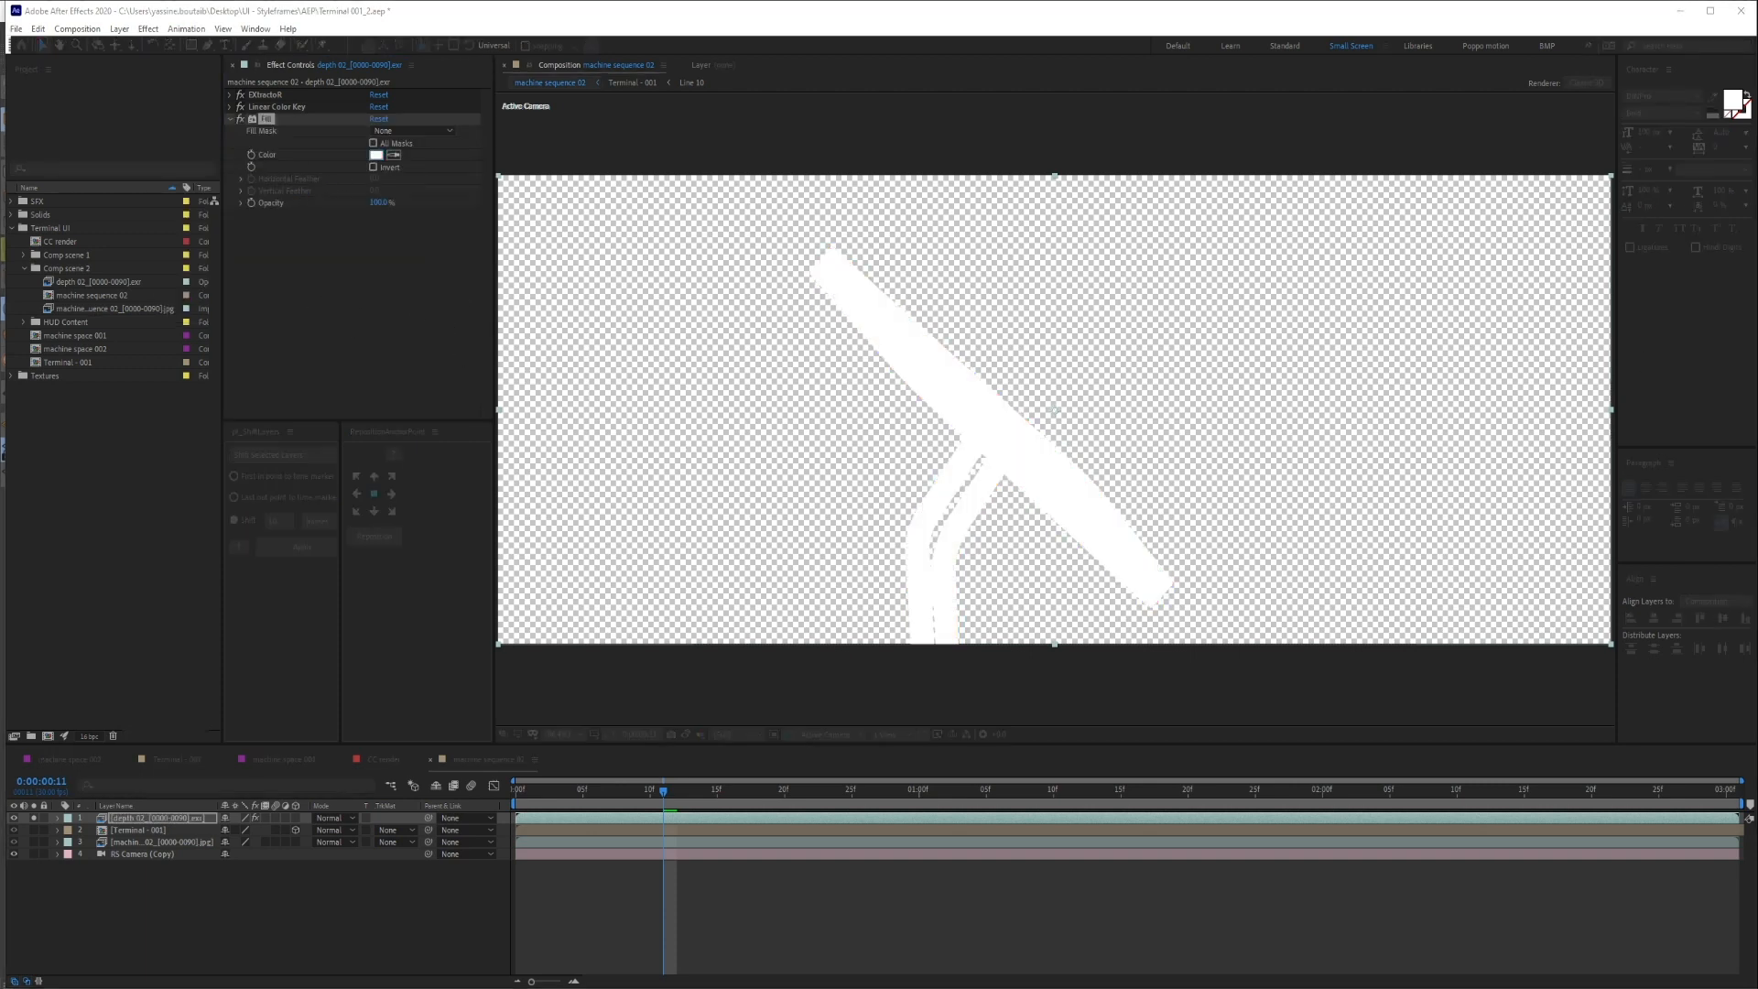
key("Return")
Solo Terminal - 001 and set its track matte to Alpha Inverted Matte from depth 02
left_click(137, 829)
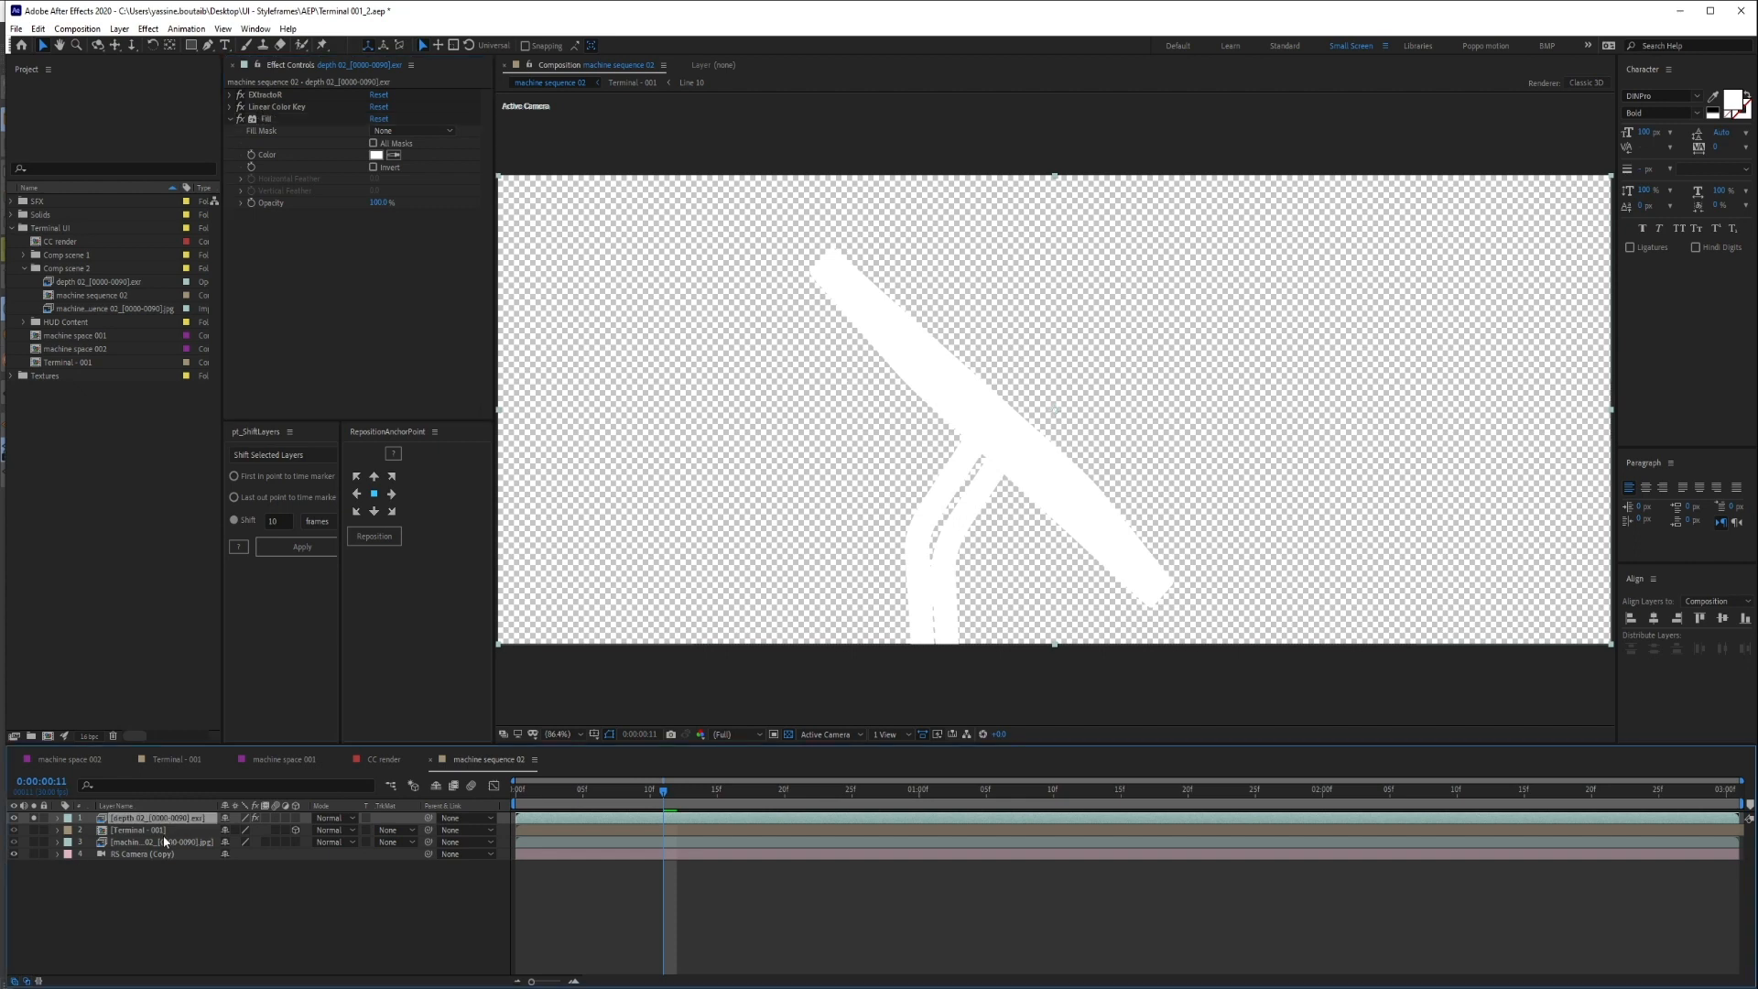
left_click(34, 829)
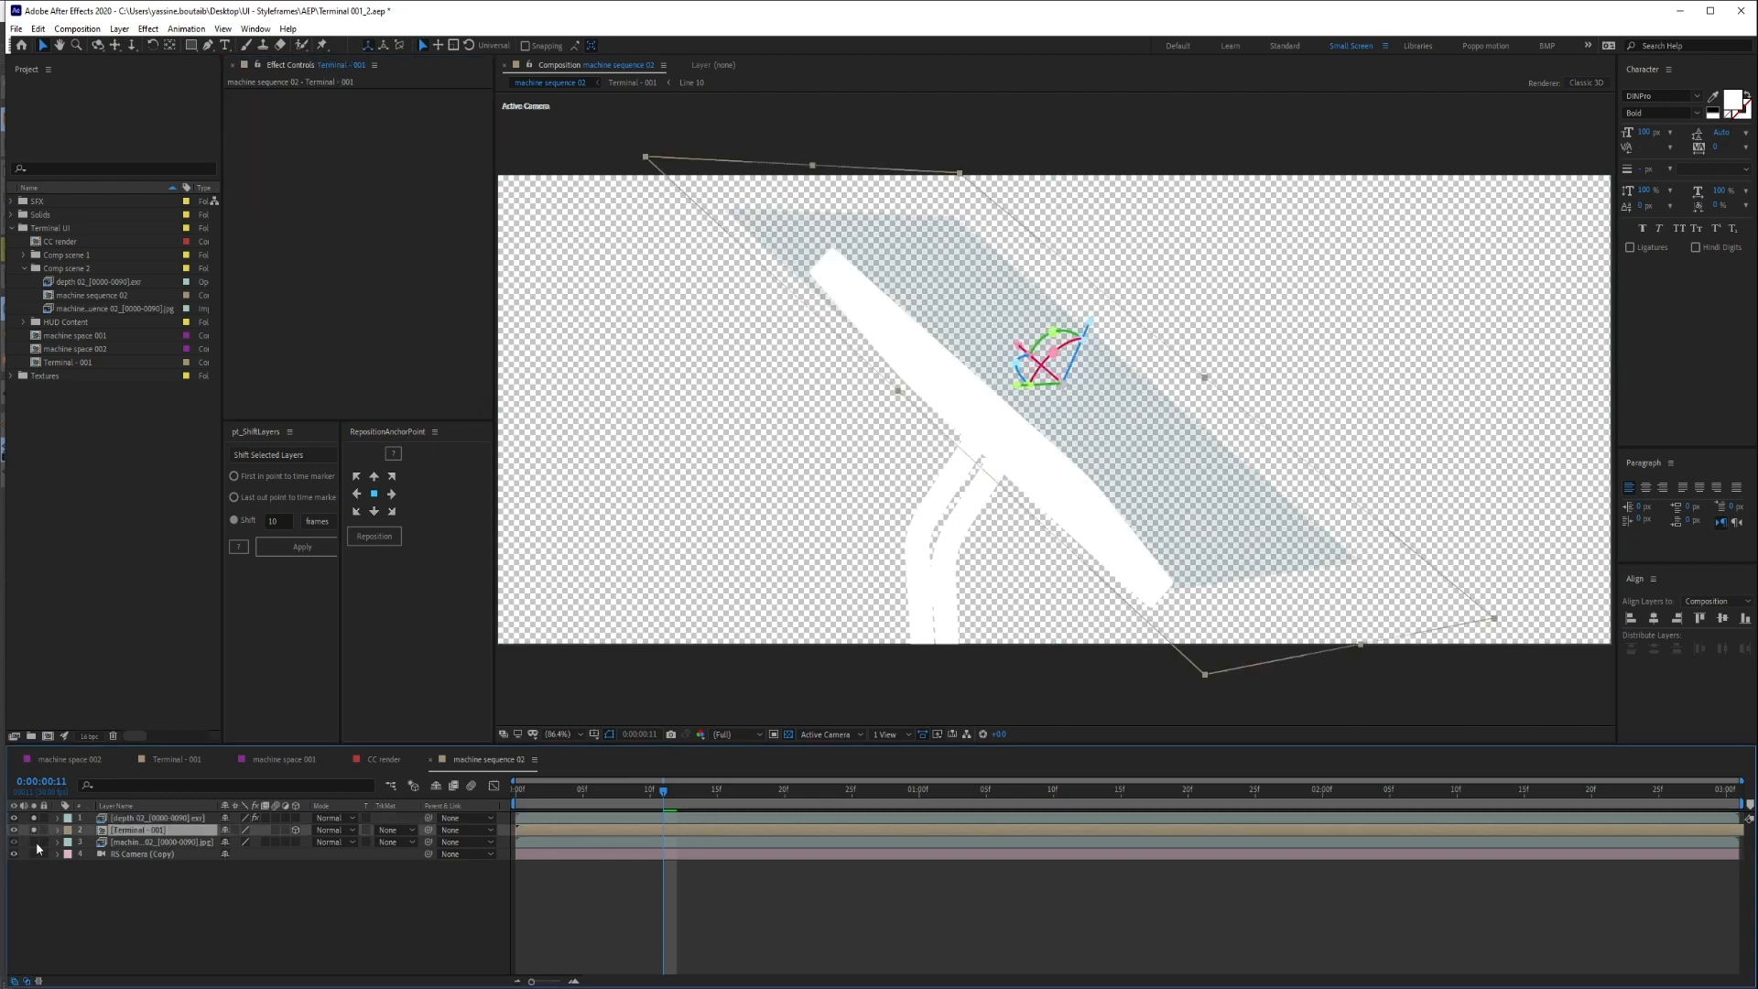
left_click(389, 829)
left_click(421, 859)
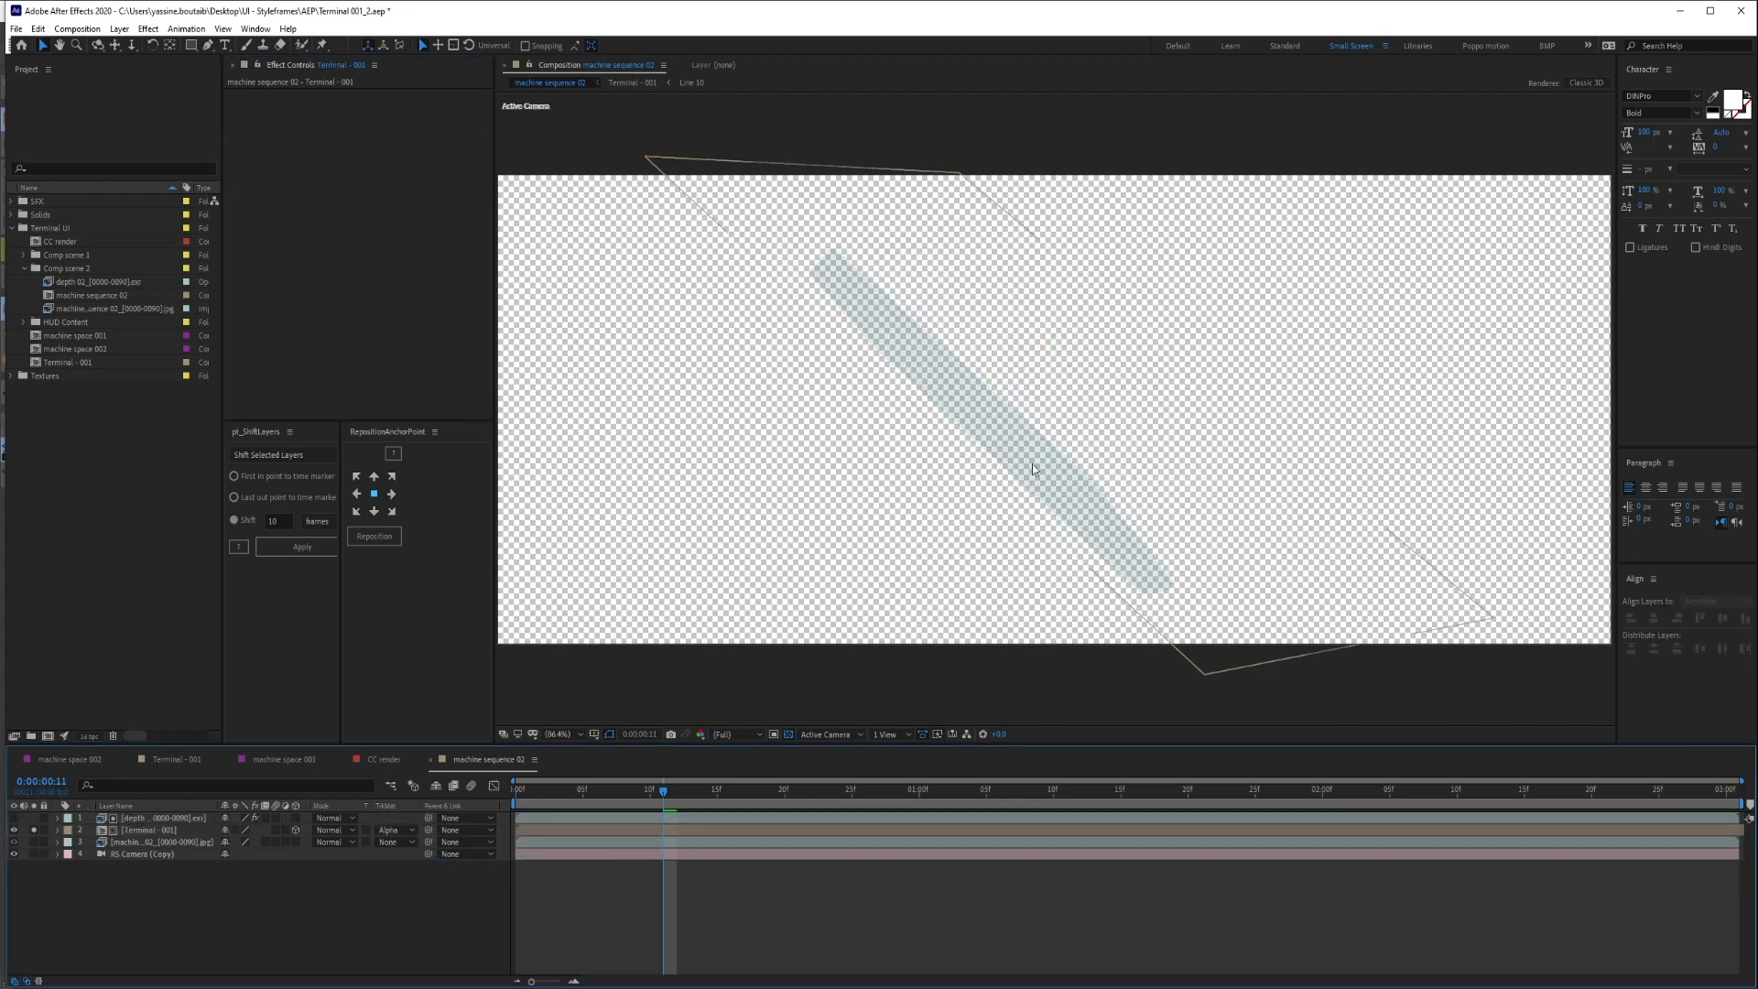
left_click(166, 831)
left_click(394, 830)
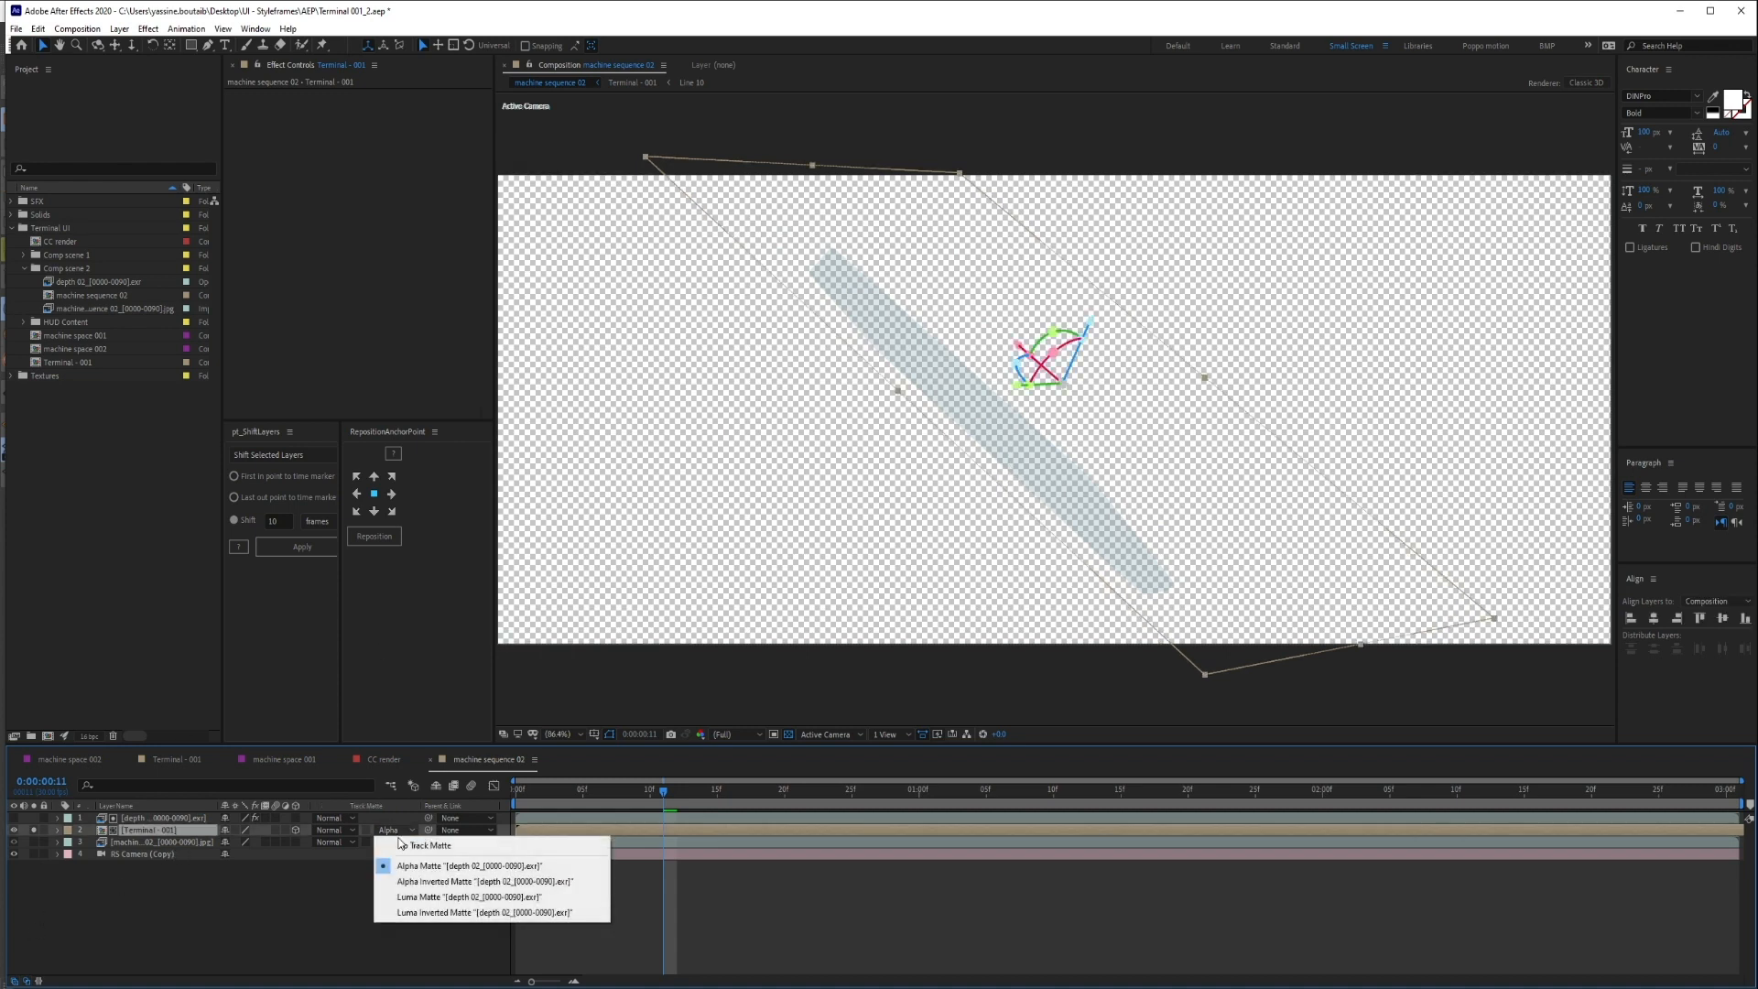
left_click(419, 881)
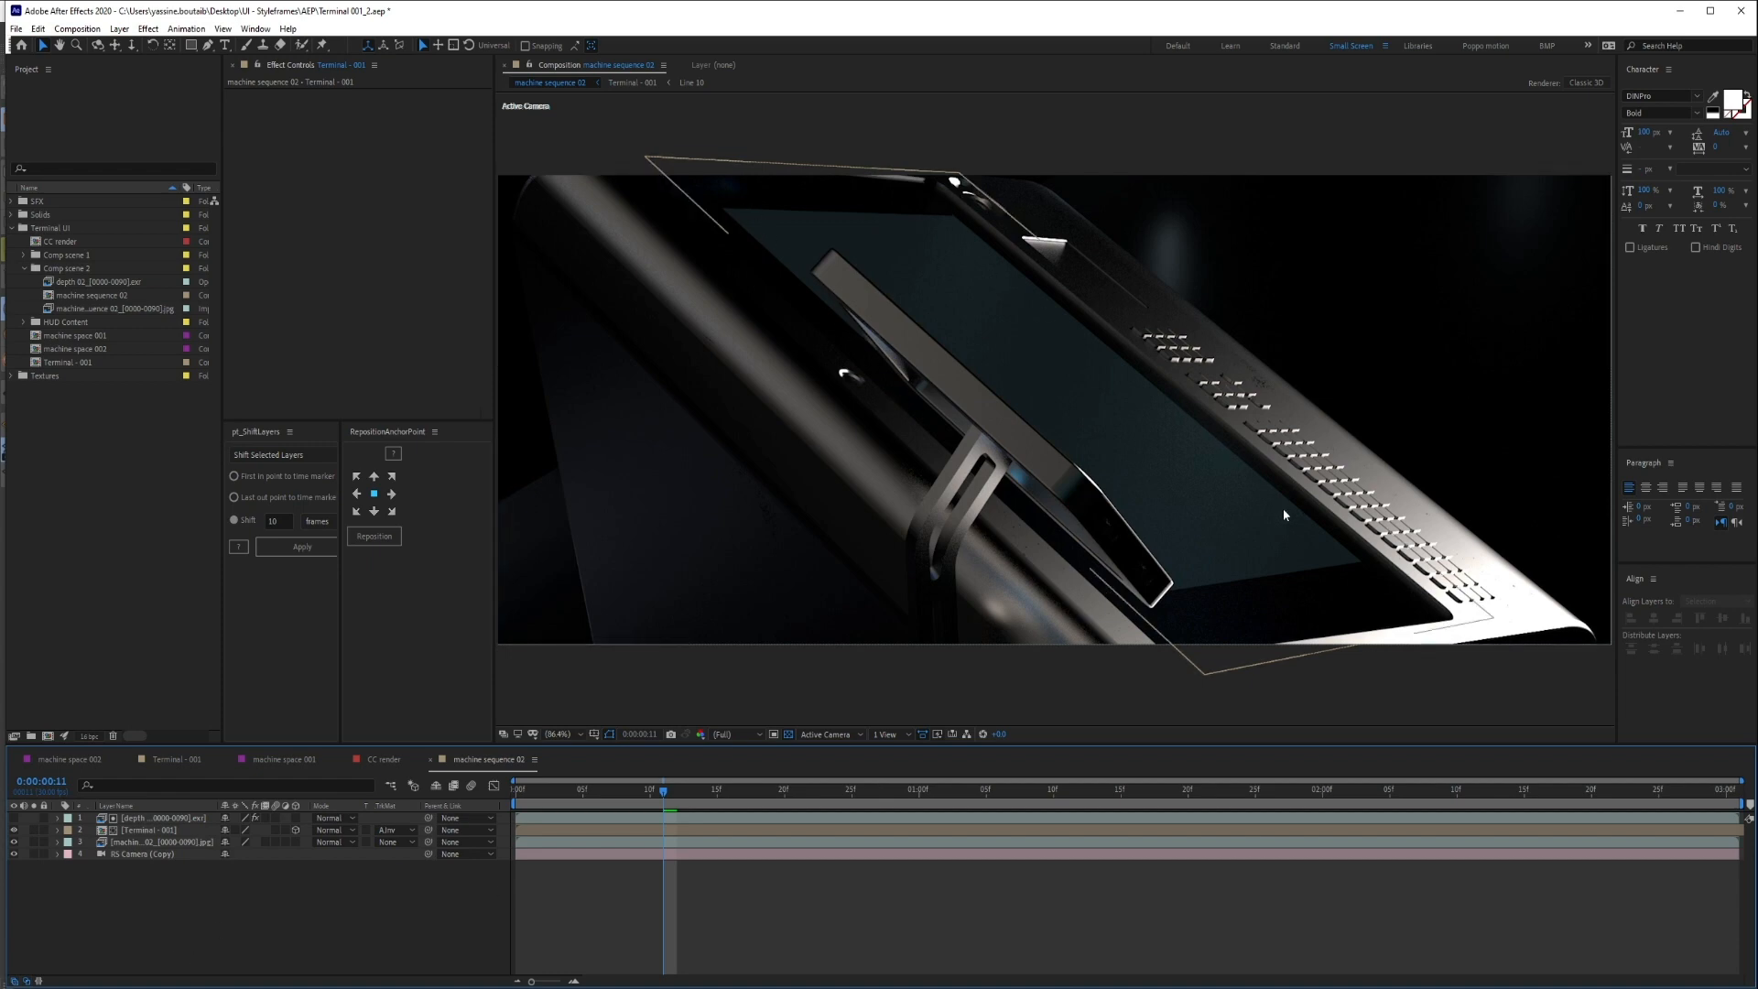
Scrub and preview the composite to check the UI masking, and inspect the machine render up close around the bracket
left_click_drag(662, 789, 1503, 820)
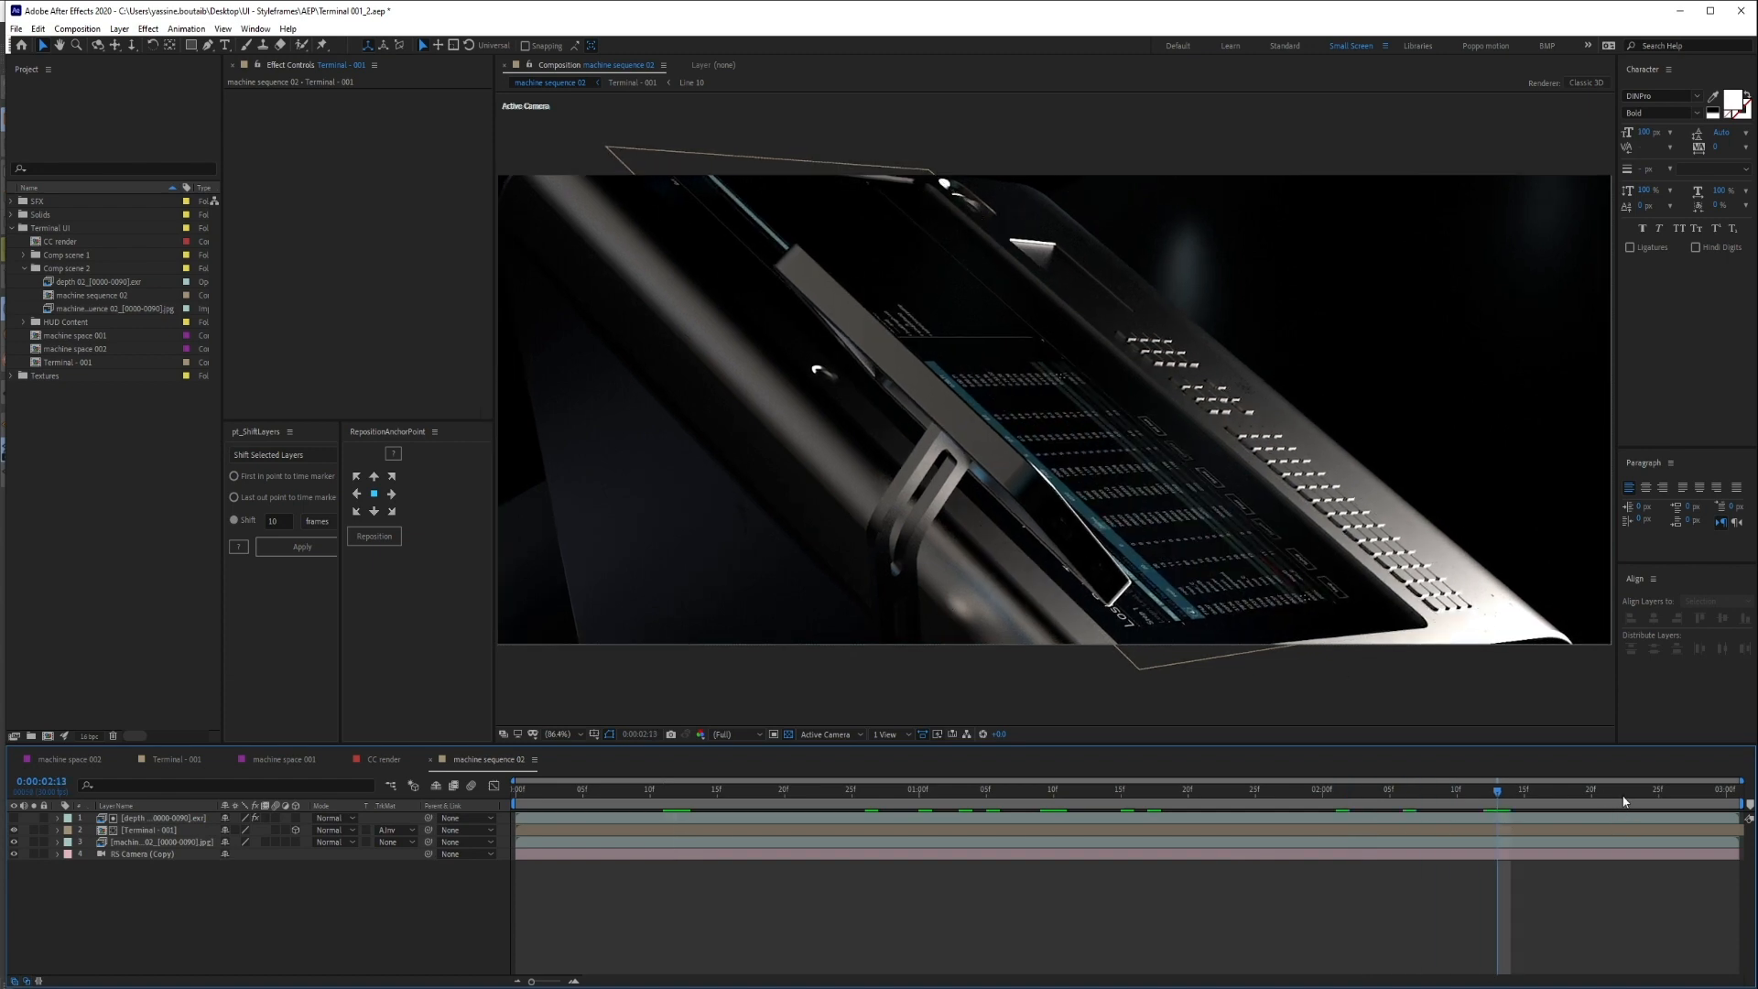
key("space")
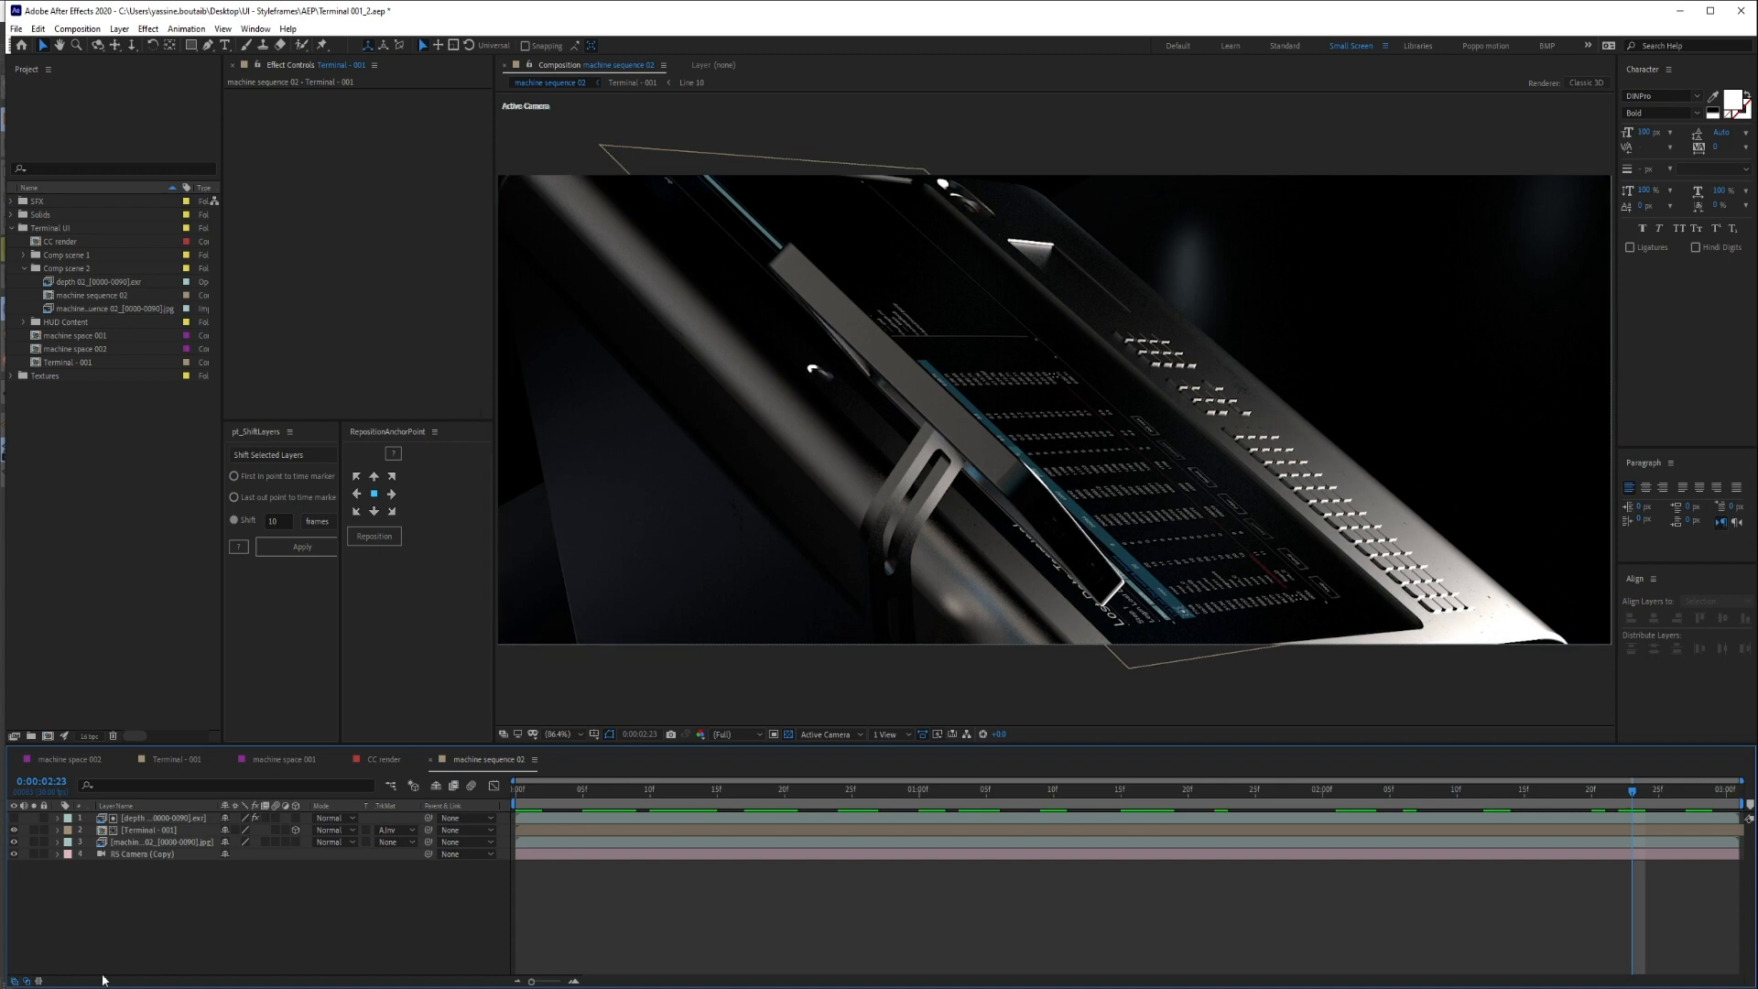
left_click(160, 841)
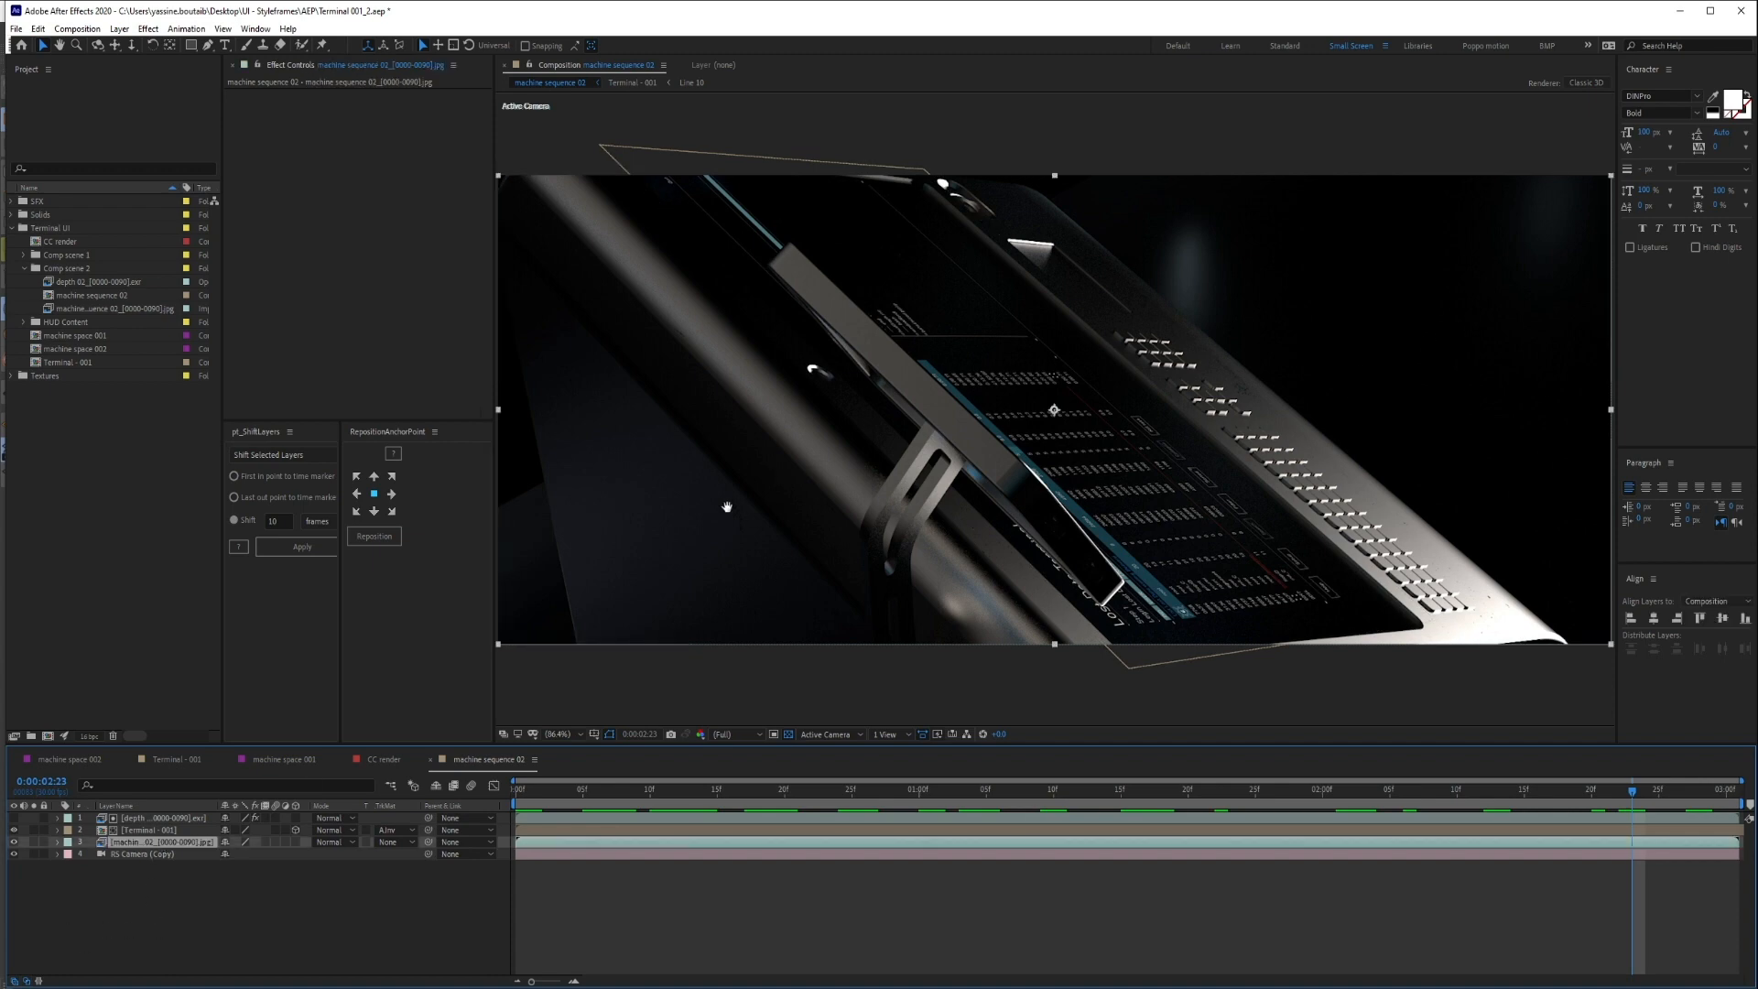
left_click_drag(730, 505, 881, 472)
left_click_drag(1278, 448, 884, 549)
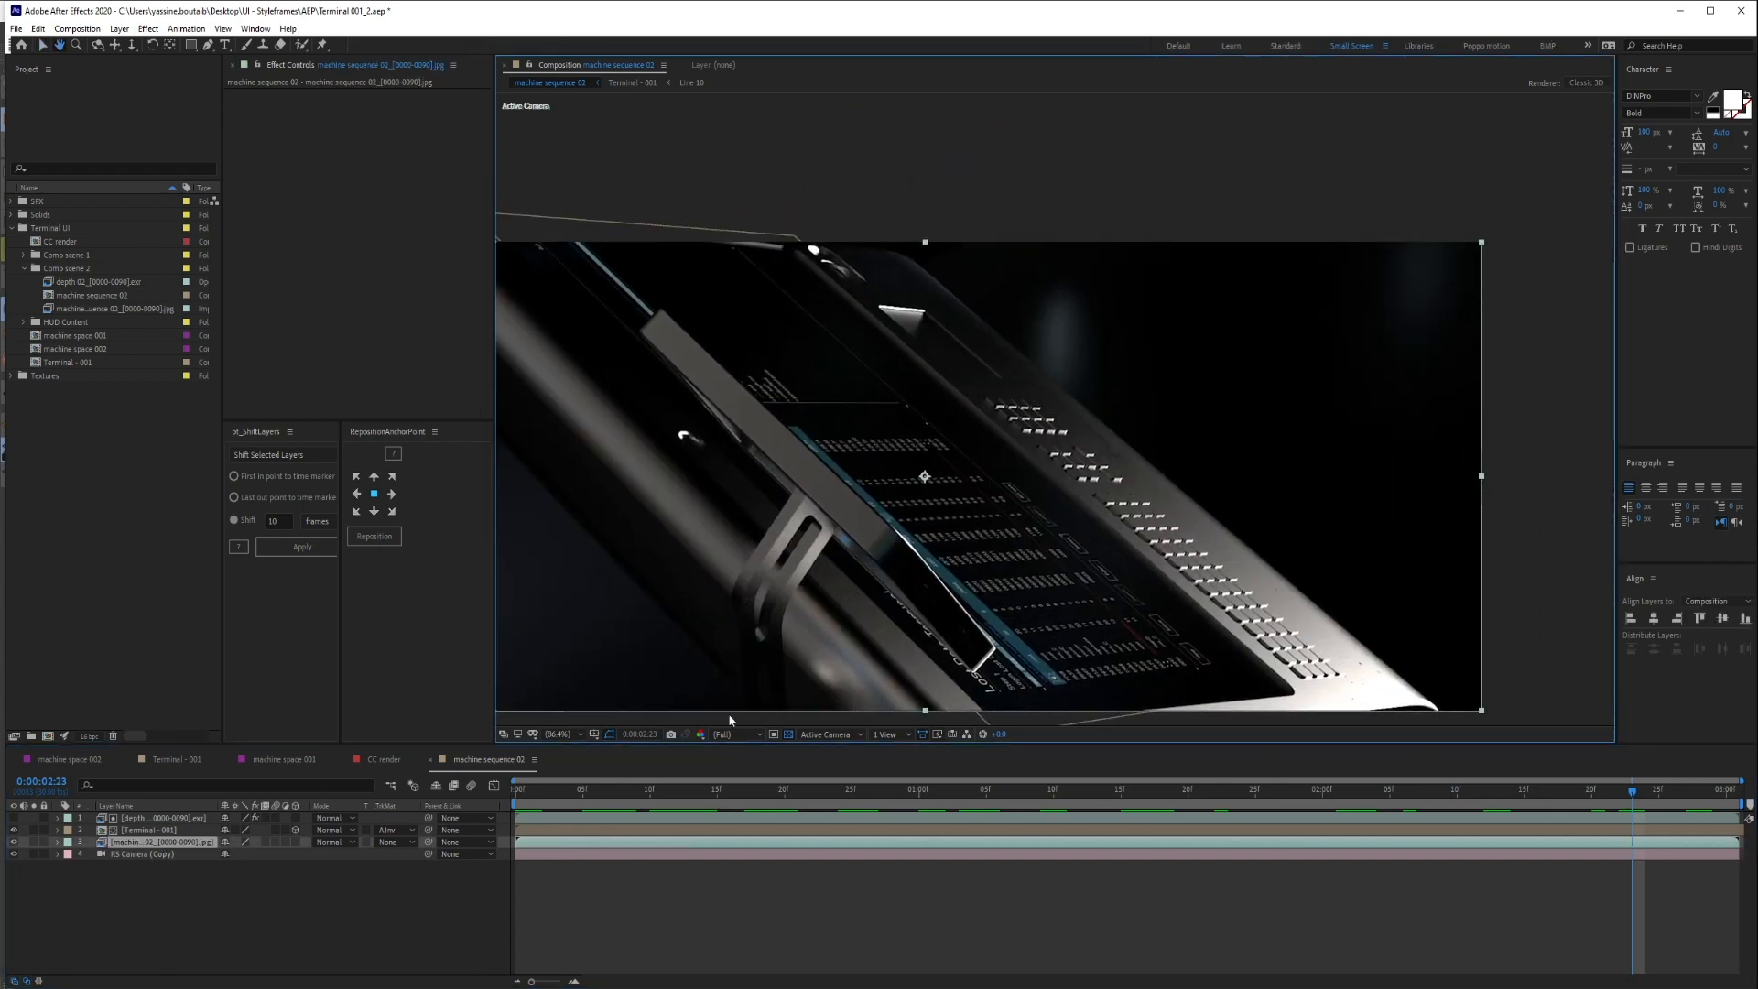
scroll(817, 656, "up", 1)
left_click_drag(817, 654, 1062, 414)
scroll(1053, 404, "up", 1)
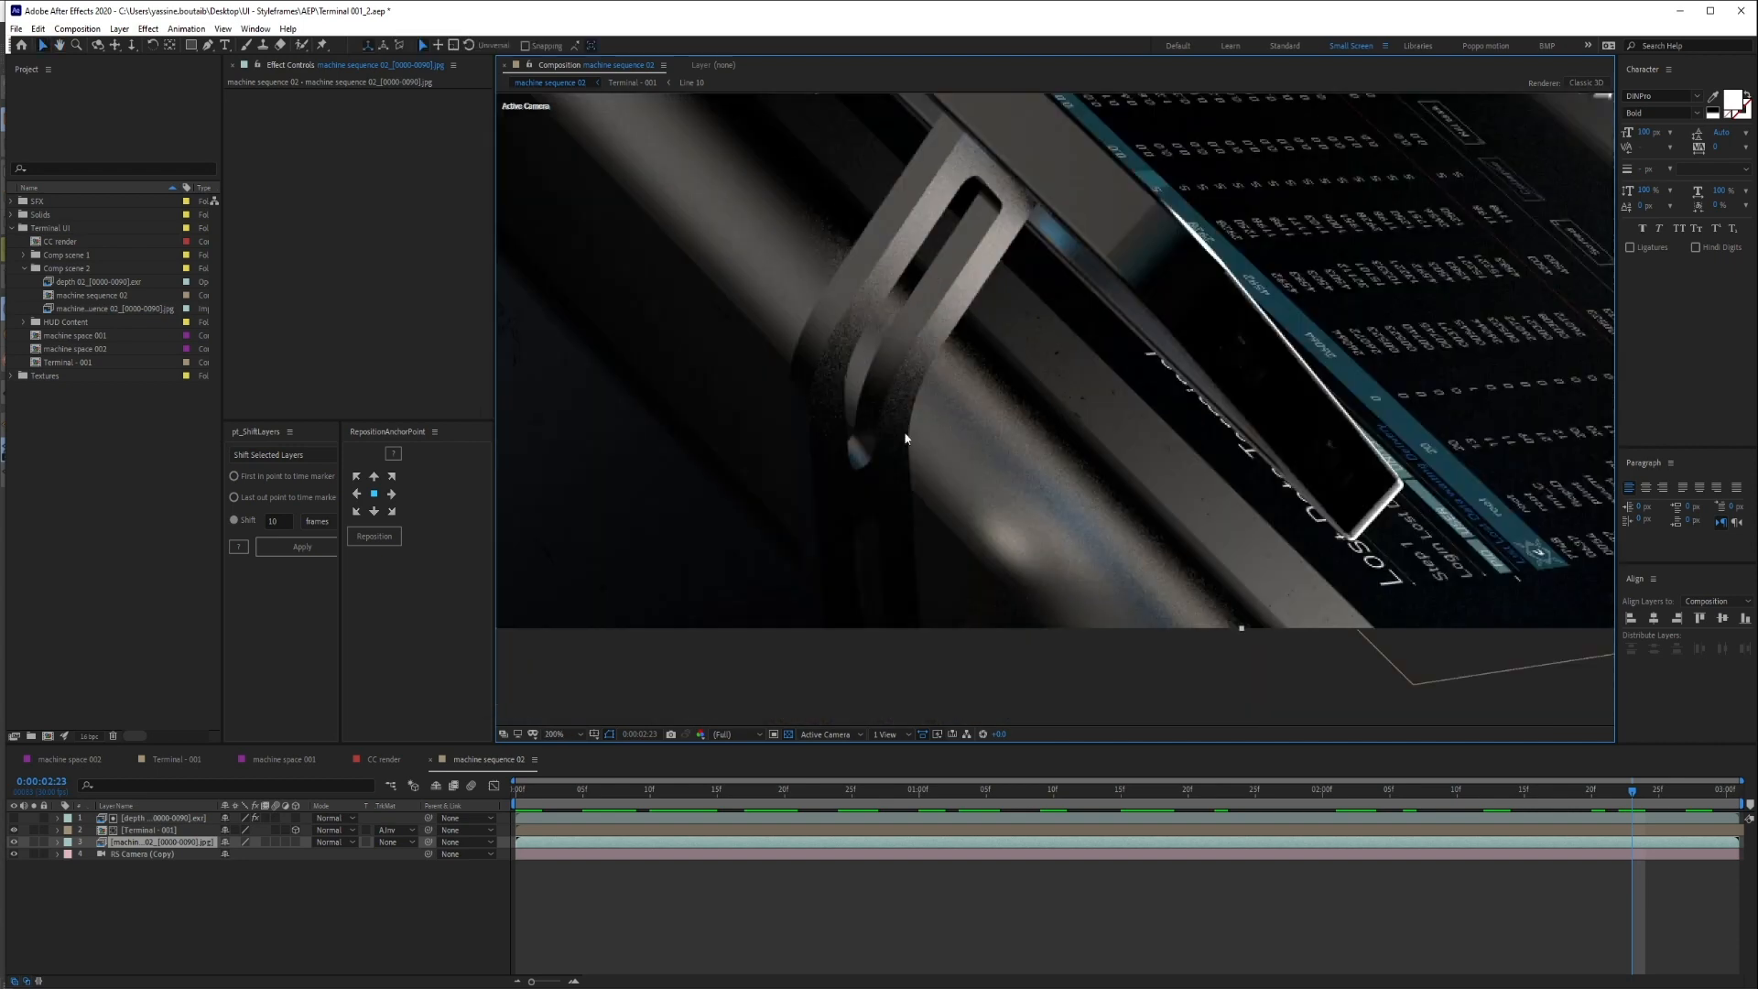
scroll(1261, 419, "down", 1)
left_click_drag(1347, 354, 1051, 534)
left_click_drag(827, 404, 1038, 398)
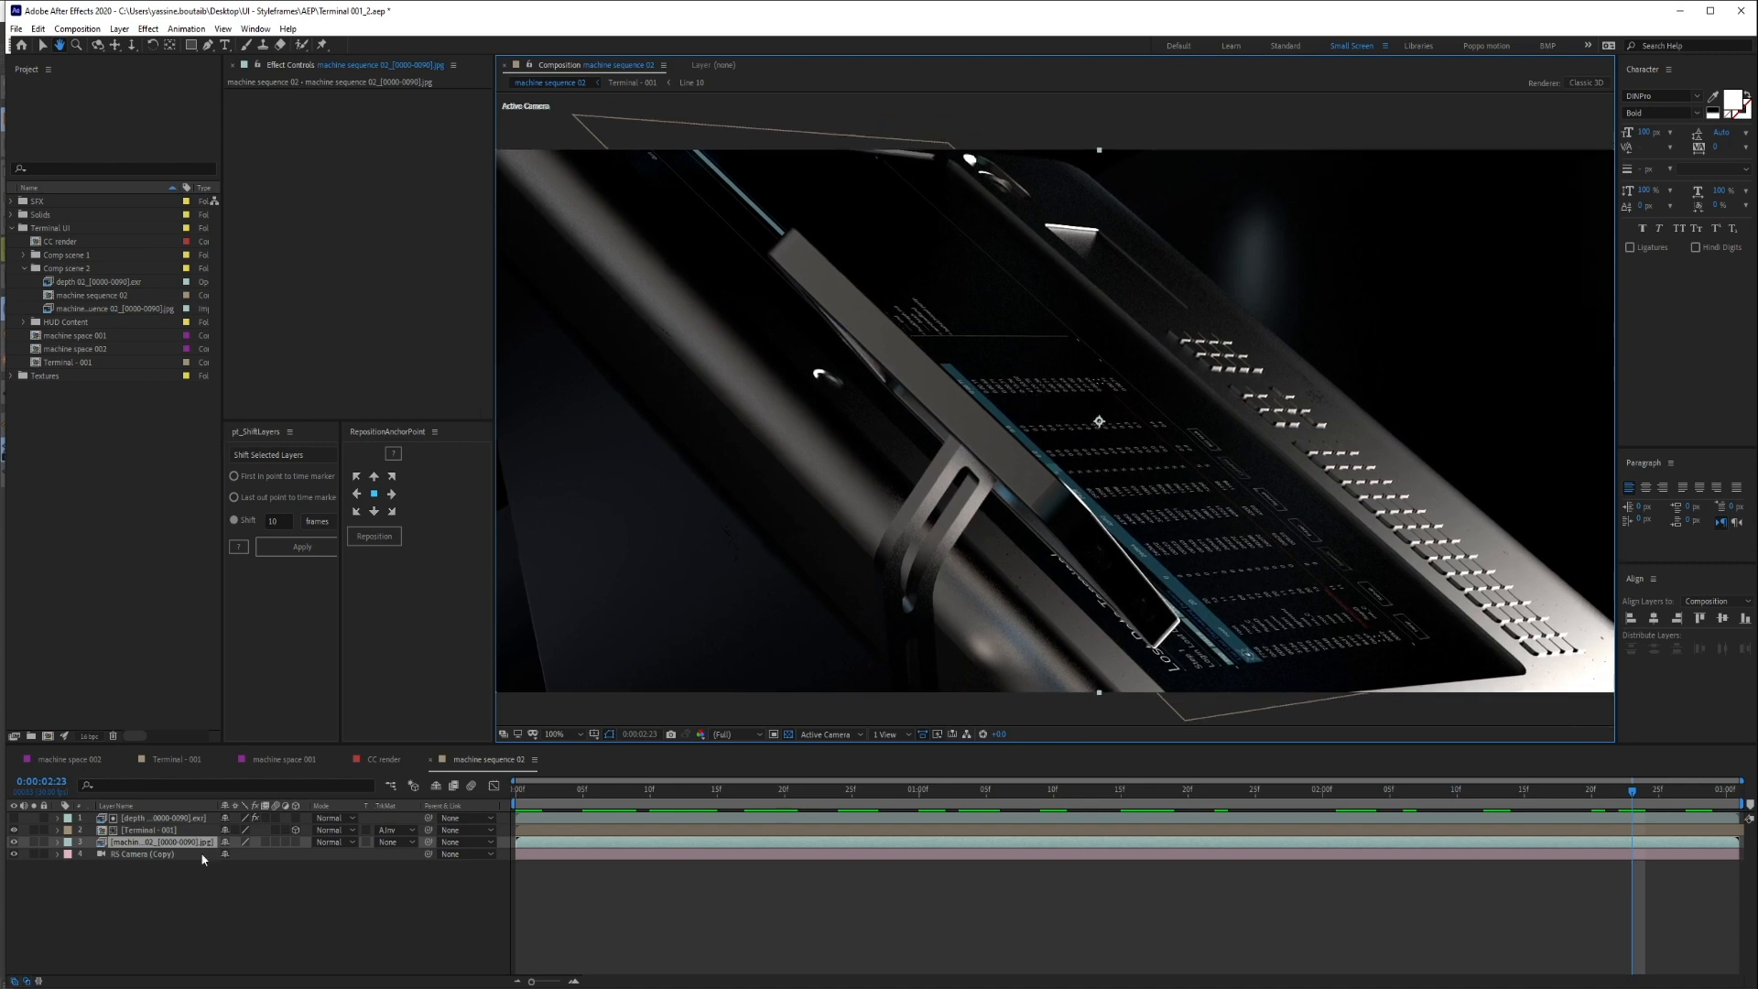
Add DE:Noise to the machine sequence 02 render layer and set Use GPU to ON if GPU supported, CPU otherwise
key("ctrl+space")
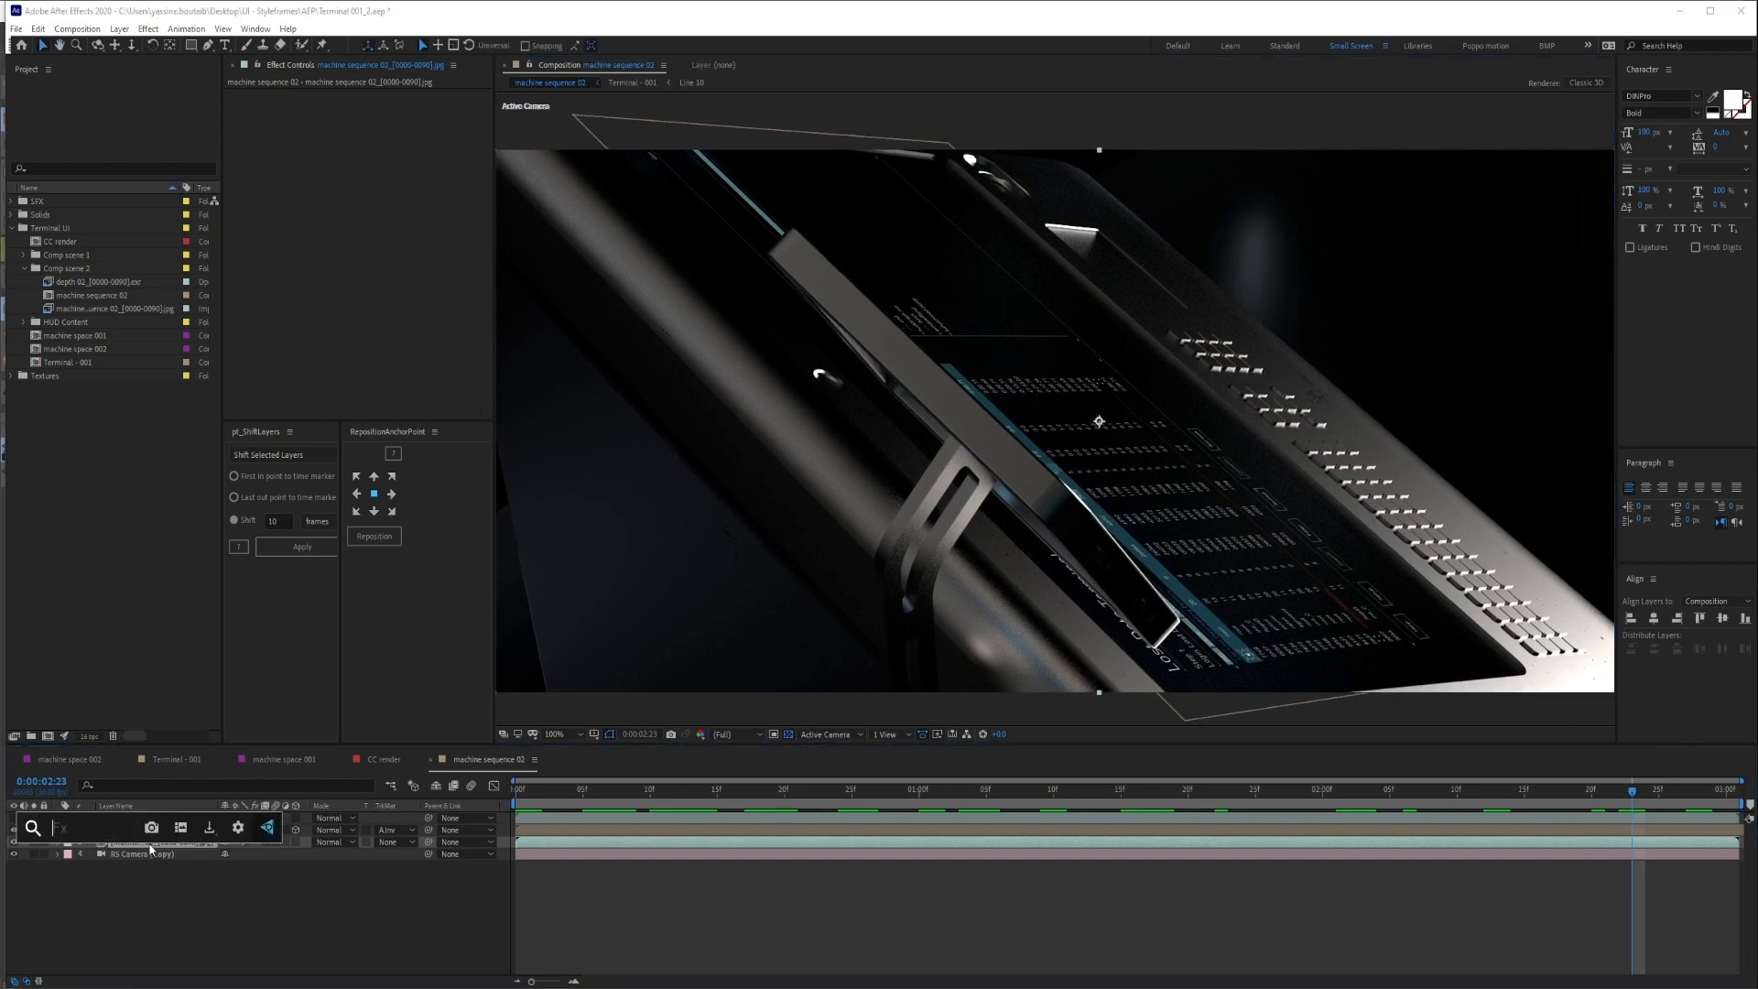
type("de")
left_click(111, 937)
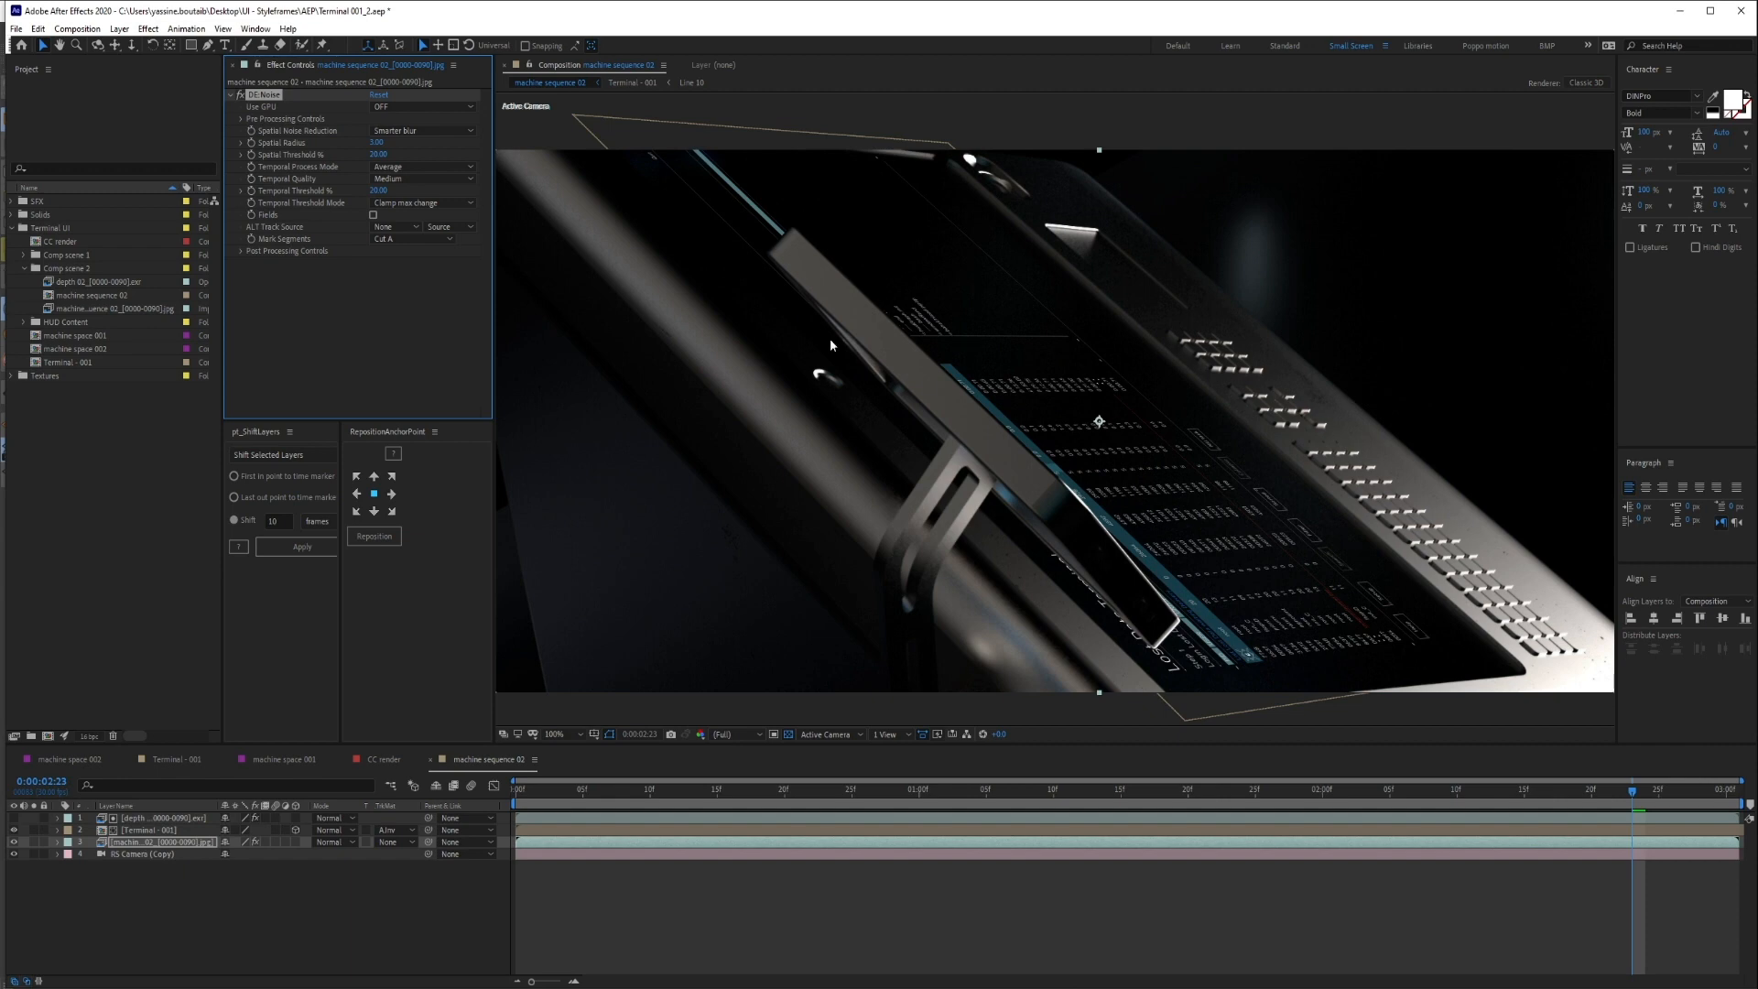
left_click(421, 107)
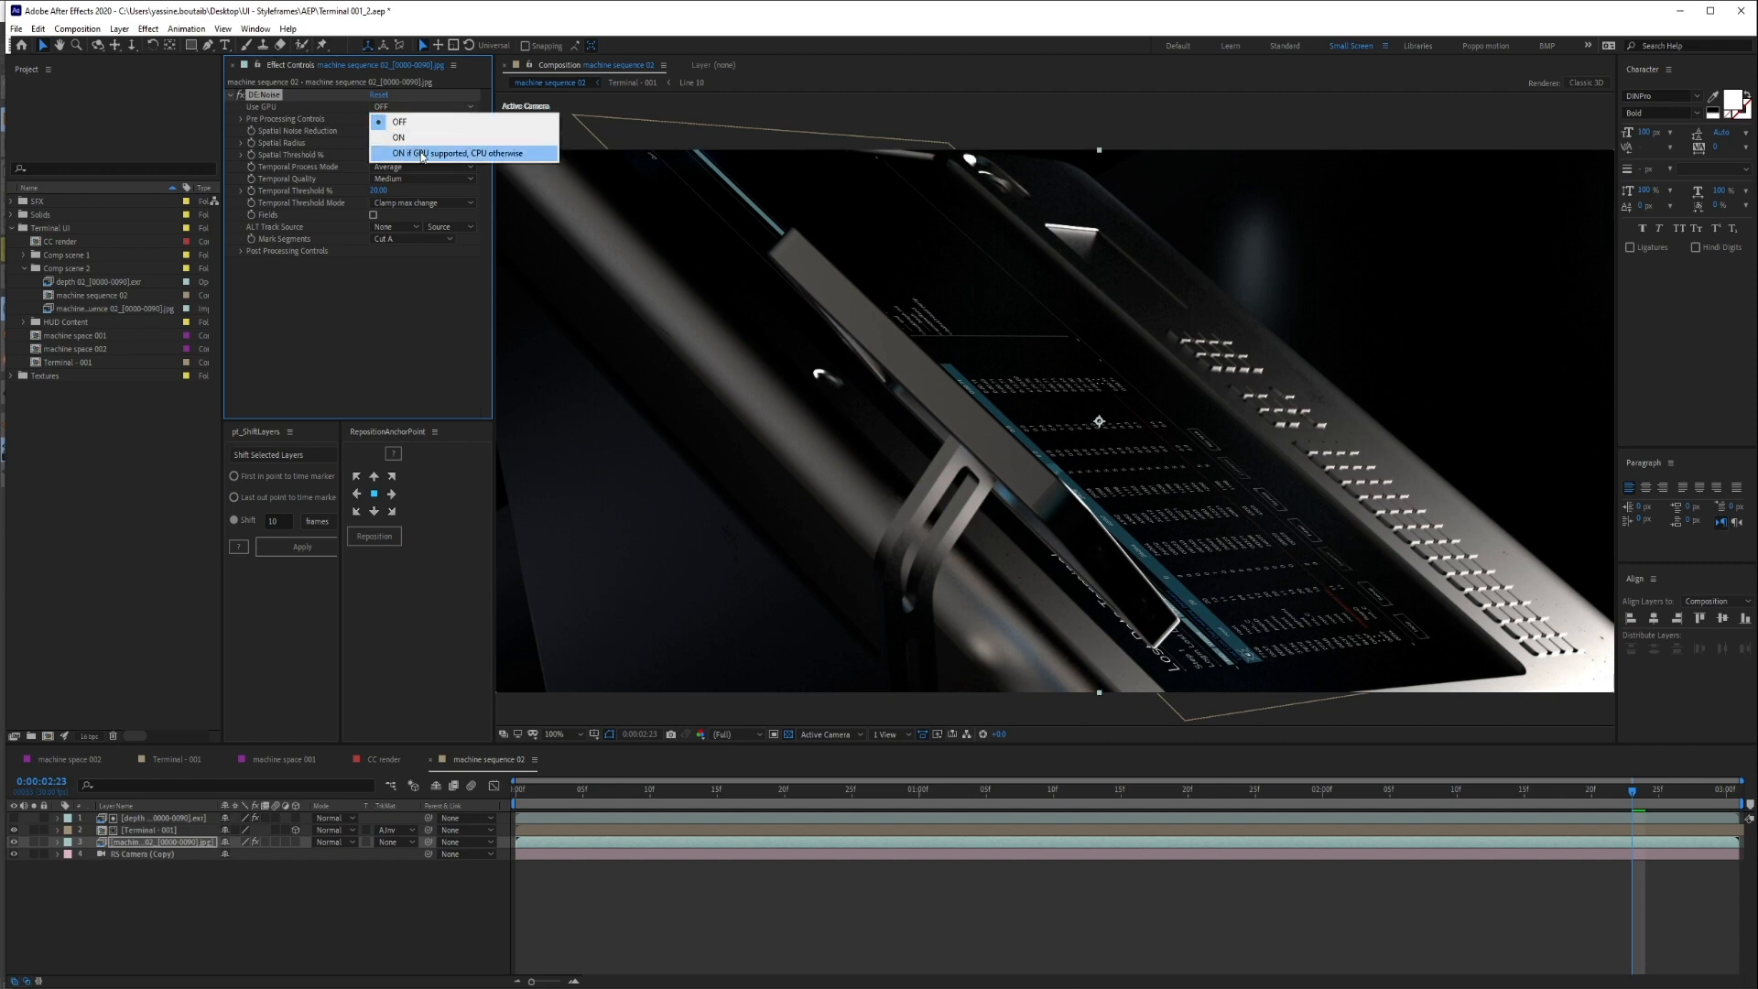
left_click(423, 154)
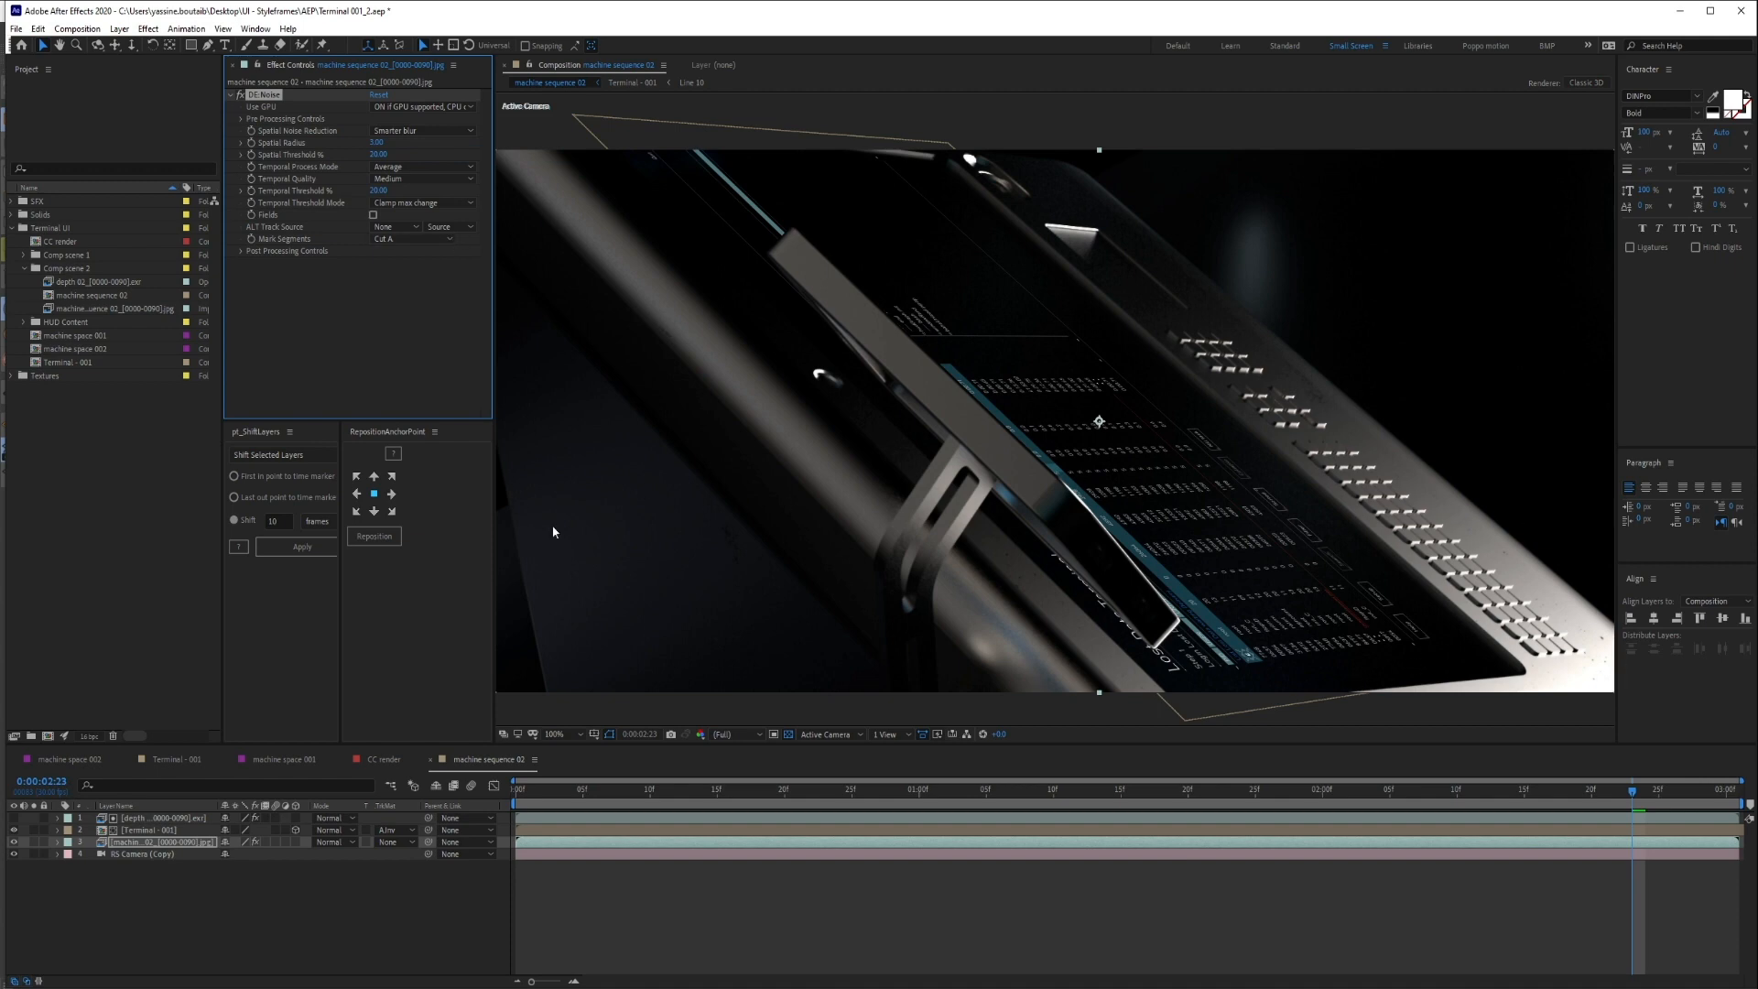
Compare the render with and without DE:Noise at the first frame, and check a frame near the end
left_click_drag(1632, 789, 528, 763)
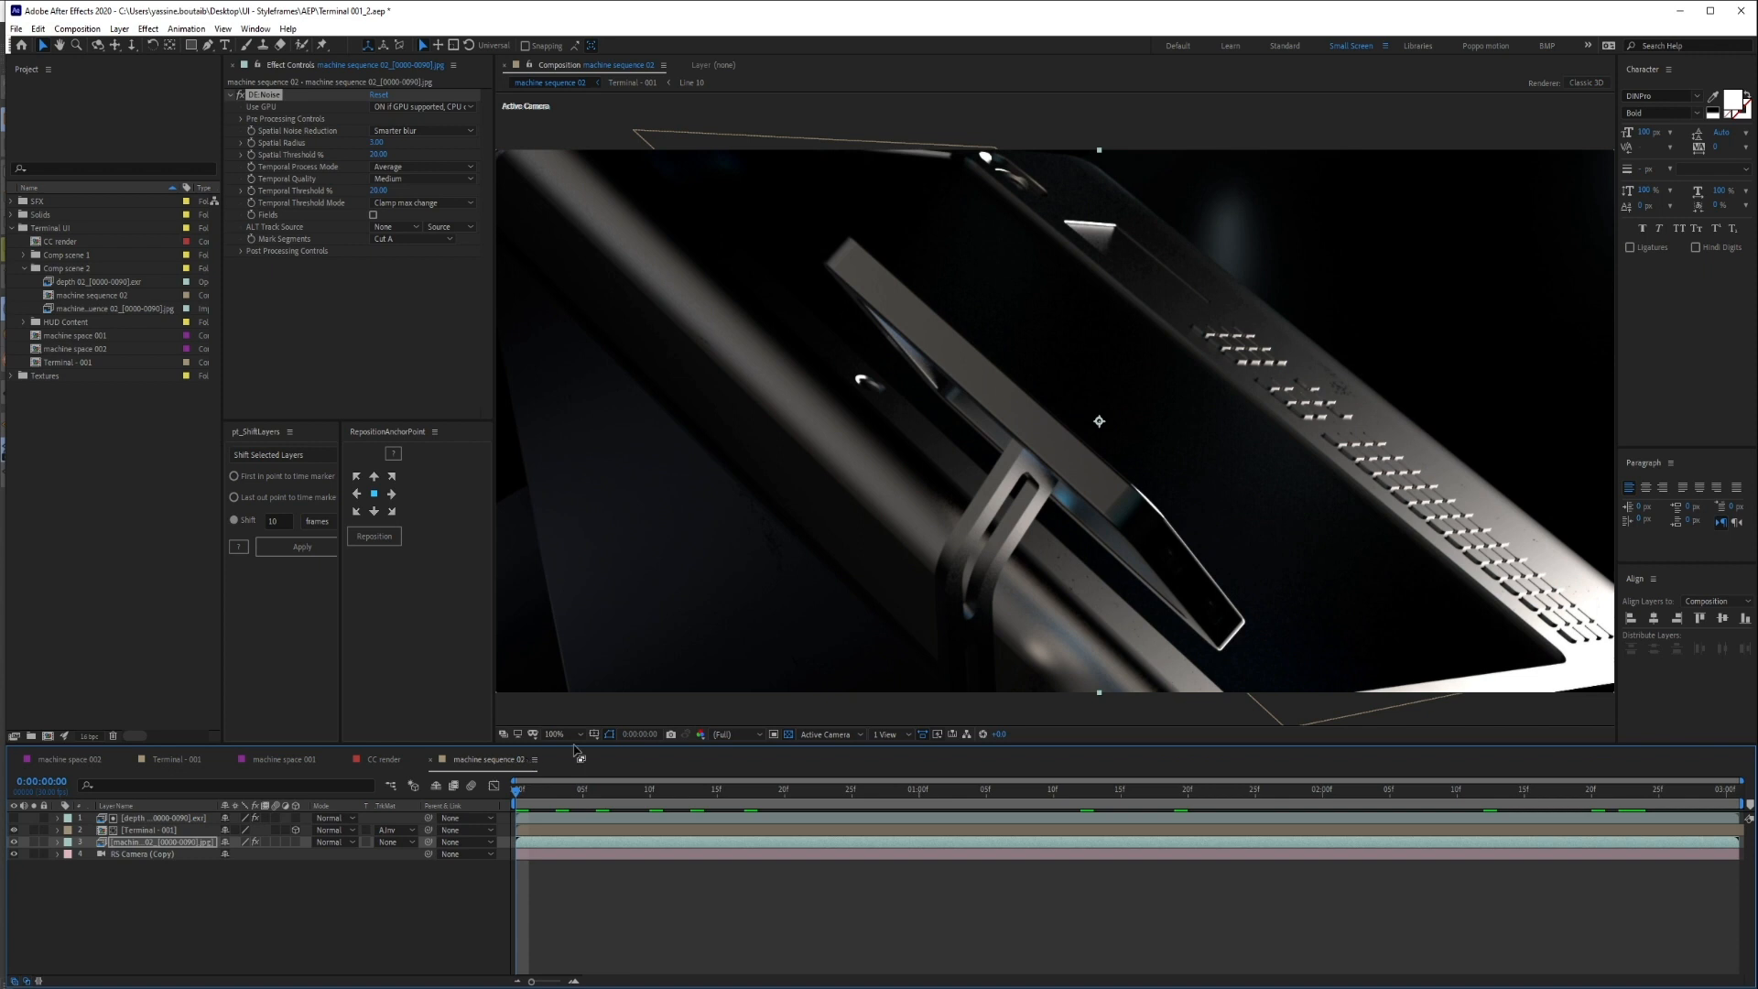
left_click(238, 97)
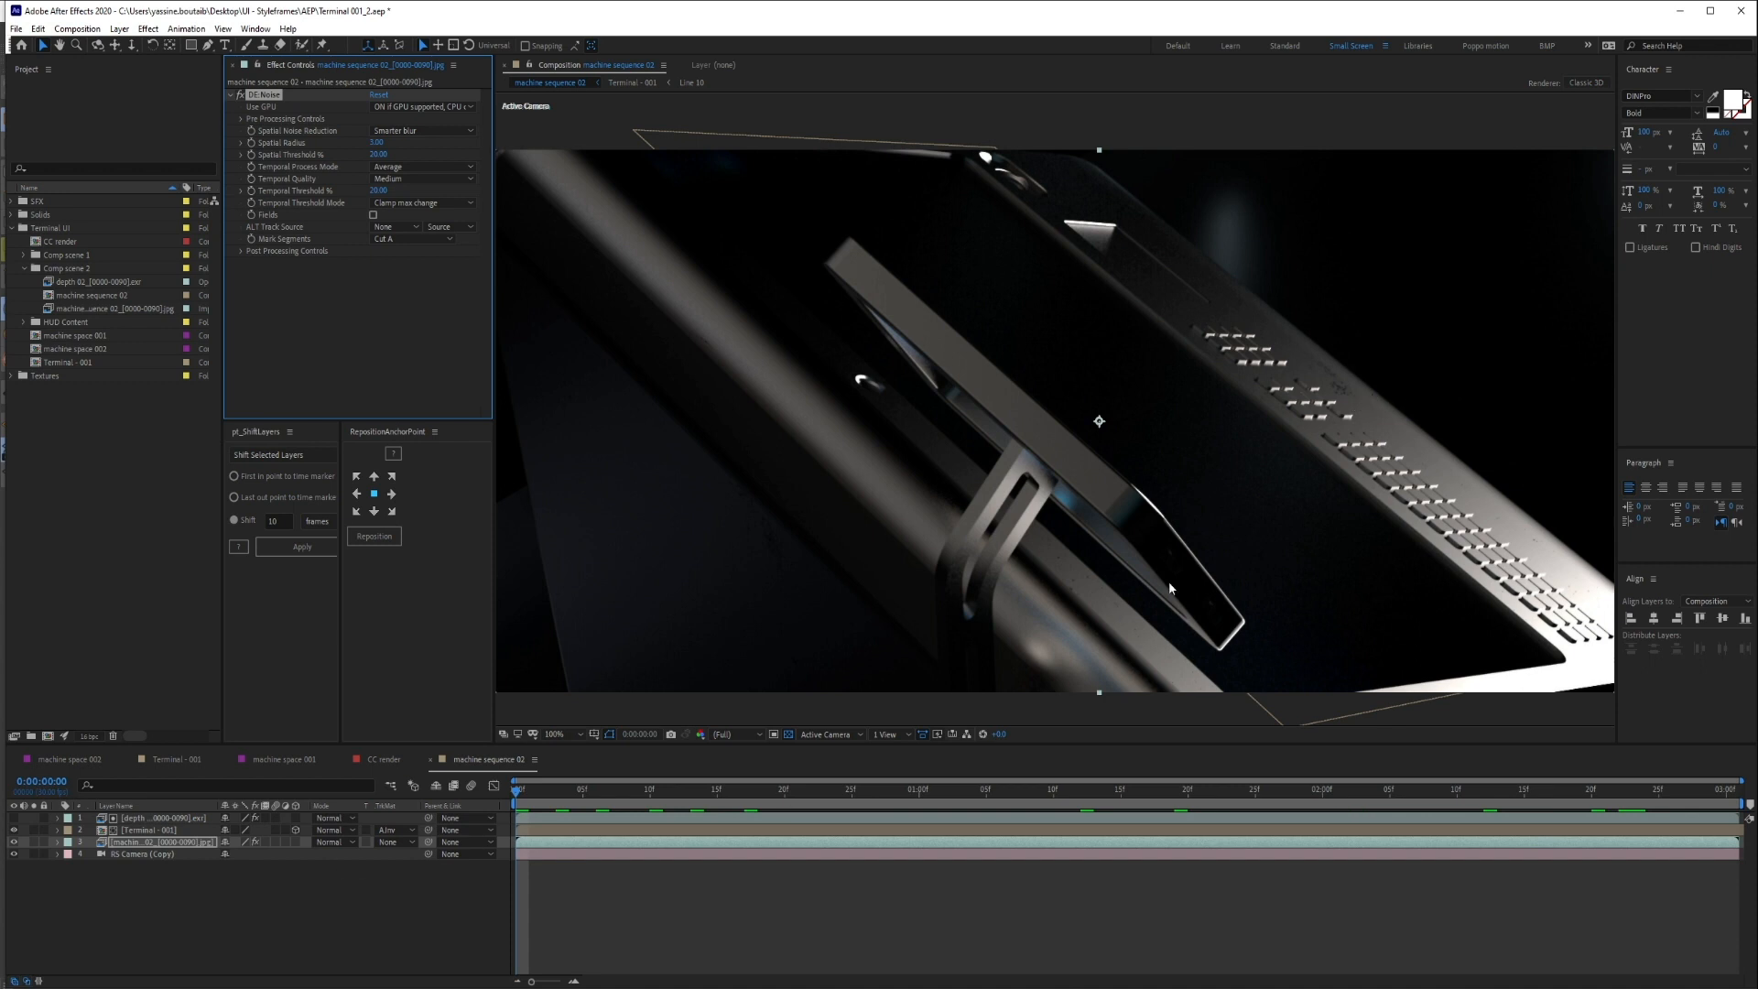
left_click_drag(1324, 494, 1183, 491)
left_click_drag(560, 801, 1650, 795)
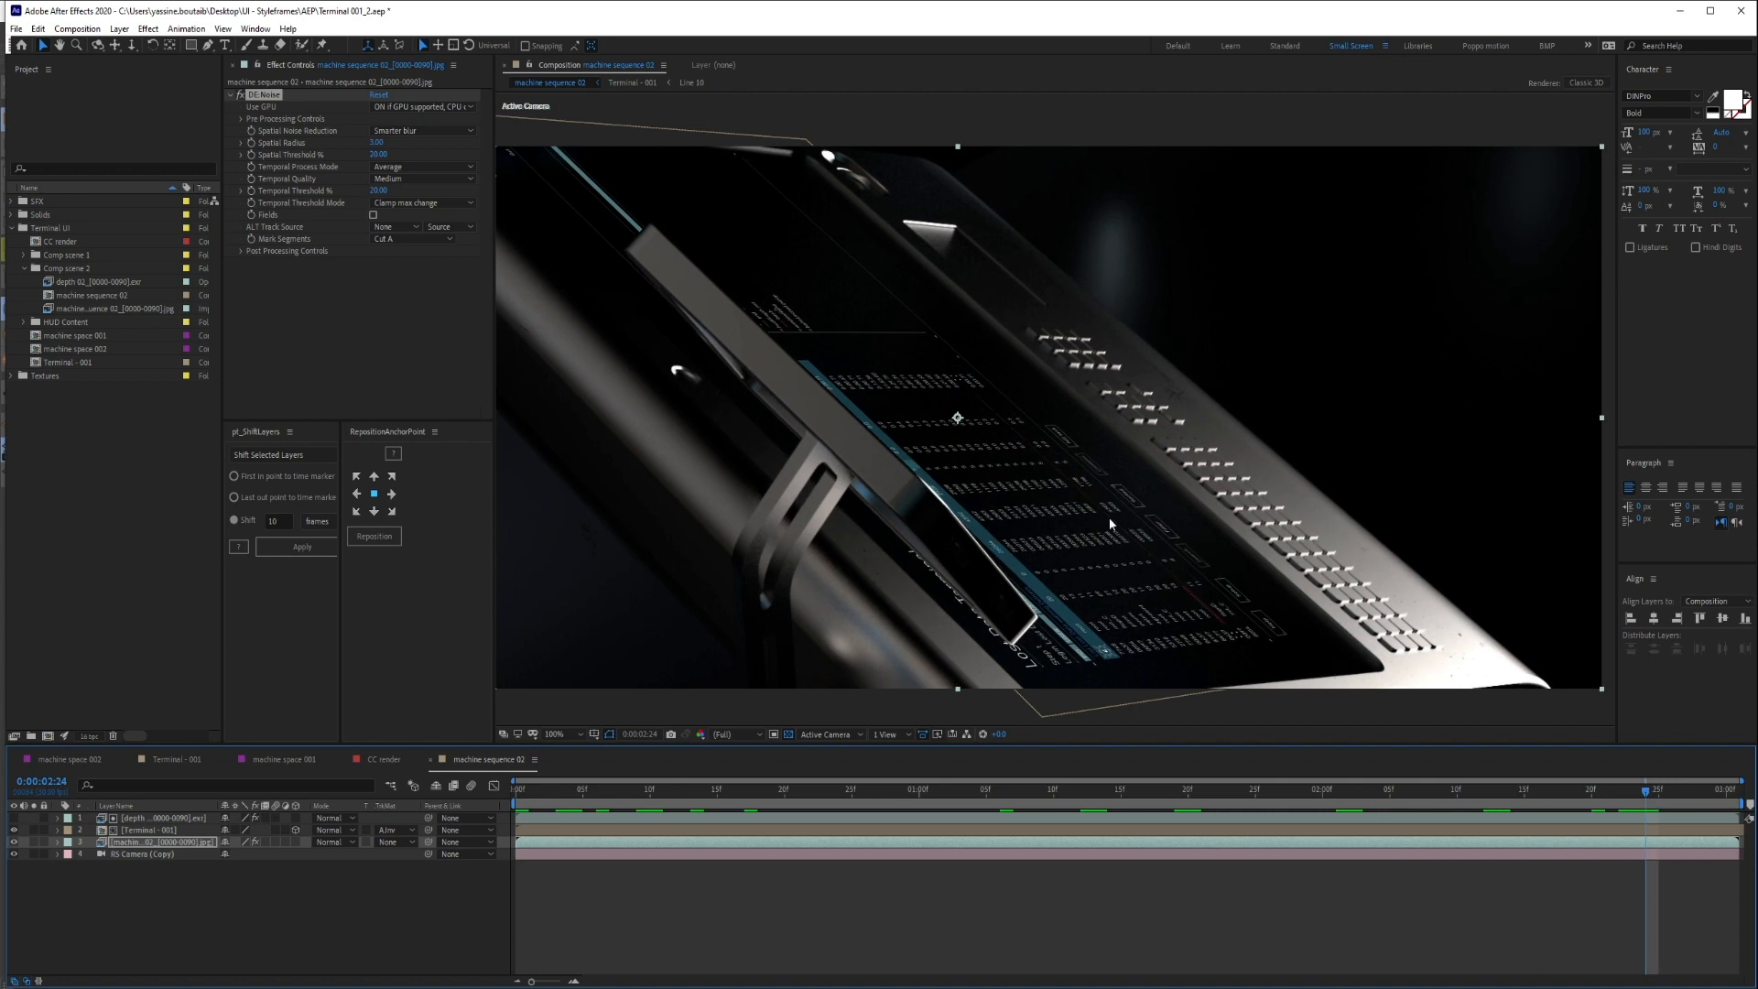
Add a Gaussian Blur effect to the machine sequence 02 render layer and set its blurriness to 2
key("ctrl+space")
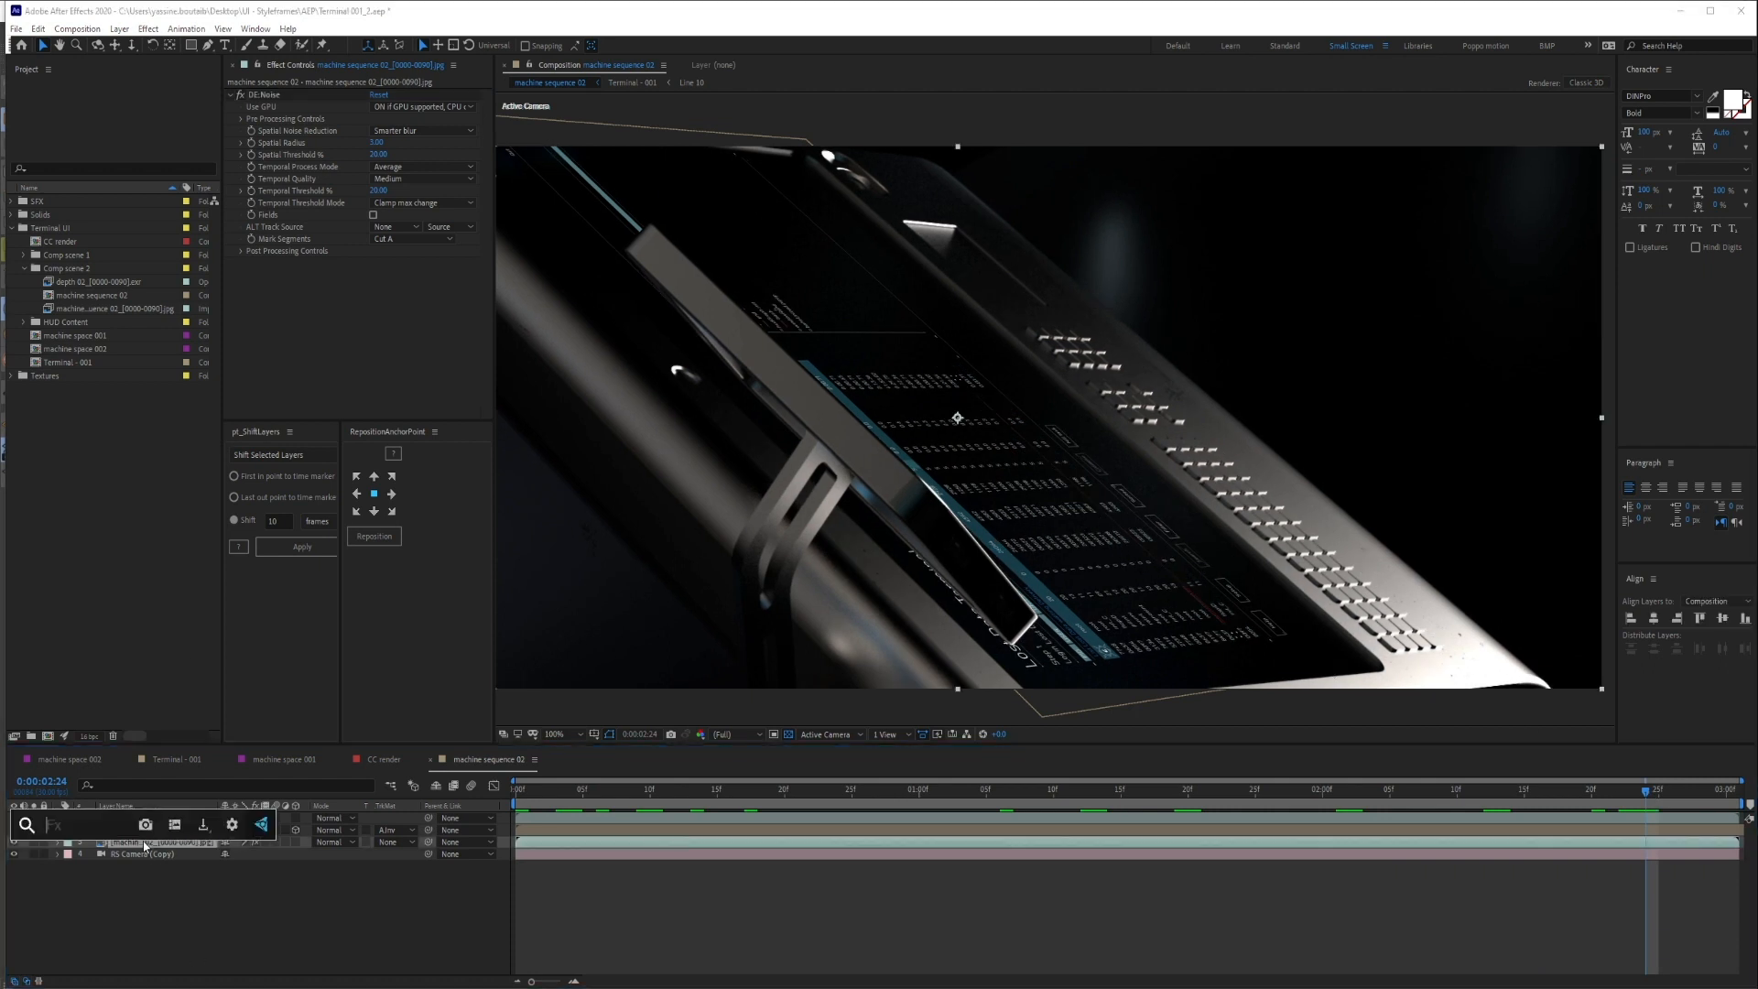
type("gauss")
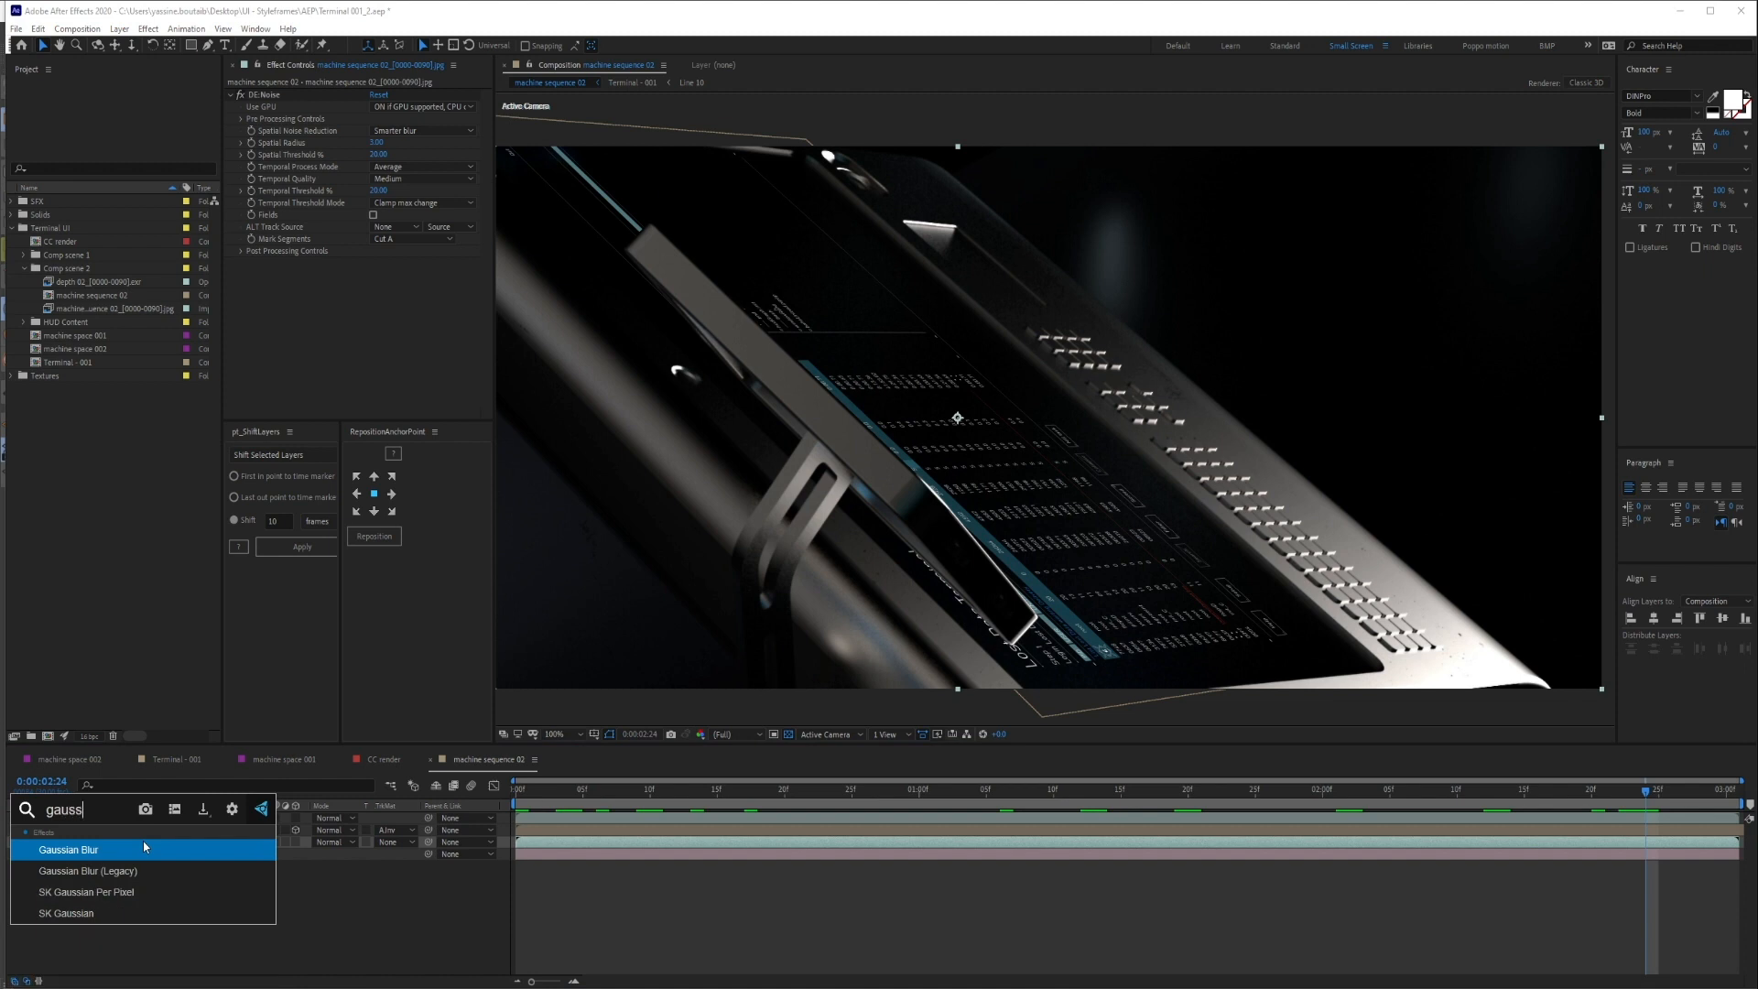
left_click(144, 846)
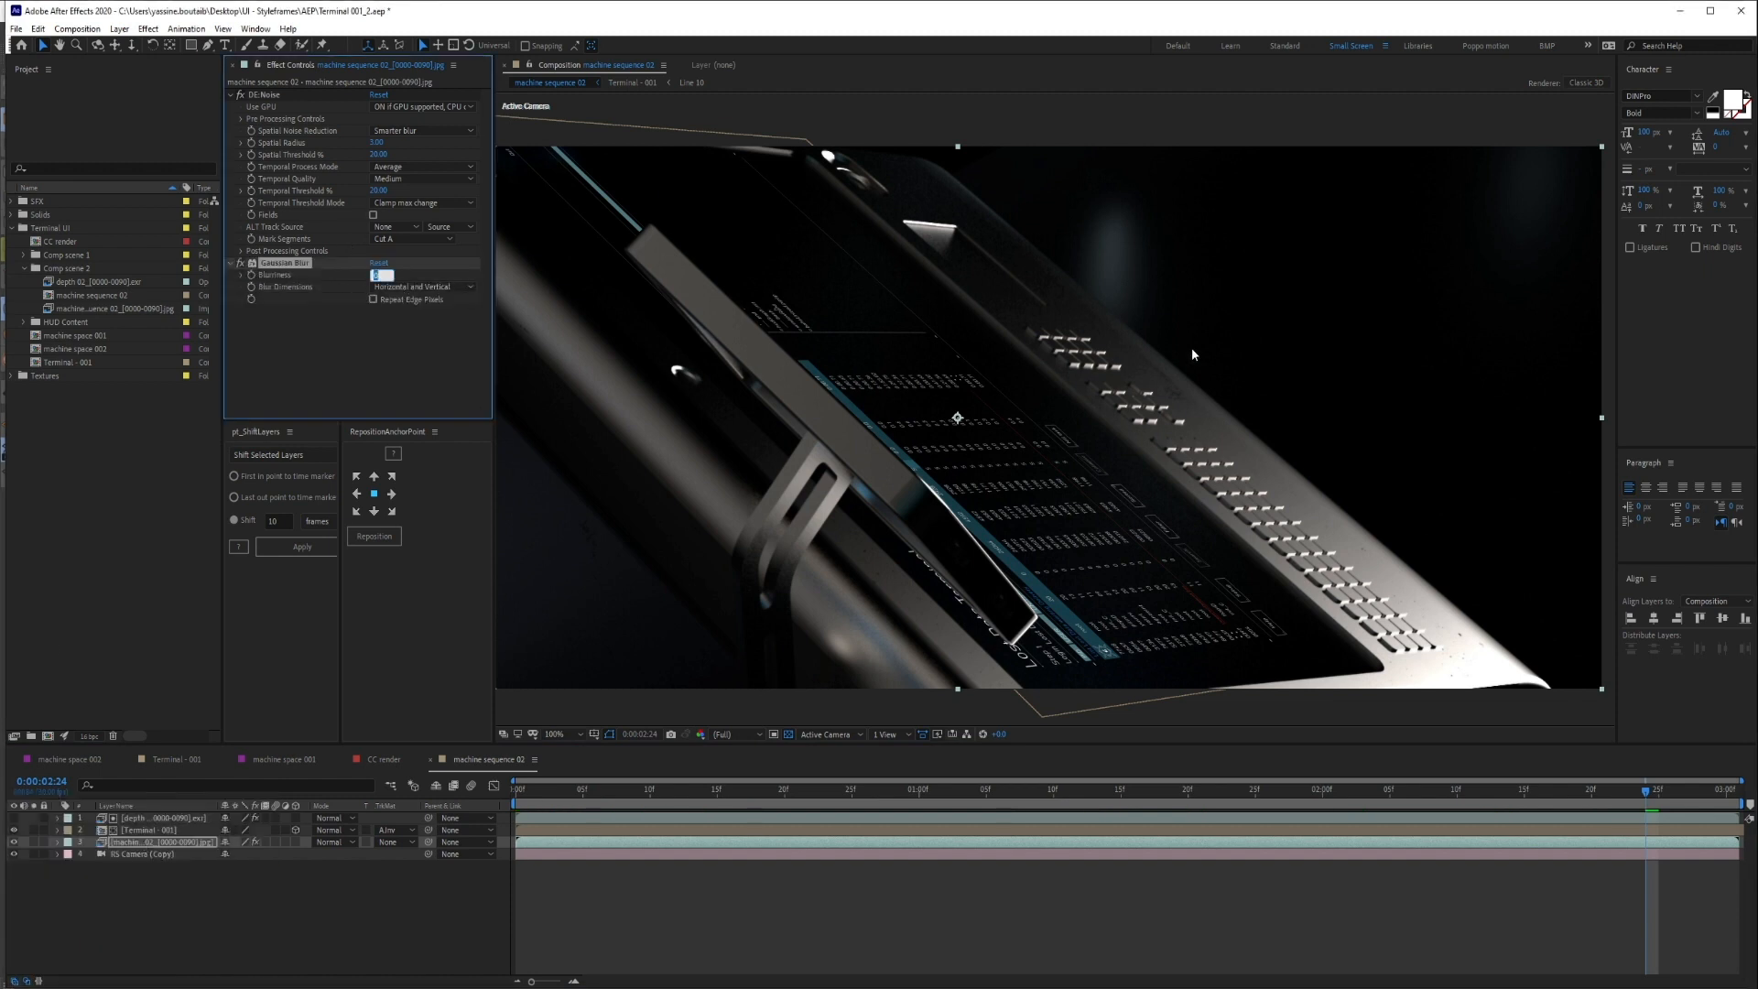
key("Return")
left_click(374, 275)
type("2")
key("Return")
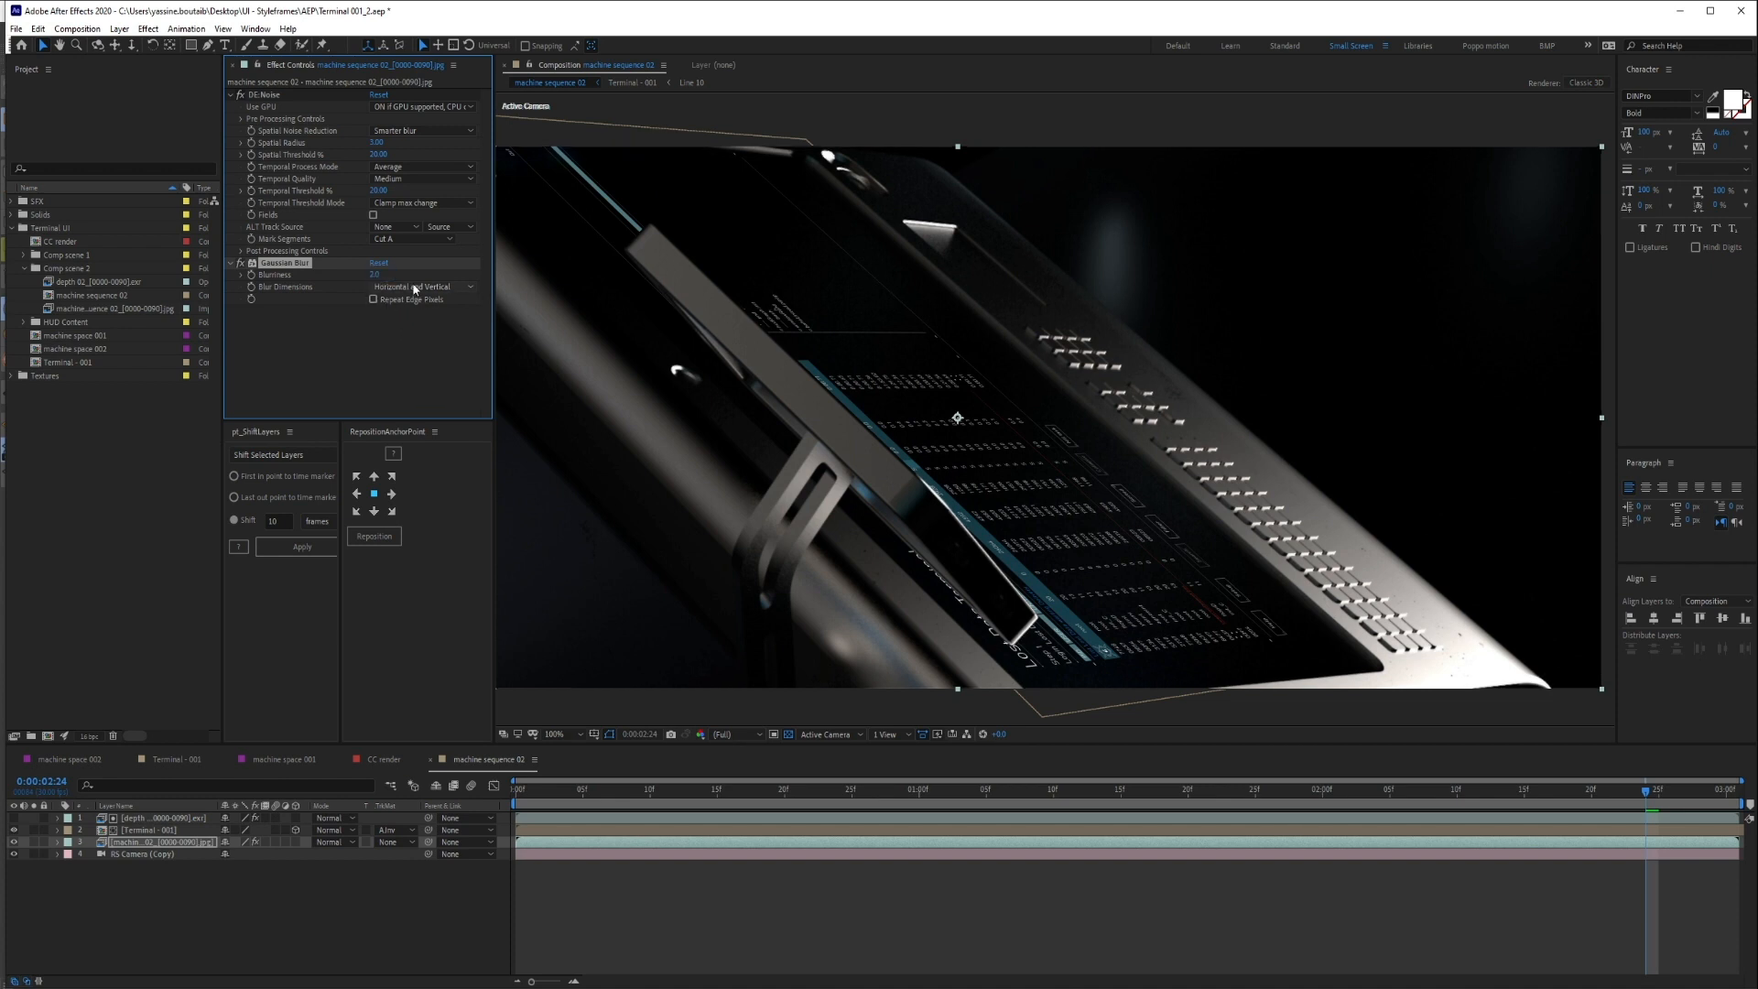
Enable Repeat Edge Pixels on the Gaussian Blur, comparing the option on and off up close at the render's lower corner
left_click(240, 264)
left_click(744, 897)
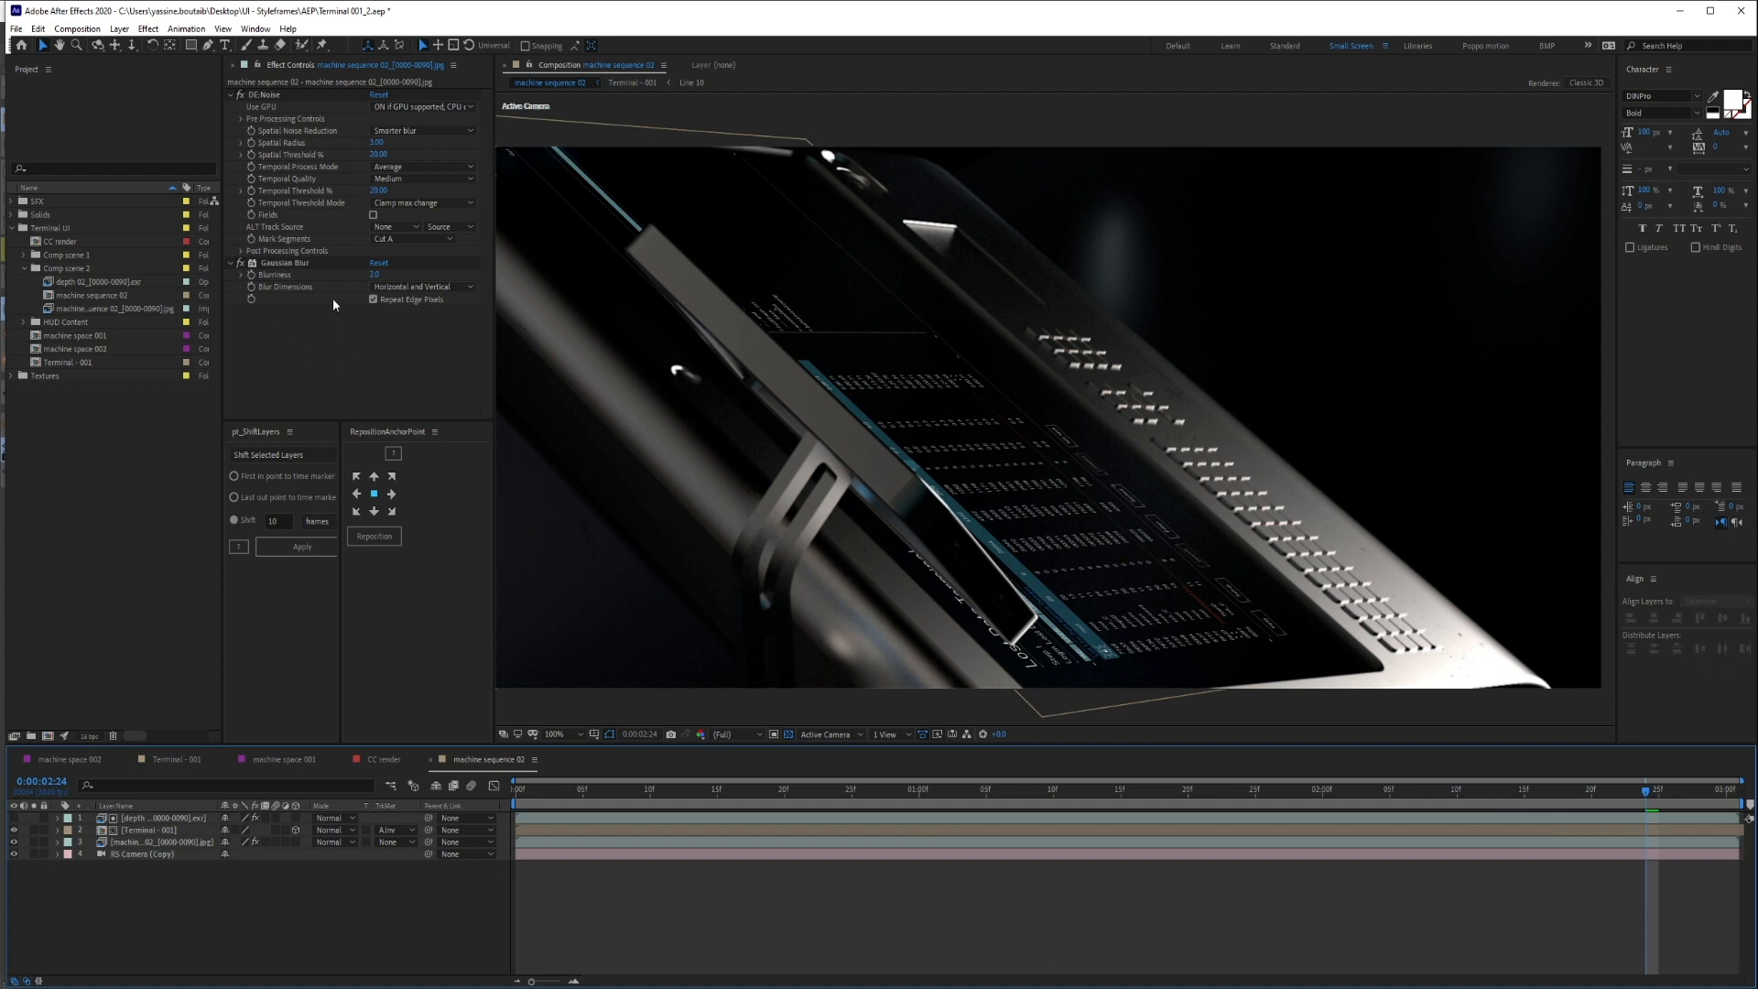
left_click(286, 263)
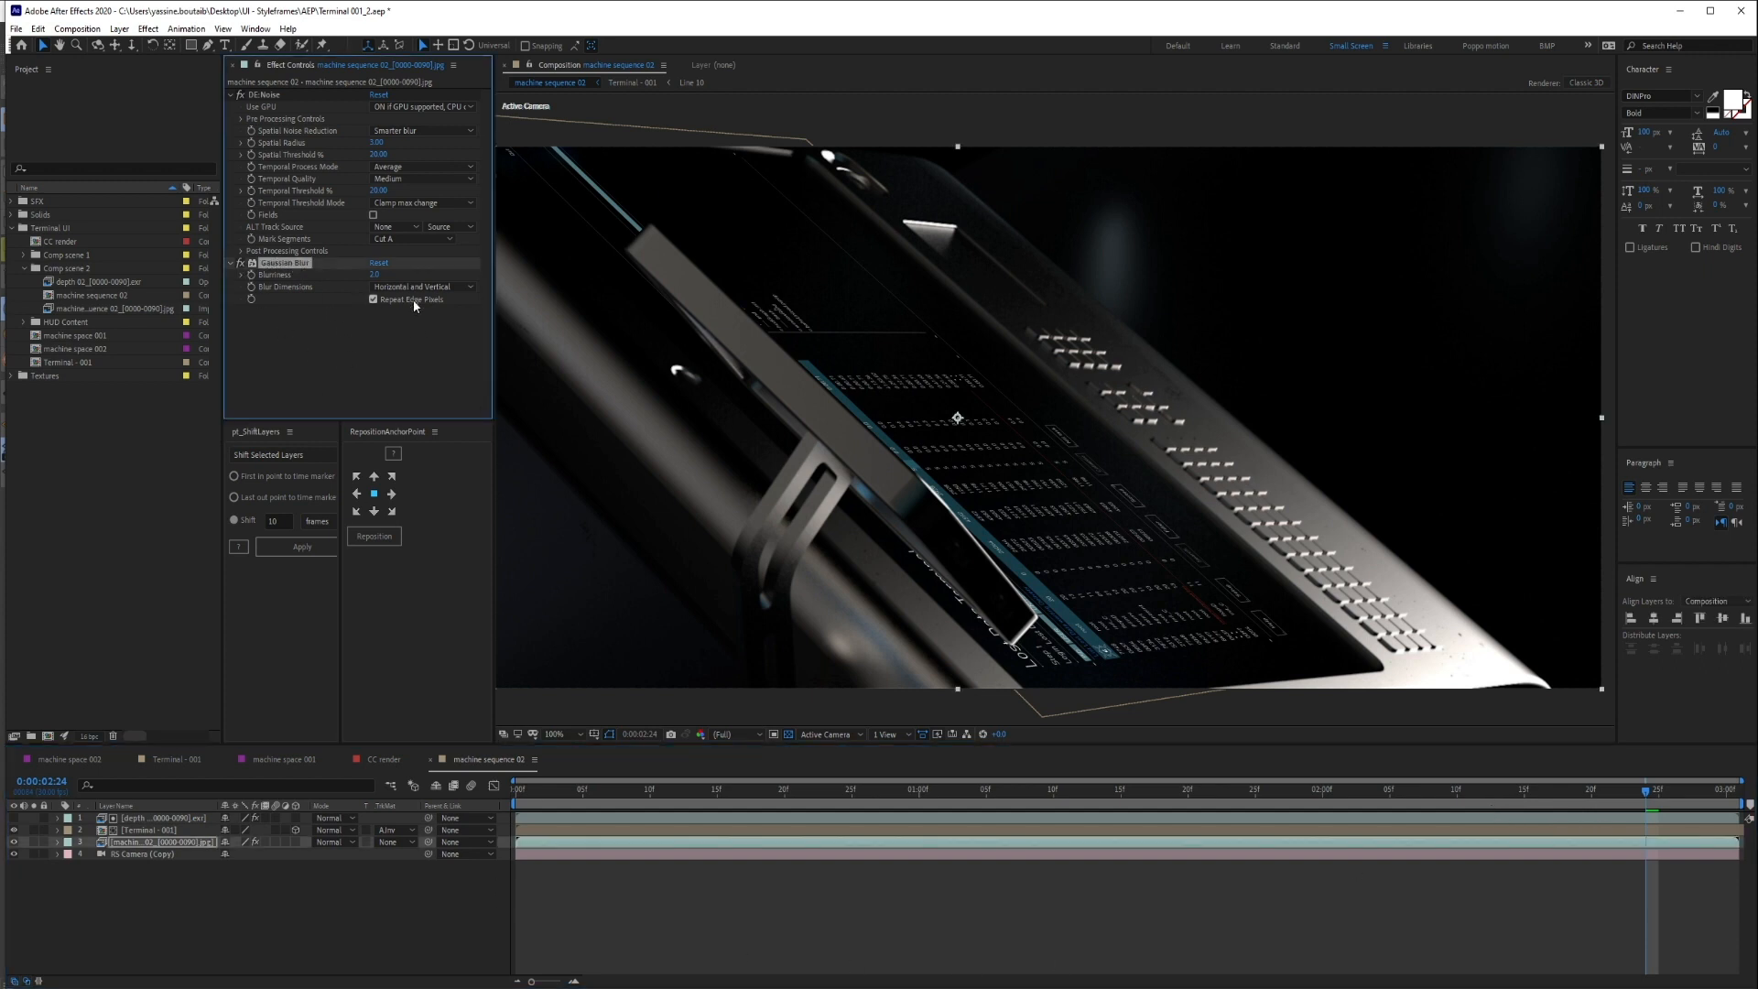
left_click(374, 299)
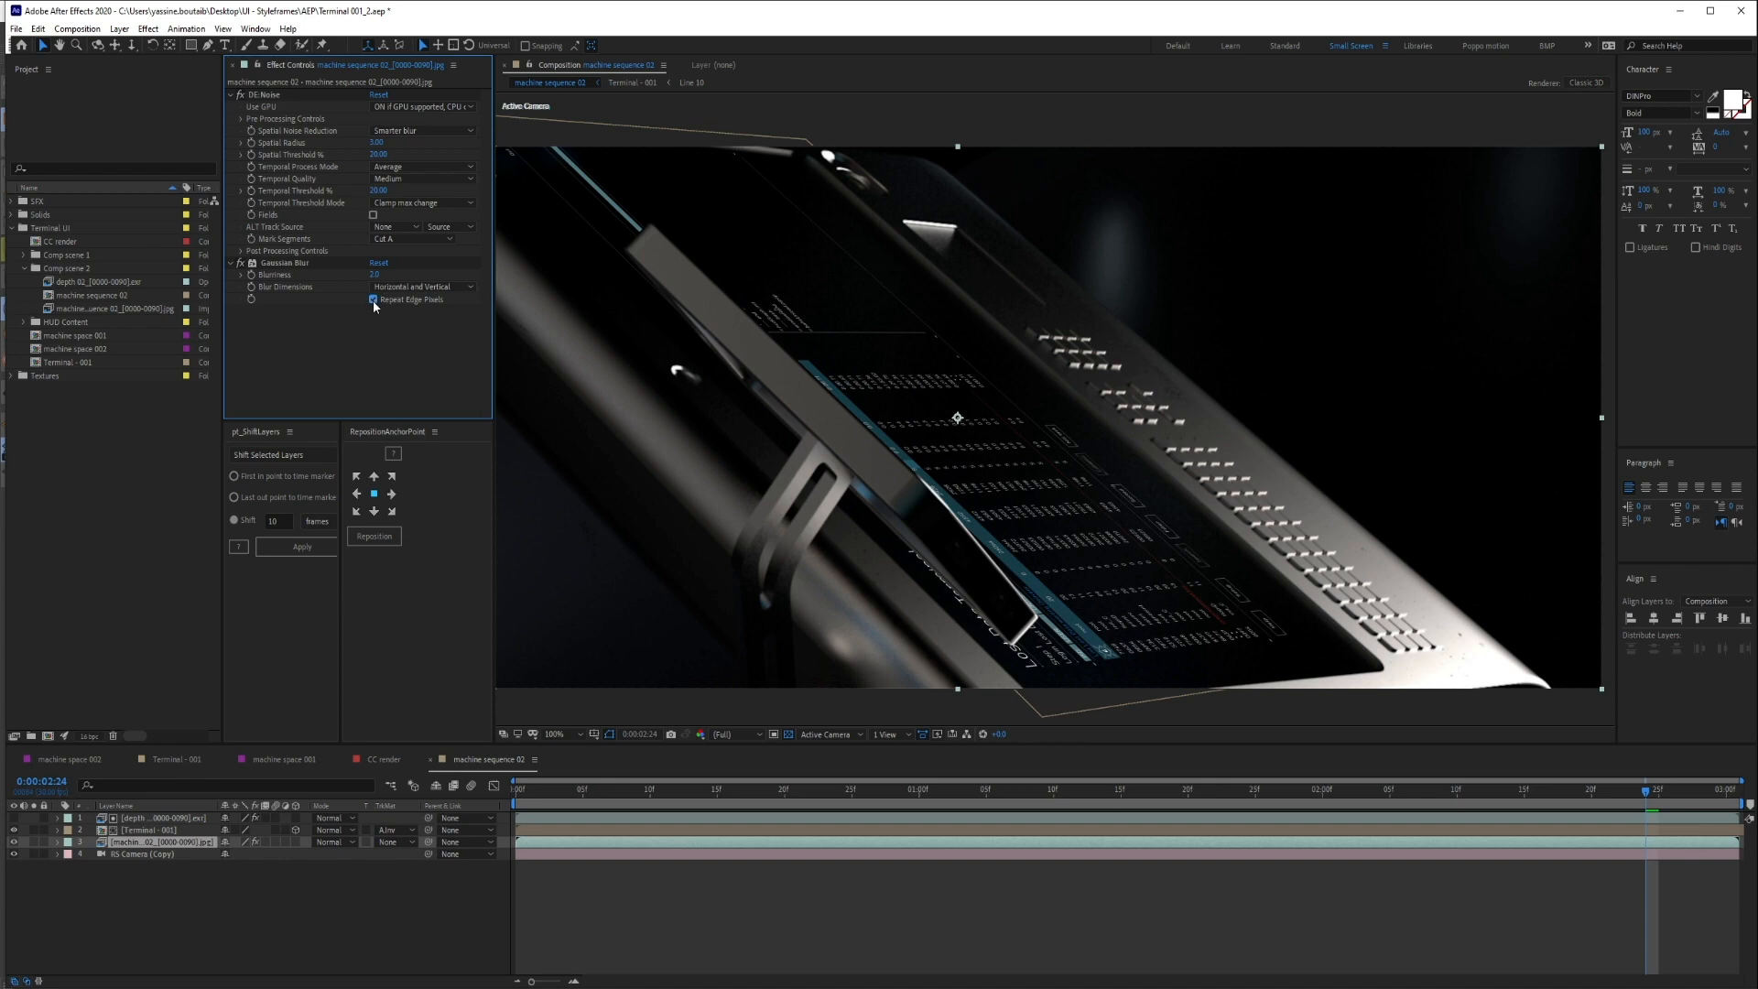
scroll(1429, 623, "up", 1)
left_click_drag(1433, 632, 911, 417)
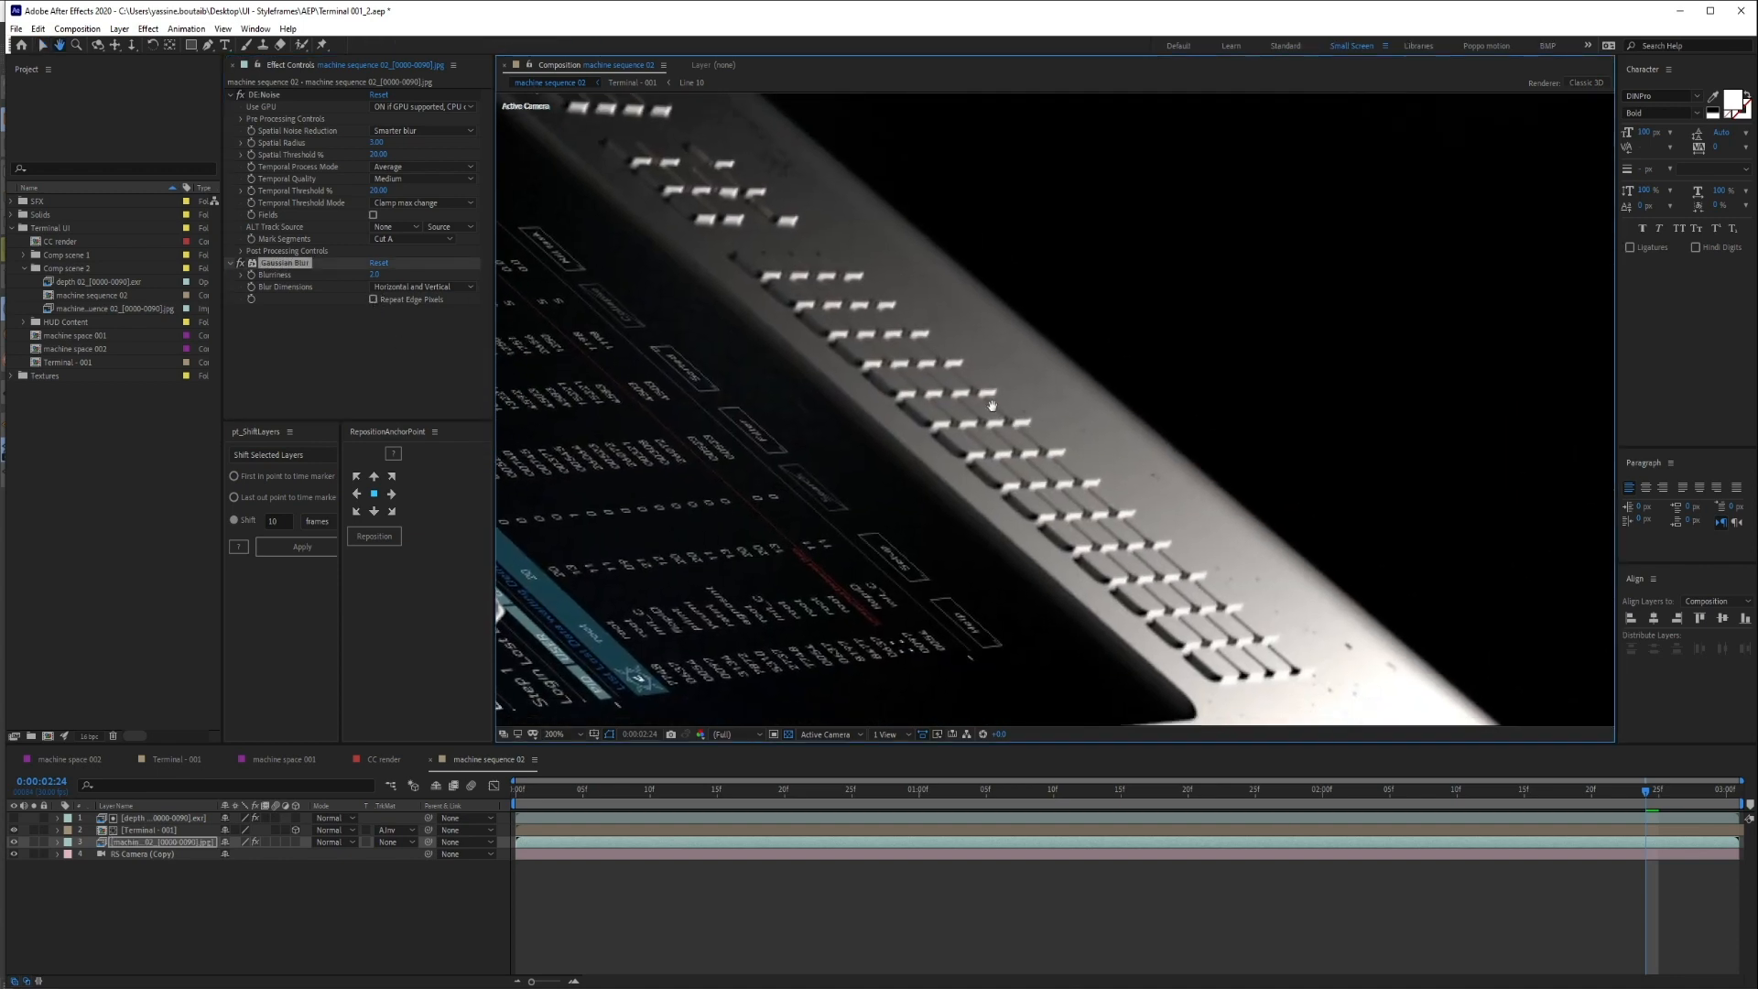
left_click_drag(1464, 680, 1163, 507)
Try an exaggerated Gaussian Blur blurriness of 14.5 to examine its effect on the frame edges
left_click_drag(375, 274, 479, 273)
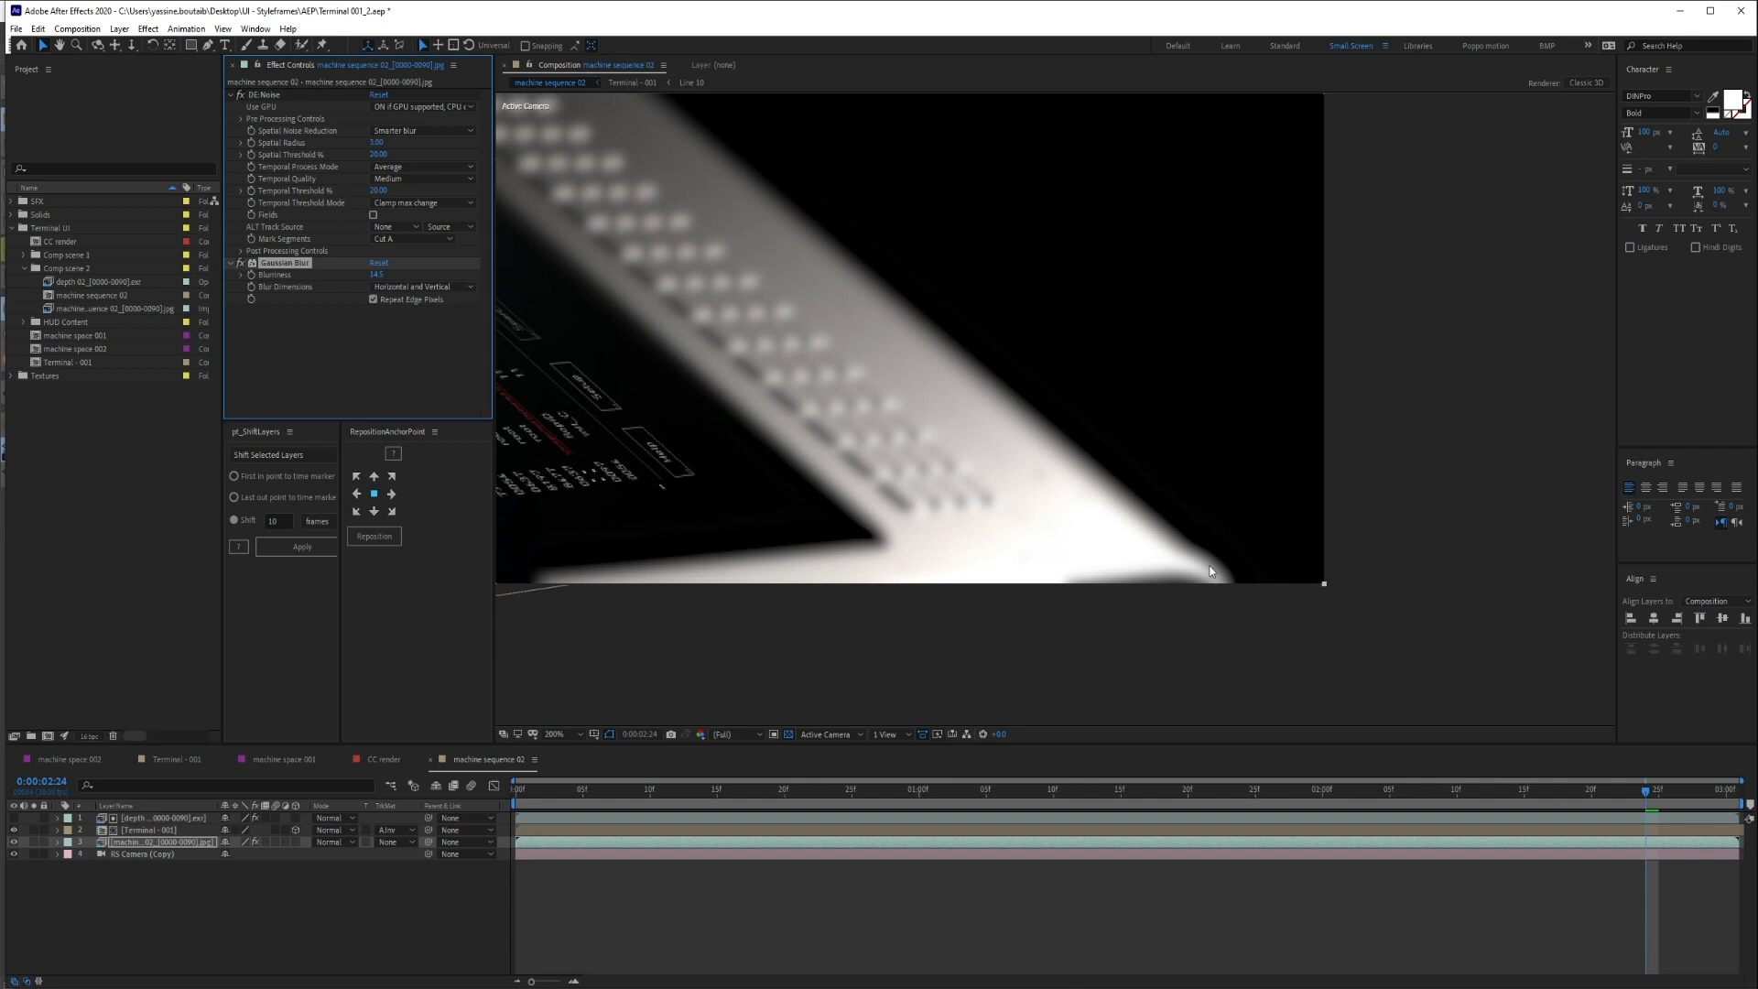
scroll(1084, 474, "down", 1)
left_click_drag(888, 424, 1408, 536)
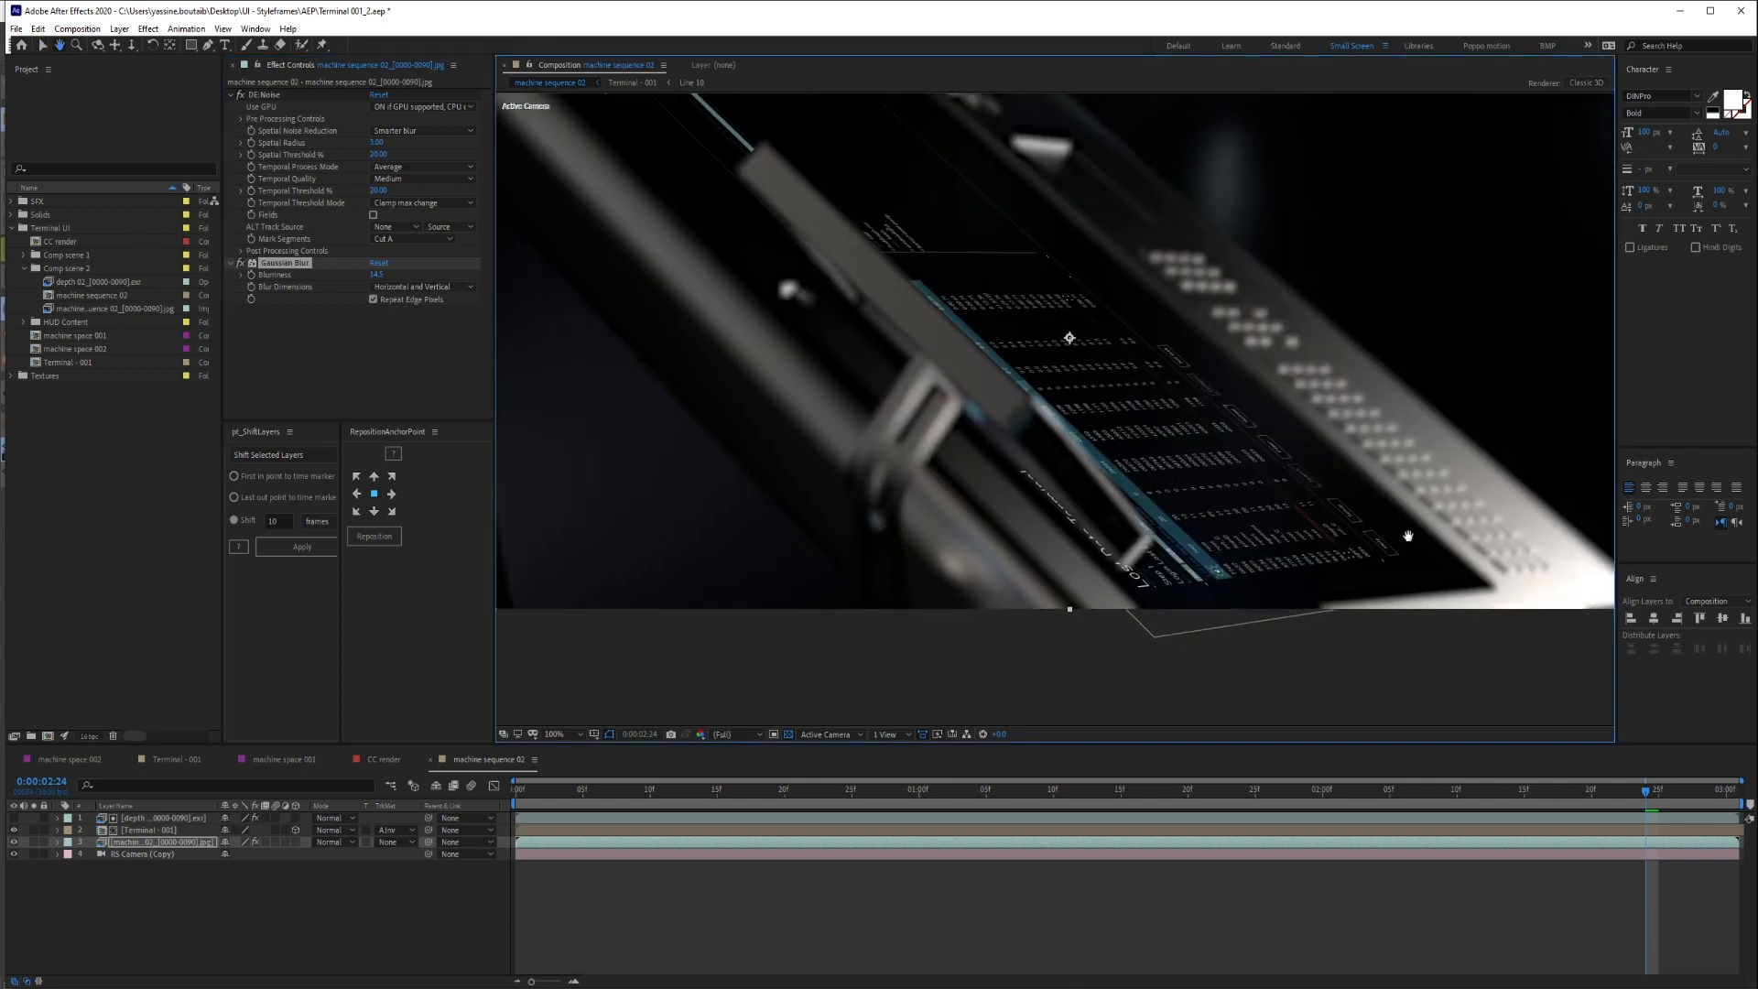
Set the Gaussian Blur's blurriness to 2 on the machine render and deselect the layer
left_click_drag(376, 274, 295, 274)
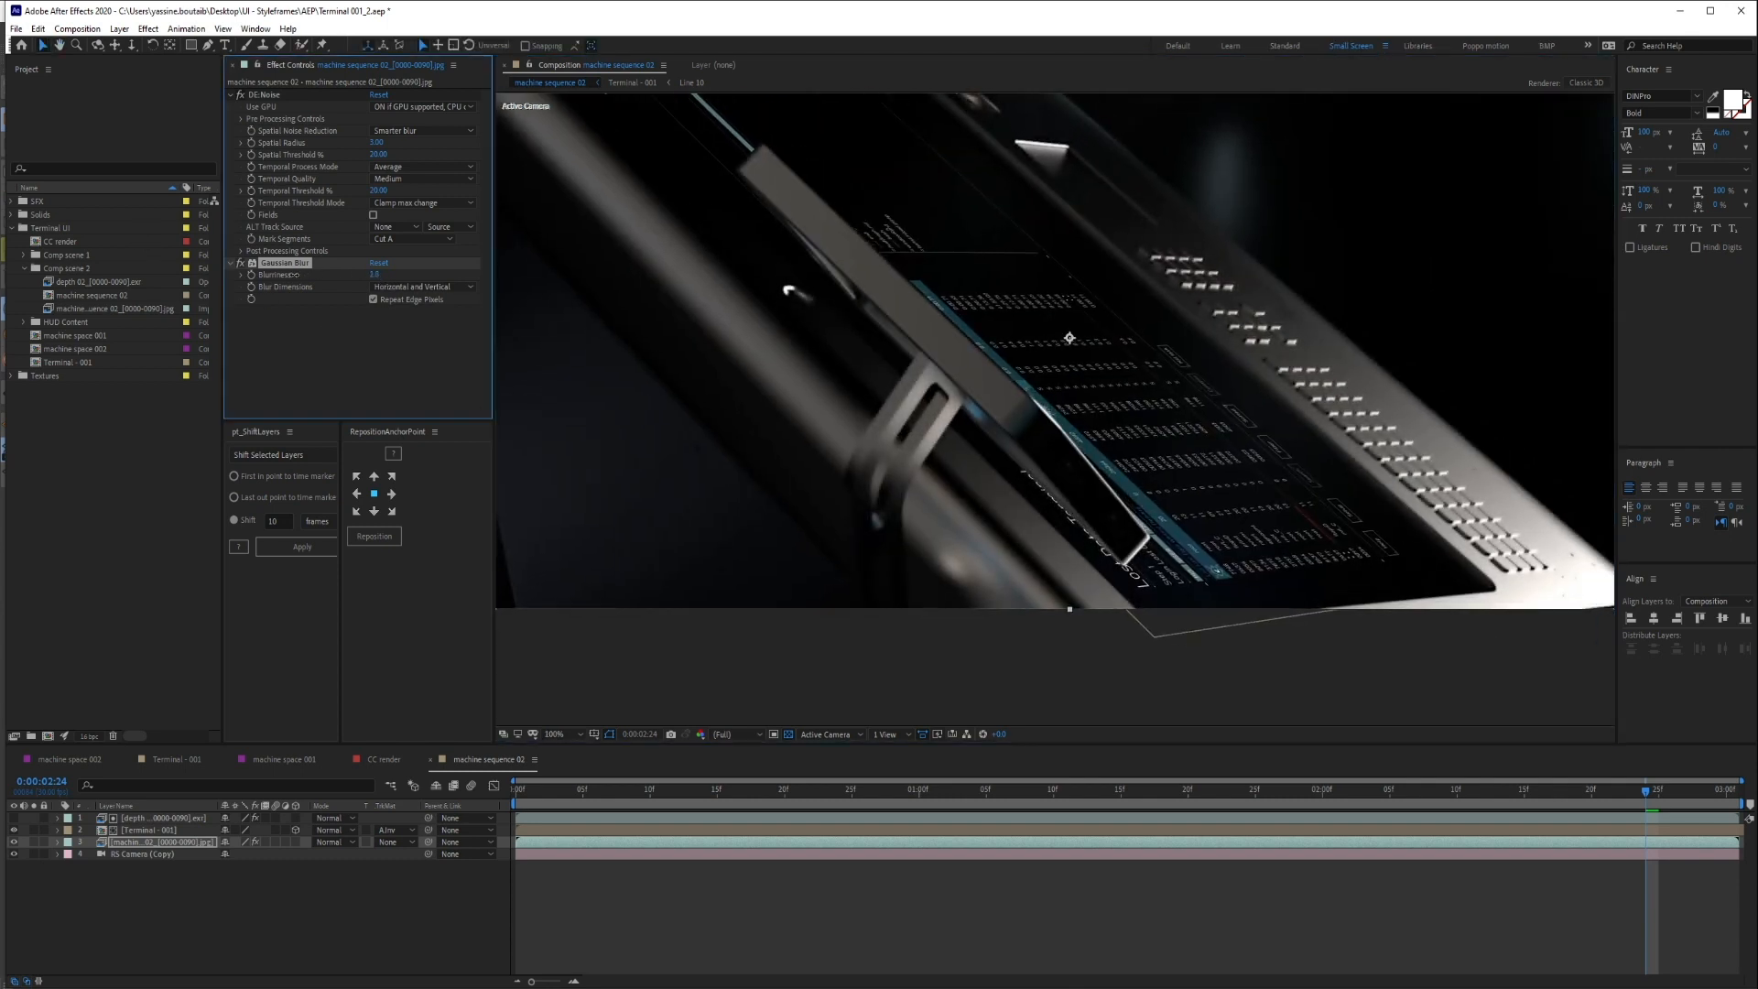
left_click(378, 275)
type("1")
key("Return")
left_click(1104, 901)
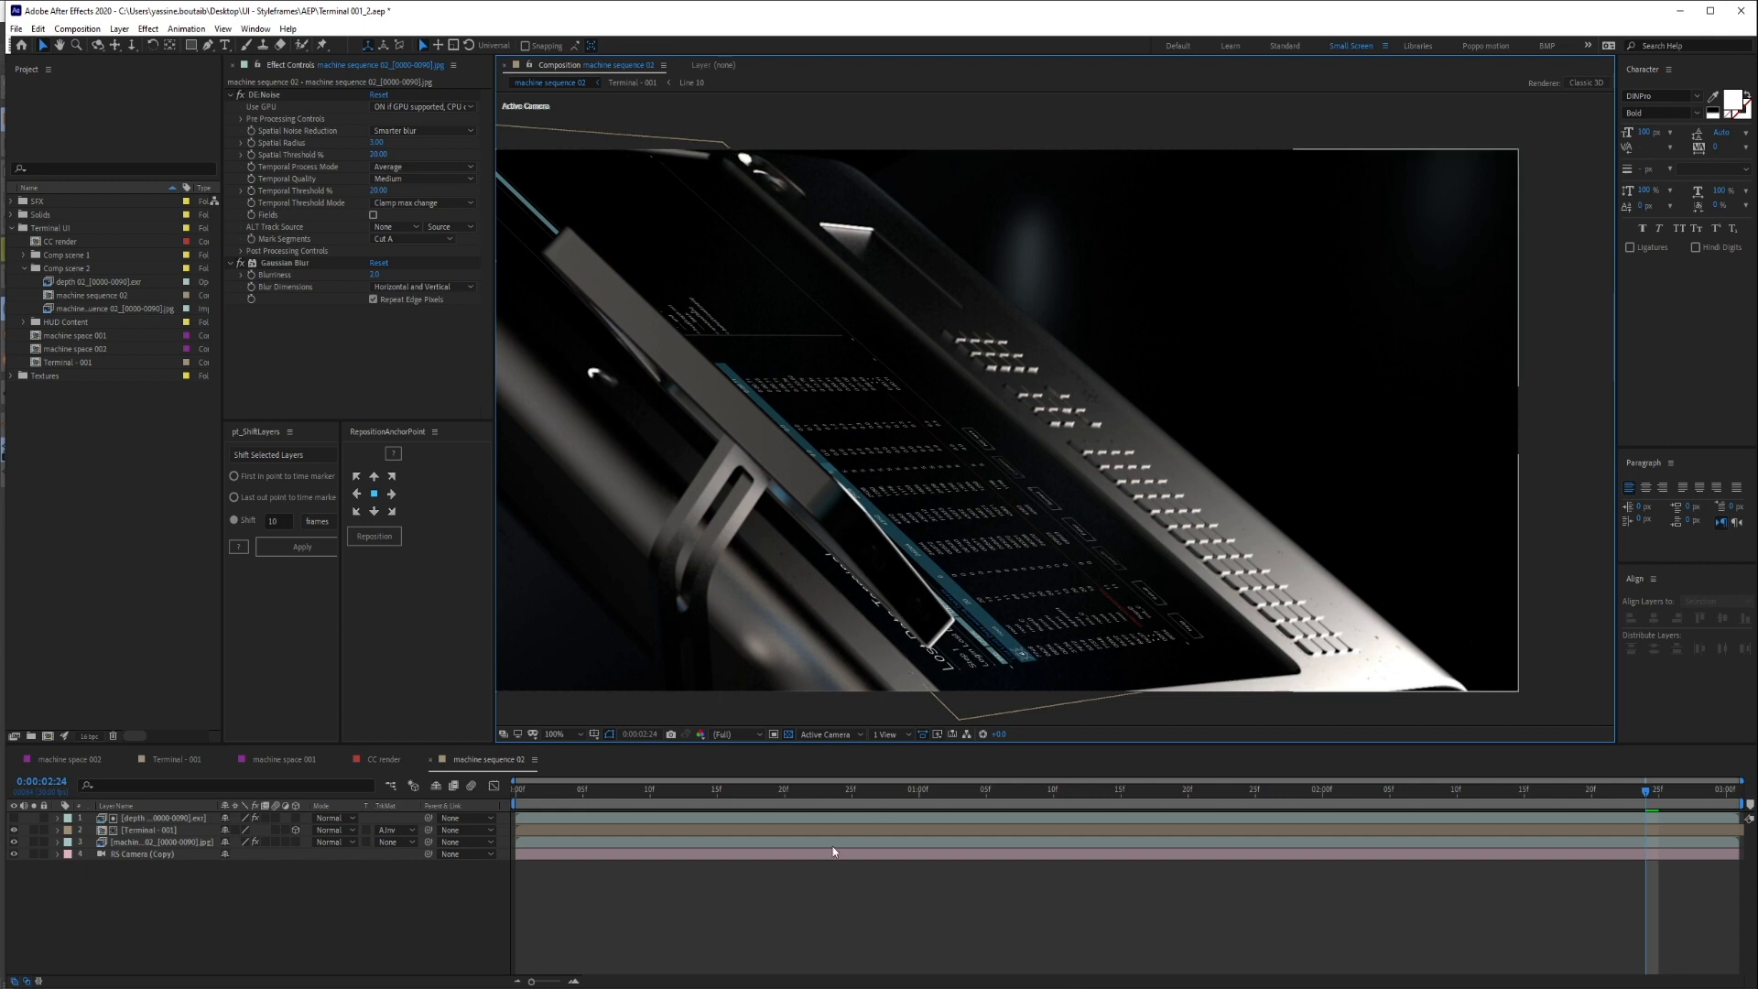
left_click(138, 821)
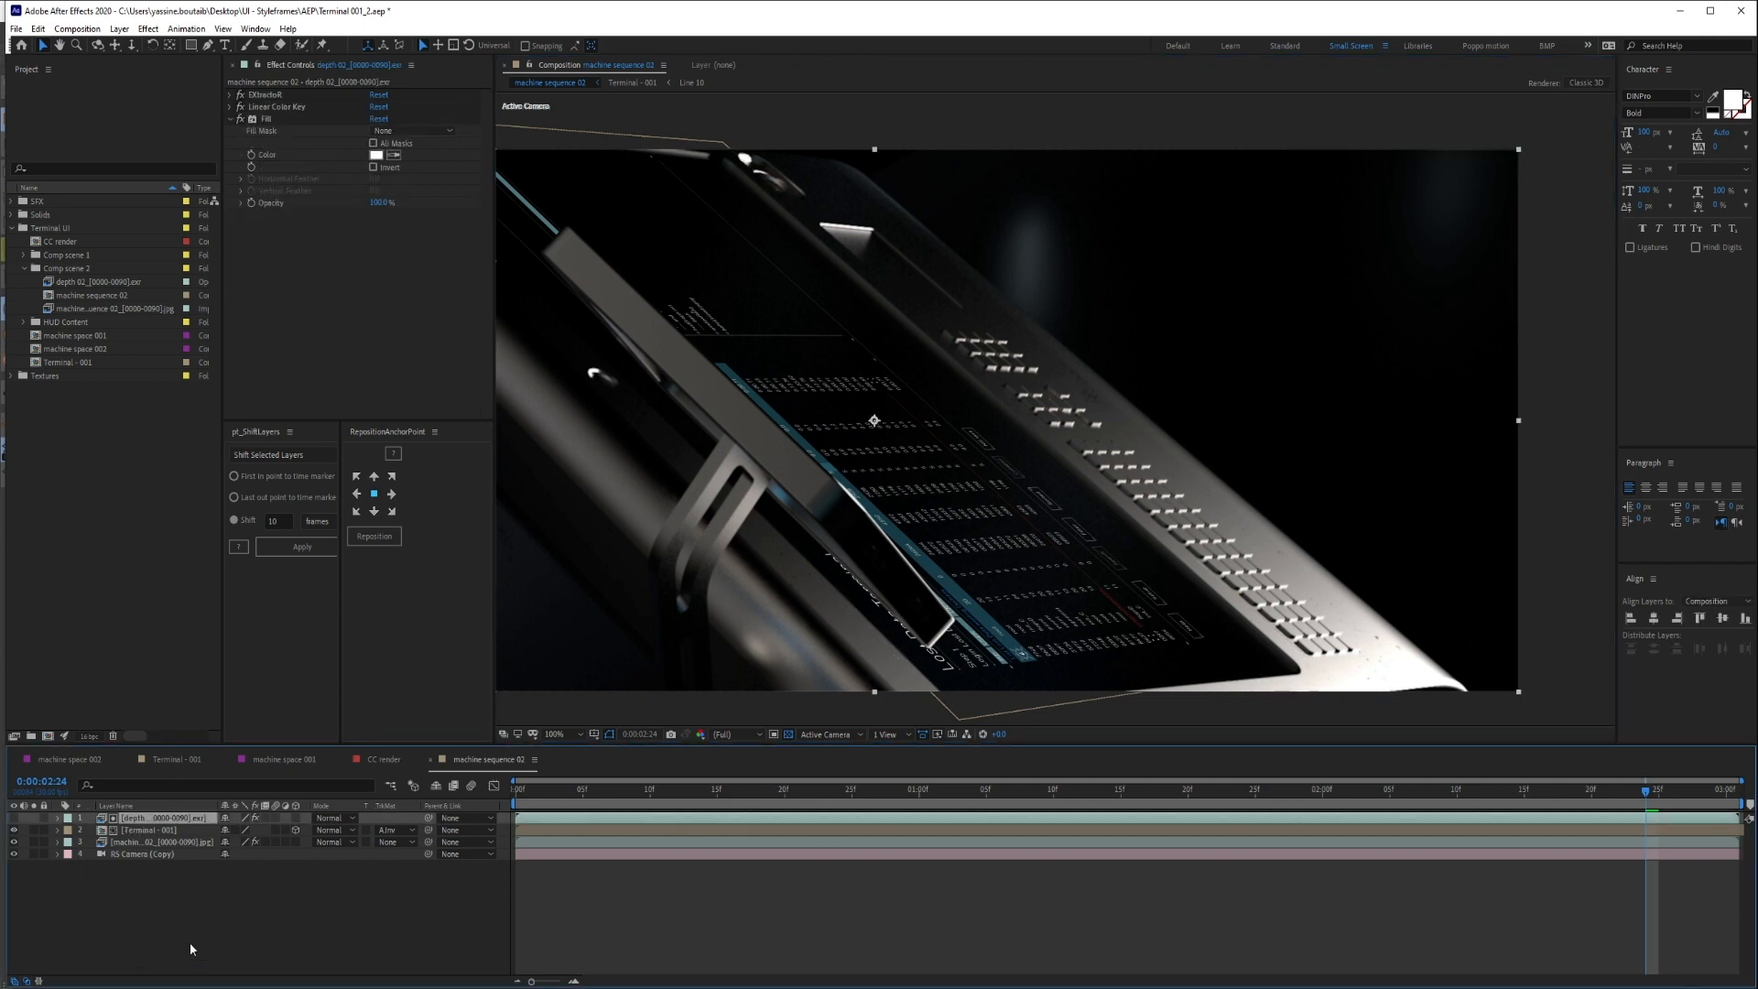
left_click(190, 950)
left_click(144, 832)
left_click(148, 820, "shift")
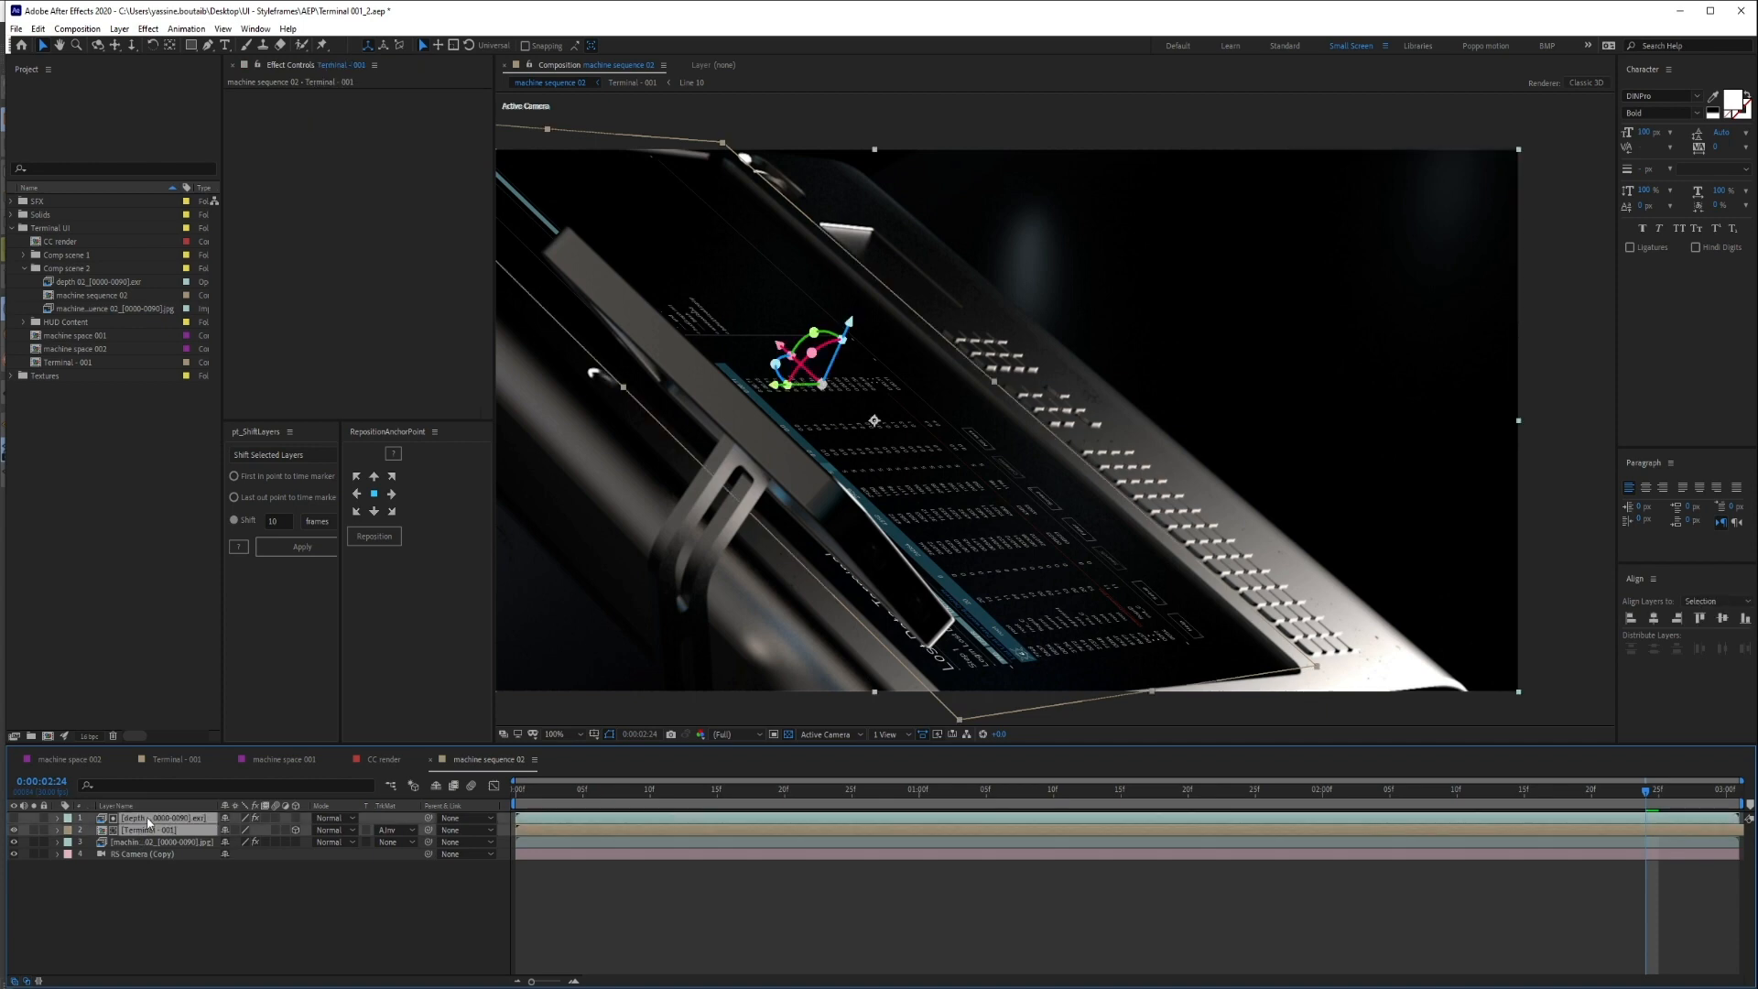
key("ctrl+d")
left_click(28, 888)
left_click(34, 830)
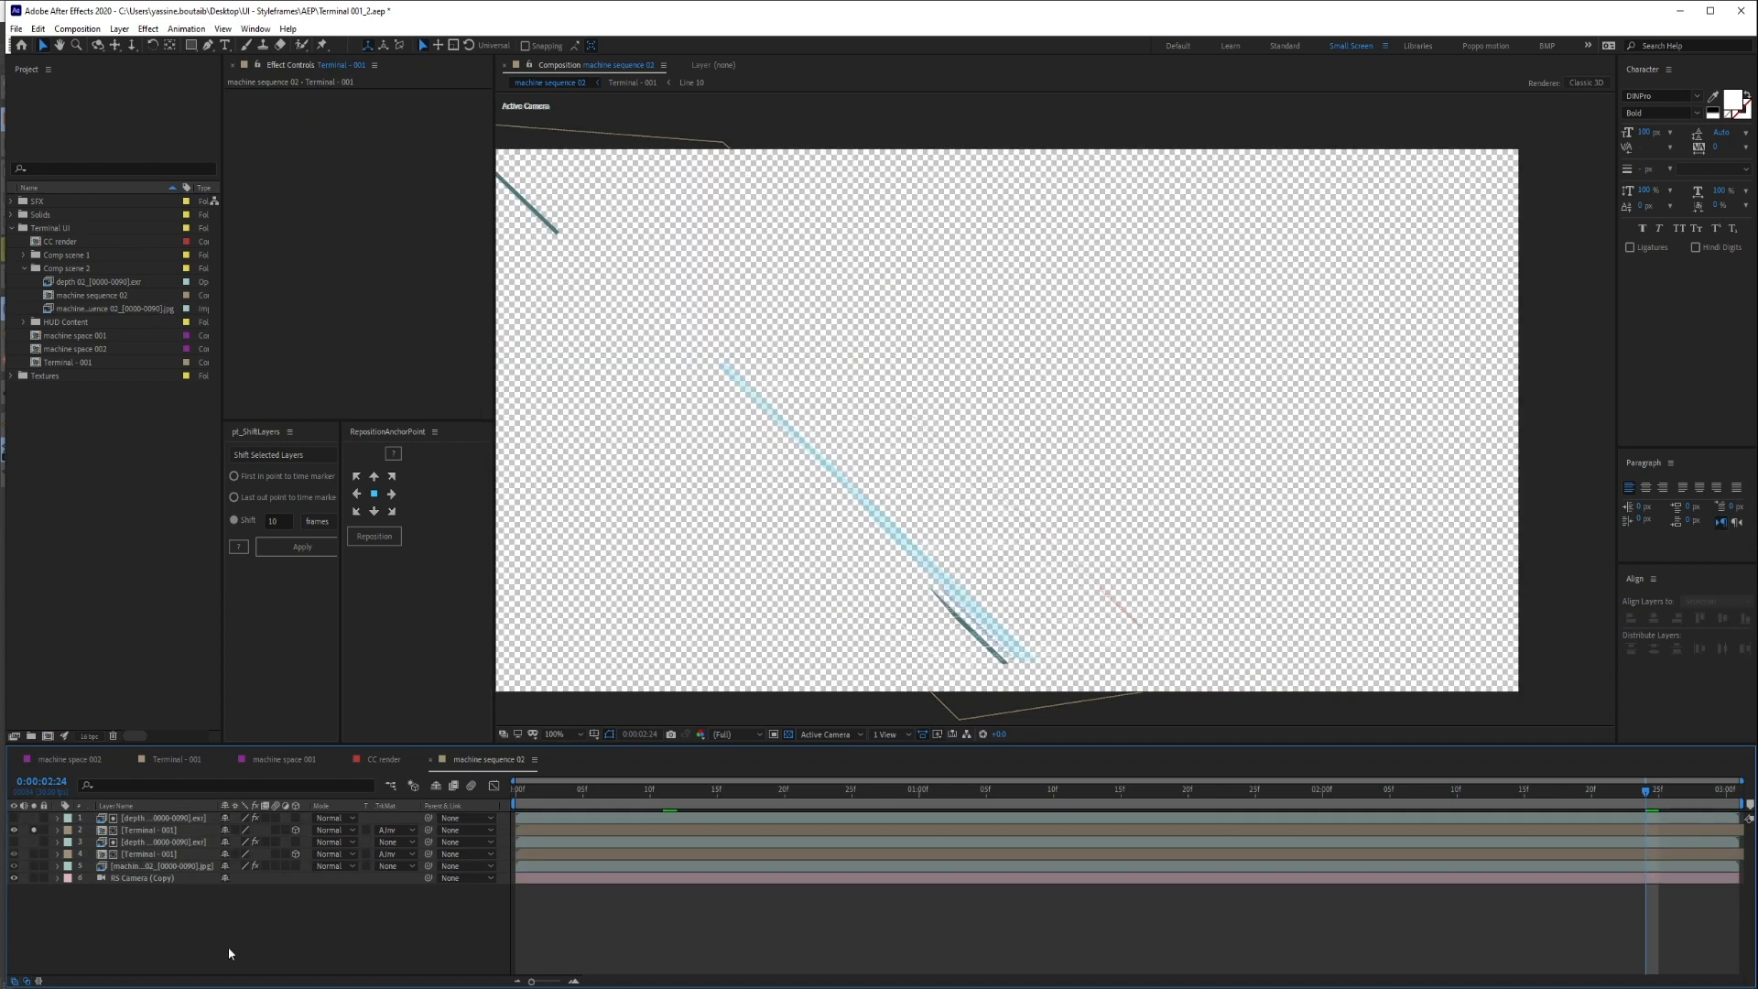
left_click_drag(924, 537, 1053, 564)
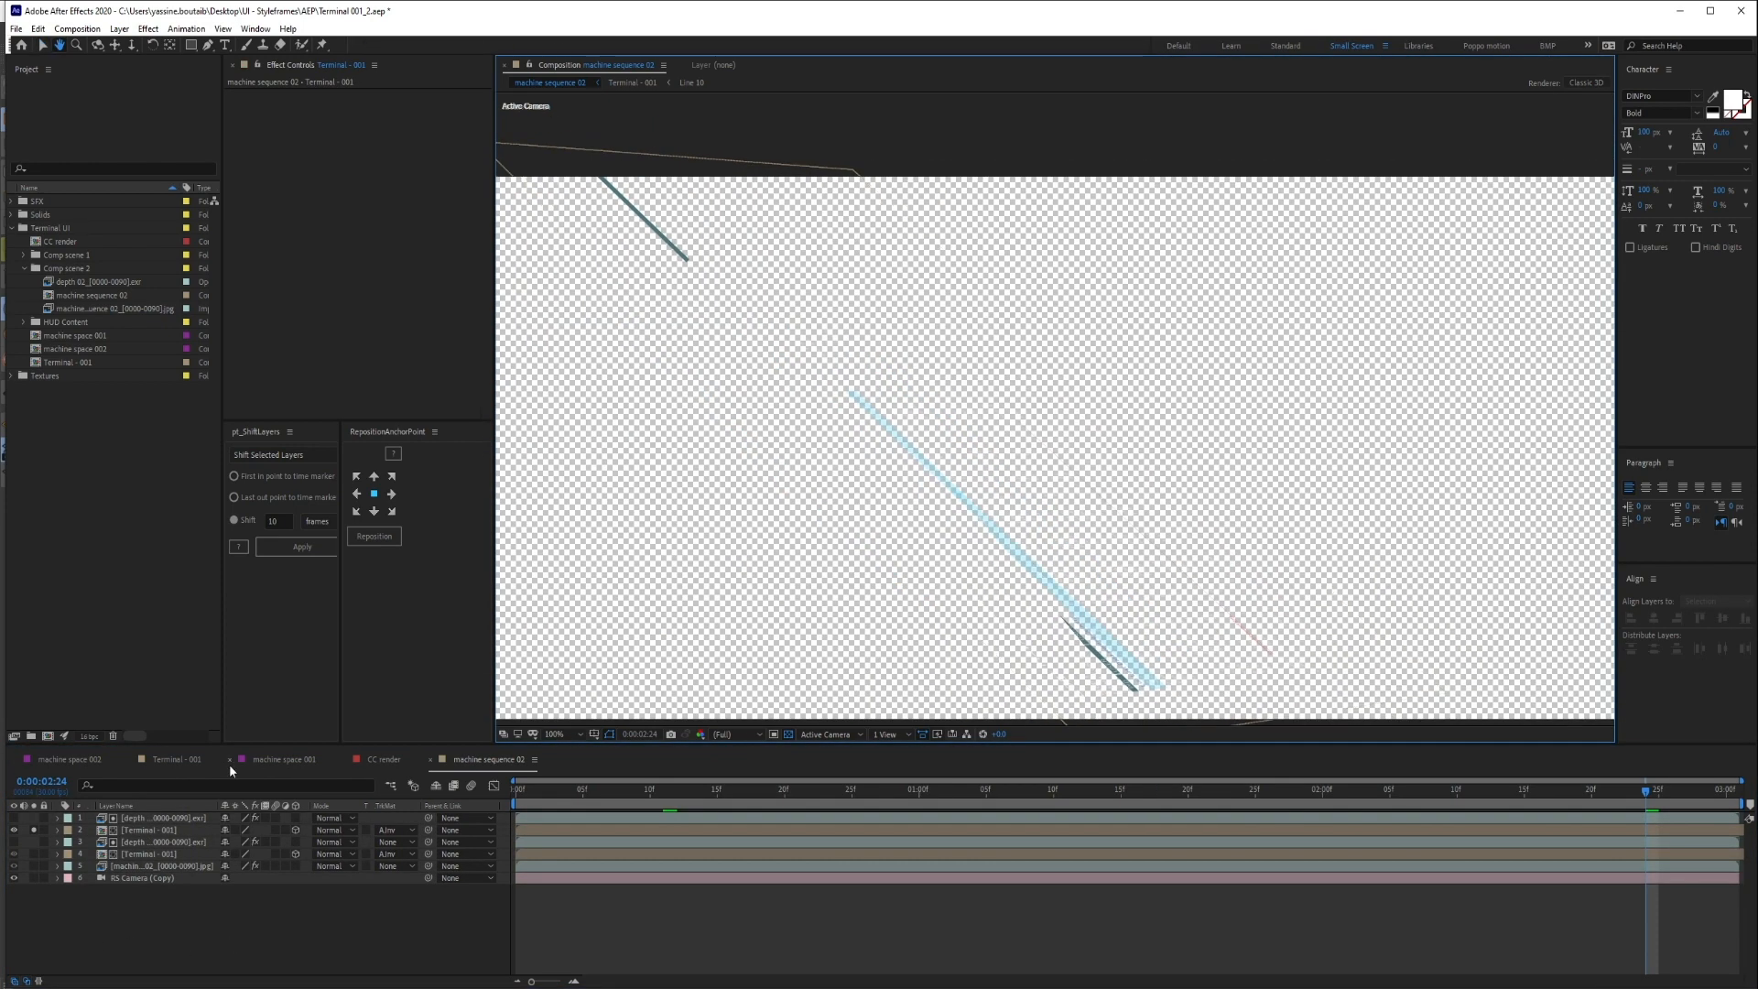
left_click(159, 830)
left_click(163, 818, "shift")
key("Delete")
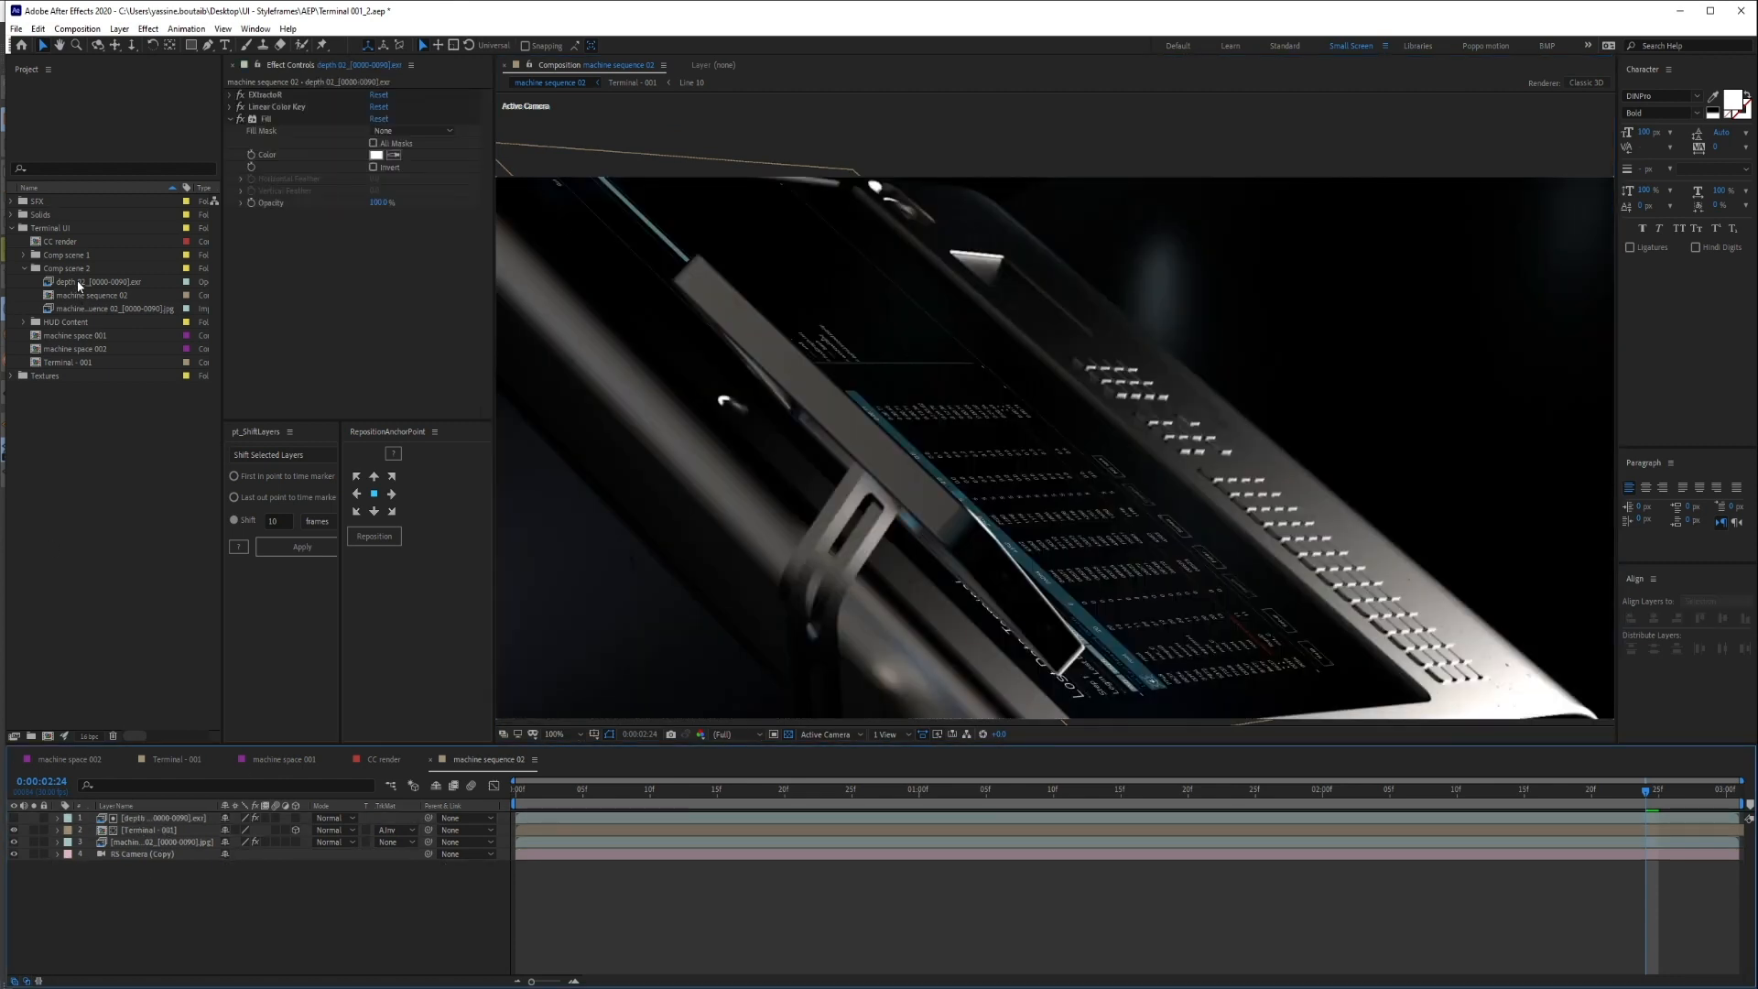
Add another copy of the depth 02 EXR sequence above all layers and solo it together with the machine render
left_click_drag(79, 286, 146, 817)
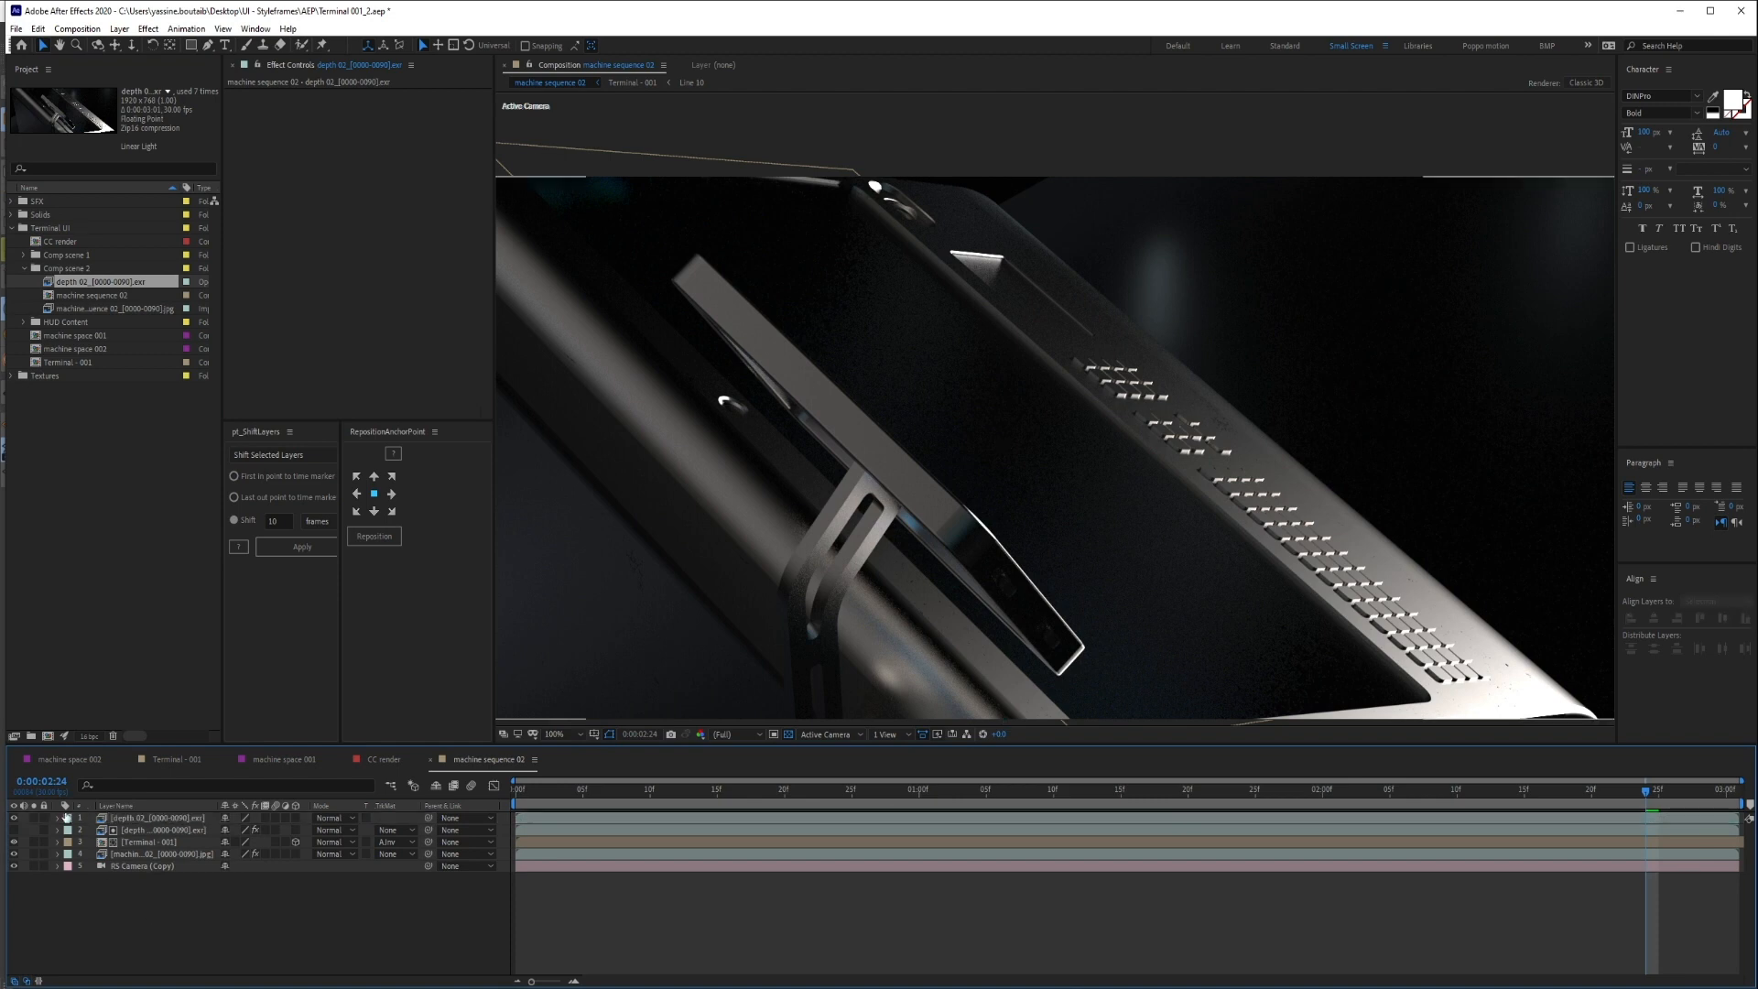
left_click(34, 853)
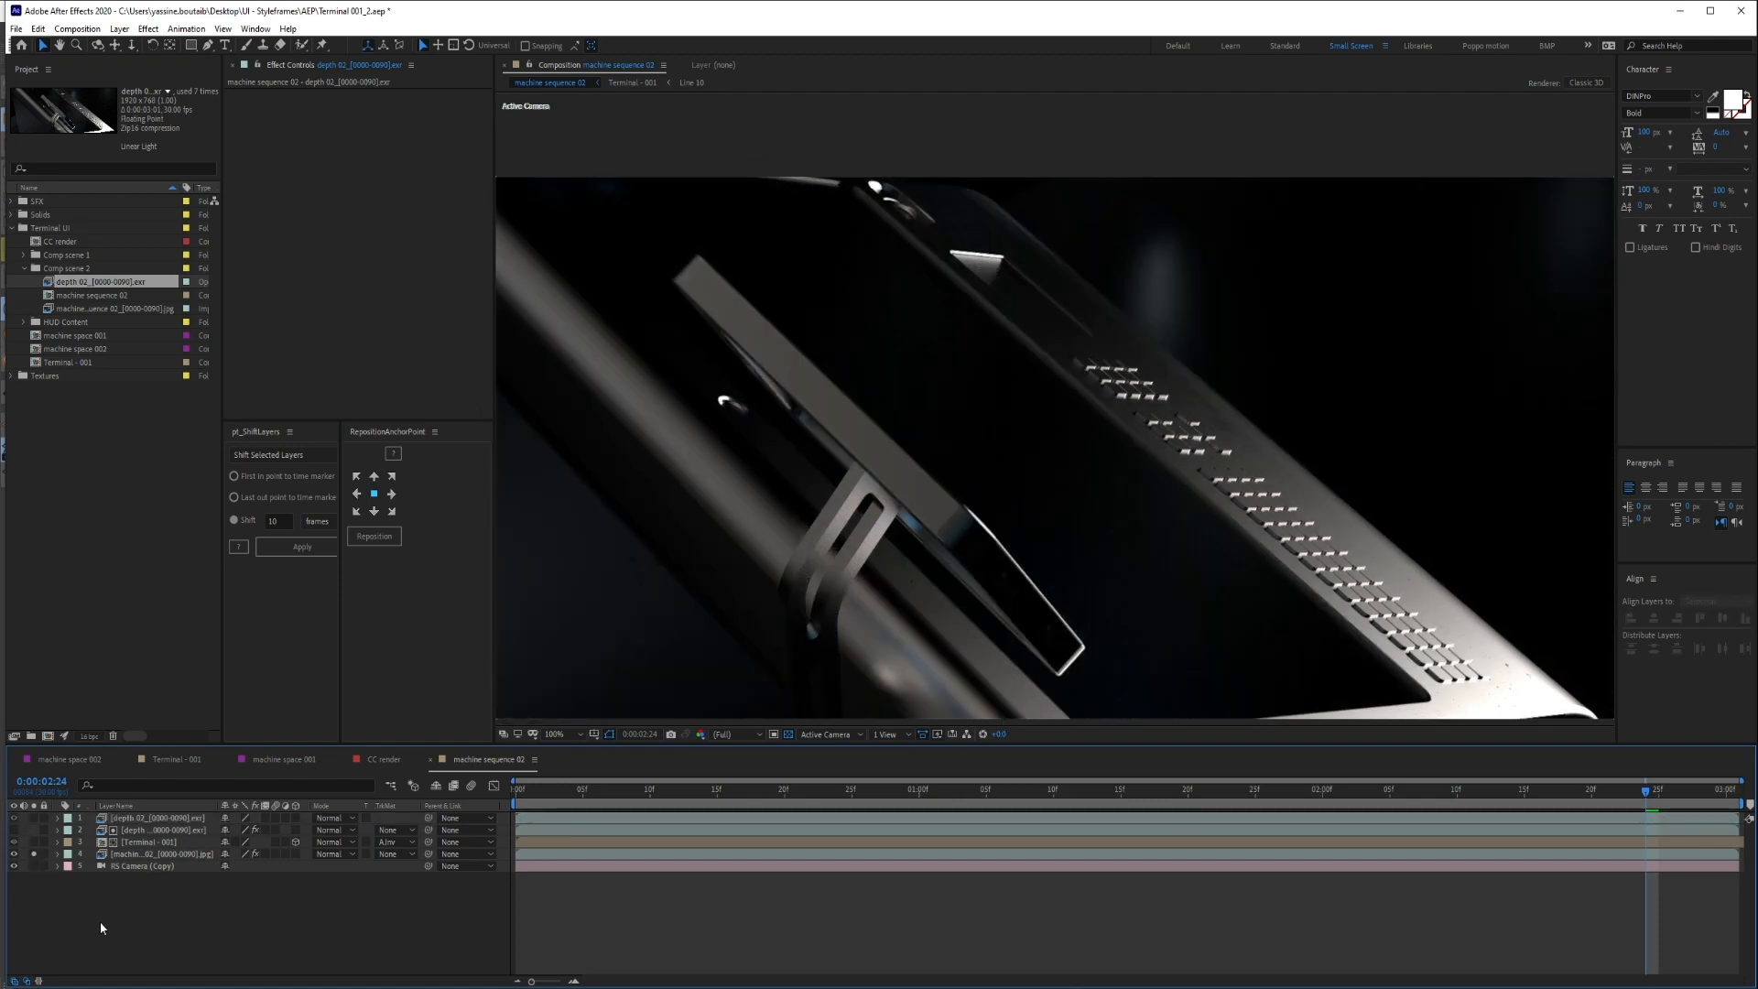
left_click(33, 817)
left_click(179, 818)
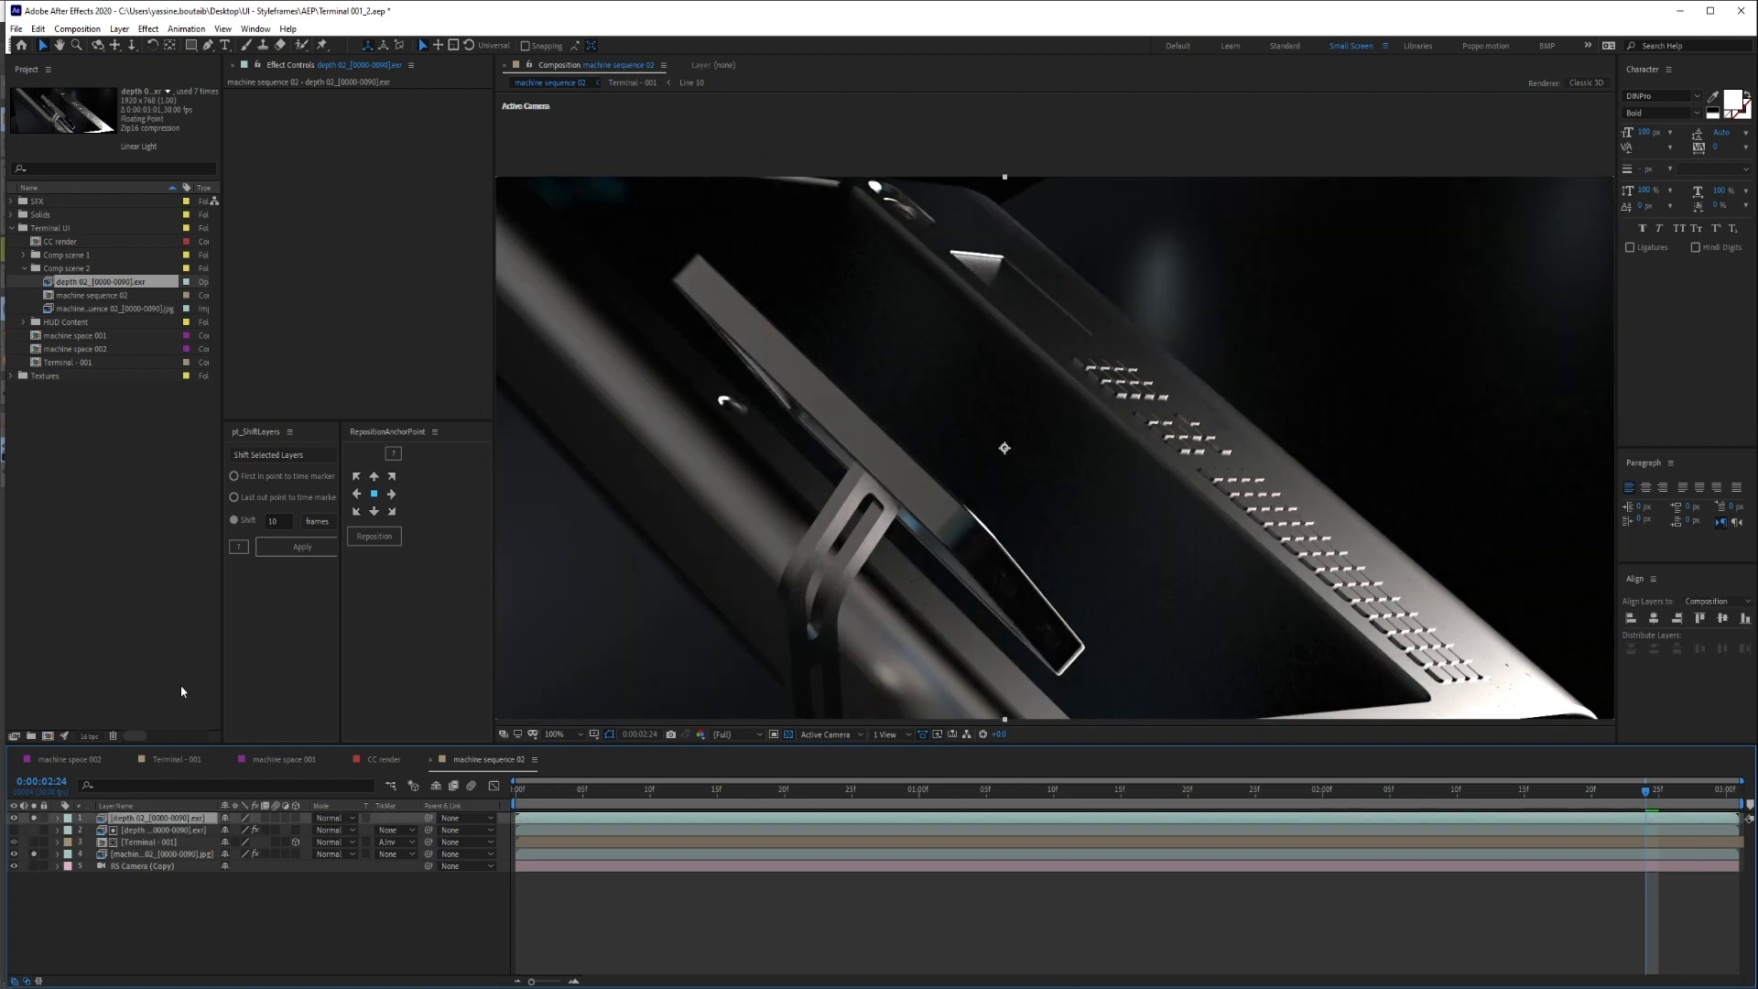
Add EXtractoR to the new depth 02 layer and extract its depth pass into the color channels
key("ctrl+space")
type("extra")
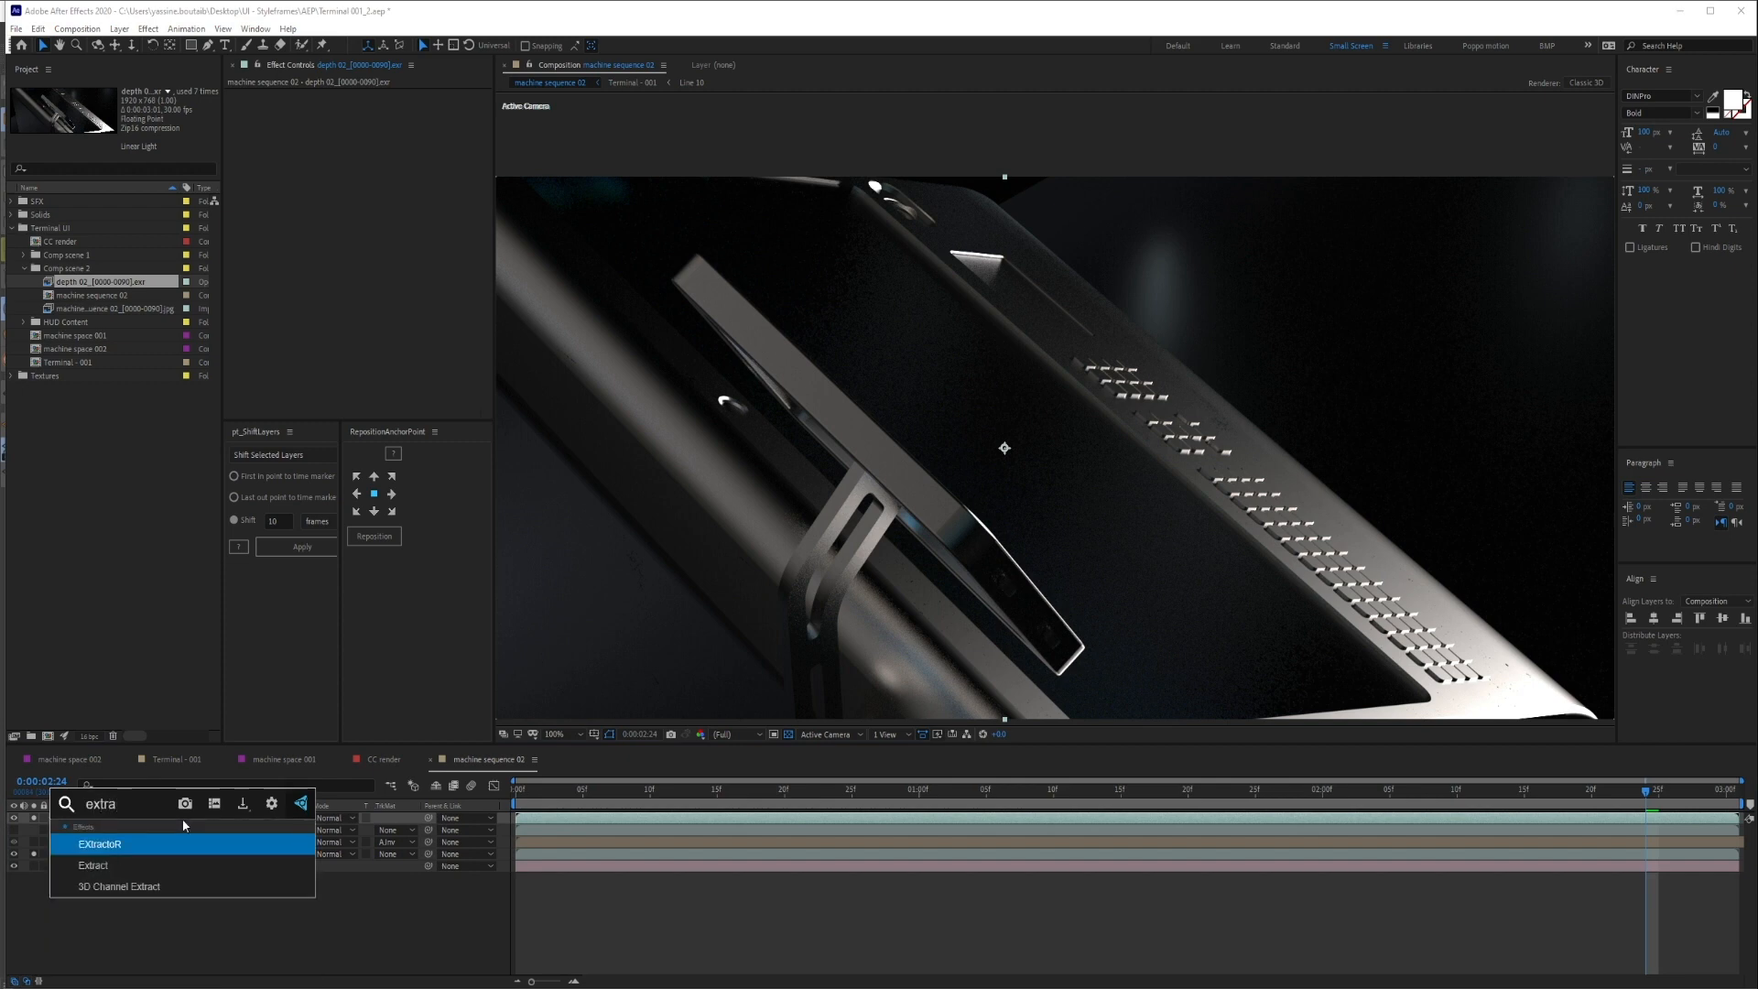
key("Return")
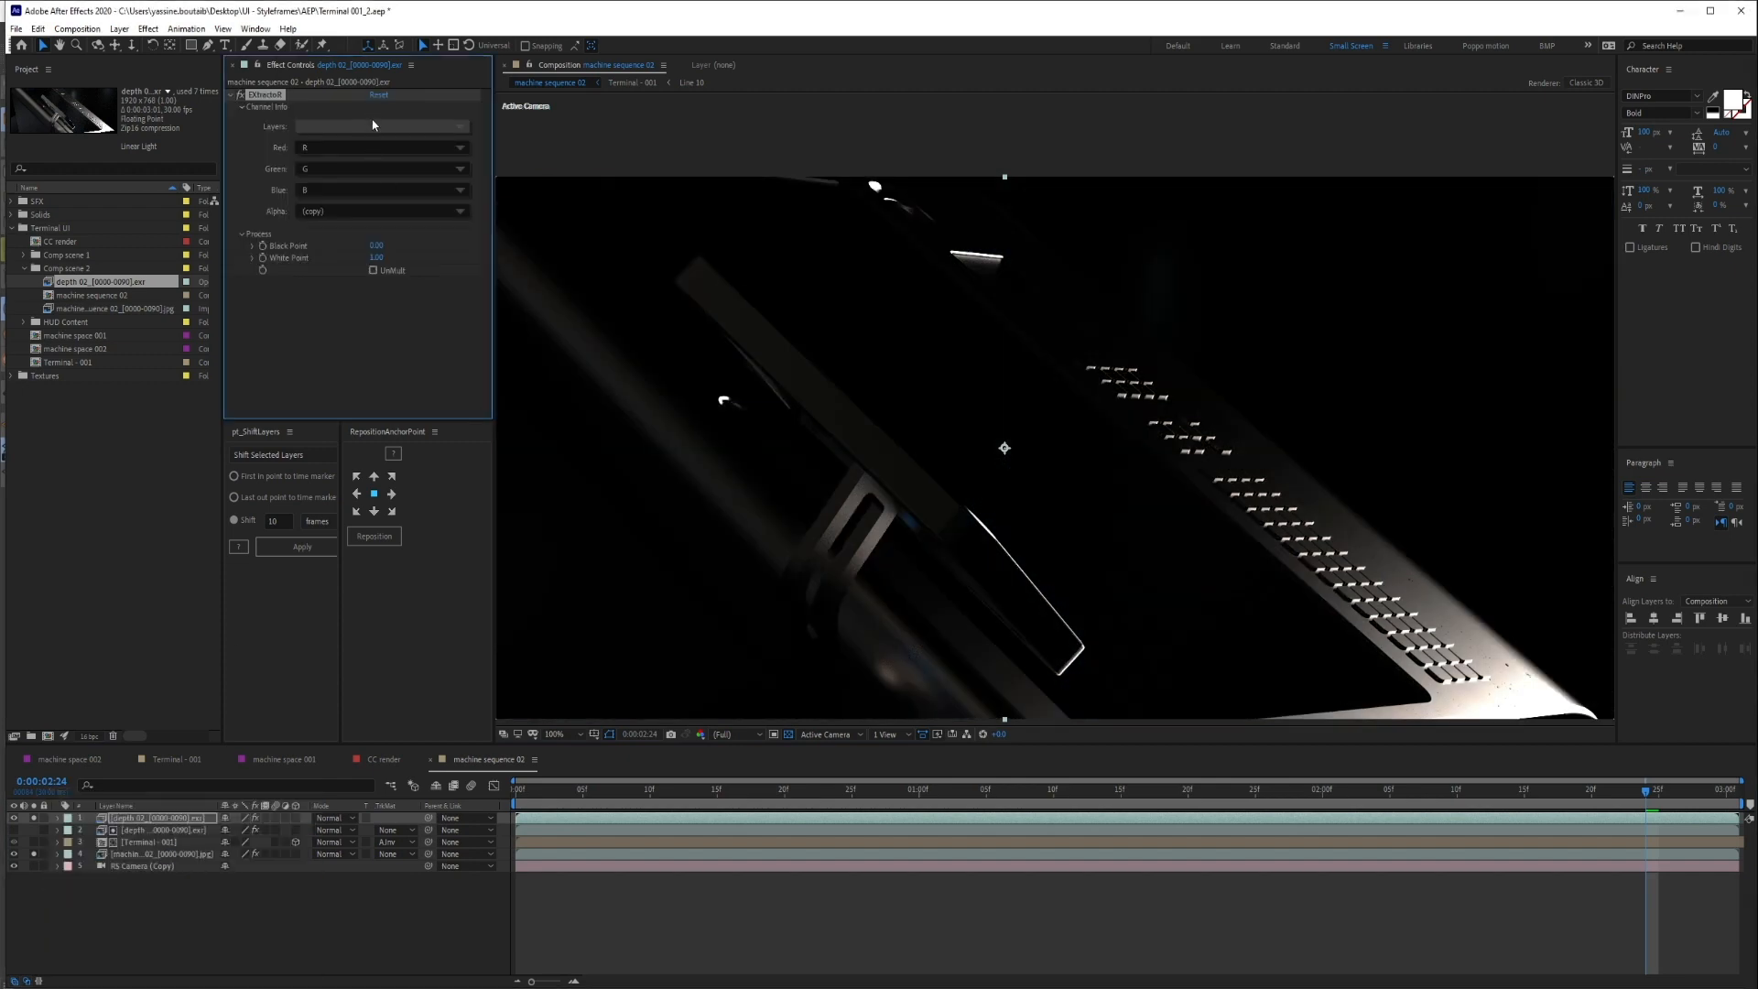
left_click(372, 126)
left_click(409, 130)
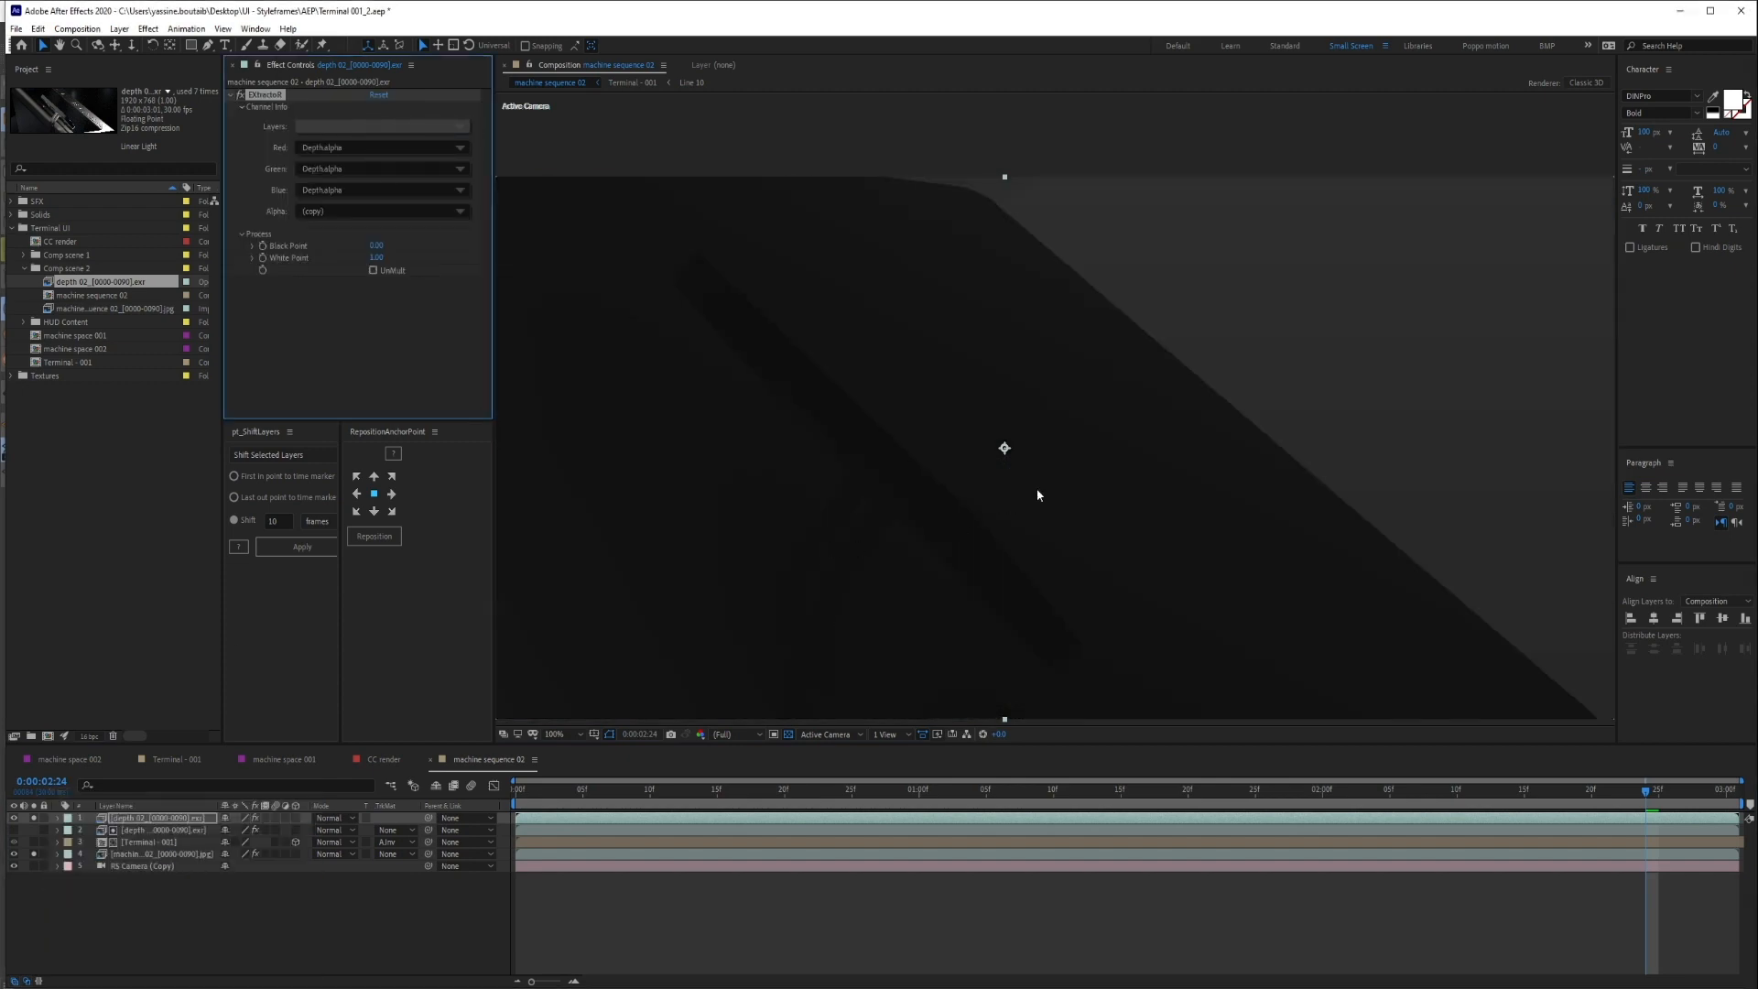
Unsolo the extracted depth pass layer and move it to the end of the layer stack
left_click(34, 817)
left_click_drag(118, 821, 117, 882)
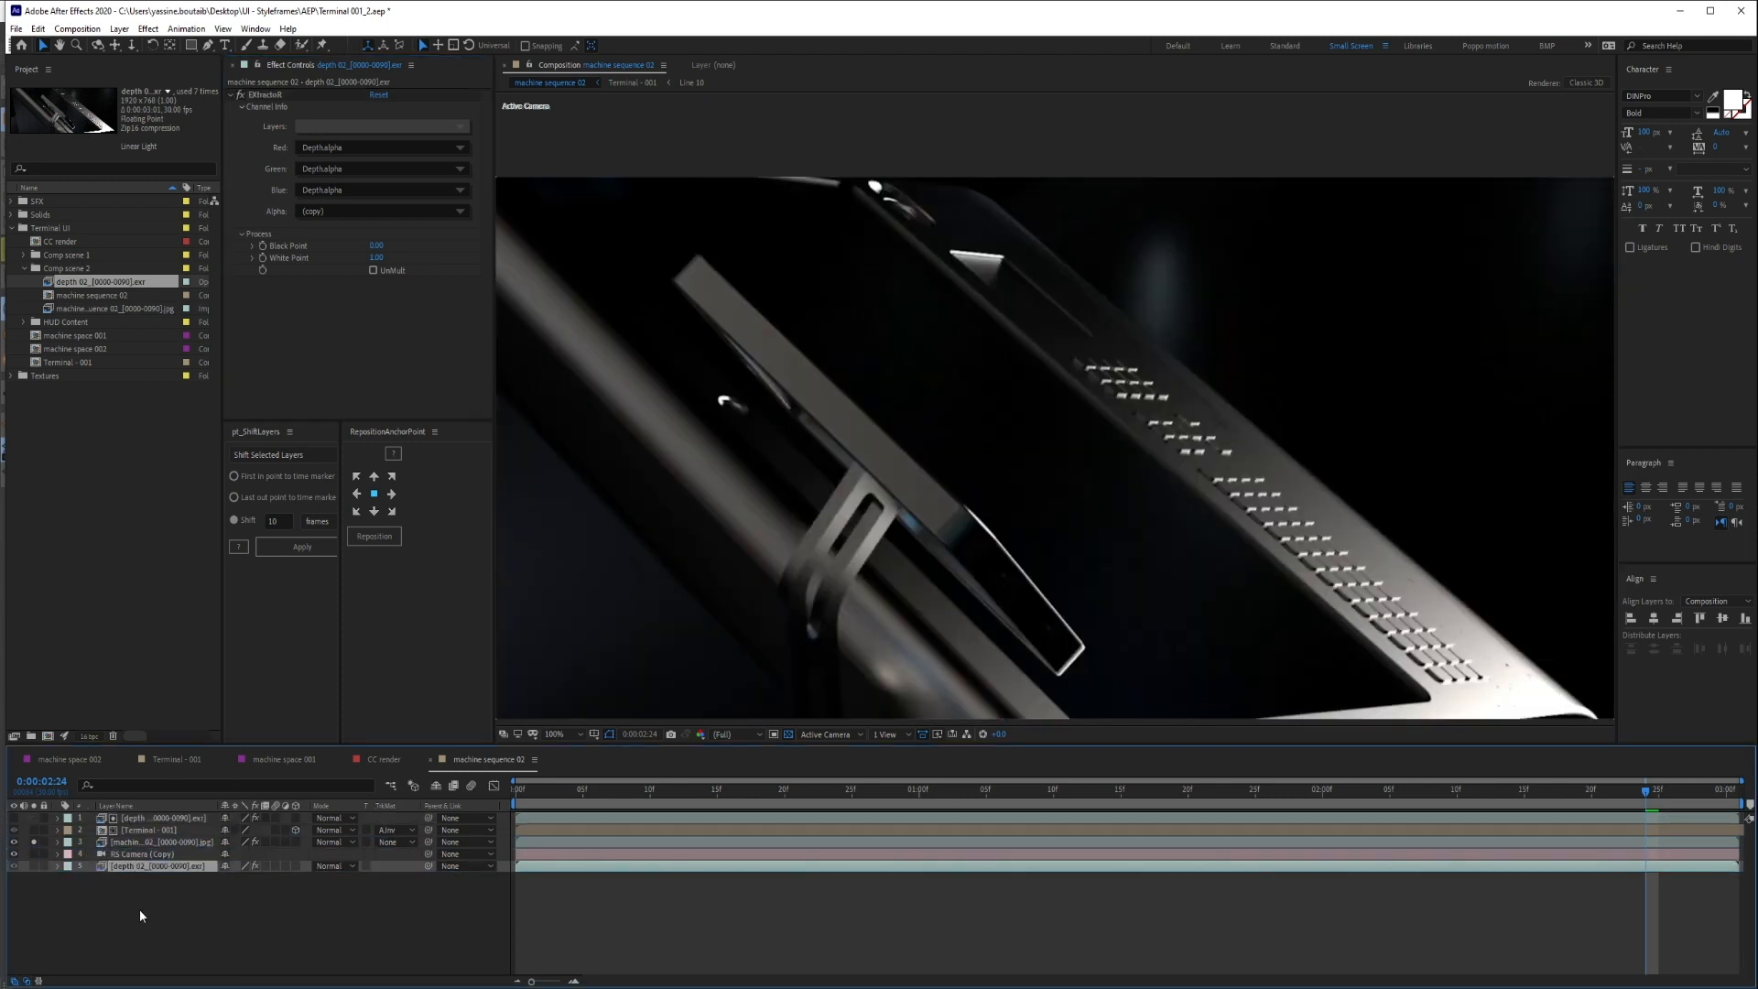
right_click(131, 906)
left_click(65, 911)
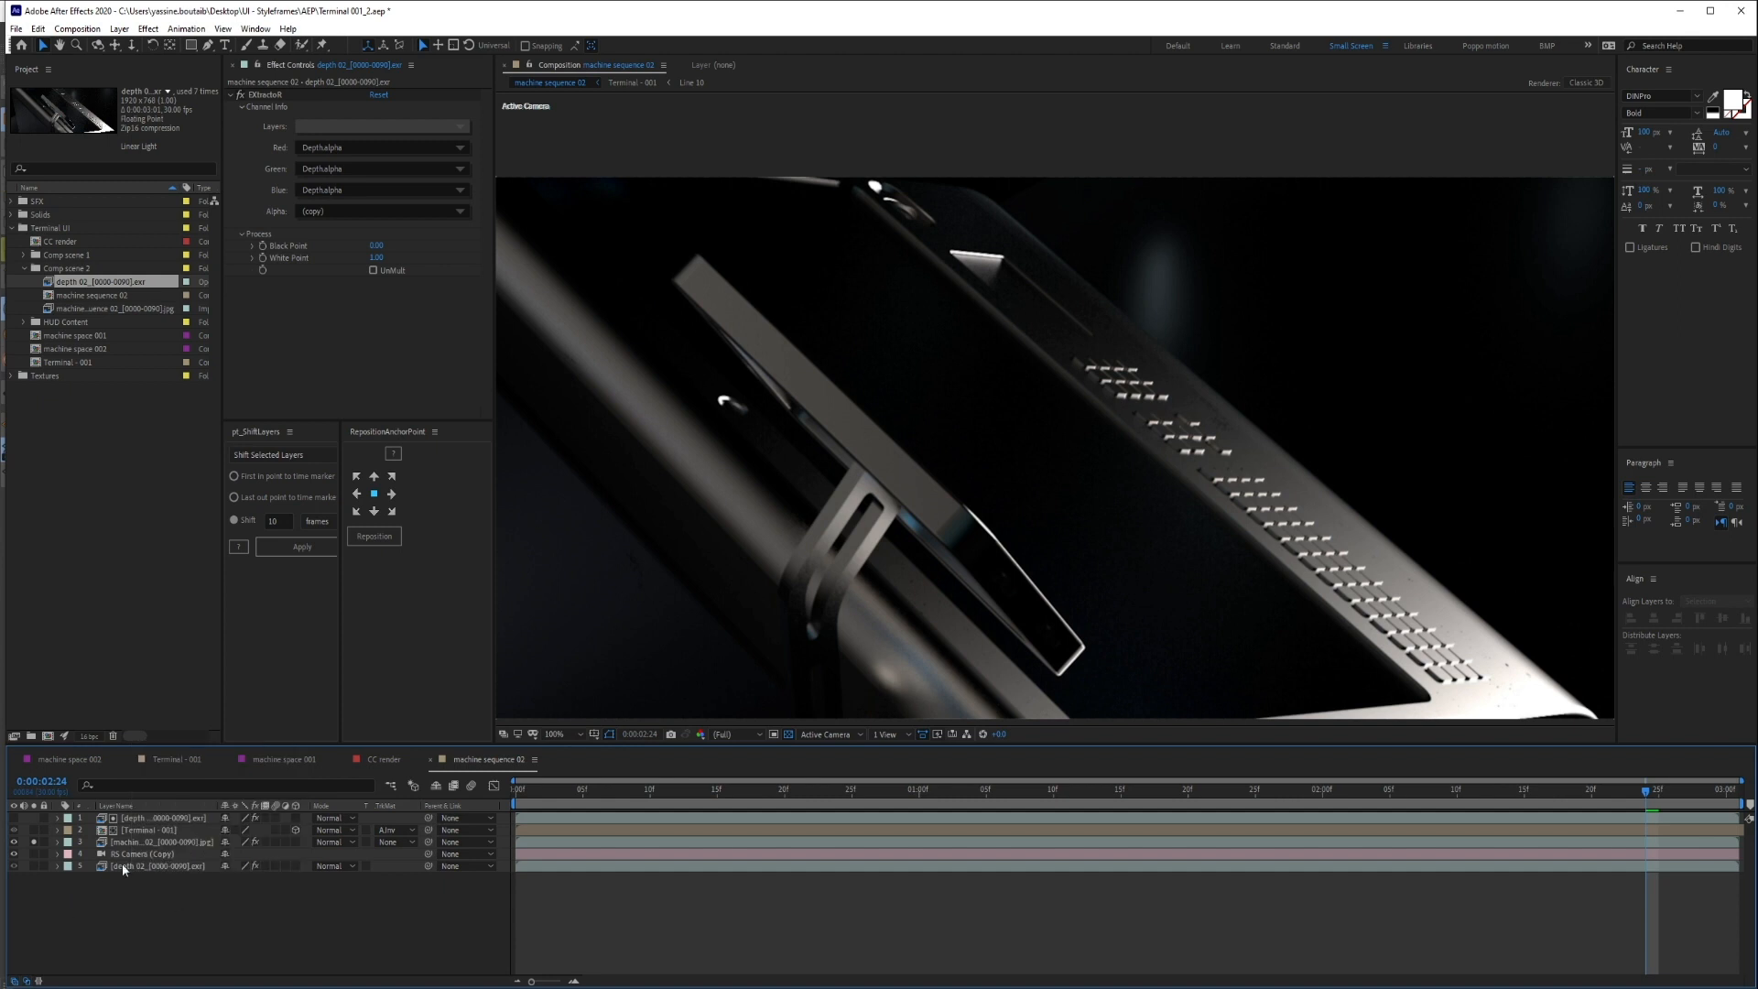
Add the Camera Lens Blur effect to the machine sequence 02 render layer and collapse its other effects' settings
left_click(123, 857)
left_click(140, 843)
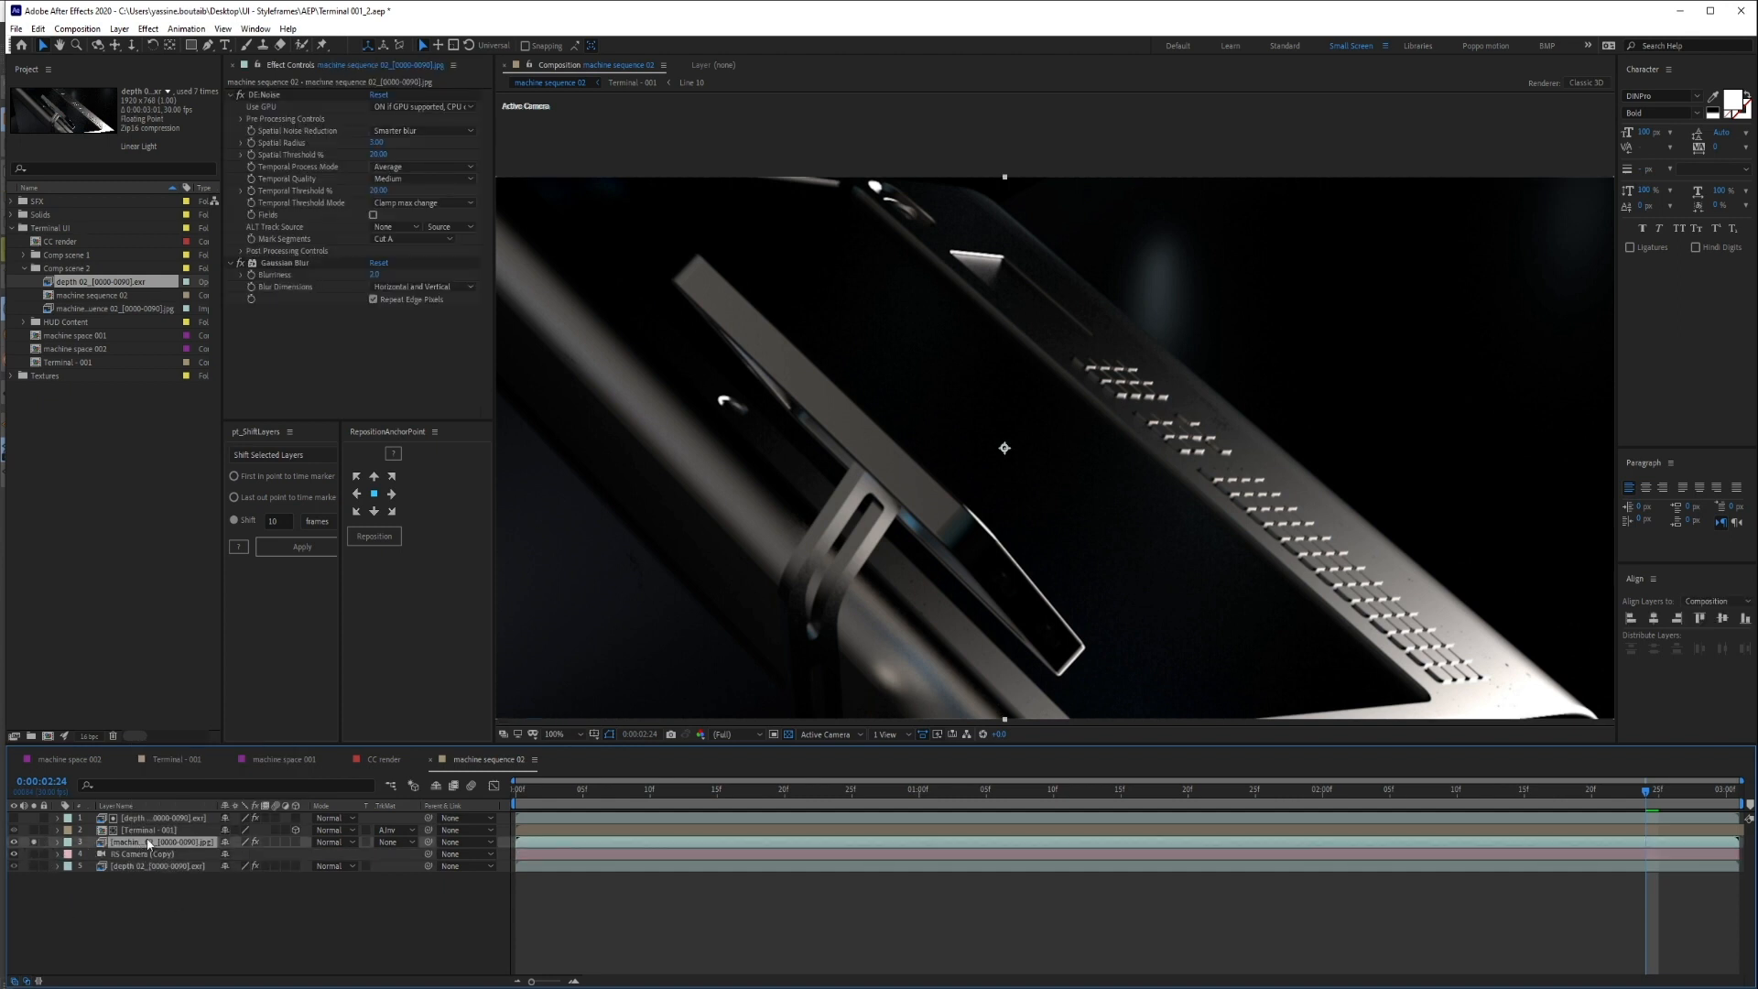
key("ctrl+space")
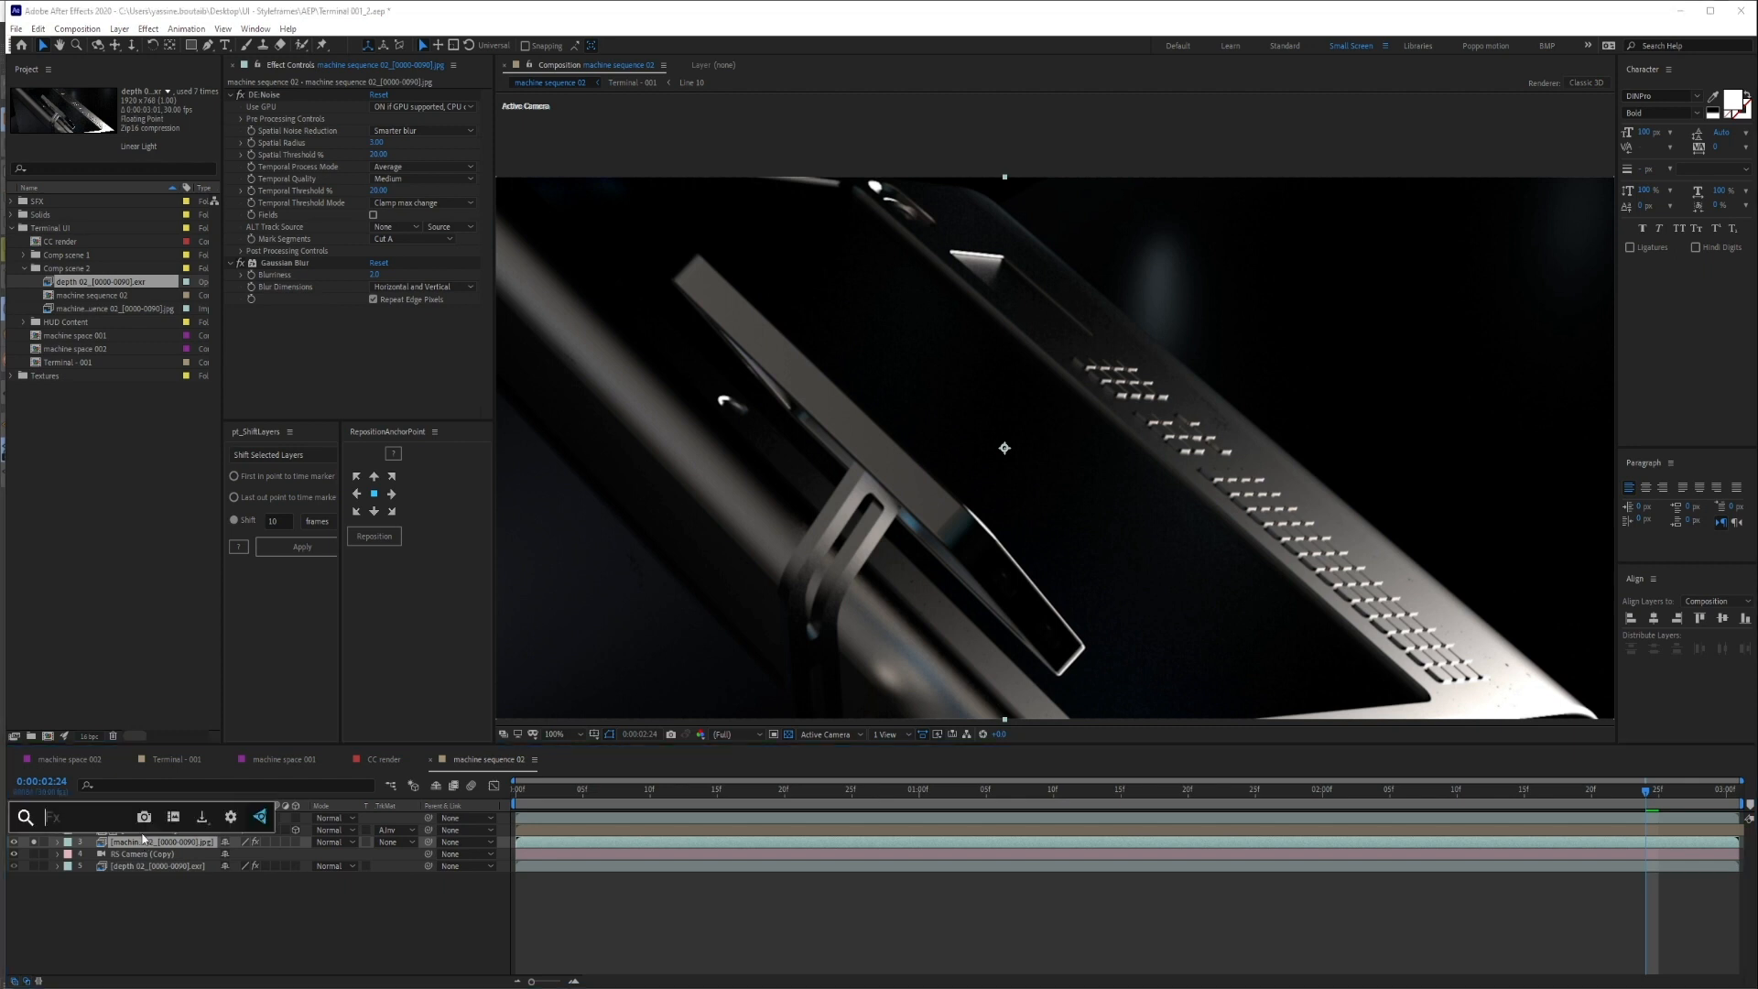
type("camera")
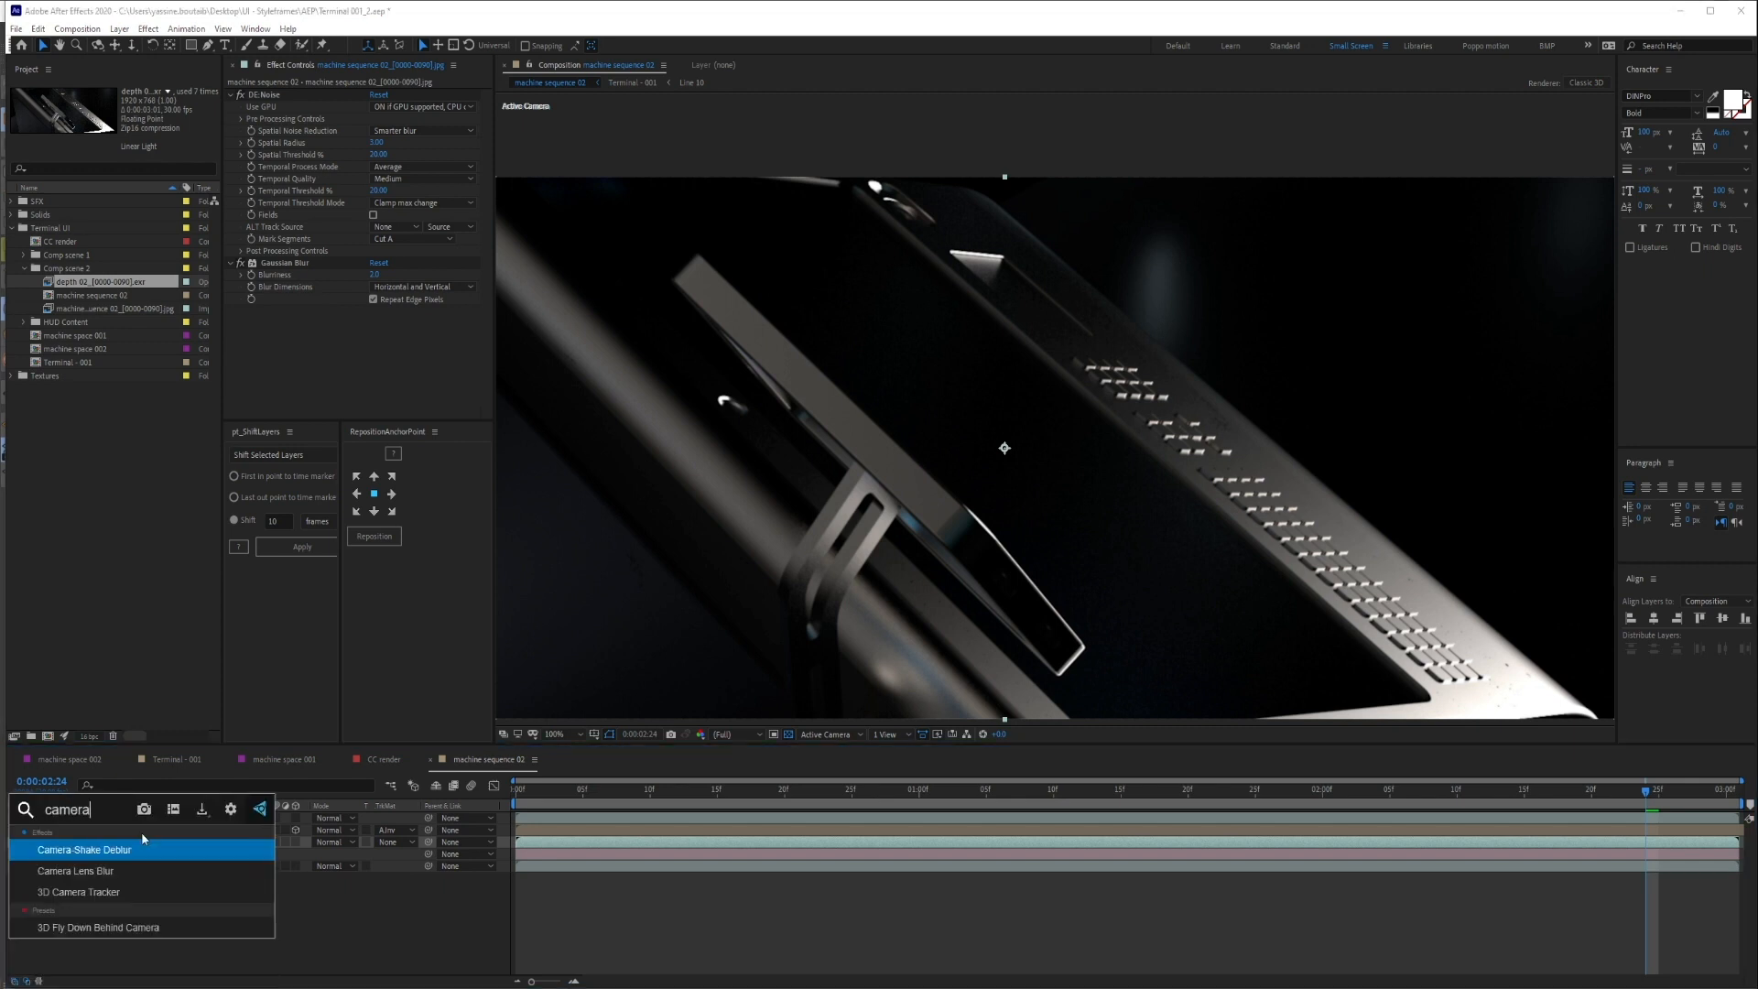
key("Down")
key("Return")
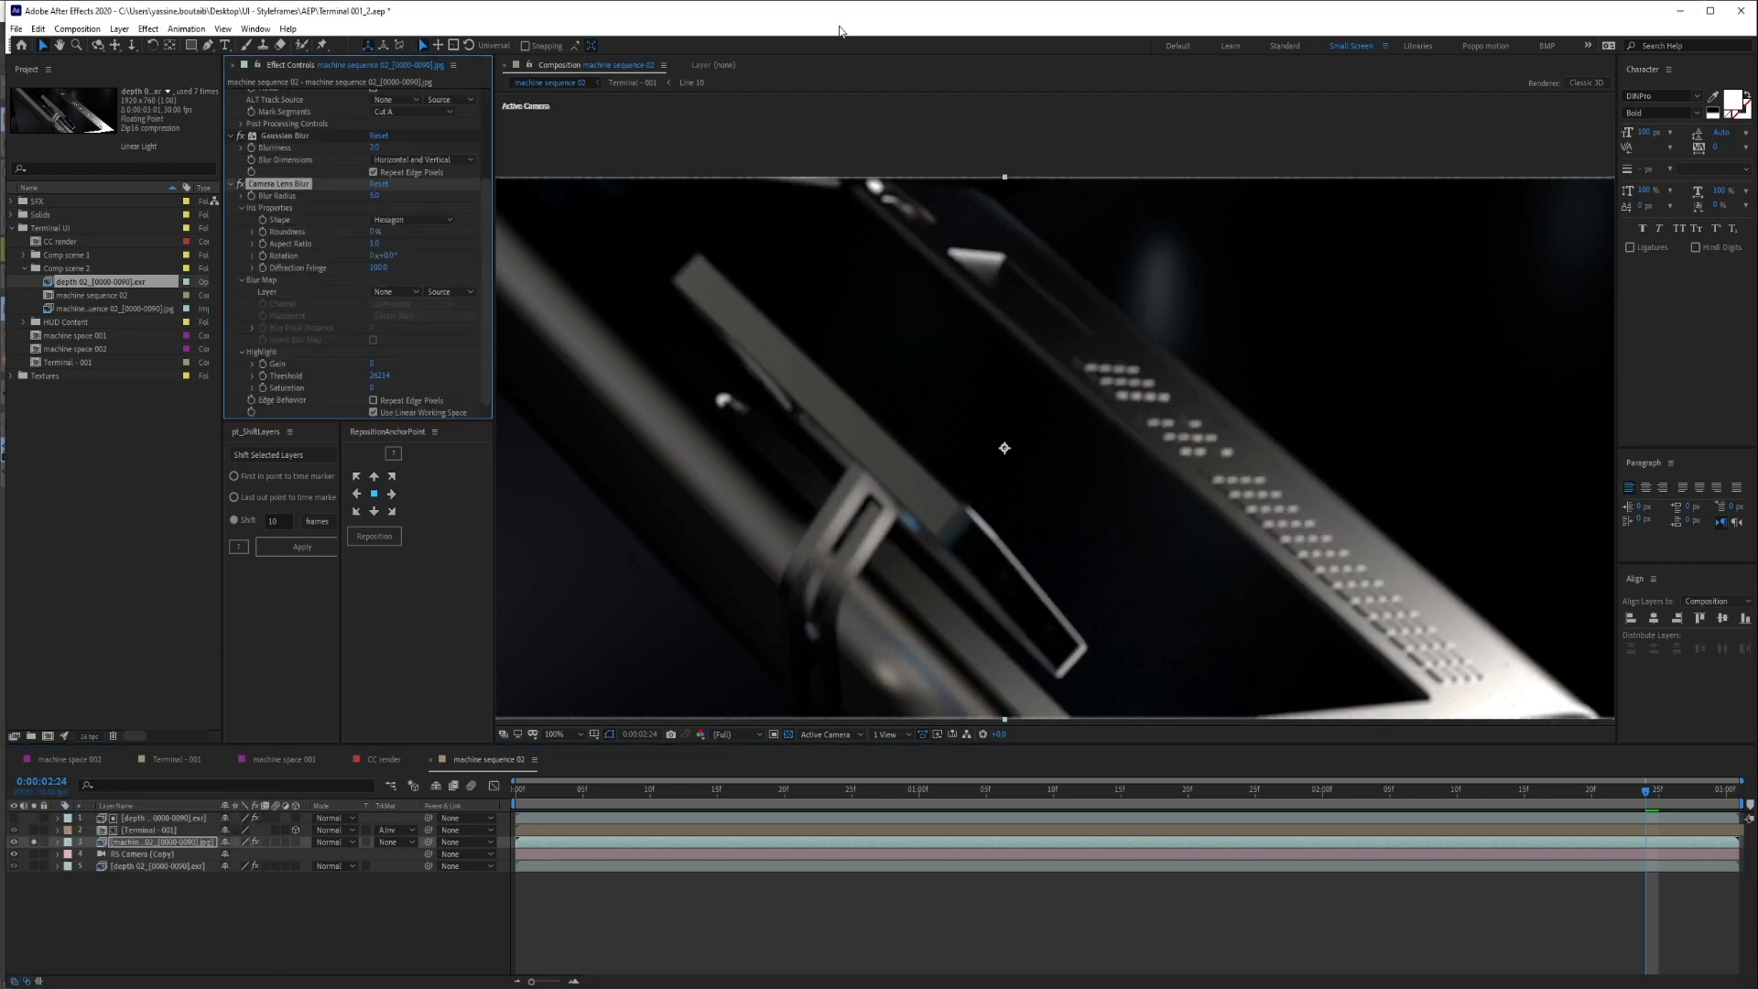
left_click(229, 137)
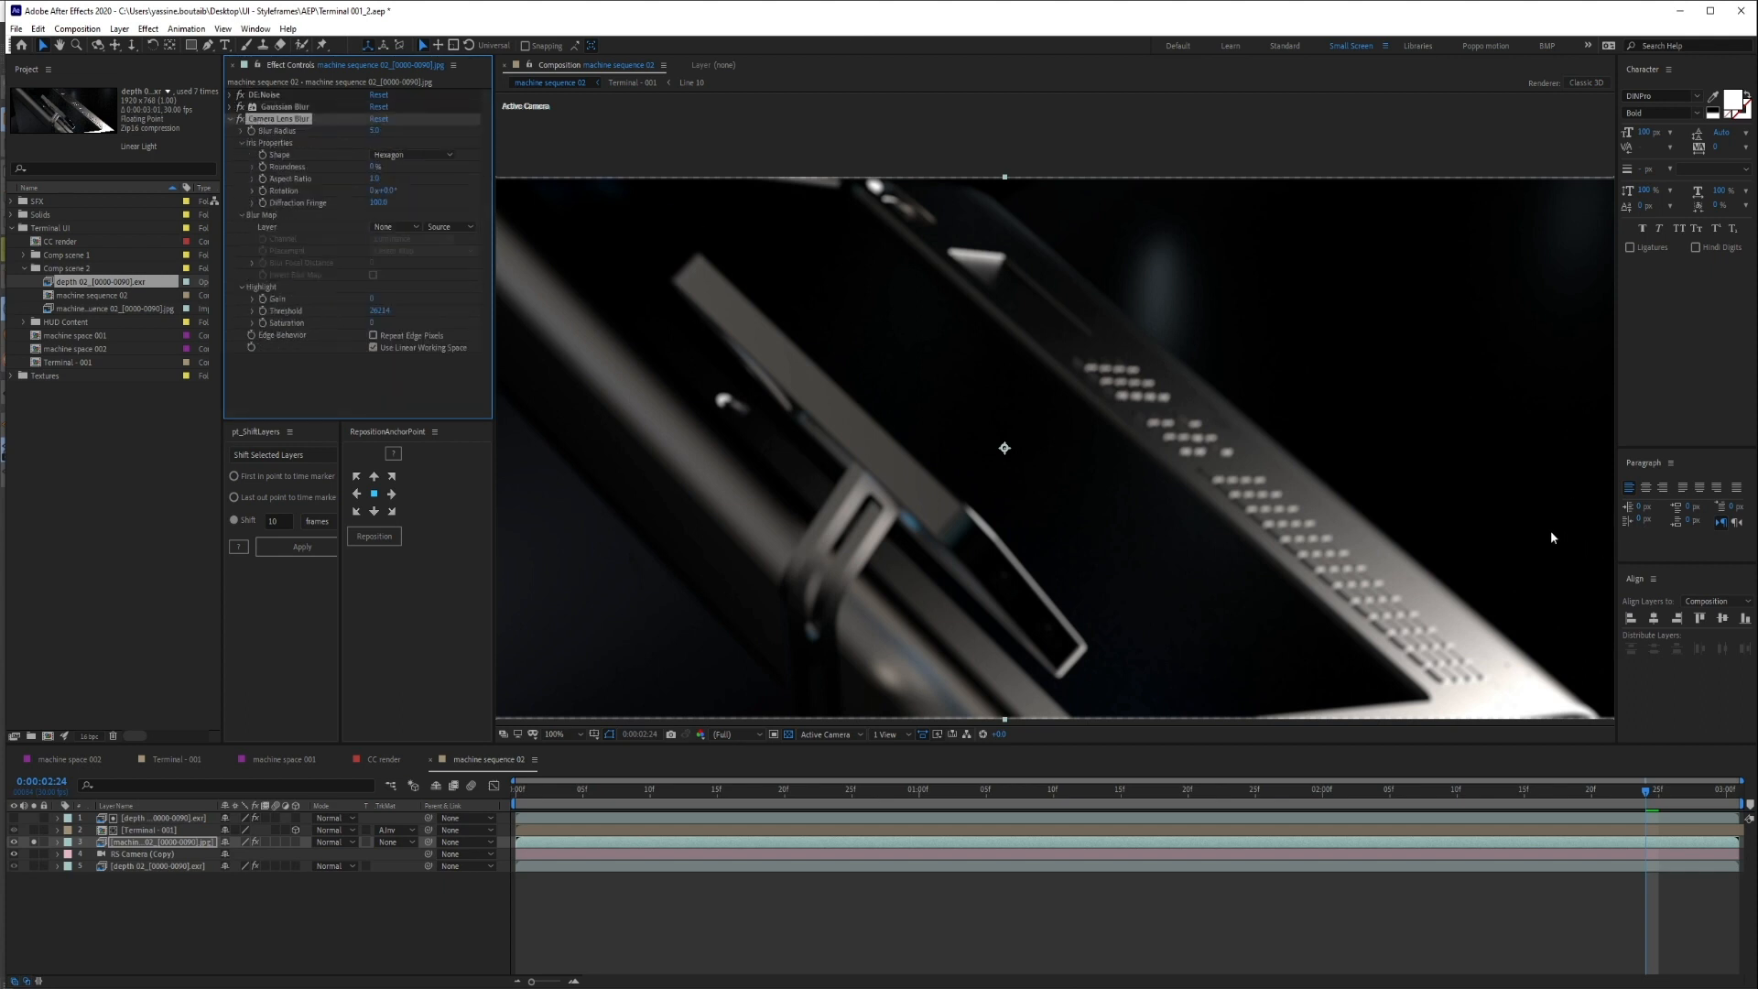
Enable Repeat Edge Pixels for the machine render's Camera Lens Blur
left_click(397, 336)
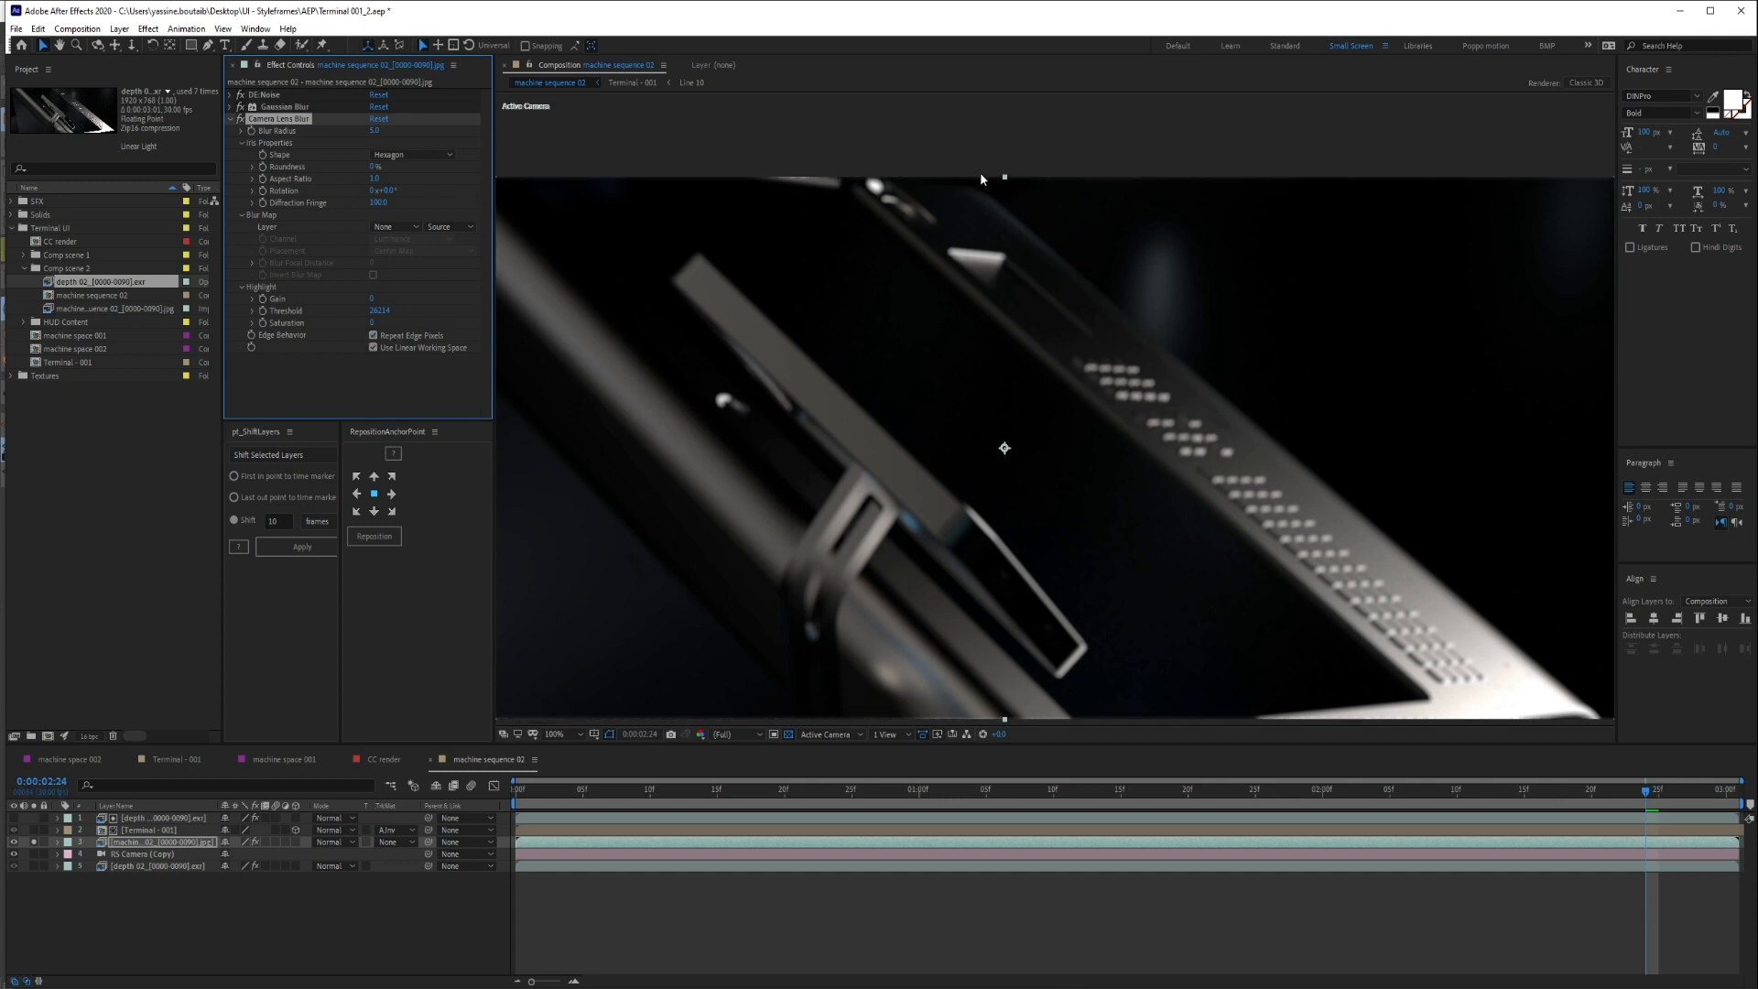
left_click(373, 335)
left_click(373, 335)
Use the lowest depth 02 layer as the Camera Lens Blur's blur map, with its source set to Effects & Masks
left_click(417, 230)
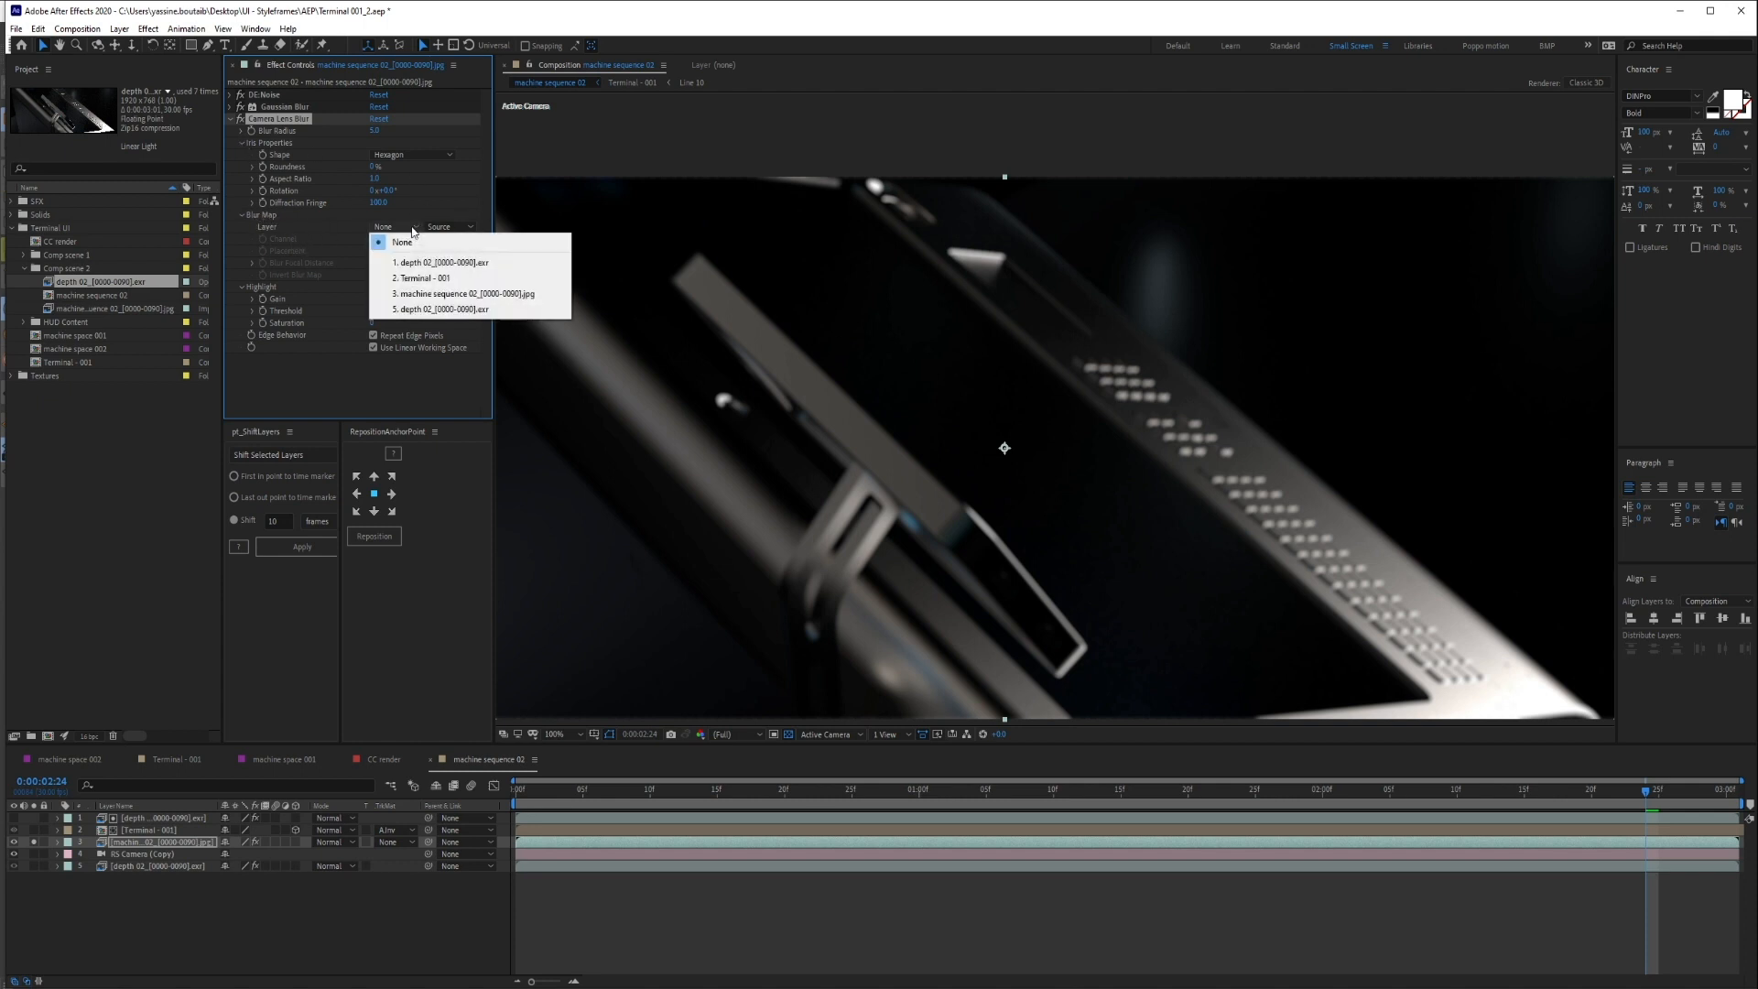
left_click(416, 309)
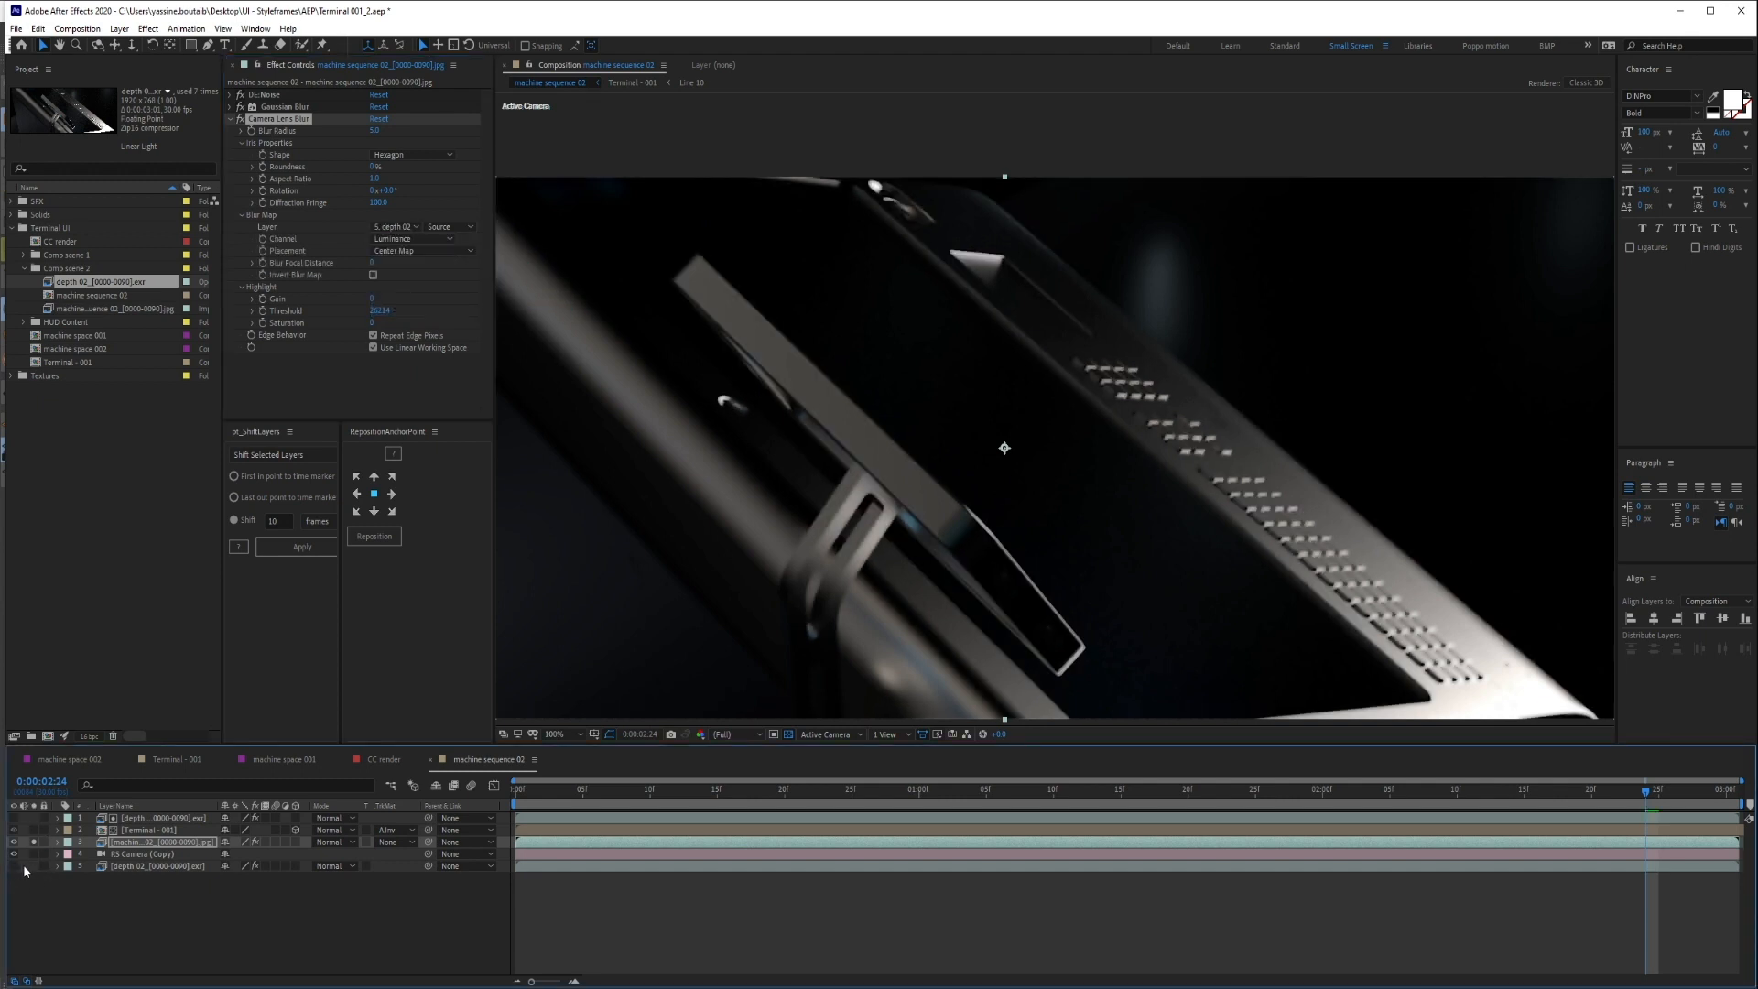
left_click(279, 229)
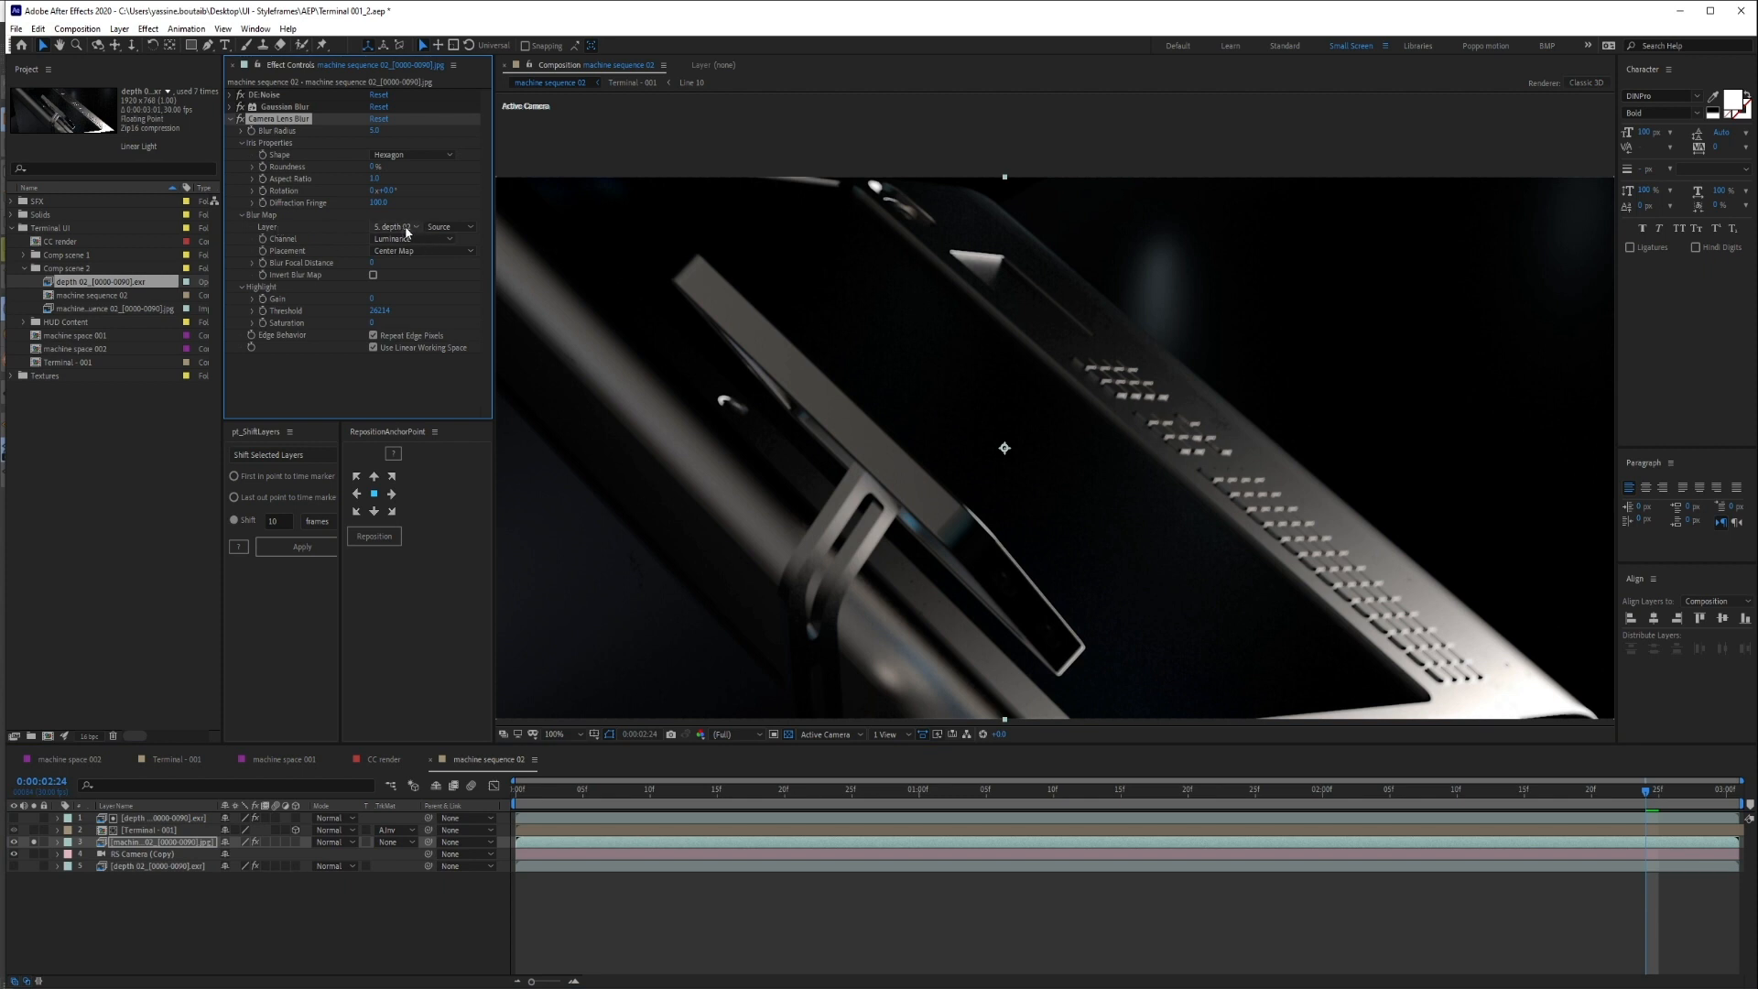
left_click(440, 228)
left_click(446, 274)
left_click(132, 866)
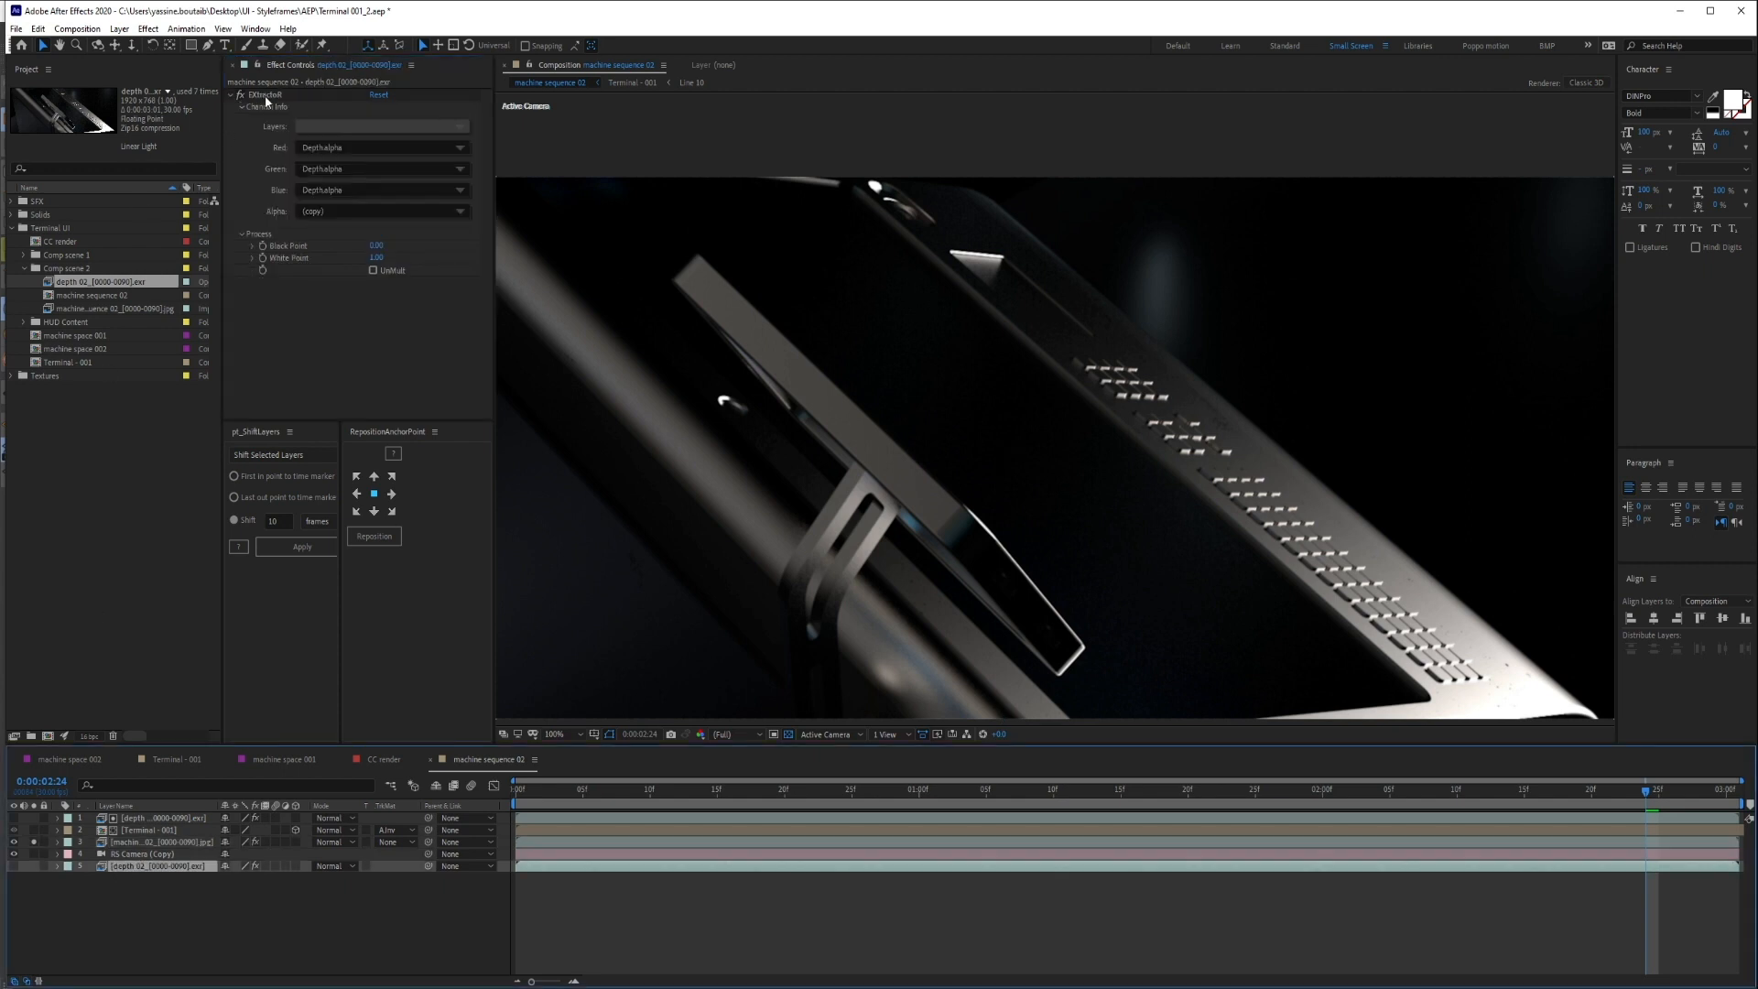
left_click(143, 844)
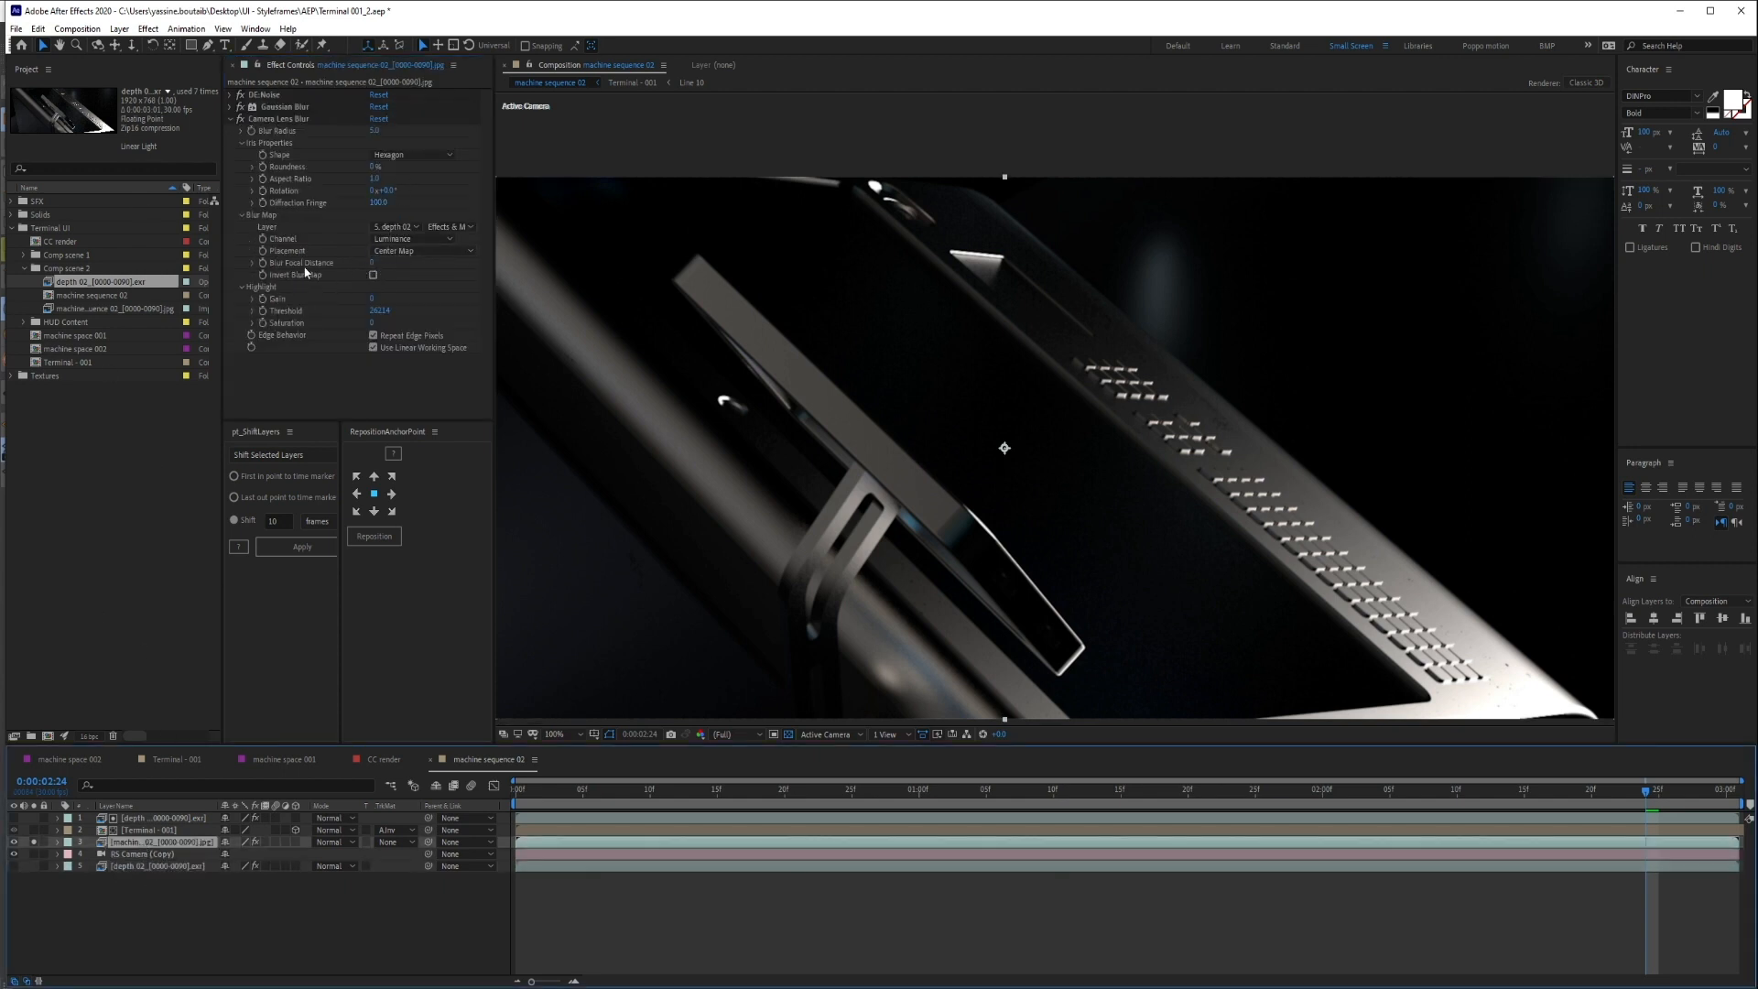
Adjust the blur focal distance, invert the blur map, and increase the Camera Lens Blur's radius on the machine render
left_click(376, 262)
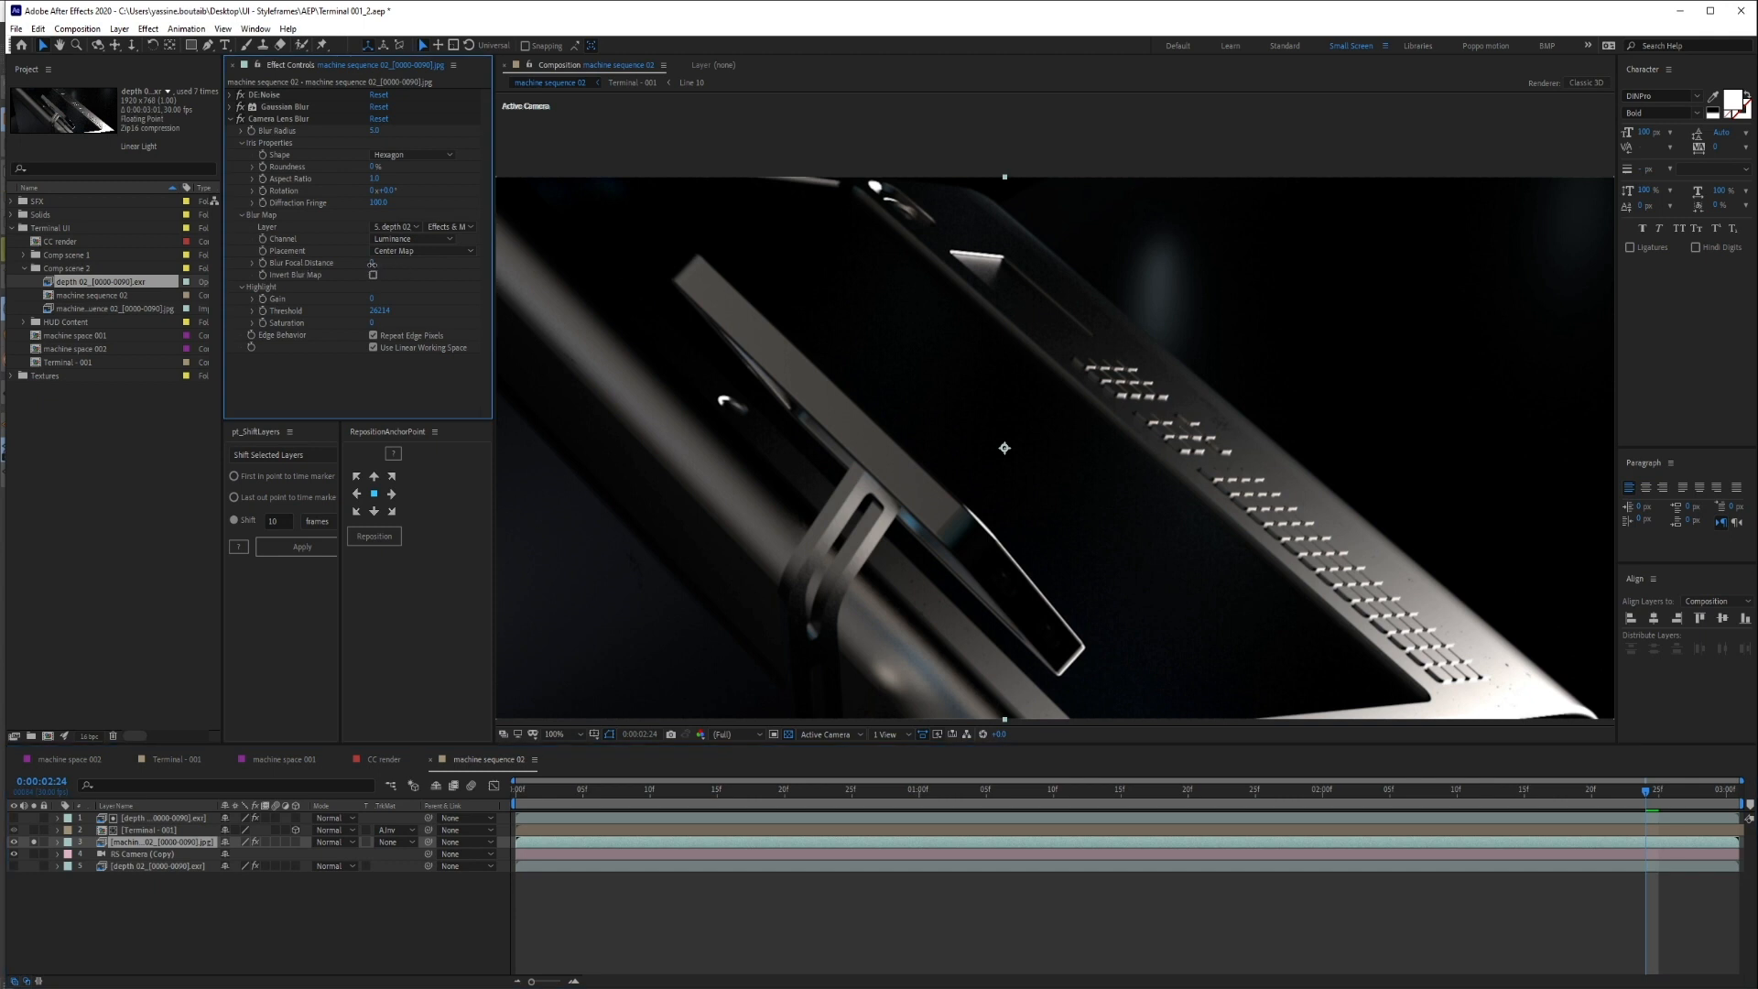
left_click_drag(372, 264, 428, 260)
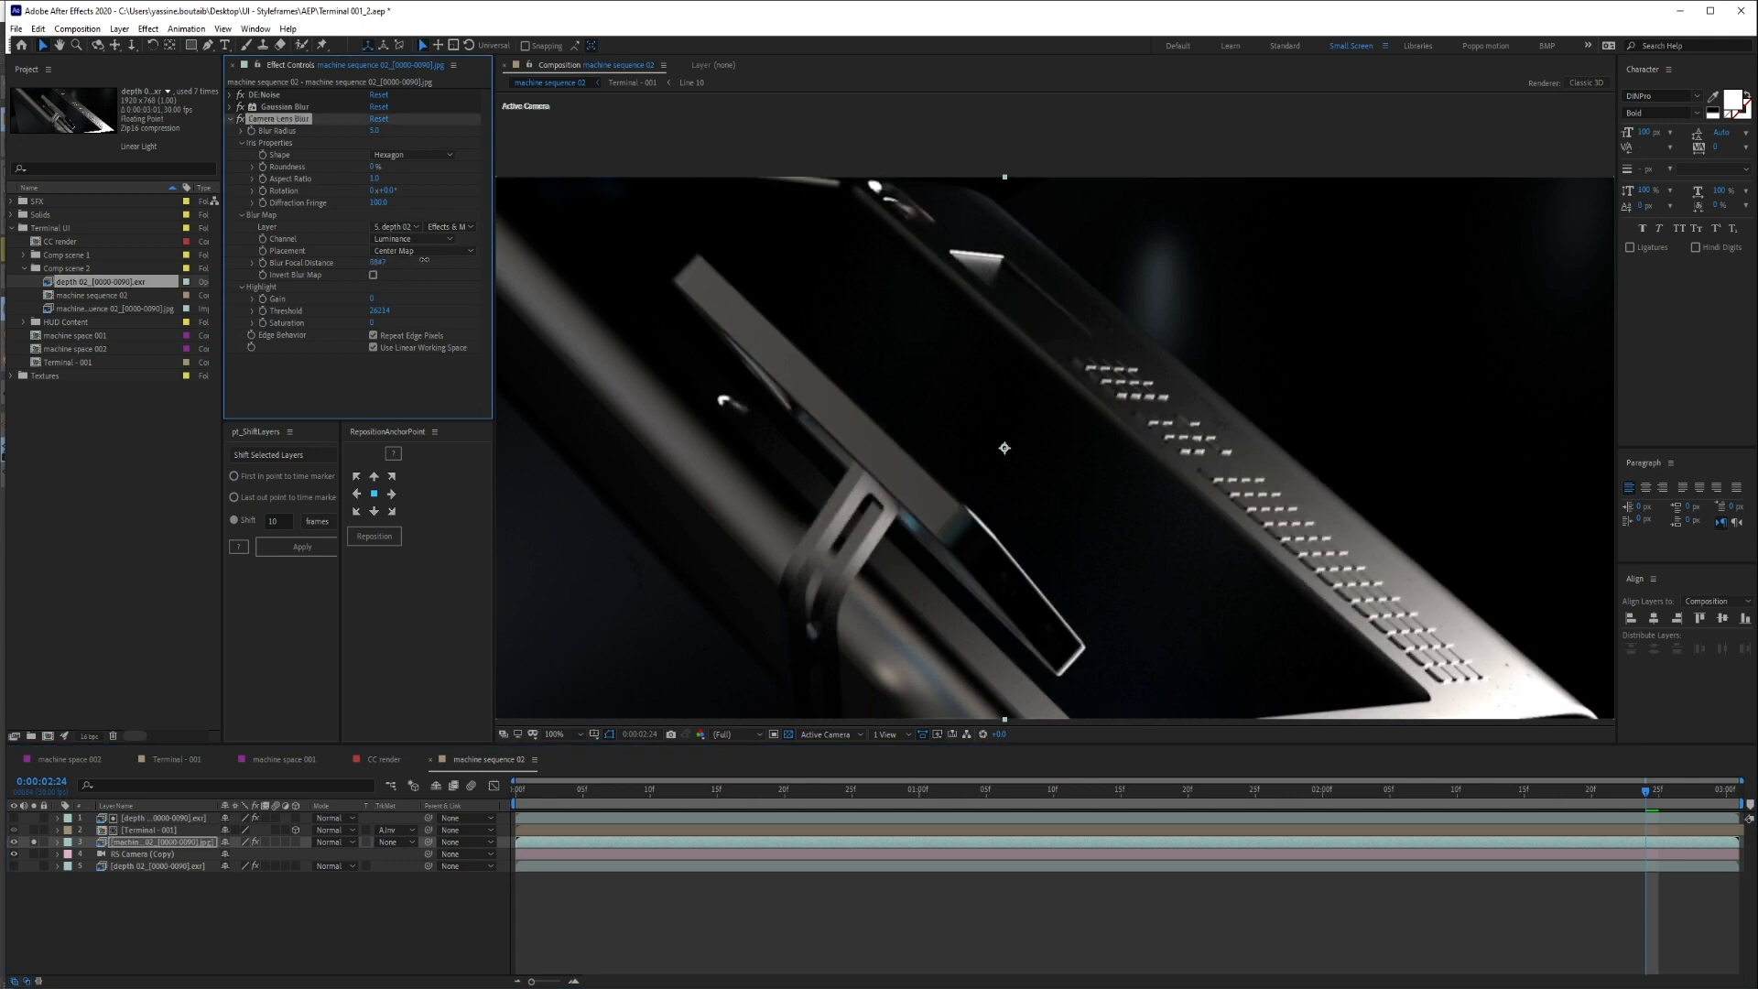
left_click(373, 274)
left_click_drag(374, 130, 399, 130)
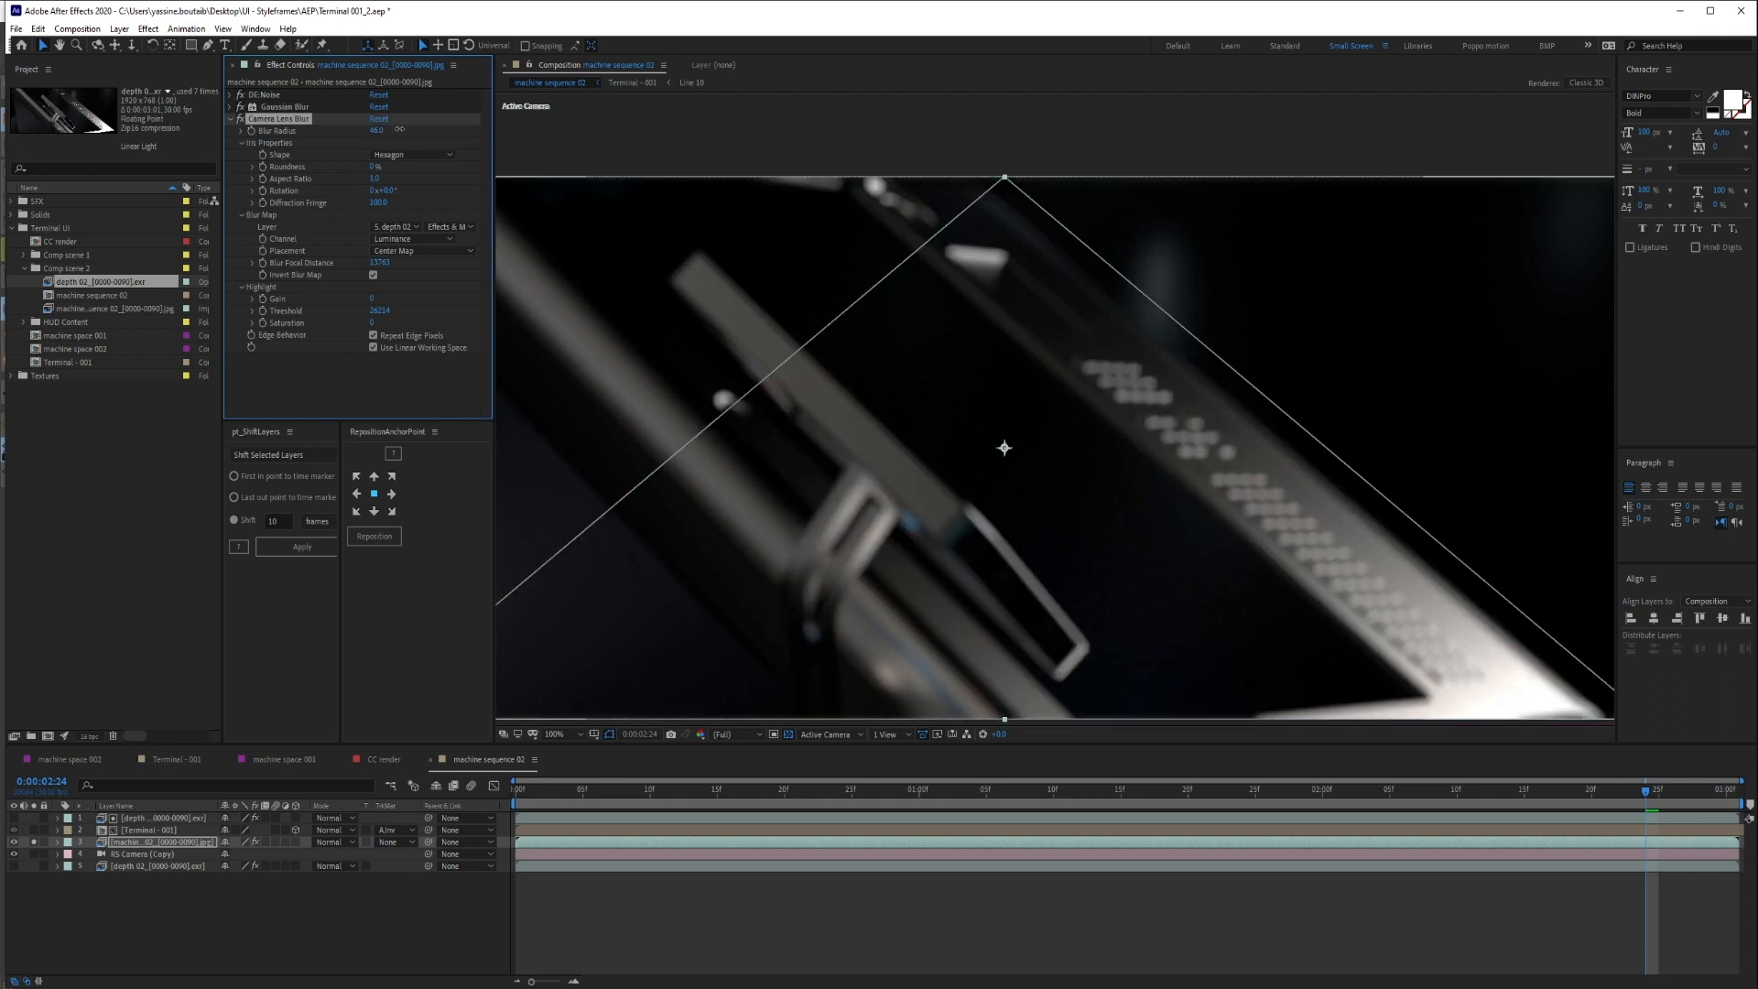
Try higher and lower blur focal distances for the Camera Lens Blur on the machine render
left_click(377, 263)
left_click_drag(379, 265, 447, 262)
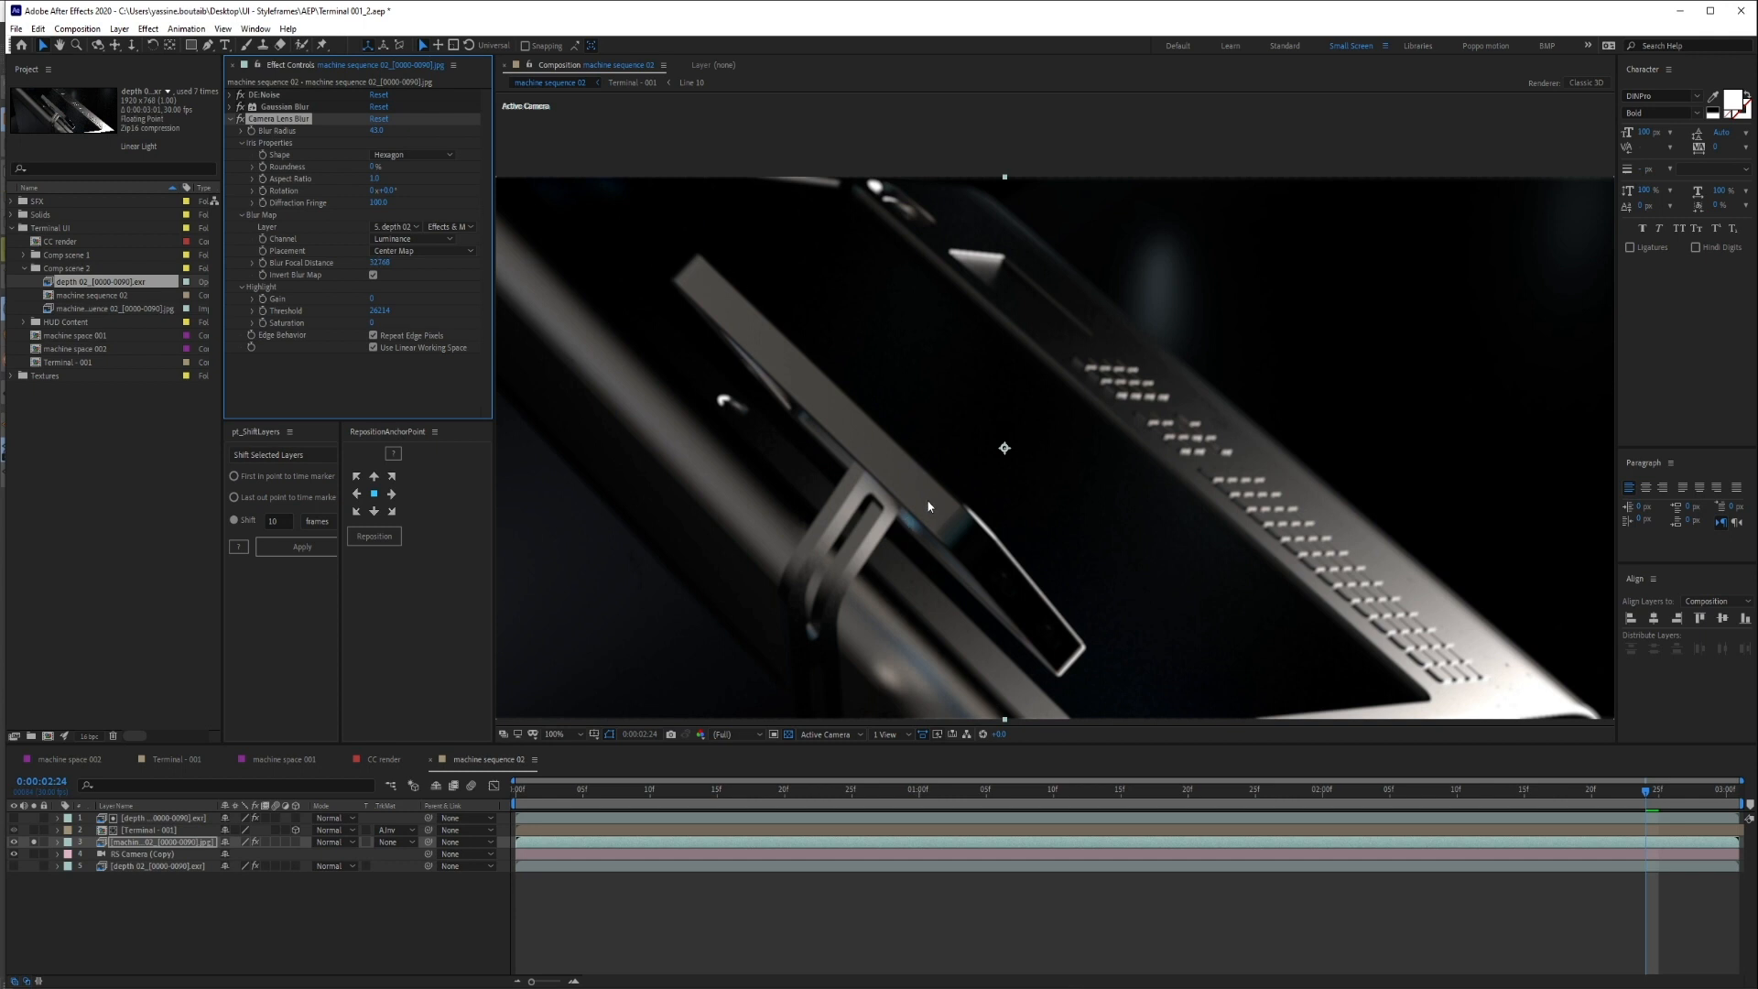
key("ctrl+z")
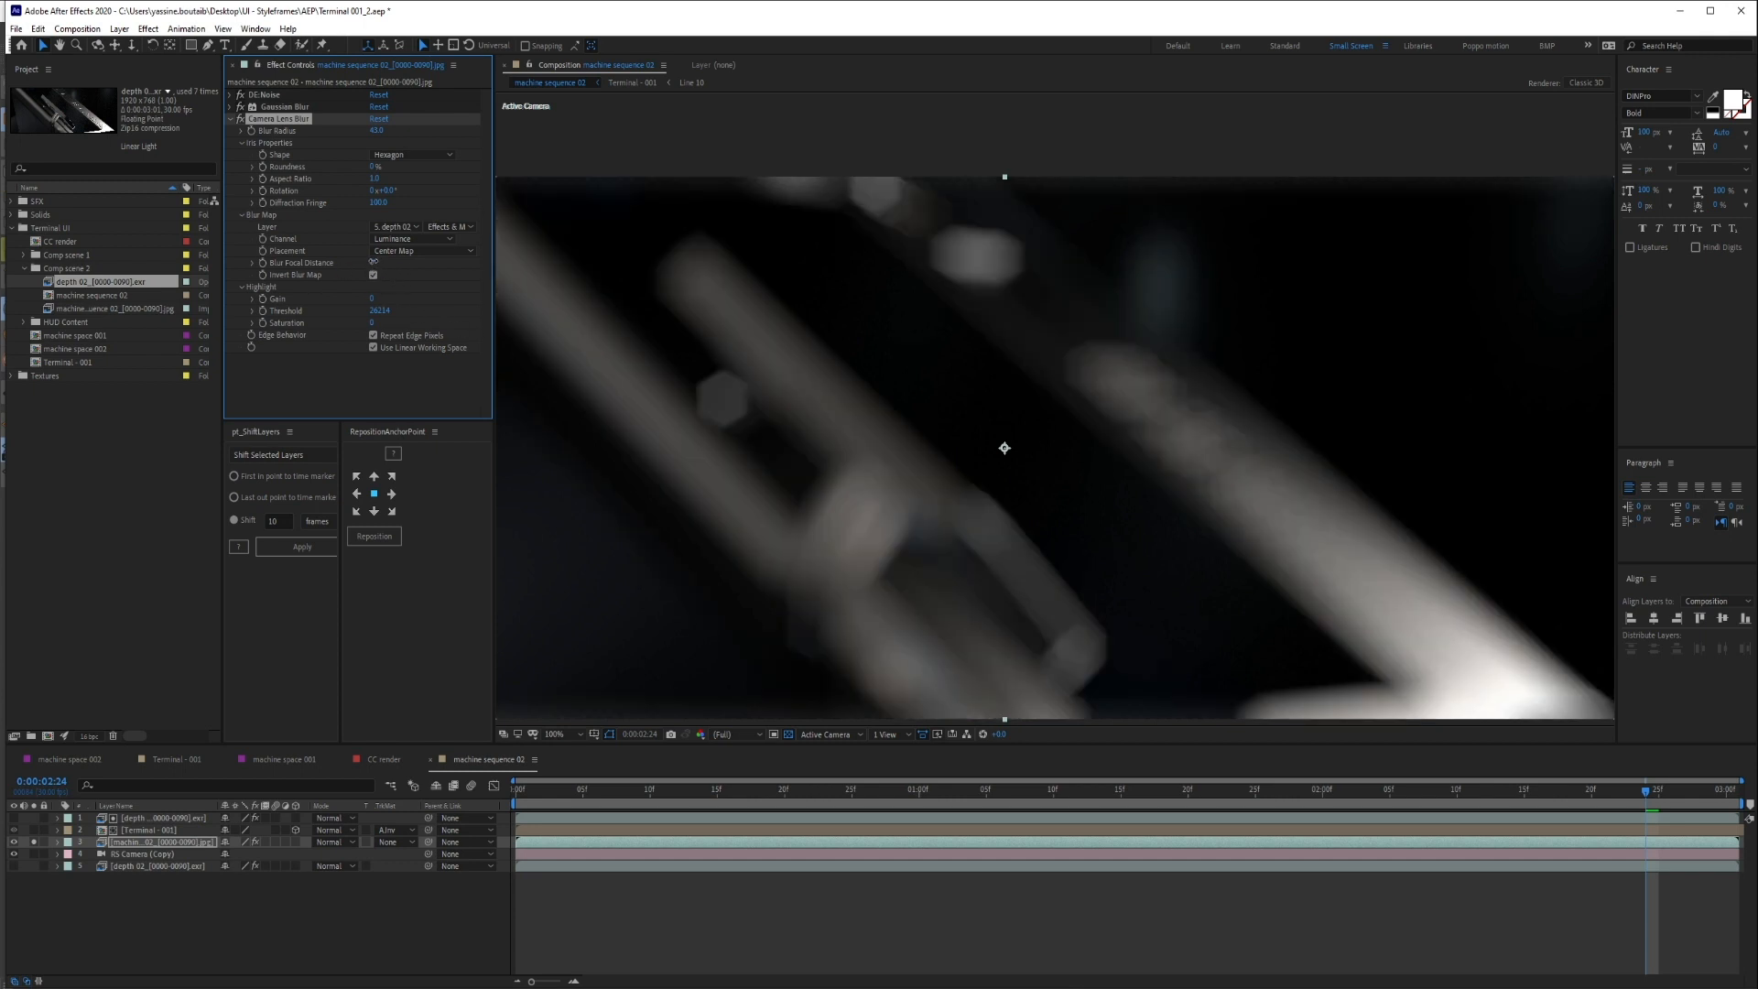
left_click_drag(372, 262, 326, 262)
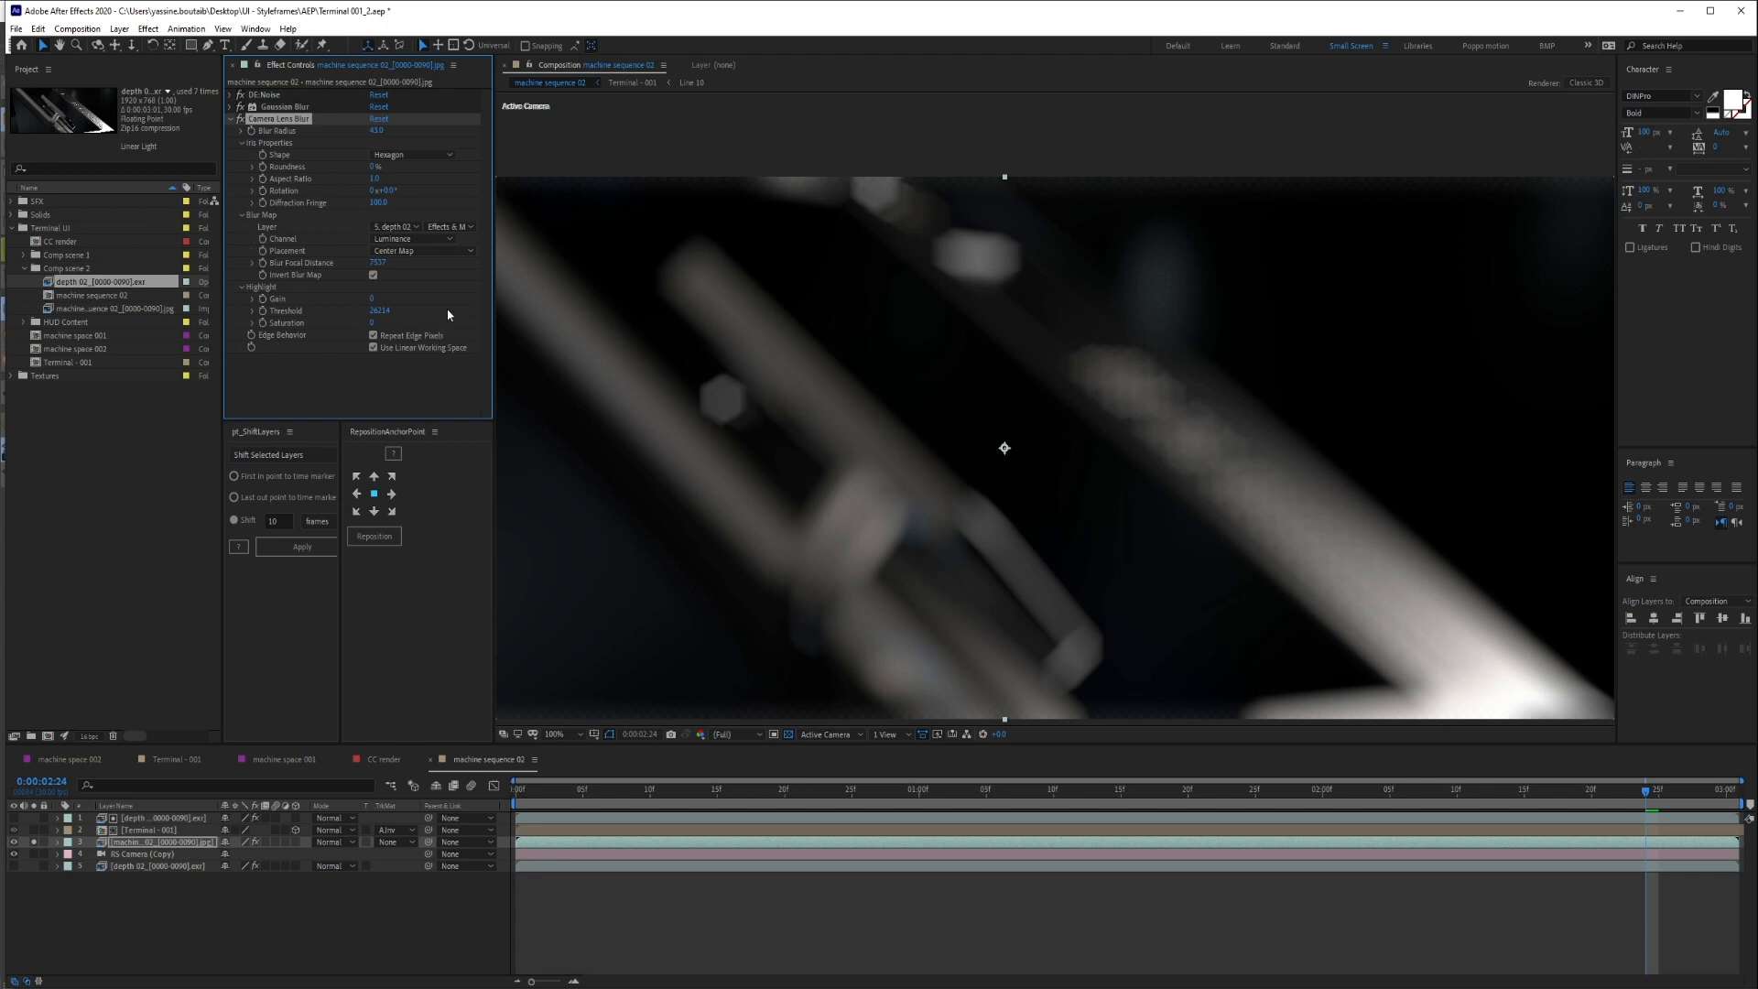
Set the Camera Lens Blur's iris rotation to 90° and its aspect ratio to 3.3
left_click(390, 191)
type("90")
key("Return")
left_click(375, 179)
type("3.3")
key("Return")
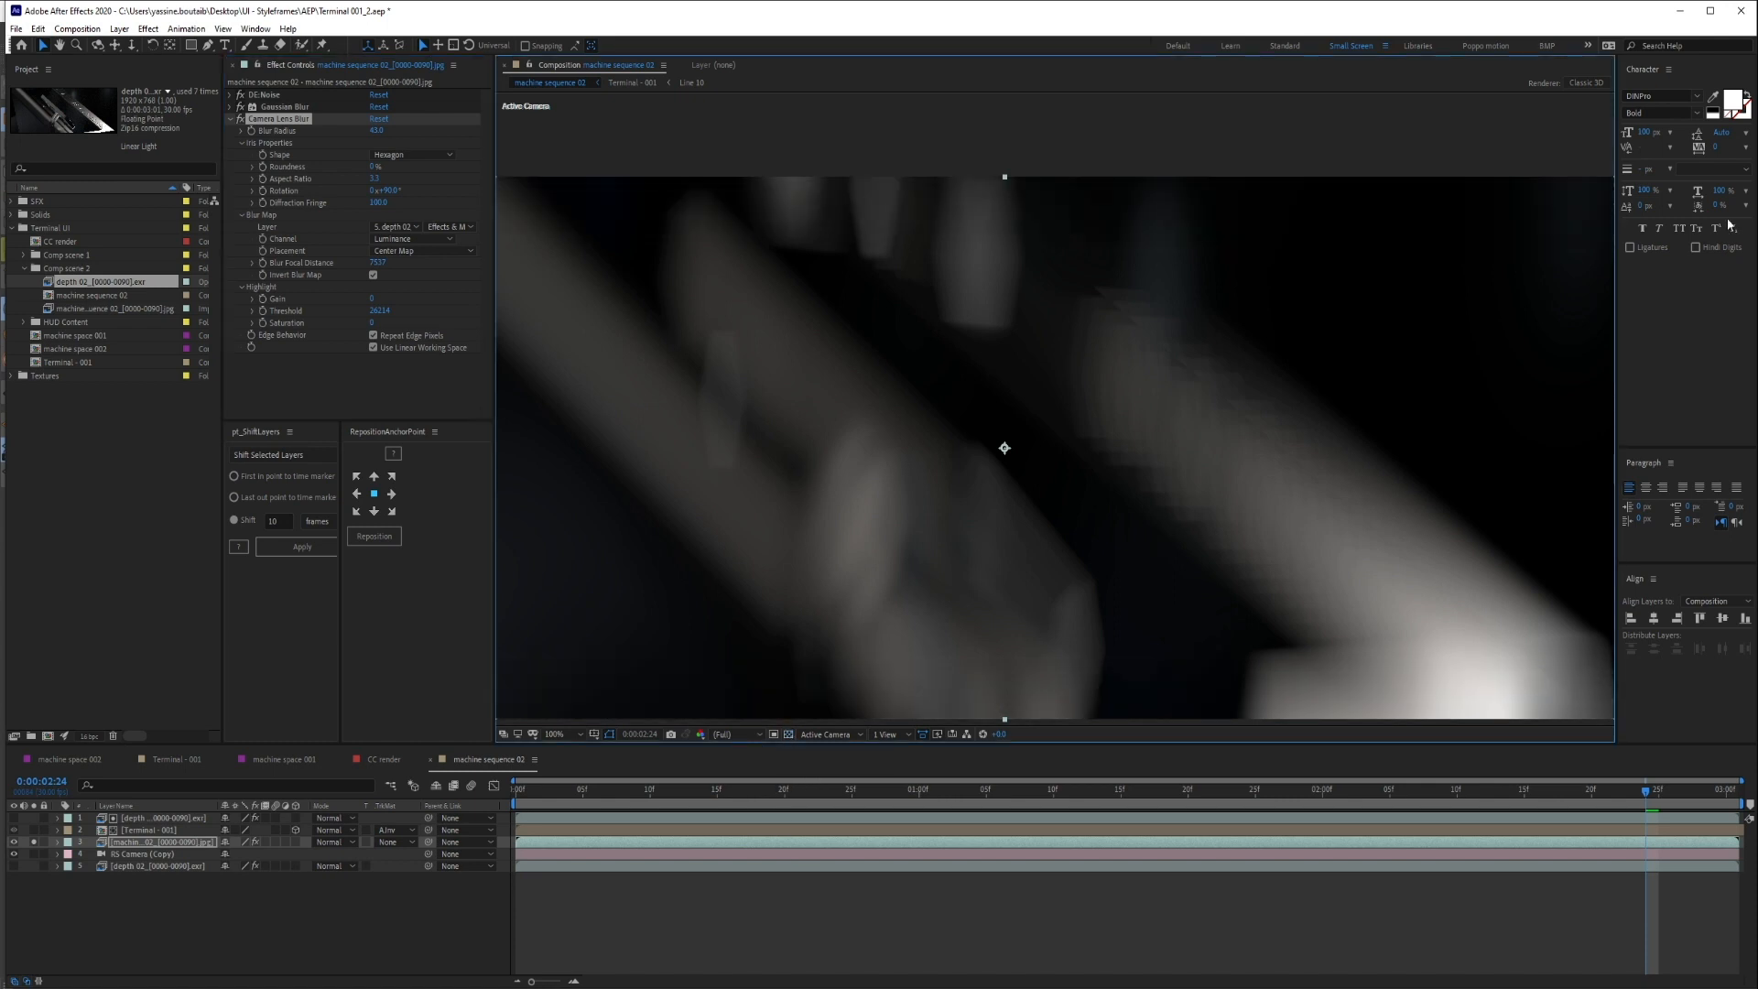
Raise the Camera Lens Blur's blur focal distance to bring the machine render back into sharper focus
left_click(373, 263)
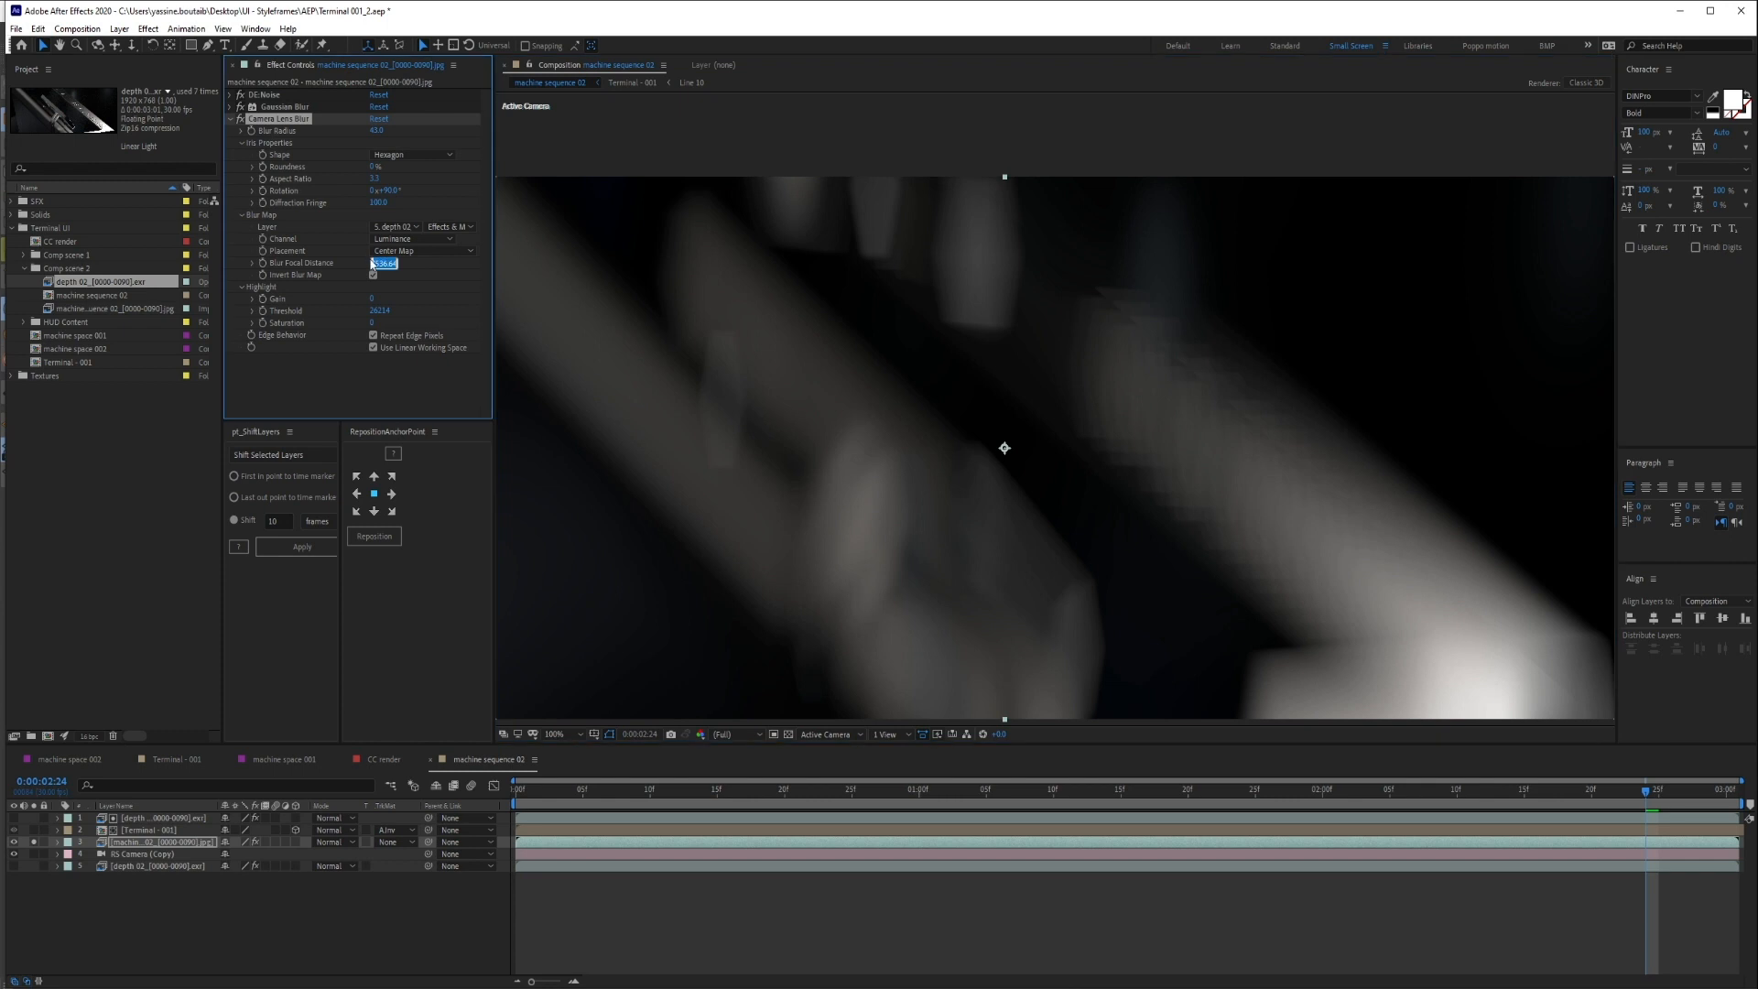
type("25401")
key("Return")
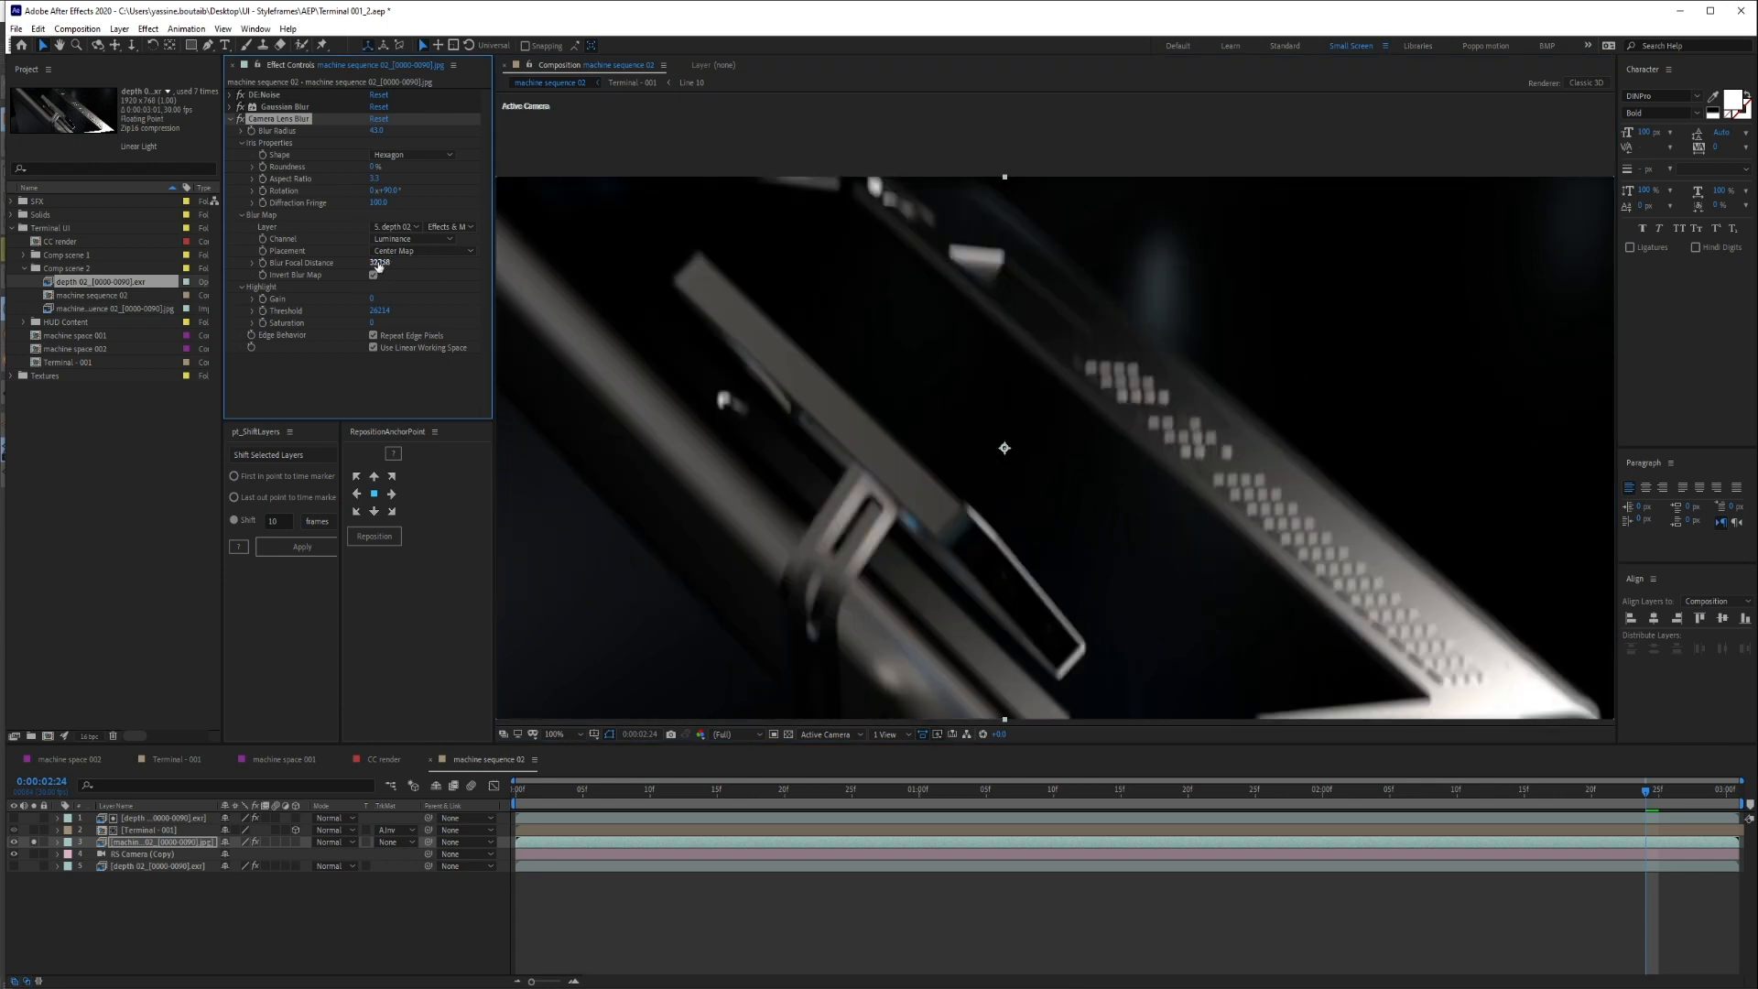
Reduce the machine render's blur radius to 10, and fine-tune it from there
left_click(374, 133)
type("10")
key("Return")
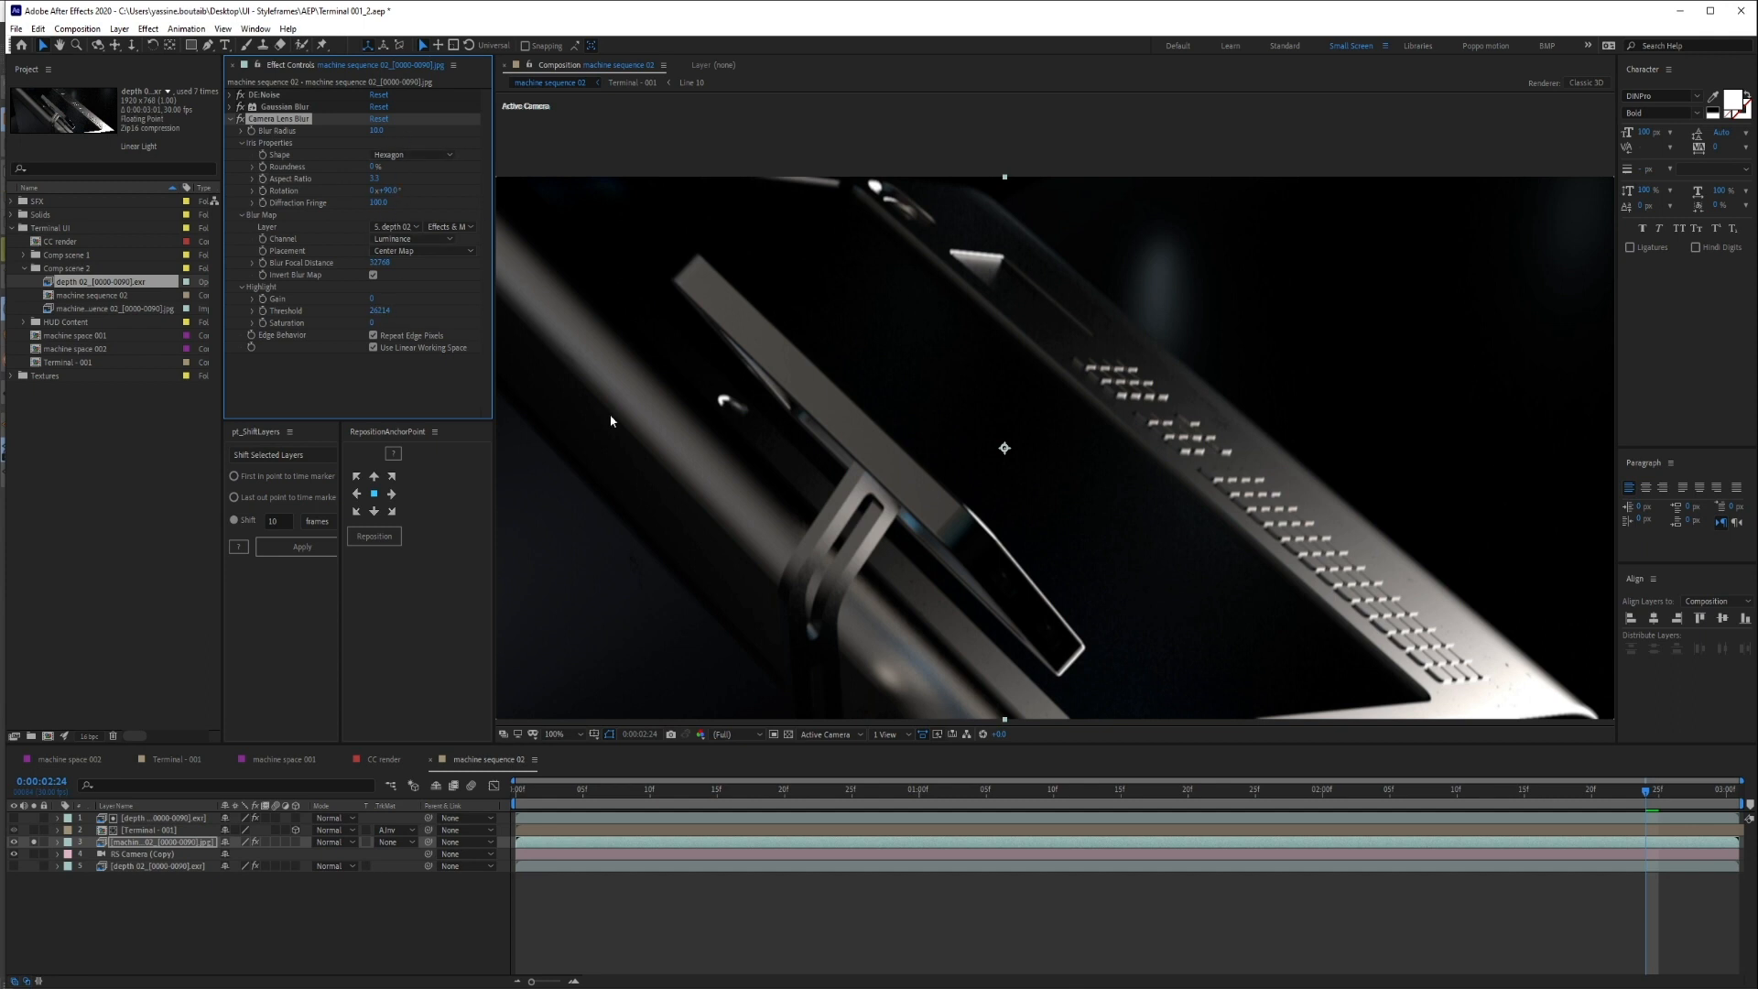
left_click_drag(376, 130, 364, 130)
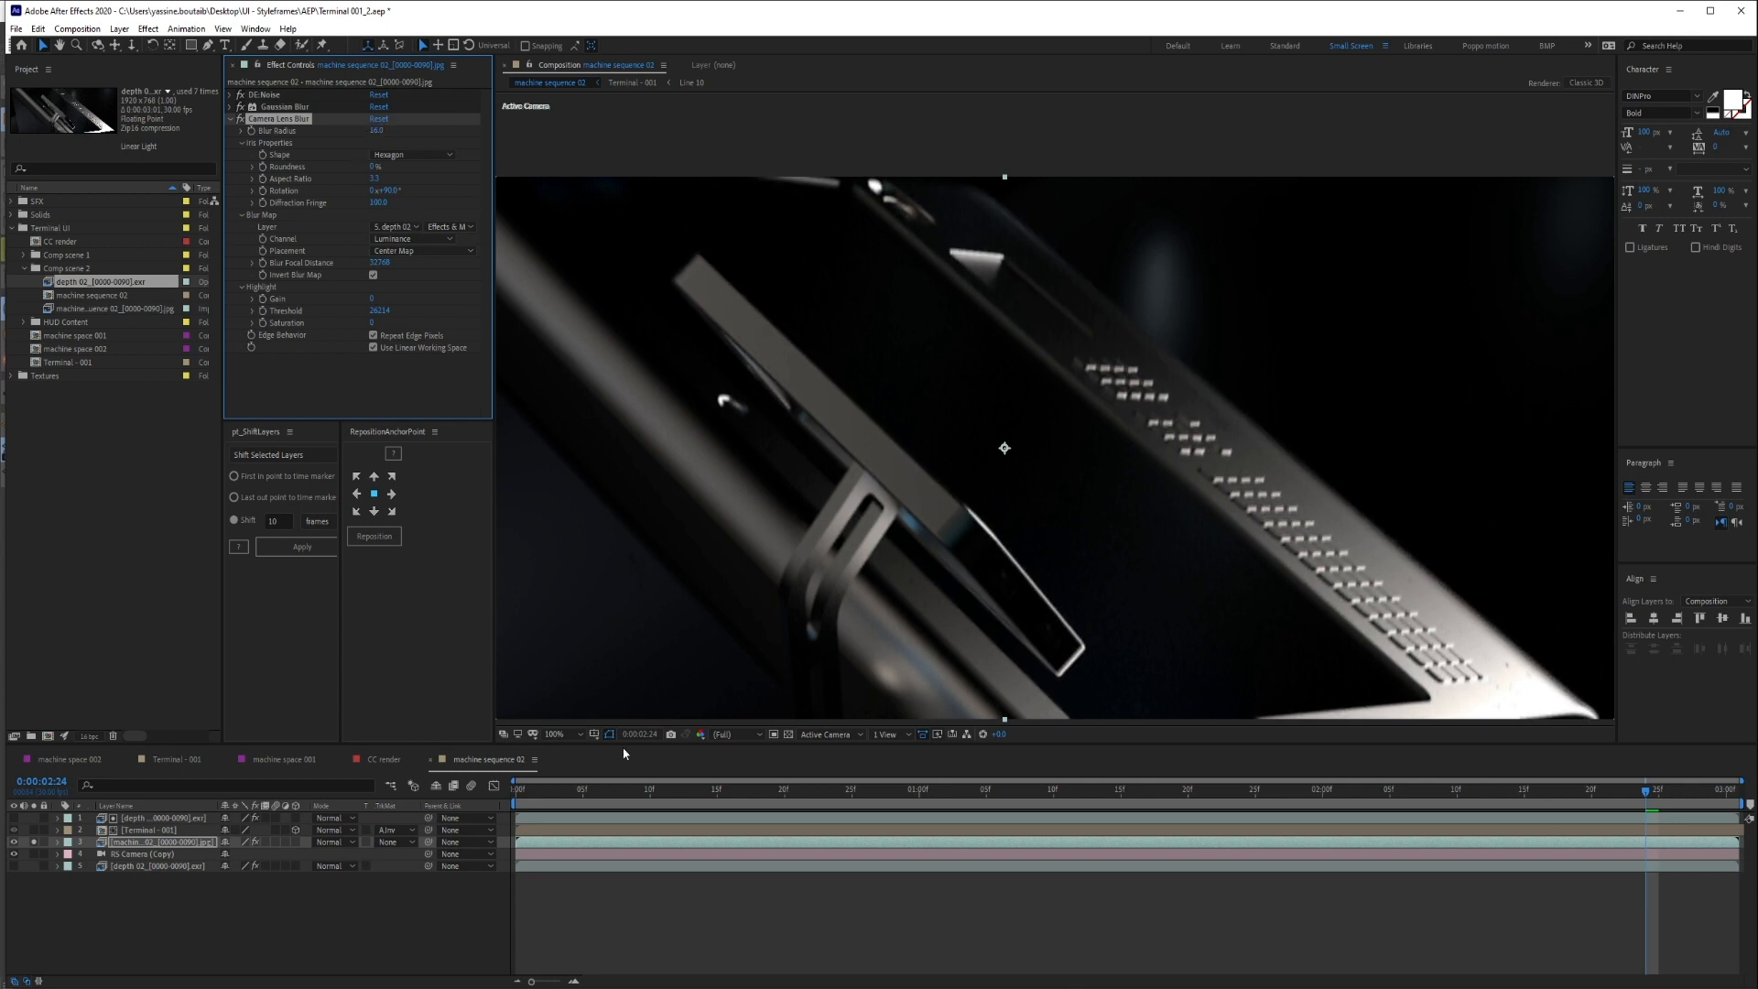
Unsolo the machine render layer and cut the Camera Lens Blur effect from it
left_click(32, 842)
left_click(293, 949)
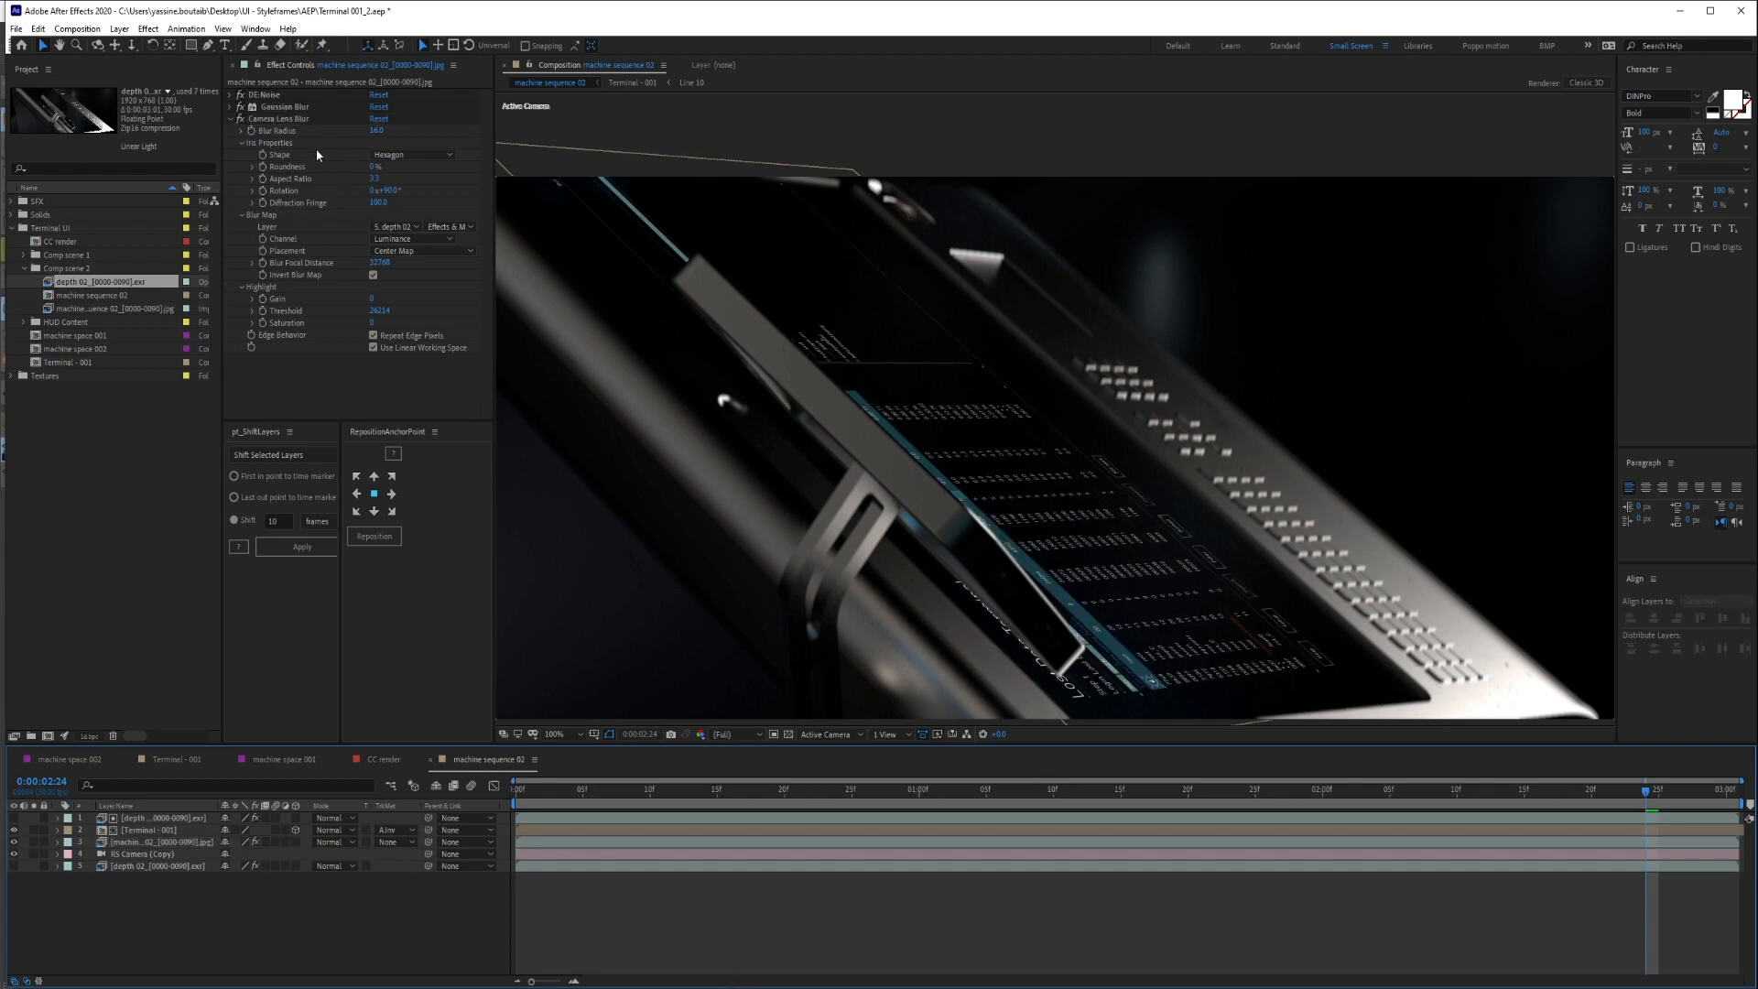
left_click(293, 121)
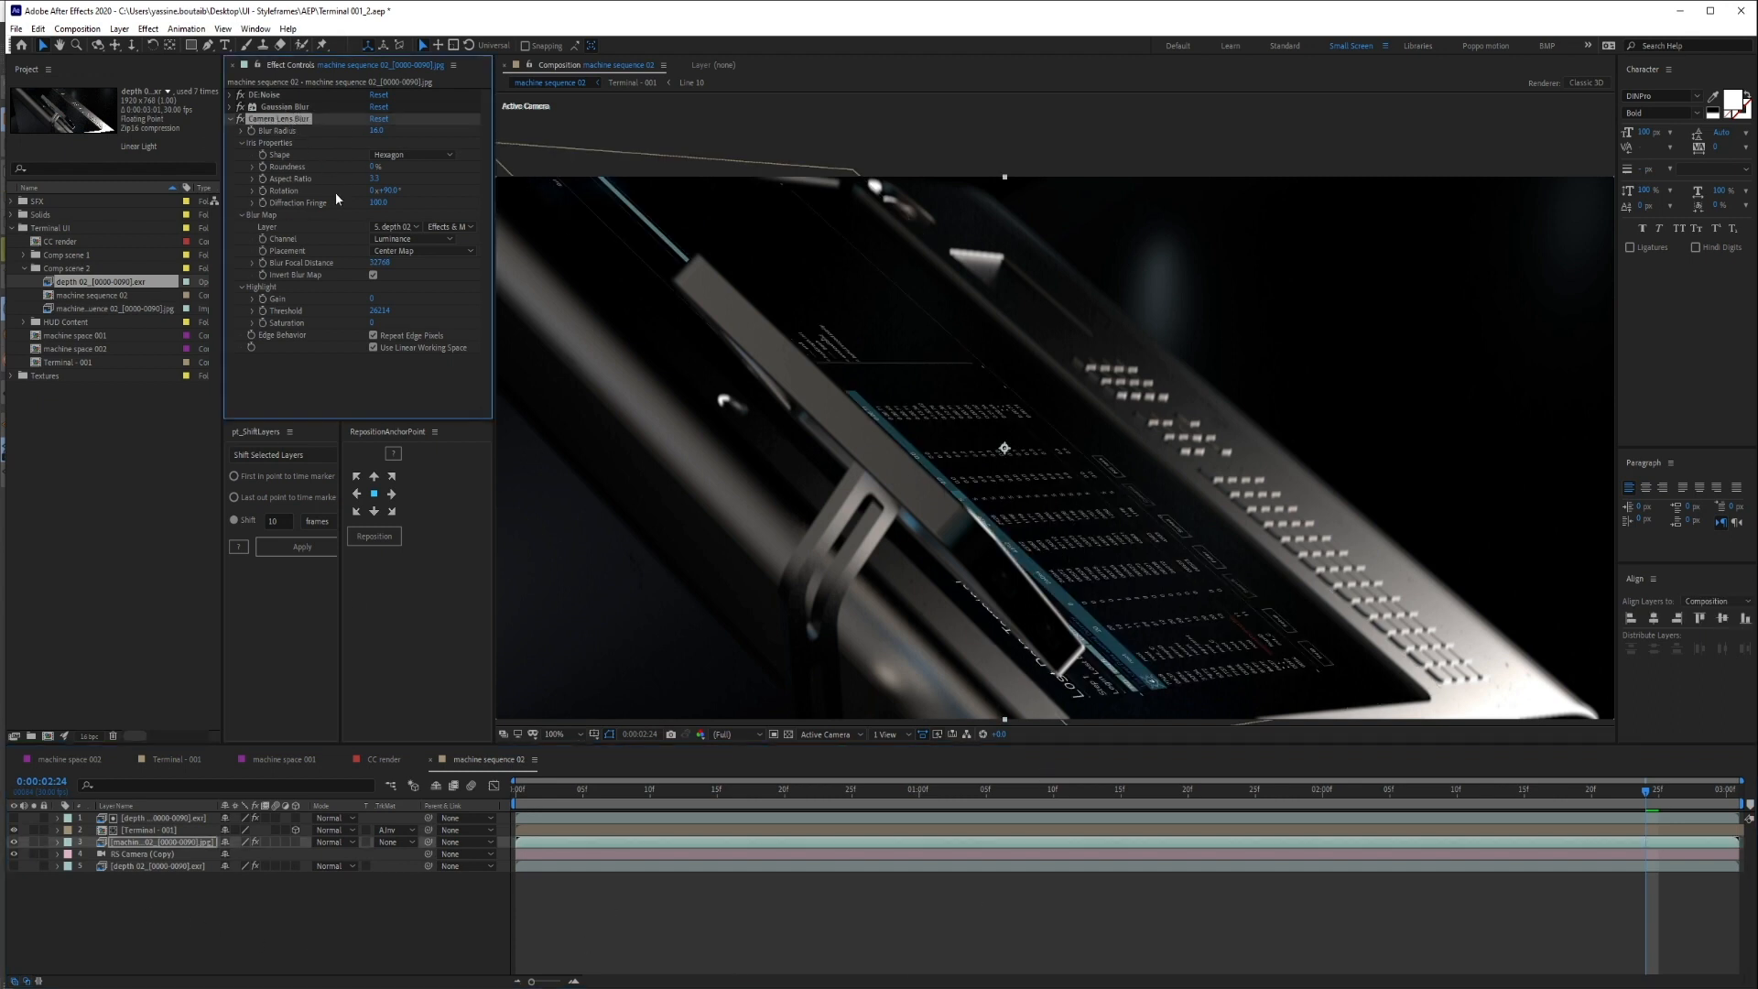
left_click(156, 865)
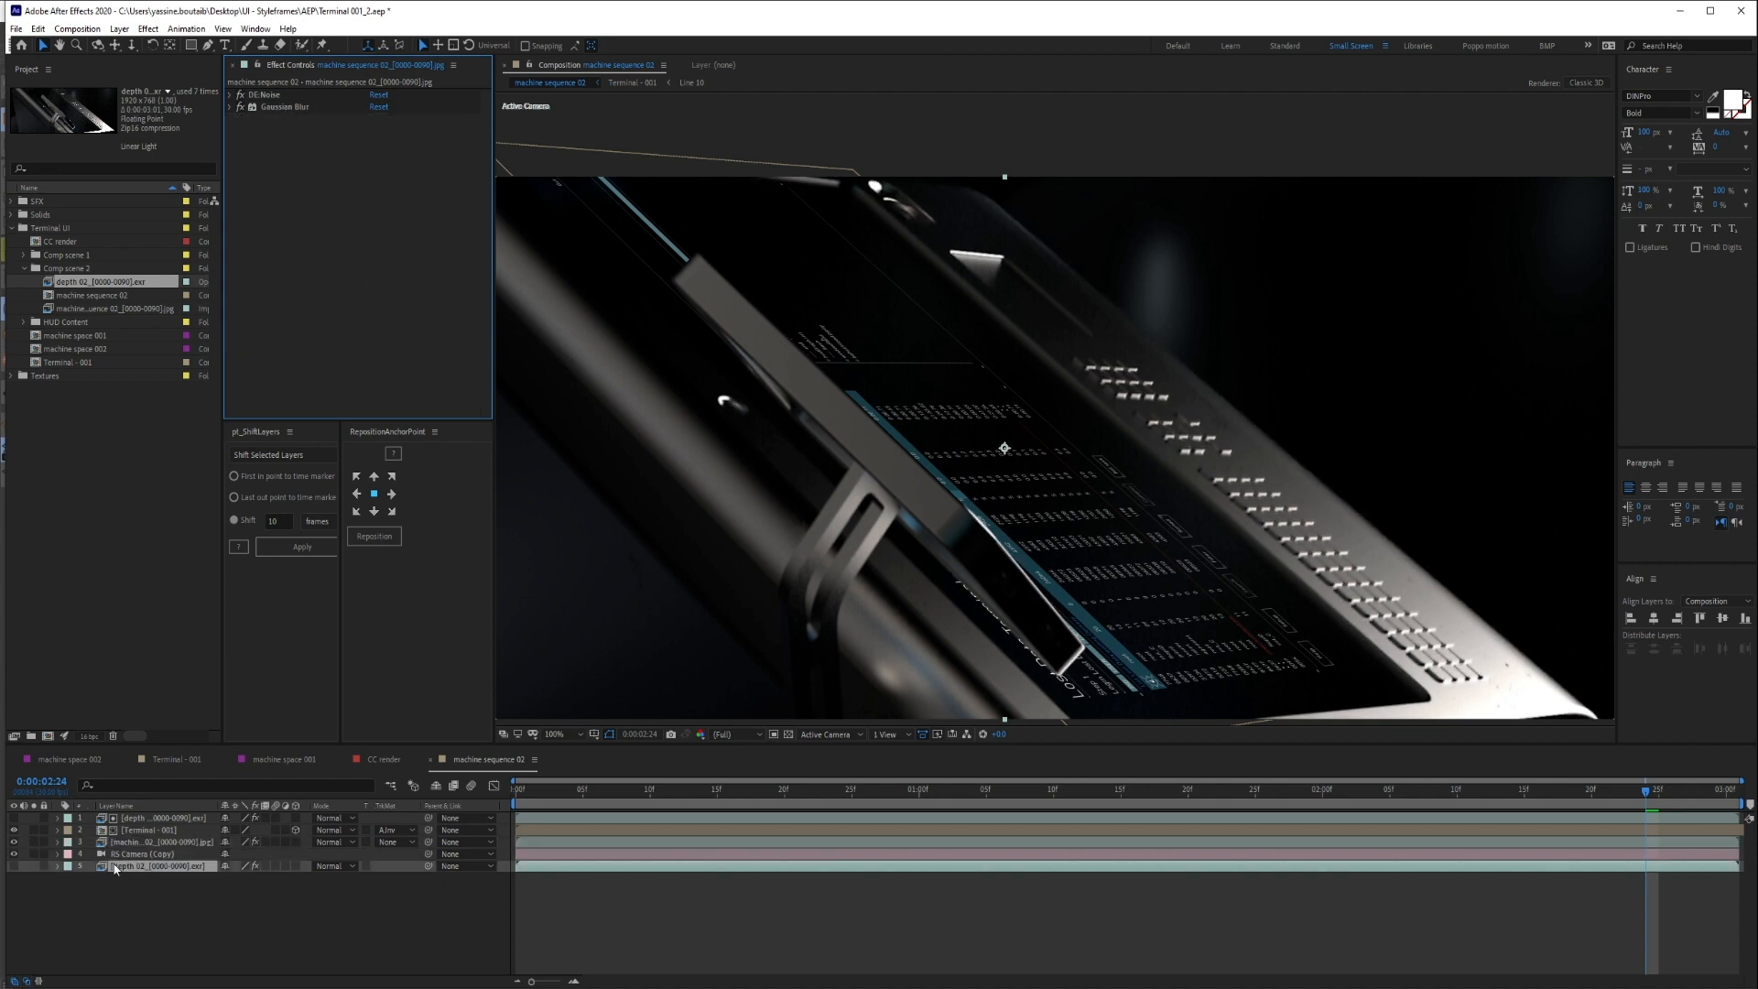
Create an adjustment layer above all layers and name it Blur
left_click(111, 899)
right_click(112, 899)
mouse_move(137, 756)
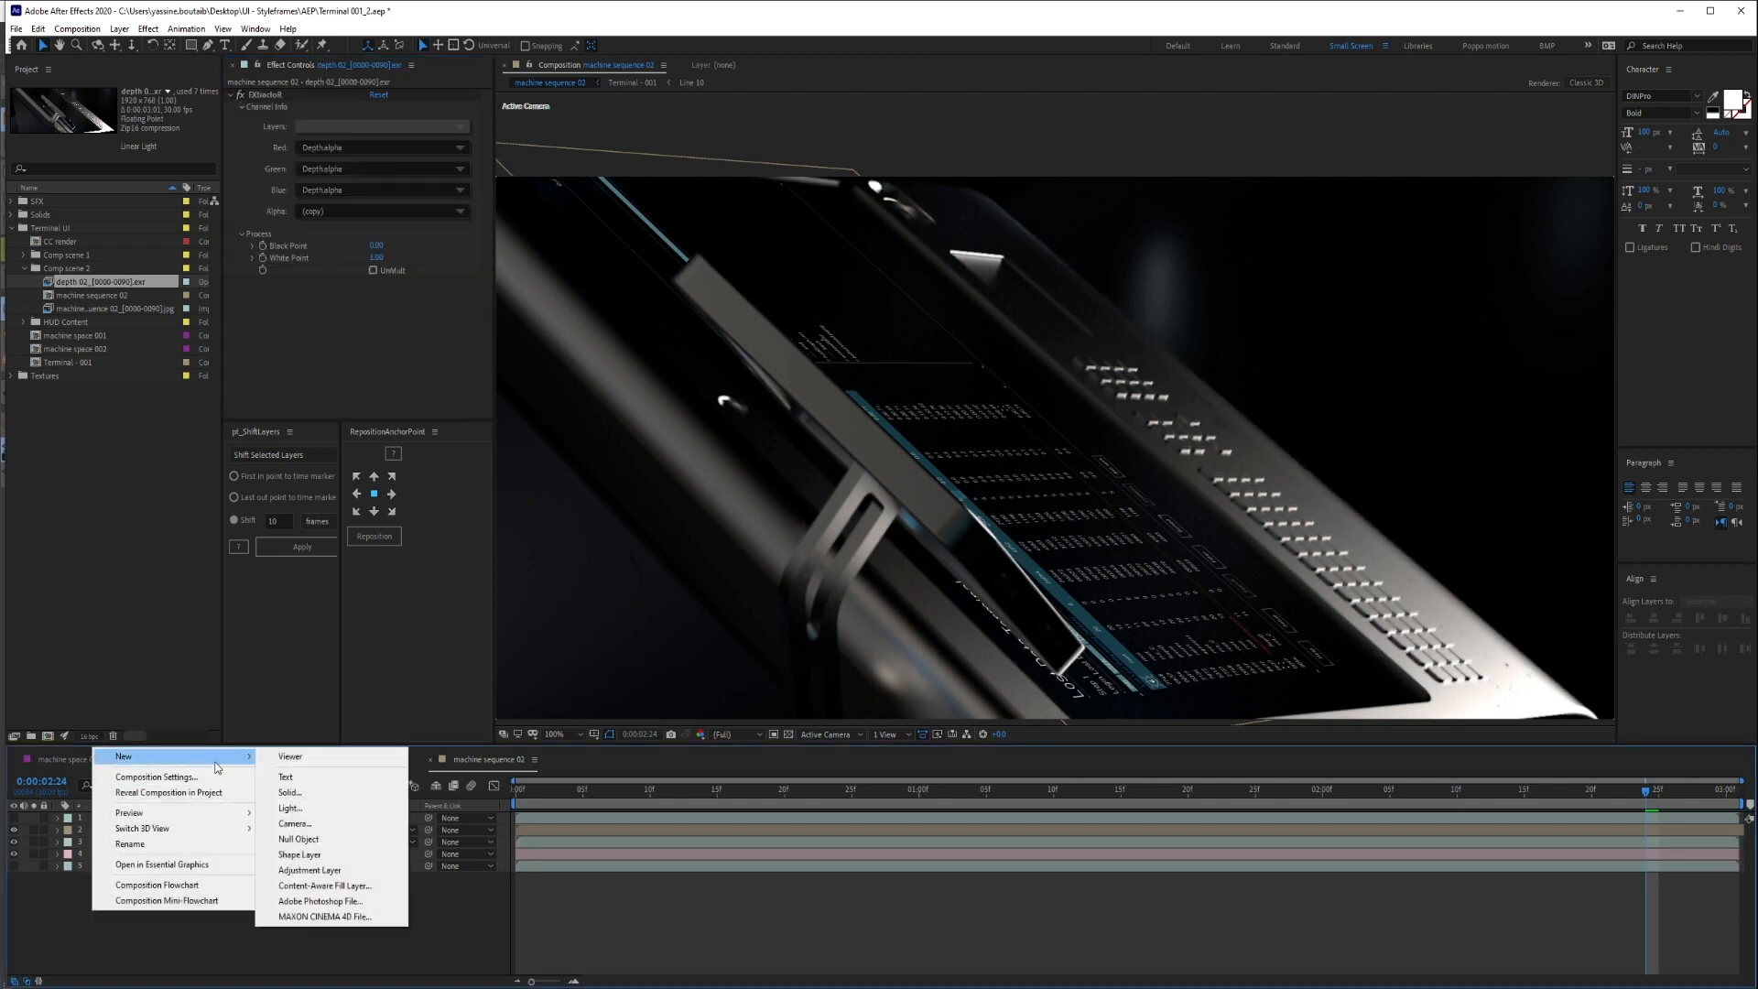
left_click(311, 869)
key("Return")
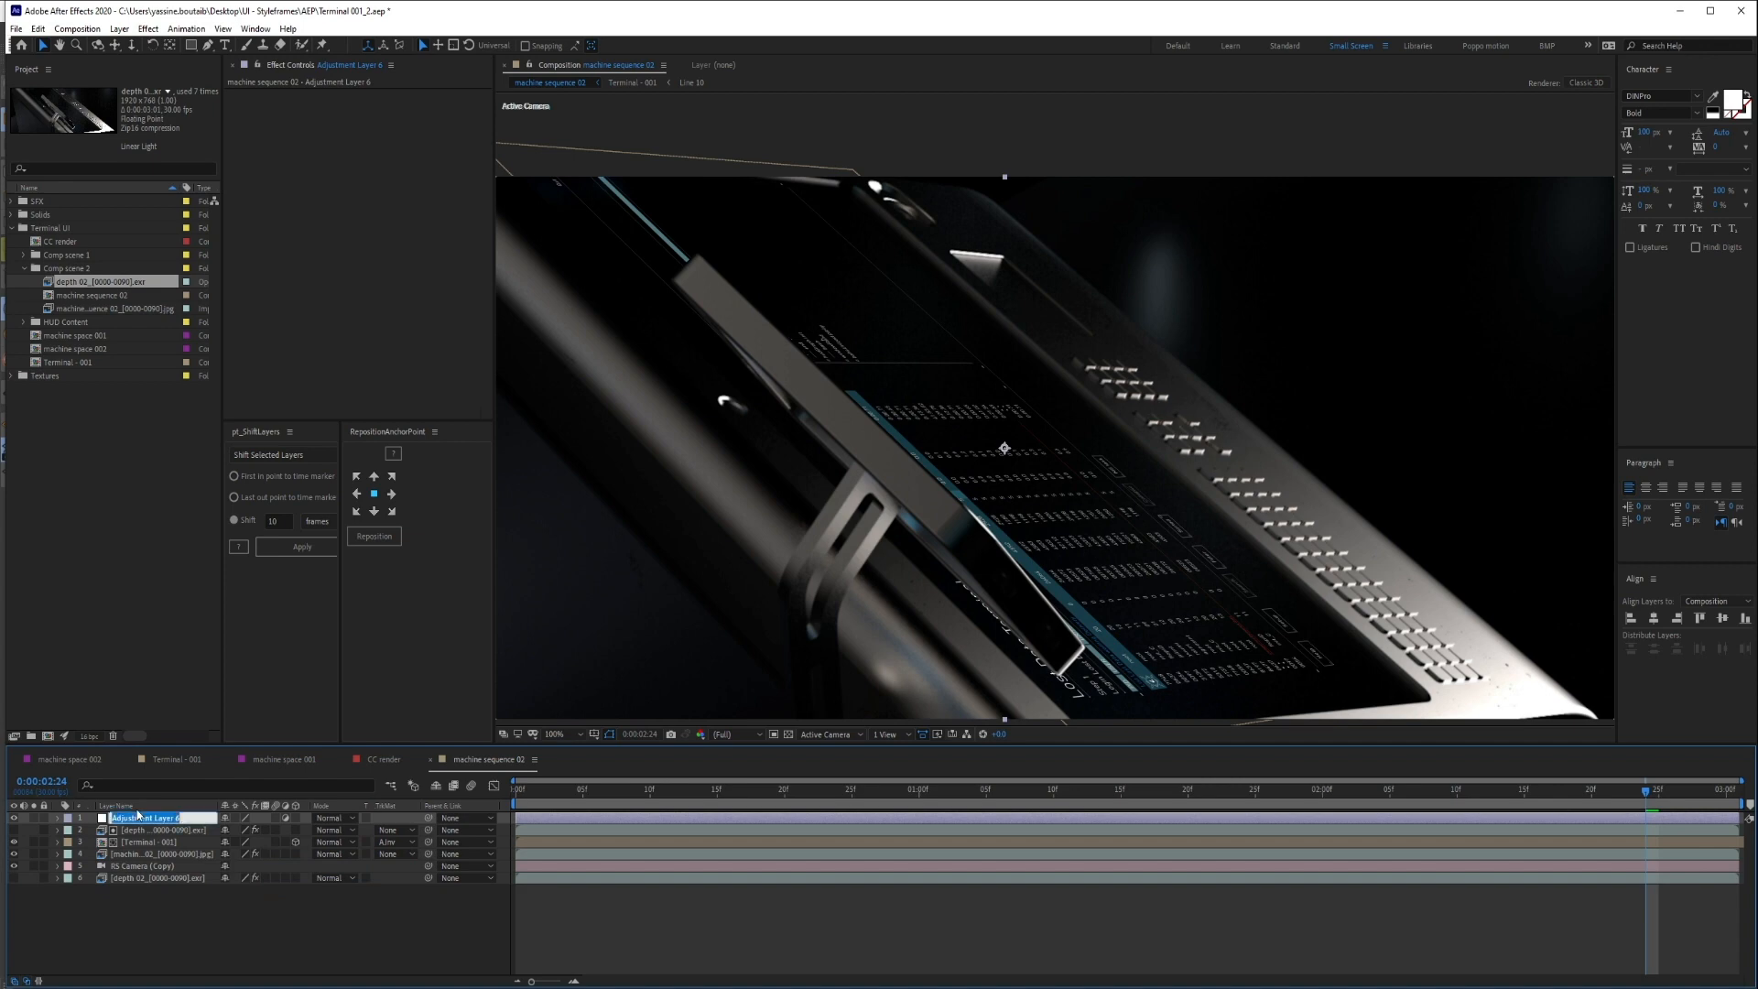
type("Blur")
key("Return")
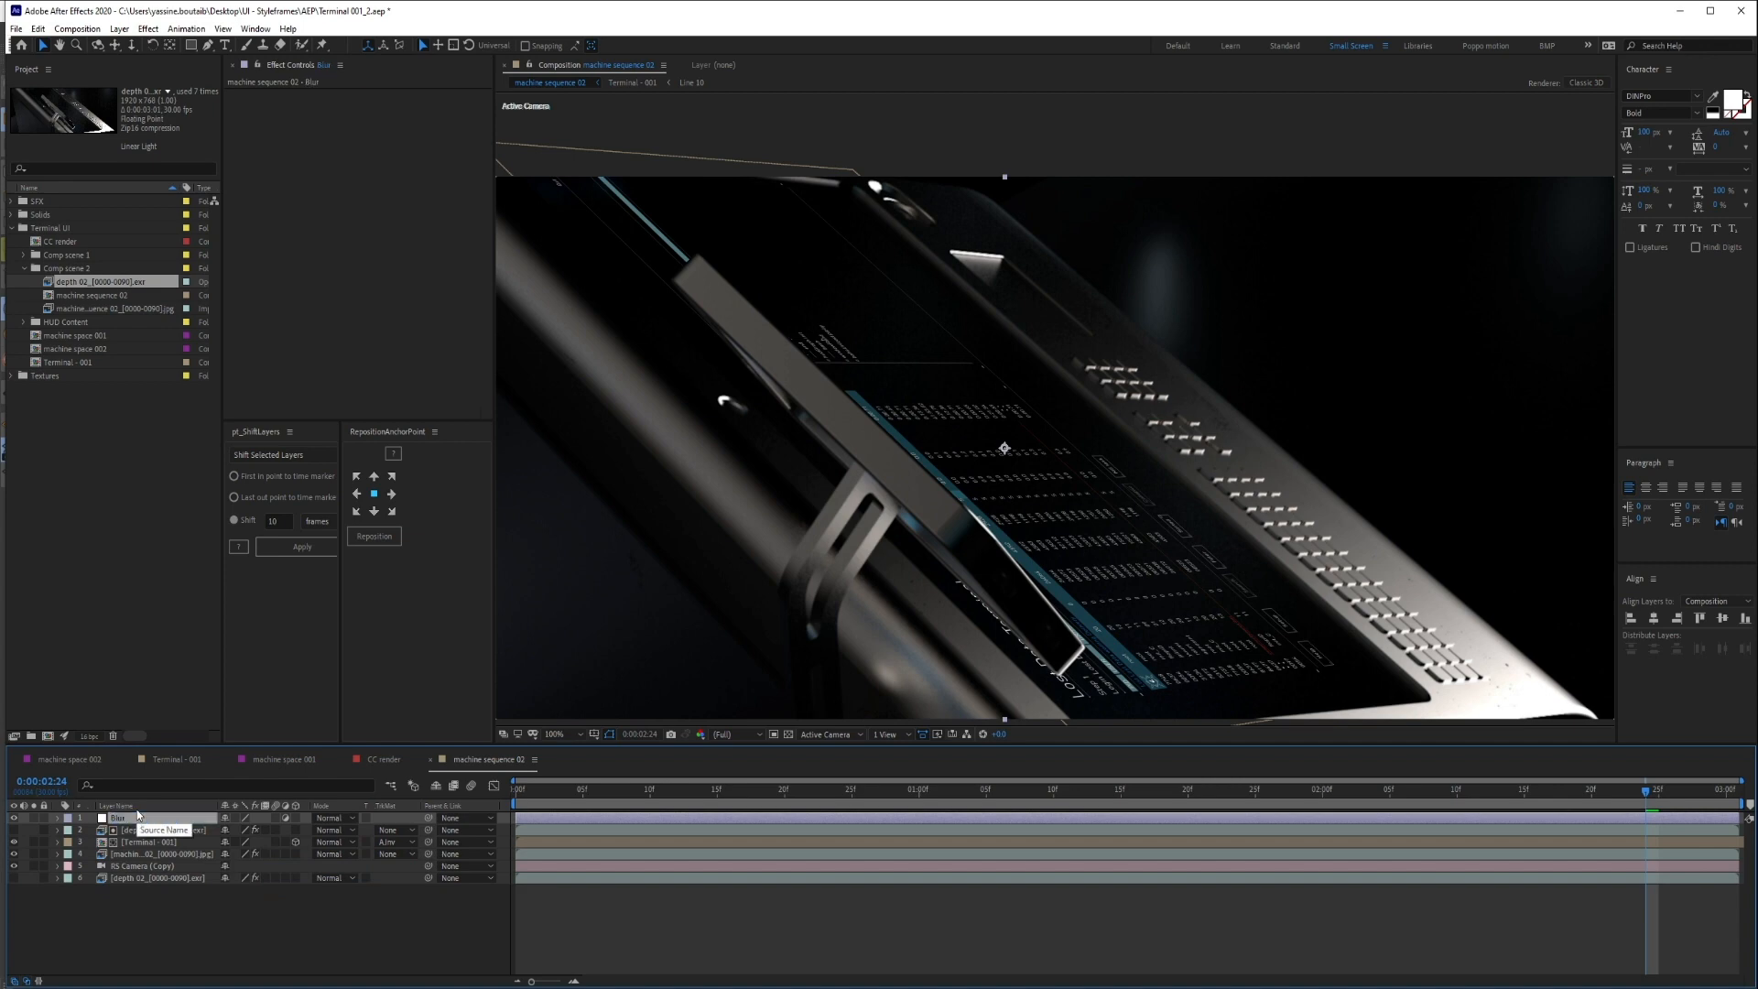
Paste the Camera Lens Blur onto the Blur adjustment layer and set its blur radius to 10
key("ctrl+v")
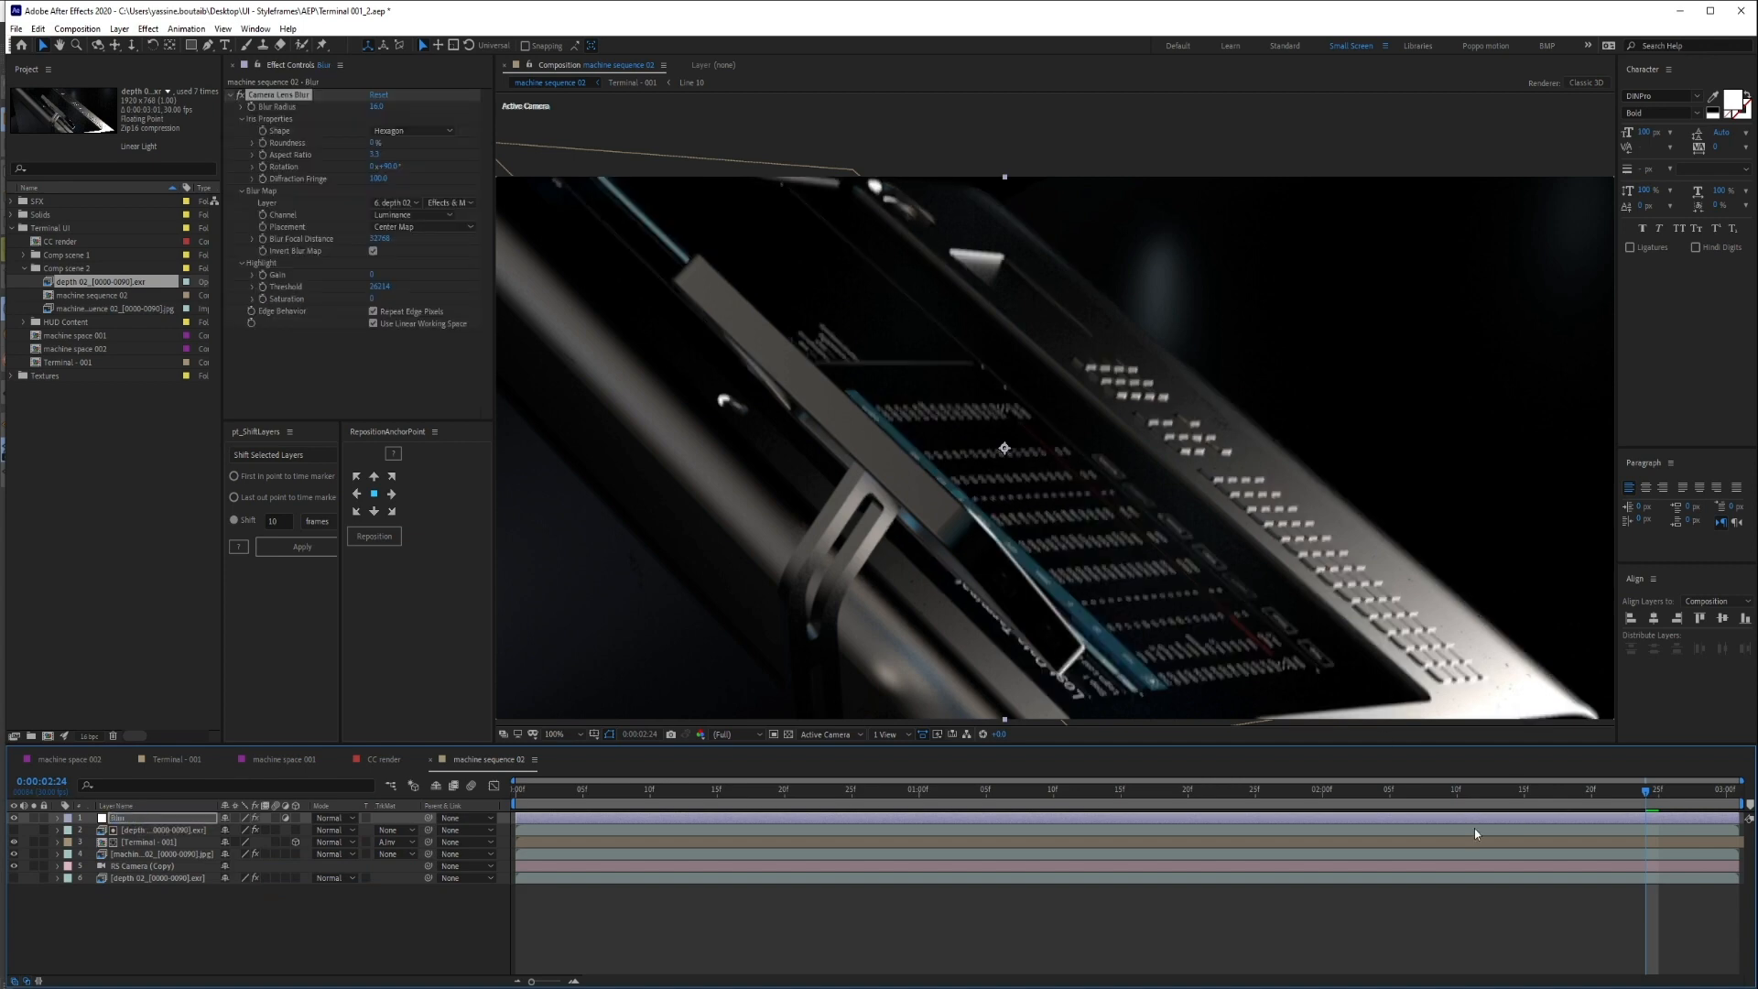
left_click(377, 106)
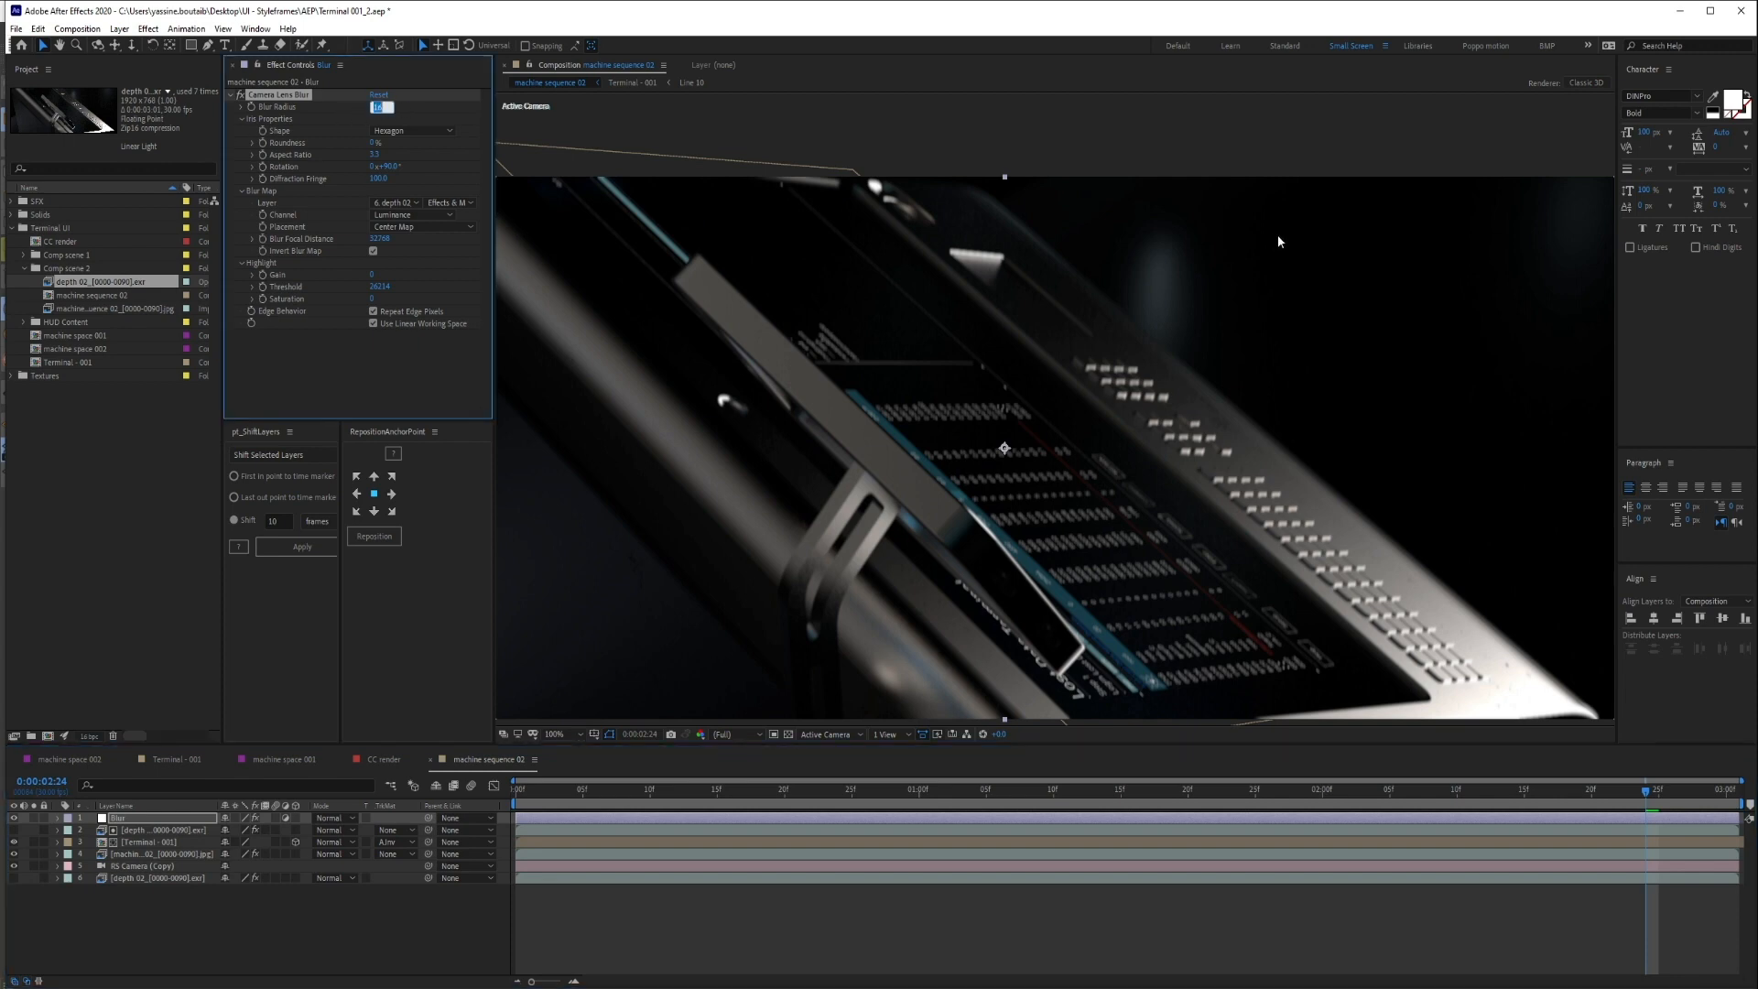
type("10")
key("Return")
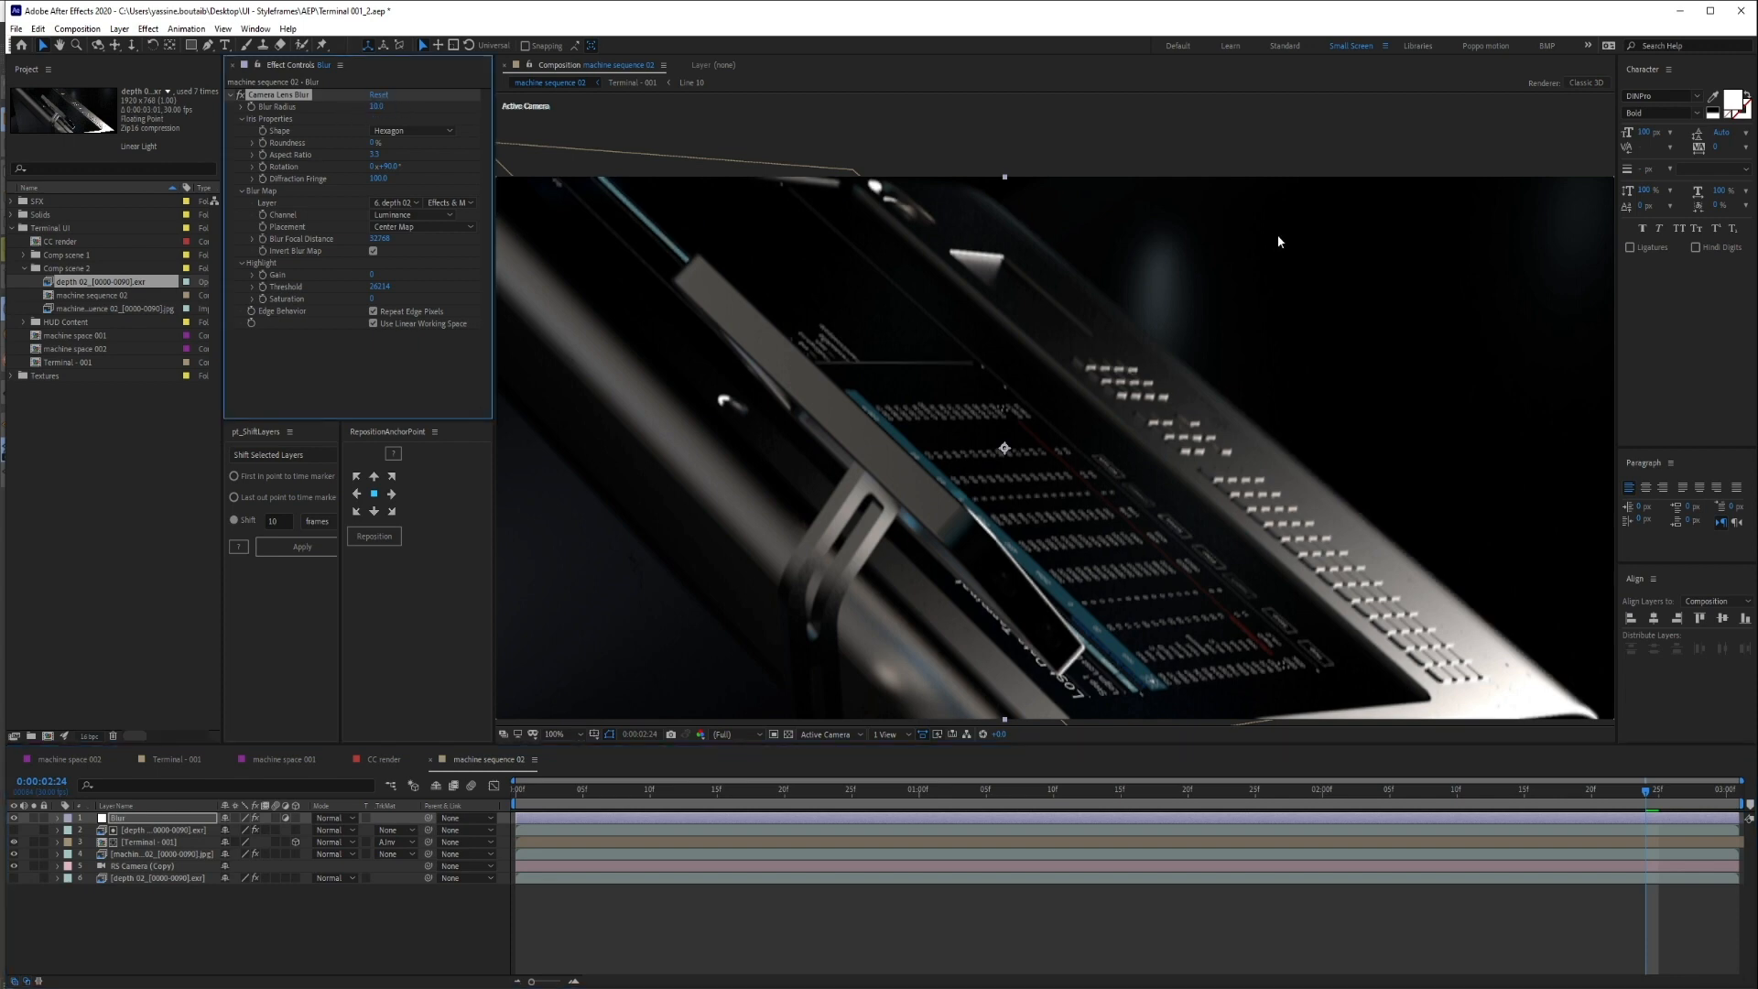
left_click(1378, 961)
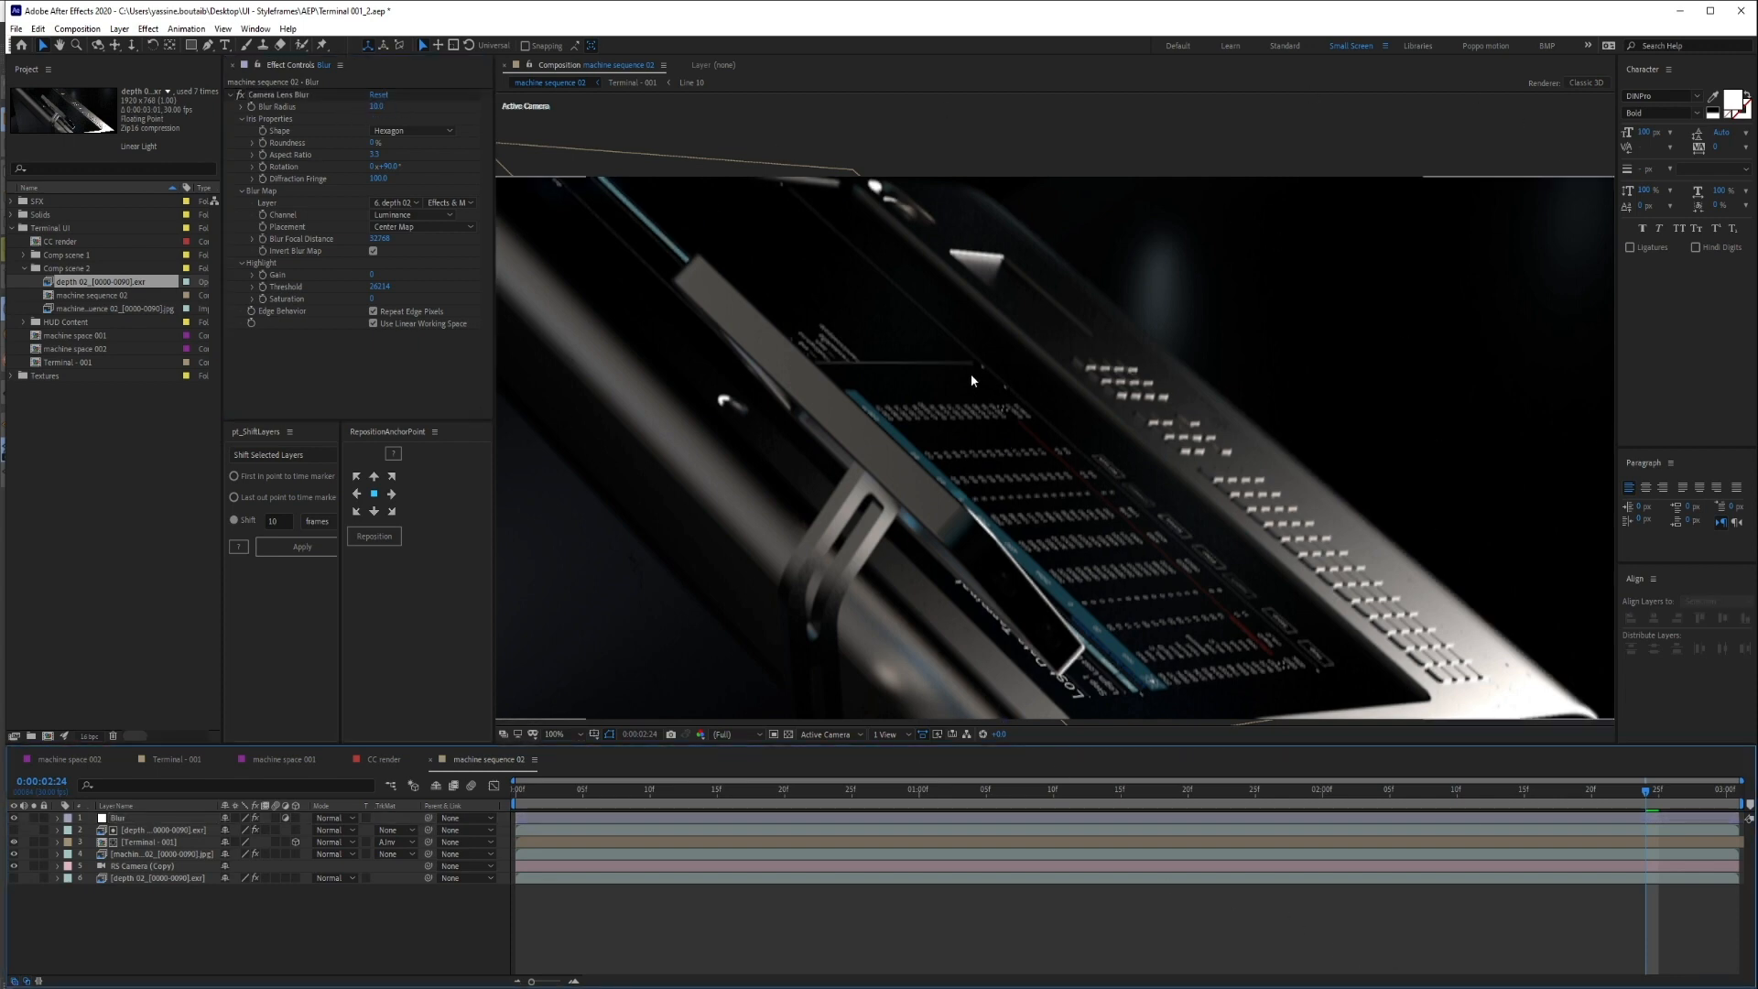
Rename the Terminal - 001 layer as Main FUI
left_click(994, 481)
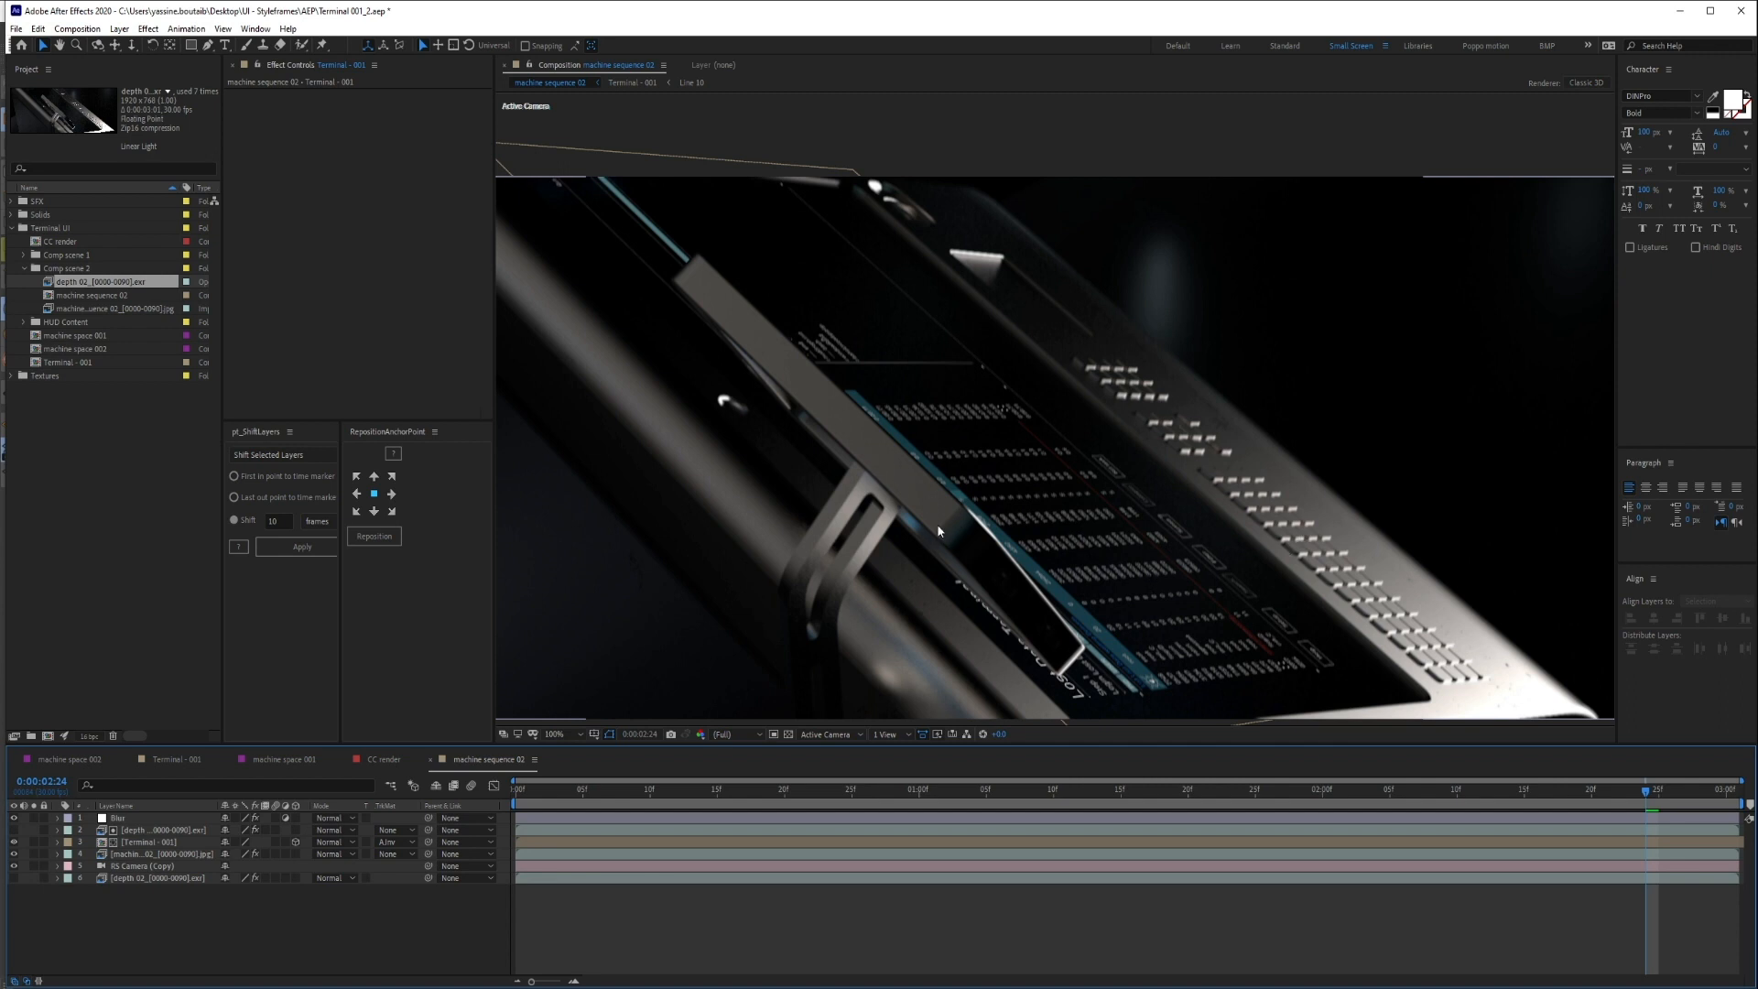
left_click(146, 842)
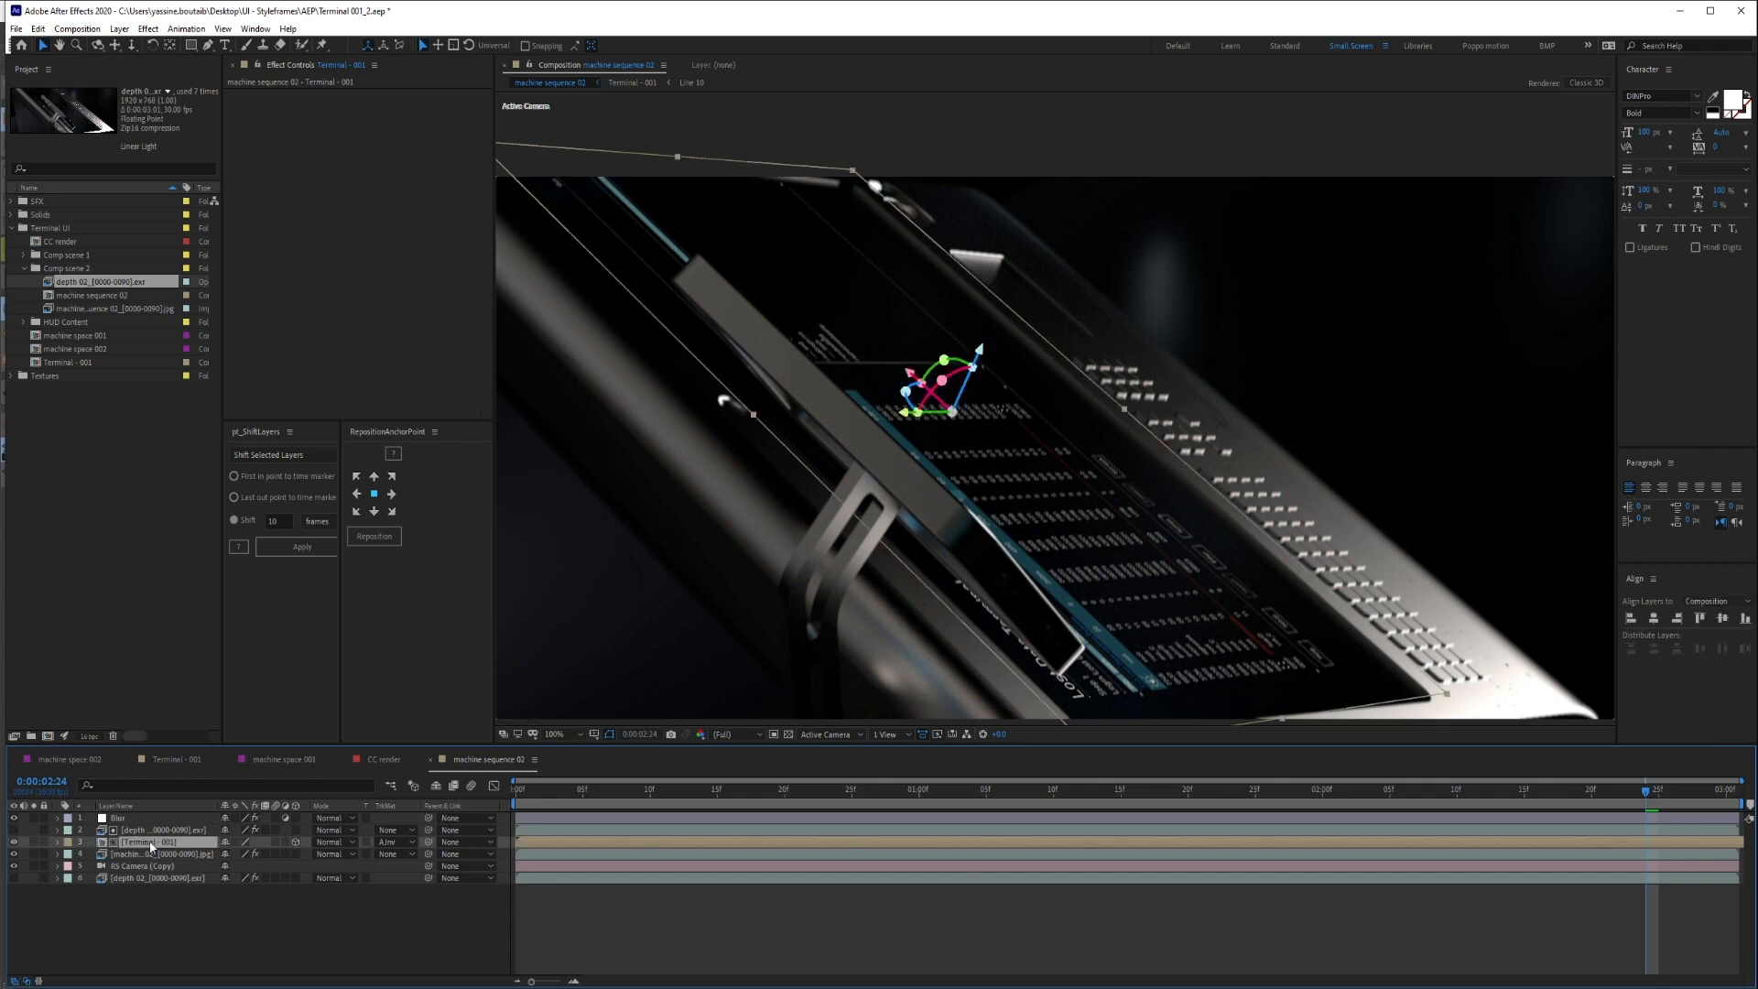
left_click(125, 962)
left_click(138, 842)
key("Return")
type("MA")
key("BackSpace")
type("ain FUI")
key("Return")
left_click(149, 832)
left_click(154, 843, "ctrl")
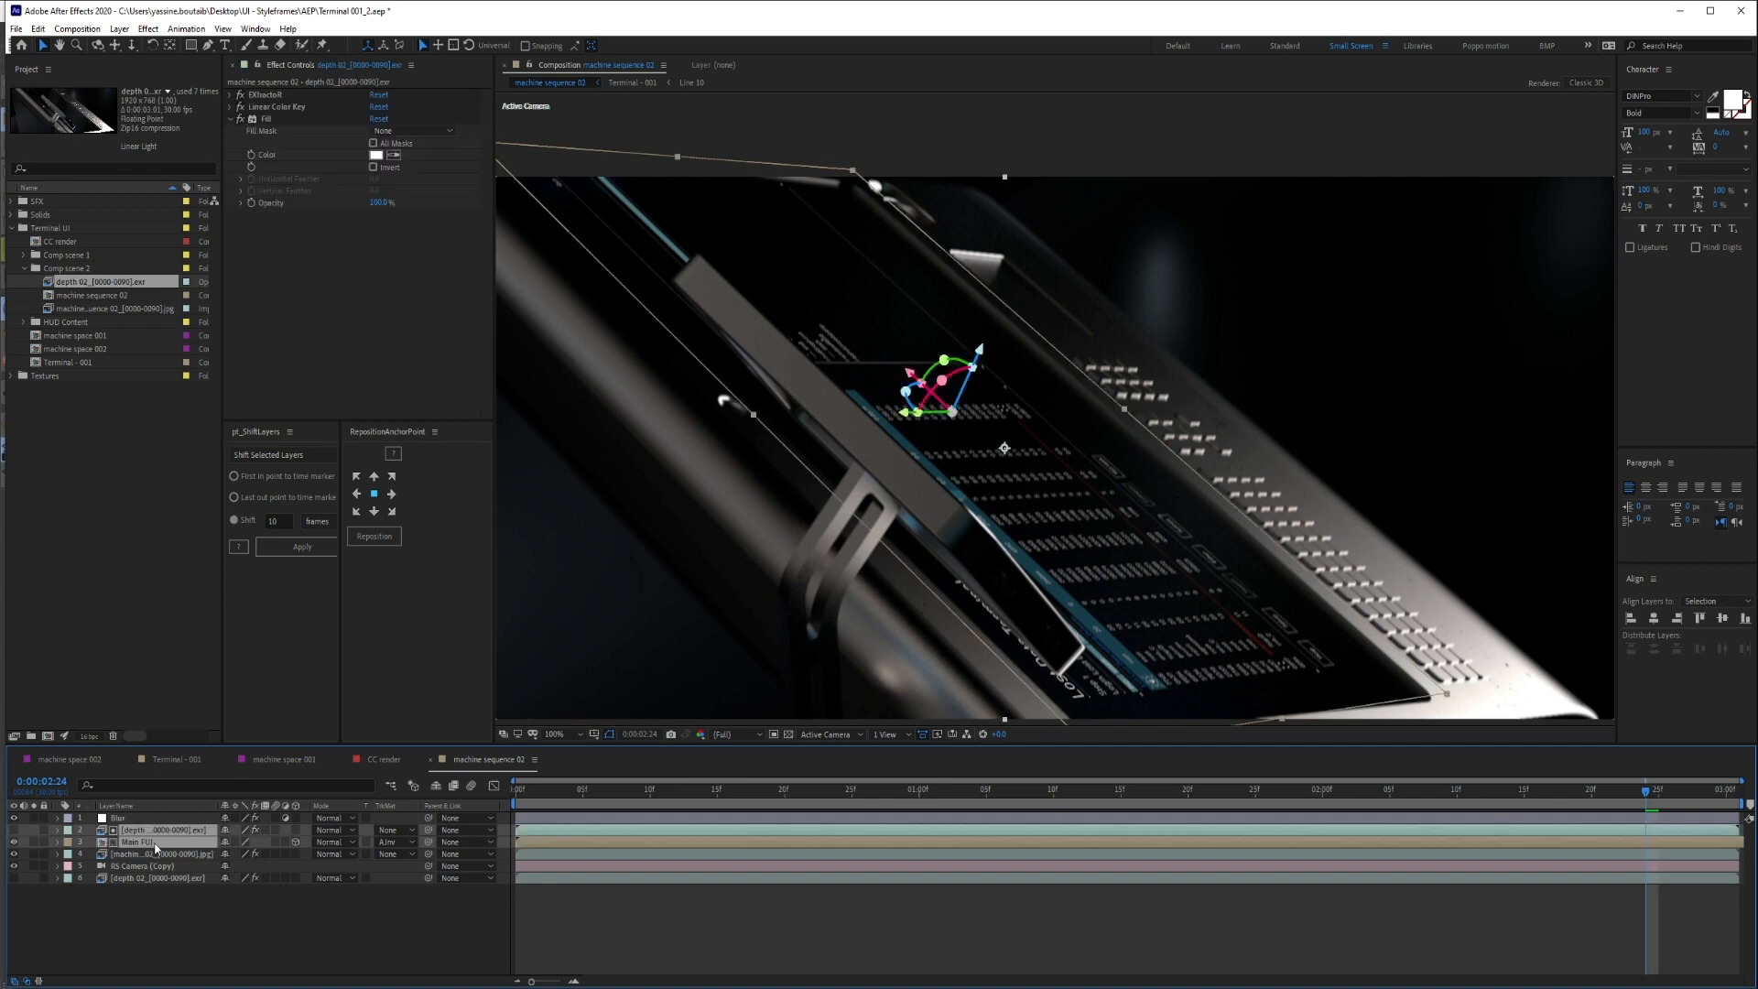
left_click(121, 915)
left_click(143, 843)
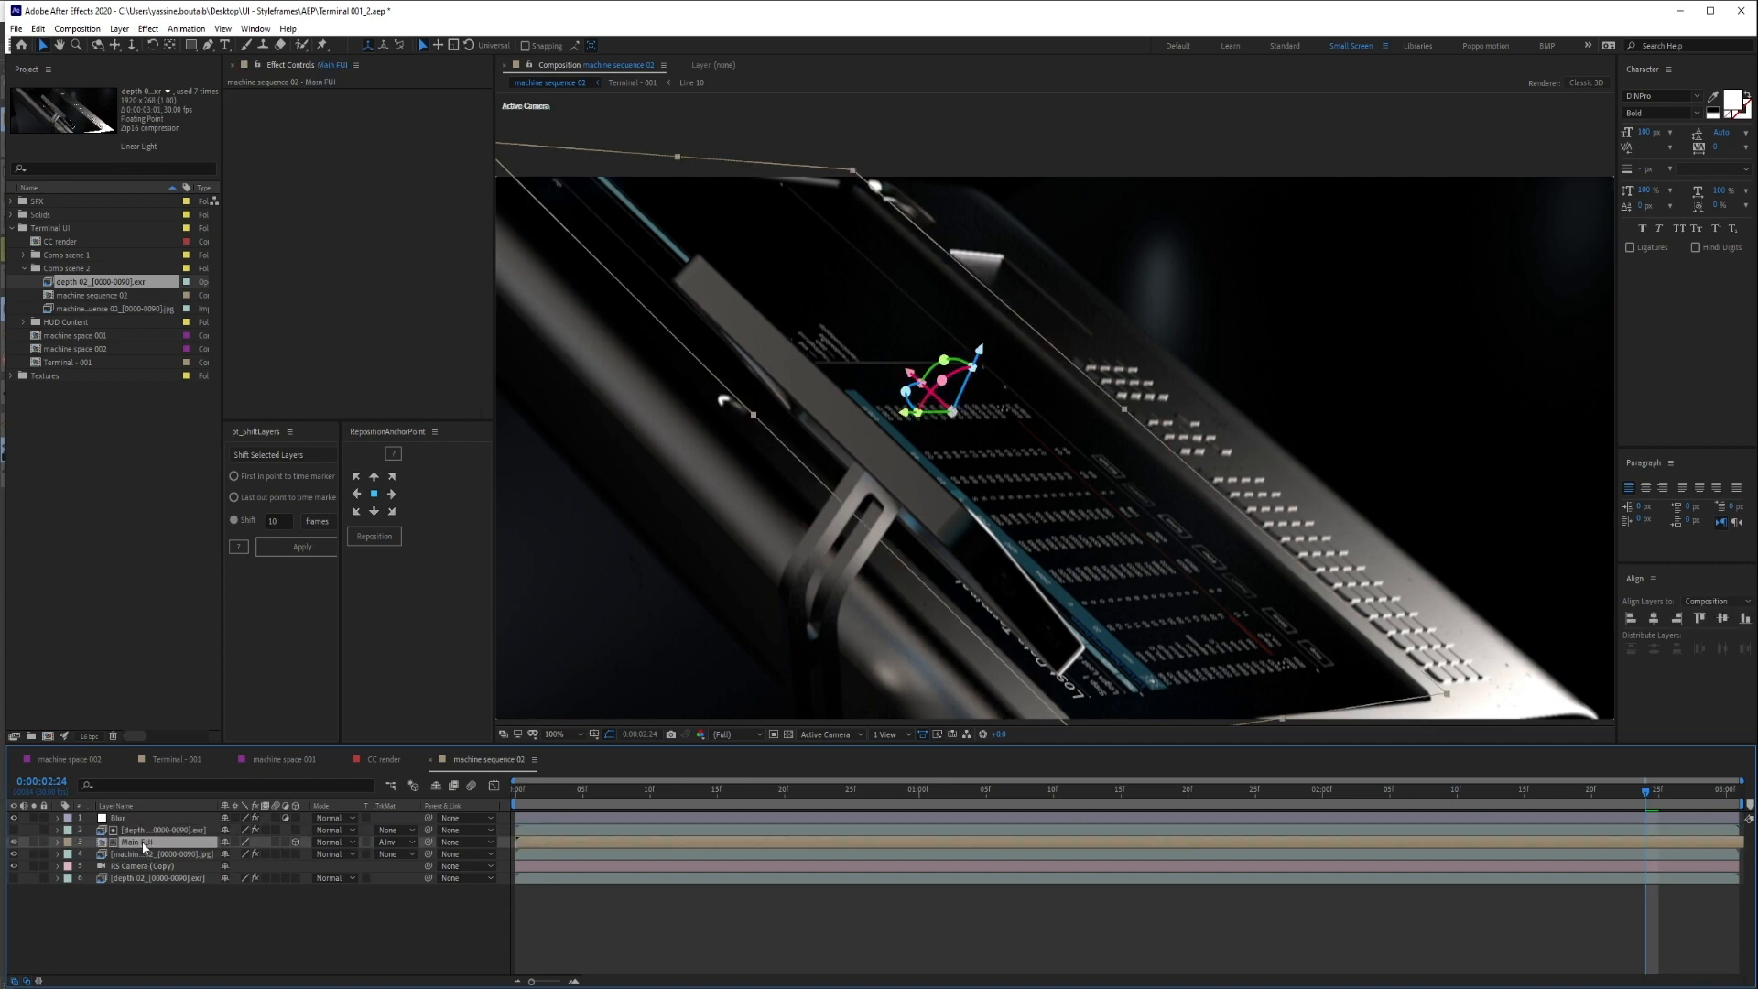
left_click(147, 830, "ctrl")
key("ctrl+d")
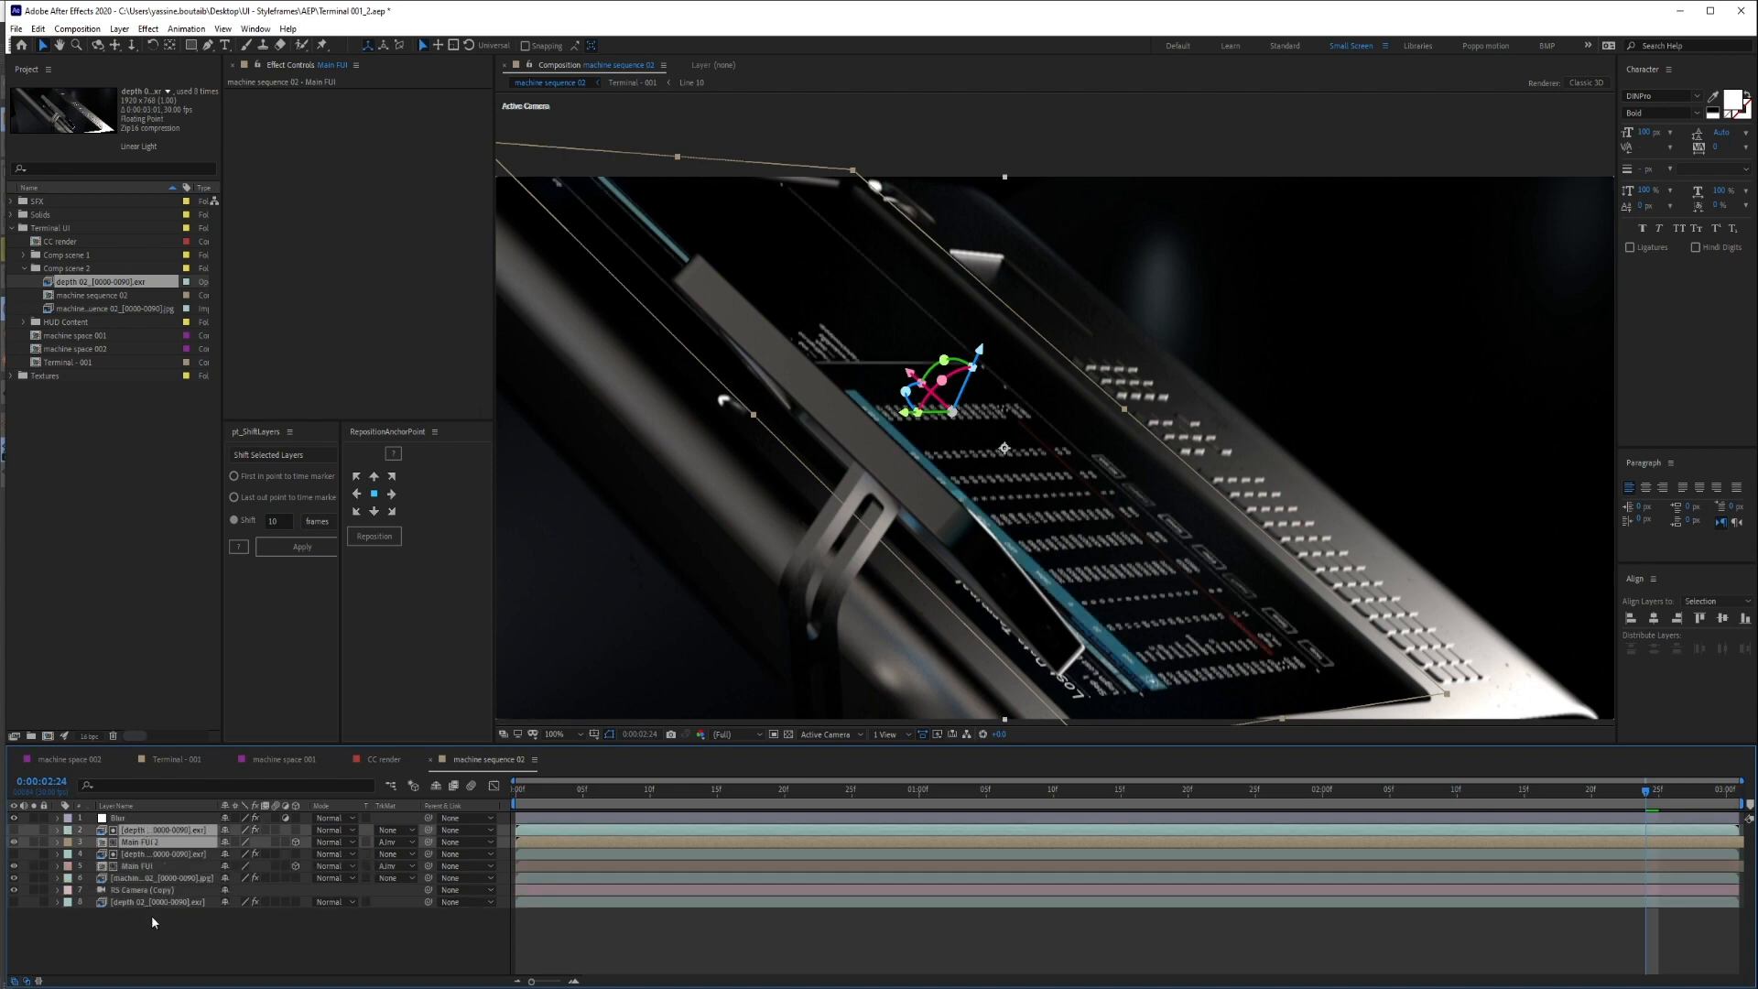
left_click(151, 915)
key("ctrl+z")
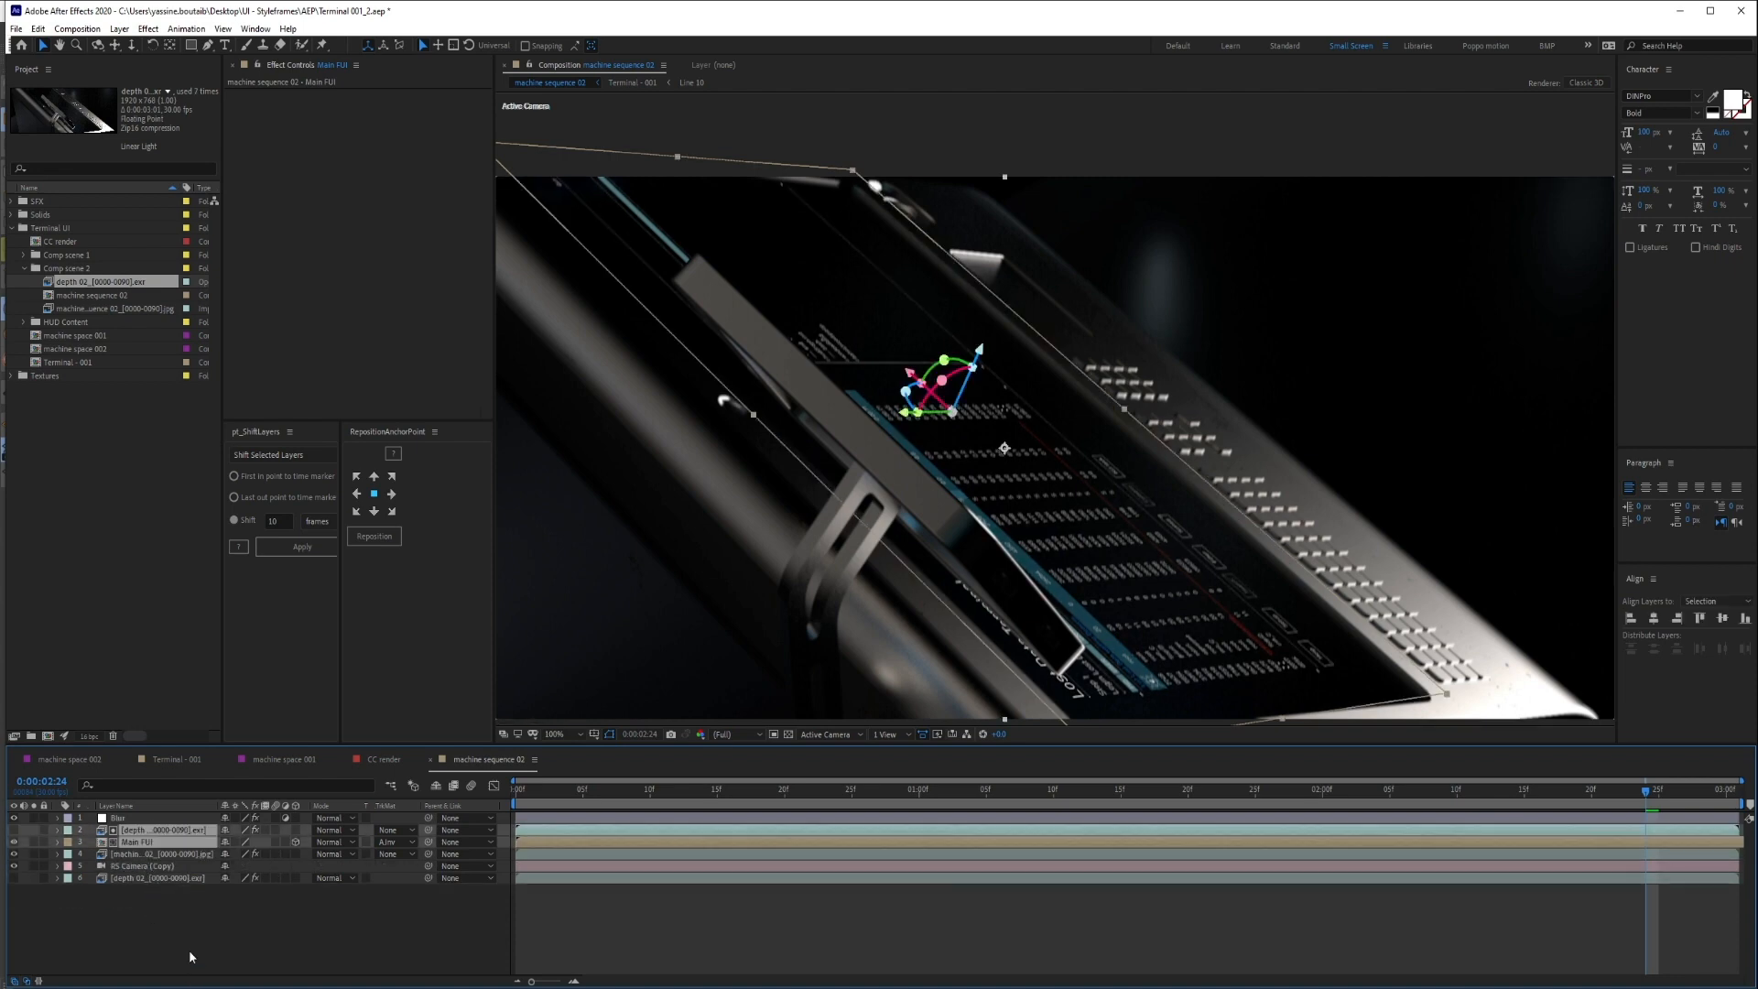
left_click(189, 948)
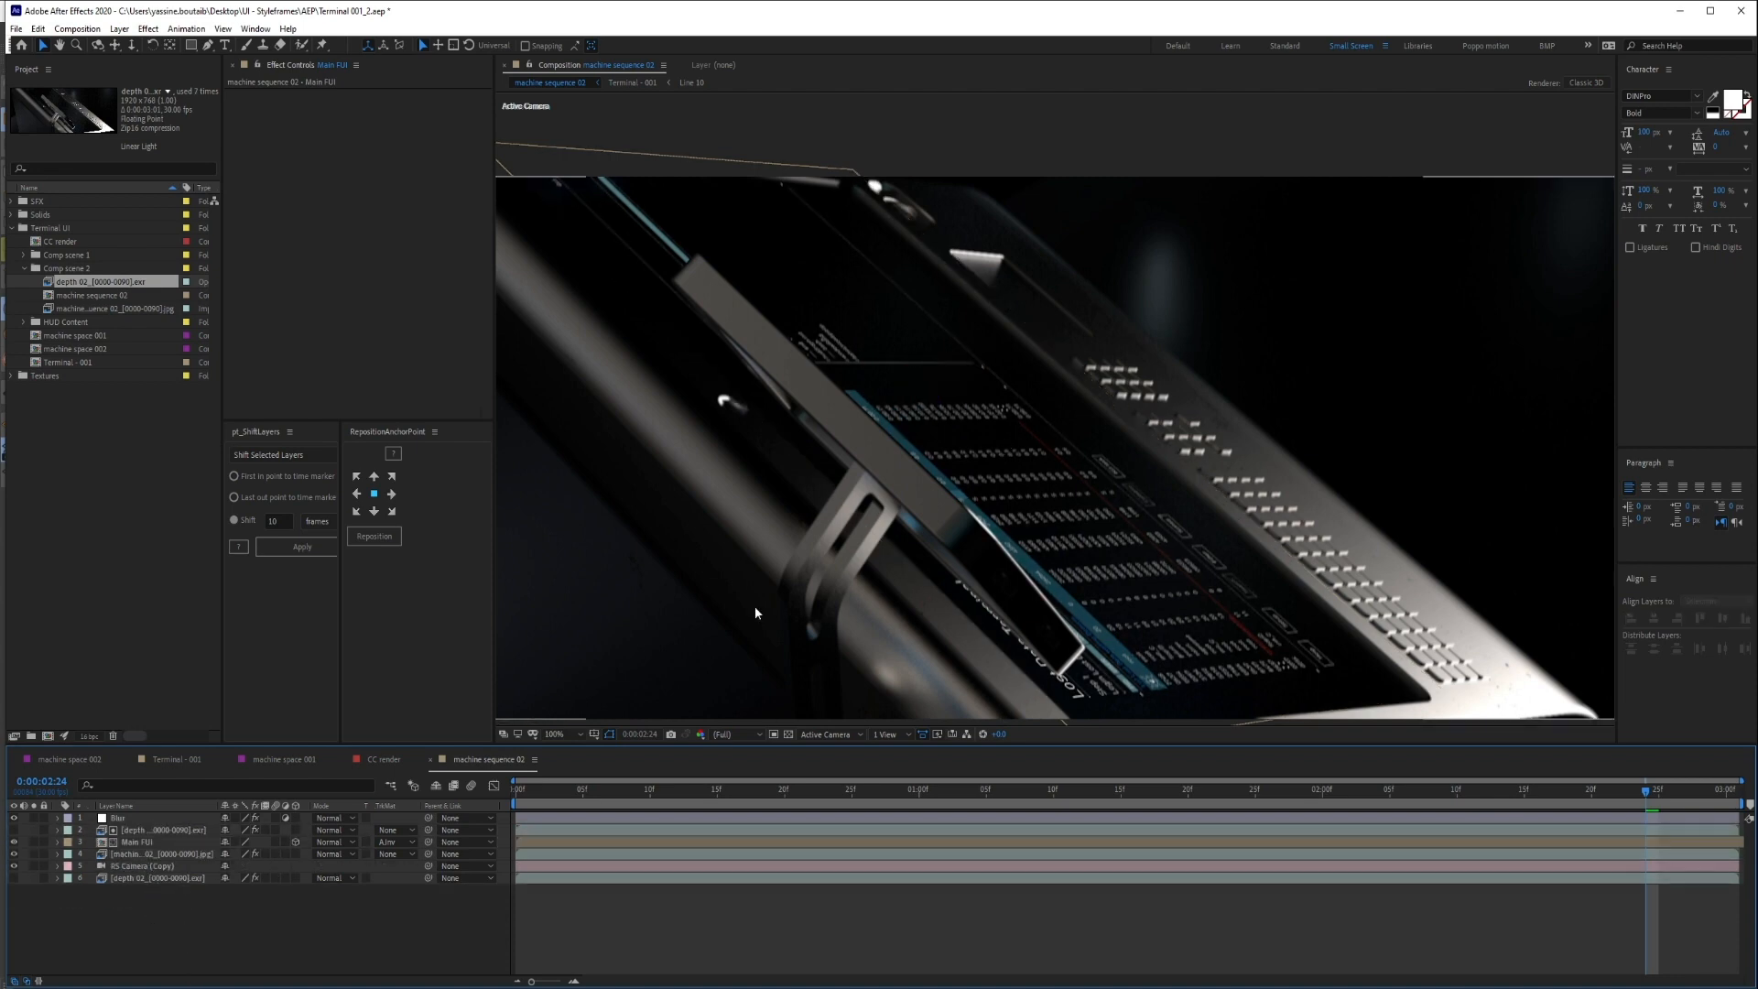
Set the blending mode of the Main FUI layer to Add
left_click(346, 842)
left_click(391, 366)
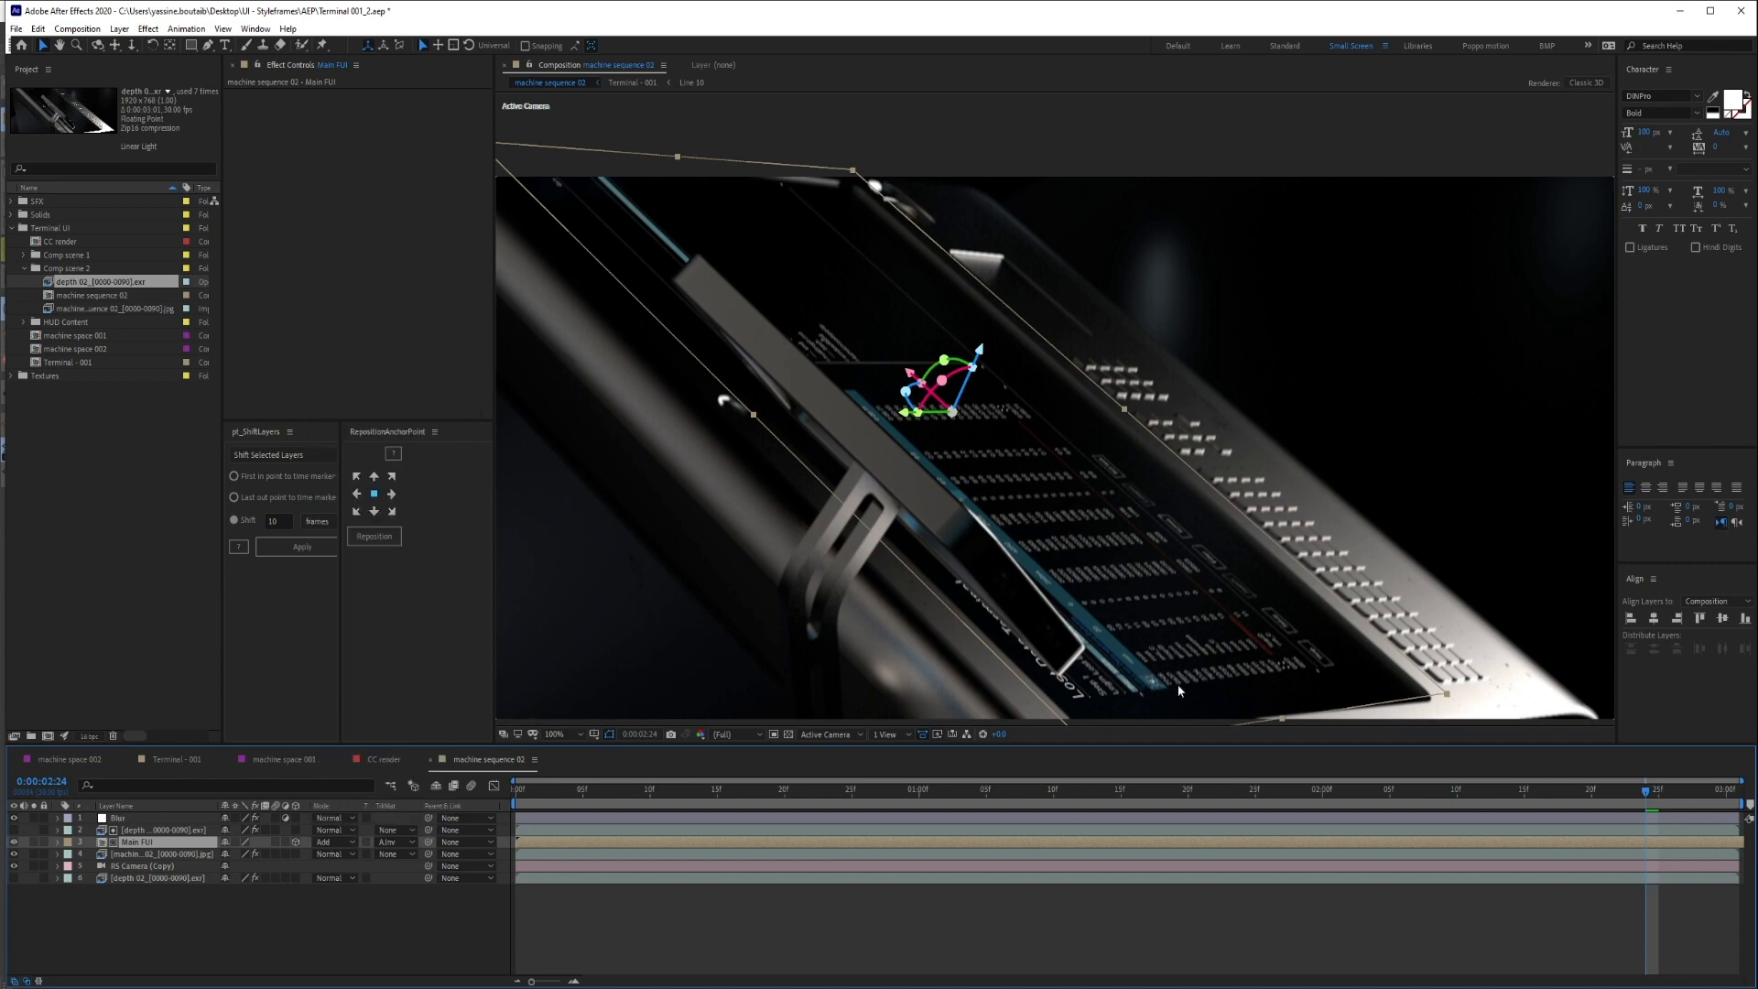
left_click(233, 958)
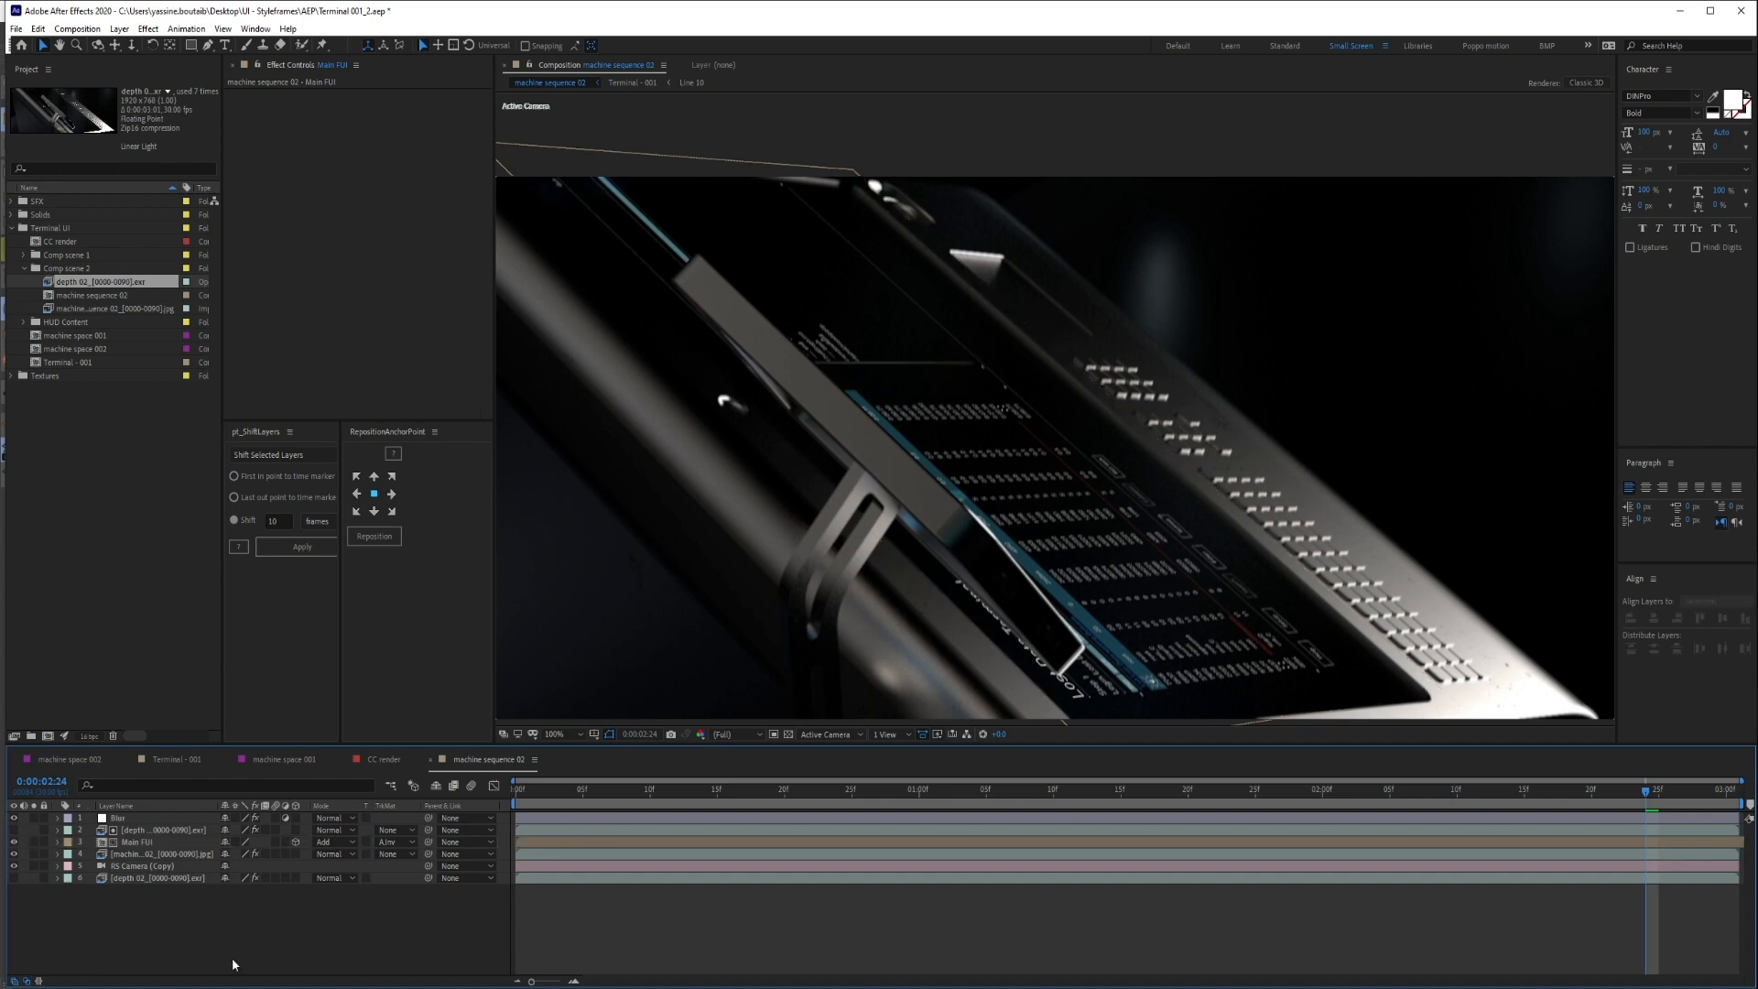
Duplicate the Main FUI layer together with the depth matte layer directly above it
left_click(169, 829)
left_click(168, 839, "ctrl")
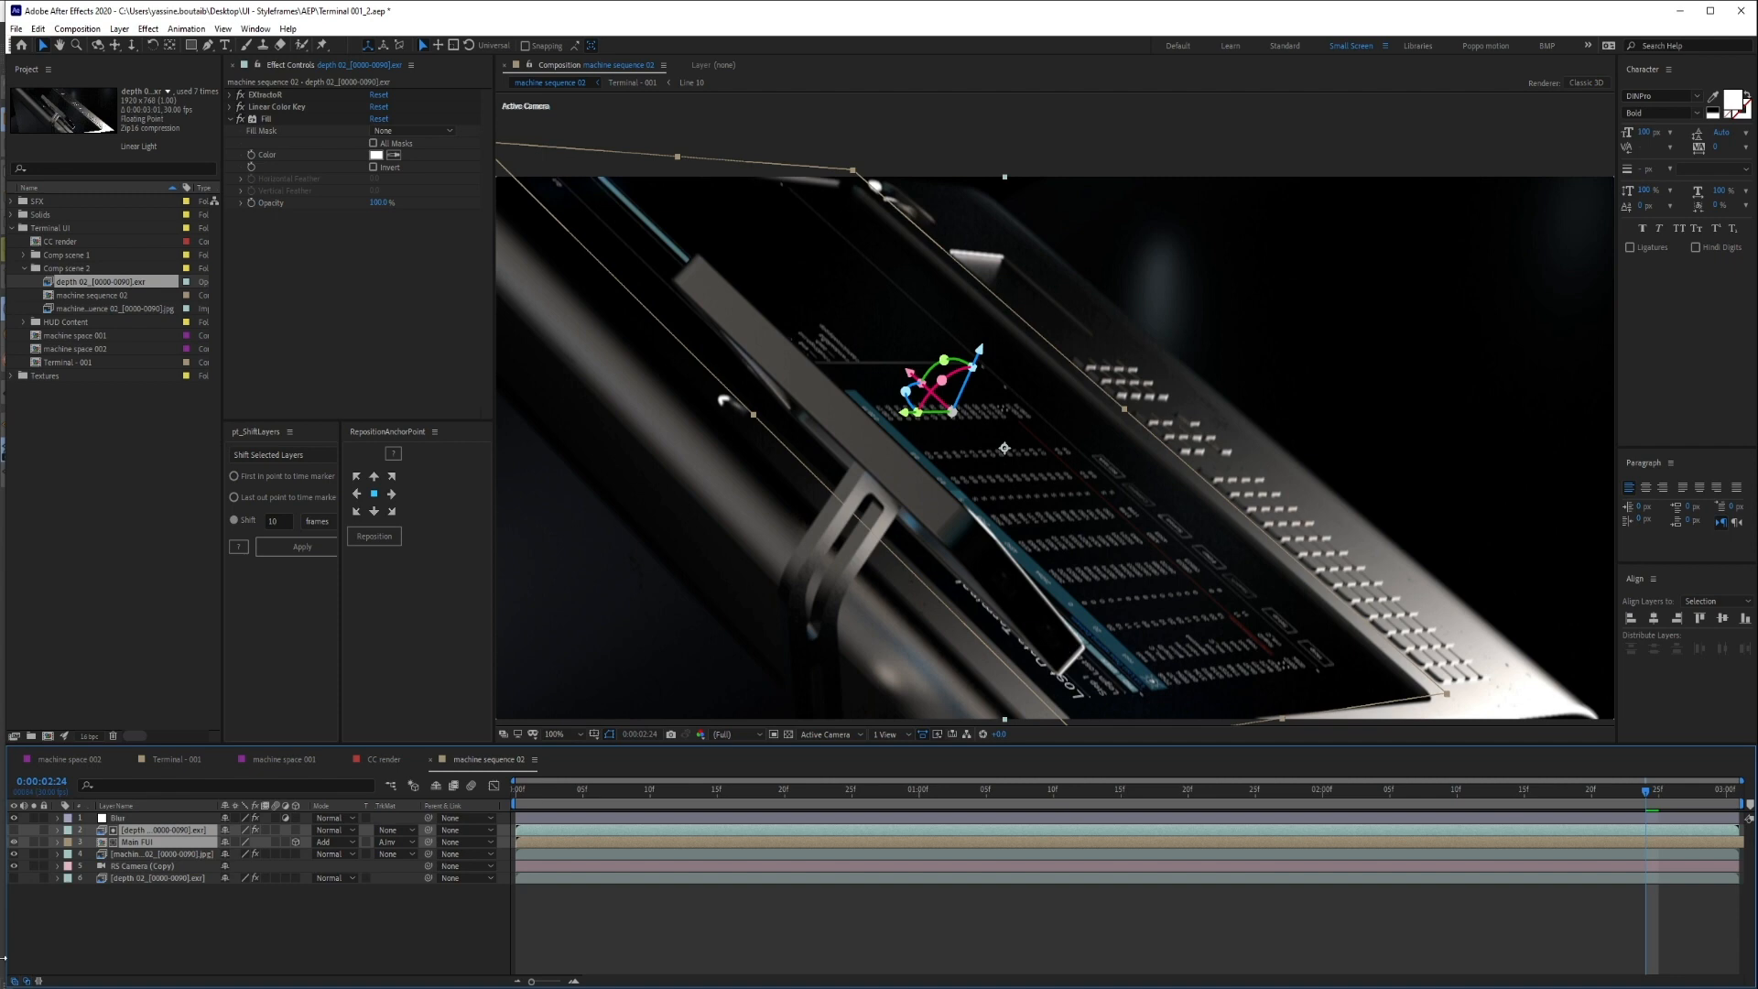
left_click(237, 902)
left_click(139, 843)
left_click(138, 830, "shift")
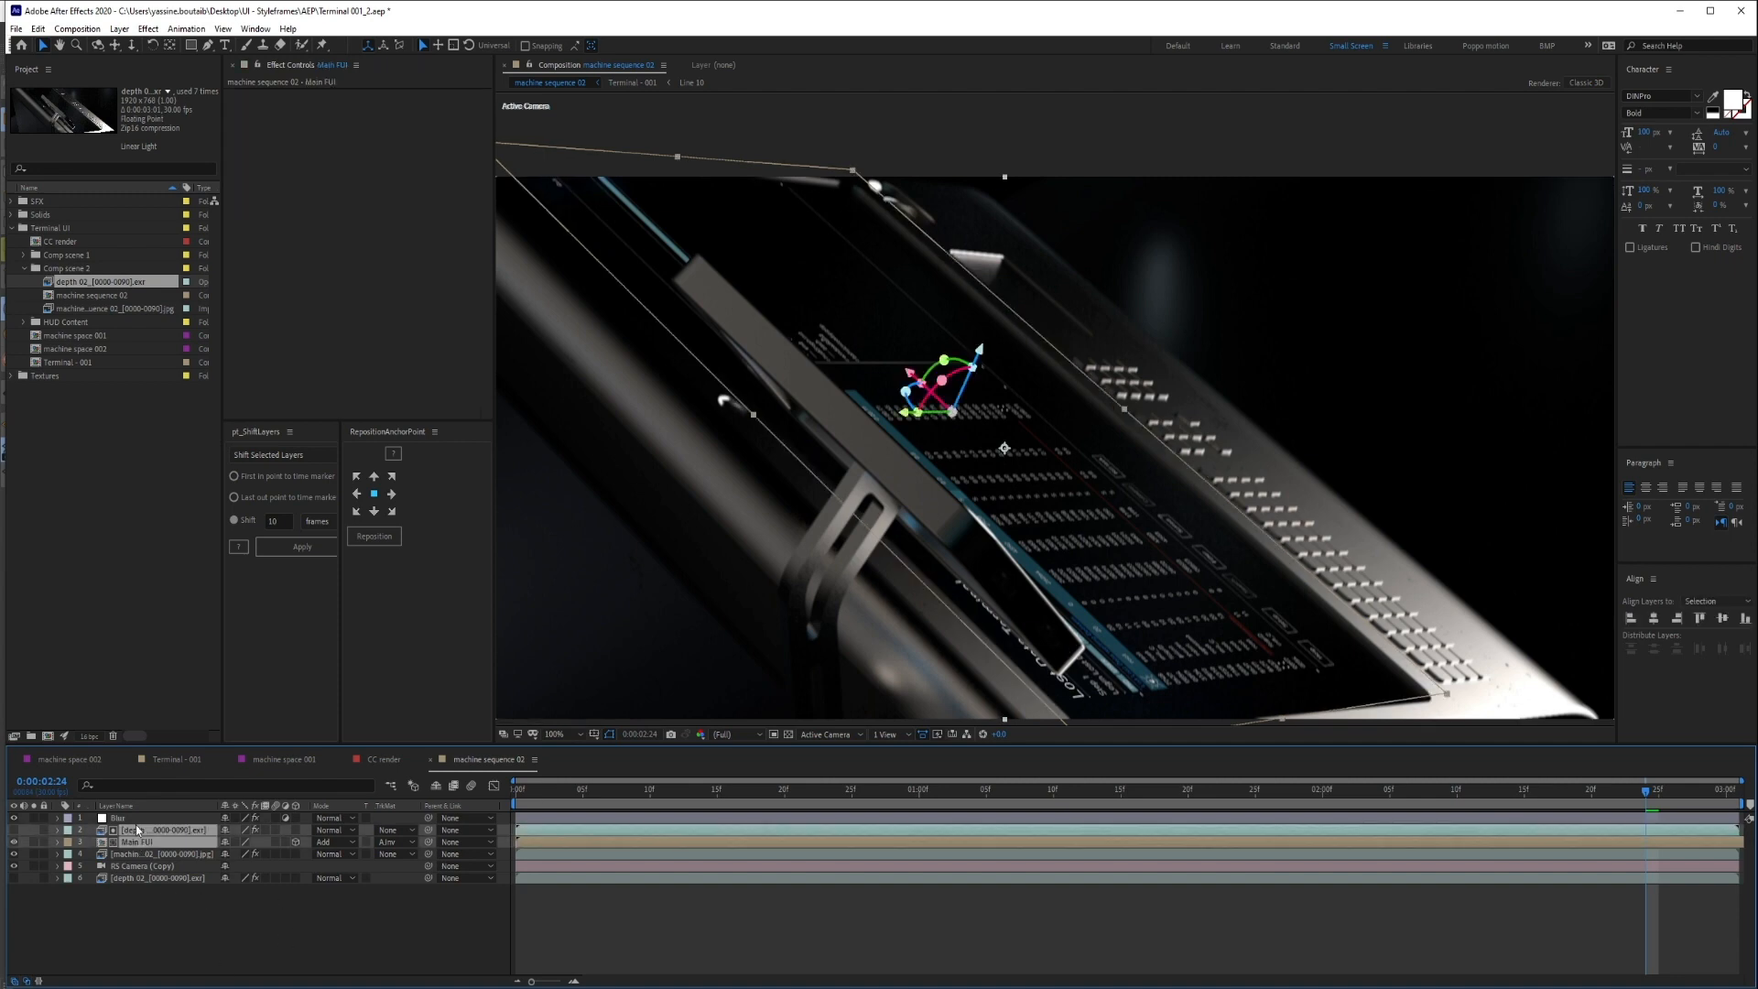
key("ctrl+d")
left_click(140, 915)
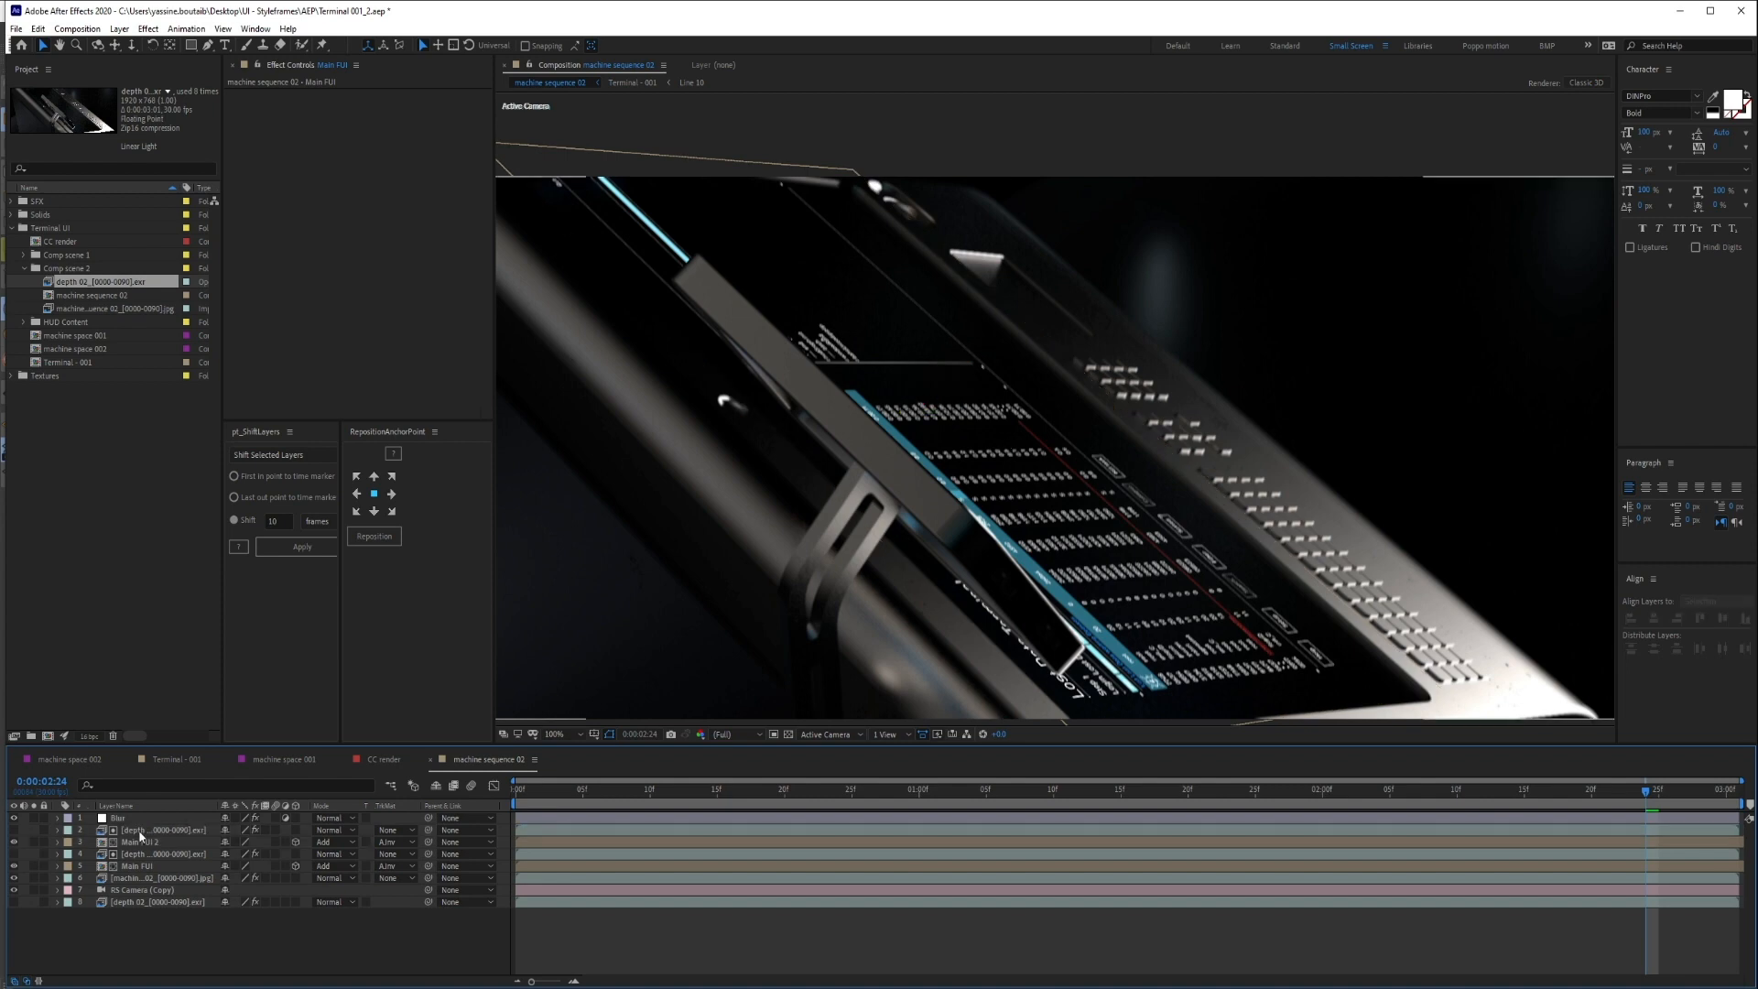
Apply Gaussian Blur to the duplicated Main FUI 2 layer and raise its blurriness to about 180
left_click(140, 842)
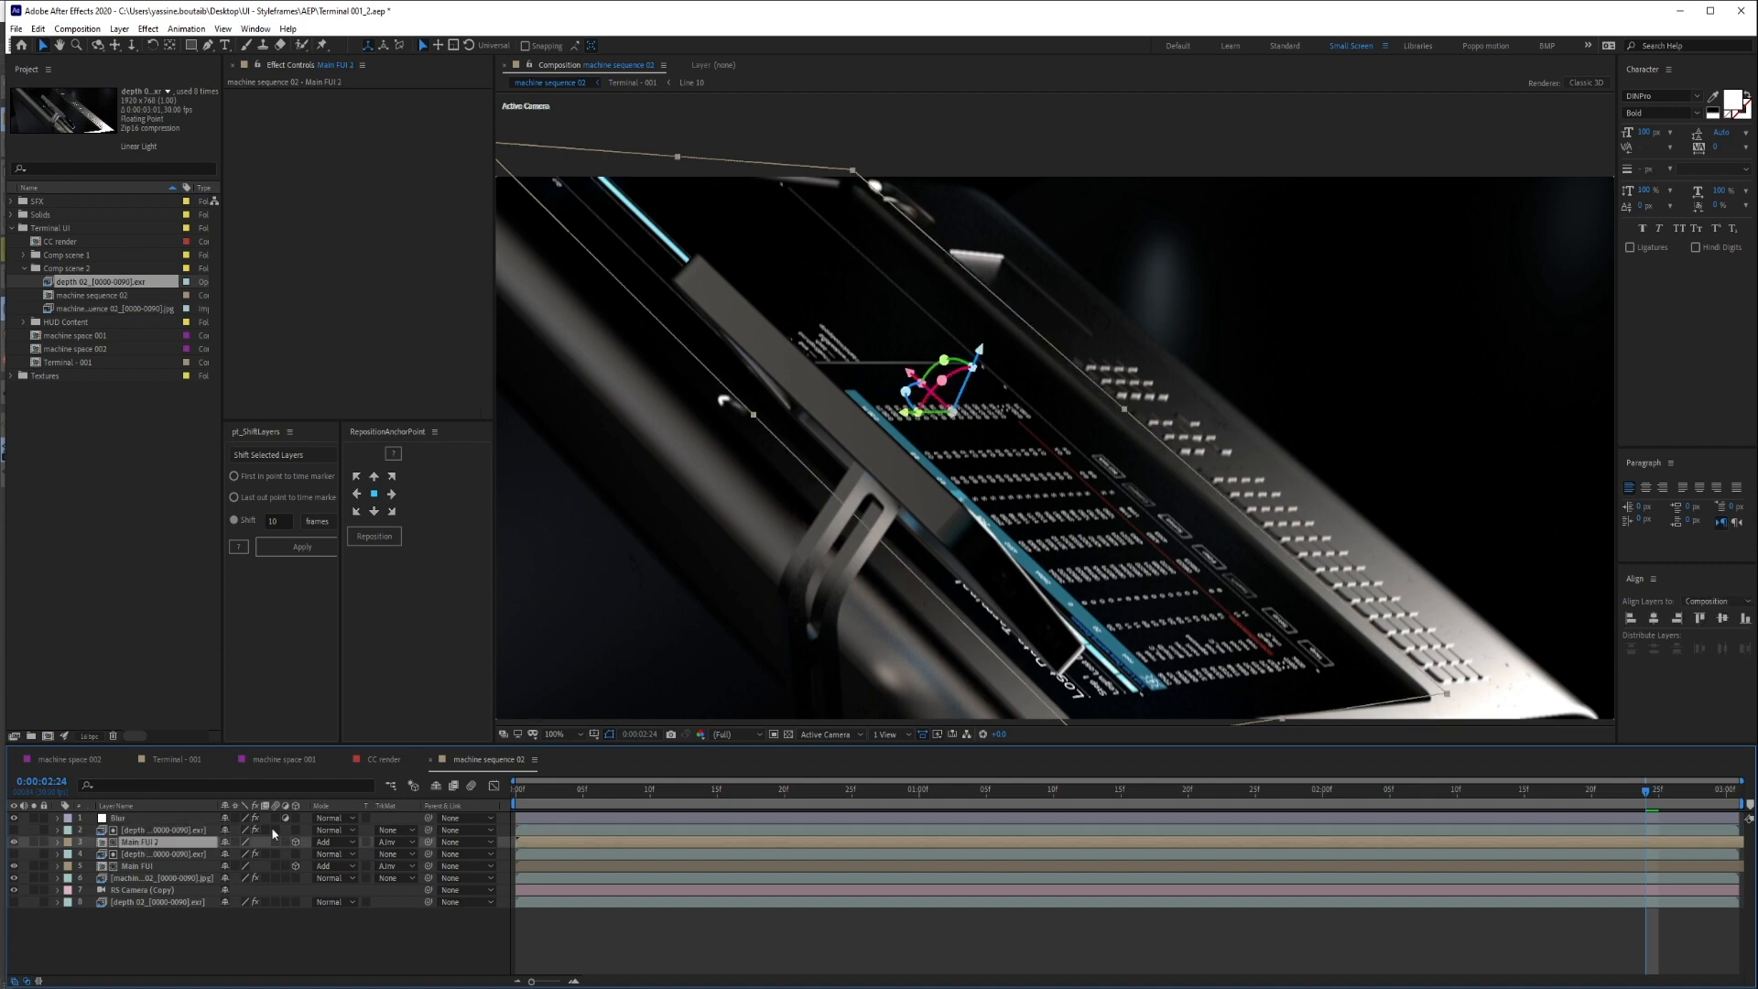
key("ctrl+space")
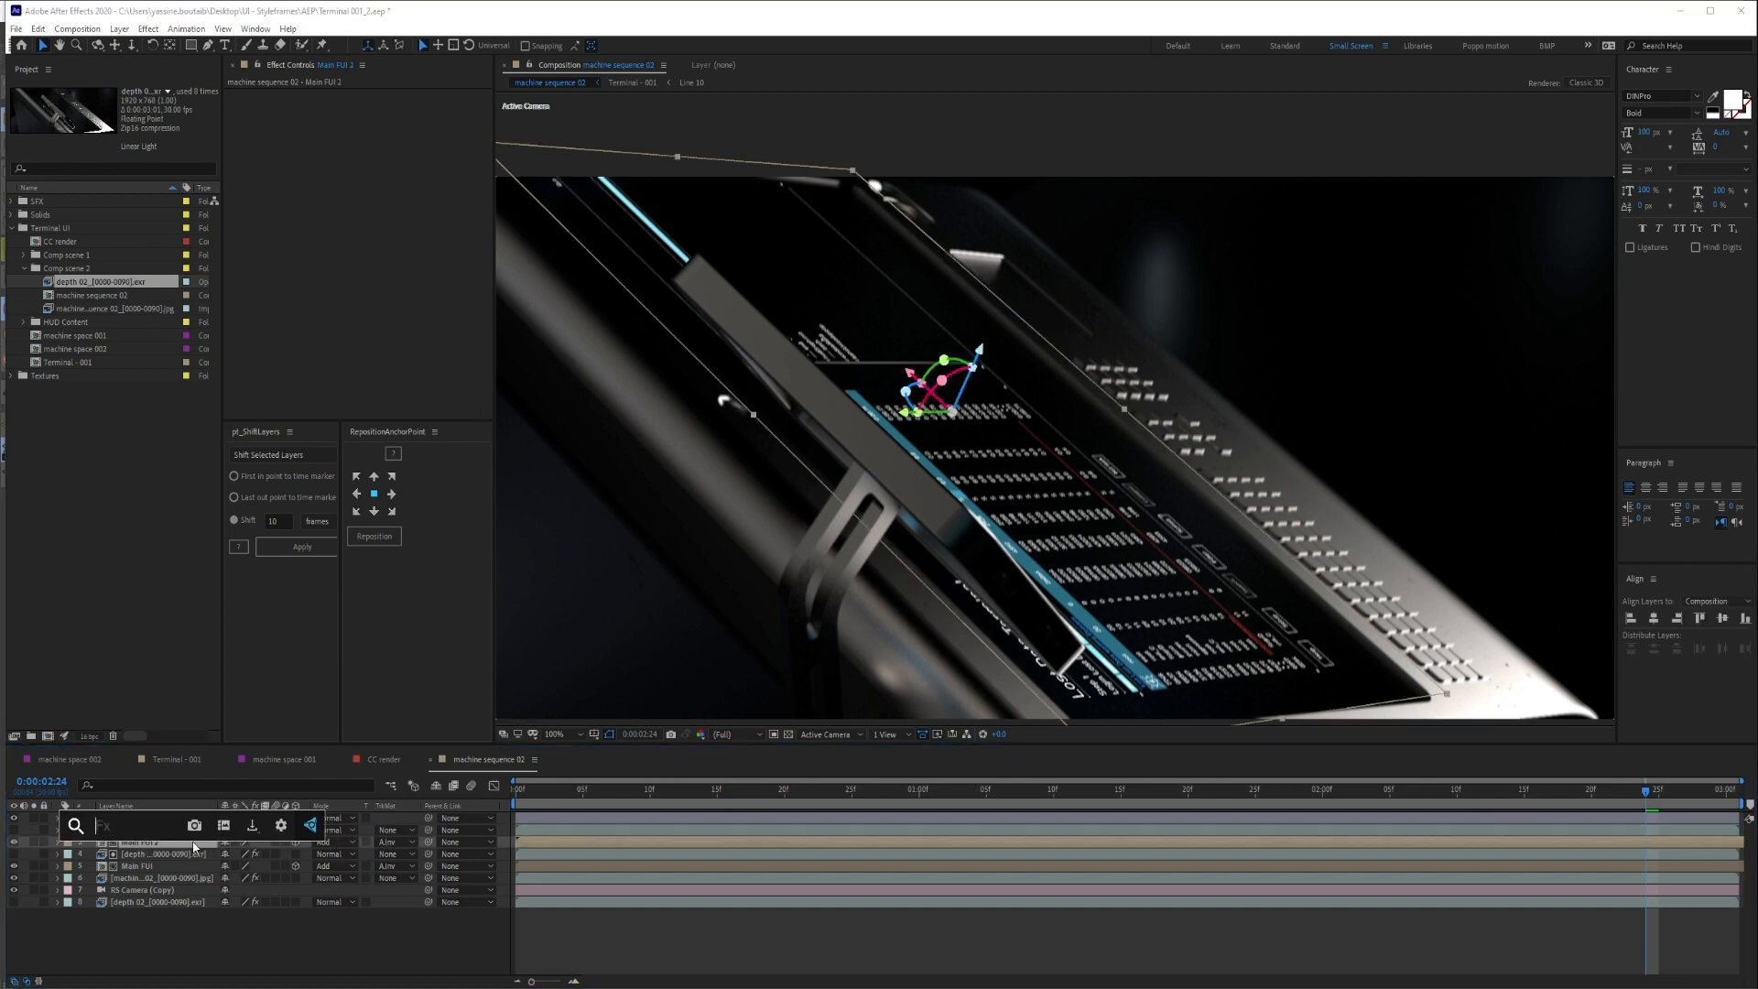
type("gaussian")
key("Return")
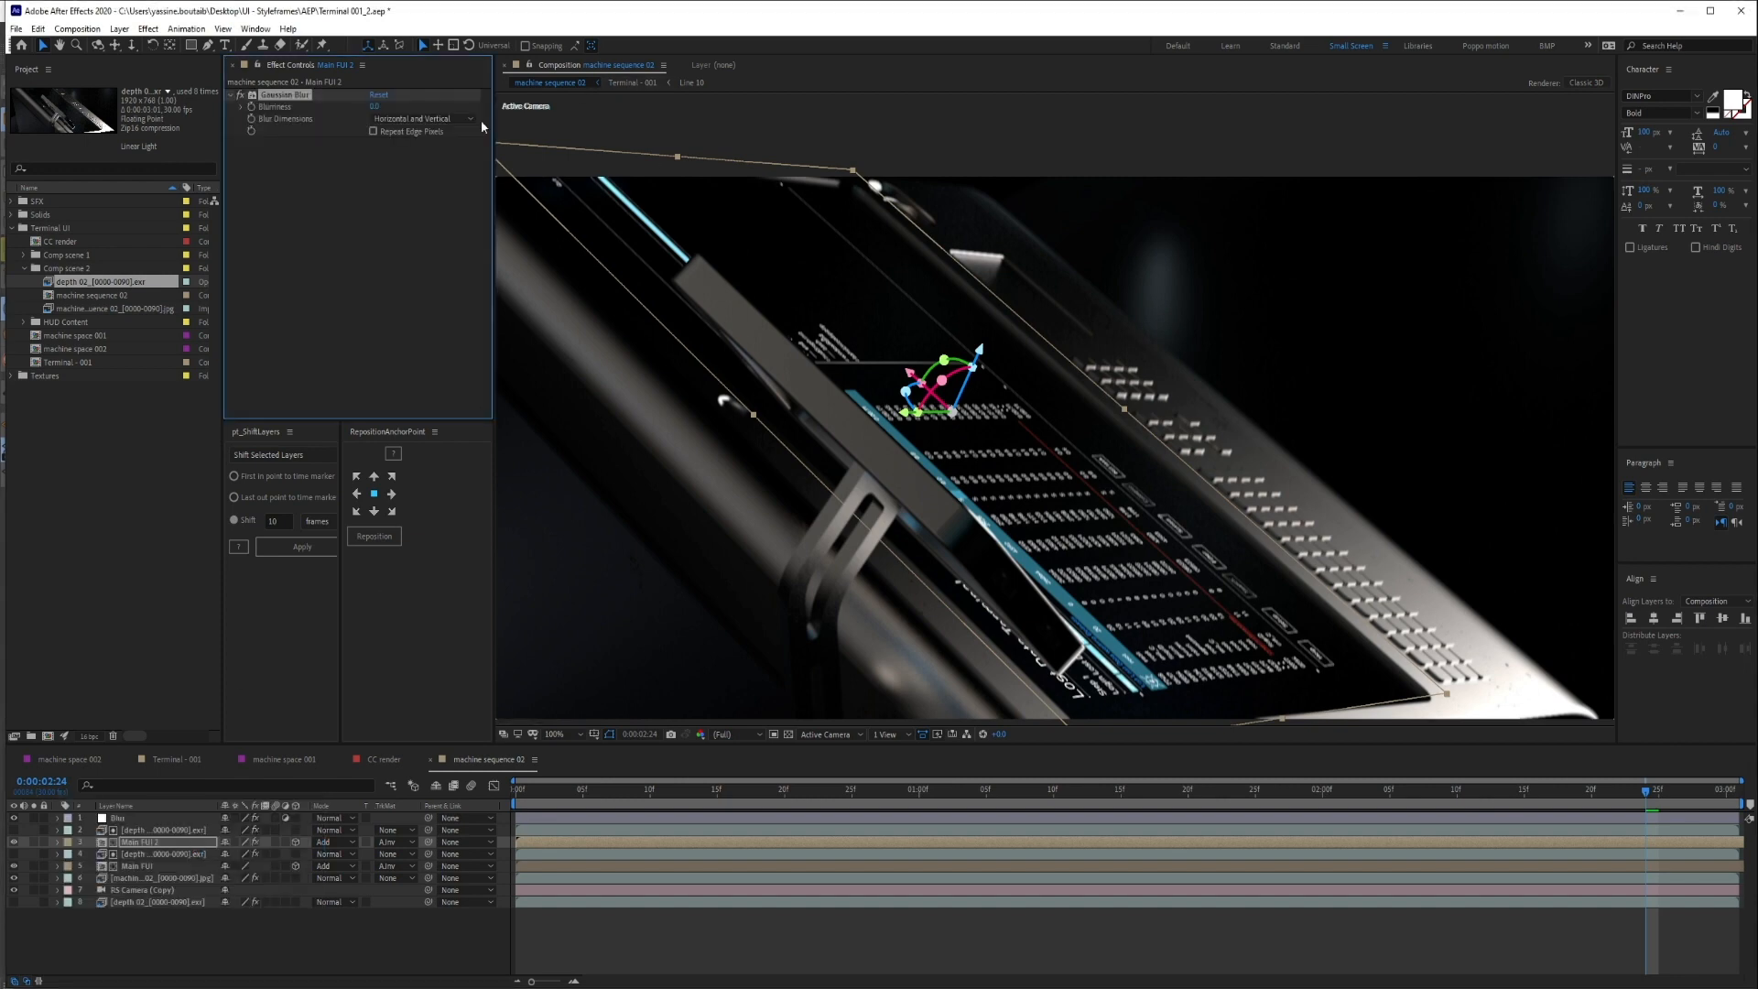
left_click_drag(387, 105, 463, 108)
left_click_drag(589, 115, 997, 124)
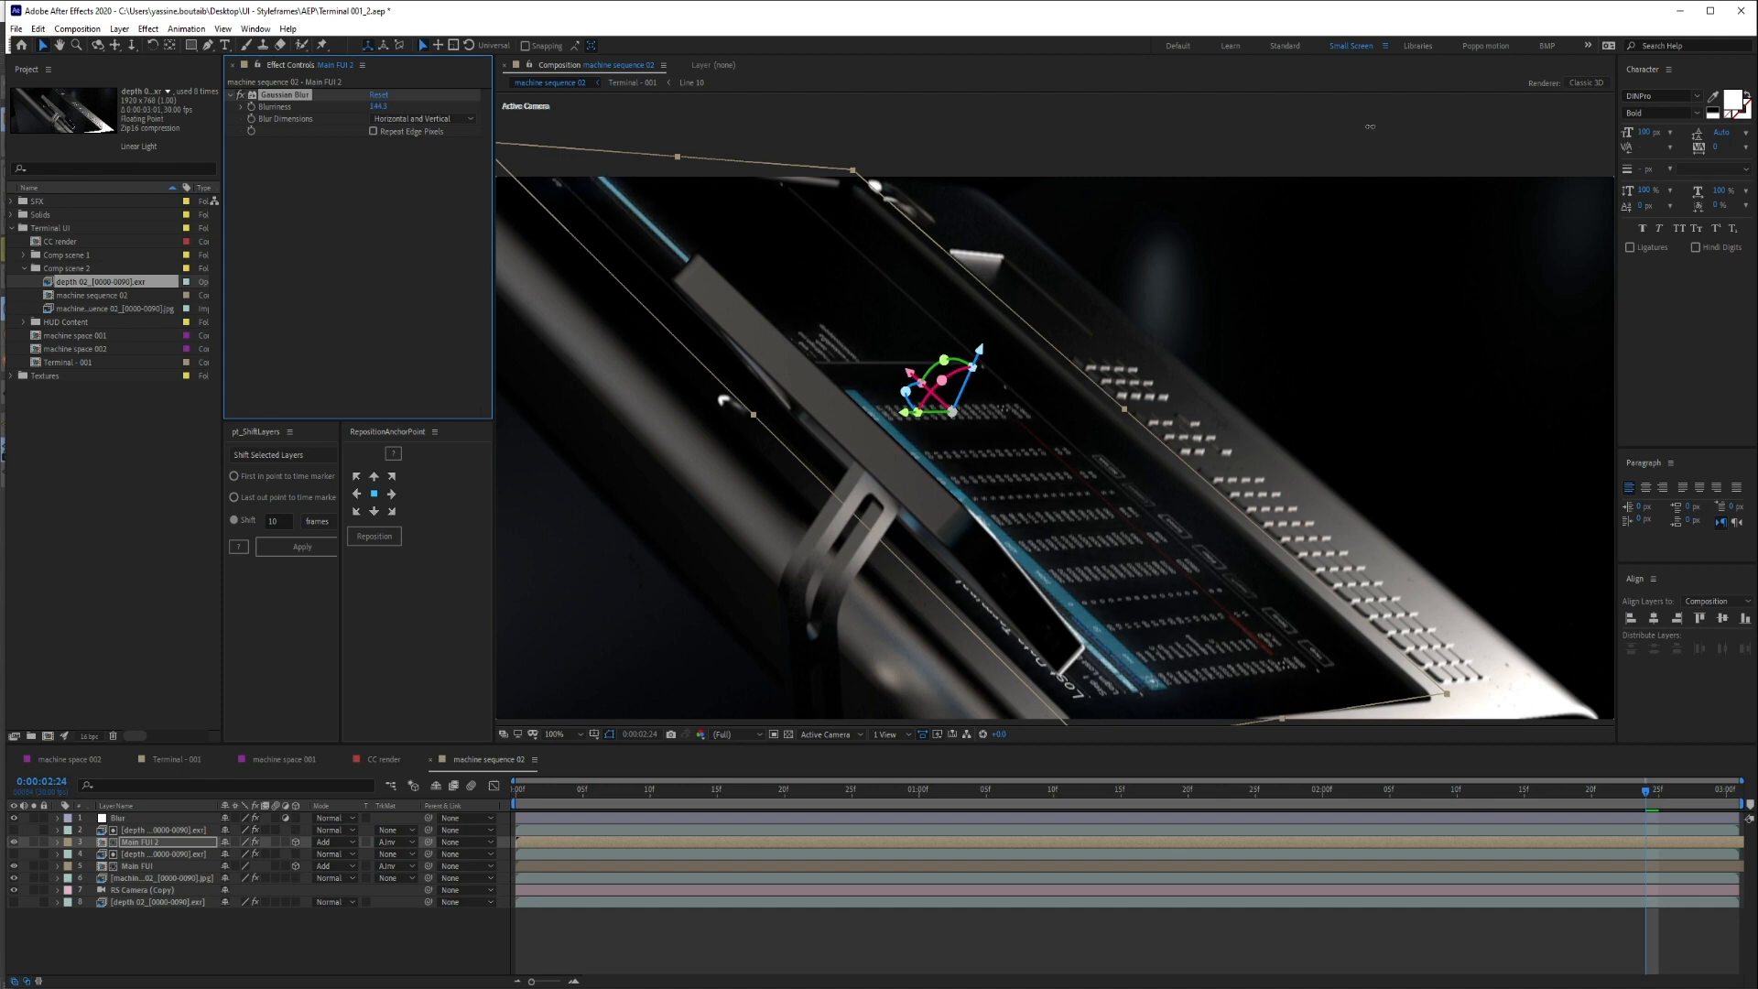
left_click_drag(1452, 124, 1610, 124)
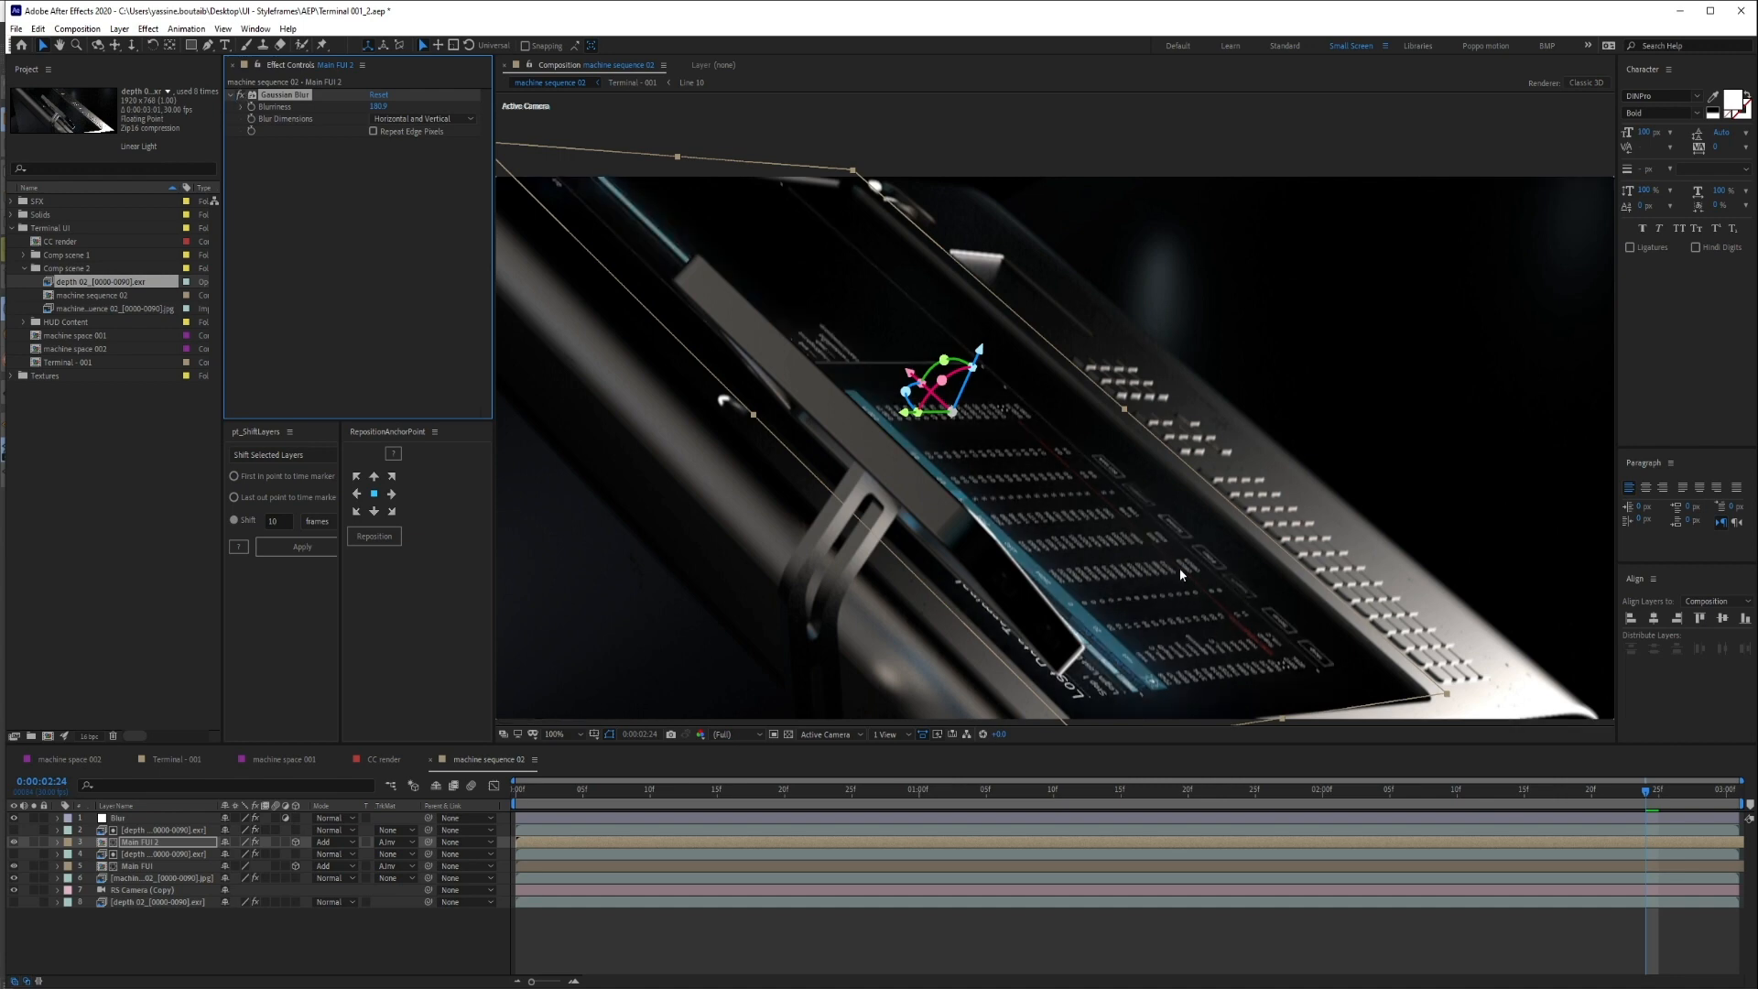
left_click(101, 924)
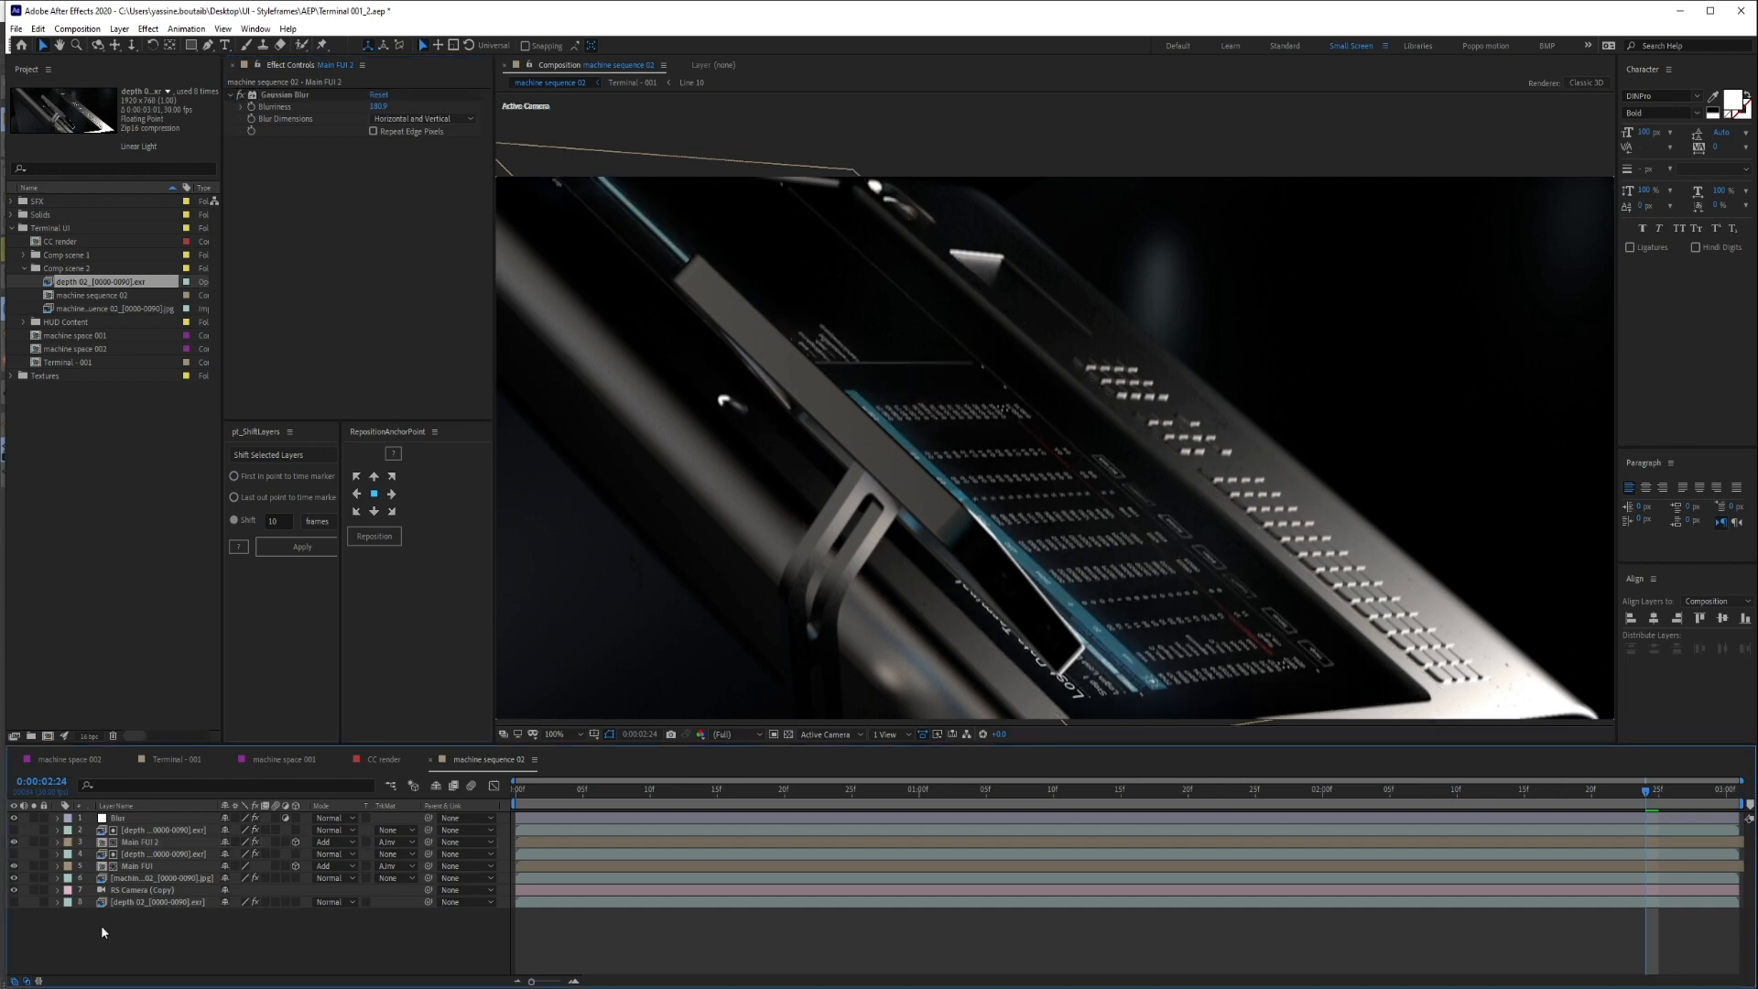
Compare the composite with the blurred Main FUI 2 layer hidden and shown
left_click(14, 842)
left_click(14, 842)
left_click(14, 843)
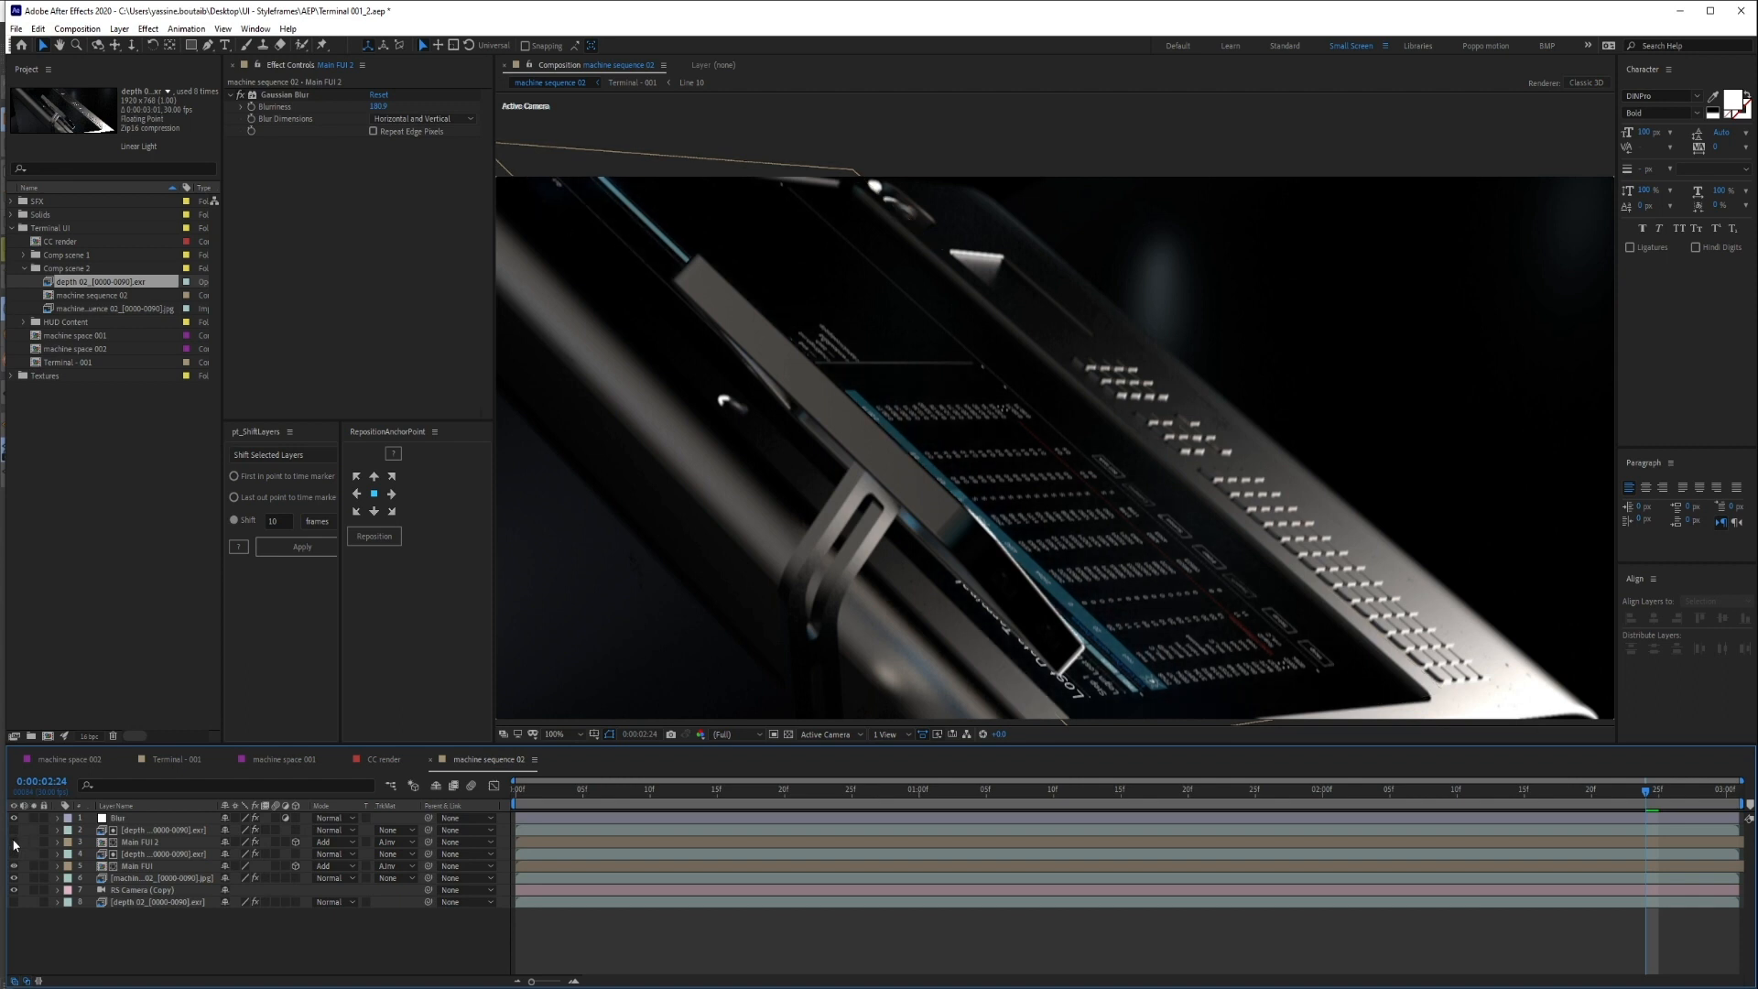
left_click(14, 843)
left_click(14, 842)
left_click(14, 842)
left_click(13, 842)
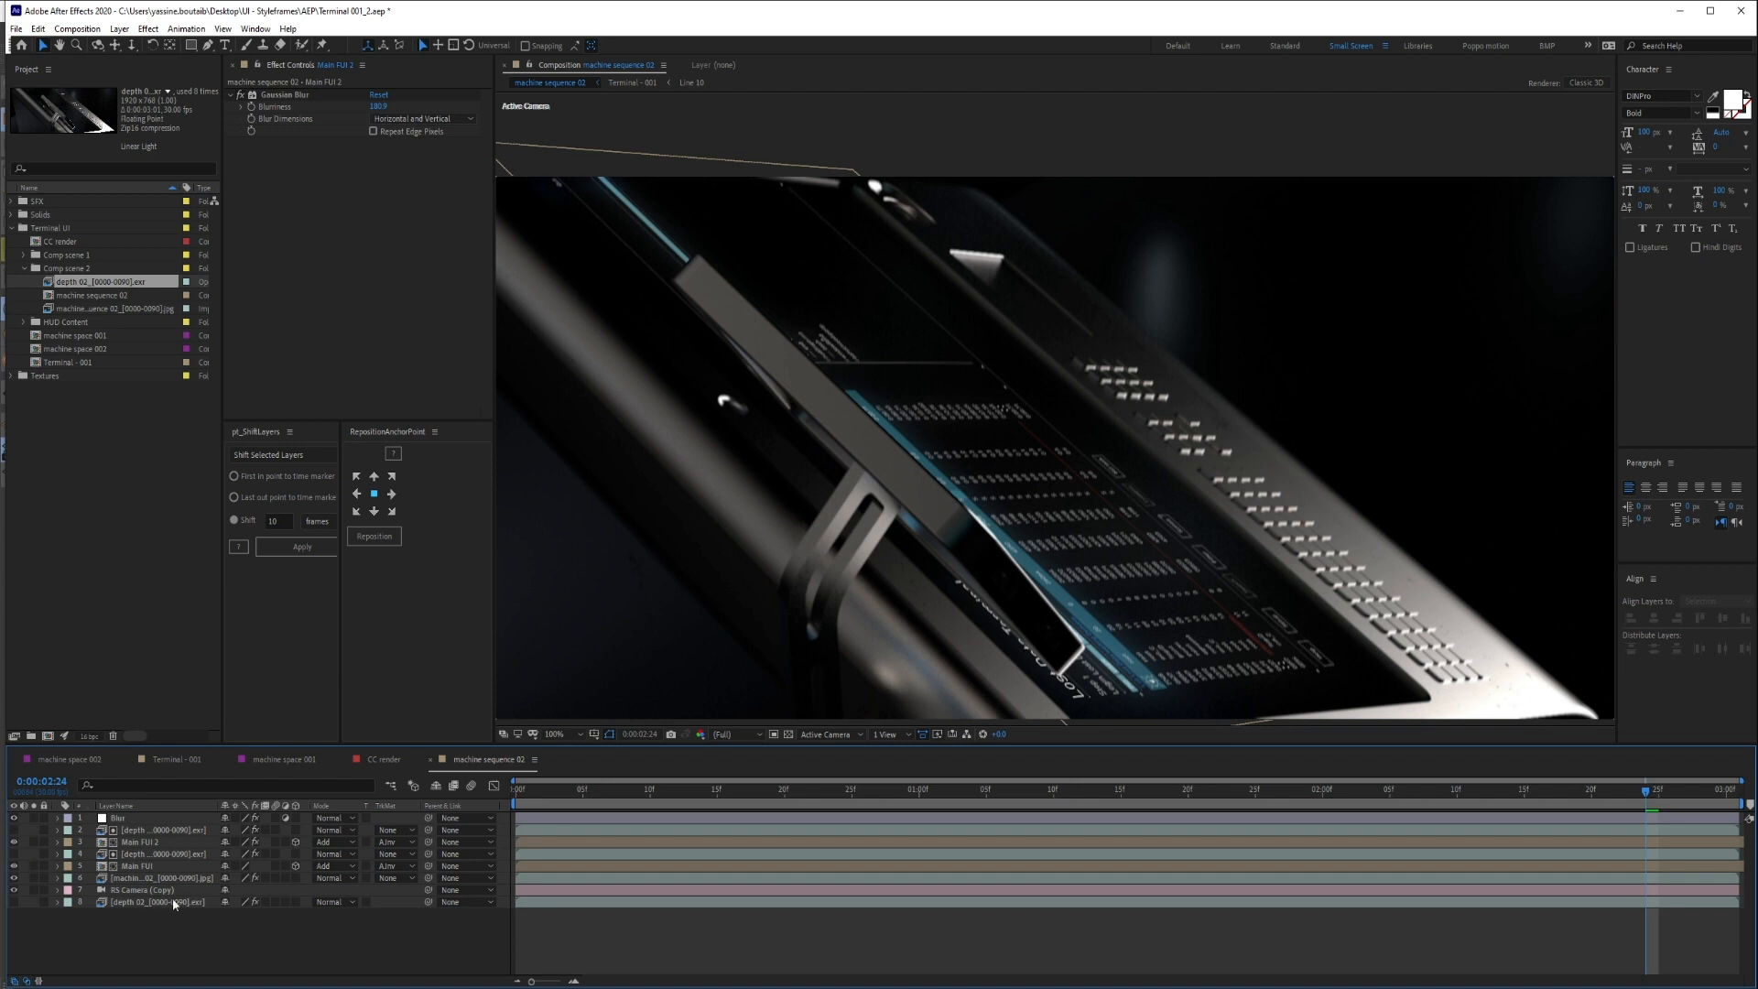
Apply the Venetian Blinds effect to the original Main FUI layer
left_click(157, 866)
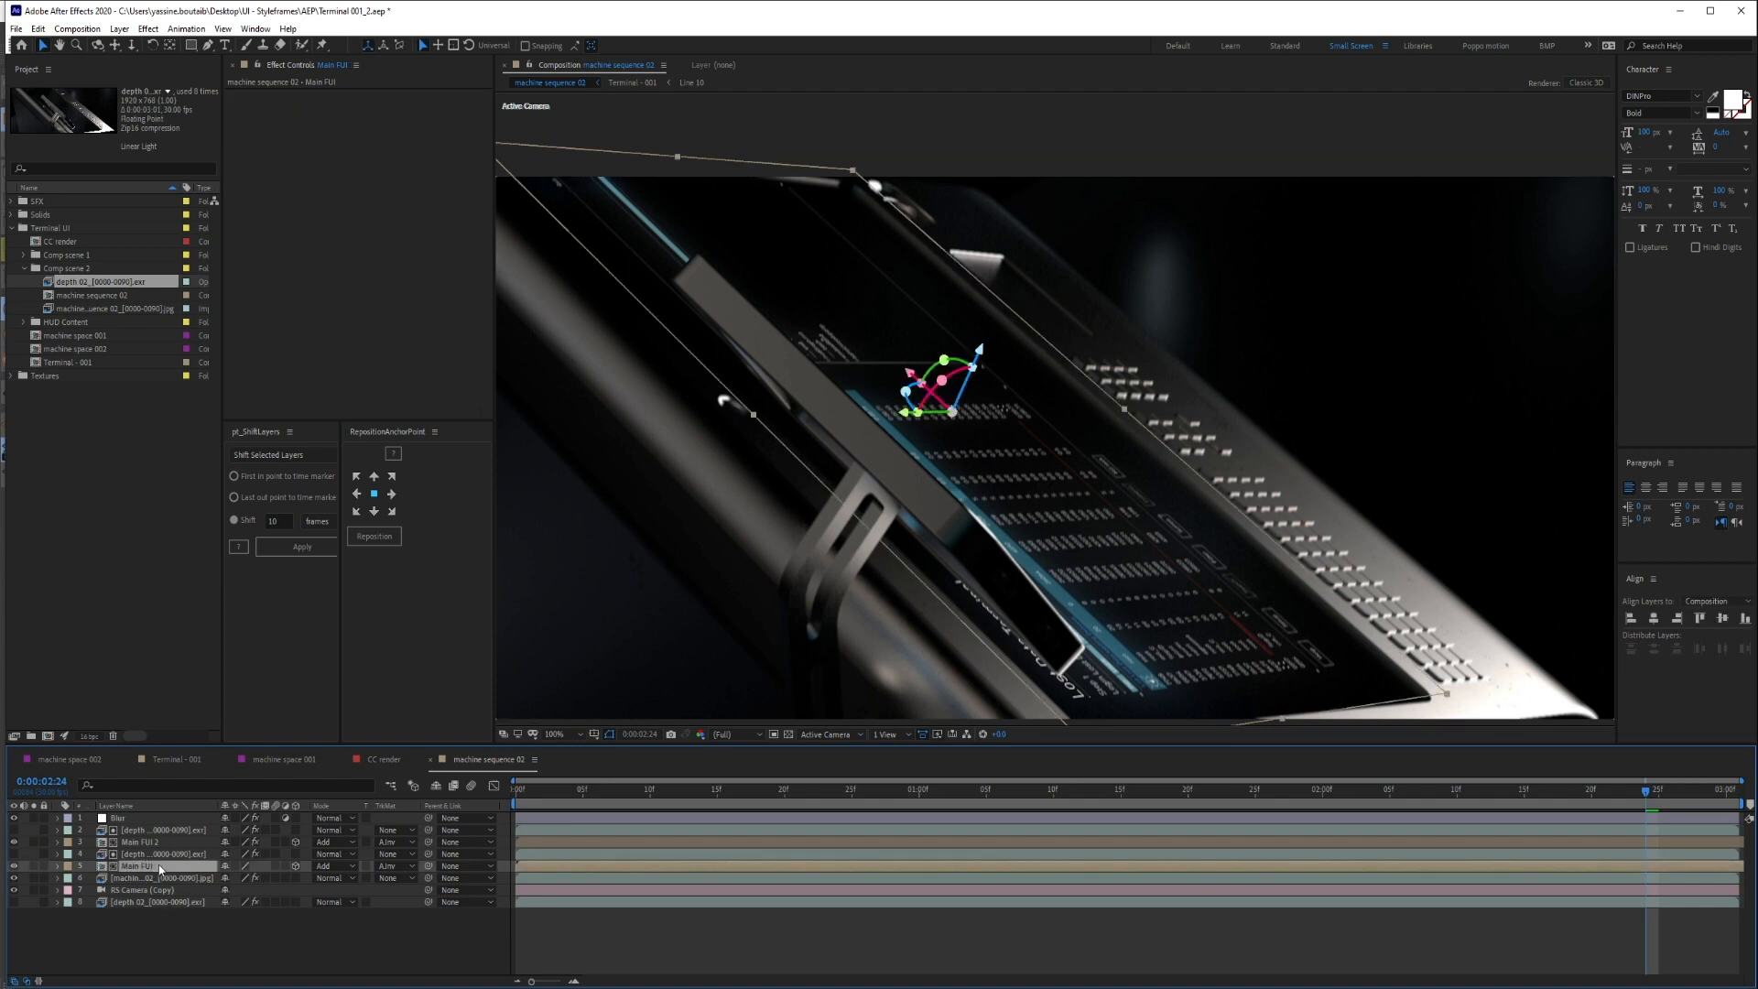
key("ctrl+space")
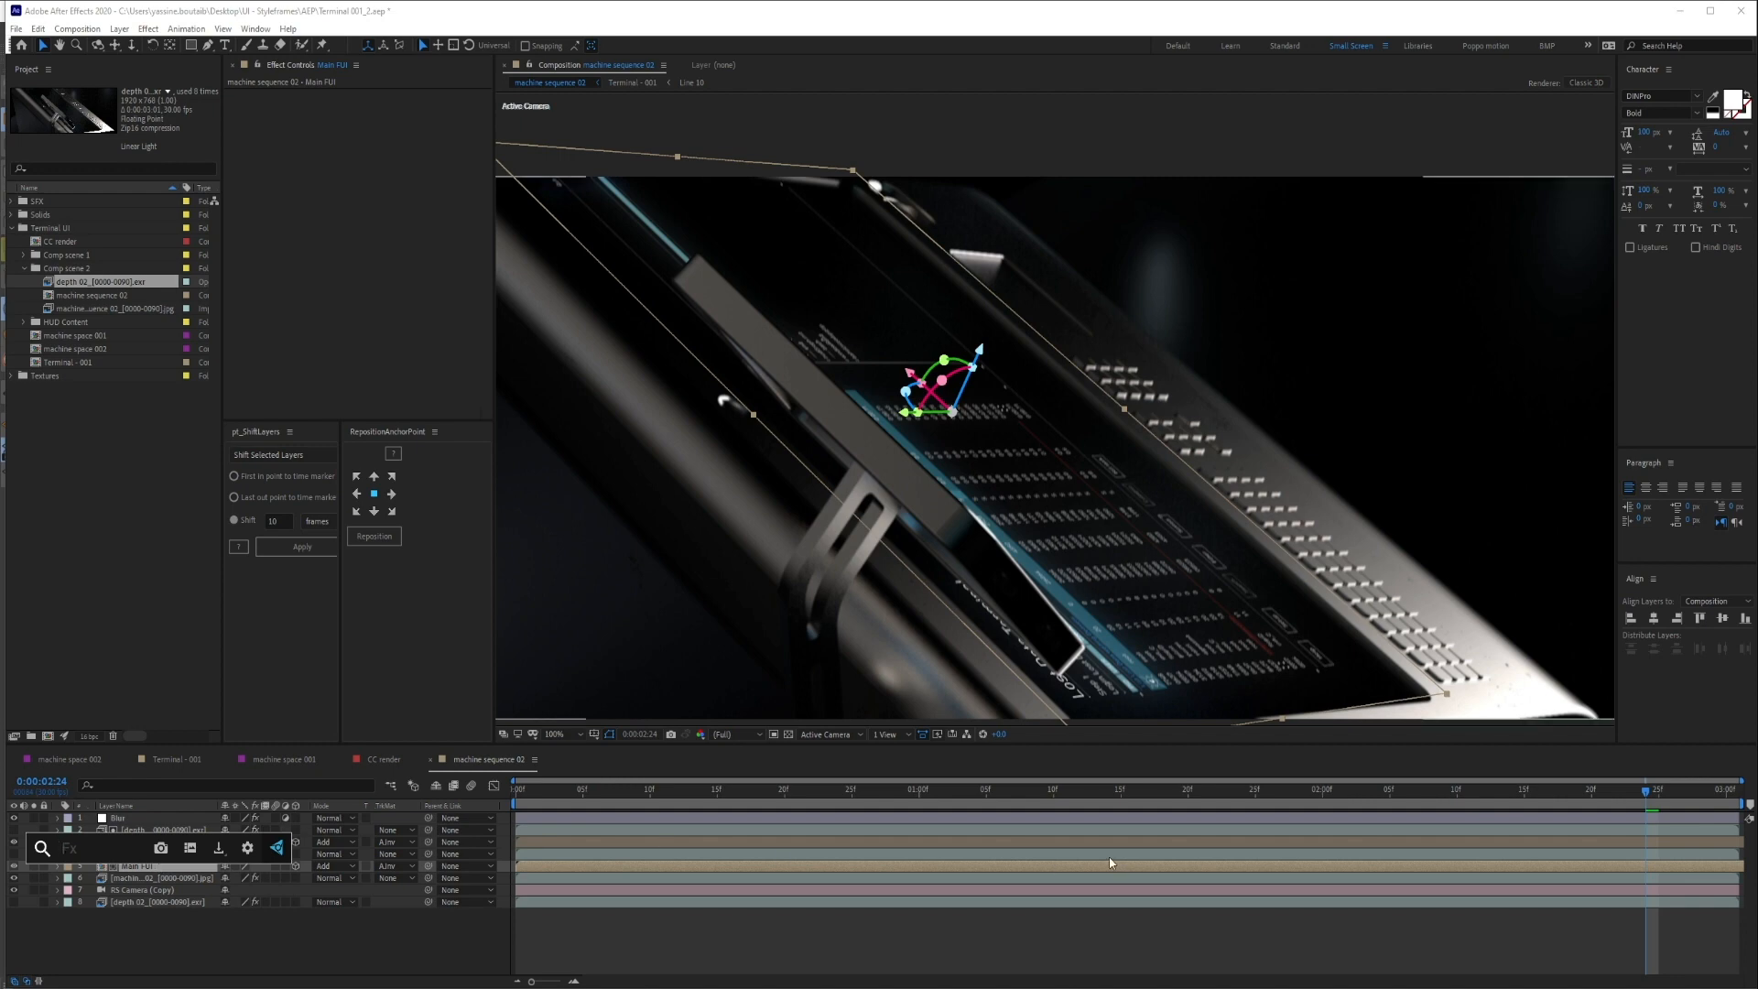
type("venetian")
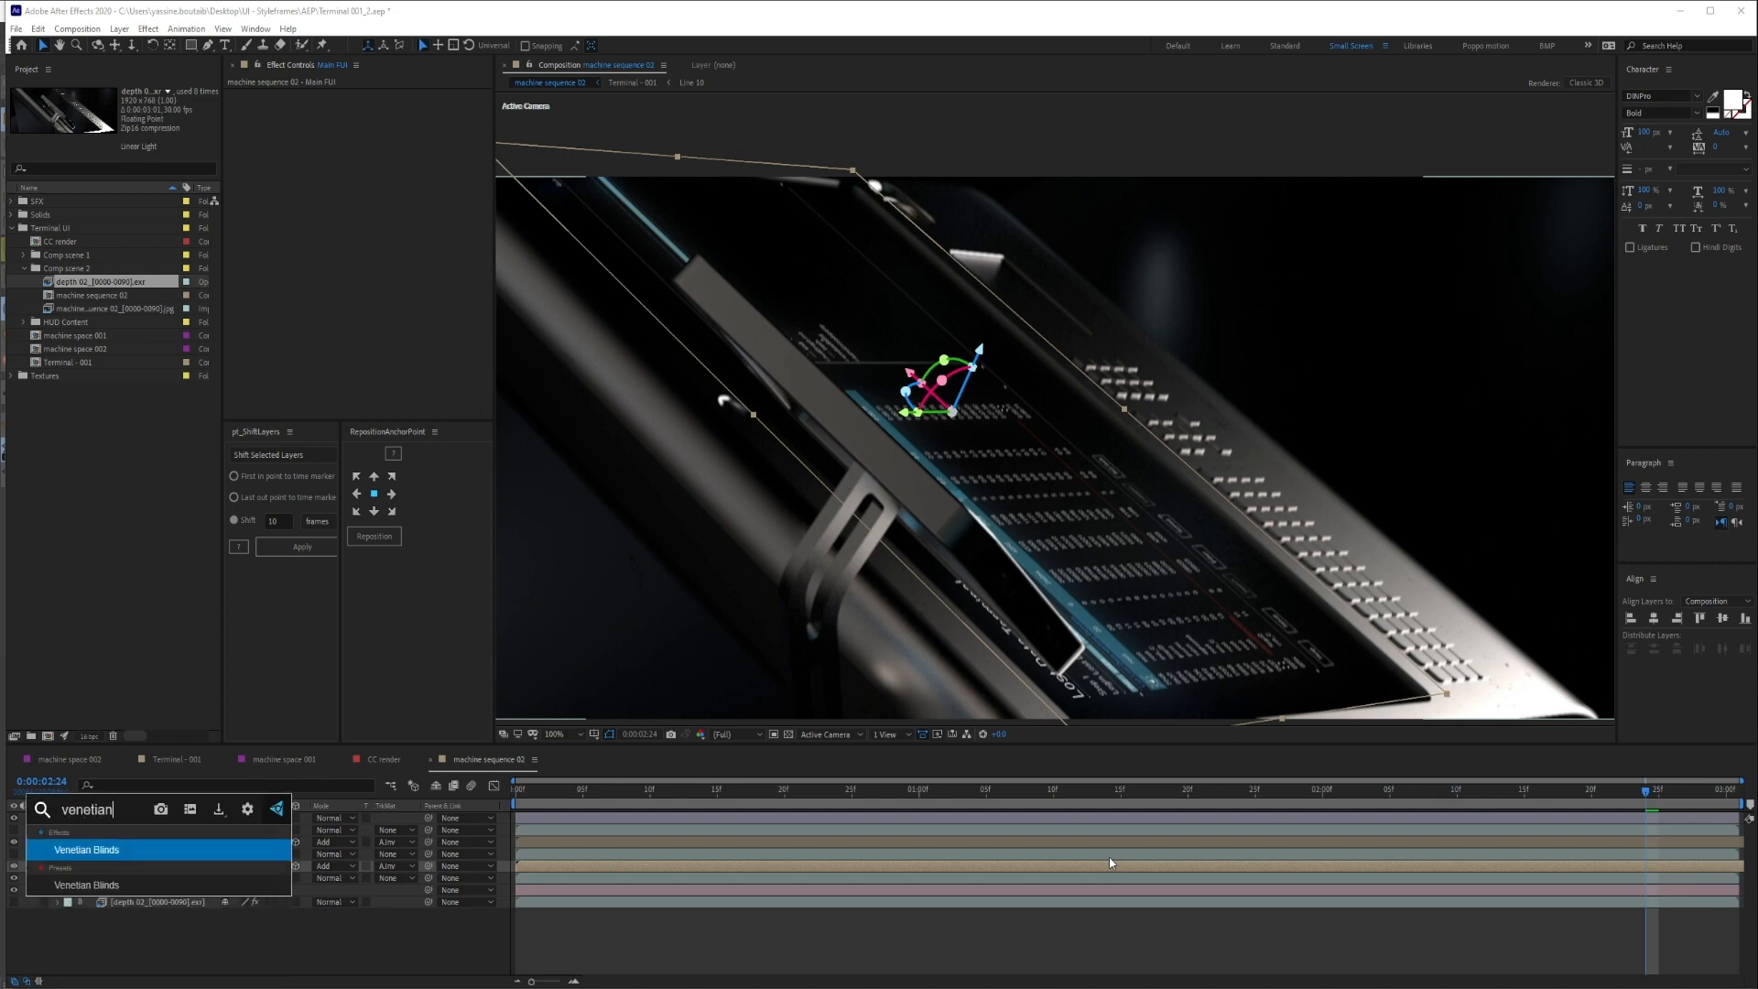
key("Return")
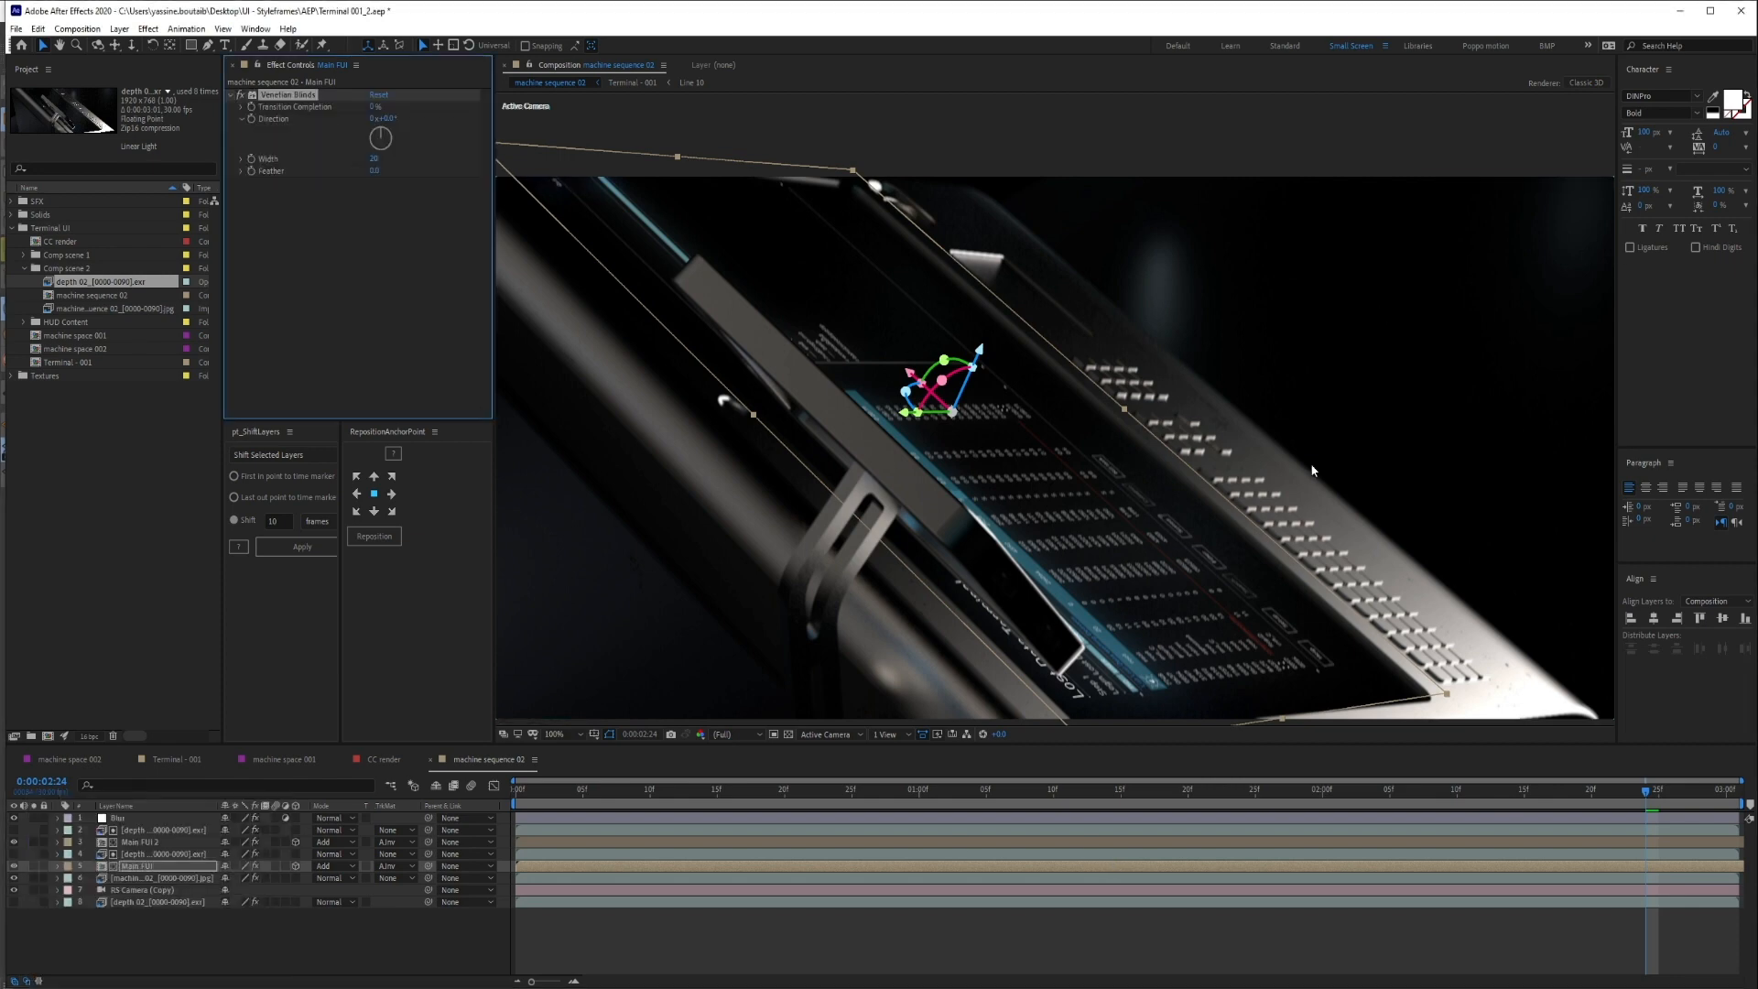
left_click(146, 865)
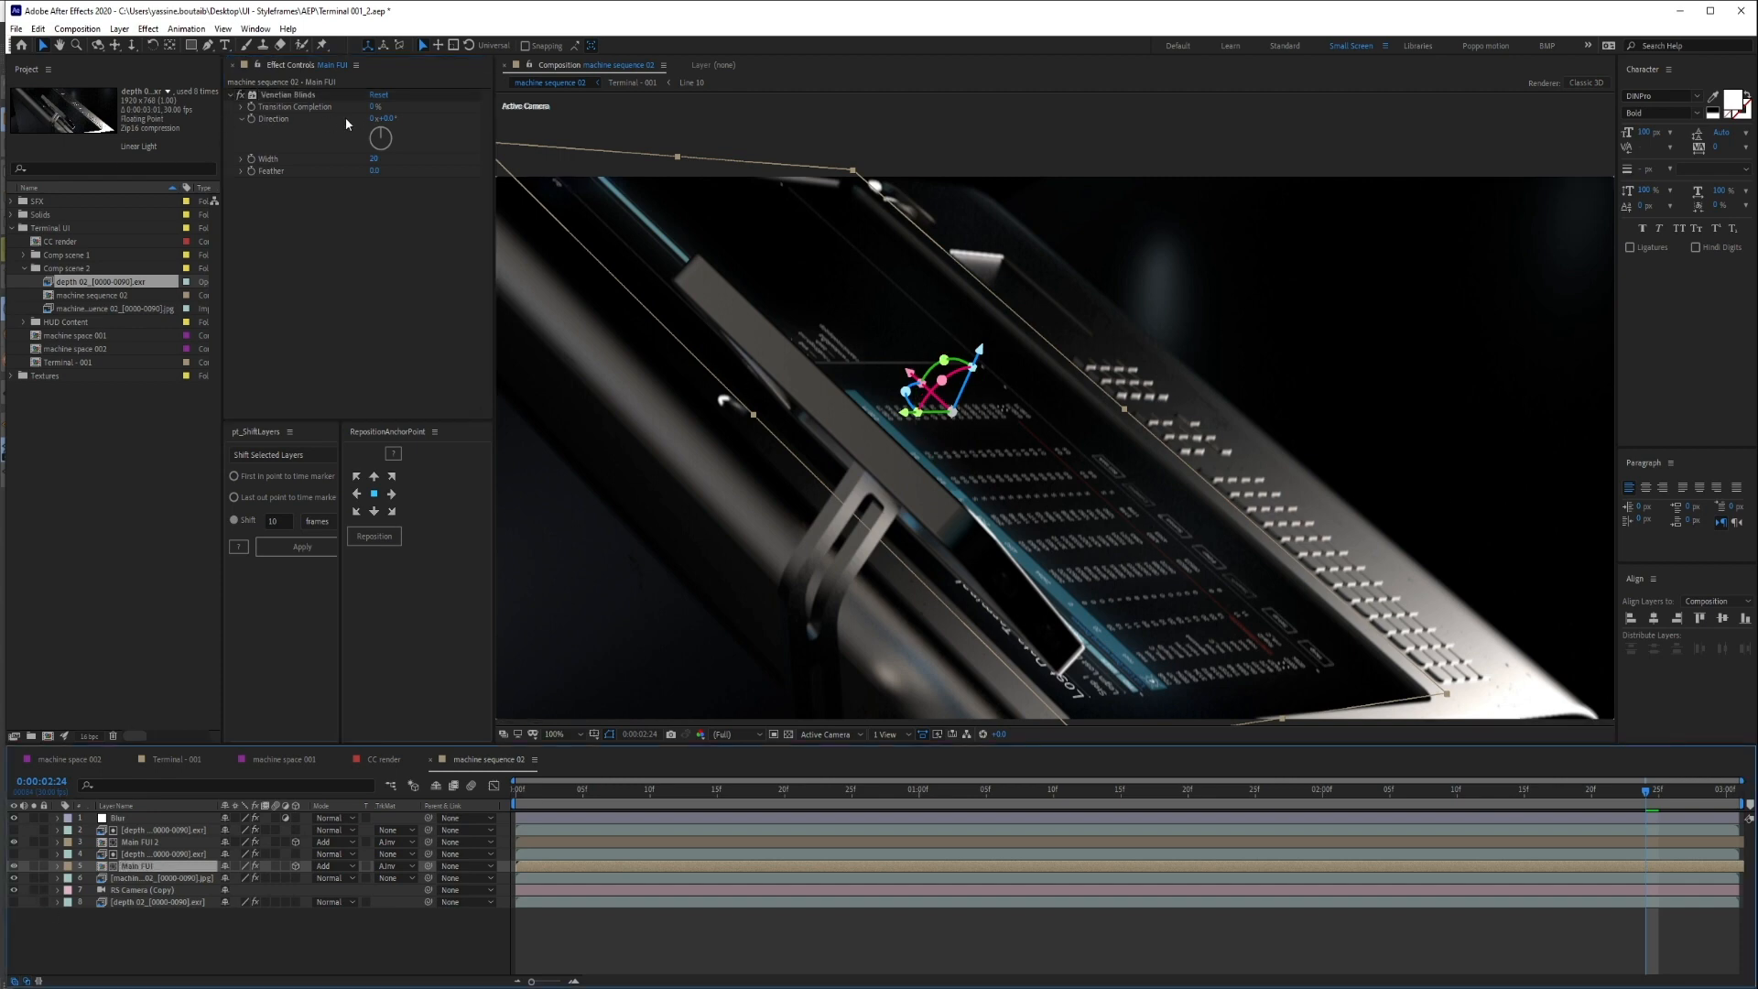
Set the Venetian Blinds transition completion to 14% and inspect the lines on the terminal screen up close
left_click(374, 107)
type("1")
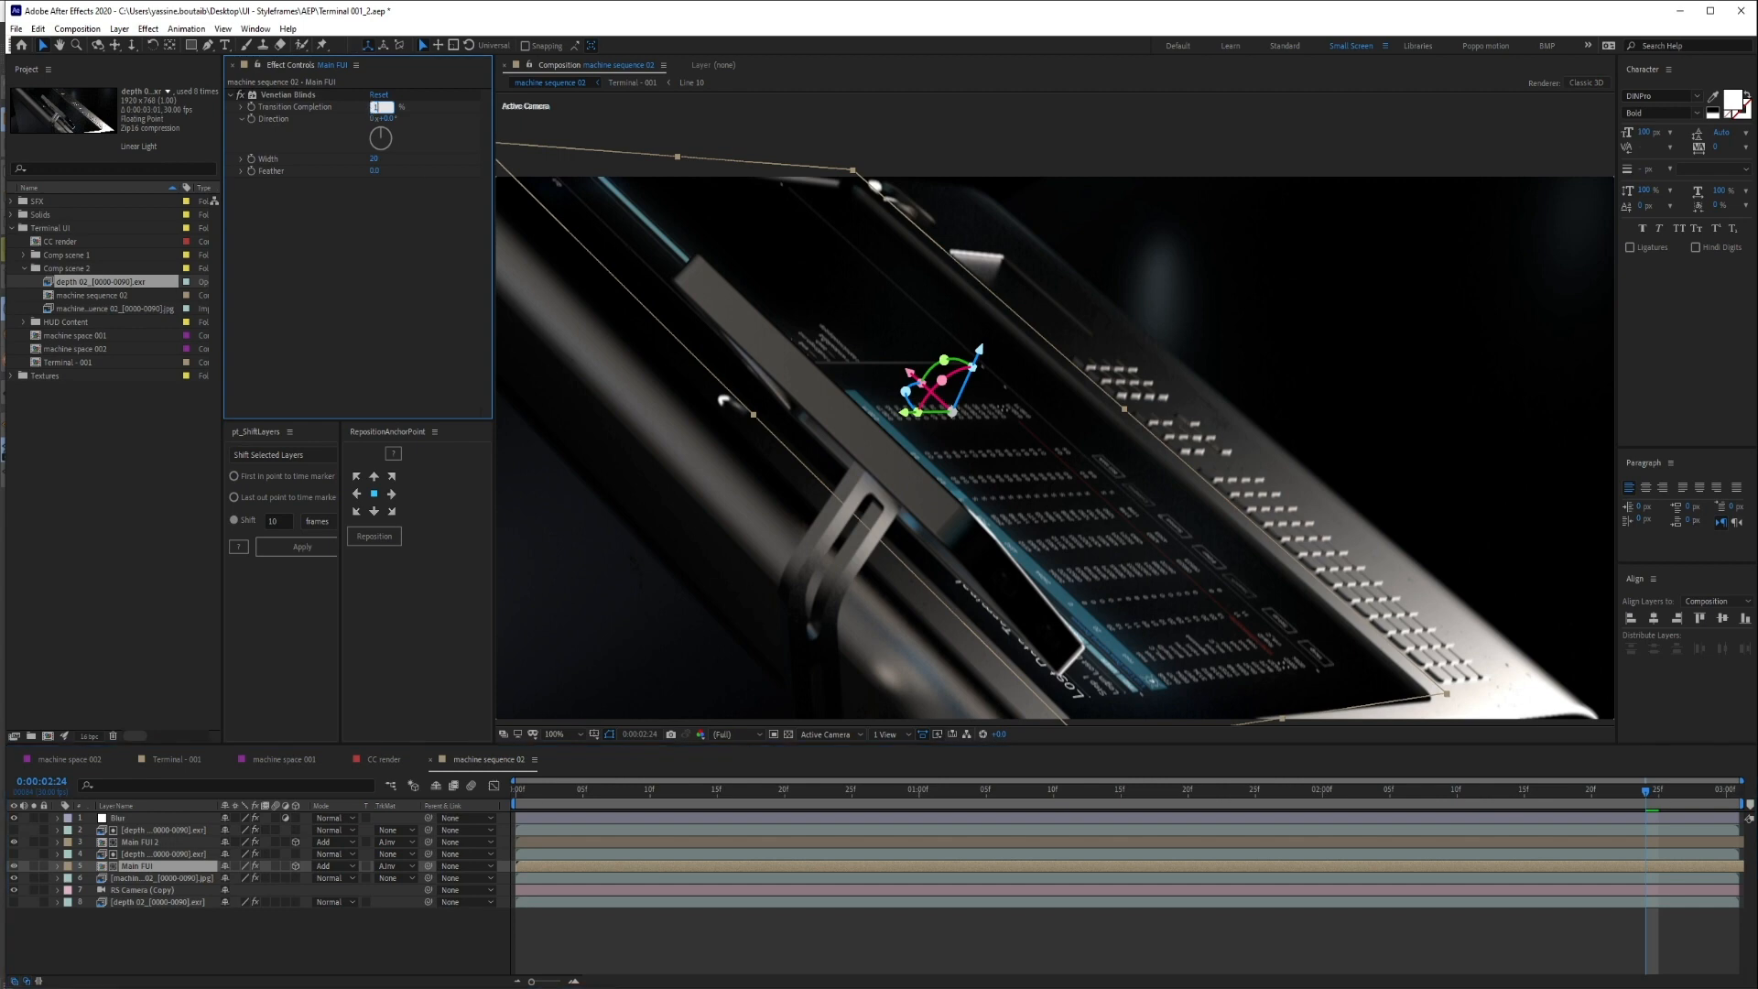
type("4")
key("Return")
key("h")
scroll(1098, 432, "up", 2)
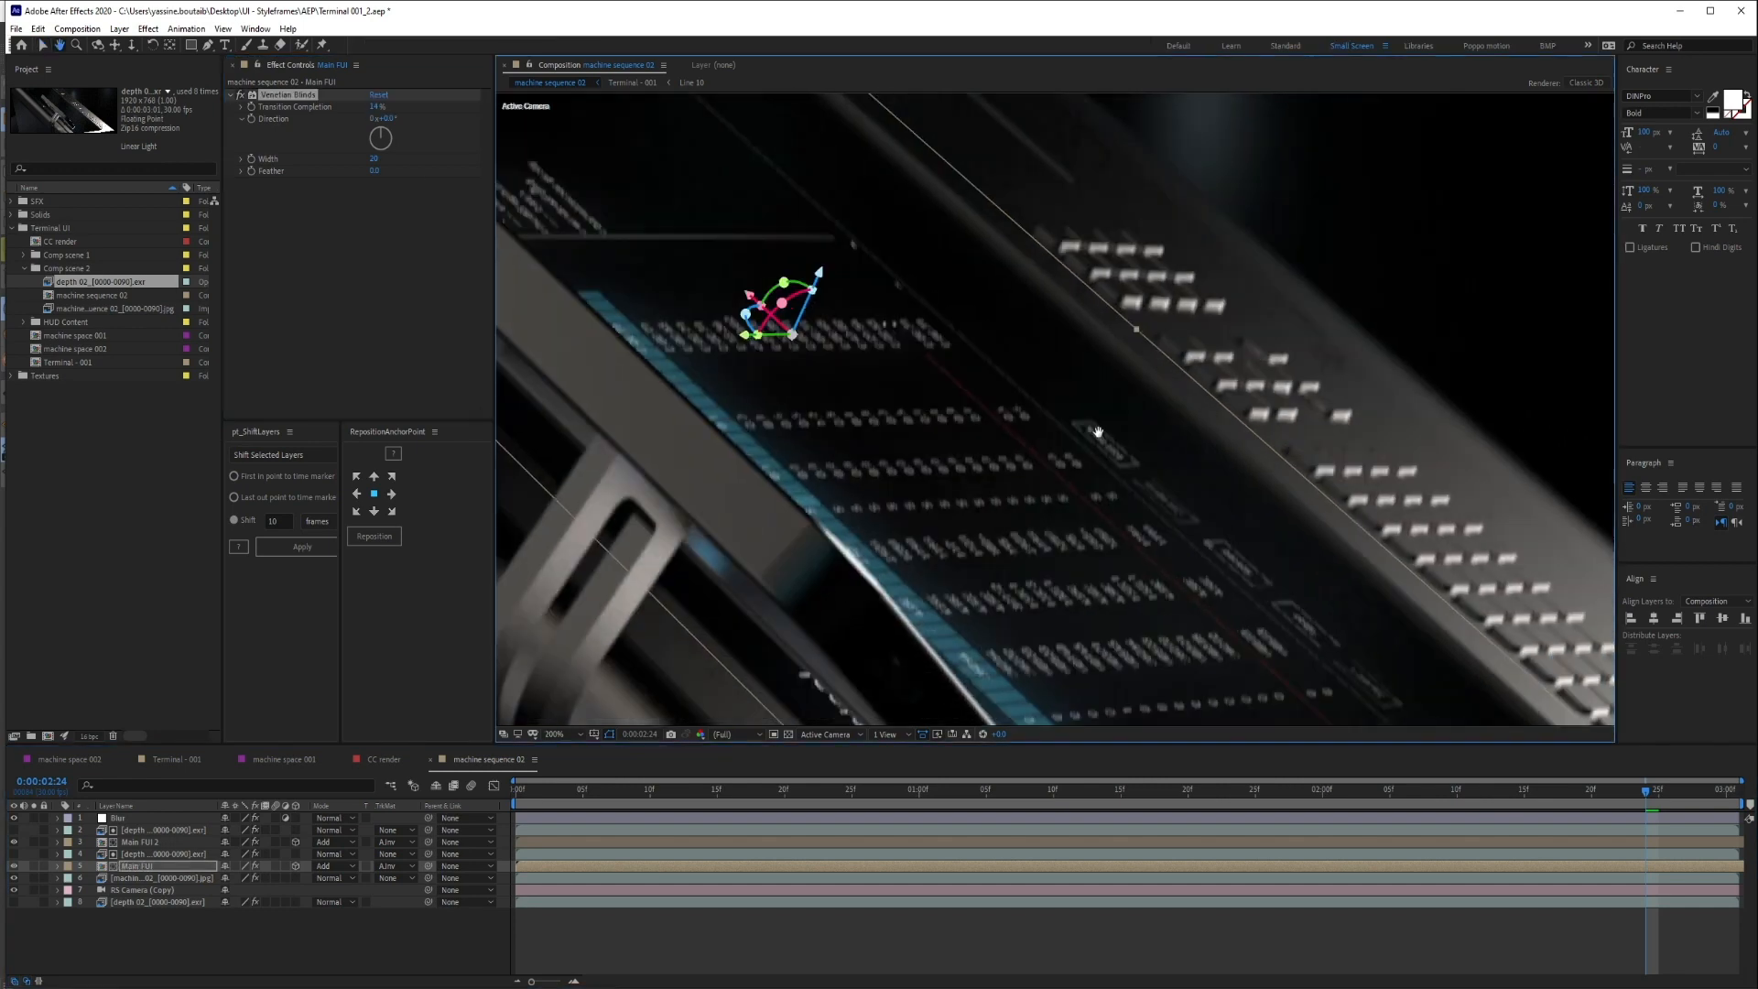
left_click_drag(1098, 432, 1124, 203)
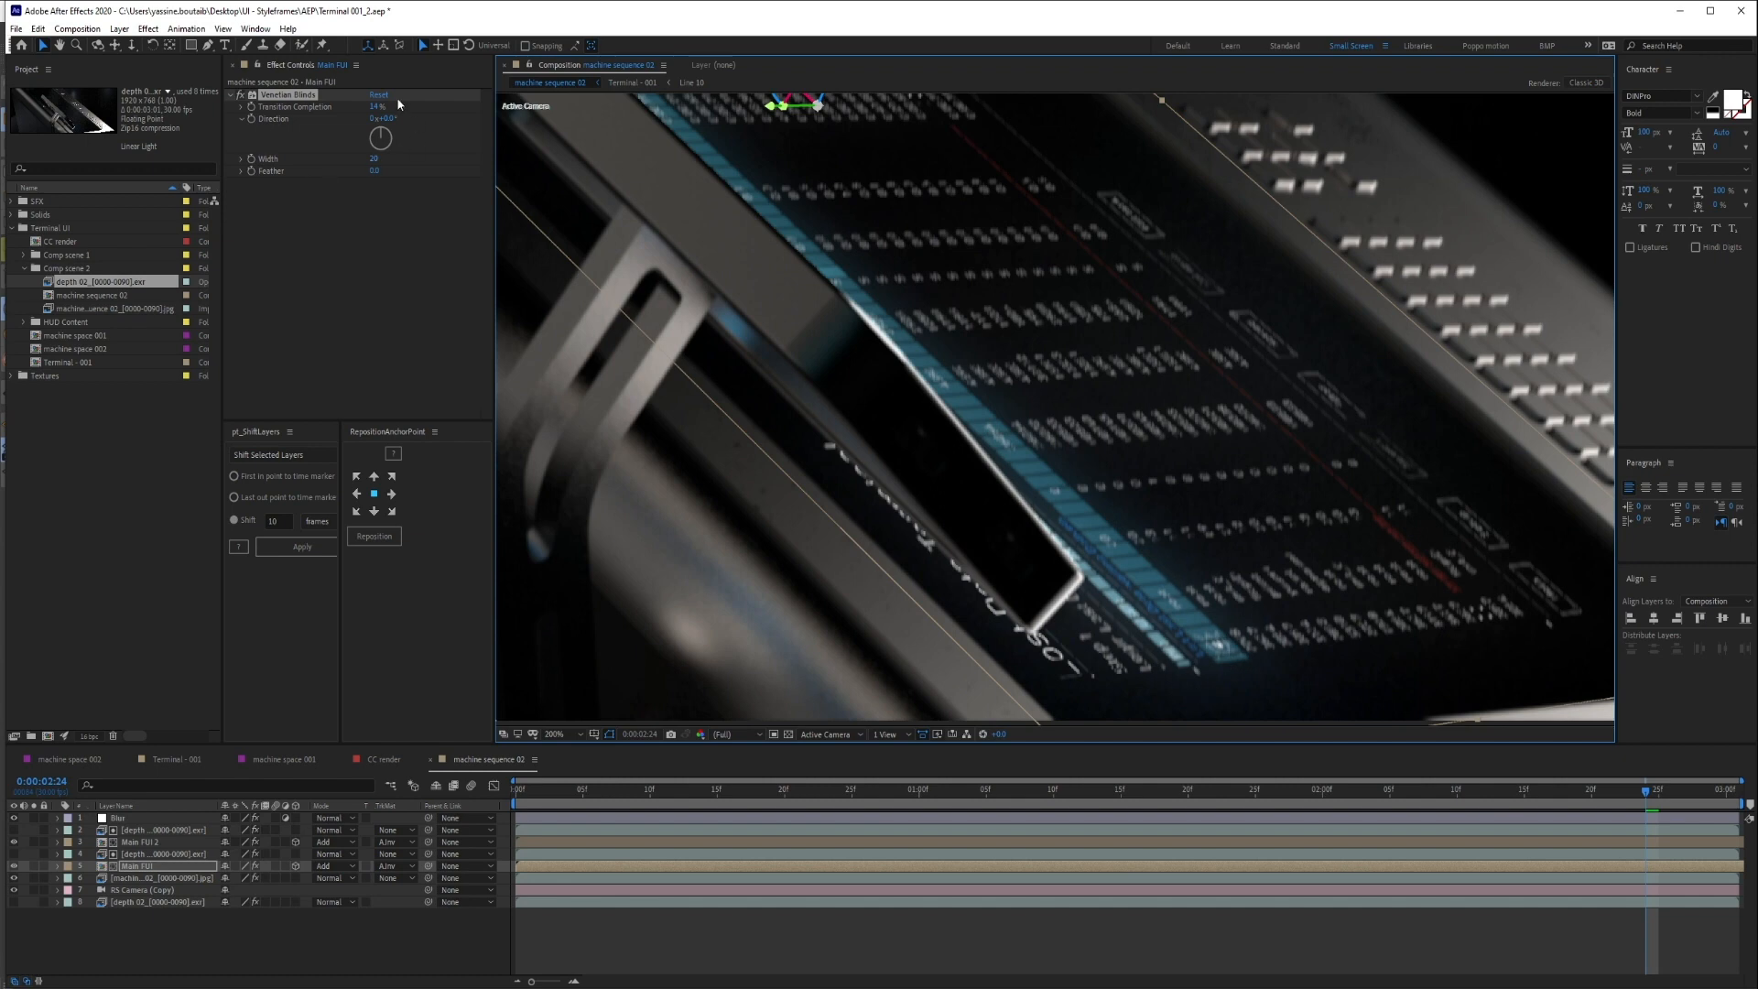
Try different Venetian Blinds widths, including 3, and a different transition completion on the Main FUI layer
left_click(373, 158)
type("3")
key("Return")
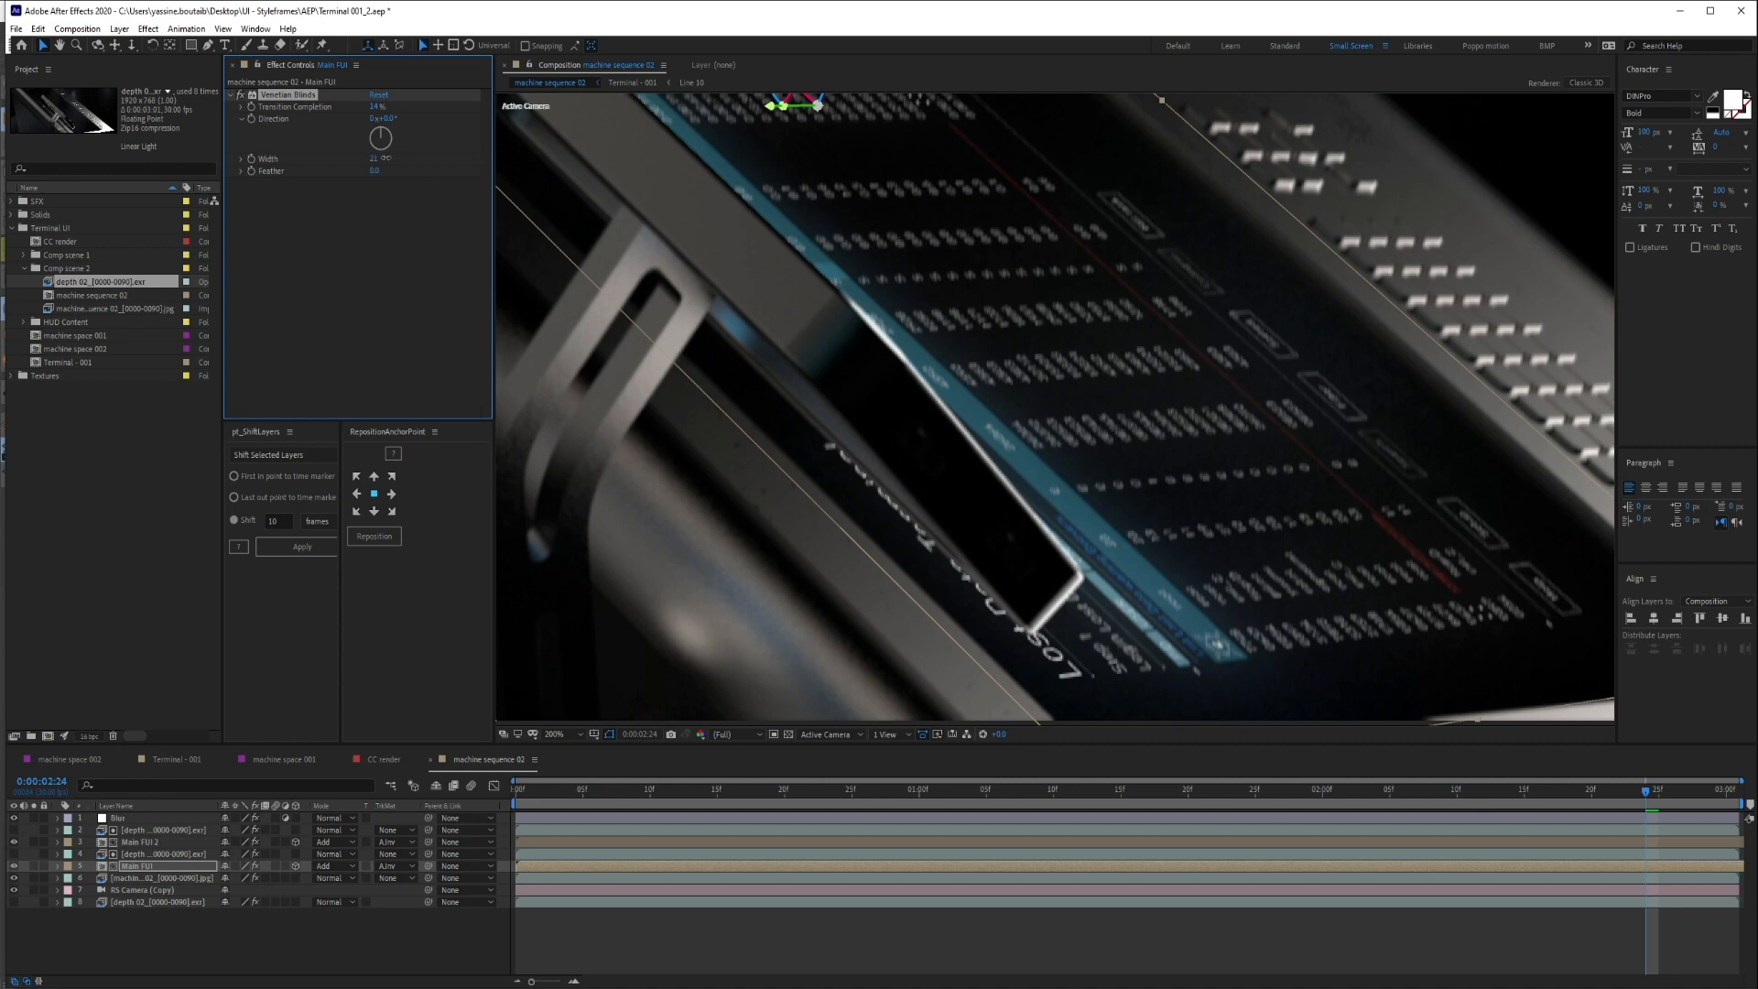
left_click_drag(374, 157, 394, 120)
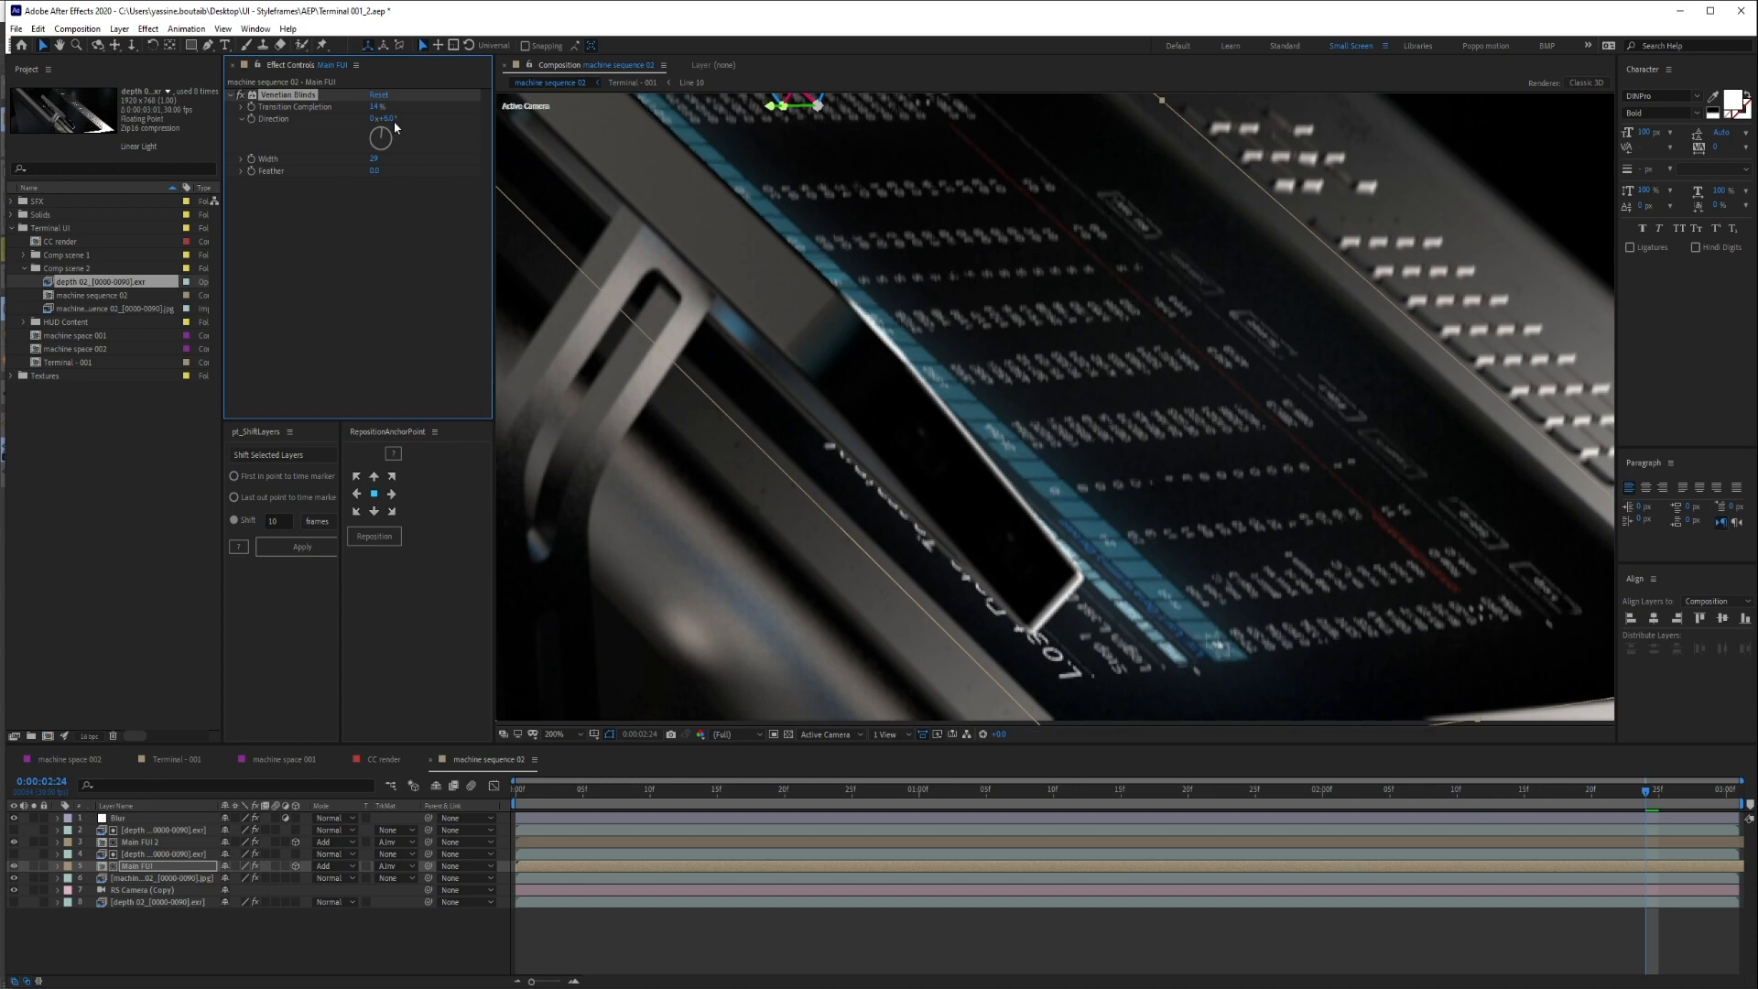
scroll(886, 419, "down", 1)
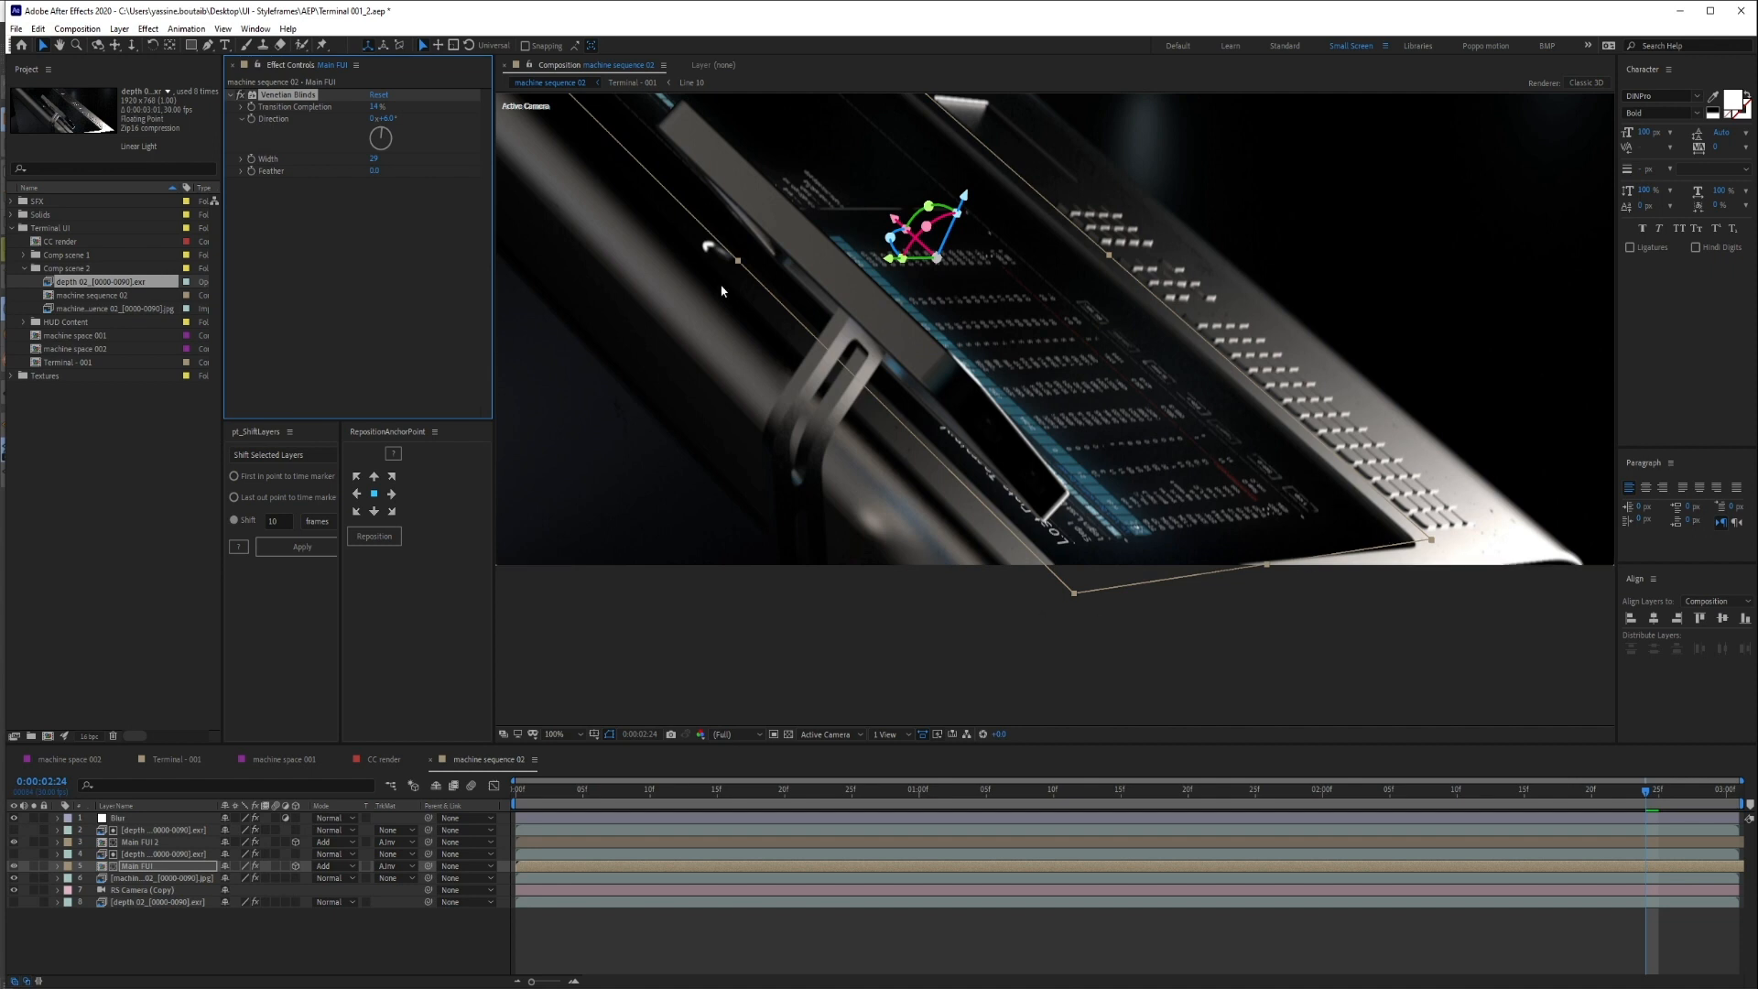
left_click(373, 159)
type("3")
key("Return")
scroll(1123, 526, "up", 4)
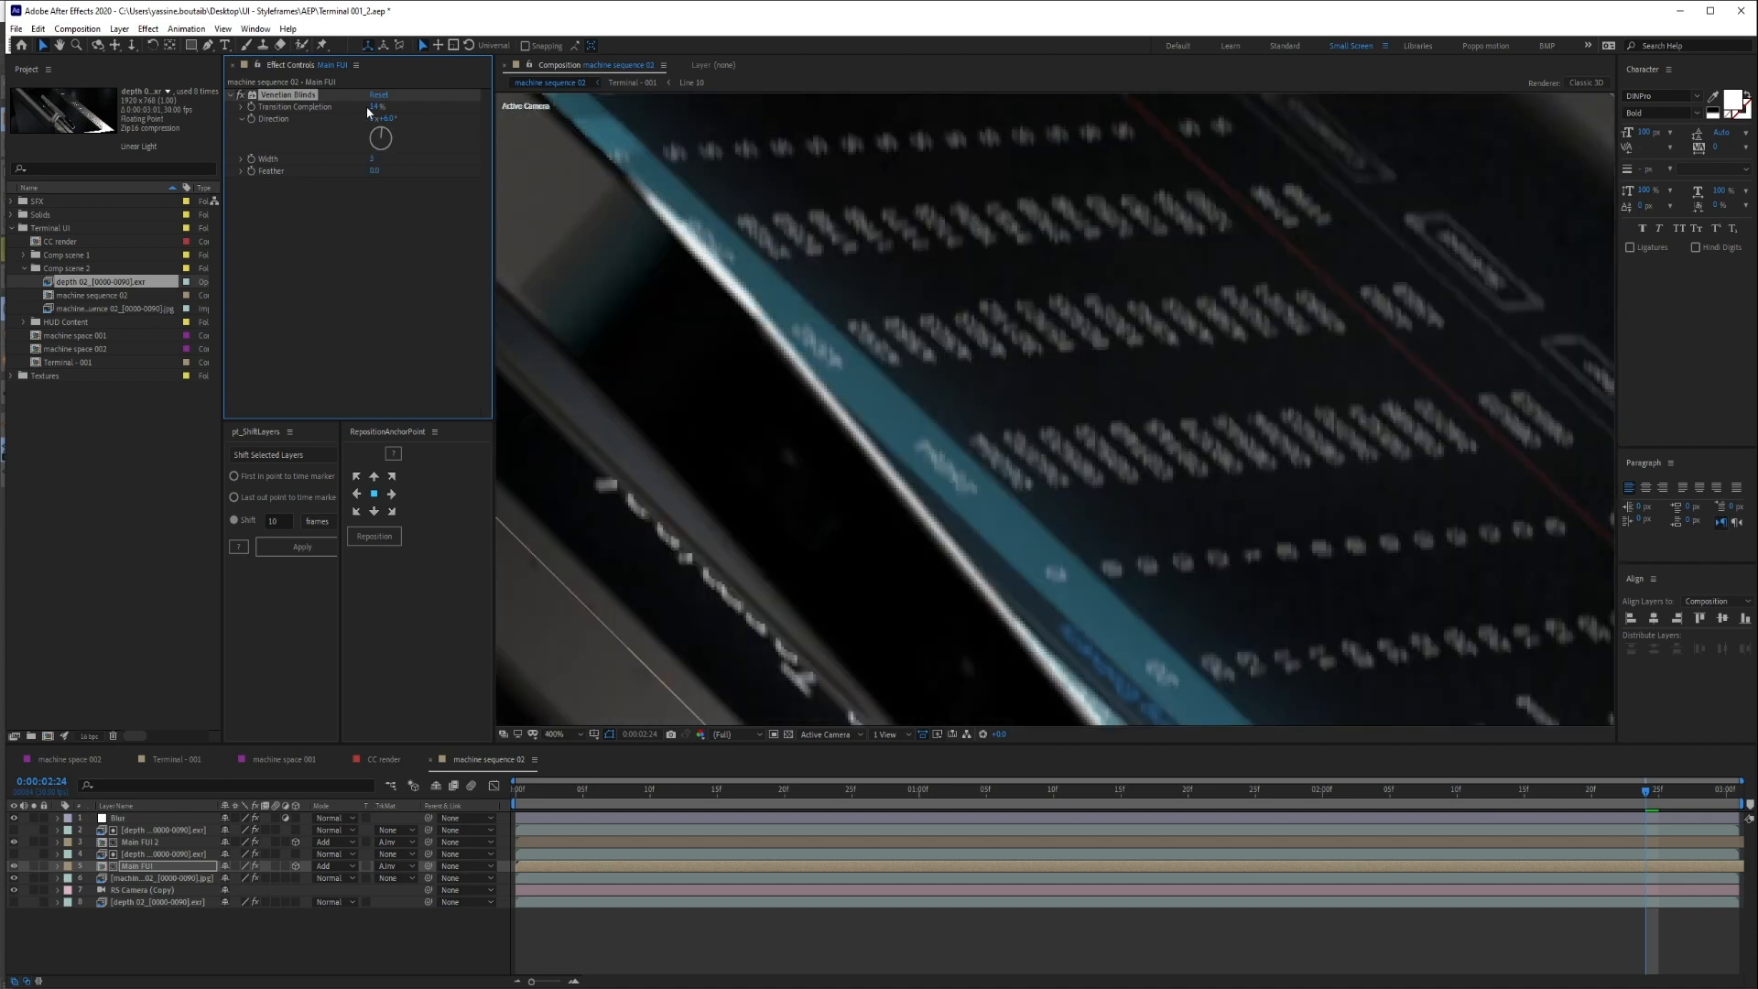
mouse_move(368, 108)
left_mouse_down()
mouse_move(433, 108)
mouse_move(401, 106)
left_mouse_up()
key("ctrl+z")
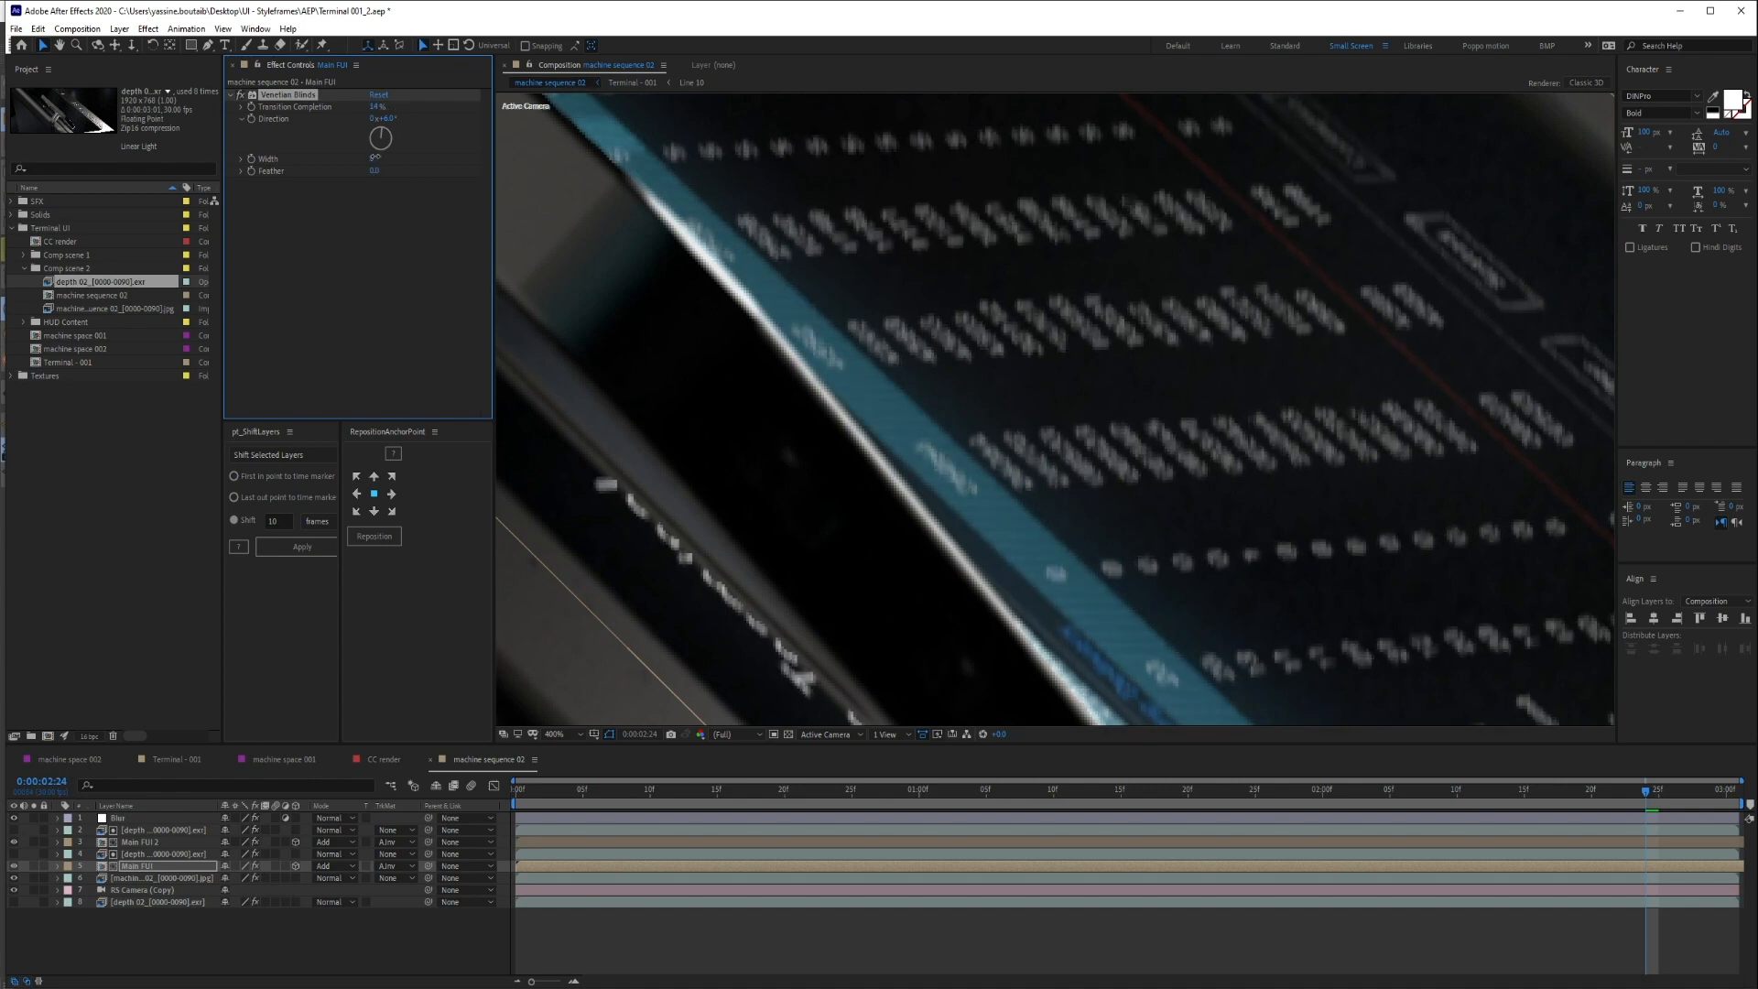
Set the Venetian Blinds width on Main FUI slightly above 3 for fine scan lines
left_click(375, 158)
key("Return")
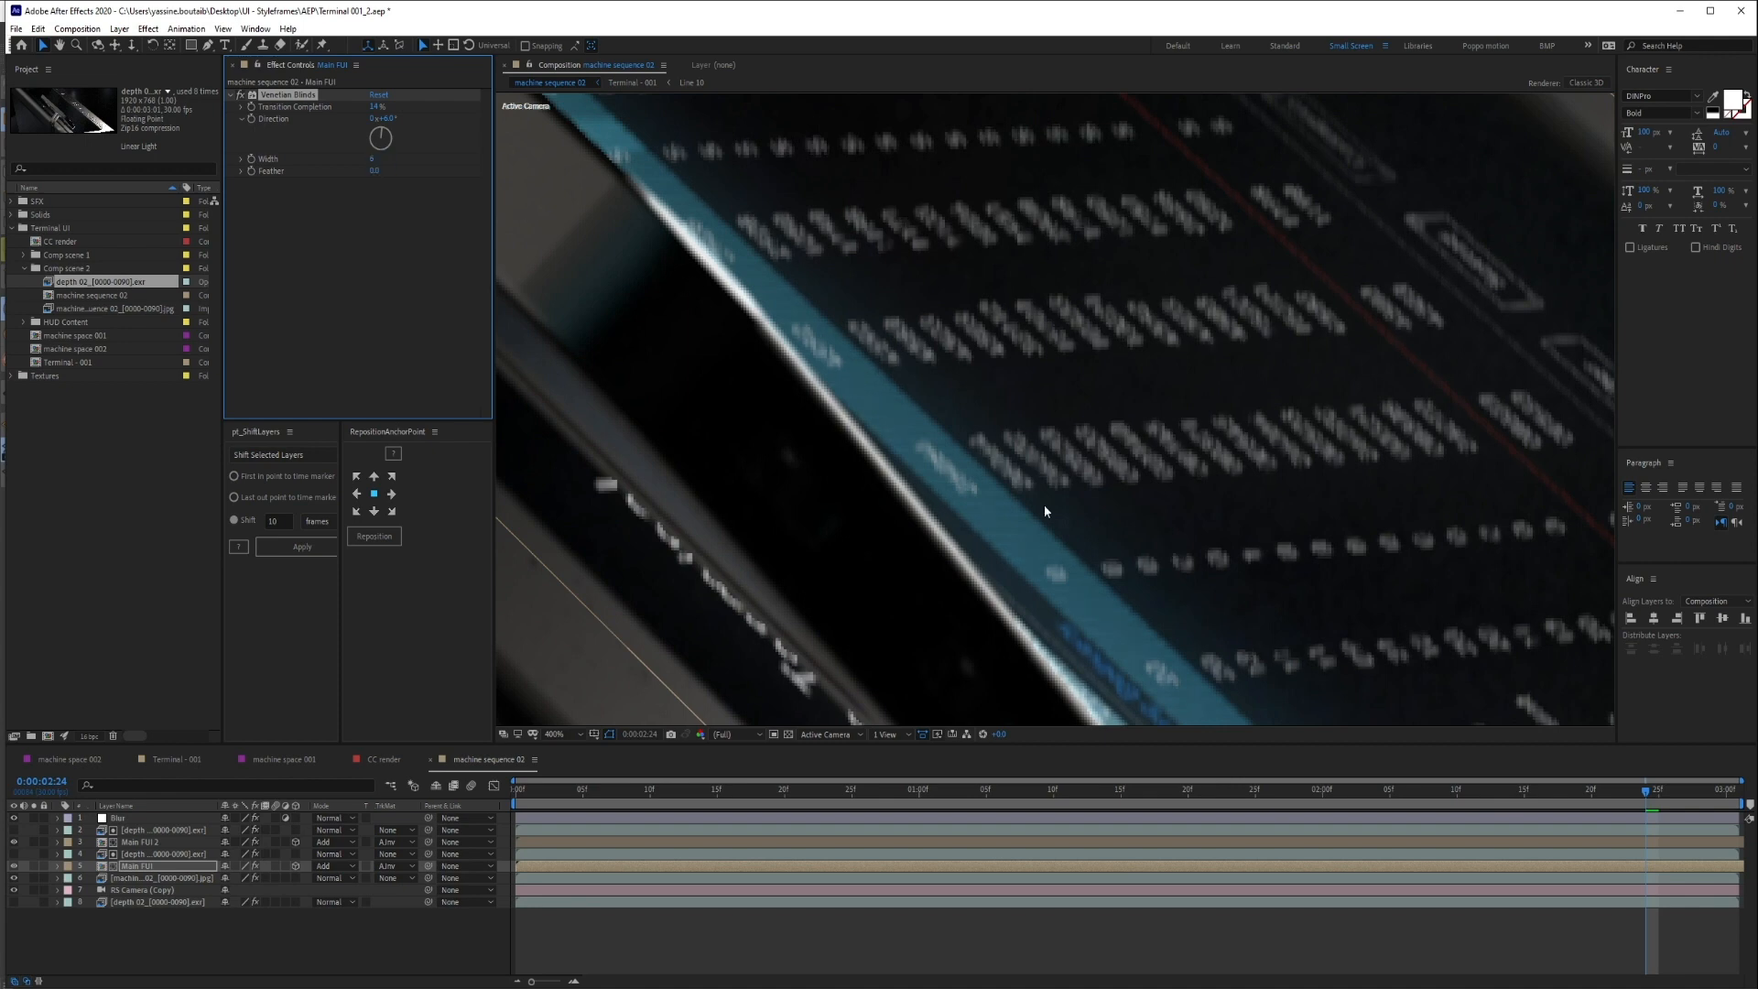
scroll(1044, 504, "down", 2)
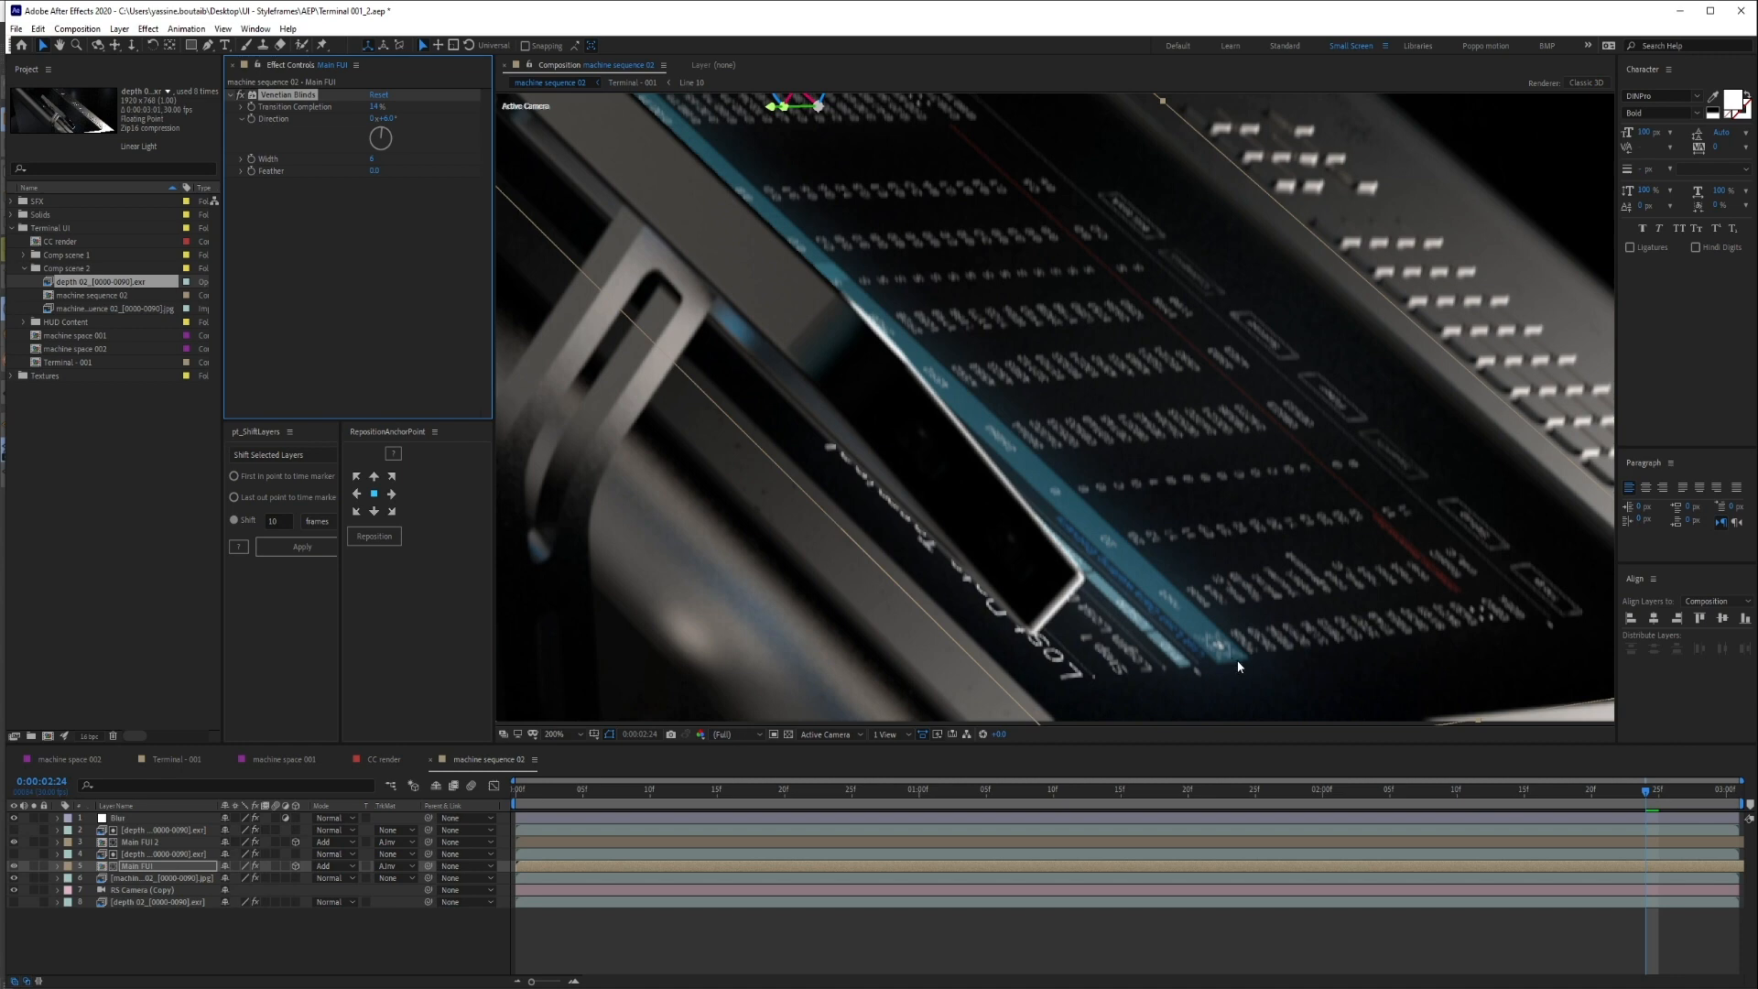
scroll(1238, 665, "down", 2)
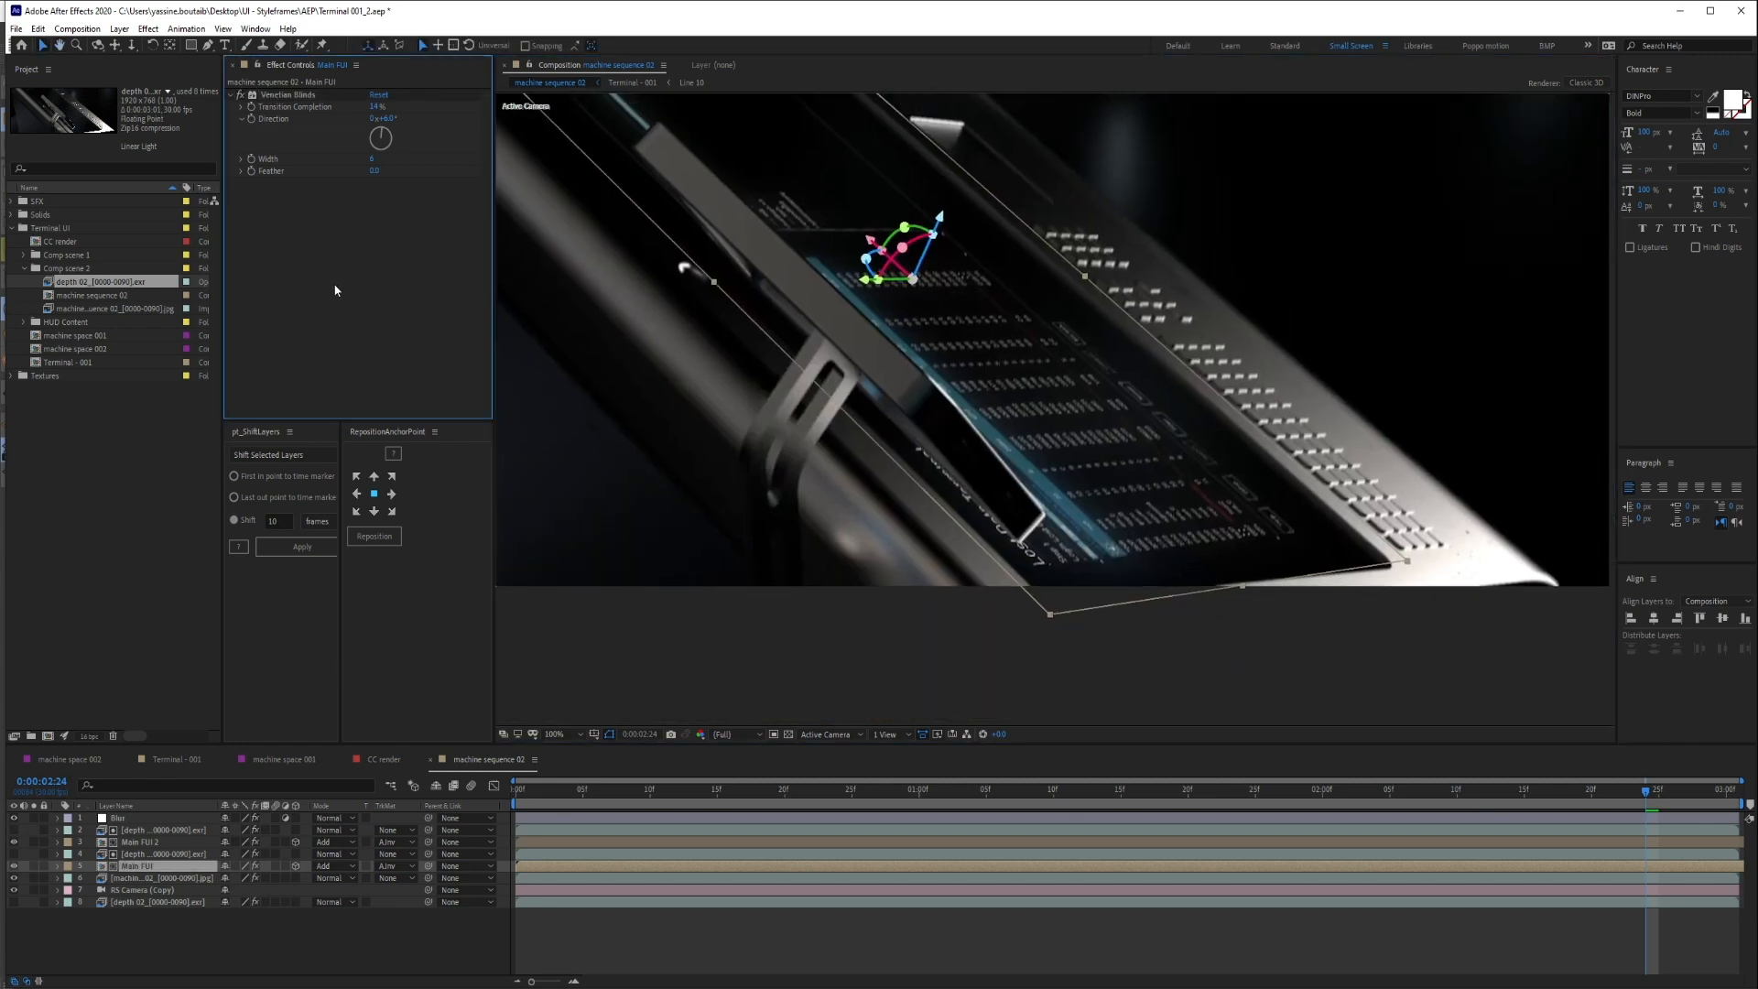
Apply Glow to Main FUI, lower its threshold to about 33%, enlarge the glow radius and compare with the effect off
key("ctrl+space")
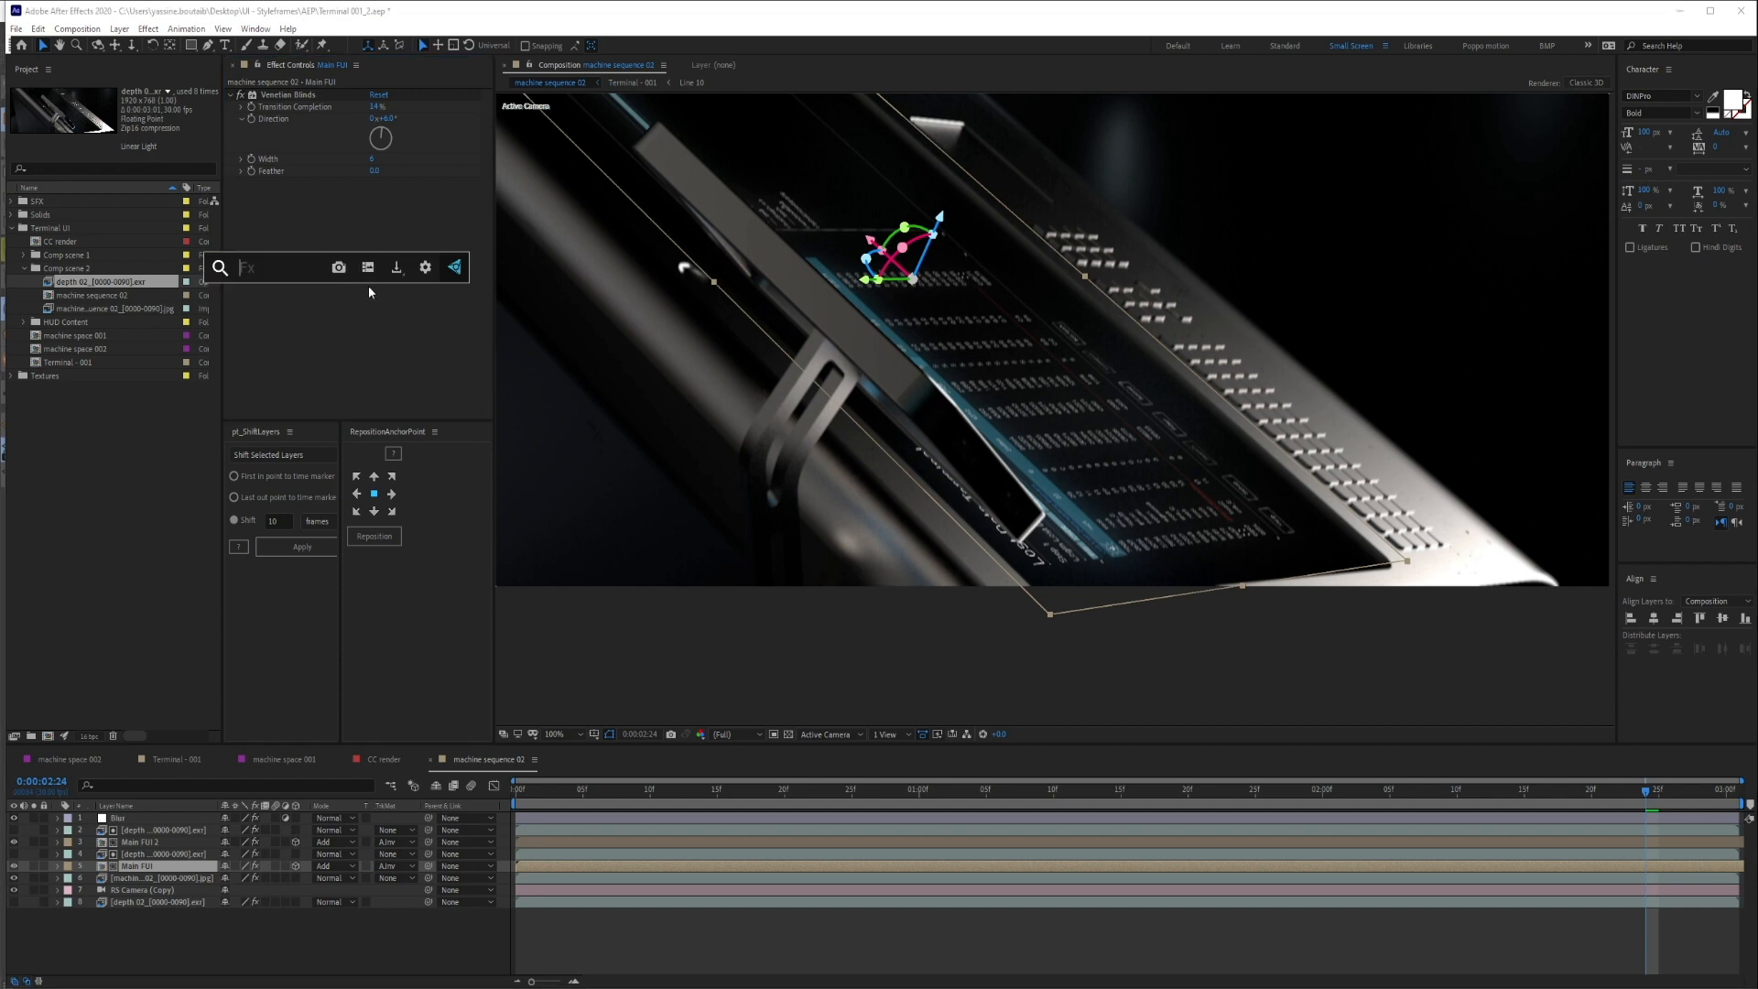
type("glow")
key("Return")
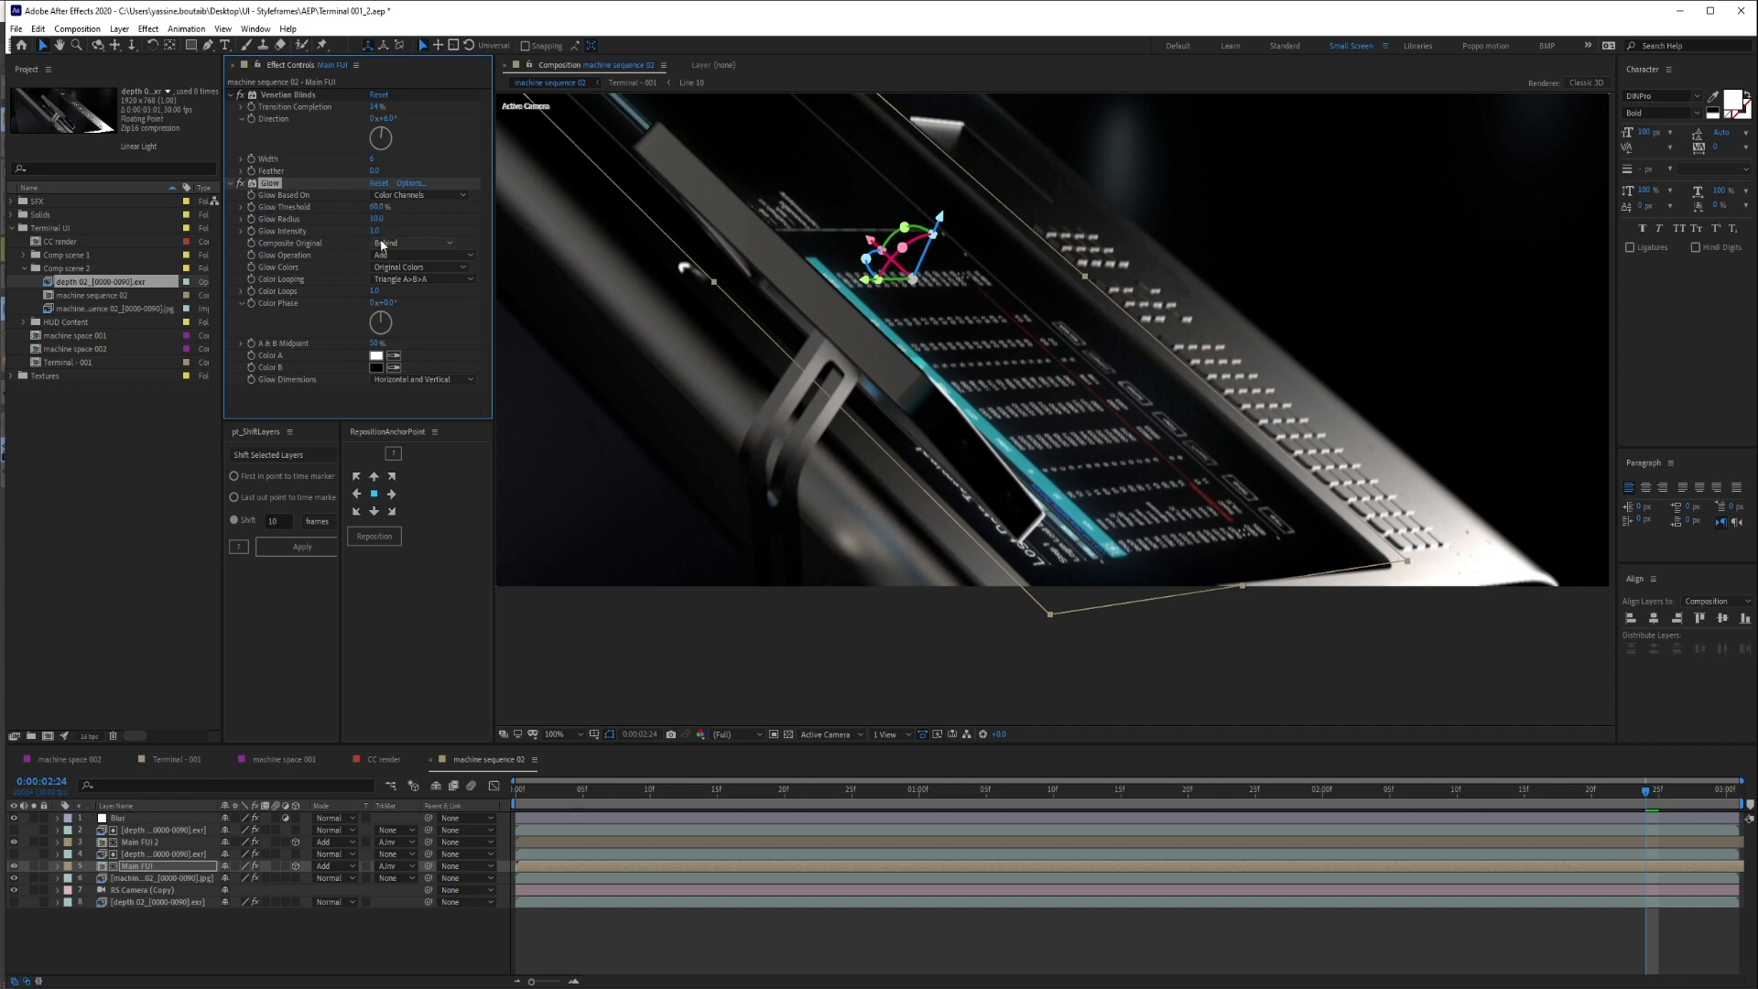
left_click_drag(375, 207, 338, 209)
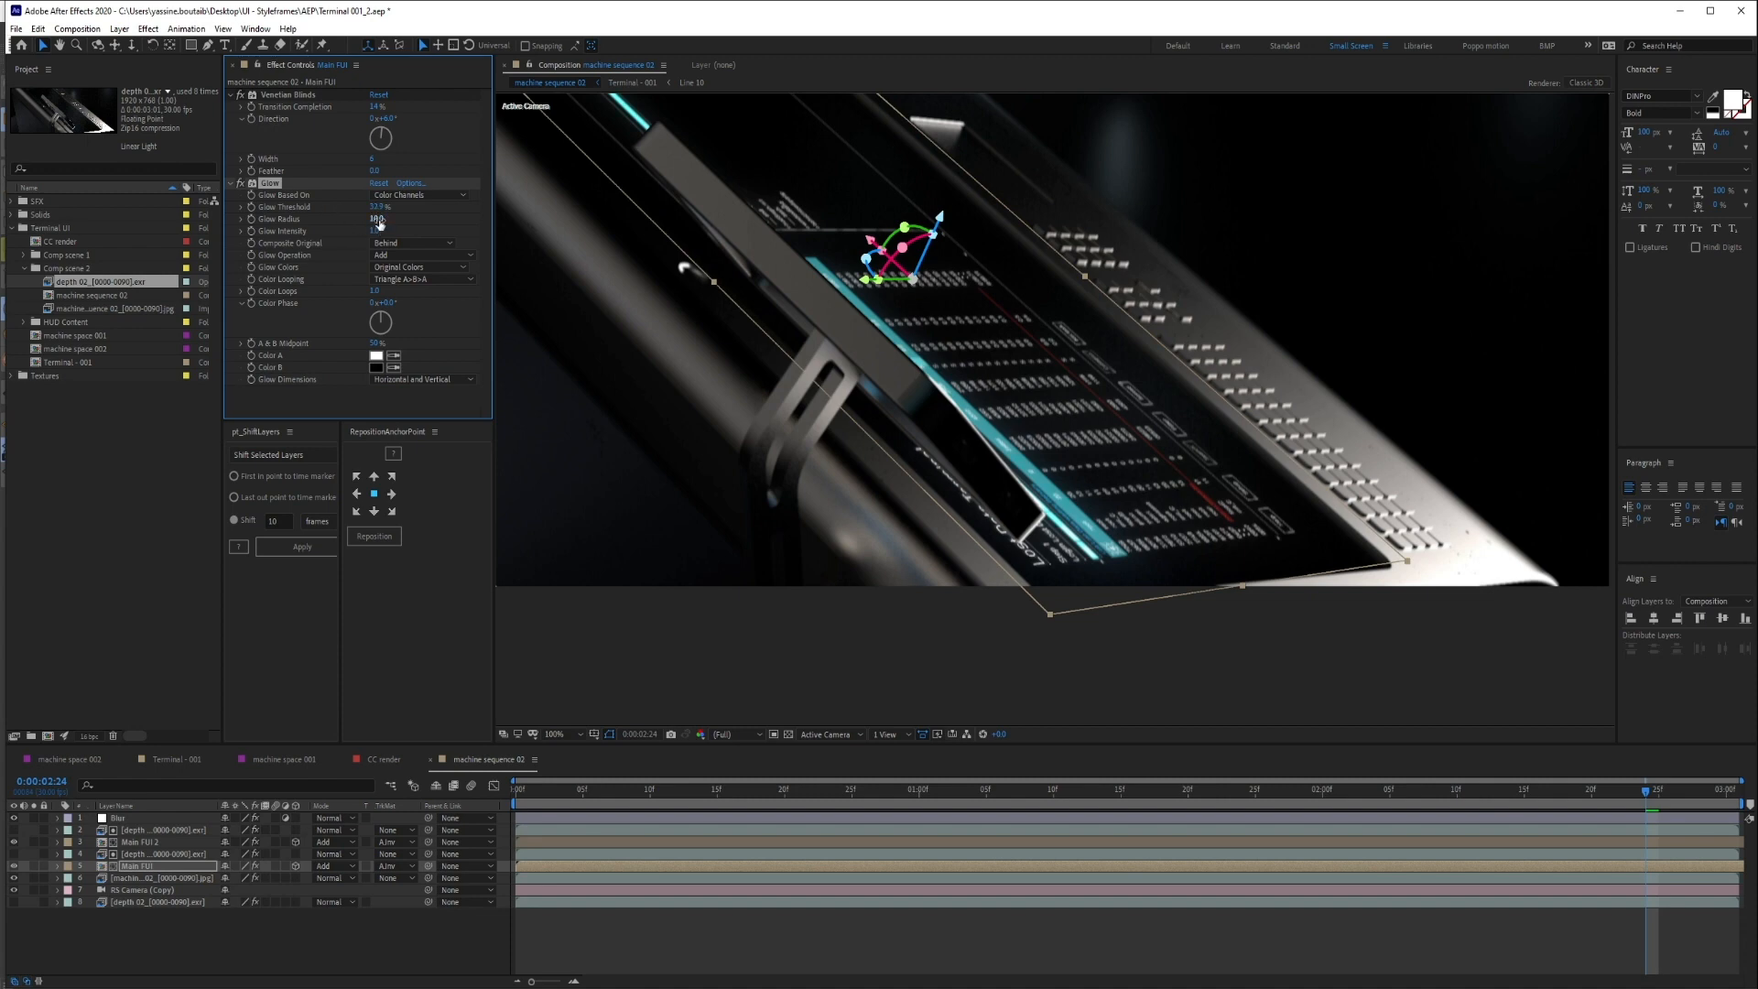
left_click_drag(390, 218, 462, 216)
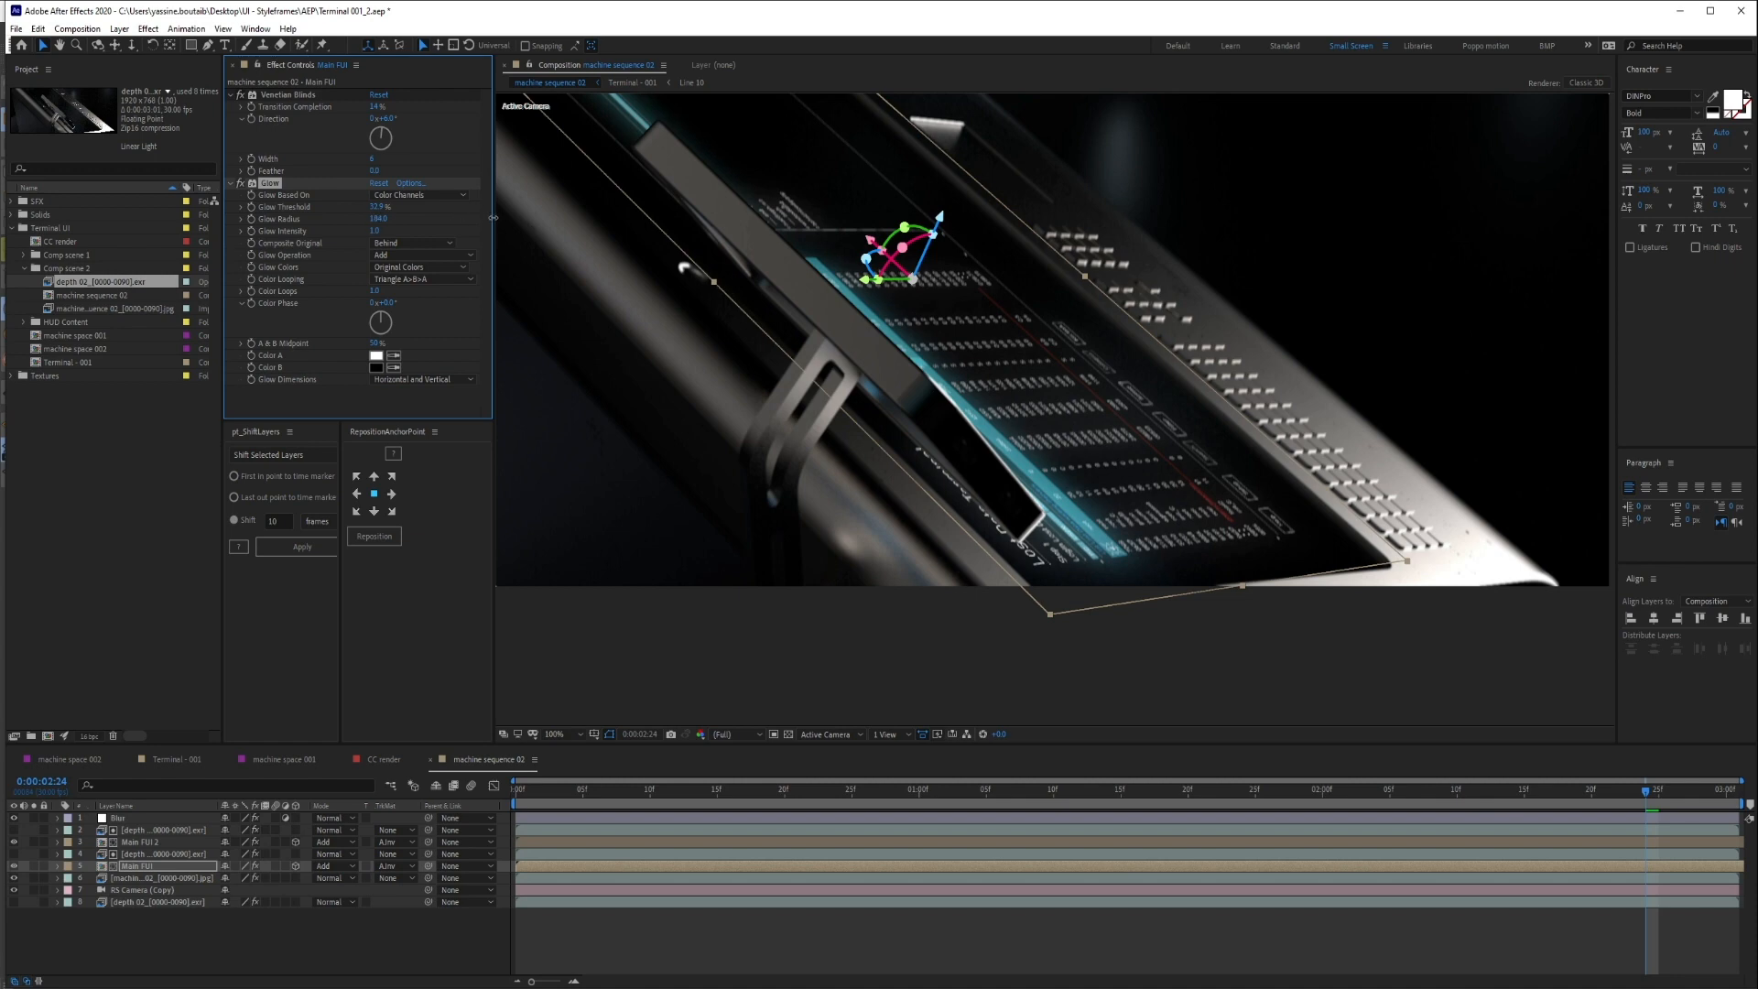
left_click_drag(604, 220, 552, 226)
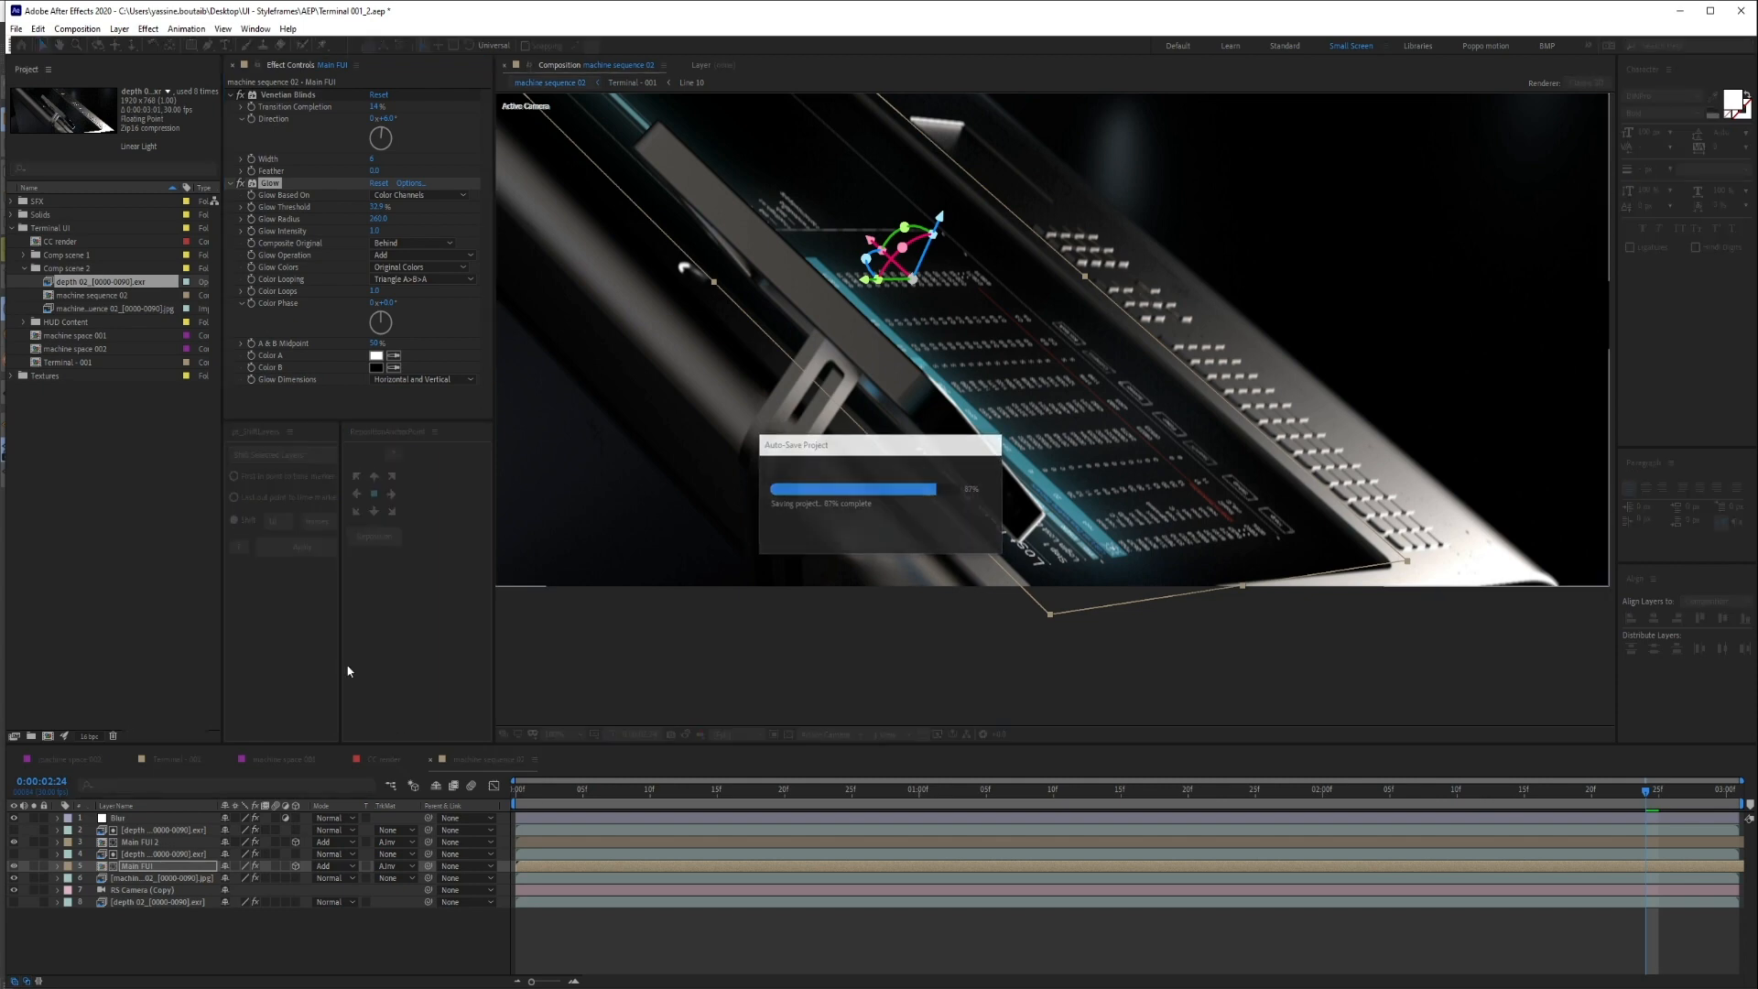
left_click(240, 186)
left_click(240, 186)
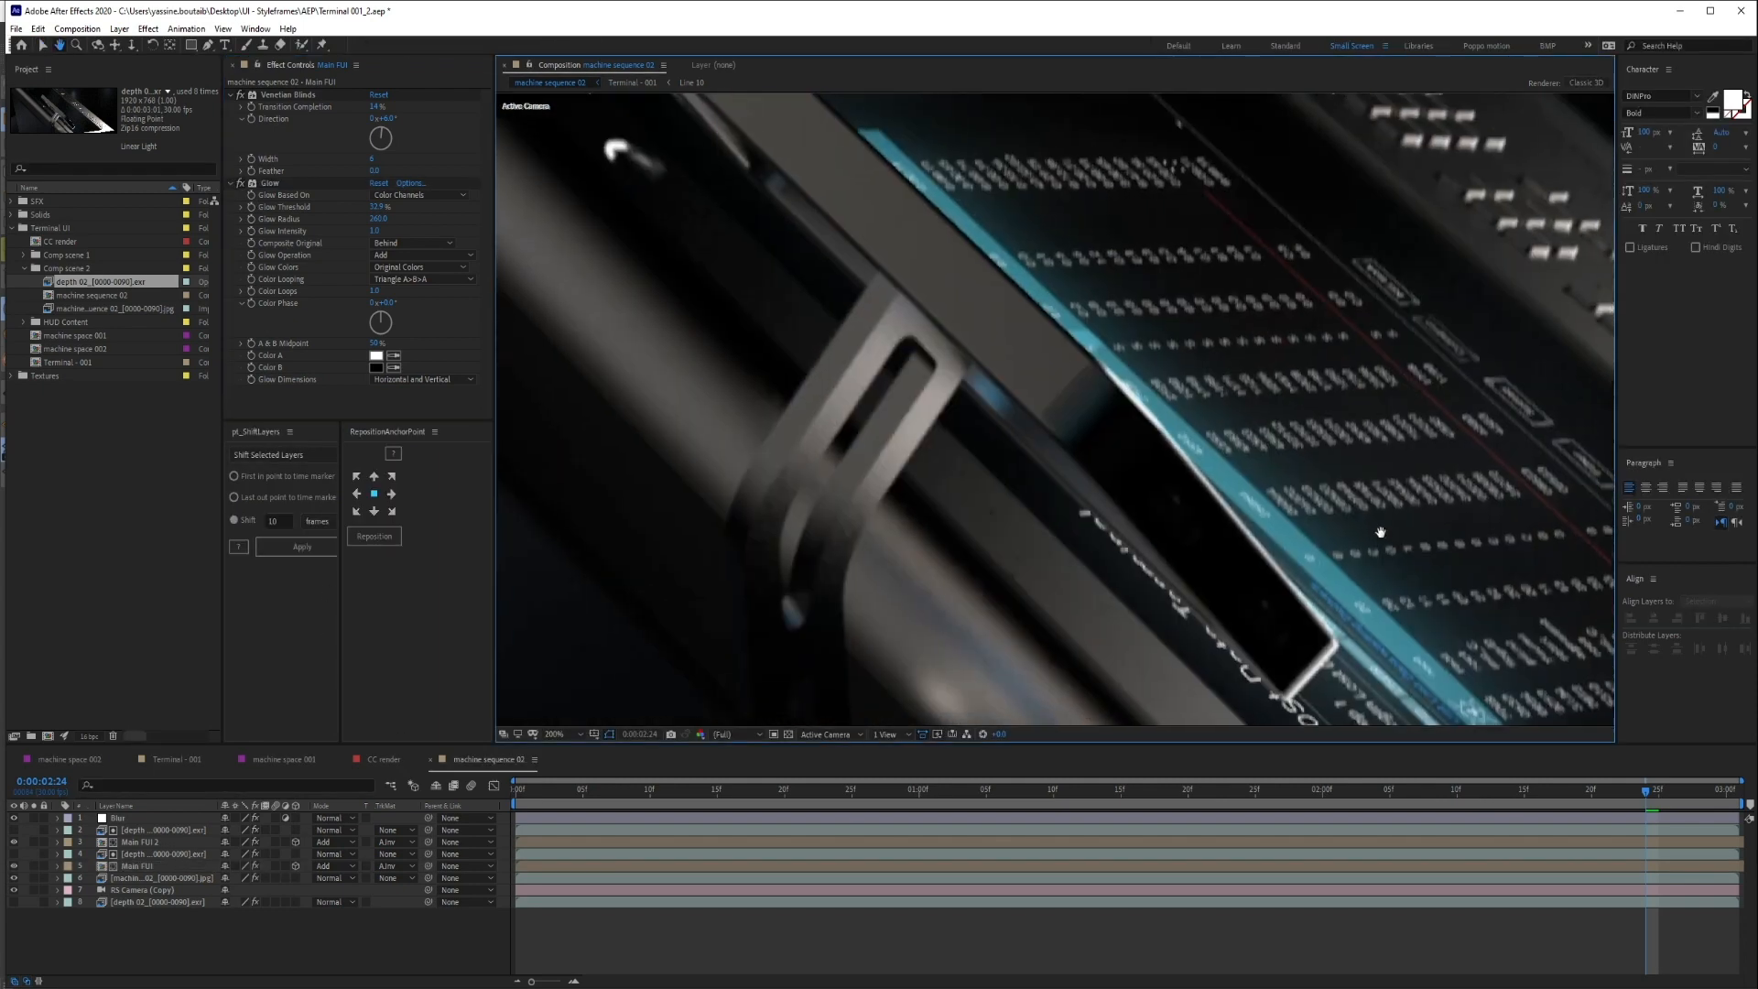
Duplicate the Main FUI layer together with the depth matte layer directly above it
left_click_drag(1378, 531, 1151, 565)
scroll(1151, 562, "down", 2)
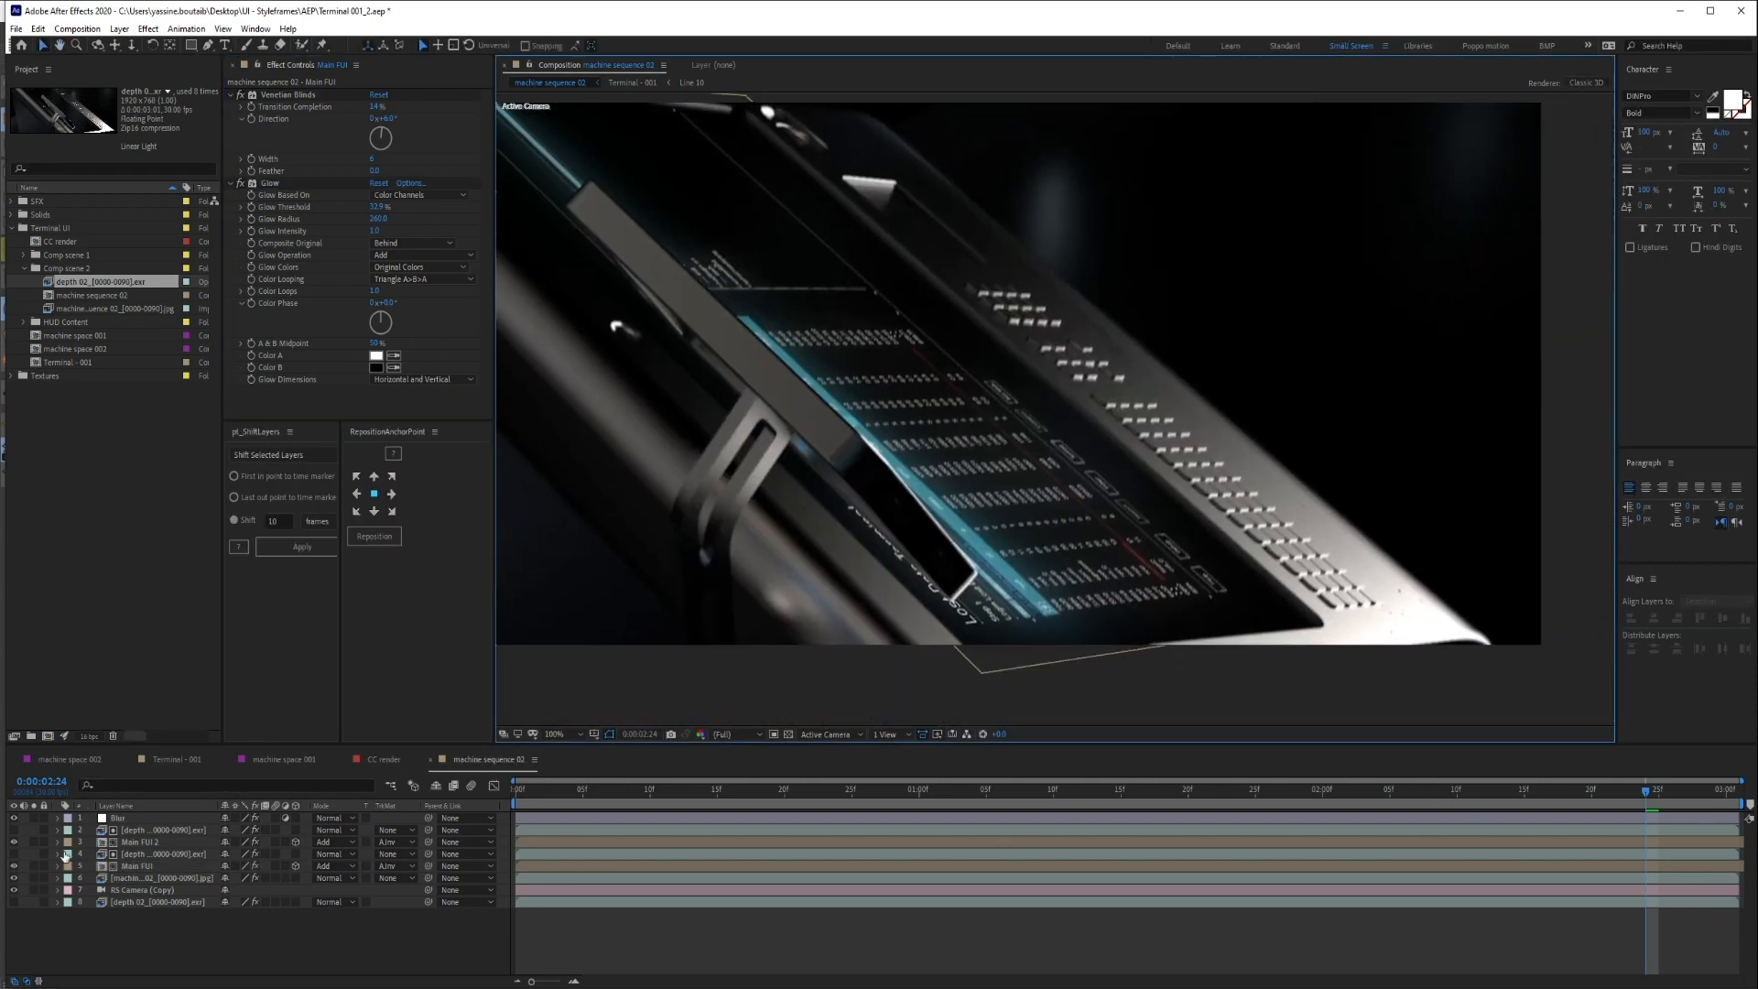
left_click(111, 855)
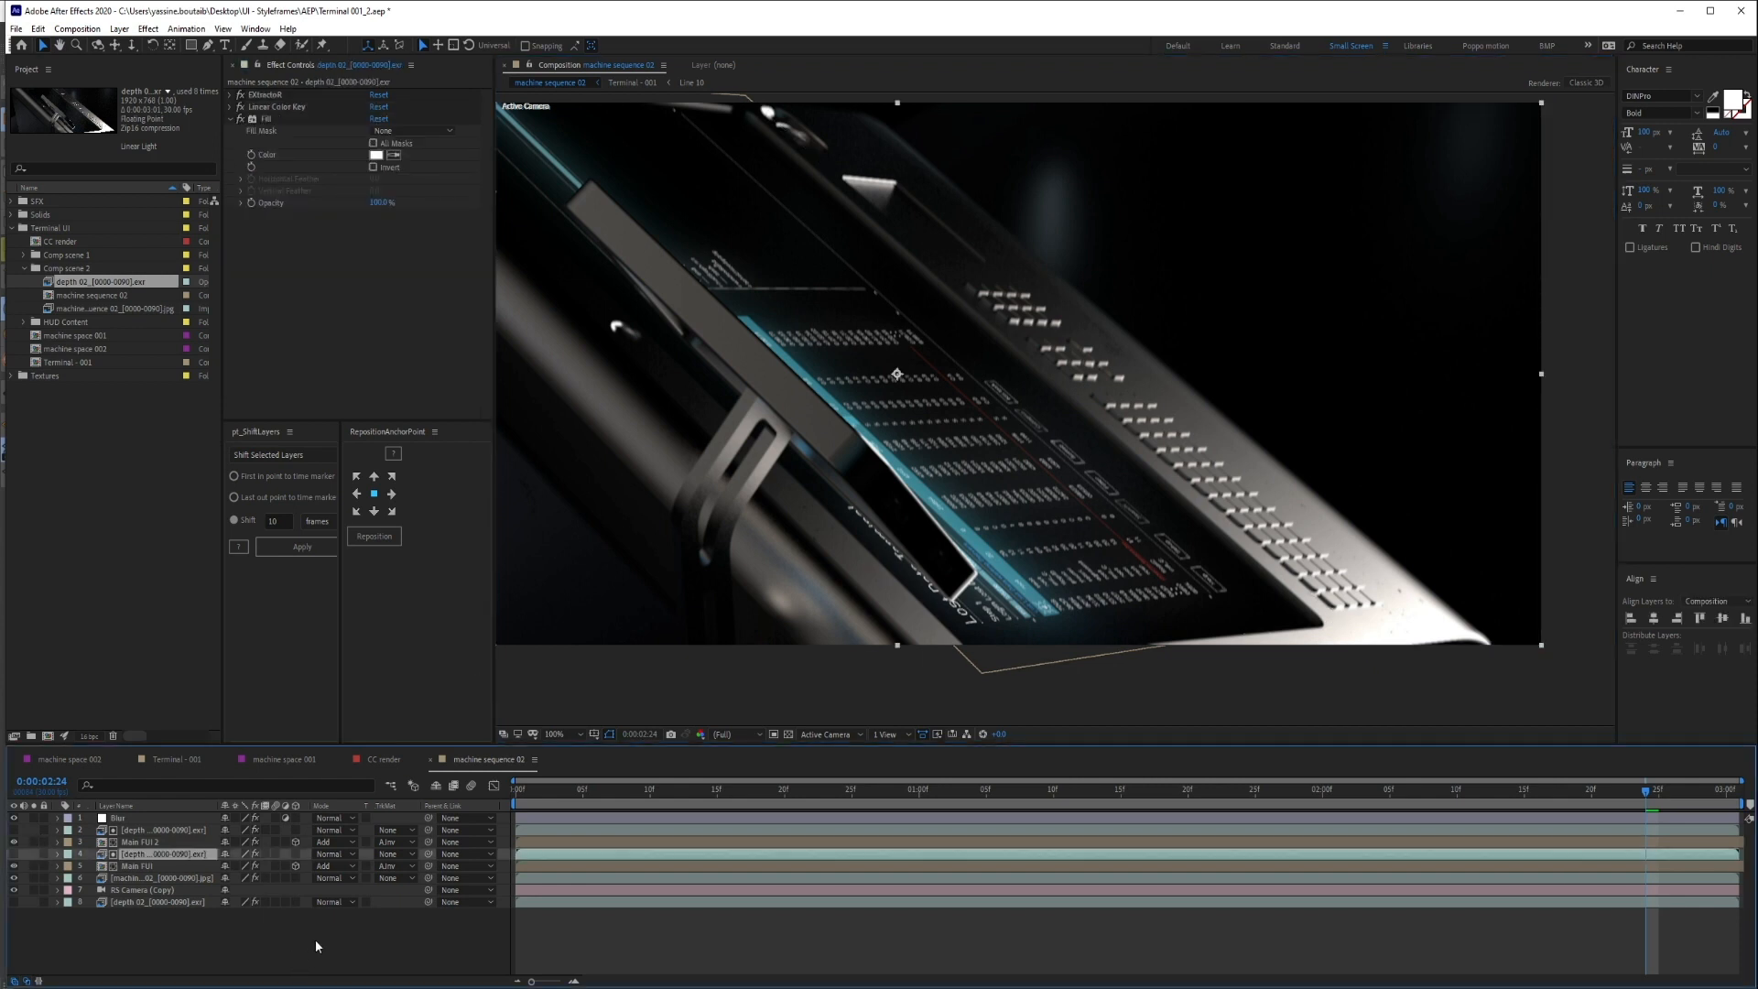
left_click(64, 918)
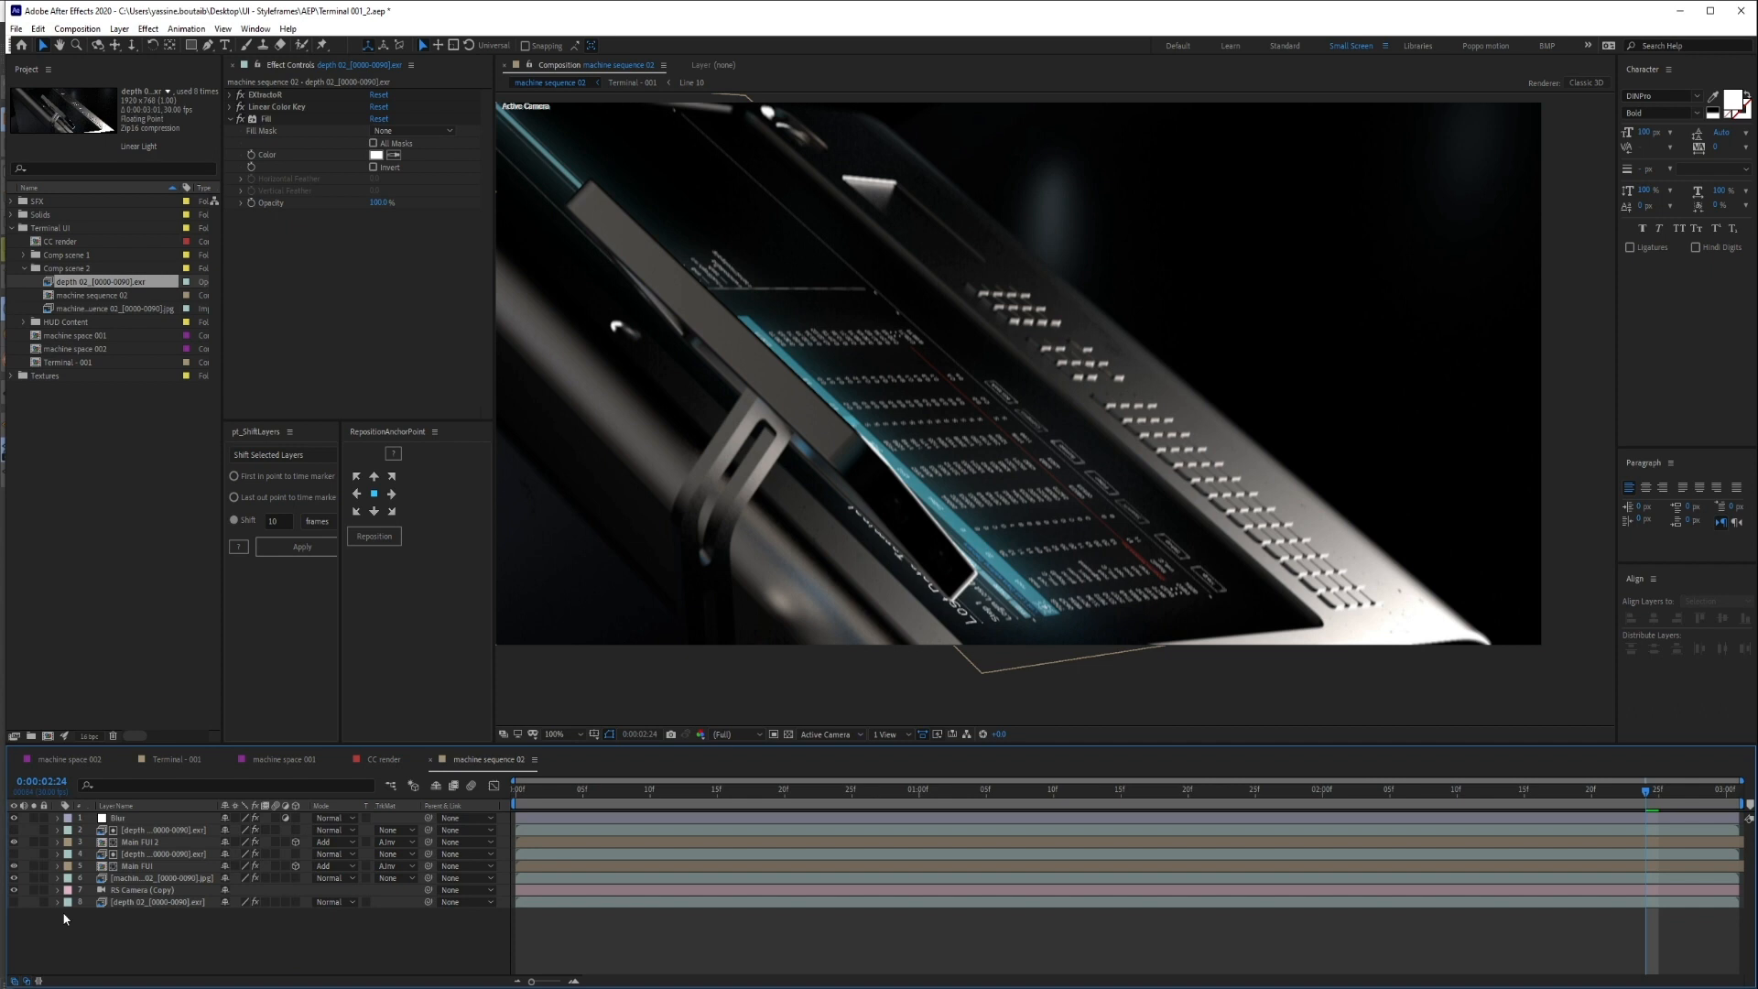
left_click(135, 865)
left_click(131, 853, "ctrl")
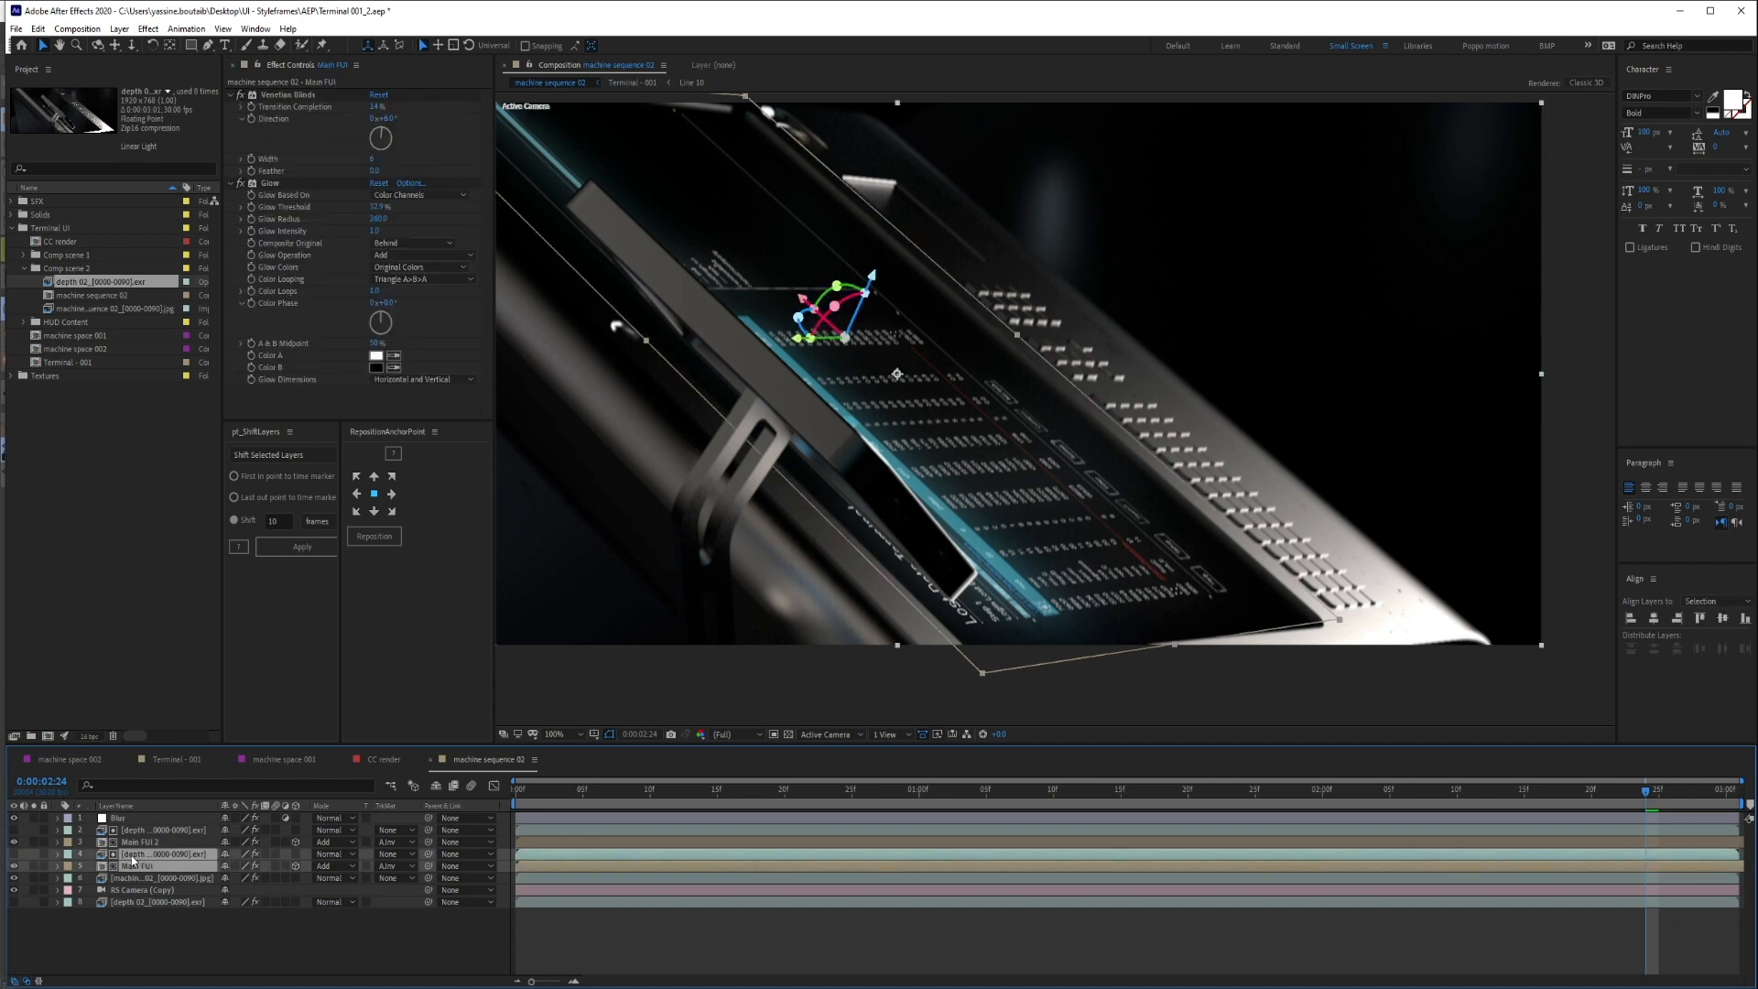
key("ctrl+d")
Rename the lower Main FUI layer as Mirror 1 and set its blending mode to Screen
left_click(145, 890)
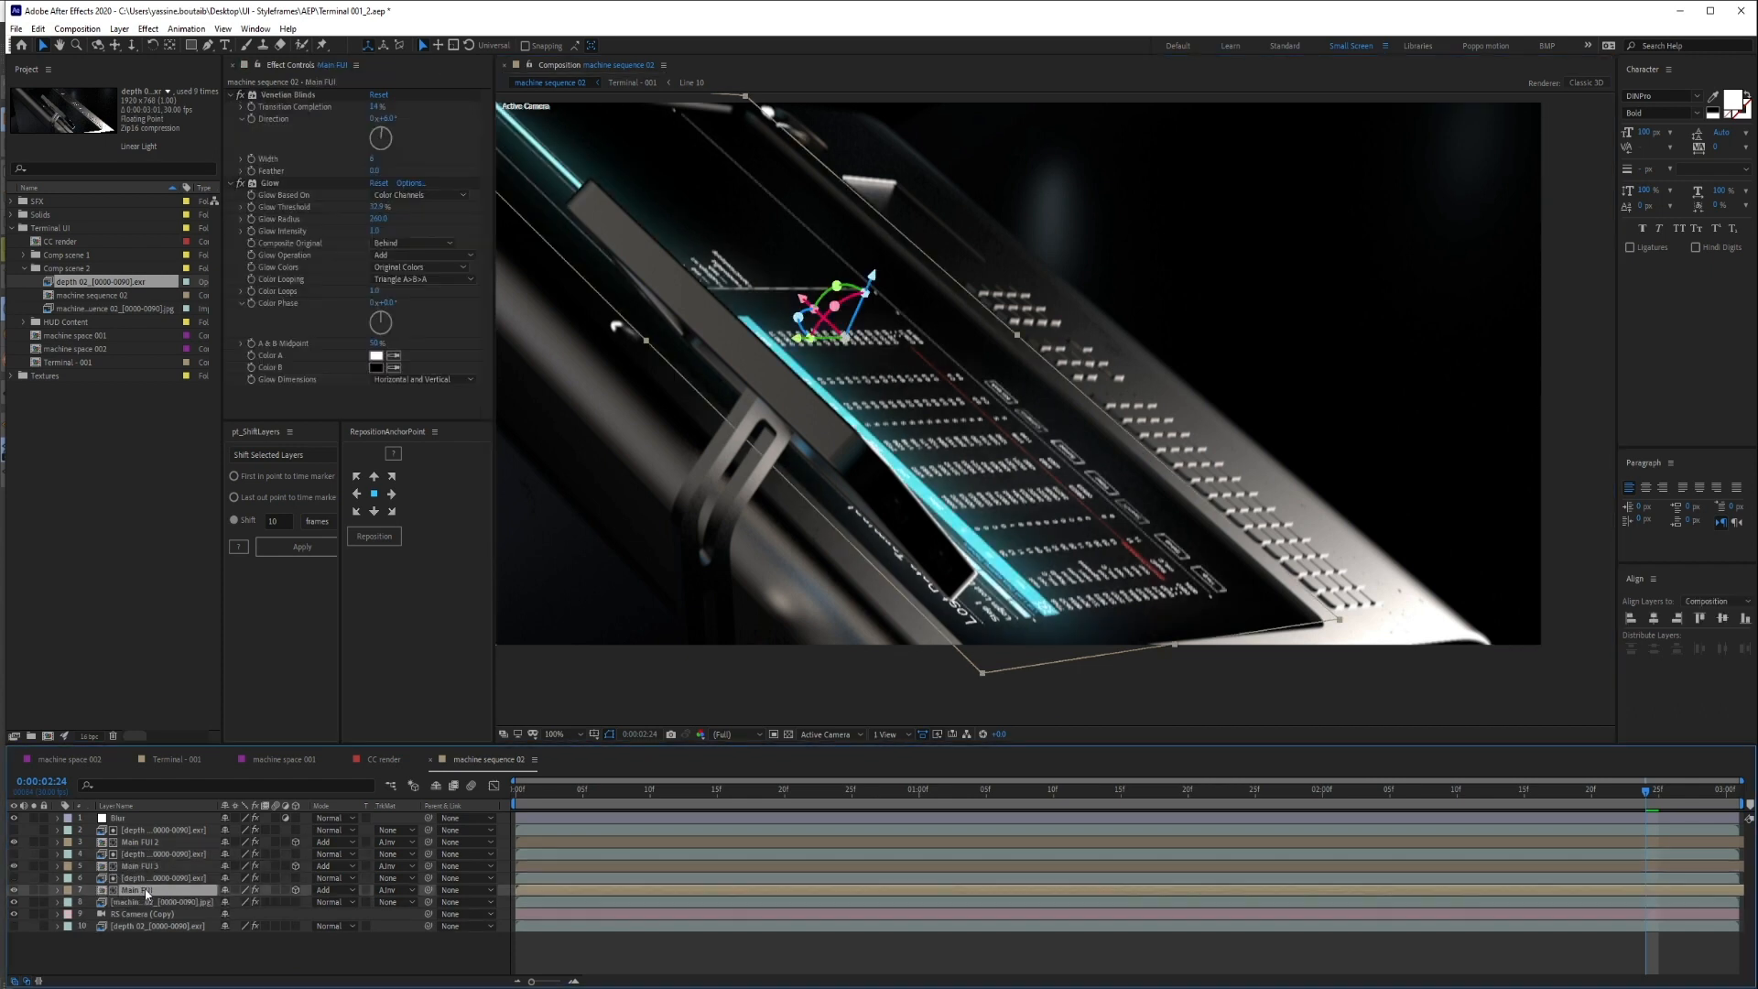
key("Return")
type("Mirror 1")
key("Return")
left_click(155, 879, "ctrl")
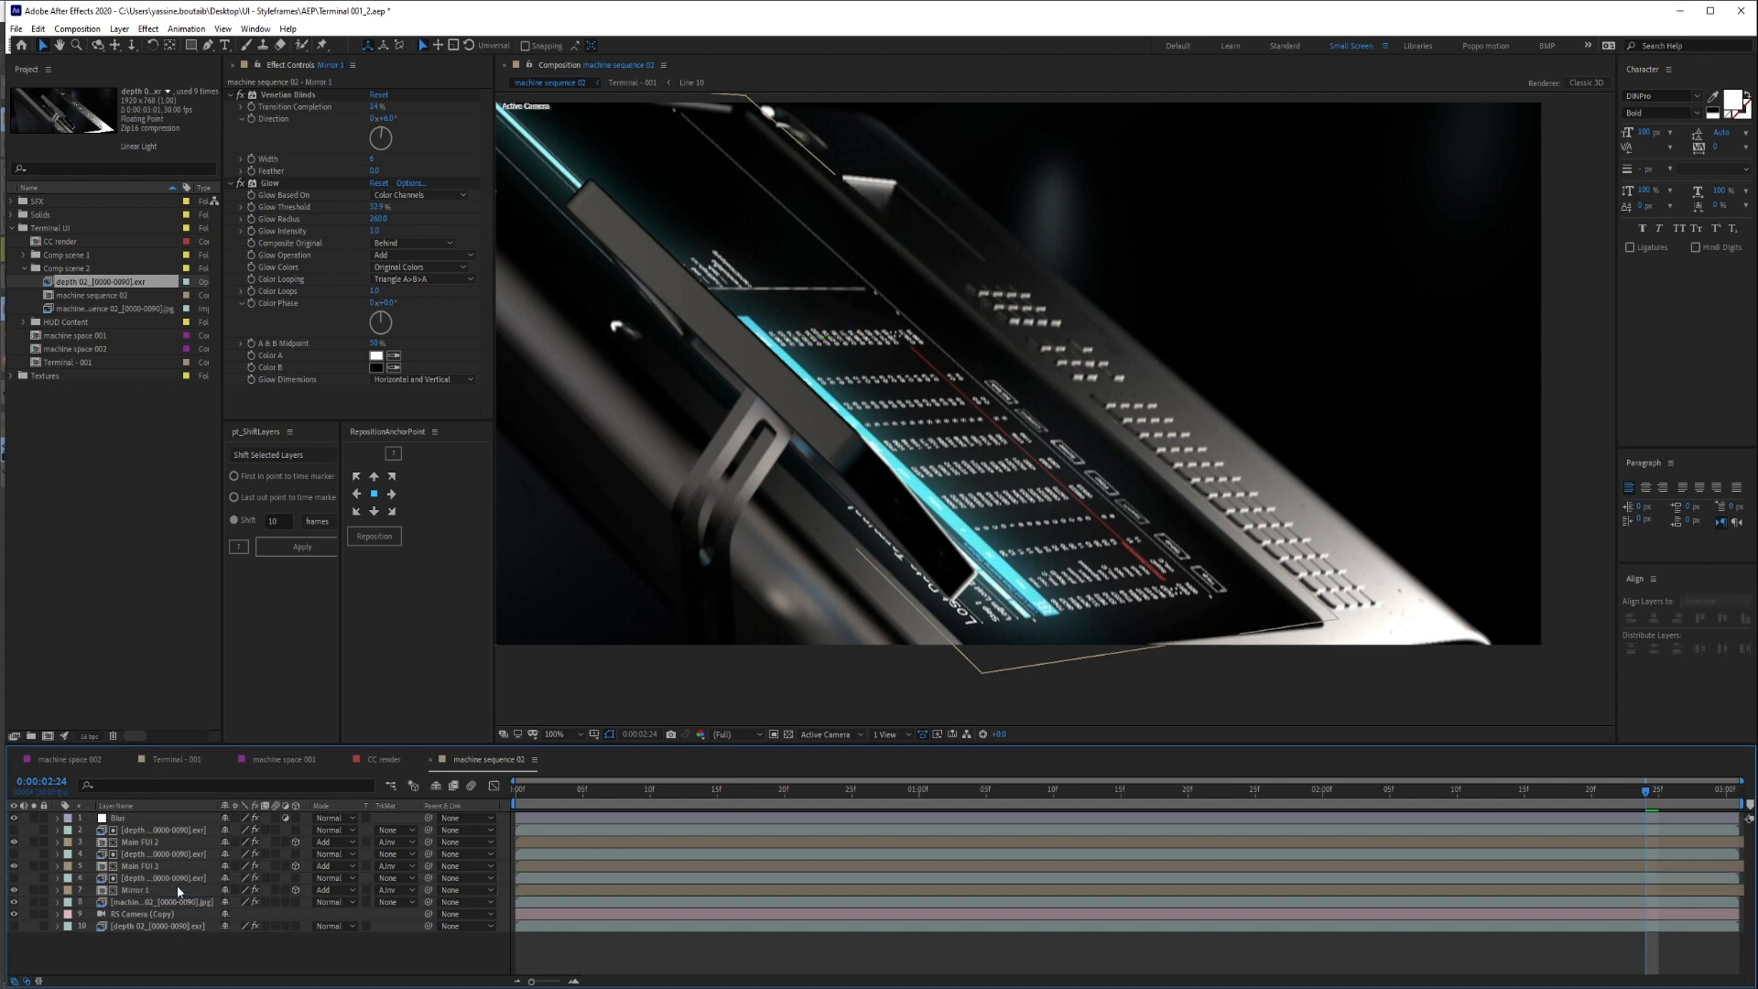
left_click(348, 890)
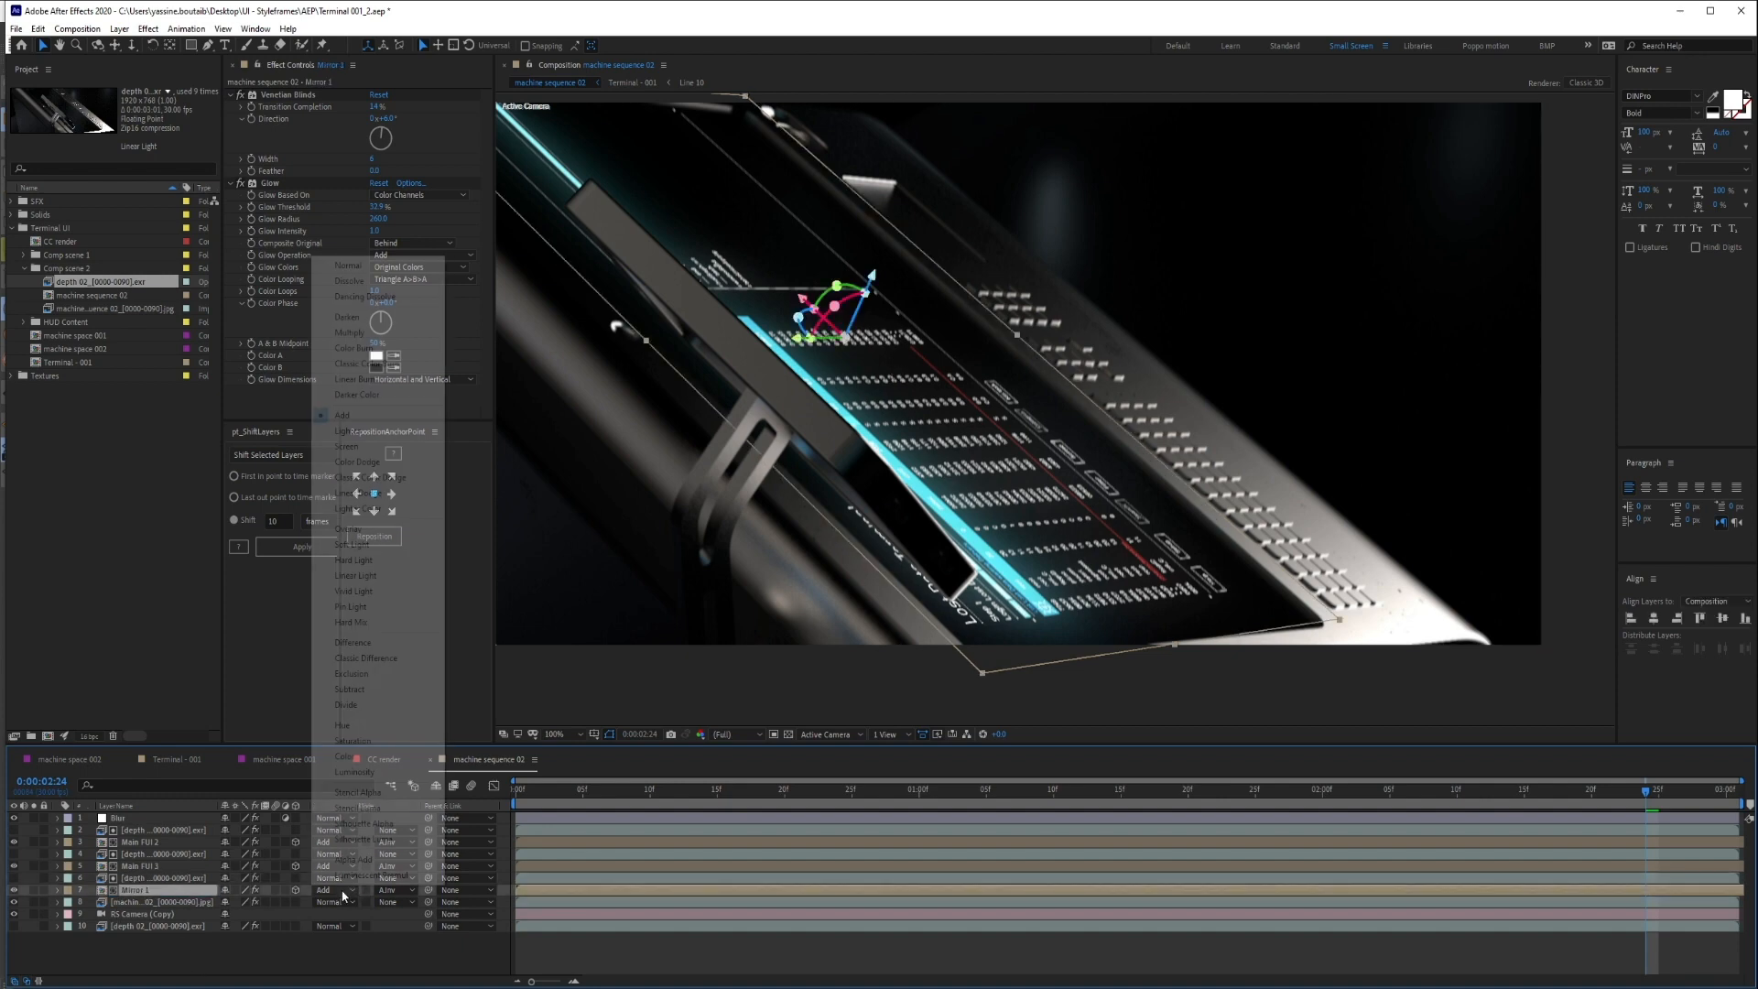
left_click(347, 446)
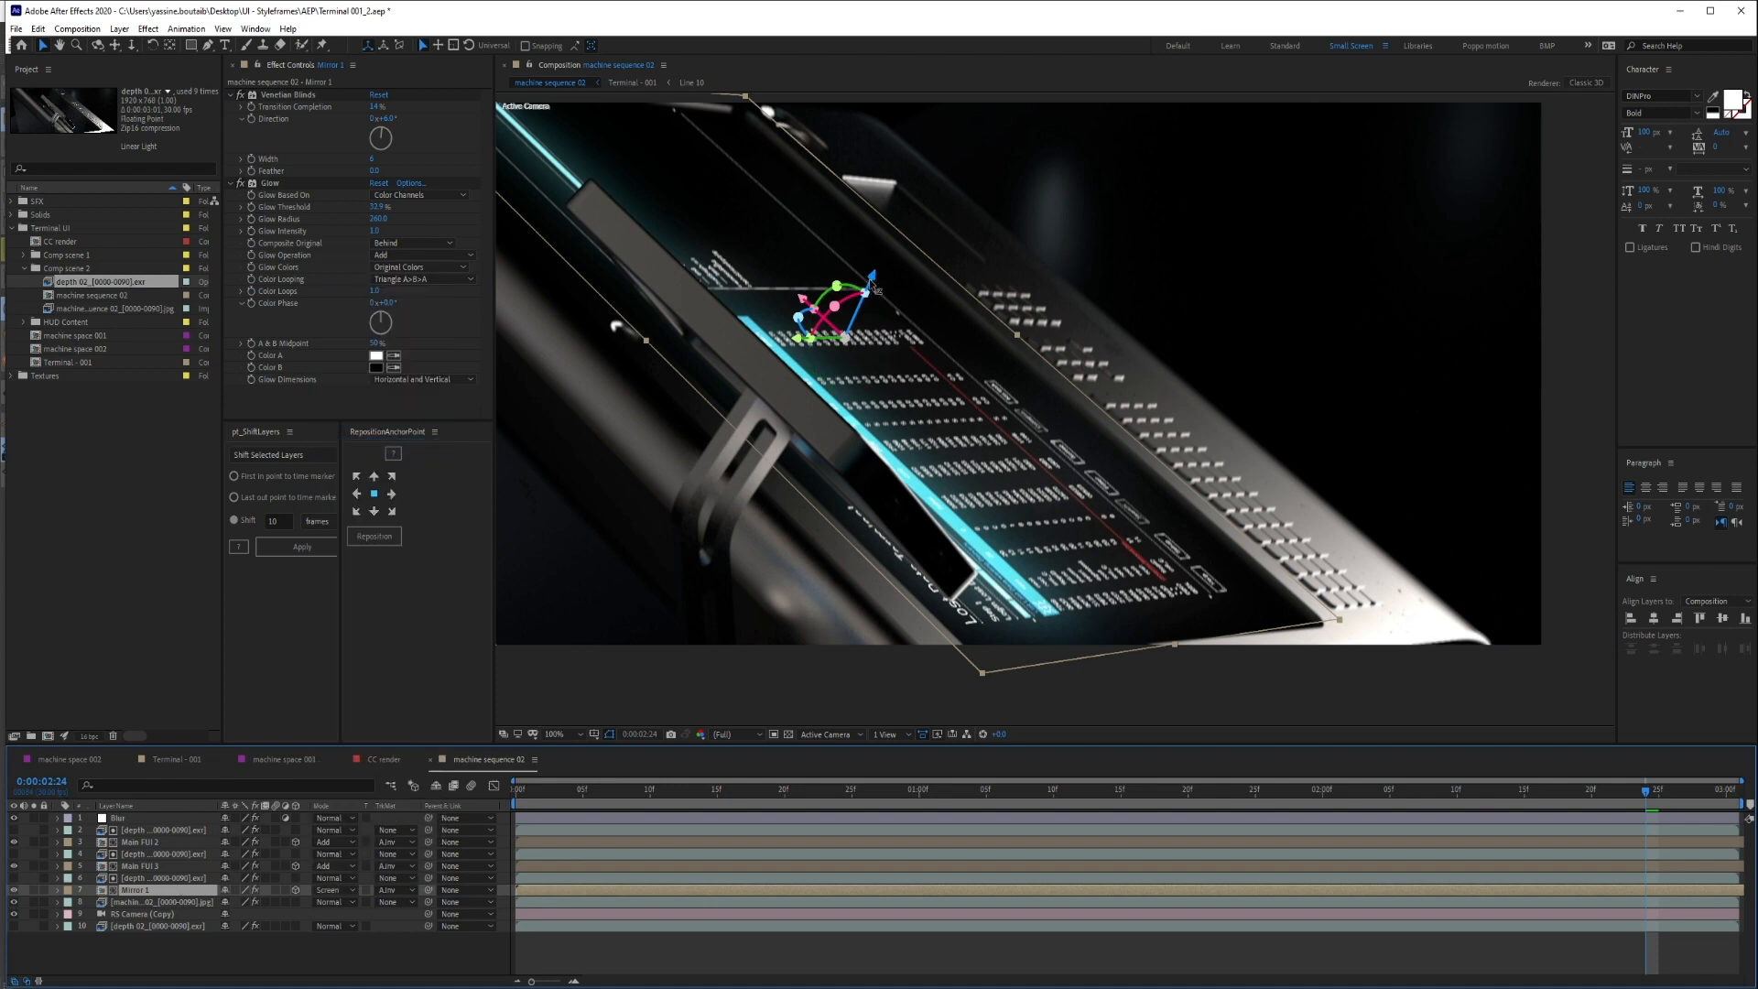
Offset the Mirror 1 layer slightly along its Z axis from the main interface layer
left_click_drag(871, 279, 871, 288)
key("ctrl+z")
key("ctrl+z")
key("ctrl+z")
key("ctrl+z")
key("ctrl+z")
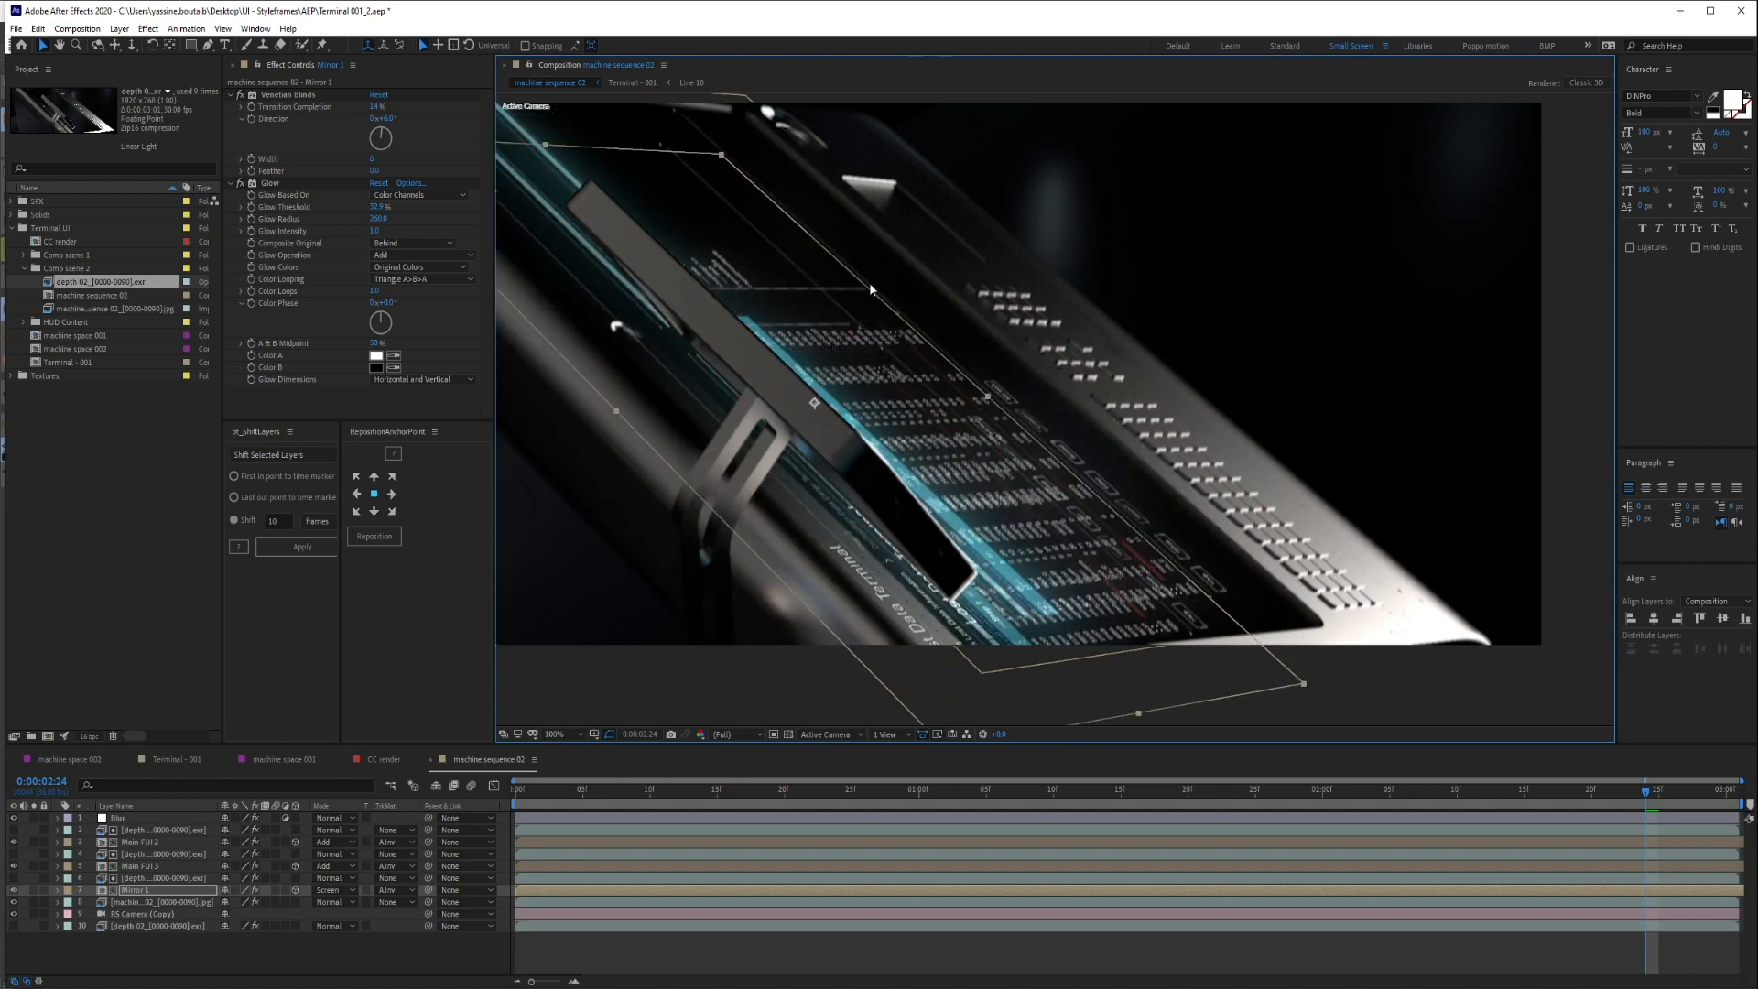
key("ctrl+z")
key("ctrl+z")
key("ctrl+z")
key("ctrl+z")
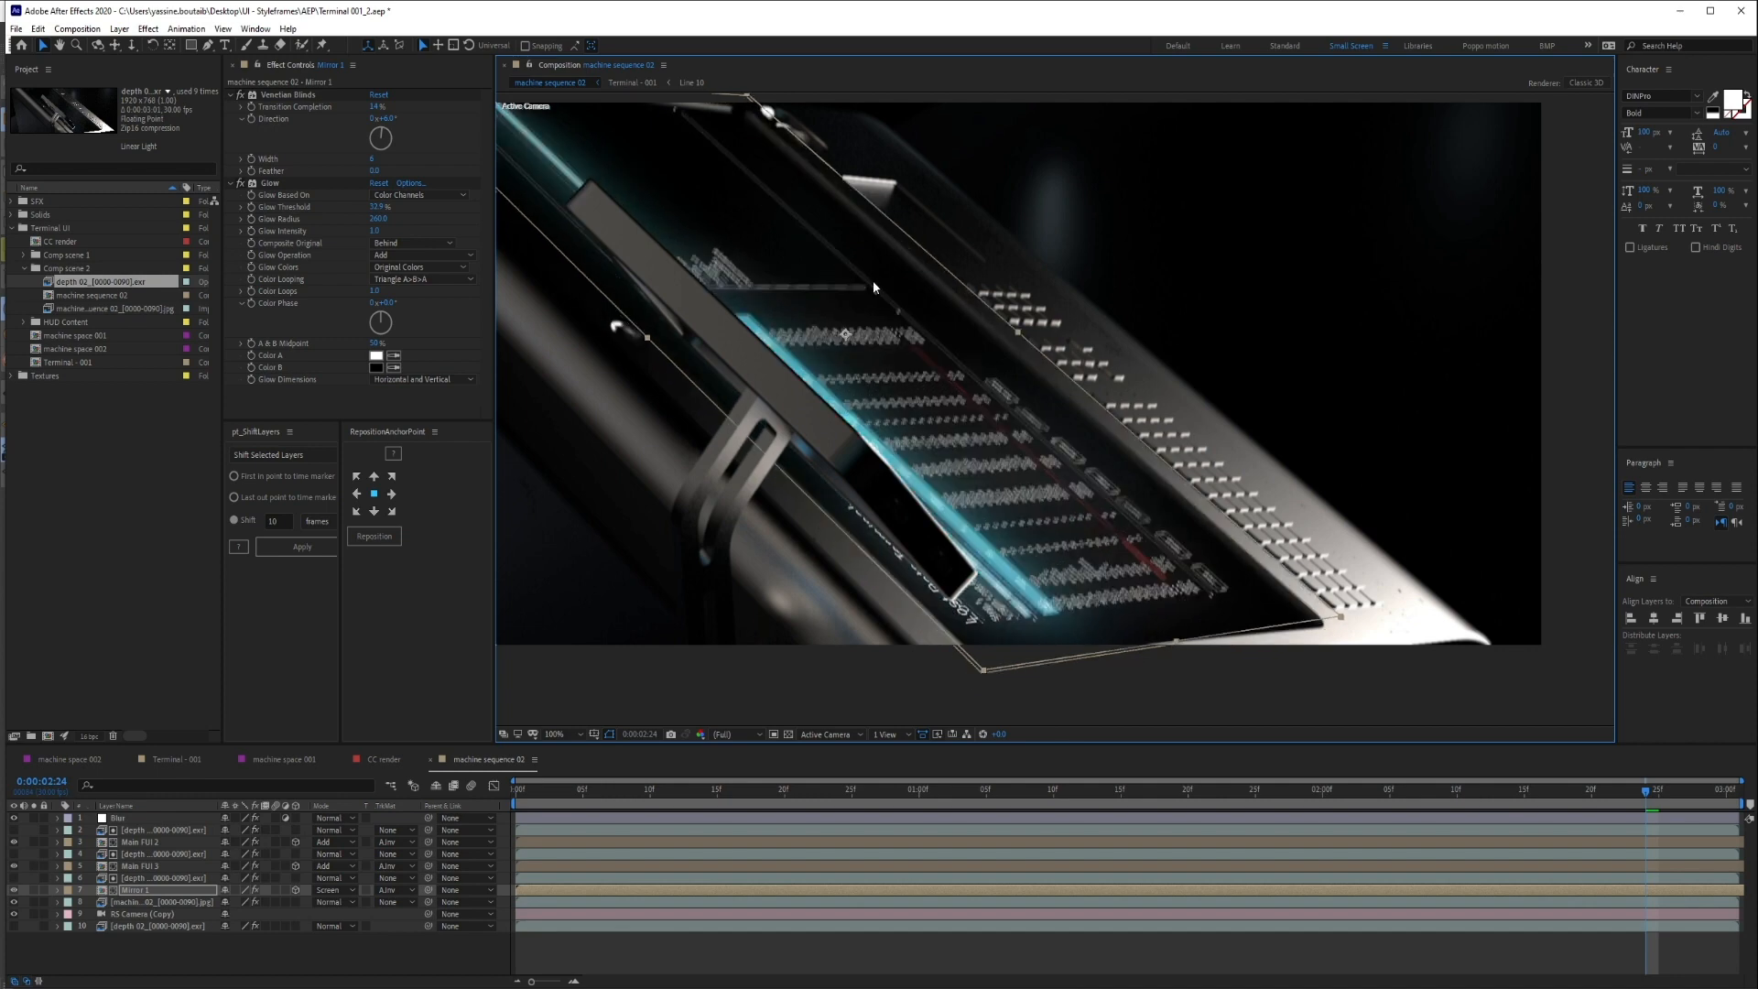
Lower the Mirror 1 layer's opacity and delete its Glow effect
left_click(134, 890)
key("t")
left_click_drag(229, 905, 160, 908)
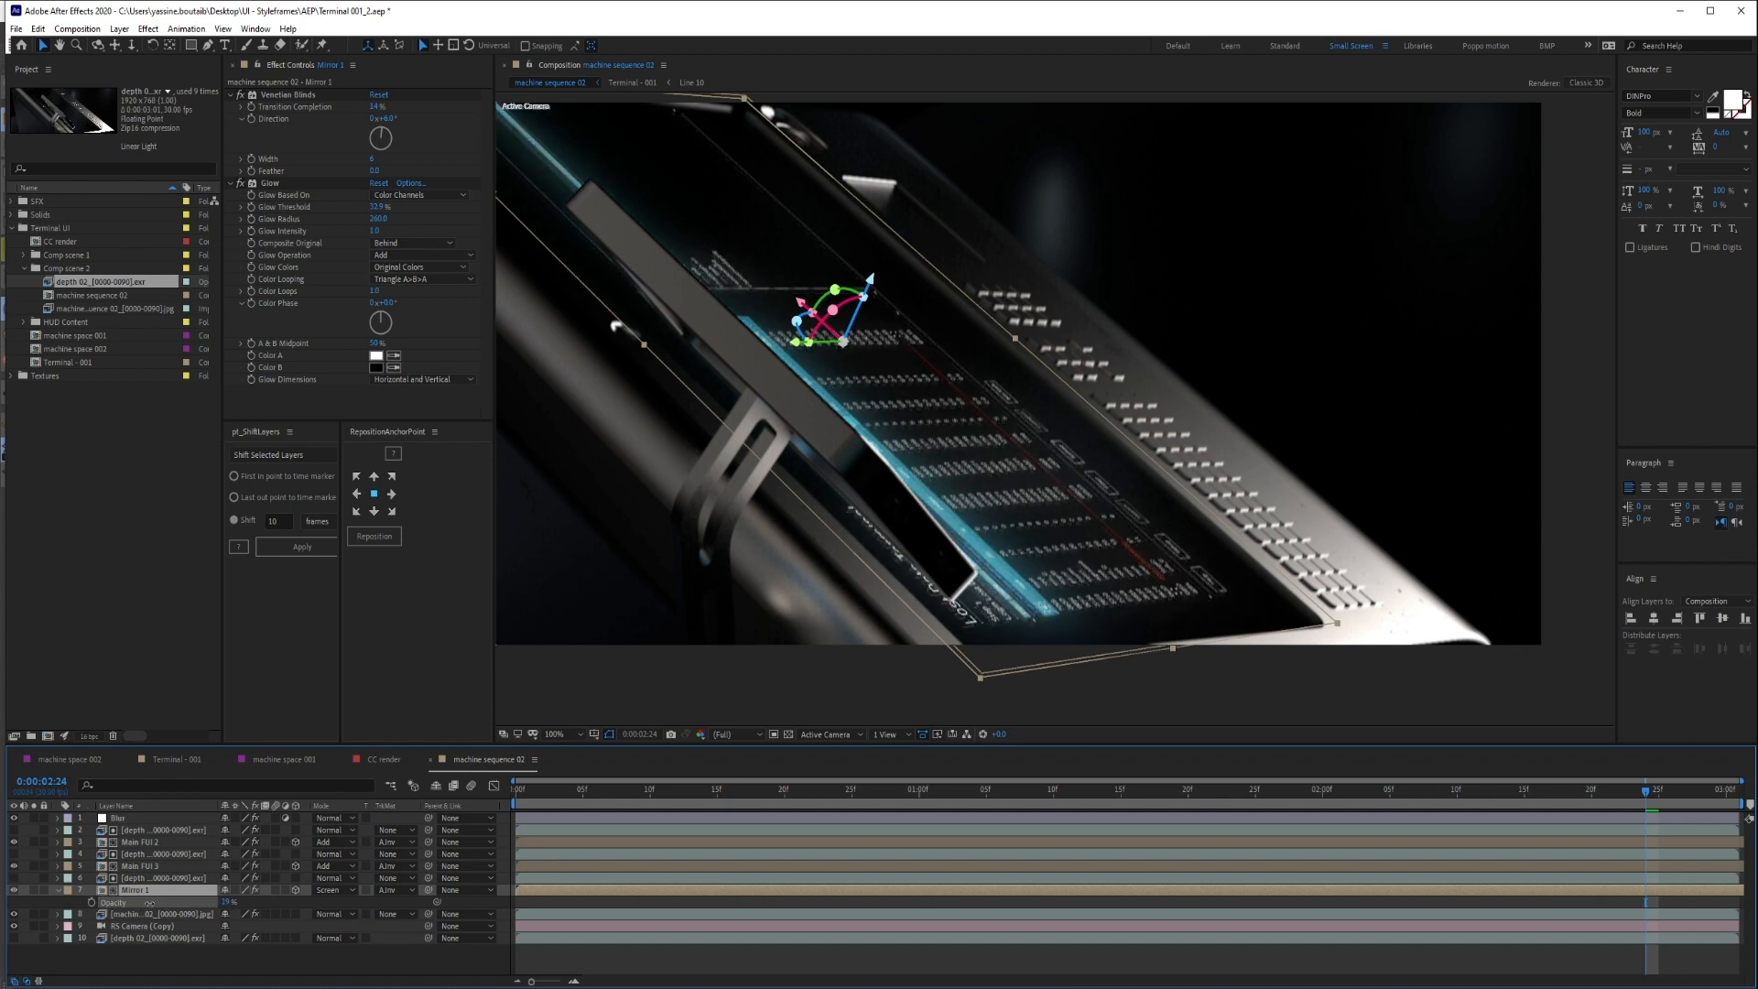
left_click(296, 190)
left_click(296, 187)
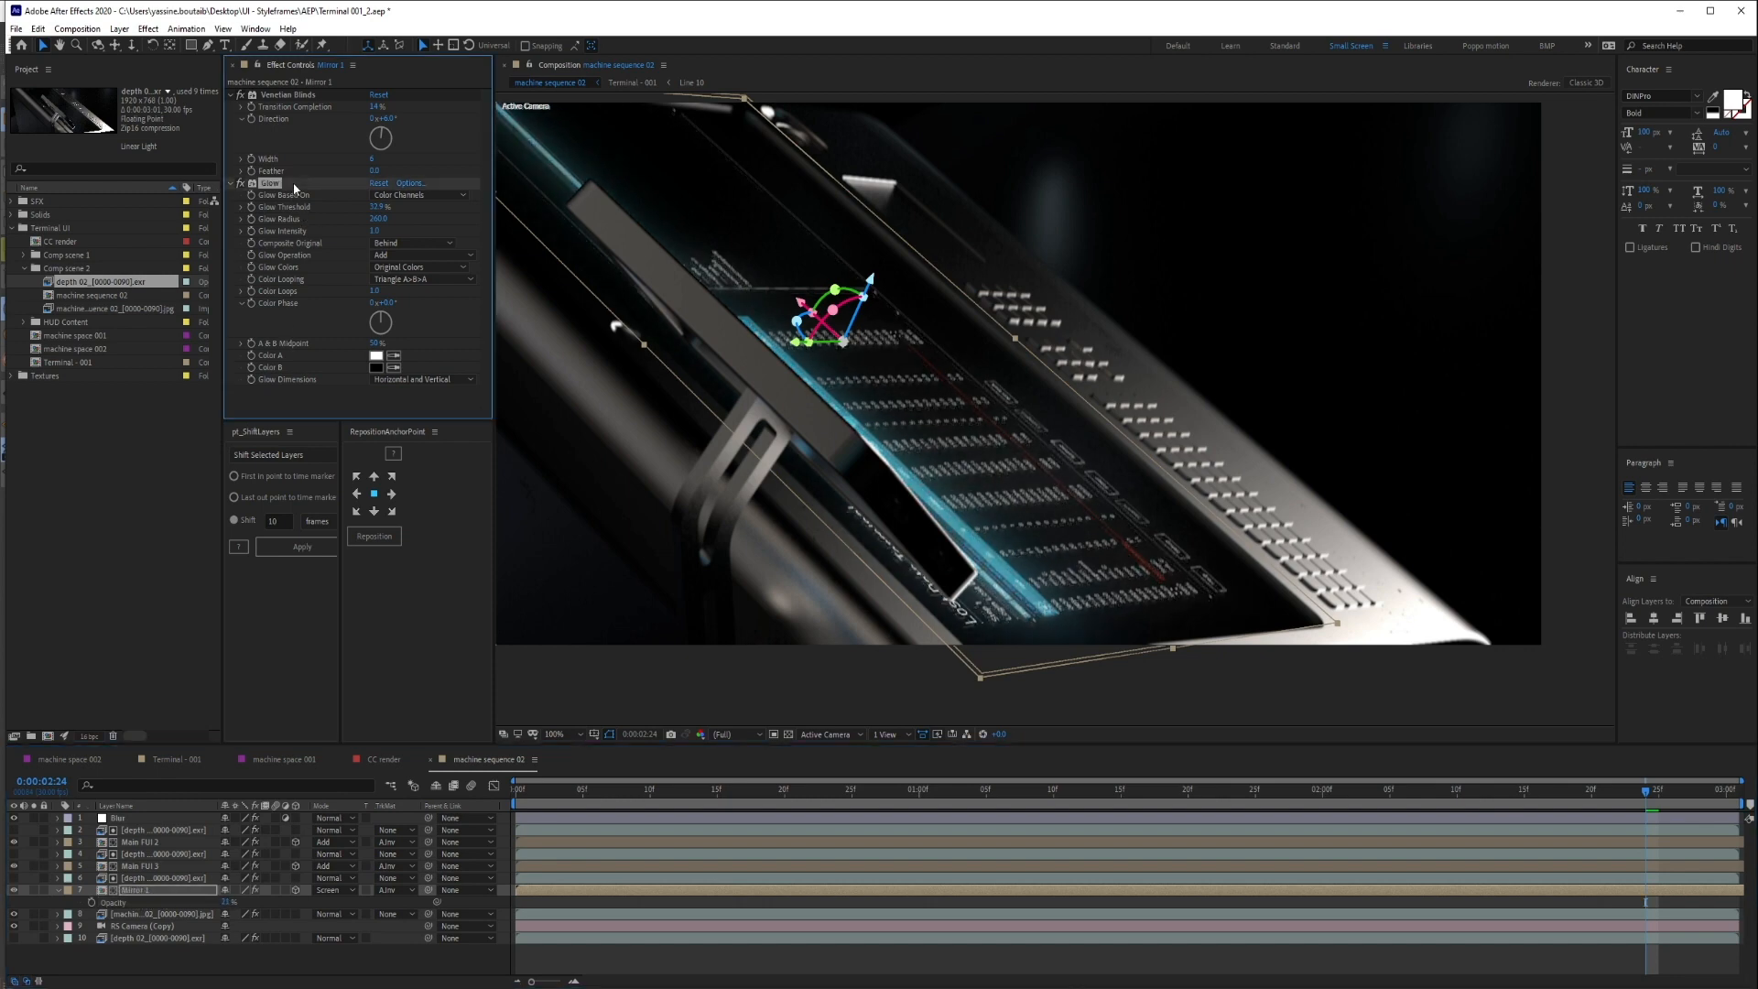
key("Delete")
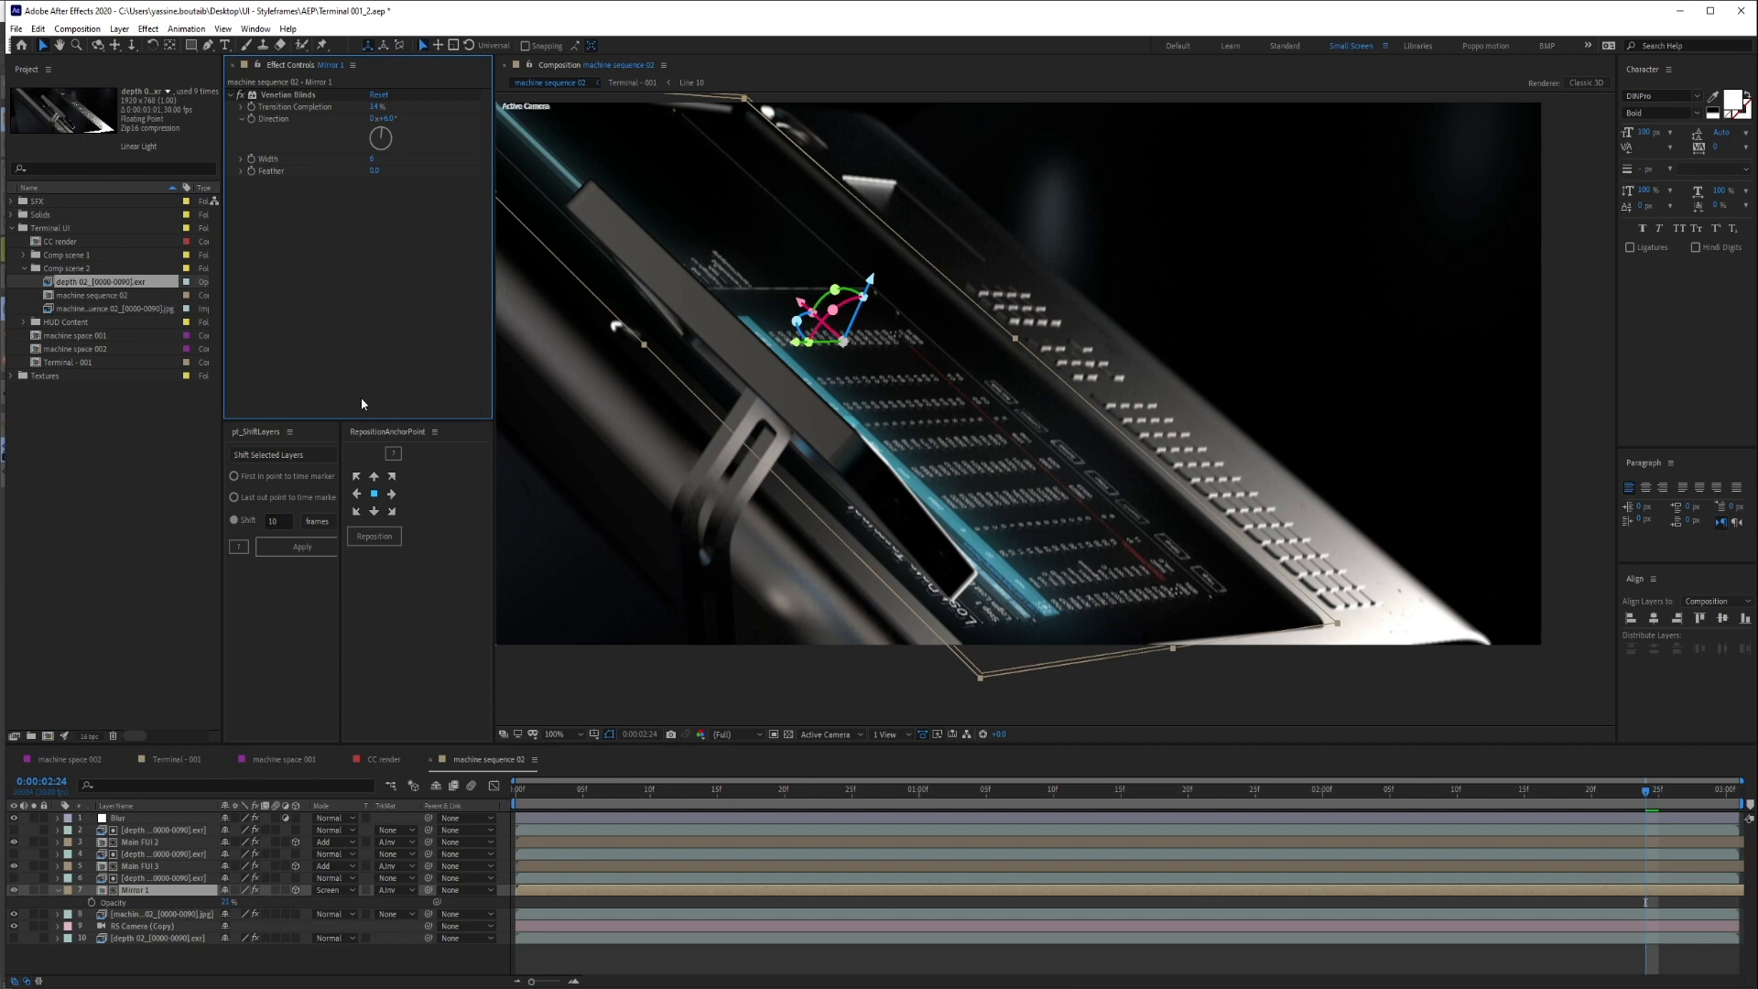
left_click(203, 962)
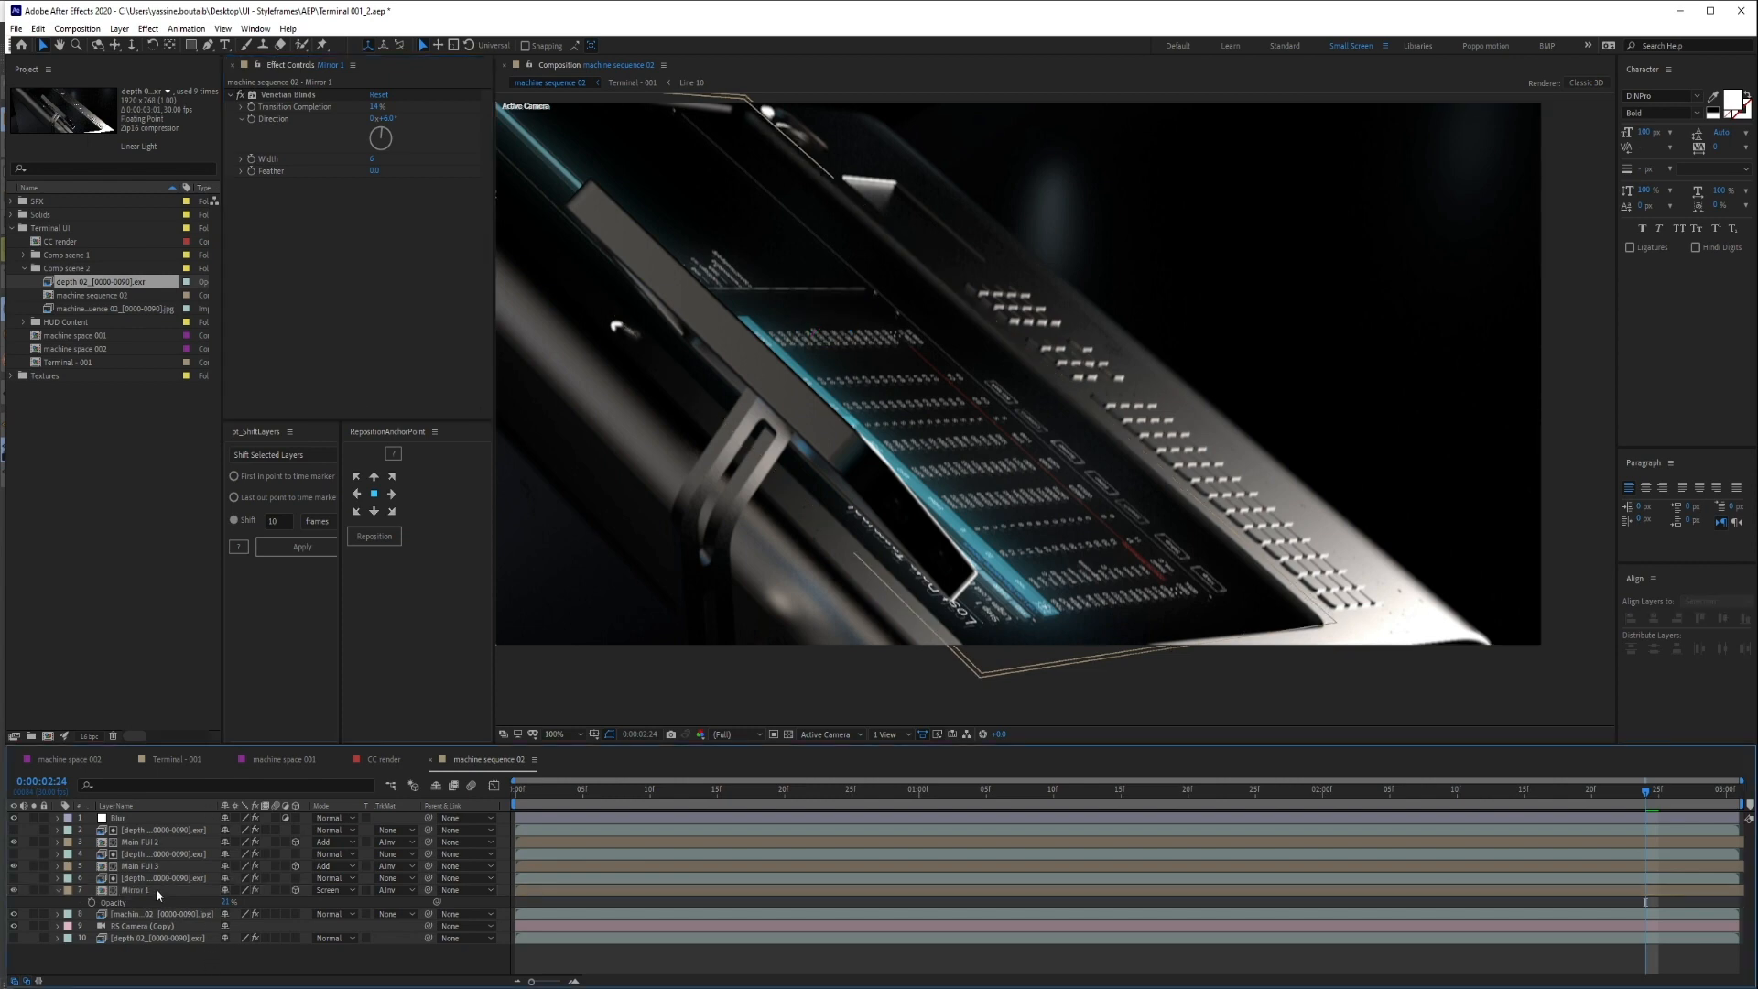
Set the Mirror 1 layer's opacity to 15%
left_click(225, 901)
type("15")
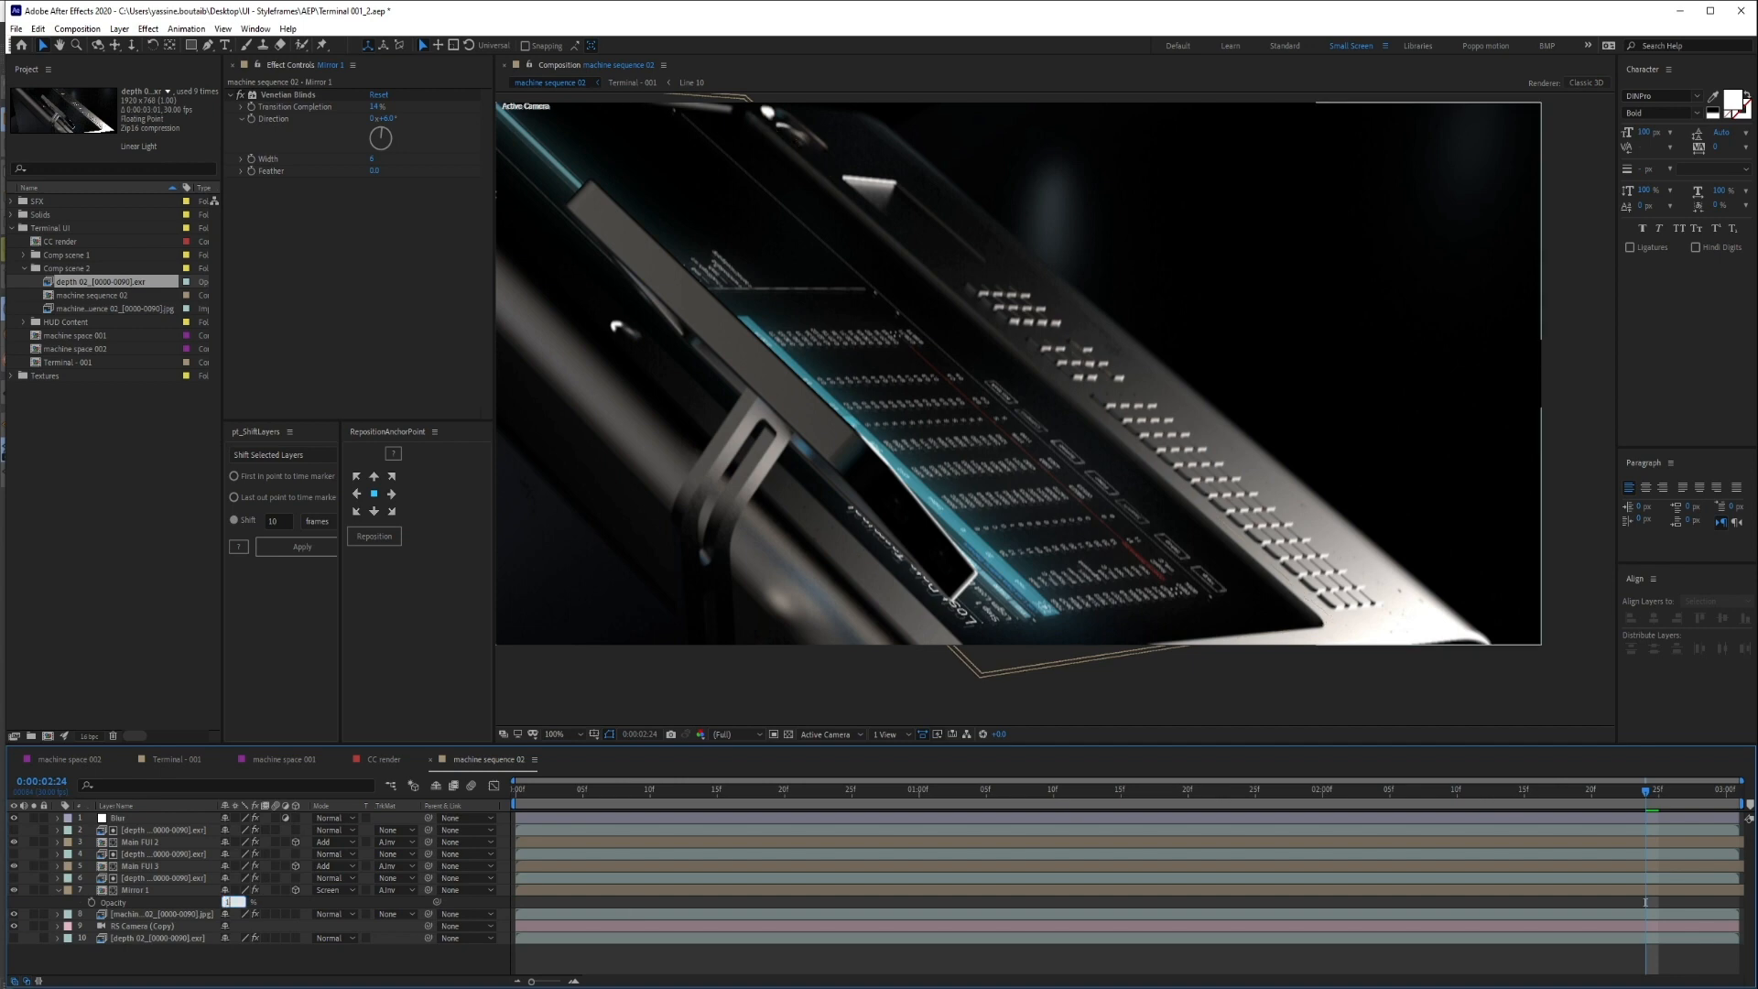
key("Return")
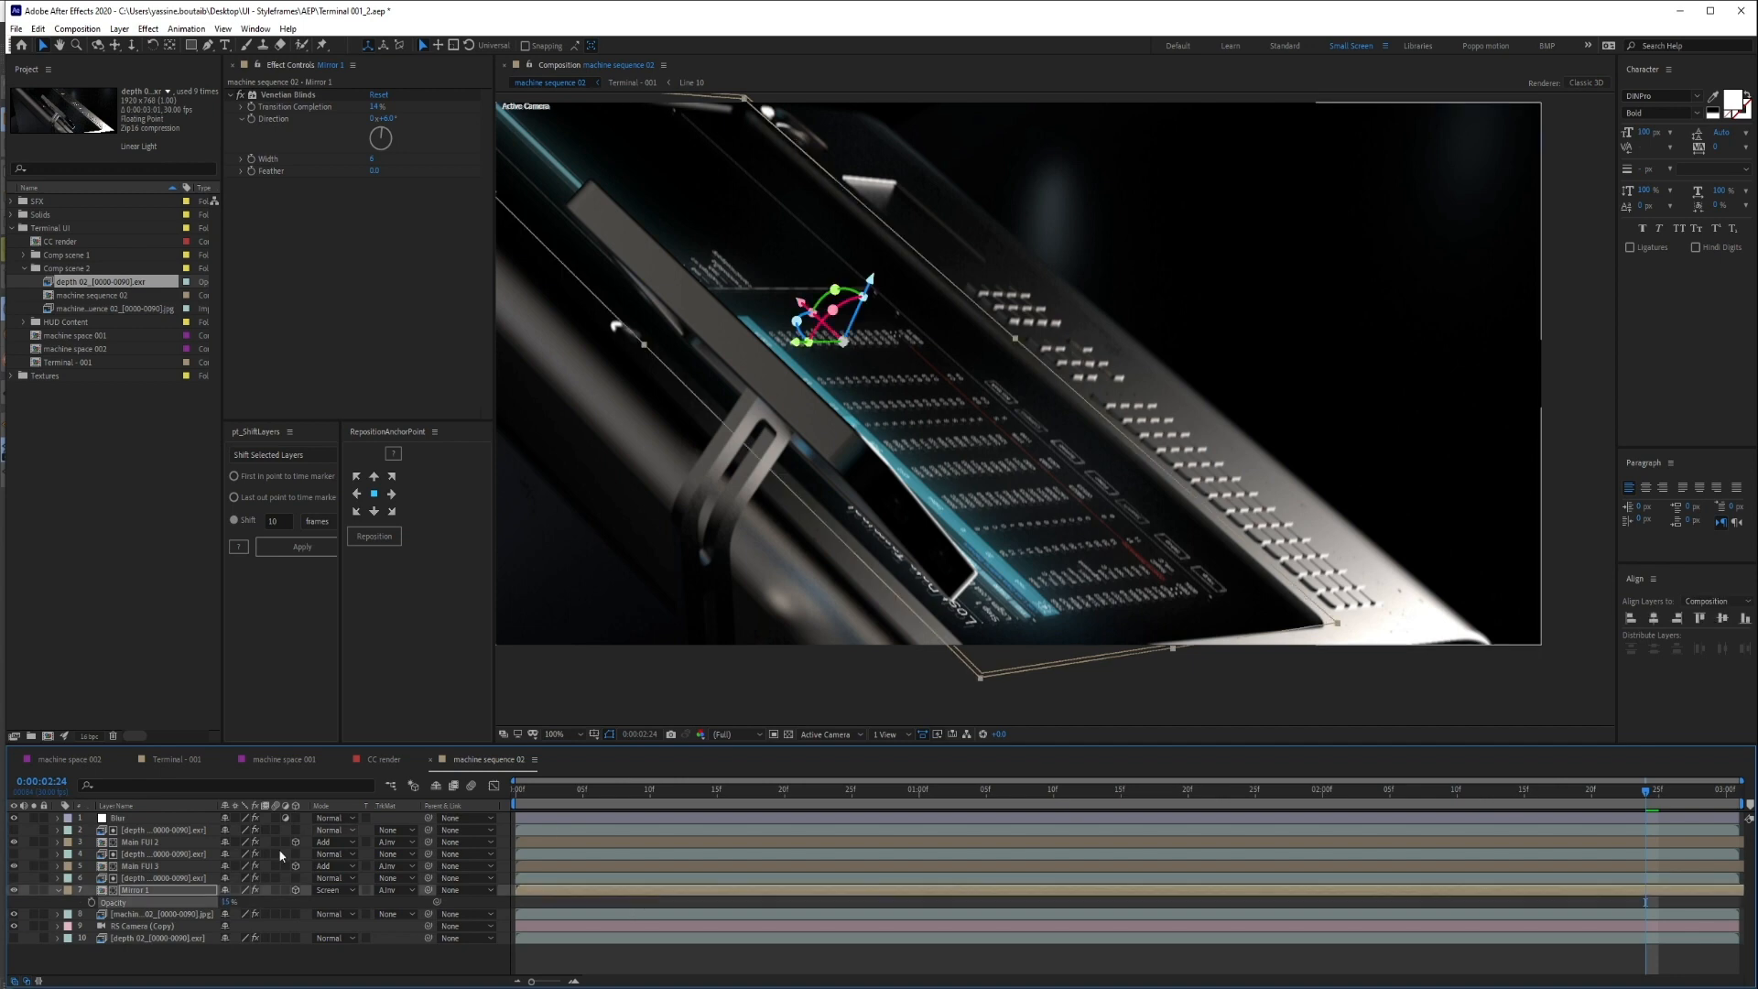
Duplicate Mirror 1 with its depth matte and offset the Mirror 2 copy slightly further along its Z axis
left_click(183, 877, "ctrl")
key("ctrl+d")
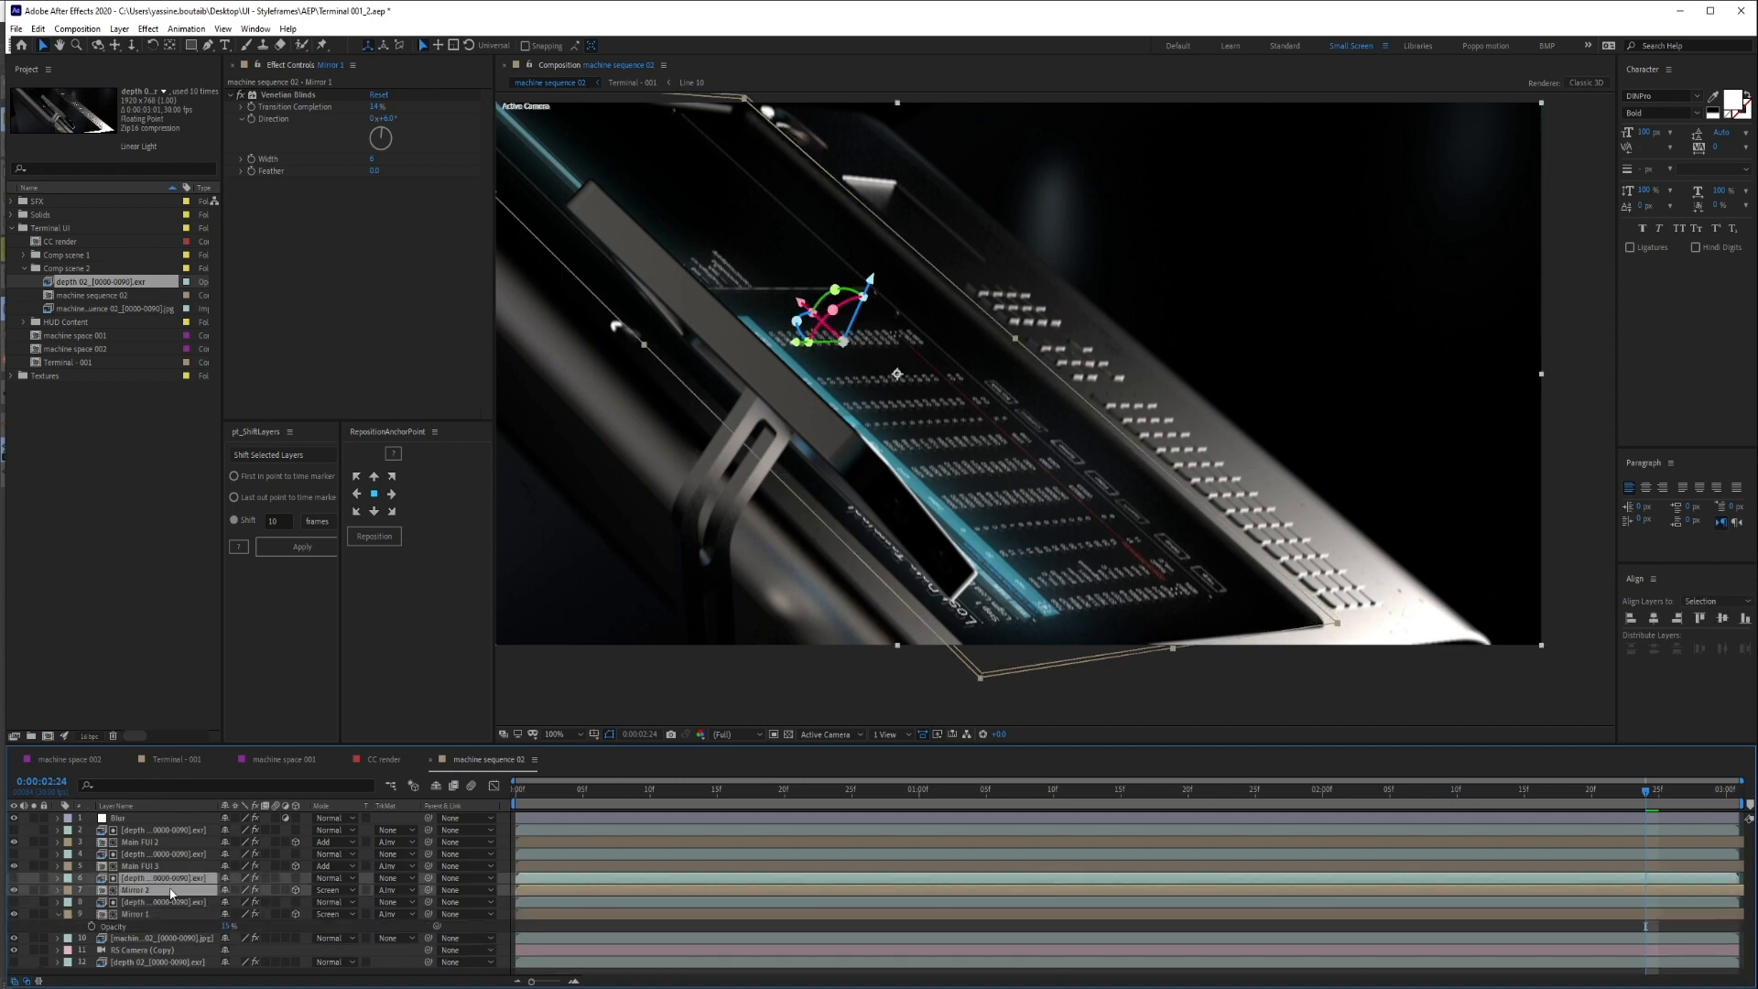
left_click(137, 889)
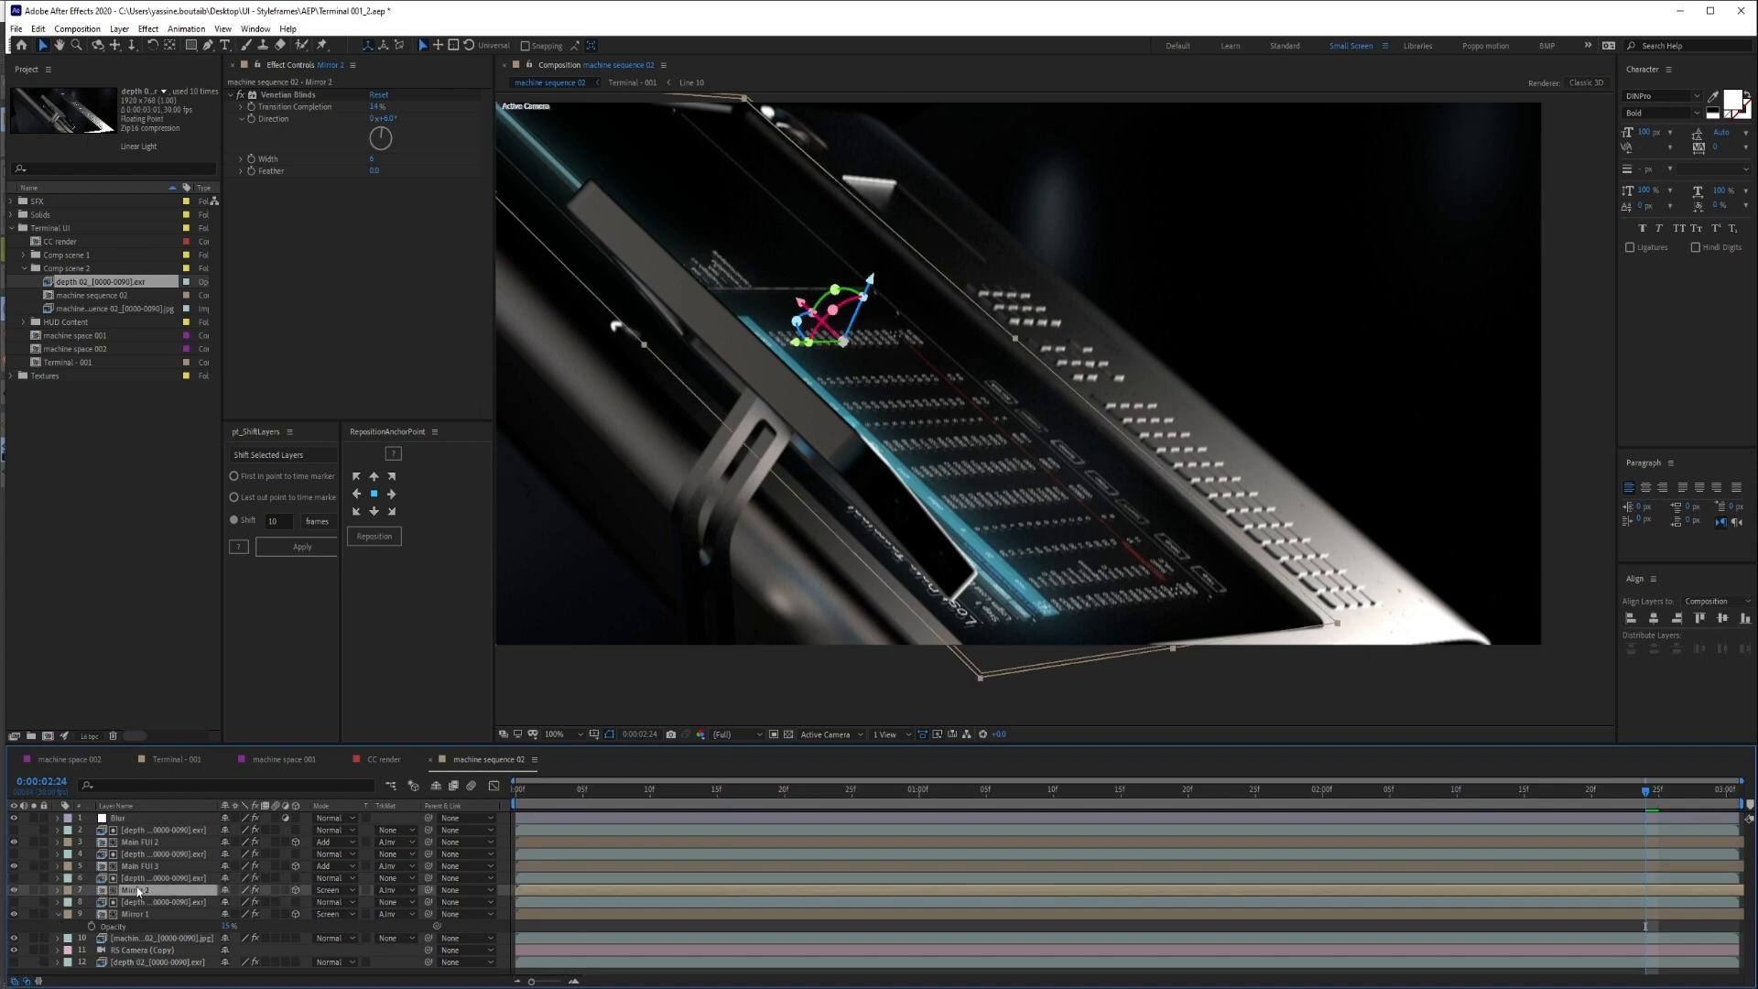
key("p")
left_click_drag(870, 281, 872, 279)
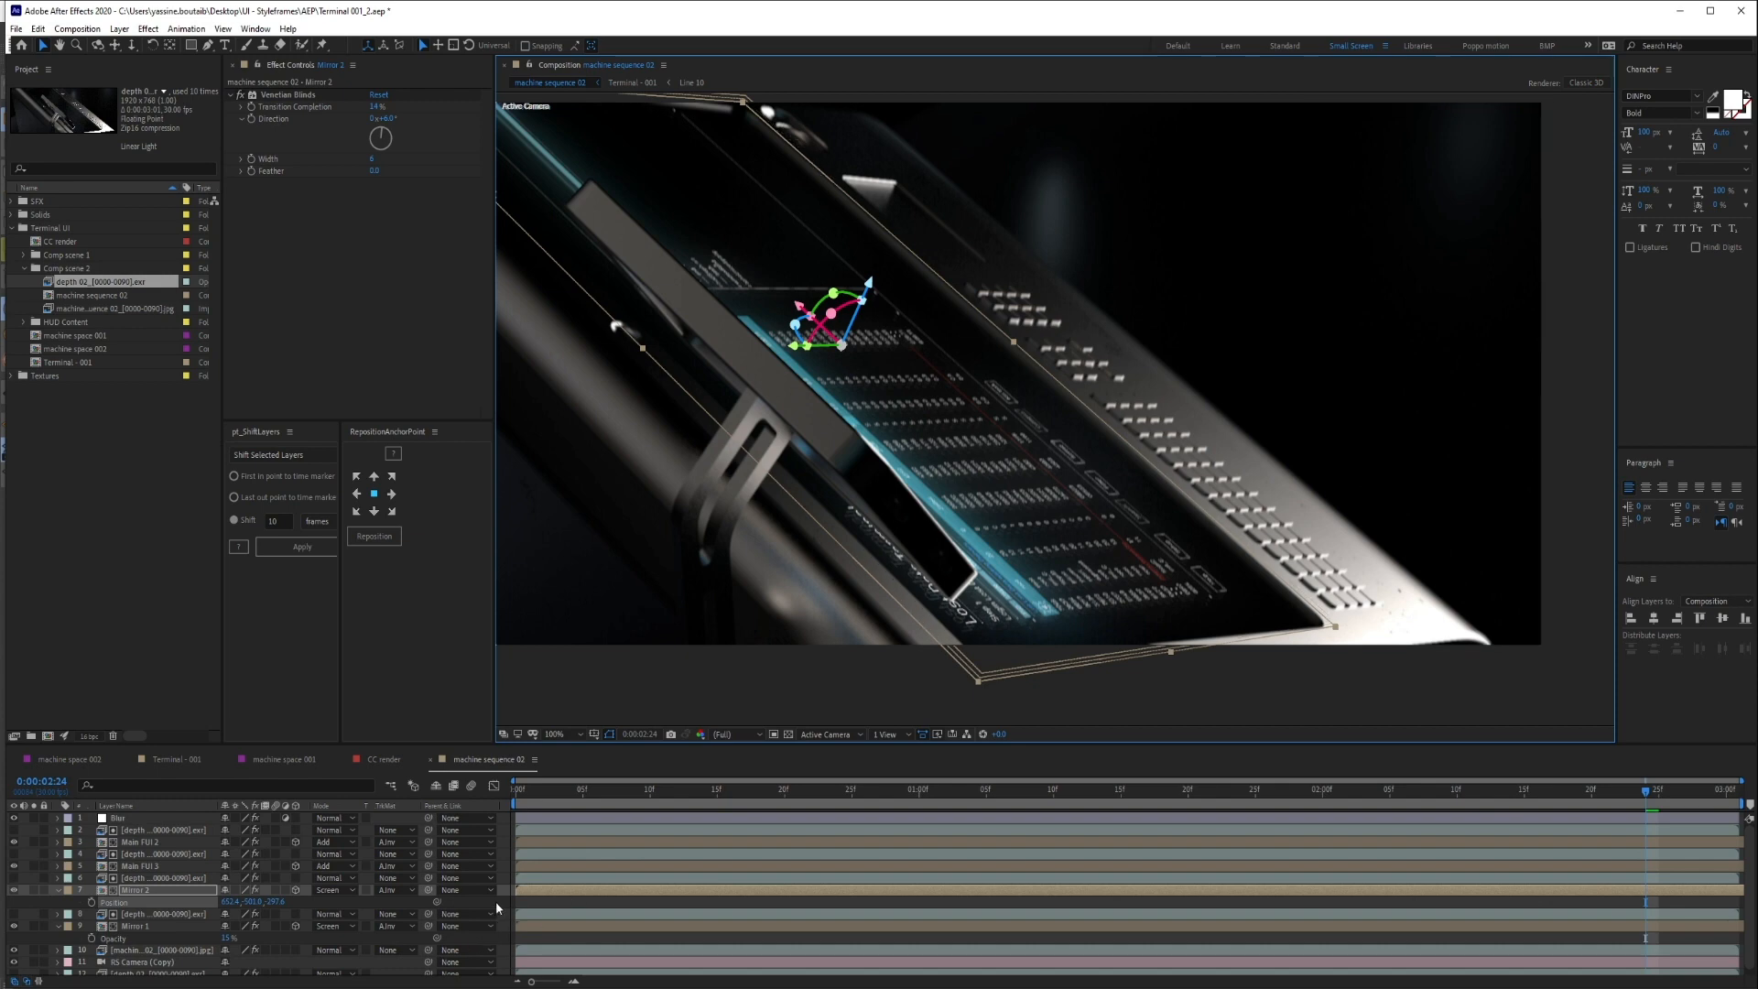
left_click(496, 903)
Set the Mirror 2 layer's opacity to 5%
left_click(159, 890)
key("t")
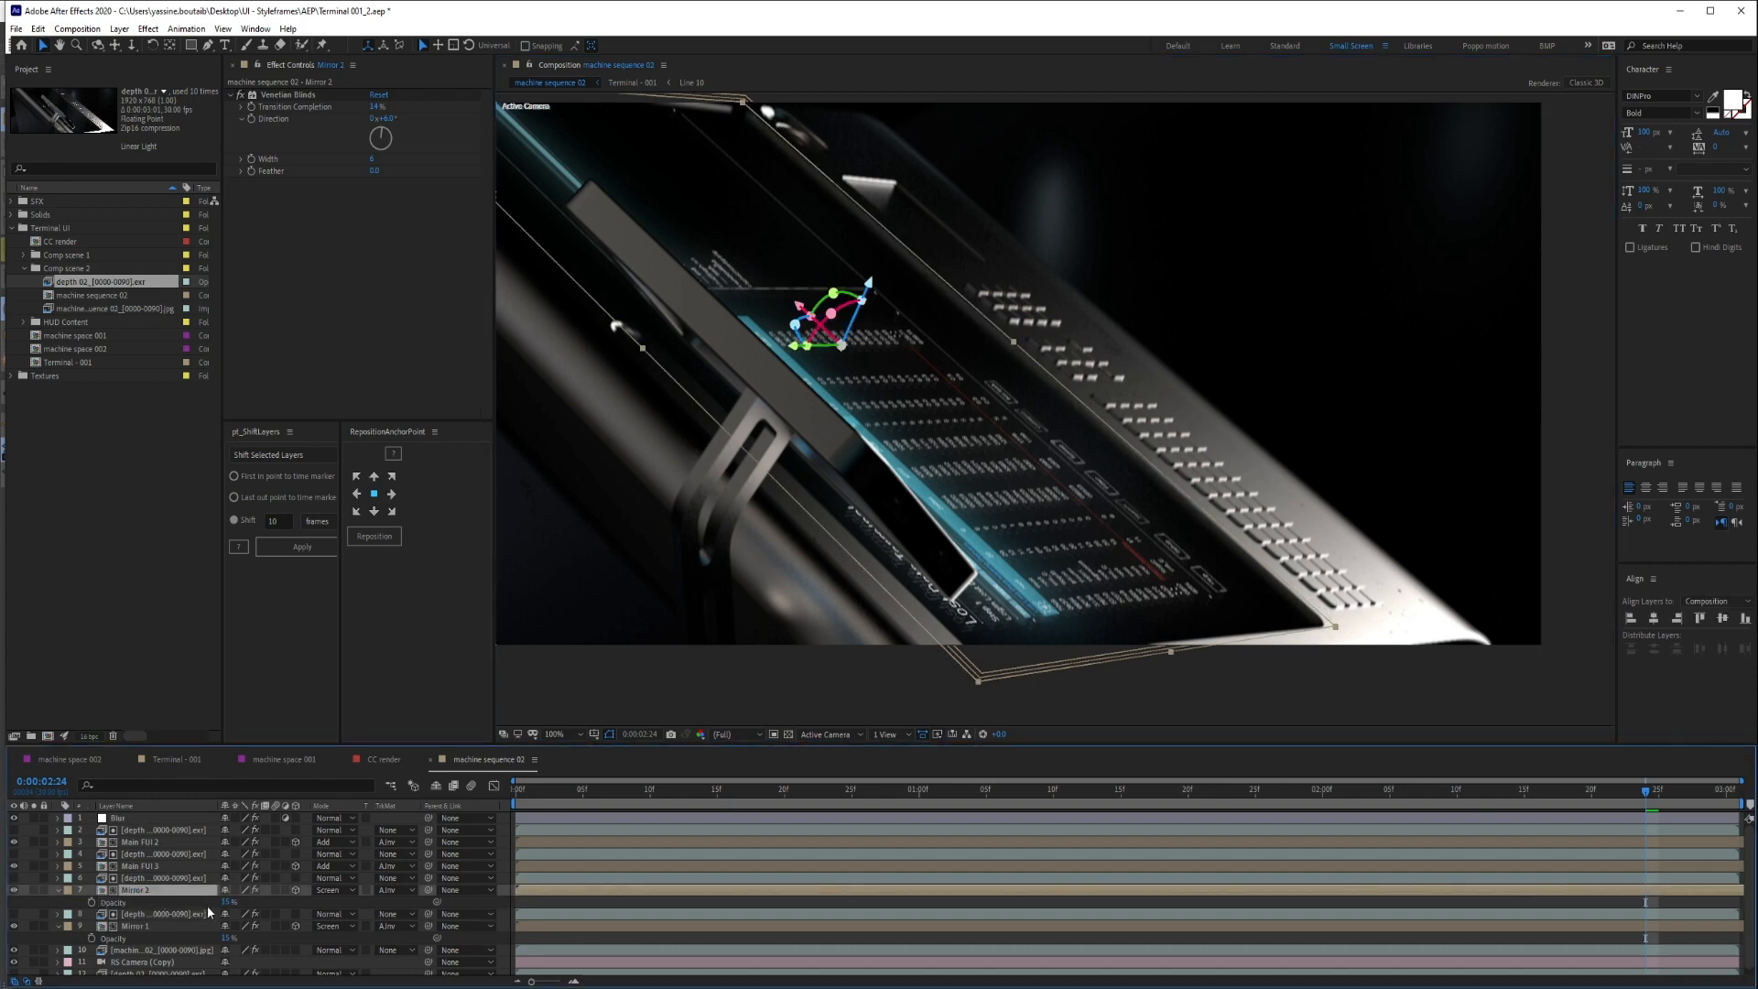
left_click(224, 902)
type("5")
key("Return")
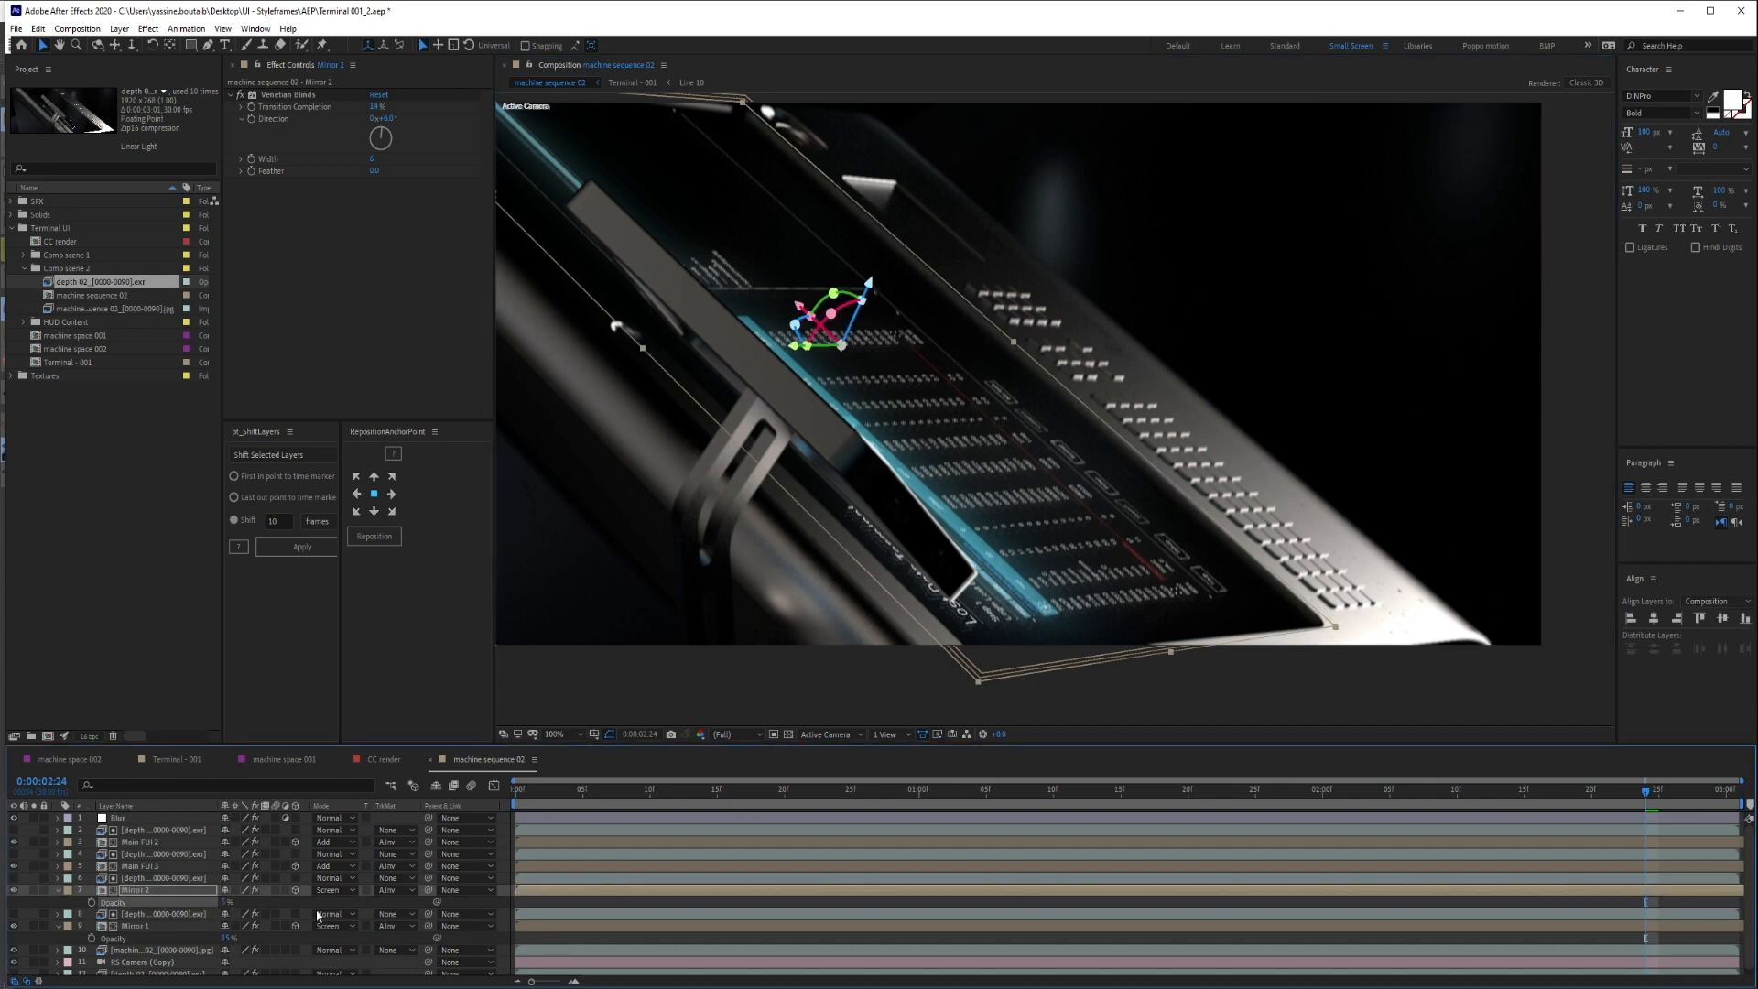
left_click(504, 906)
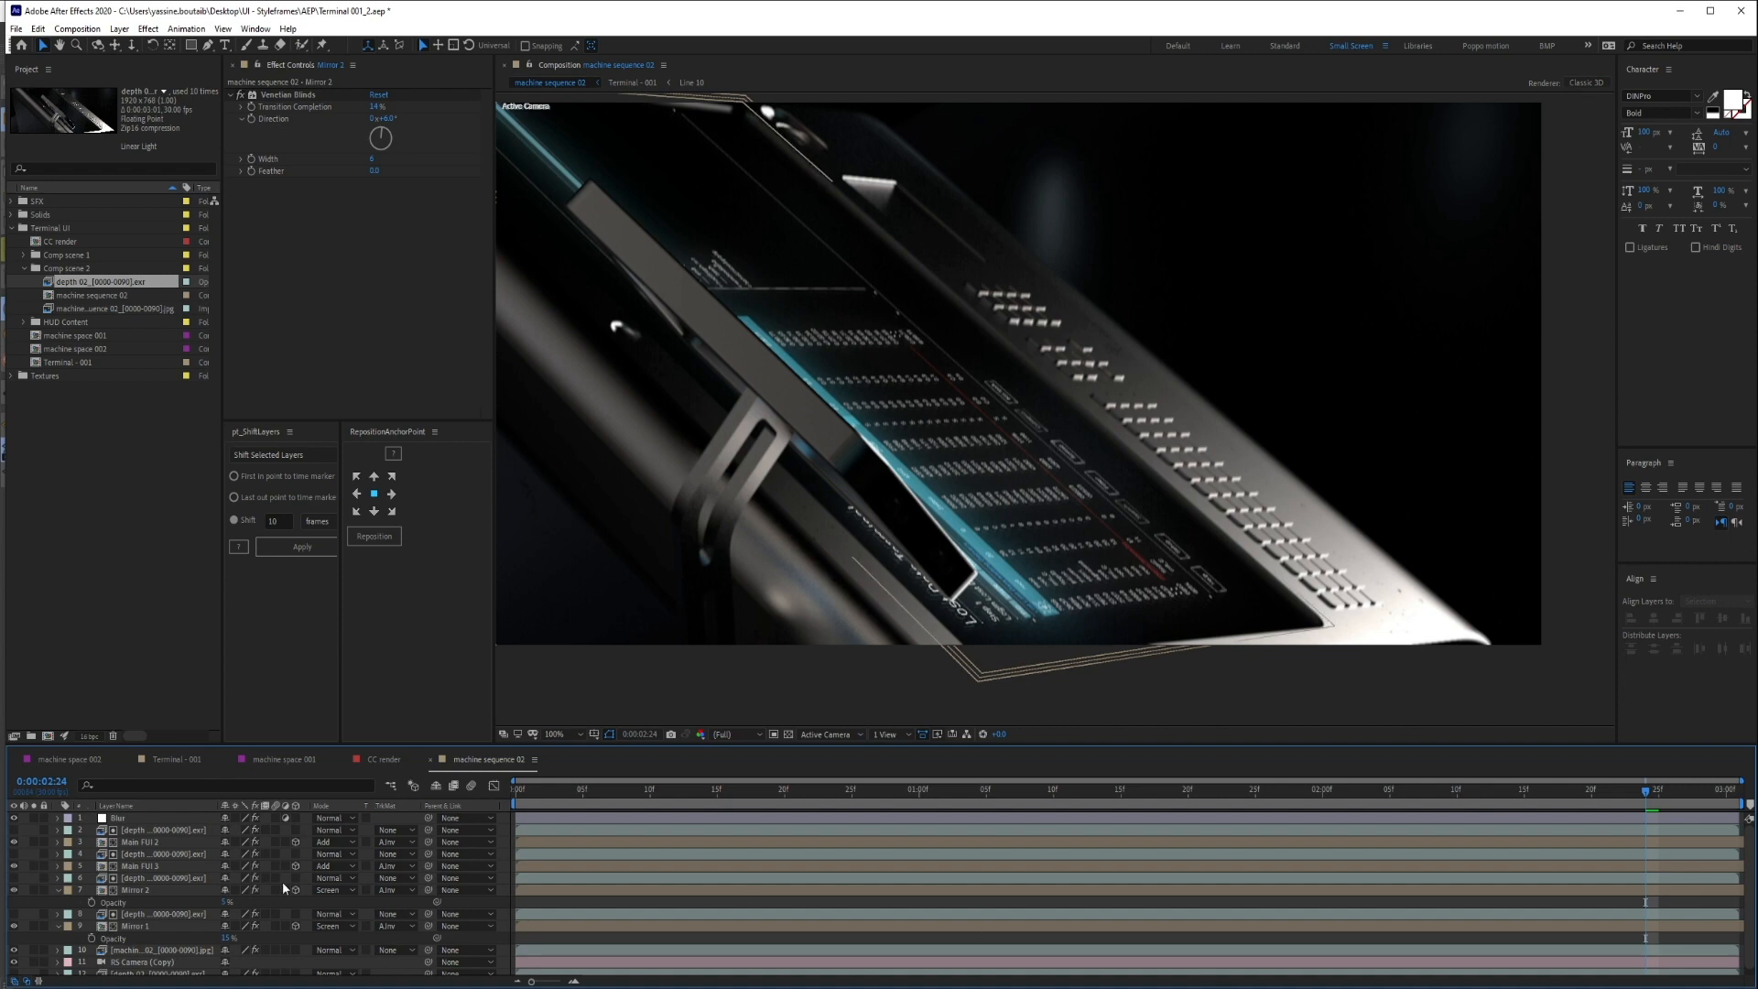
Collapse the opacity properties of both mirror layers and solo Mirror 1
left_click(57, 889)
left_click(138, 914)
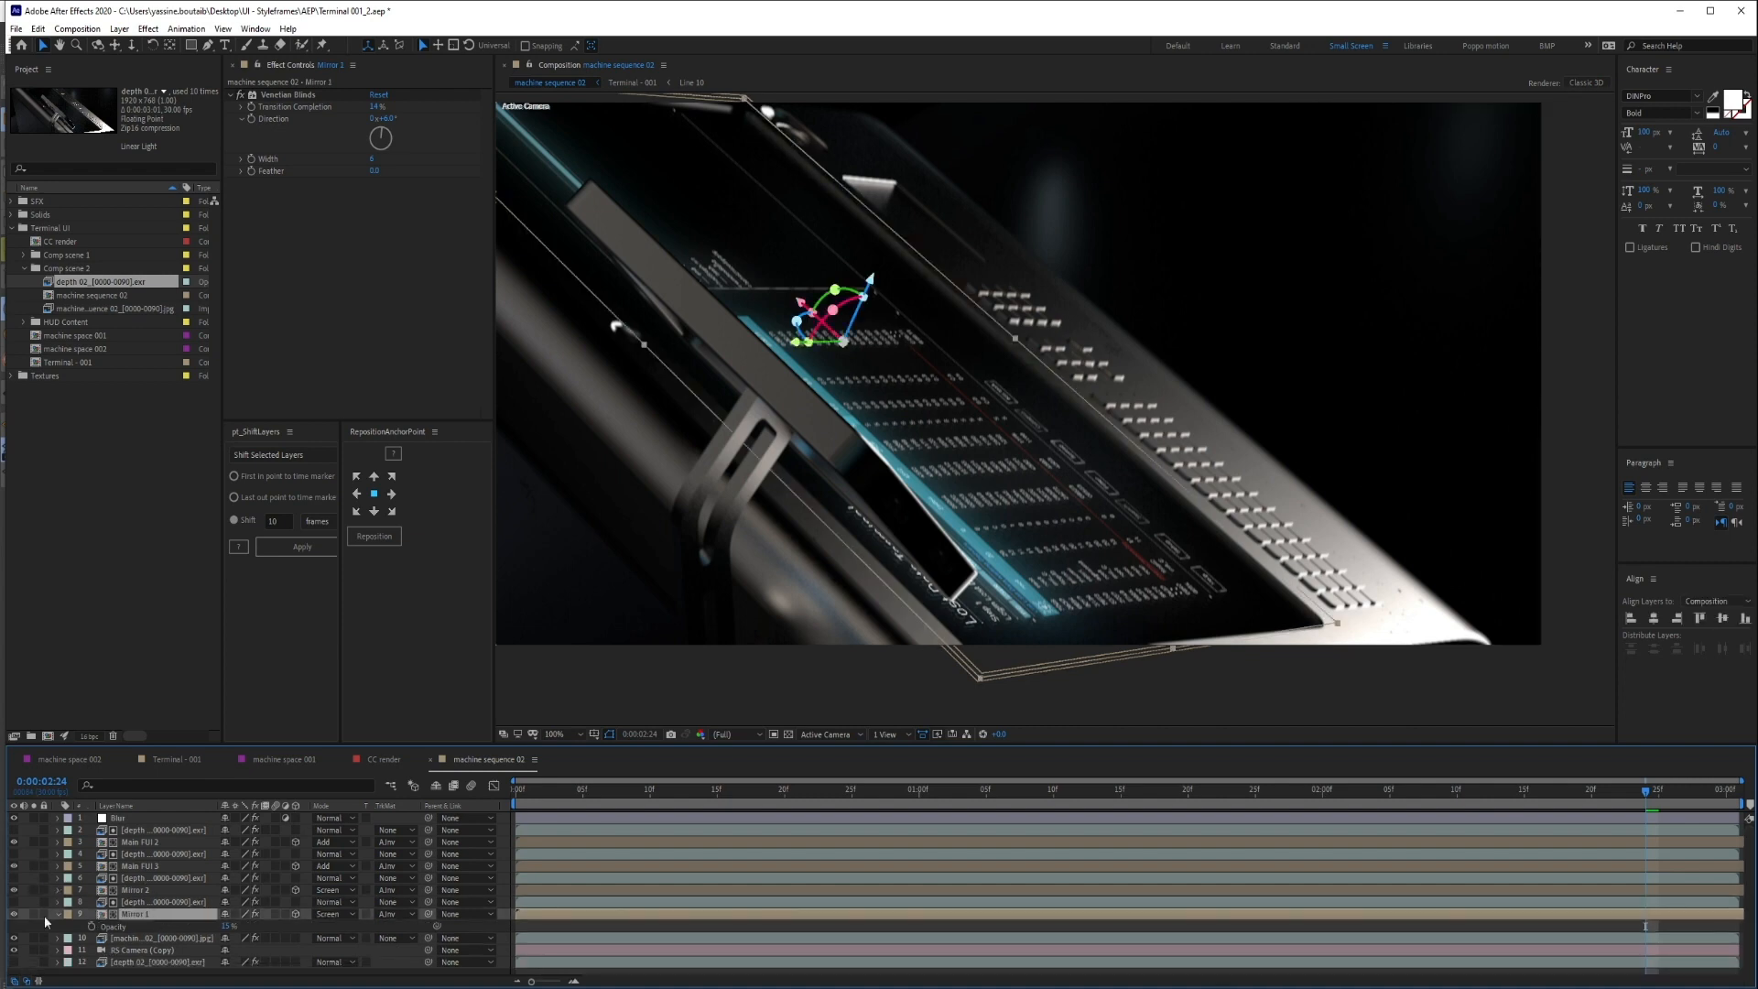
left_click(57, 915)
left_click(29, 915)
left_click(33, 914)
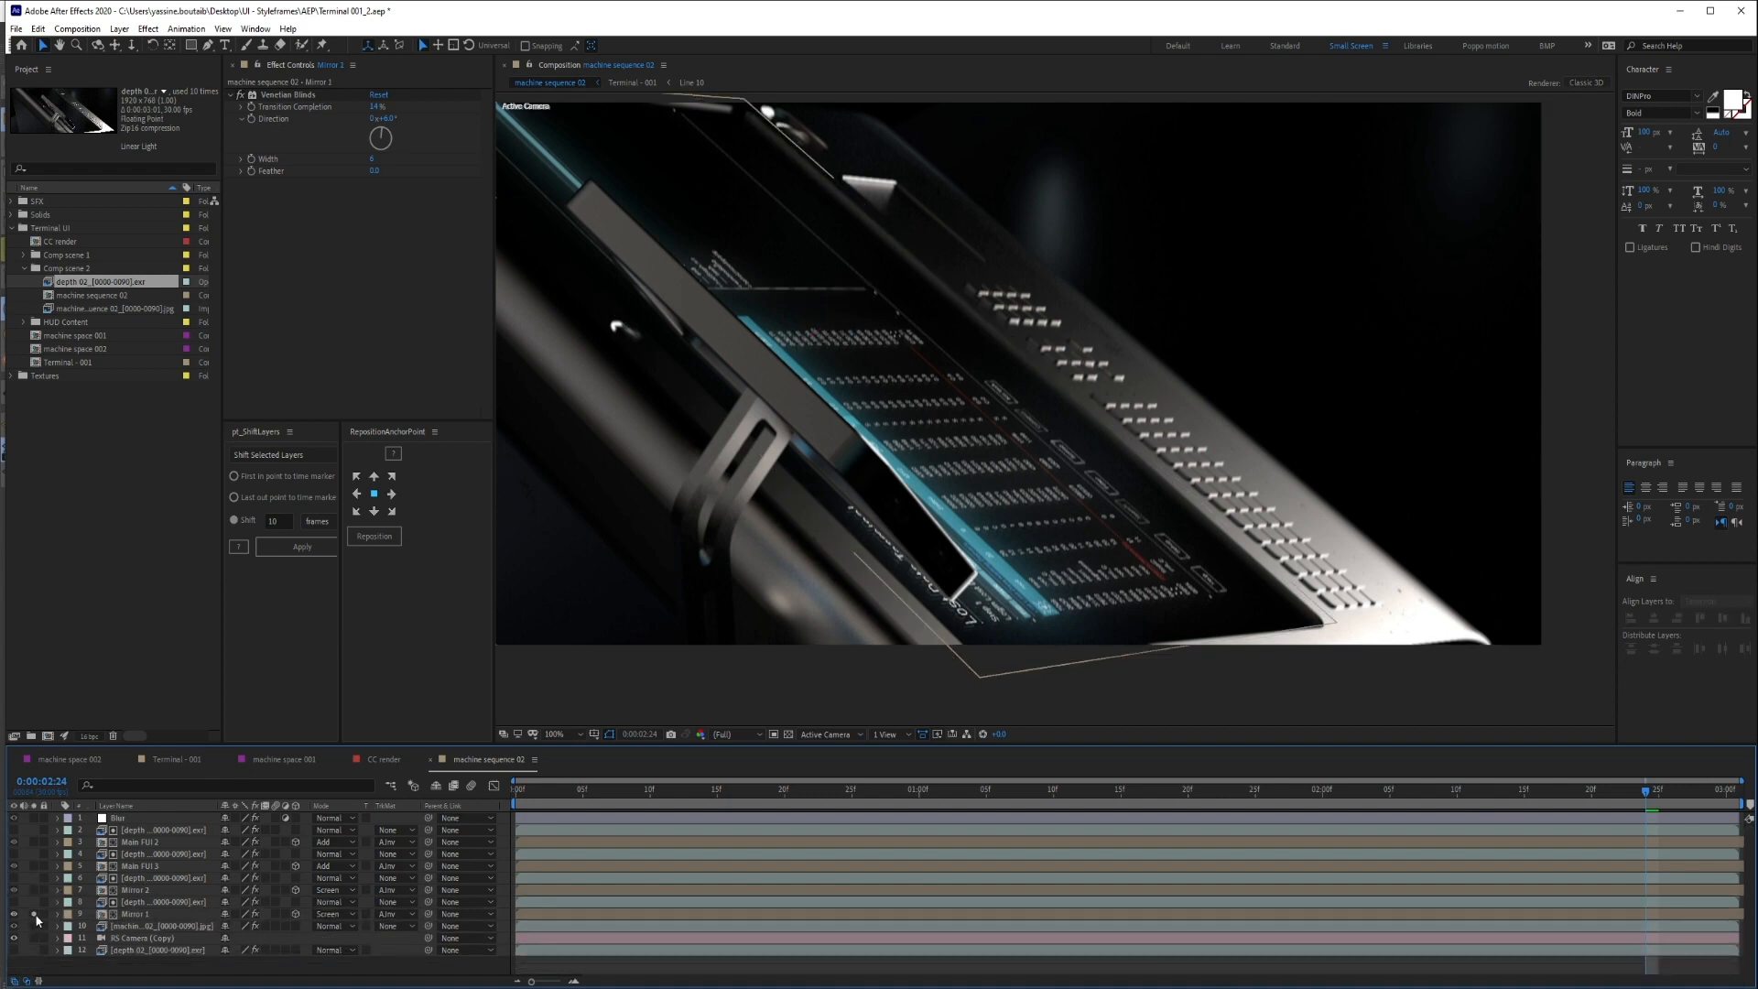
Apply a Gaussian Blur effect to Mirror 1 with a blurriness of 6
left_click(147, 915)
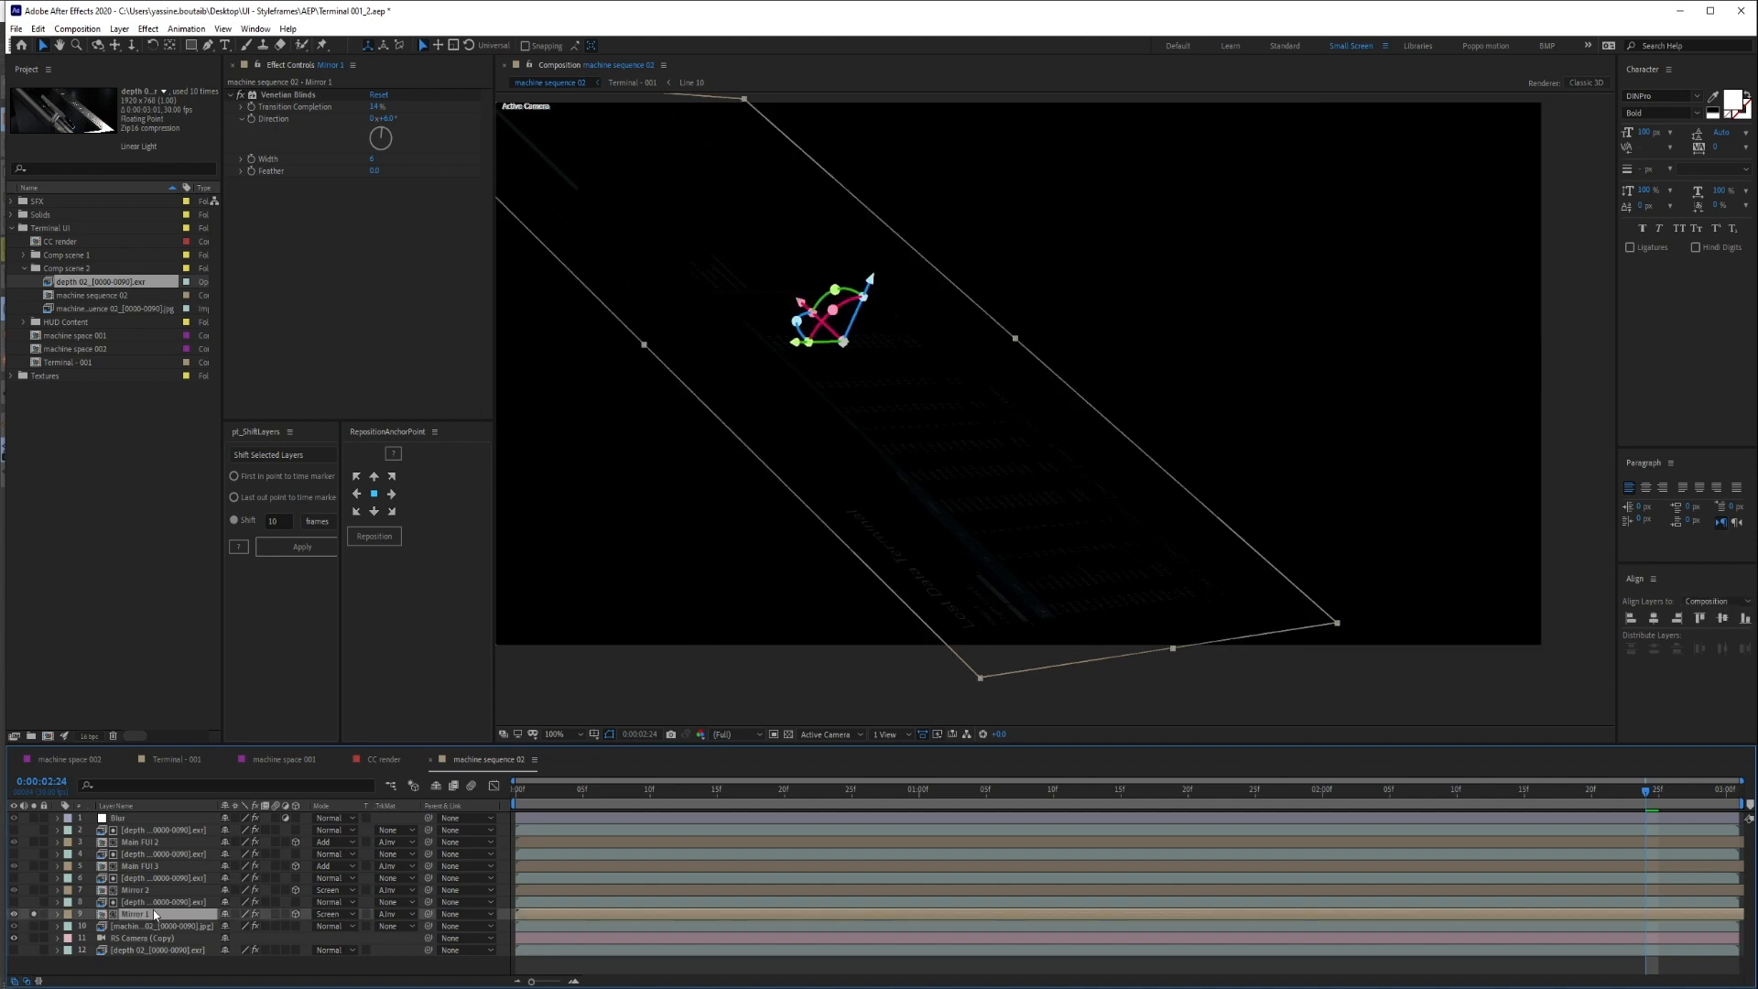
key("ctrl+space")
type("gaussian")
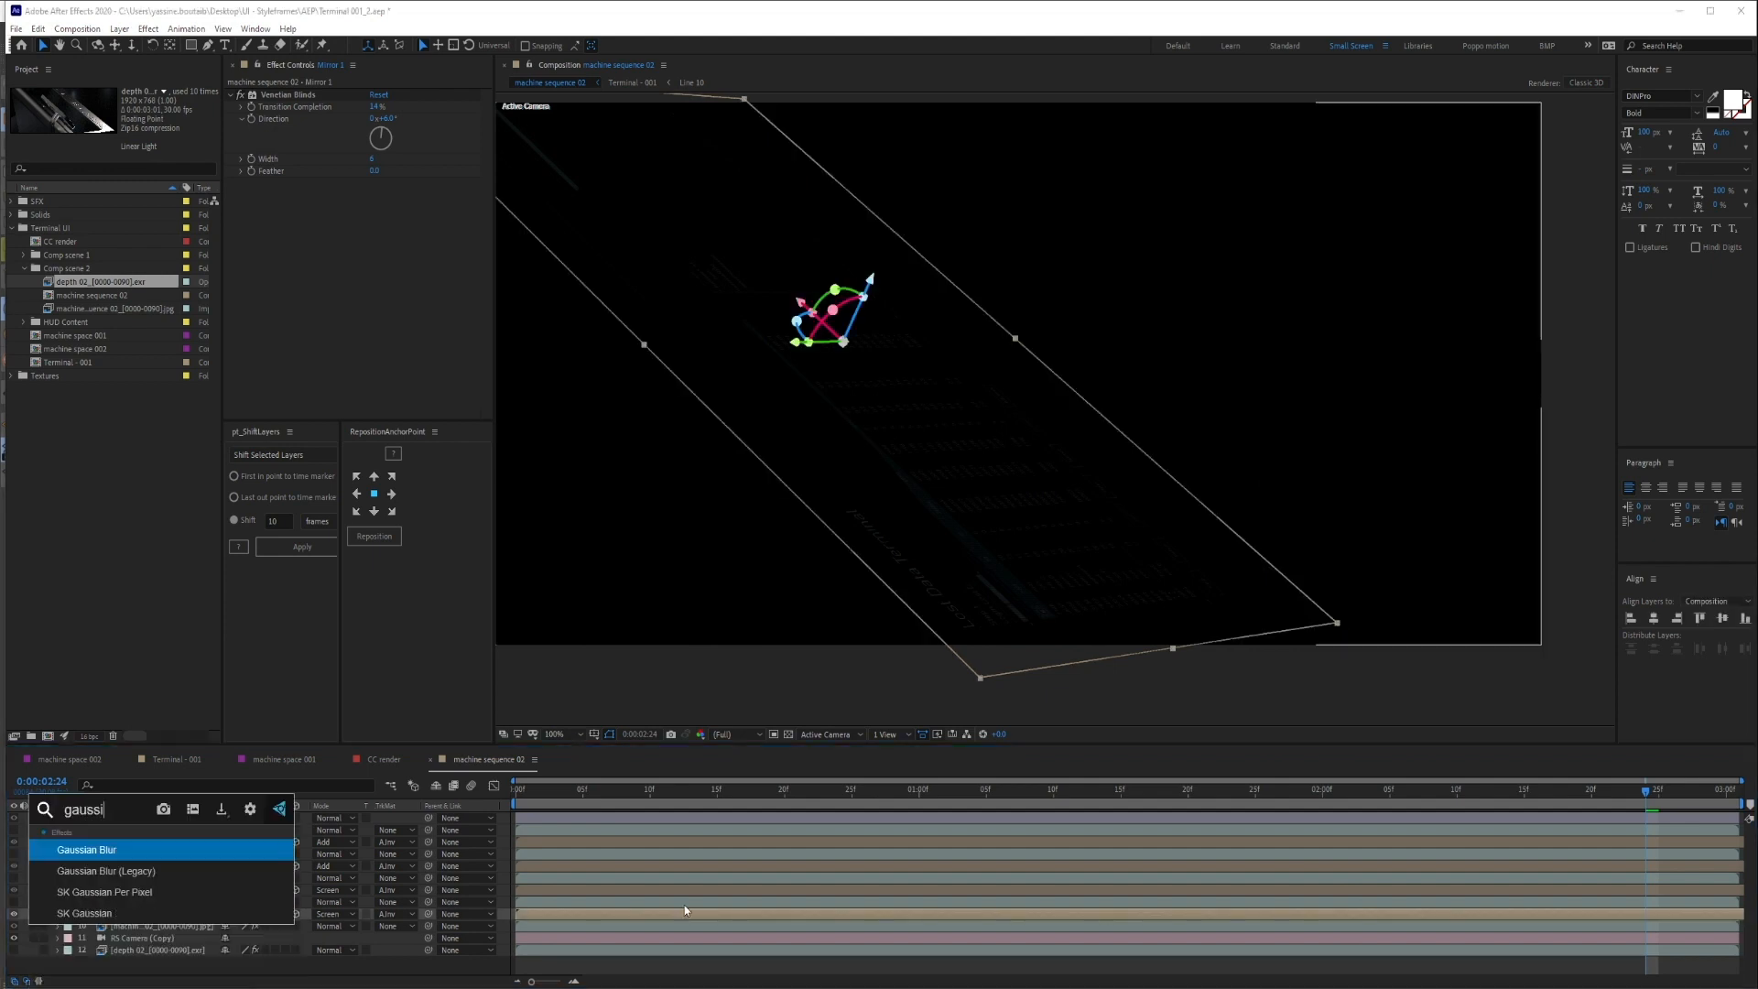
key("Return")
left_click(373, 195)
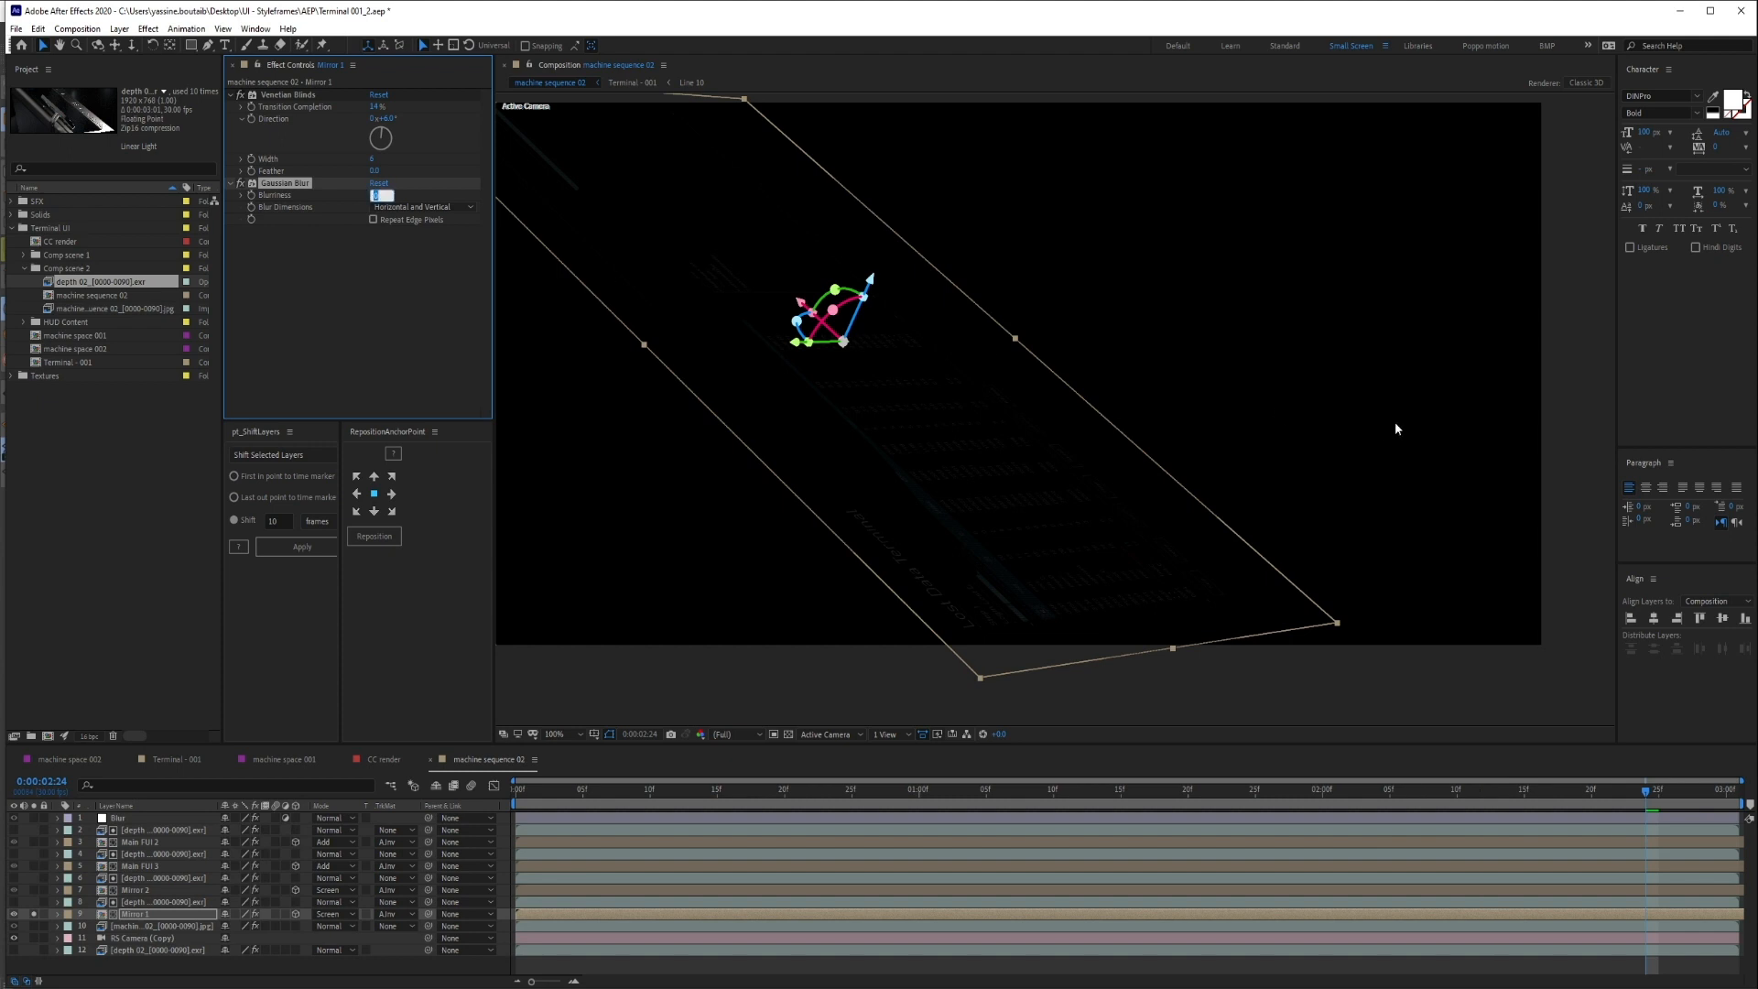
type("6")
key("Return")
Copy the Gaussian Blur effect from Mirror 1 onto Mirror 2
left_click(307, 95)
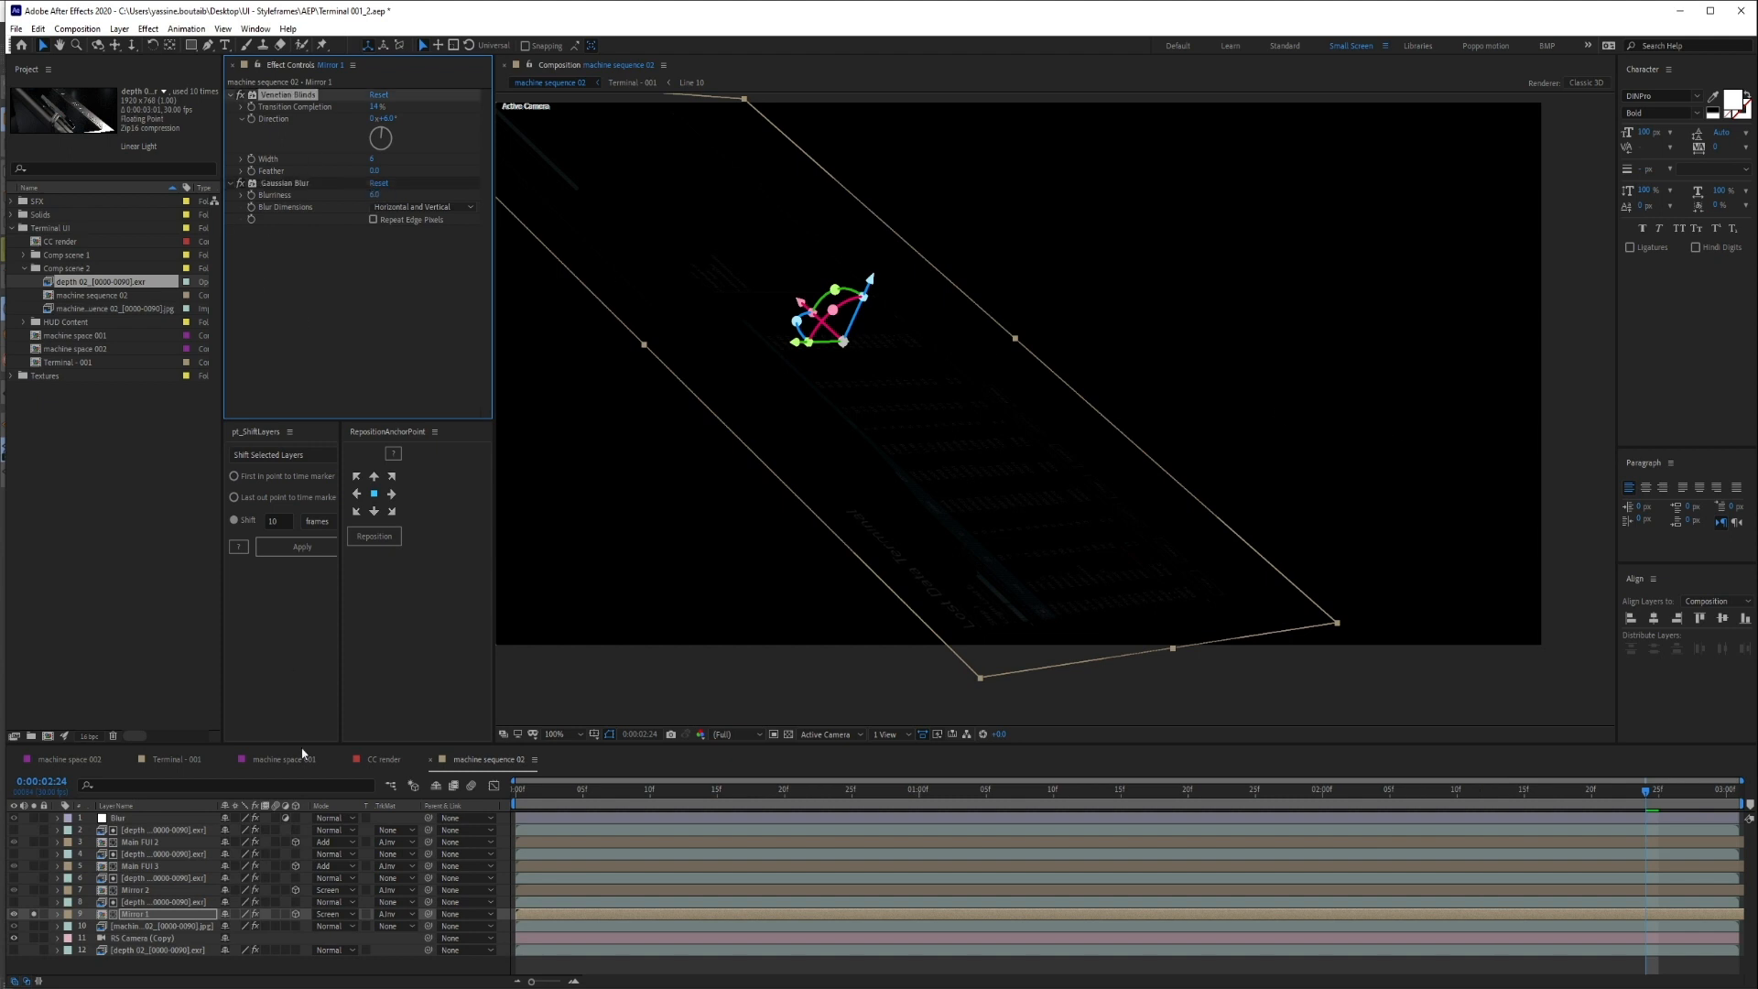
left_click(298, 186)
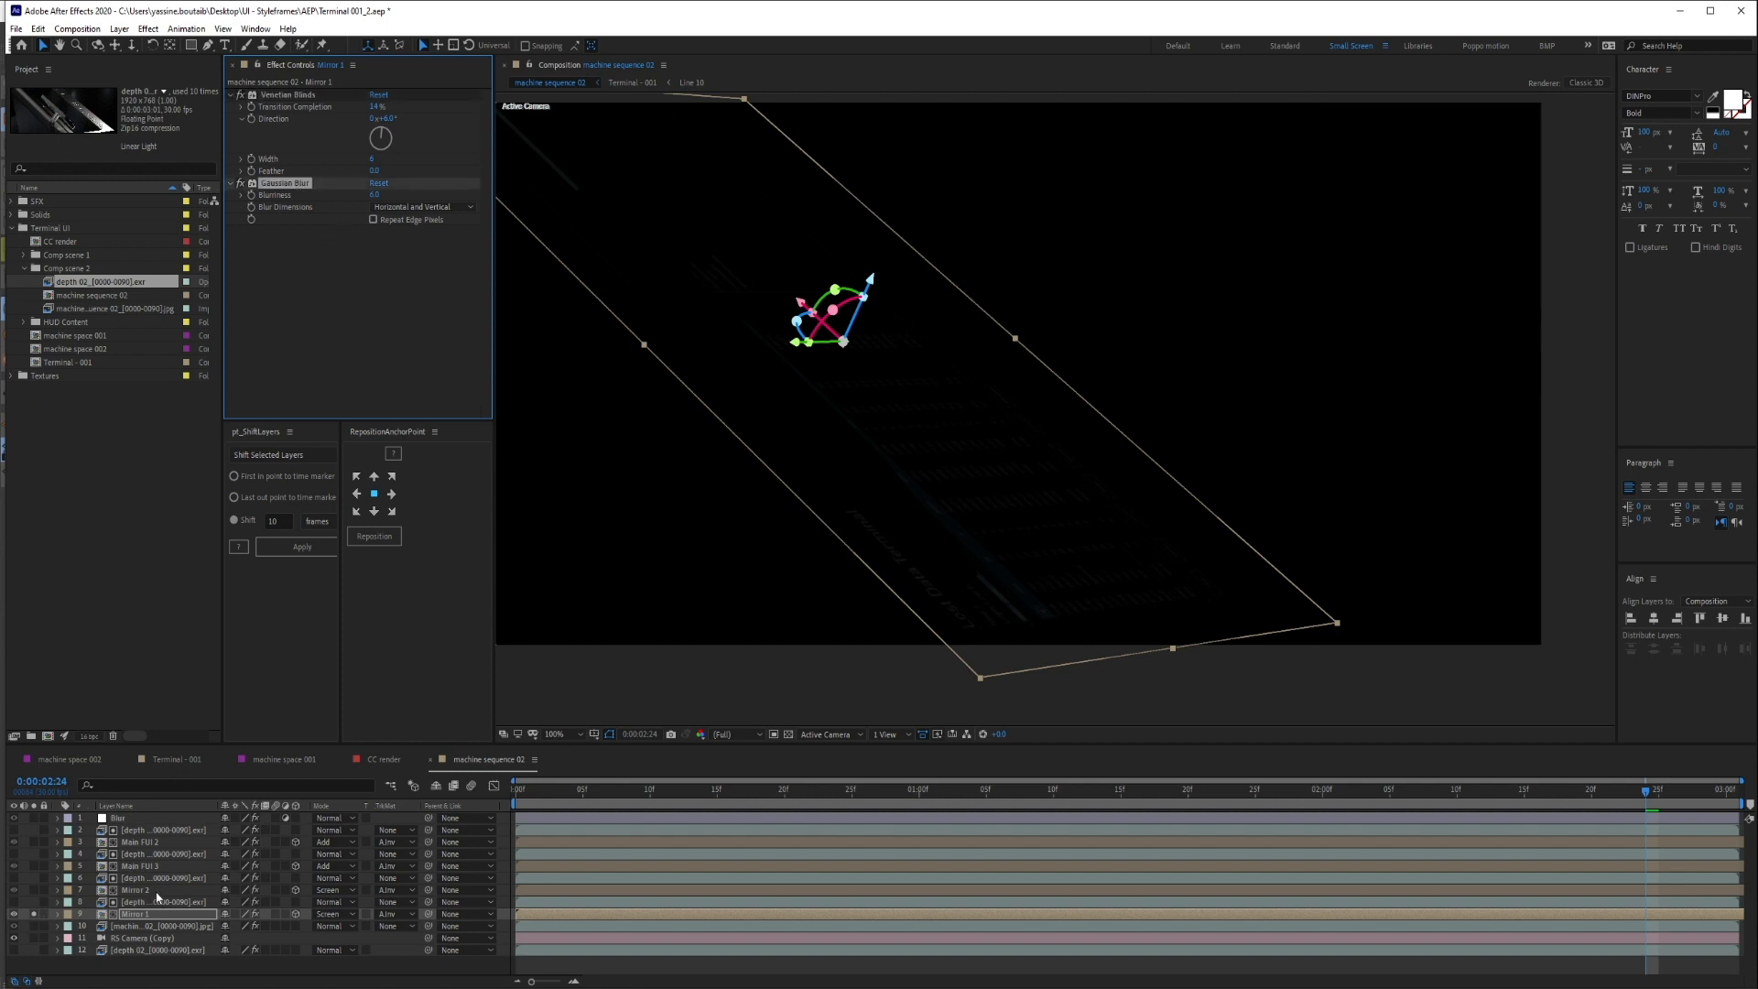
left_click(155, 891)
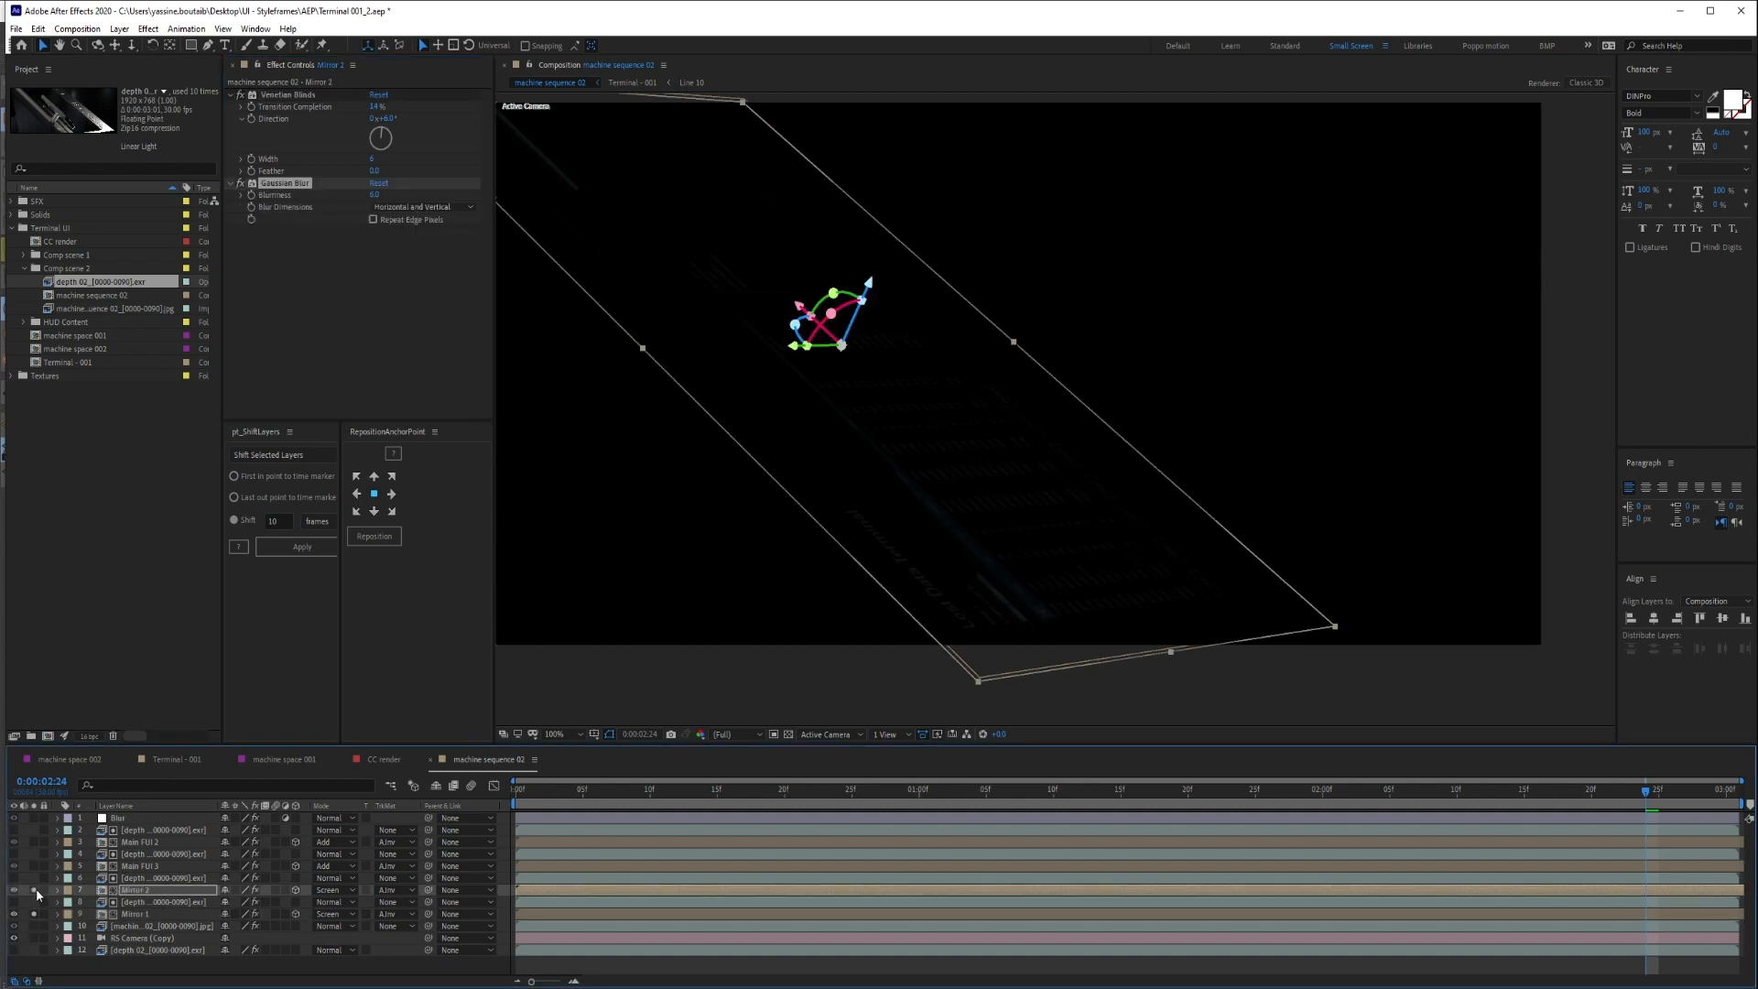
Solo both mirror layers with Main FUI 3 and examine the blurred reflections behind the interface text
scroll(1094, 560, "up", 2)
left_click_drag(985, 608, 1128, 351)
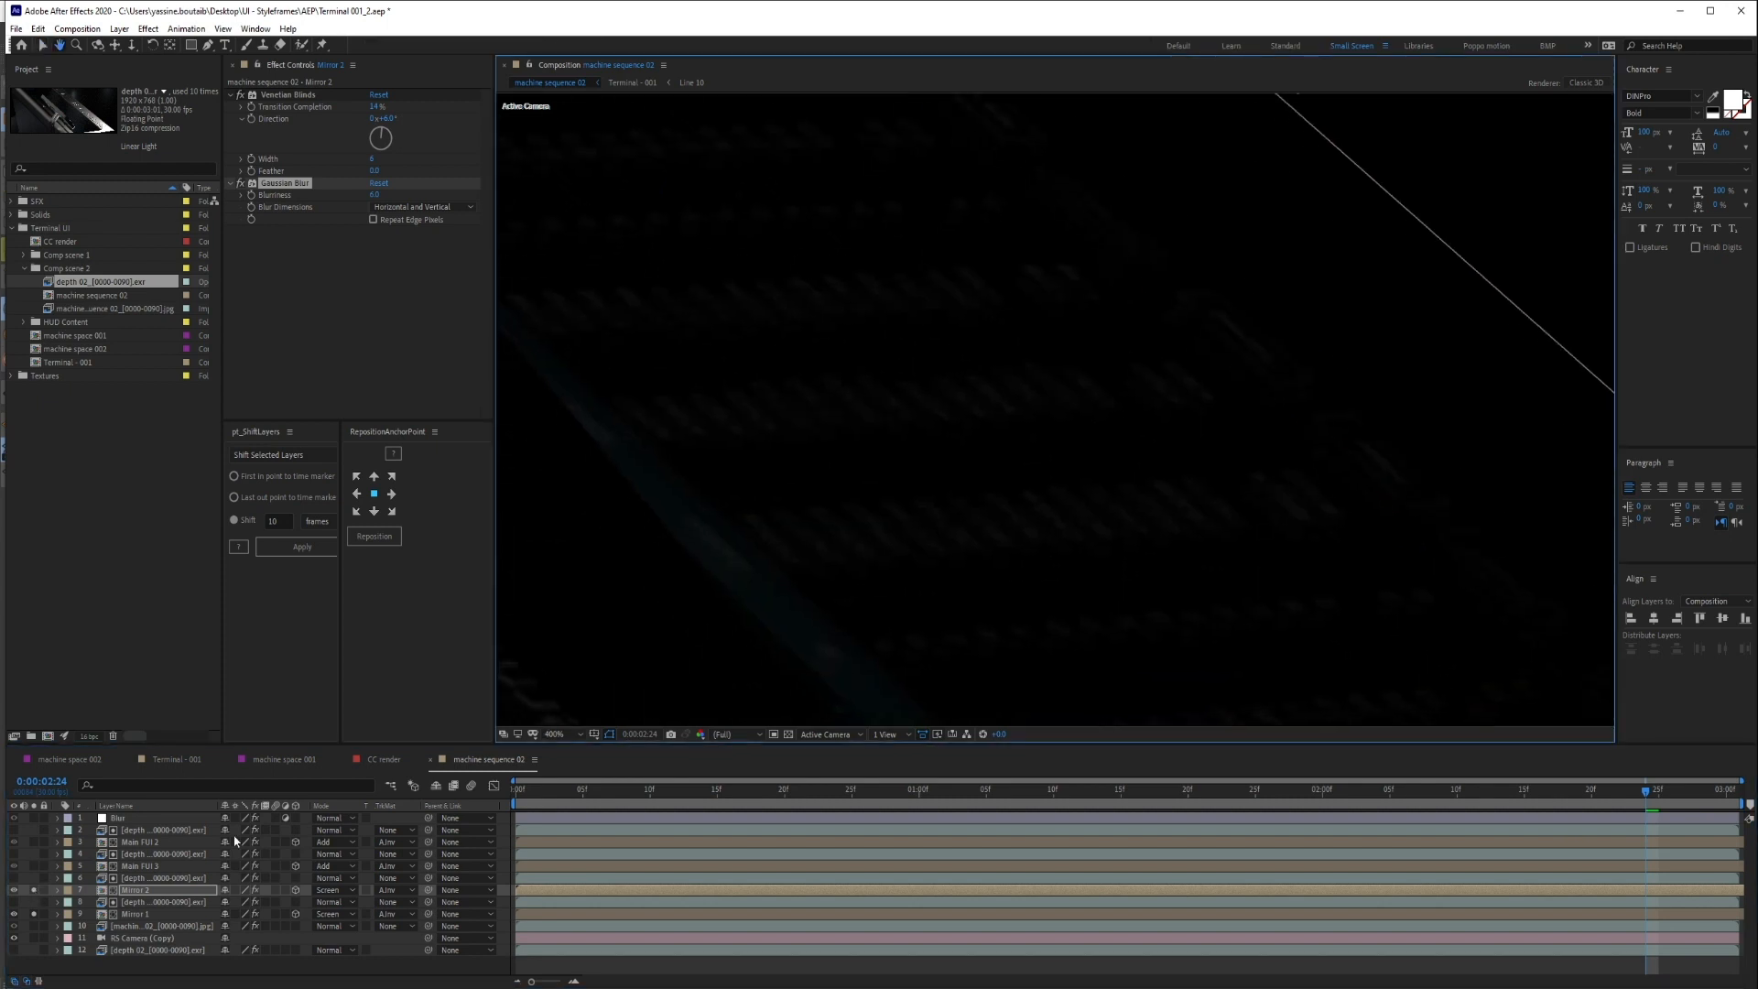
left_click(34, 889)
left_click(34, 865)
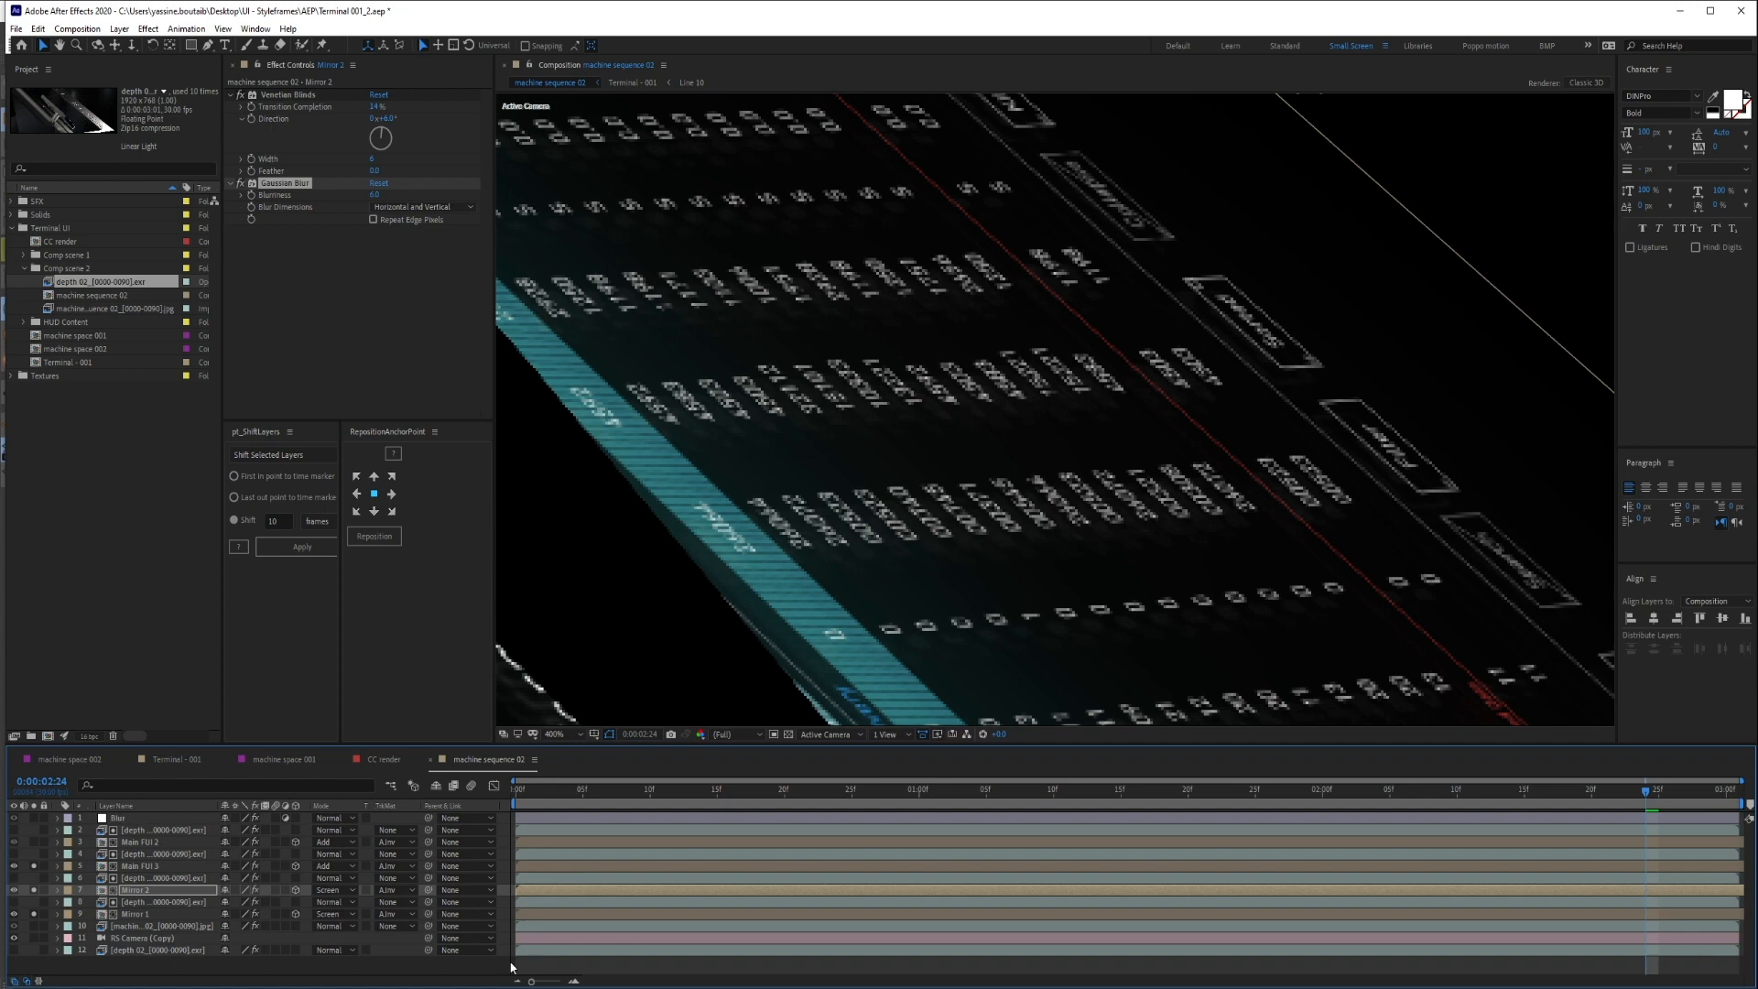
left_click(1051, 561)
scroll(1051, 568, "down", 2)
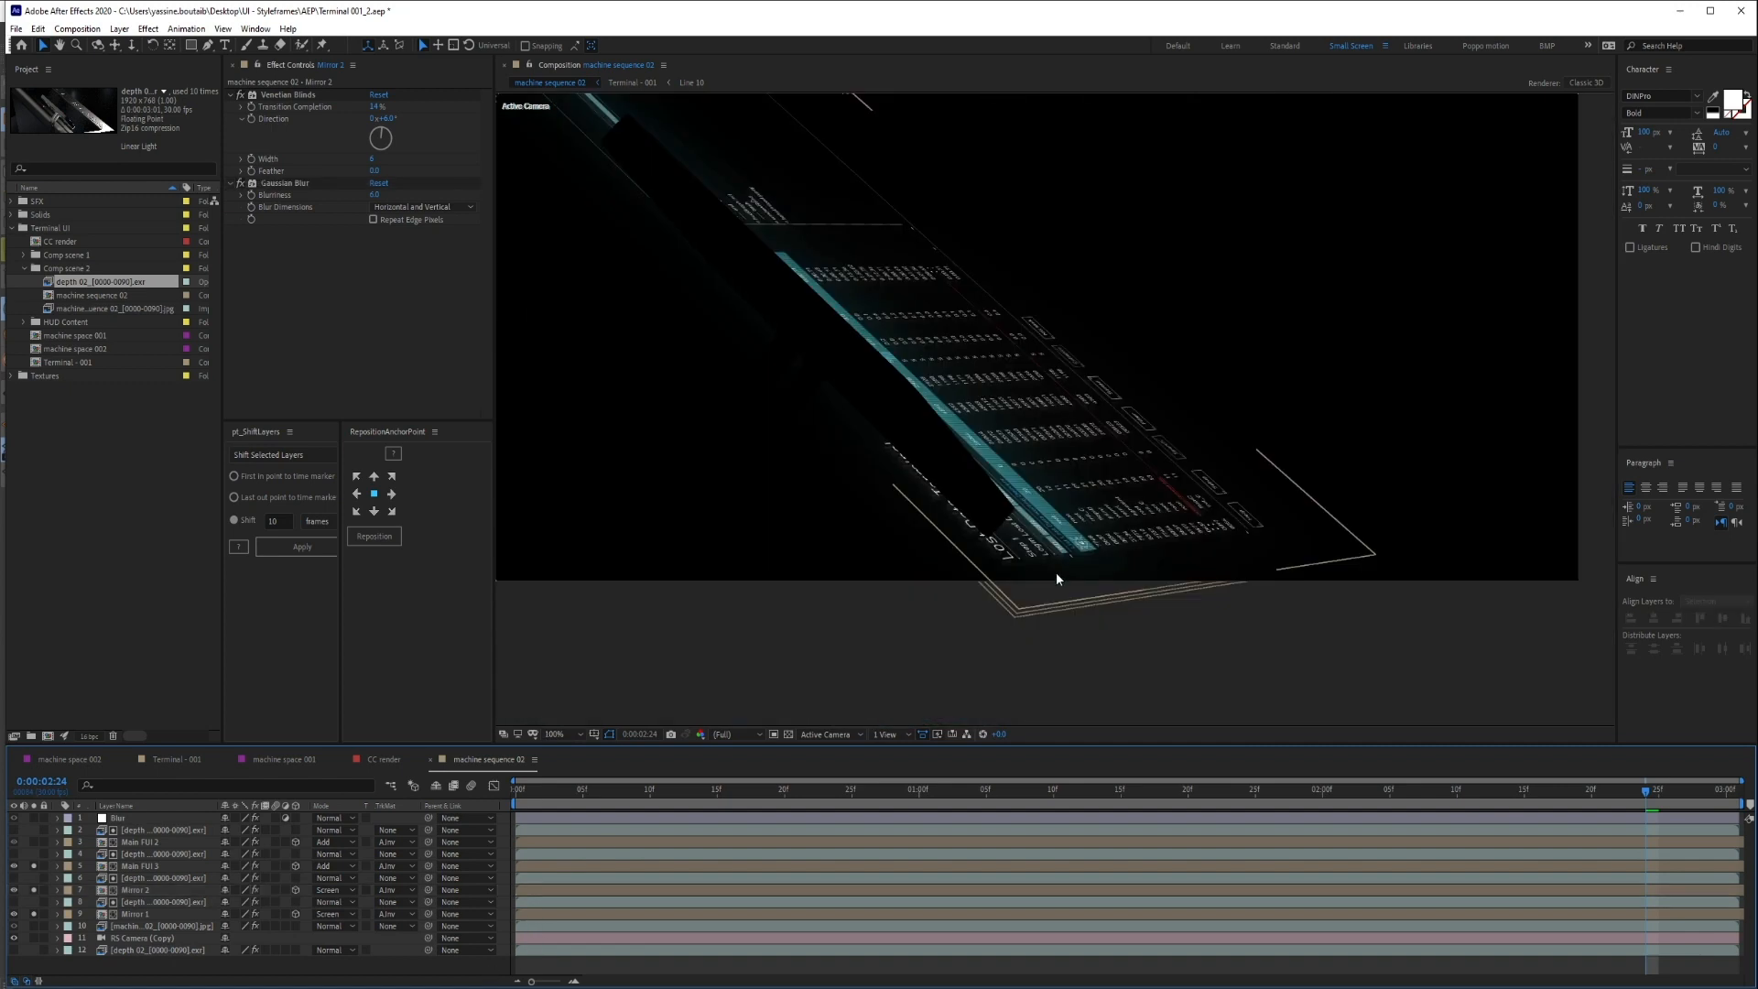
Turn off the layer solos and preview the full composite at 0:00:00:12 and 0:00:01:19
left_click(33, 876)
left_click(683, 789)
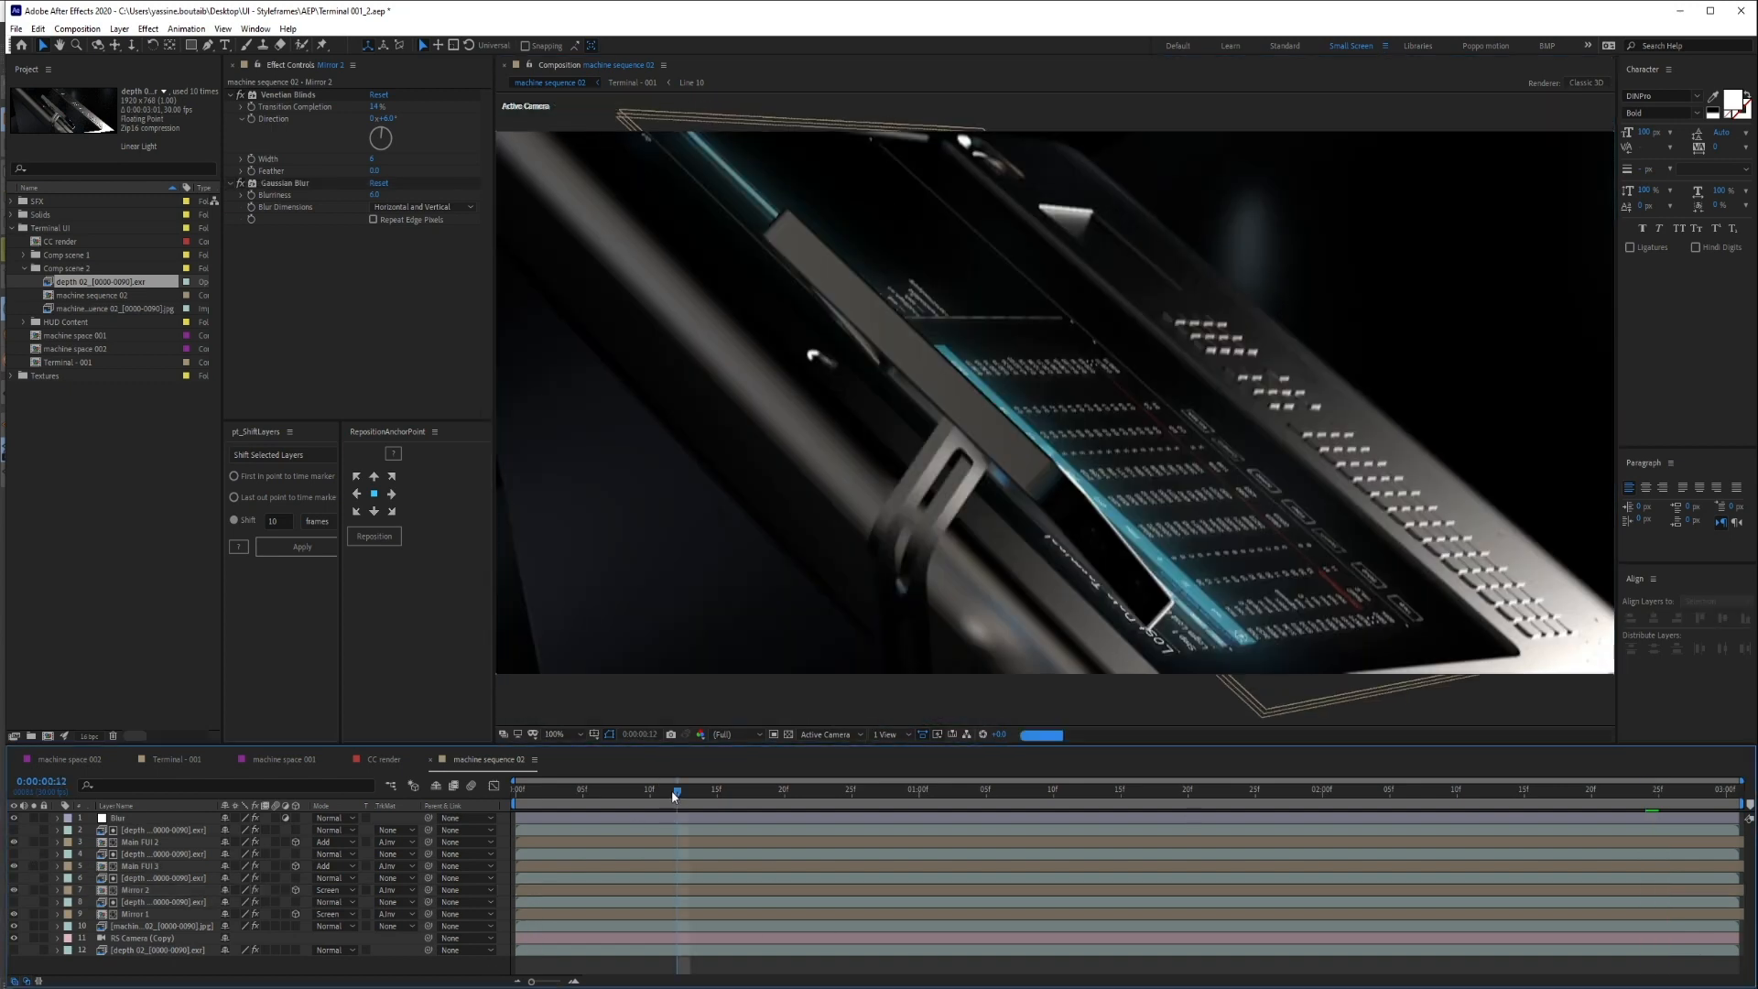
left_click(1053, 789)
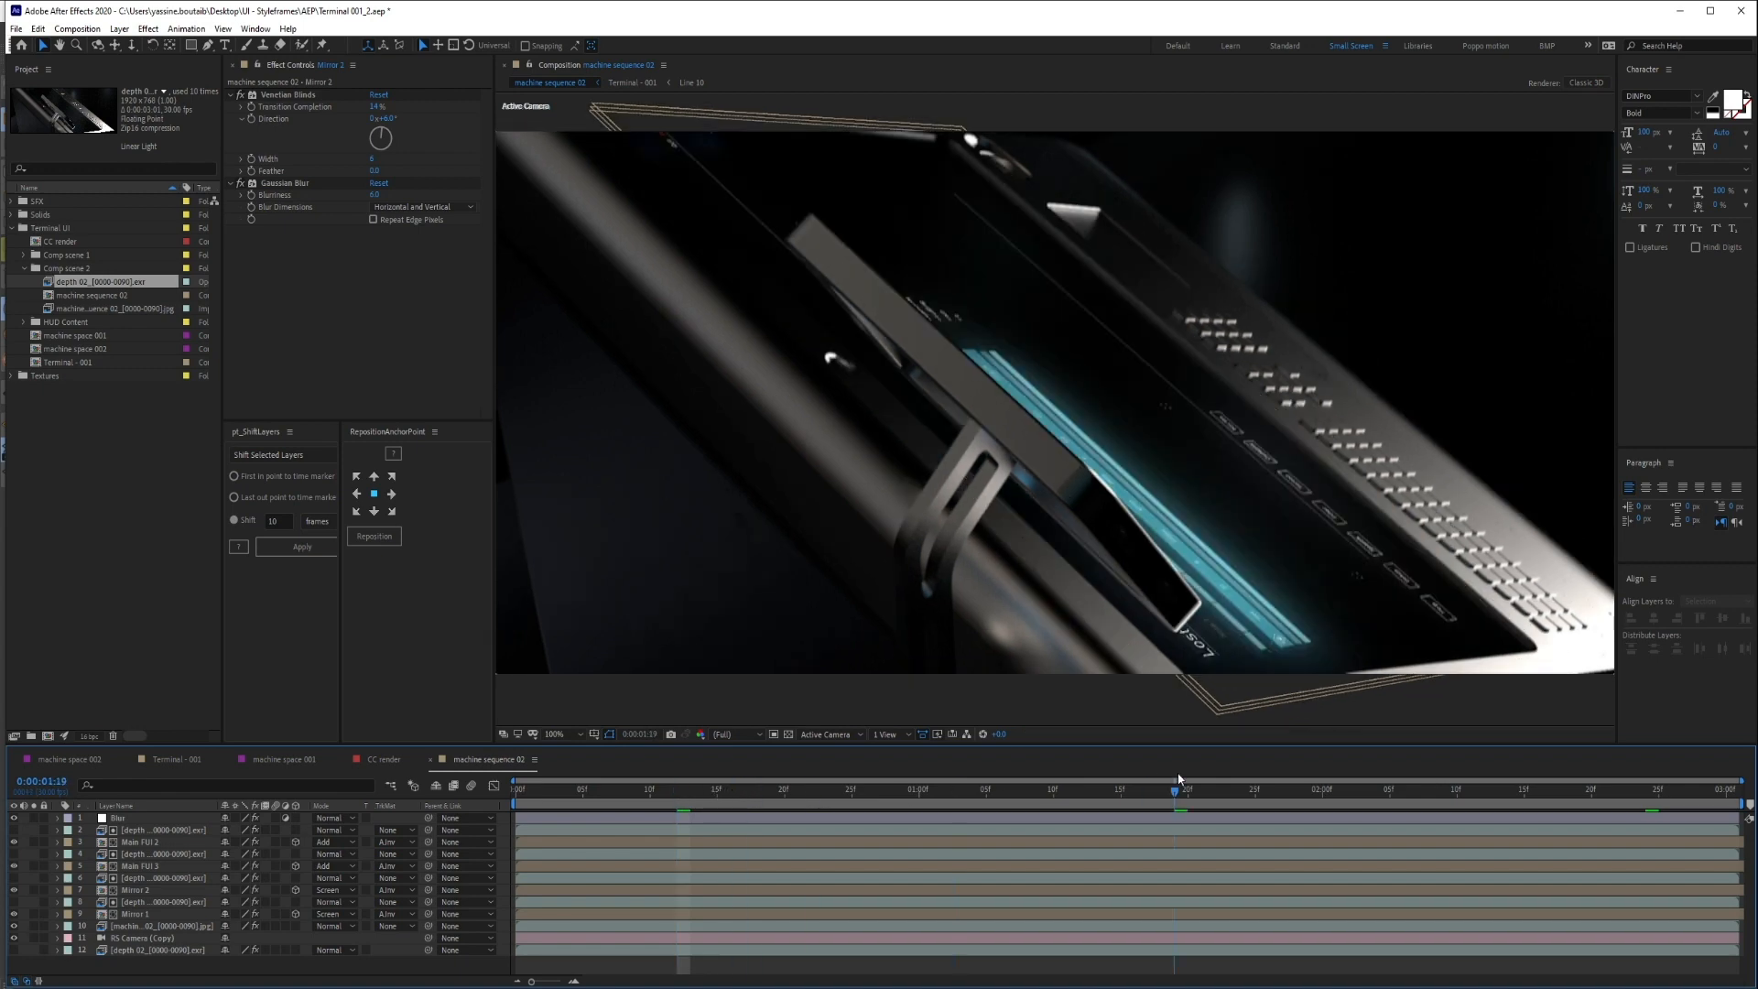
Compare the composite at 0:00:02:03 with Main FUI 3's effects switched off and on
left_click(1363, 789)
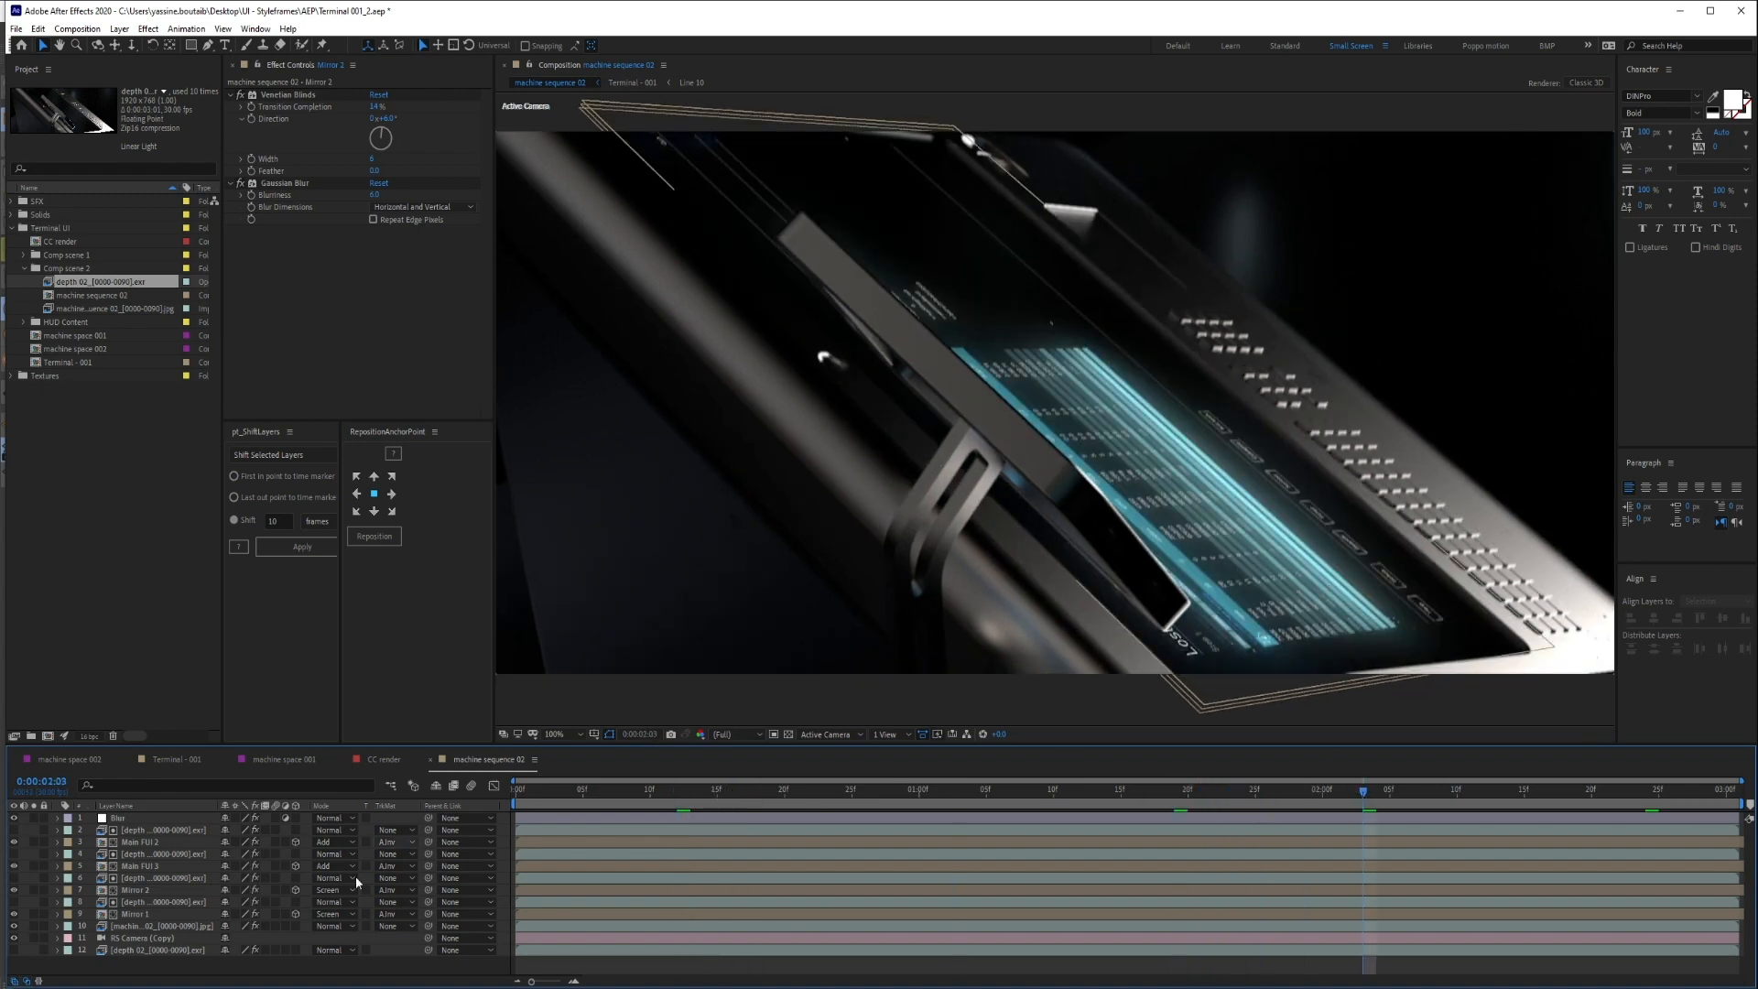
left_click(256, 867)
left_click(257, 866)
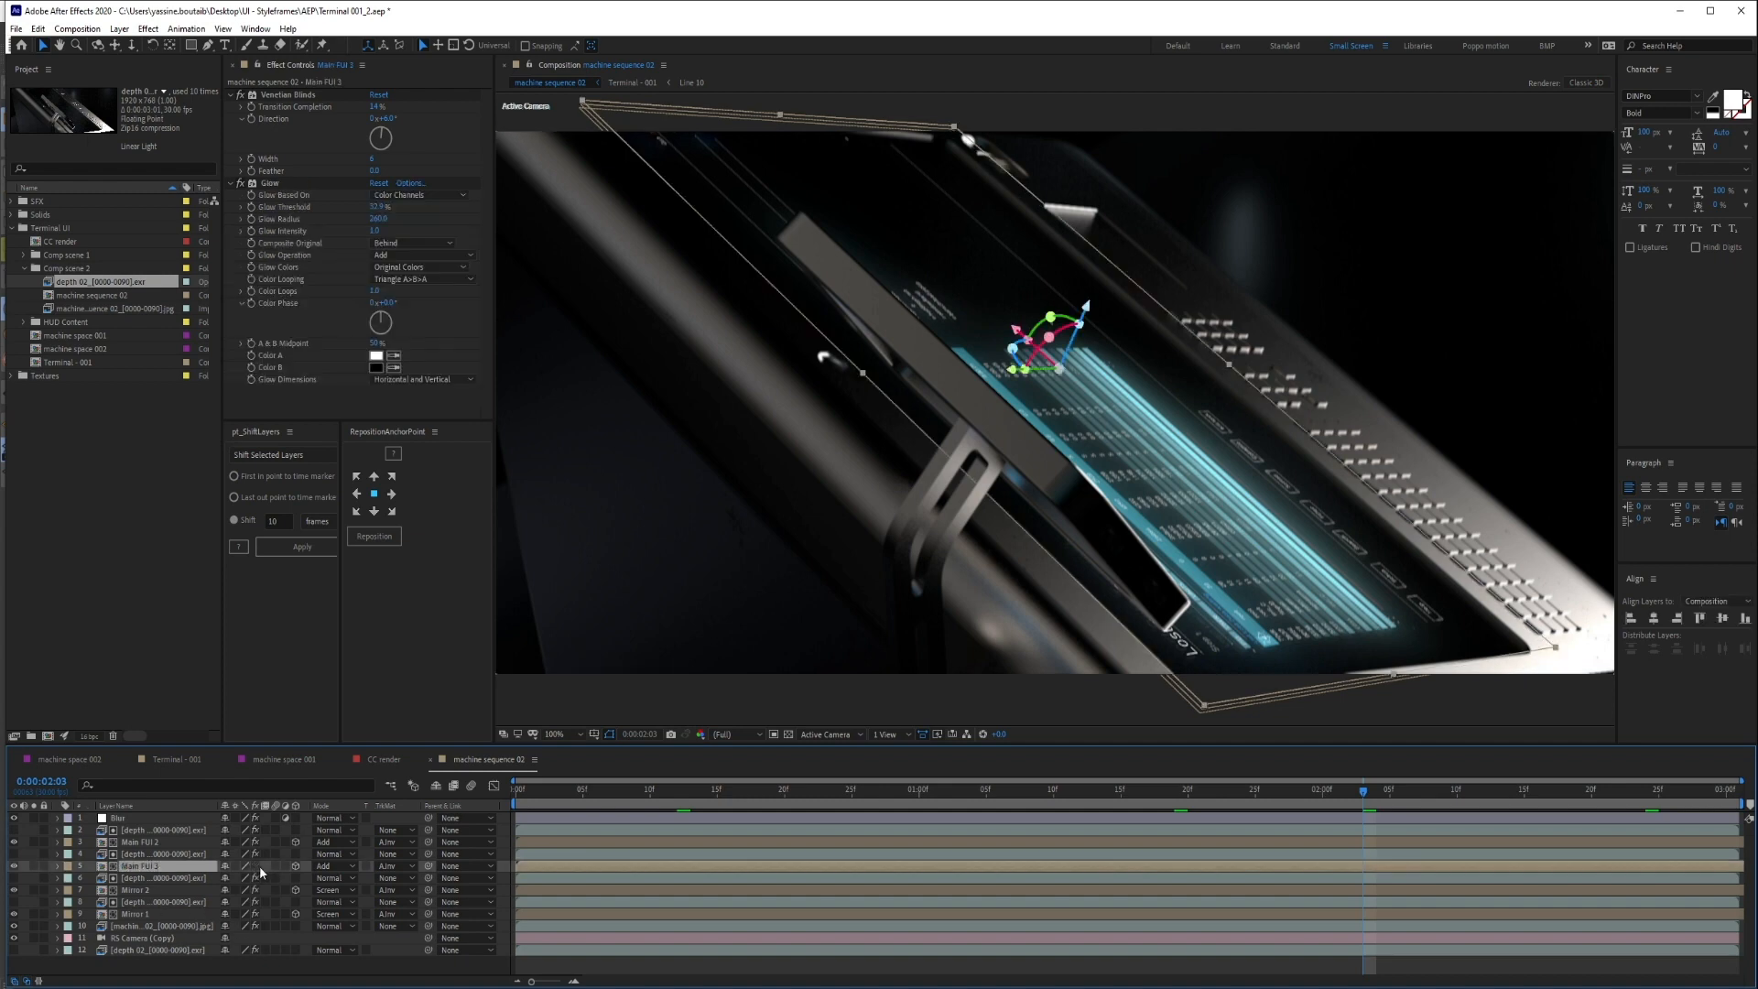
left_click(260, 867)
left_click(260, 867)
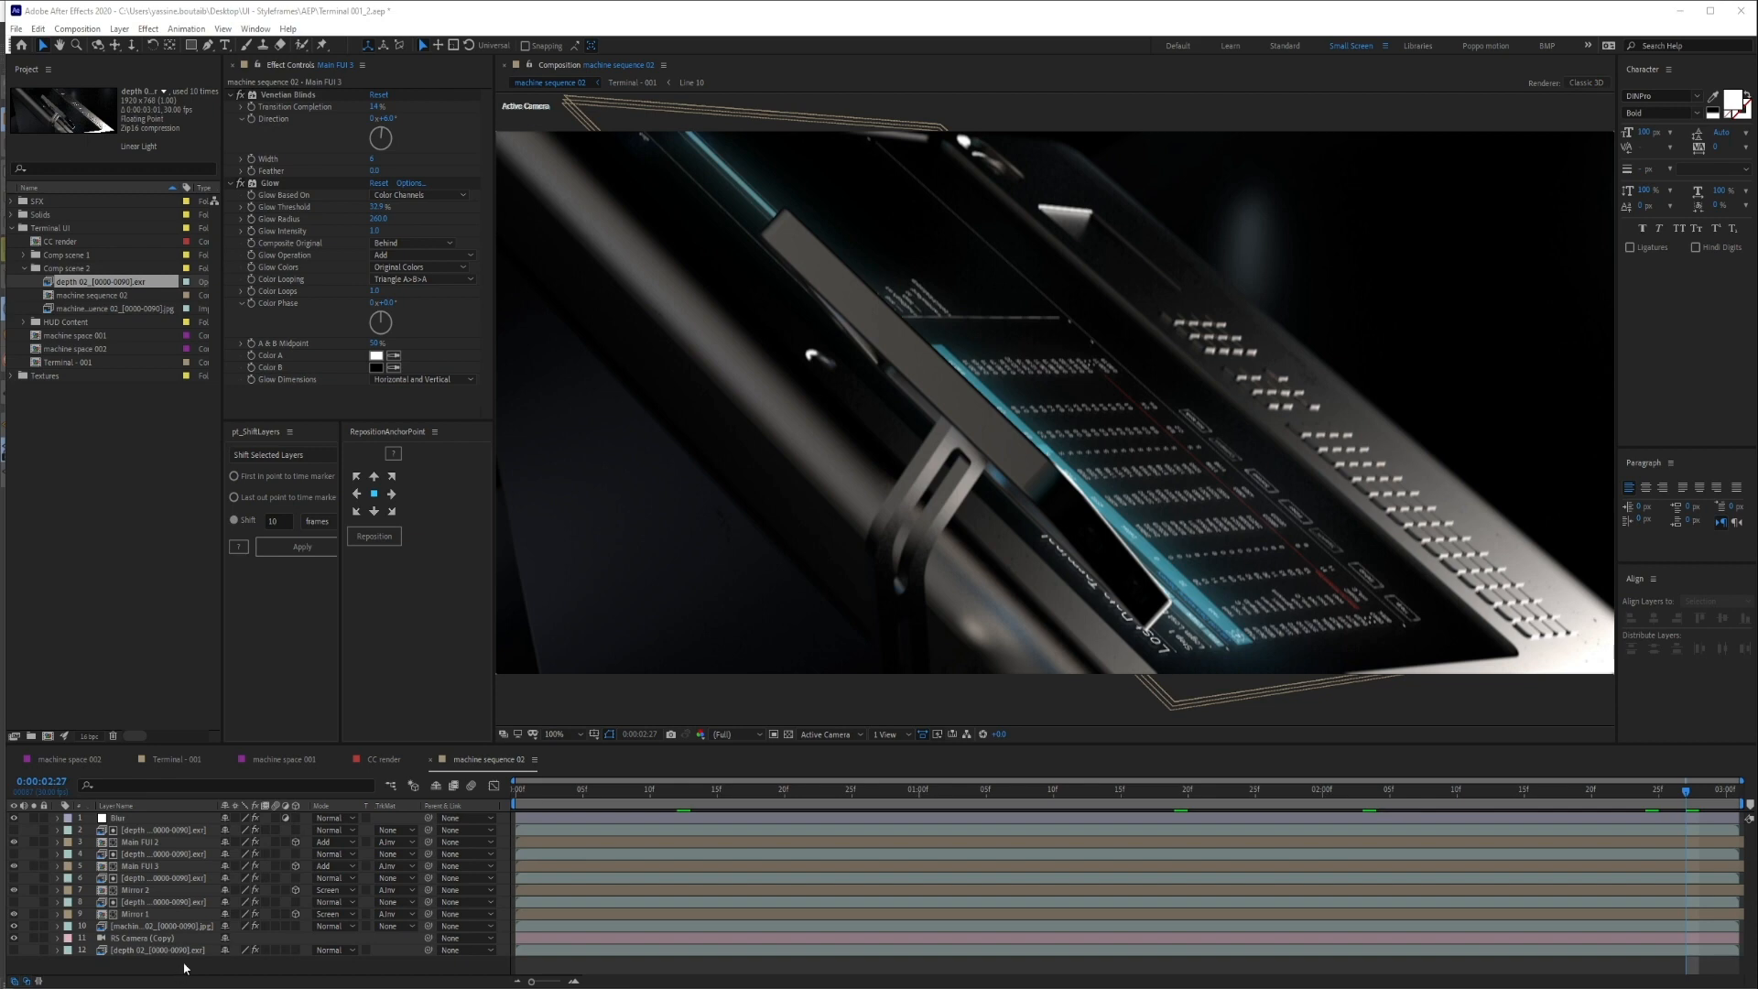
Add the 16mm LowContrast_Normal.mov clip from the Textures folder as the uppermost layer and set its blending mode to Screen
left_click(9, 376)
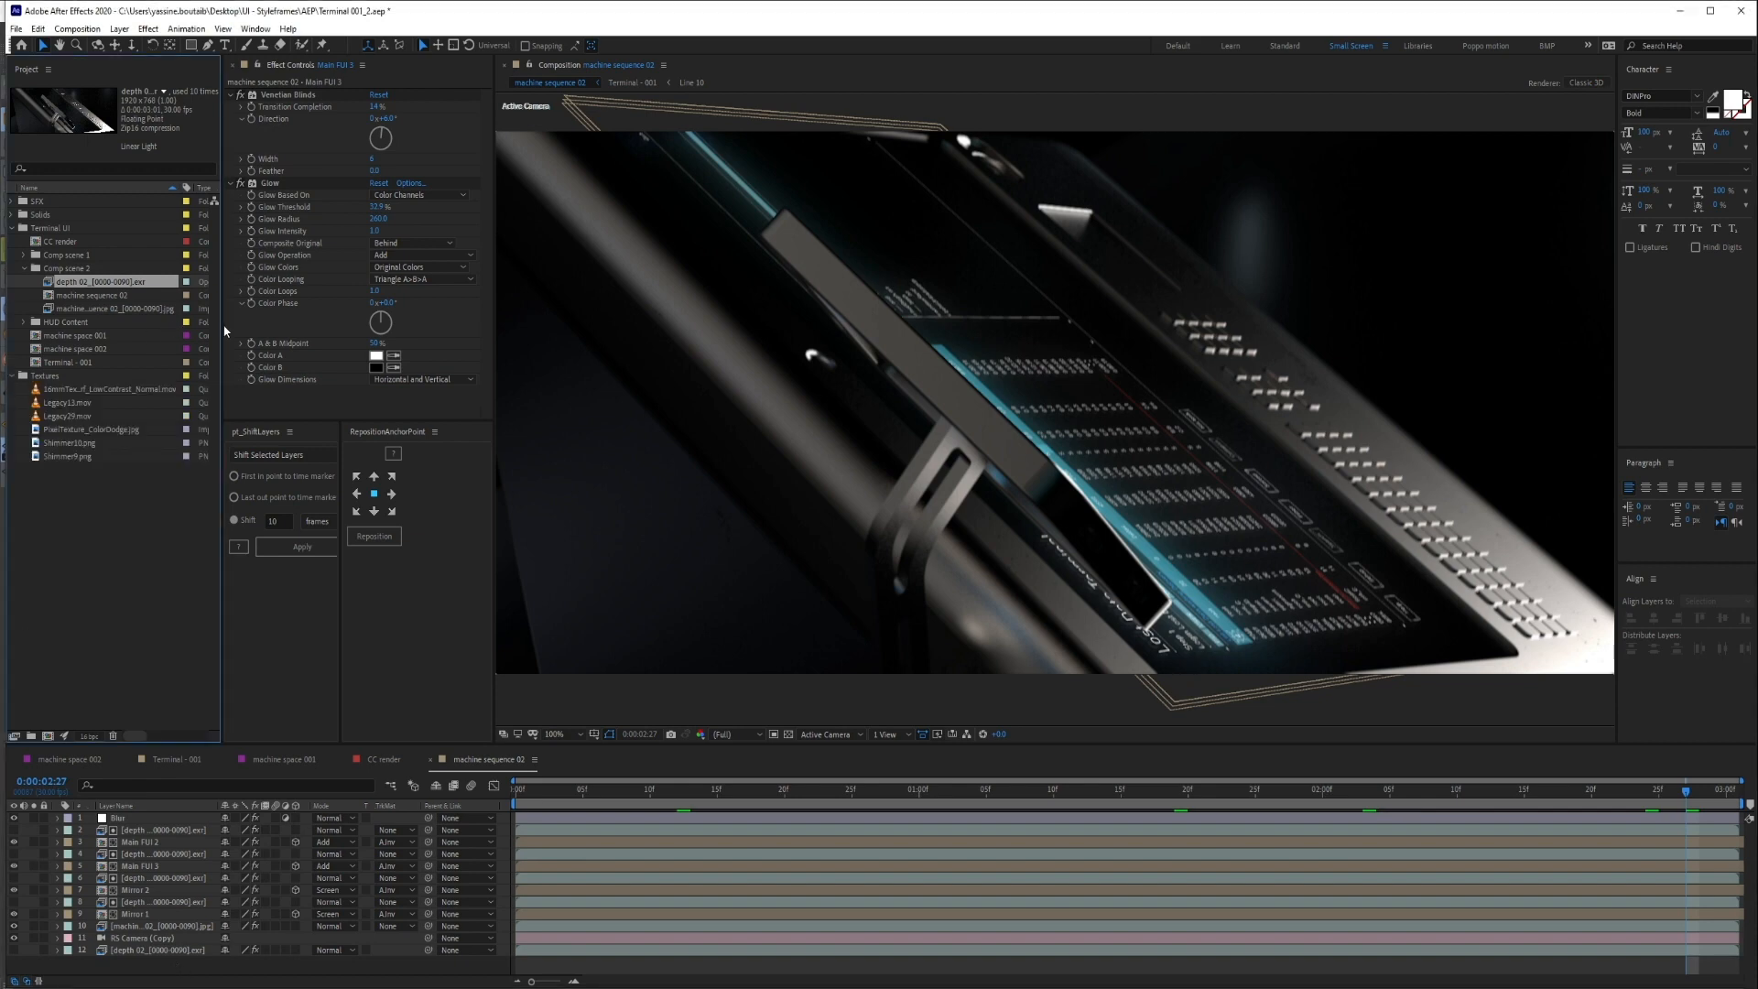
left_click(75, 390)
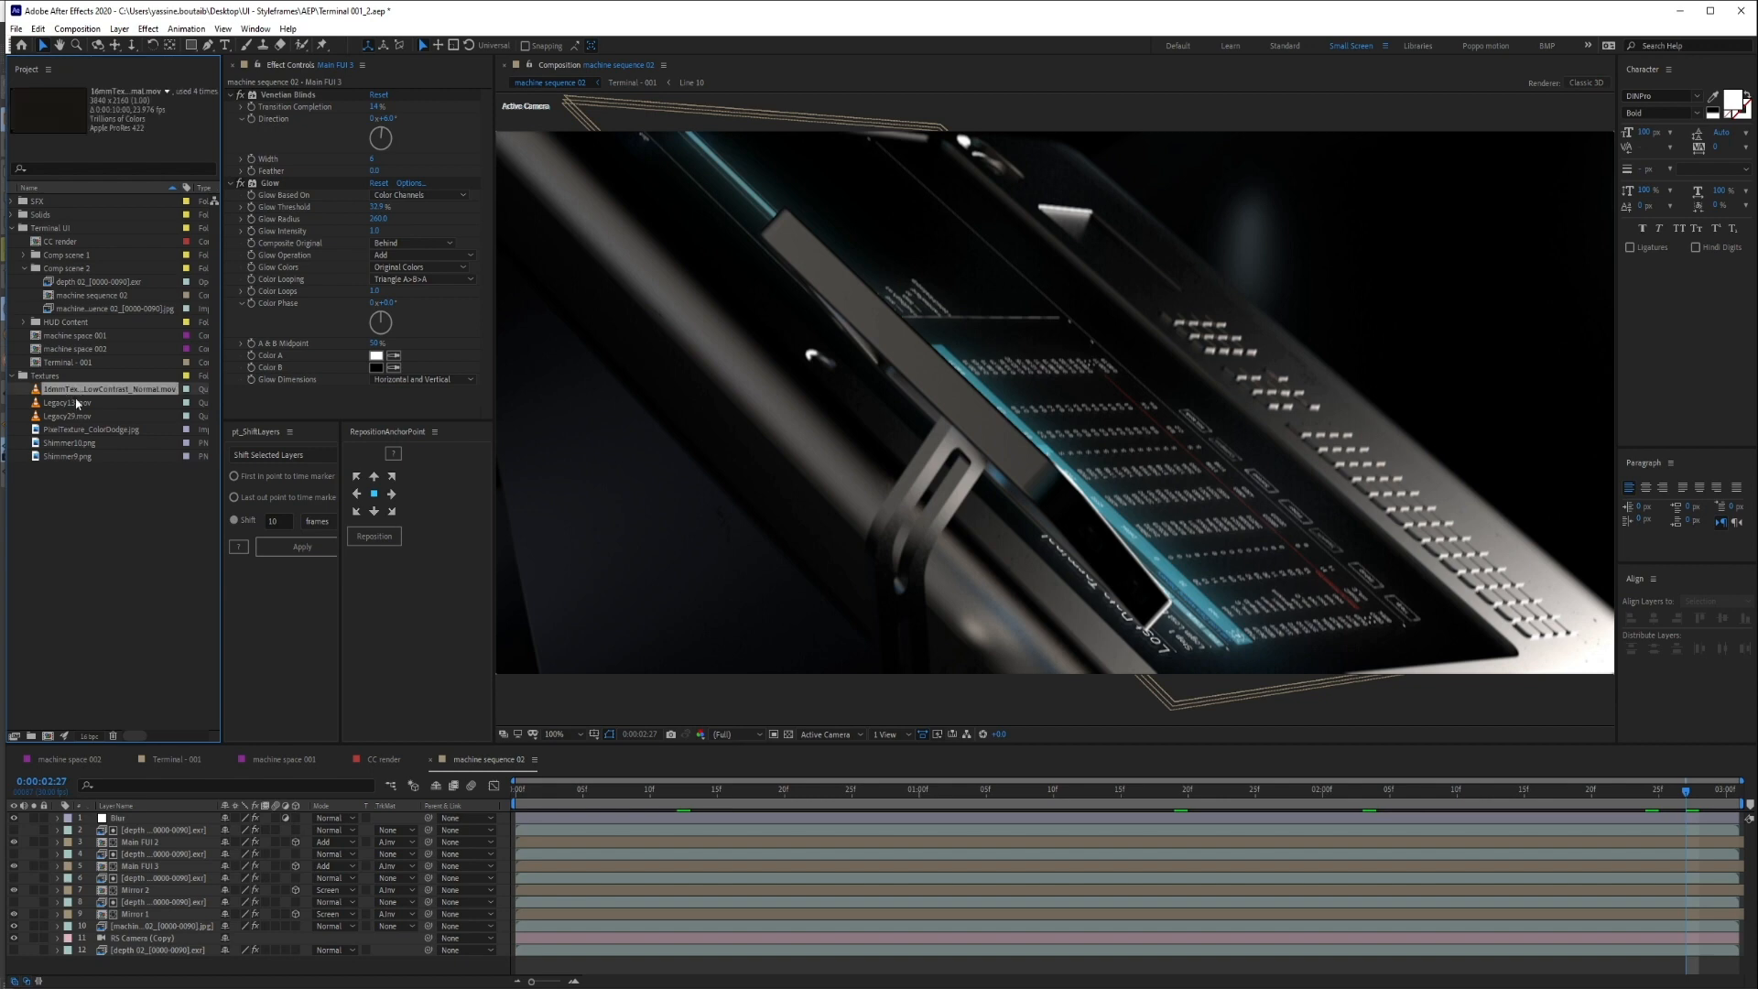
left_click_drag(78, 390, 131, 821)
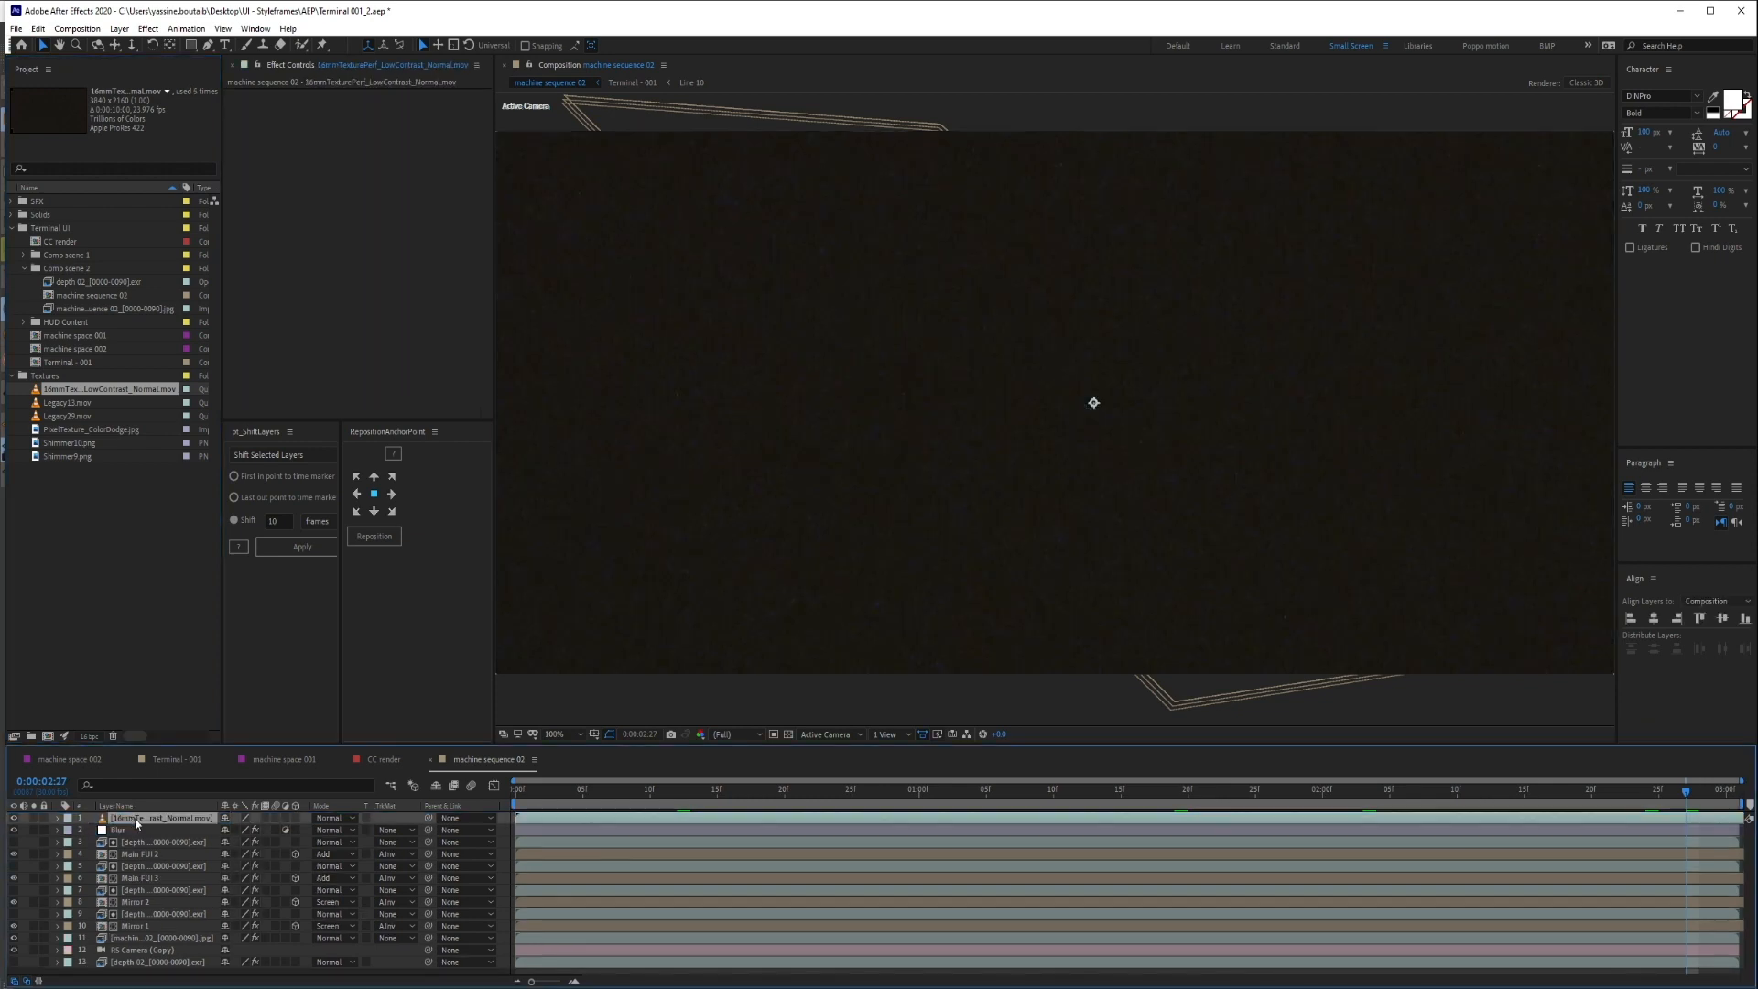
left_click(346, 818)
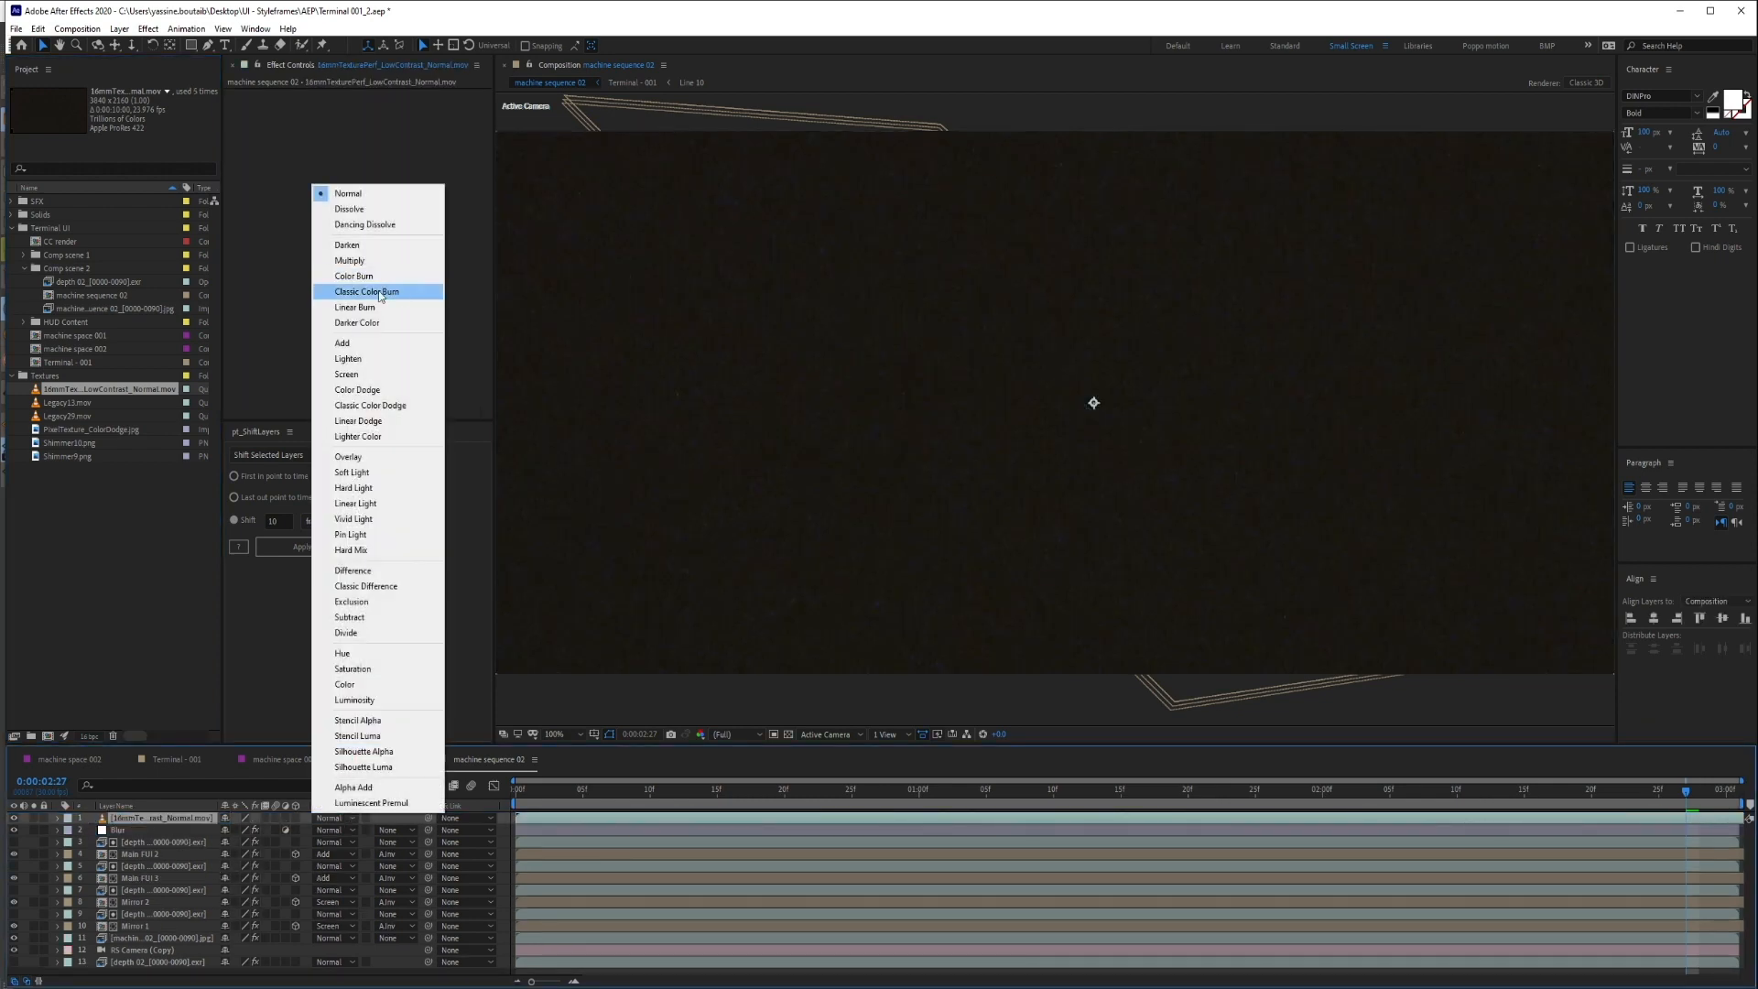
left_click(371, 379)
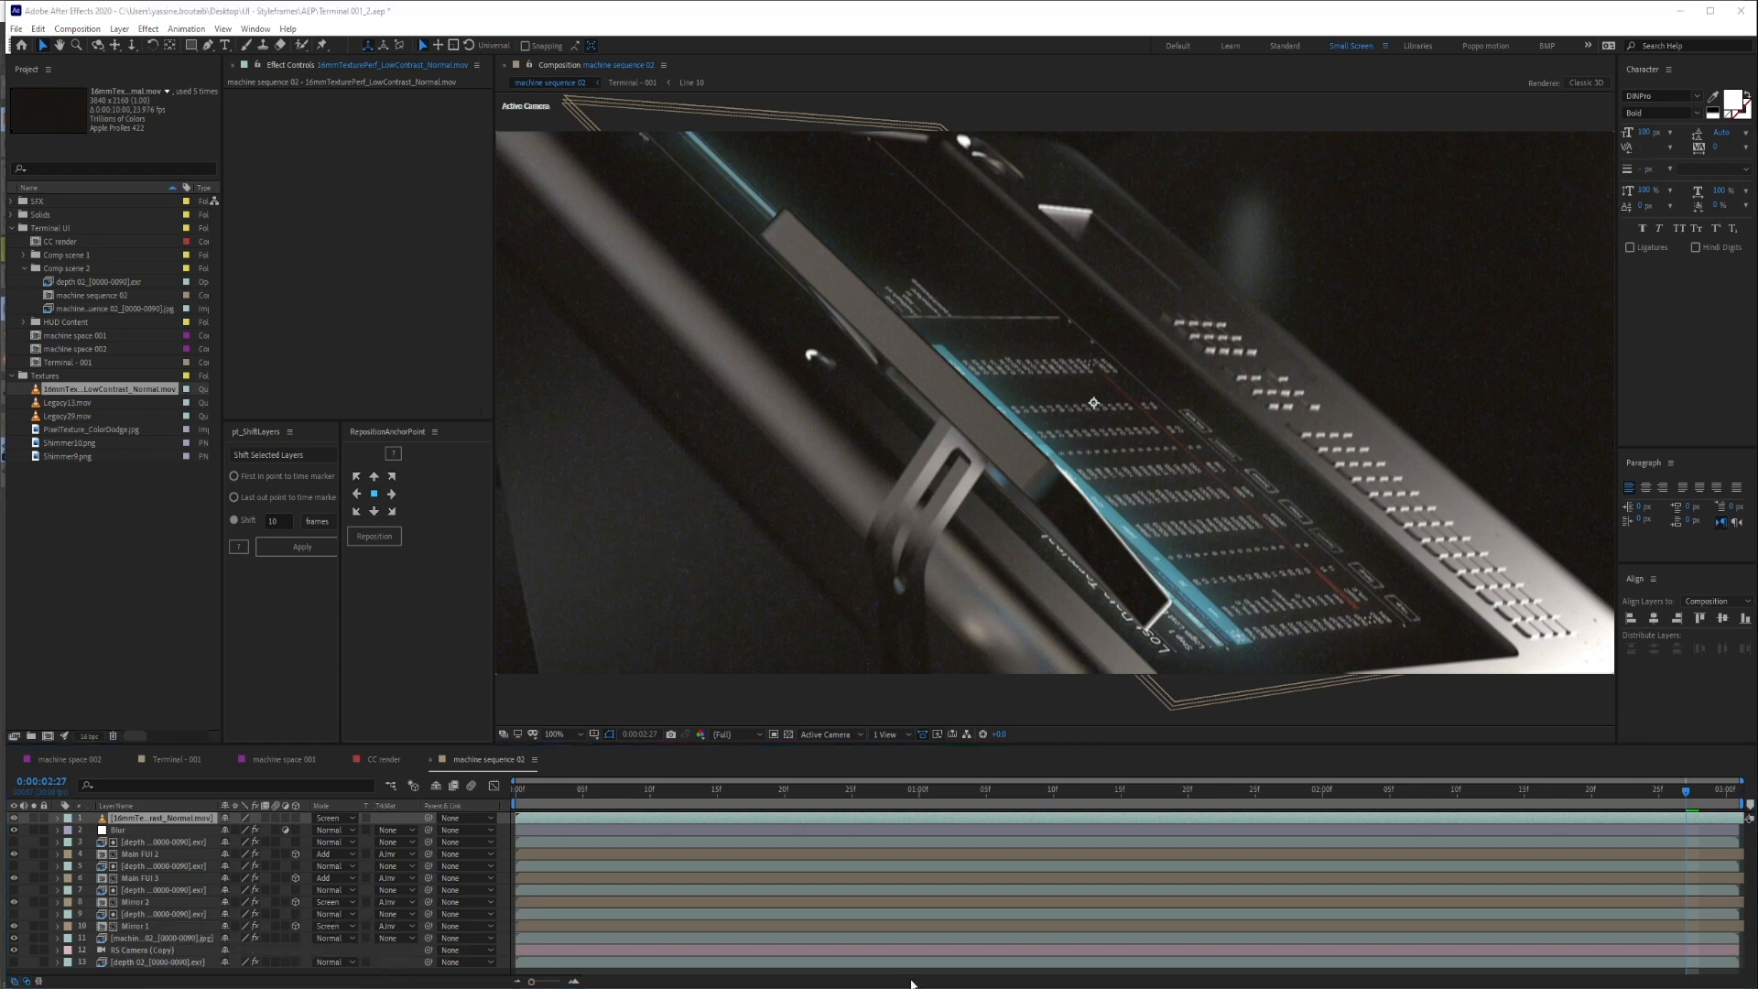
Set the 16mm texture layer's opacity to 40%
left_click(171, 821)
key("t")
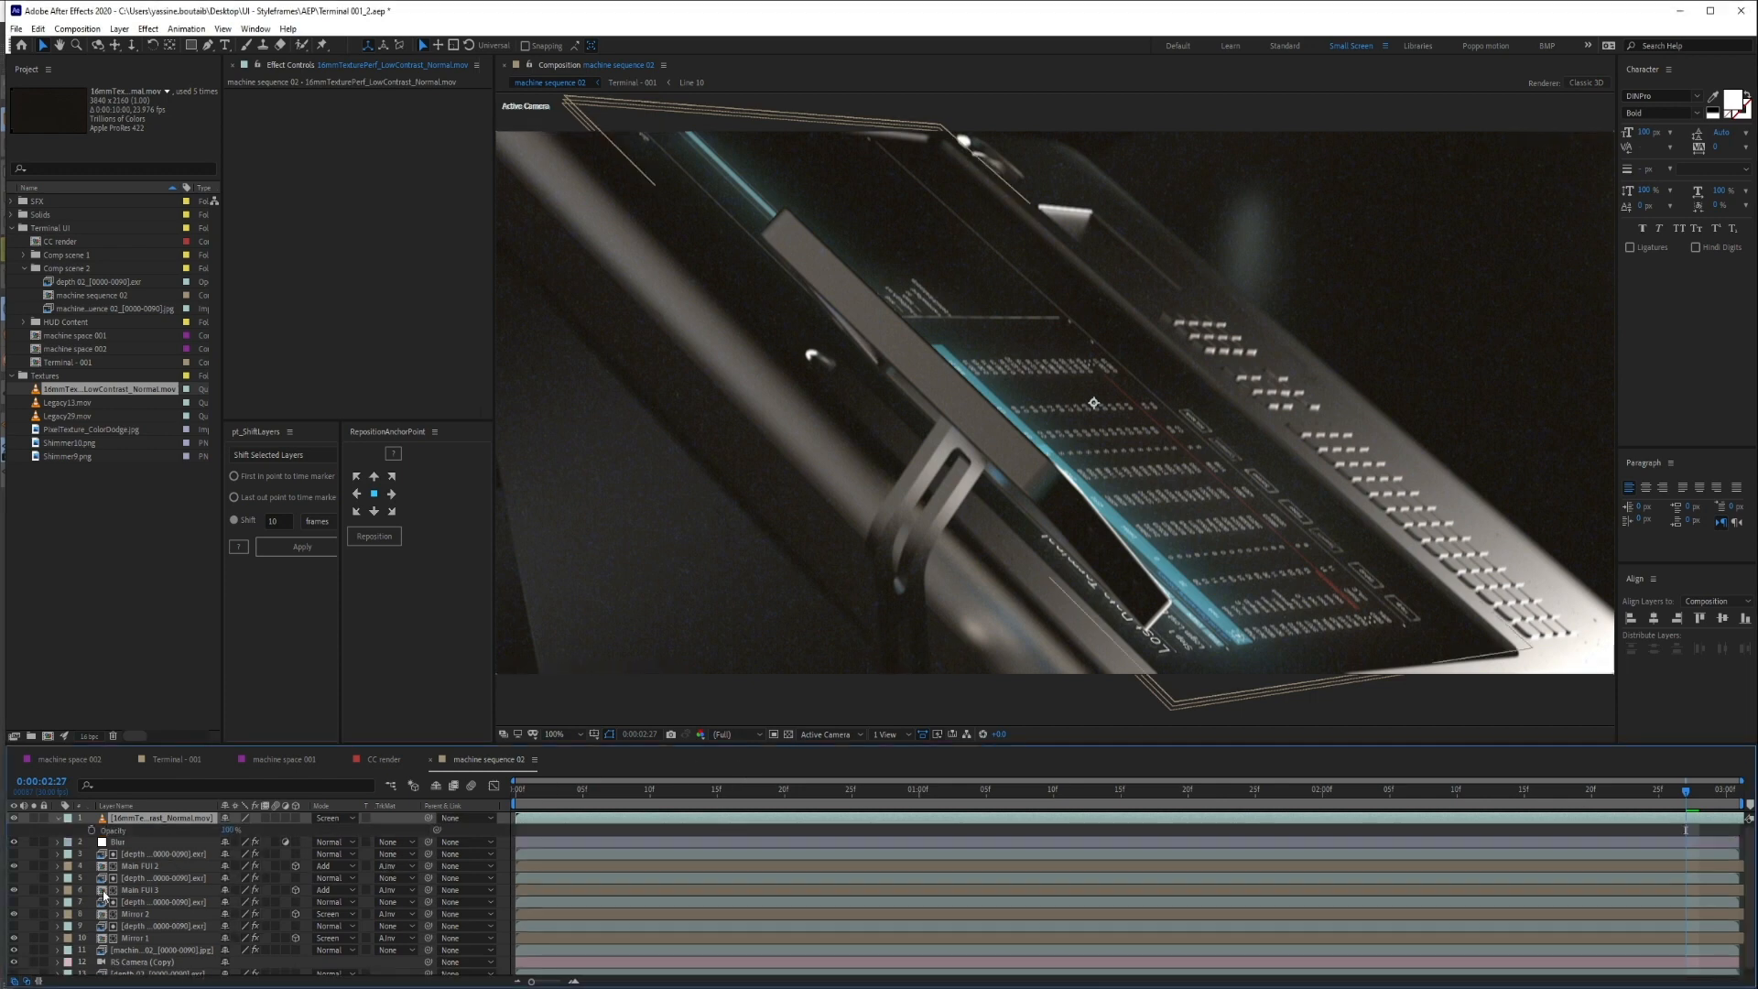
left_click_drag(229, 830, 205, 834)
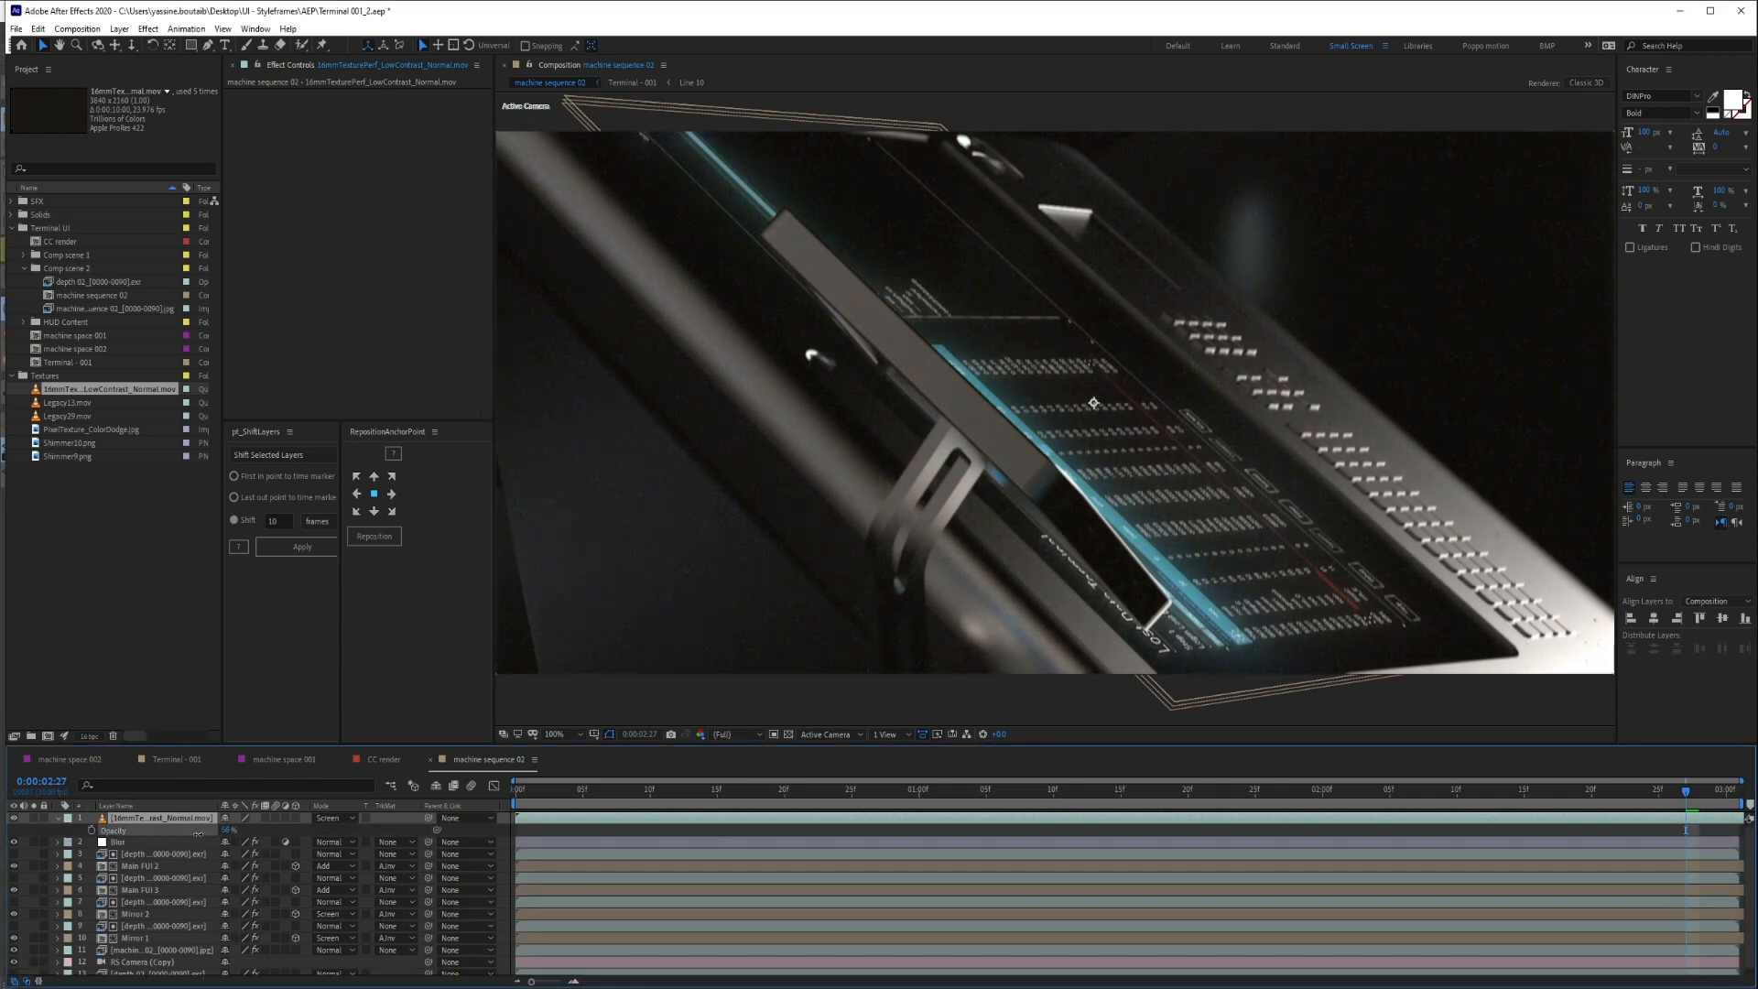
left_click(225, 830)
type("40")
key("Return")
Compare the image with and without the 16mm texture, and preview the grain at several points of the composition
left_click(14, 818)
left_click(14, 819)
left_click(14, 819)
left_click(15, 818)
left_click_drag(595, 790, 1170, 795)
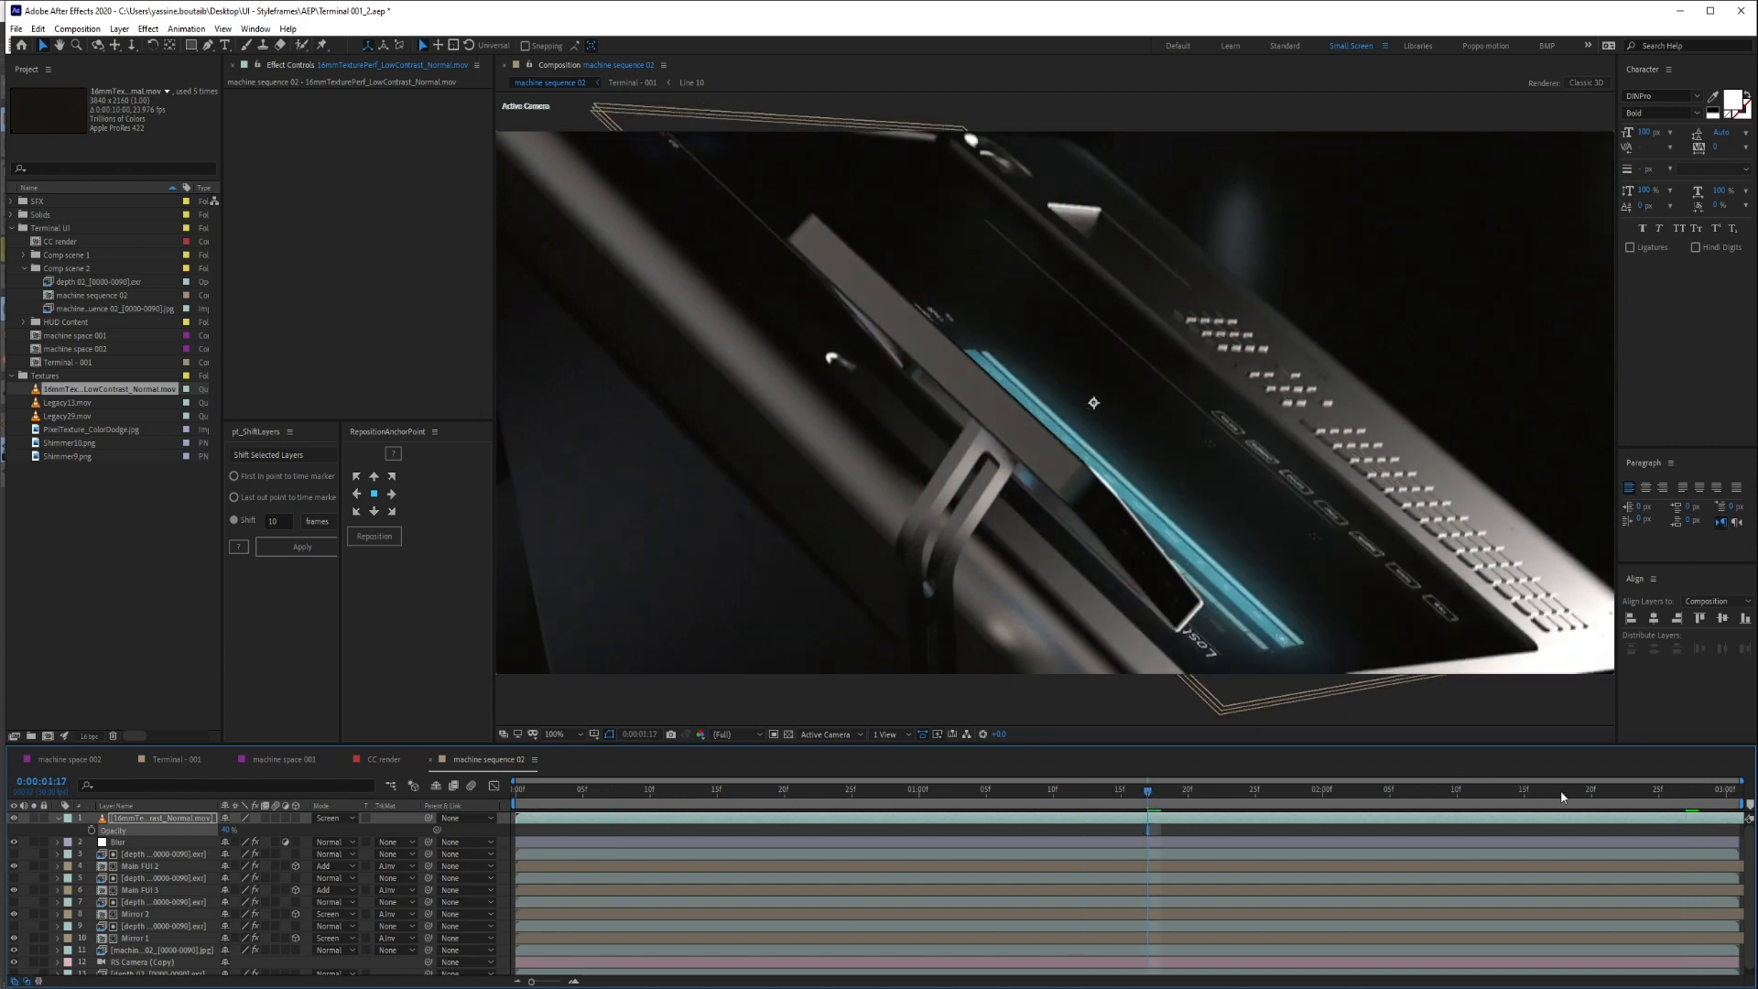
left_click(1605, 791)
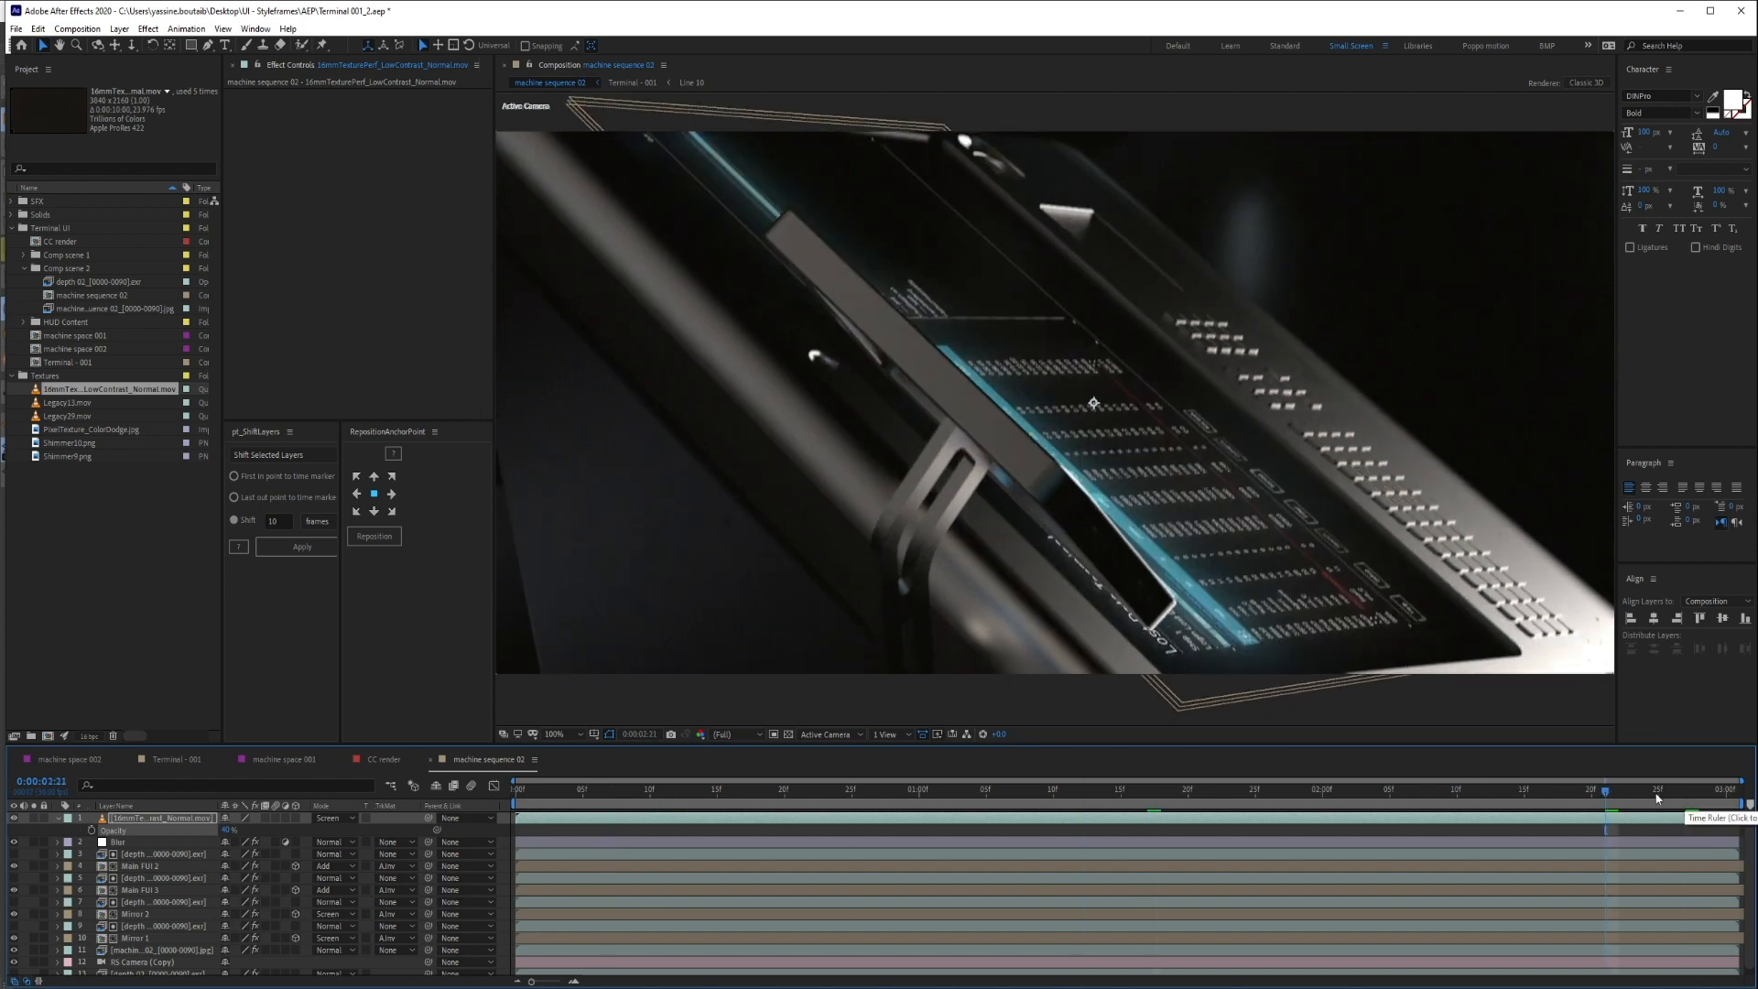
left_click(1121, 793)
left_click_drag(1085, 796, 458, 822)
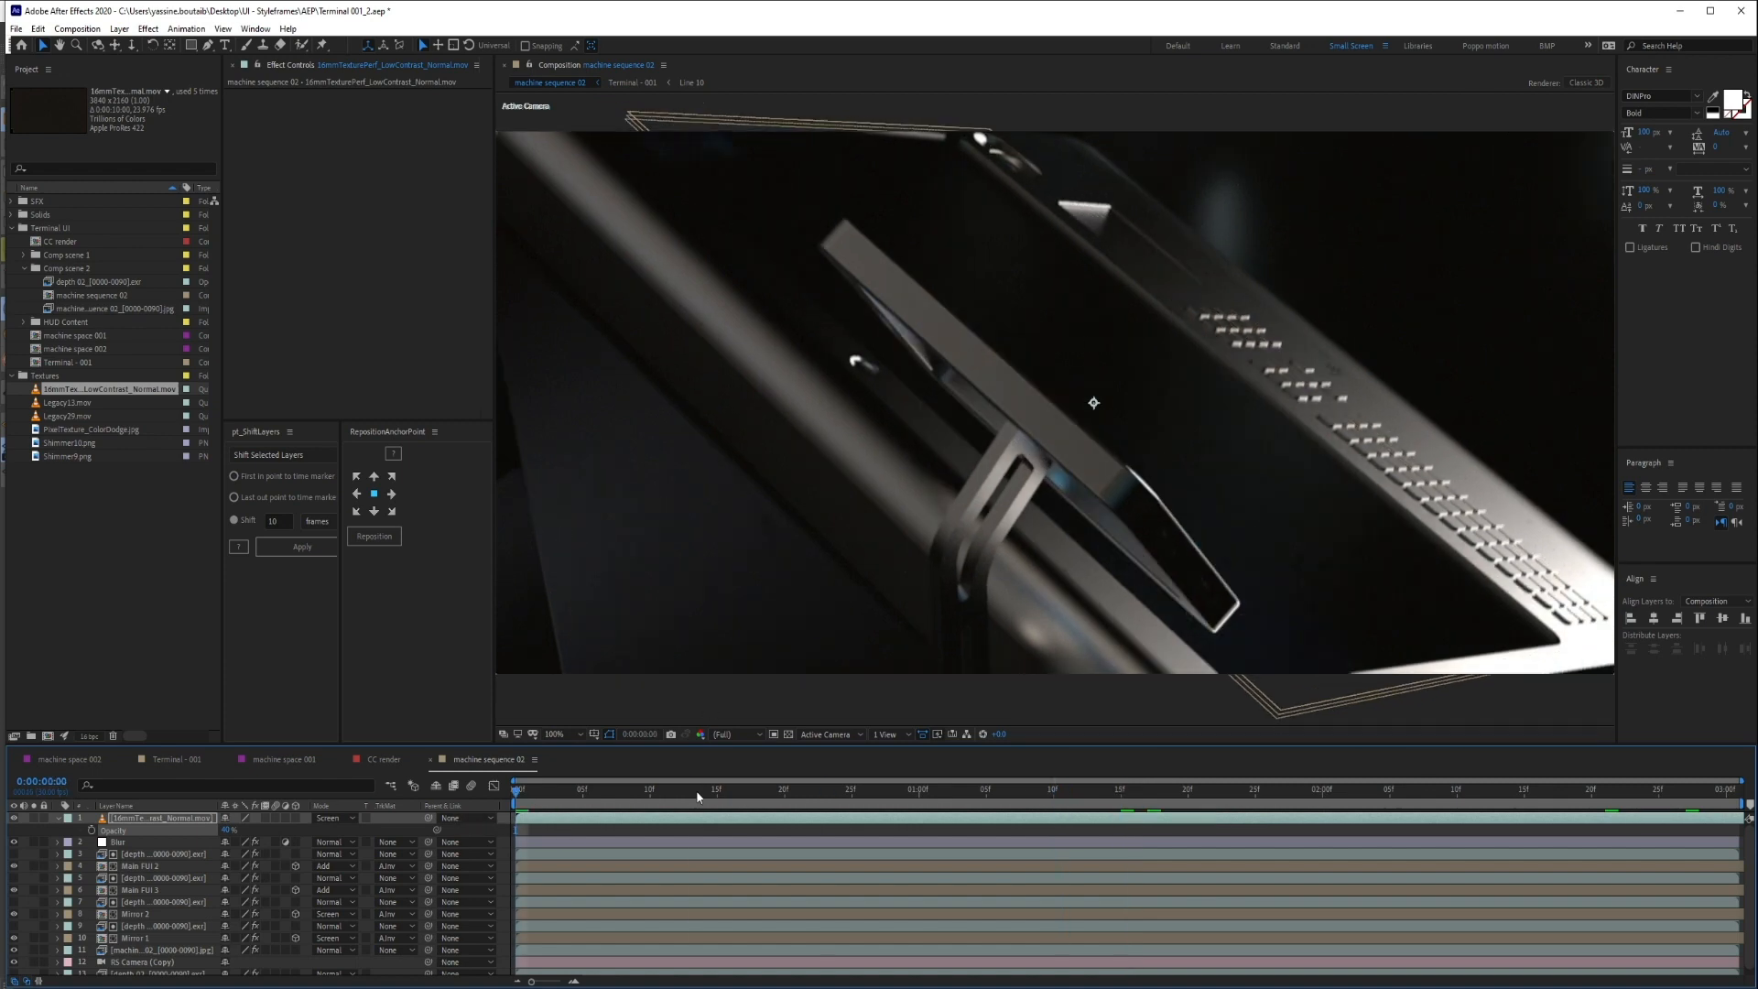
key("space")
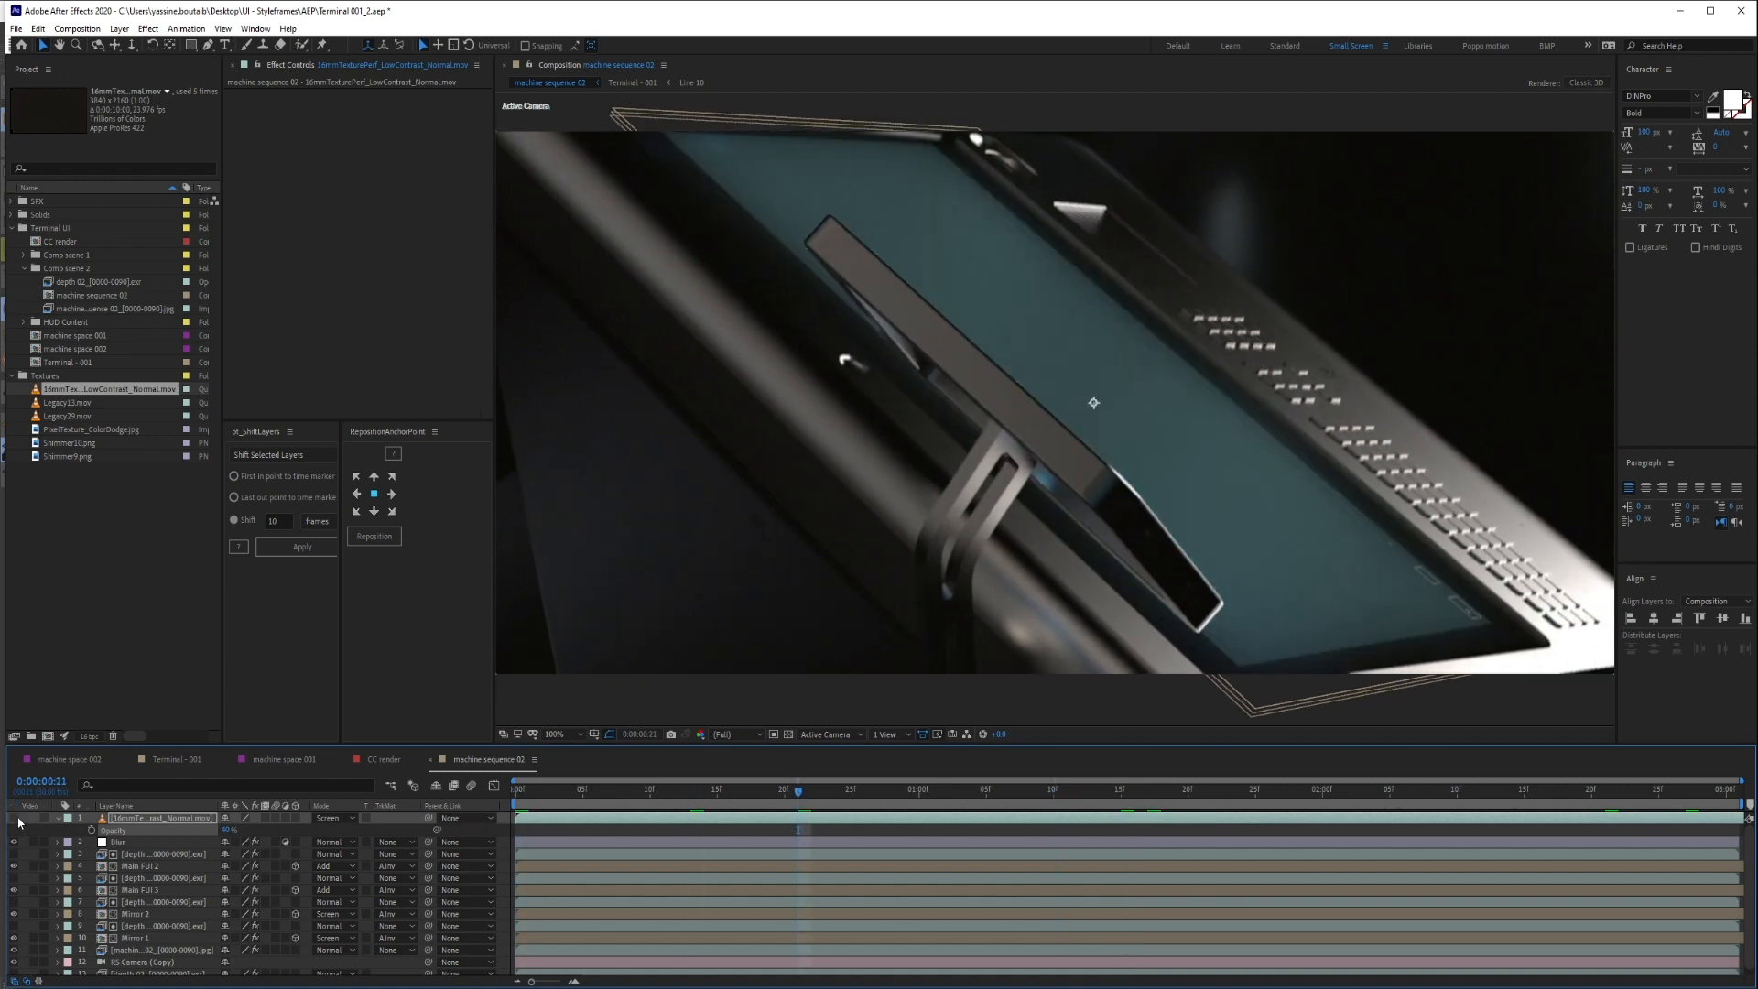
Hide the 16mm texture layer and create an adjustment layer with the Add Grain effect
left_click(14, 818)
right_click(25, 822)
mouse_move(106, 669)
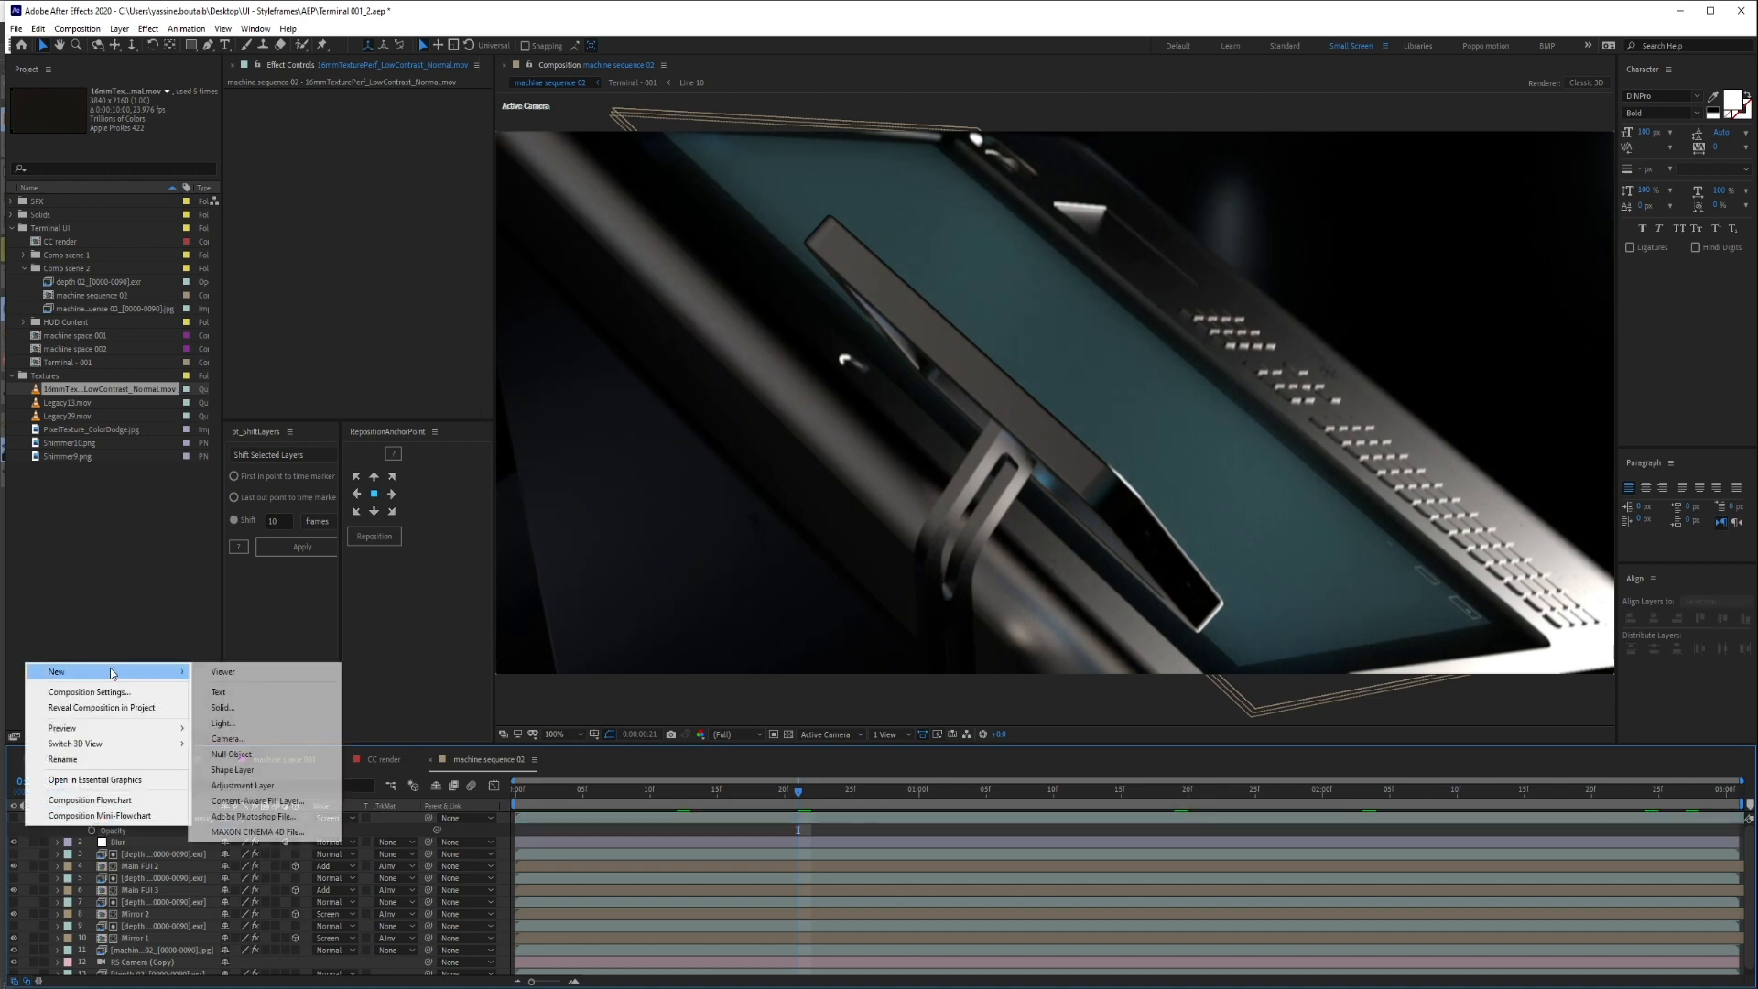
left_click(263, 780)
key("ctrl+space")
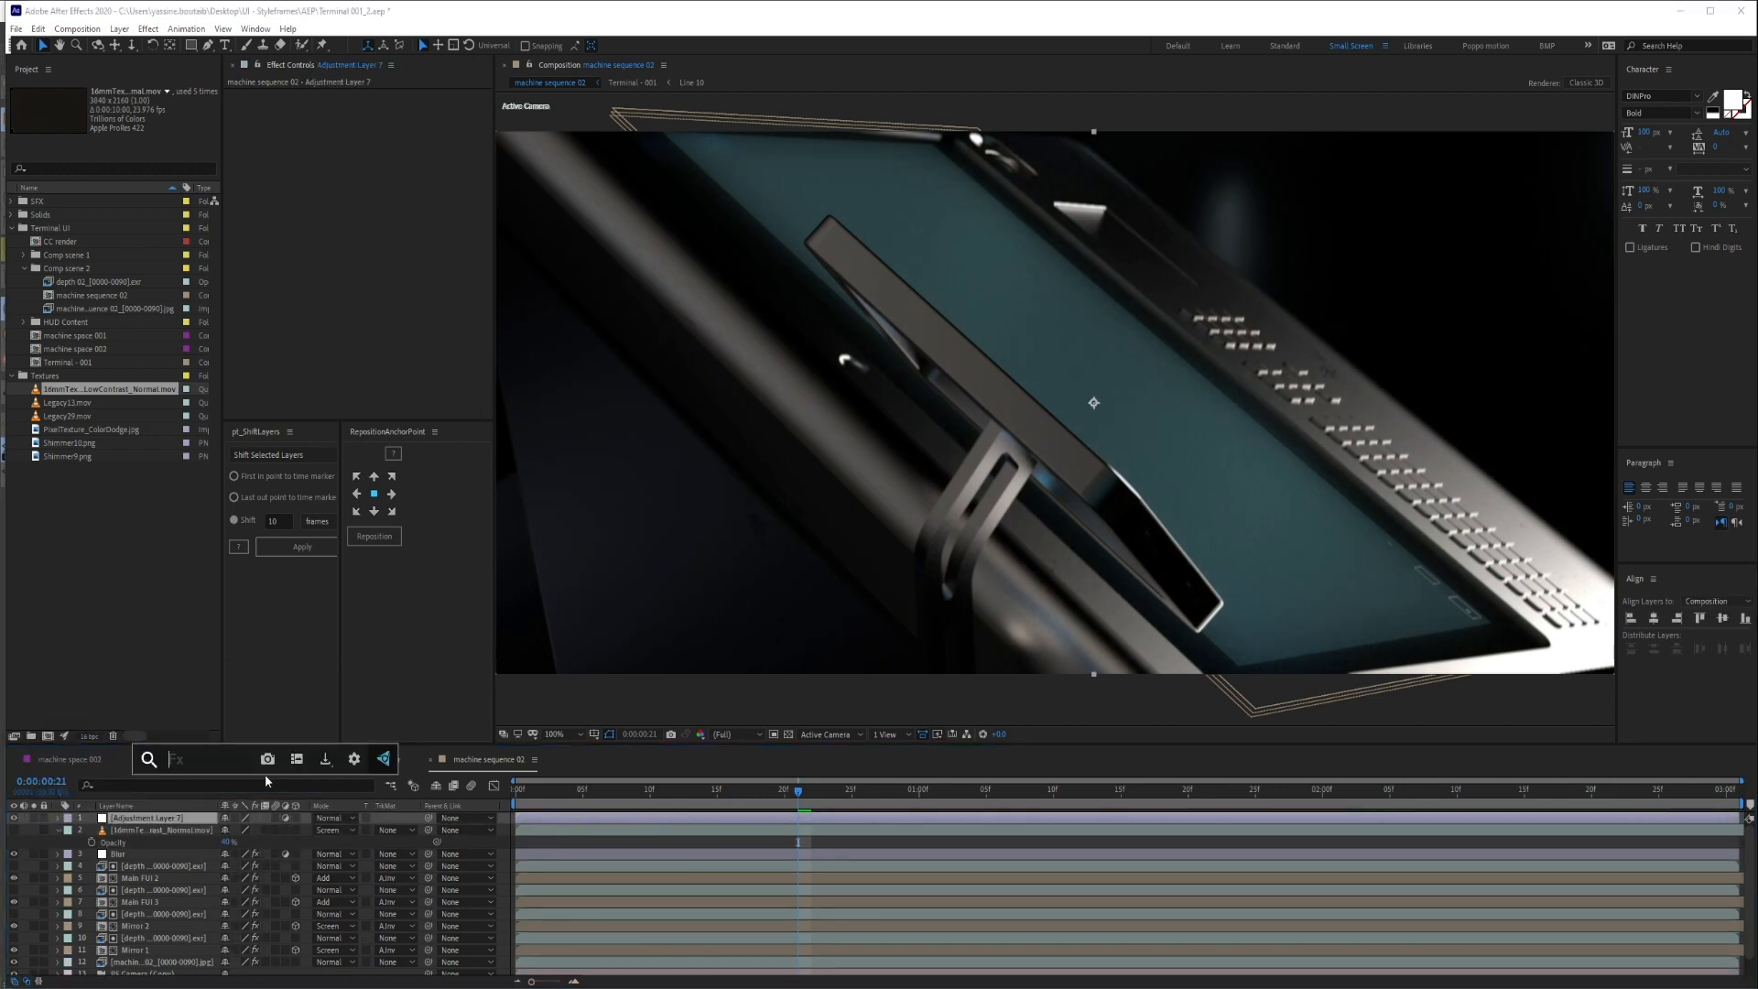
type("add gr")
key("Return")
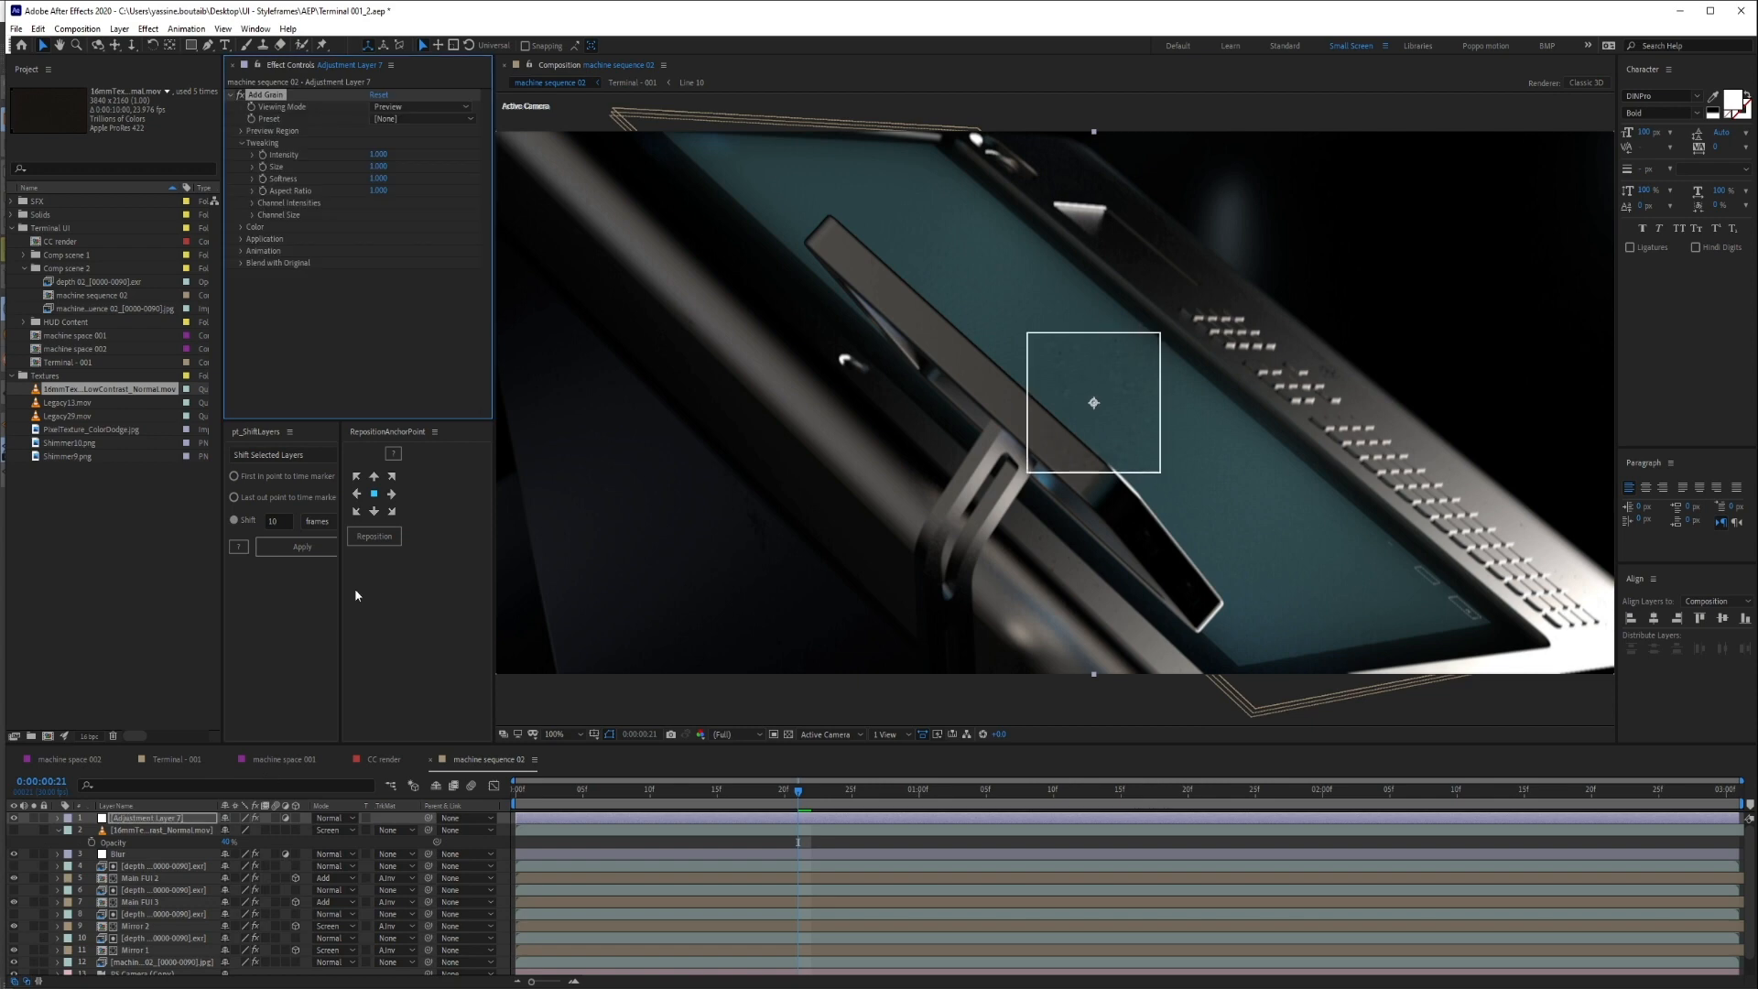
Set Add Grain's viewing mode to Final Output and its intensity to 0.25, and inspect the grain up close
left_click(421, 107)
left_click(399, 157)
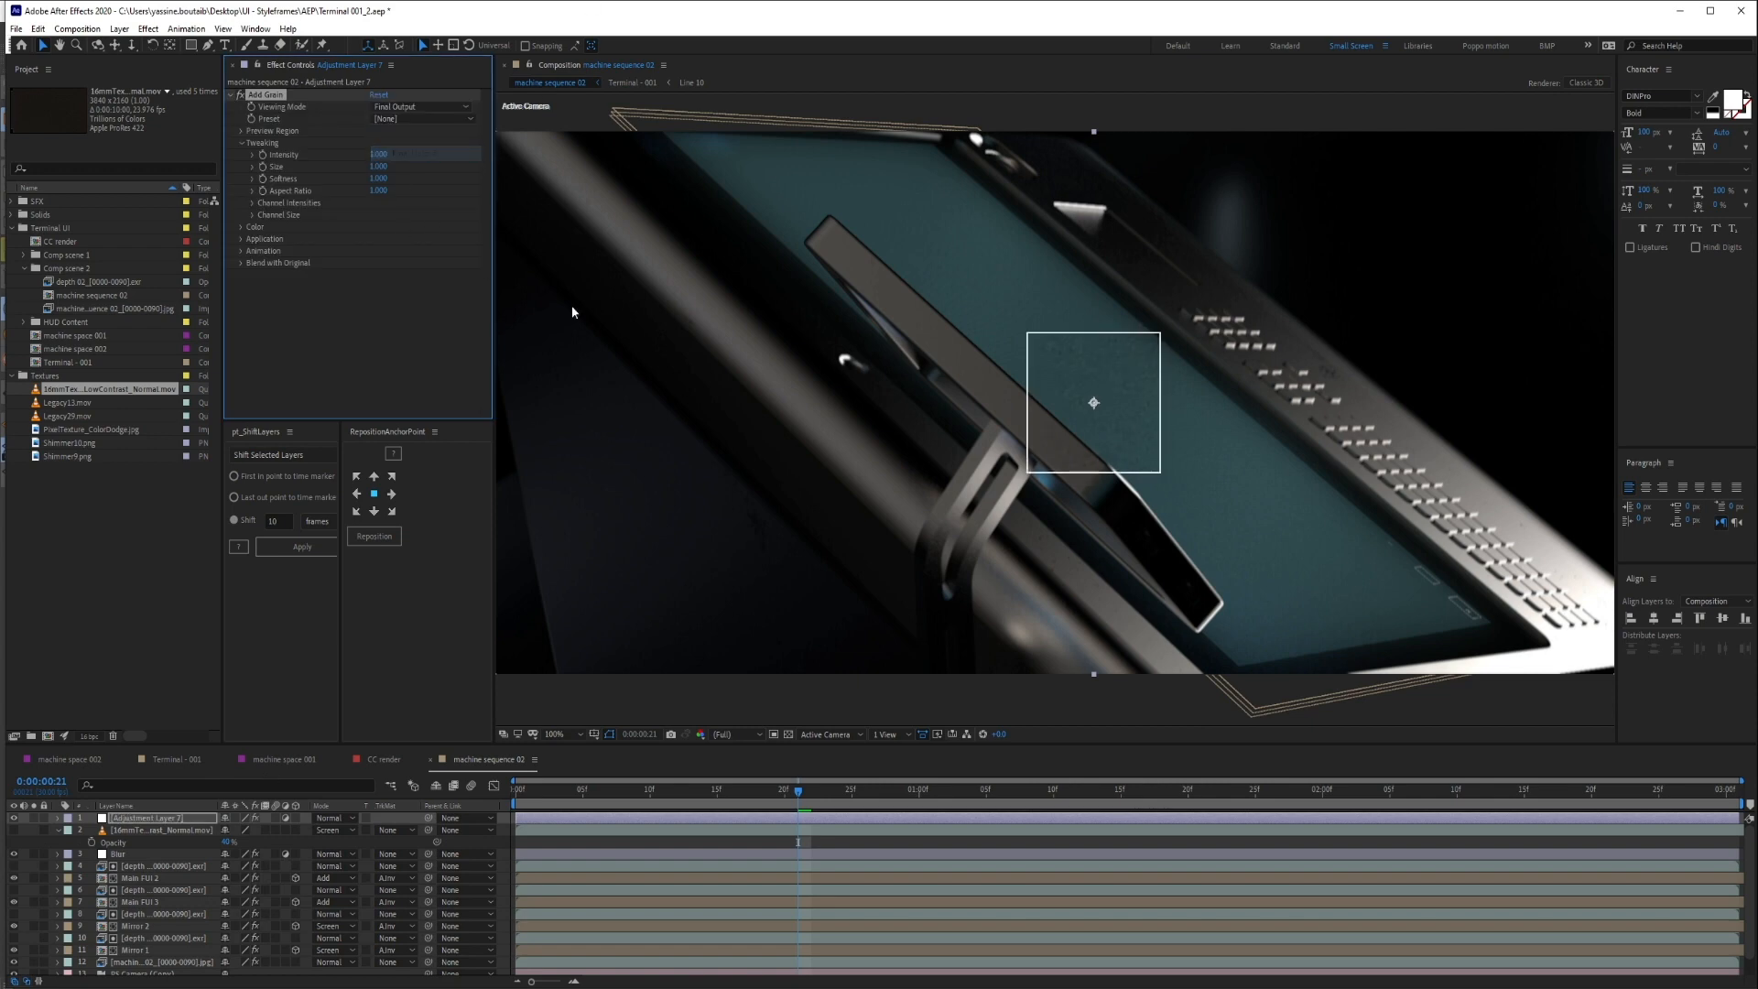
left_click(379, 155)
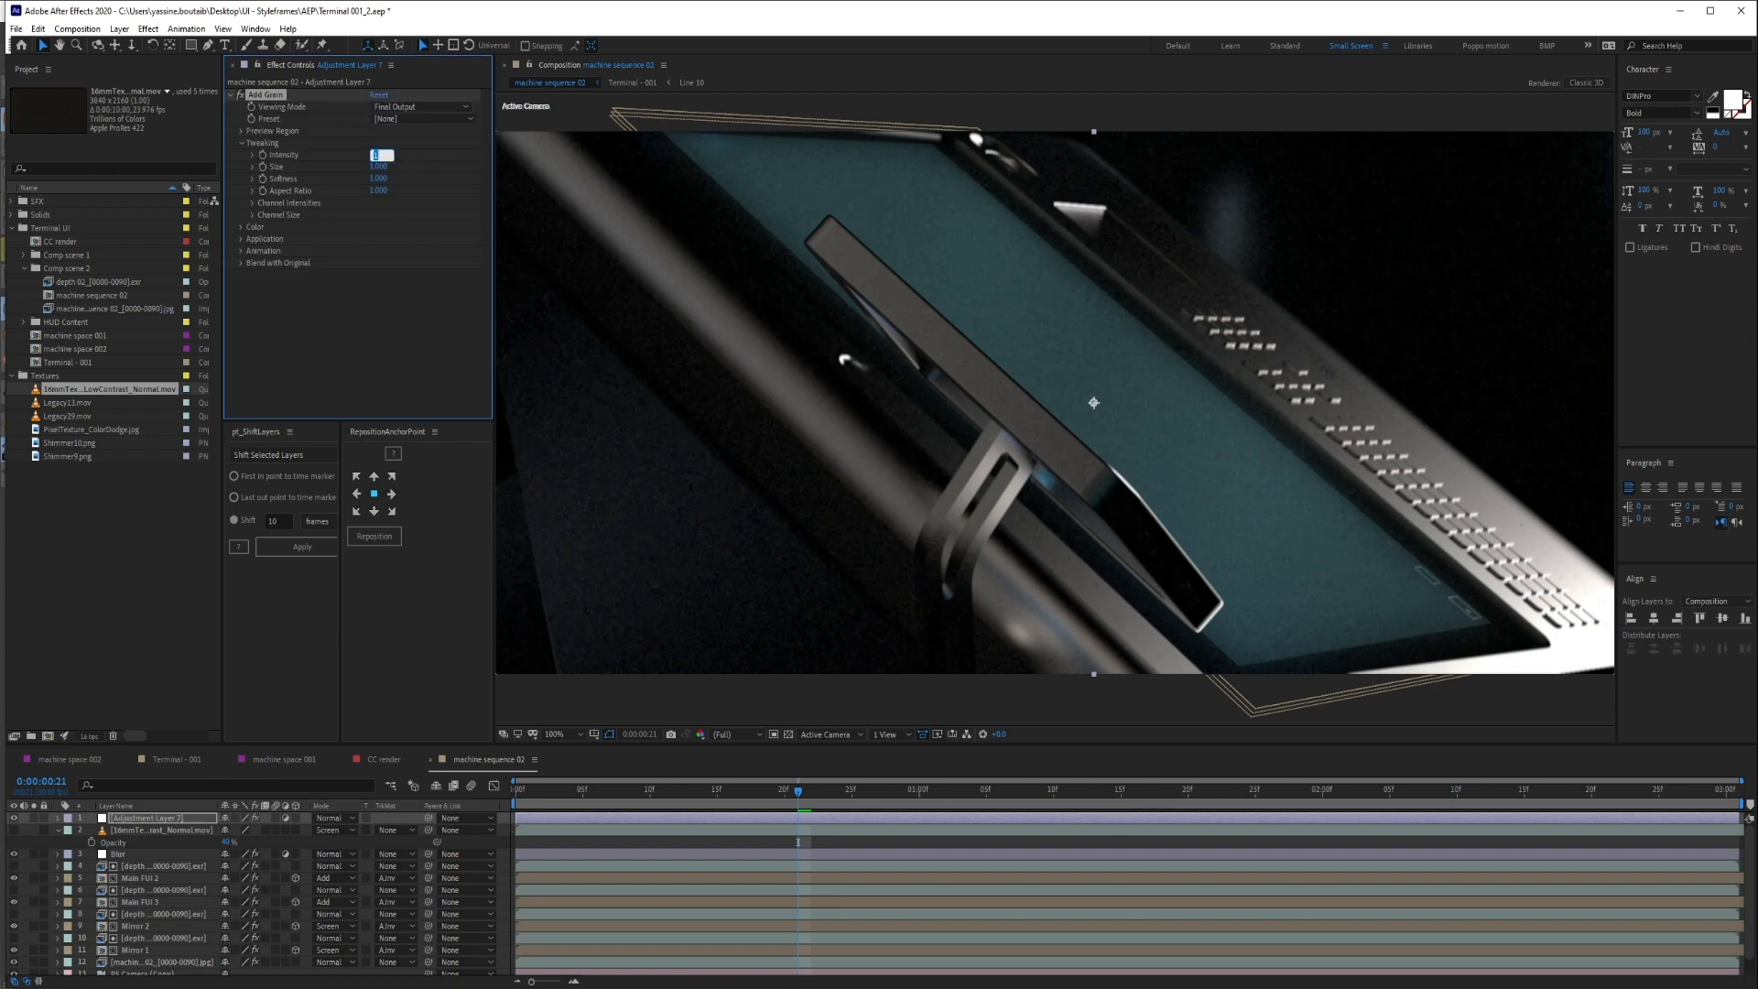
type("0.25")
key("Return")
scroll(756, 217, "up", 2)
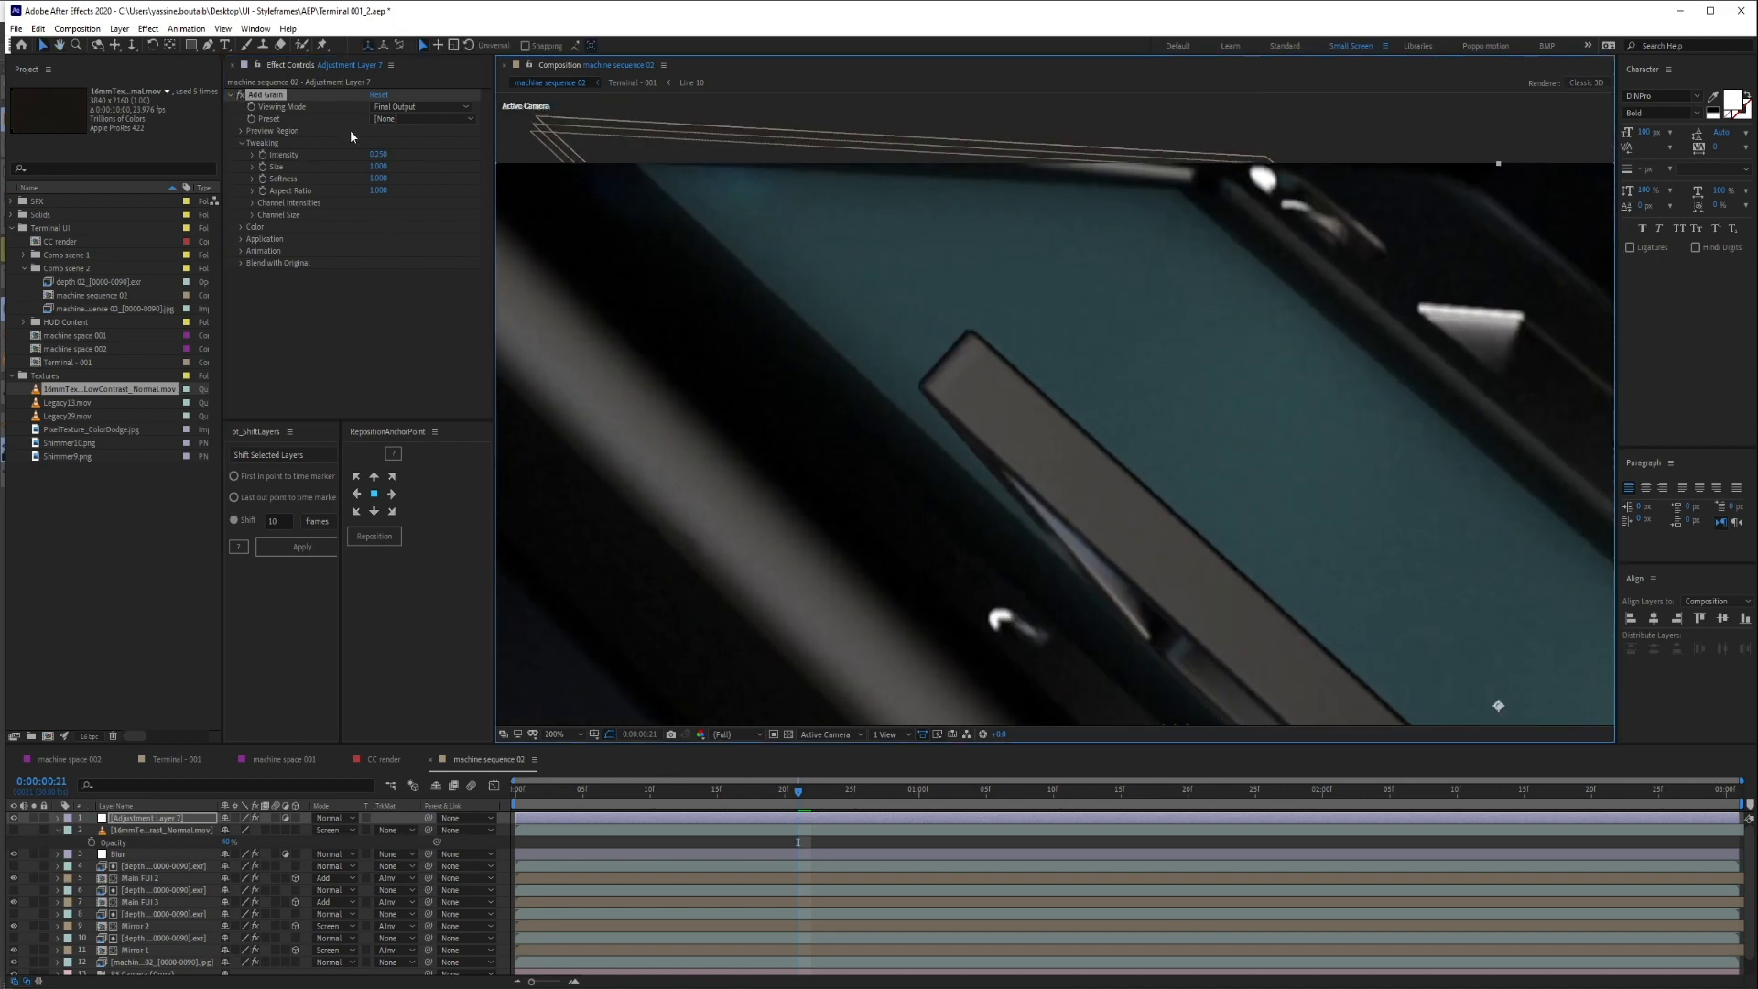
Delete the Add Grain adjustment layer and make the 16mm texture layer visible again
left_click(245, 102)
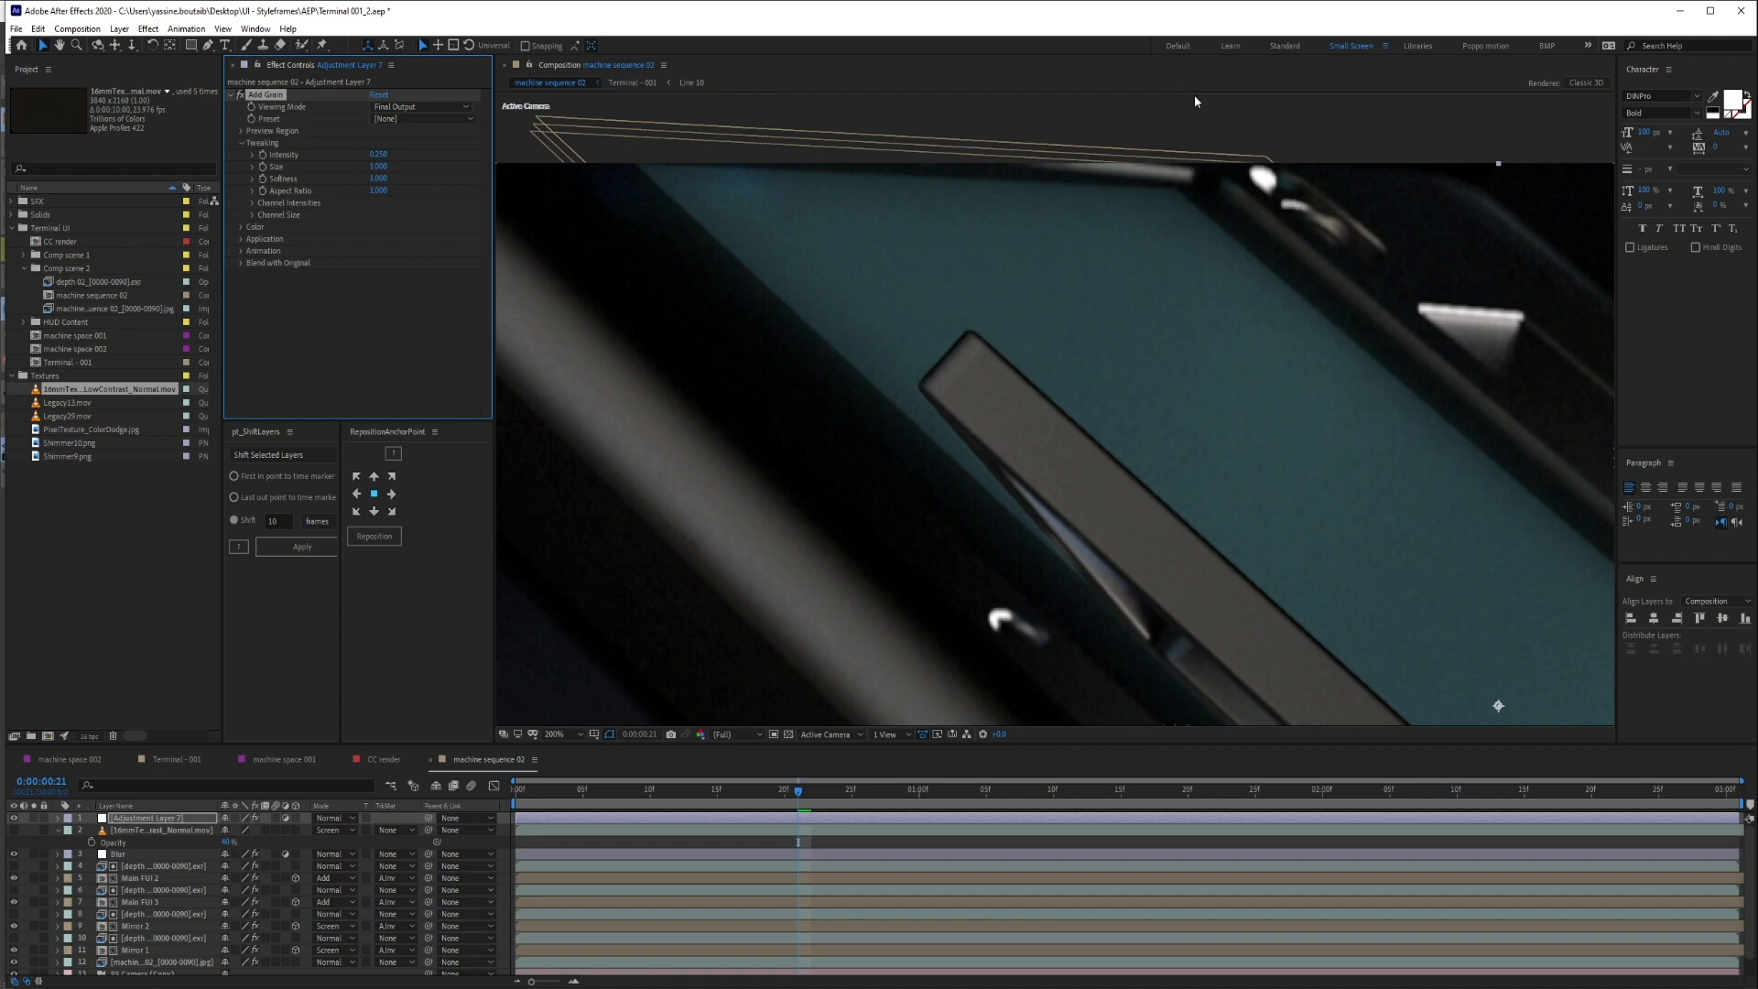
key("Delete")
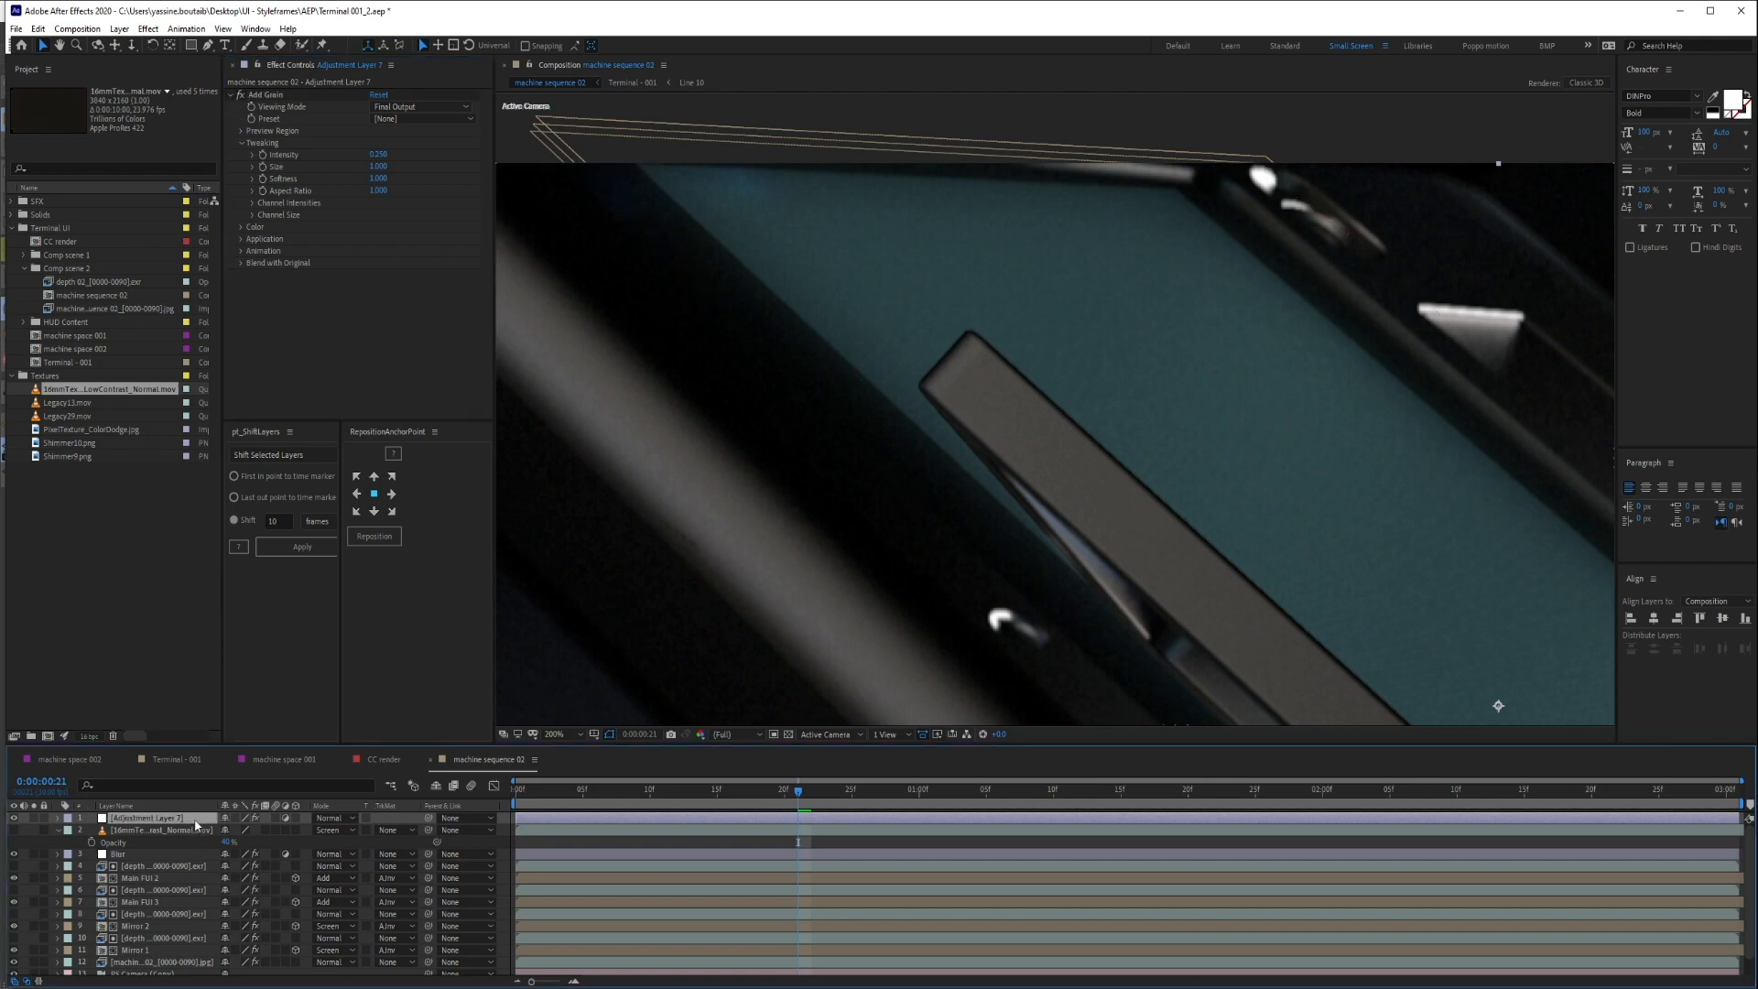
left_click(17, 819)
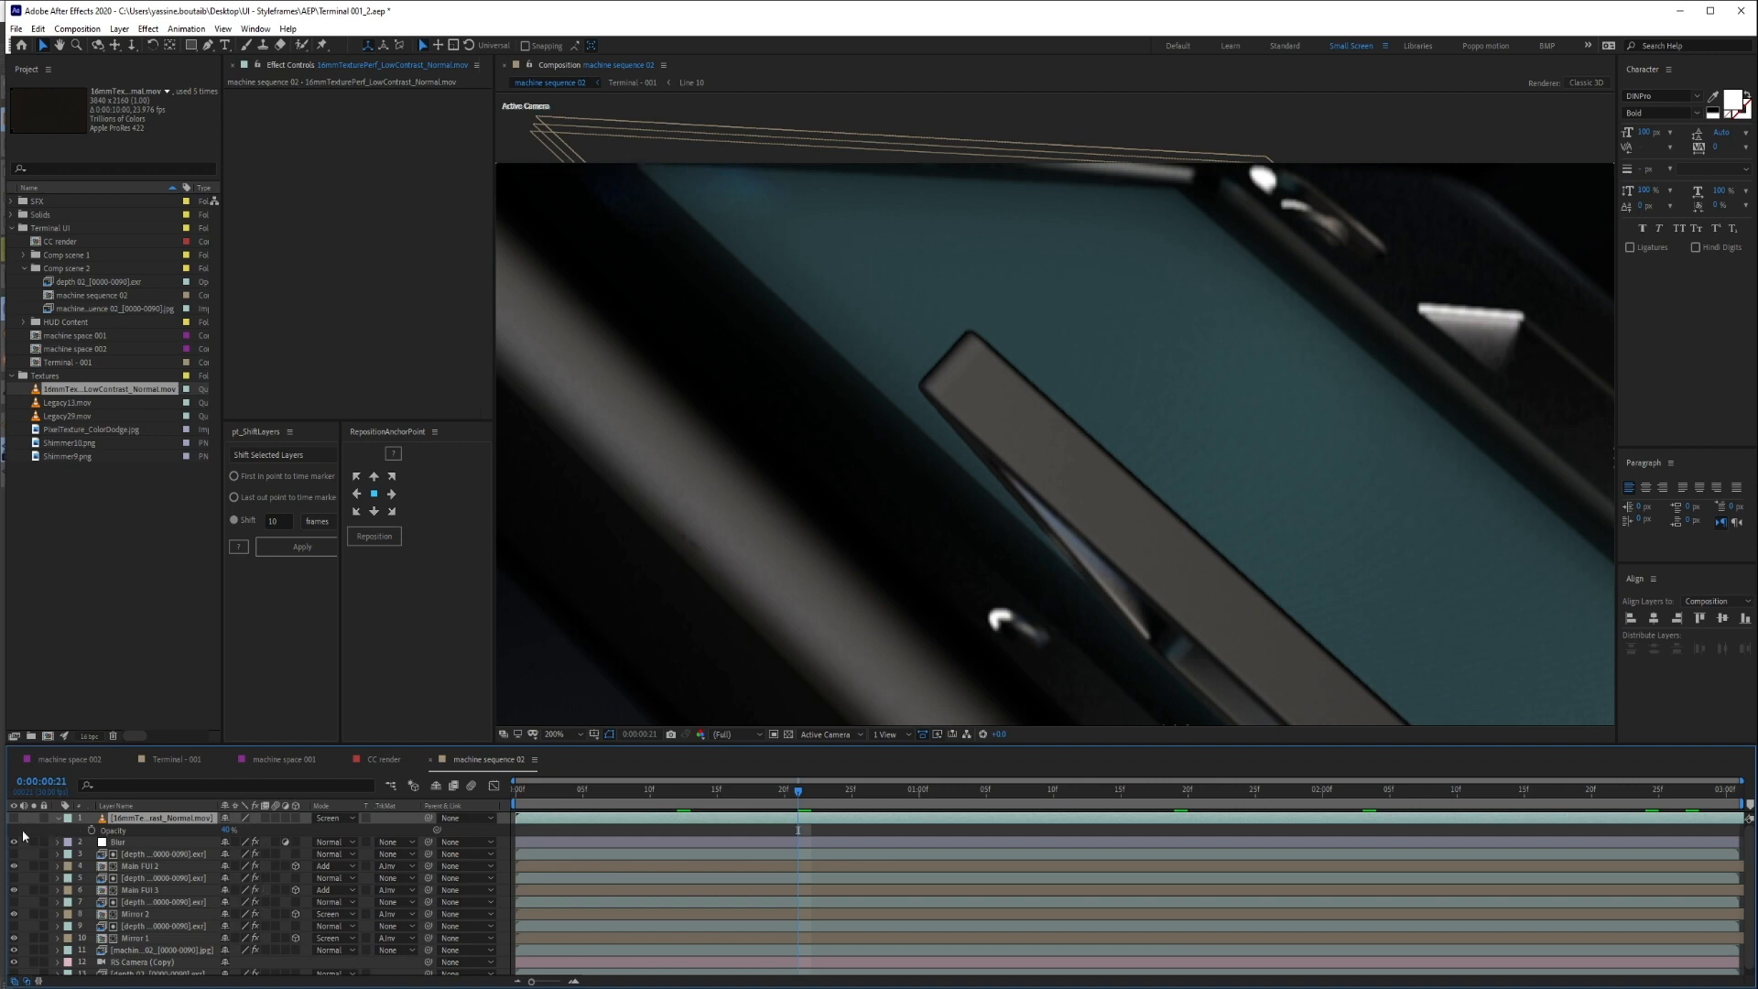
left_click(14, 817)
left_click(272, 831)
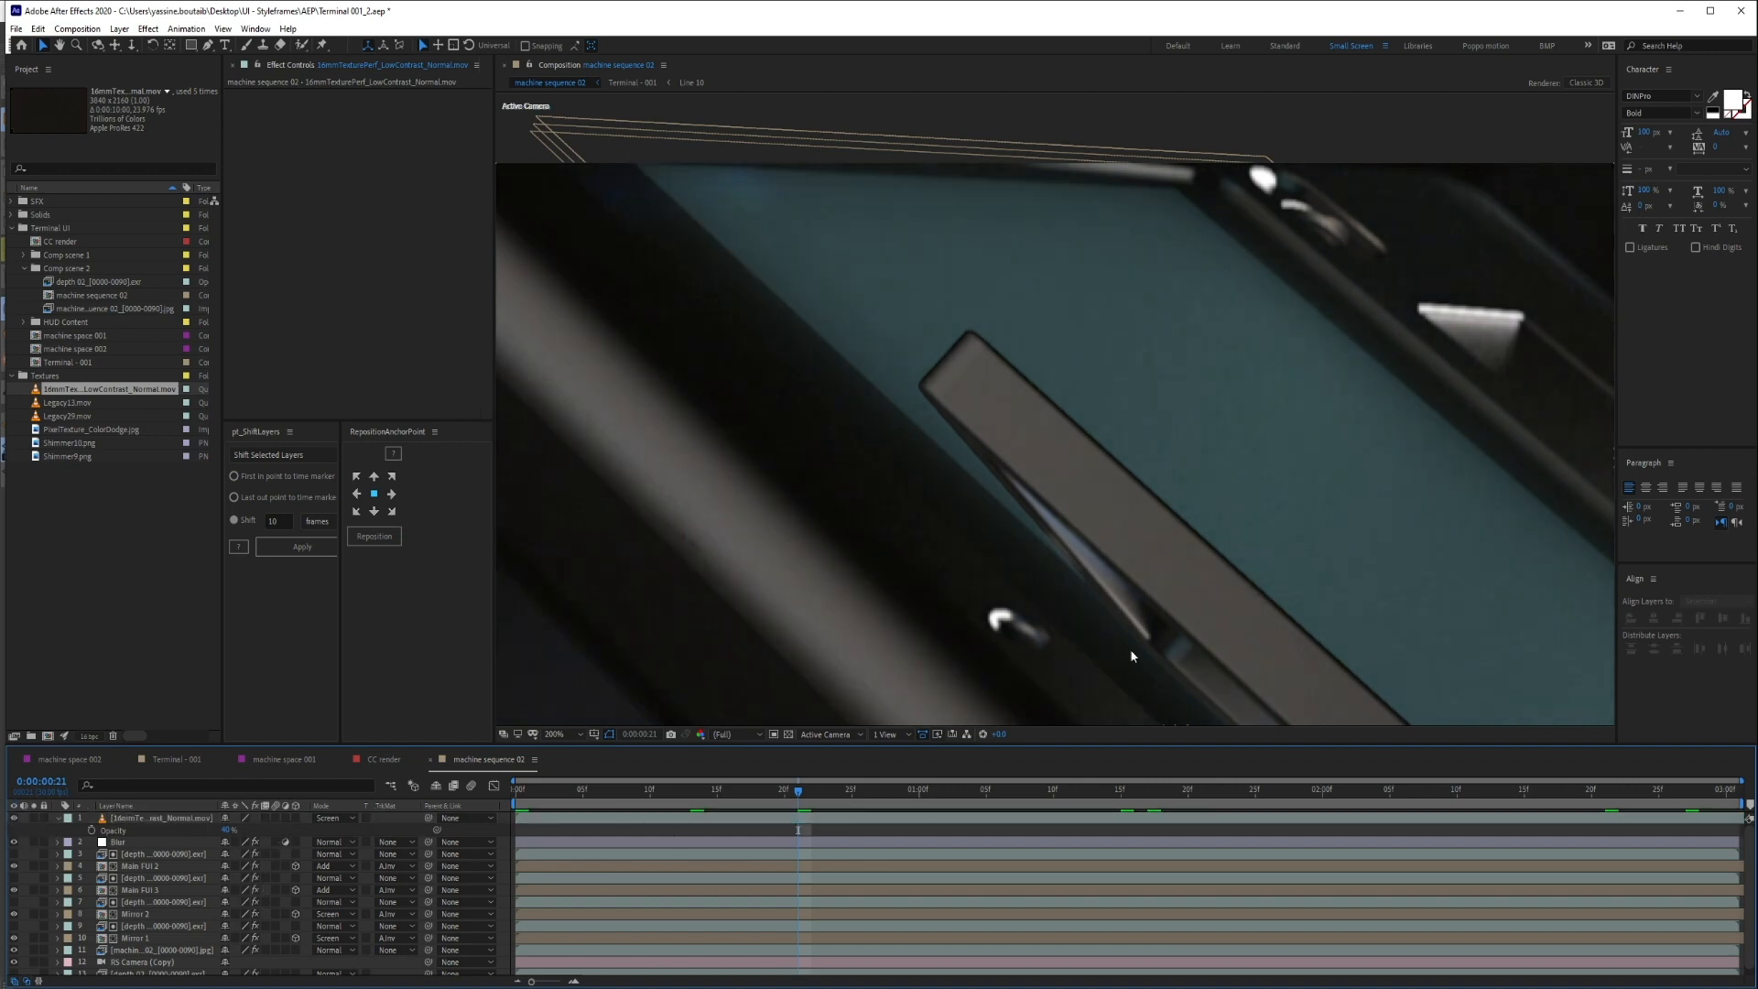
Create a new adjustment layer above the 16mm texture and rename it CC
scroll(1090, 549, "down", 1)
key("space")
left_click_drag(1354, 503, 1117, 392)
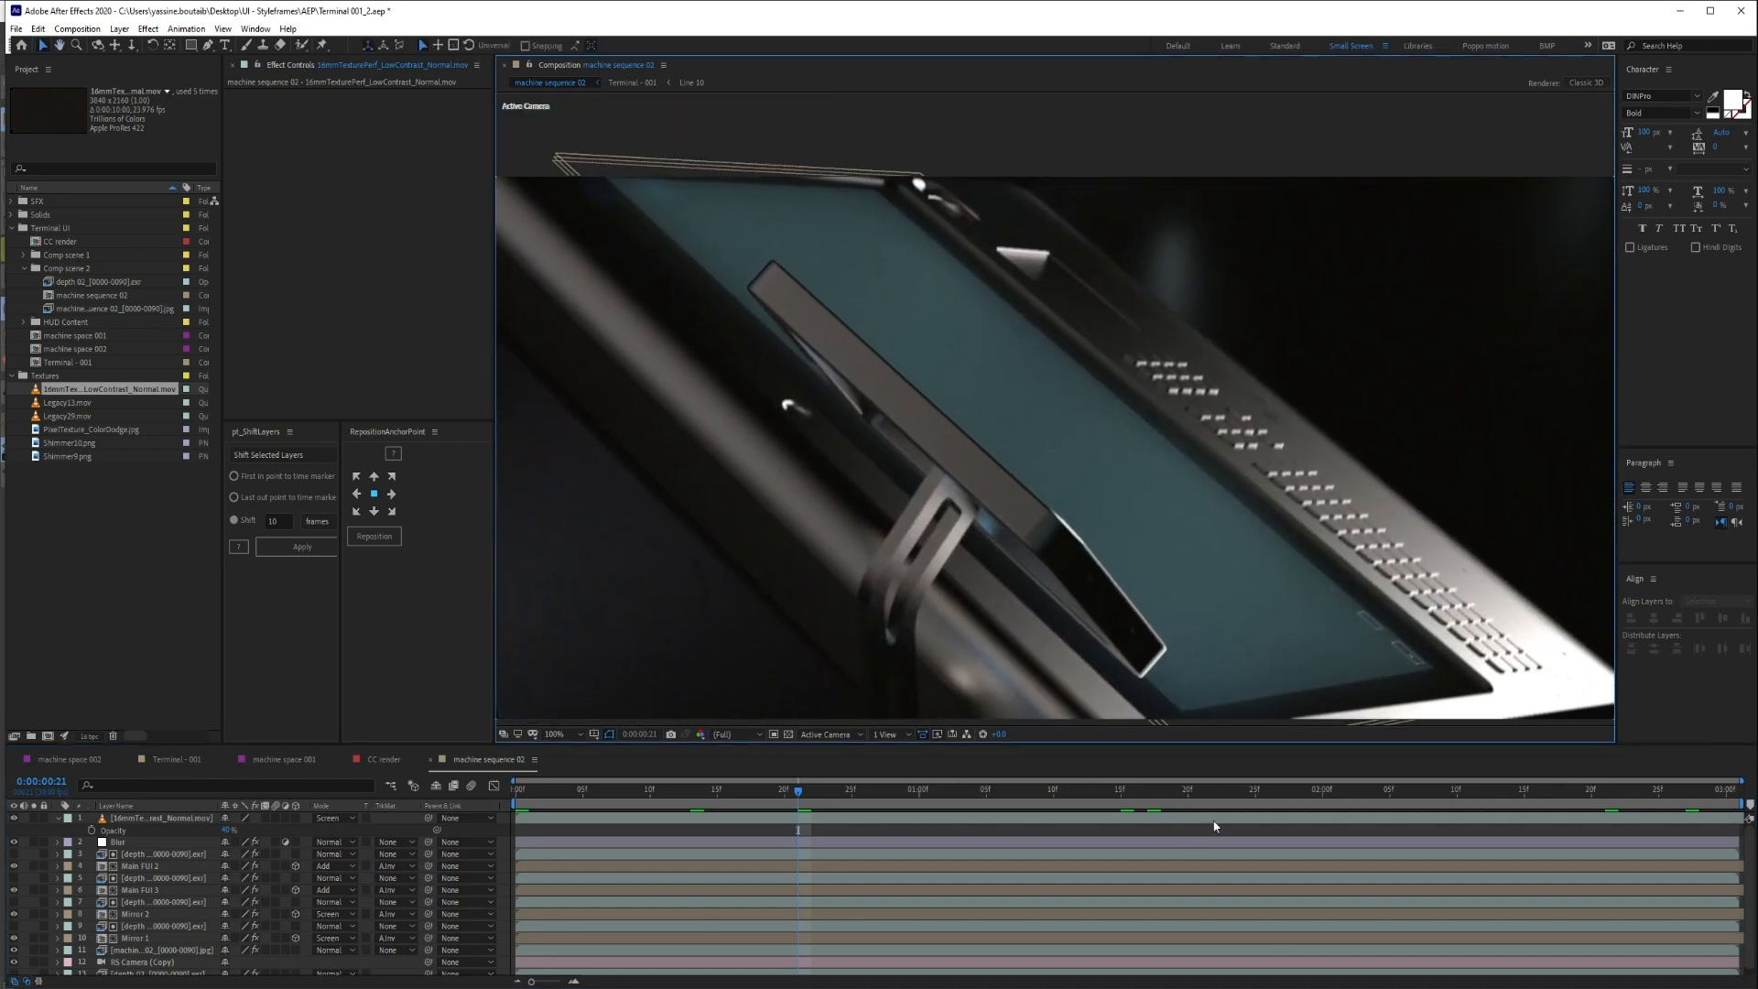
left_click(144, 819)
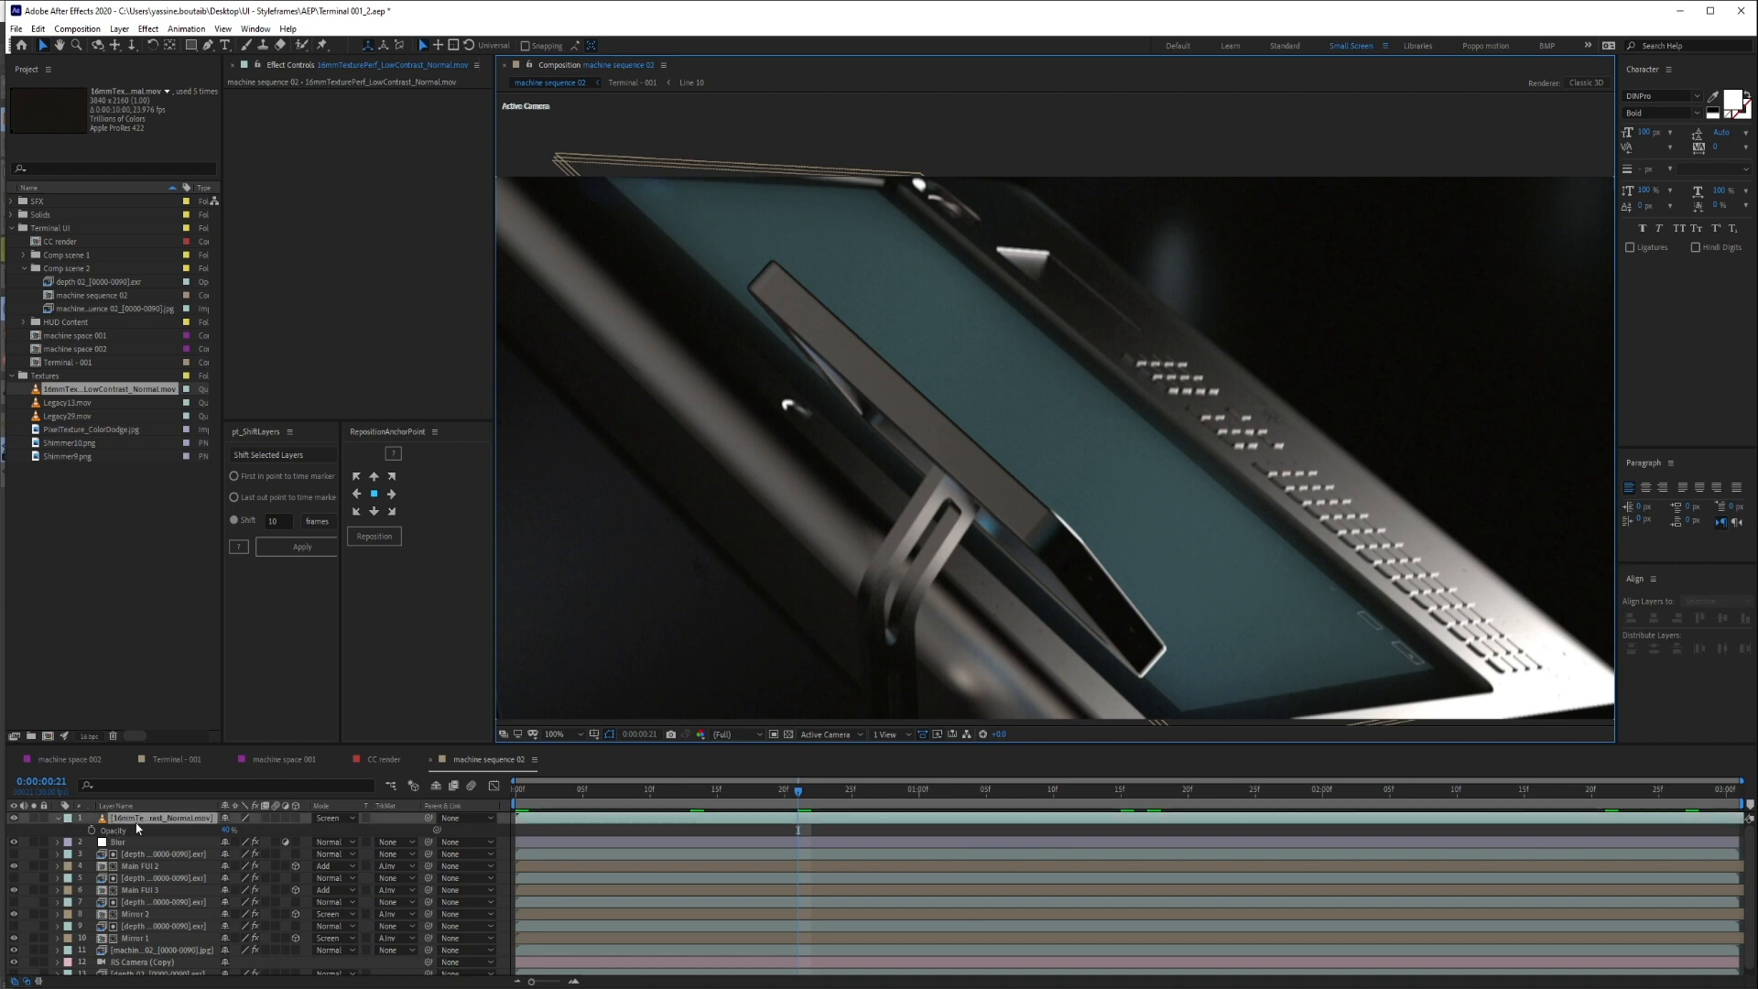
left_click(58, 817)
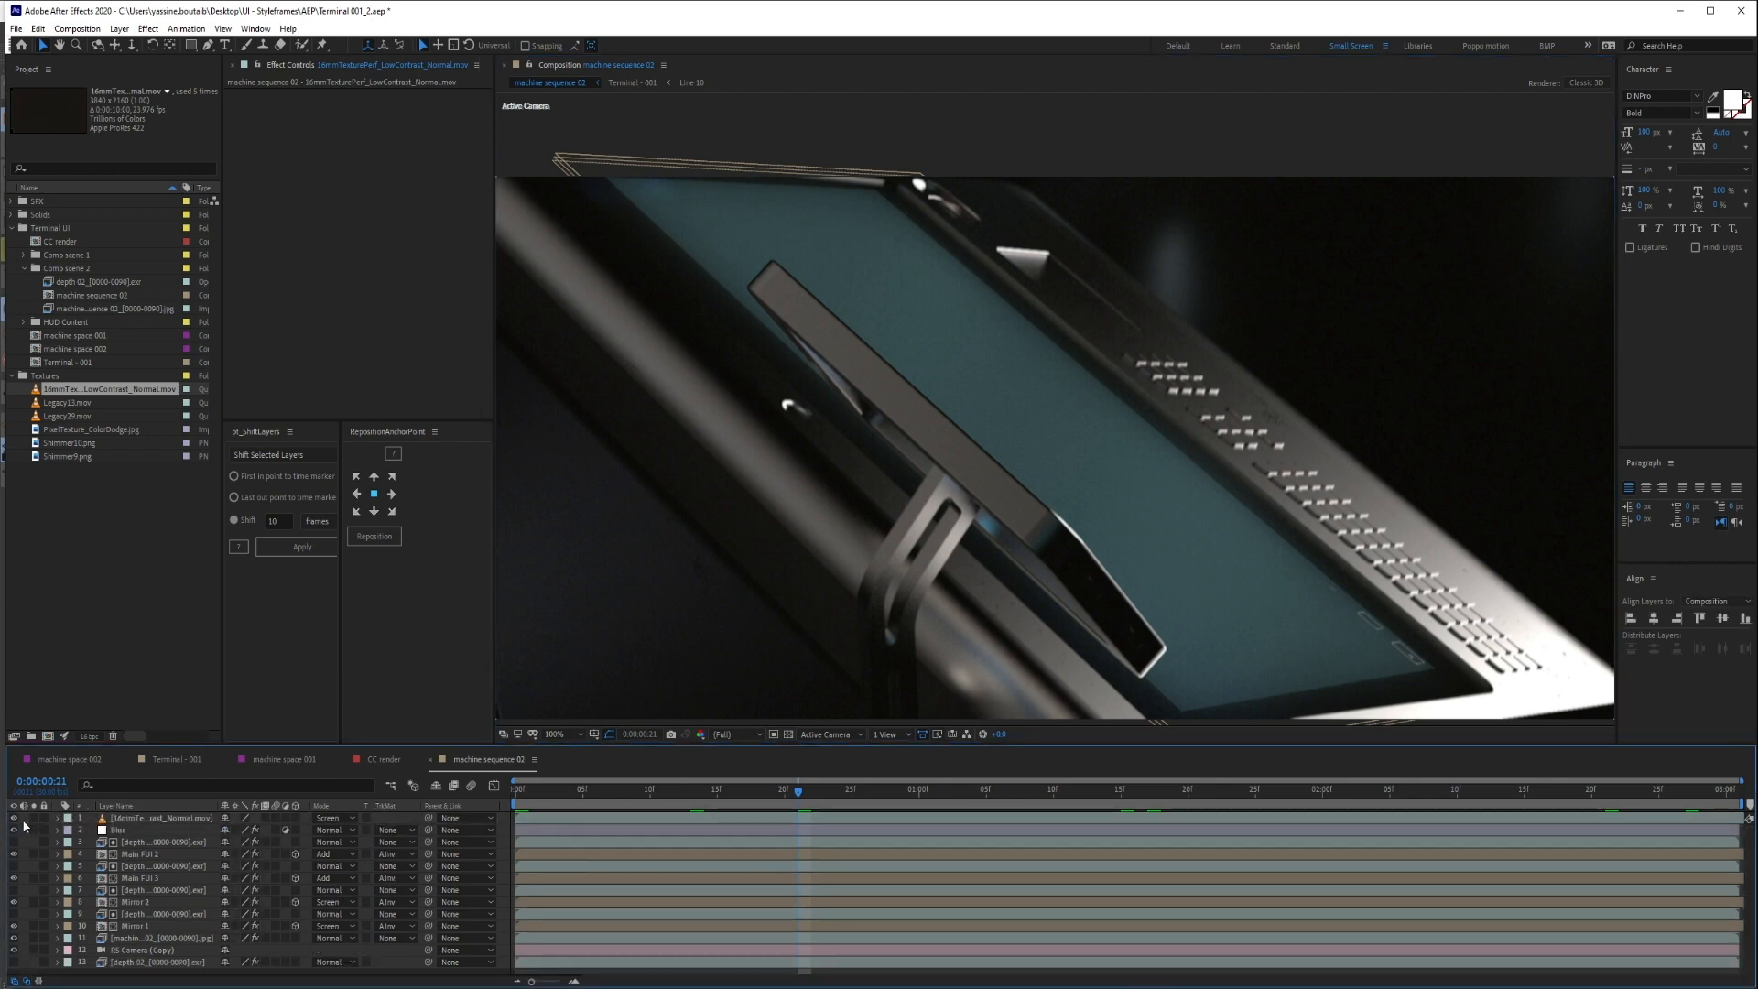
right_click(24, 823)
mouse_move(80, 832)
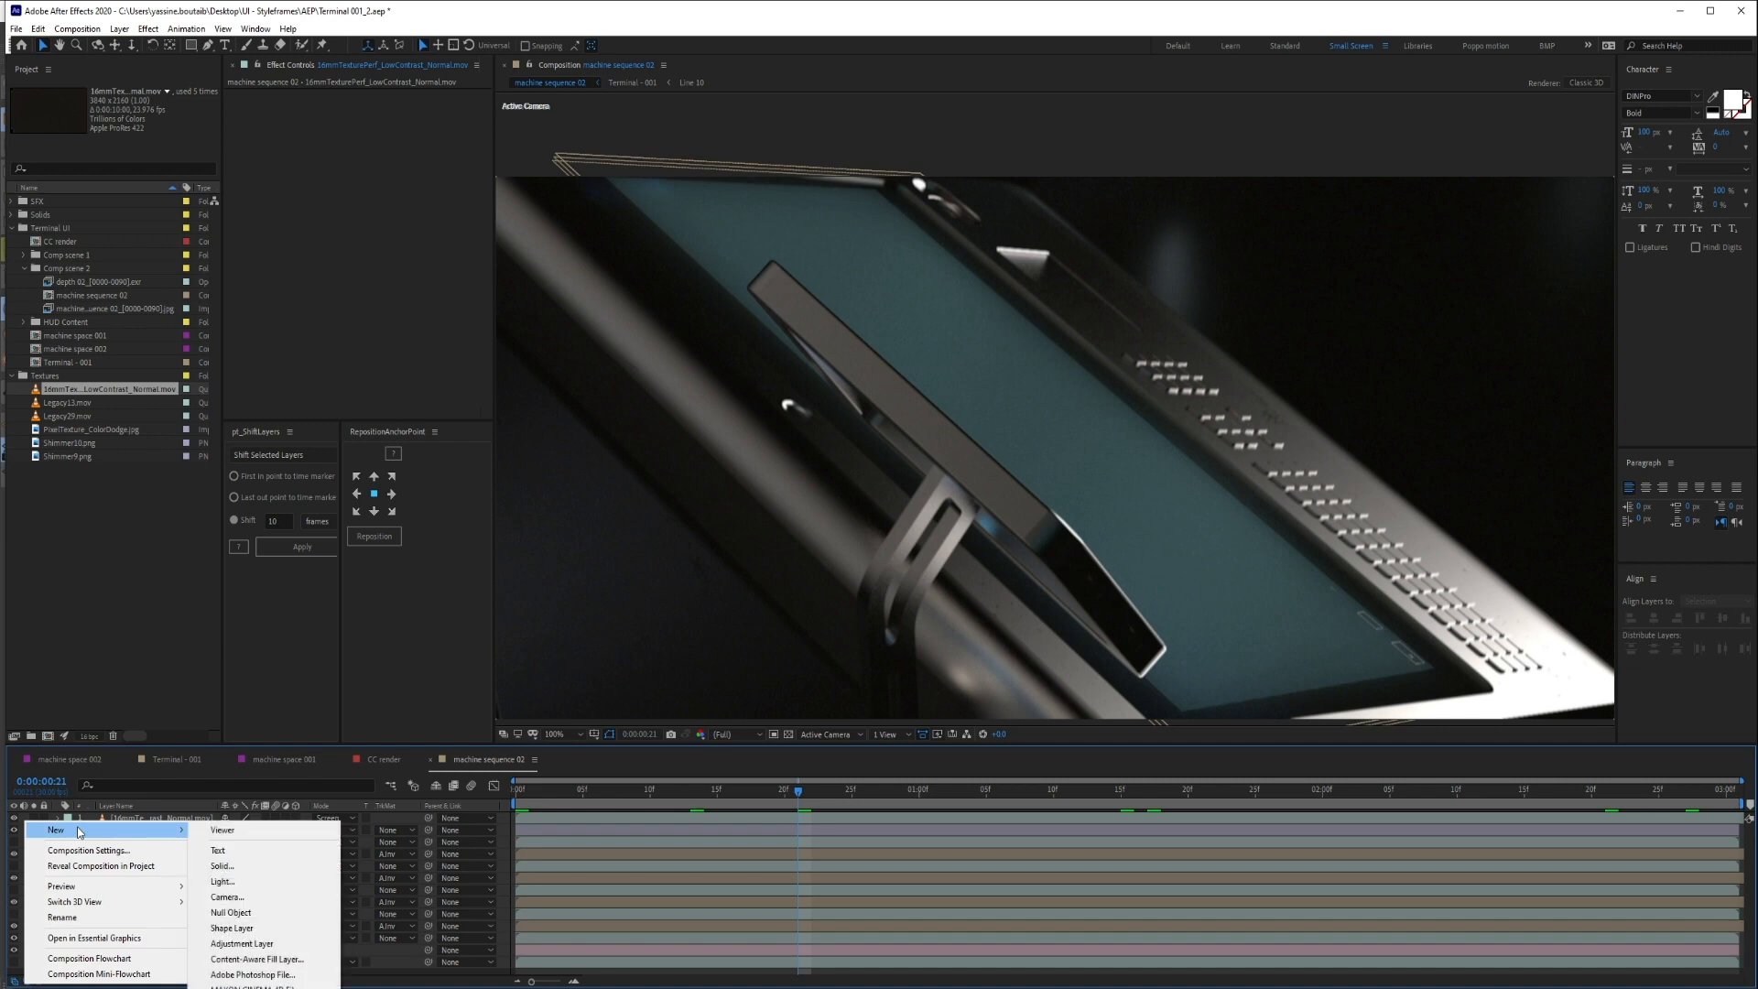
left_click(260, 940)
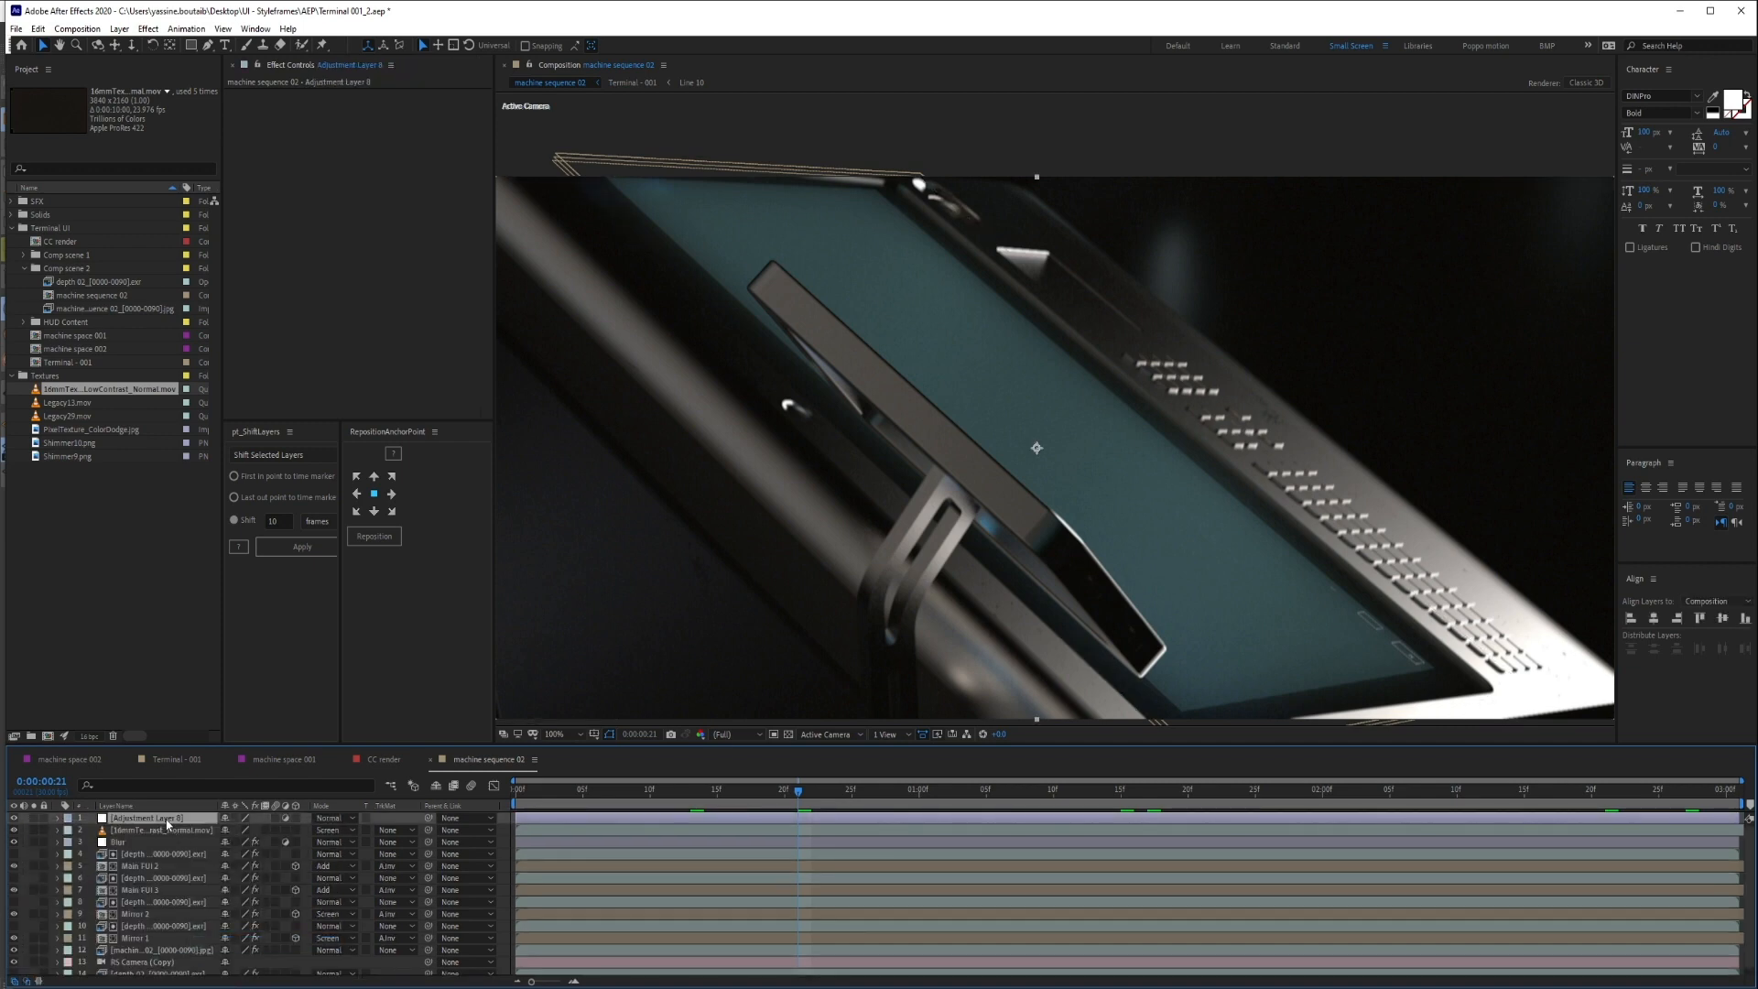
key("Return")
type("CC")
key("Return")
Apply a Curves effect to the CC layer and shape the RGB curve into a gentle S with slightly lowered shadows
key("ctrl+space")
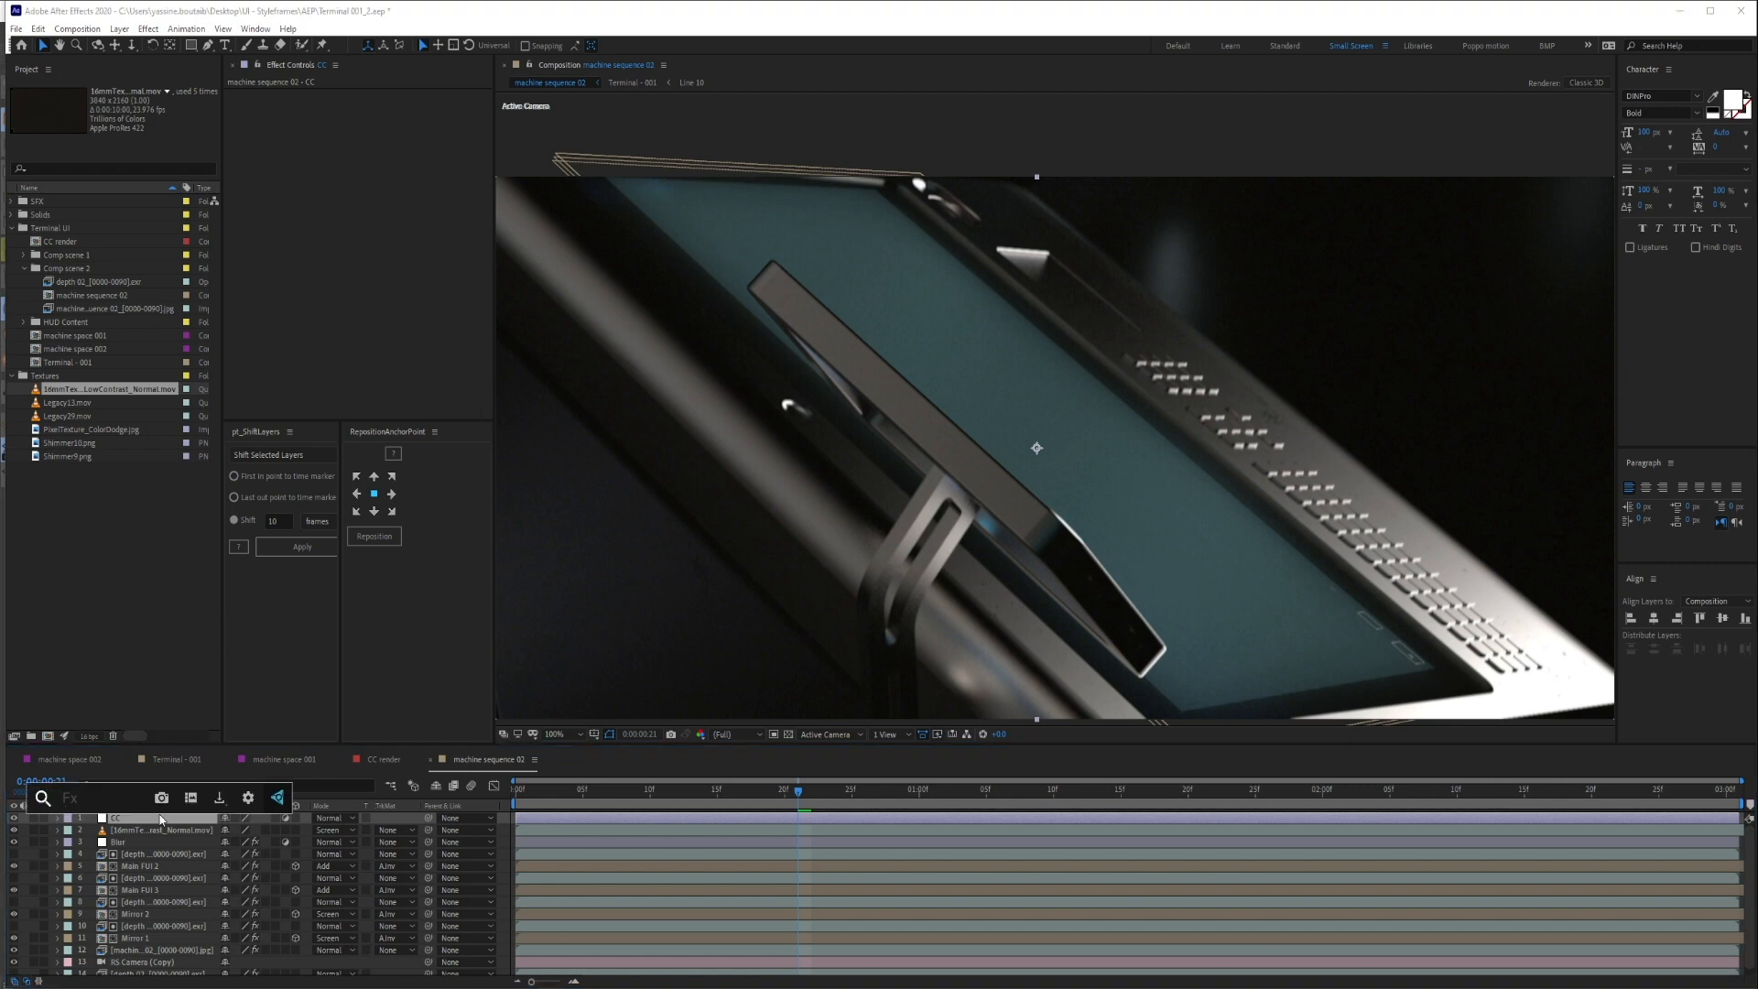
type("curves")
key("Return")
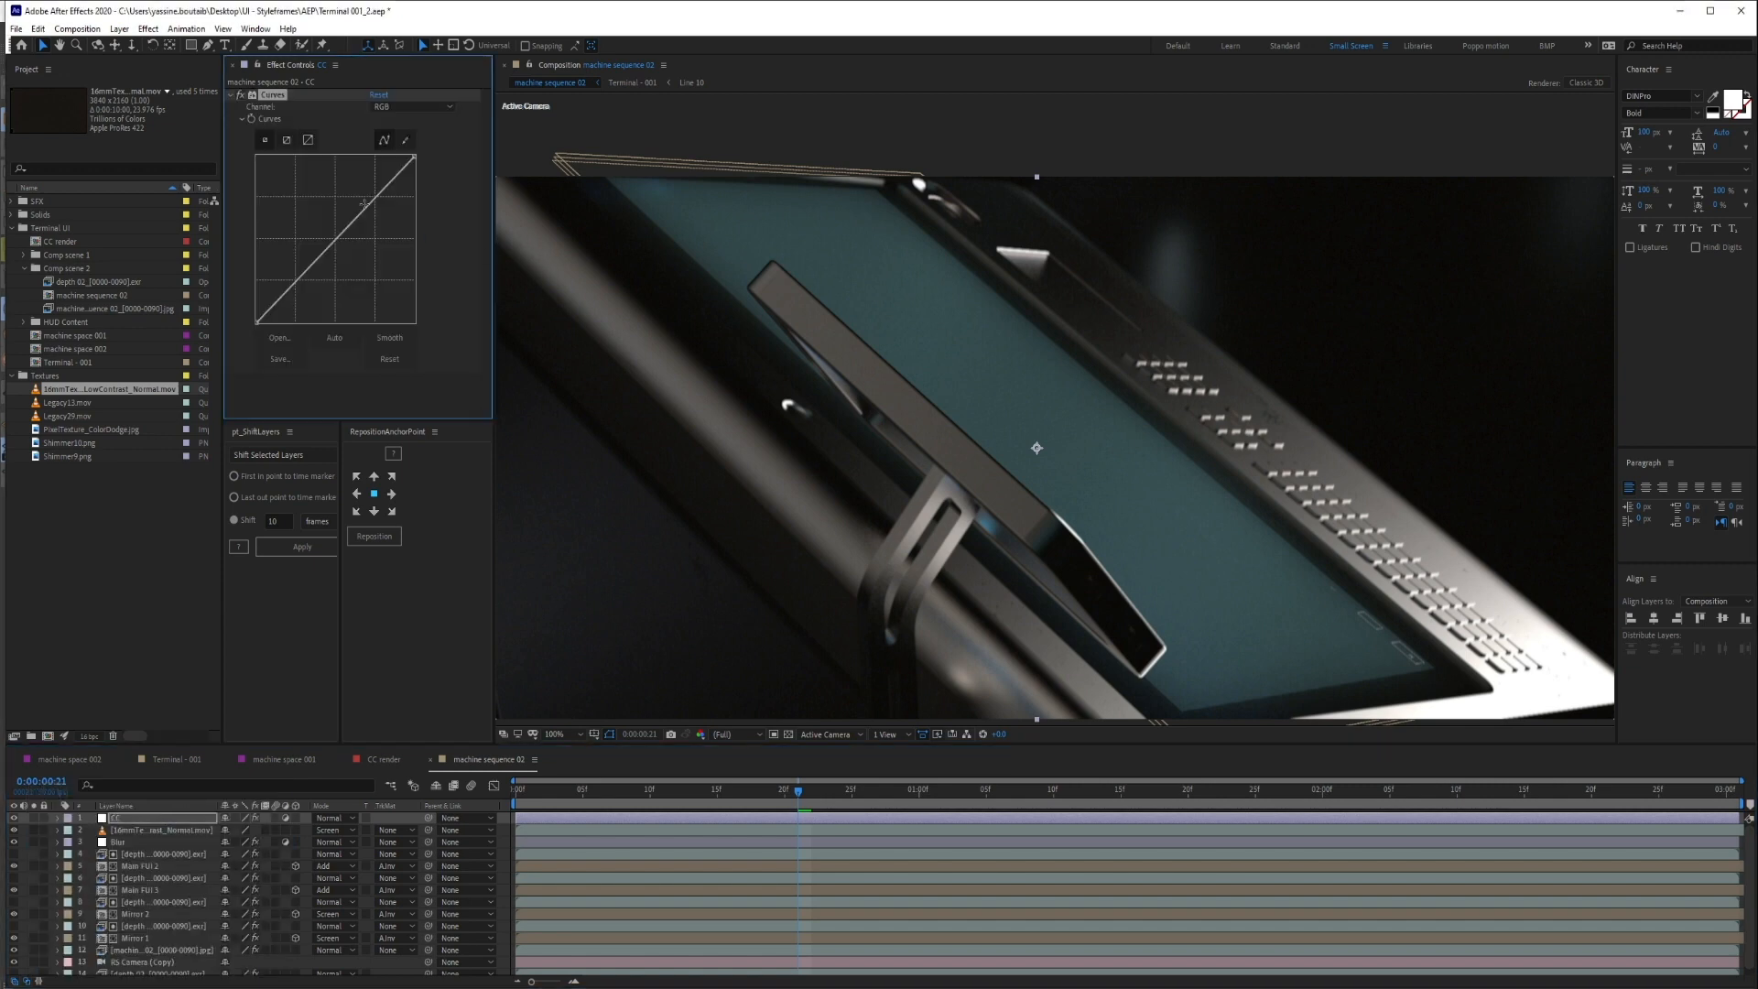
left_click_drag(365, 205, 365, 202)
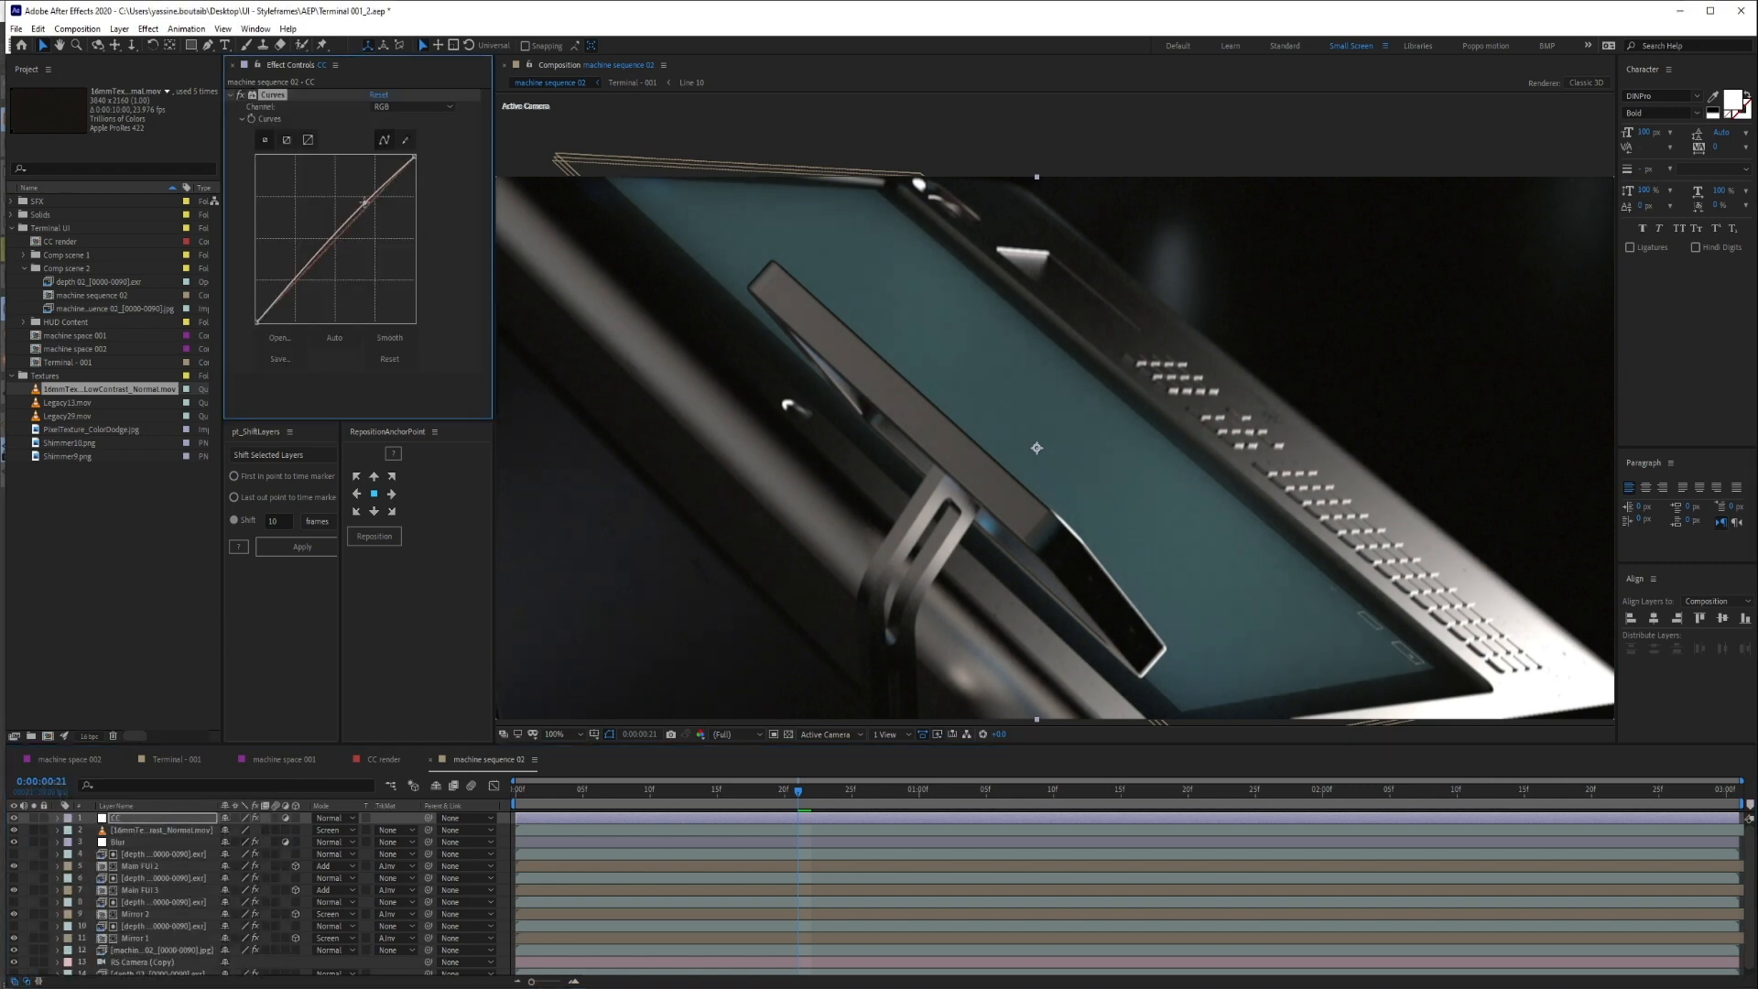
left_click_drag(302, 274, 306, 281)
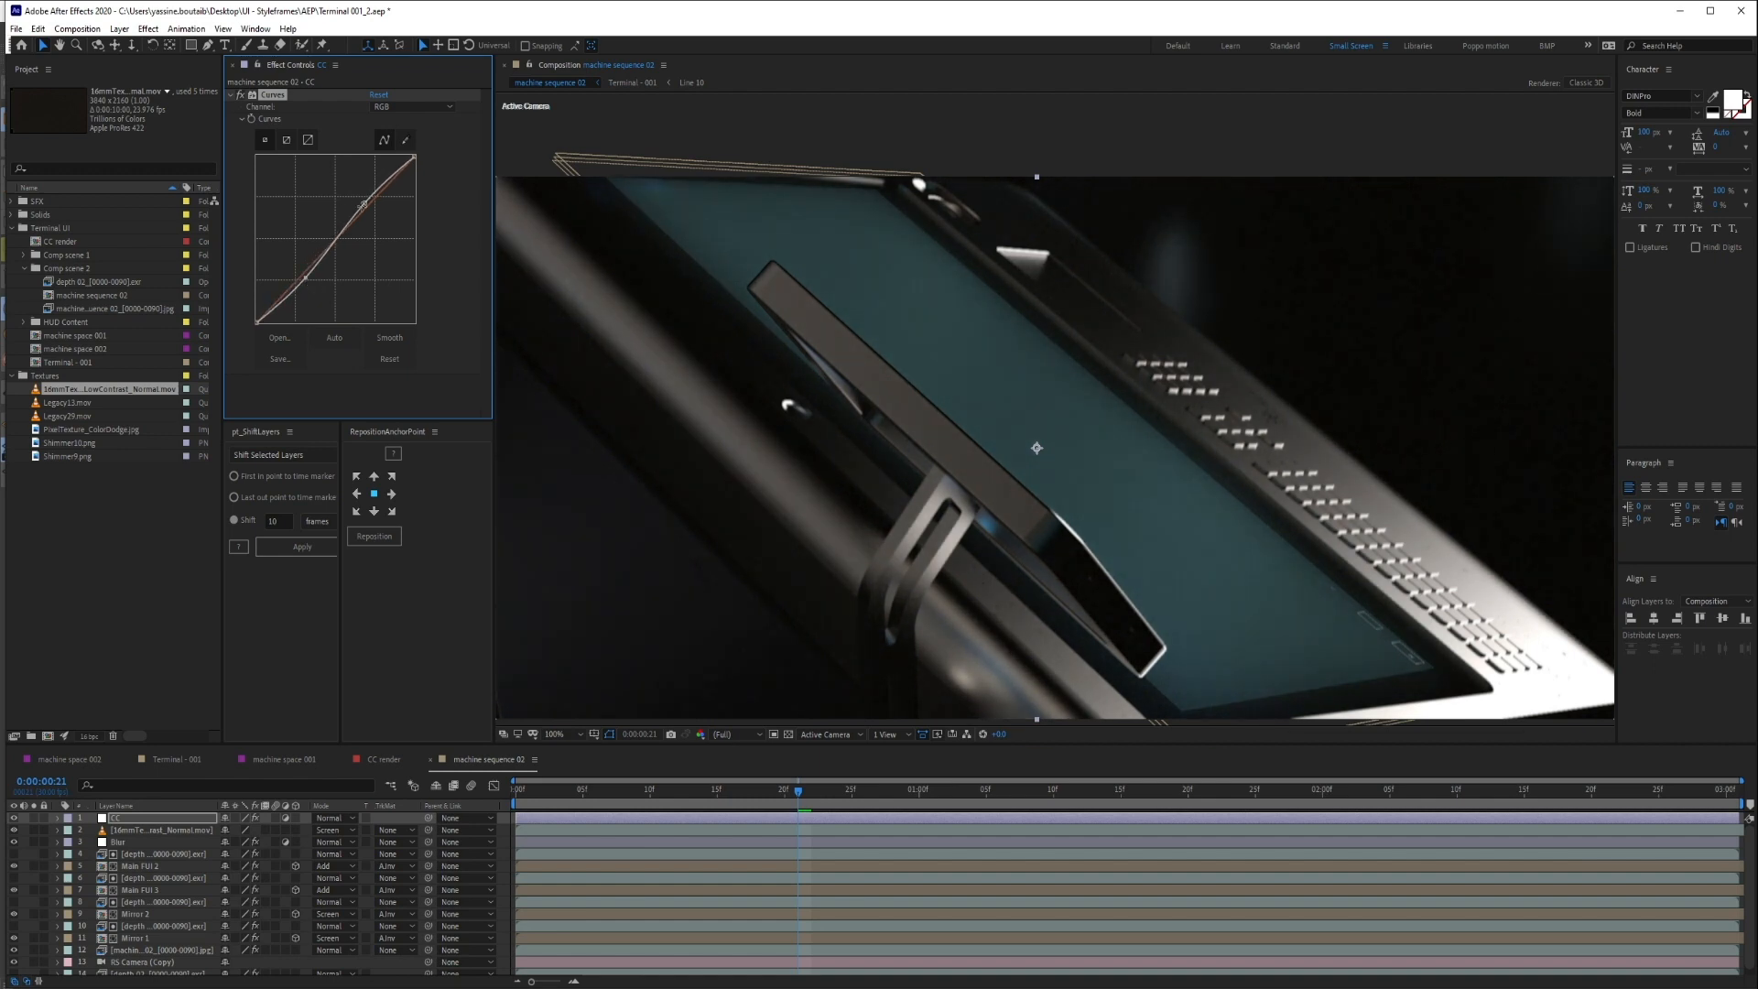
left_click_drag(365, 202, 364, 208)
mouse_move(305, 278)
left_mouse_down()
mouse_move(310, 301)
mouse_move(303, 287)
left_mouse_up()
Switch the CC layer's Curves effect to the Blue channel and slightly lower the highlight end of the blue curve
left_click(563, 733)
left_click(584, 494)
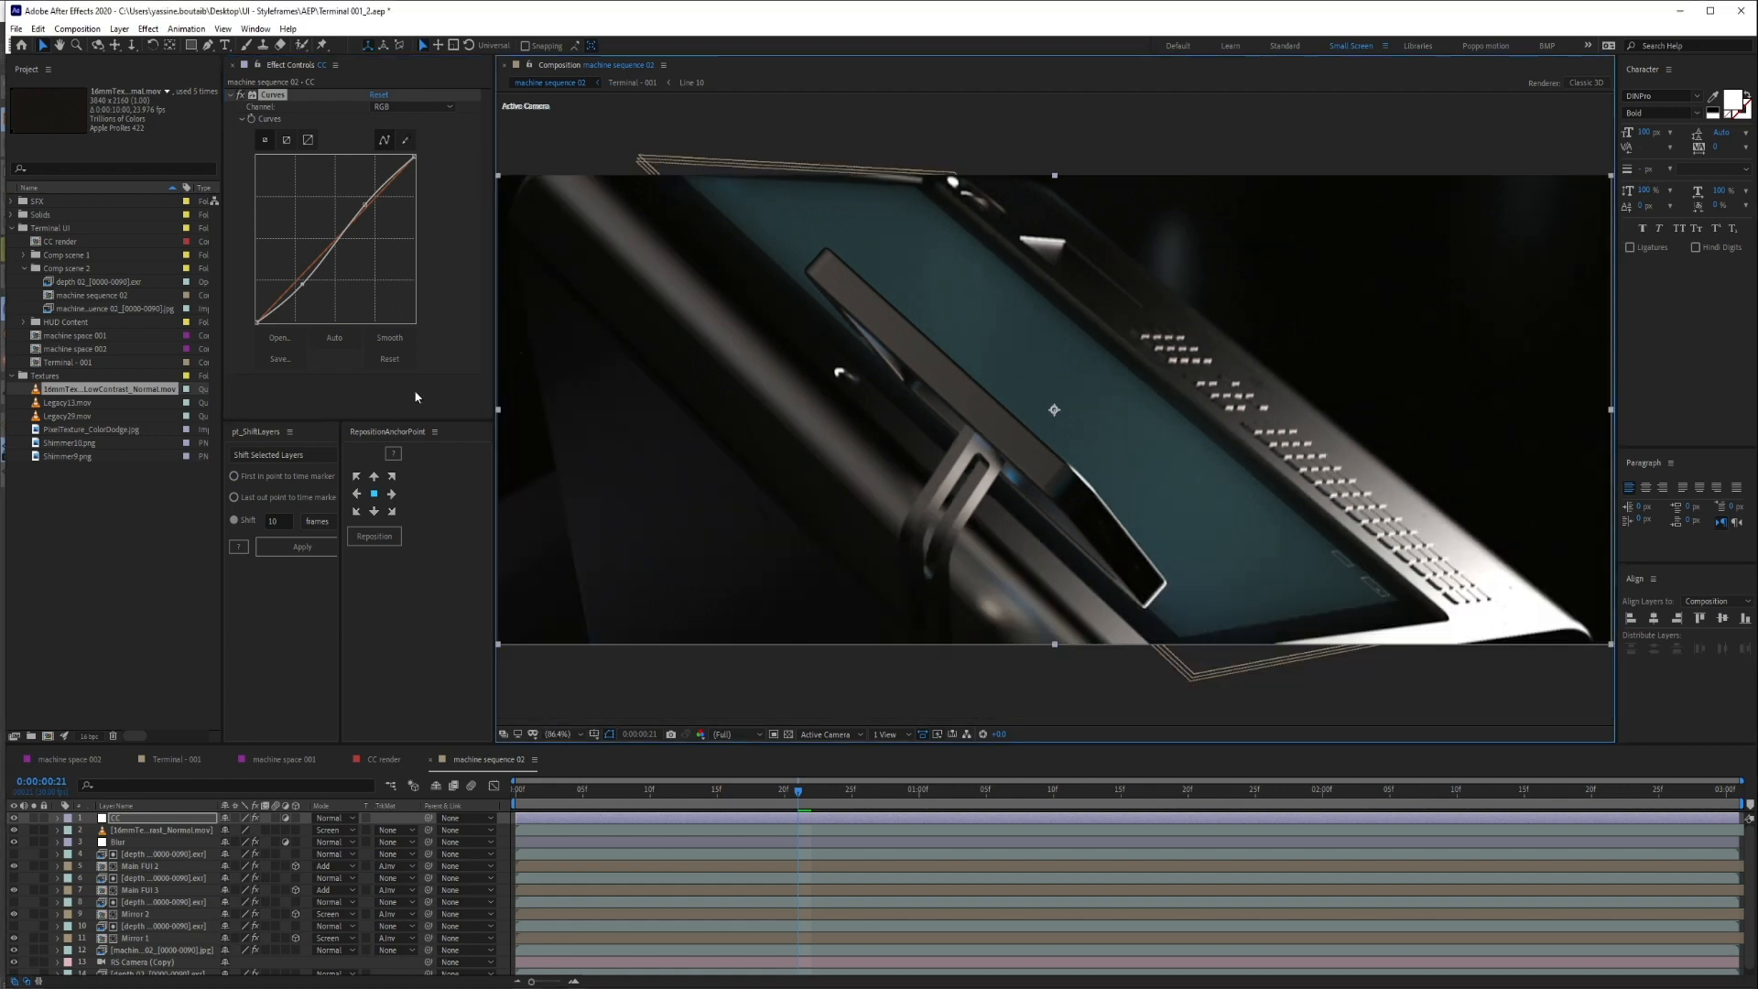
left_click(411, 106)
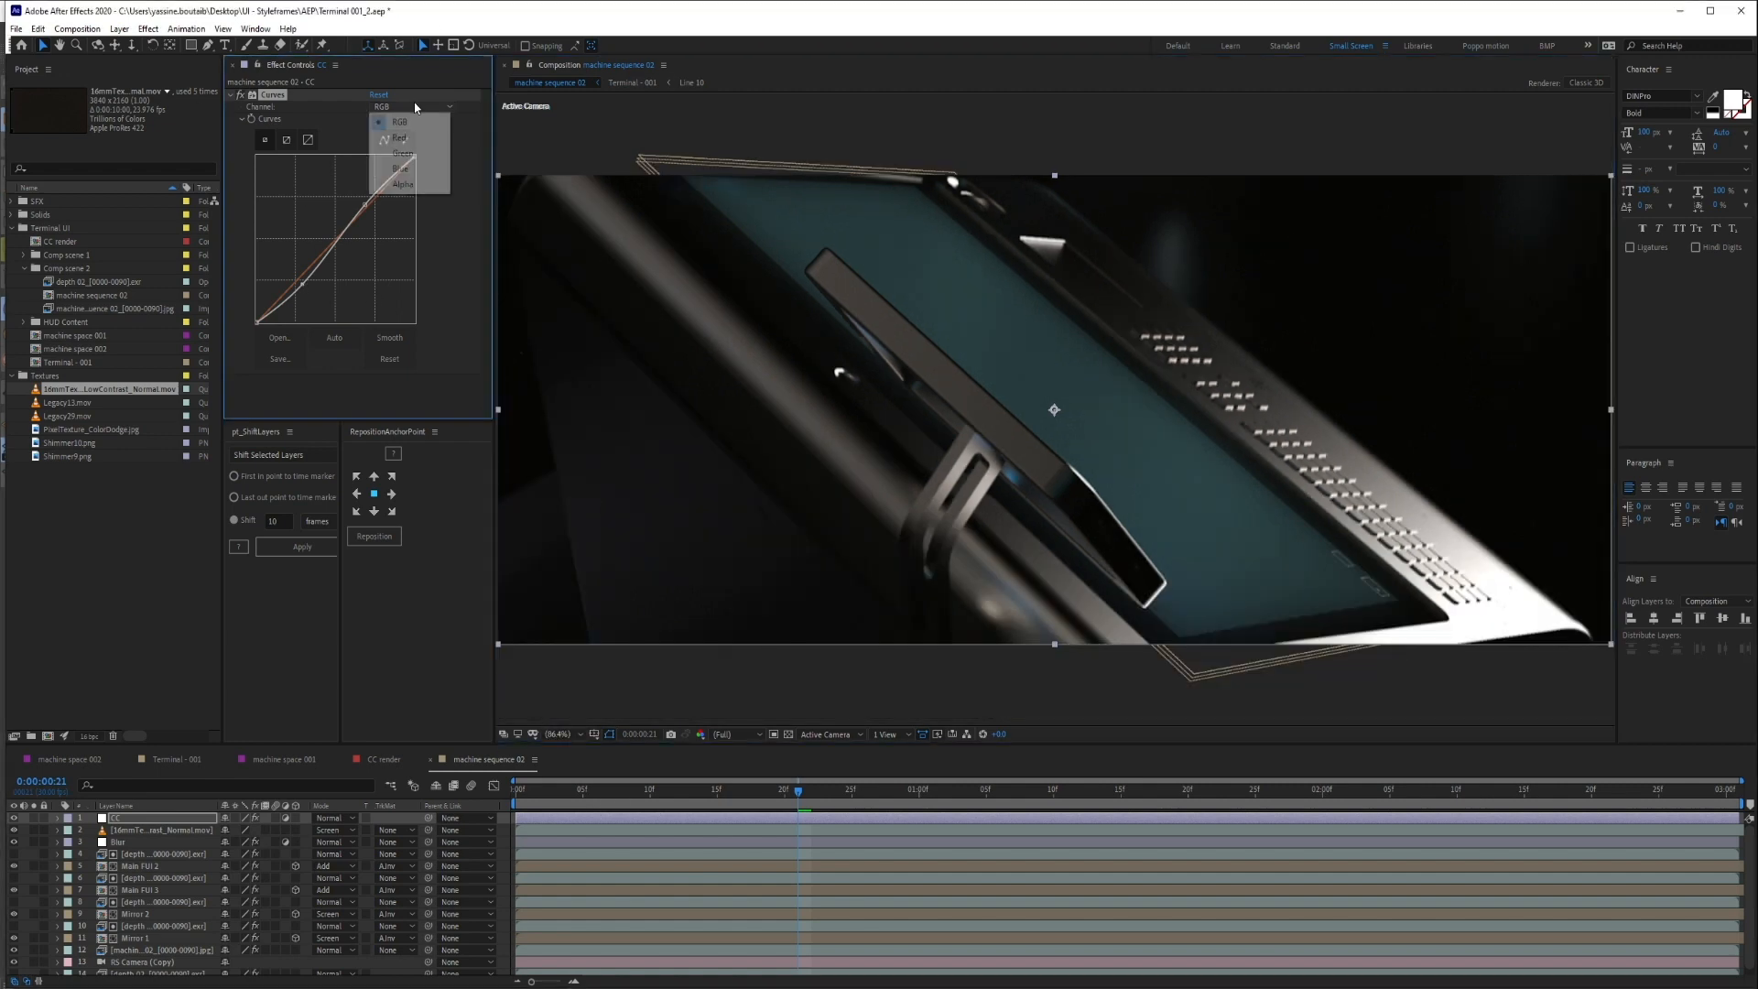
left_click(408, 171)
left_click_drag(414, 157, 431, 165)
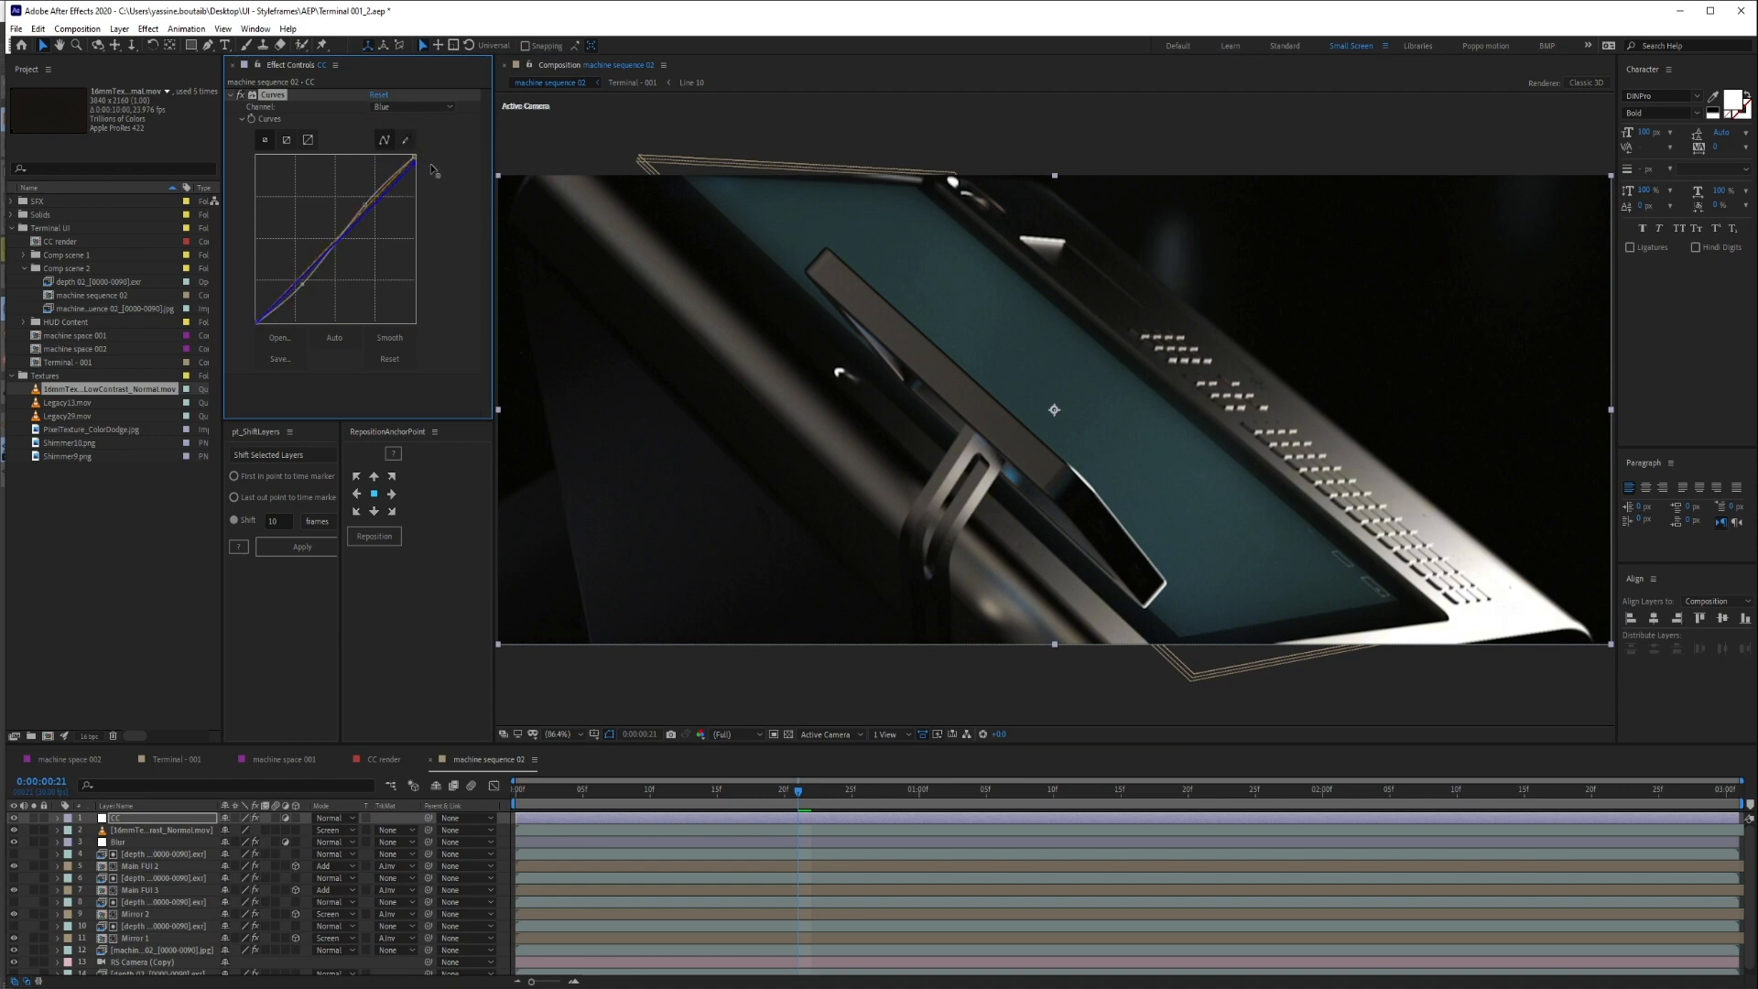
Fine-tune the midtones and shadows of the Green channel curve on the CC layer and compare the image without Curves
left_click(412, 107)
left_click(396, 143)
left_click_drag(365, 207, 364, 207)
left_click_drag(313, 263, 312, 266)
left_click(239, 95)
left_click(240, 96)
left_click(230, 95)
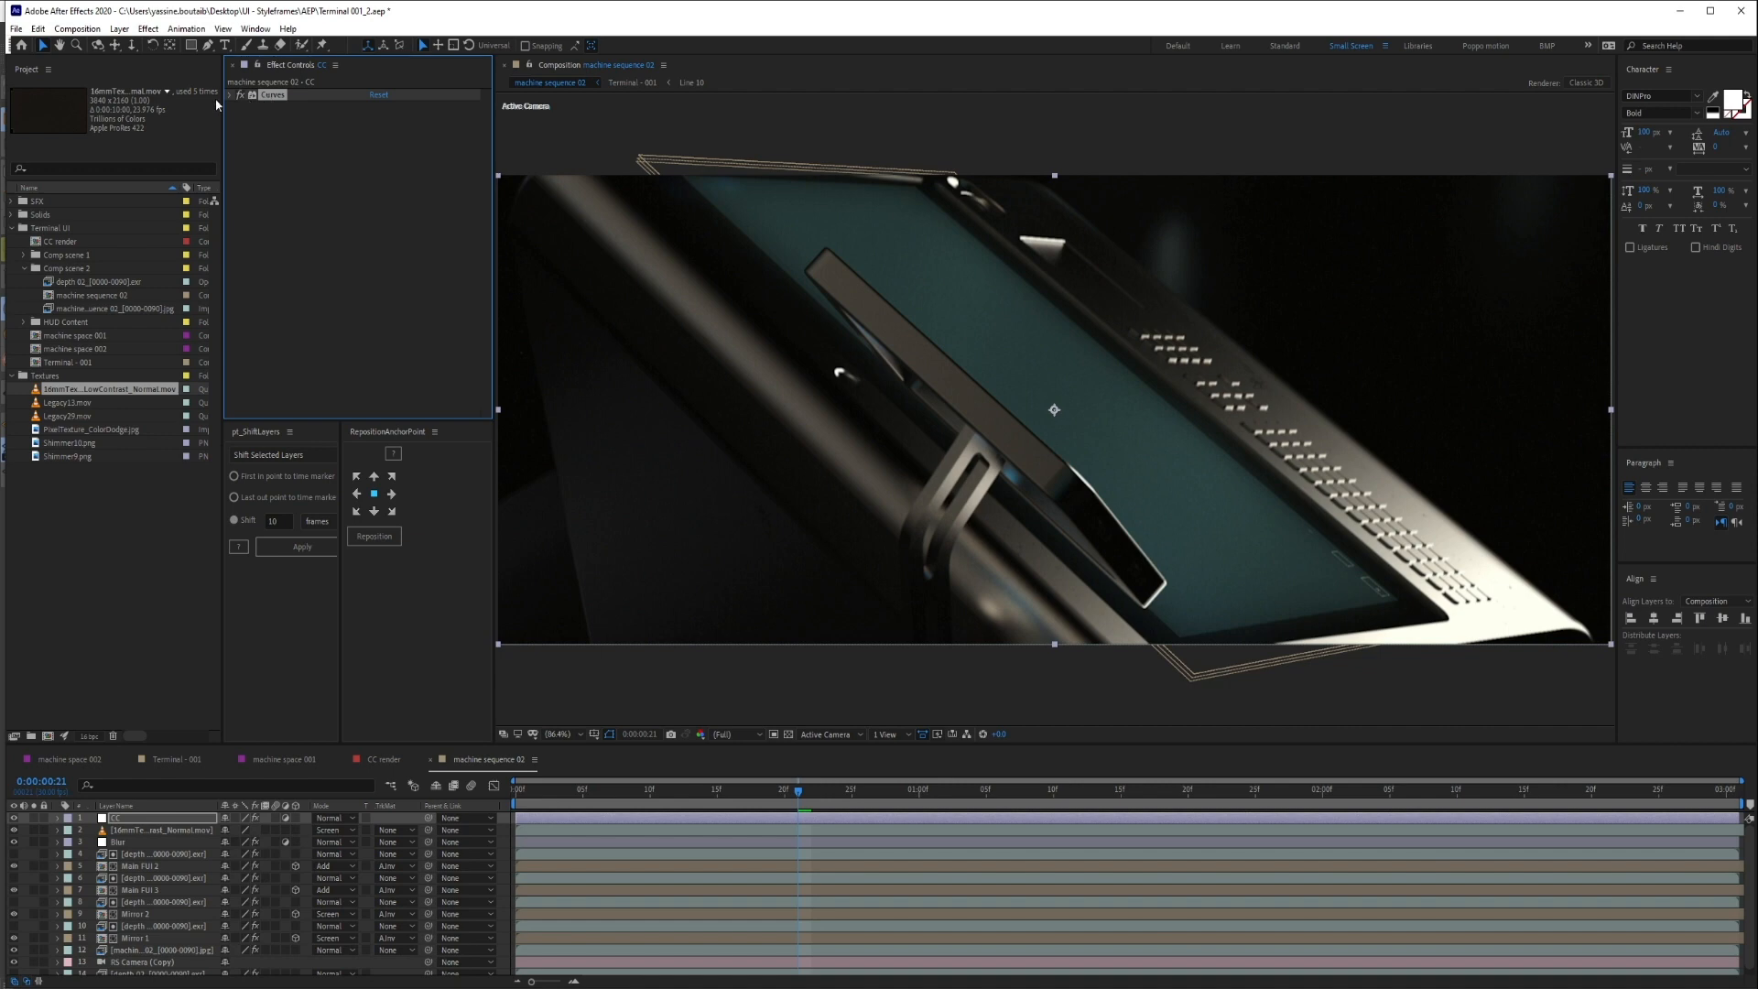
left_click(231, 95)
Adjust the upper midtones and deep shadows of the Red channel curve slightly and compare the grade with Curves off and on
left_click(408, 107)
left_click(407, 139)
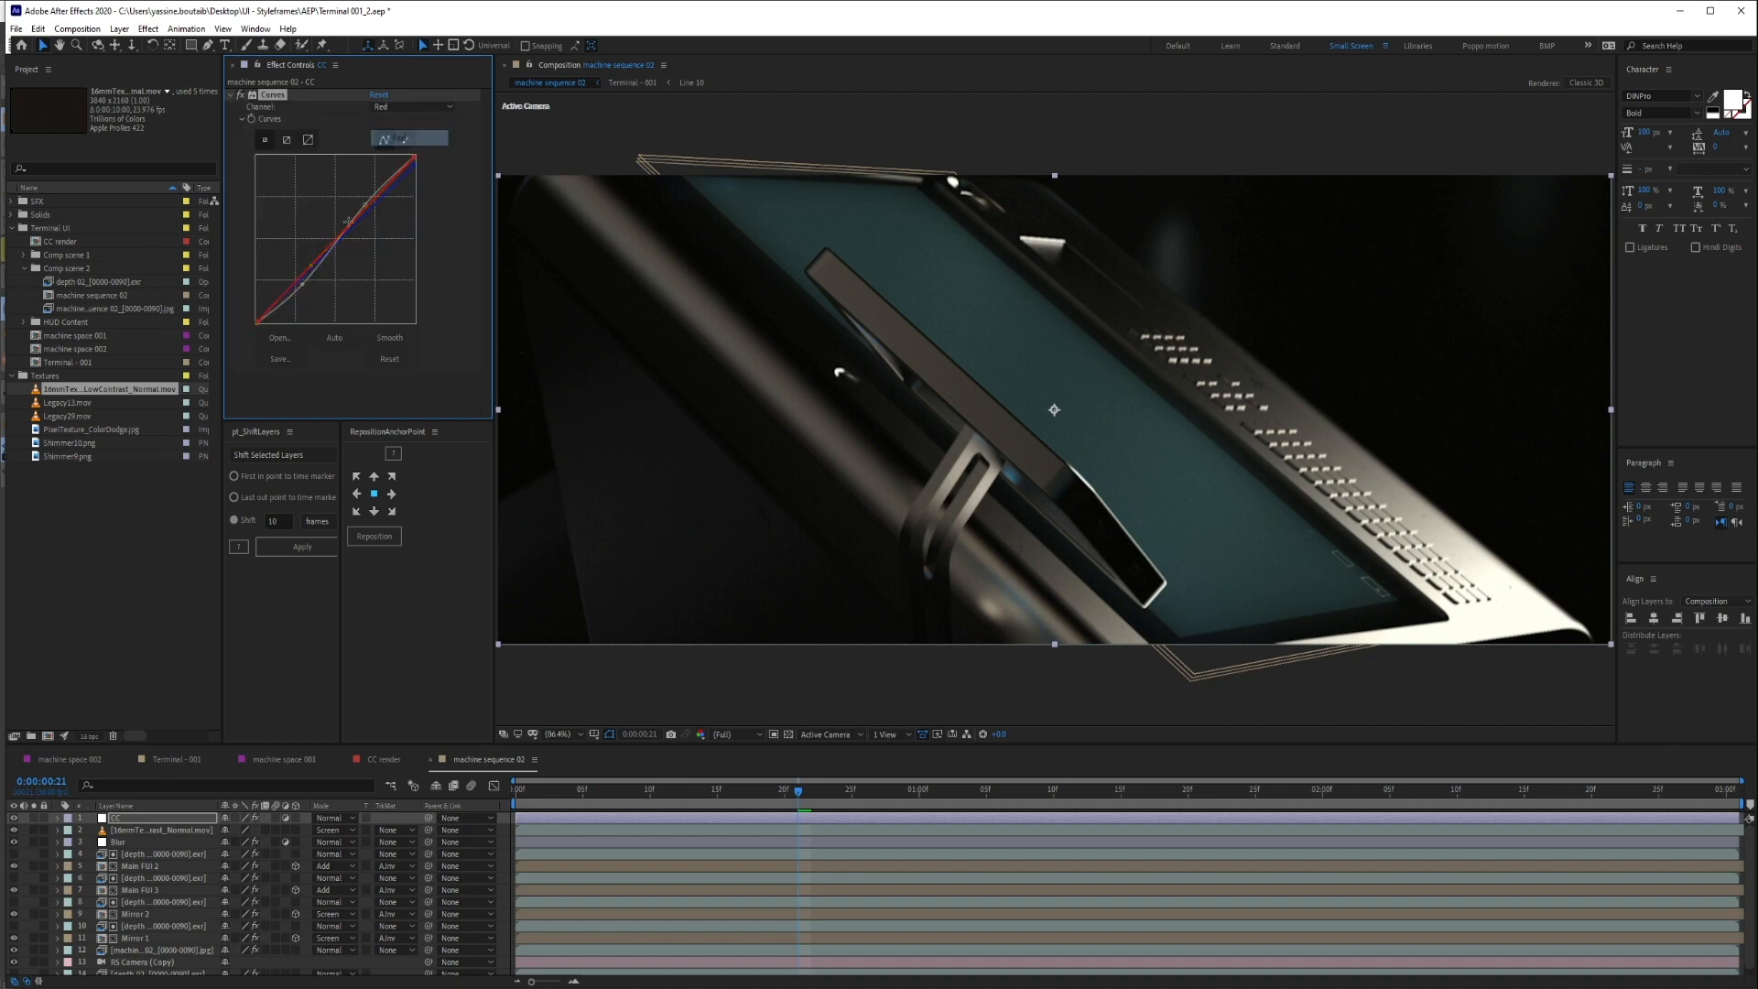
left_click_drag(371, 194, 373, 206)
left_click_drag(280, 302, 279, 303)
left_click(240, 95)
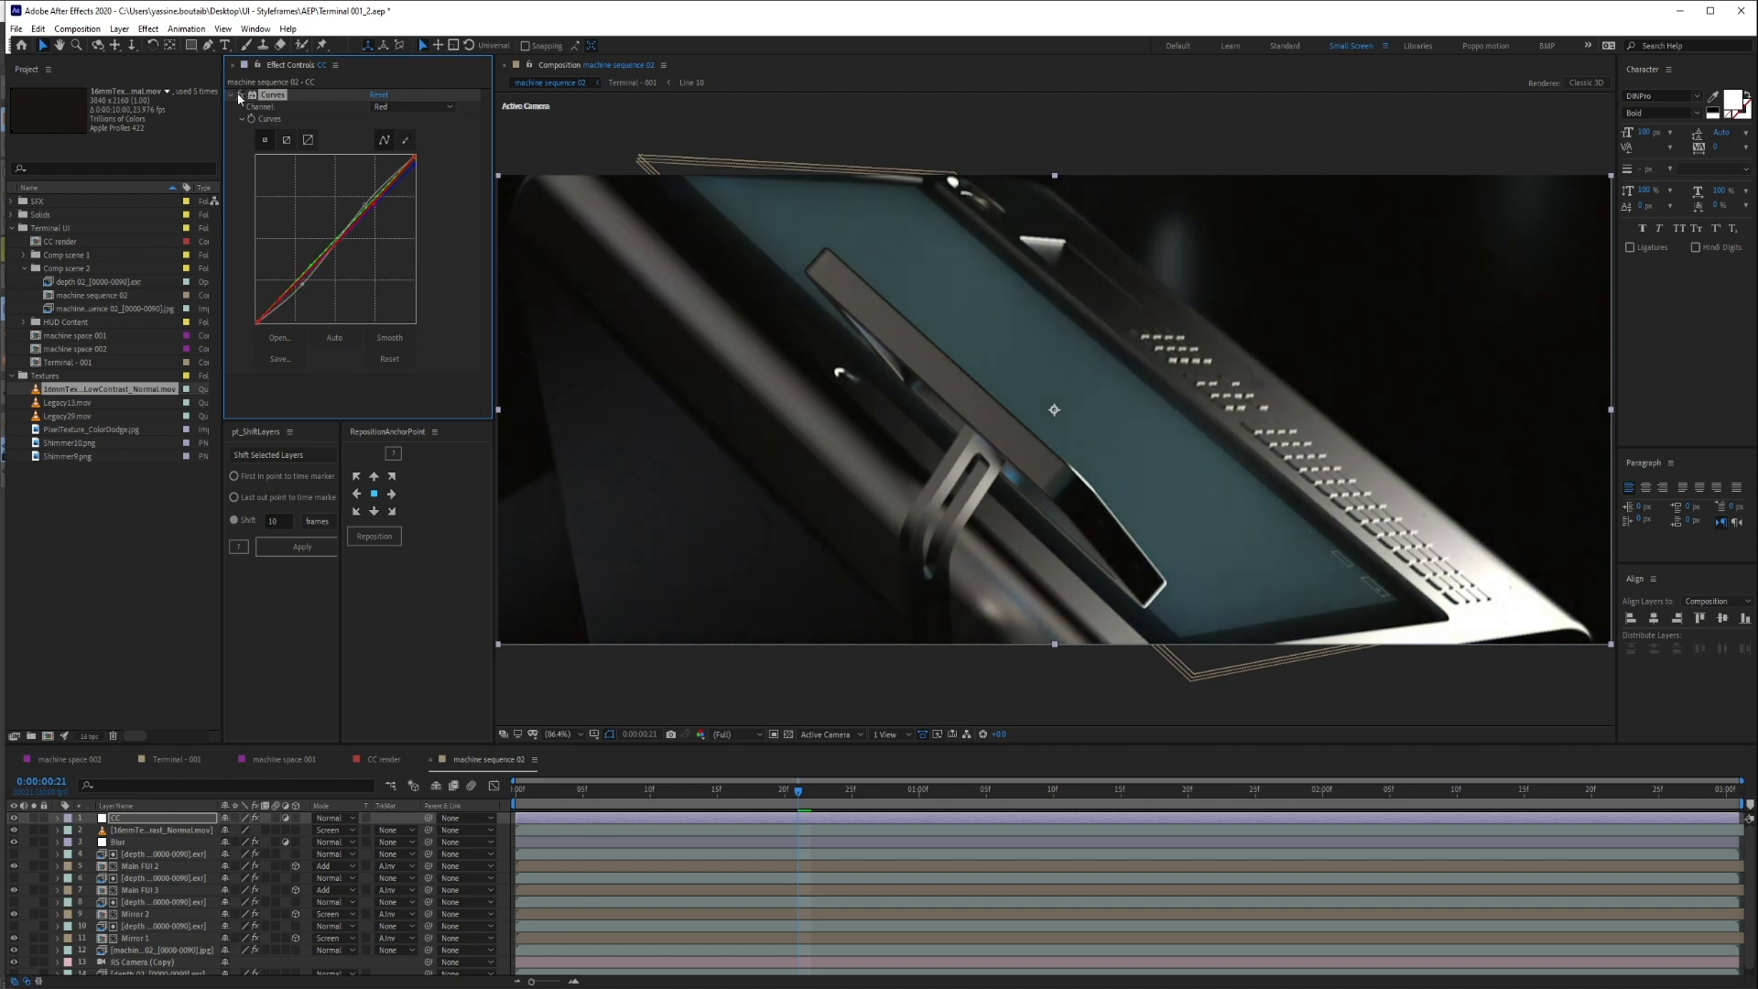
left_click(240, 95)
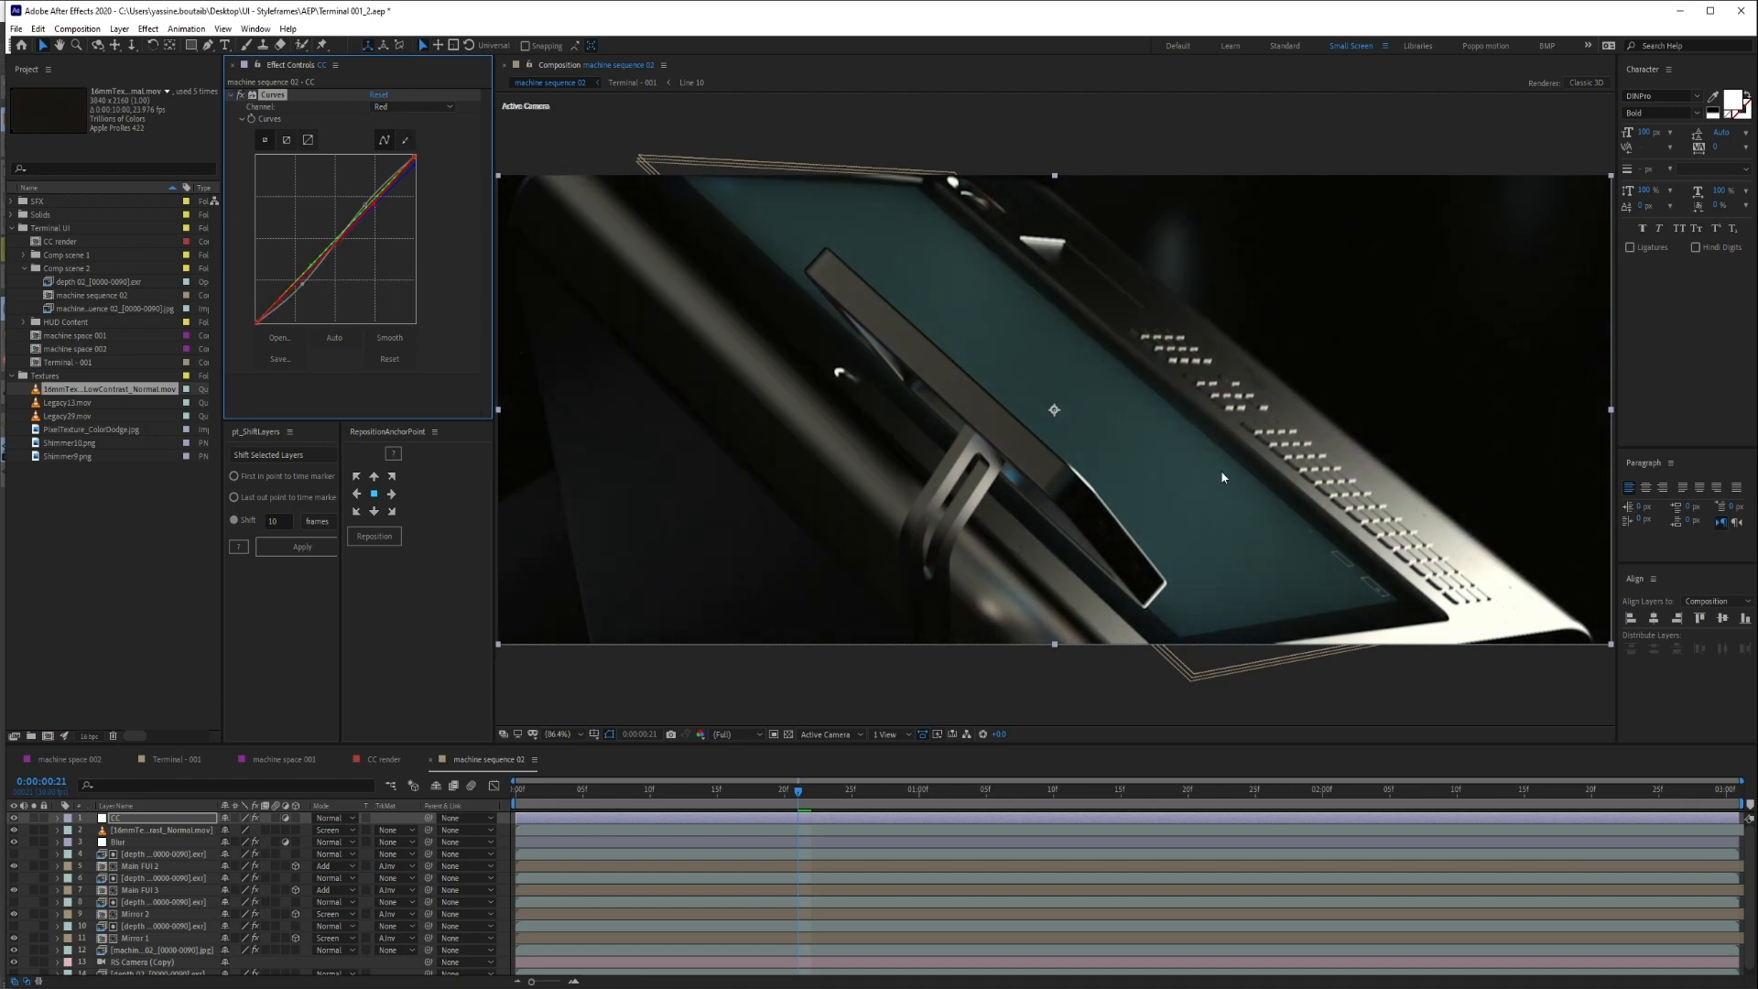
left_click(229, 95)
Apply a Sharpen effect to the CC layer with a Sharpen Amount of 20 and check the detail with it off and on
key("ctrl+space")
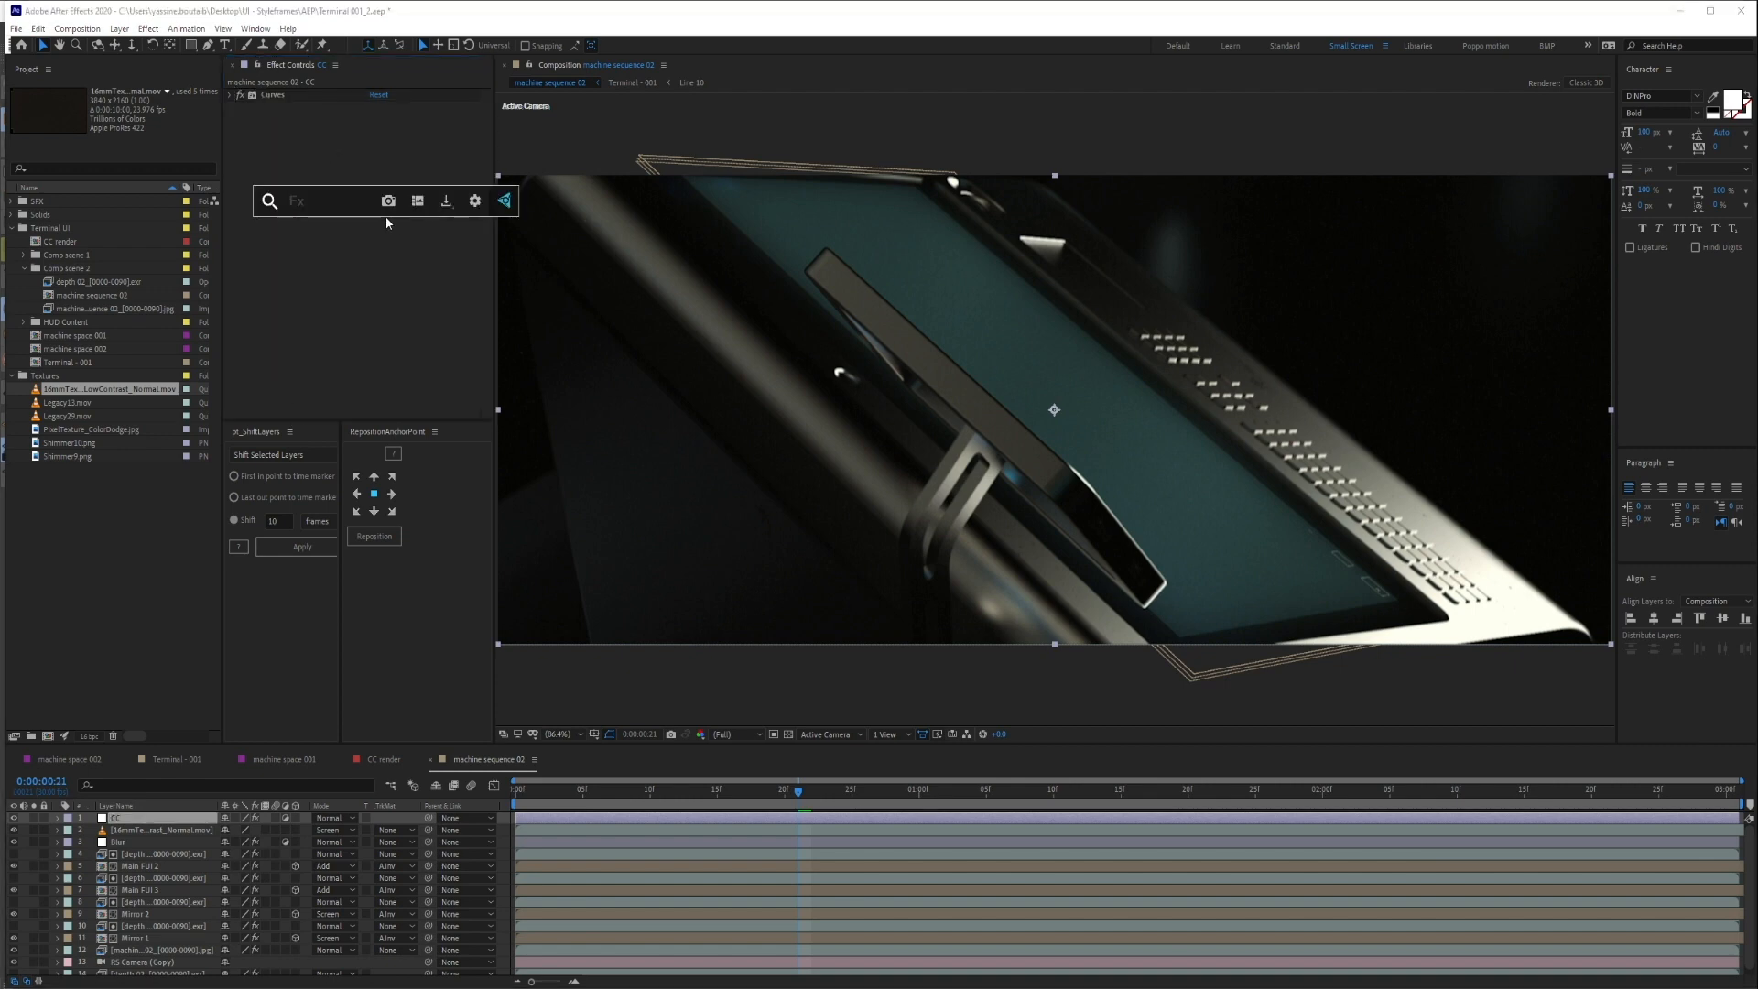
type("sharp")
key("Return")
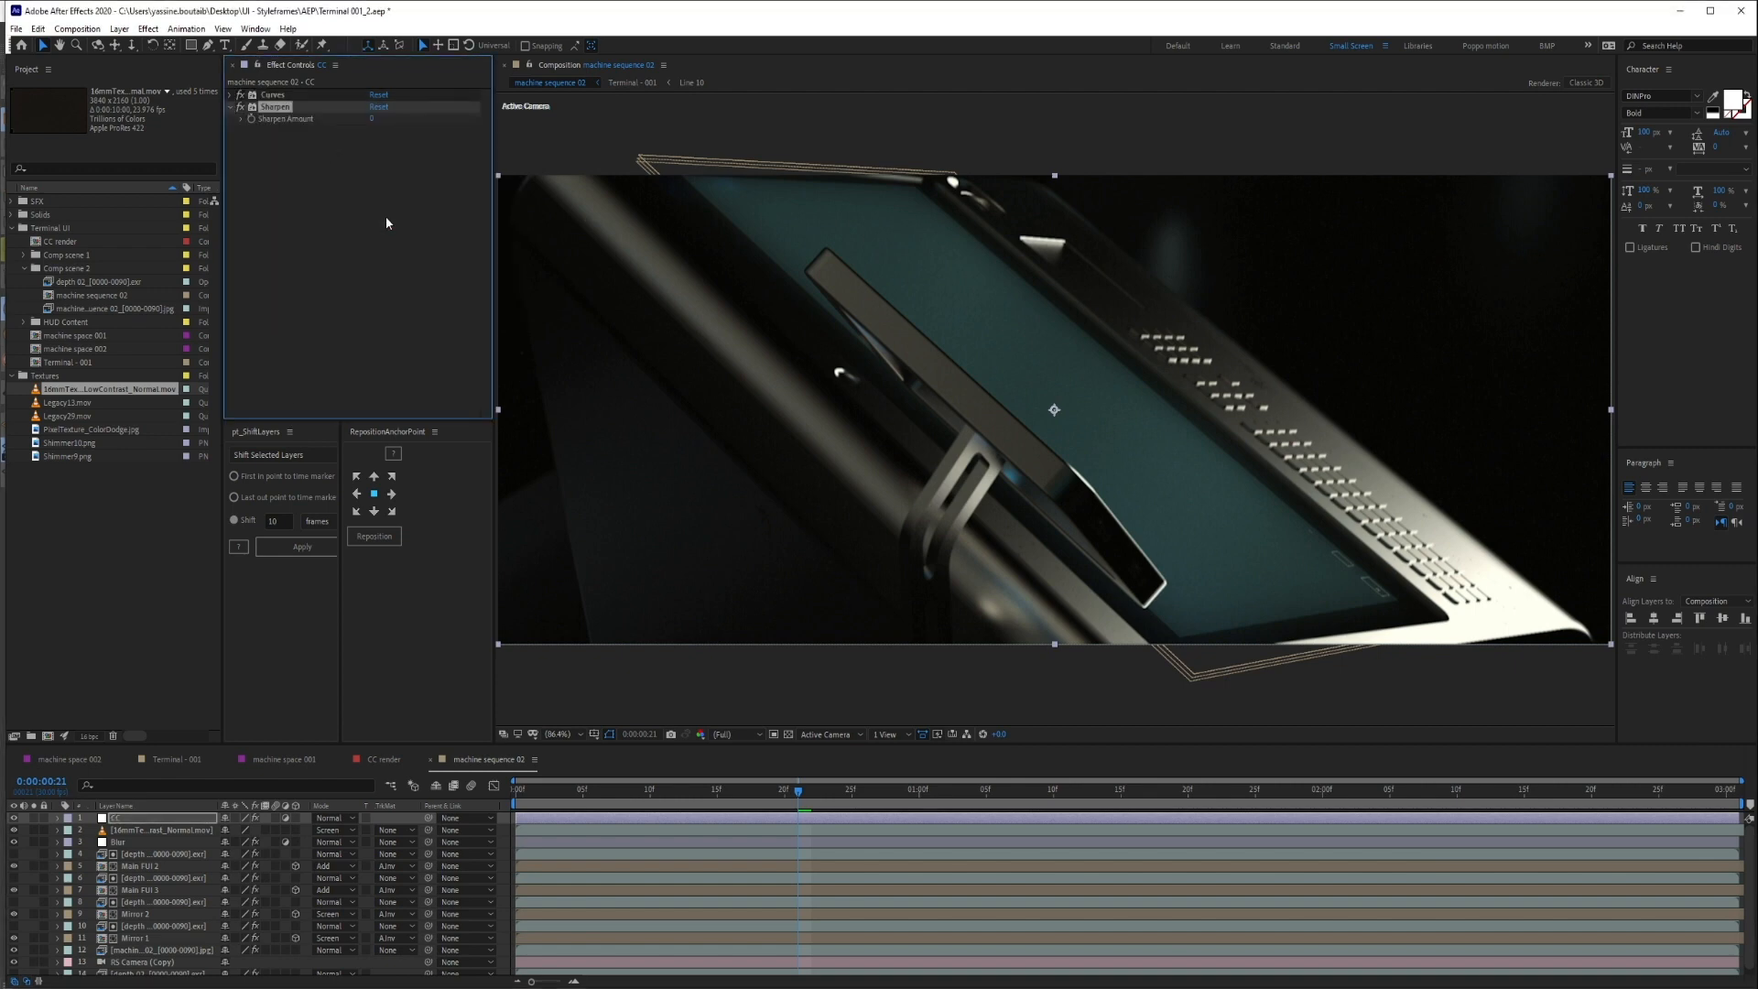
left_click_drag(370, 119, 563, 137)
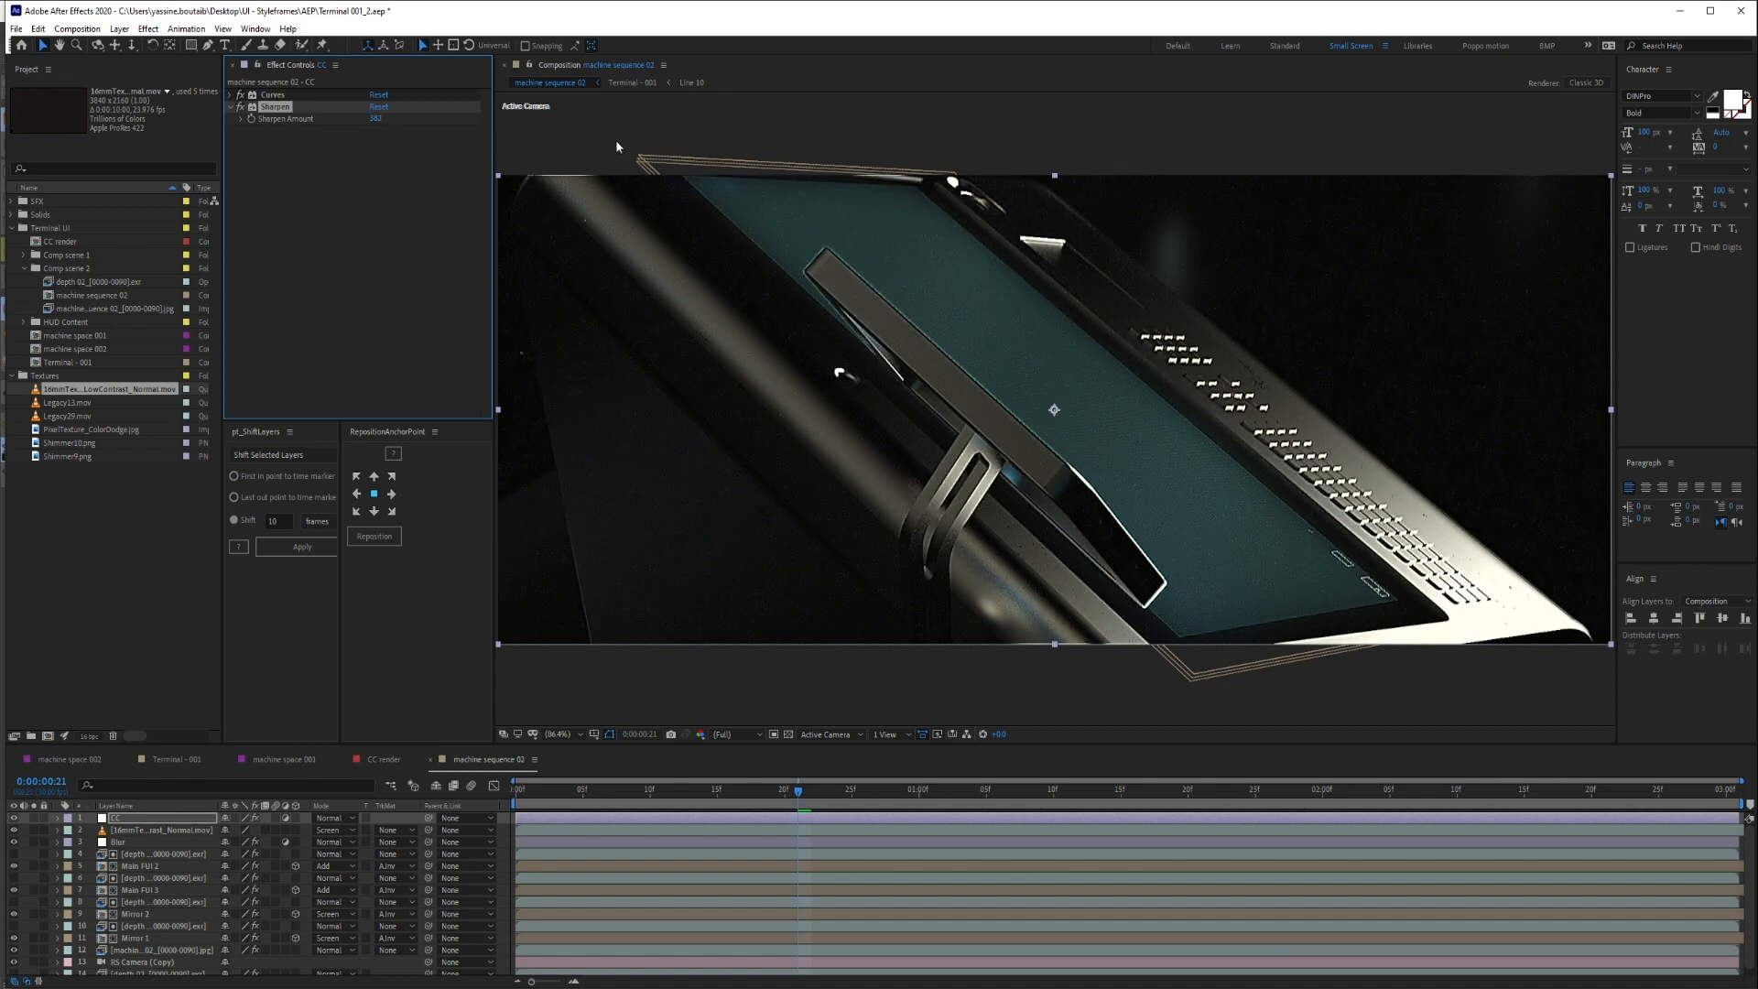
left_click_drag(376, 123, 282, 118)
left_click(376, 119)
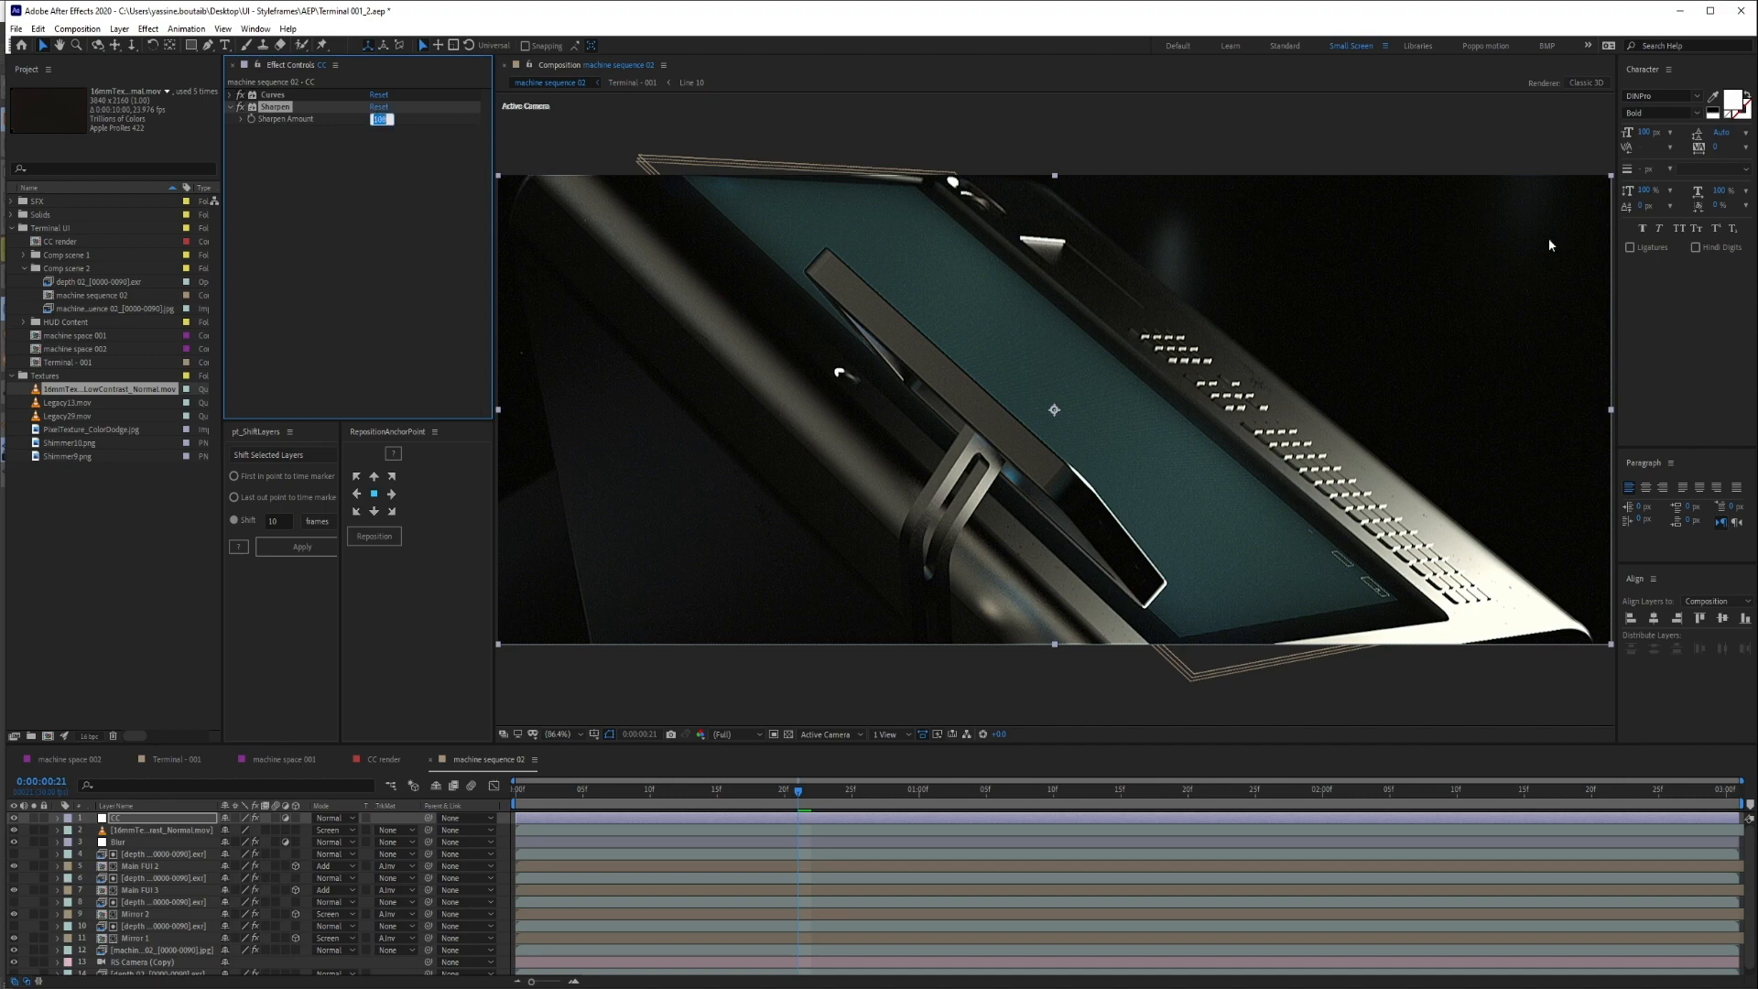
type("20")
key("Return")
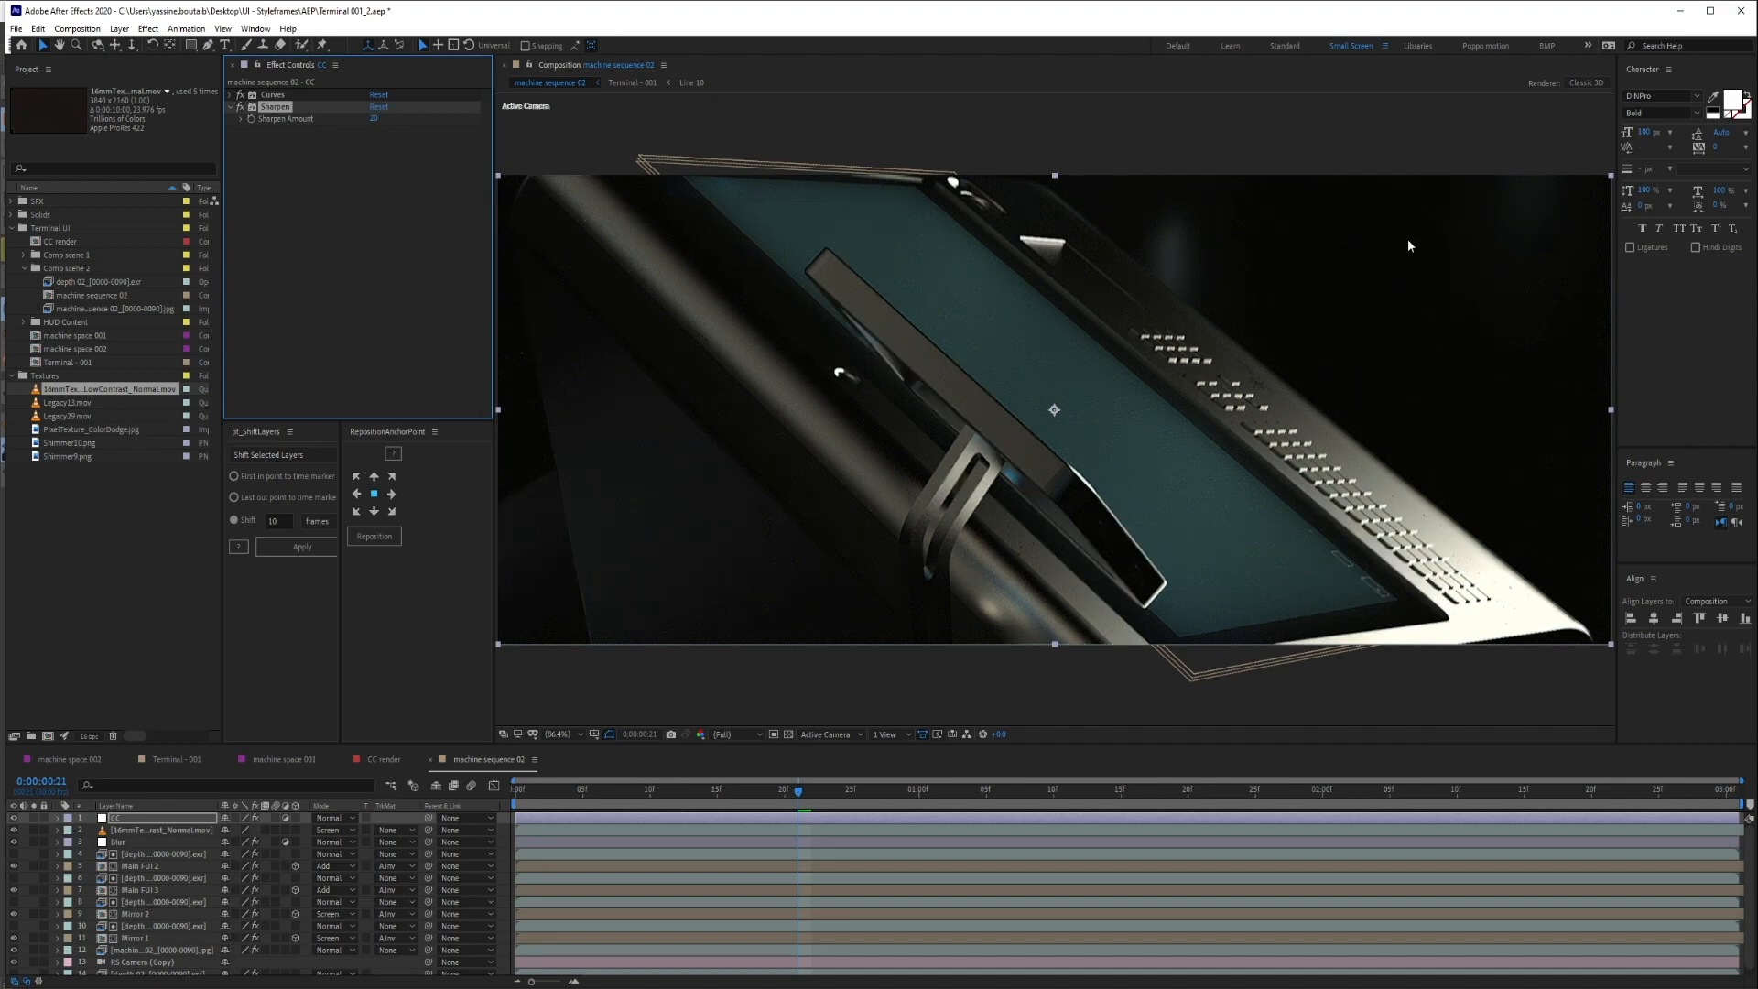
left_click(229, 107)
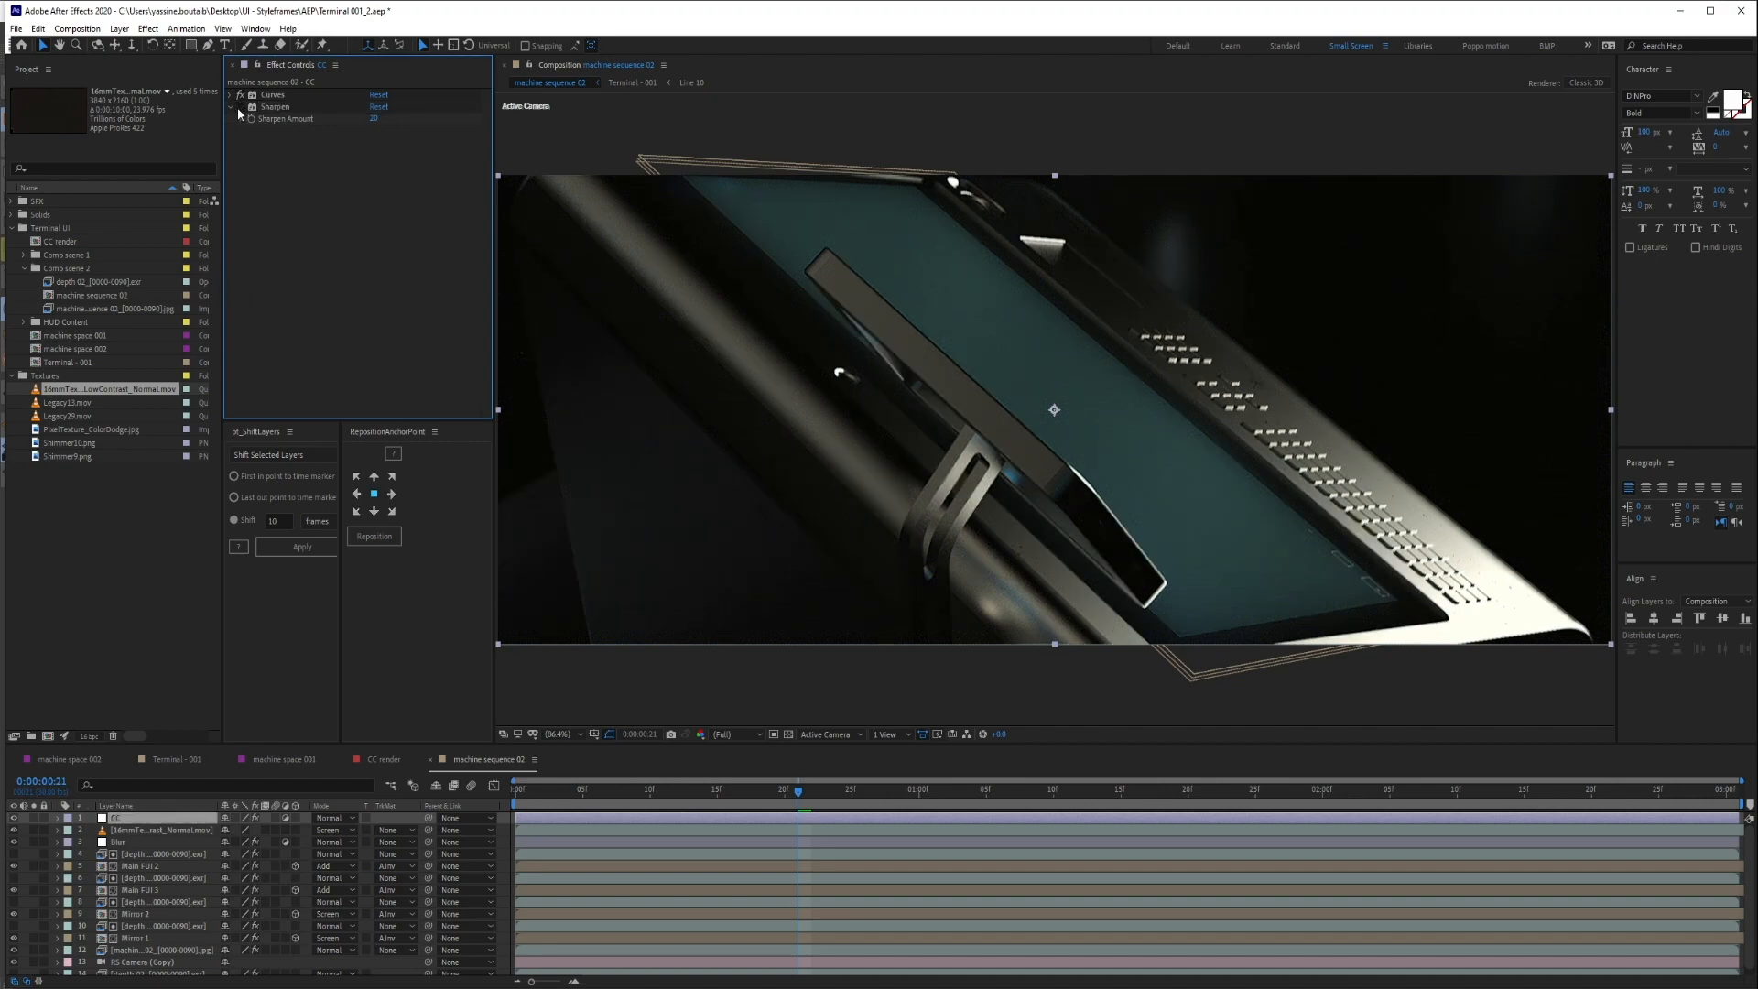
scroll(1127, 428, "up", 2)
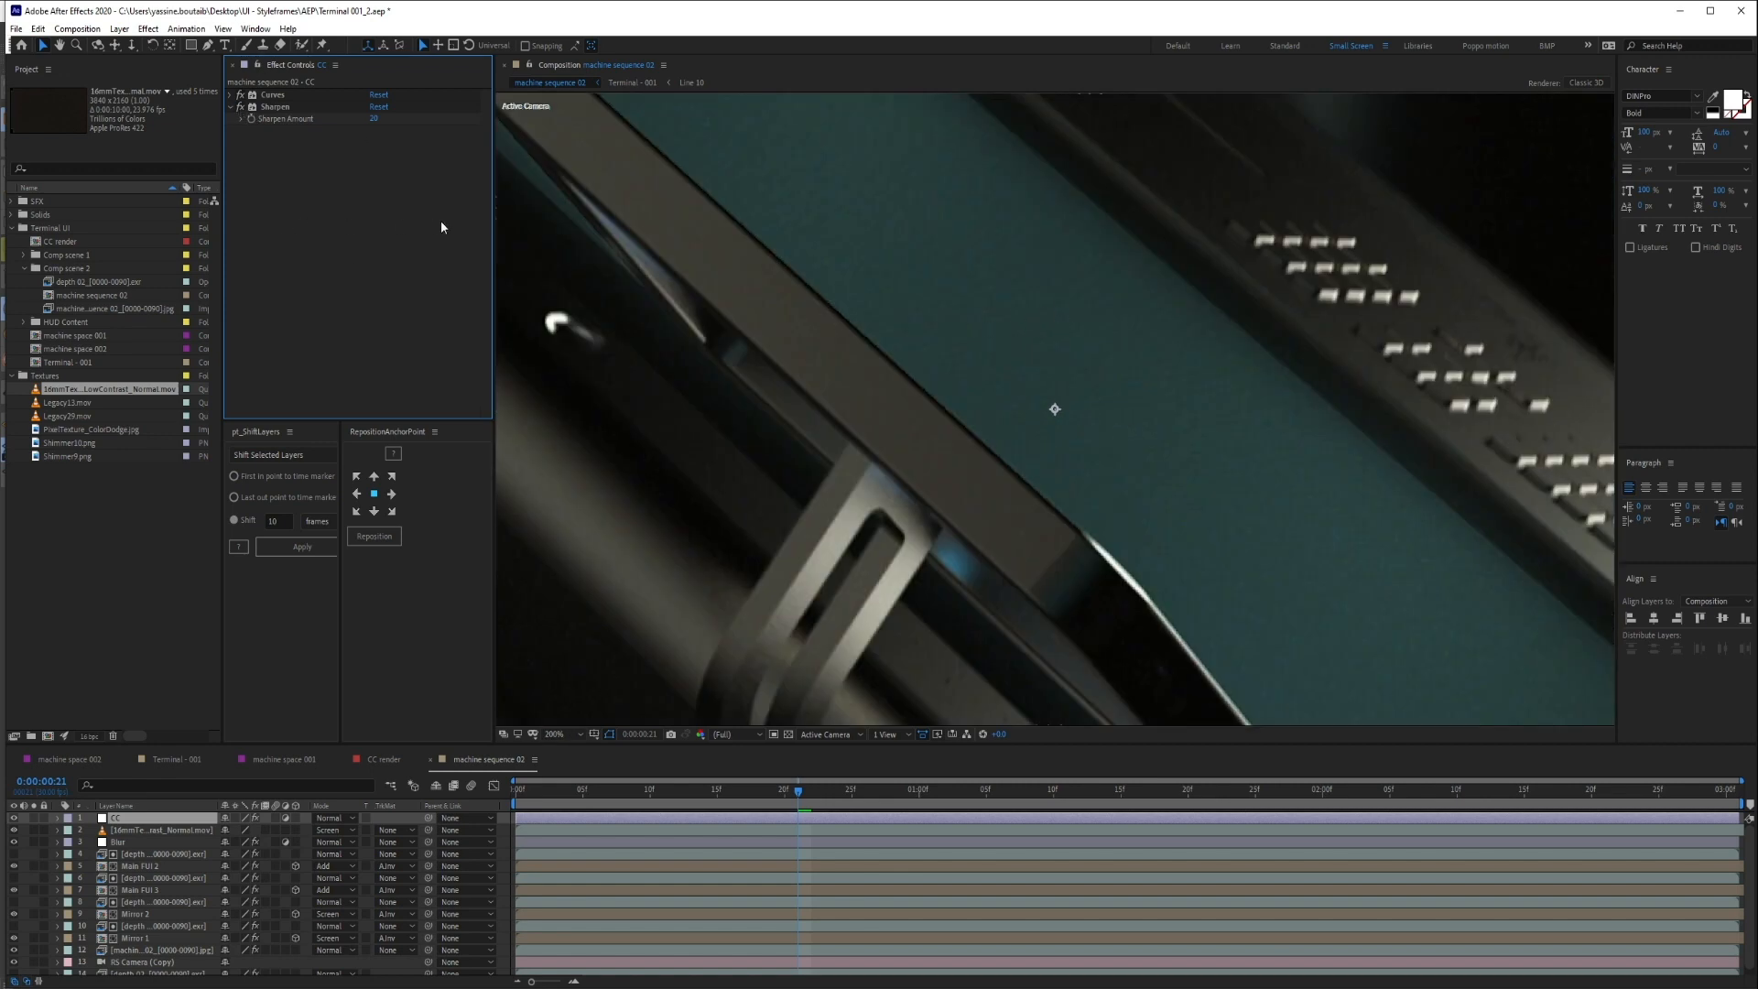
scroll(1117, 357, "down", 2)
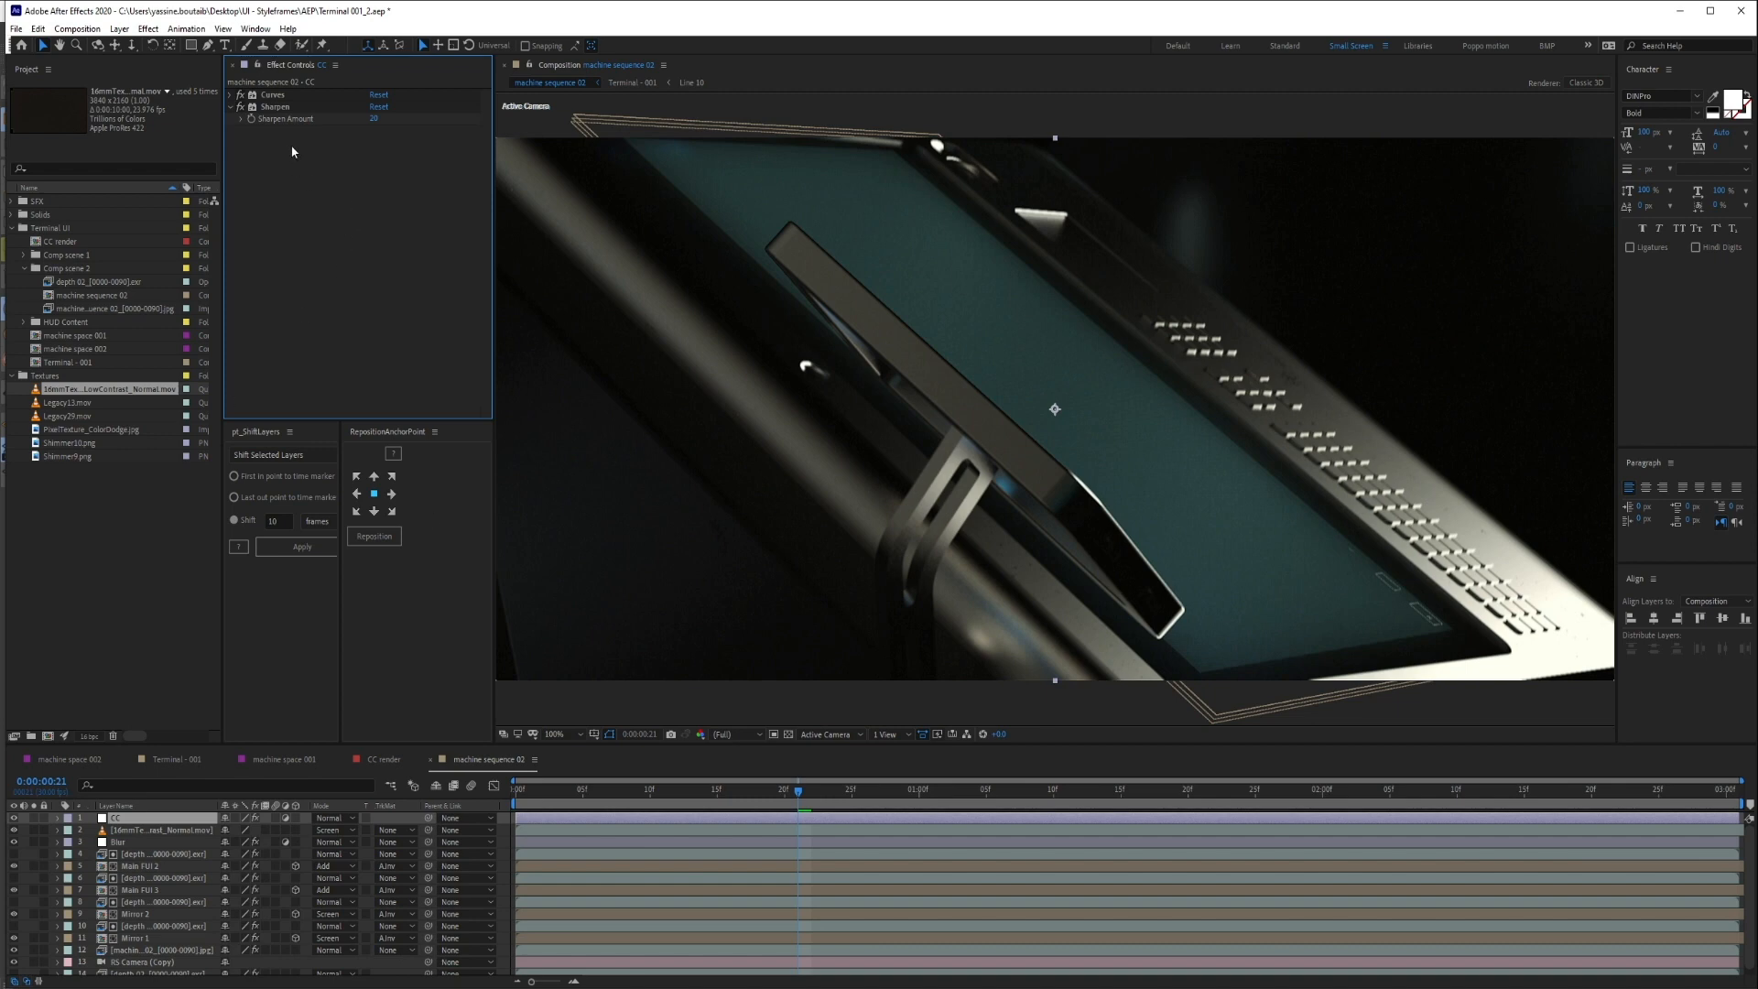
Apply a Glow effect to the CC layer, raise its Glow Radius to about 344, and compare it off and on
key("ctrl+space")
type("glow")
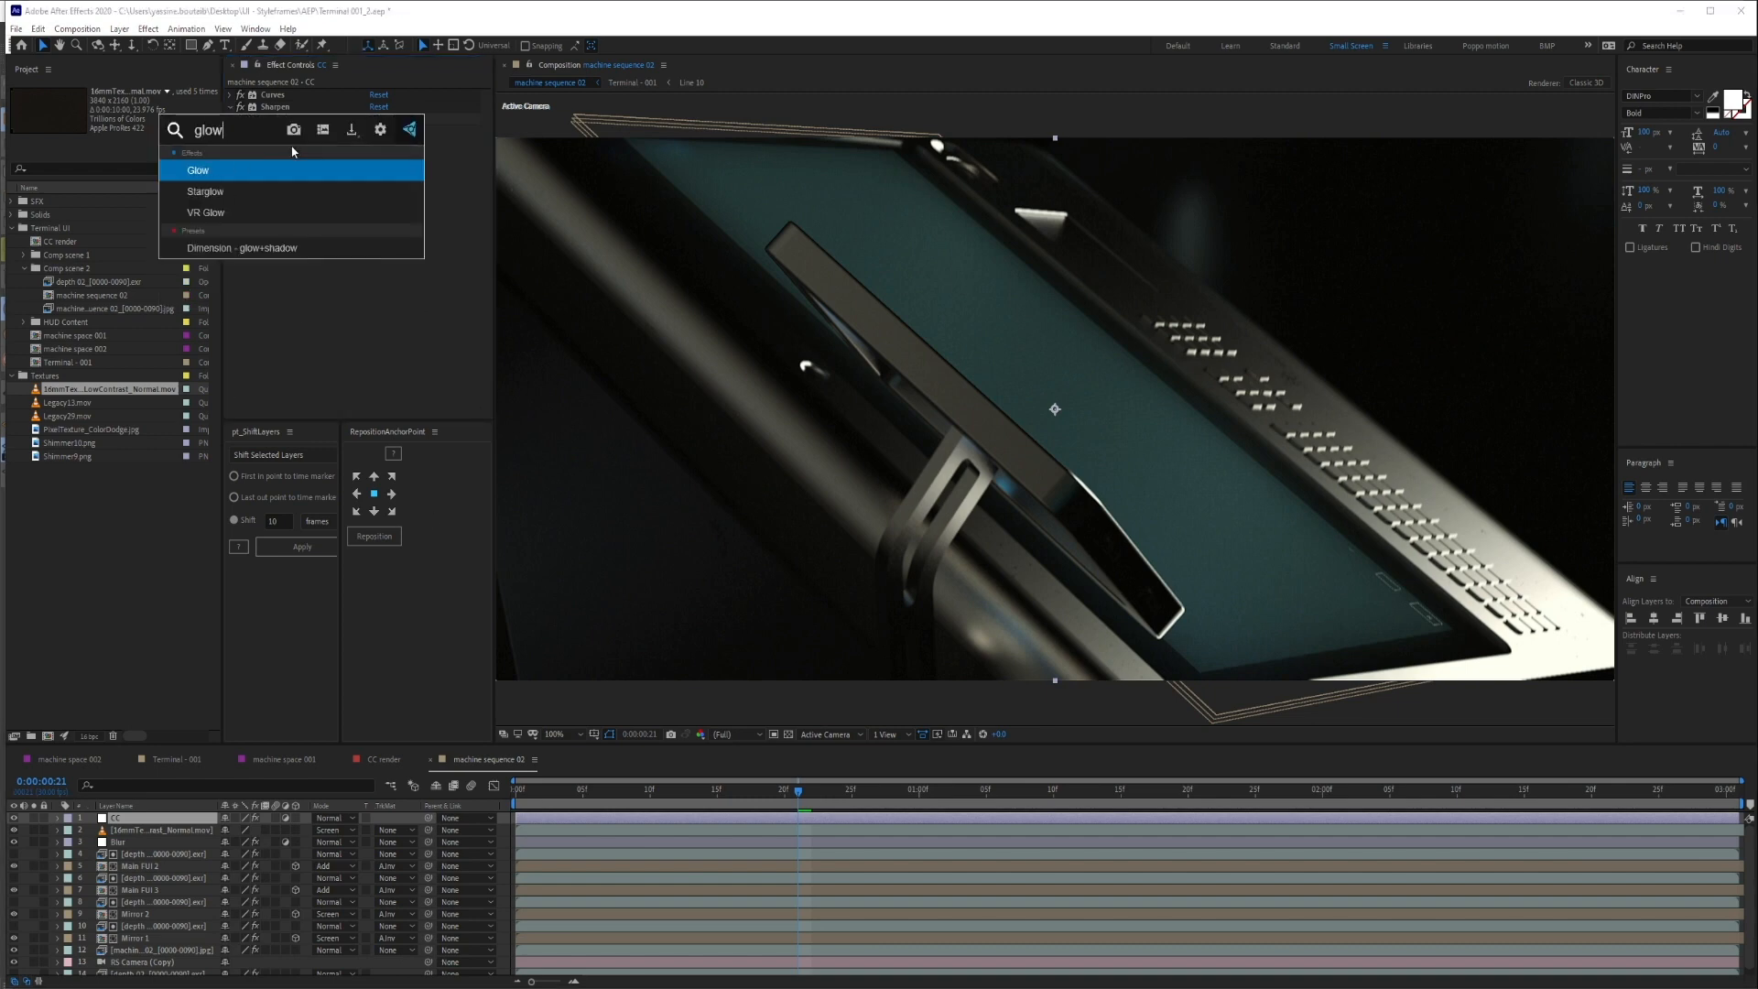
key("Return")
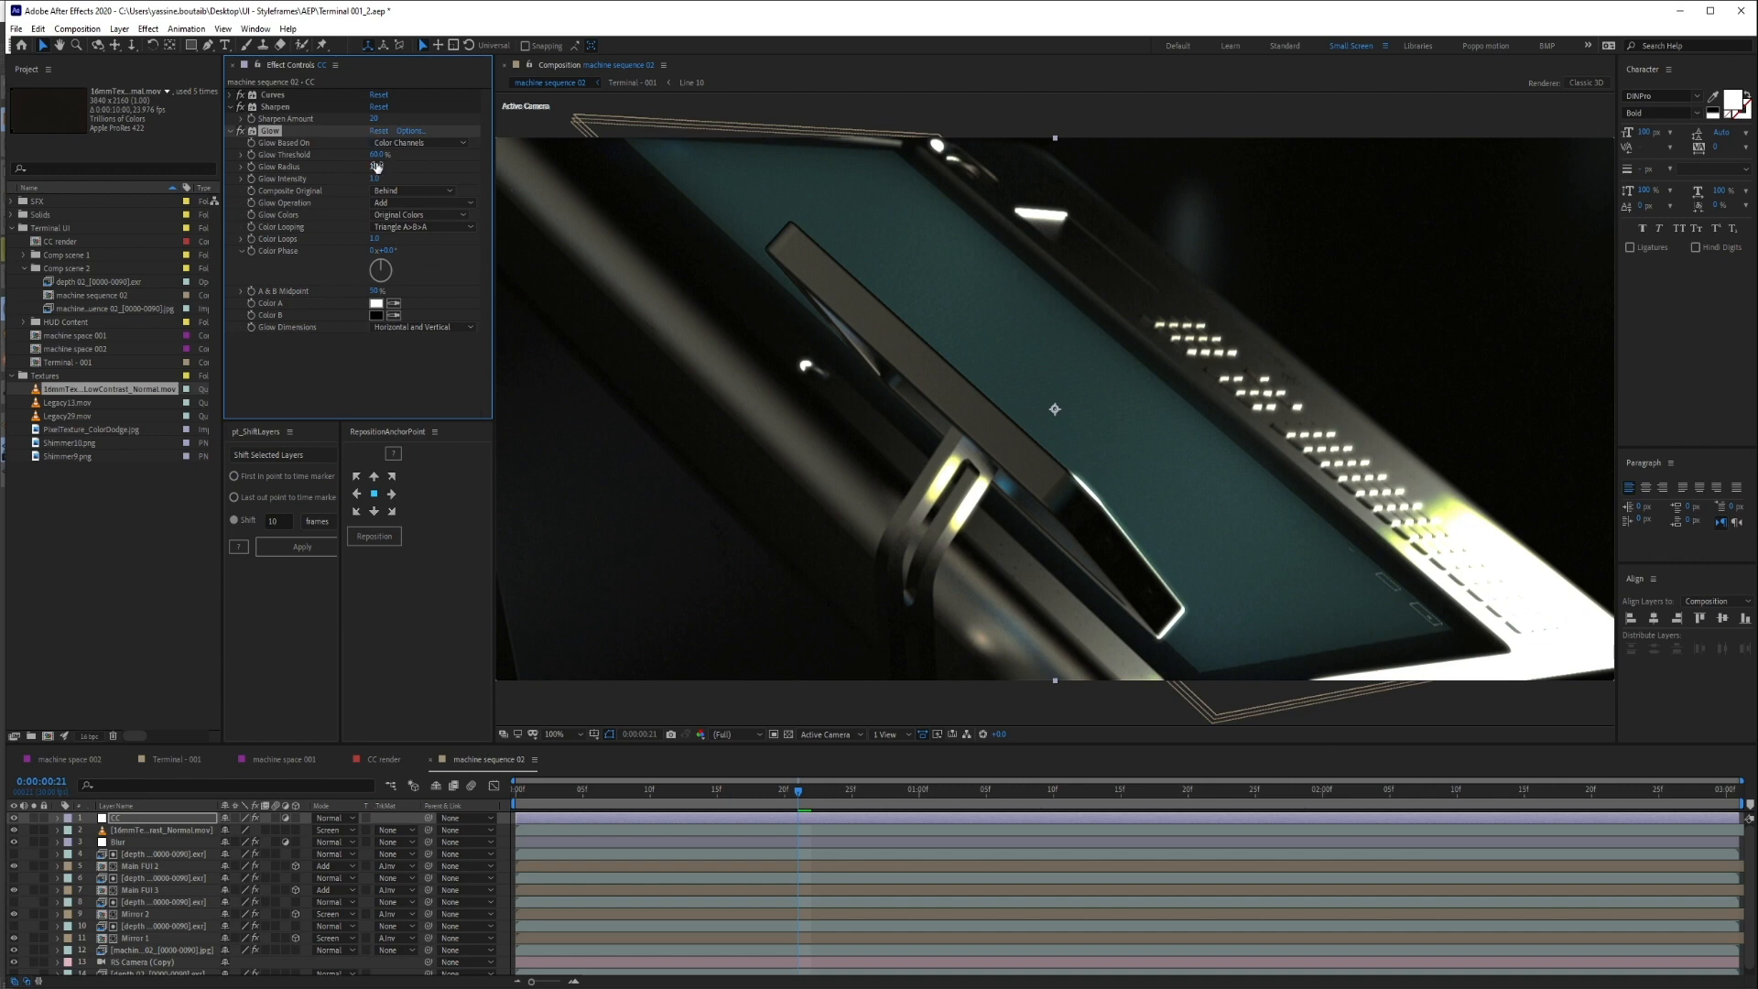
left_click_drag(376, 167, 594, 163)
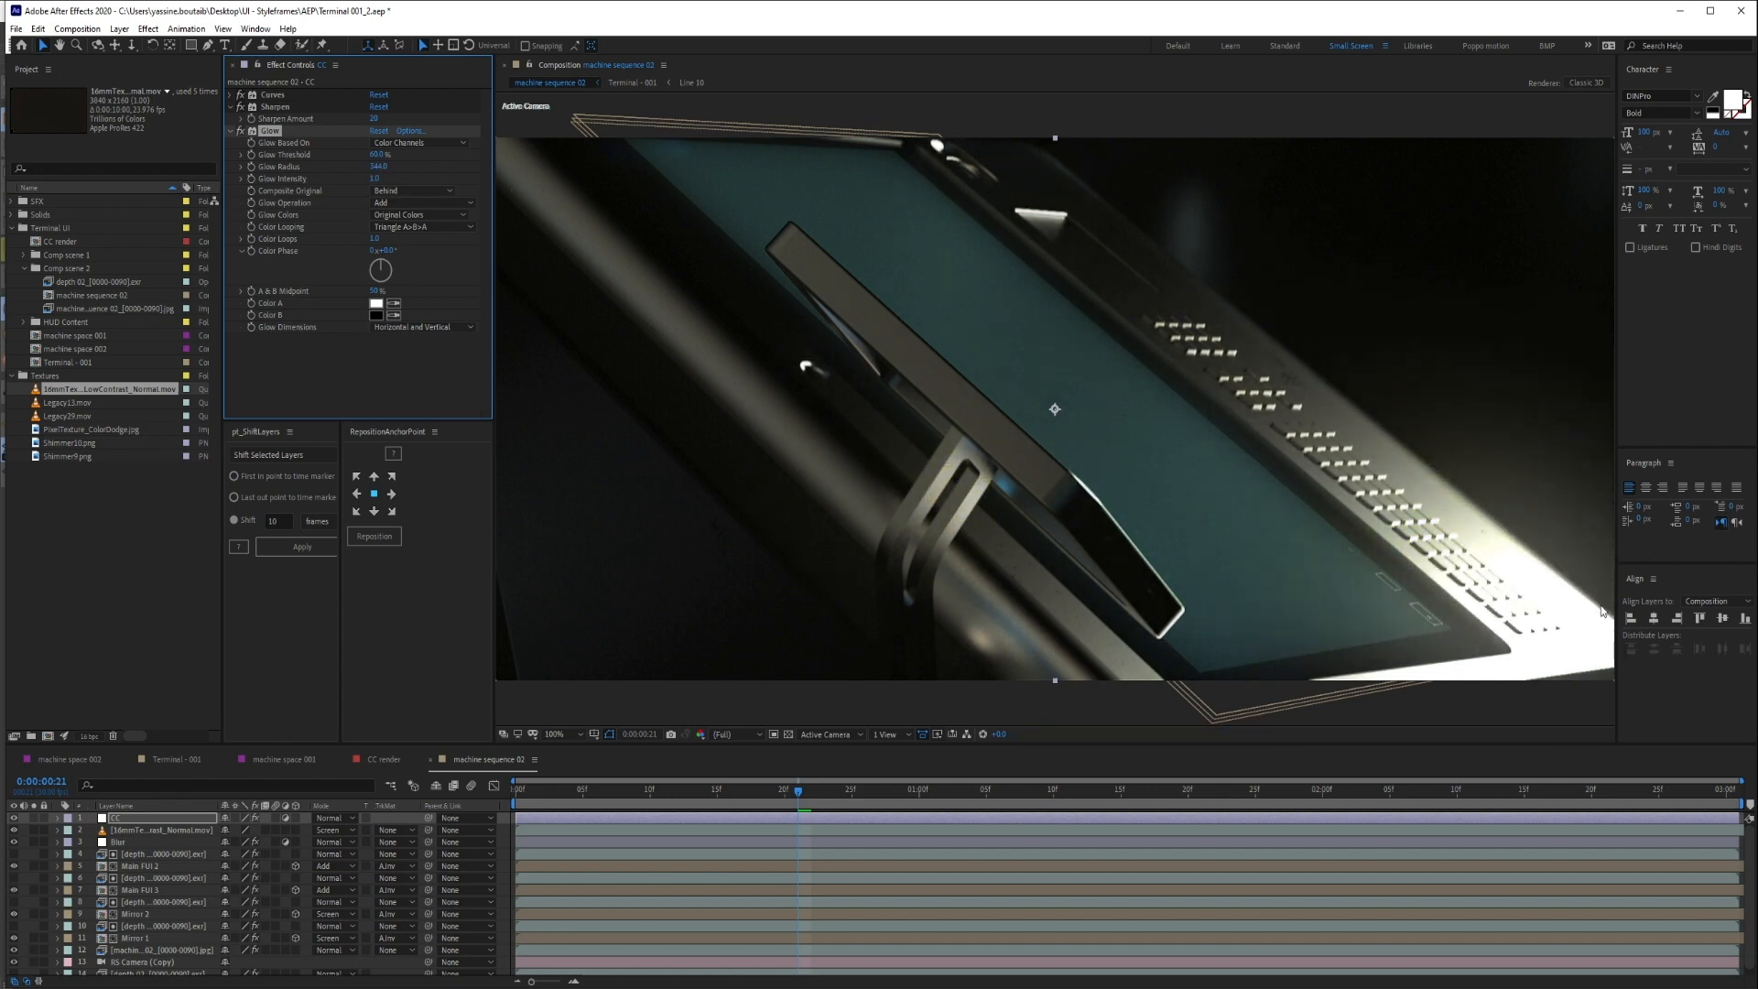
left_click(241, 131)
left_click(242, 132)
Reduce the Glow Intensity to 0.2 and compare the image with the Glow effect off and on
left_click_drag(372, 179, 327, 183)
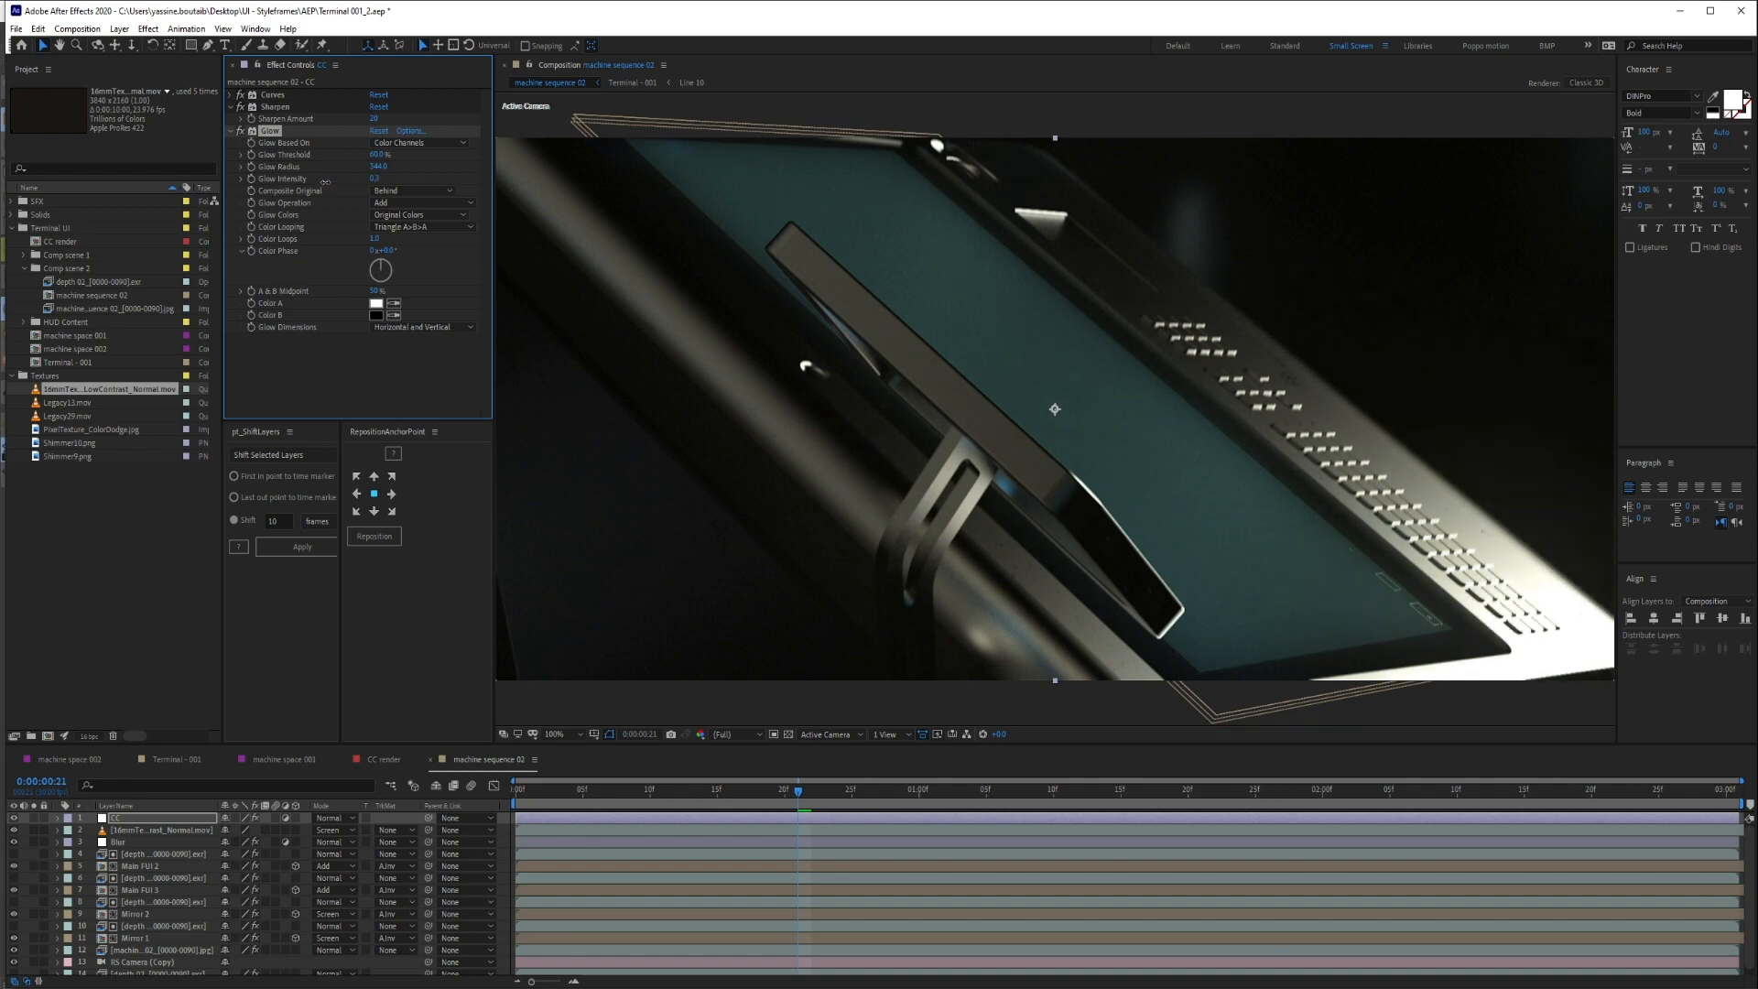
left_click(242, 133)
left_click(241, 133)
left_click(242, 132)
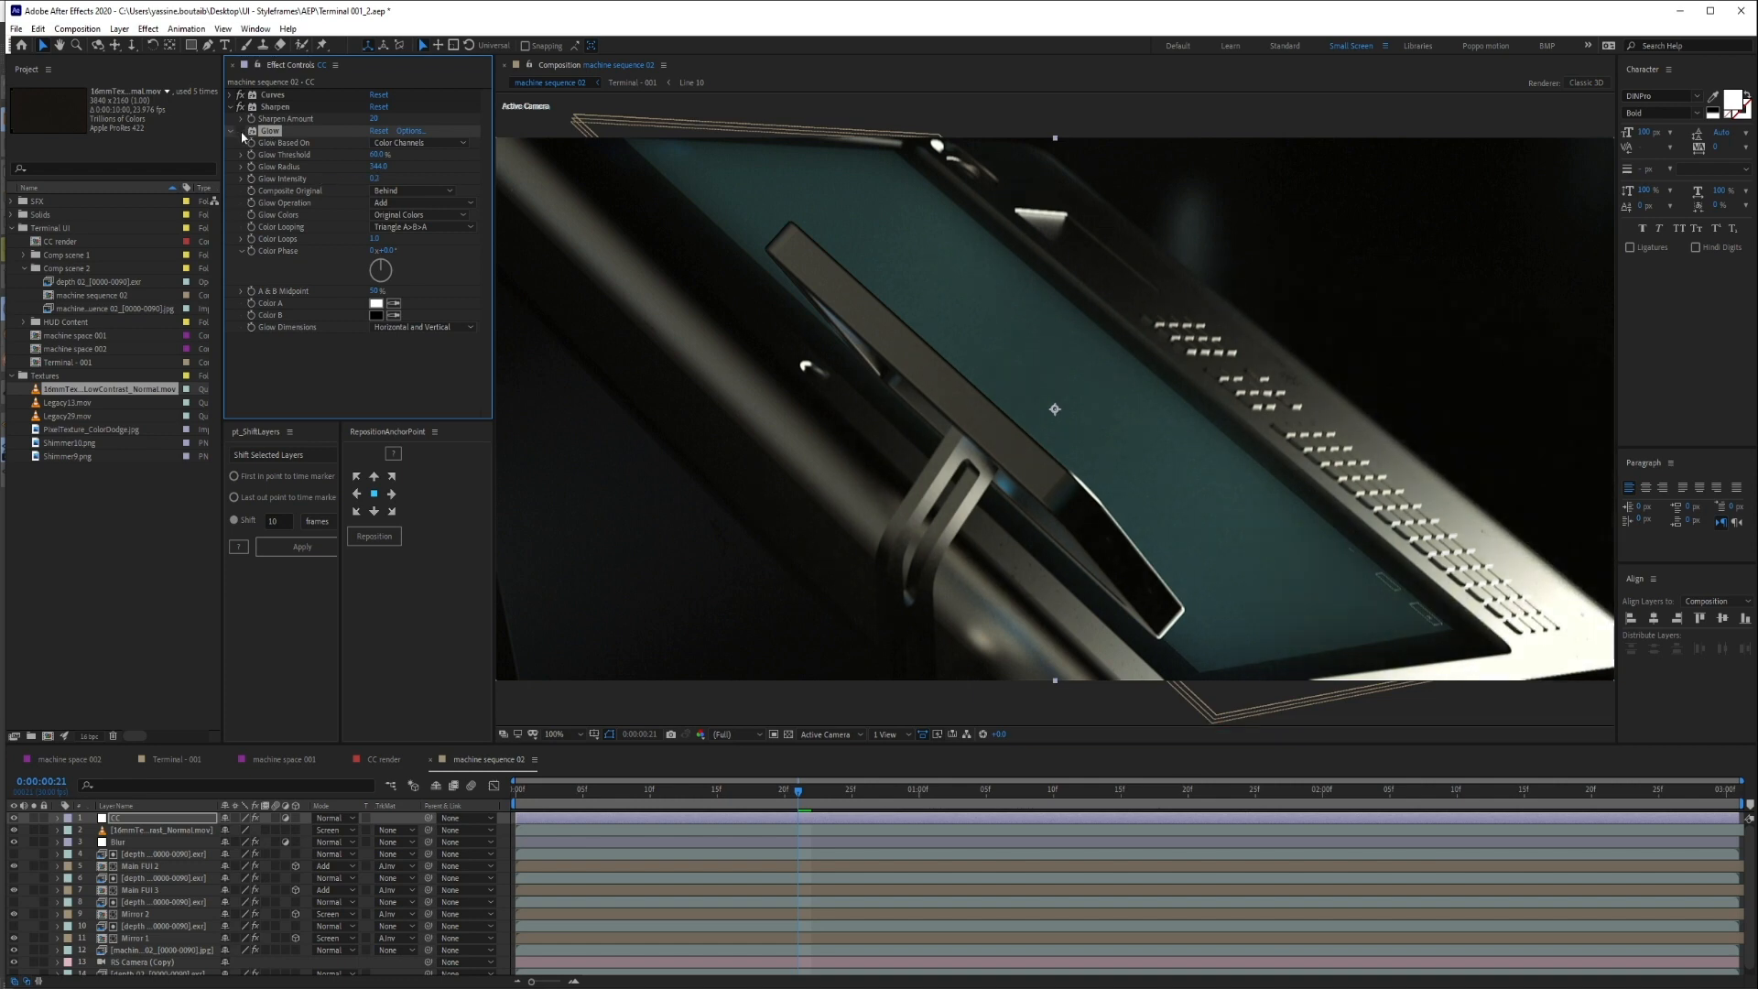
left_click(241, 133)
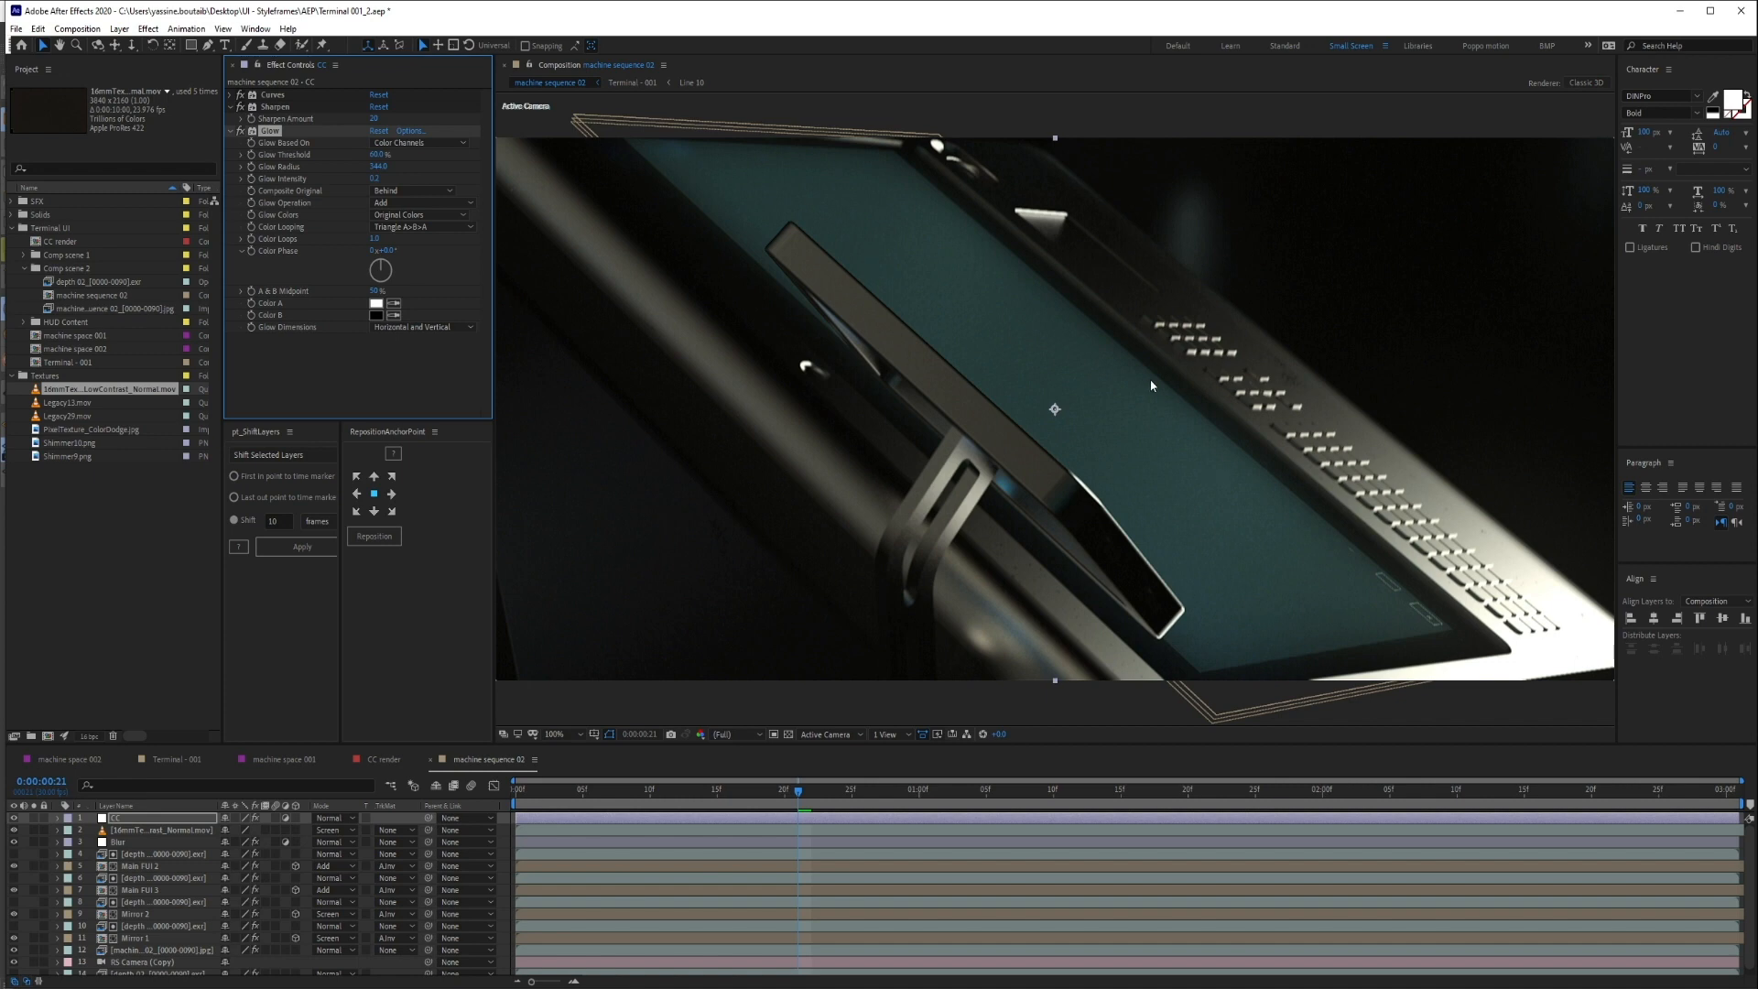
Compare the glow off and on at the first frame and check the look at several frames up to 0:00:02:06
left_click_drag(524, 790, 11, 745)
left_click(240, 132)
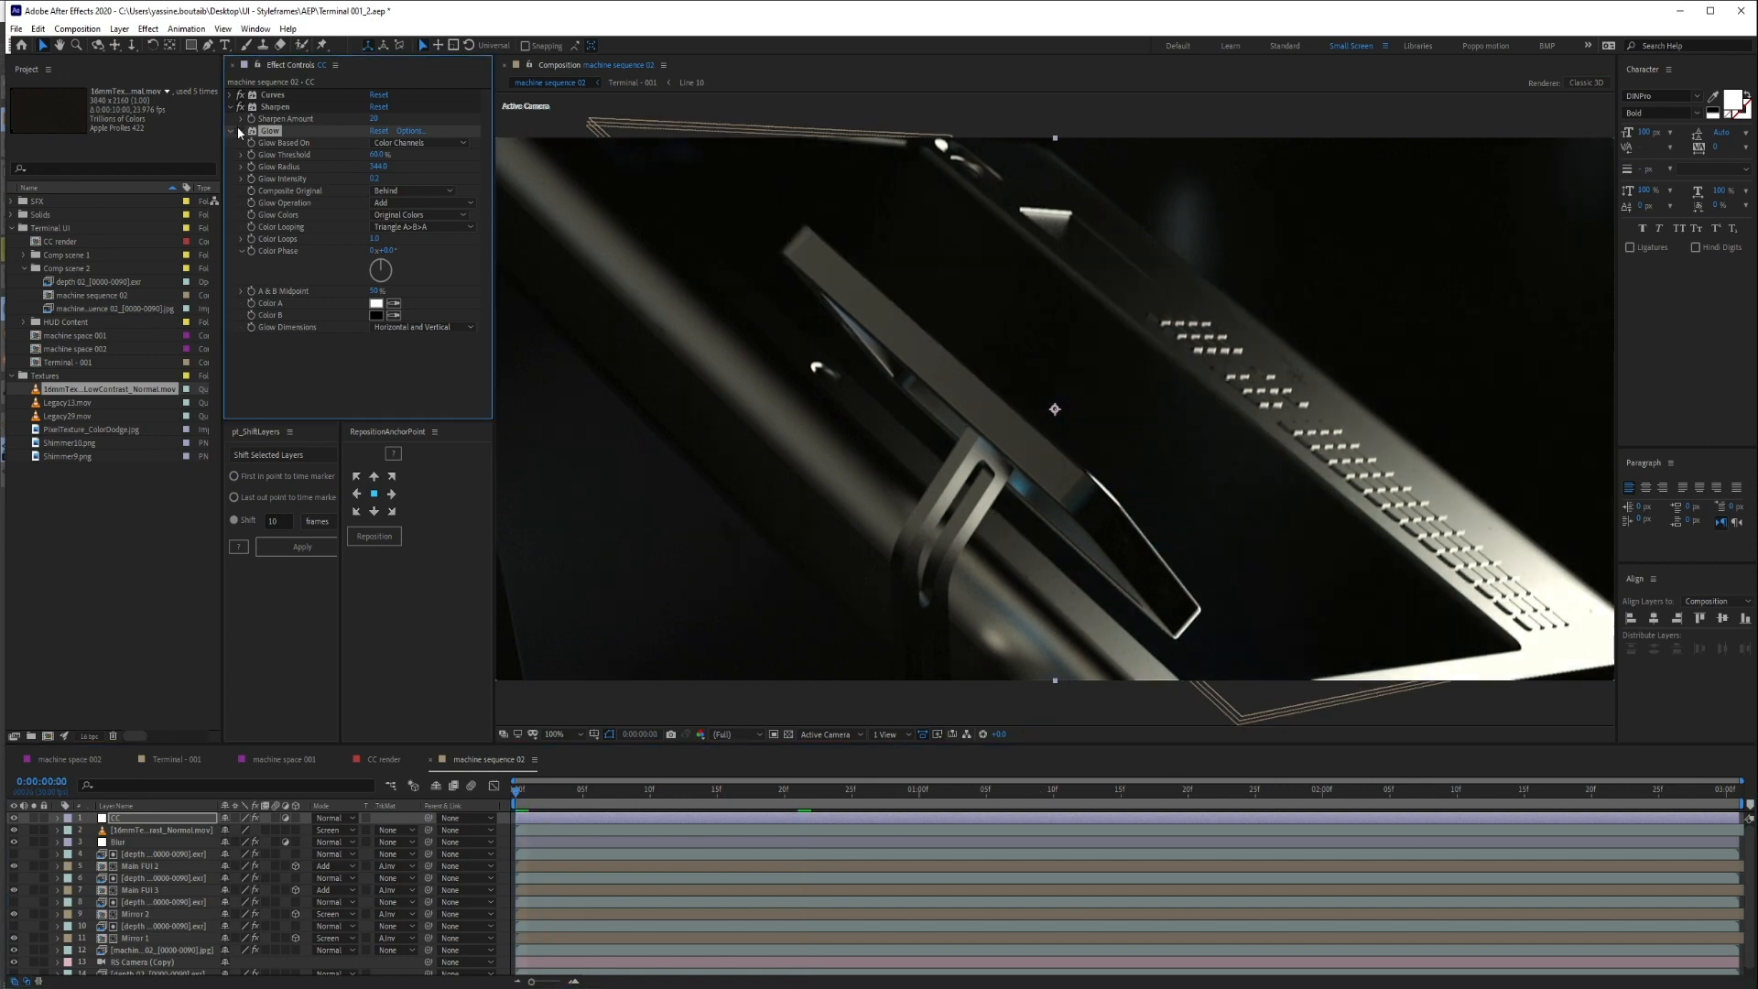
left_click(240, 132)
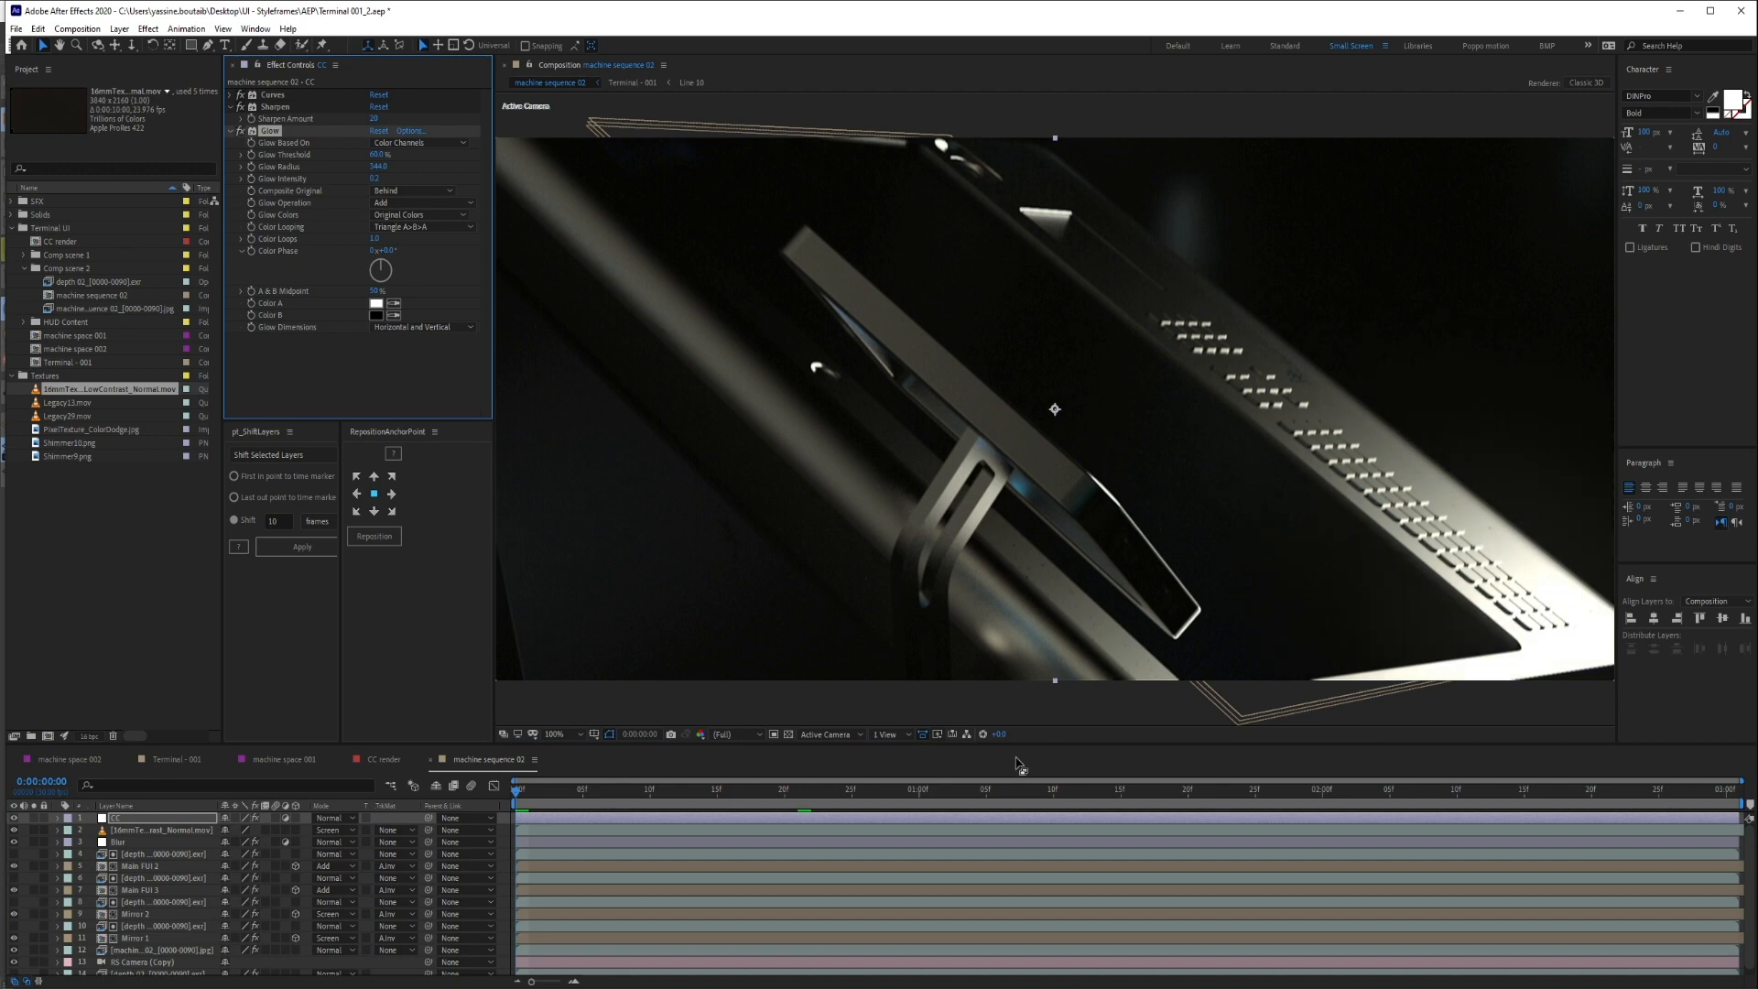
left_click(1082, 804)
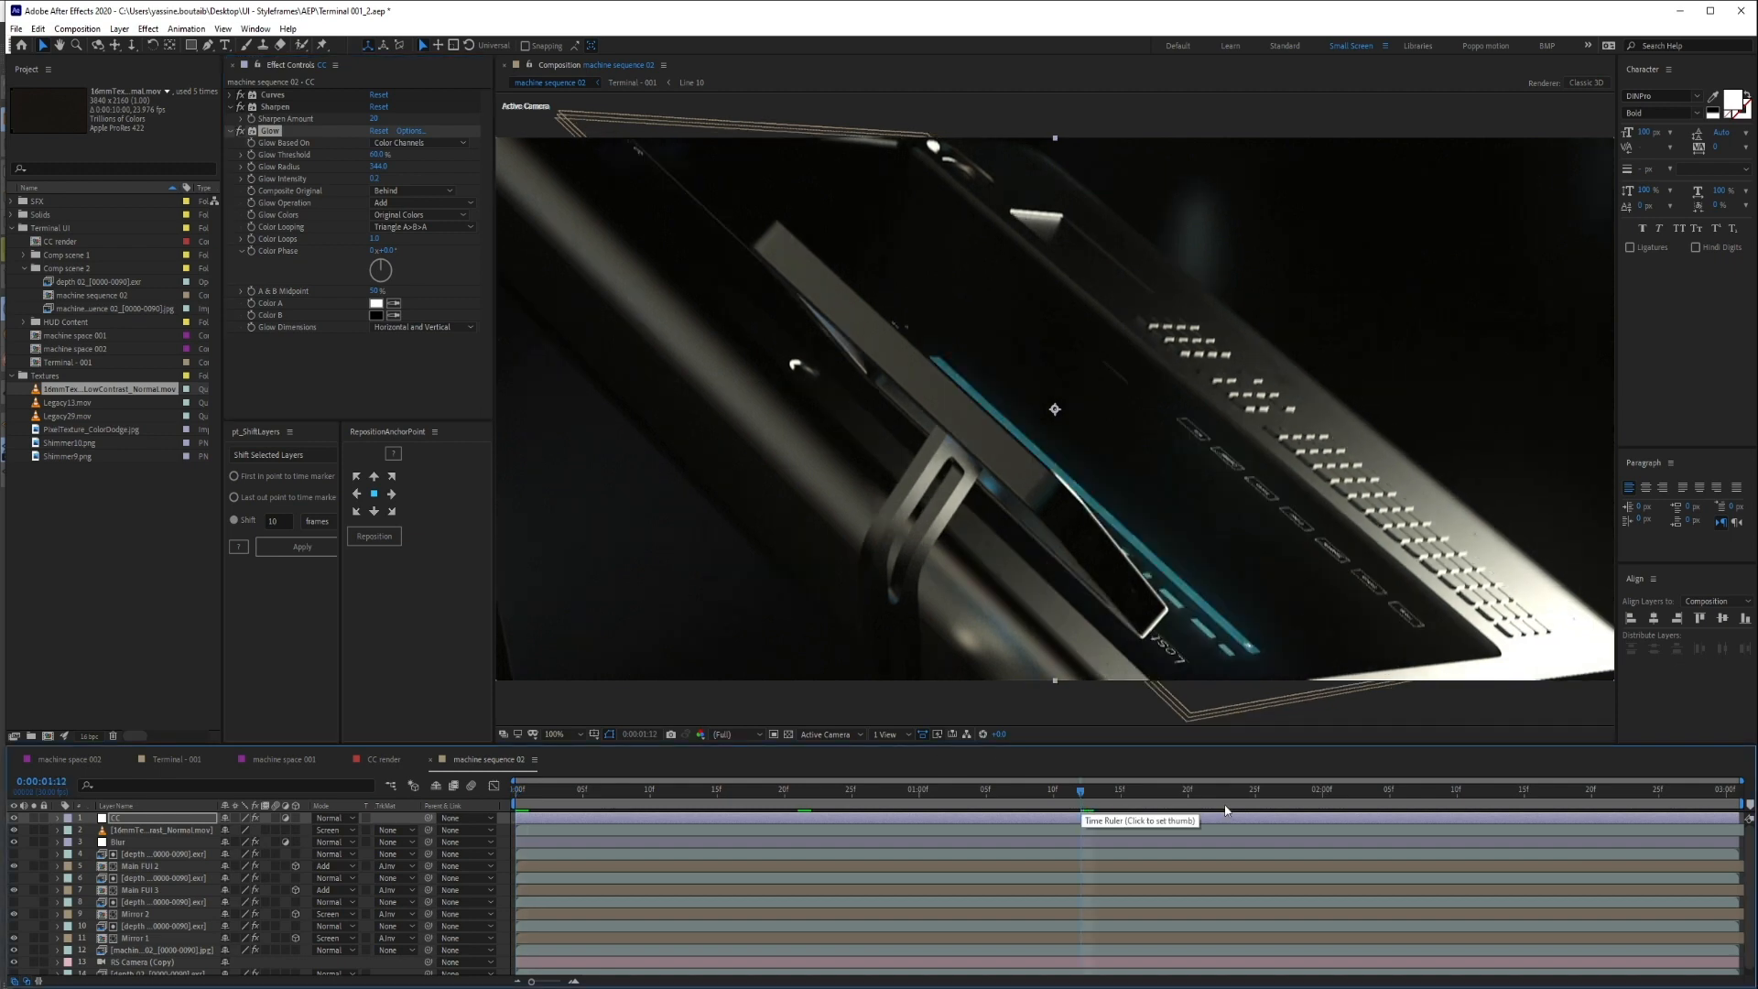
left_click(1271, 793)
left_click(1400, 792)
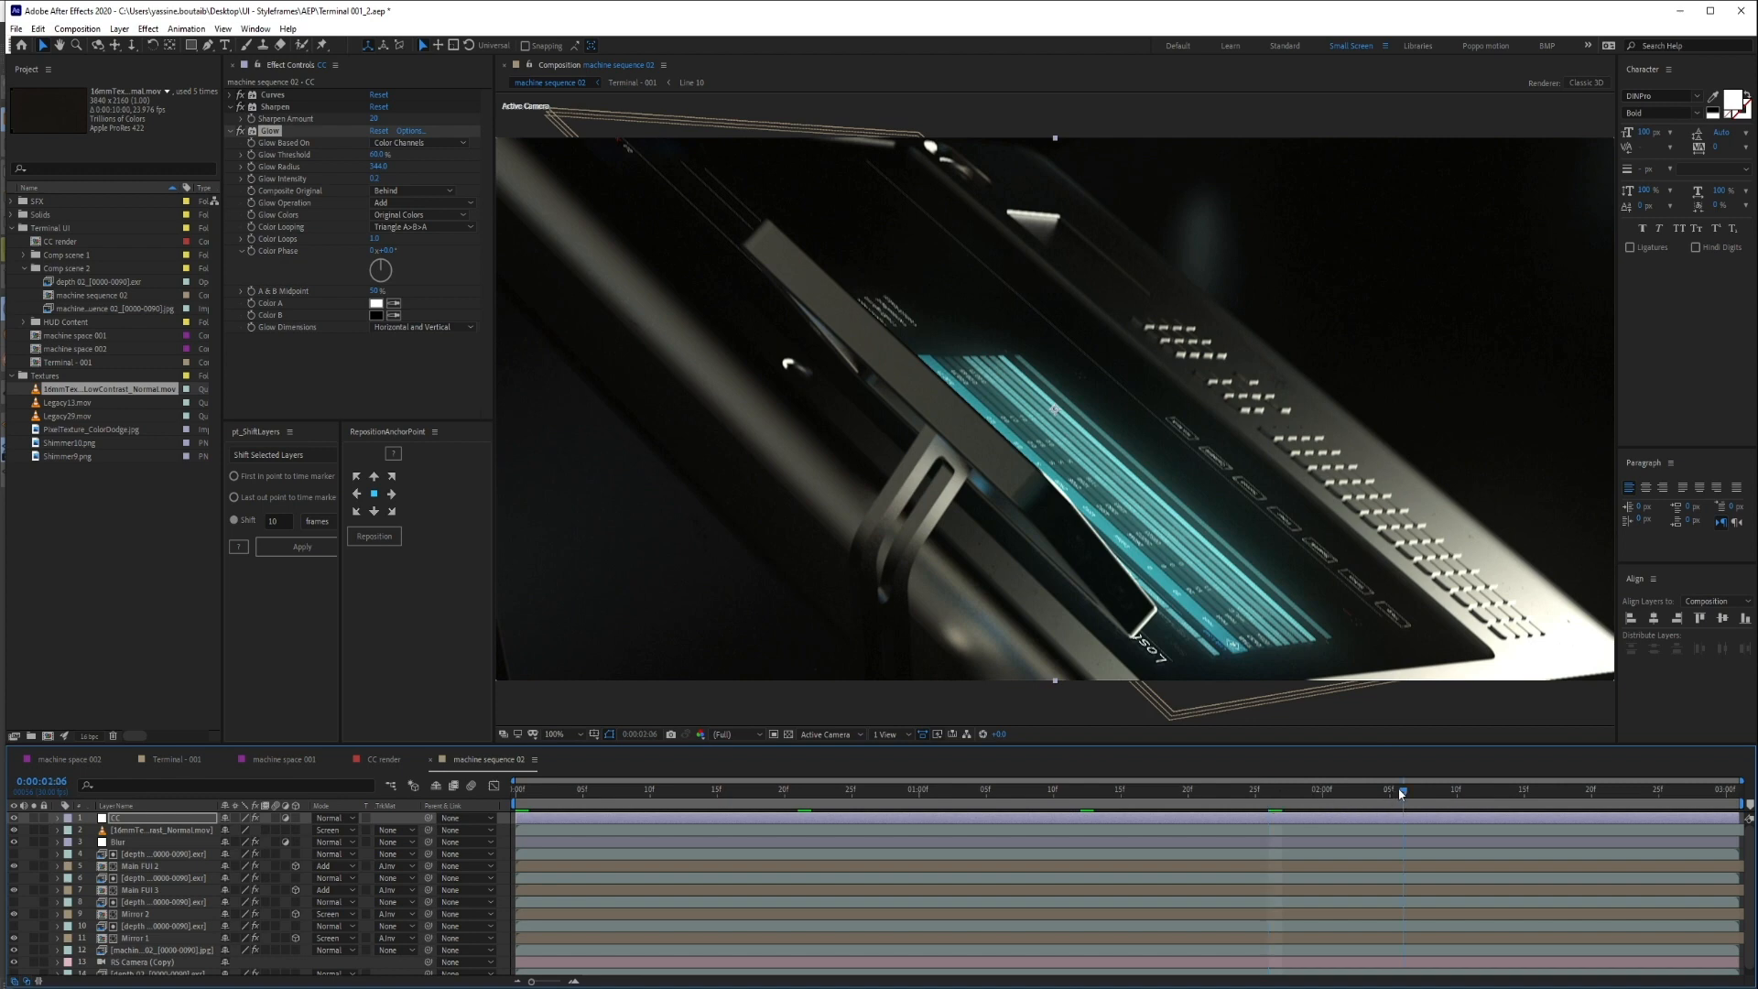
Apply VR Chromatic Aberrations to the CC layer and reduce its Falloff Distance to 0
left_click(304, 360)
key("ctrl+space")
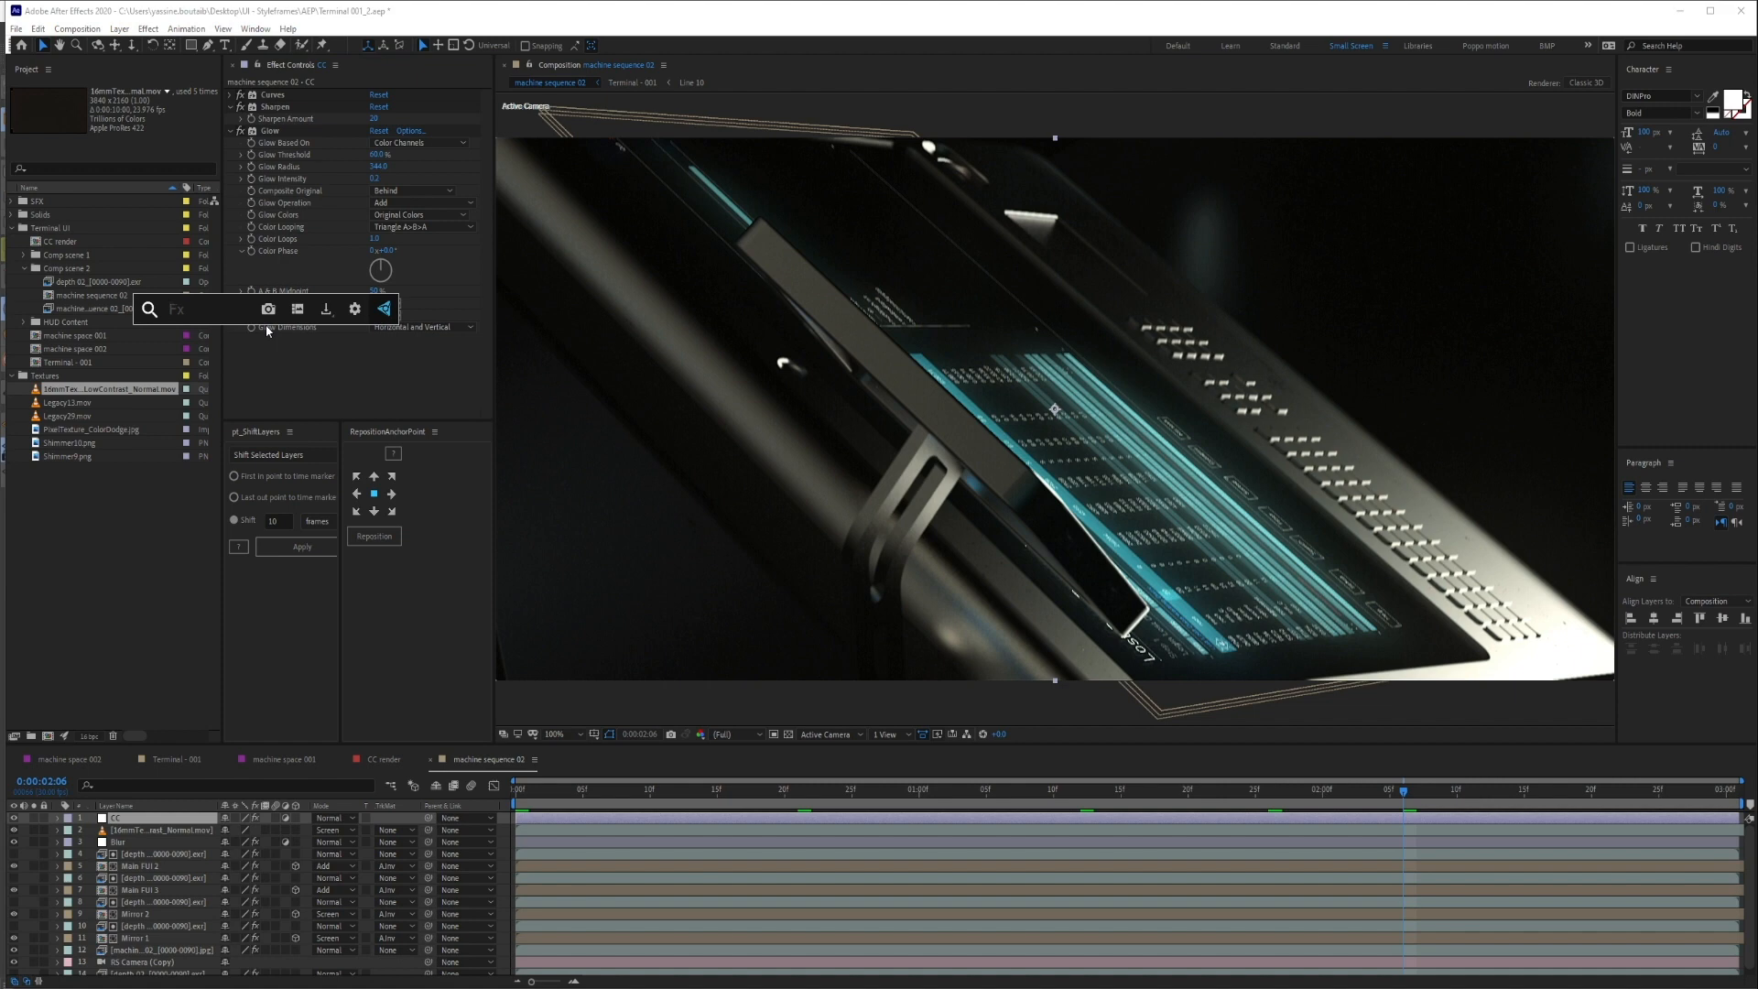
type("vr")
key("Return")
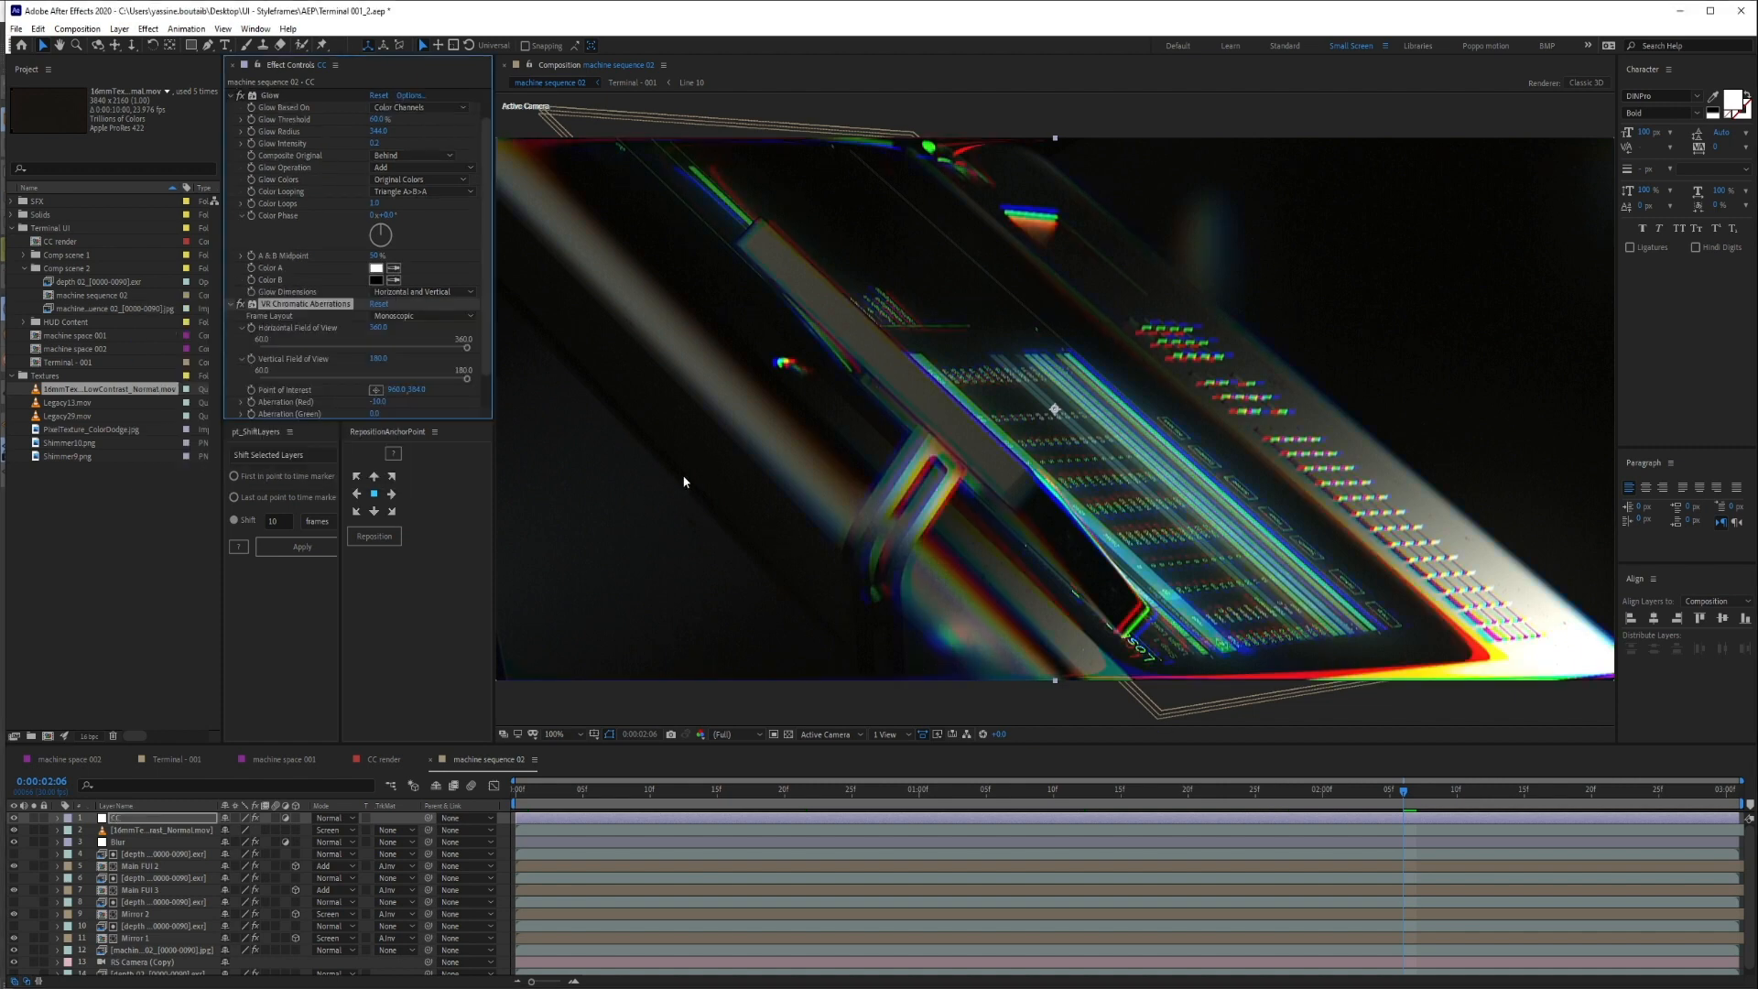
scroll(386, 374, "down", 1)
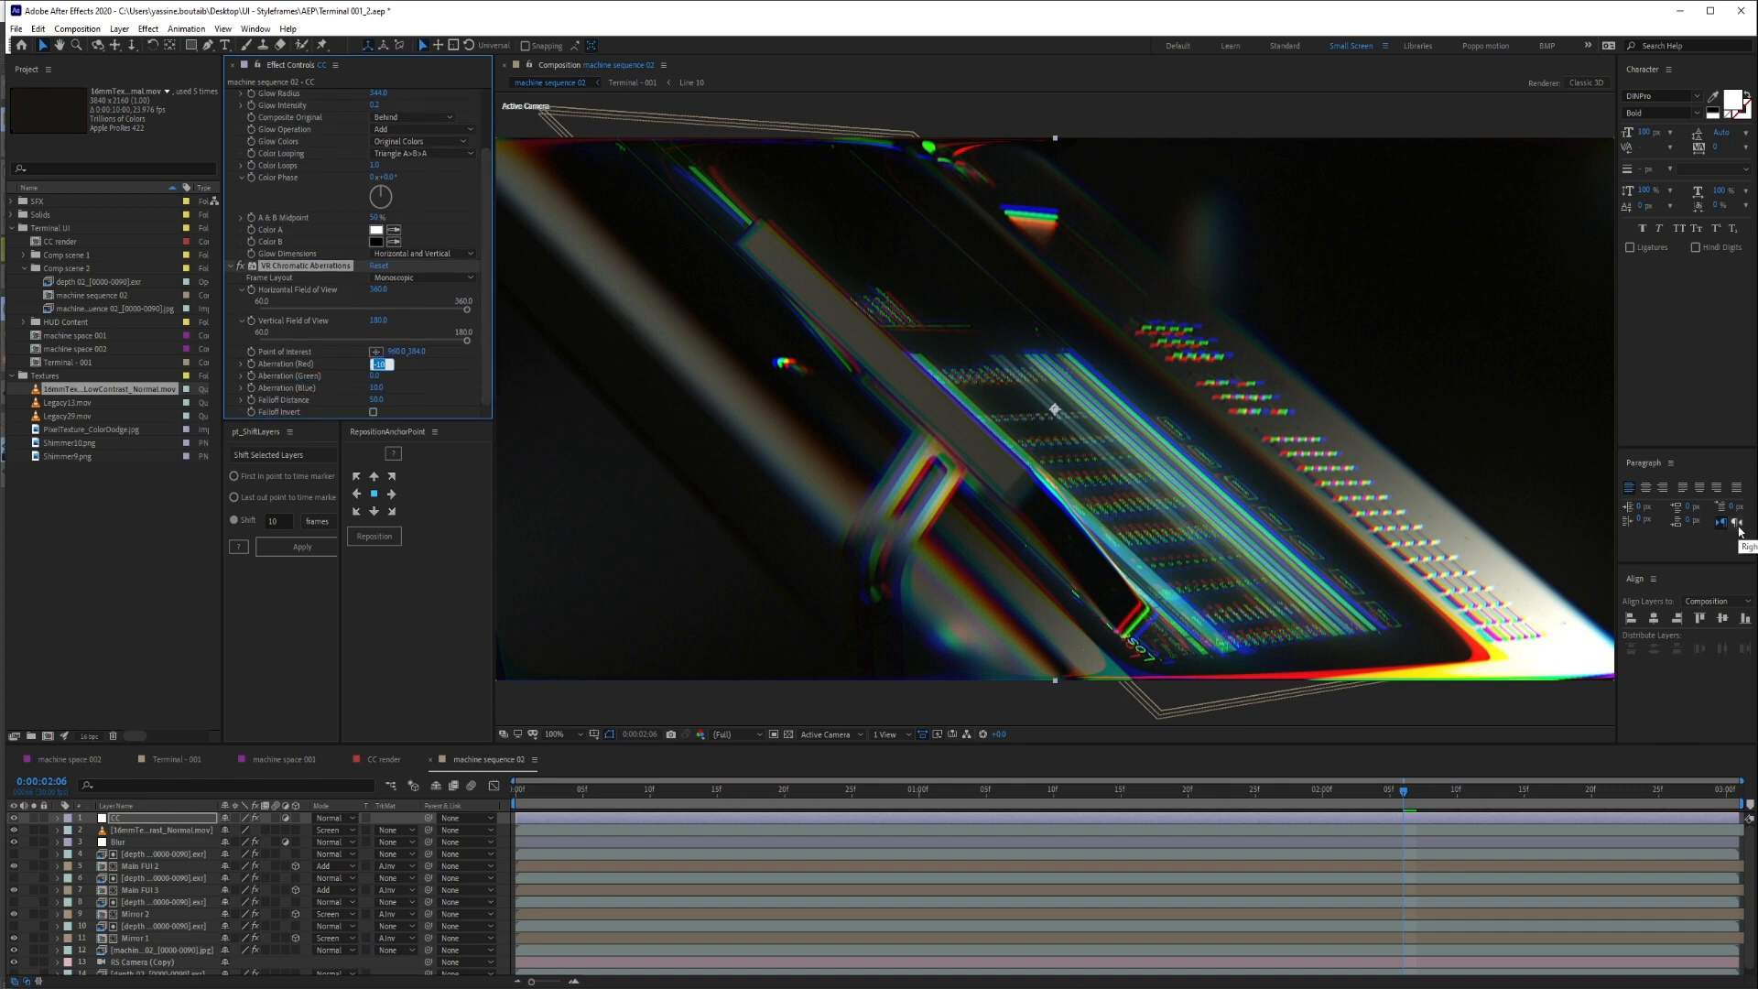
left_click(410, 391)
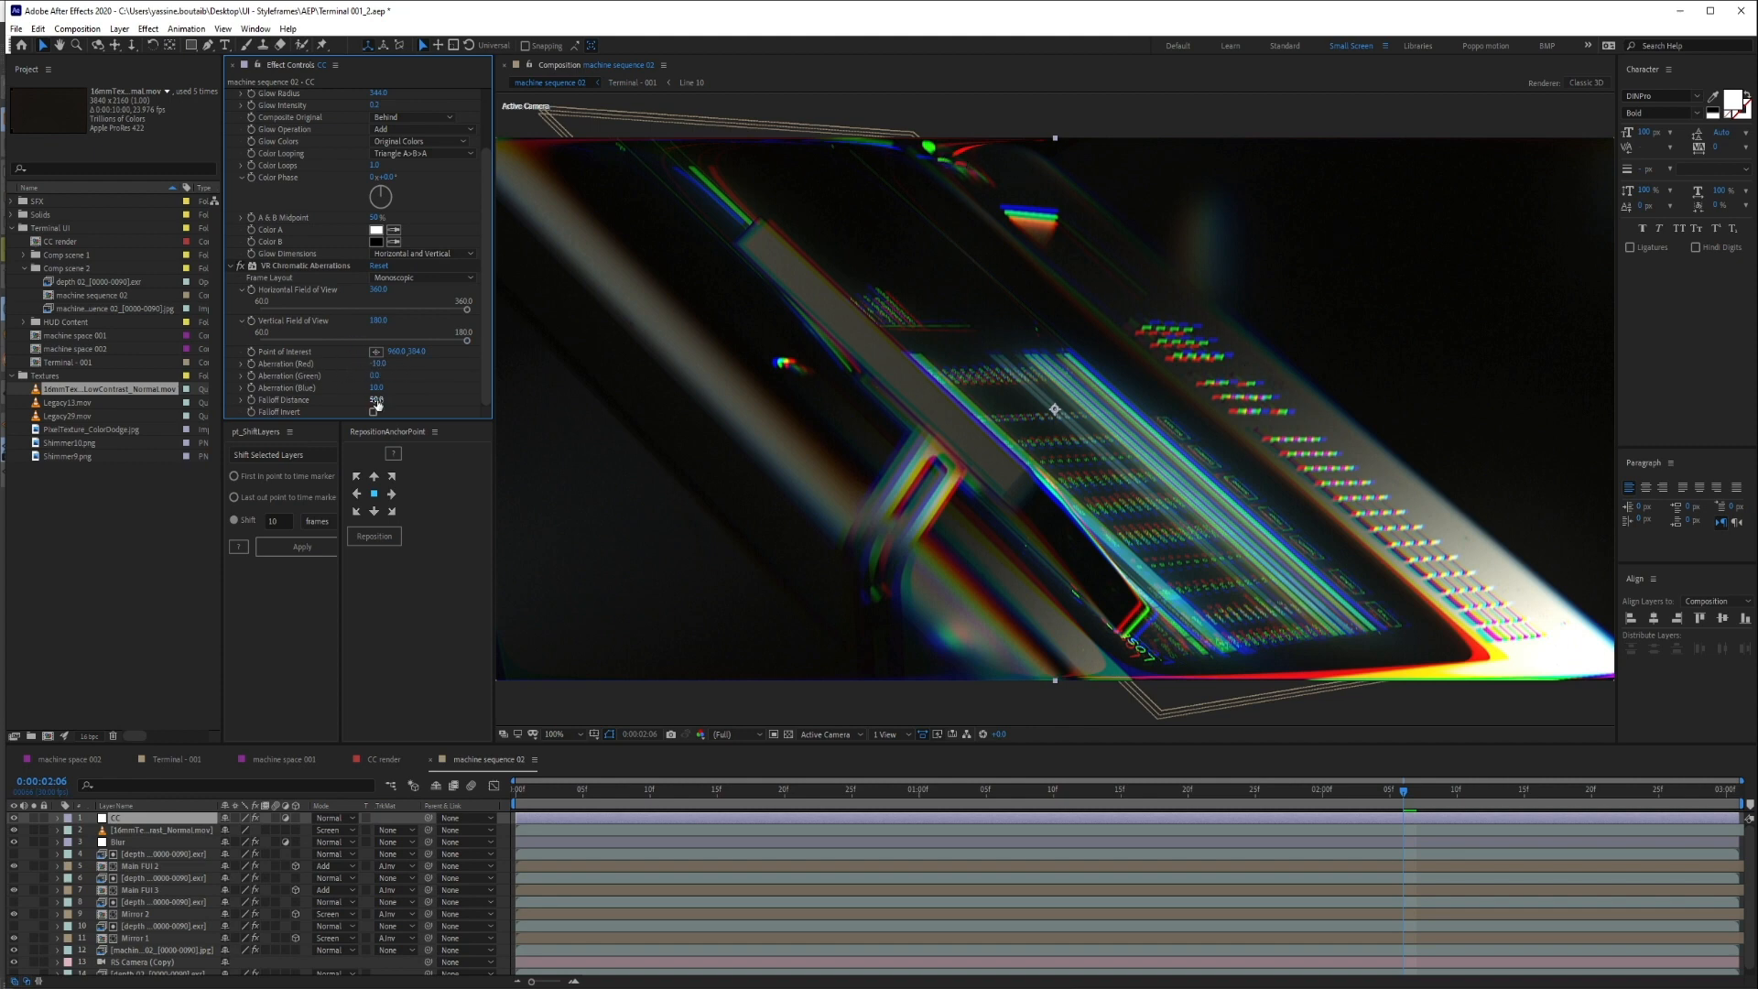
left_click_drag(376, 403, 339, 404)
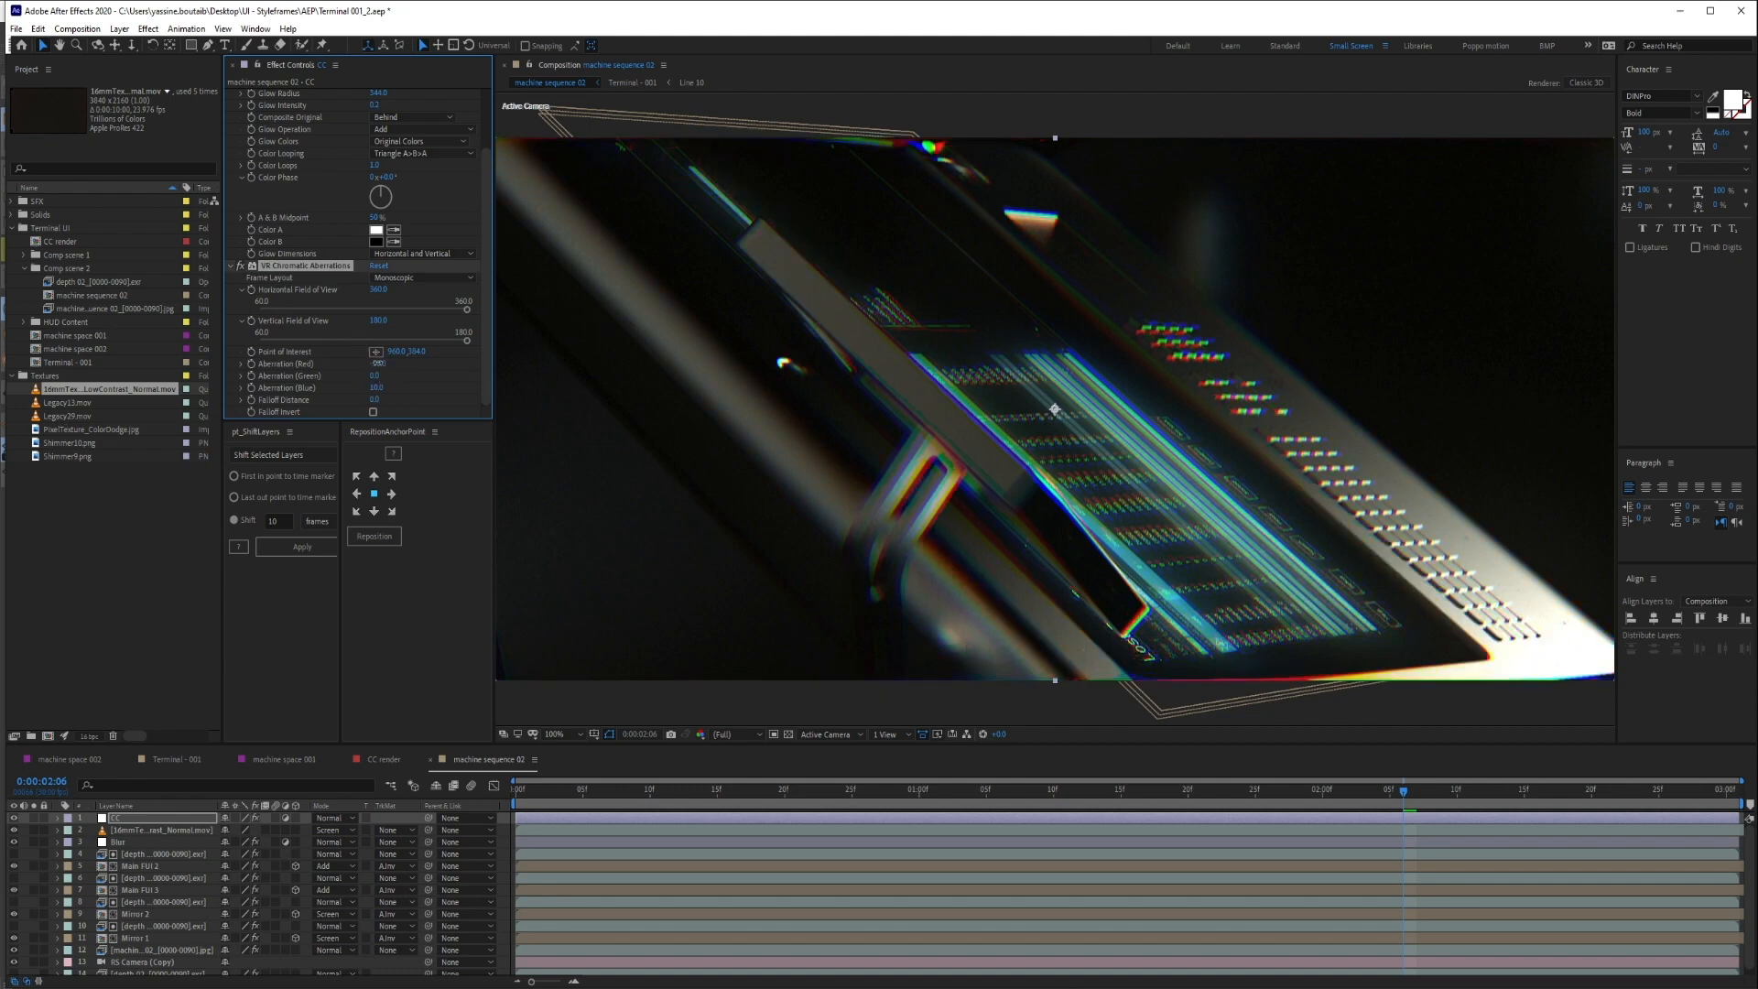
Set the chromatic aberration to 5 for red, 4 for green and 3 for blue, and deselect the CC layer
mouse_move(379, 364)
left_mouse_down()
mouse_move(363, 364)
mouse_move(410, 358)
left_mouse_up()
key("ctrl+z")
left_click(378, 364)
type("5")
key("Tab")
type("4")
key("Tab")
type("3")
key("Return")
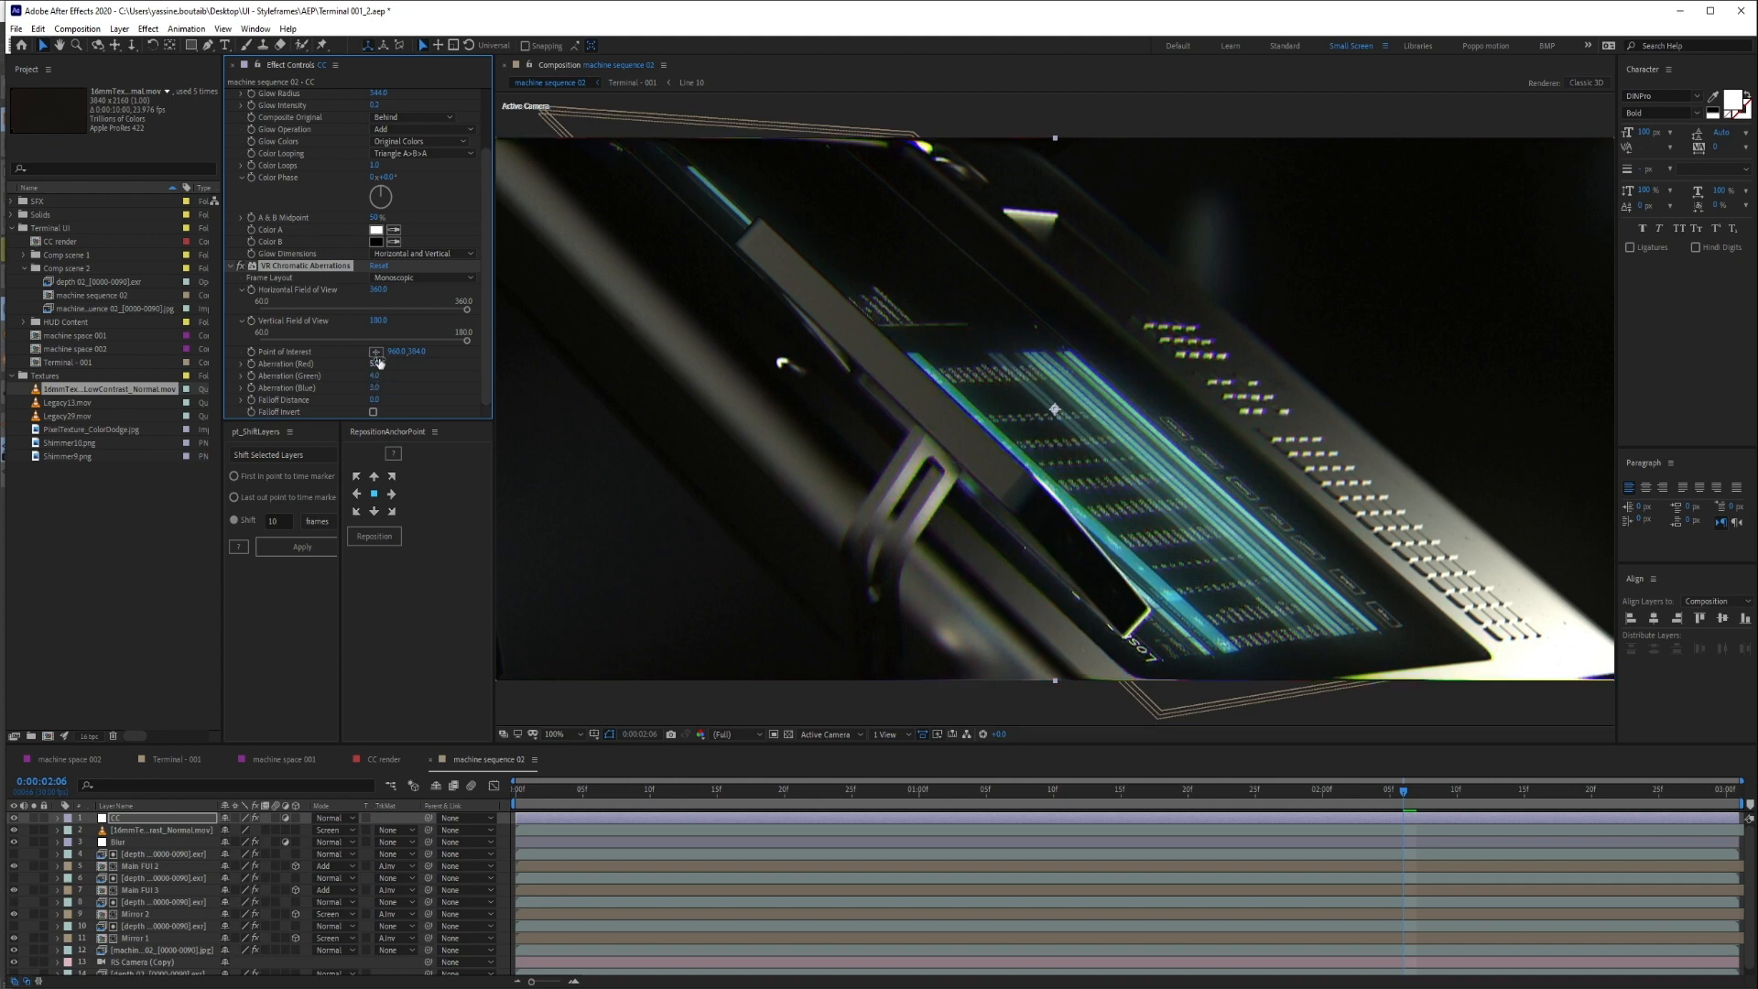
left_click(500, 848)
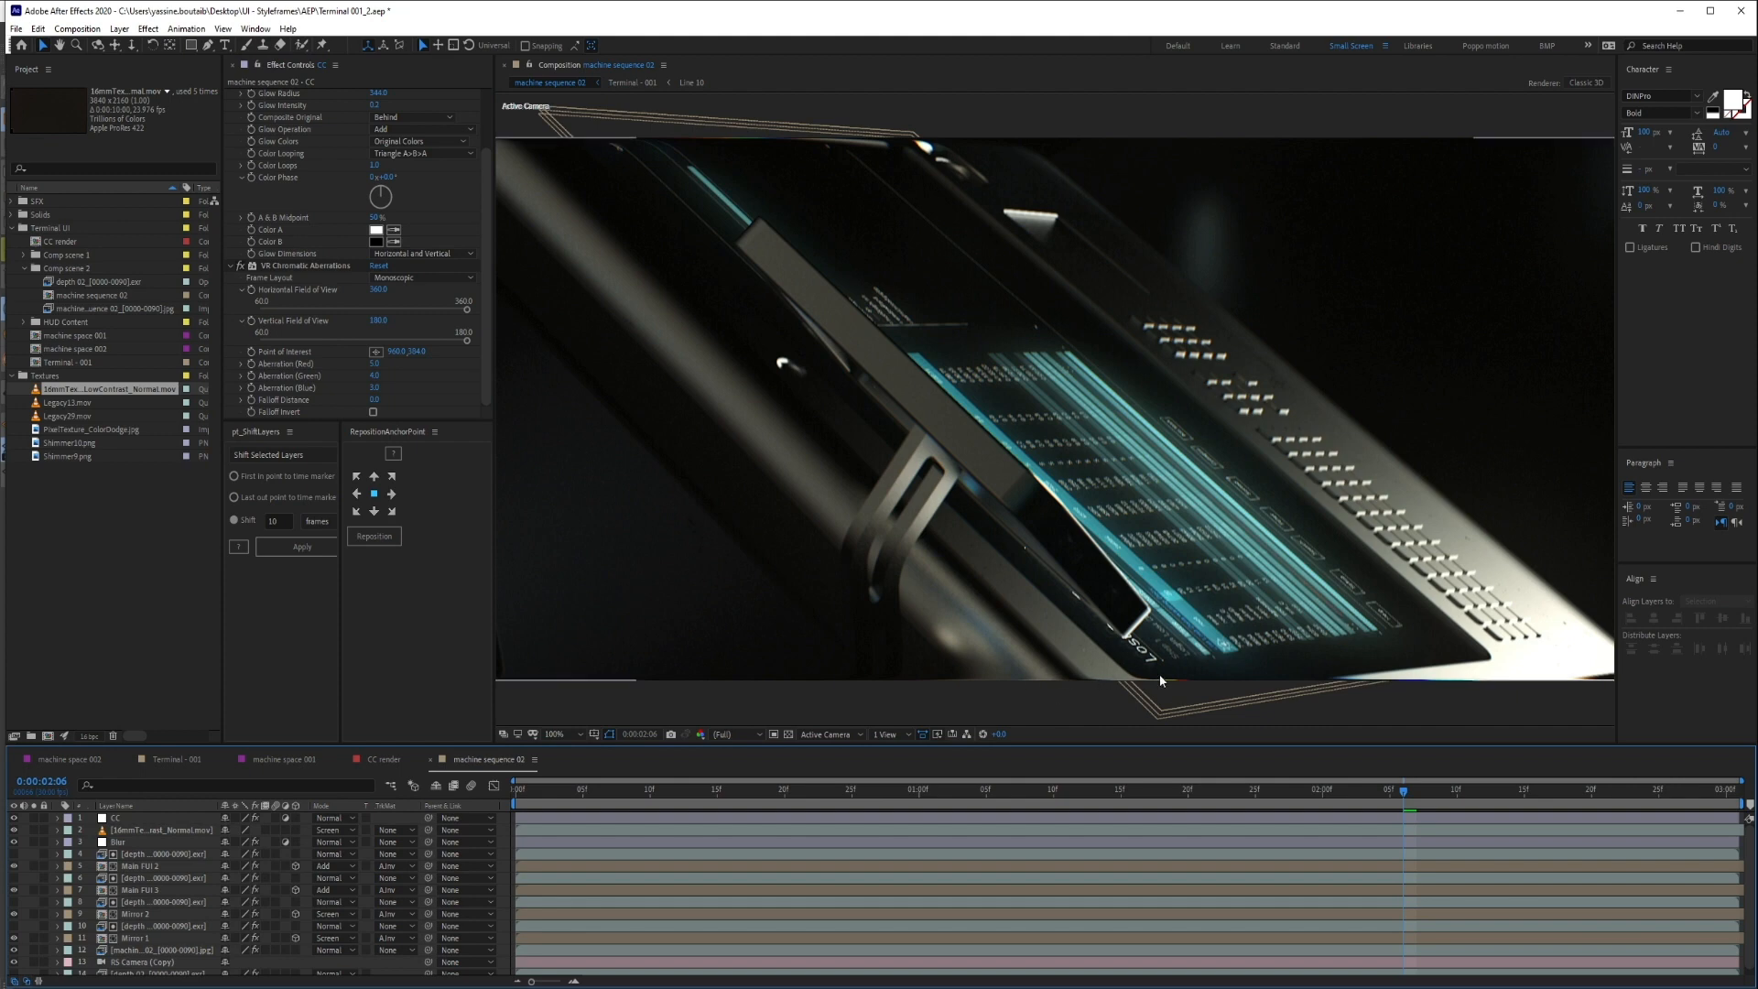
Inspect the lower image edge up close, then create a full-frame rectangle shape layer with a black fill above the CC layer
scroll(1172, 685, "up", 1)
left_click_drag(1244, 678, 1279, 355)
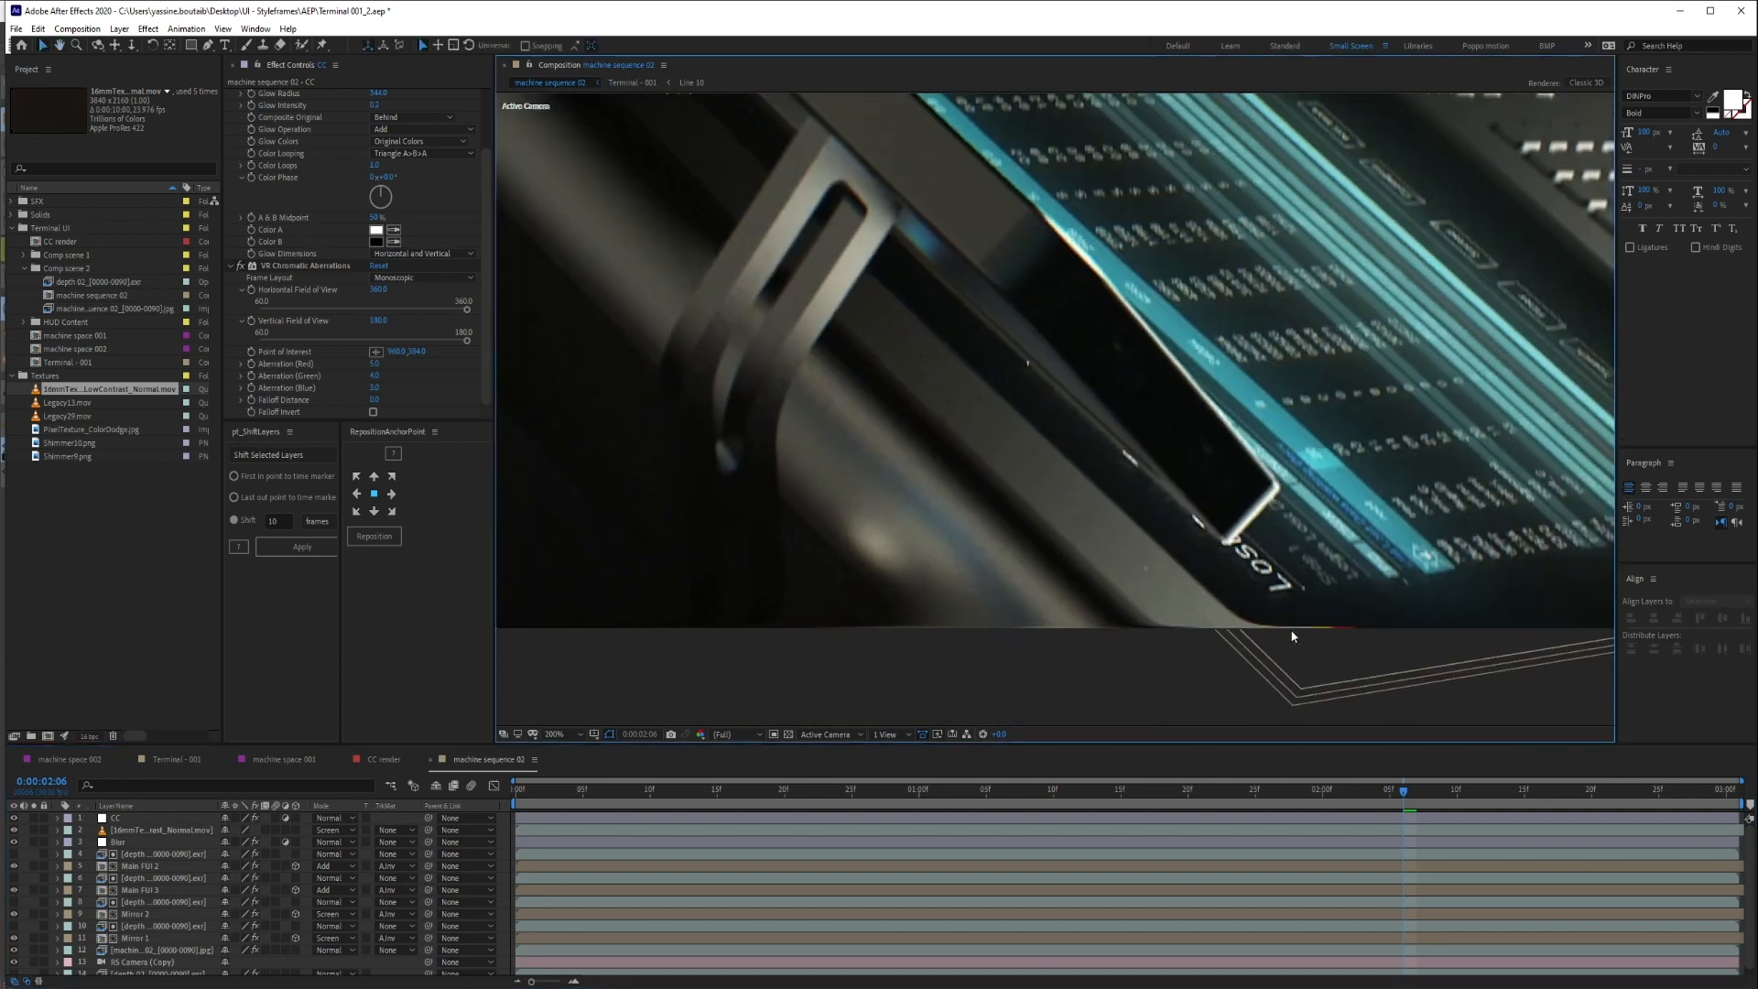
scroll(1291, 620, "down", 1)
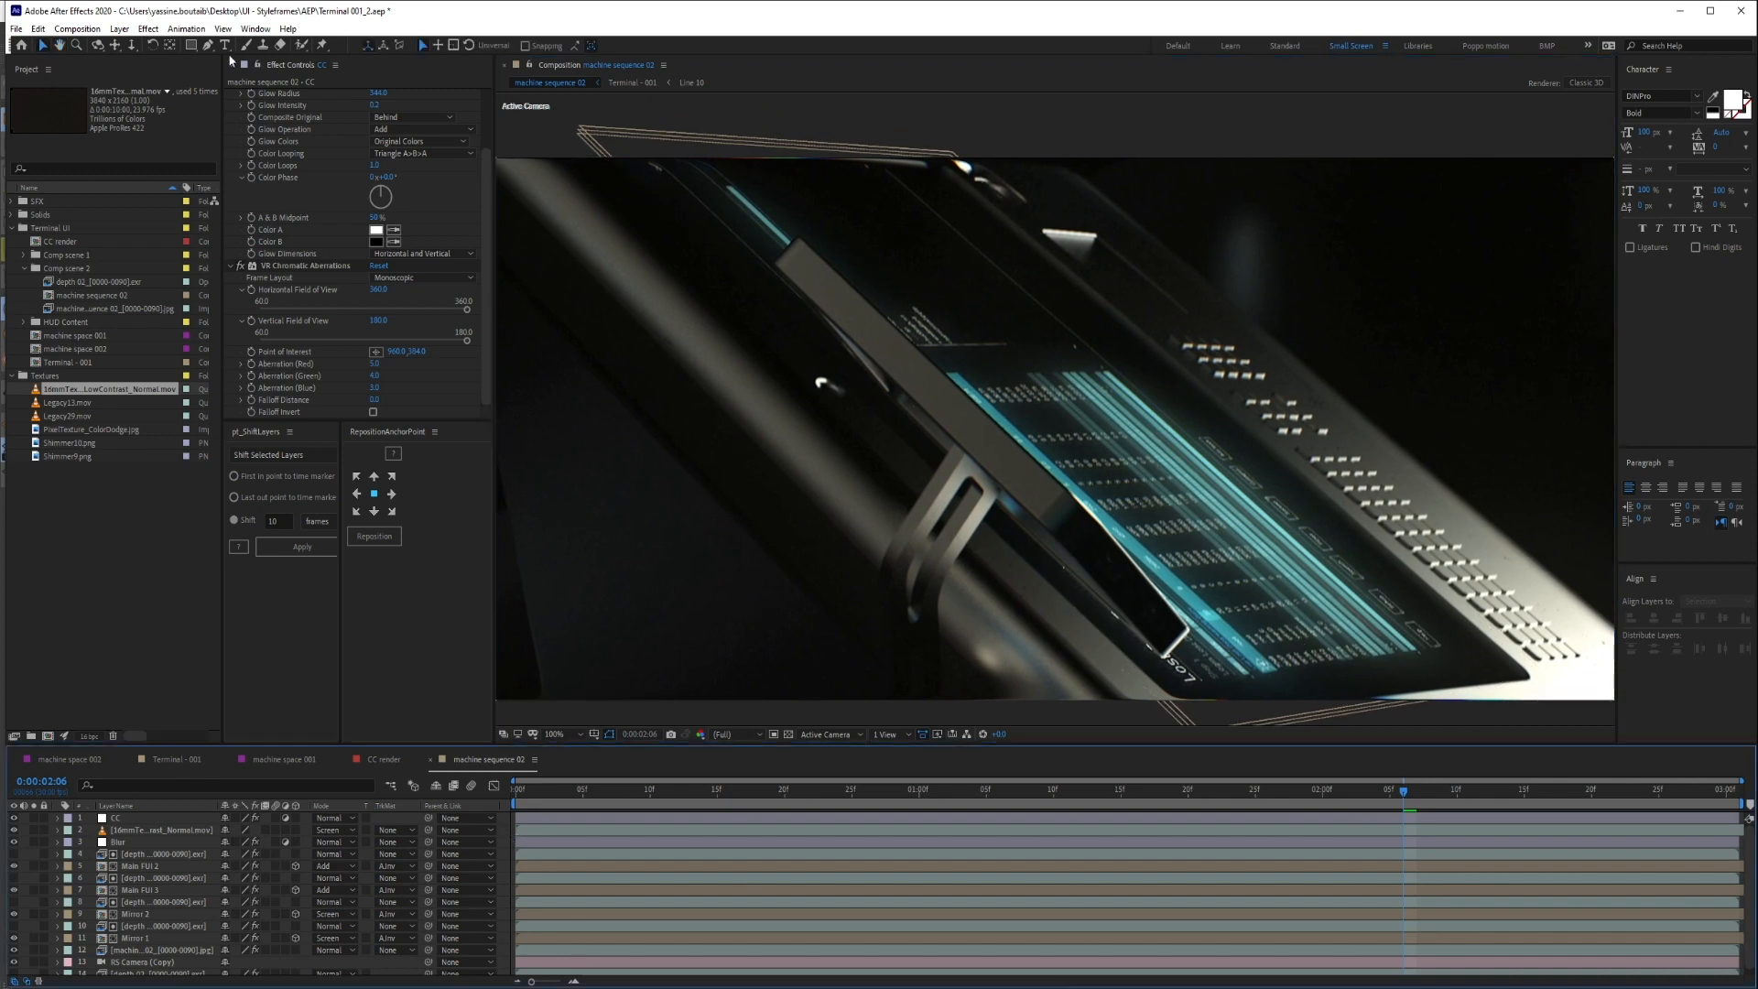
left_click(209, 45)
left_click(191, 44)
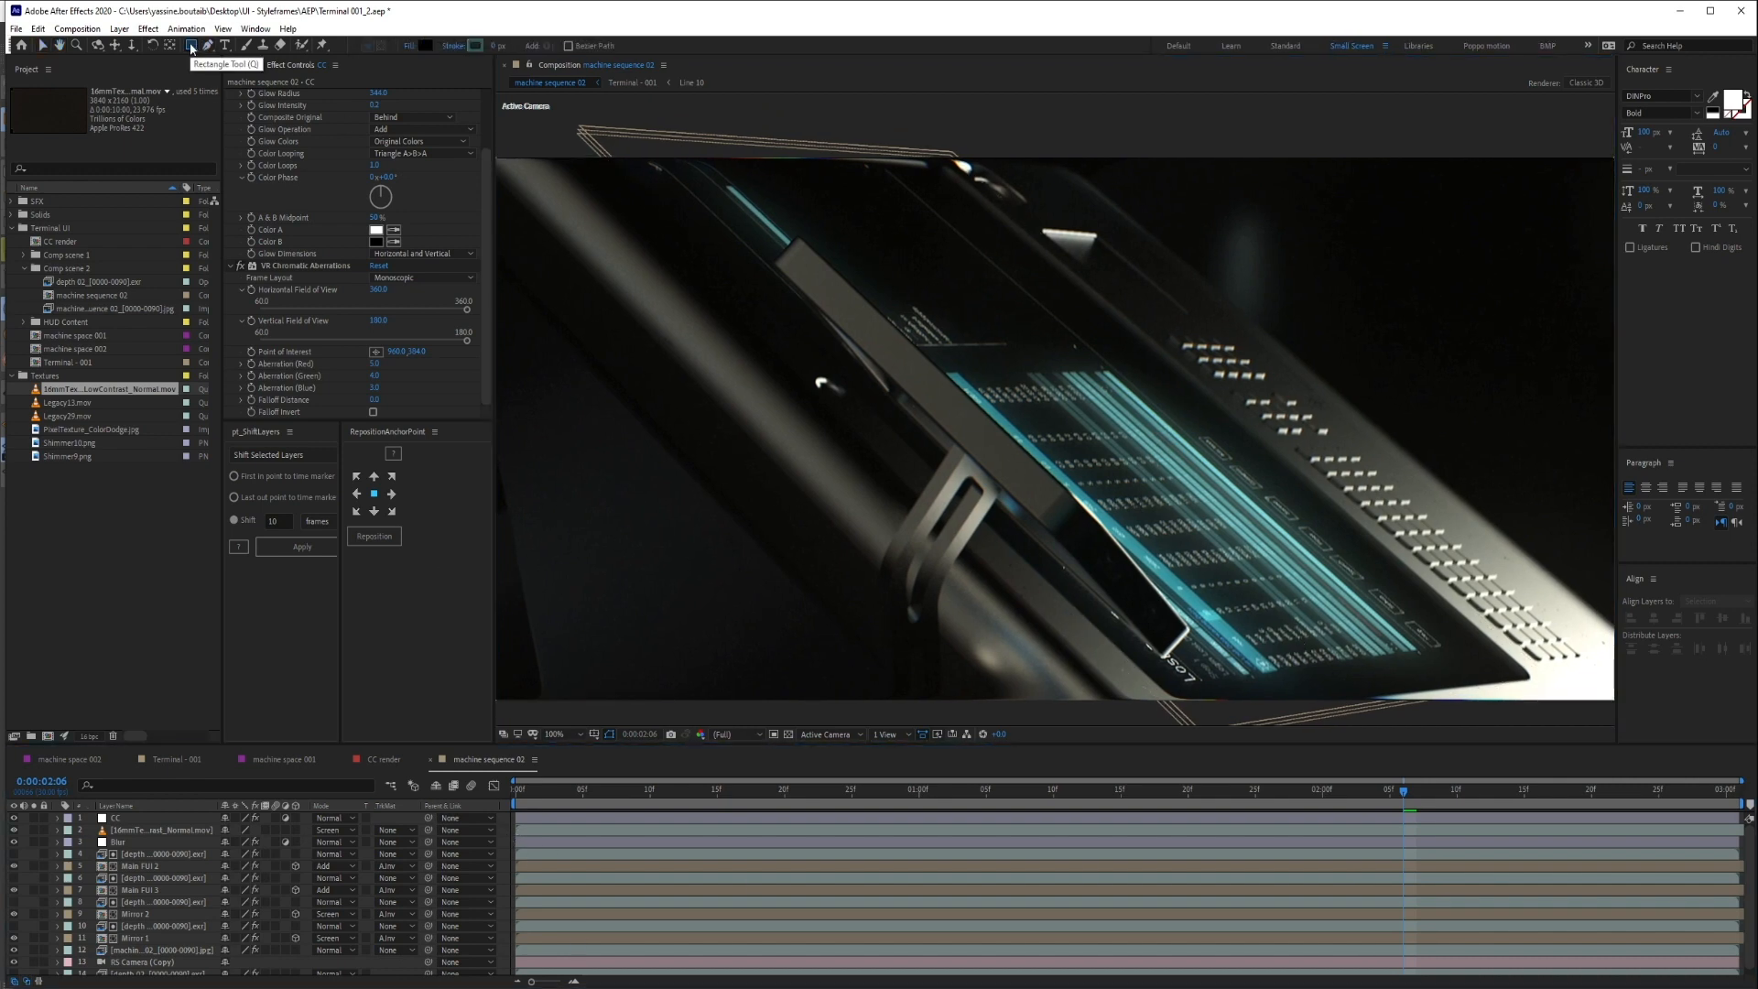
double_click(191, 45)
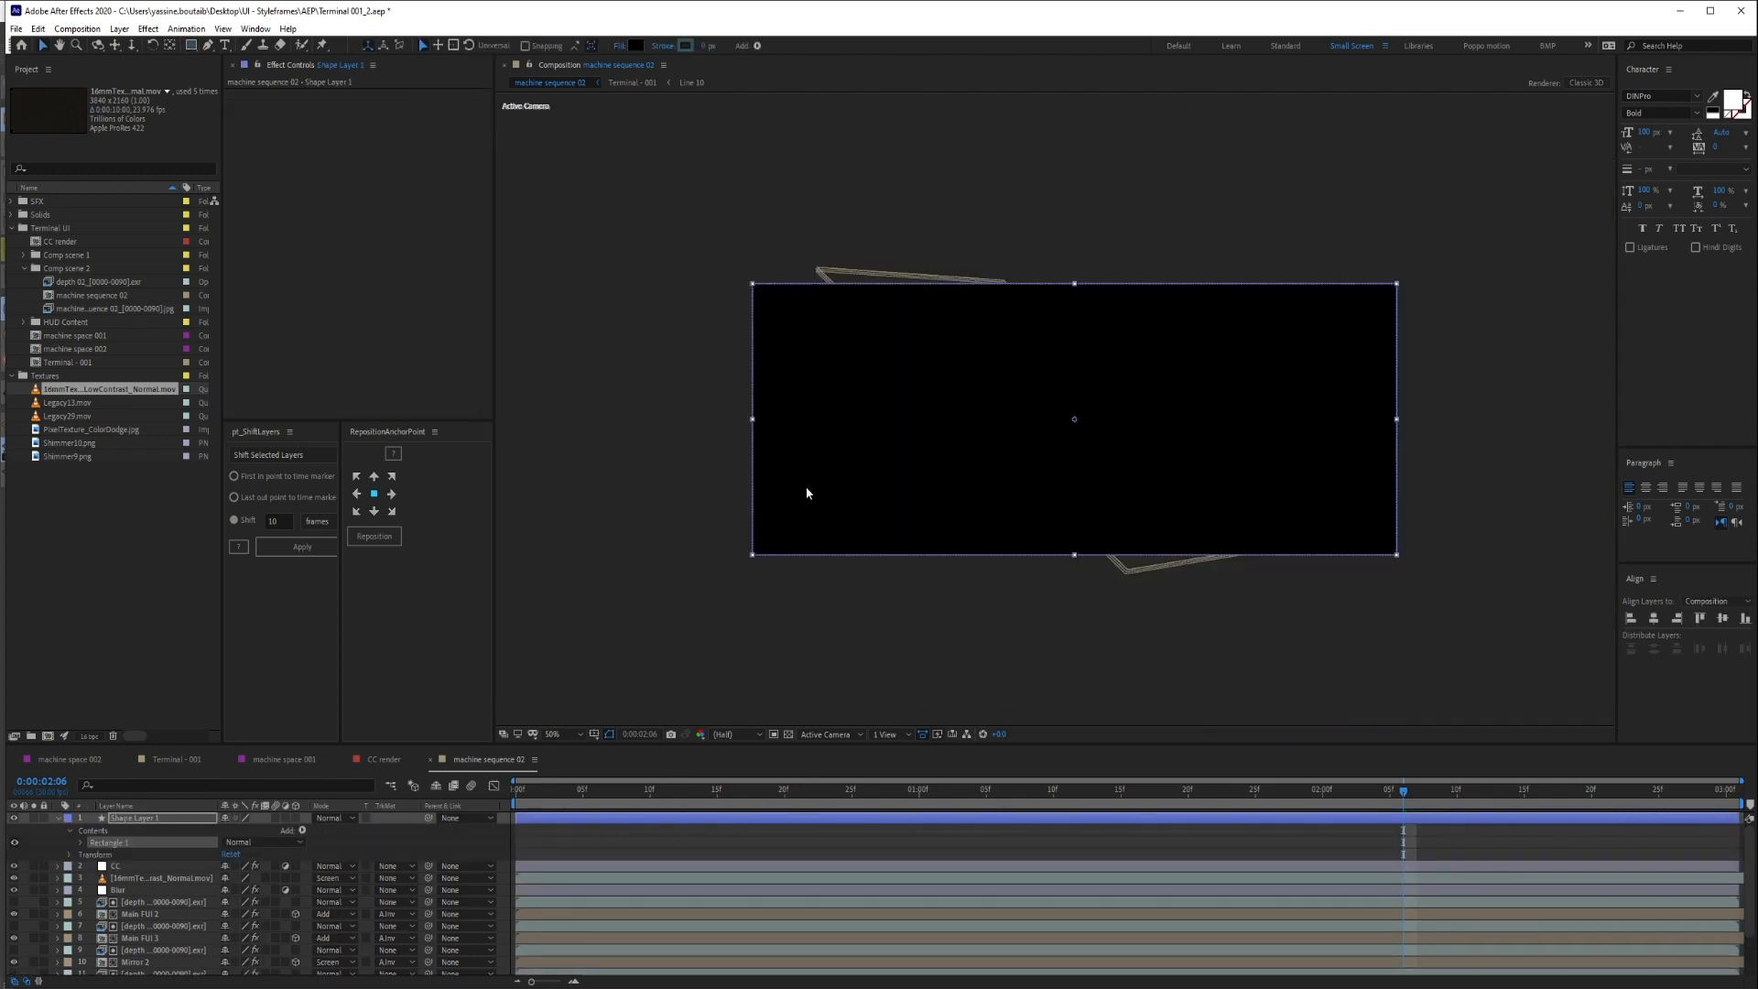
key("comma")
Add a full-frame rectangular mask to the black shape layer and set its mode to Subtract
left_click(191, 45)
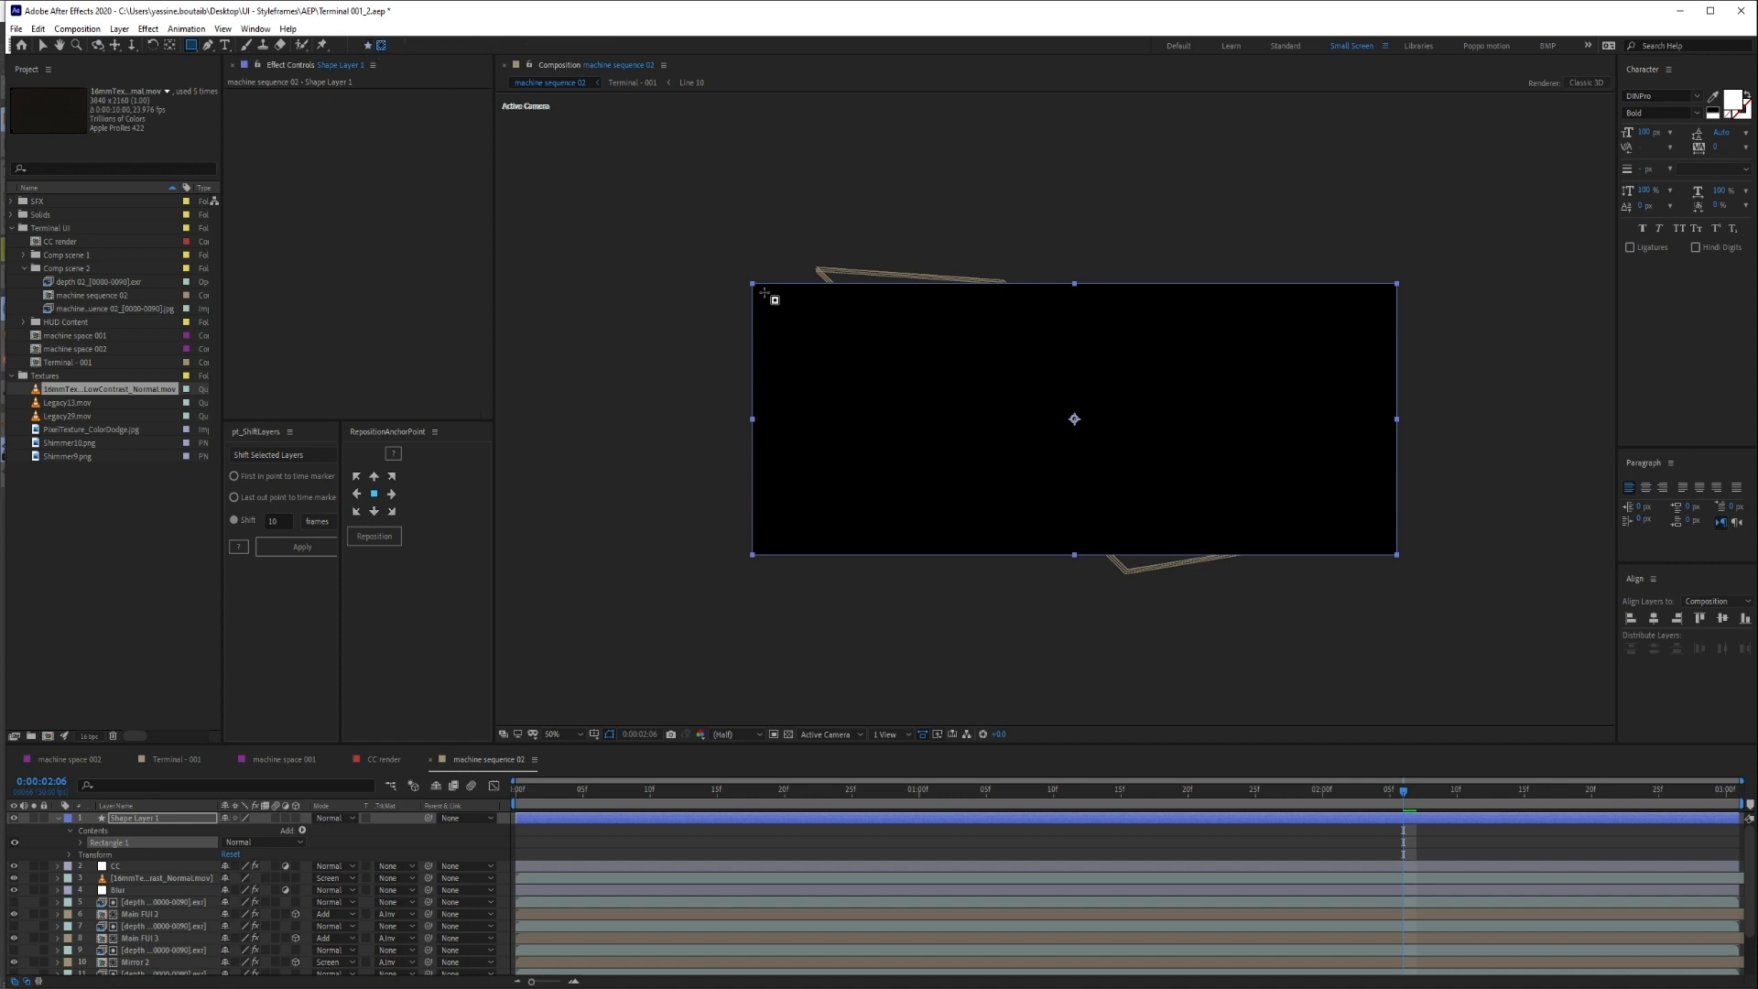
double_click(191, 46)
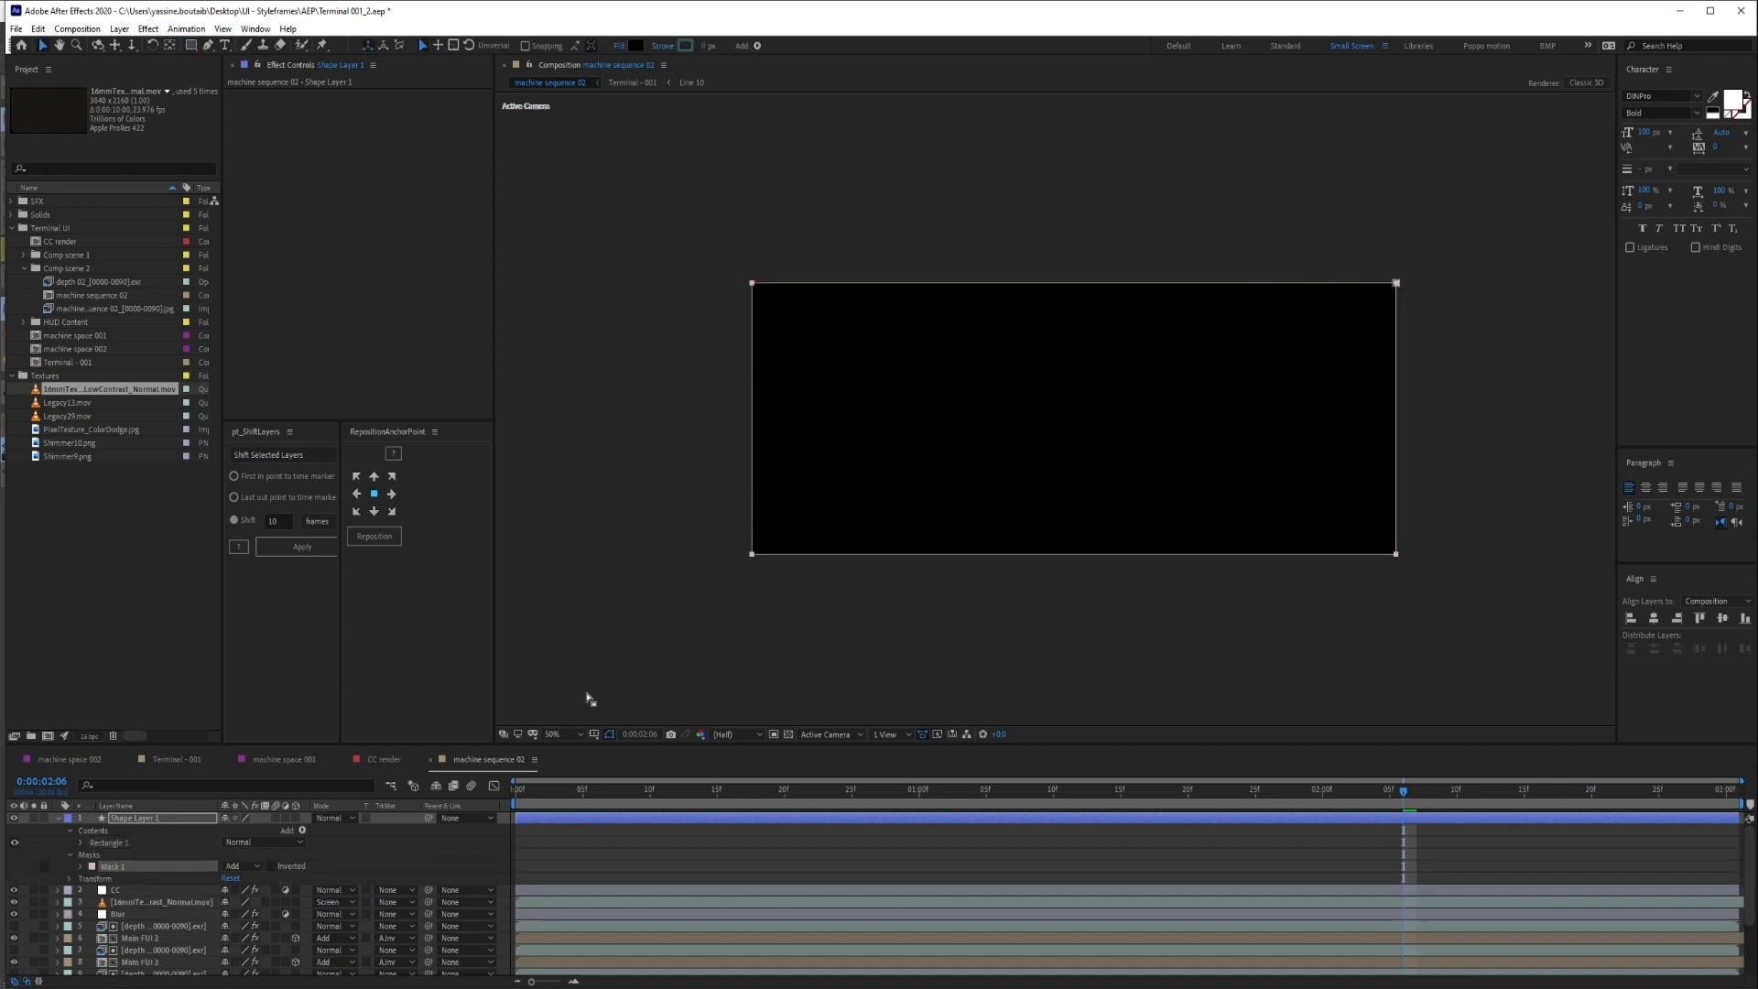
left_click(244, 867)
left_click(258, 913)
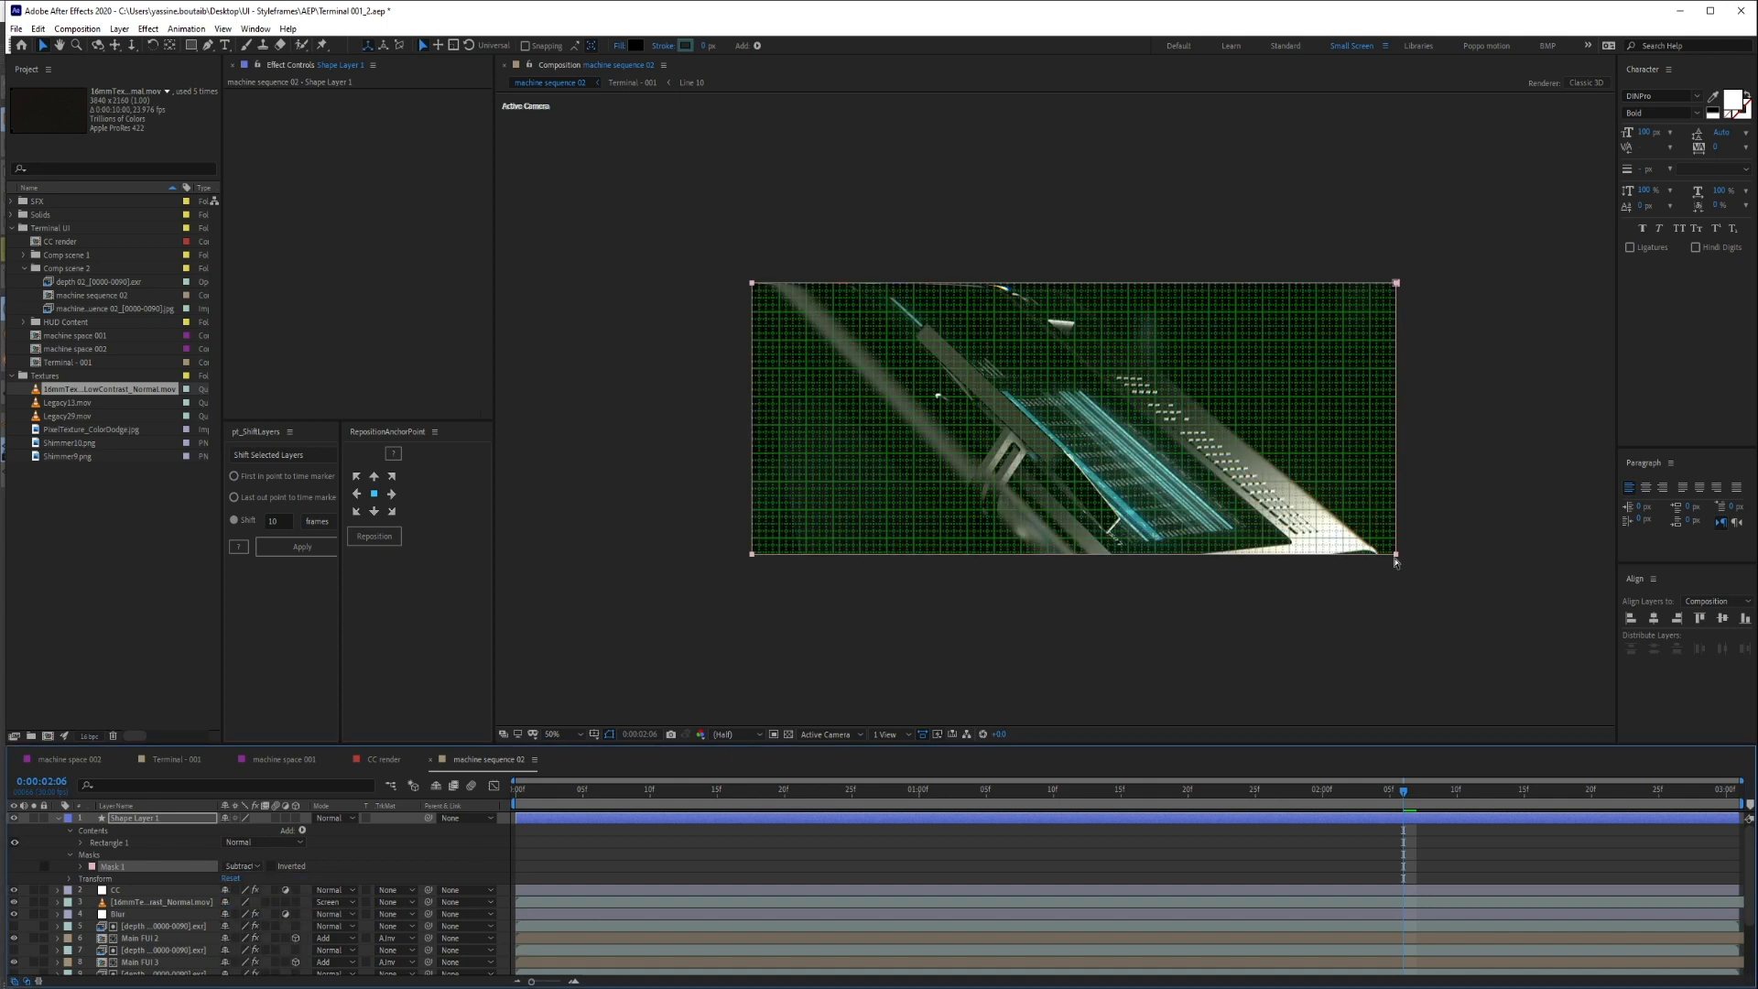
Shrink the mask vertically about its centre so equal black letterbox bars cover the upper and lower frame edges, and collapse the shape layer
left_click(1394, 554)
key("slash")
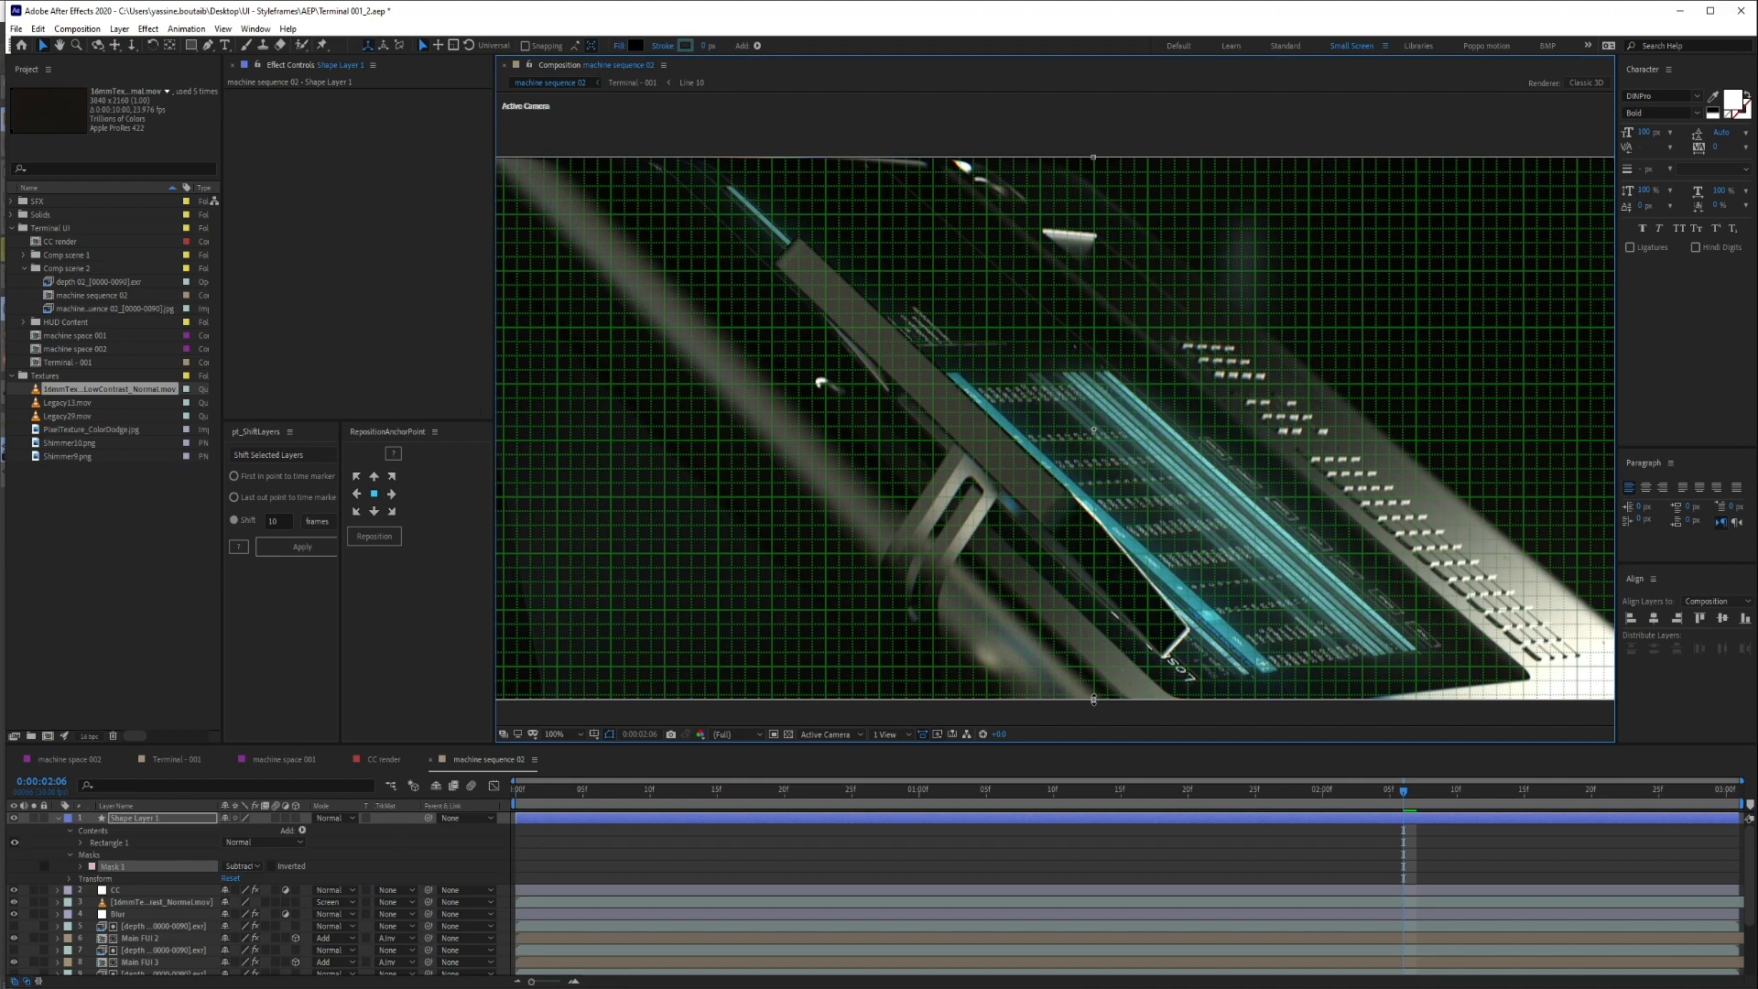
left_click_drag(1093, 701, 1097, 656)
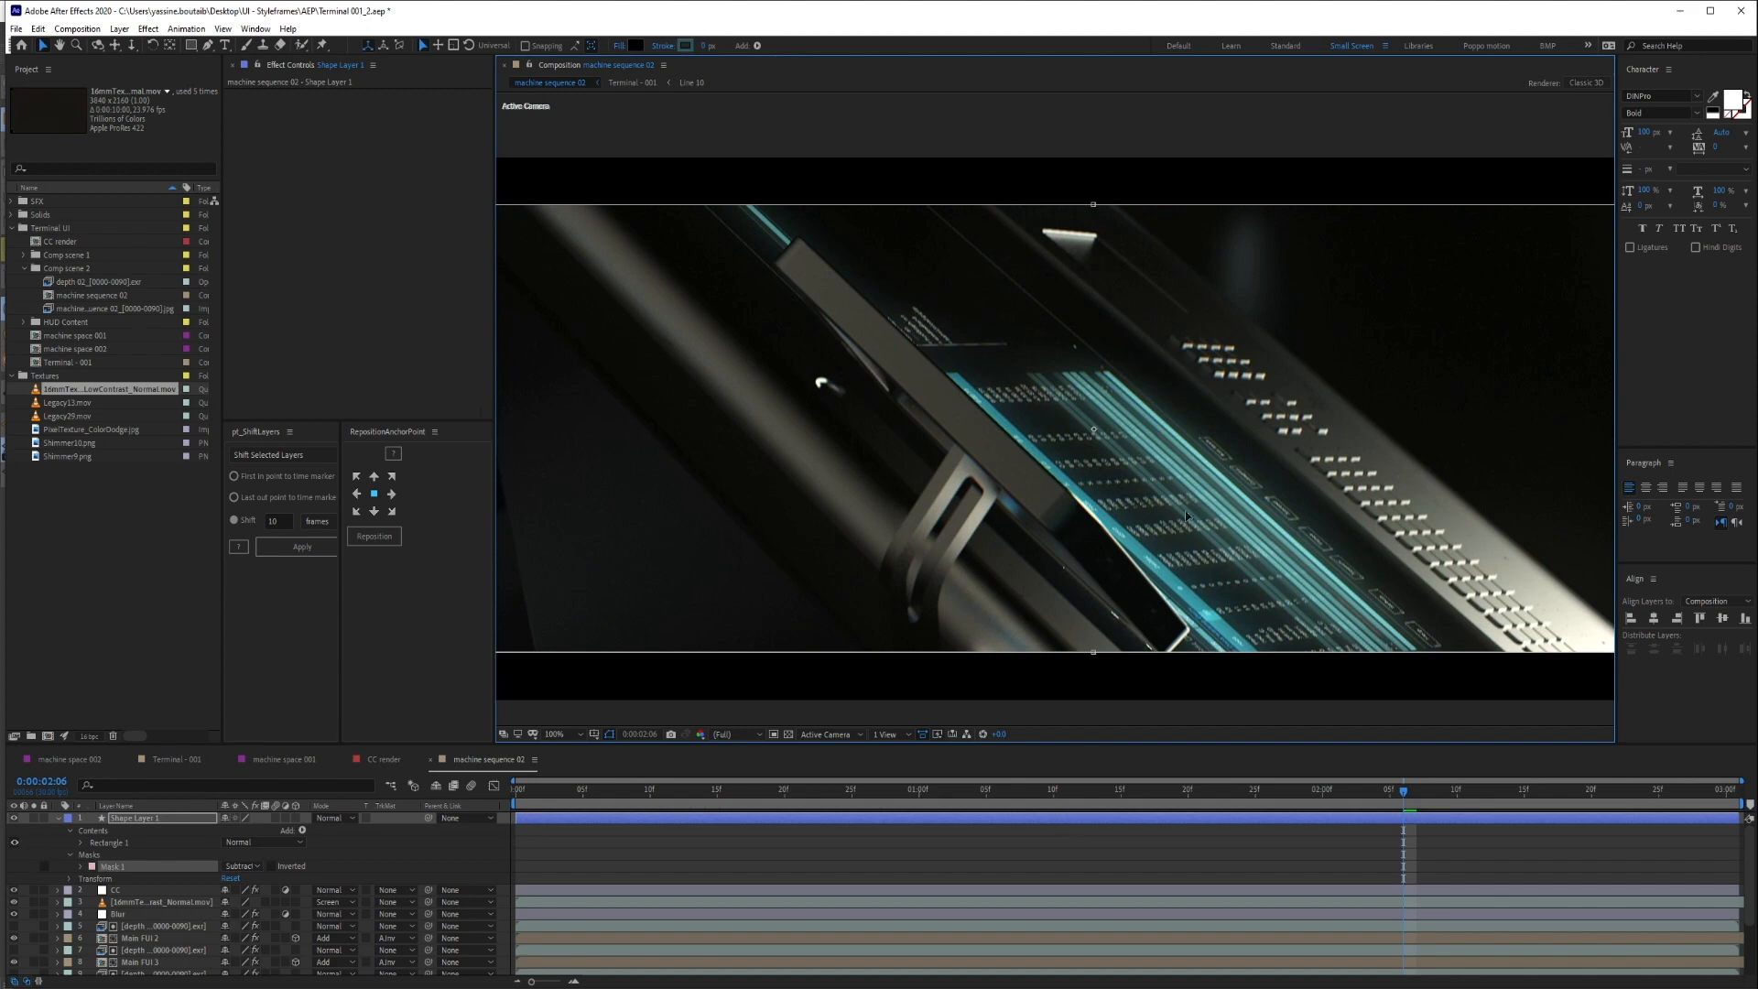
left_click(983, 869)
left_click(559, 734)
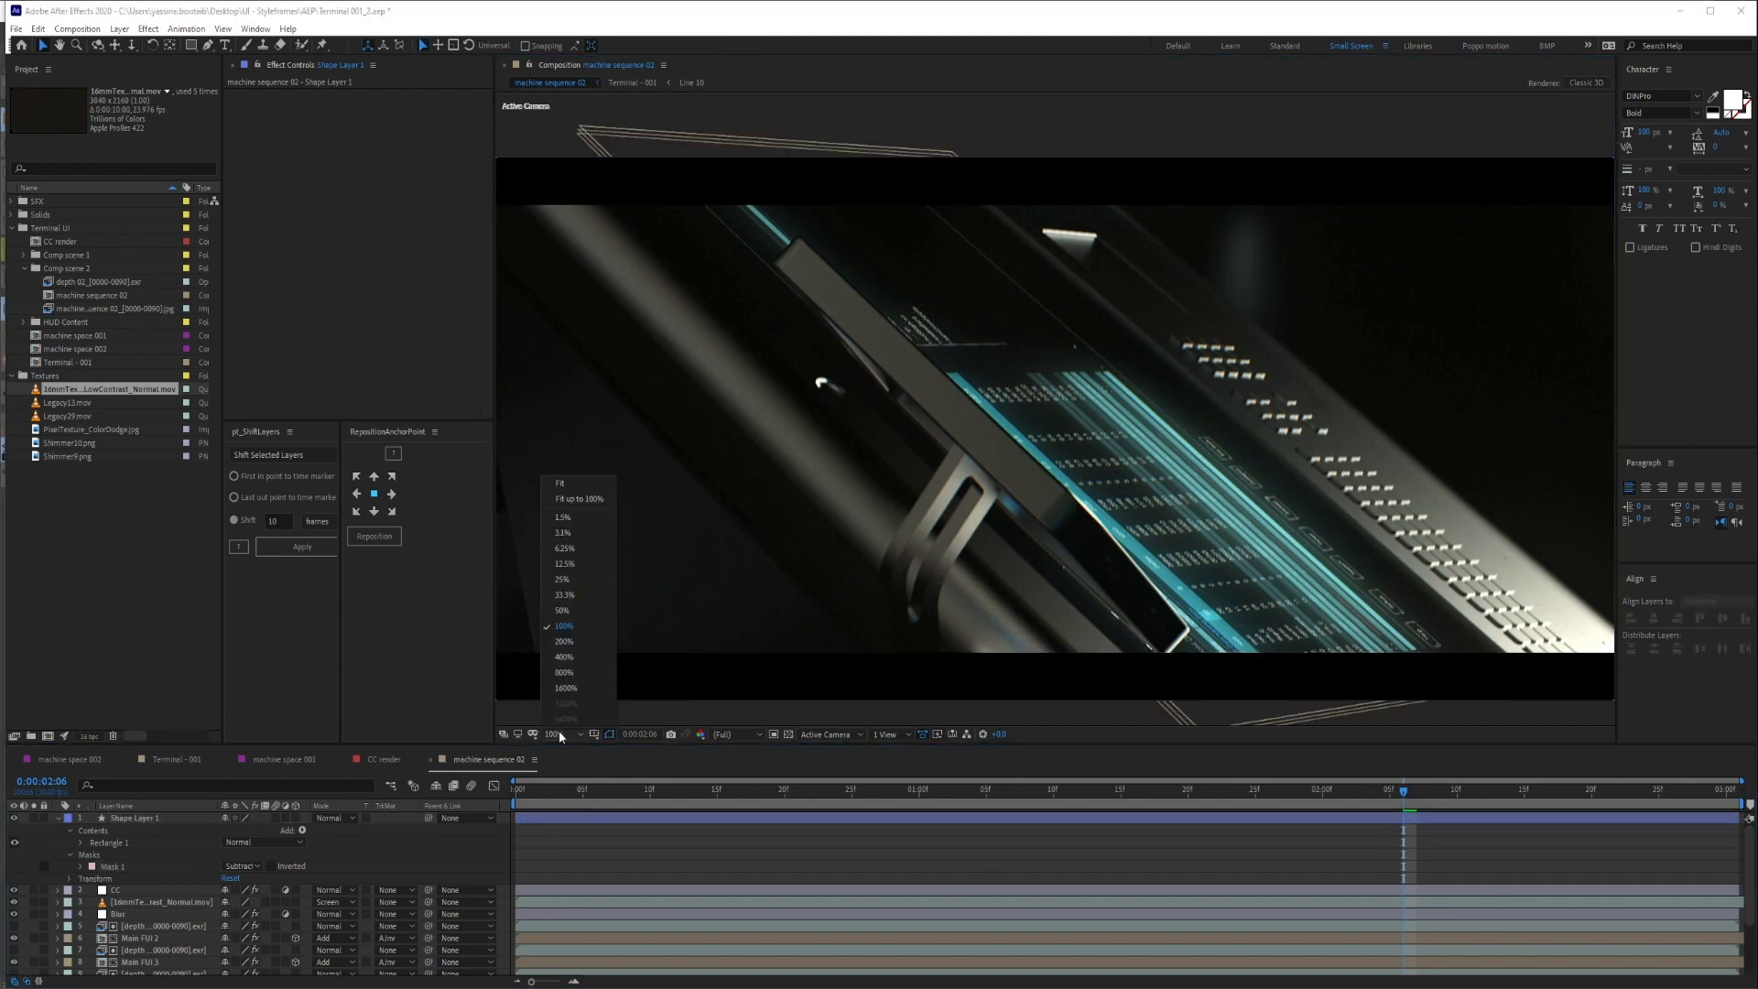
left_click(569, 490)
left_click(58, 819)
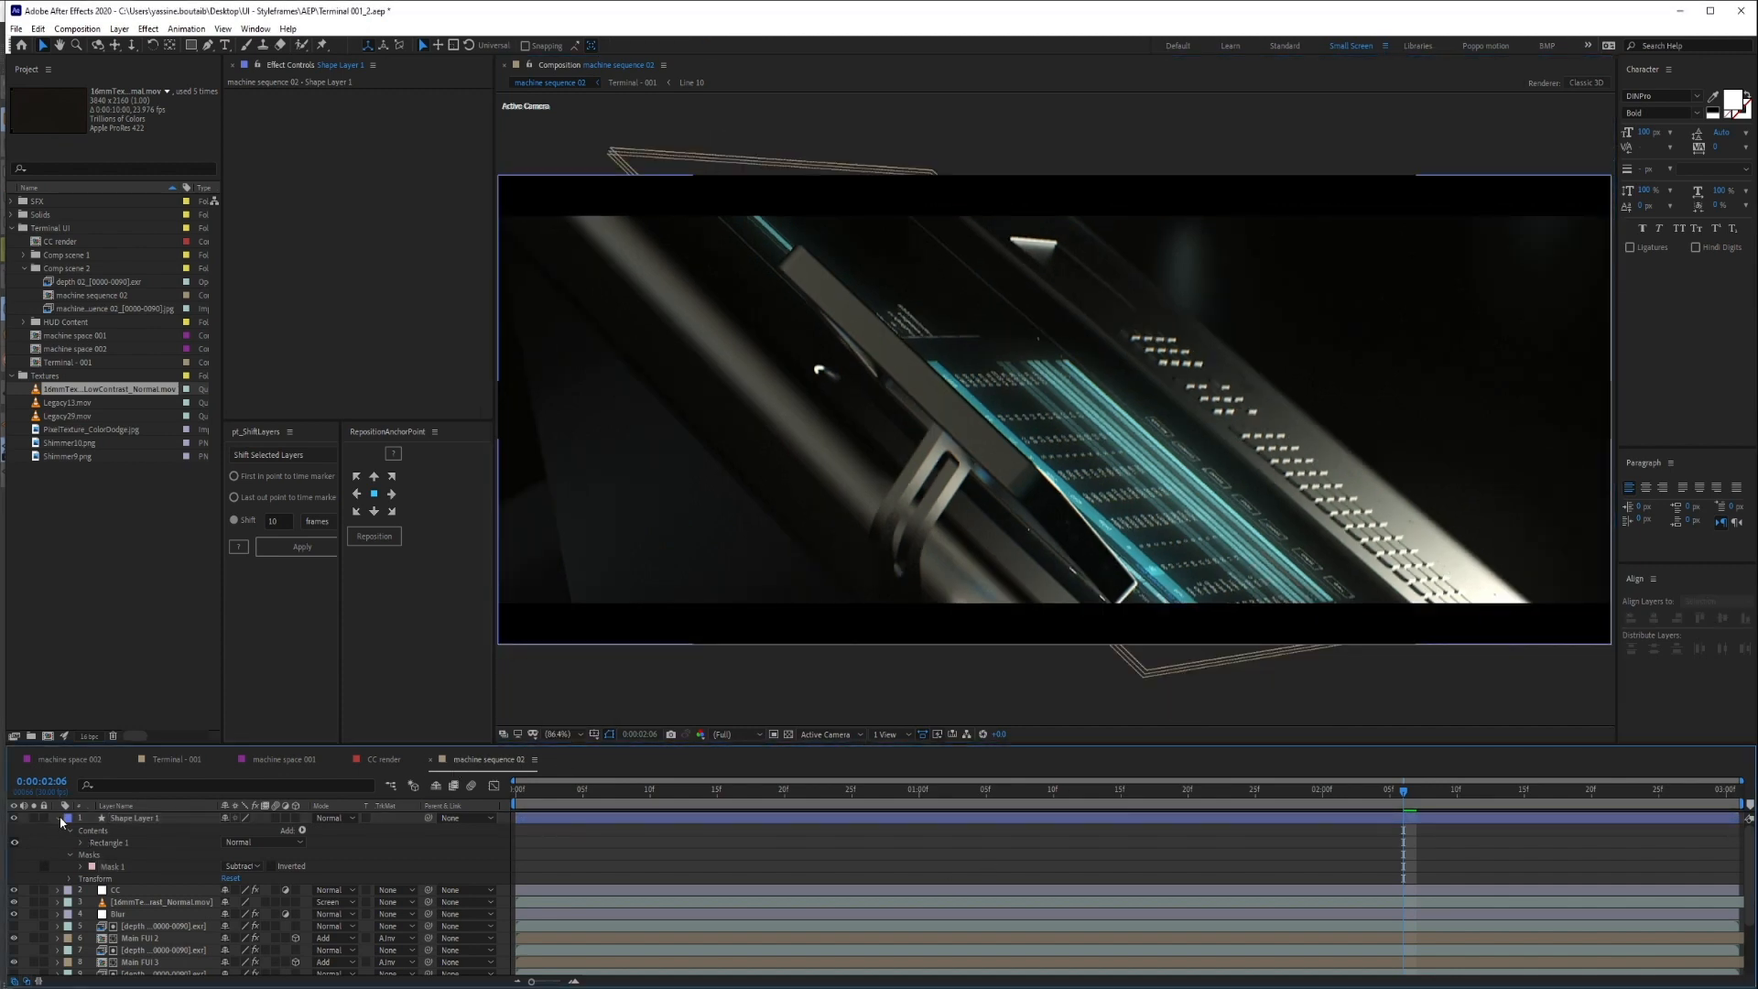
Open the original machine sequence 02 JPG footage beside the composite, compare the two images, and close the footage viewer
double_click(137, 311)
left_click_drag(673, 92, 900, 247)
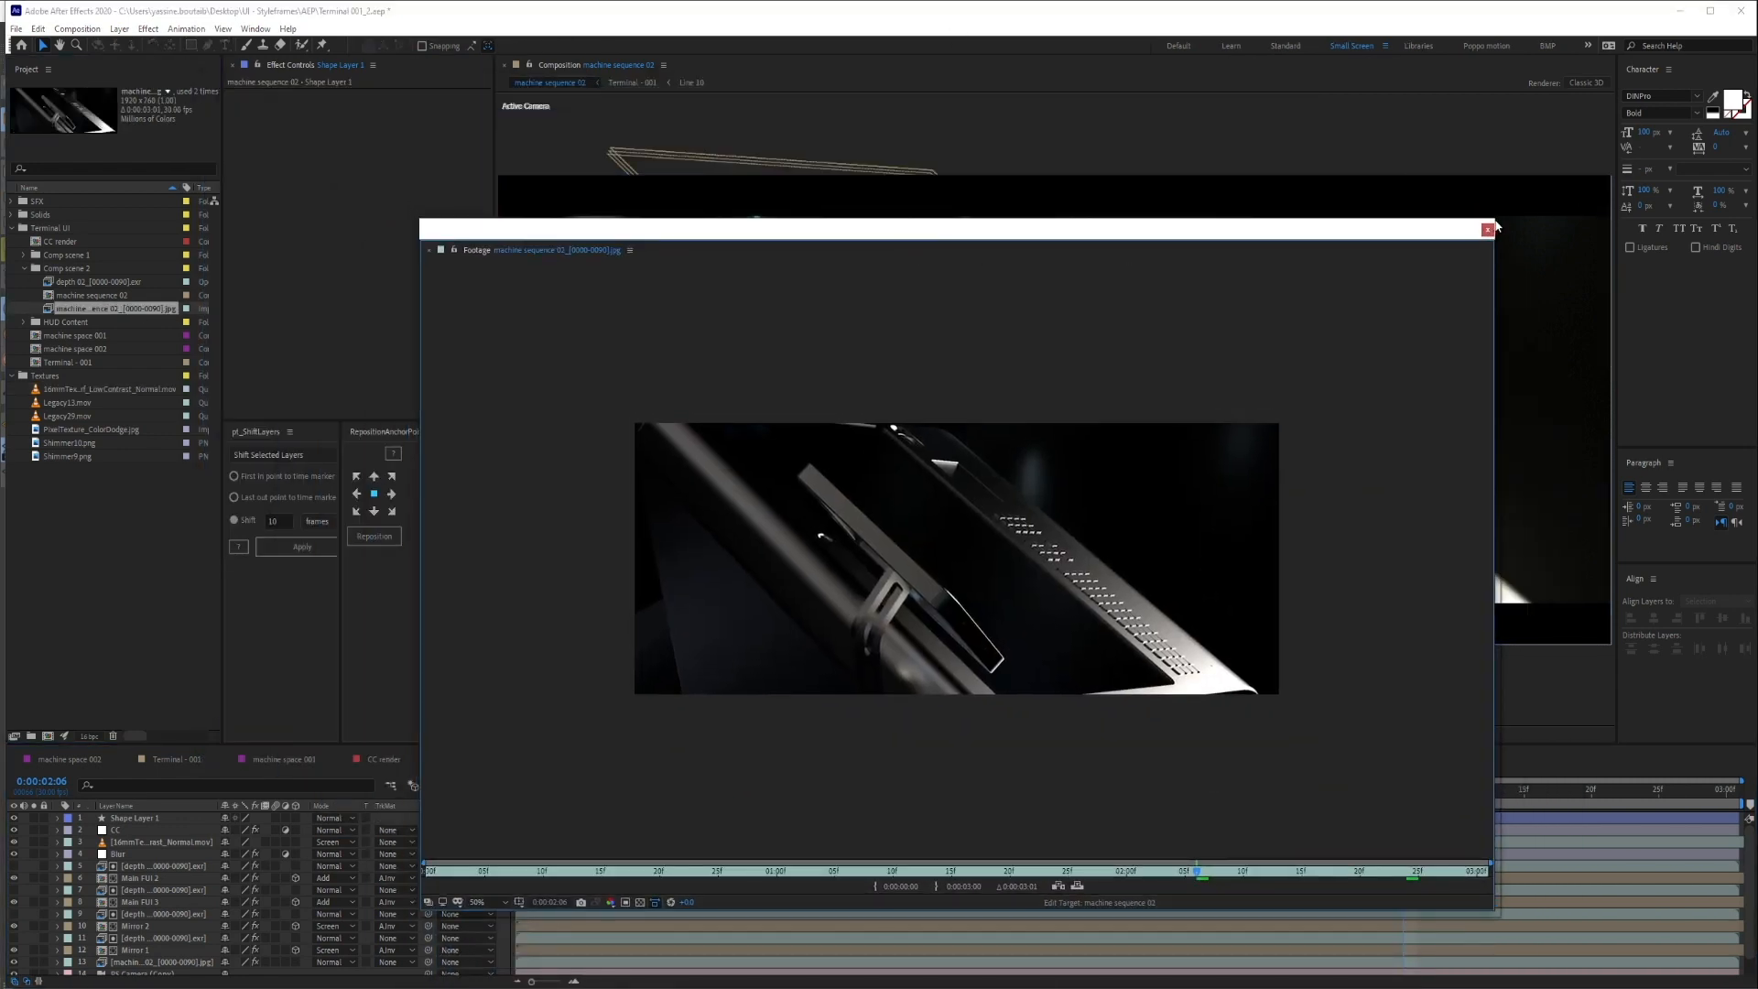
left_click_drag(1496, 225, 1067, 436)
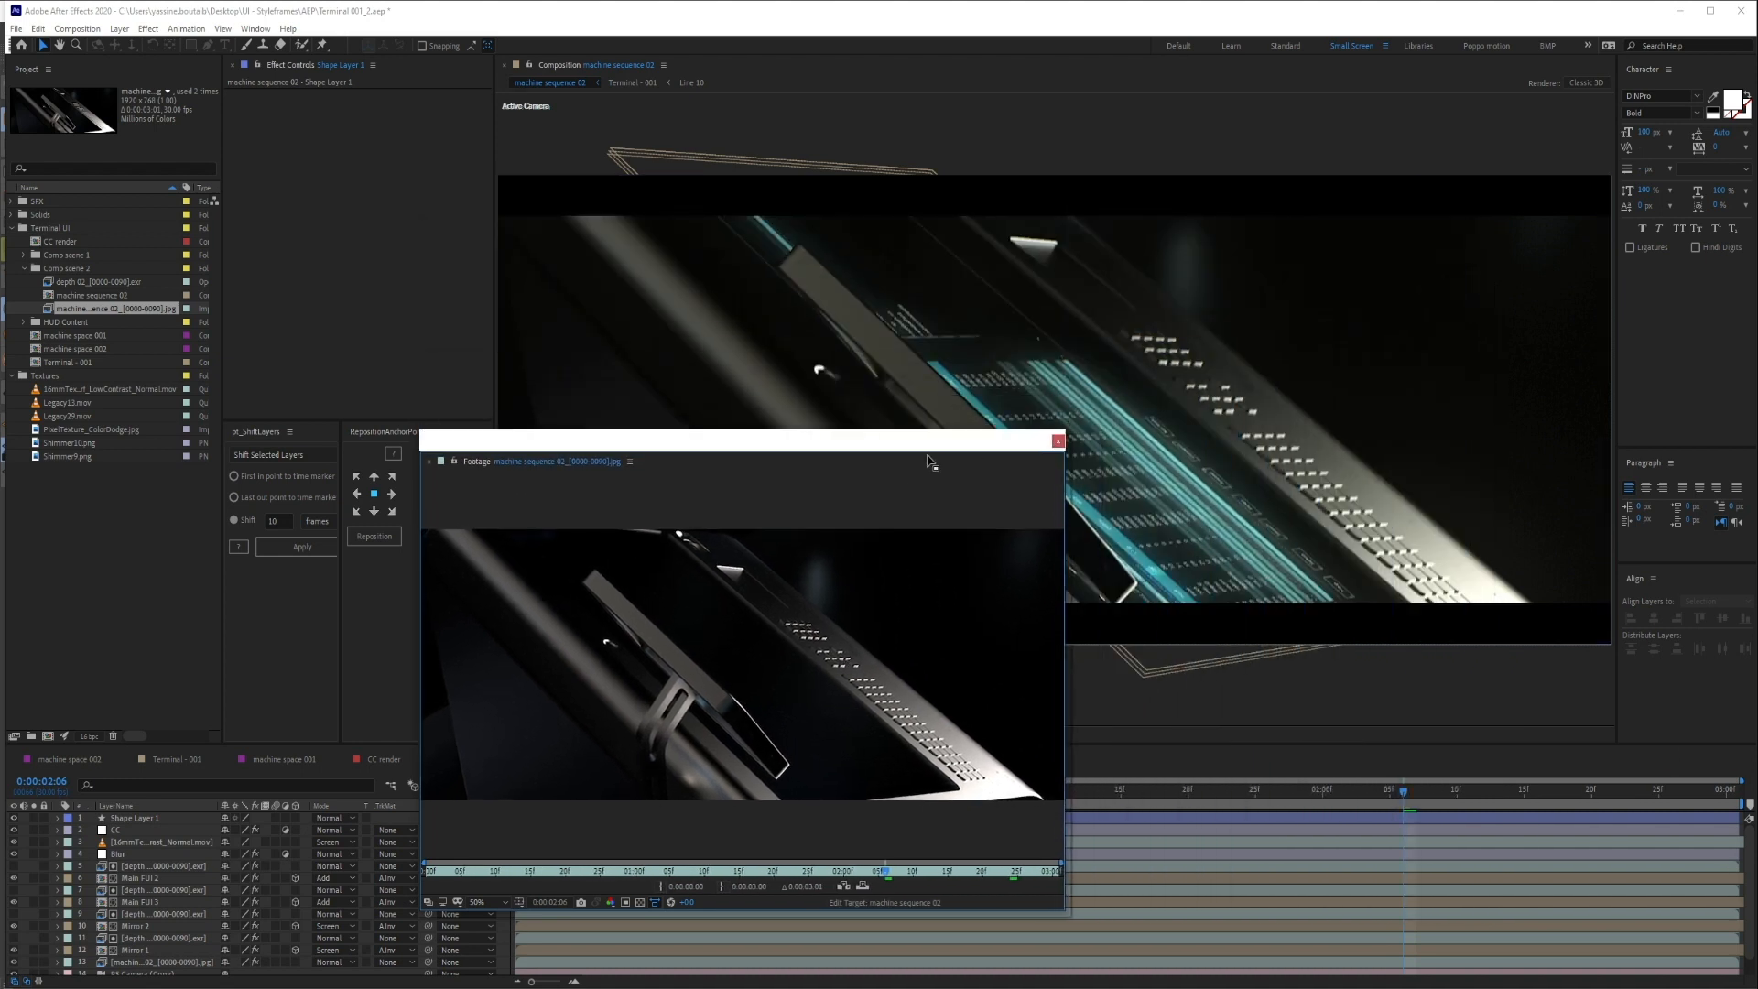
left_click_drag(938, 447, 587, 187)
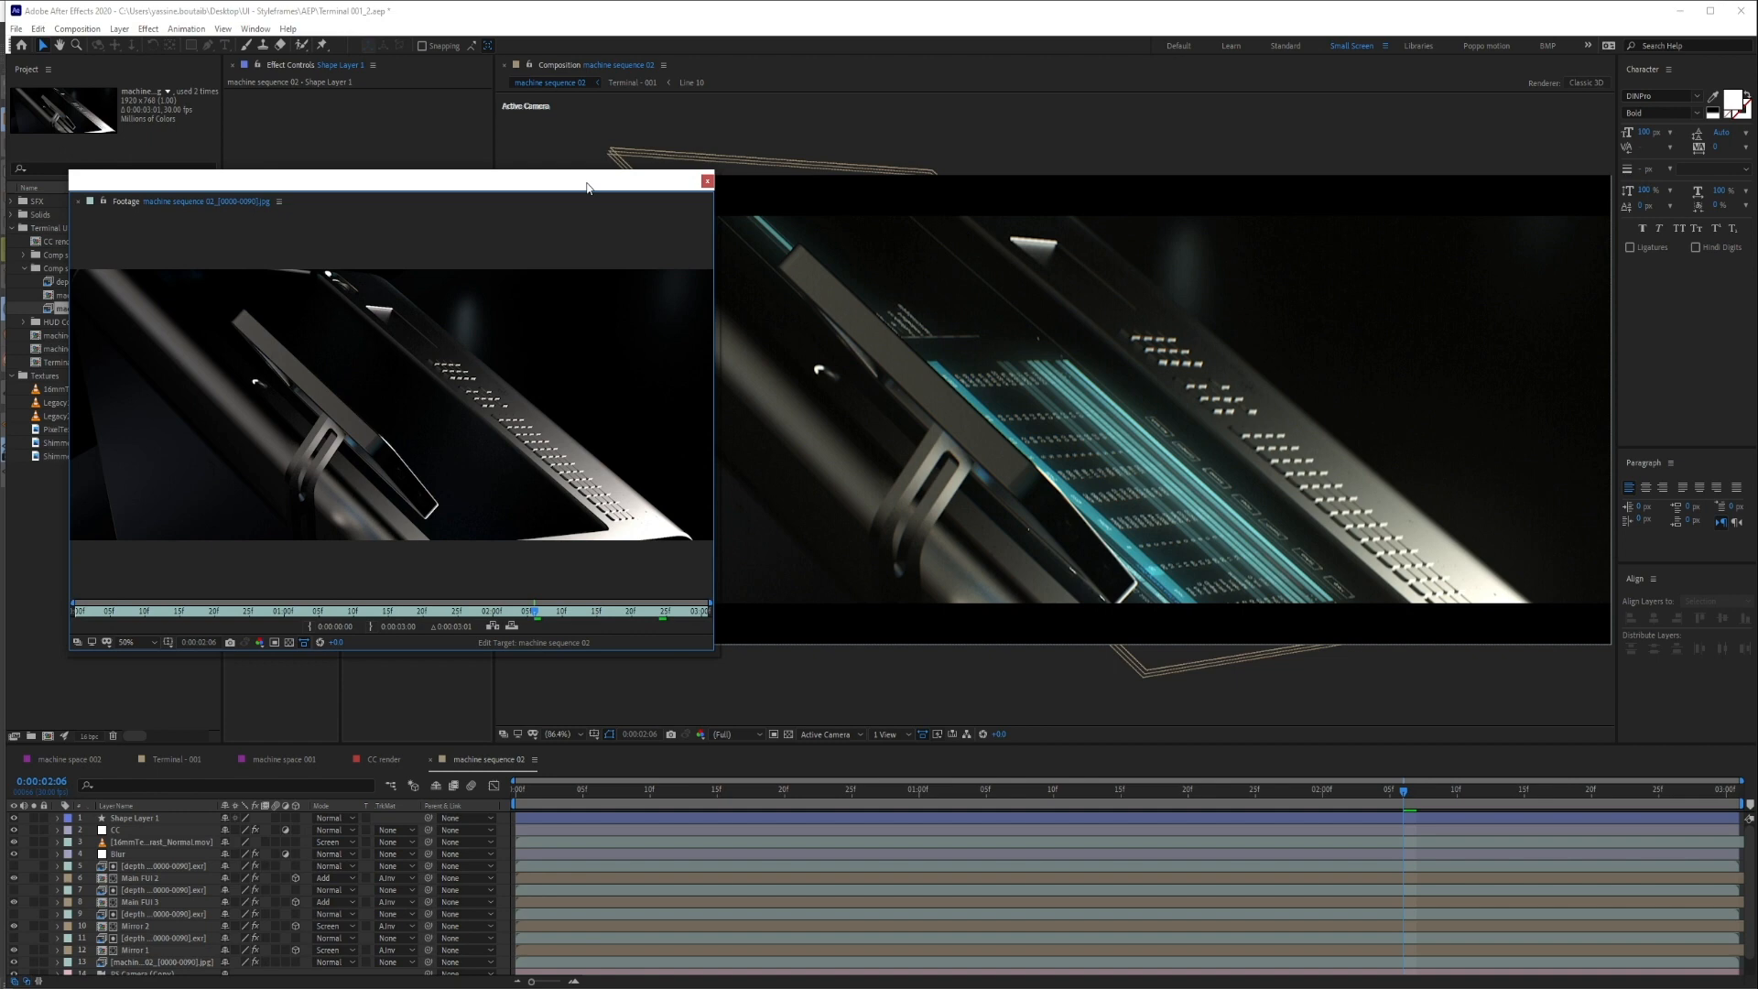
left_click(707, 181)
Place Legacy13.mov from the Textures folder directly below the Blur adjustment layer and solo it
left_click(116, 853)
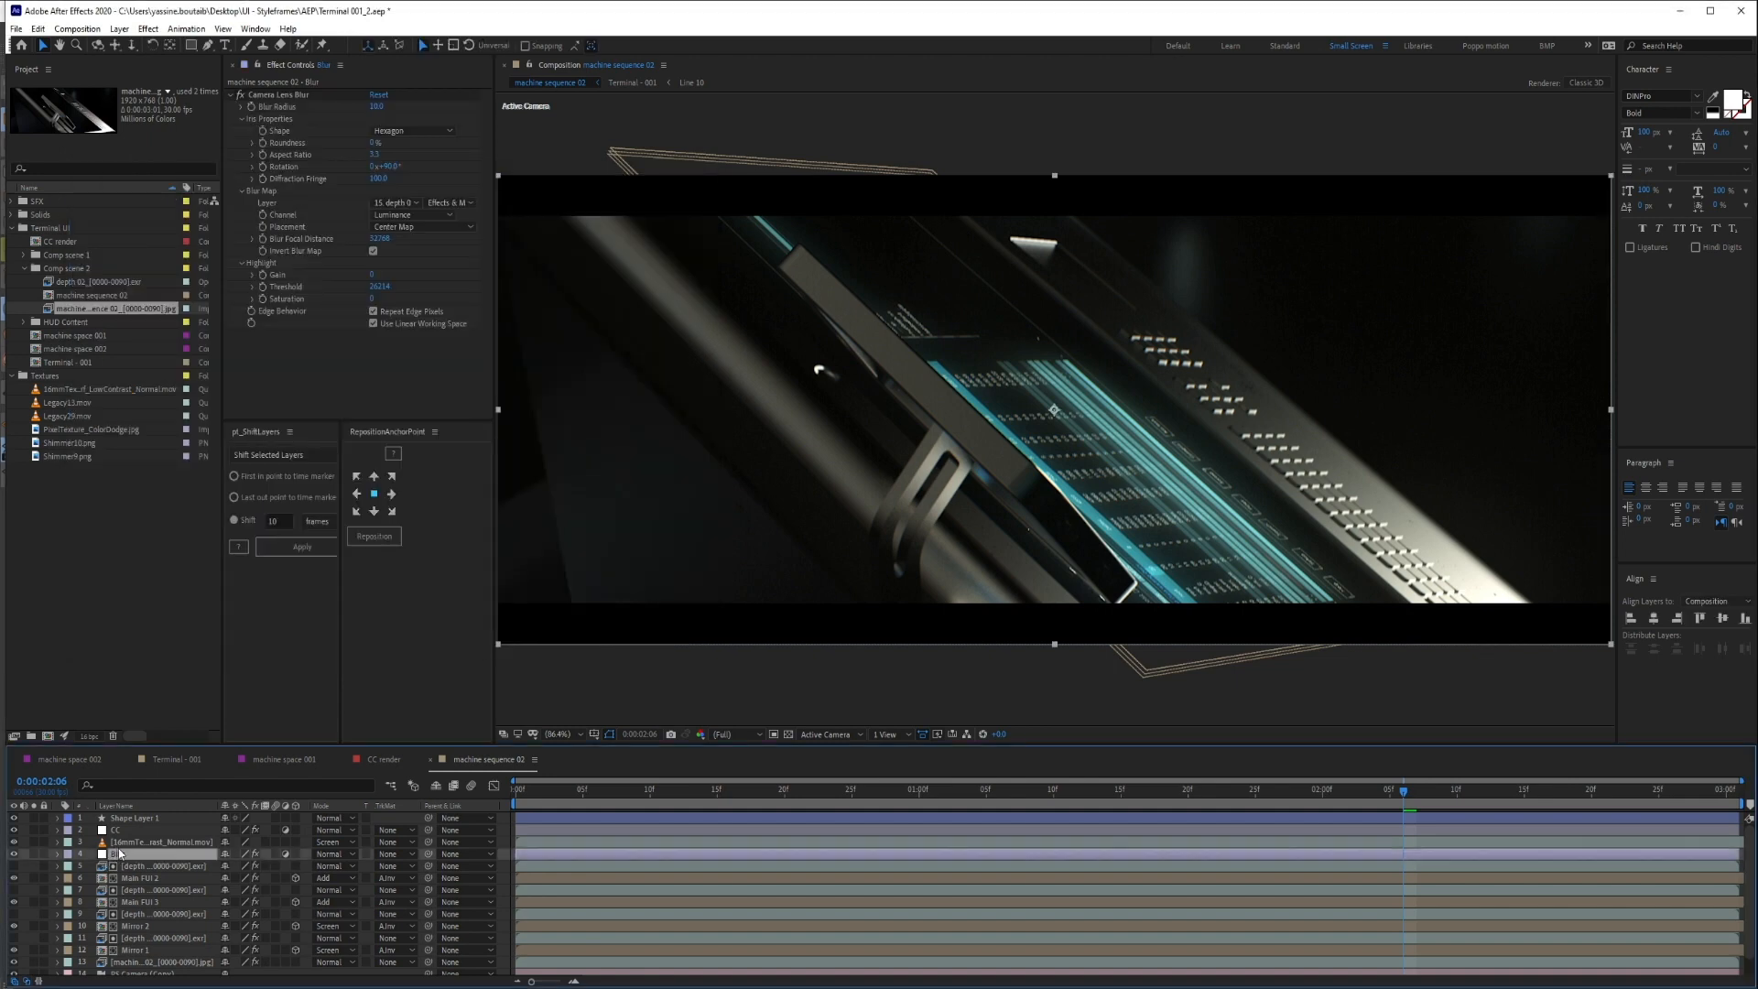
left_click(51, 403)
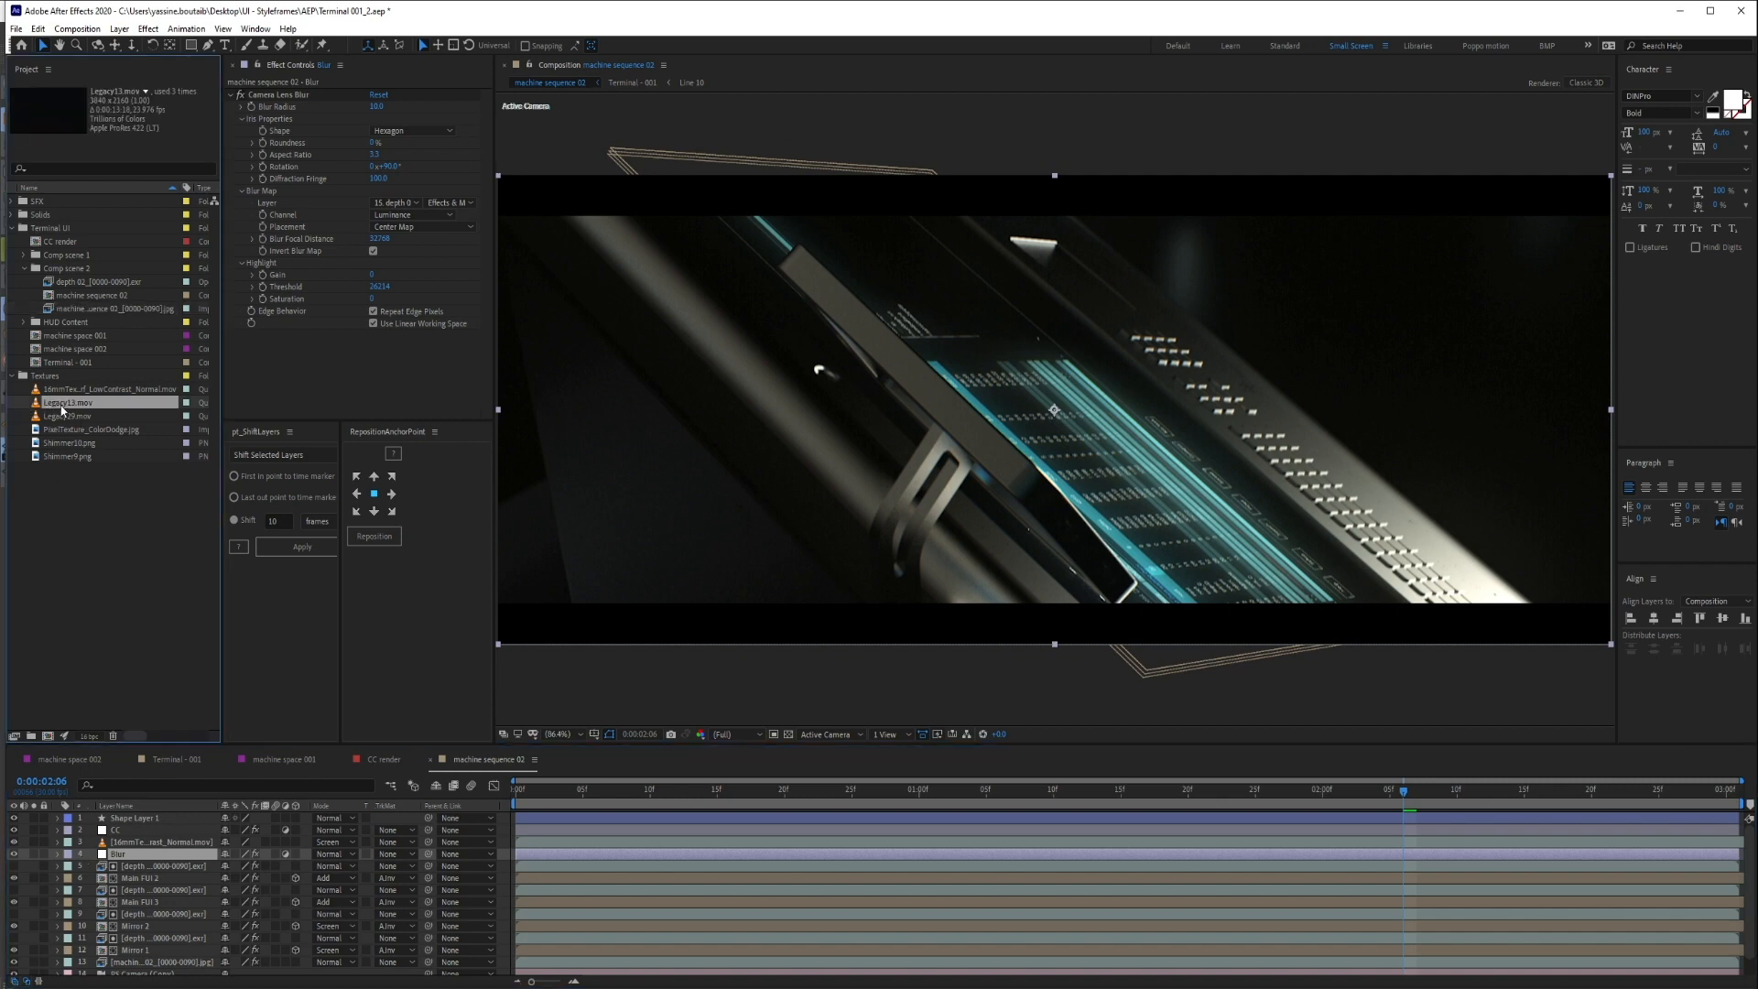
left_click_drag(60, 410, 129, 871)
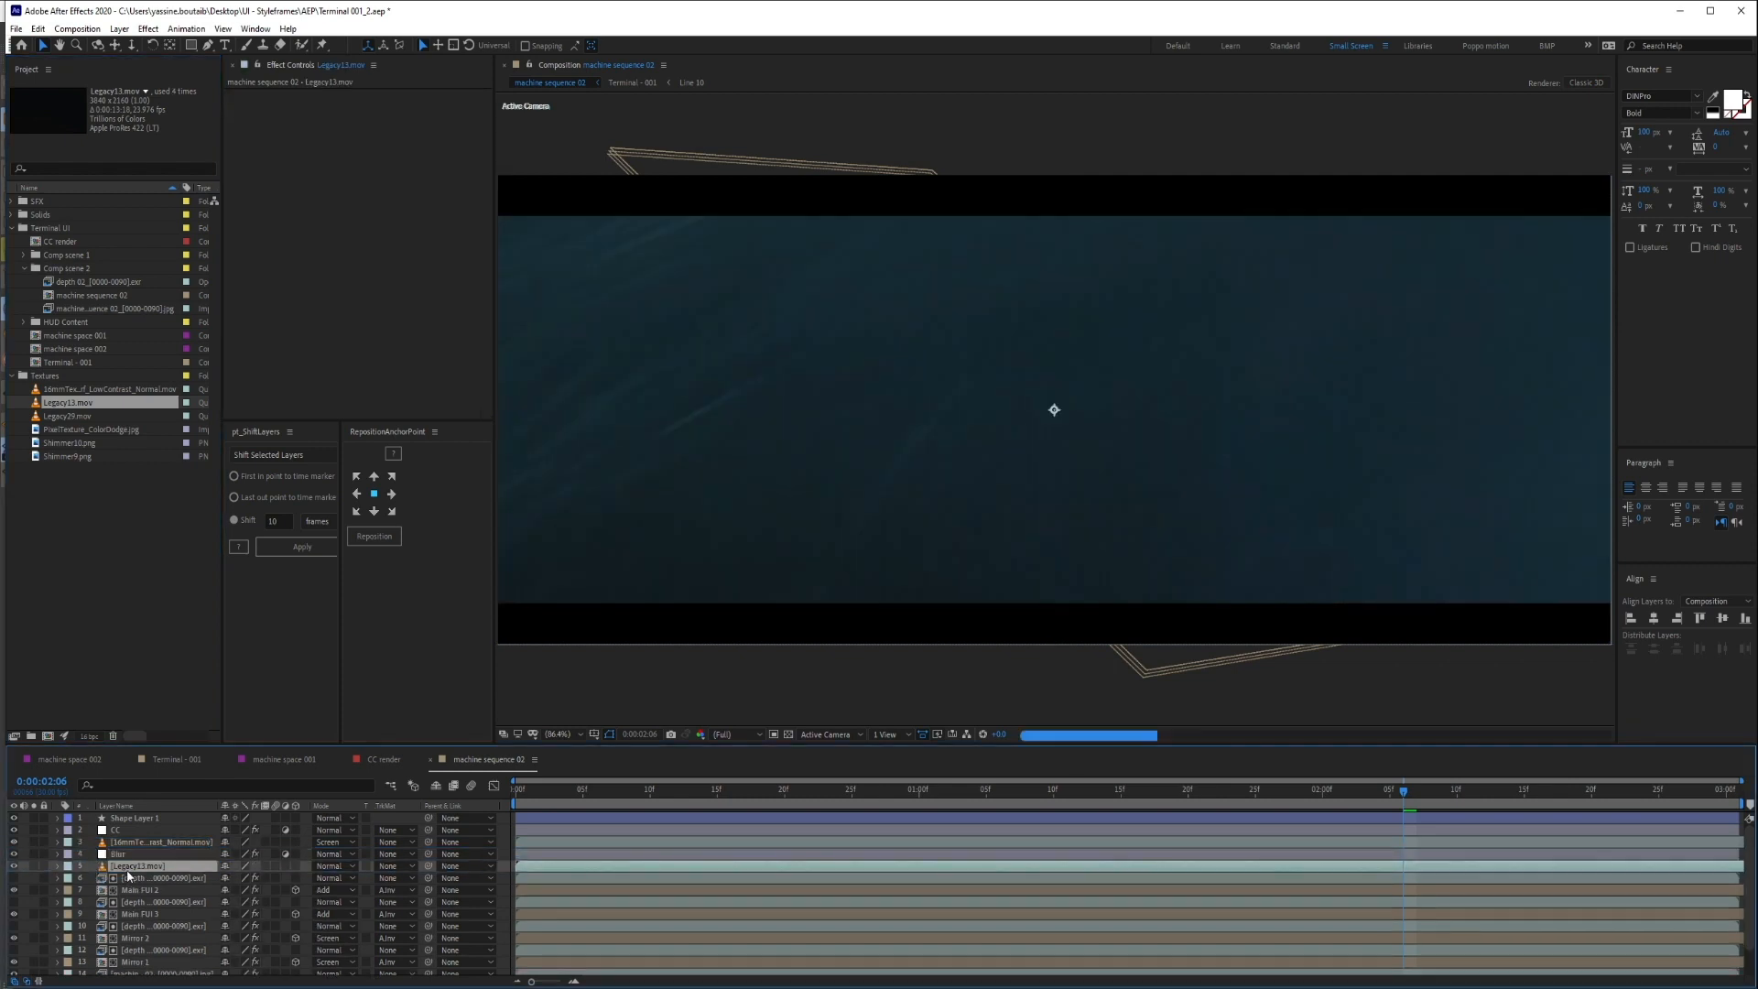
left_click(34, 865)
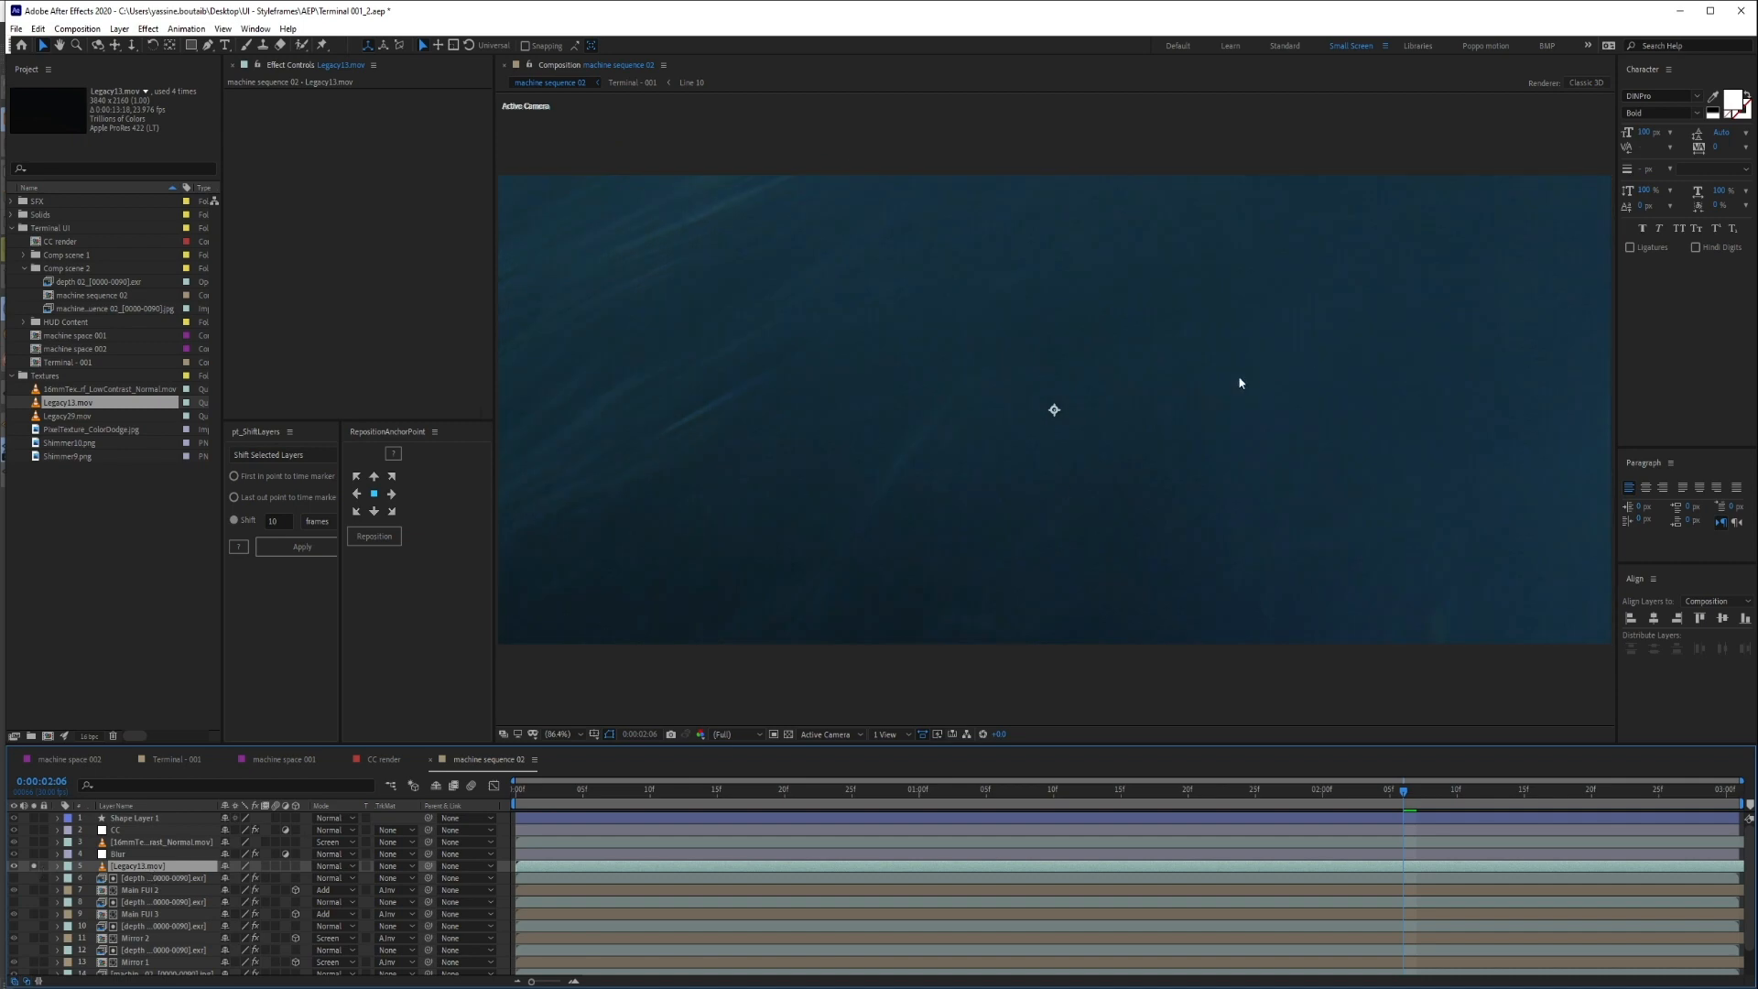
Scale the Legacy13.mov layer down about its centre to match the composition's width
scroll(1241, 383, "down", 1)
scroll(1428, 472, "down", 1)
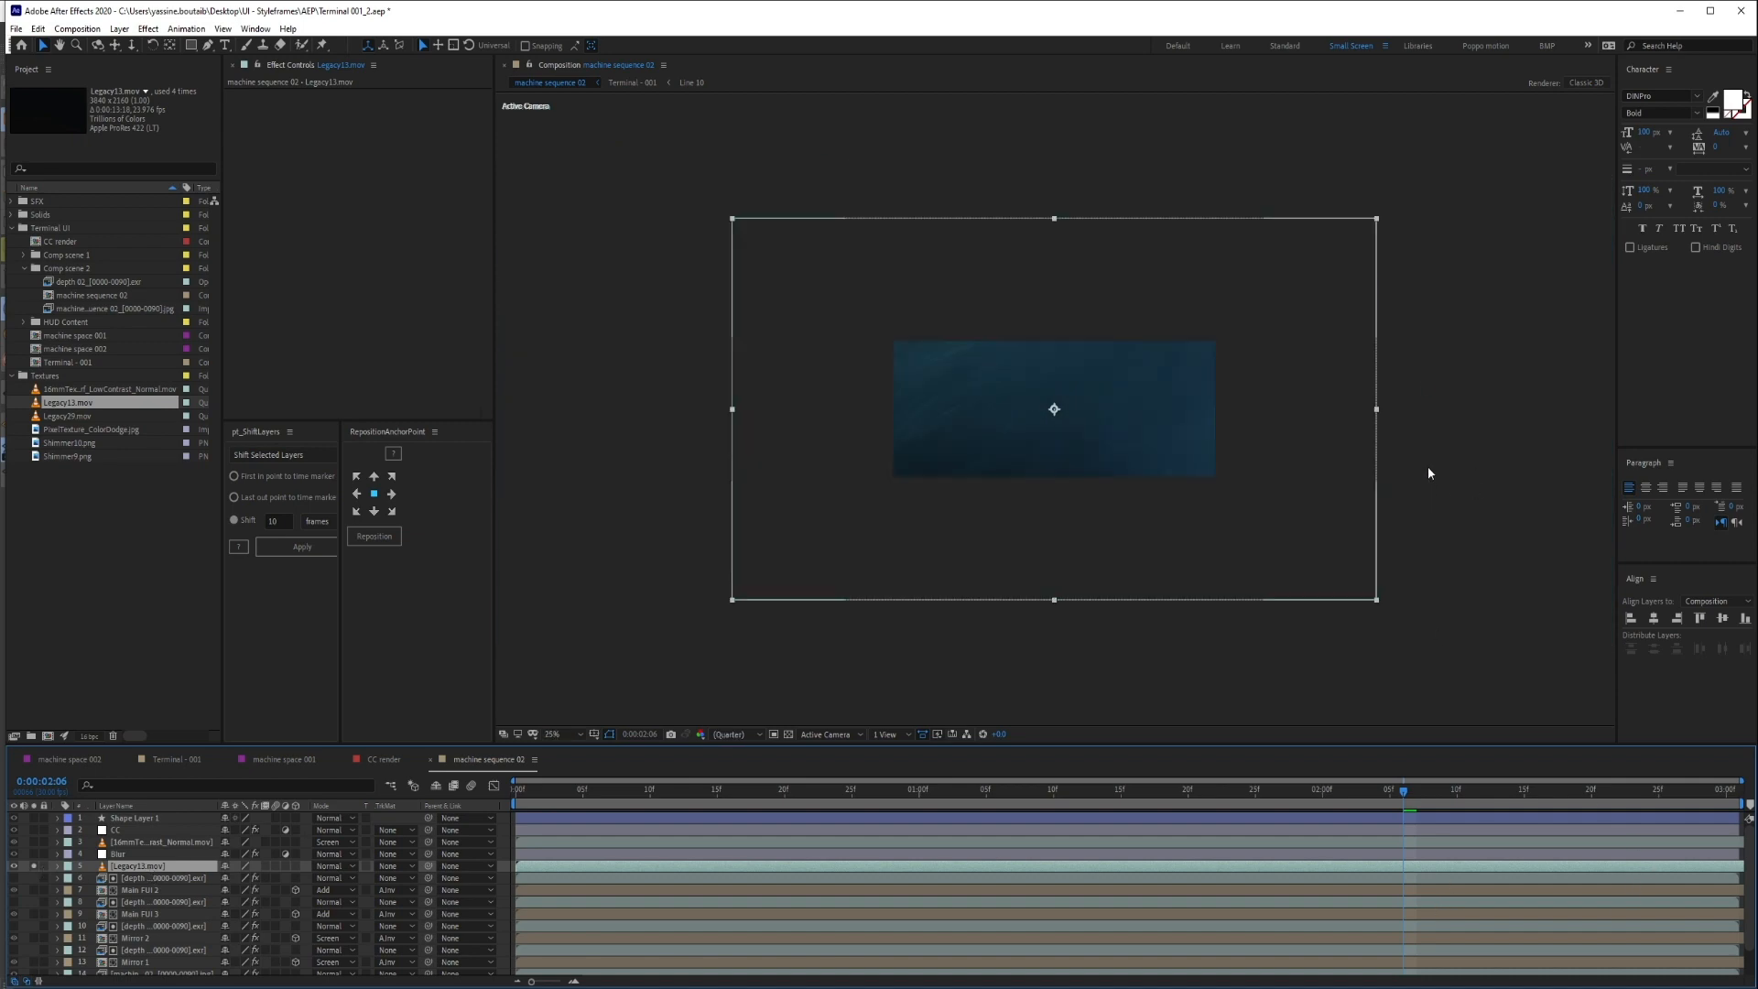
left_click_drag(1378, 217, 1217, 295)
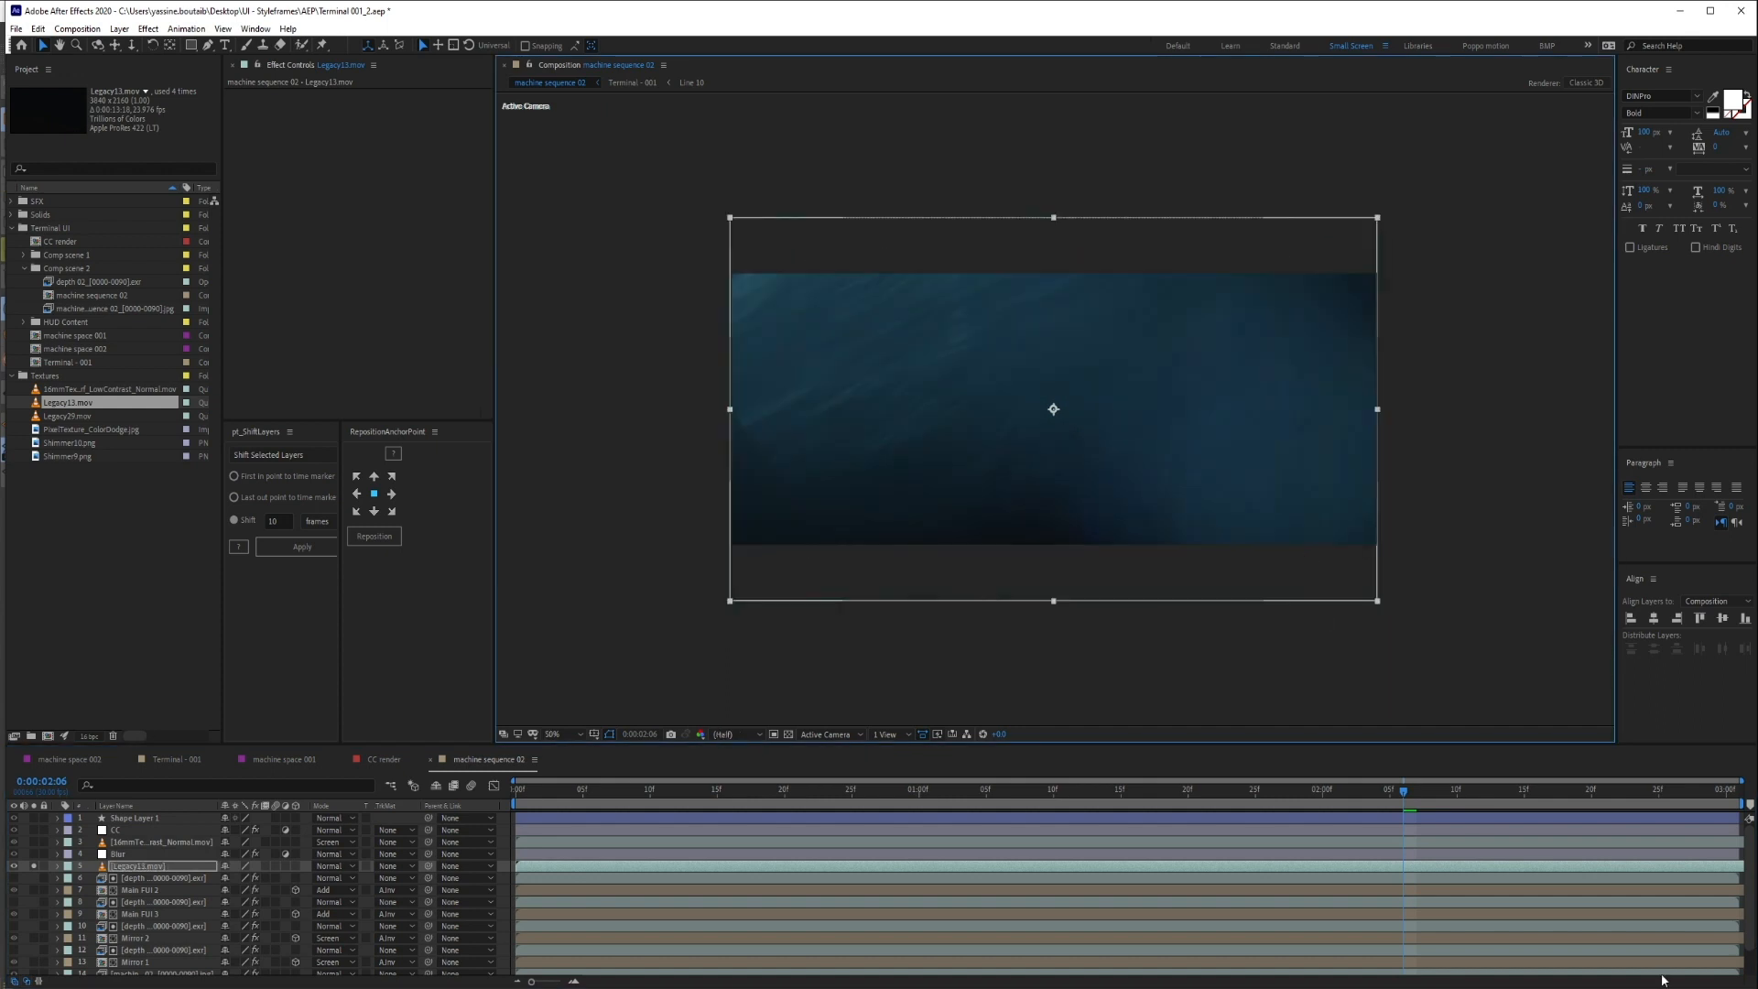
Preview the light texture at several frames and shift the Legacy13.mov layer upward until its lower edge nearly meets the frame's lower edge
left_click_drag(1709, 790, 1188, 791)
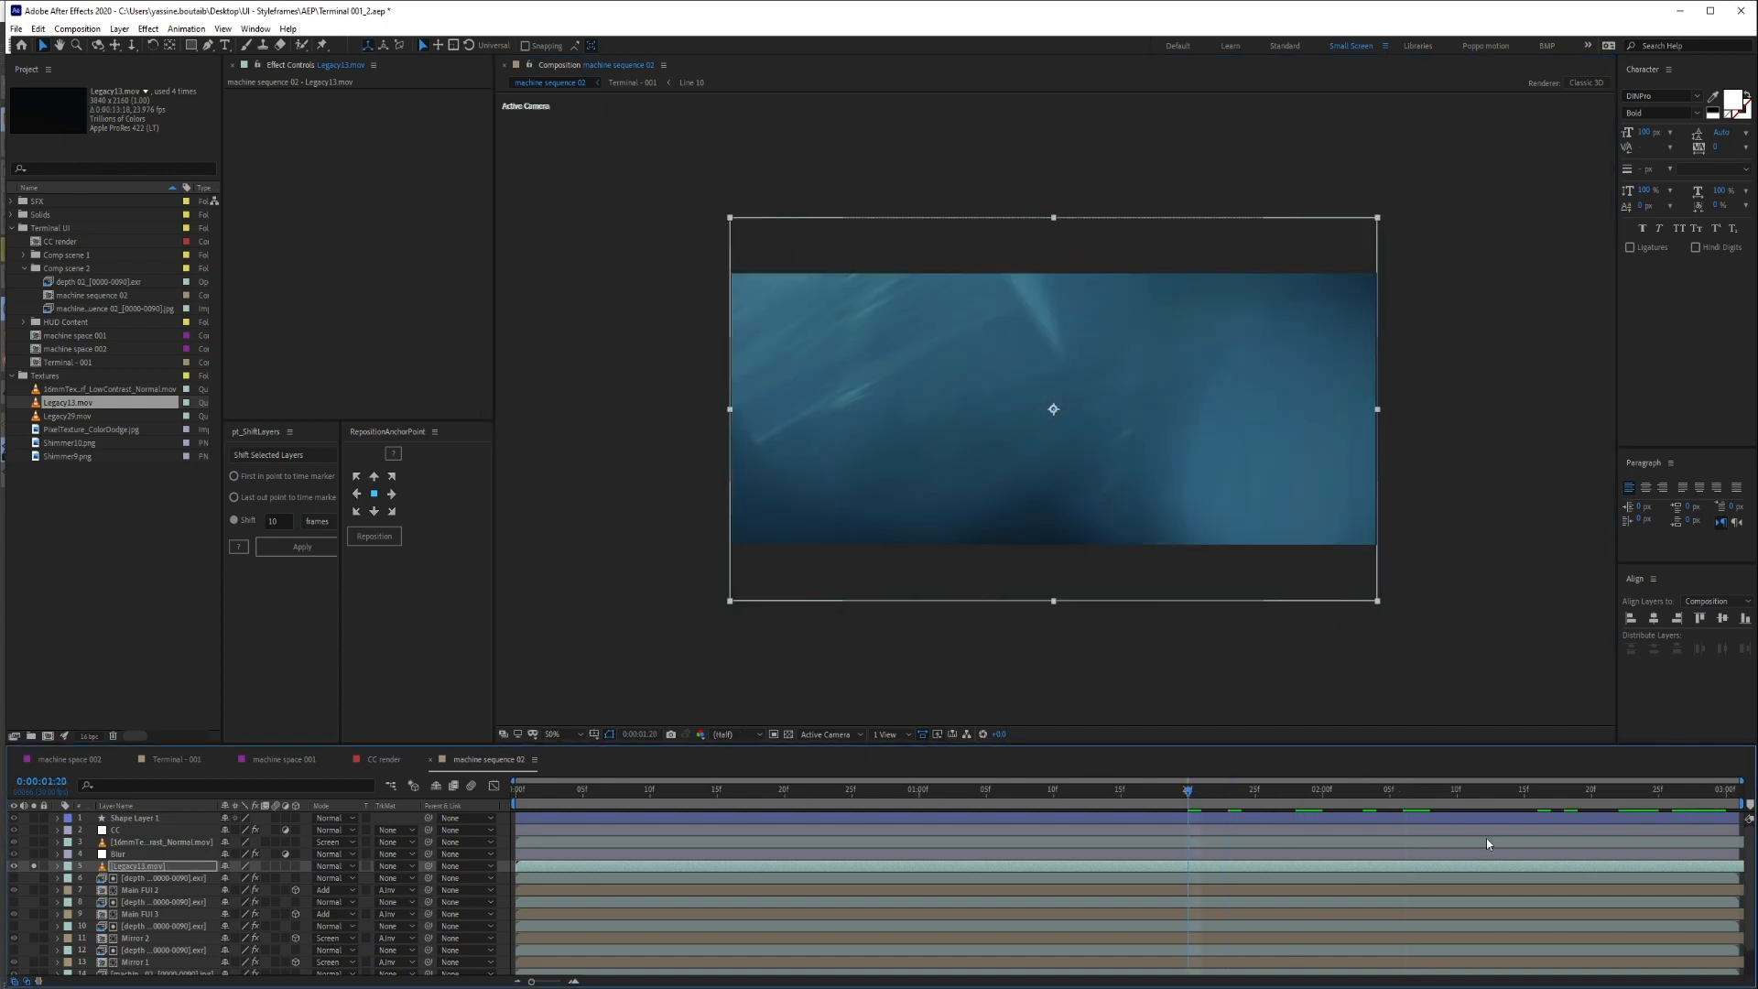
key("space")
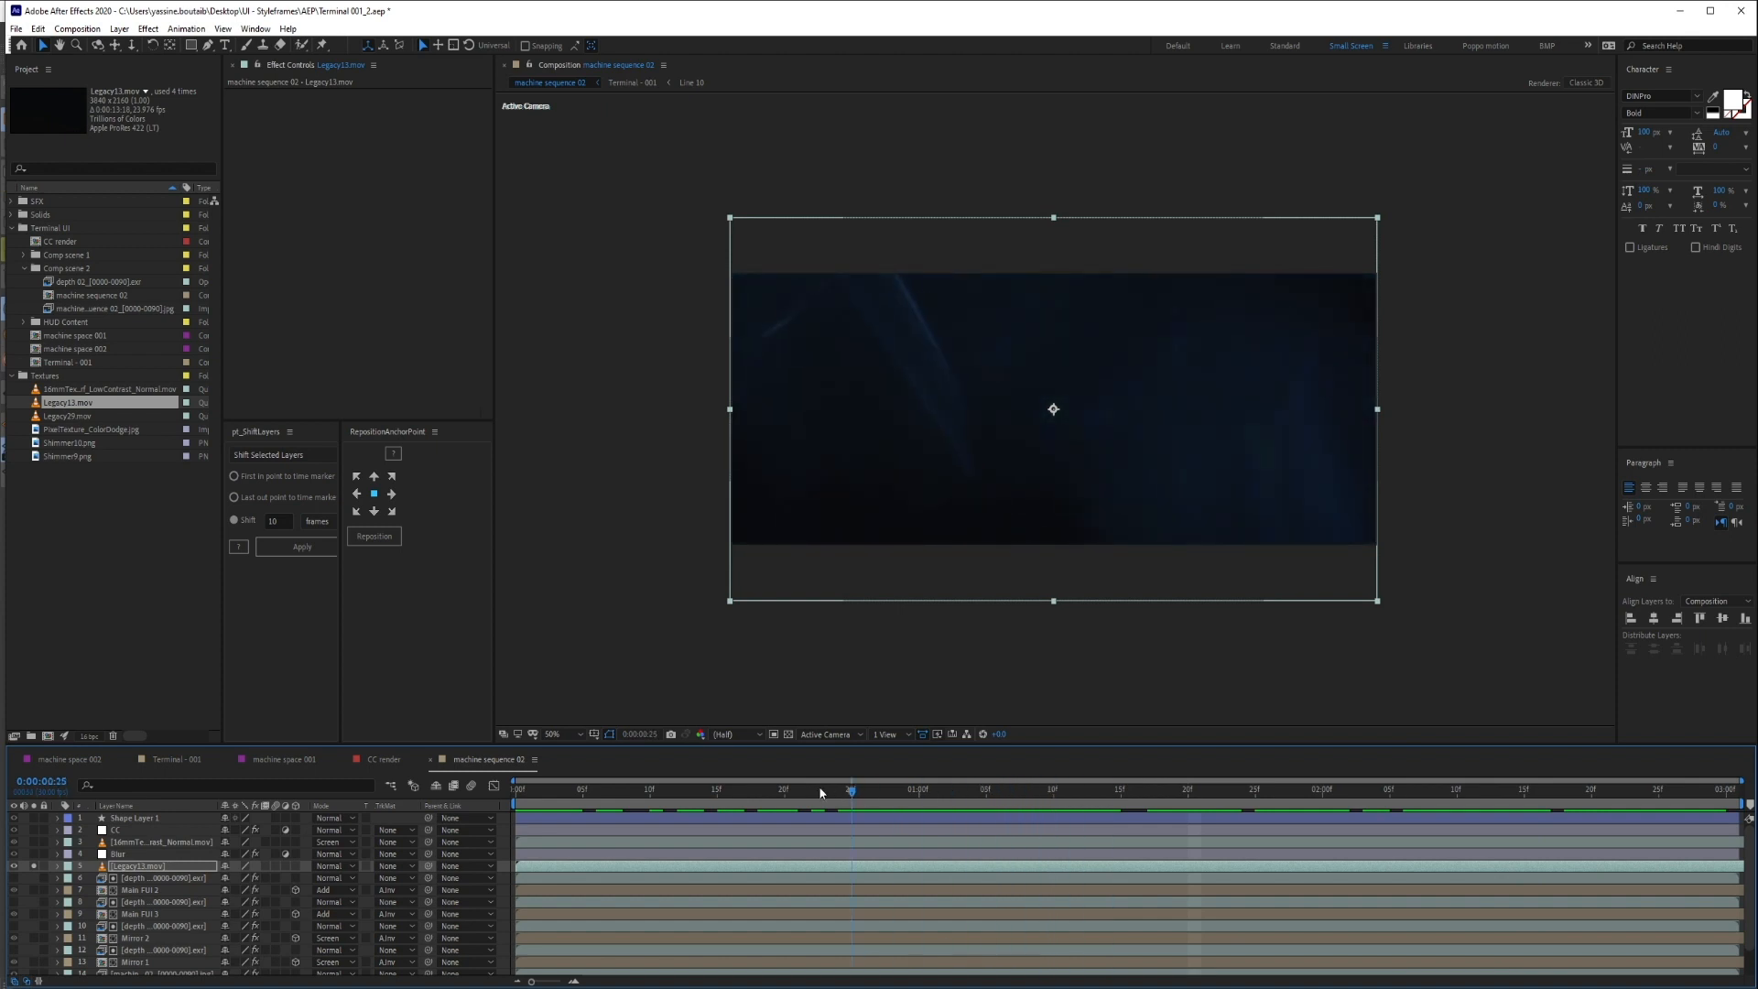
left_click_drag(699, 796, 740, 798)
left_click_drag(1197, 487, 1204, 448)
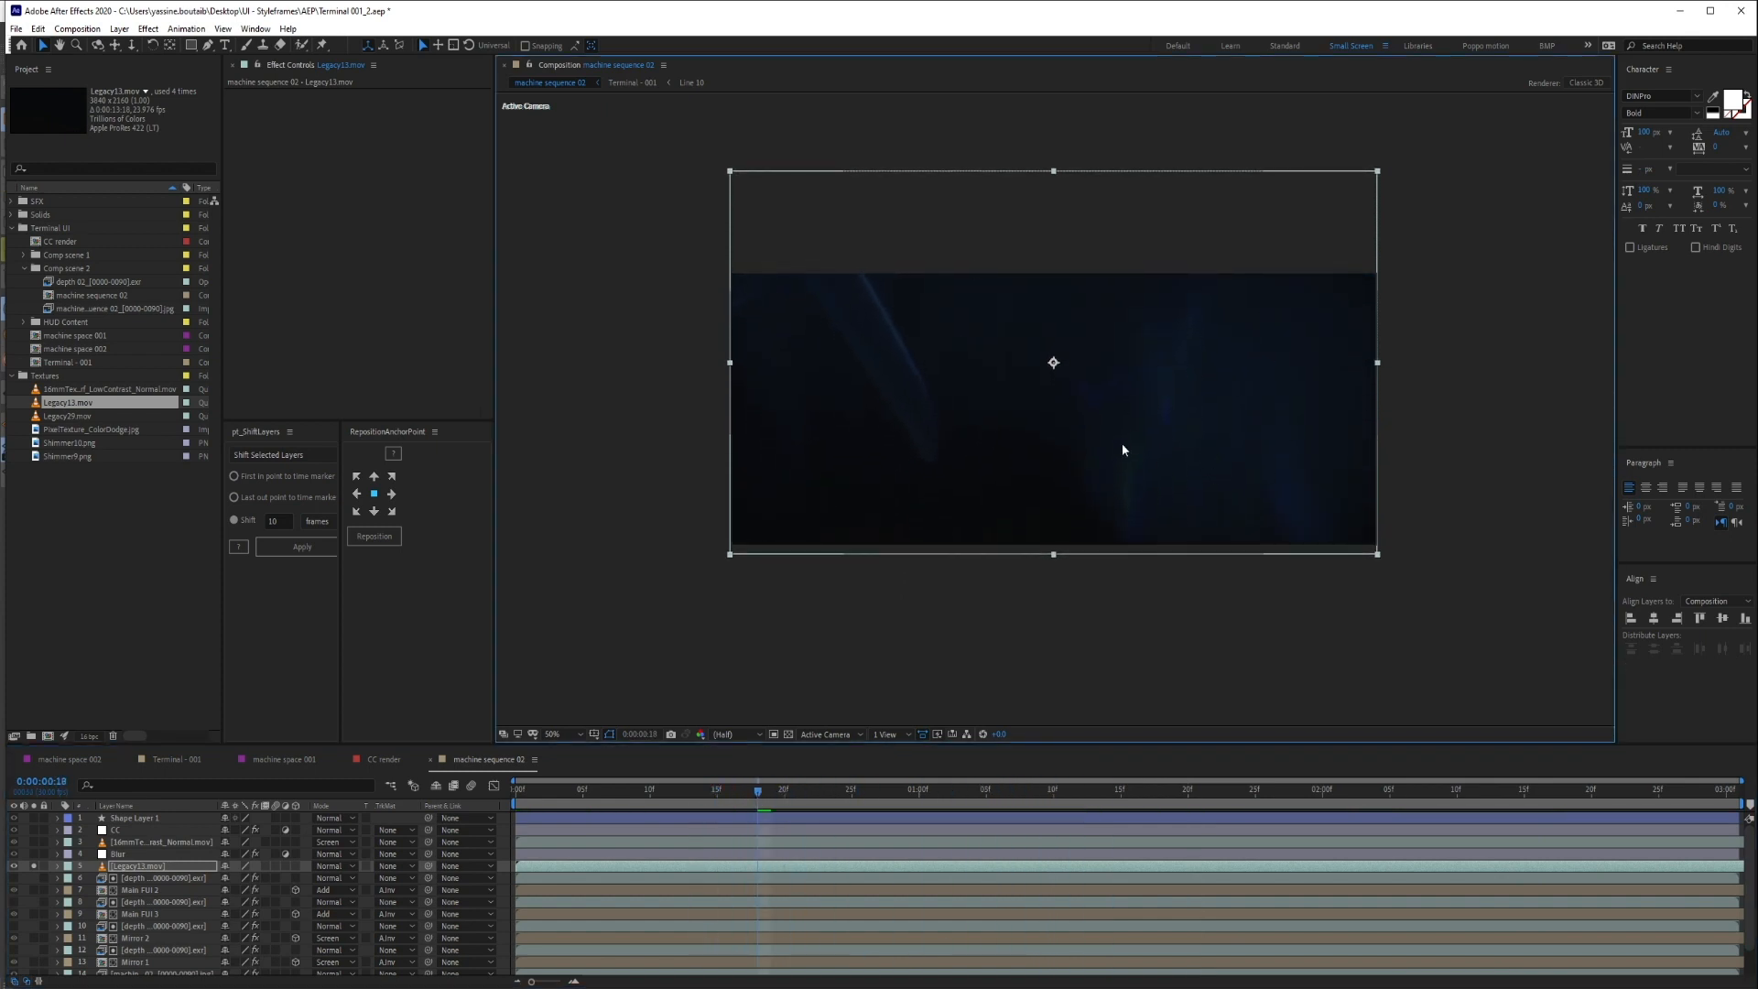
left_click(527, 793)
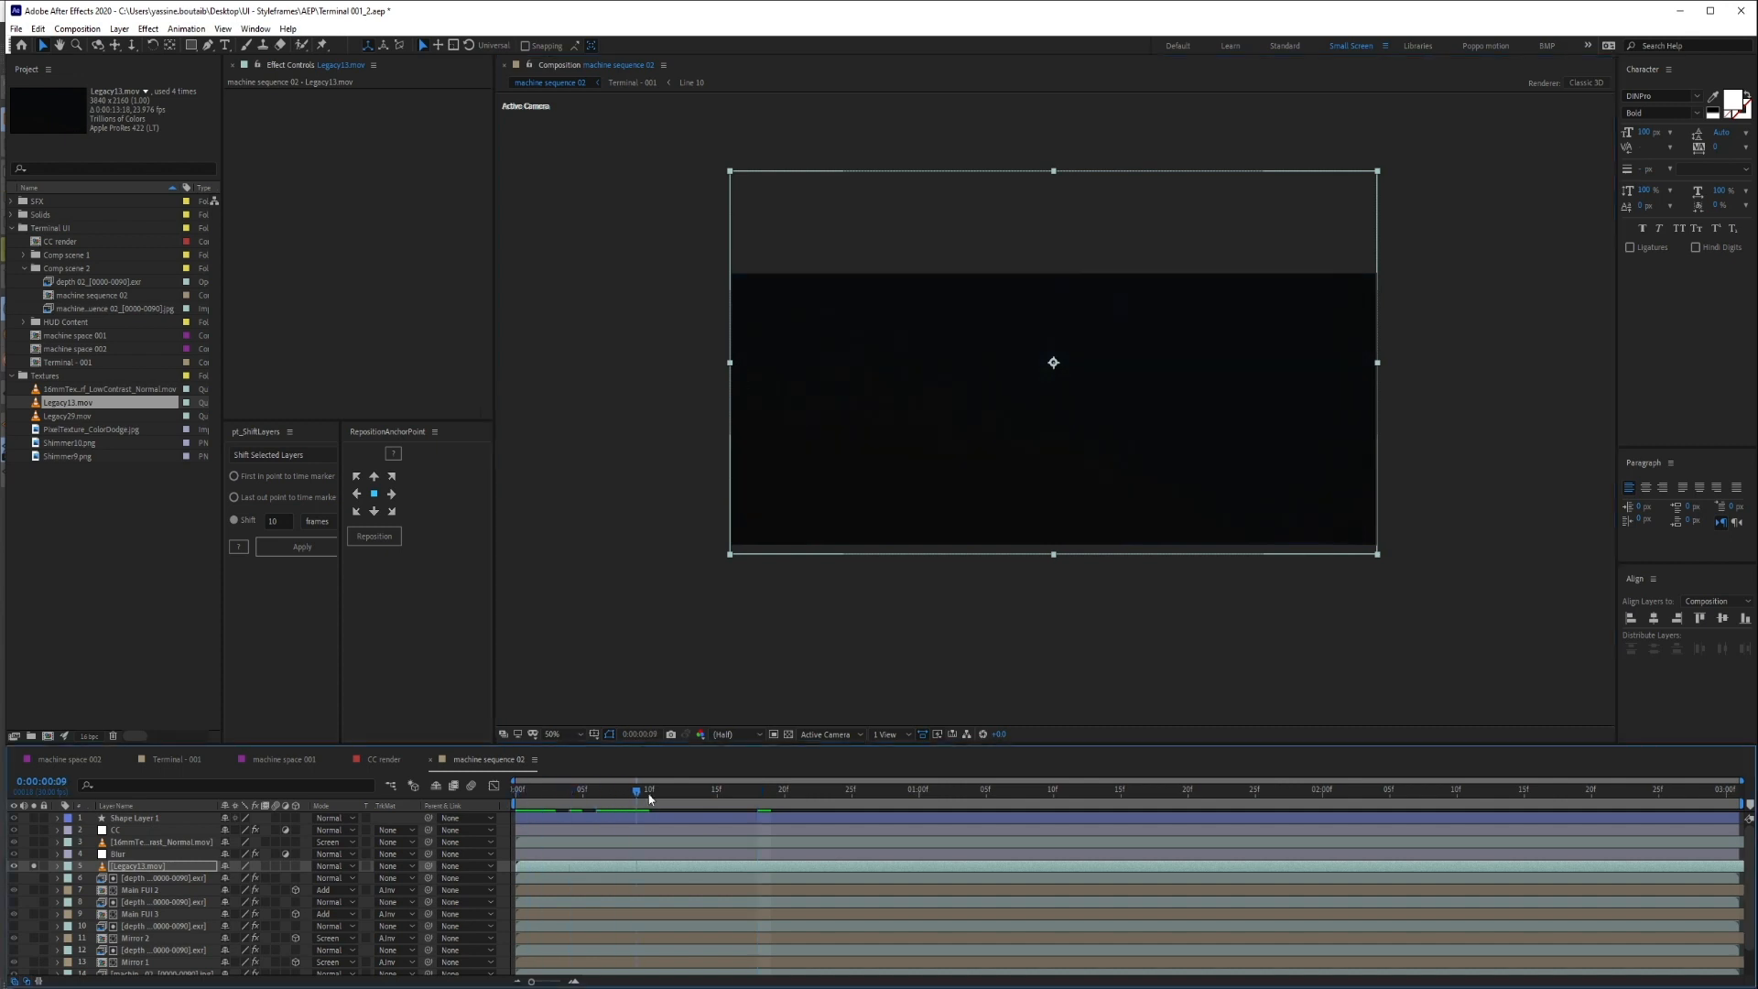
left_click_drag(650, 798, 785, 808)
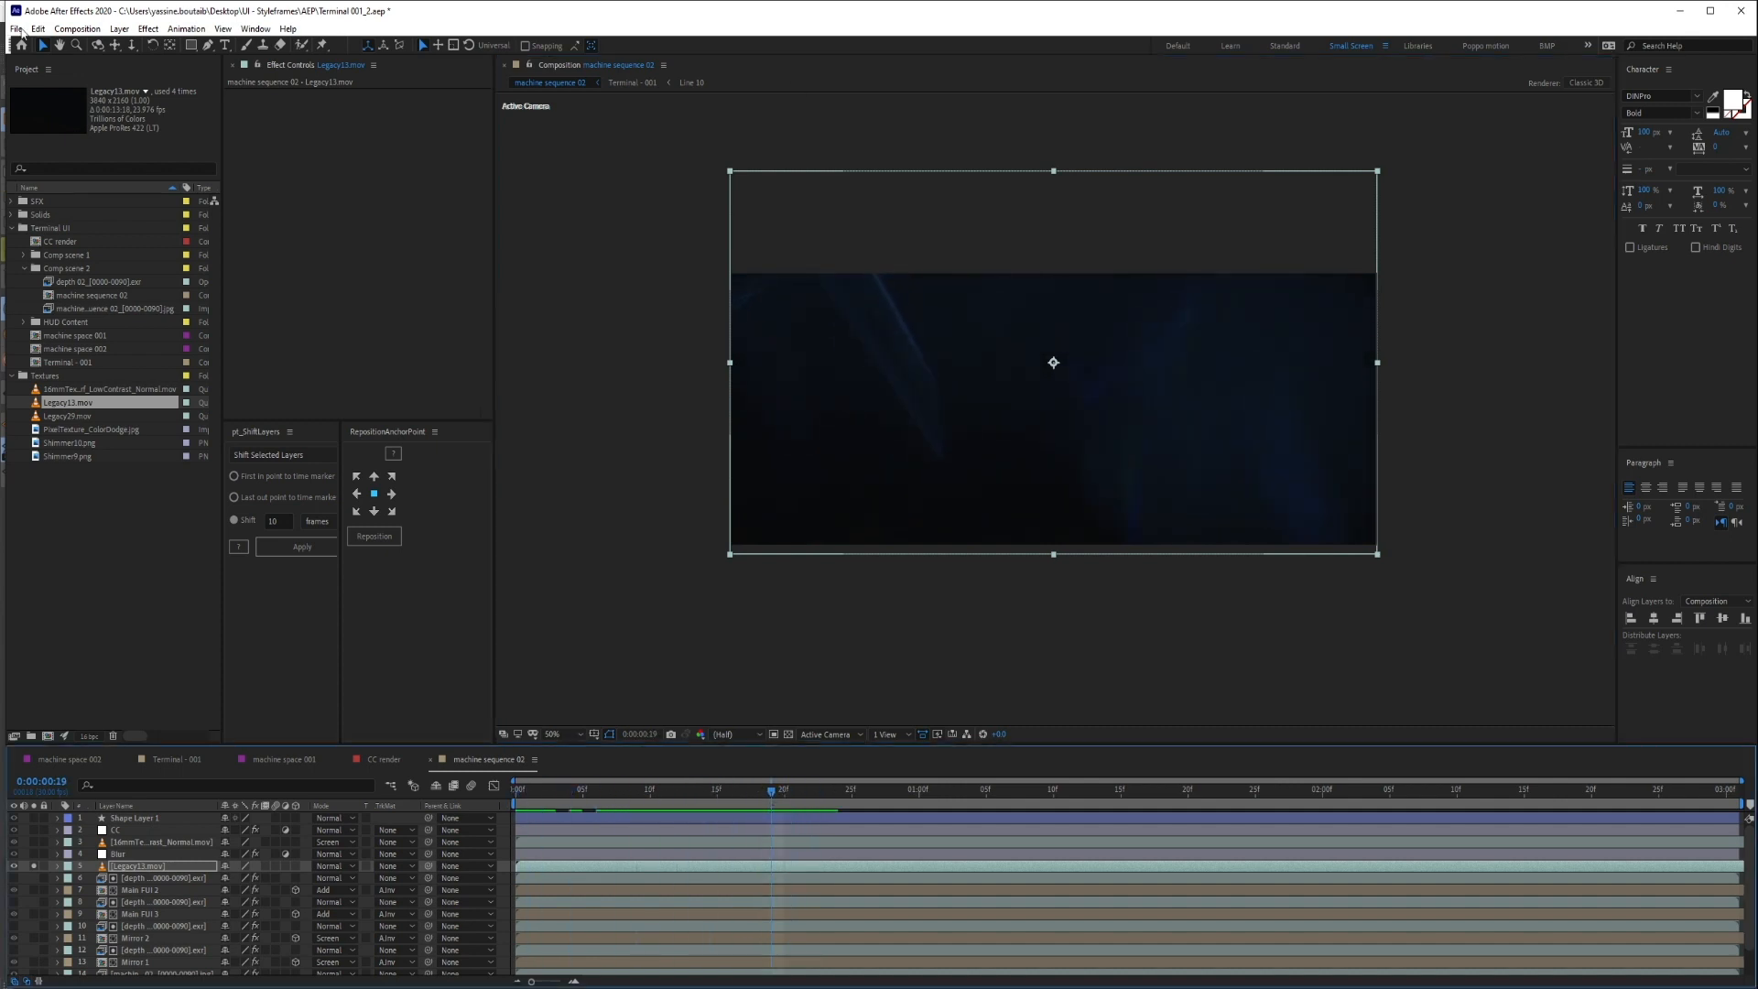
Draw a closed, curved Pen mask on Legacy13.mov around the lower-right part of the frame, with its inner edge running diagonally through the image
key("g")
left_click_drag(1452, 231, 1388, 232)
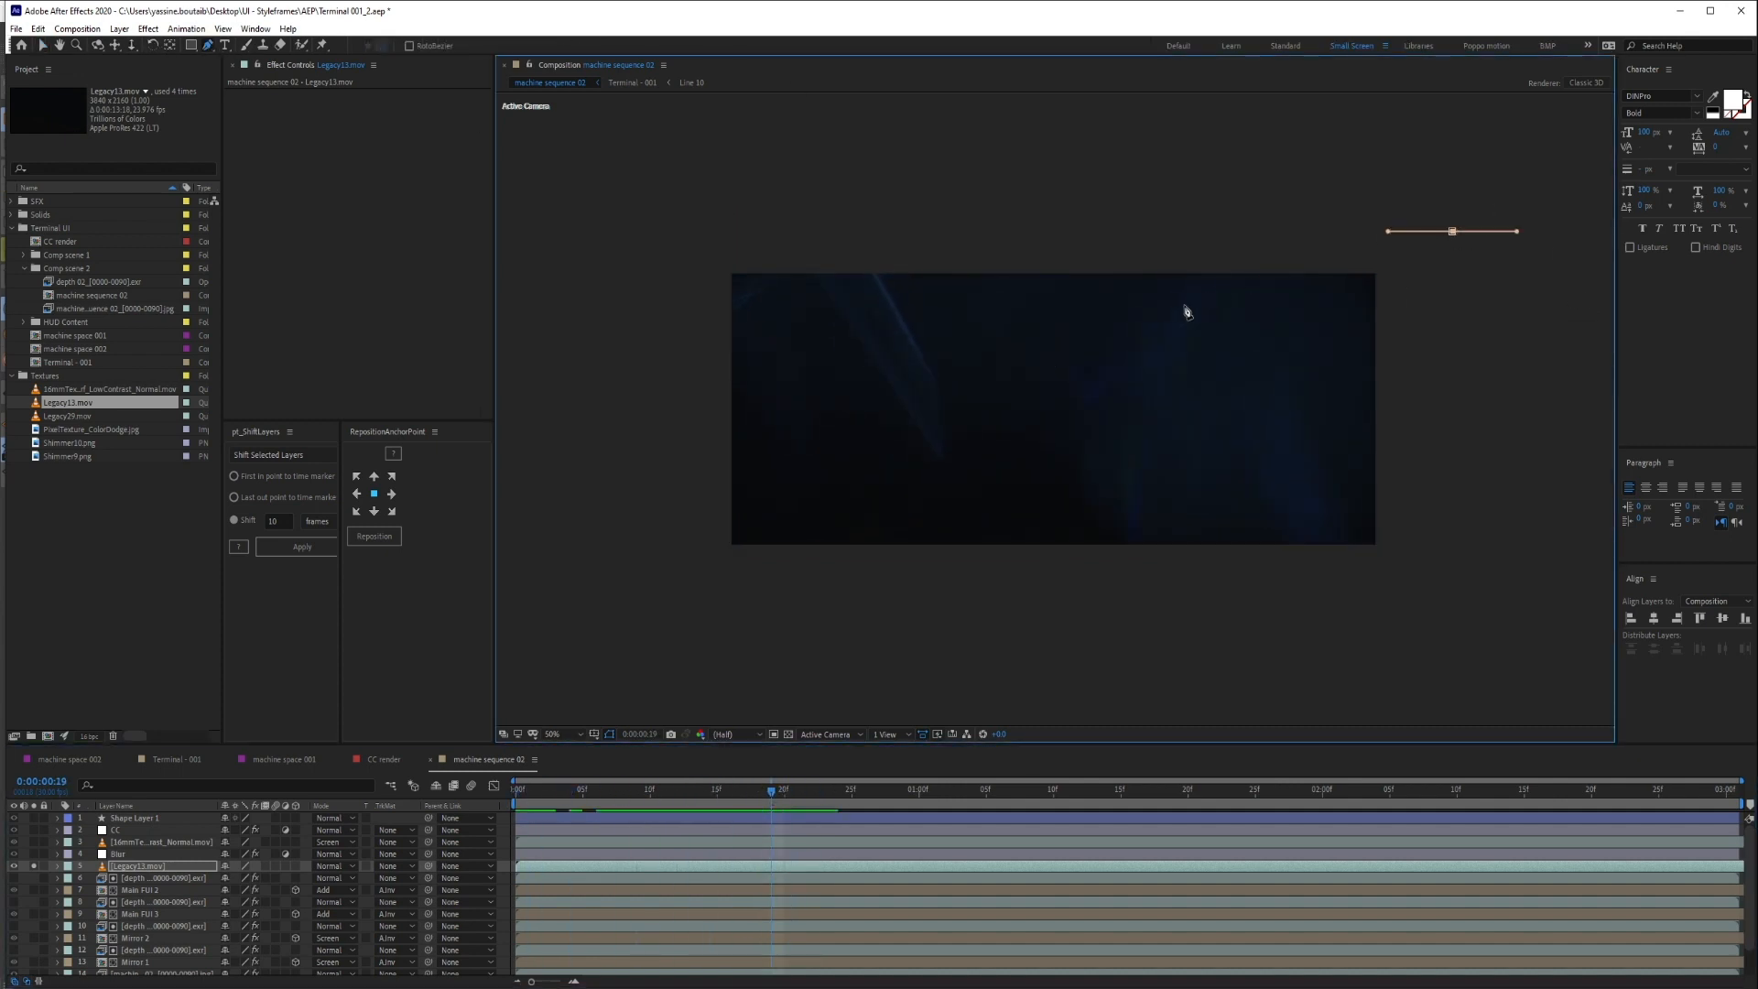
left_click_drag(1170, 308, 1105, 337)
left_click_drag(1042, 425, 995, 453)
left_click_drag(870, 511, 800, 589)
left_click_drag(841, 667, 915, 697)
left_click_drag(1408, 659, 1541, 645)
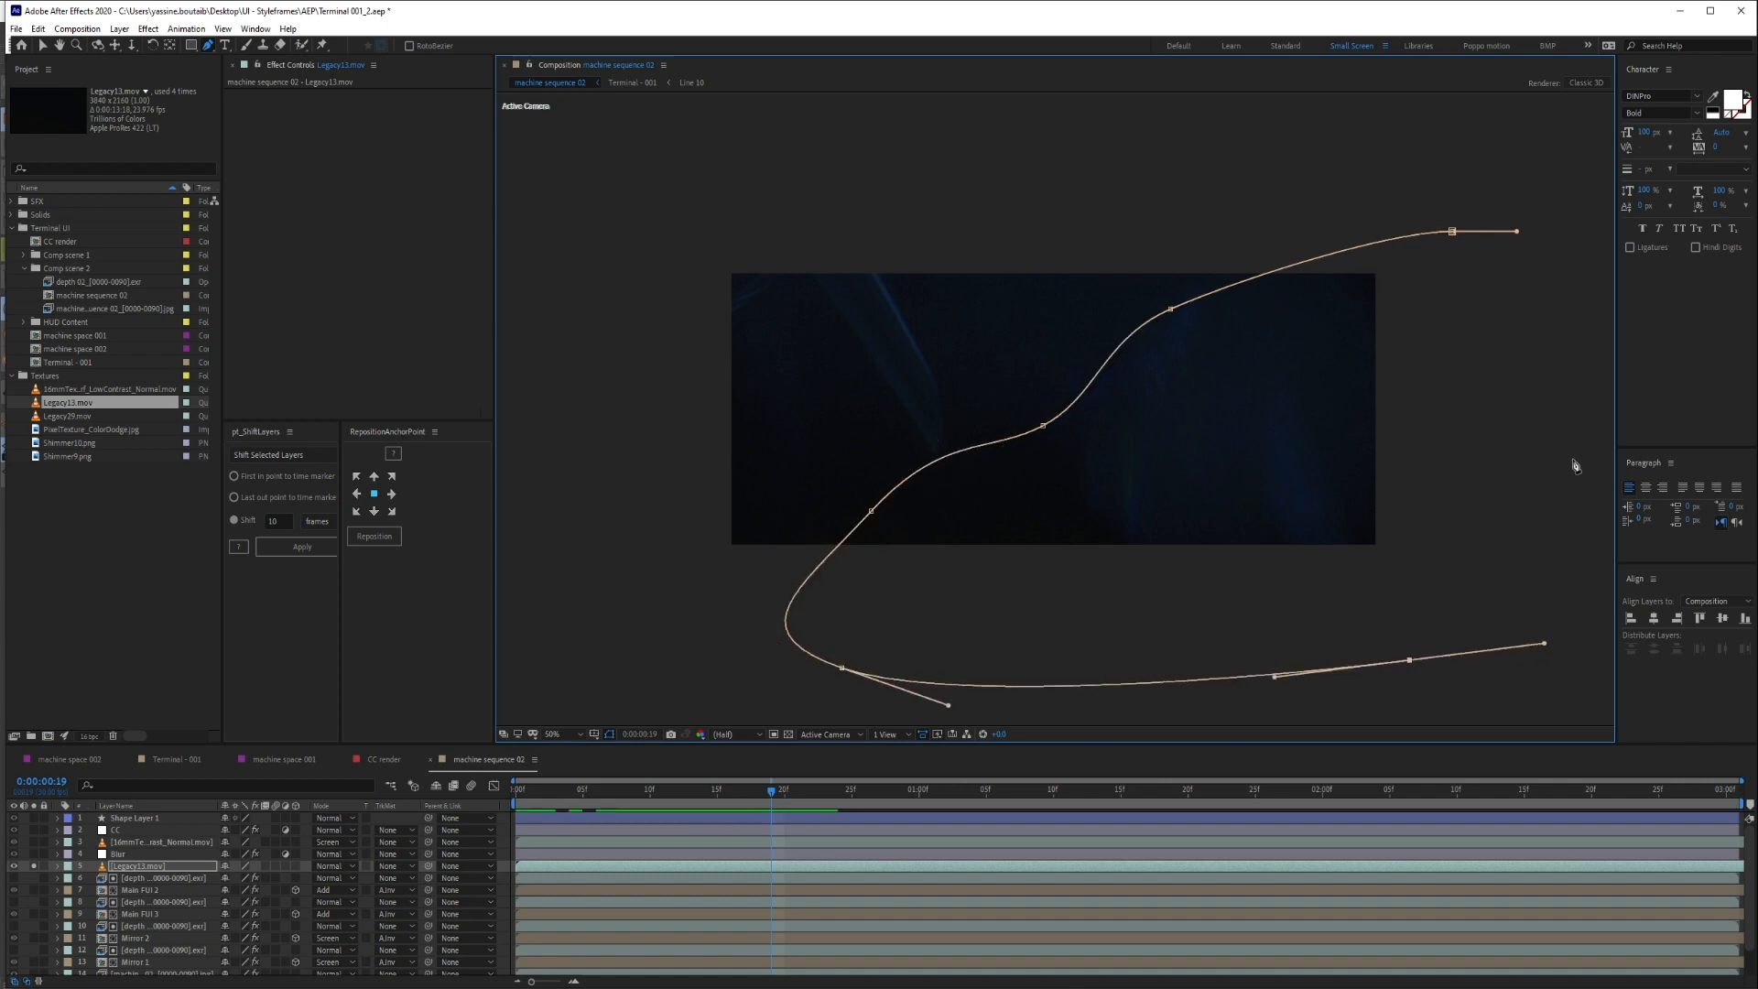
left_click_drag(1572, 457, 1510, 250)
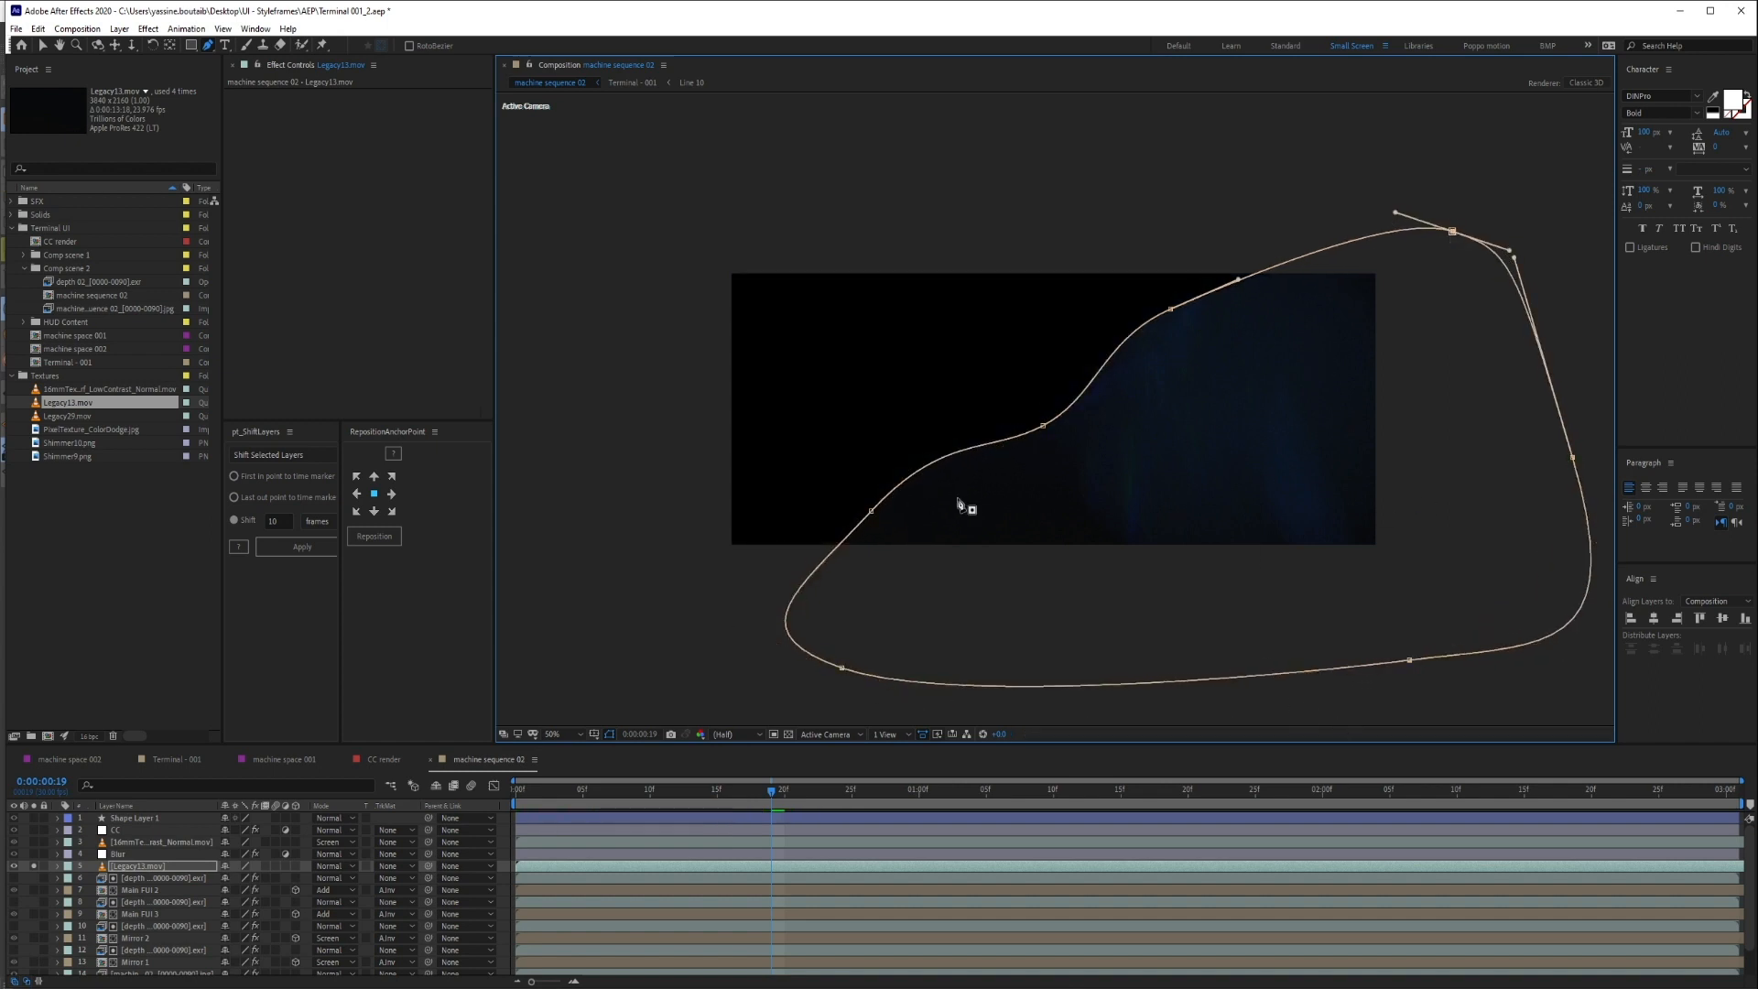
Turn off solo for the Legacy13.mov layer and set its blending mode to Screen
left_click(35, 867)
left_click(138, 867)
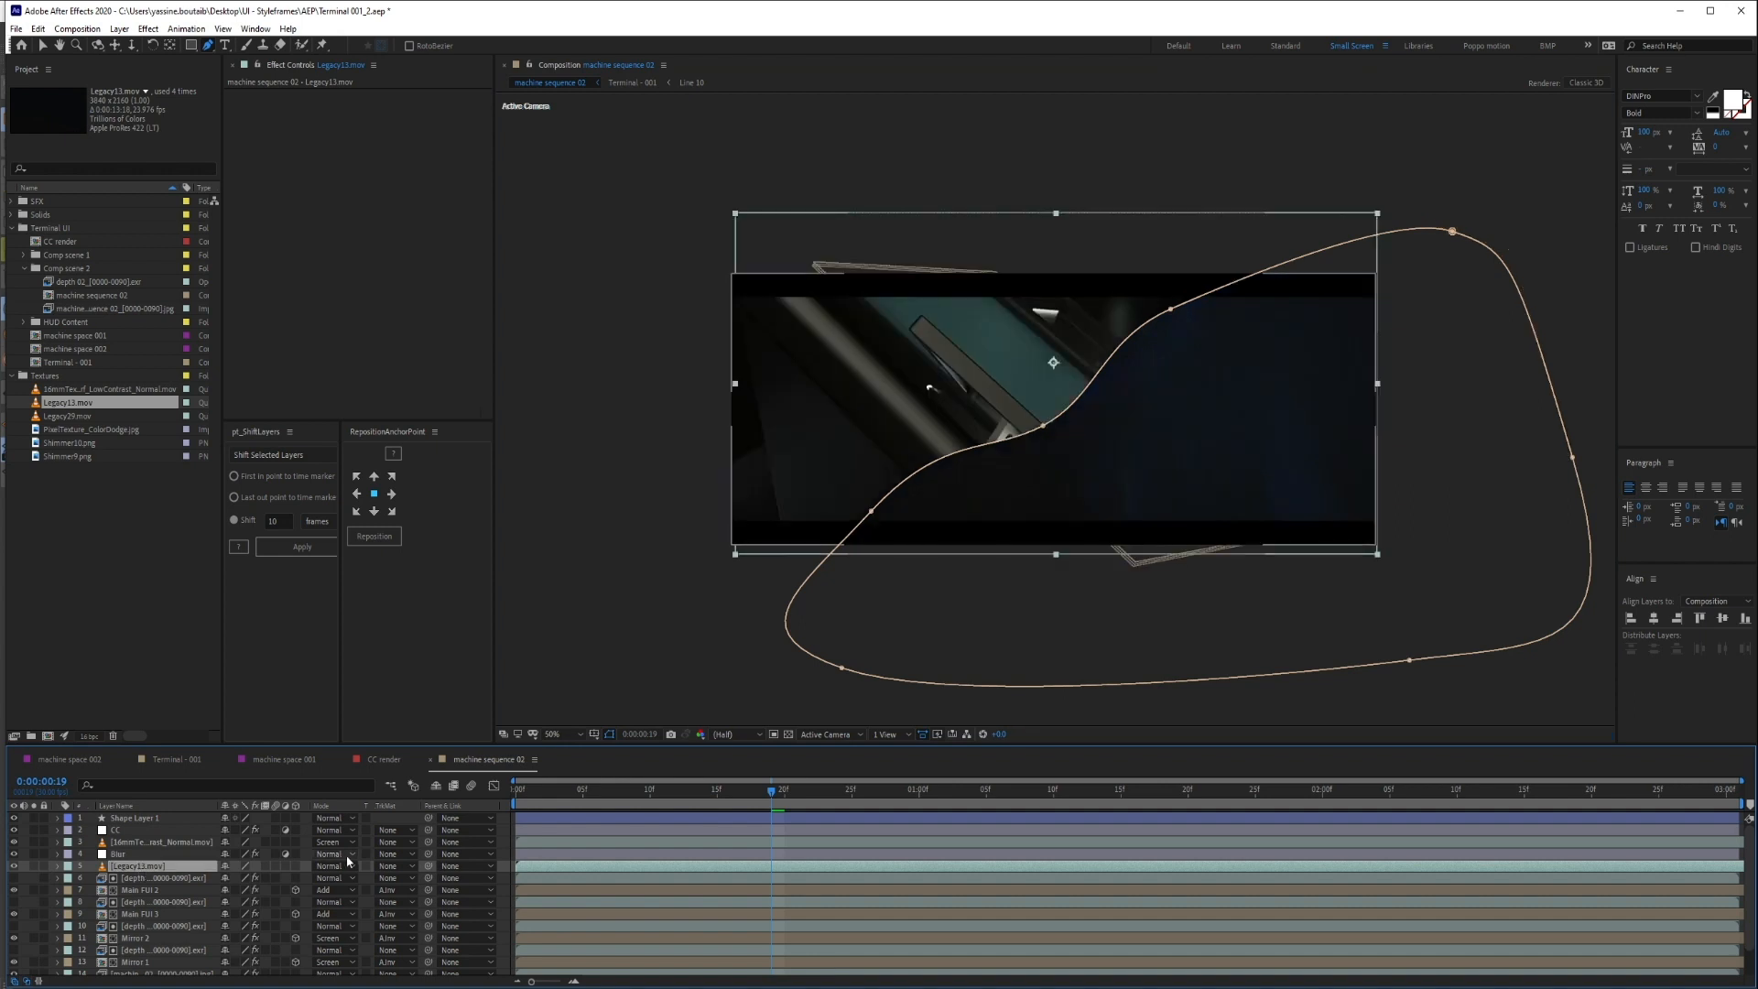
left_click(343, 867)
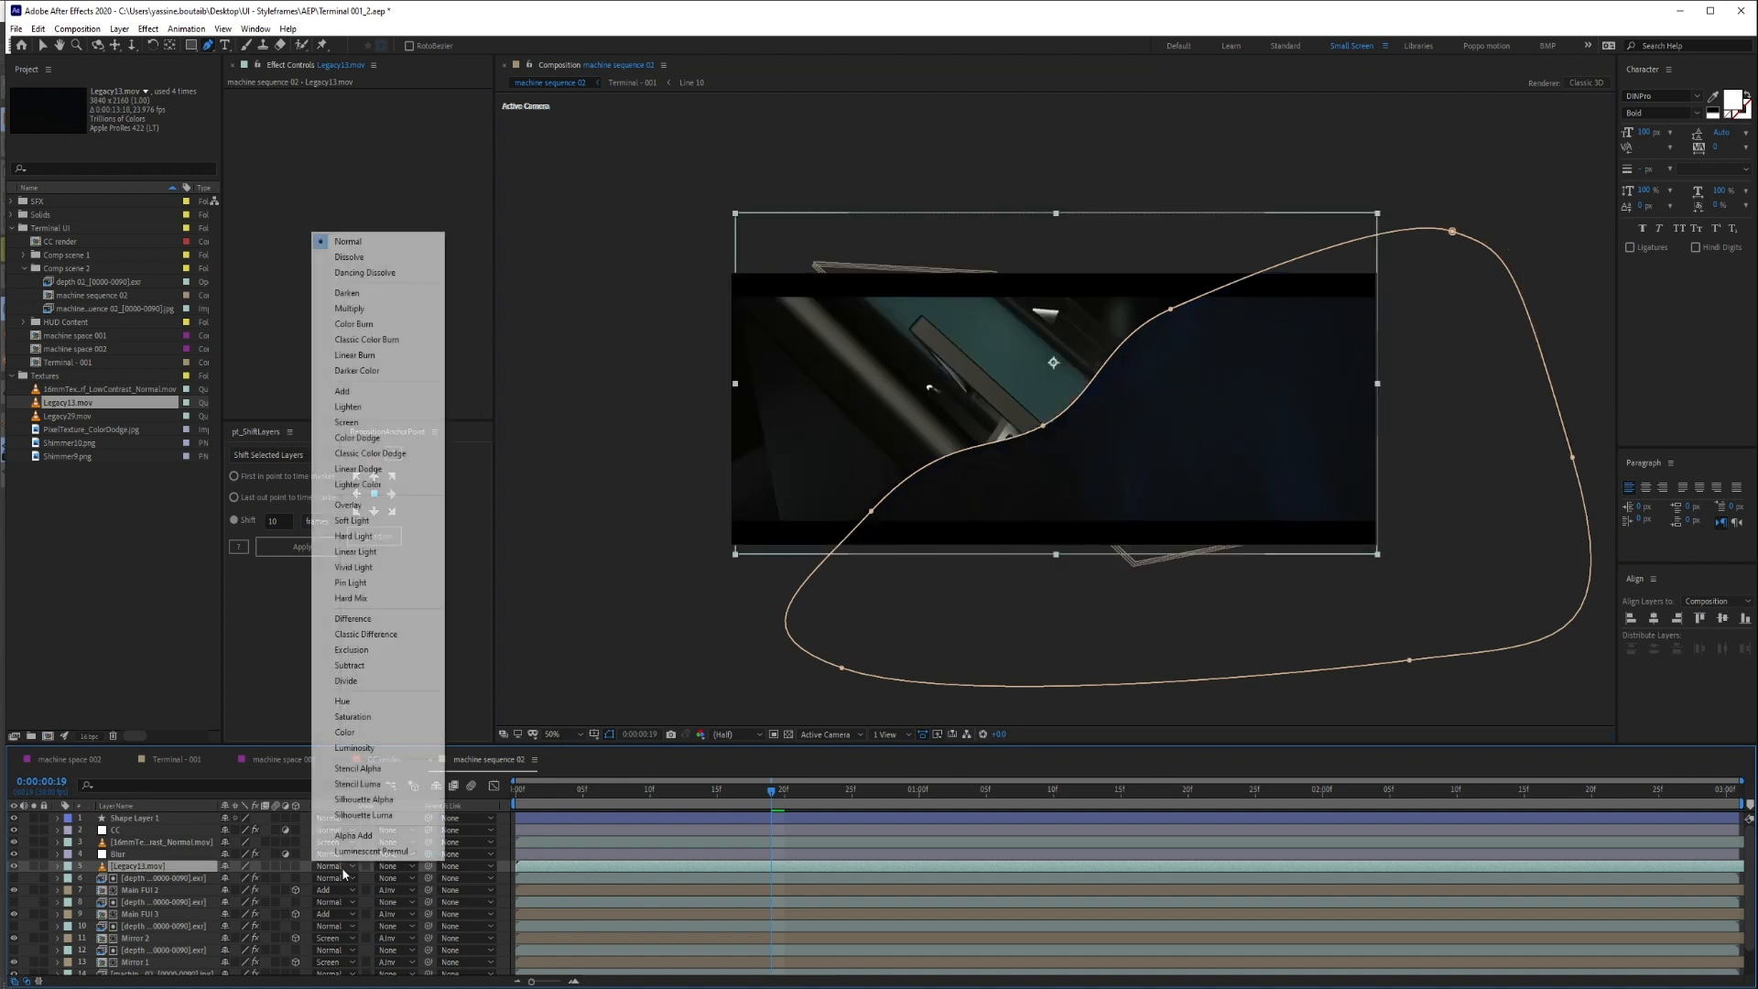
left_click(386, 422)
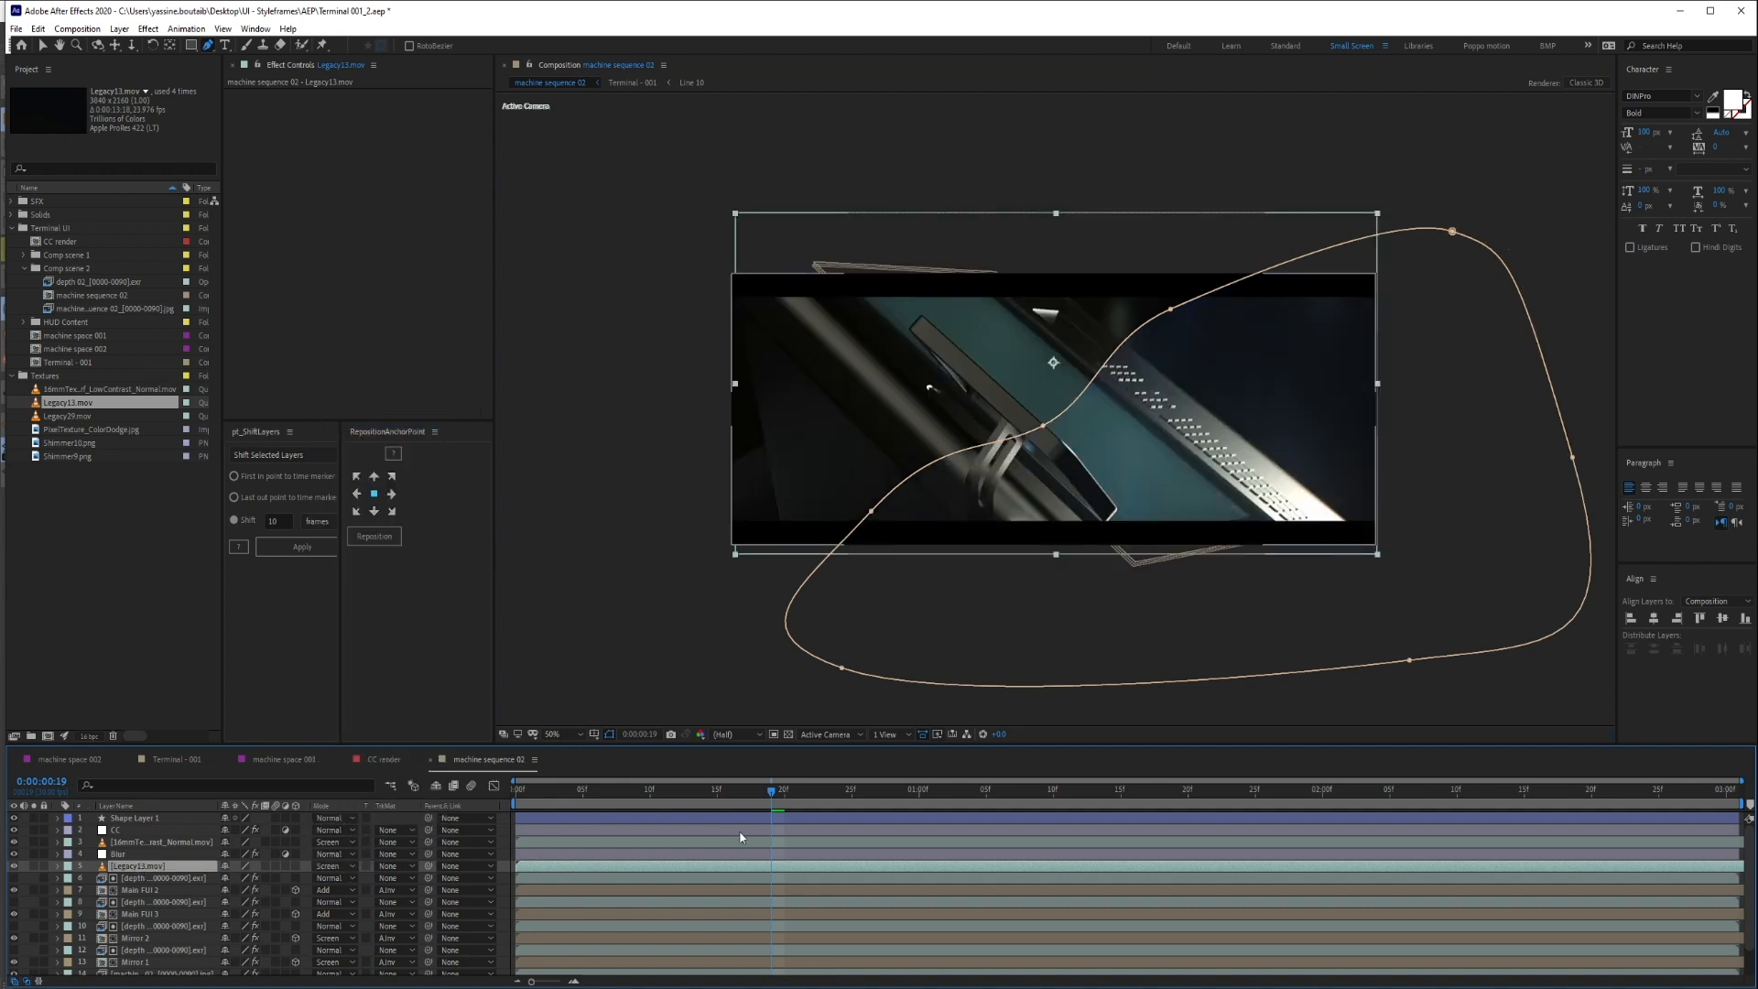
Increase the Mask Feather of the Legacy13.mov mask to soften its edge over the machine image
key("f")
key("slash")
key("F2")
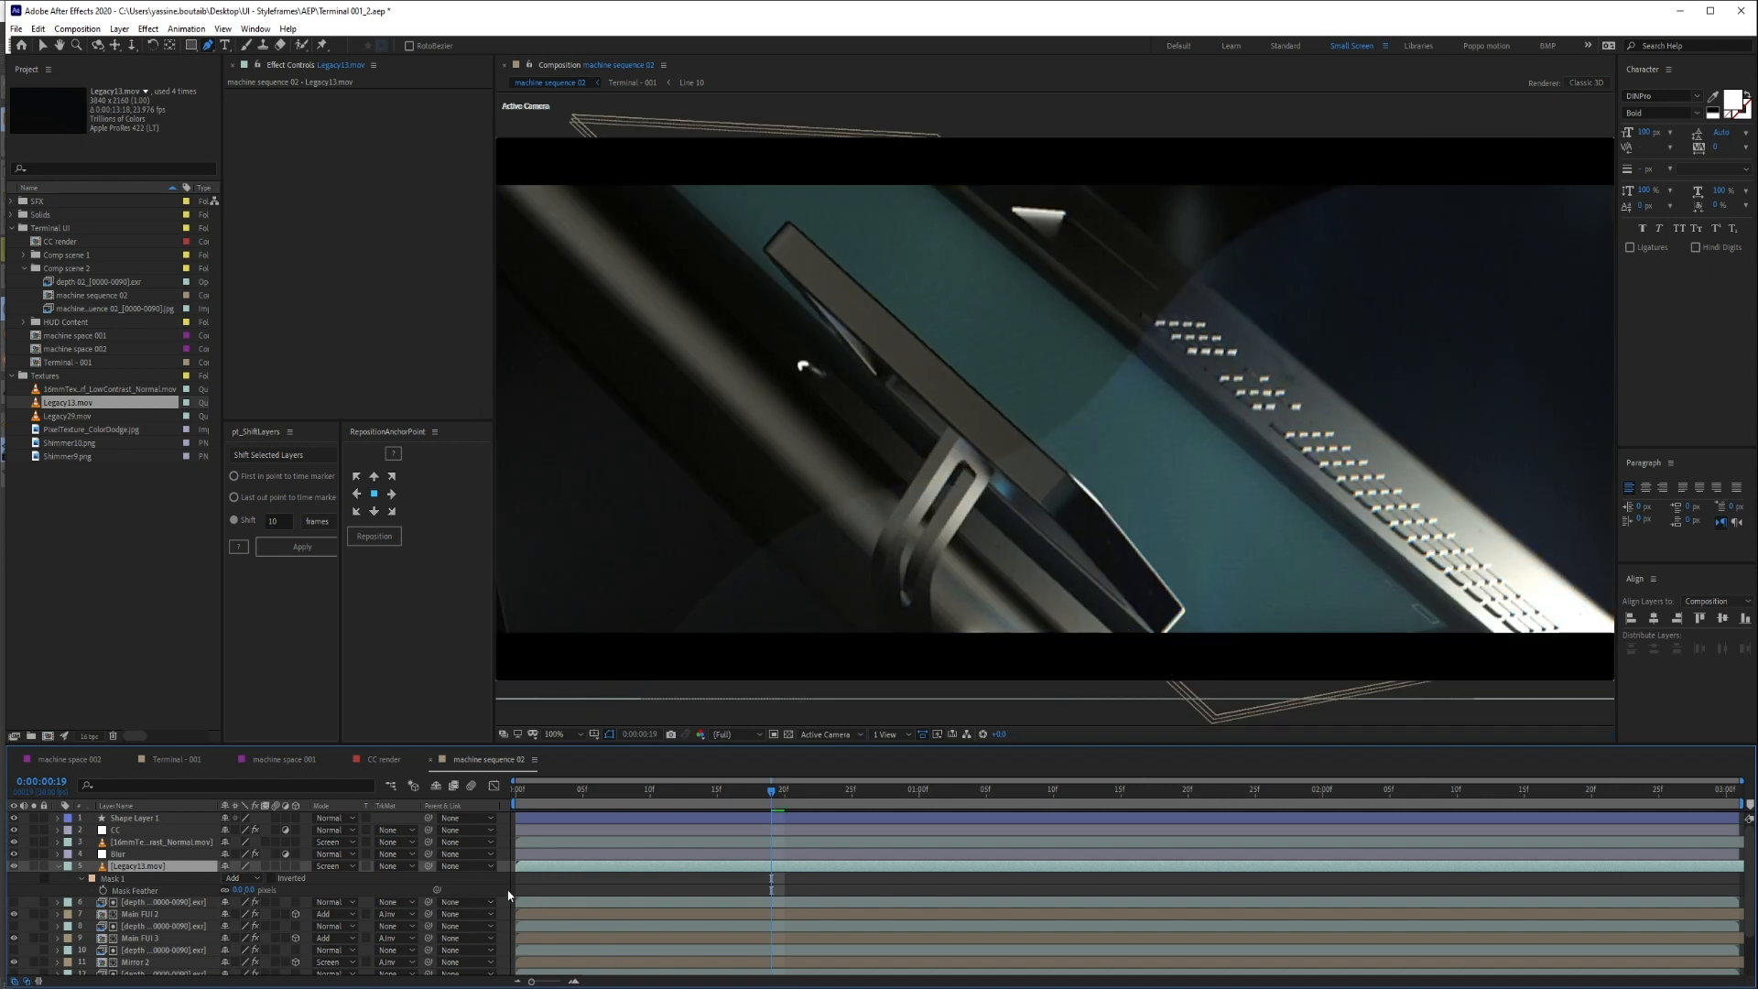
left_click(163, 866)
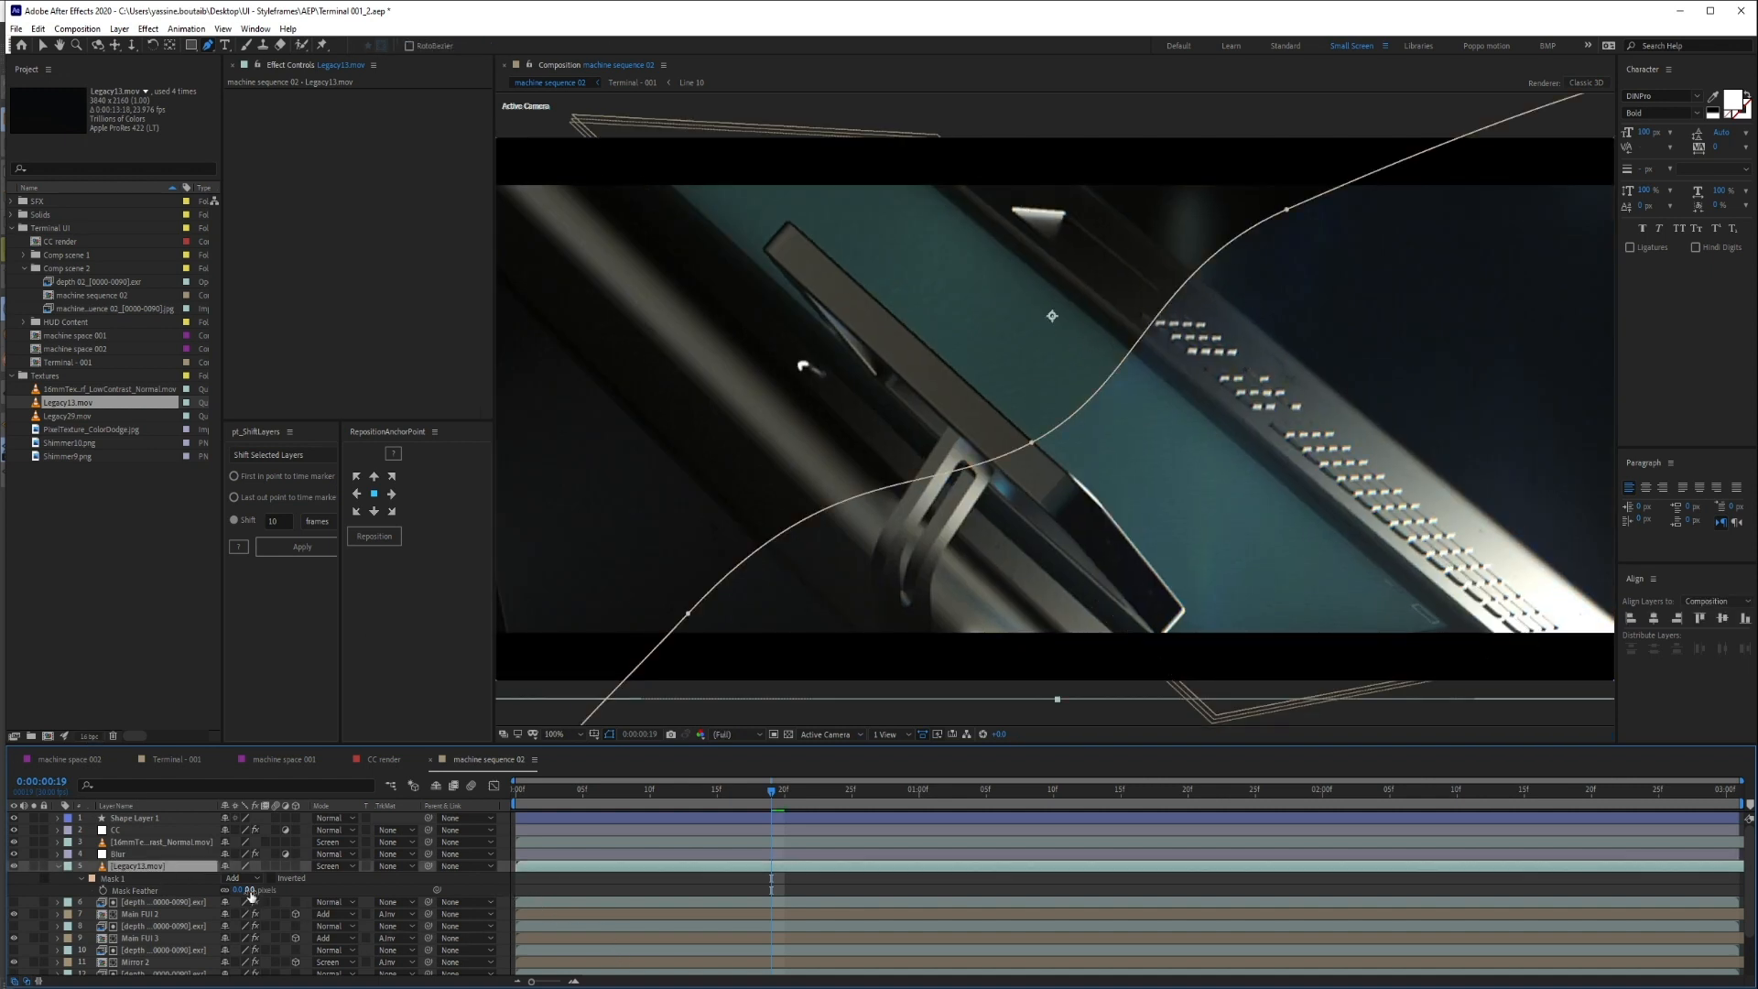
left_click_drag(249, 888, 400, 893)
Set the Legacy13.mov layer's opacity to 35% and deselect it
left_click(165, 865)
key("t")
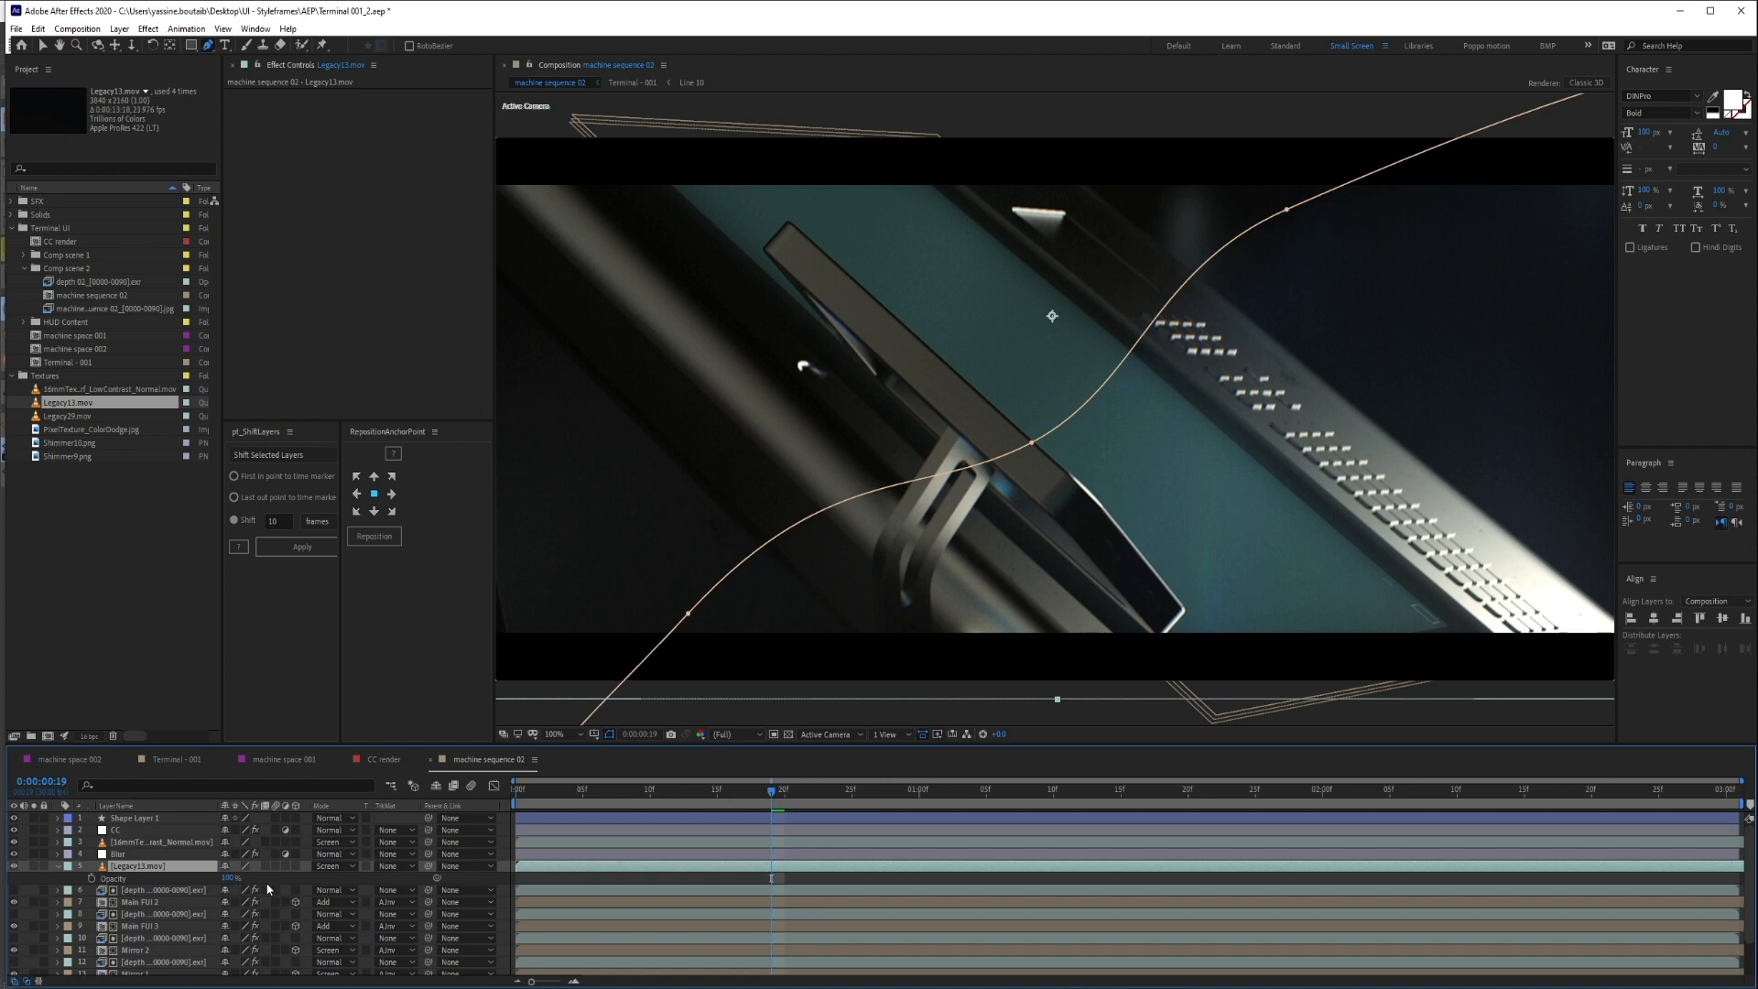
left_click(230, 878)
type("3")
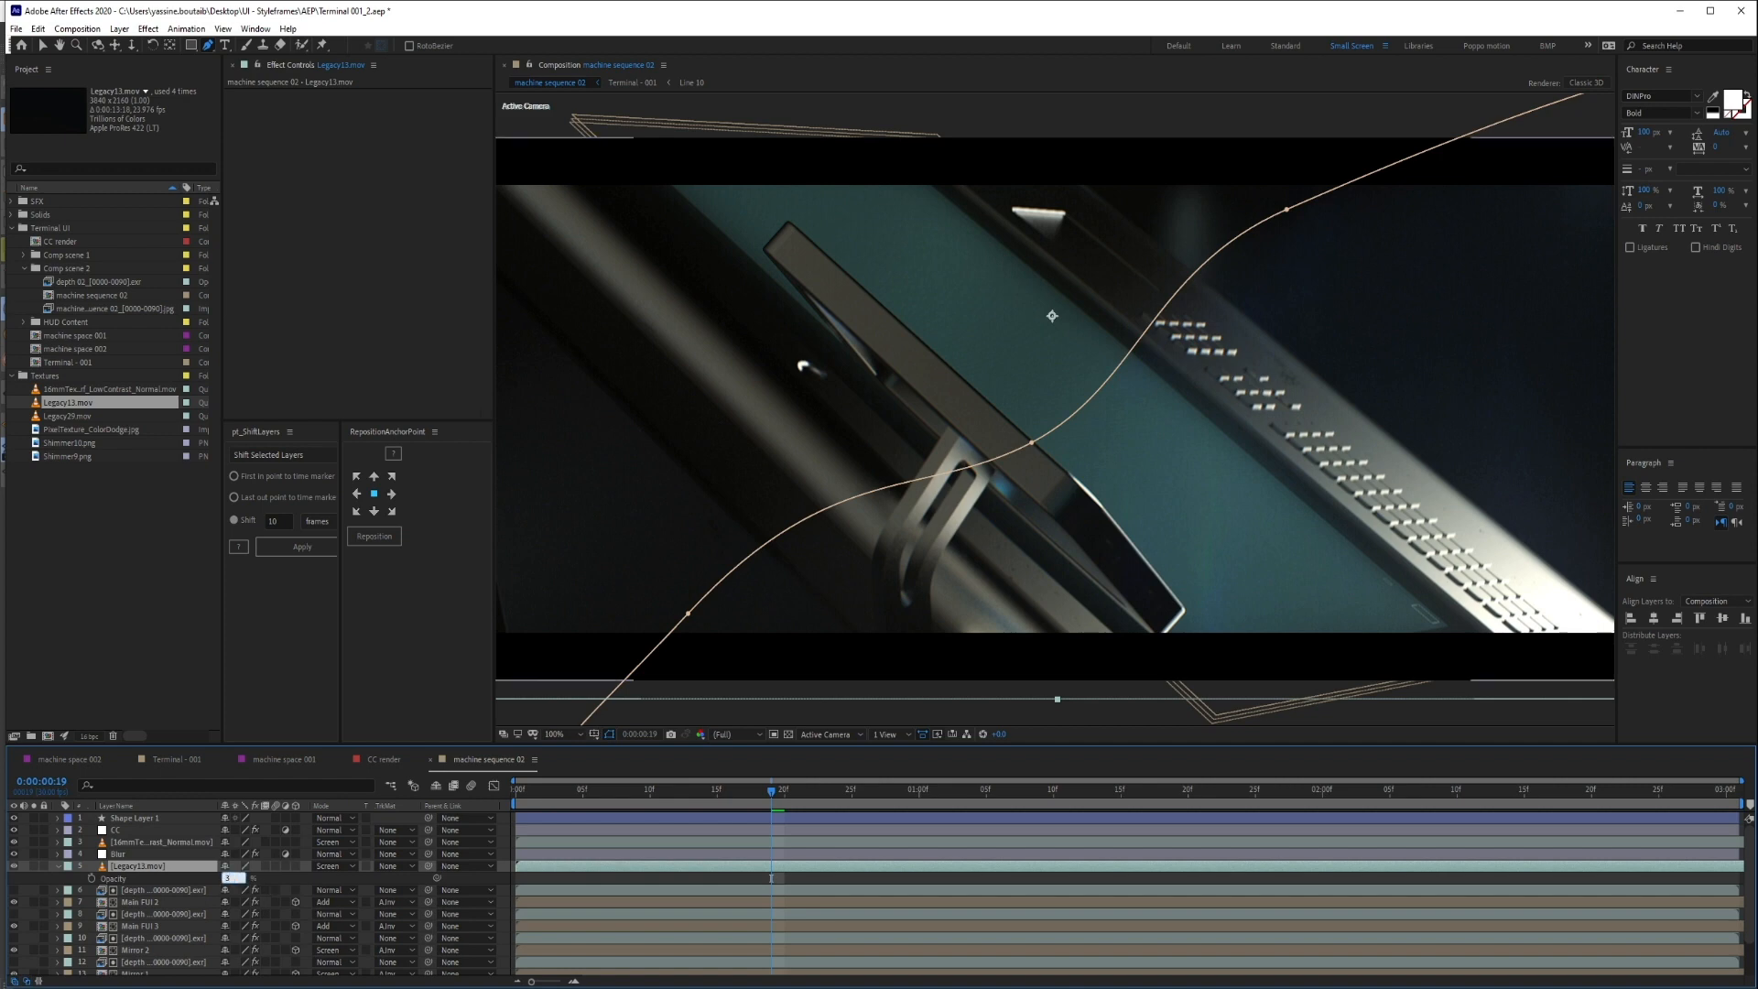
type("5")
key("Return")
key("ctrl+shift+a")
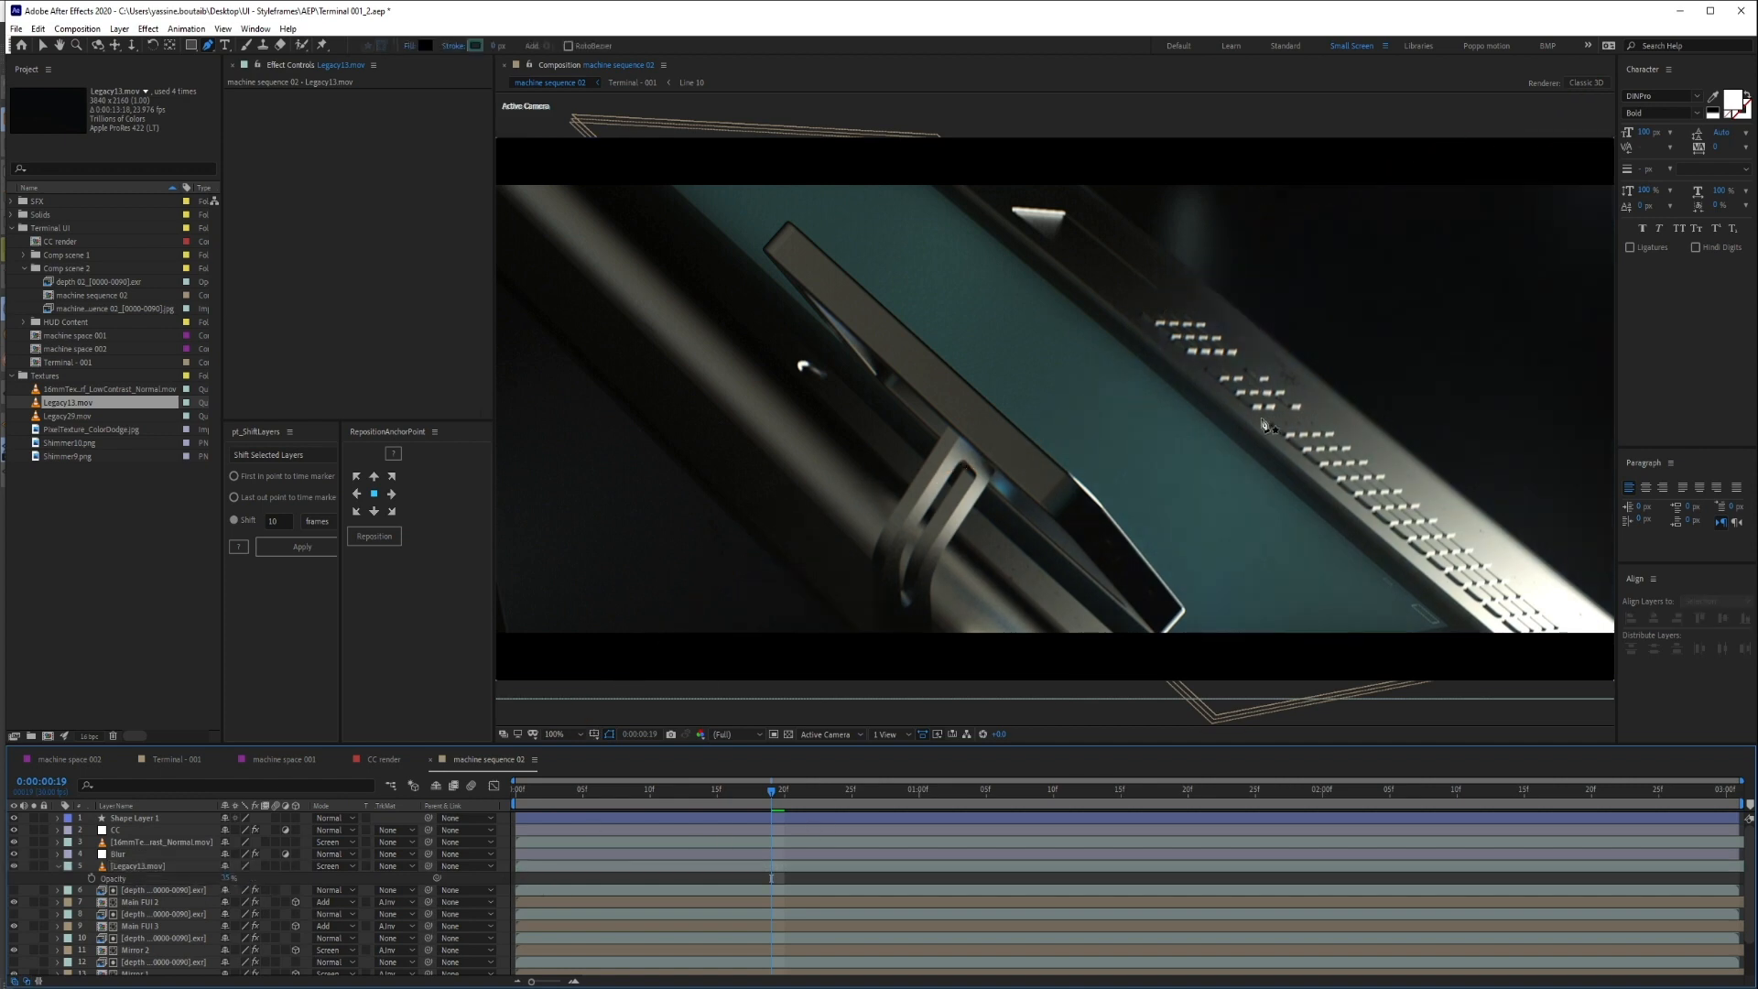
Shift the Legacy13.mov layer earlier in time to choose a better-lit section of the texture, soloing it only while adjusting
scroll(1266, 426, "down", 2)
left_click(553, 734)
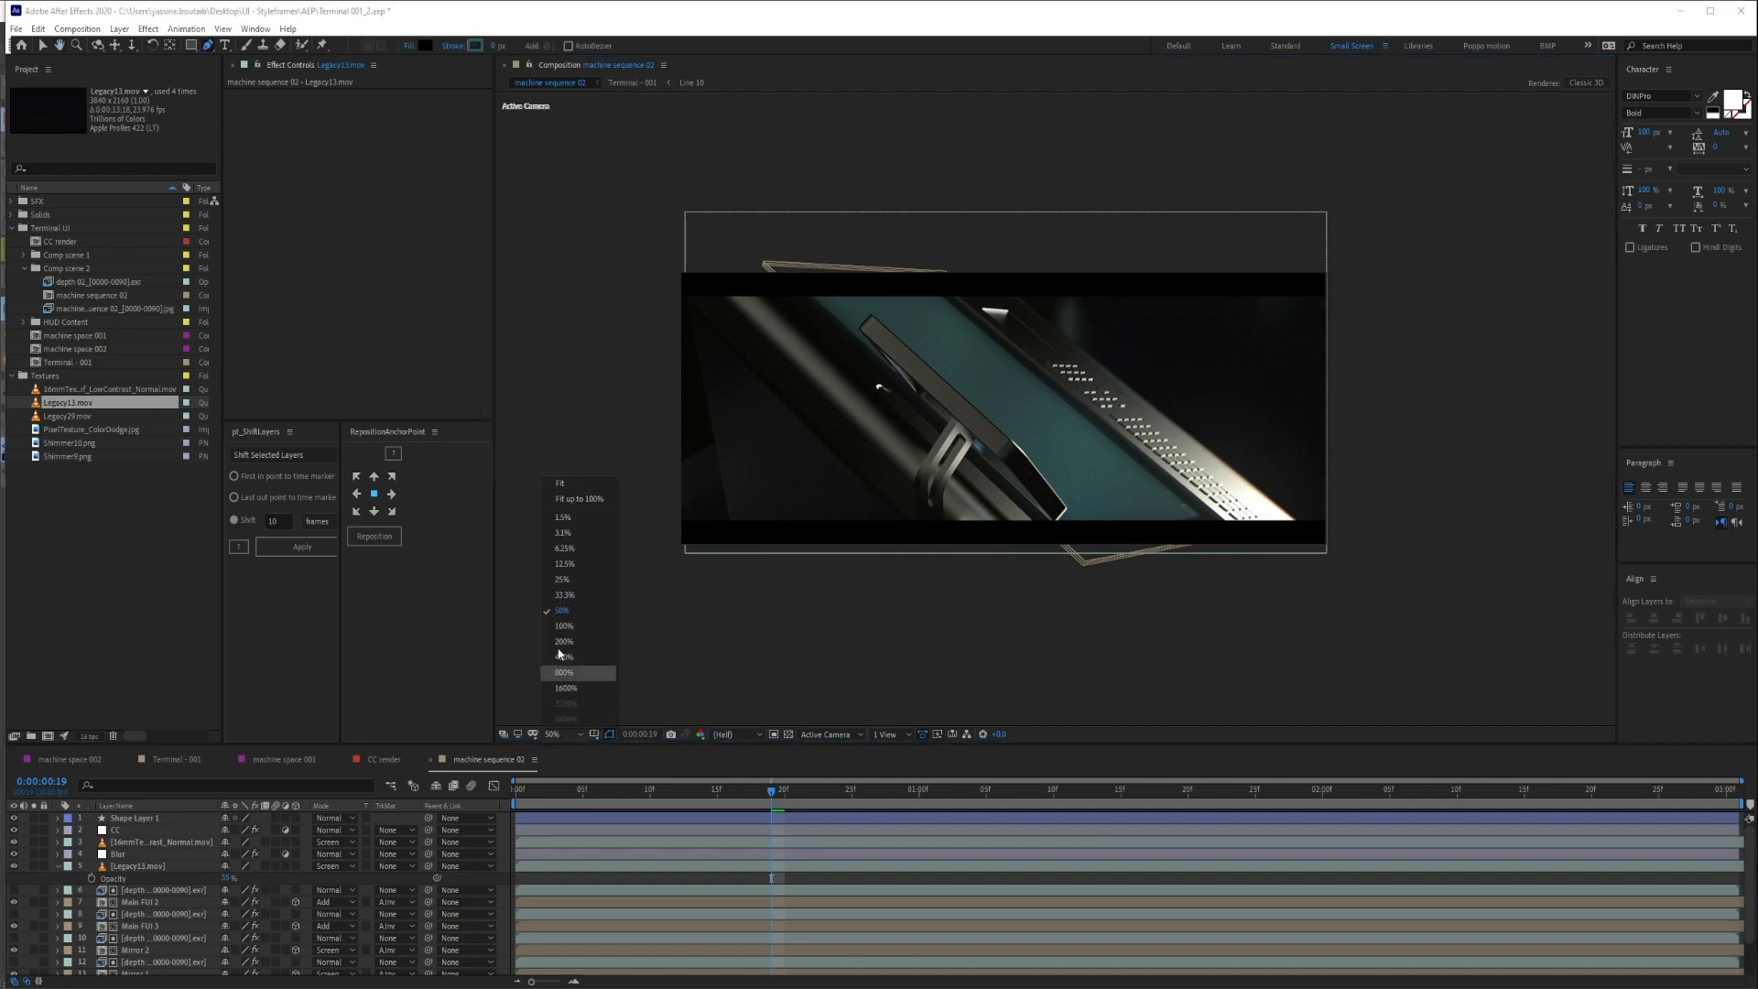
left_click(561, 482)
left_click(534, 792)
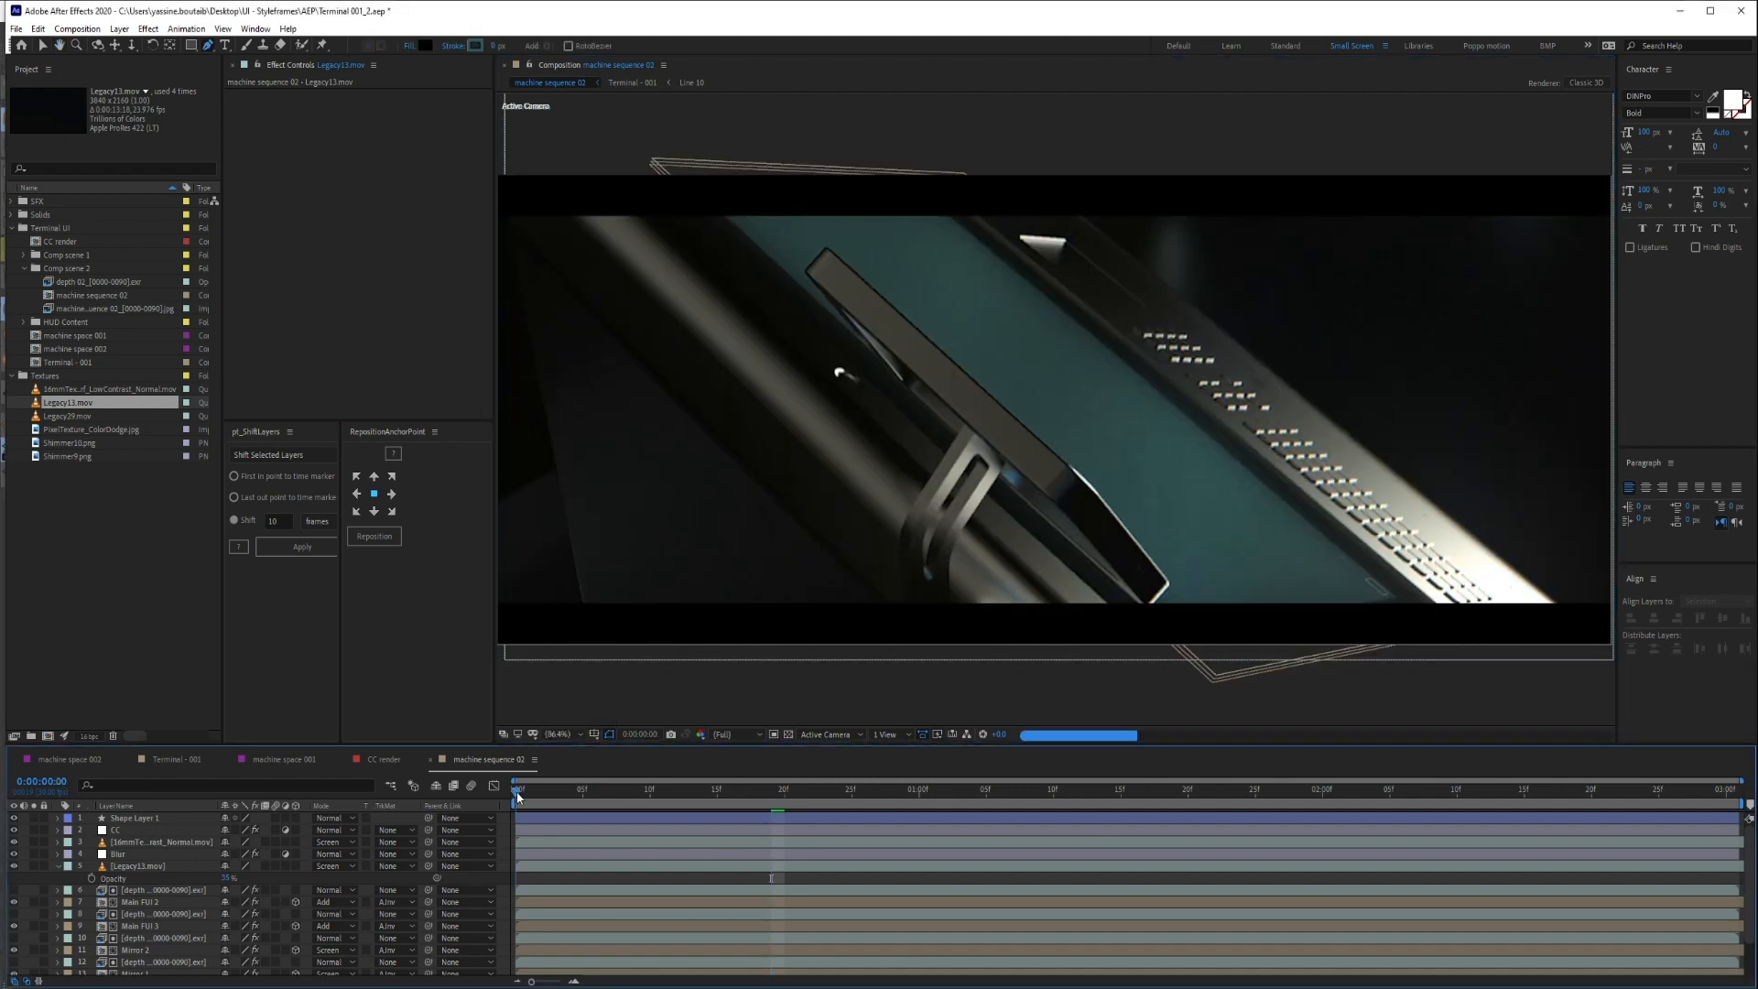
left_click(760, 798)
left_click(798, 866)
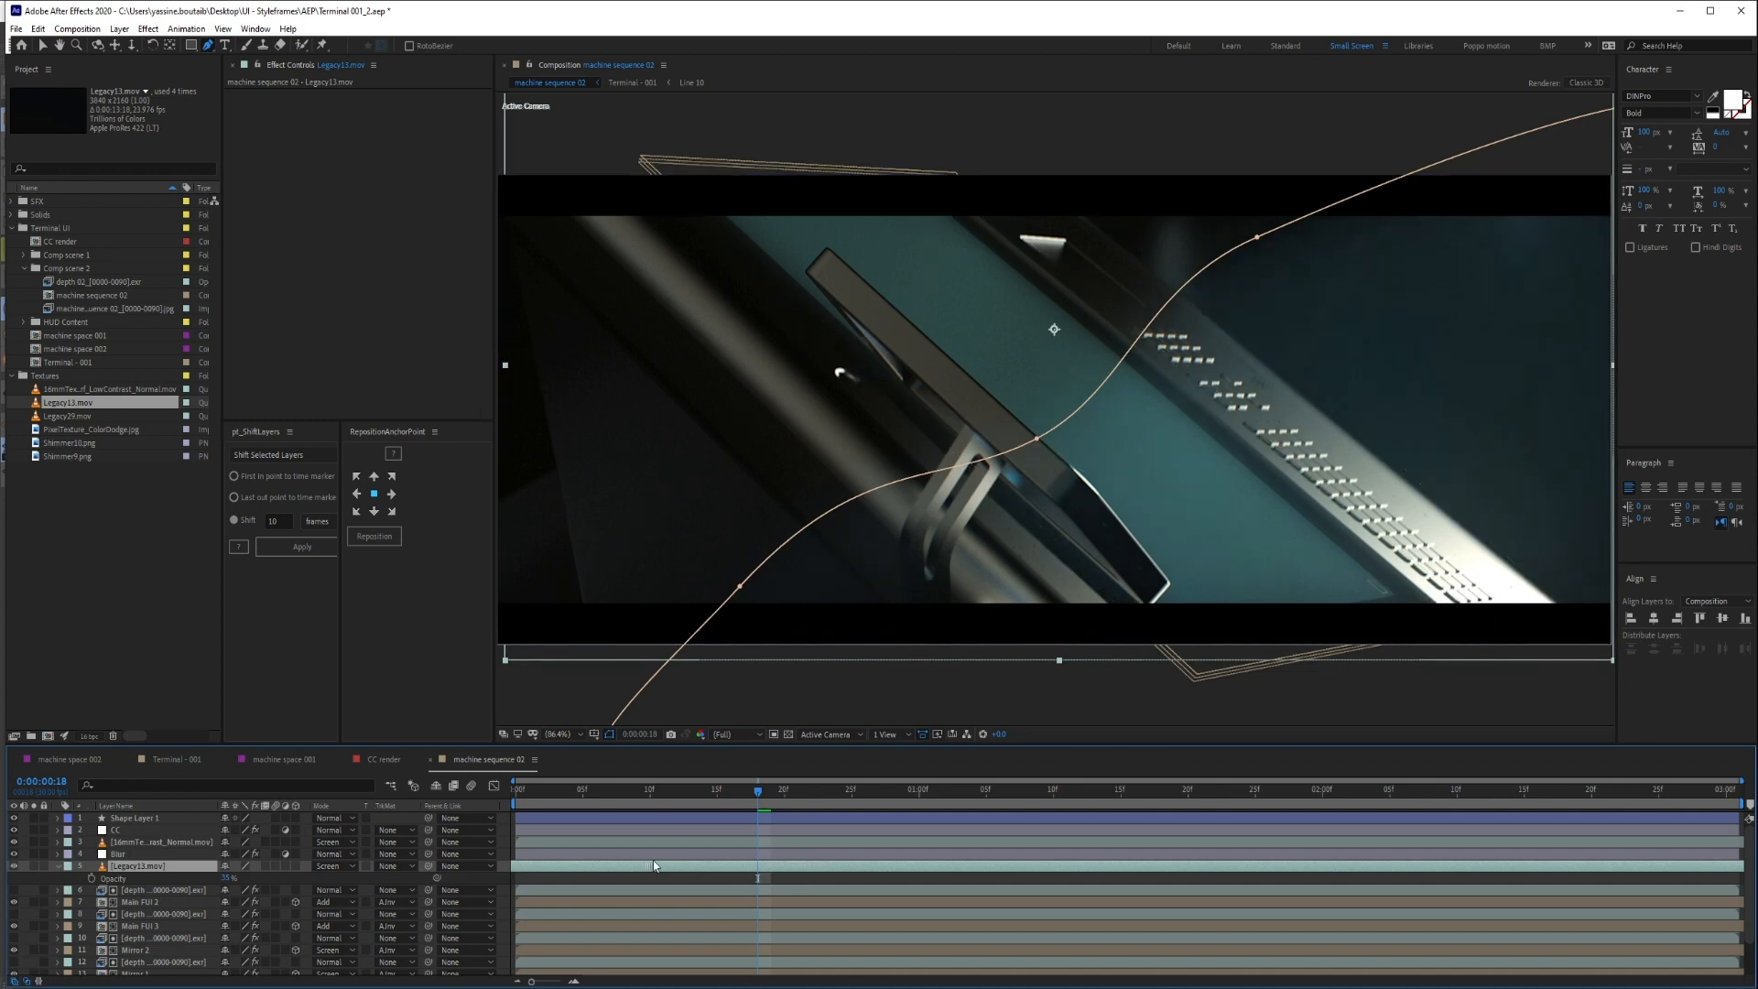
left_click(34, 866)
left_click_drag(731, 796, 678, 810)
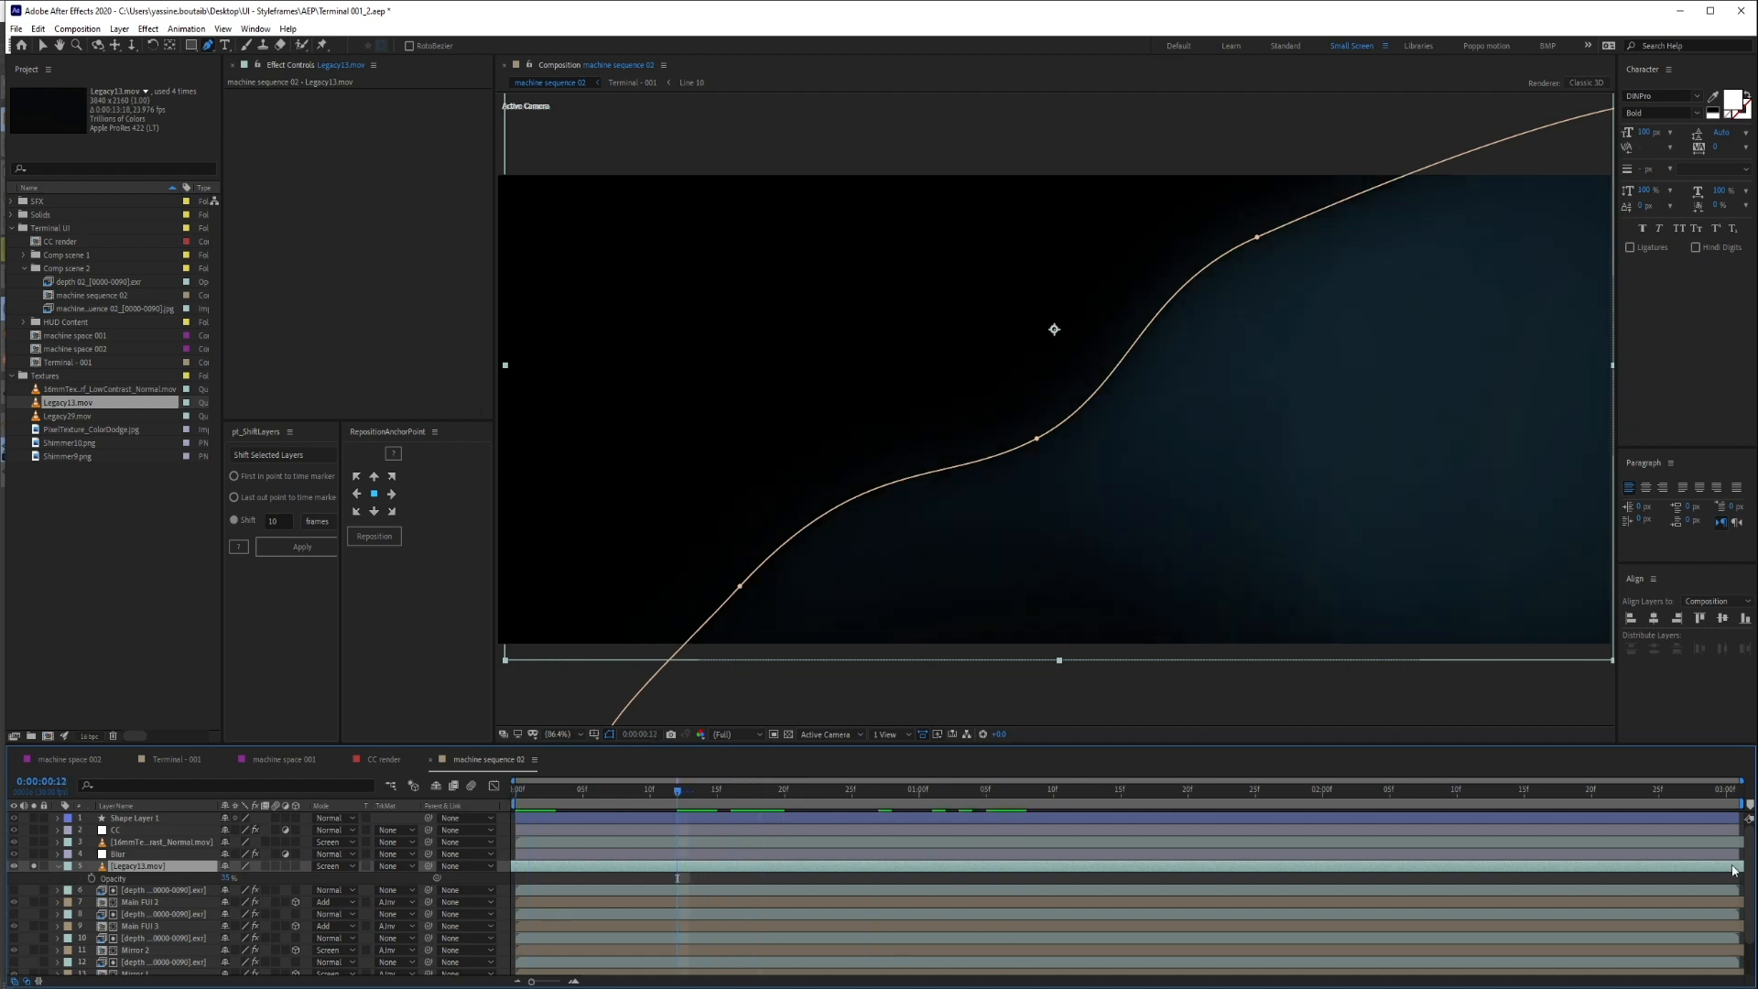
left_click_drag(1735, 873, 1296, 870)
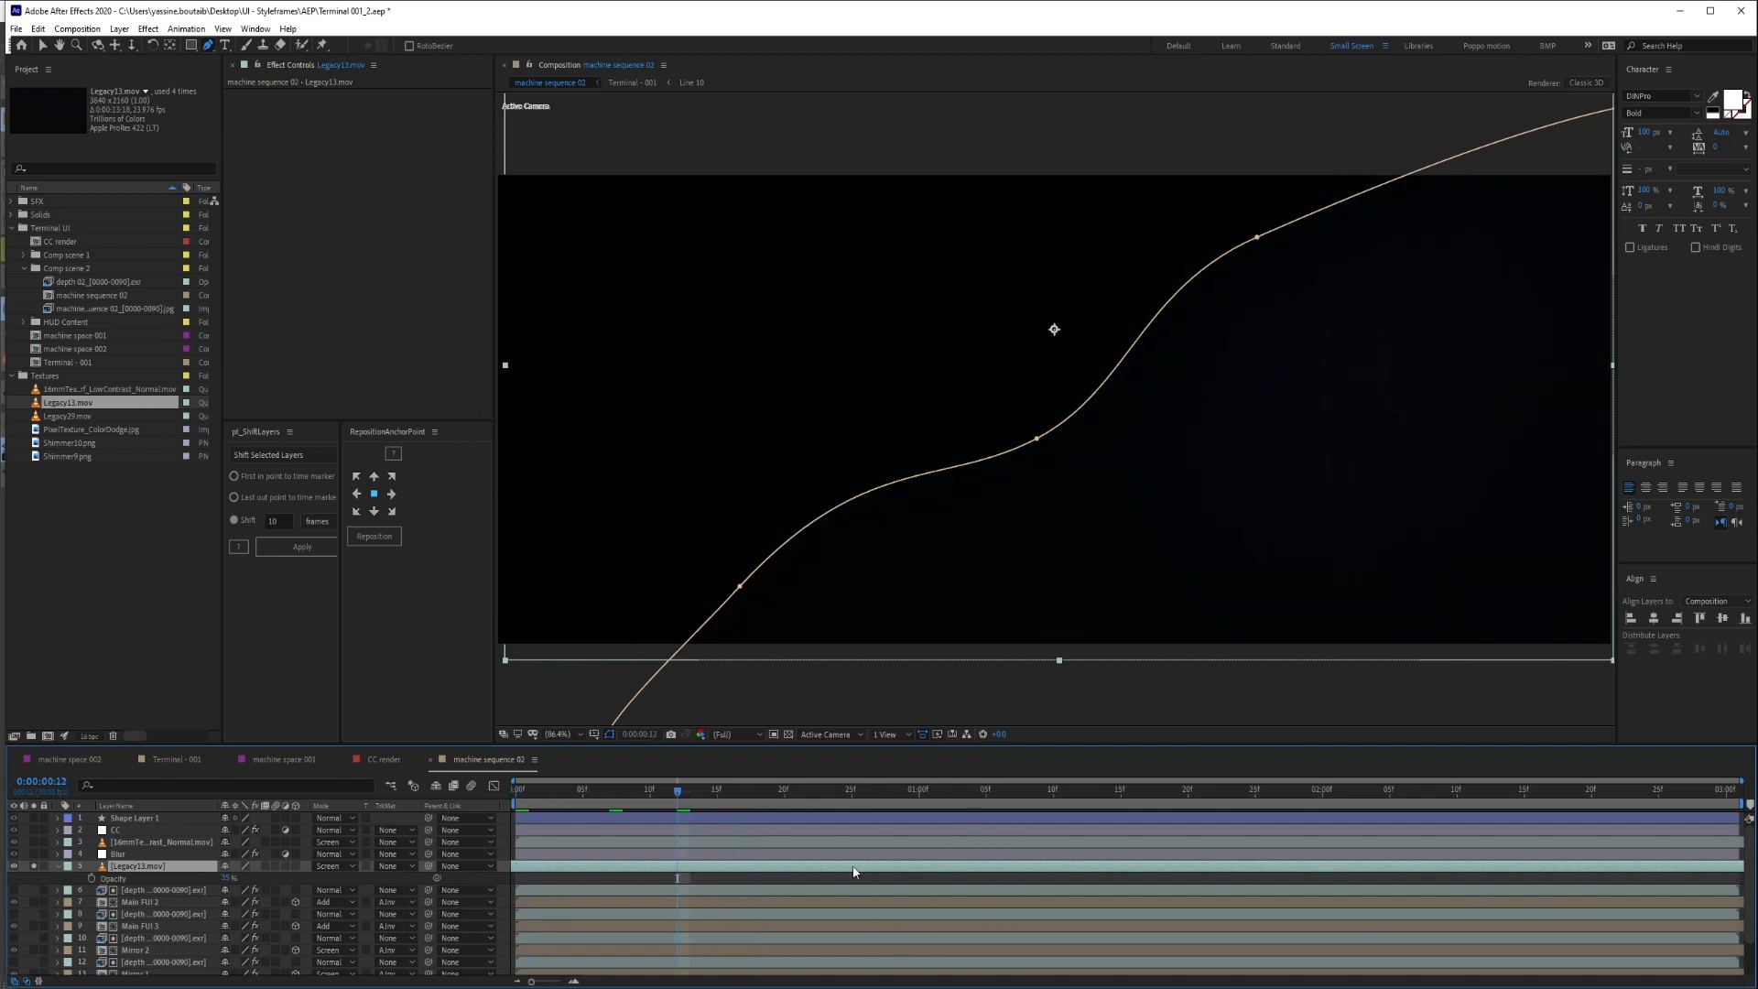
left_click_drag(1665, 872, 1090, 875)
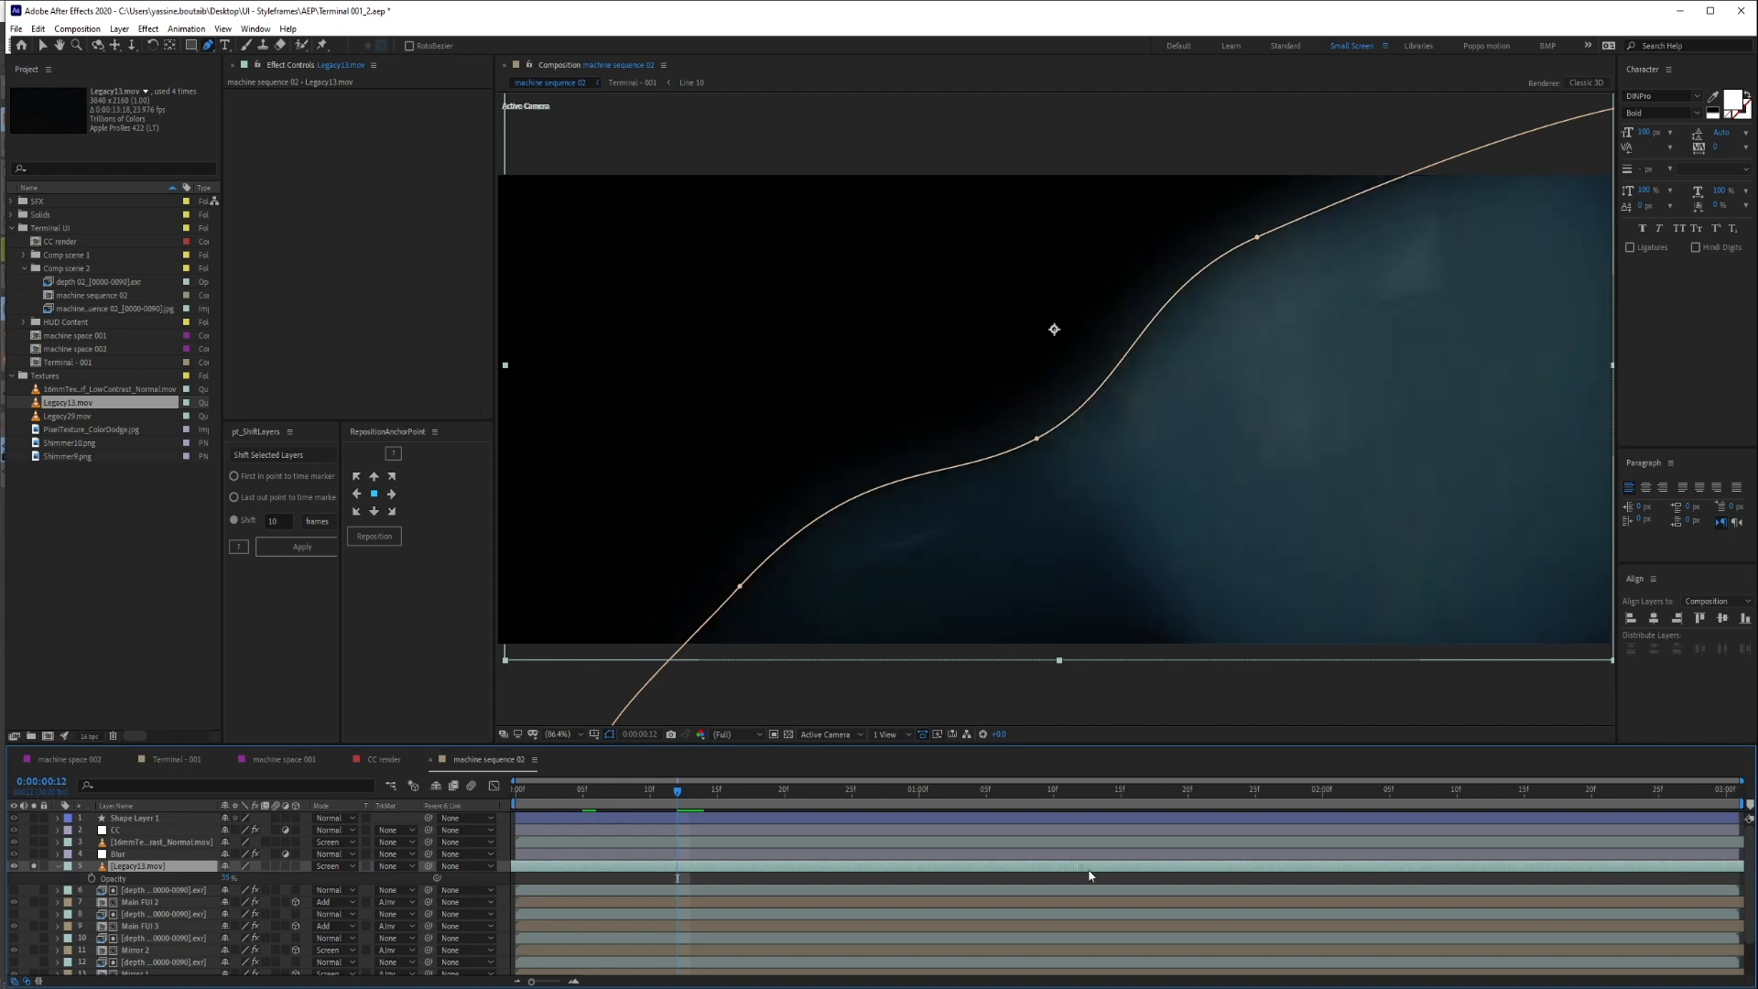
left_click_drag(1206, 870, 1421, 858)
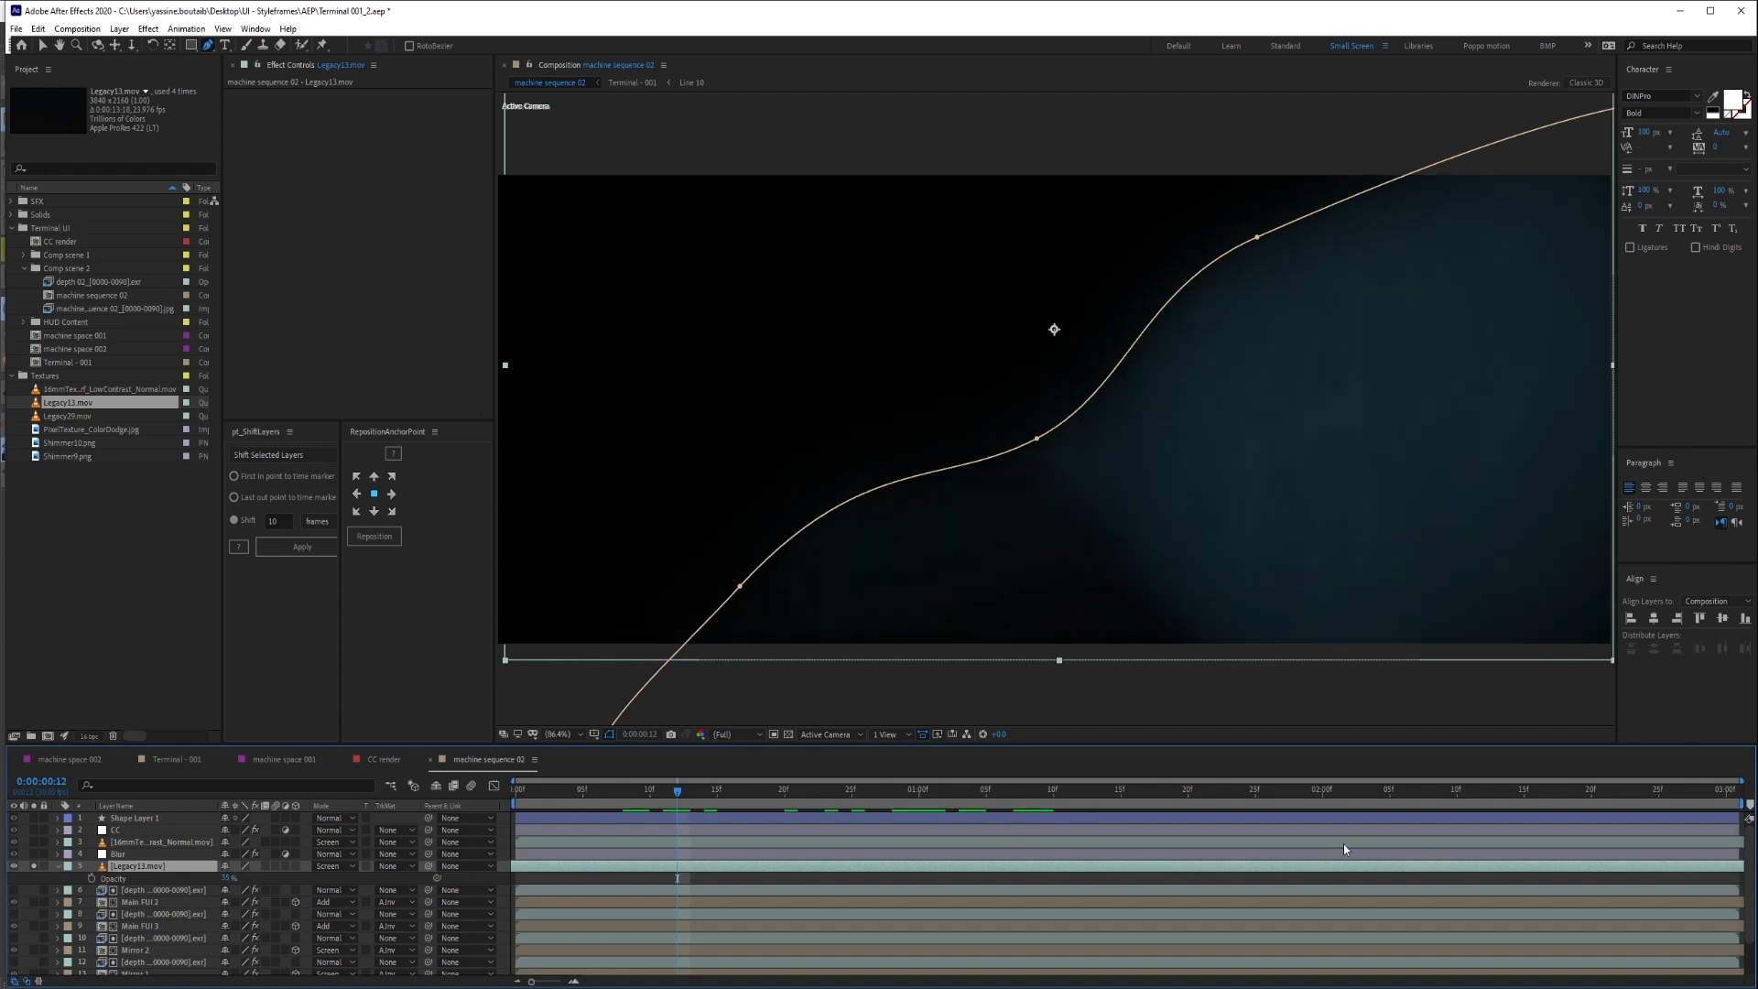
left_click(34, 866)
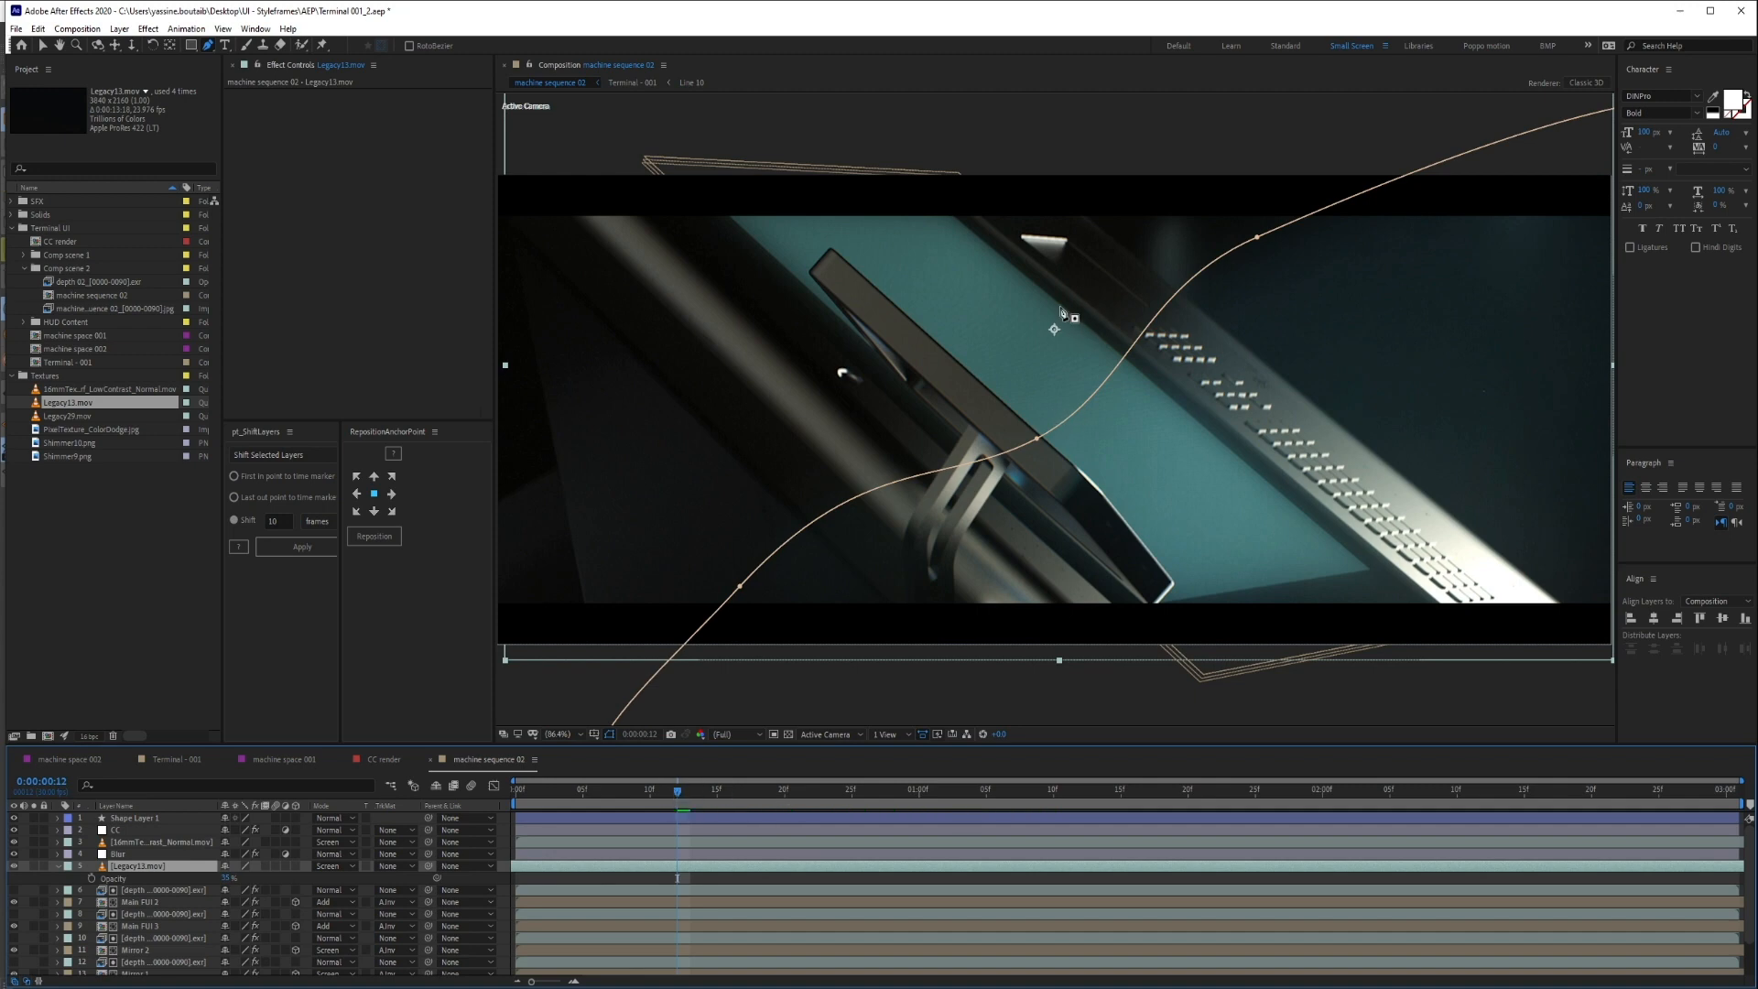
Move the Legacy13.mov layer directly beneath the film grain layer, above the adjustment layer, and preview the sequence up to 0:00:01:20
key("Home")
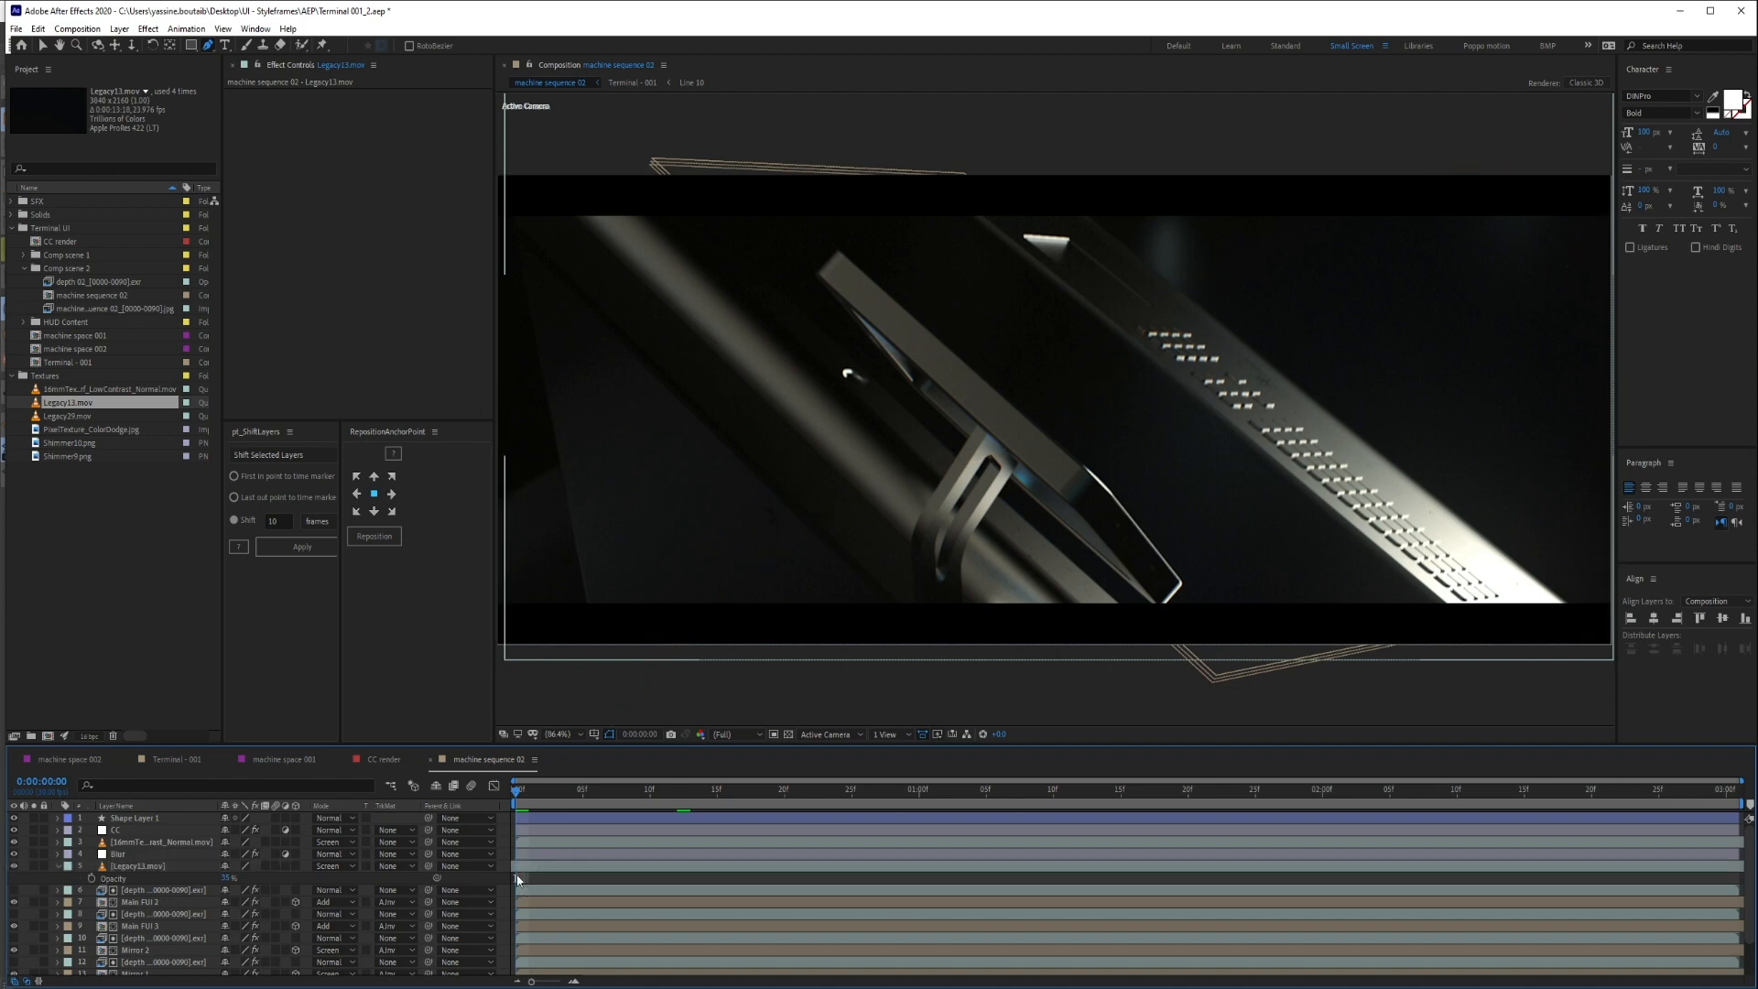
left_click_drag(124, 868, 124, 858)
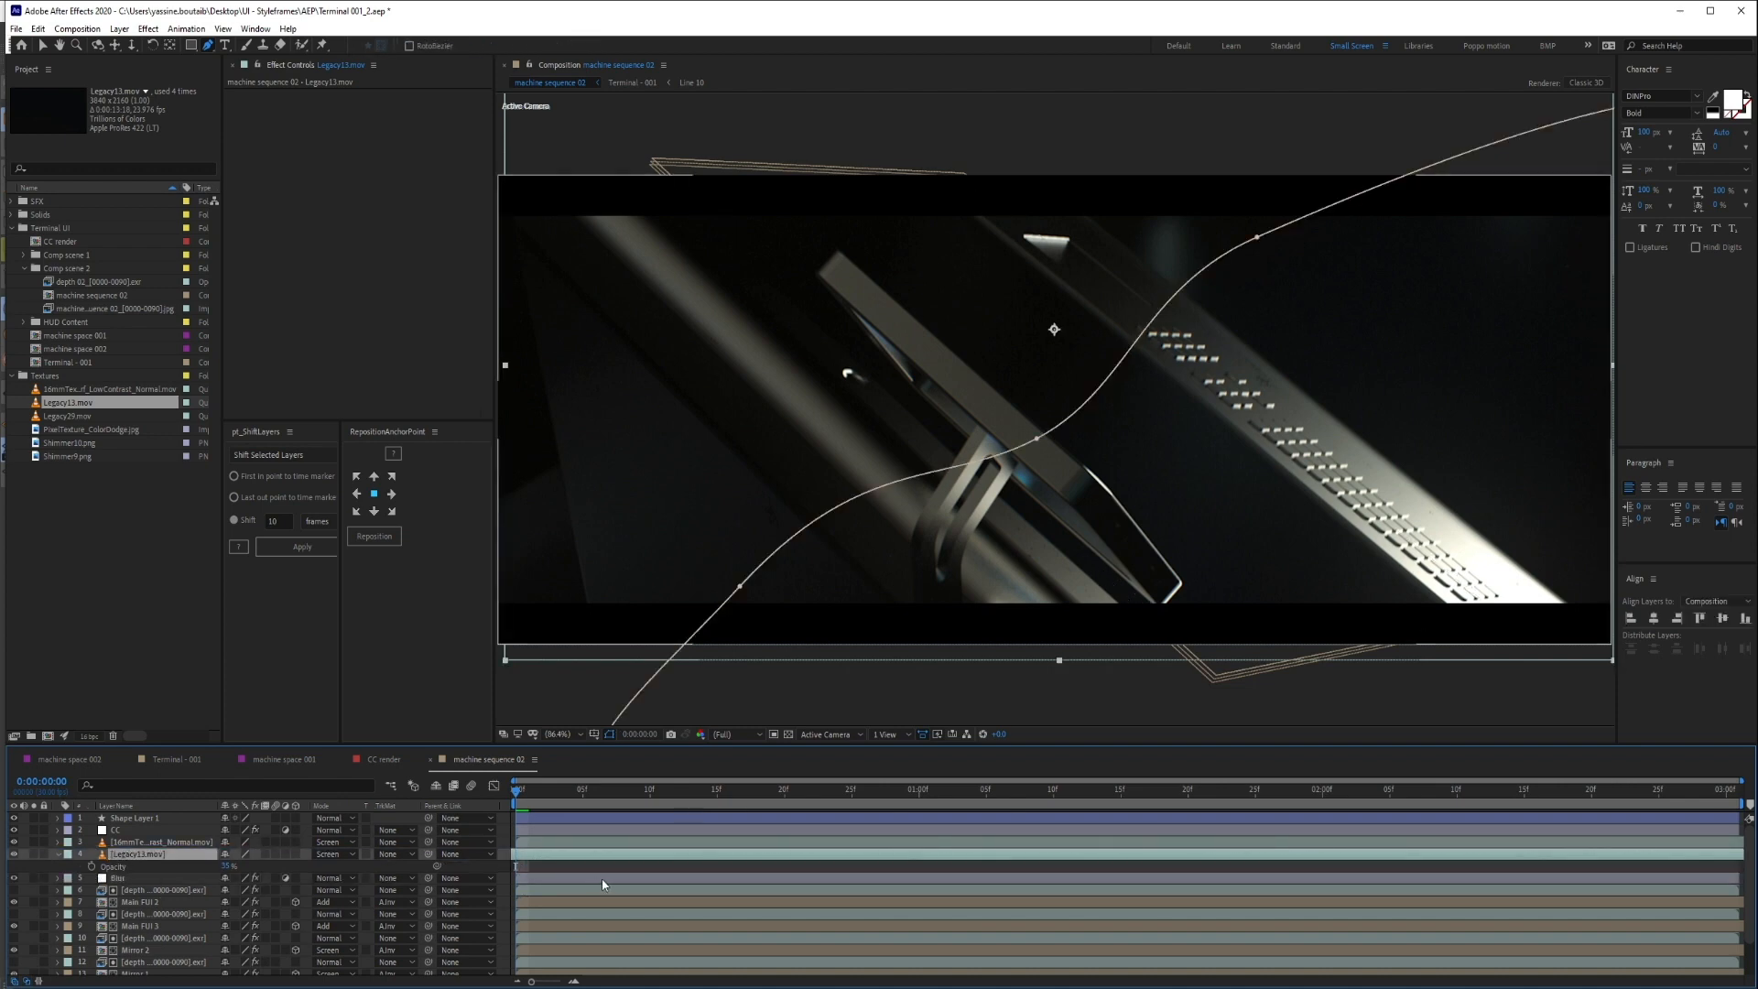
key("space")
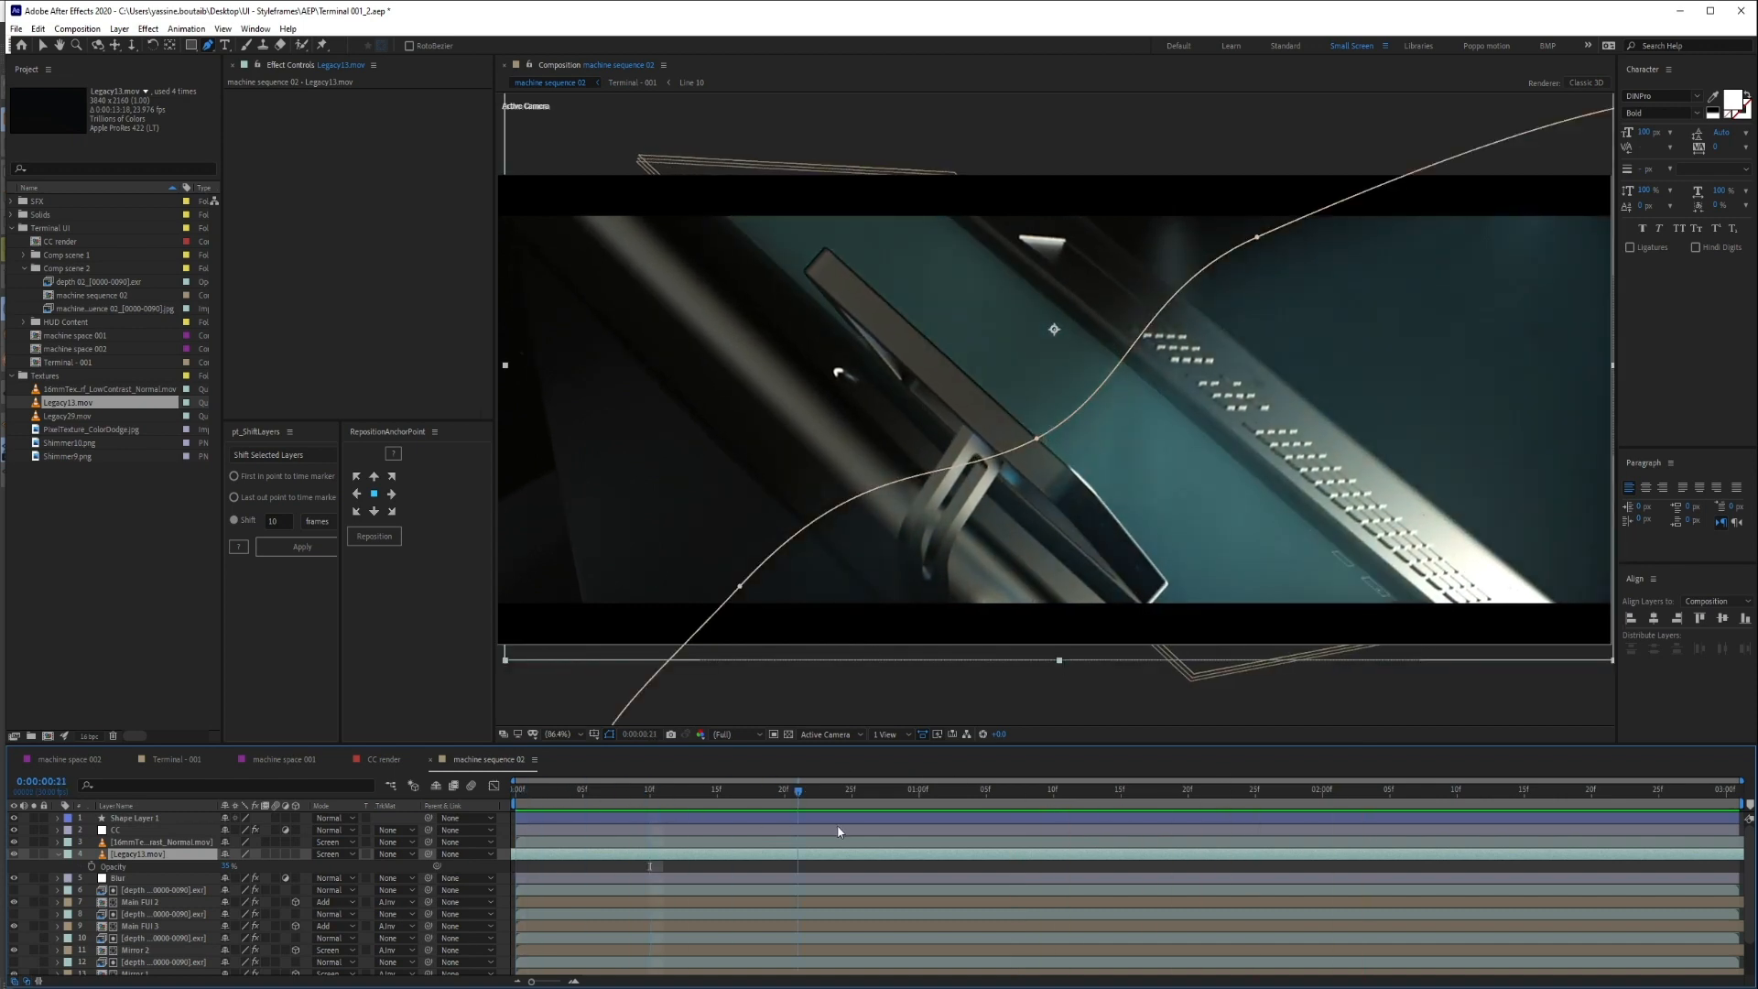
left_click_drag(949, 833, 758, 837)
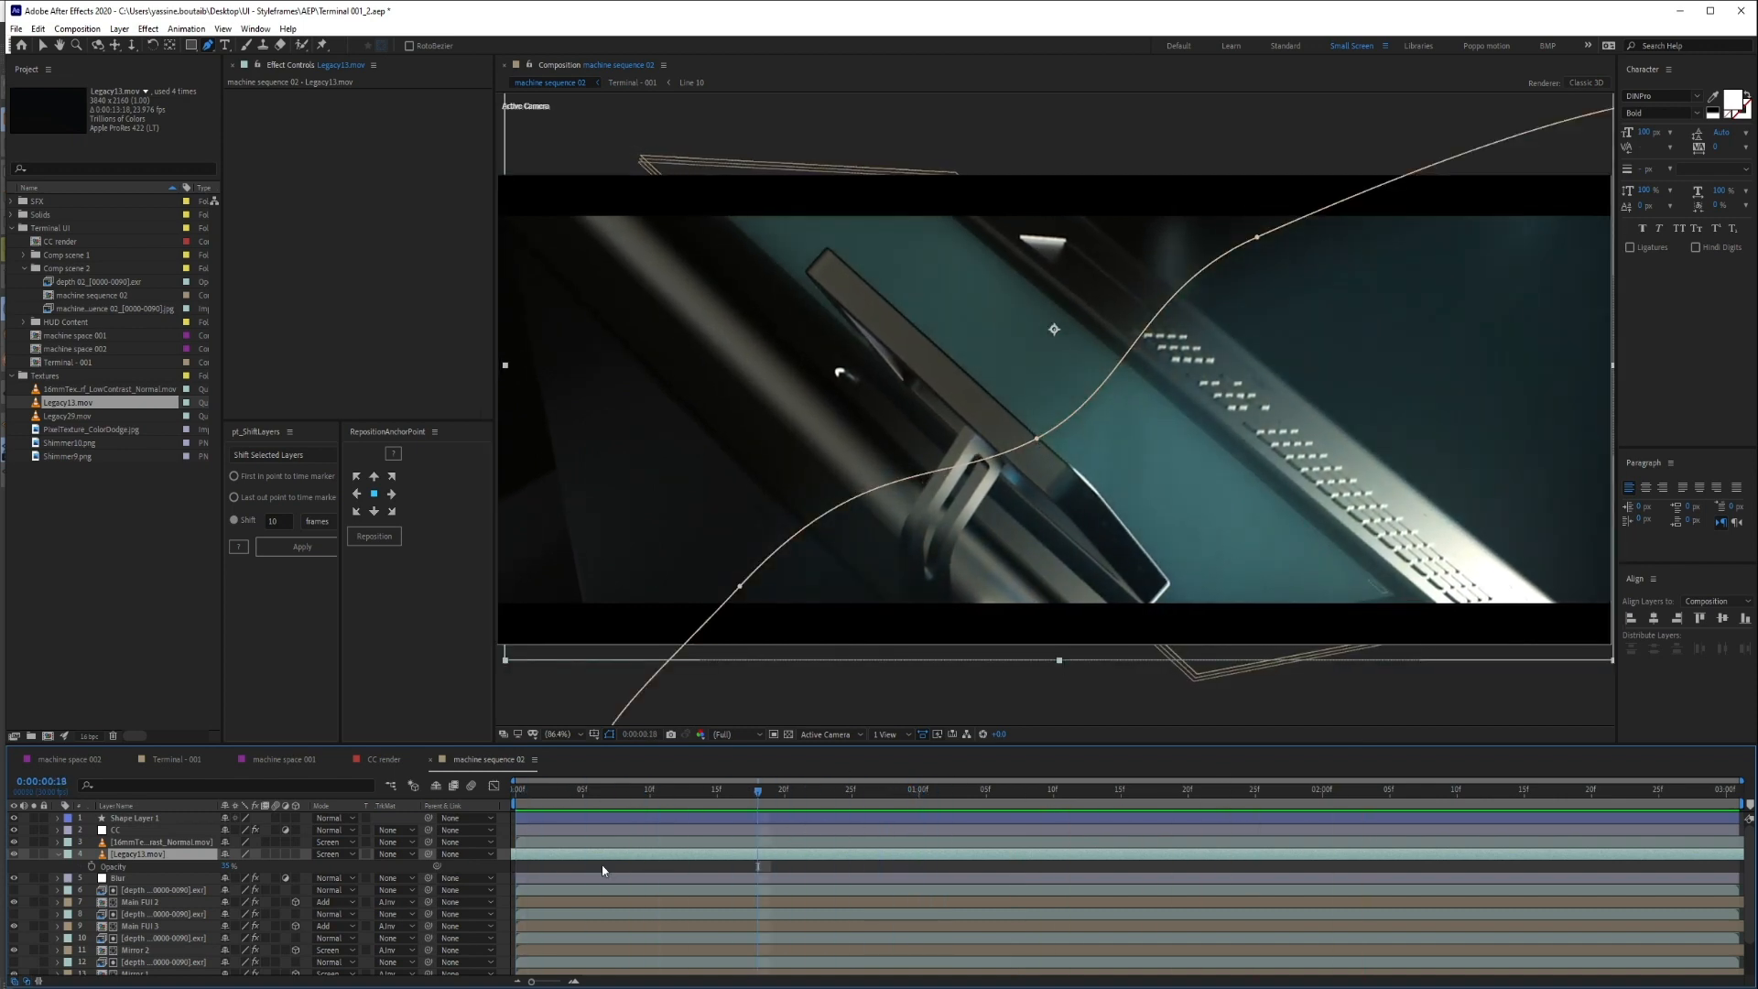
left_click(602, 867)
left_click_drag(525, 793, 1187, 817)
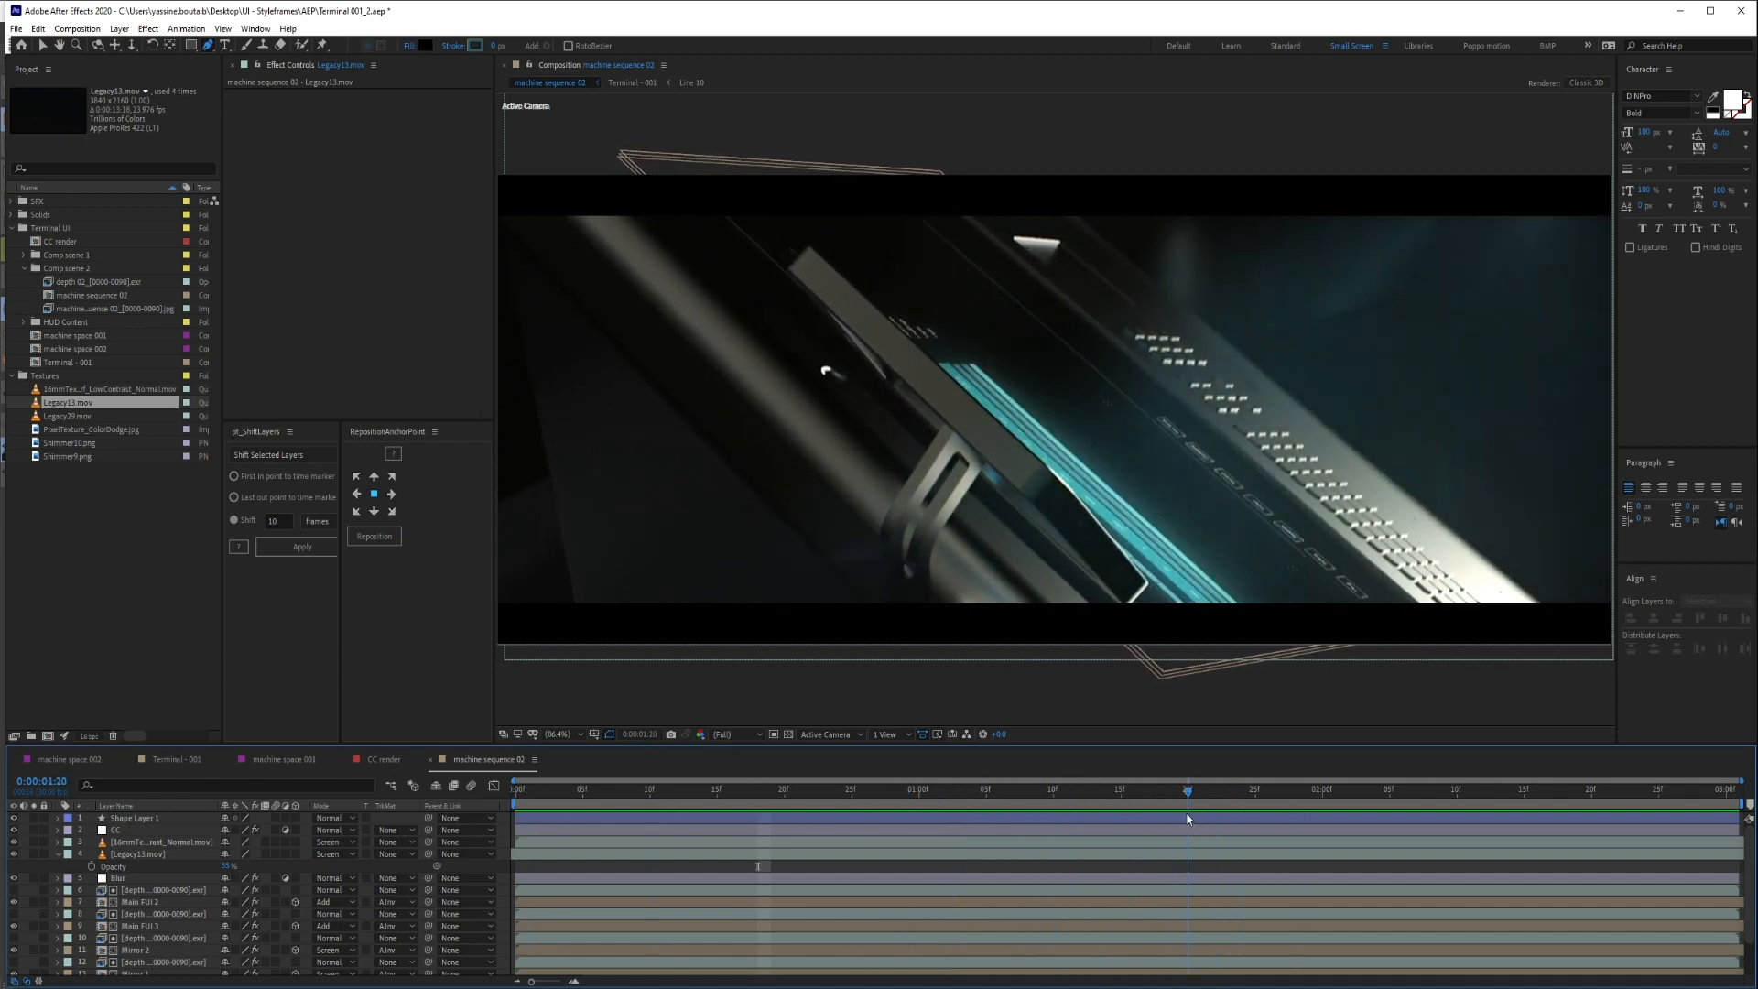
Apply the Linear Color Key effect to Legacy13.mov and sample black as its key colour with the layer soloed, ending with solo off
left_click(138, 854)
key("ctrl+space")
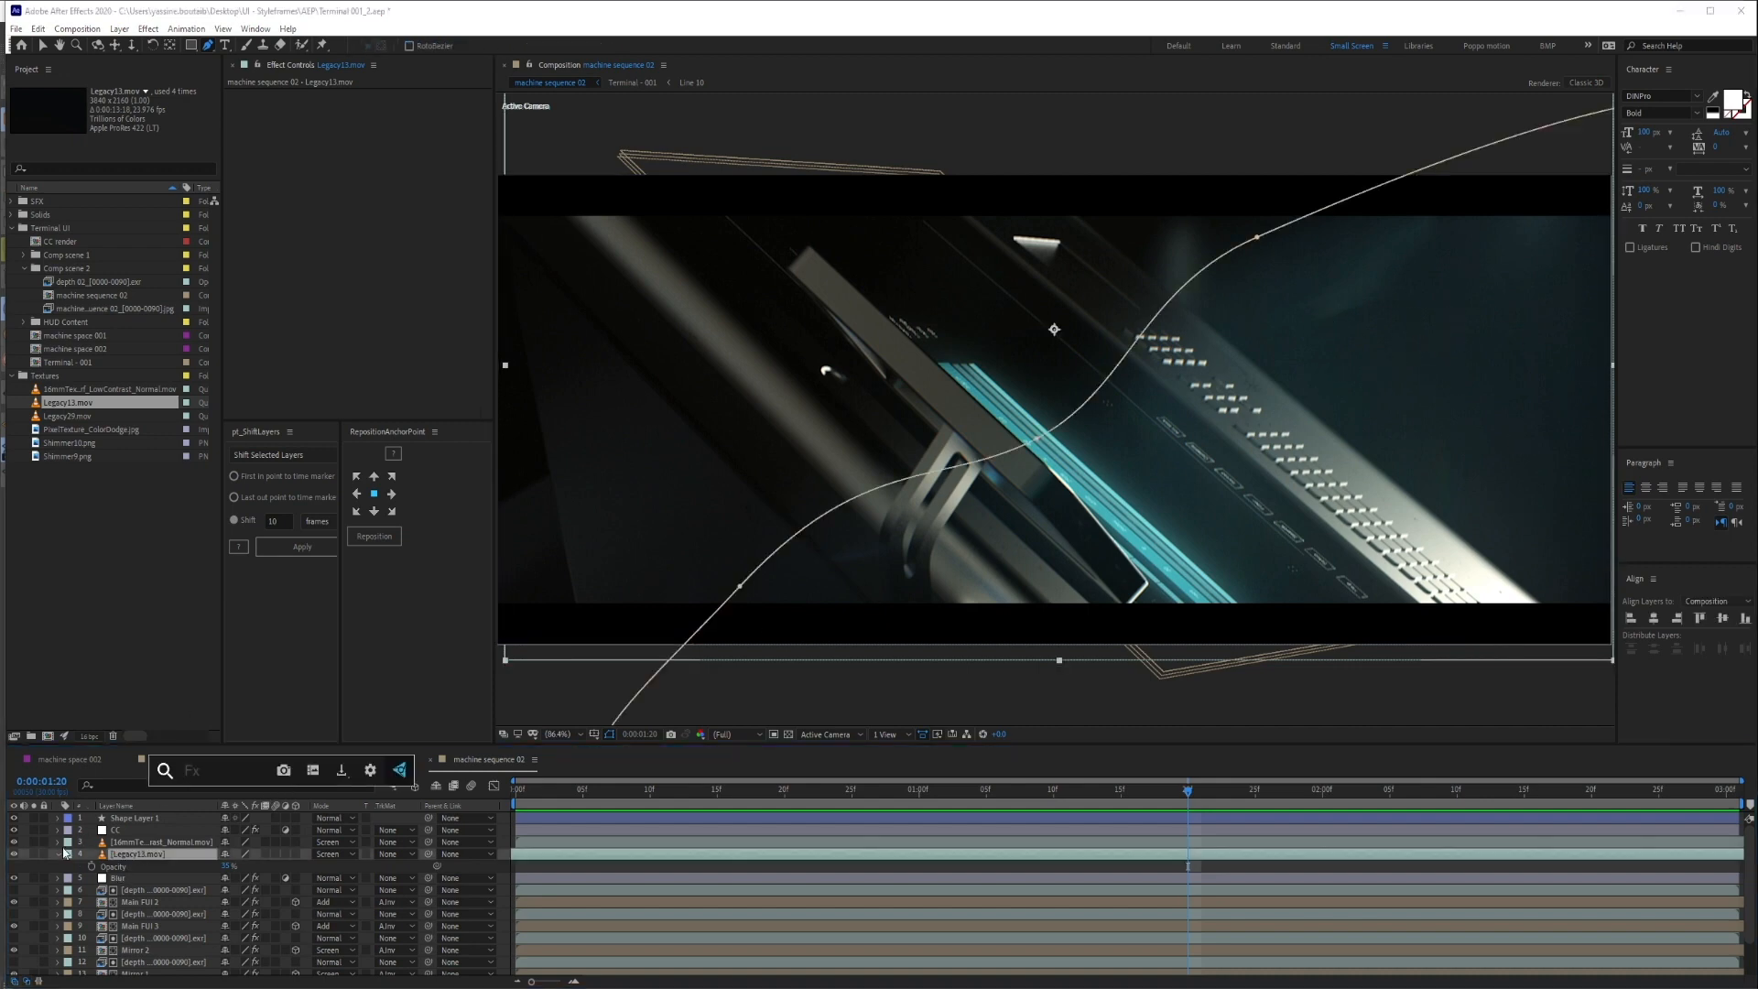
left_click(34, 854)
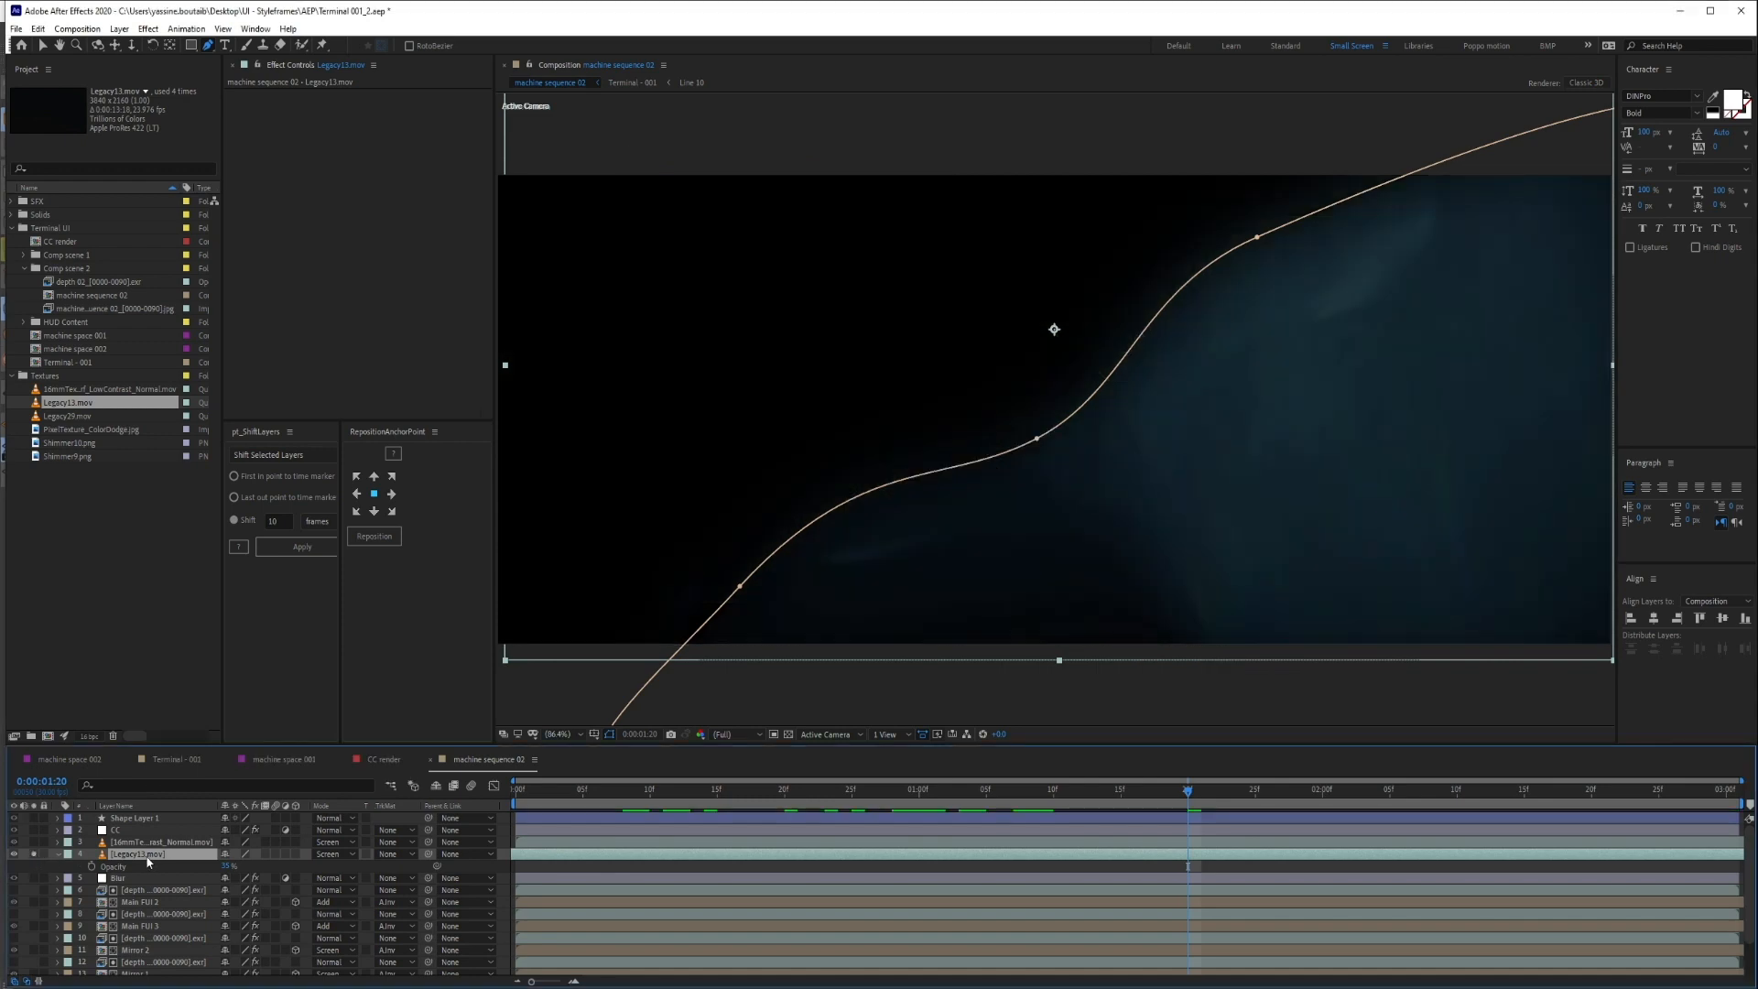
key("ctrl+space")
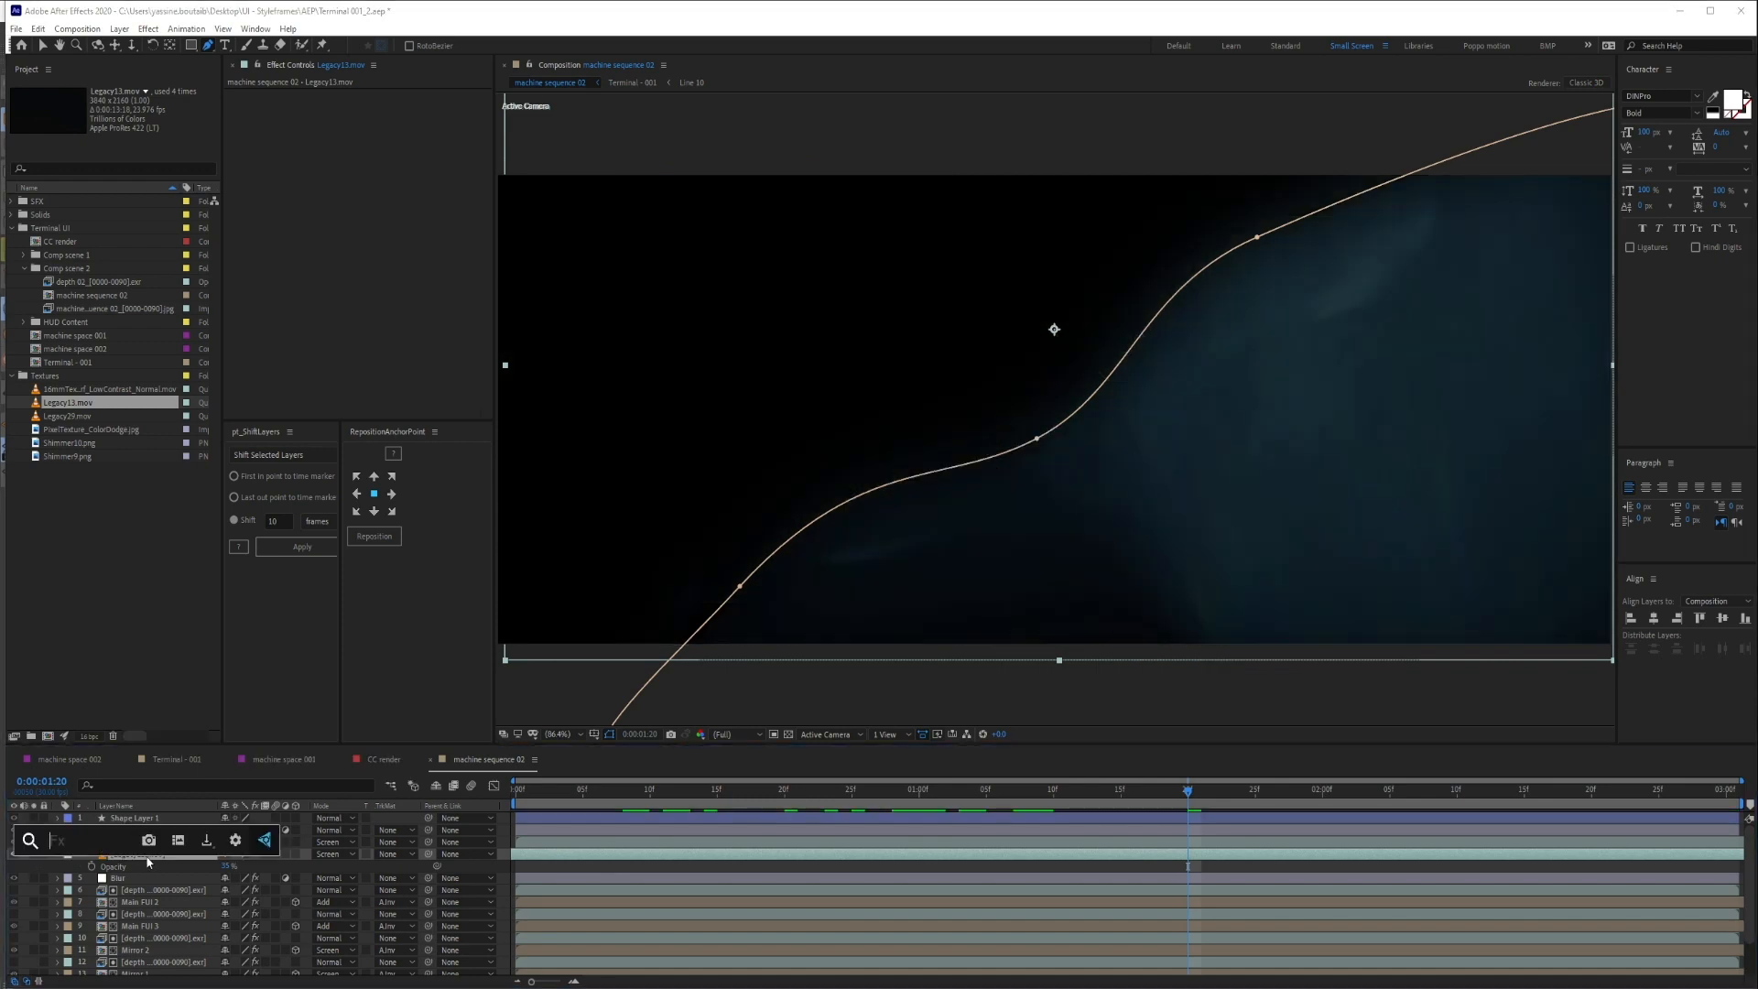
type("linear")
key("Return")
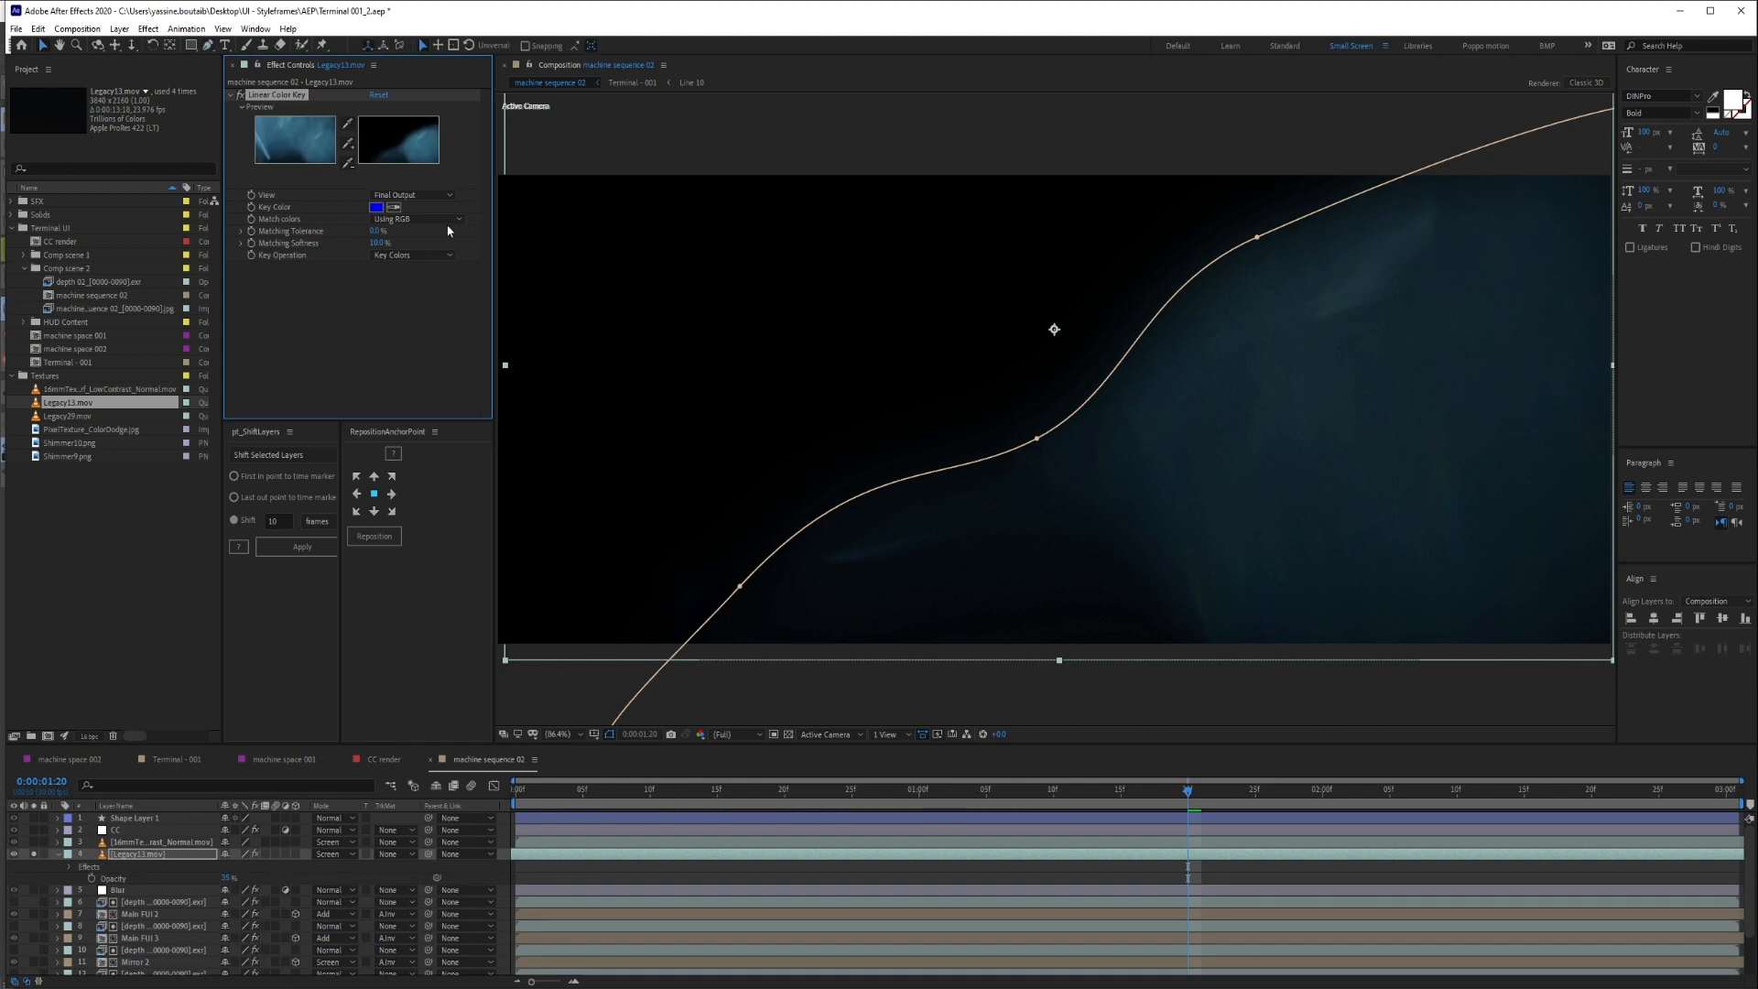
left_click(382, 142)
left_click(34, 854)
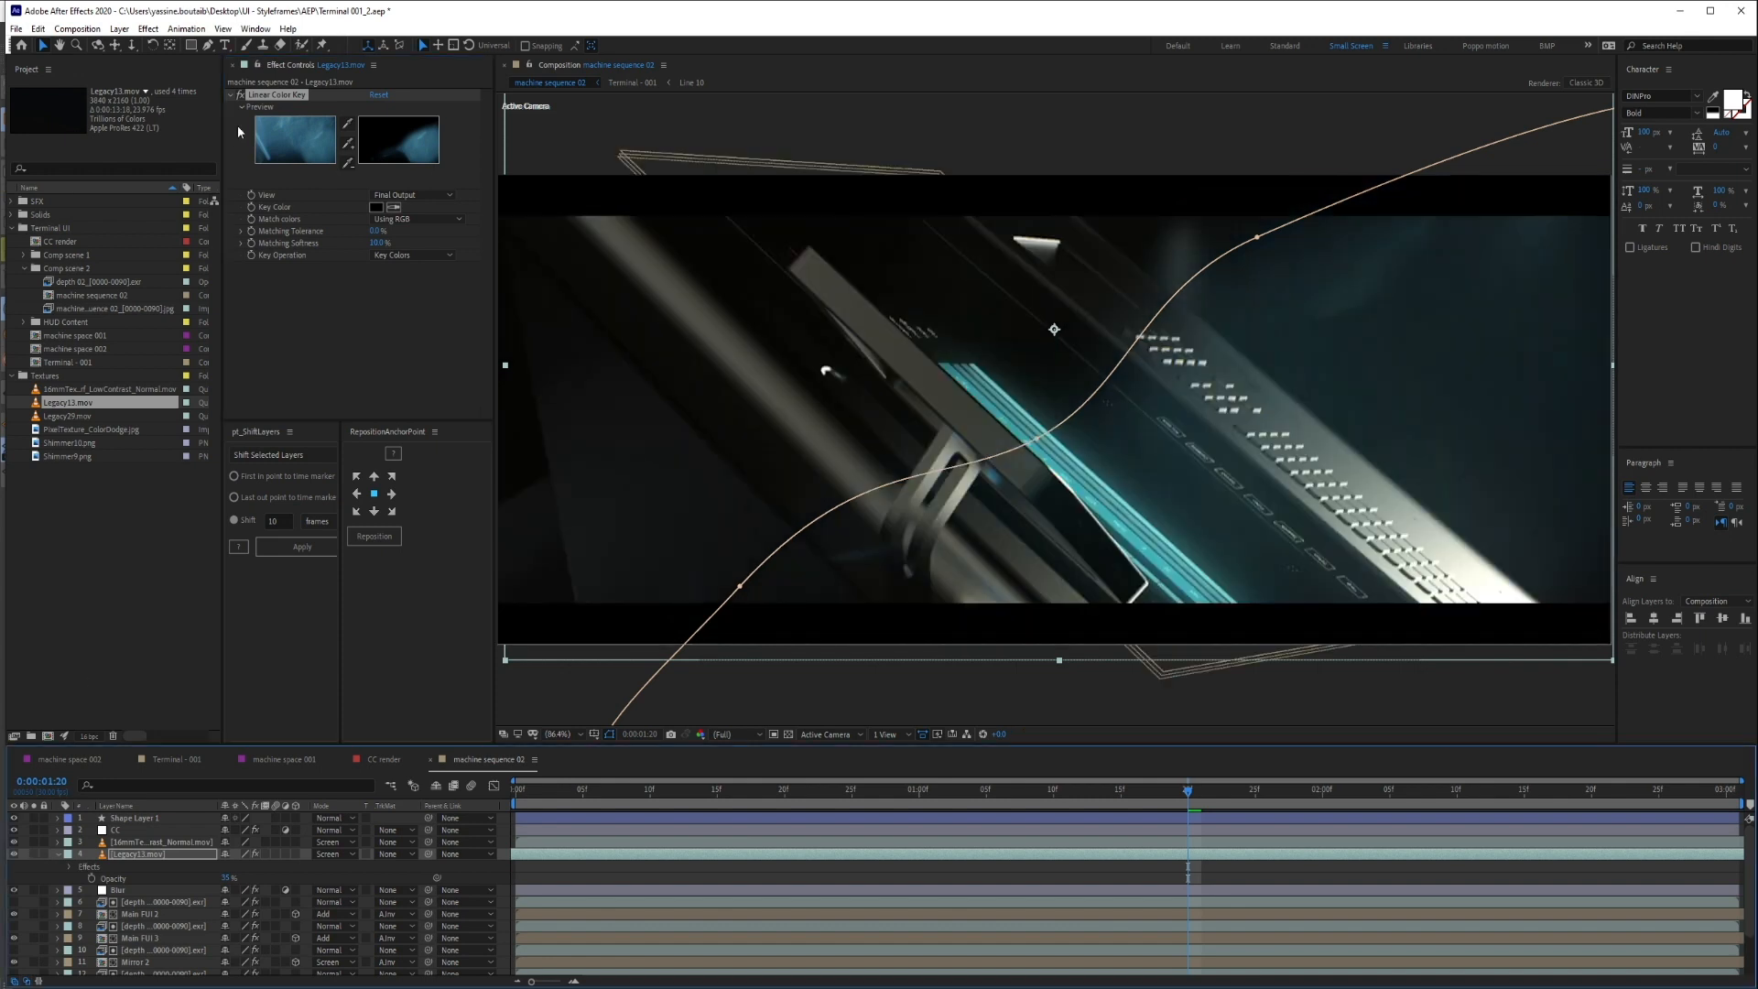
Raise the Linear Color Key's Matching Softness to about 50% and check the texture back to 0:00:01:08
left_click(242, 95)
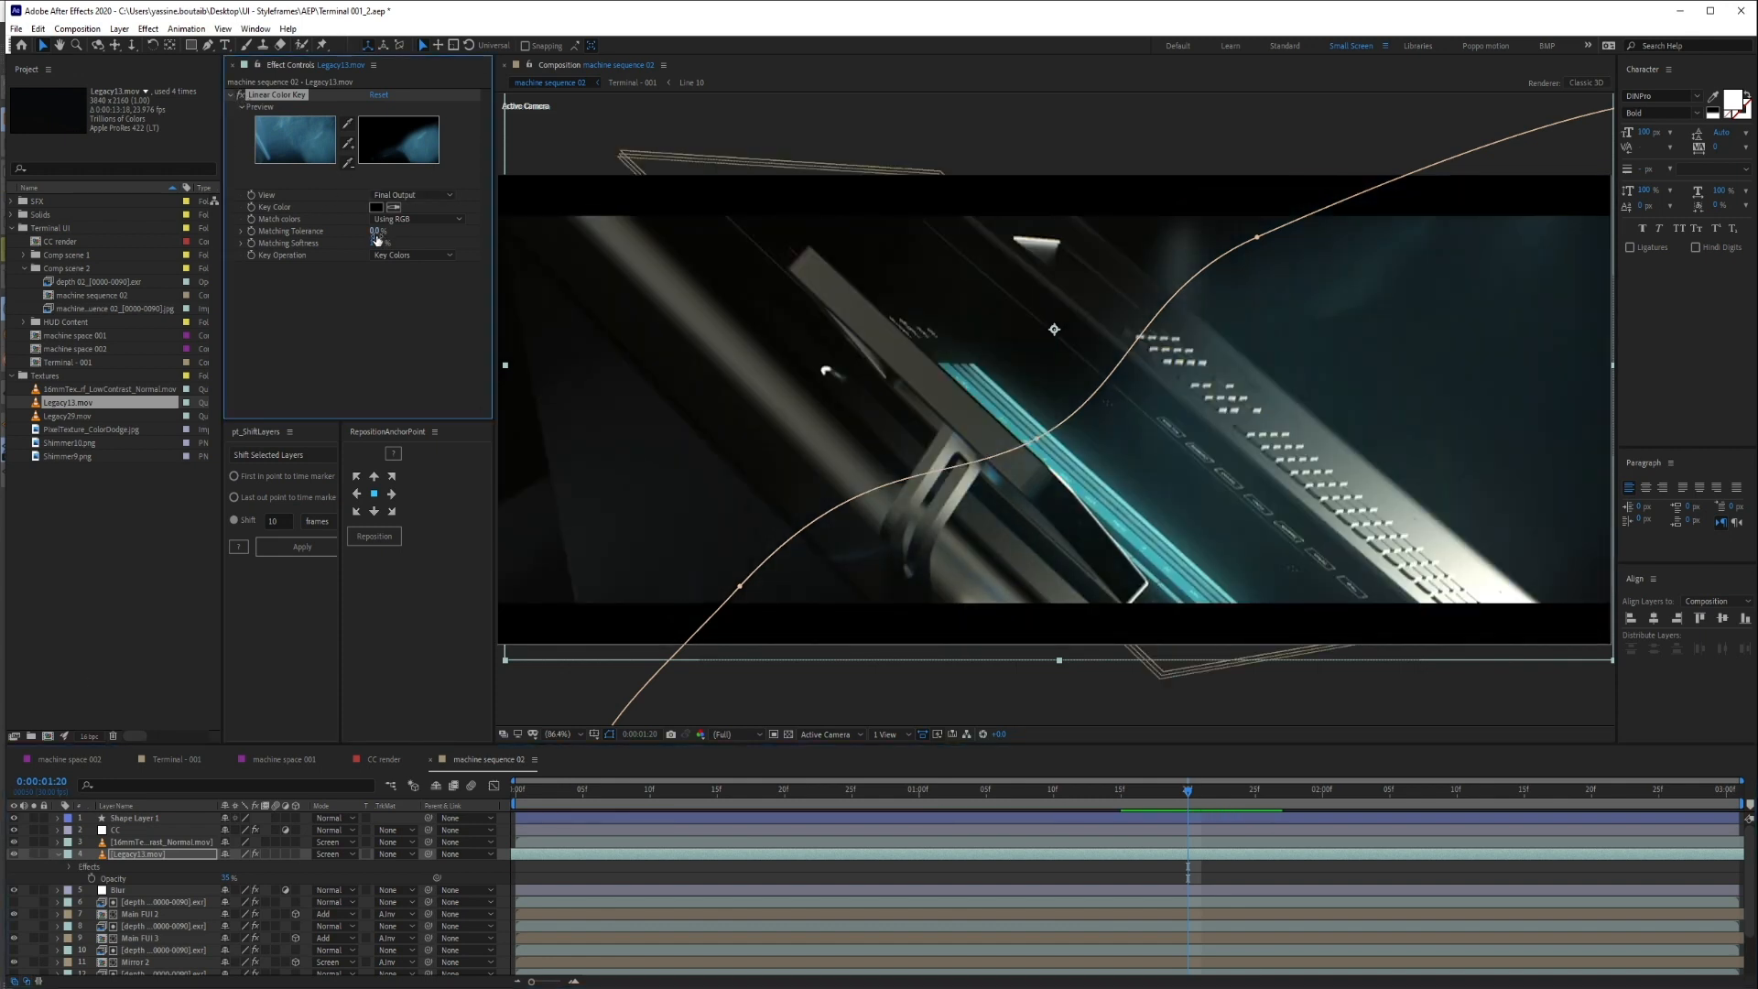
left_click_drag(376, 240, 424, 239)
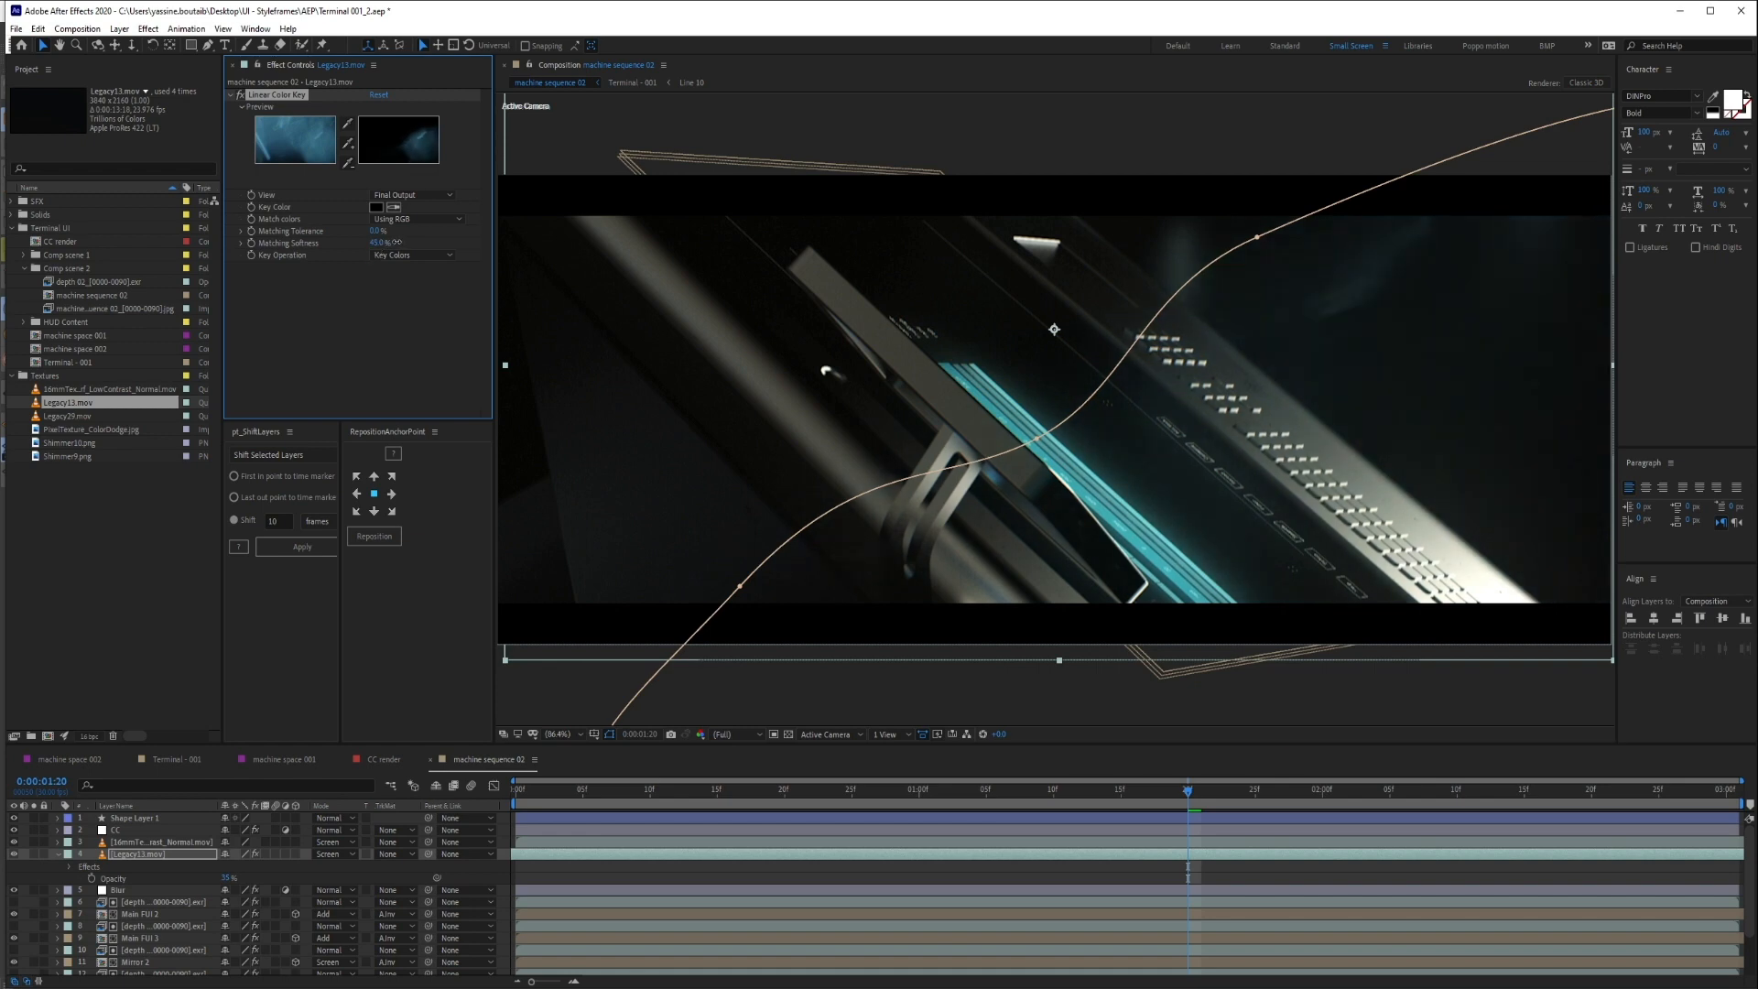
left_click(1050, 879)
left_click_drag(1183, 798, 1027, 799)
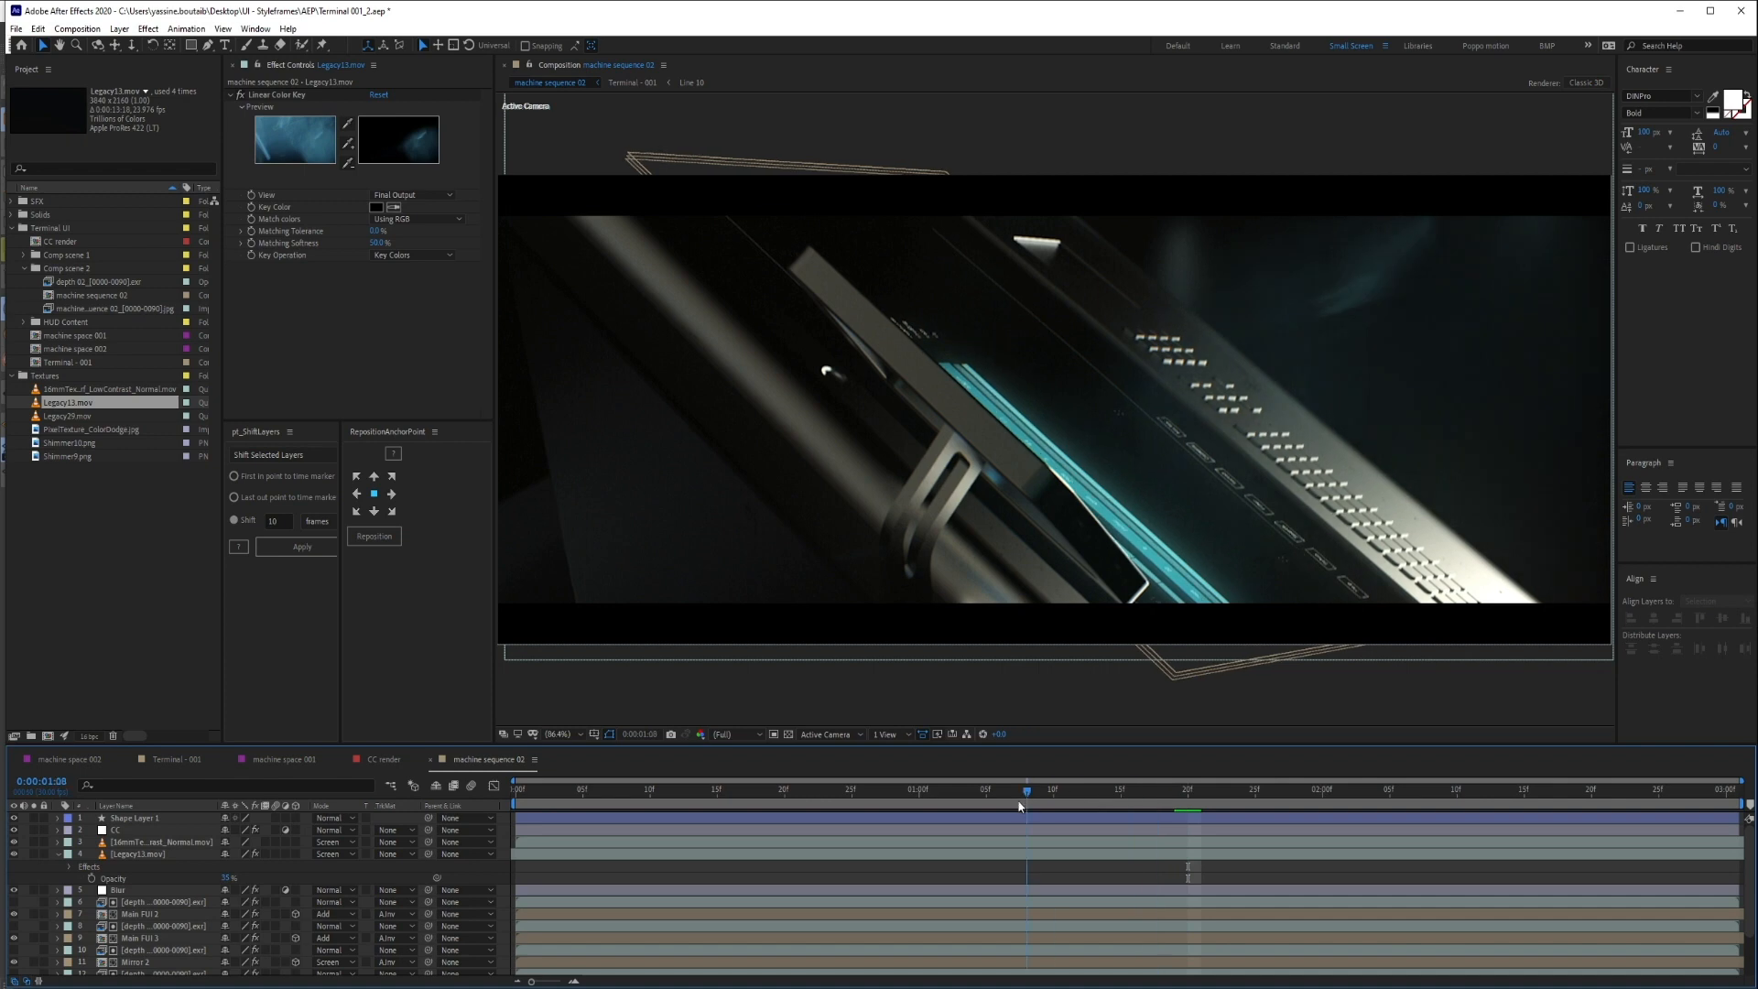
Increase the Legacy13.mov mask's feather and reshape the mask's upper-right curve around the light area
left_click(183, 853)
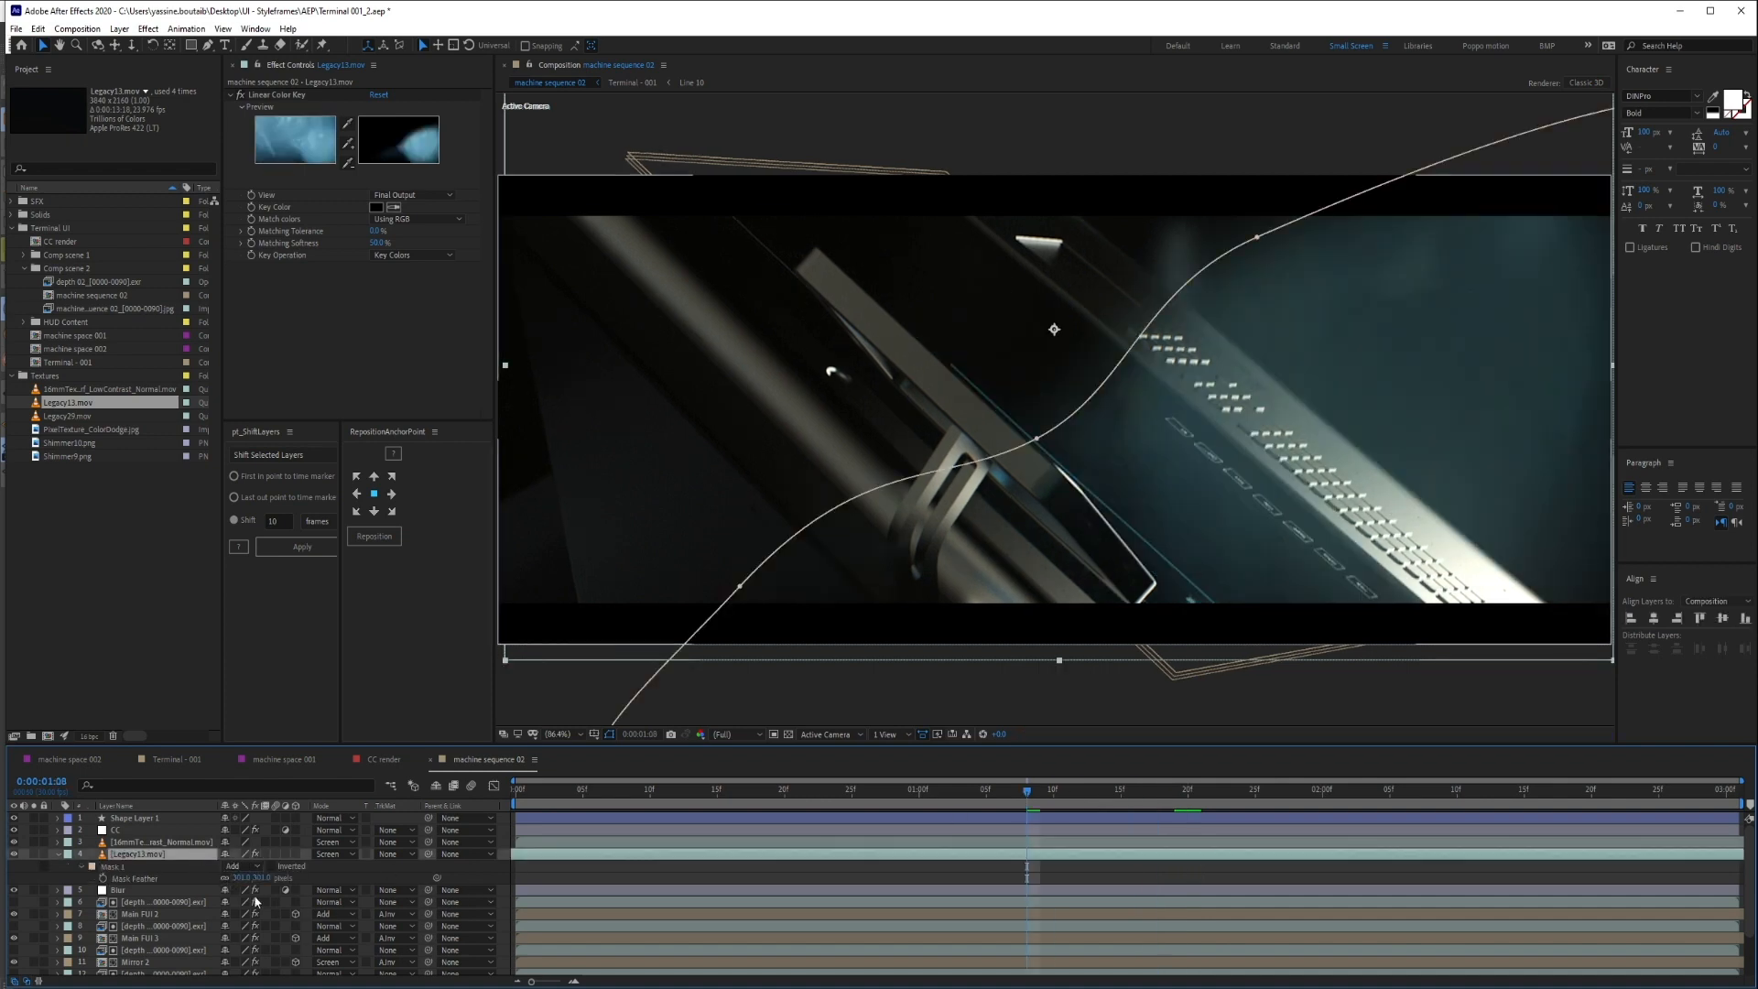
key("f")
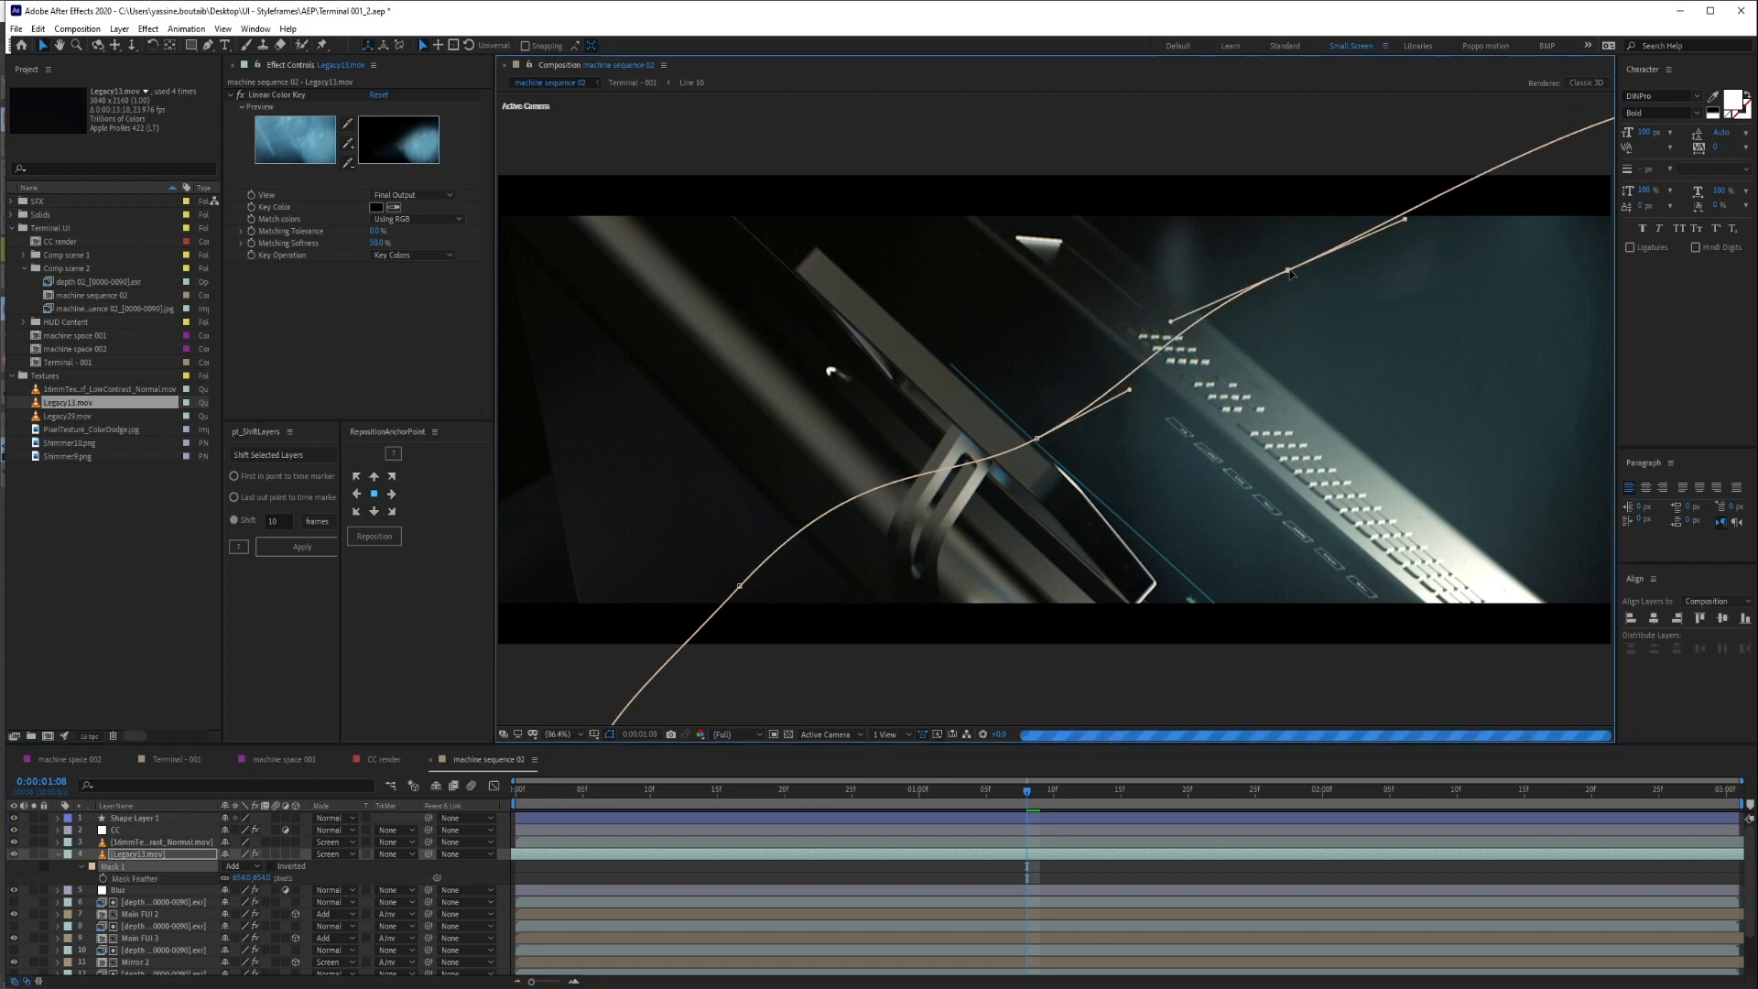
left_click_drag(1495, 310, 1028, 430)
left_click_drag(1369, 126, 1366, 293)
left_click_drag(1138, 403, 1461, 273)
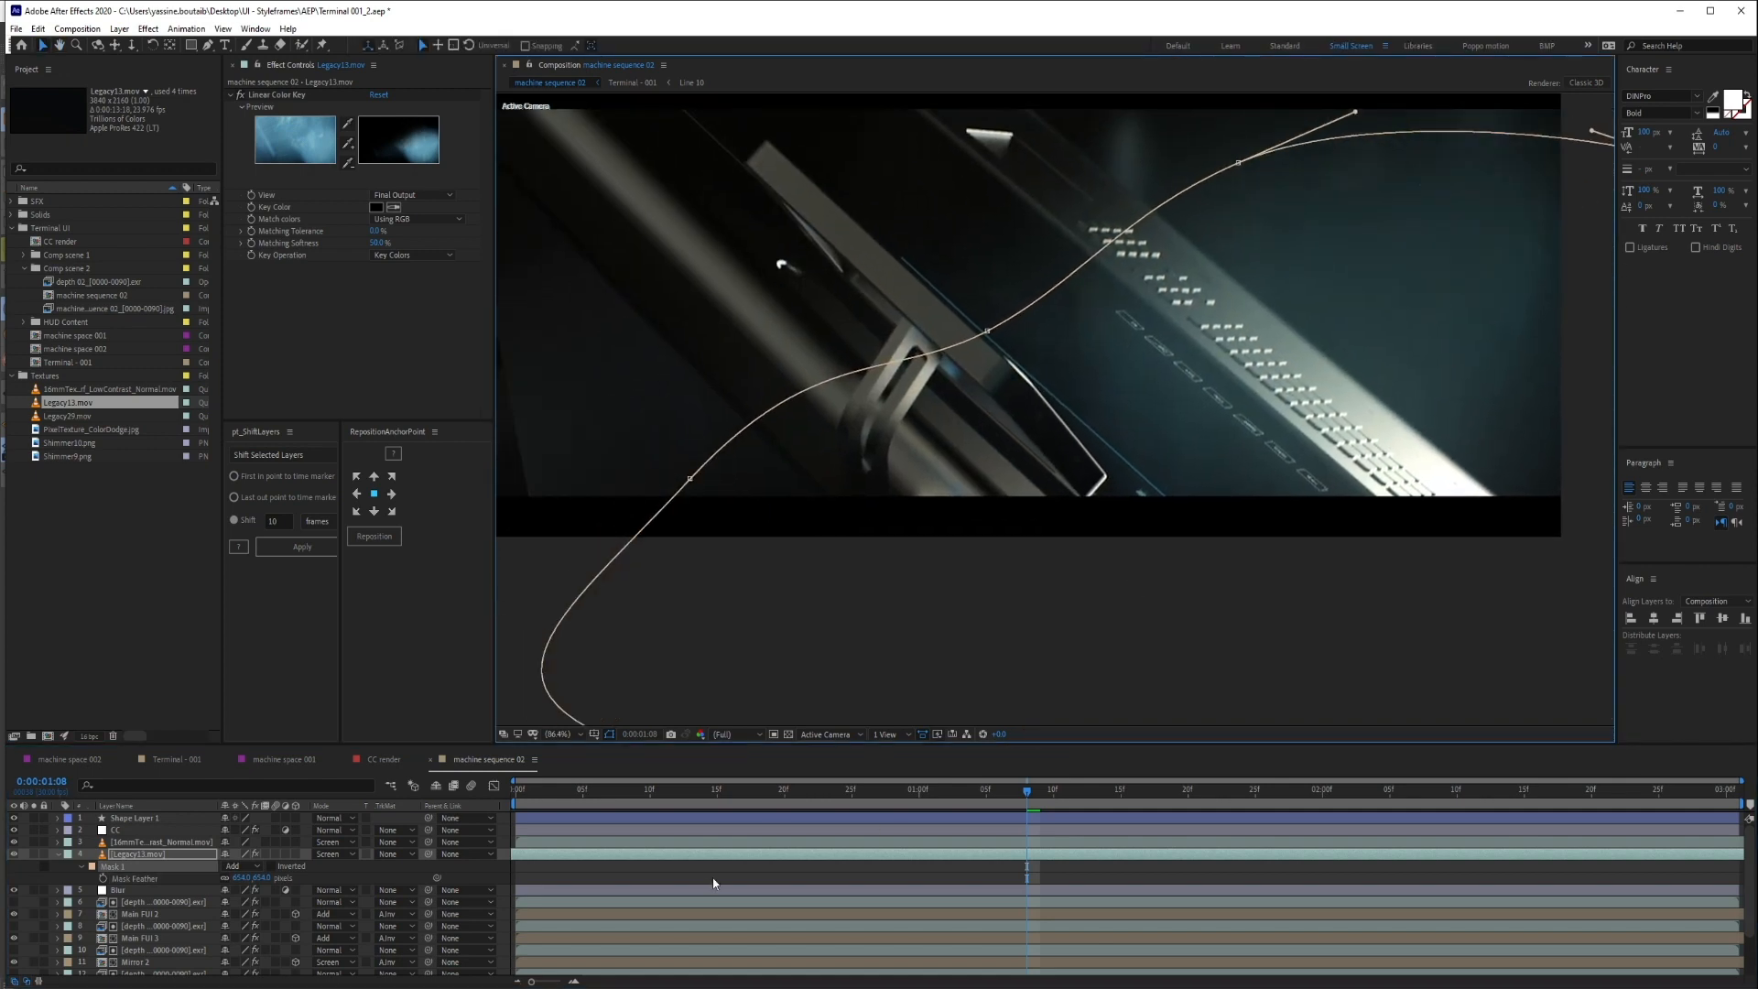
left_click(965, 503)
Lower the Legacy13.mov layer's opacity further and preview the sequence from the start to 0:00:01:10
left_click(136, 854)
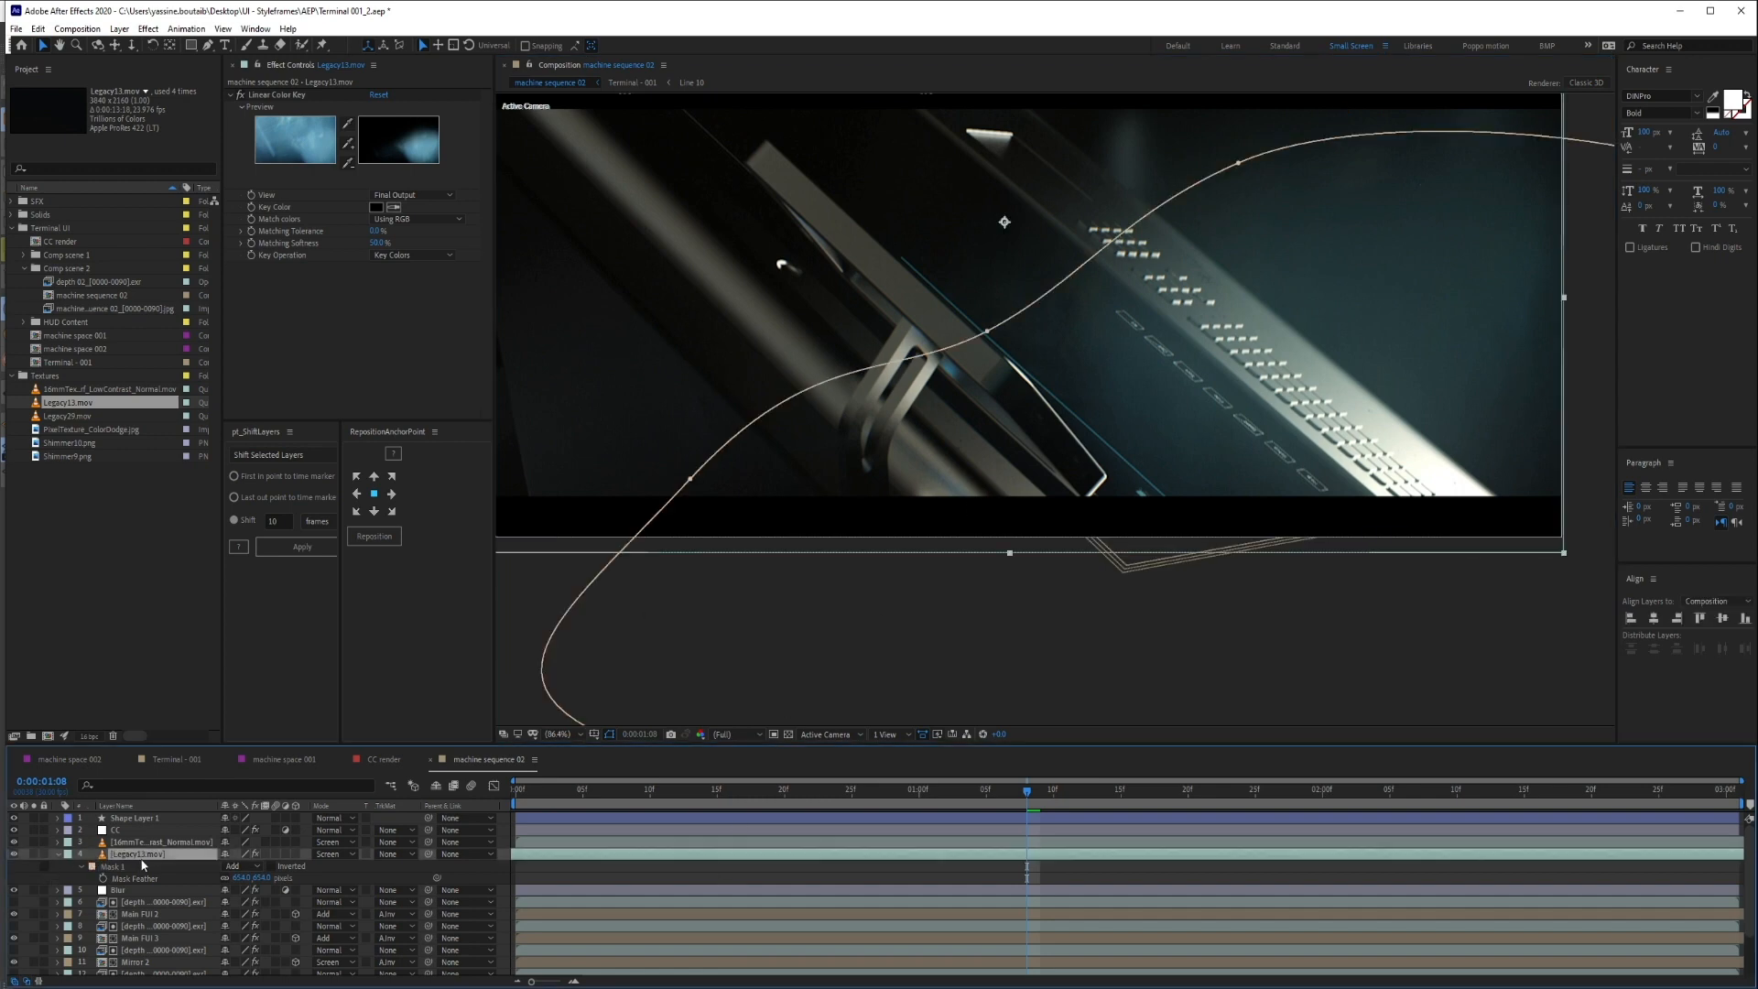
key("t")
left_click_drag(226, 866, 217, 866)
left_click(486, 864)
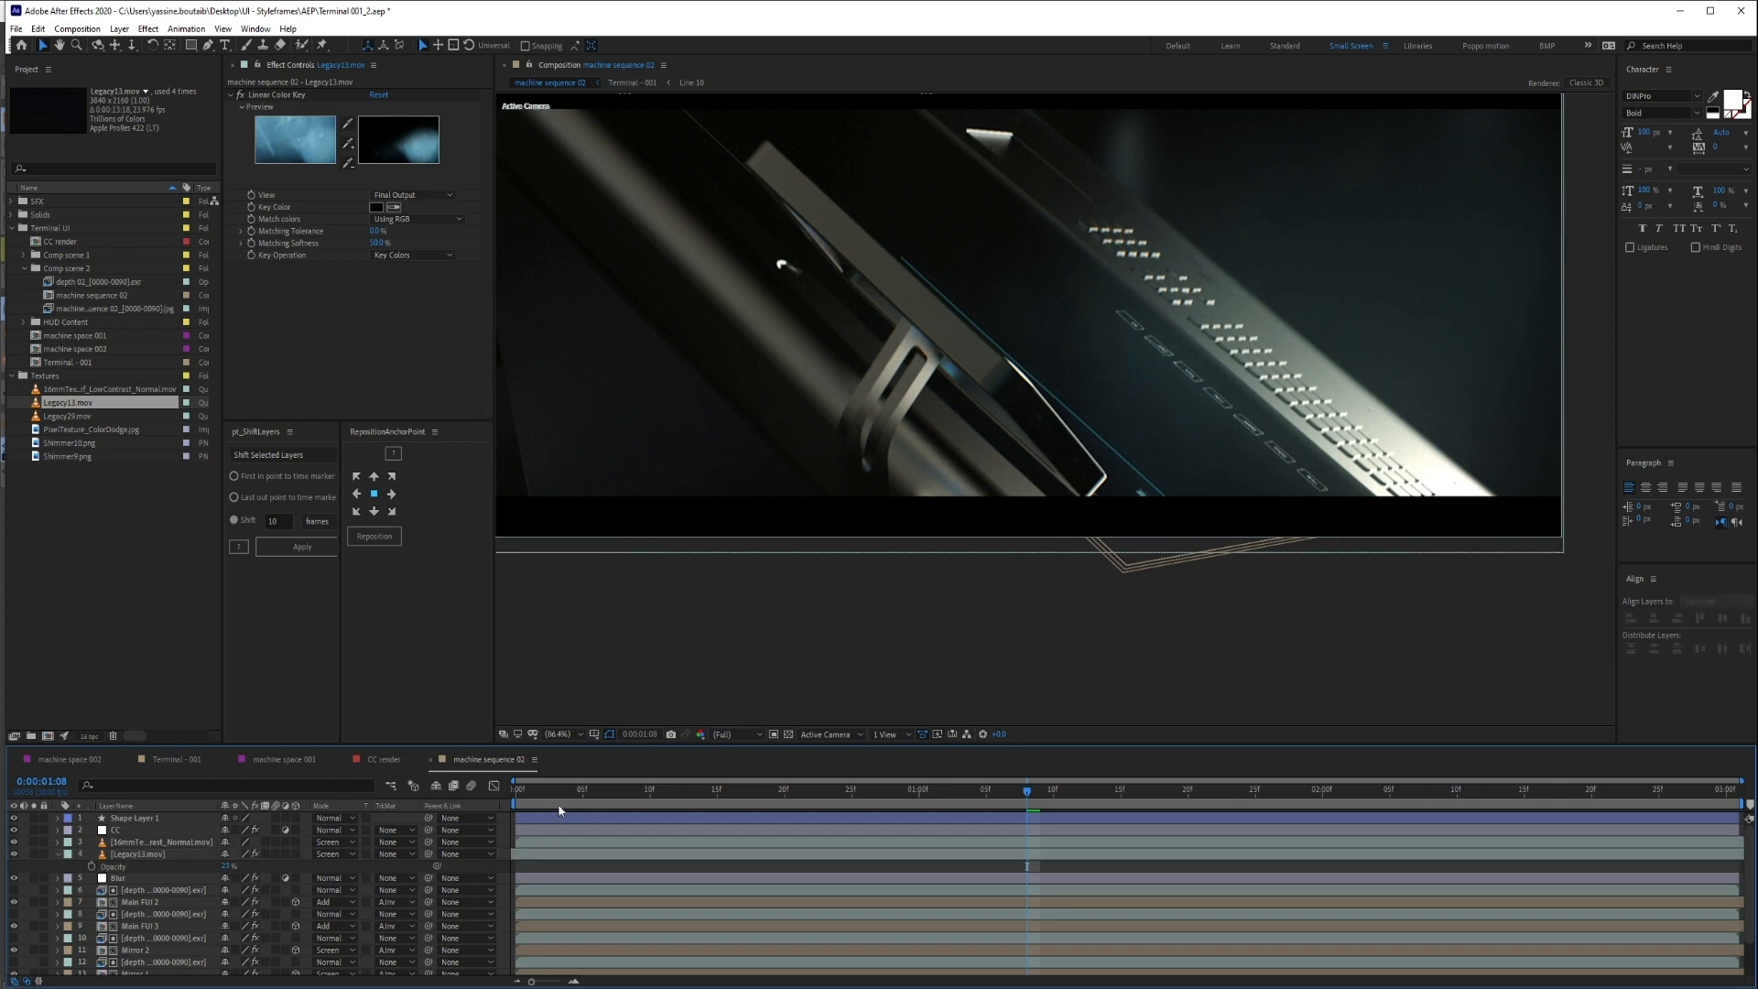
left_click_drag(516, 792, 784, 804)
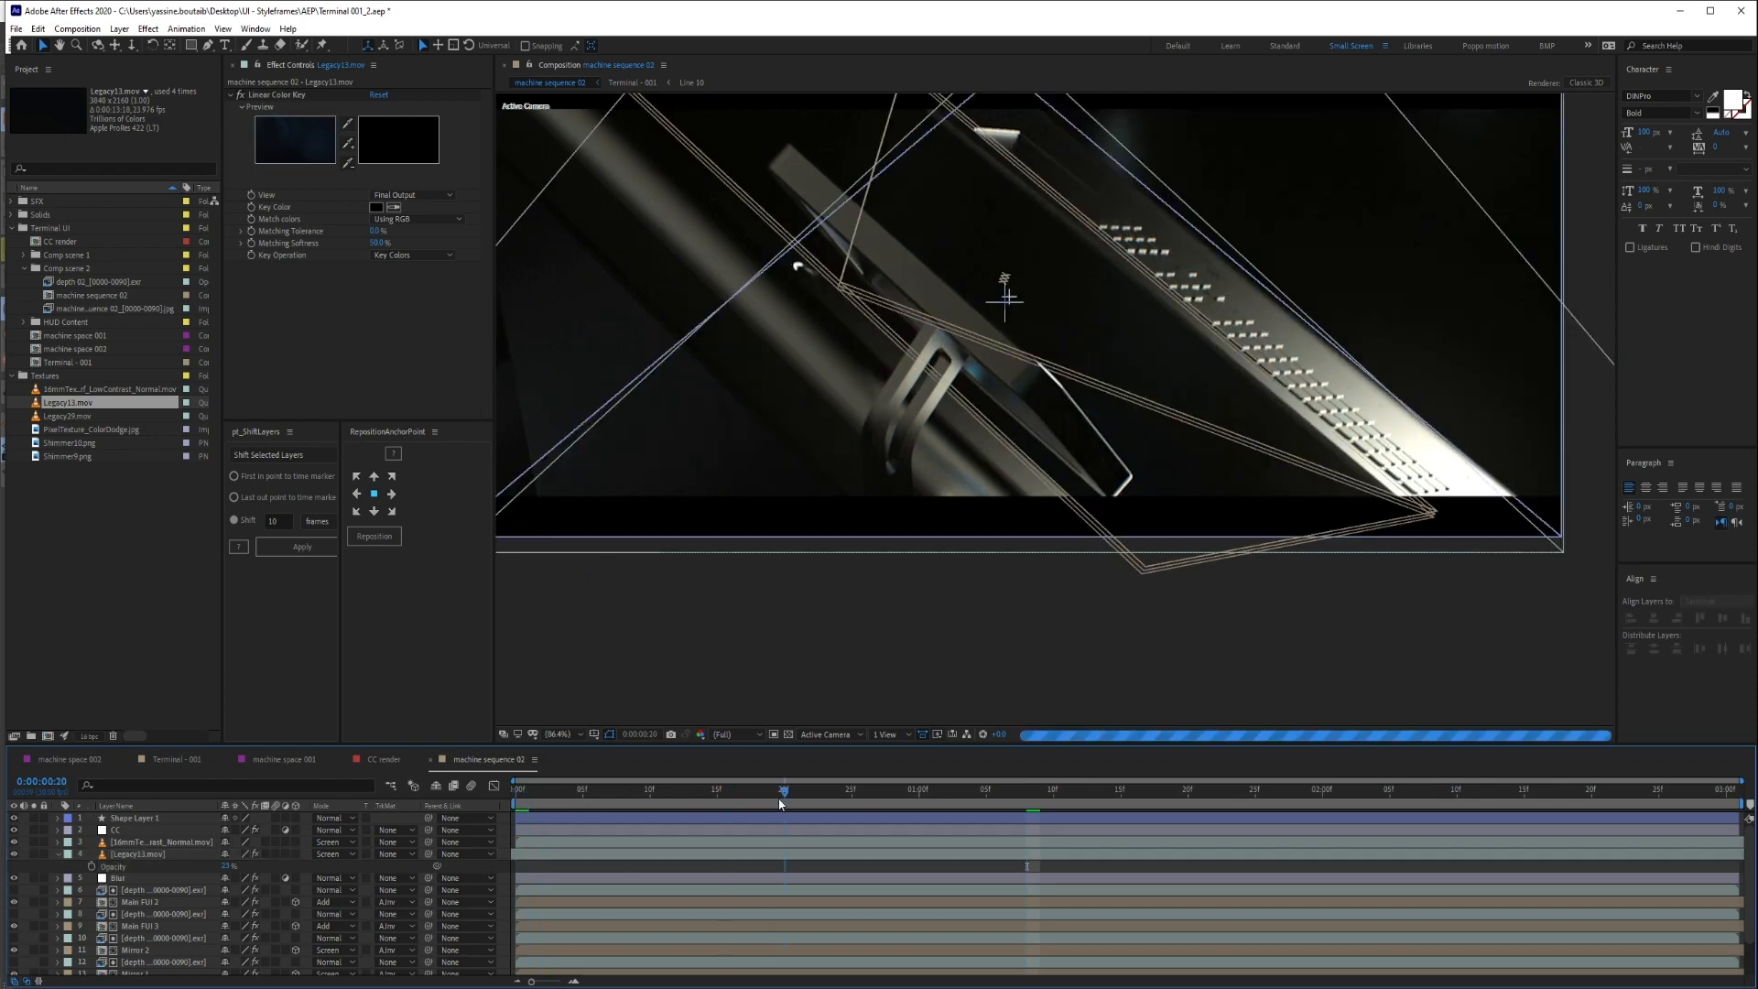
left_click(907, 792)
left_click_drag(907, 792, 1053, 792)
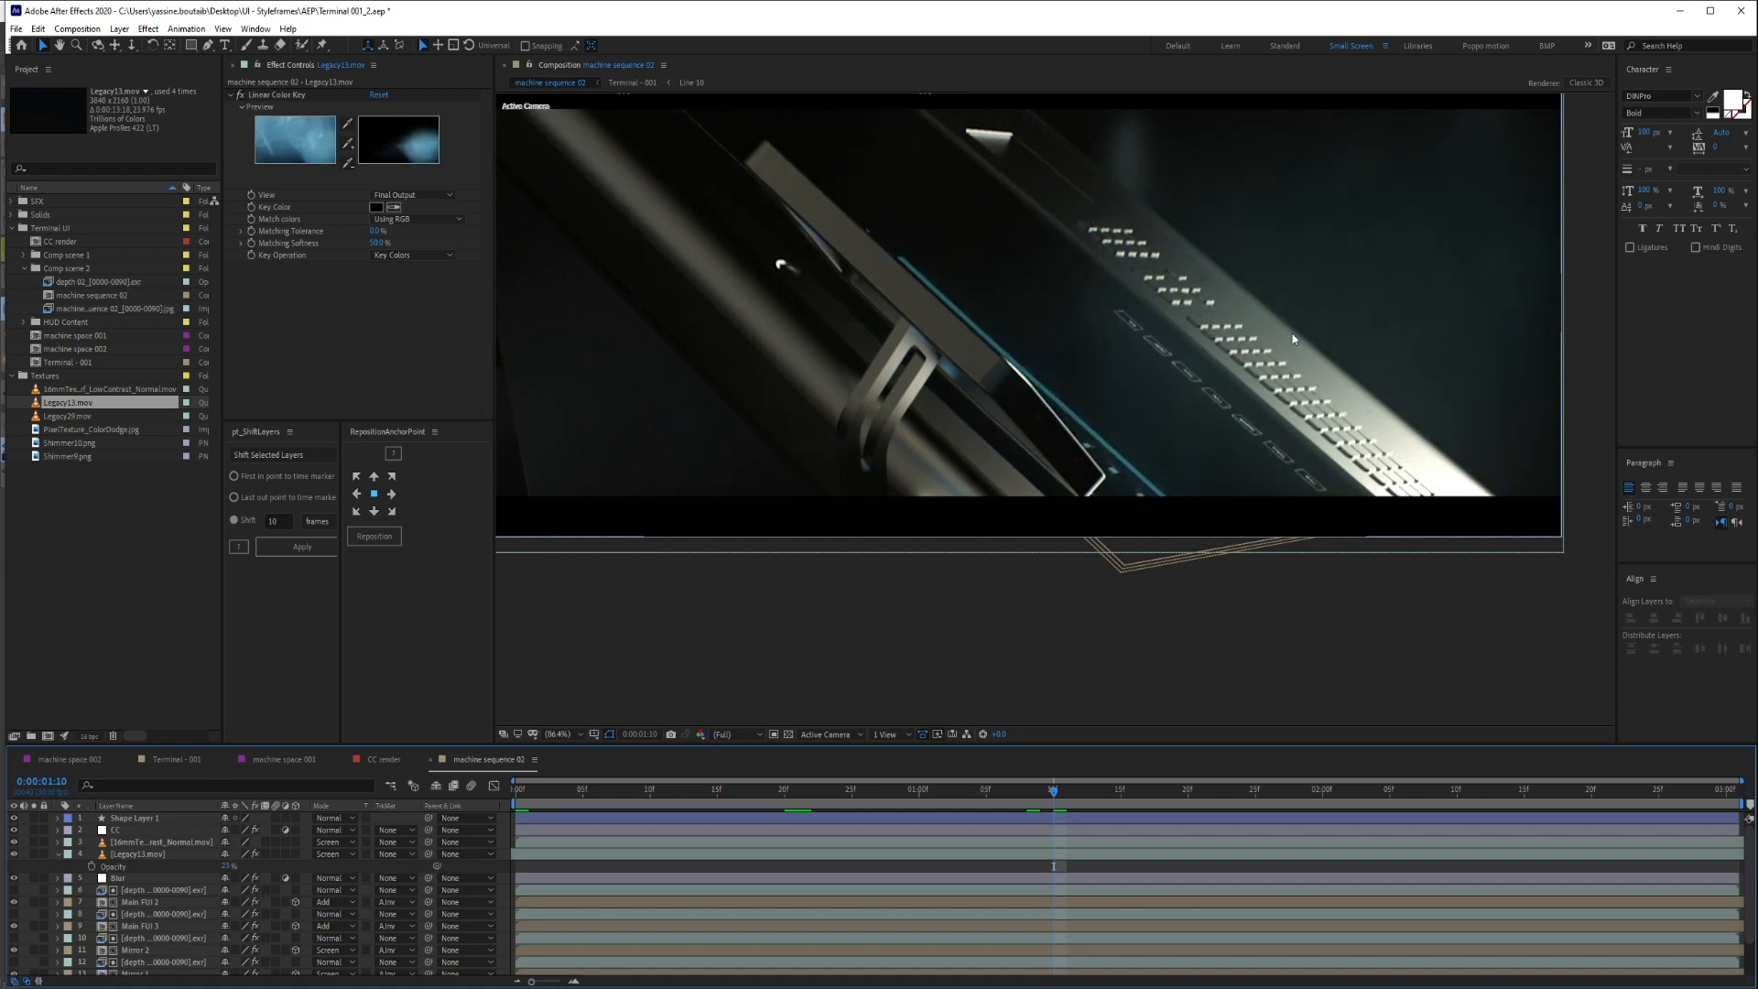
Move the Legacy13.mov layer right by about a quarter of the frame width and inspect the composite closely at 0:00:01:20
key("comma")
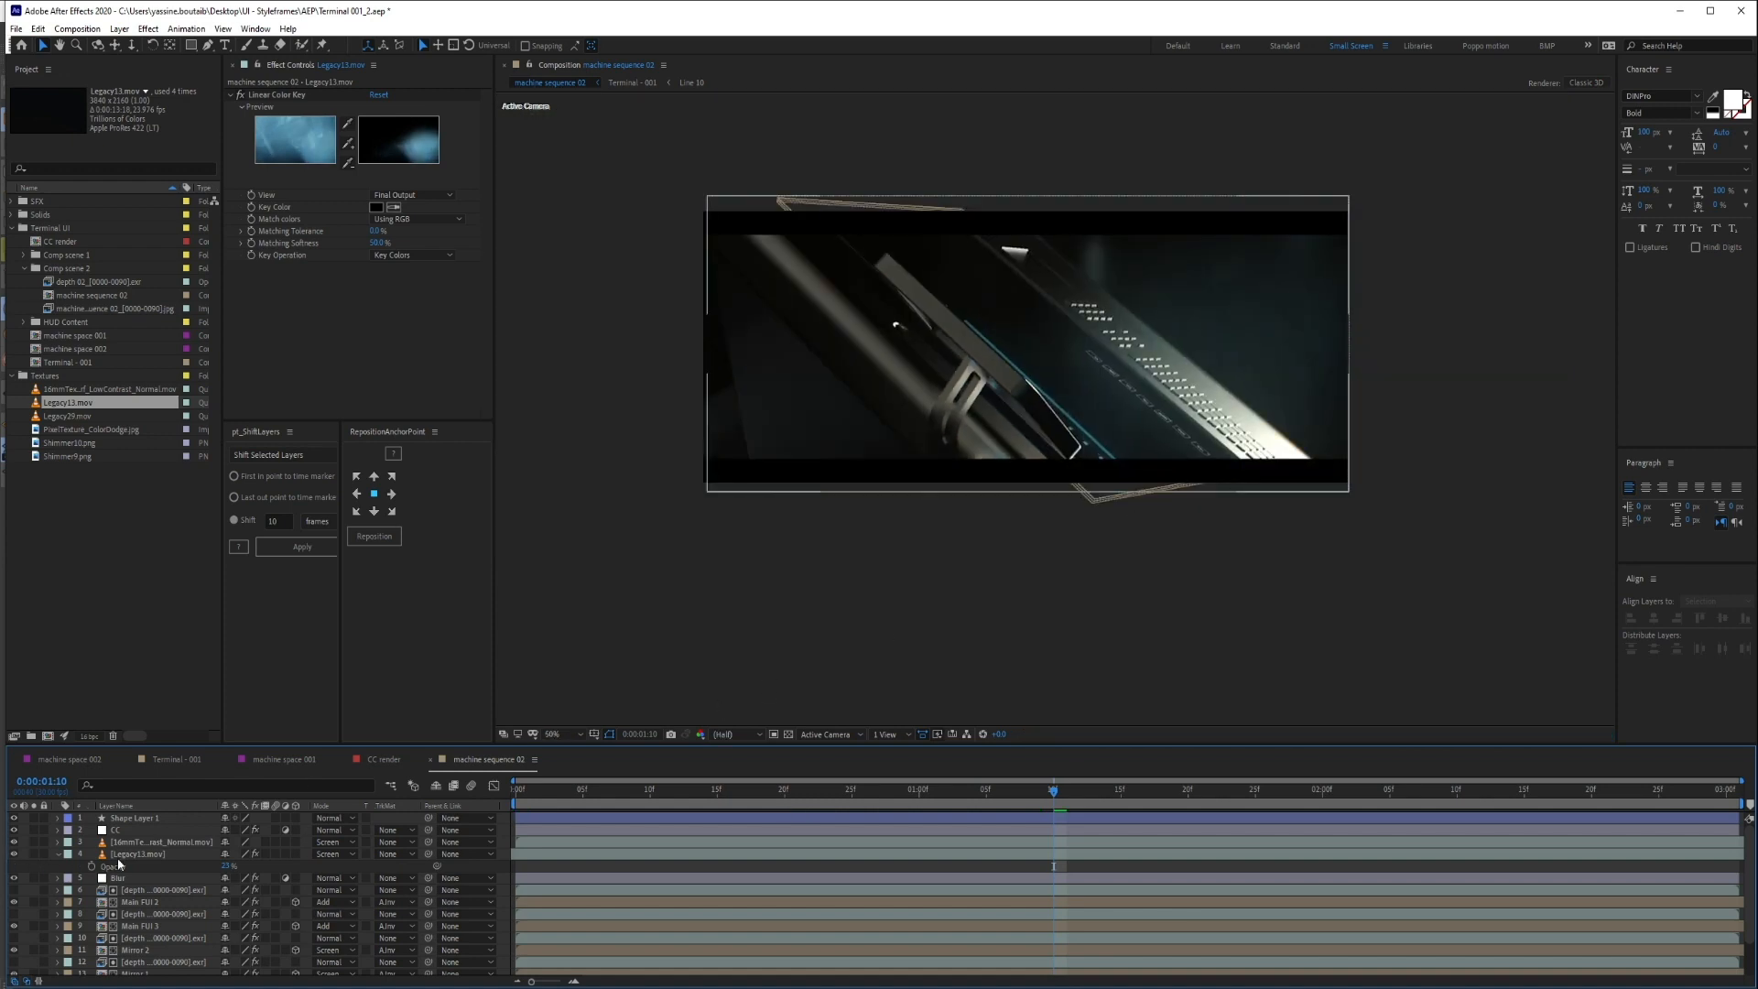
left_click(1282, 388)
left_click_drag(1085, 399, 1224, 394)
left_click(958, 875)
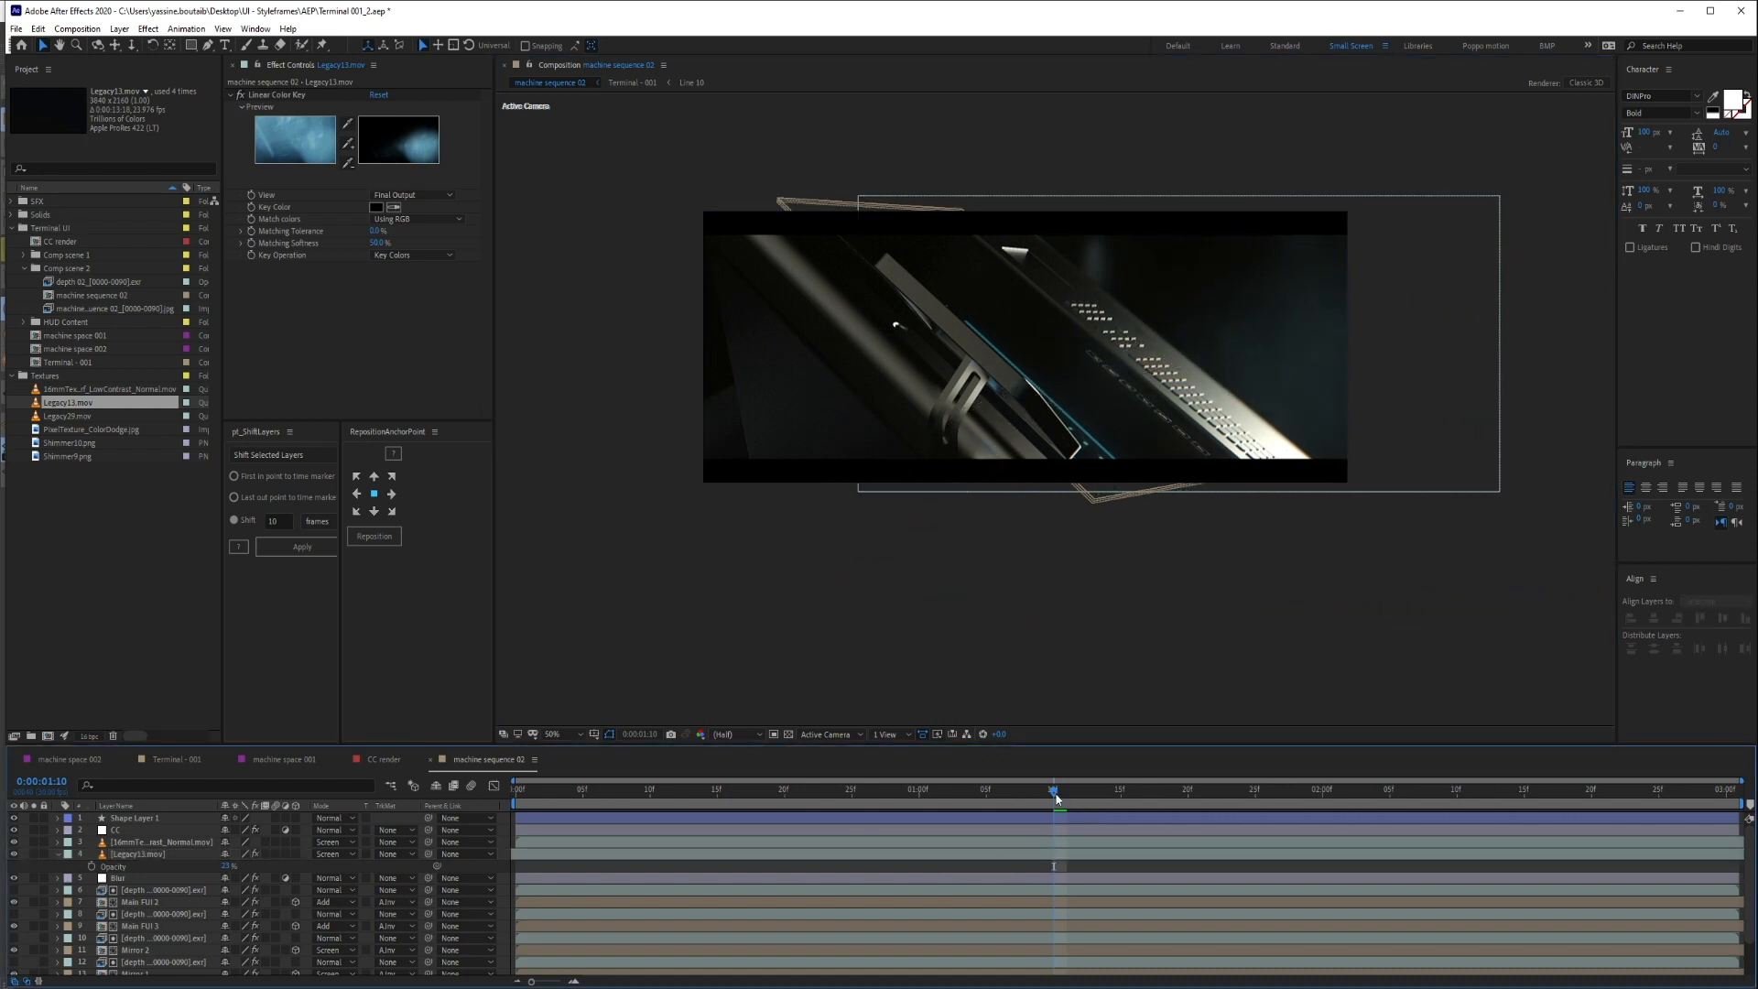
key("shift+Page_Down")
left_click_drag(1003, 457, 1205, 451)
scroll(1181, 449, "up", 1)
left_click_drag(950, 427, 1153, 653)
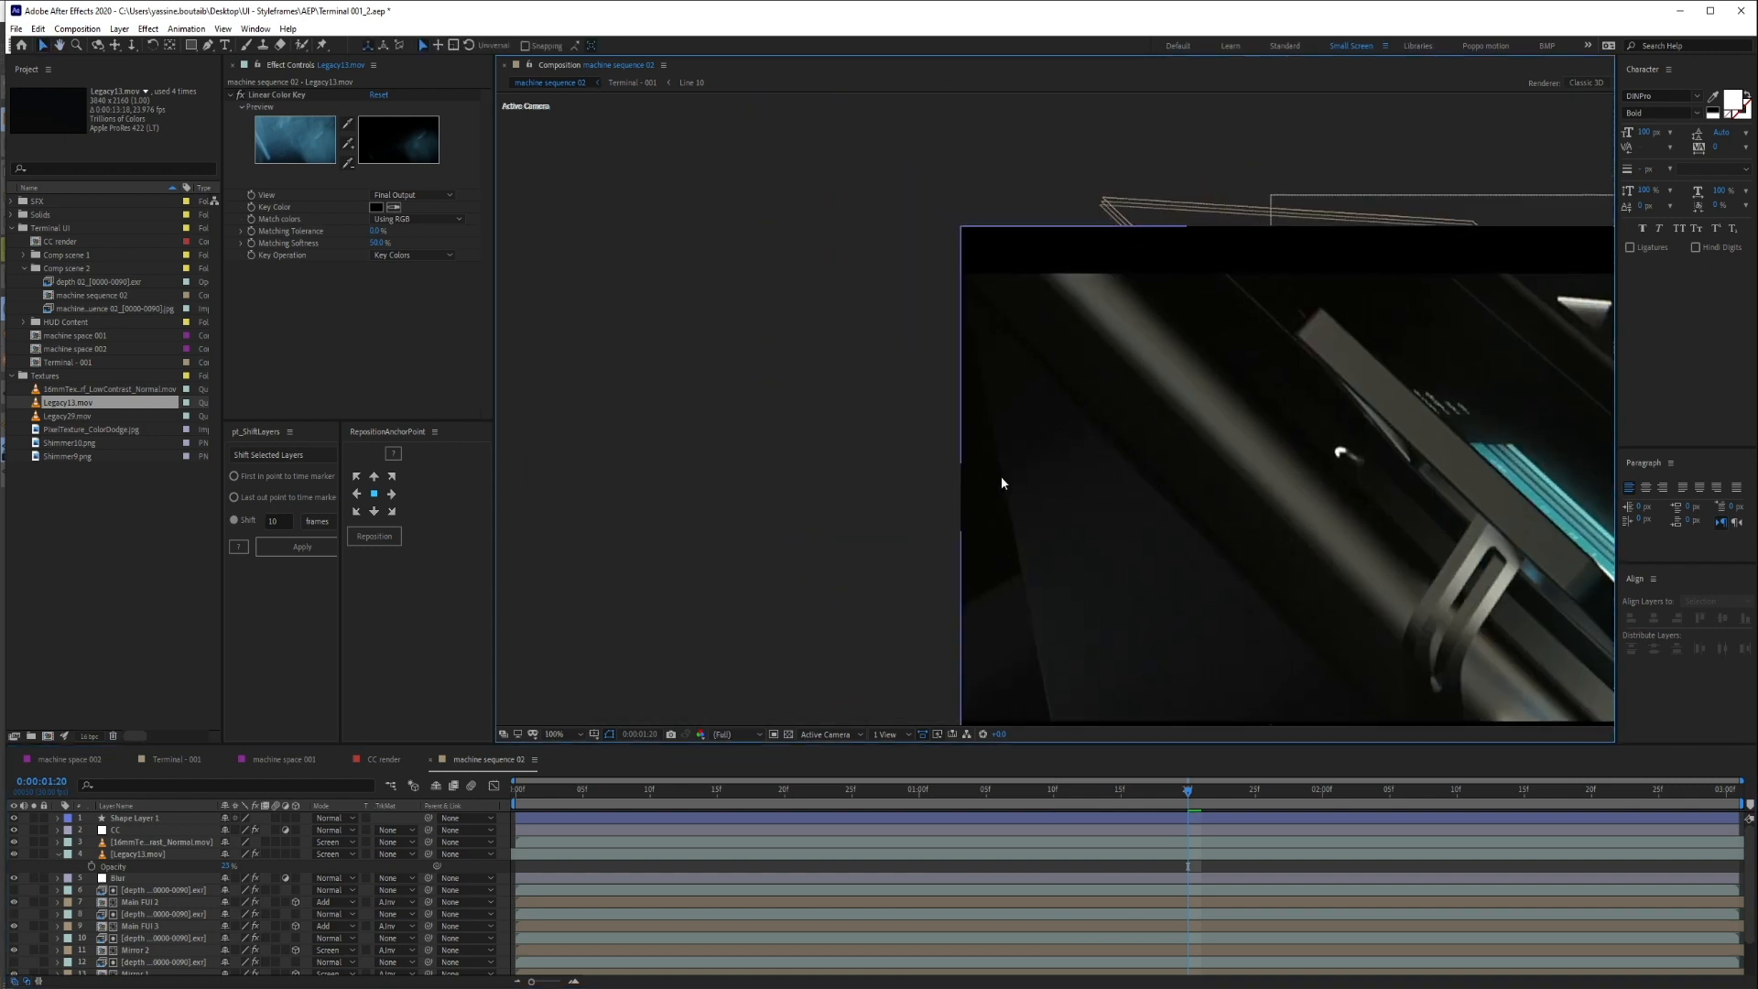
left_click_drag(1112, 570, 744, 412)
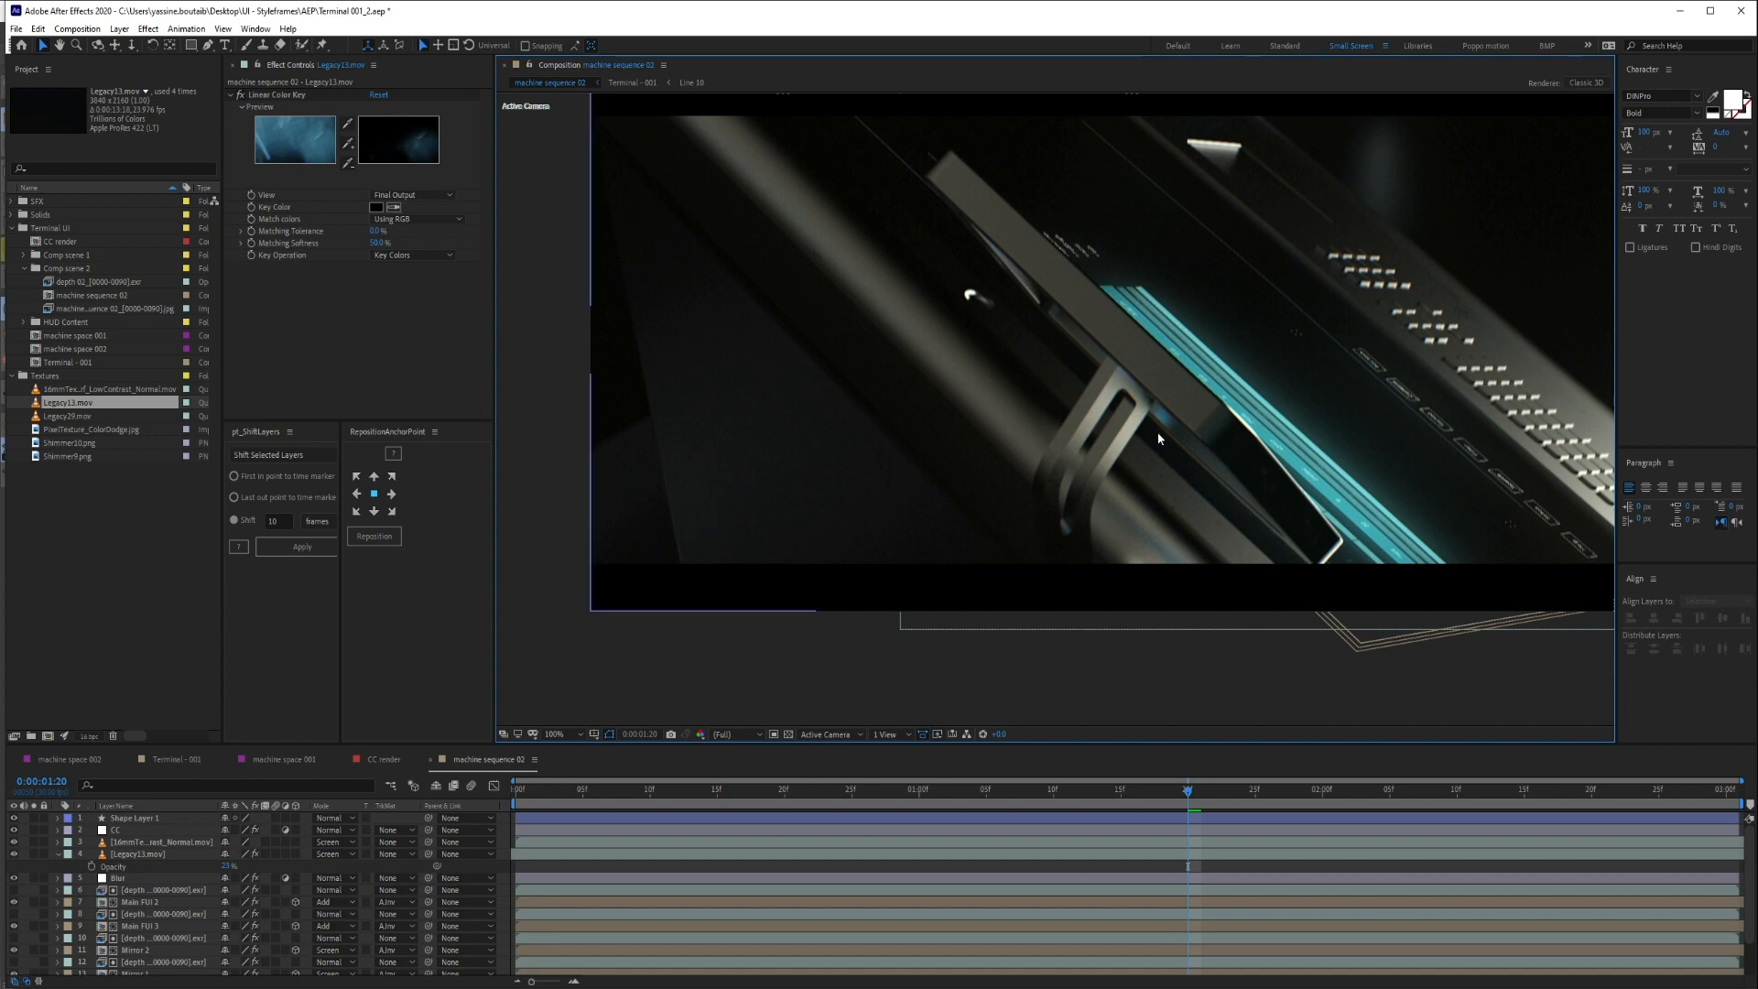
Place Legacy29.mov in the timeline beneath Legacy13.mov and shift it left by about half the frame width
left_click(93, 534)
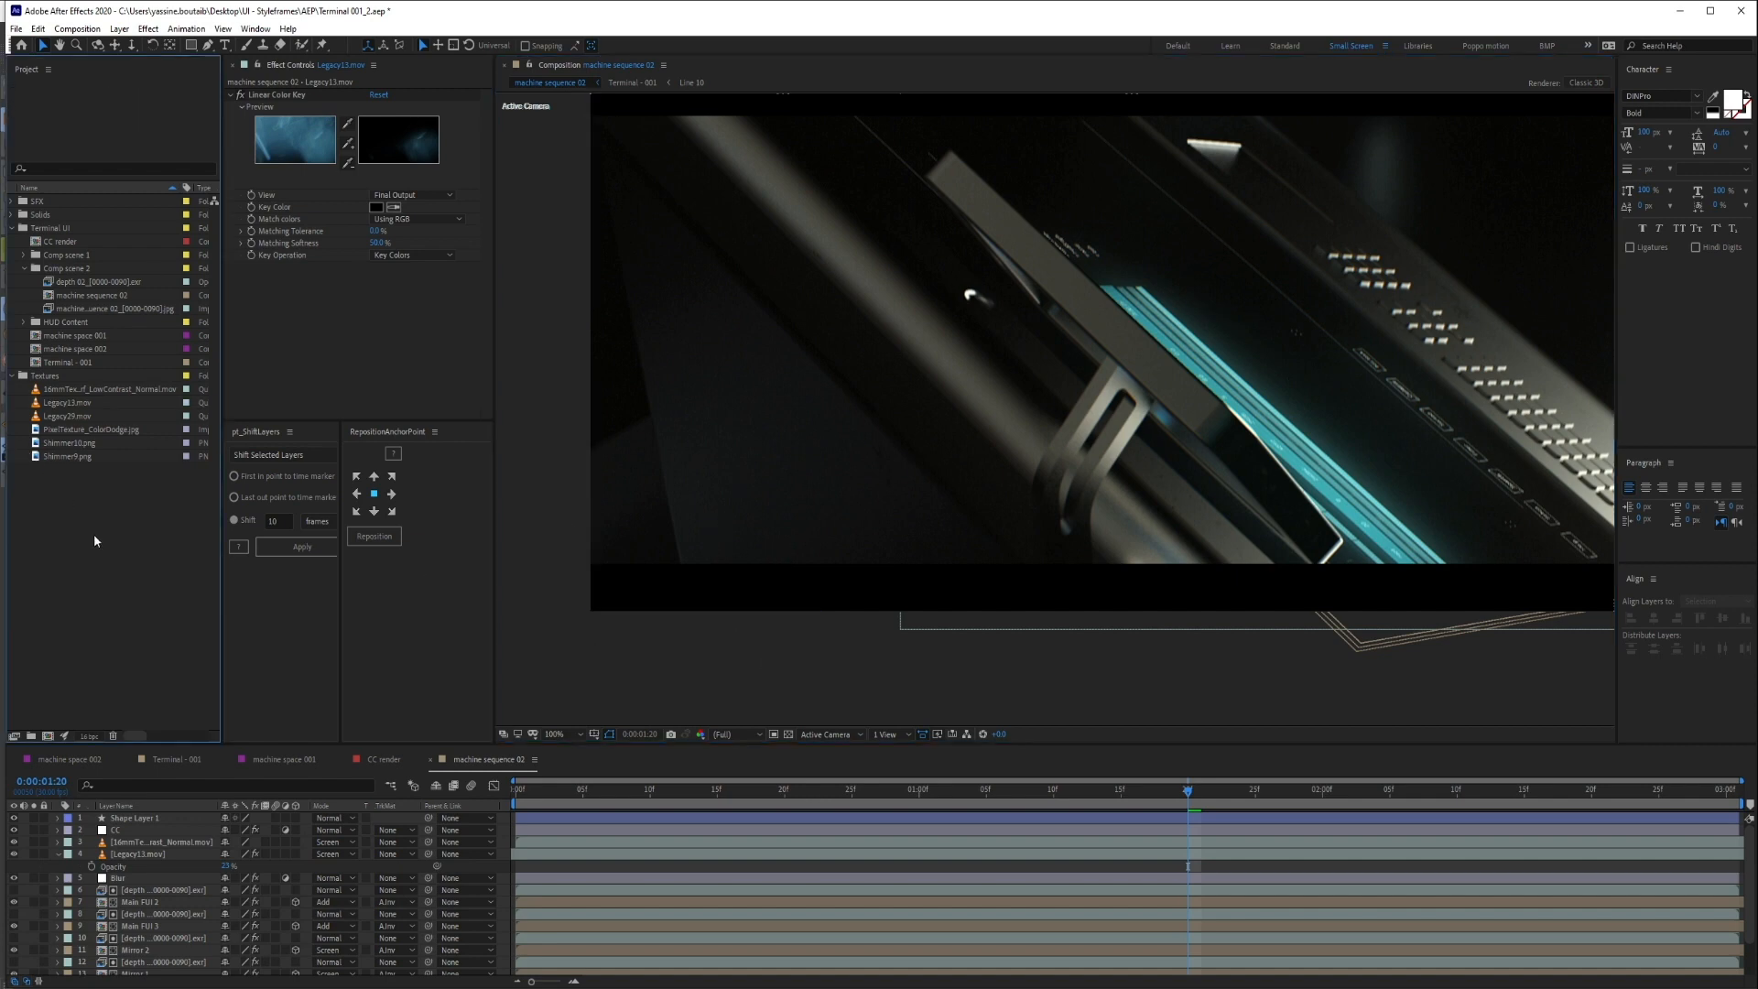
left_click(64, 402)
left_click(57, 416)
left_click_drag(50, 423, 138, 877)
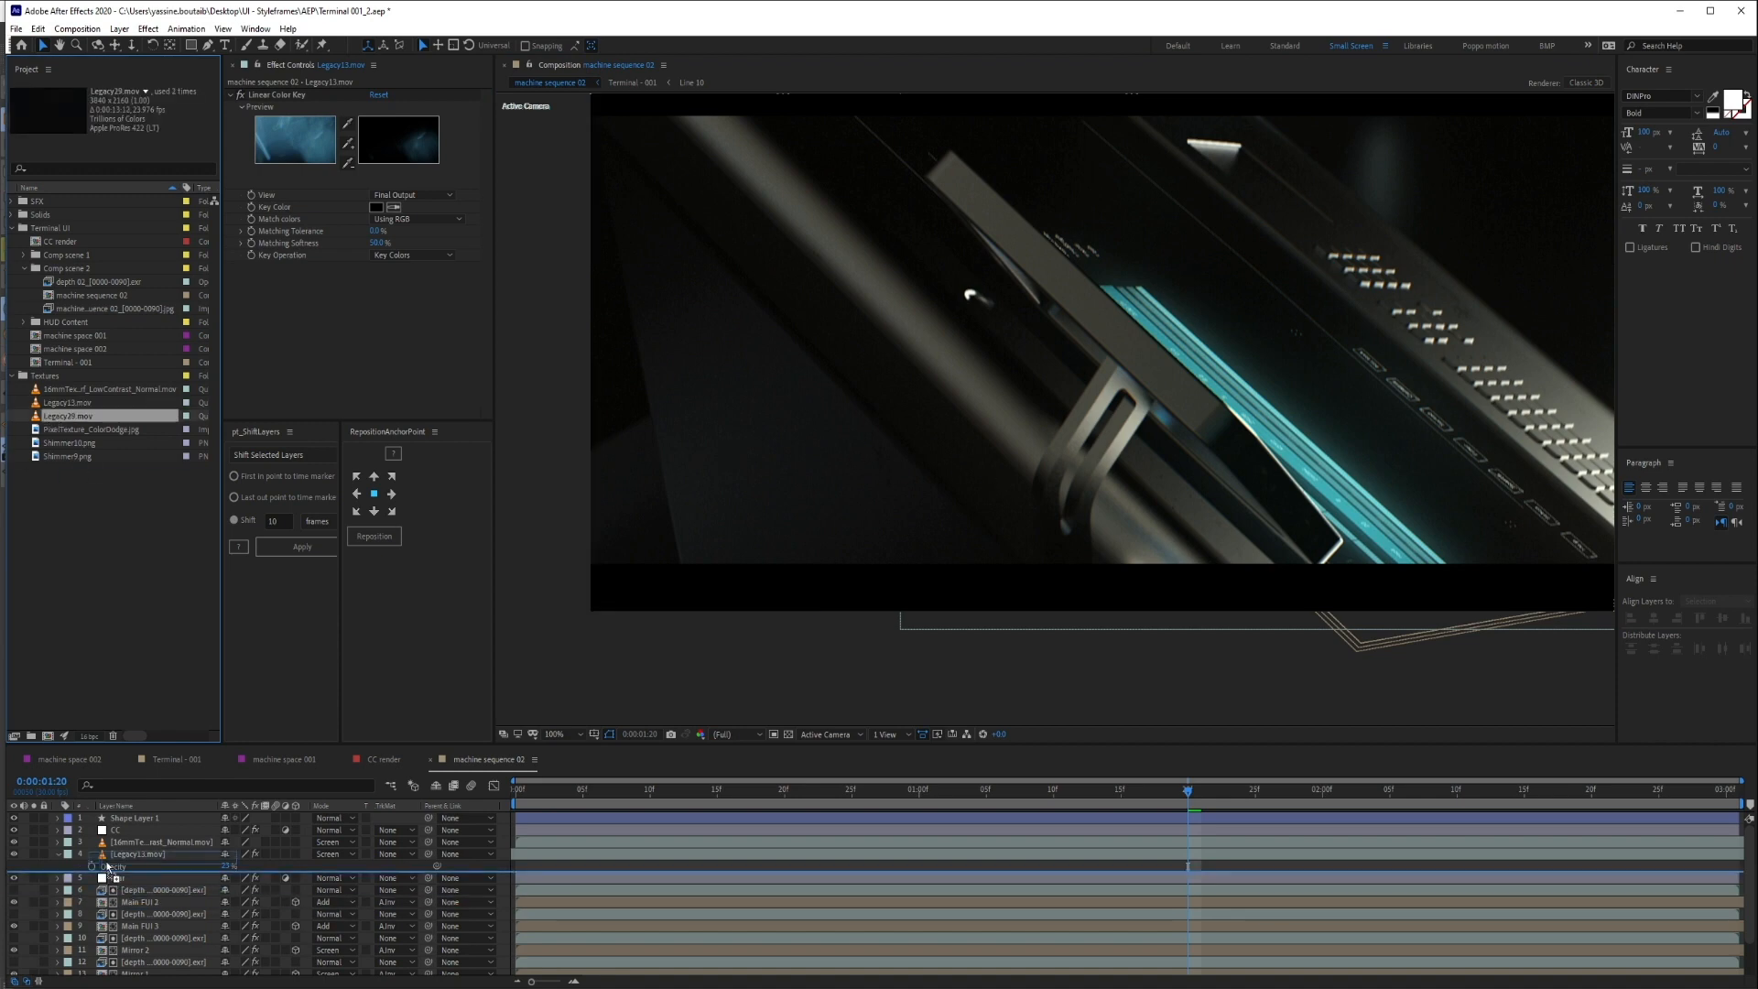
scroll(1203, 526, "down", 4)
left_click_drag(1353, 513, 1200, 526)
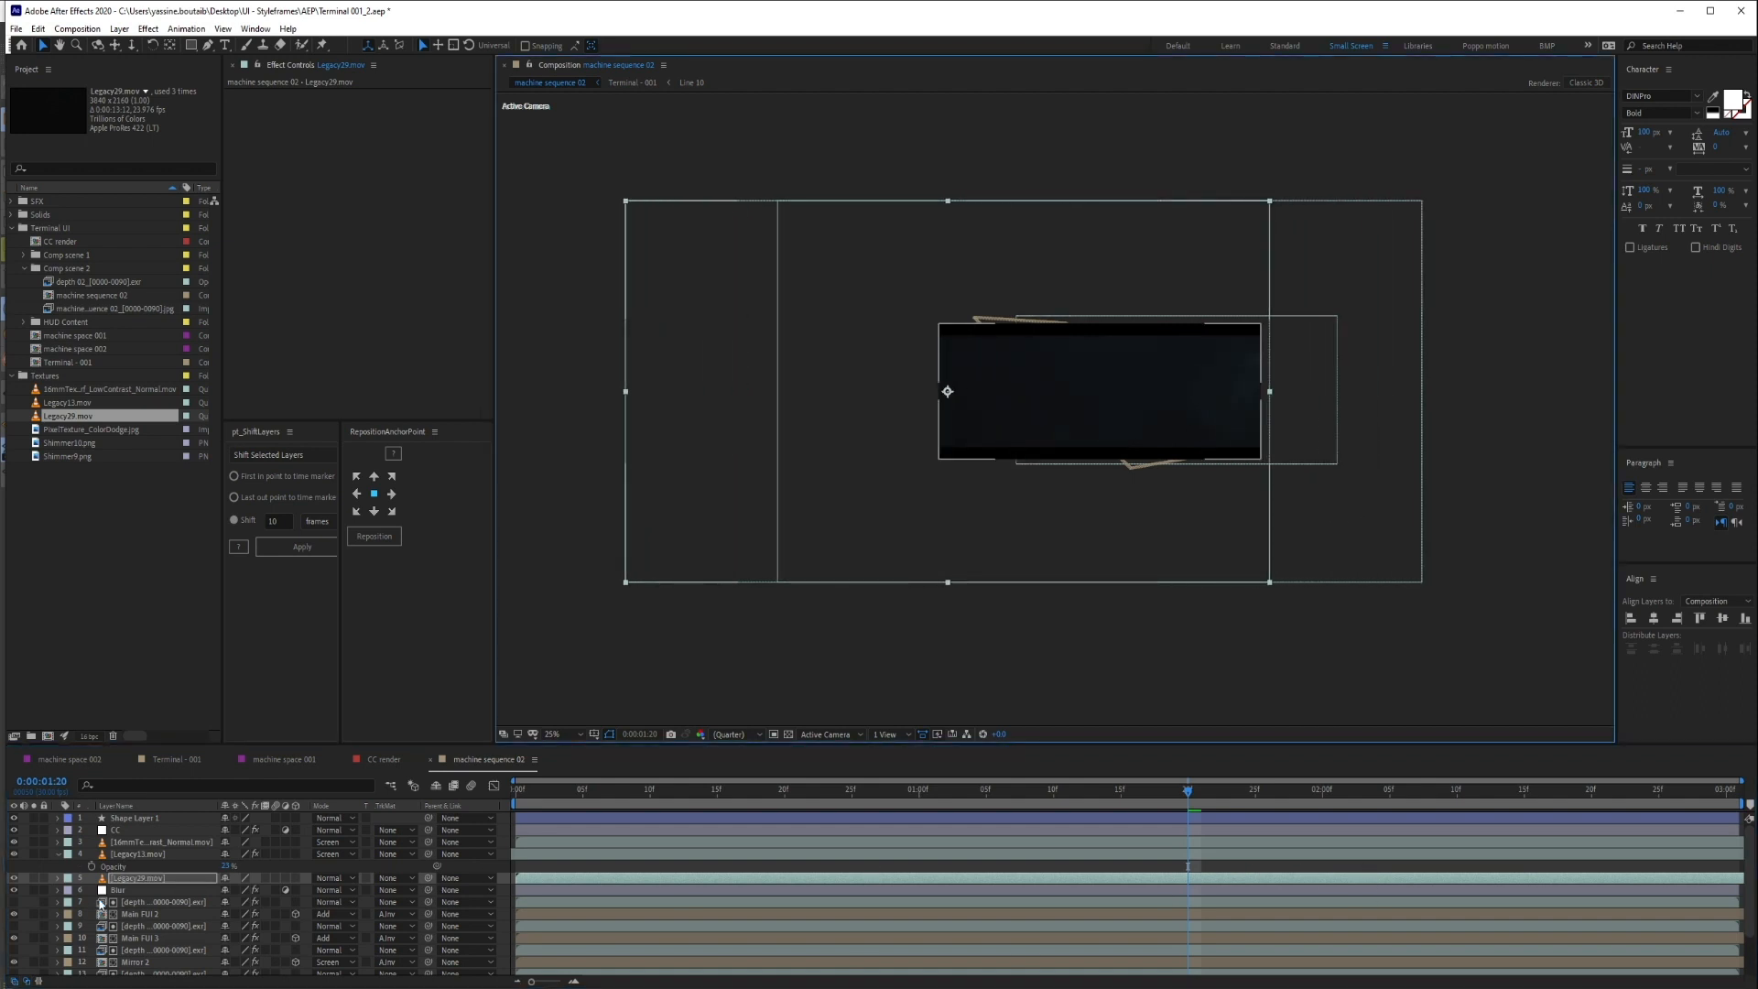
Slide the Legacy29.mov layer earlier in time, then transform it to about half its size with a half-turn rotation
left_click(156, 879)
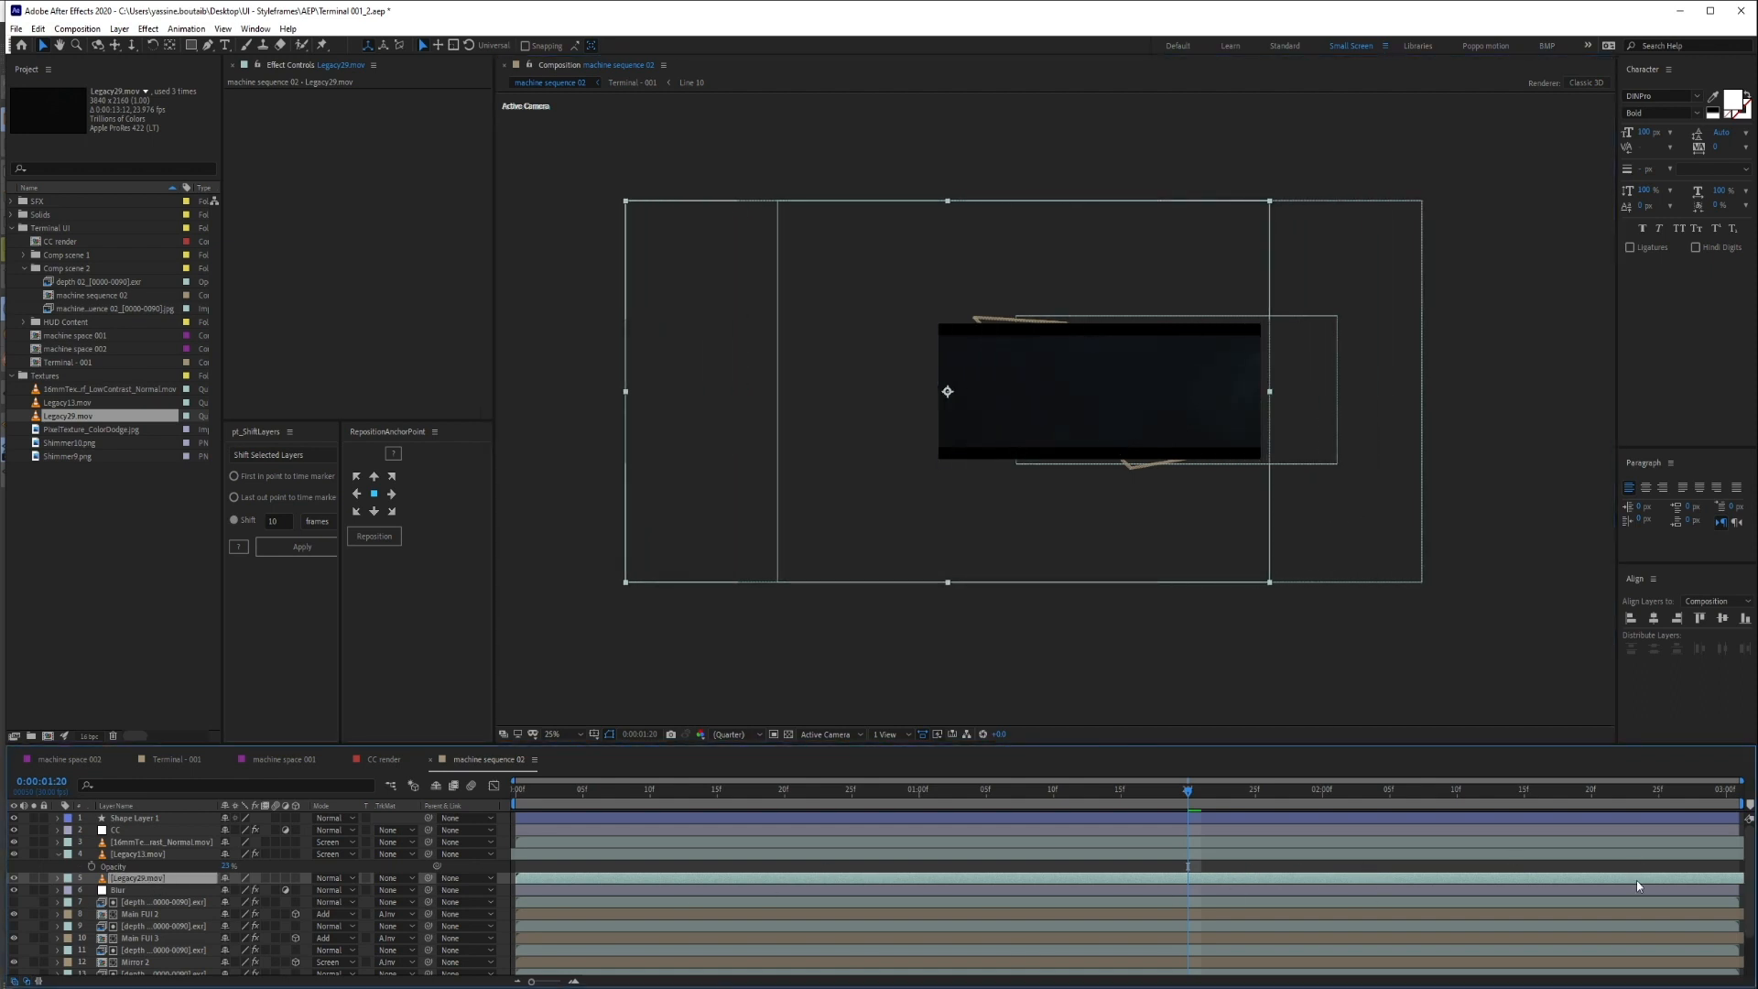
left_click_drag(1638, 880, 1419, 888)
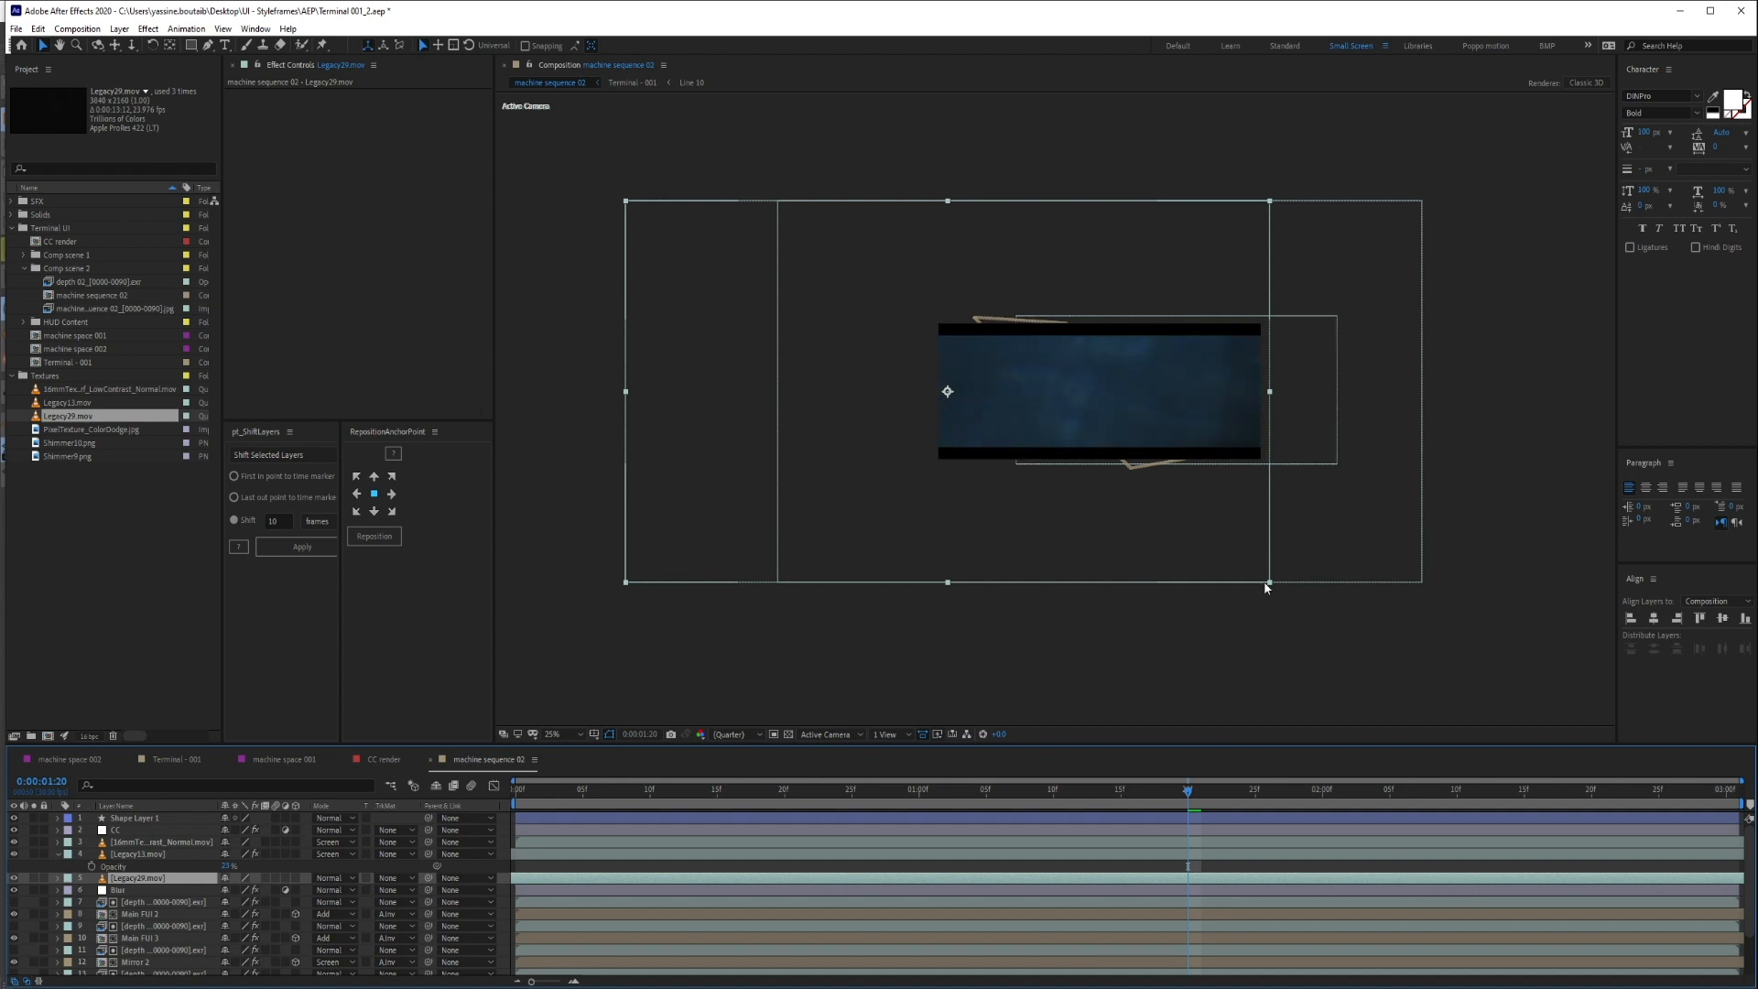
left_click_drag(1268, 582, 1096, 519)
key("w")
left_click_drag(1073, 351, 803, 421)
key("v")
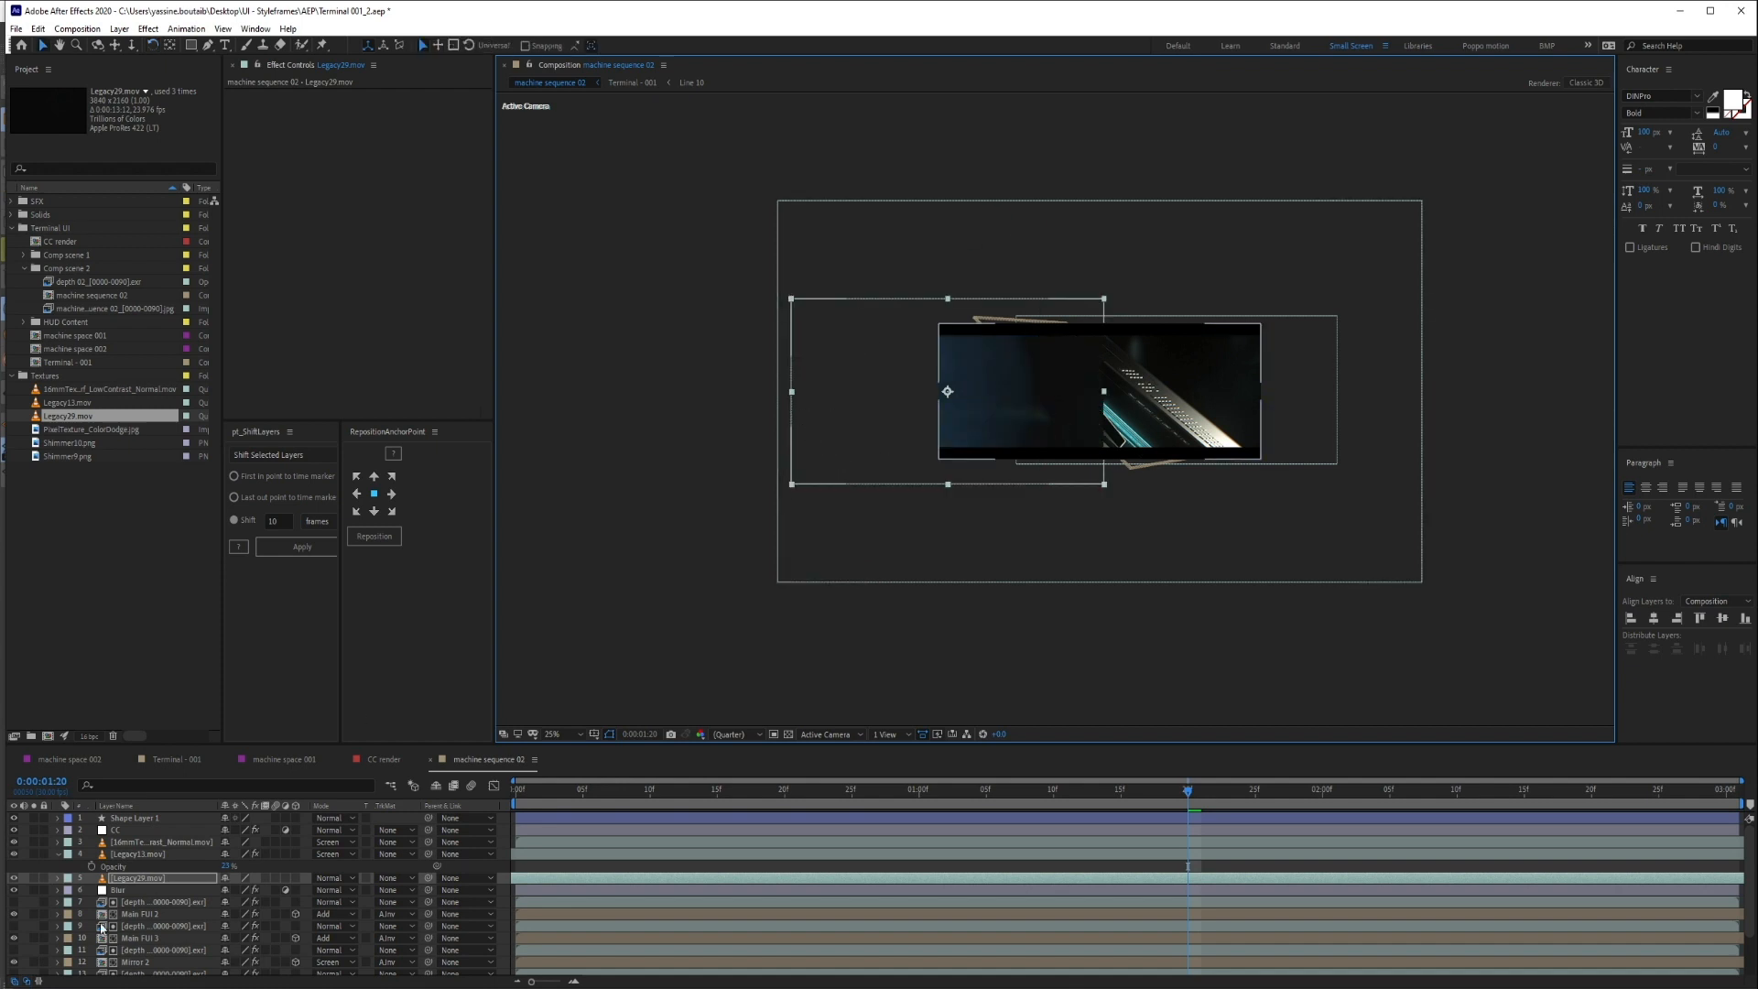
Apply the Fast Box Blur effect to the Legacy29.mov layer with a Blur Radius of 100
key("ctrl+space")
type("box")
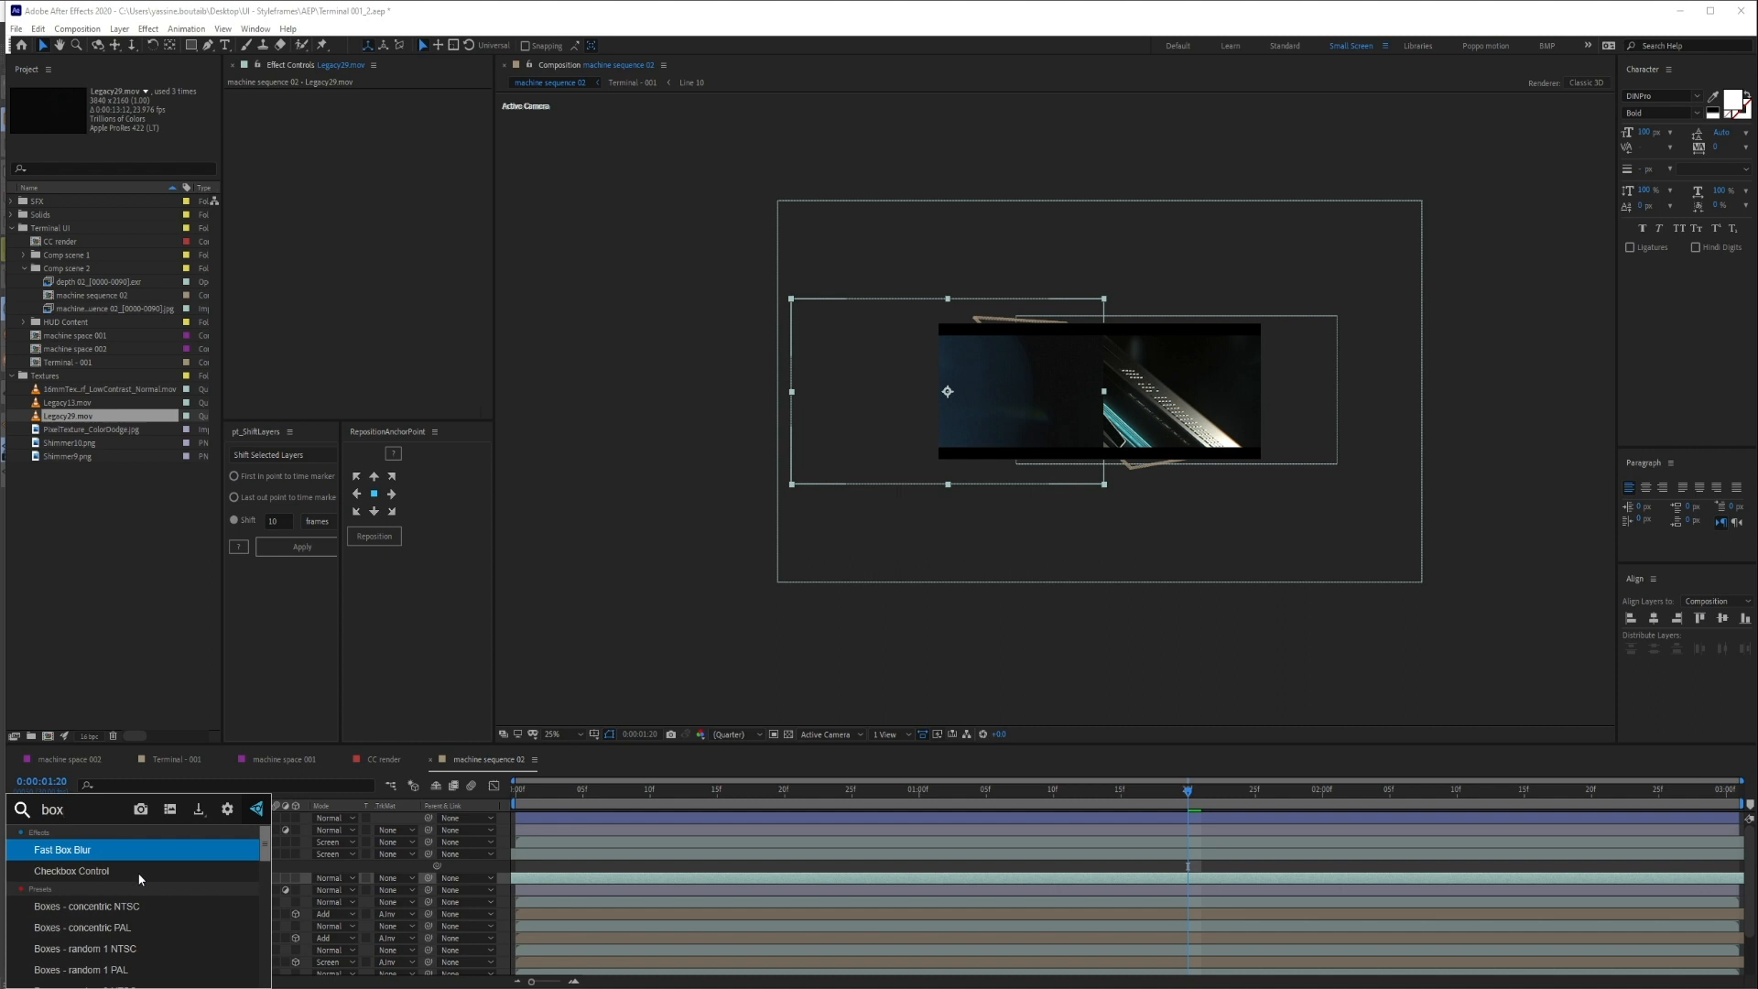
key("Return")
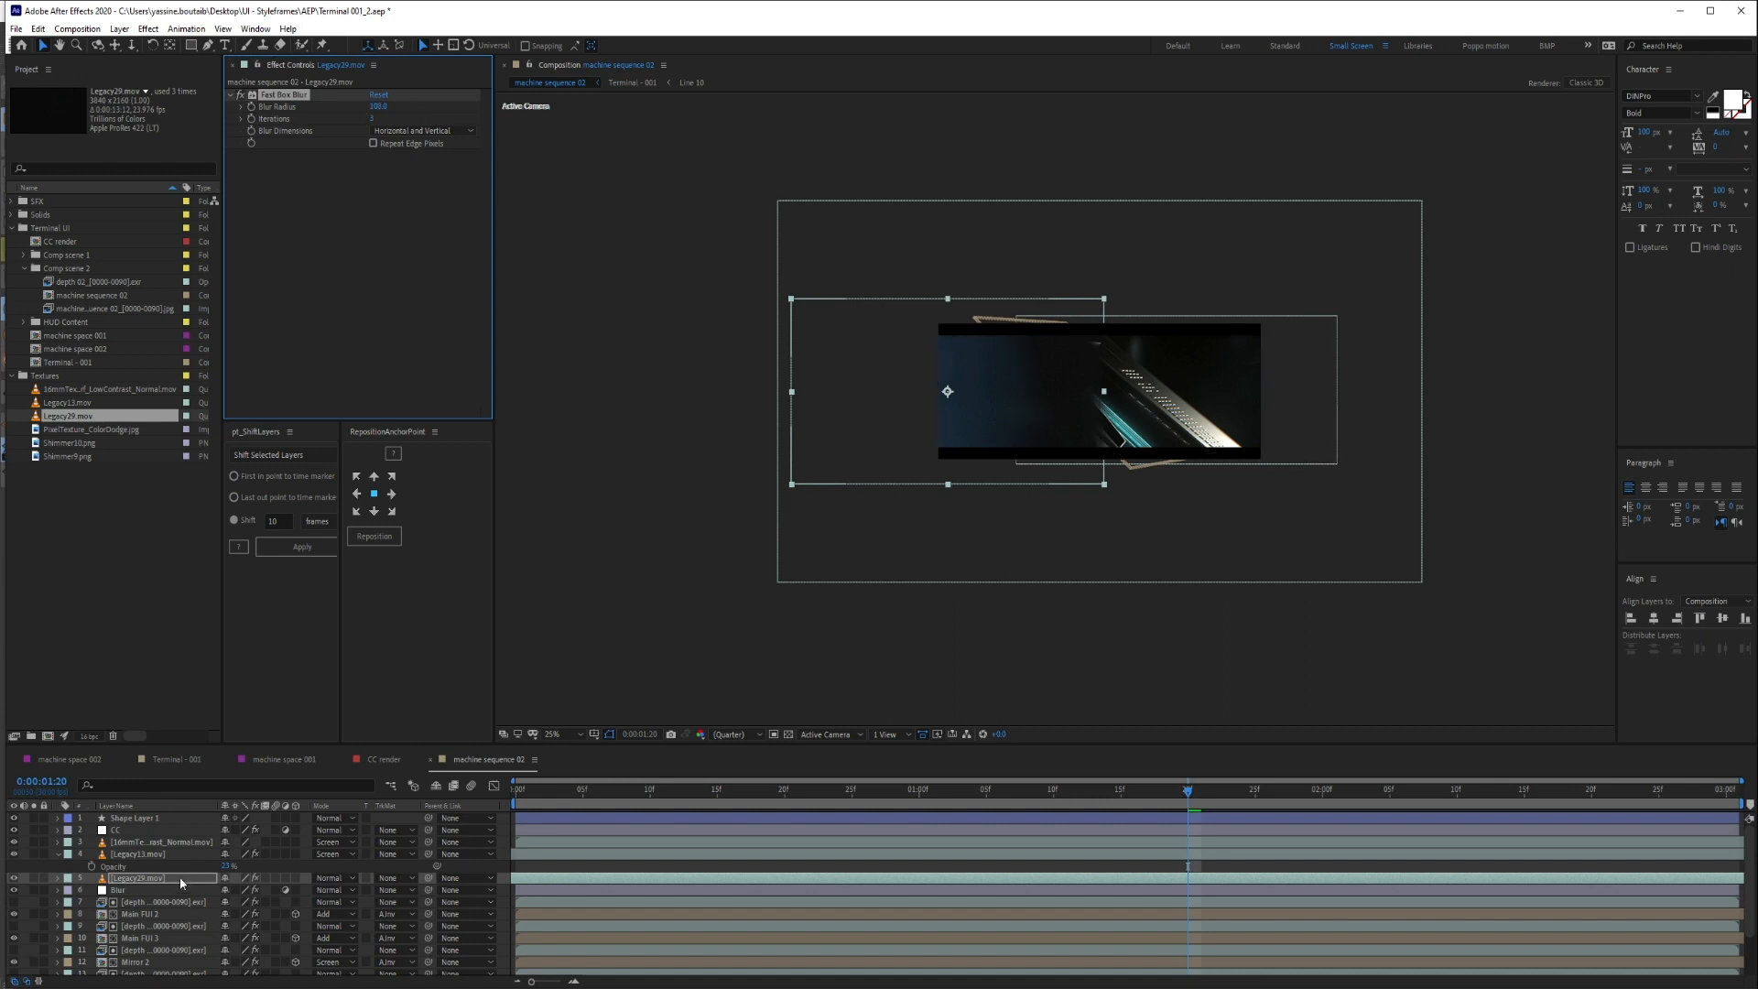
Set the Legacy29.mov layer's blending mode to Screen and lower its opacity
left_click(352, 878)
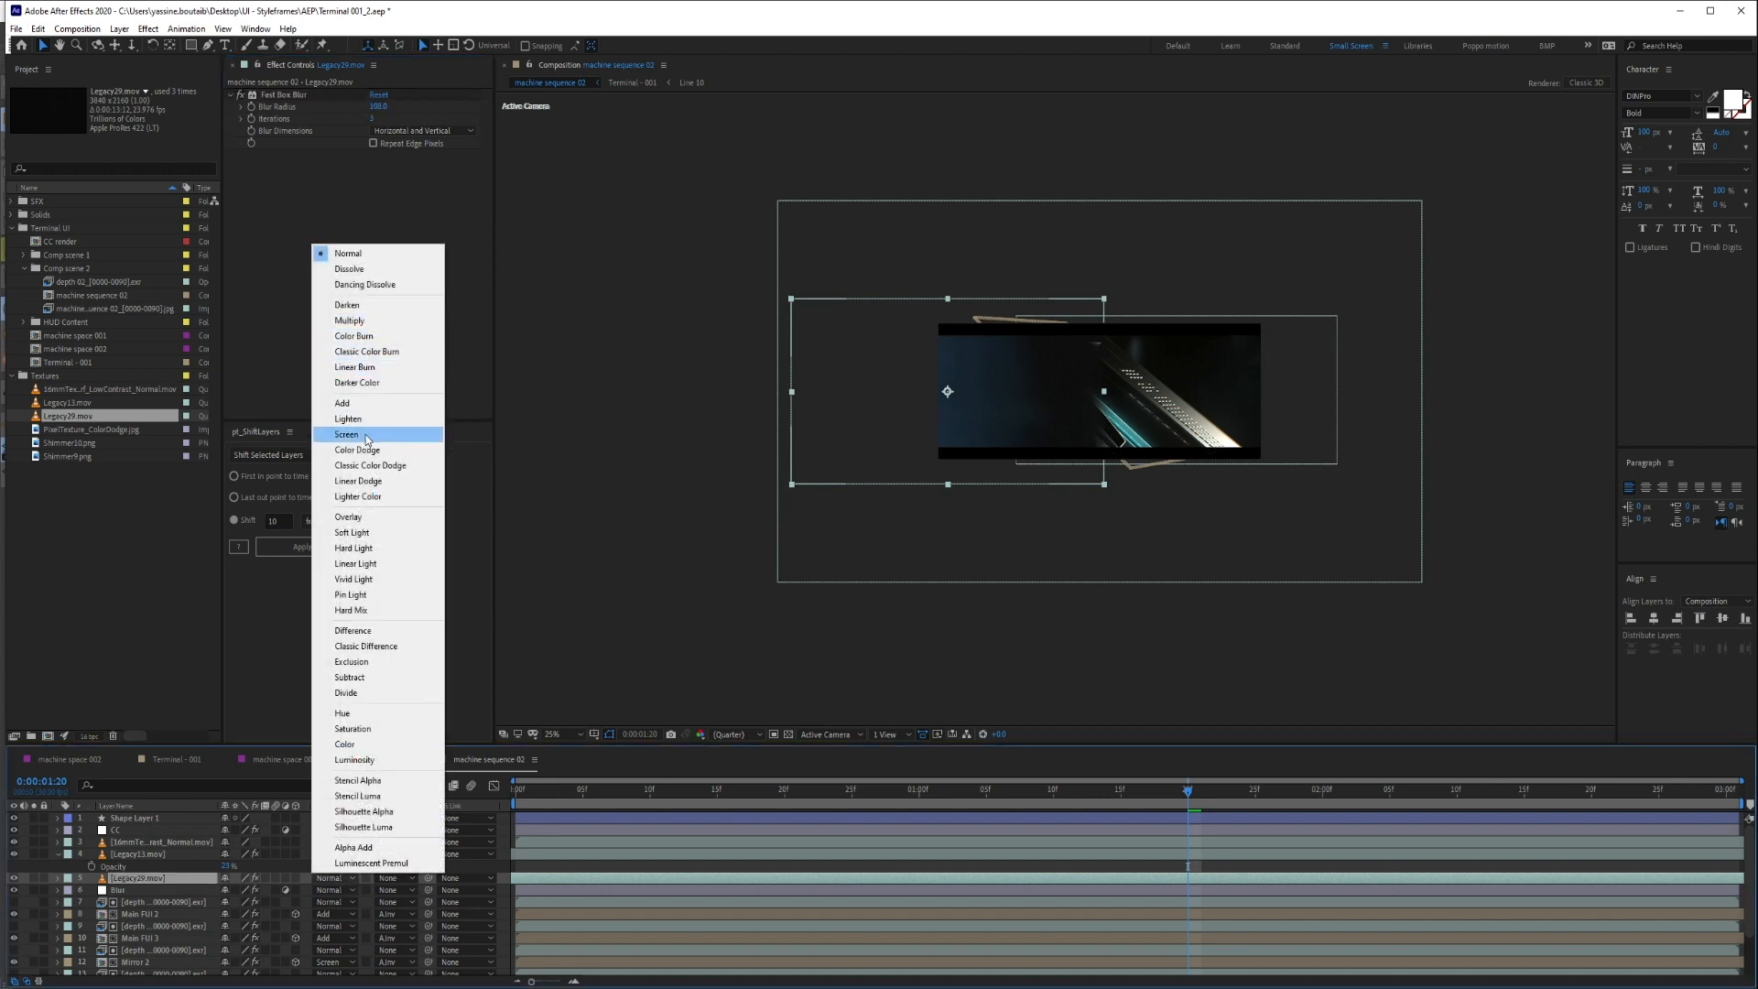
left_click(367, 437)
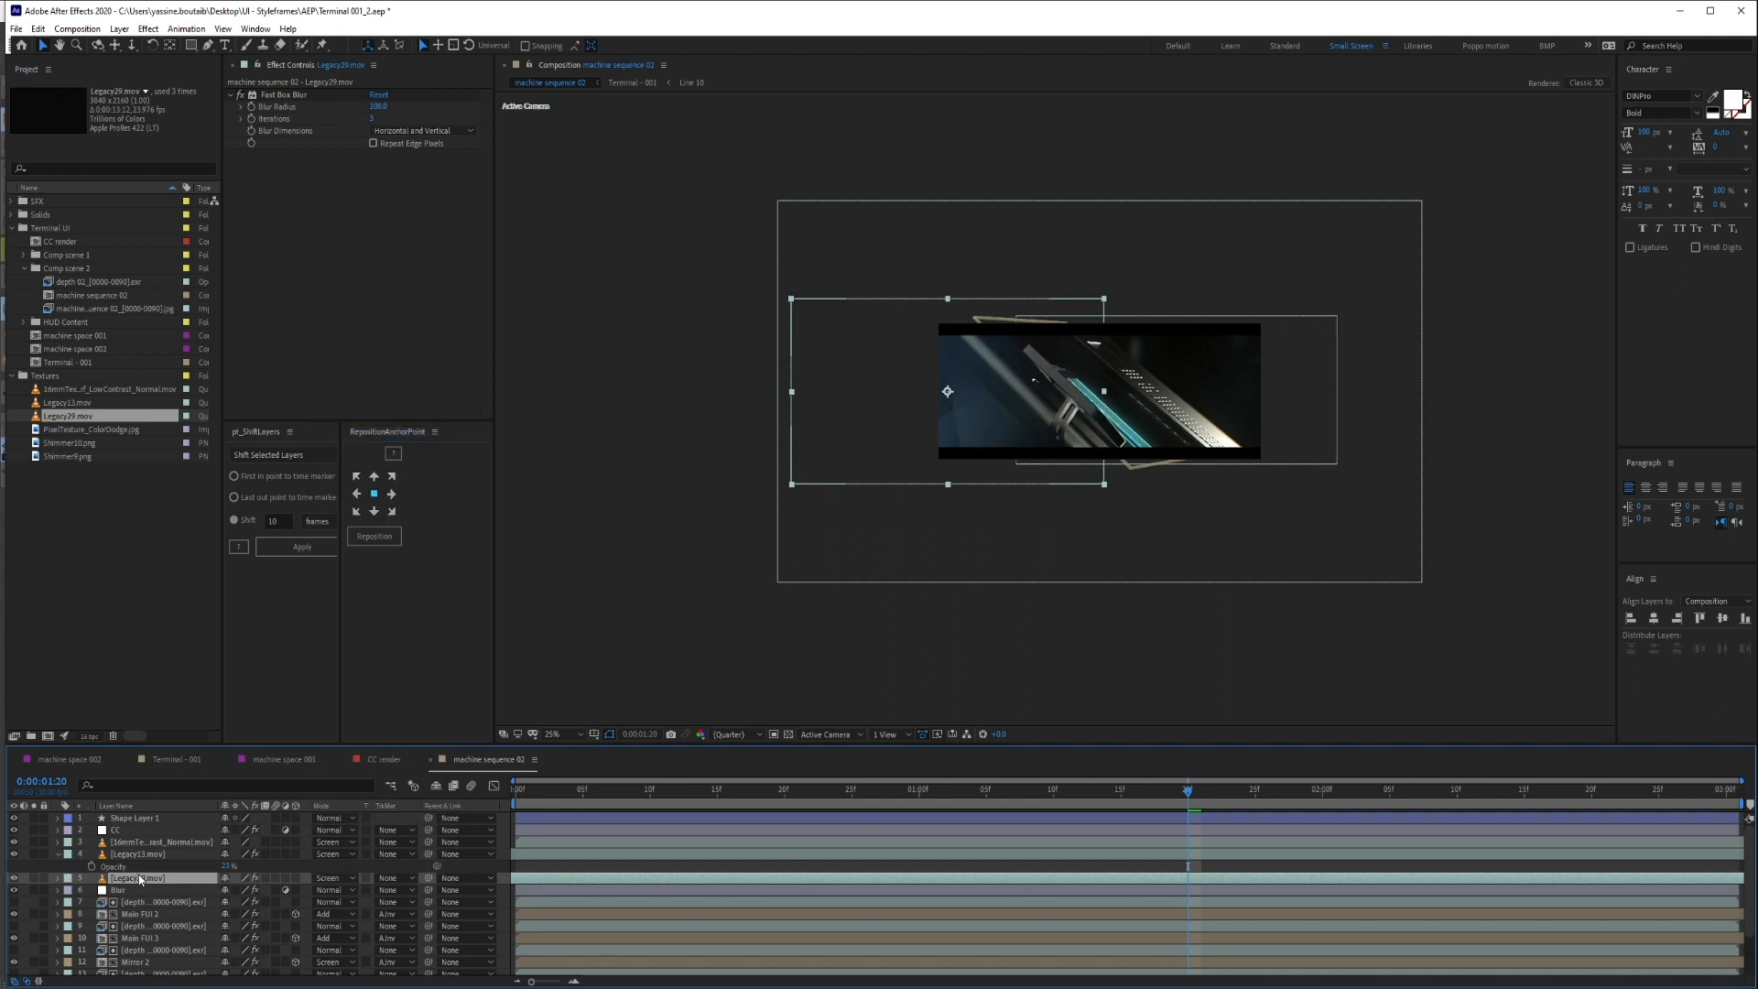
key("t")
left_click_drag(228, 891, 168, 891)
Draw a closed four-point curved Pen mask on Legacy29.mov around the frame's left area, with its right edge following the diagonal tube
scroll(805, 562, "up", 1)
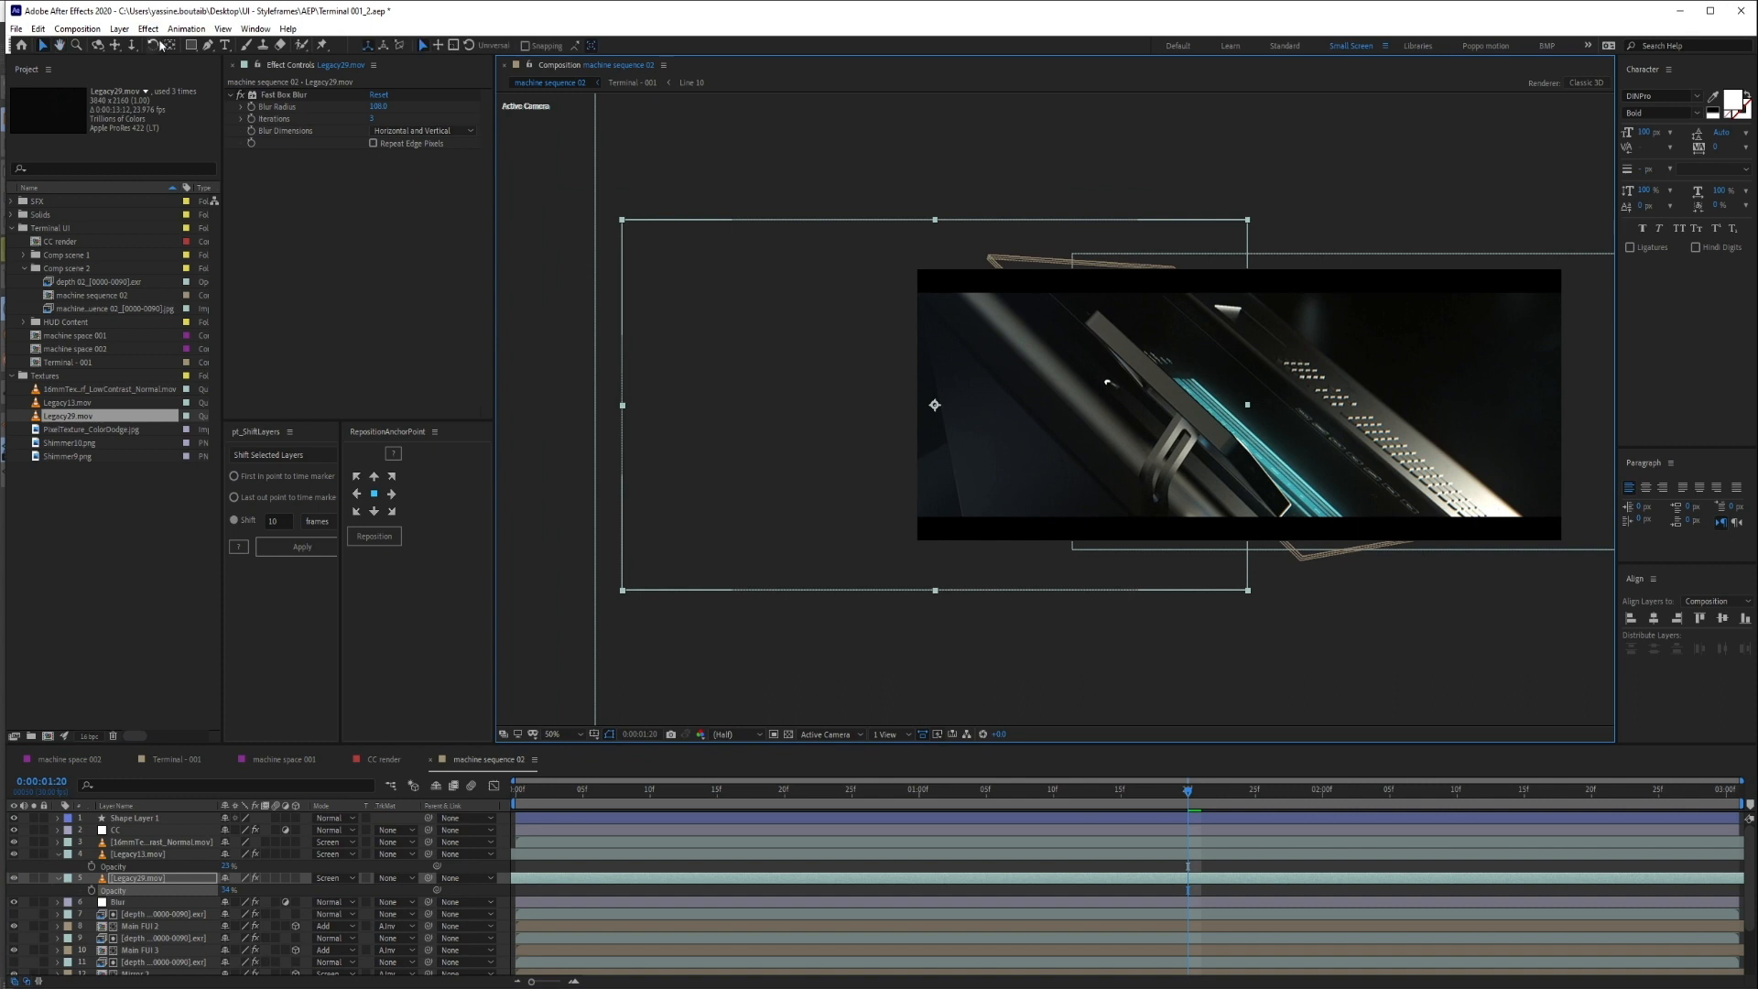
left_click(208, 45)
left_click(745, 162)
left_click(1033, 321)
left_click_drag(1161, 528, 1157, 595)
left_click_drag(699, 675, 824, 711)
left_click_drag(744, 162, 774, 149)
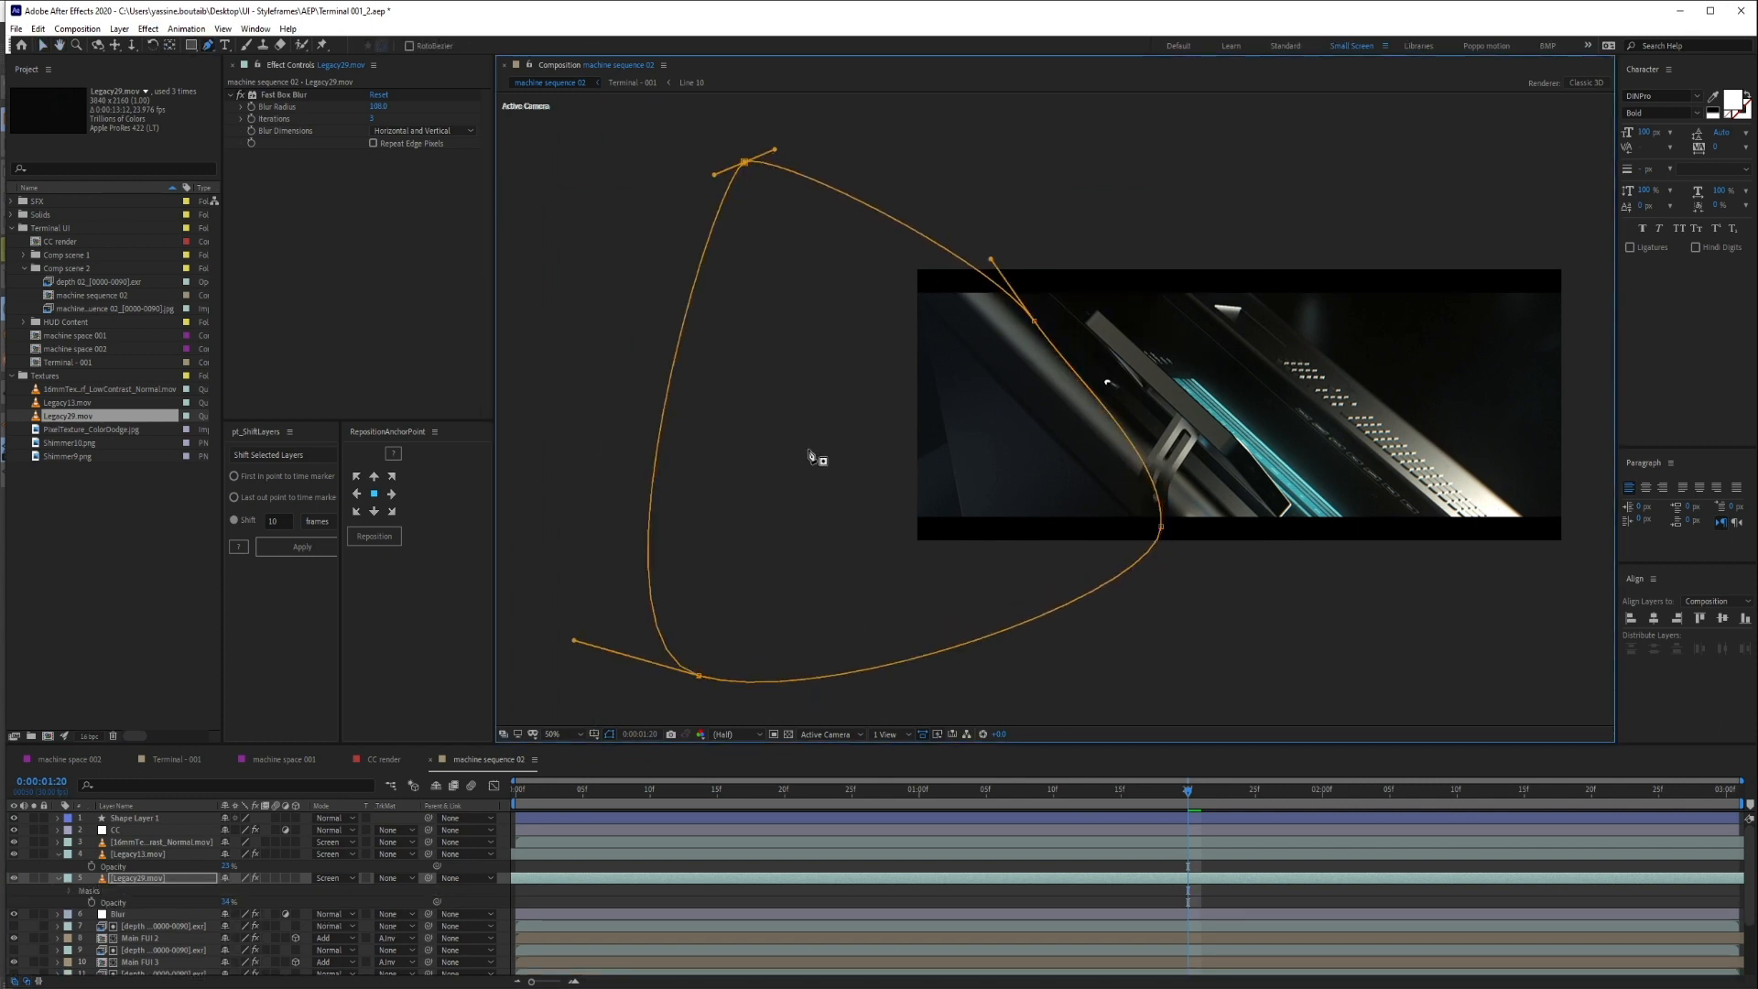
Feather the Legacy29.mov mask by about 350 pixels
key("f")
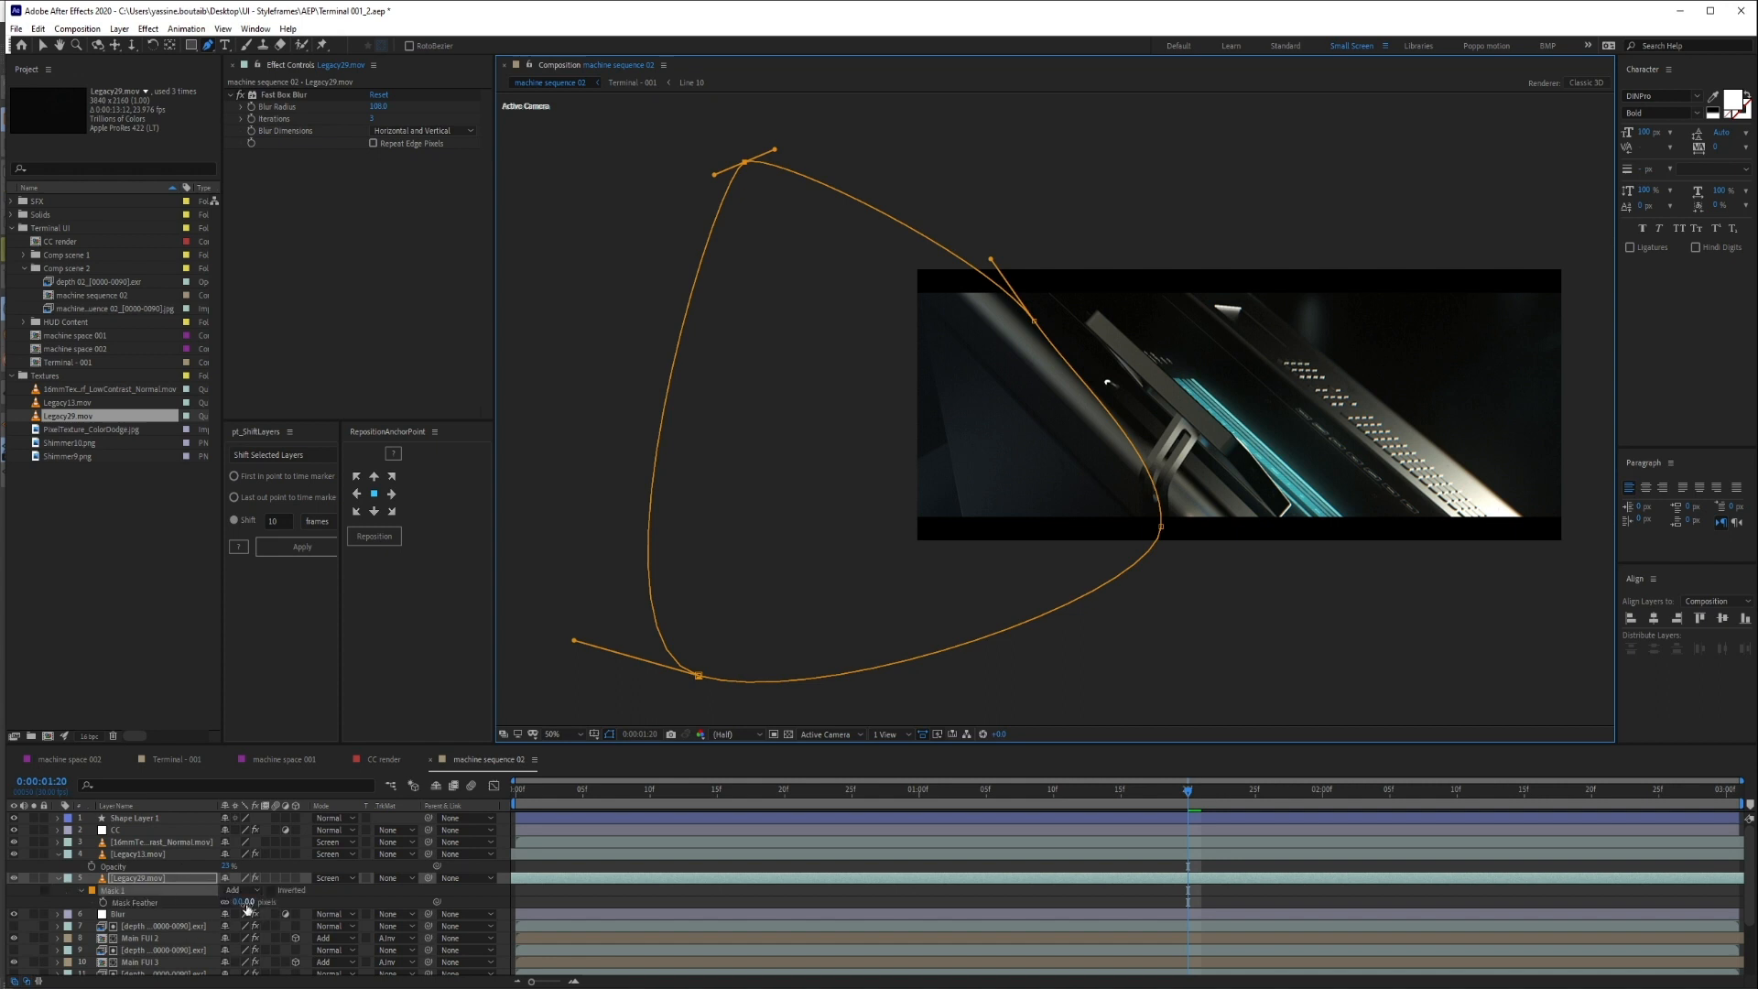
left_click_drag(240, 903, 478, 902)
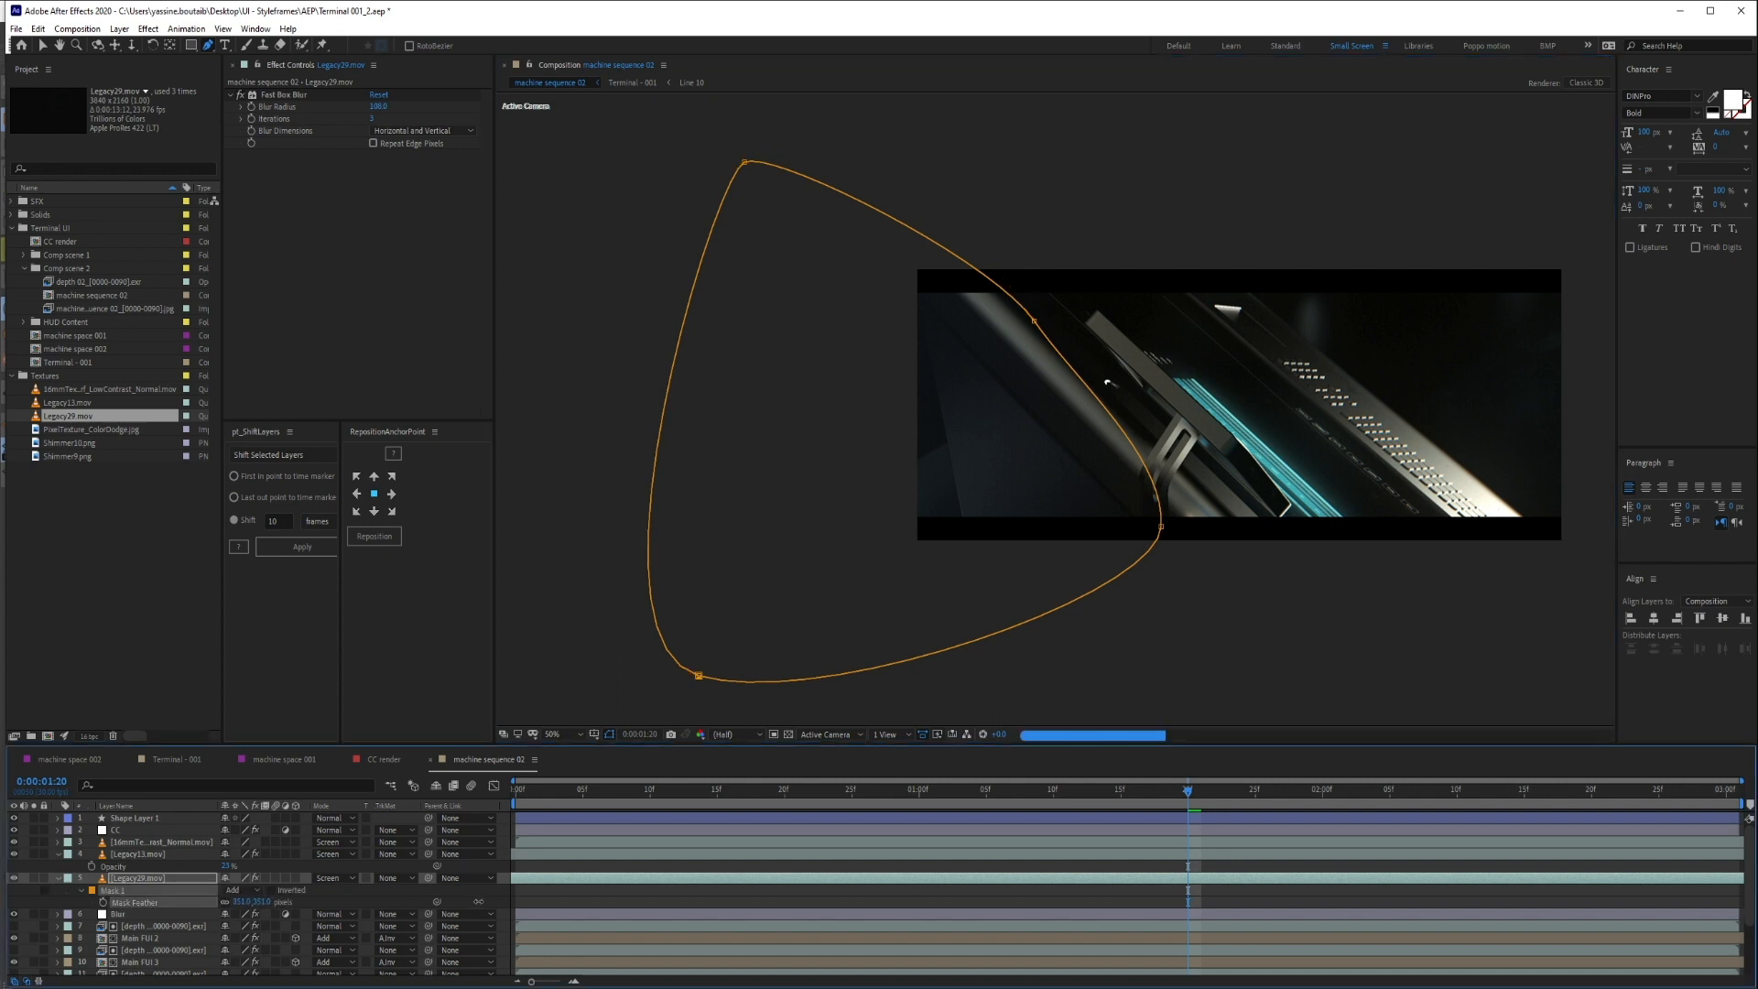
left_click(1134, 892)
Return to the start of the sequence and slide the Legacy29.mov layer further back in time
left_click(866, 793)
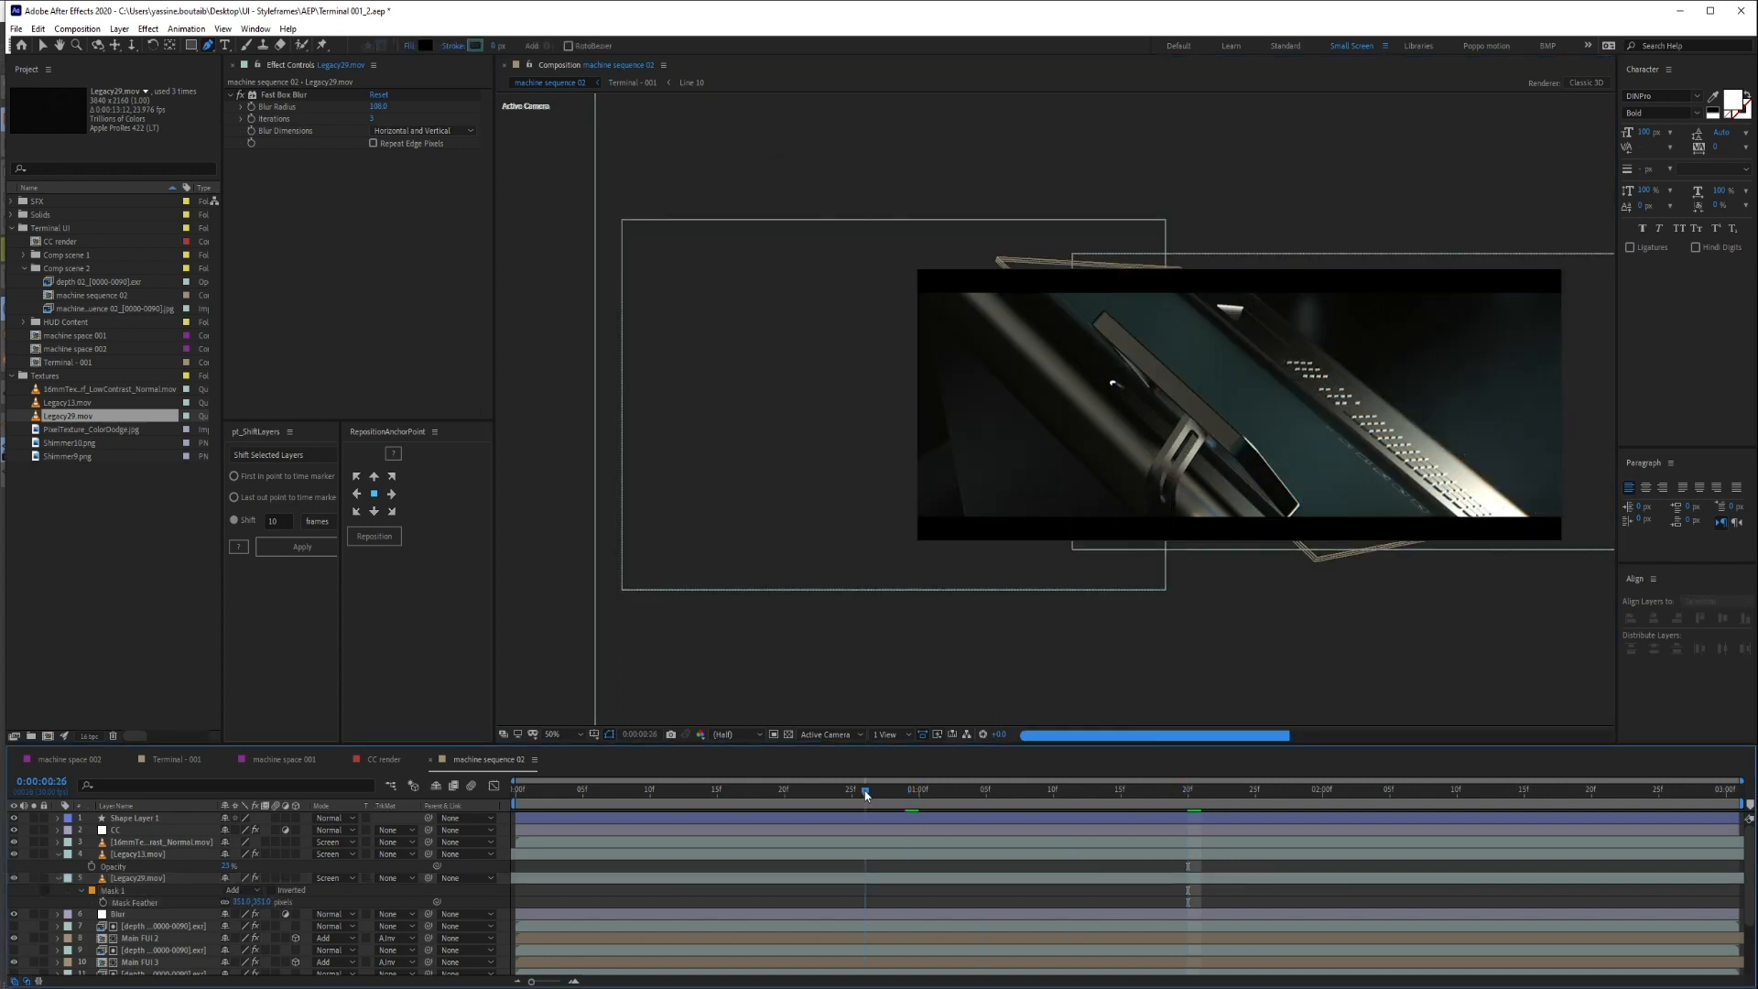
left_click_drag(866, 795, 513, 799)
left_click(998, 879)
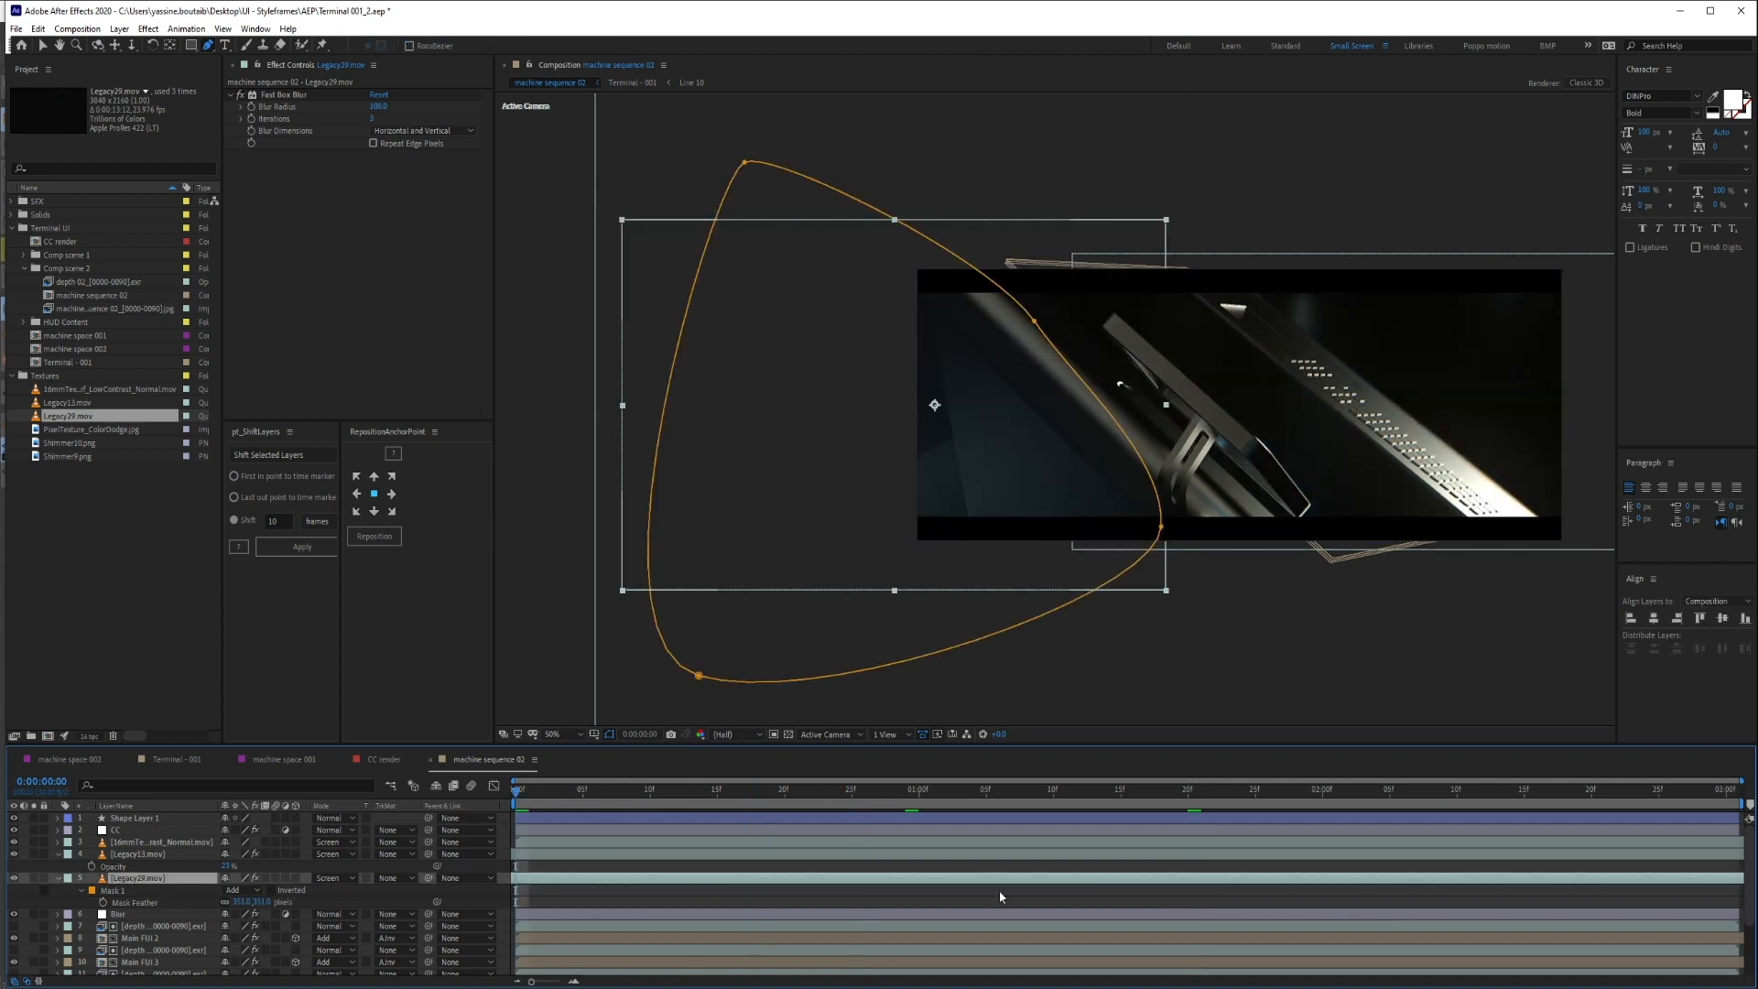
left_click_drag(1434, 882, 740, 879)
left_click(875, 905)
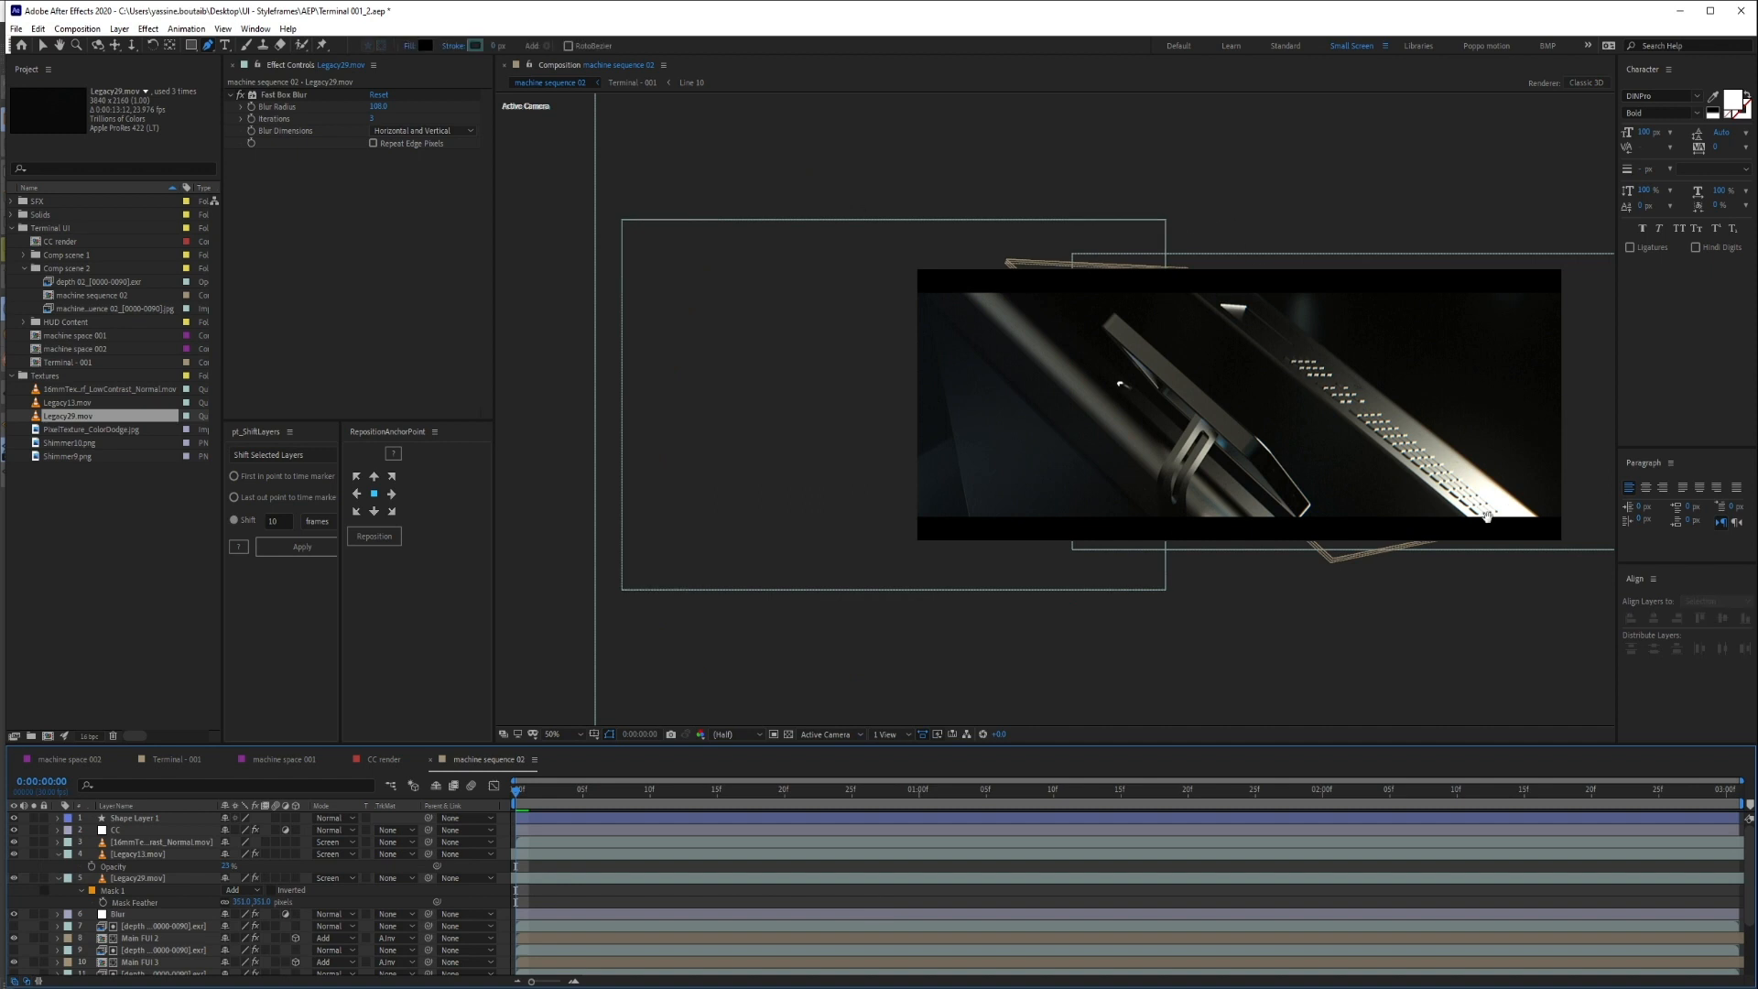
Fit the composition in the viewer and check the texture at 0:00:00:19, 0:00:01:28, 0:00:02:21, 0:00:02:28 and 0:00:00:13
left_click_drag(1483, 513, 1265, 503)
left_click(579, 733)
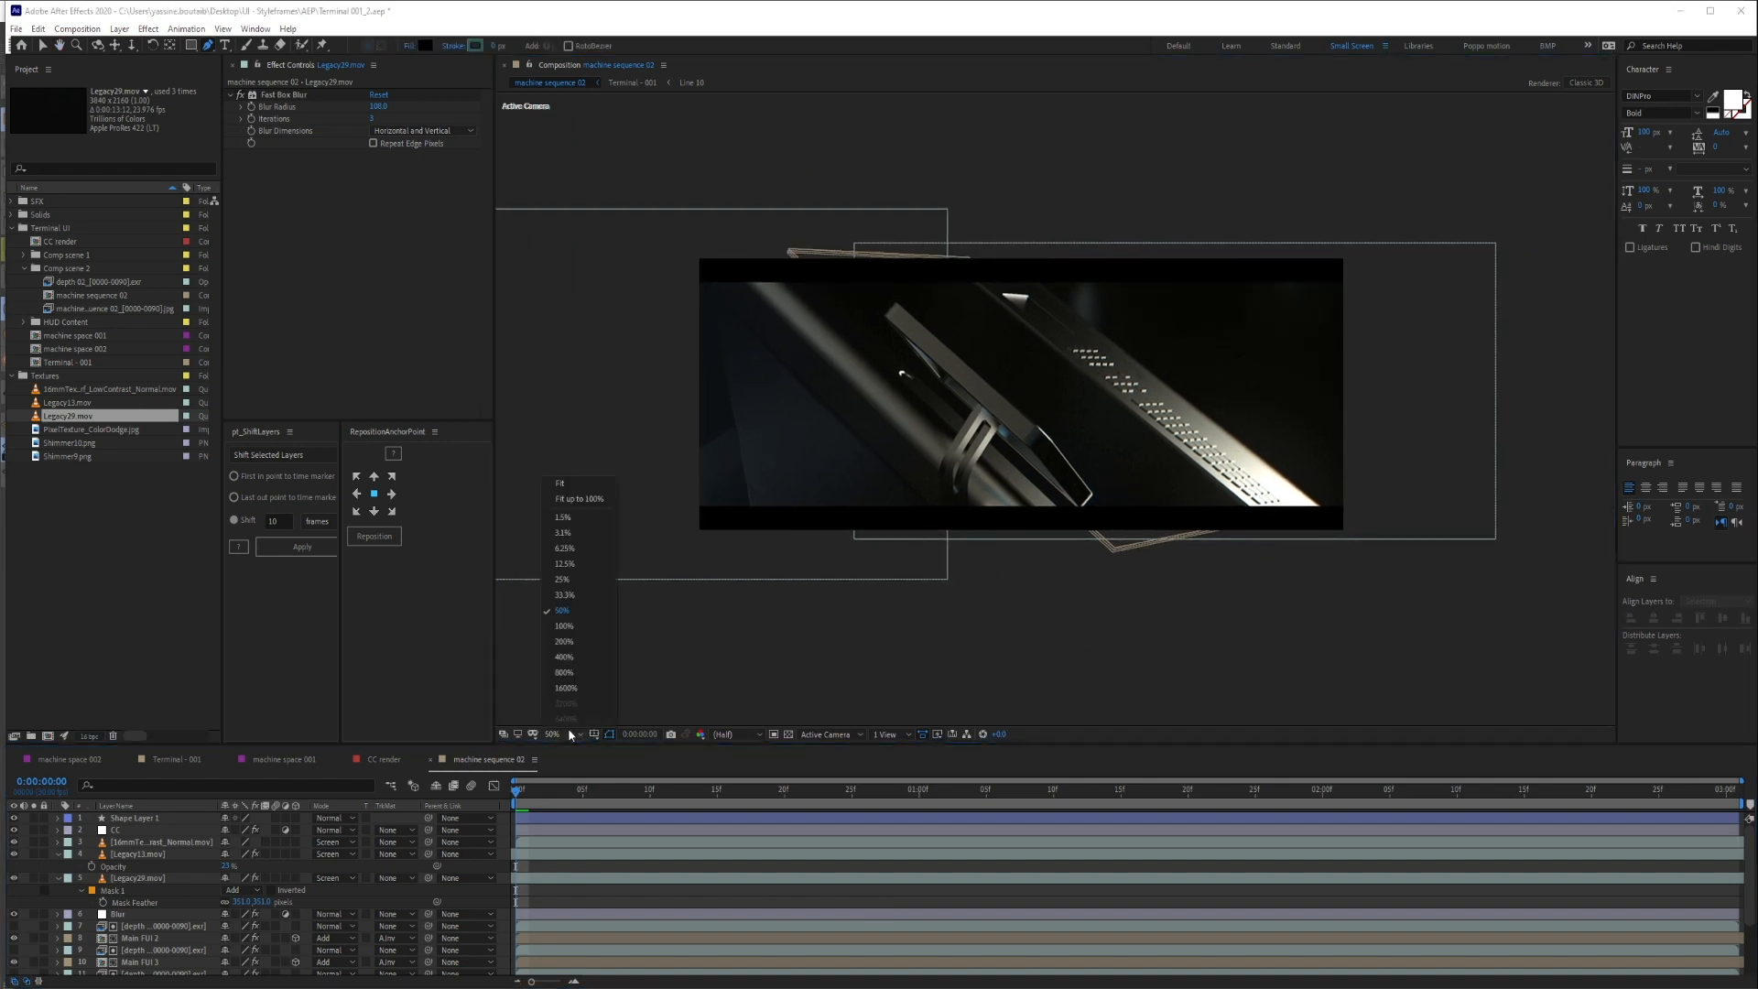
left_click(567, 485)
left_click(772, 797)
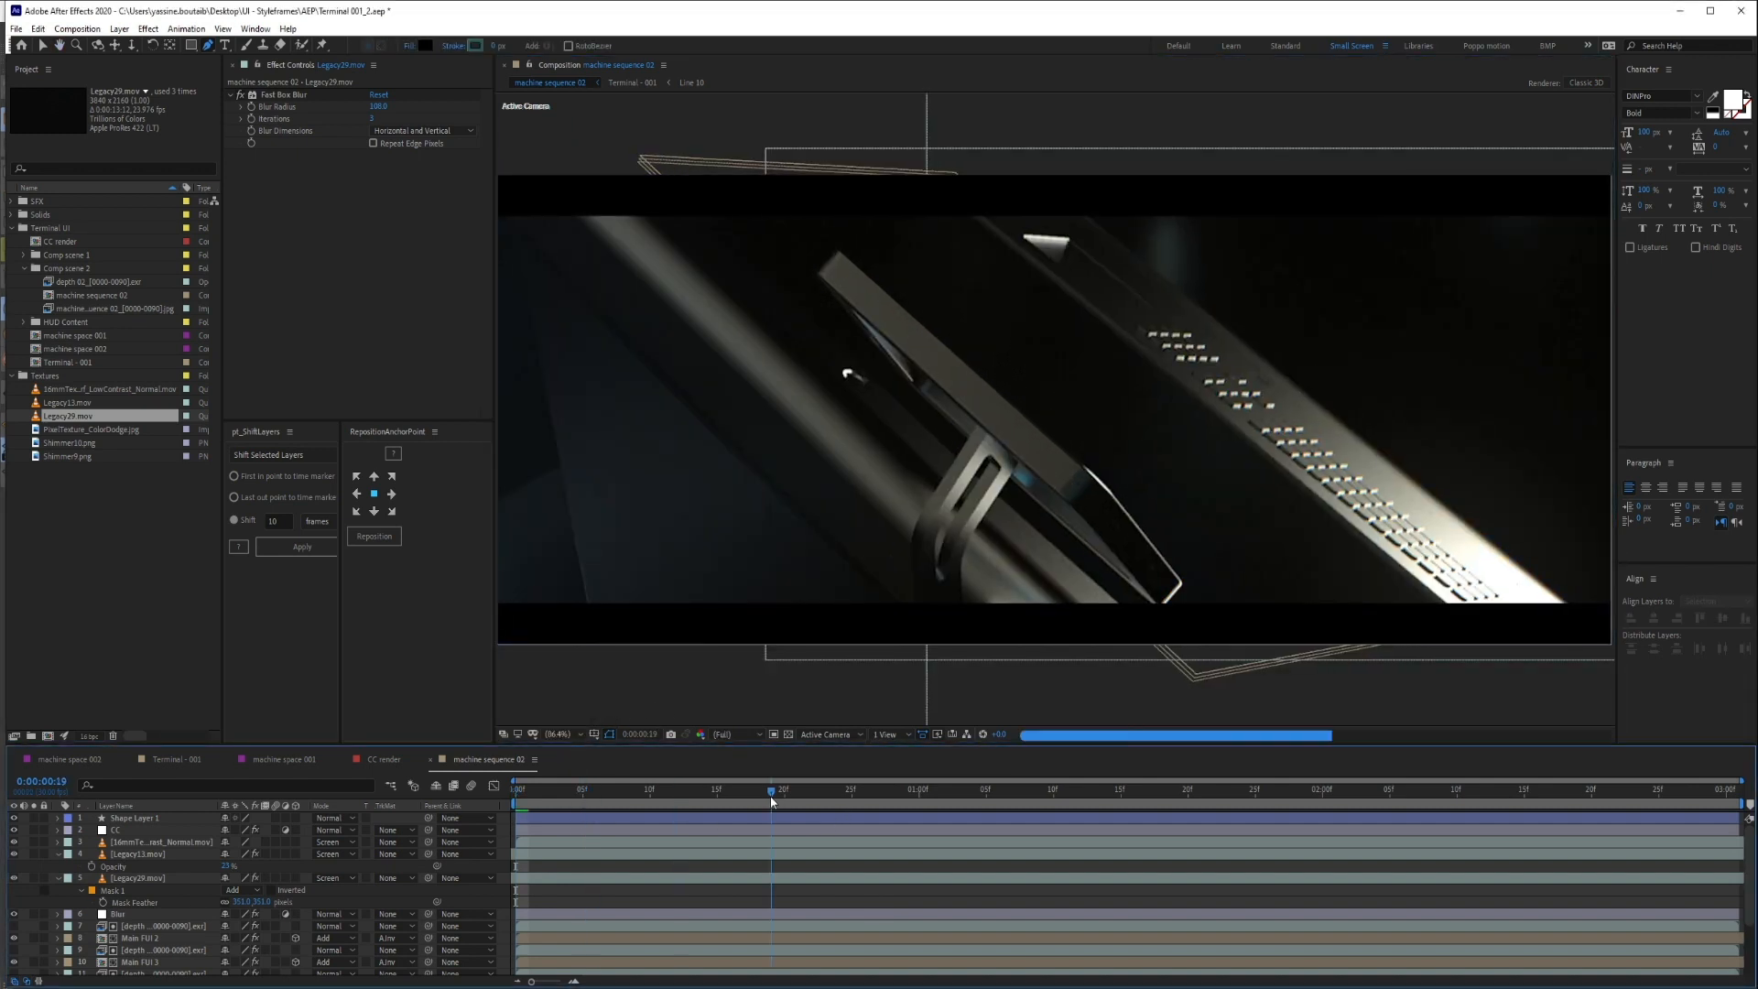
left_click(1296, 797)
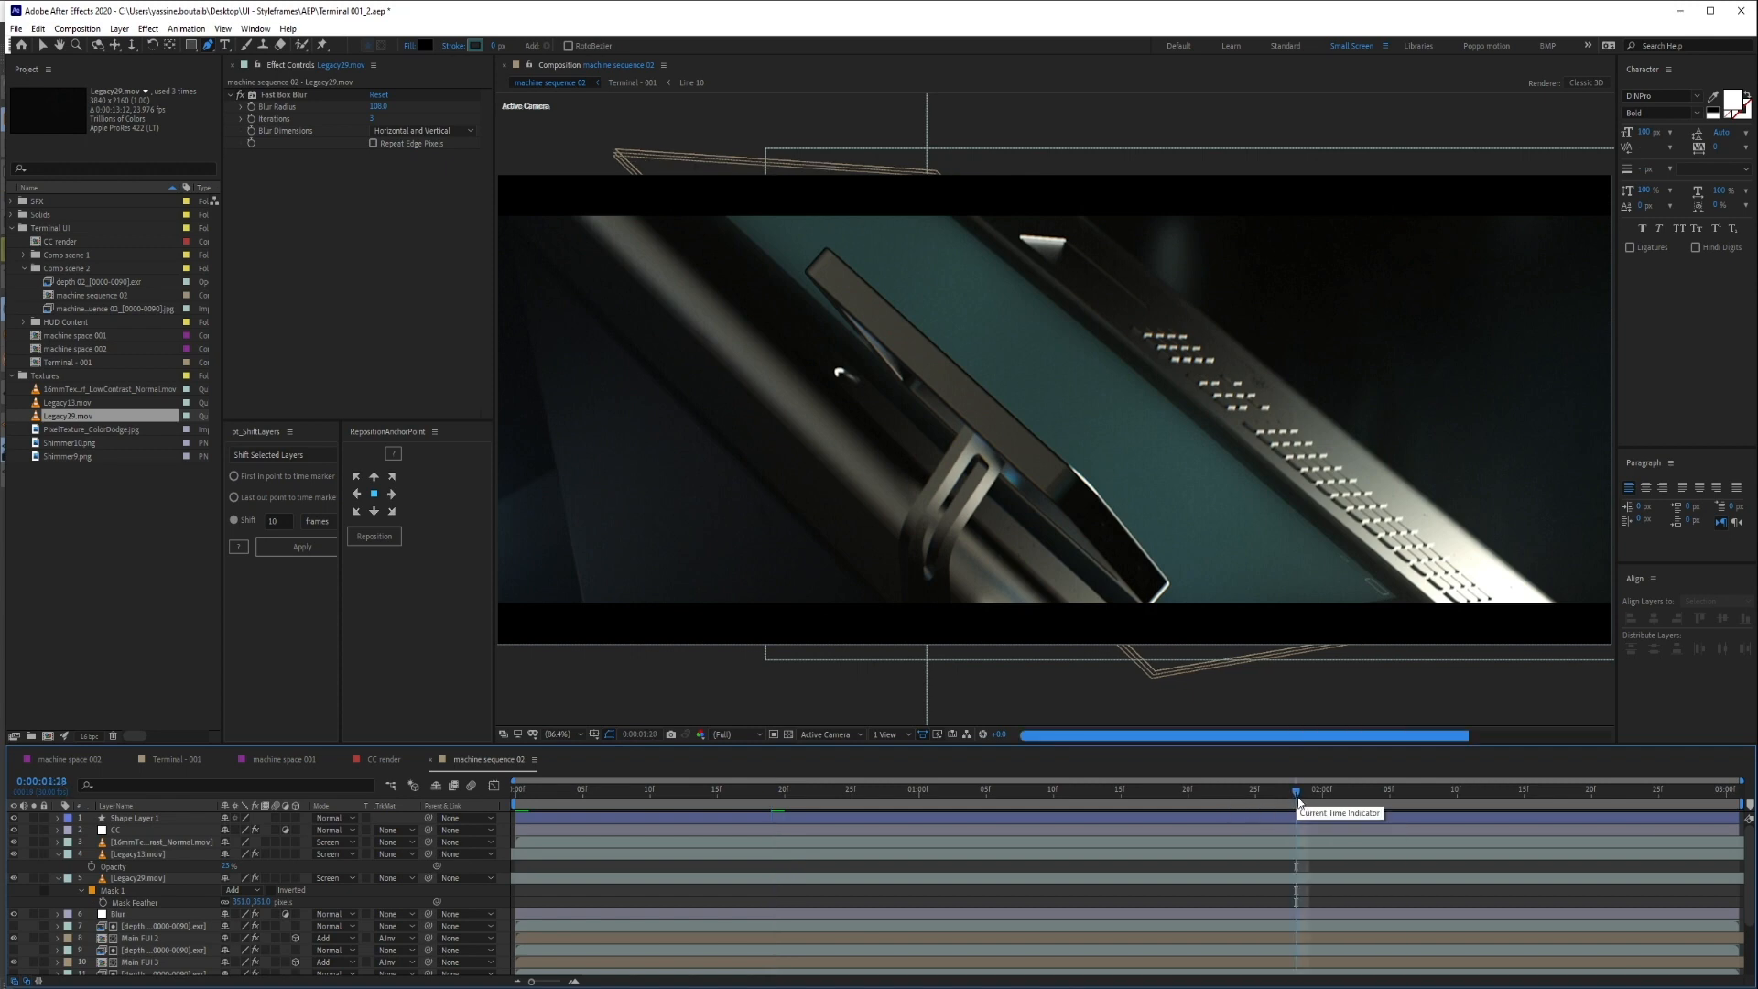
left_click(1607, 796)
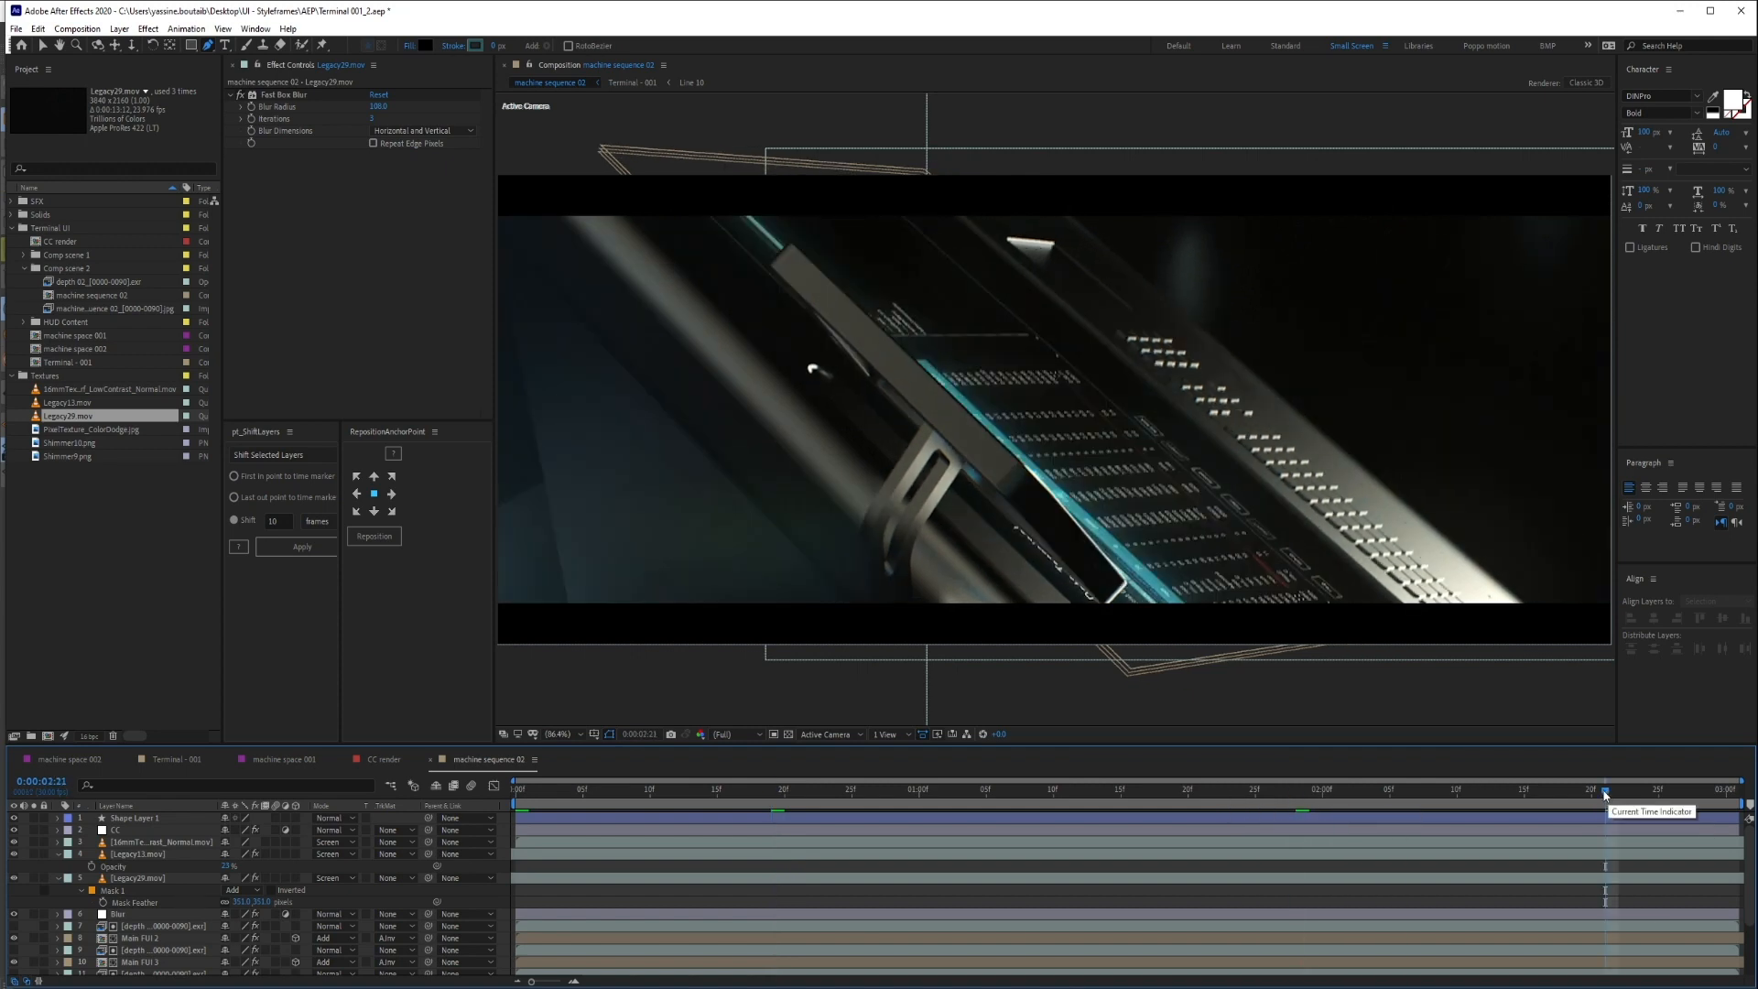
left_click(1700, 796)
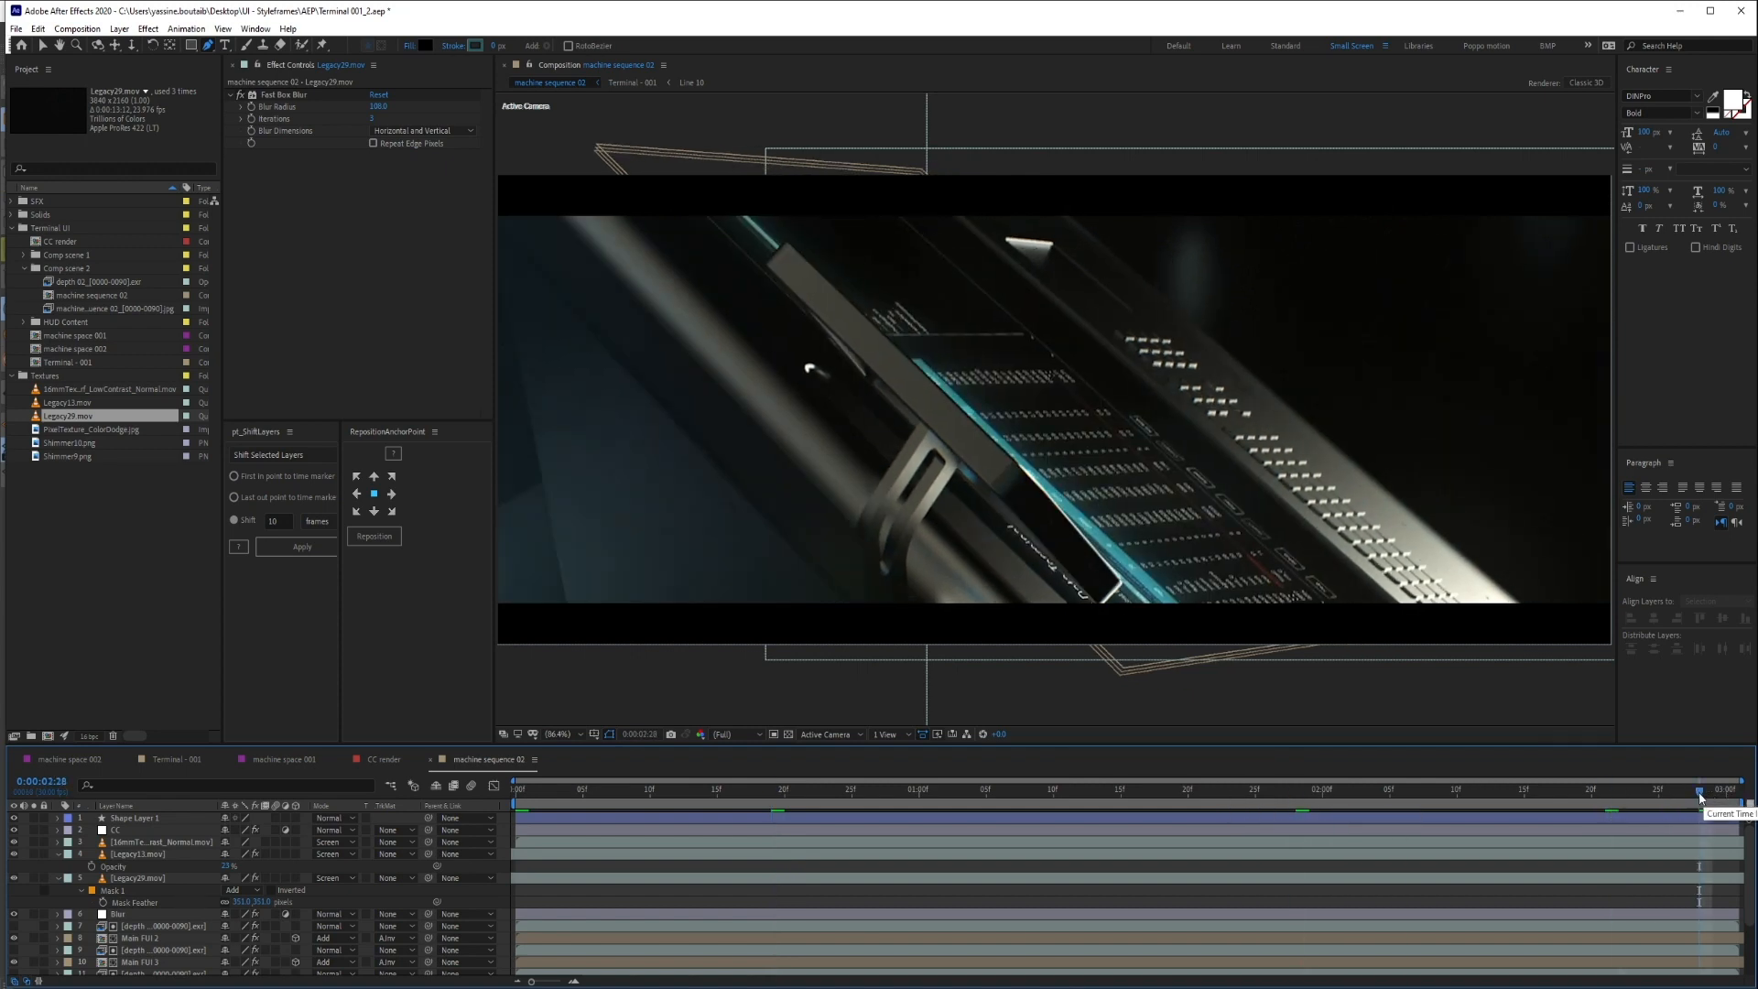
left_click(689, 793)
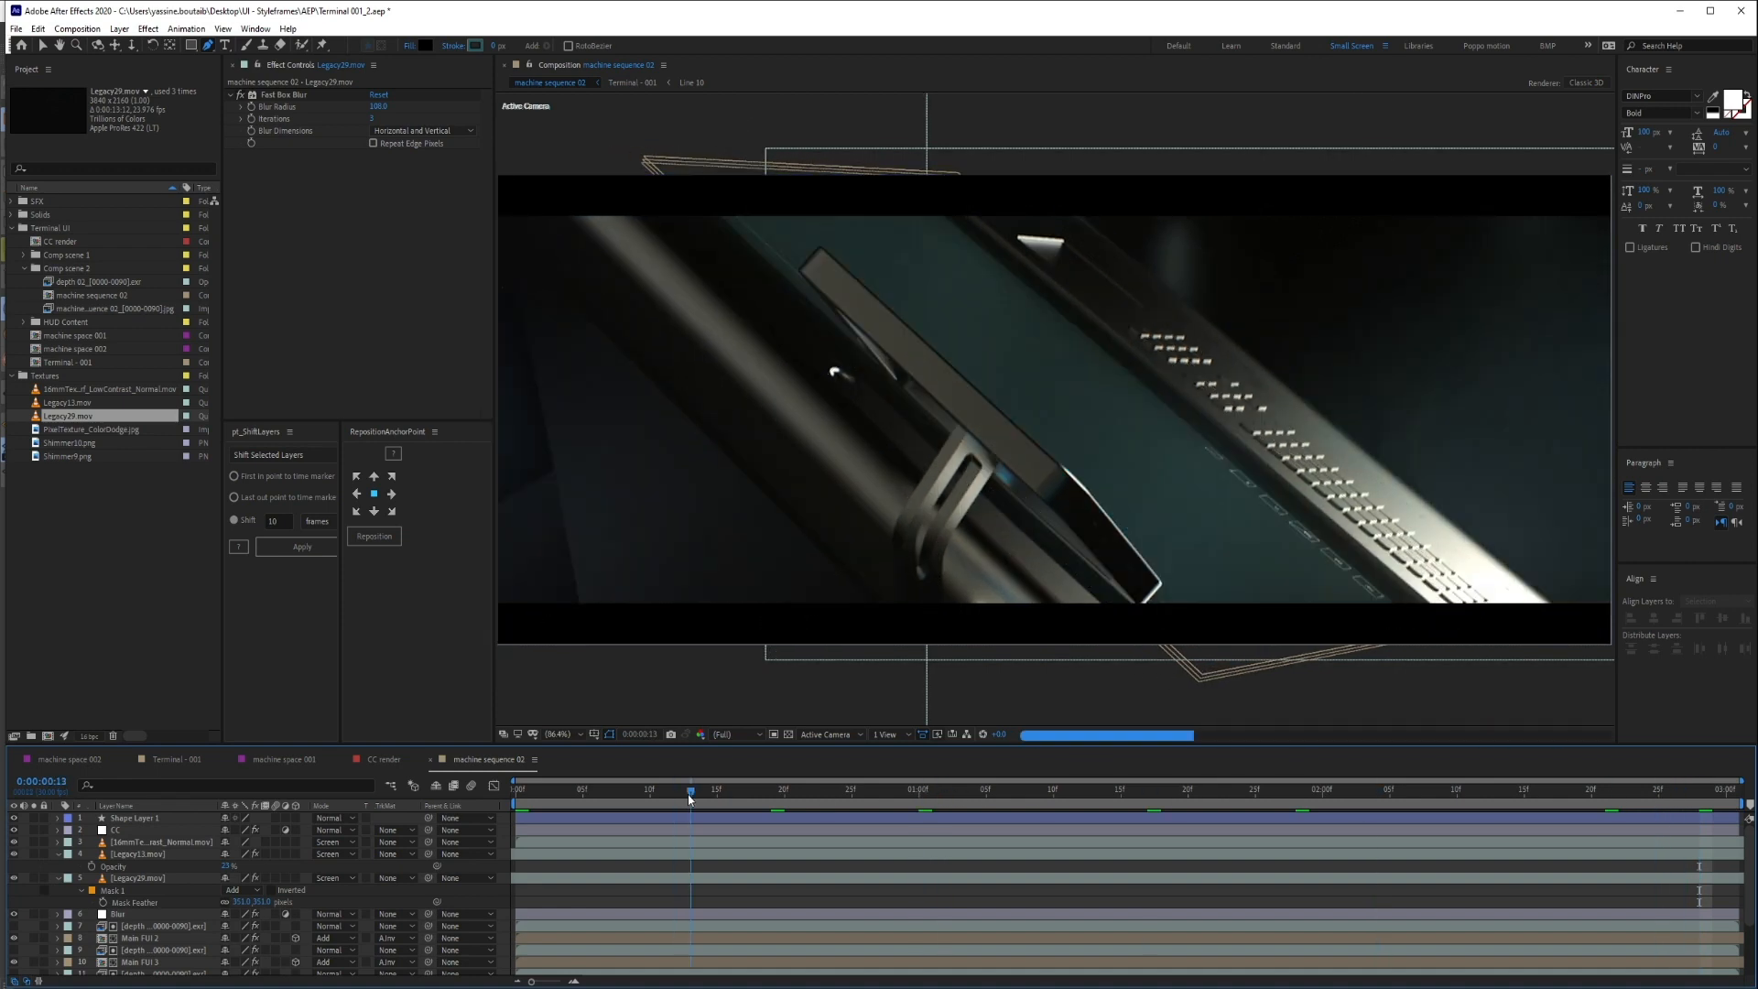
Collapse the Legacy layers' properties and create a new white solid named op
left_click(57, 854)
left_click(57, 865)
right_click(25, 856)
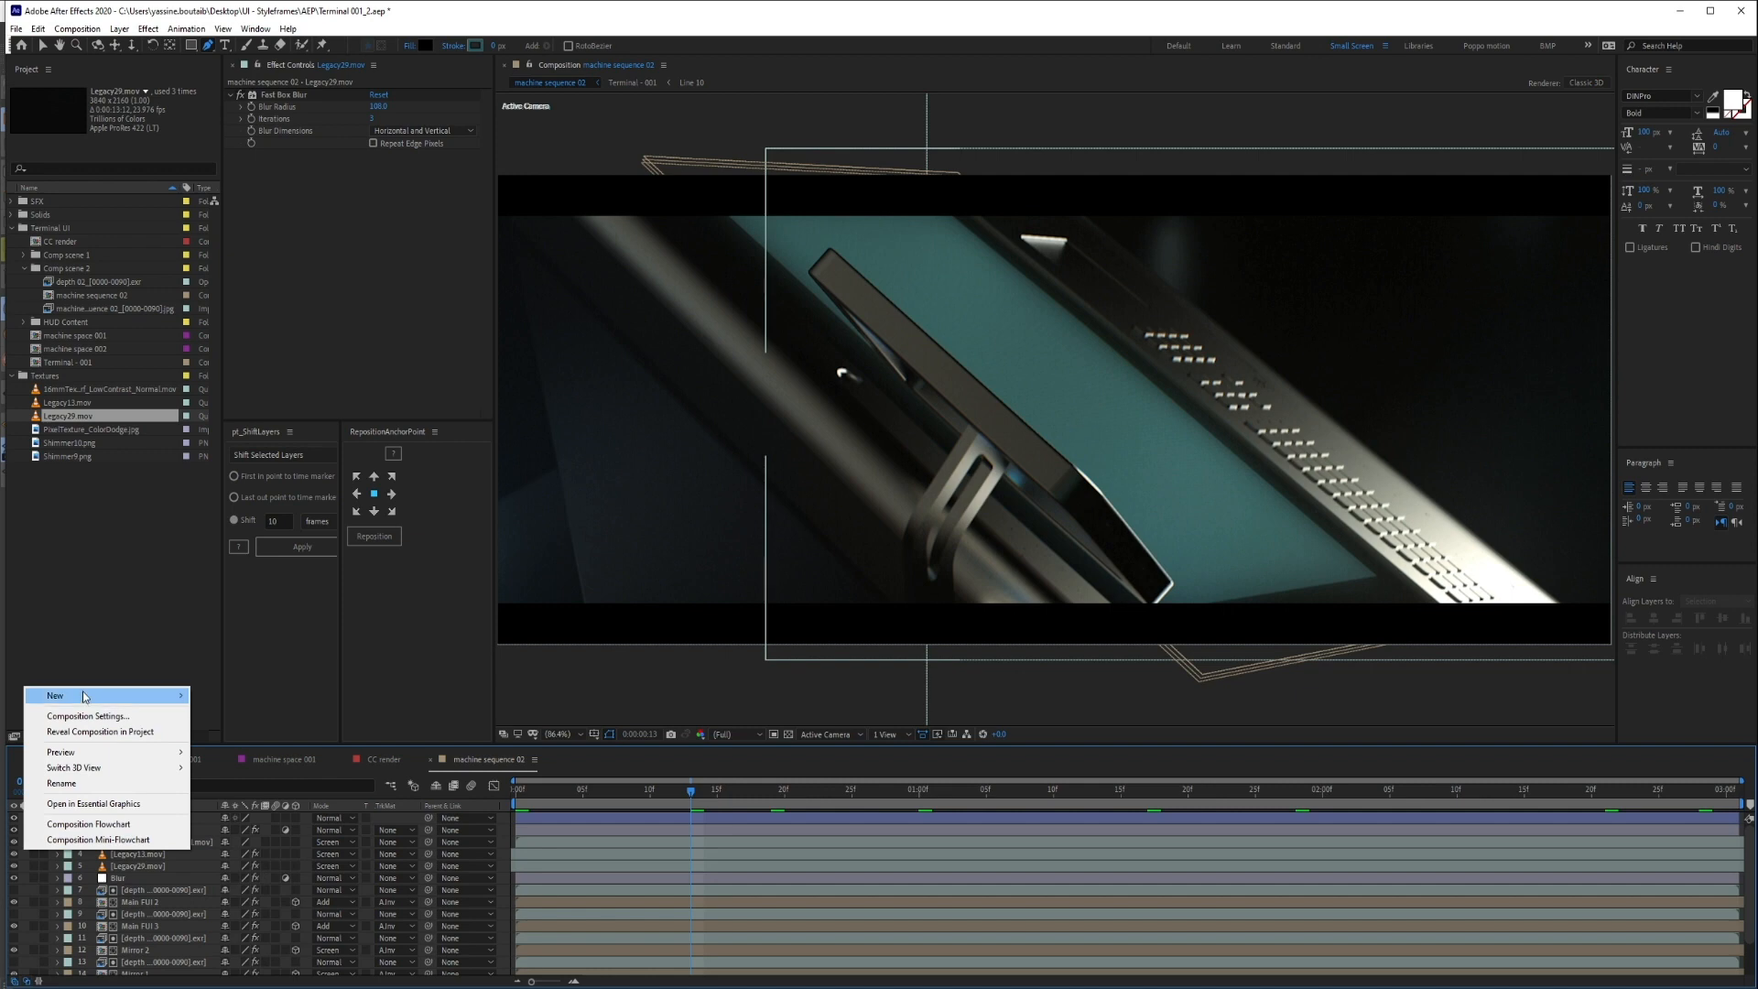
mouse_move(99, 696)
left_click(253, 731)
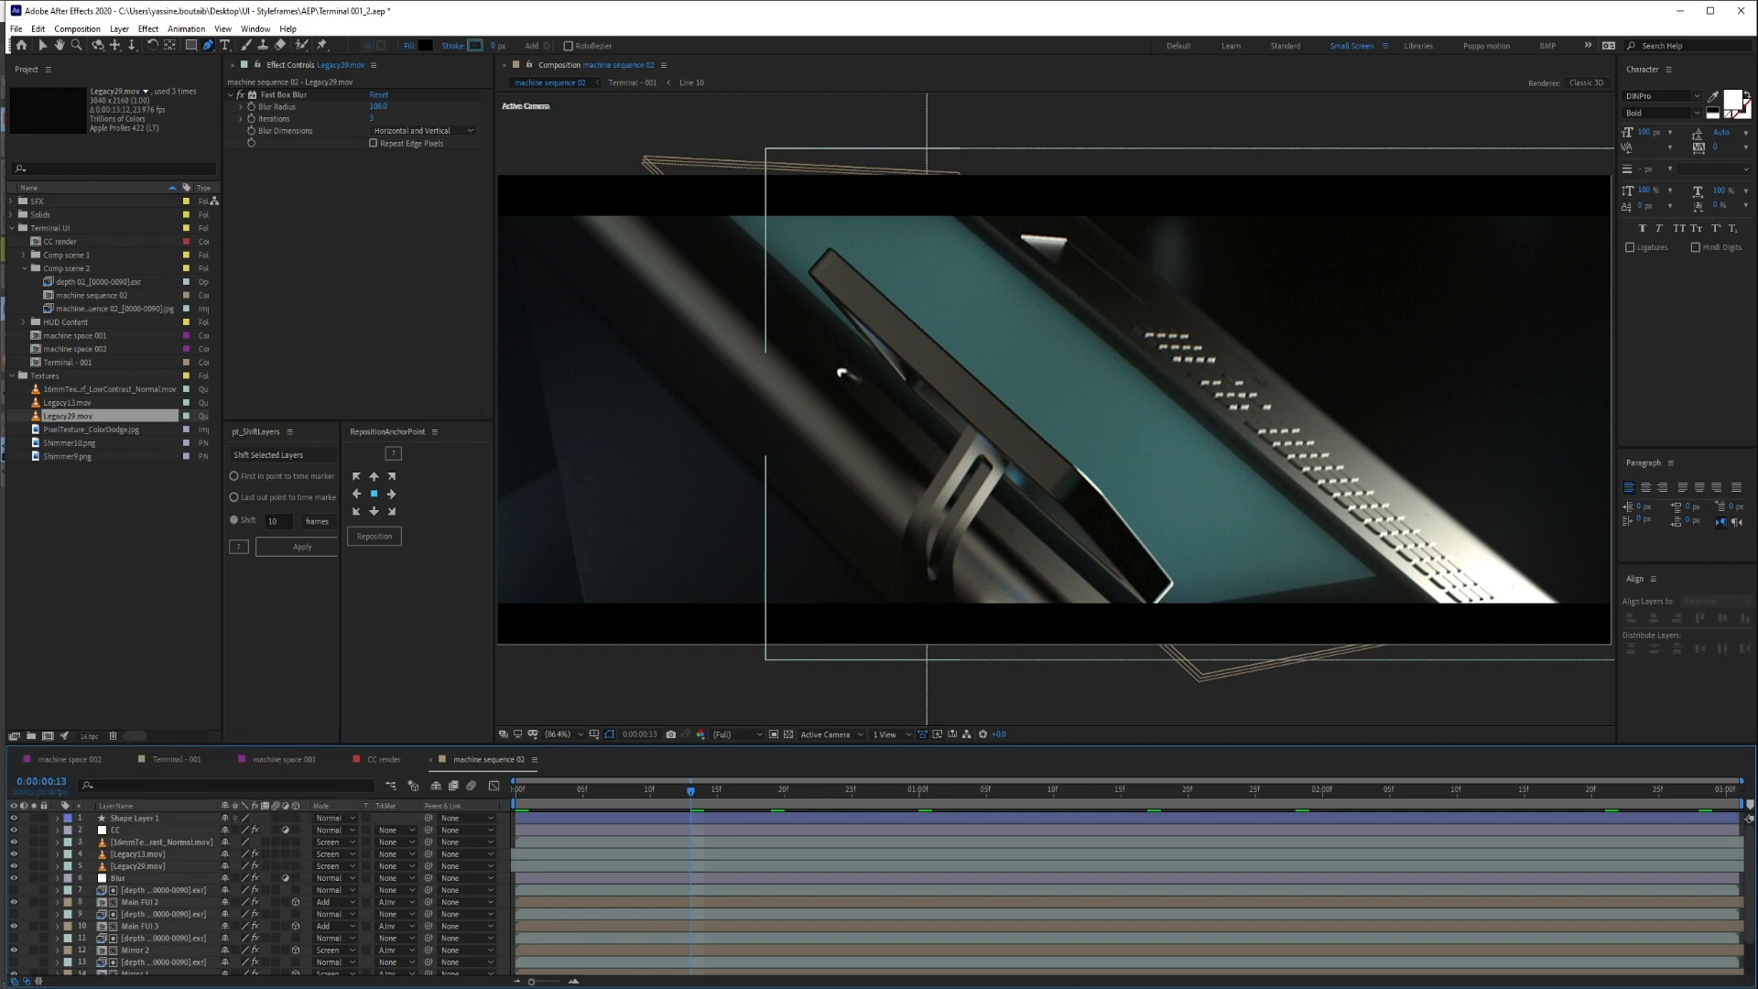
type("op")
key("Return")
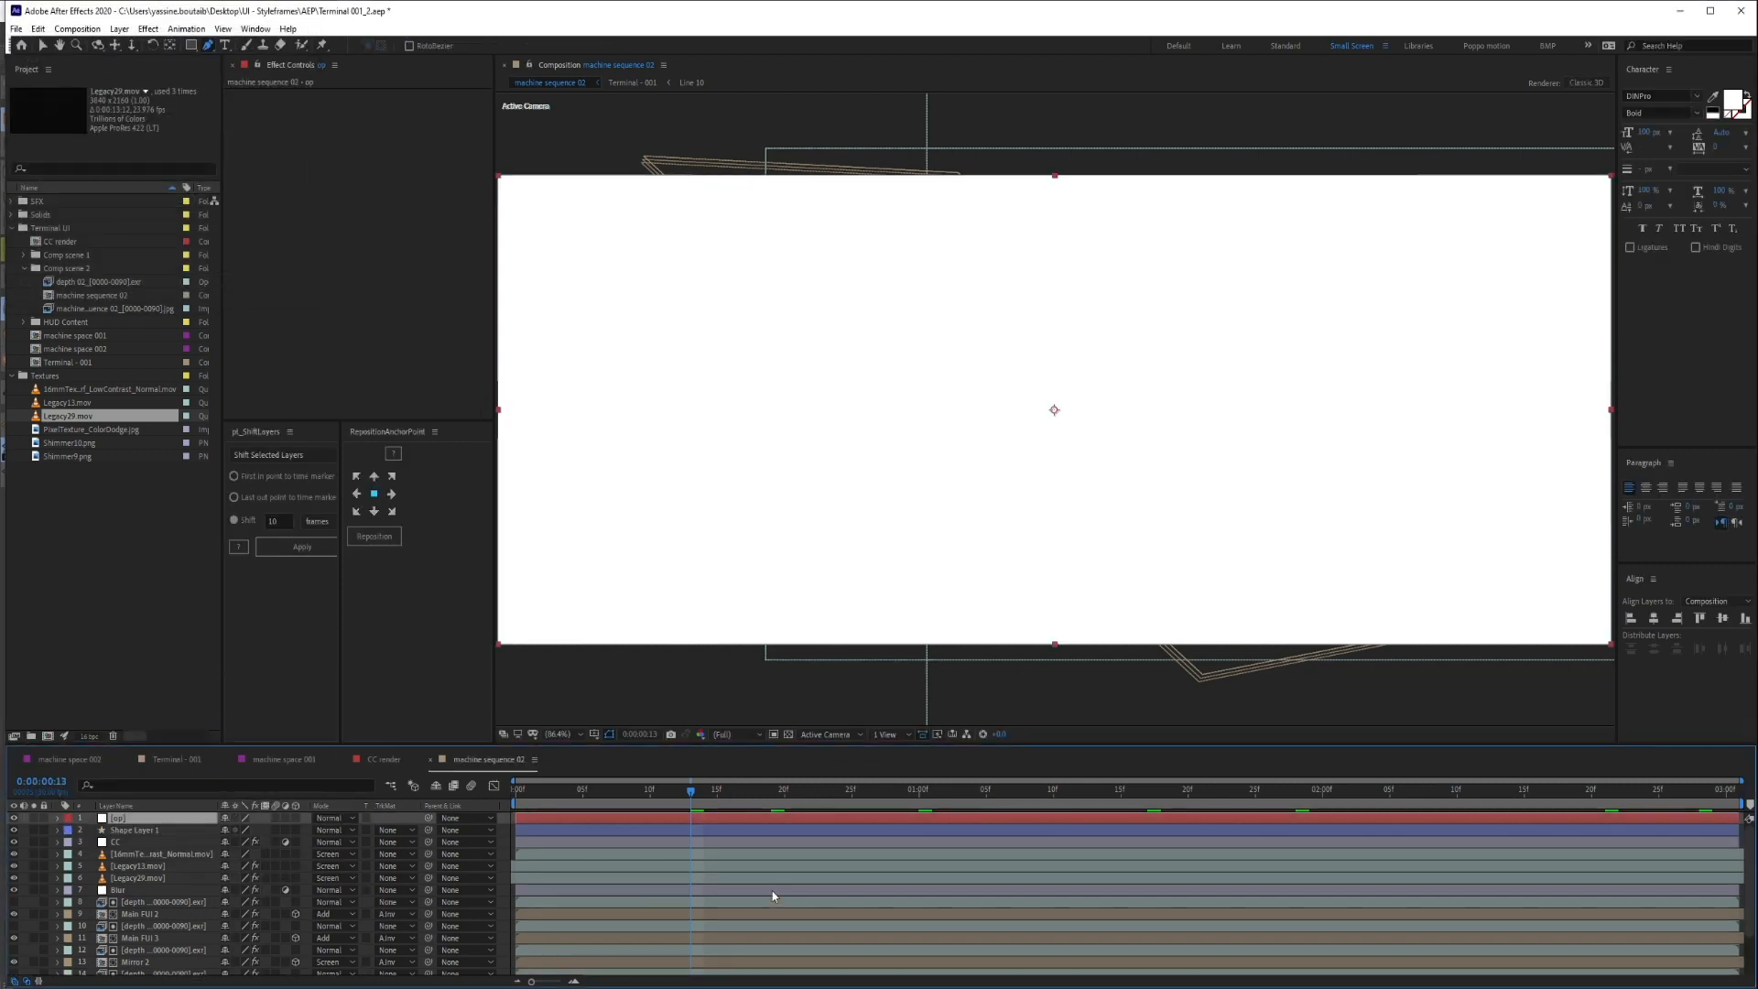
Apply the Optical Flares effect to the op solid
key("ctrl+space")
type("optica")
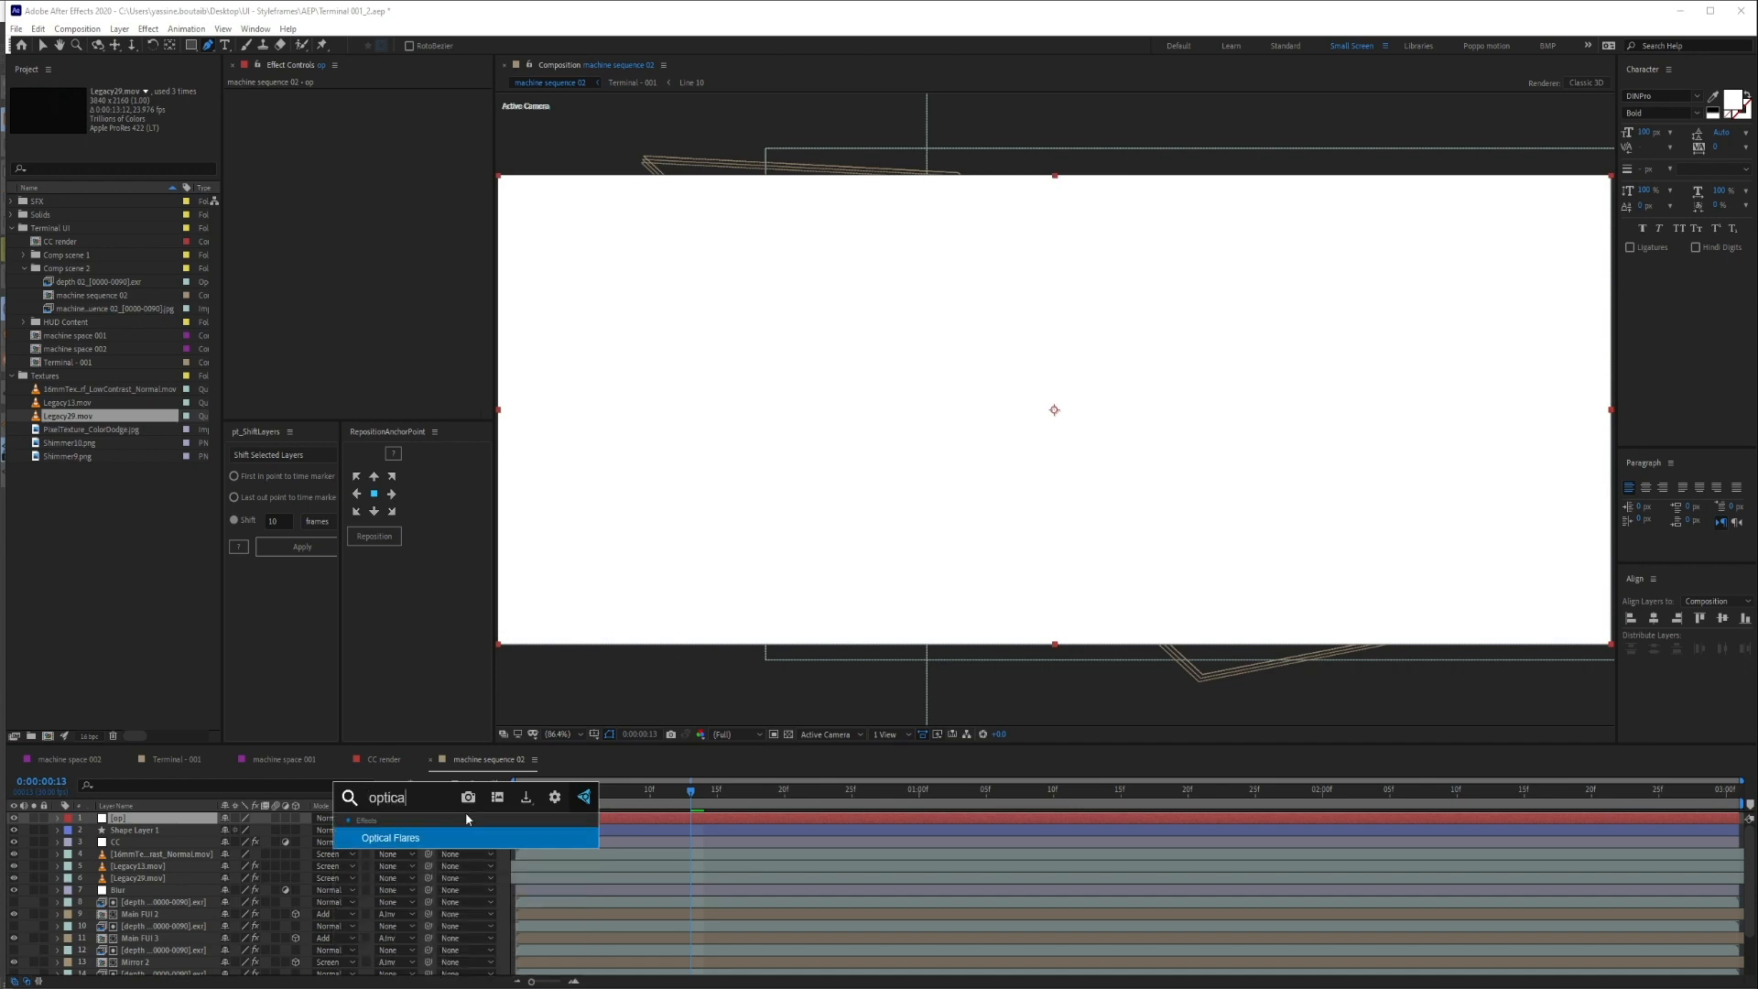
key("Return")
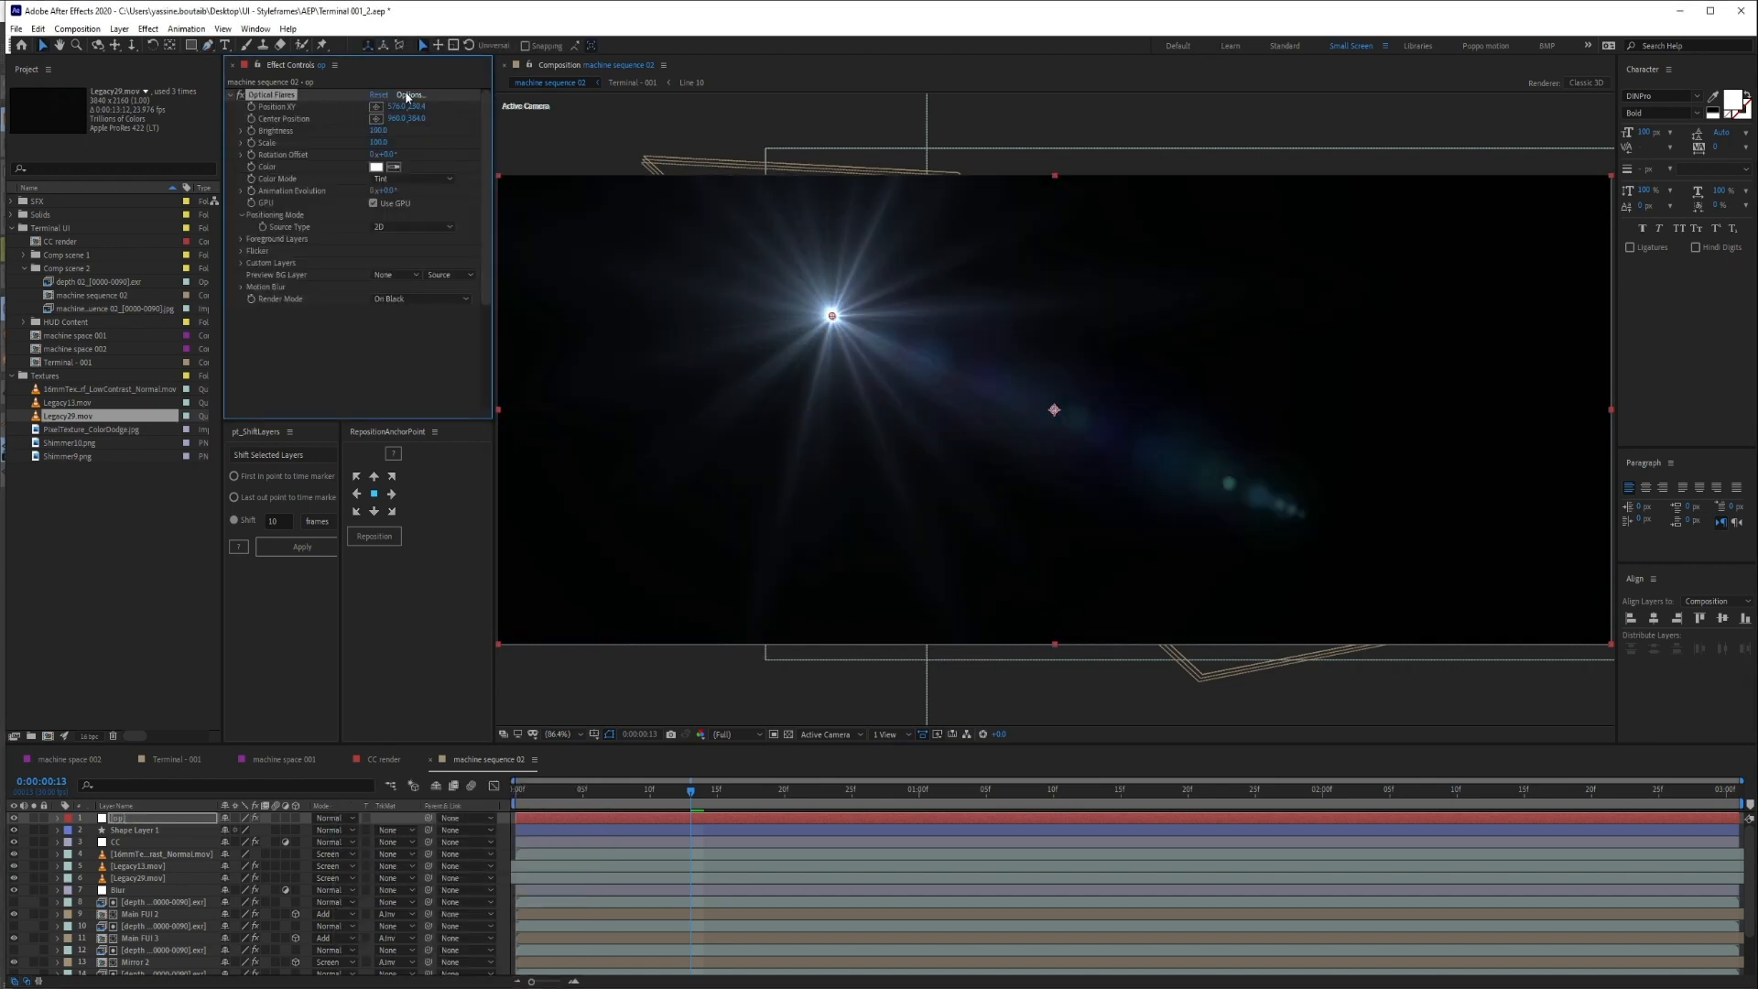
Open the Optical Flares options and clear all elements of the default flare
left_click(408, 95)
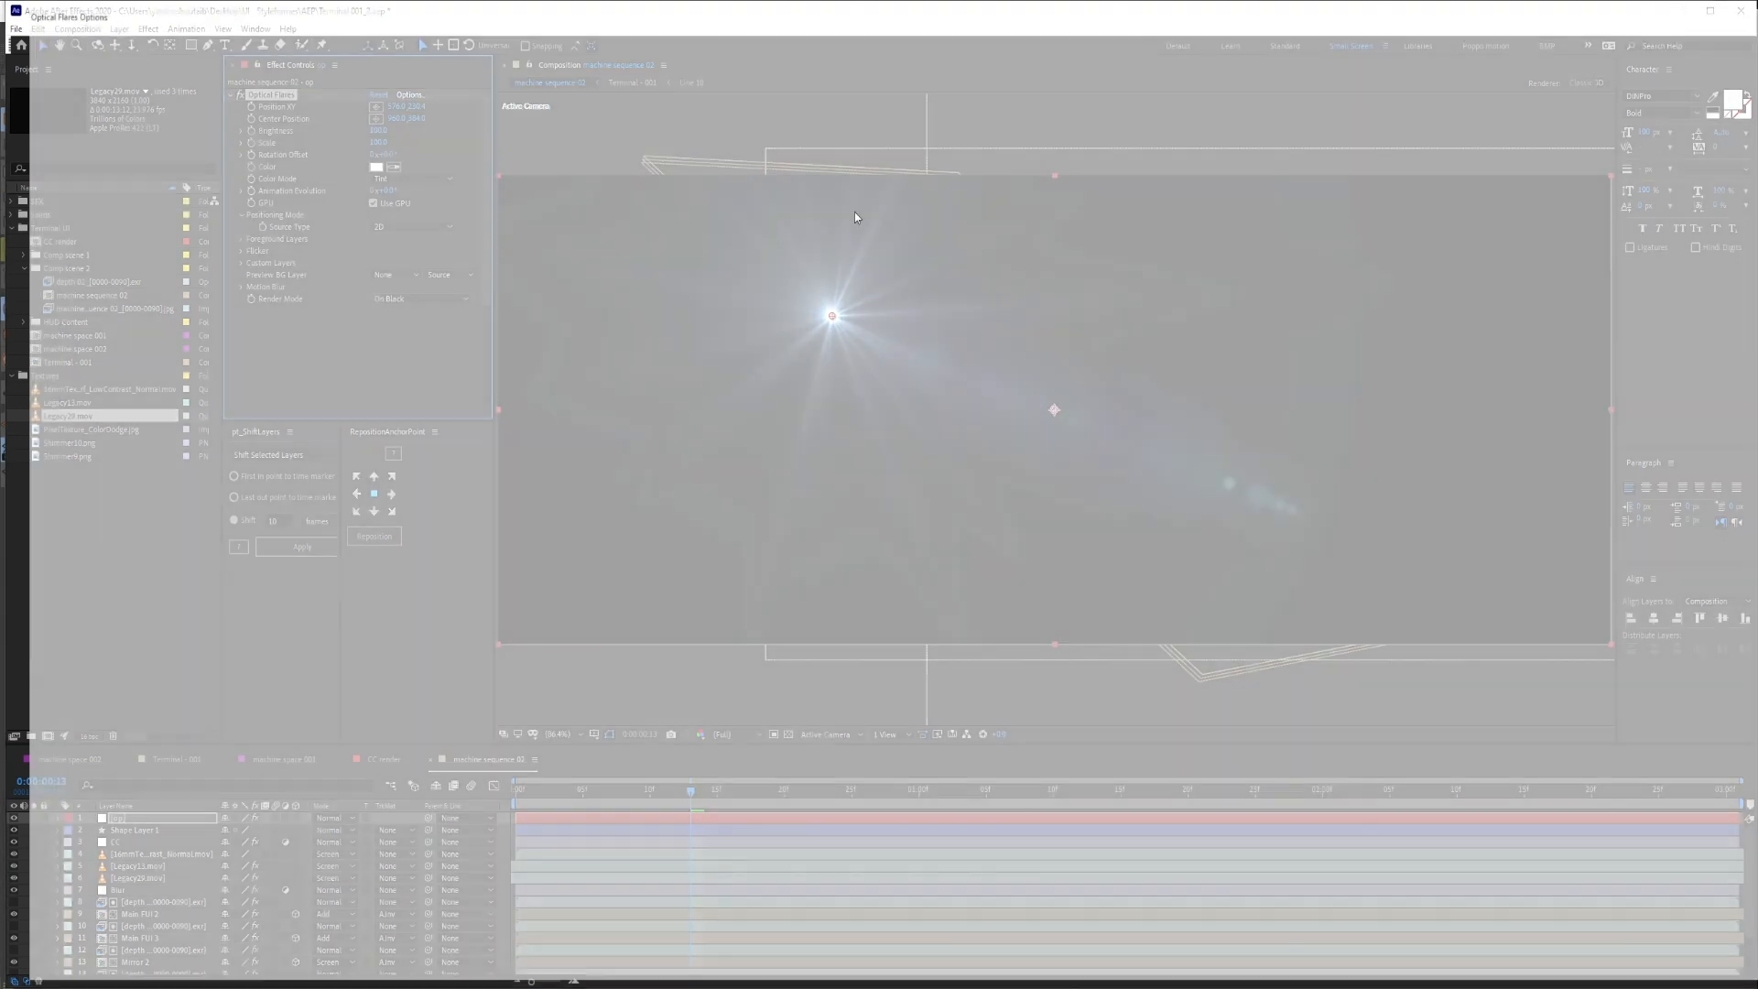
left_click(320, 49)
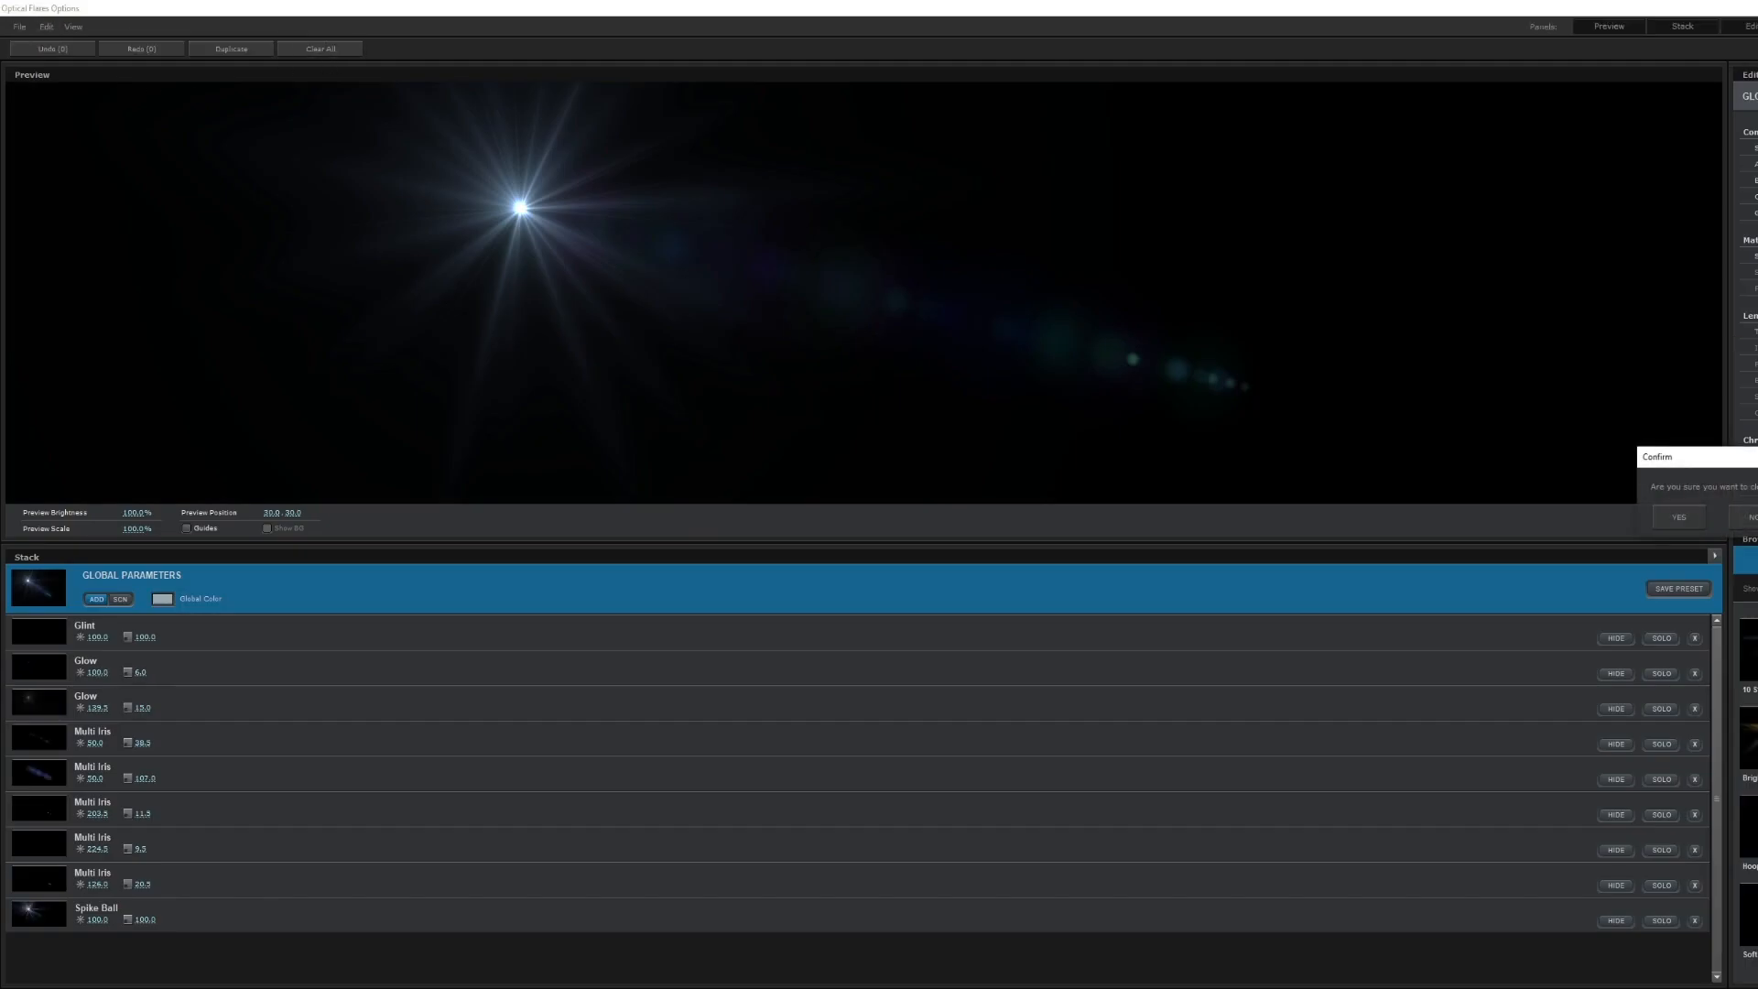
left_click(1676, 516)
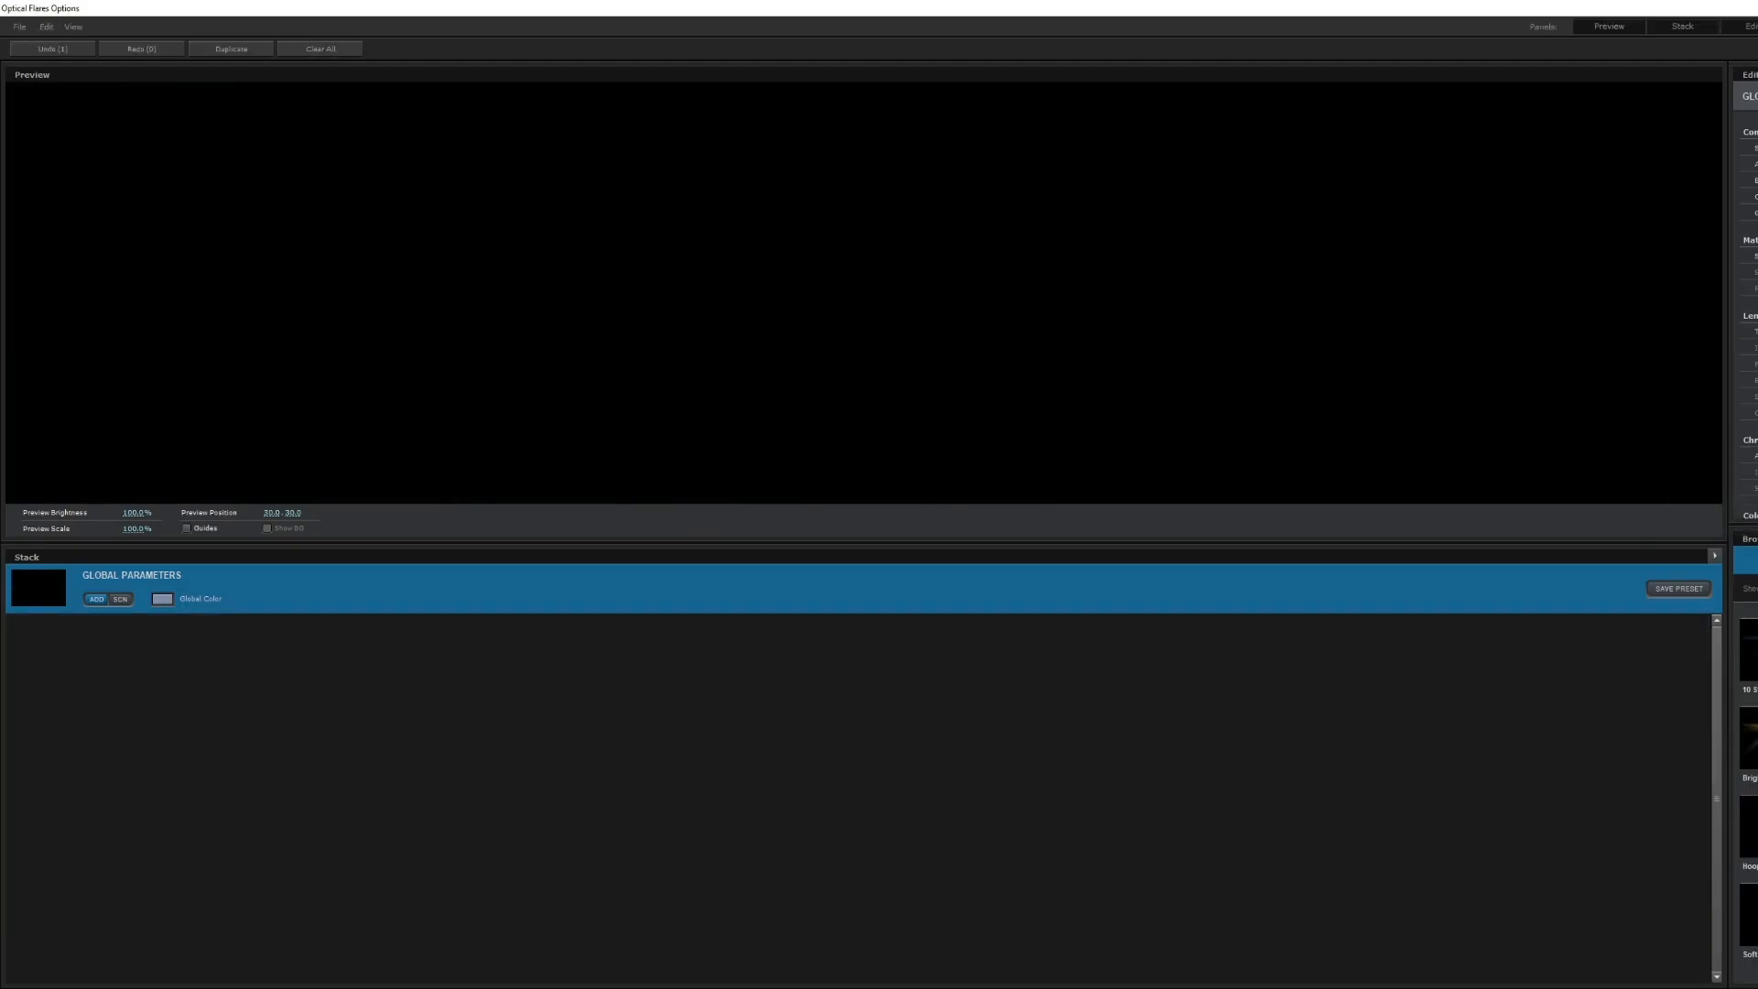
Add two Hoop elements to the flare, previewing it nearer the centre, and hide the first Hoop
left_click(1748, 827)
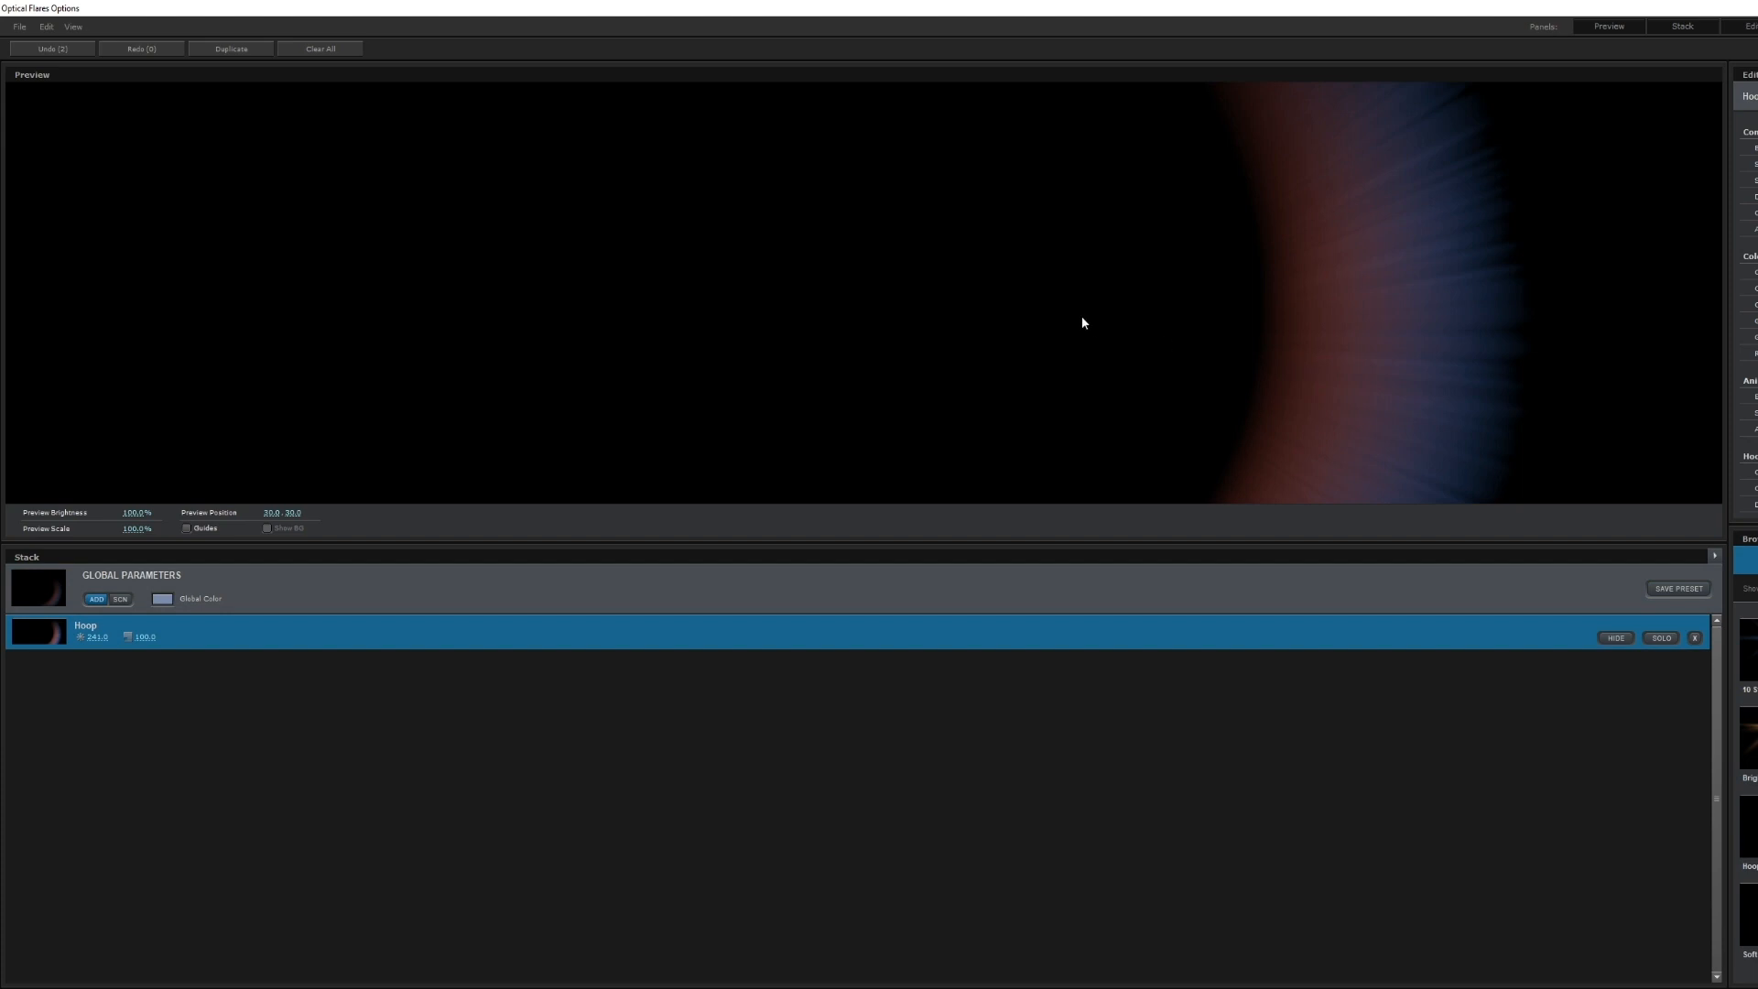
left_click_drag(1113, 305, 751, 228)
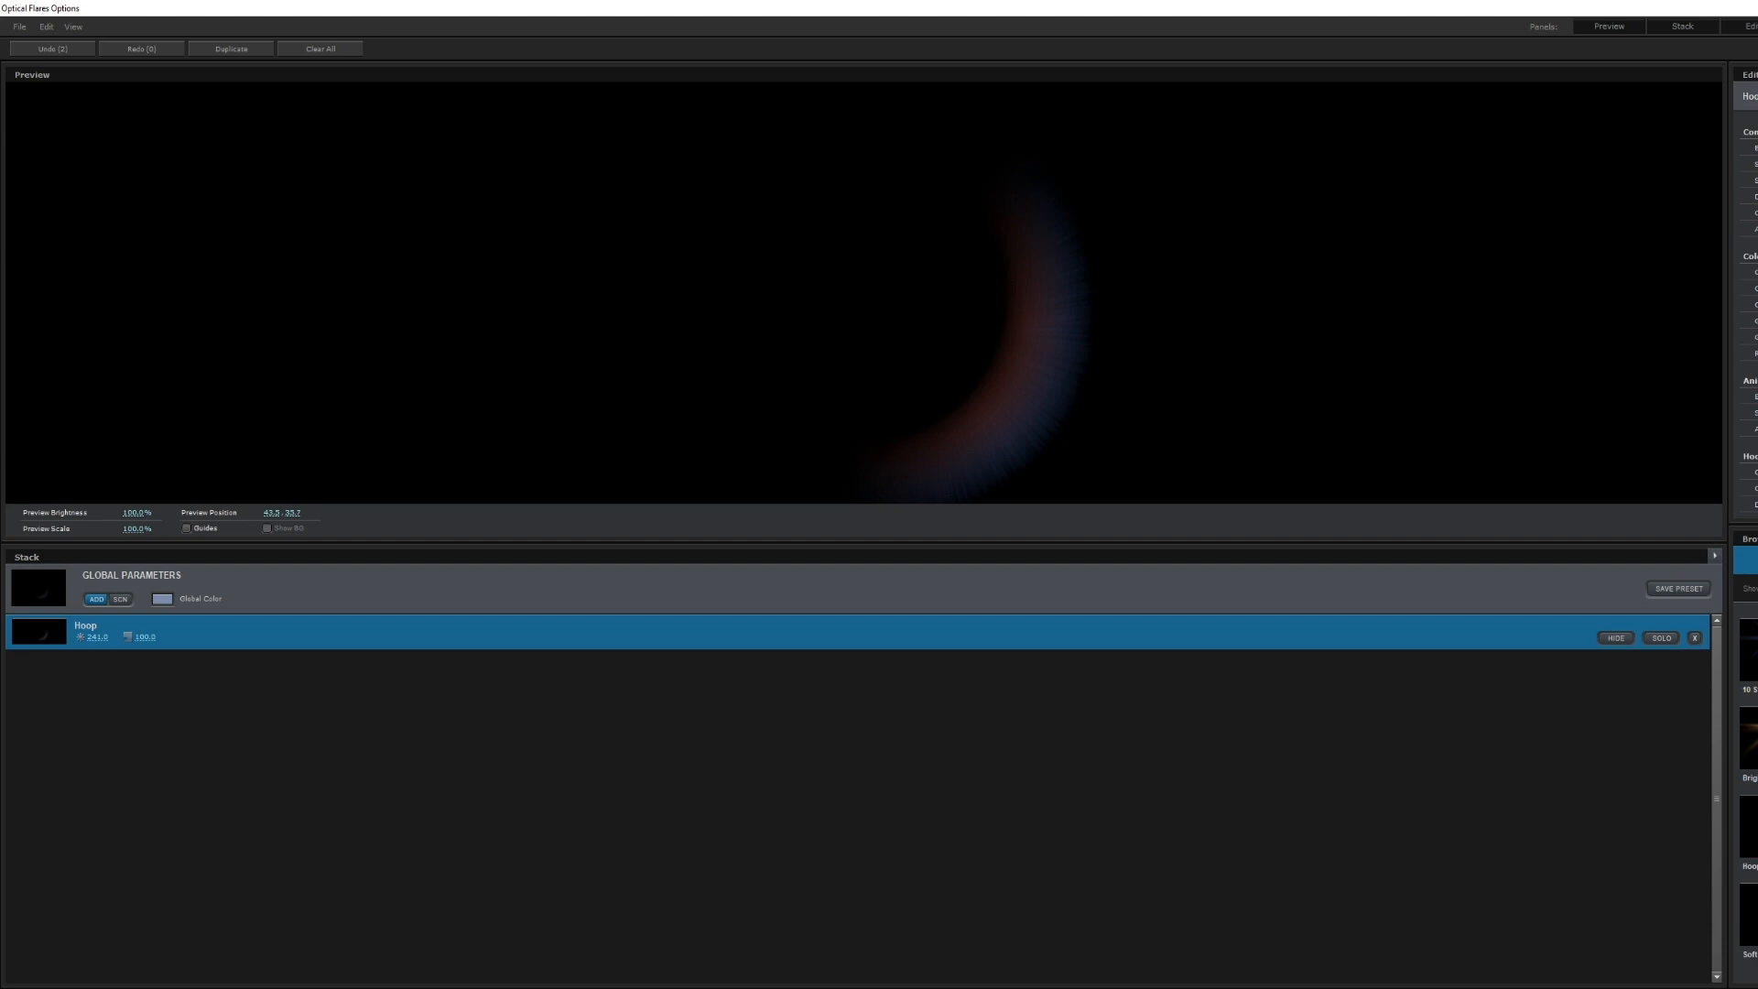
left_click(1748, 827)
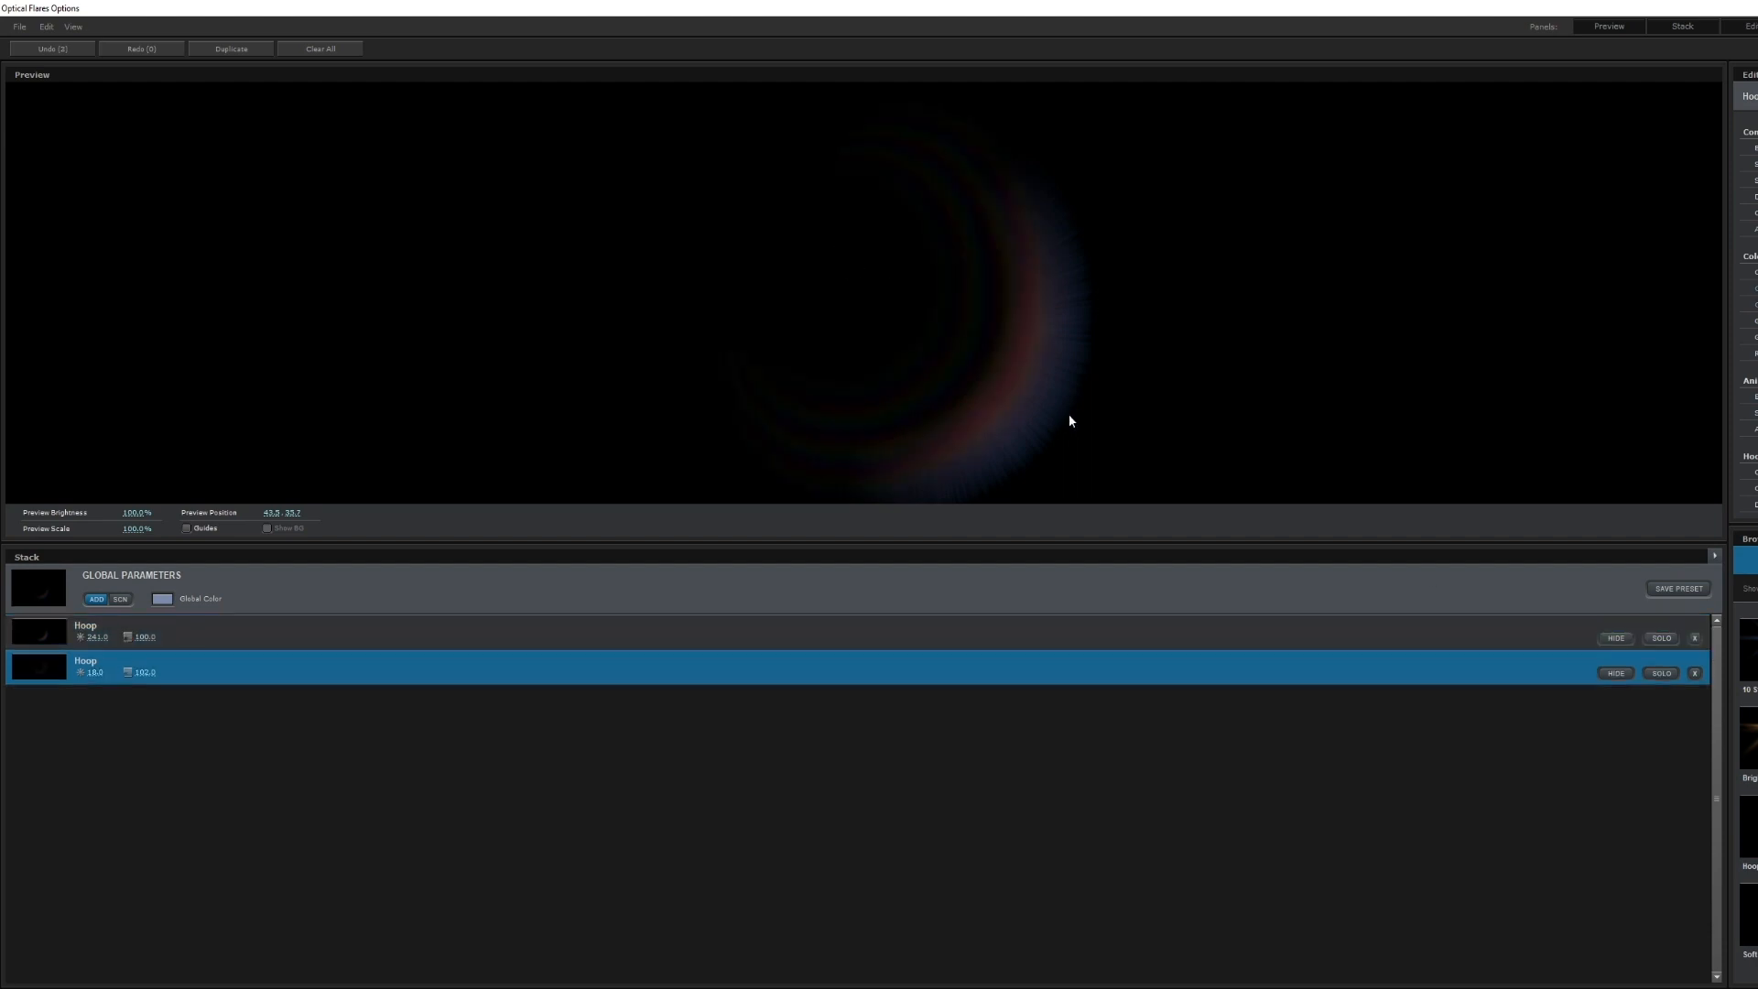
left_click(1613, 638)
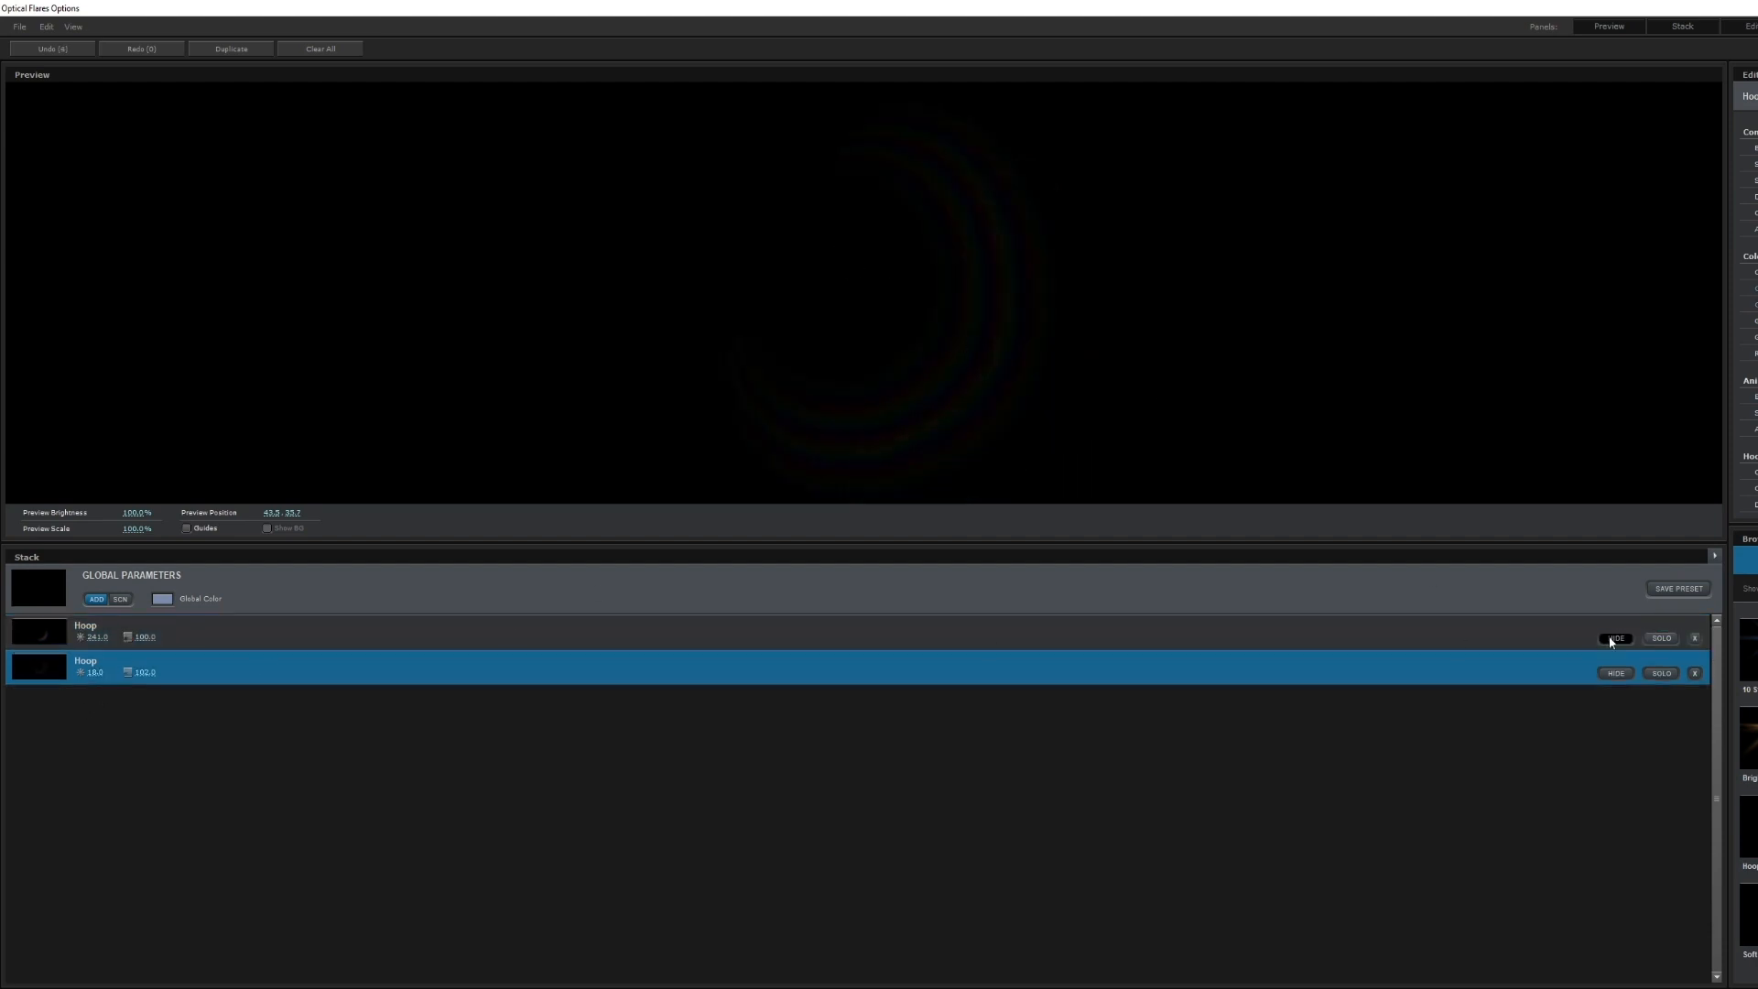
Preview the flare further off-centre, show the first Hoop again and accept the flare options
left_click(769, 299)
left_click(661, 288)
left_click_drag(92, 670, 130, 670)
left_click_drag(1452, 655, 1425, 692)
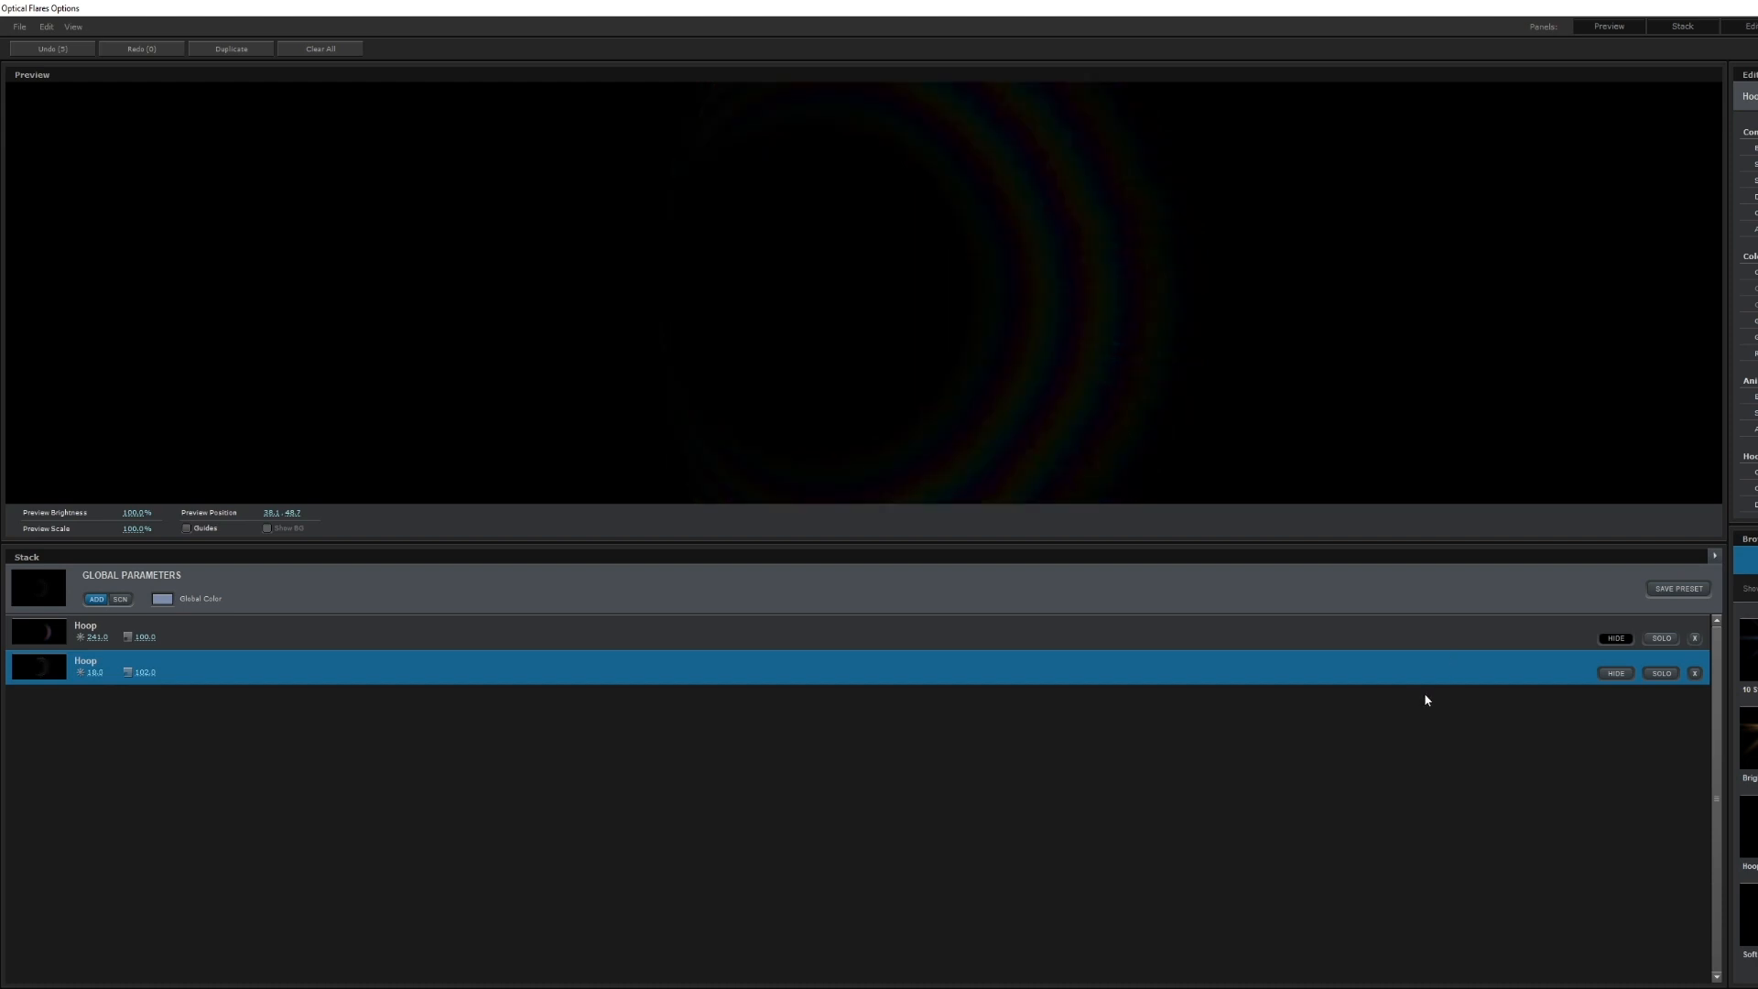
left_click(1614, 638)
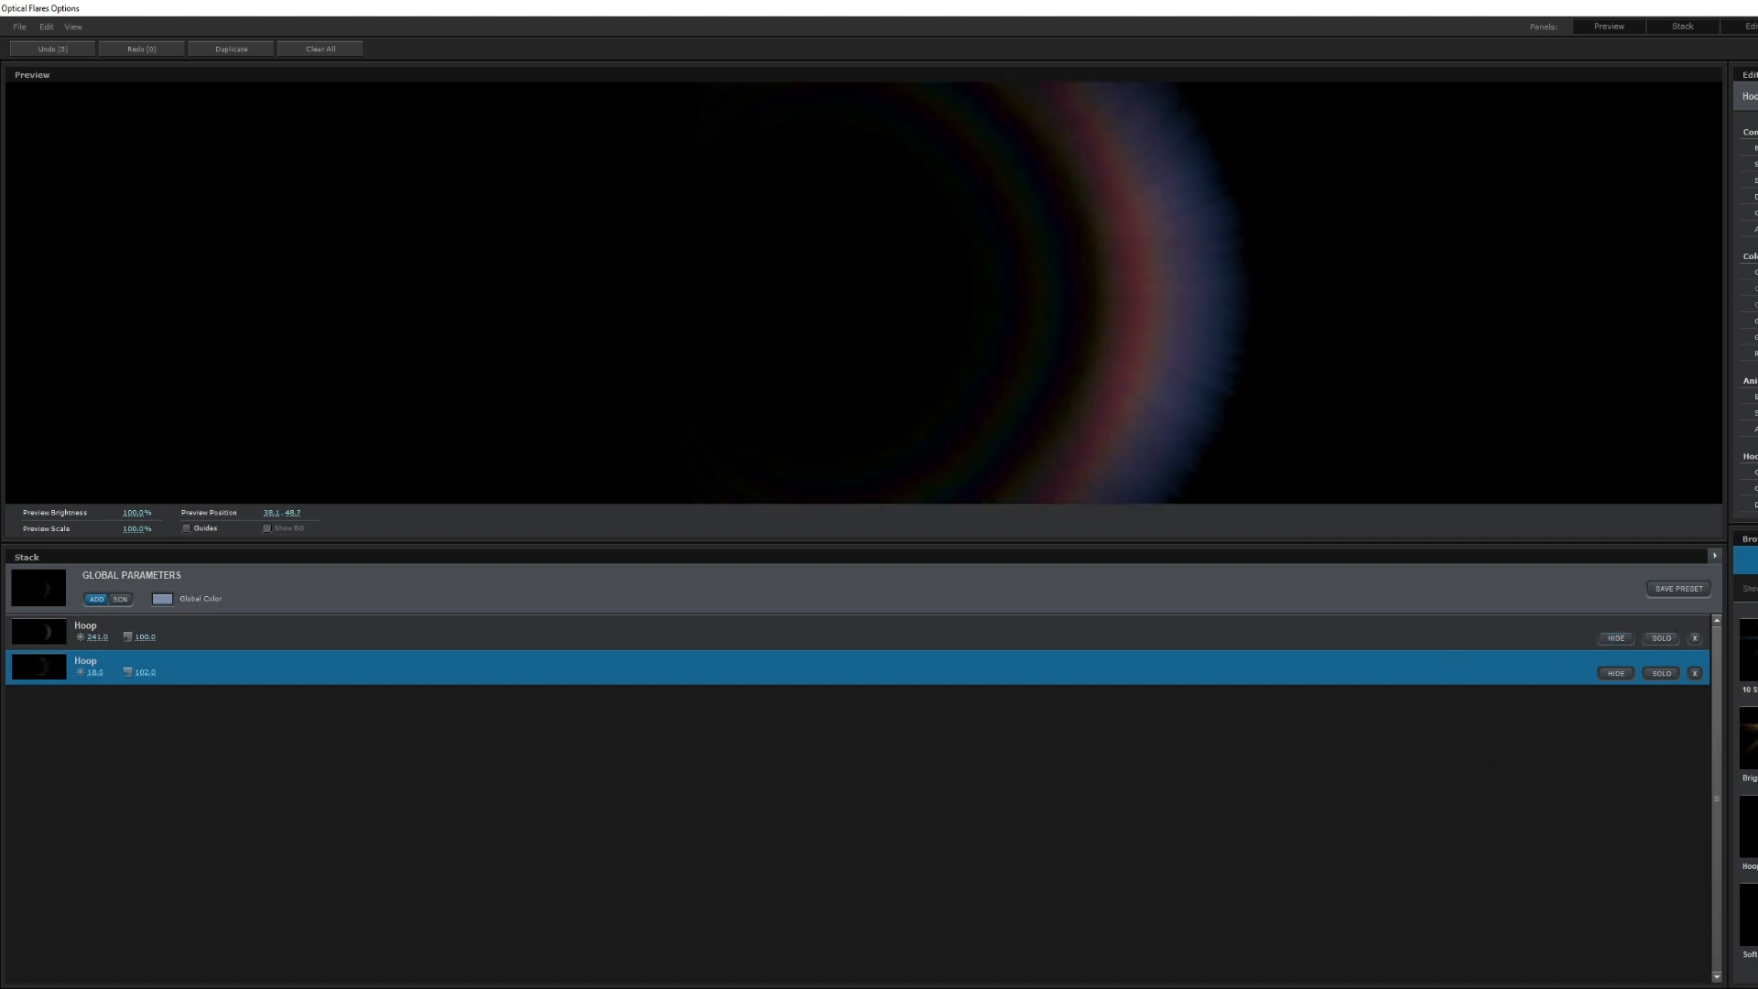
key("Return")
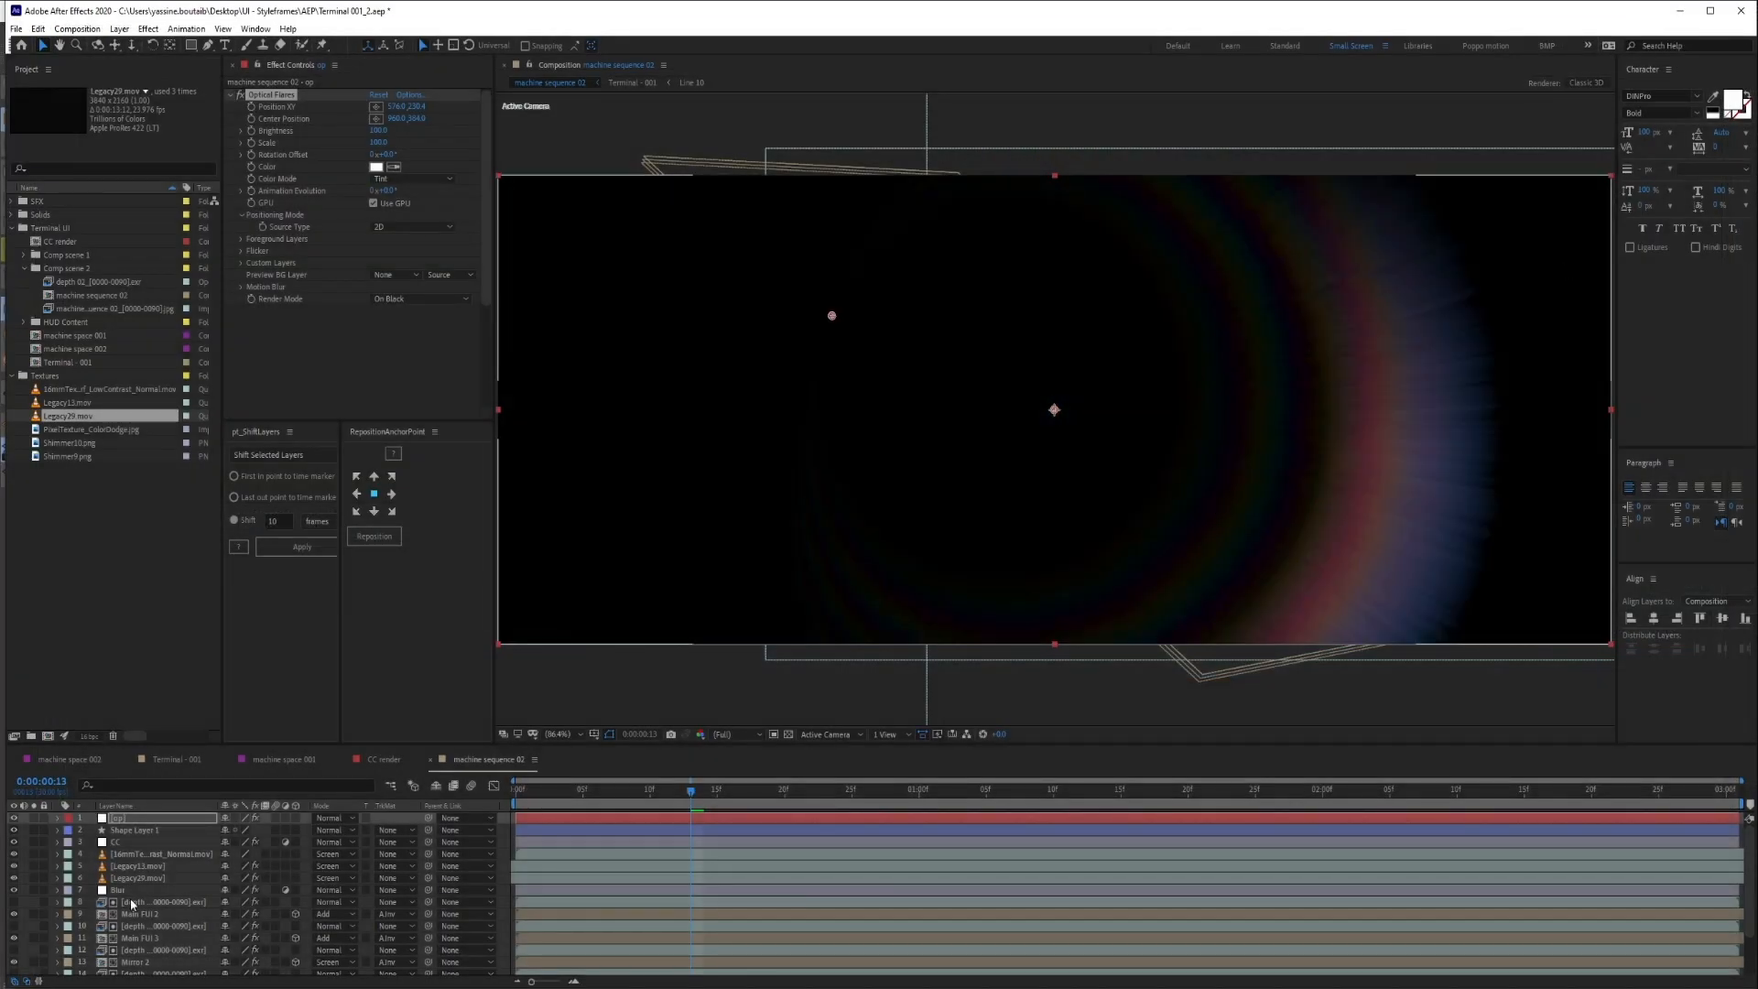
Blend the op layer in Screen mode beneath the blur adjustment layer and lower its flare brightness to 20
left_click(331, 818)
left_click(339, 371)
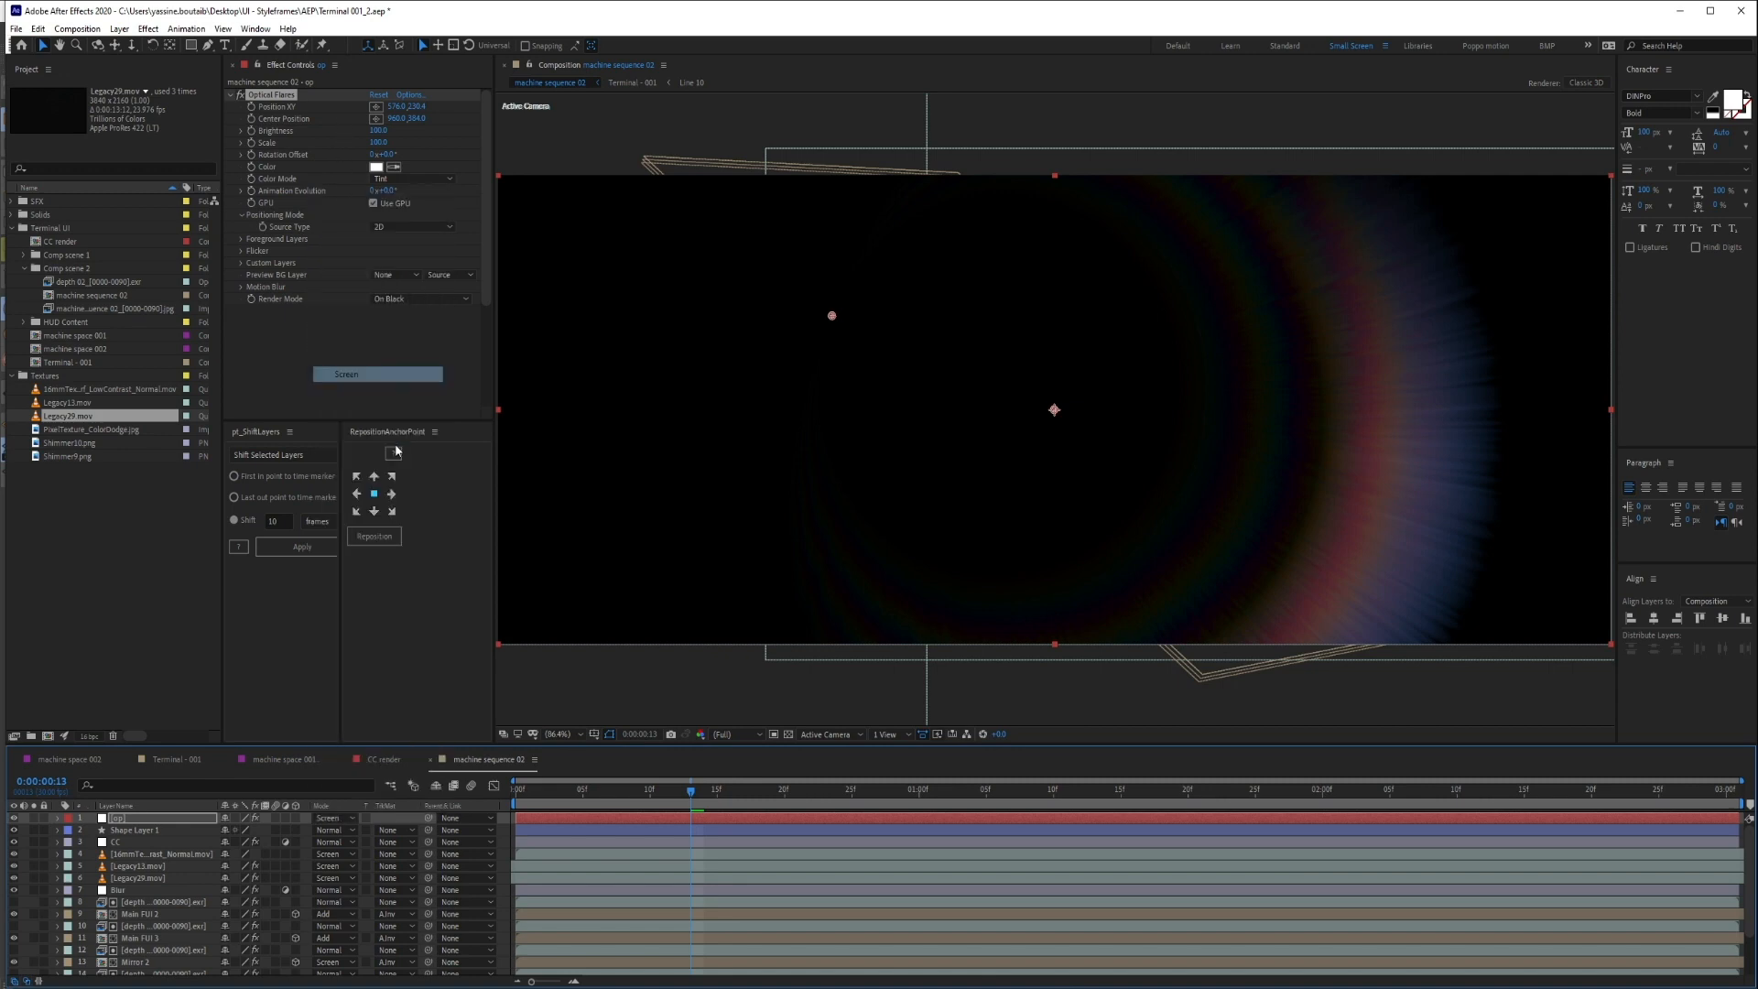
left_click_drag(174, 817, 157, 900)
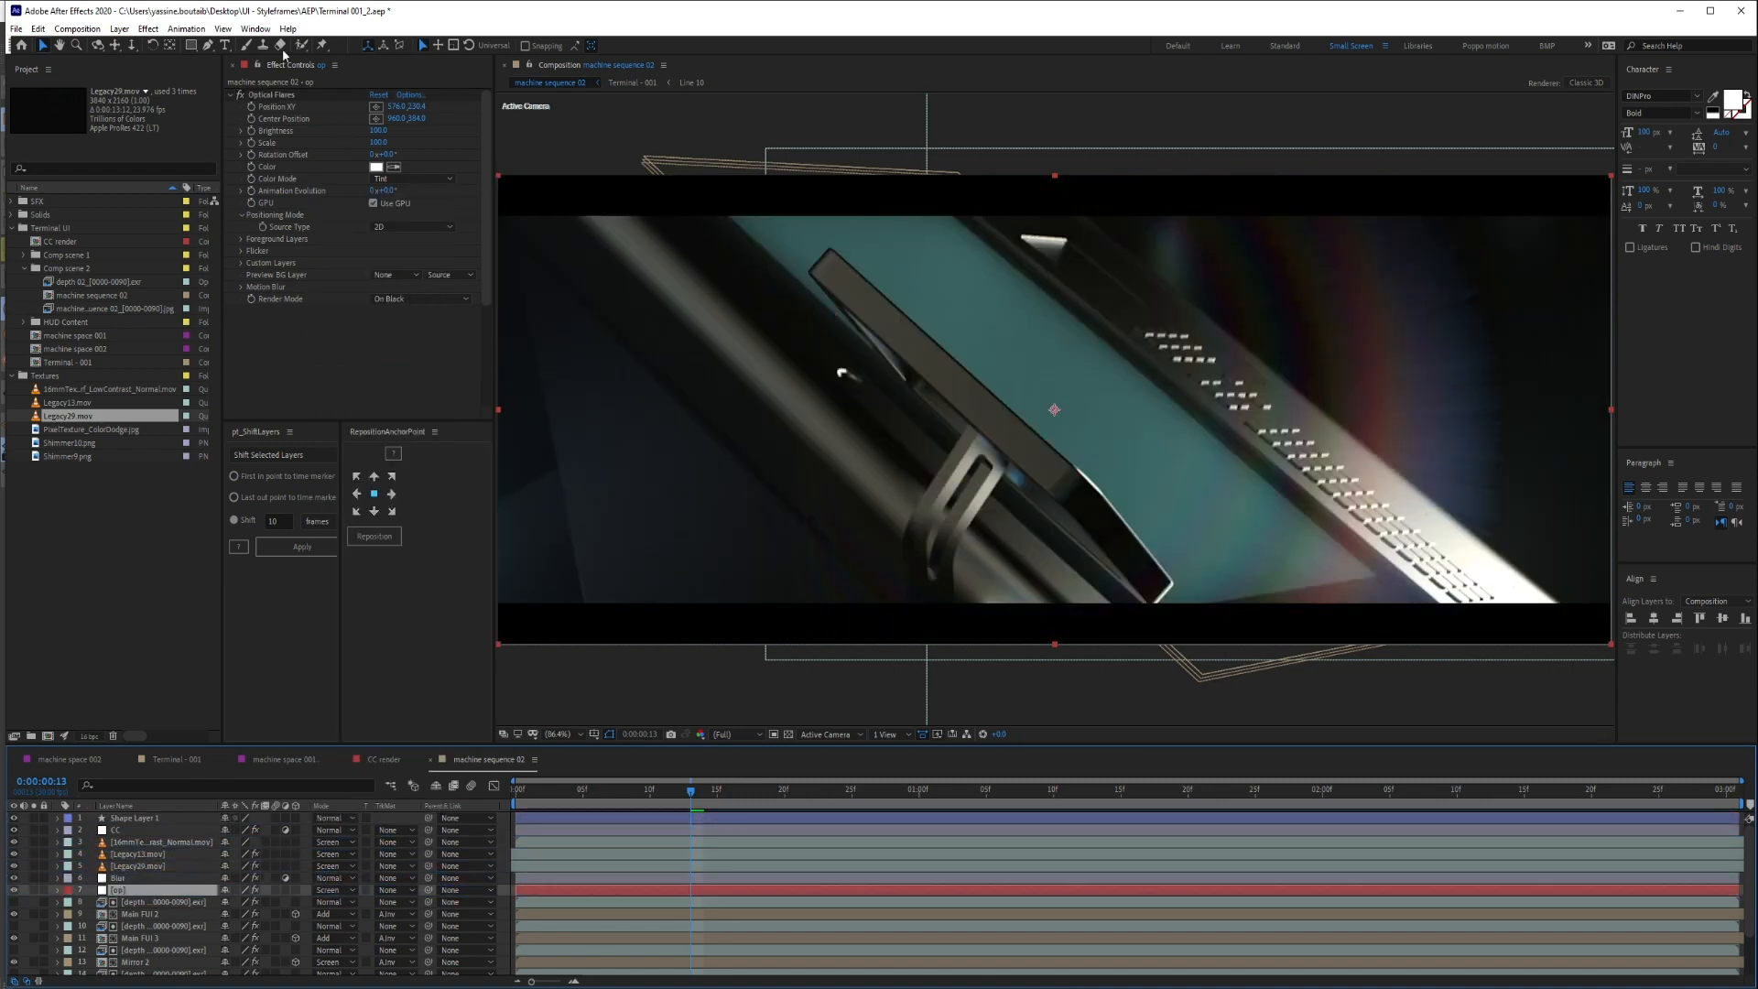
left_click_drag(380, 131, 368, 129)
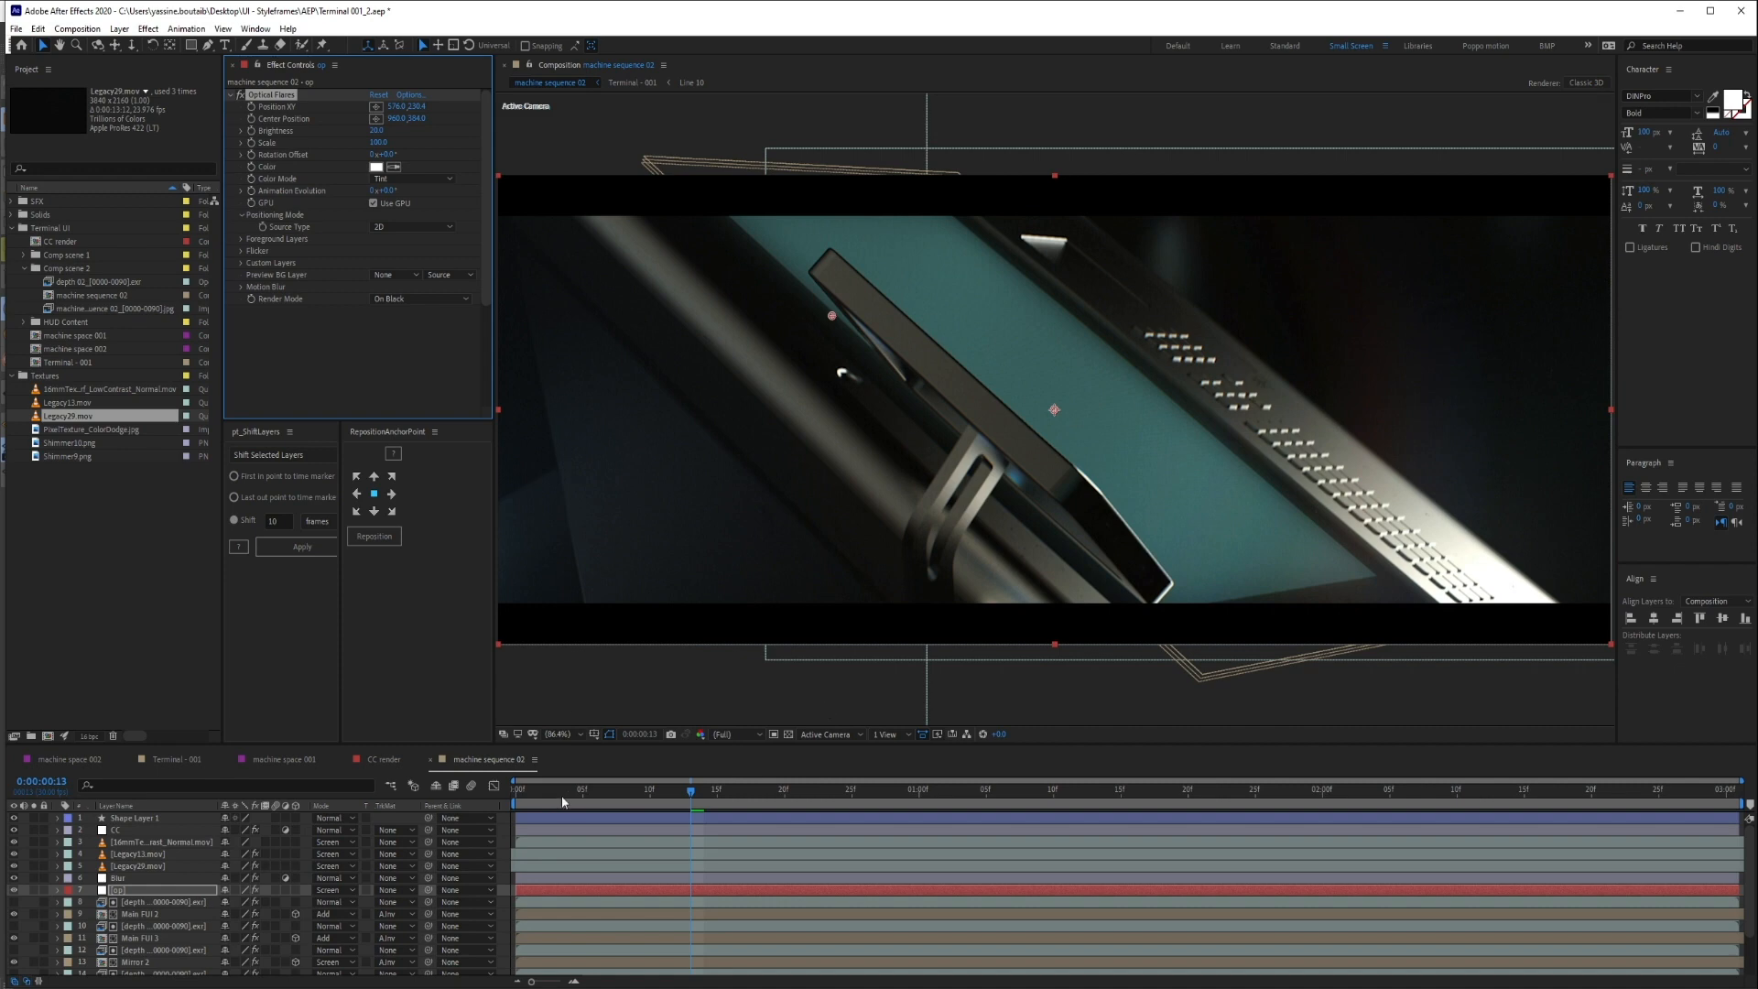
Solo the op layer and keyframe the flare's Position XY at the composition centre on the first frame
left_click_drag(558, 793, 510, 792)
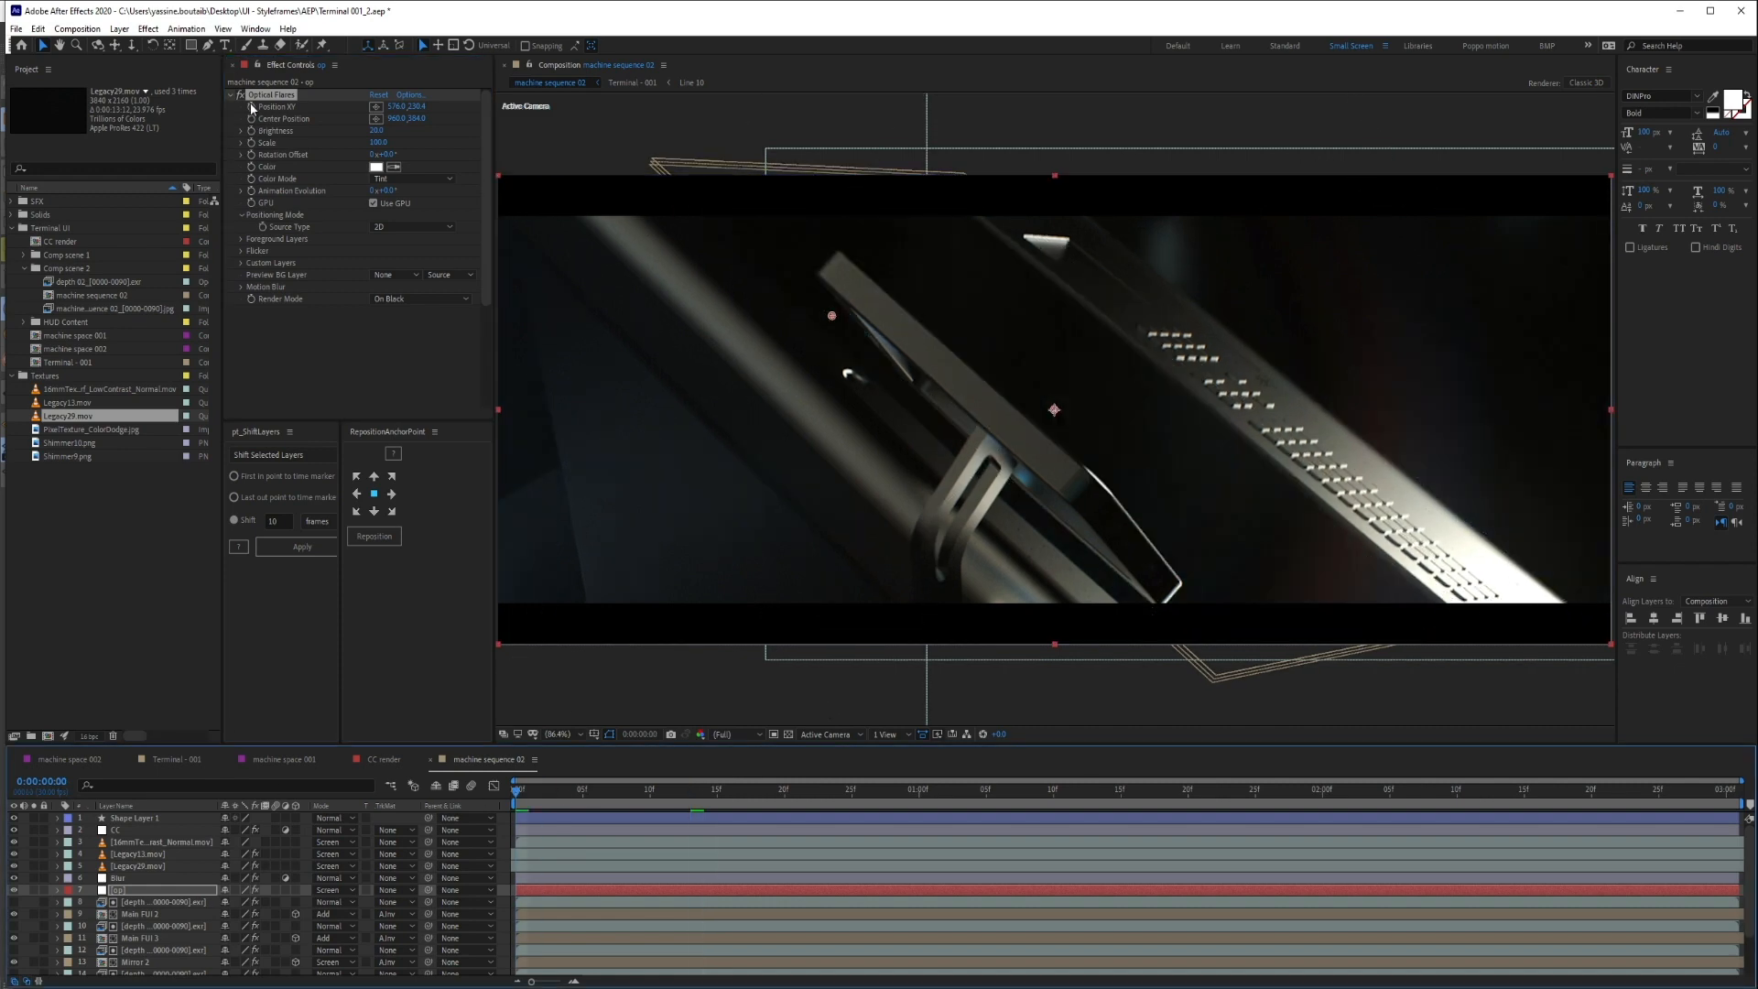
left_click_drag(1019, 393, 1050, 411)
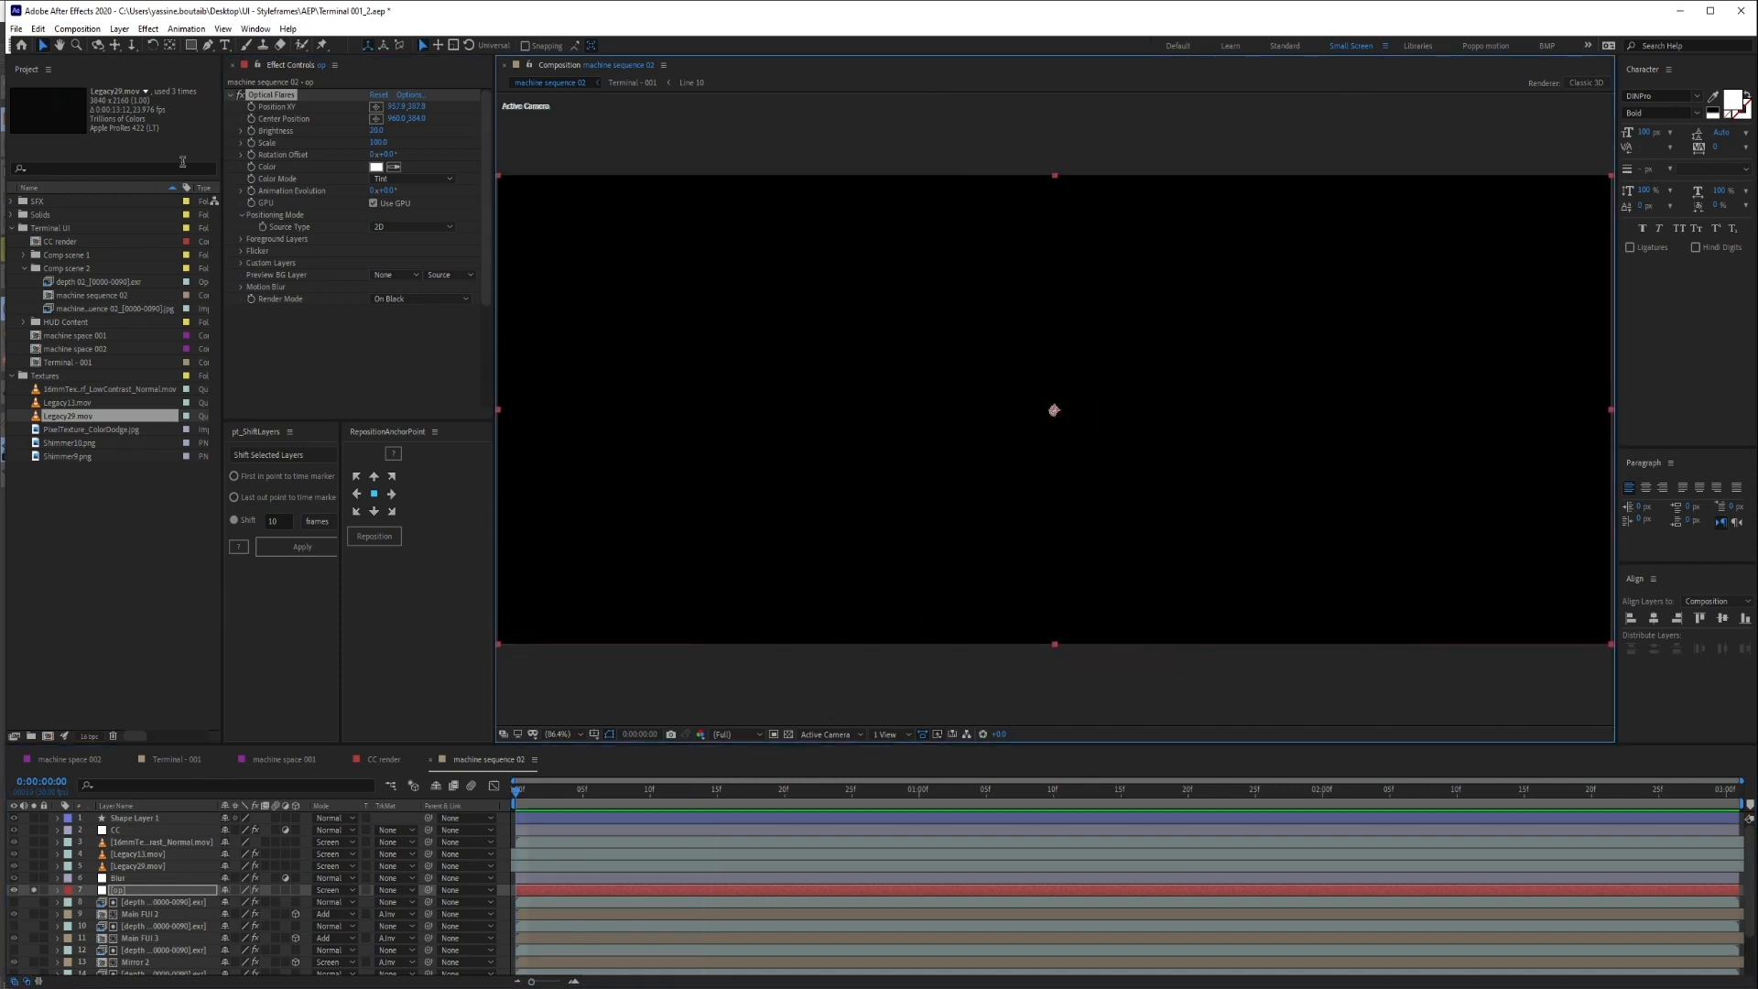
left_click(254, 108)
Move the flare up and left of centre as a second Position XY keyframe at the composition's end, and ease the keyframes
key("space")
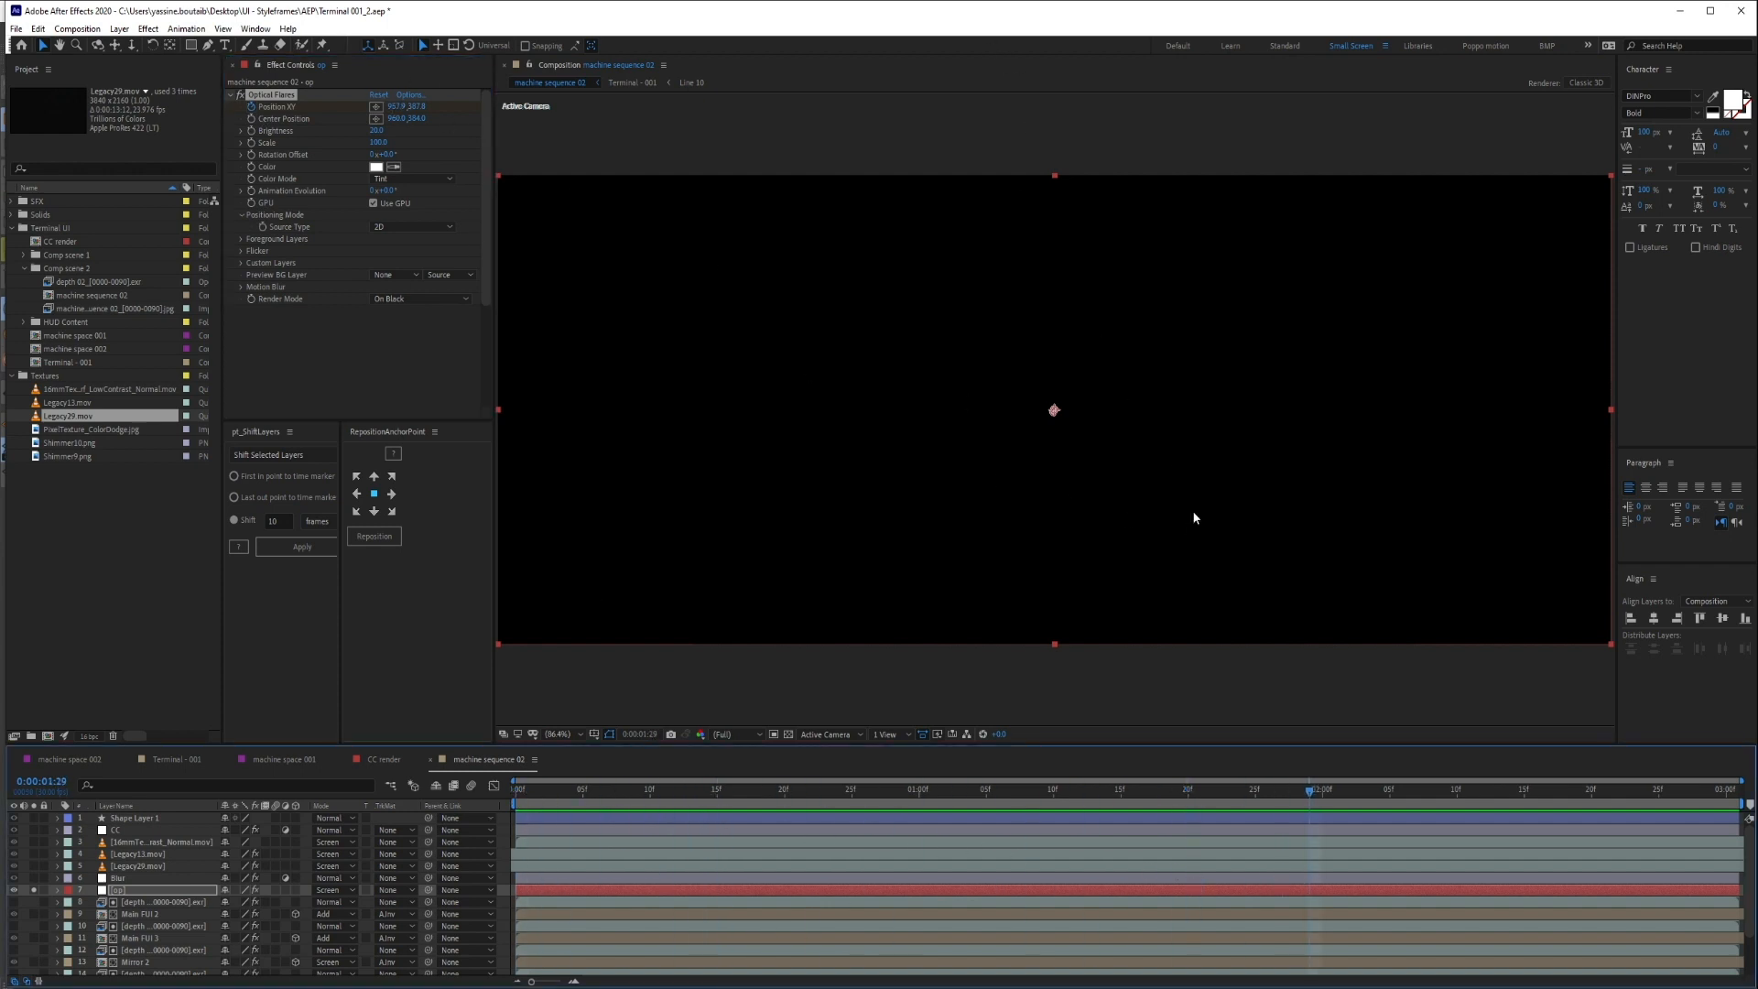
left_click_drag(1052, 410, 751, 307)
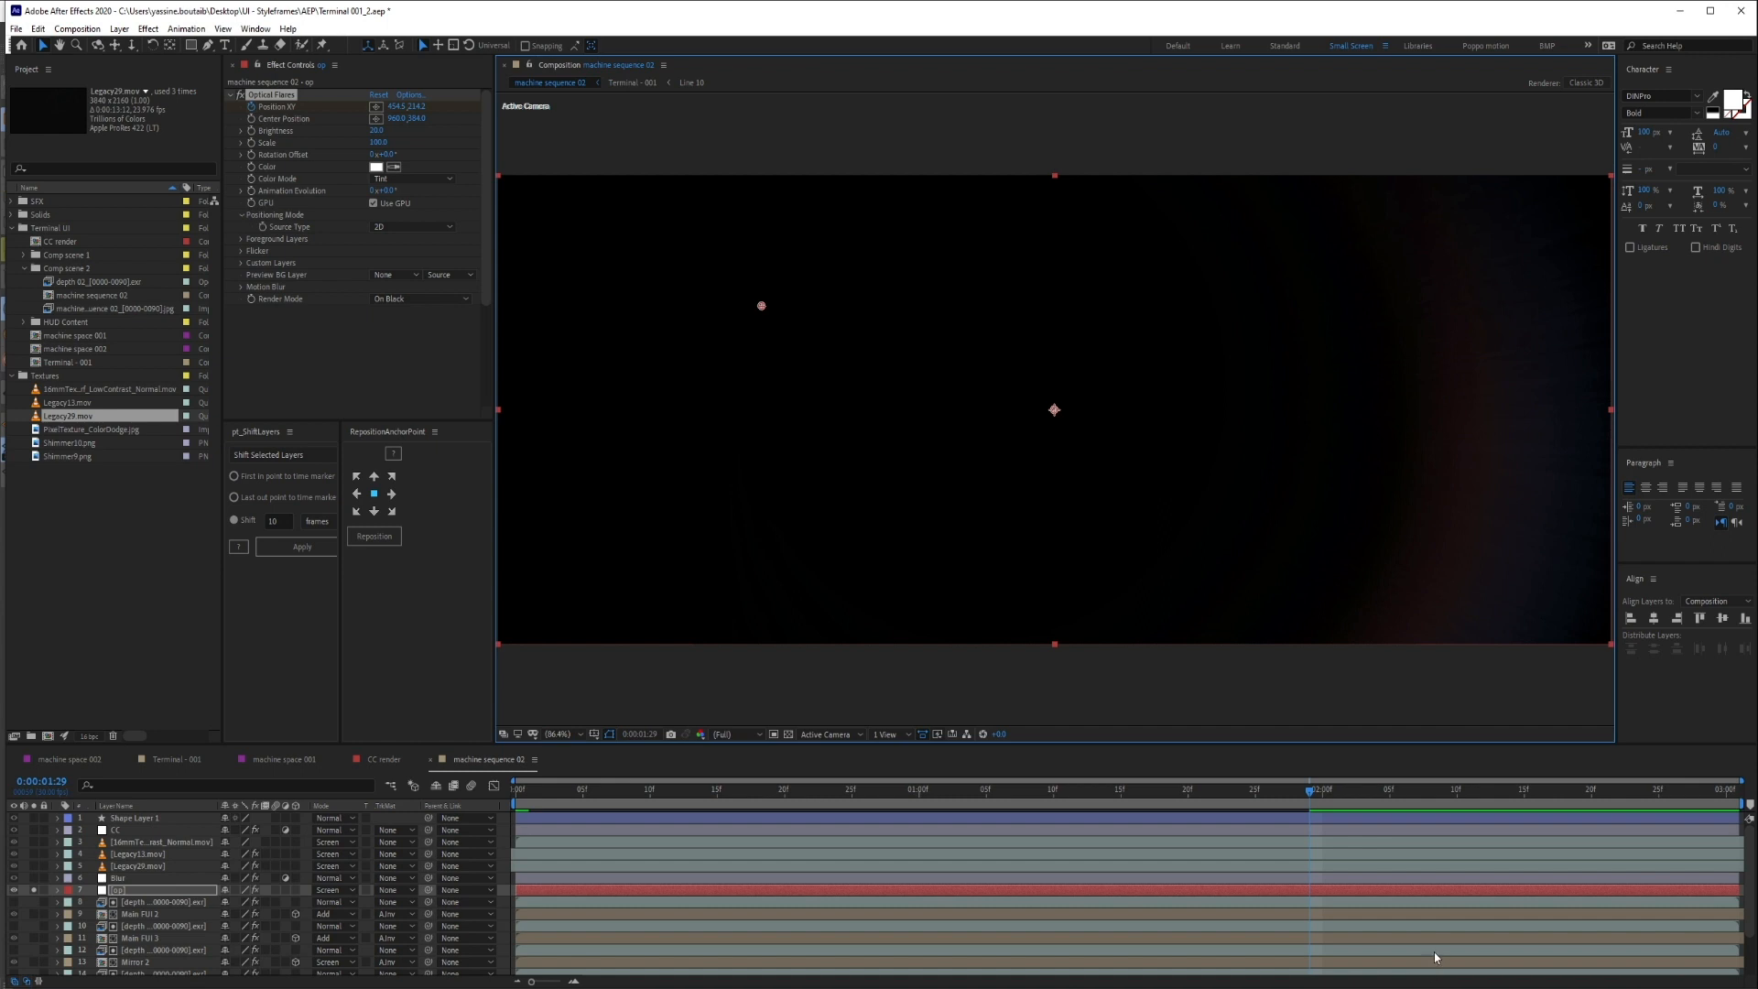
key("u")
left_click_drag(1310, 915, 1738, 926)
scroll(479, 952, "down", 1)
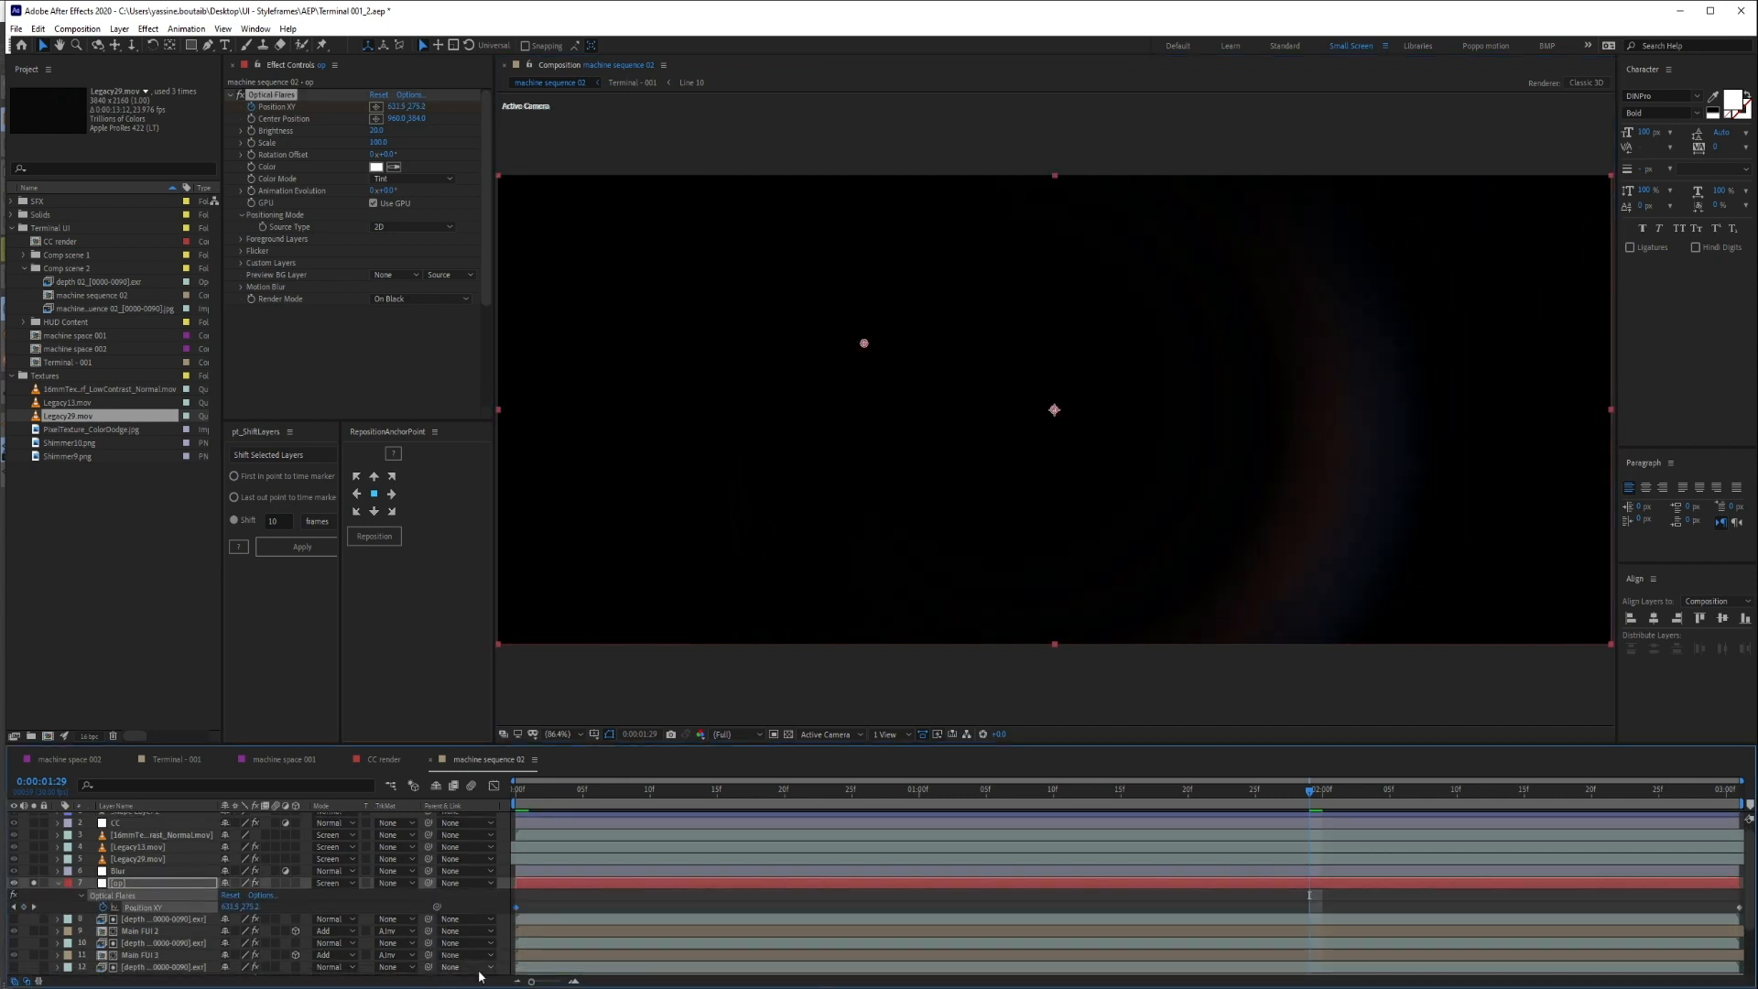
key("F9")
left_click(1337, 910)
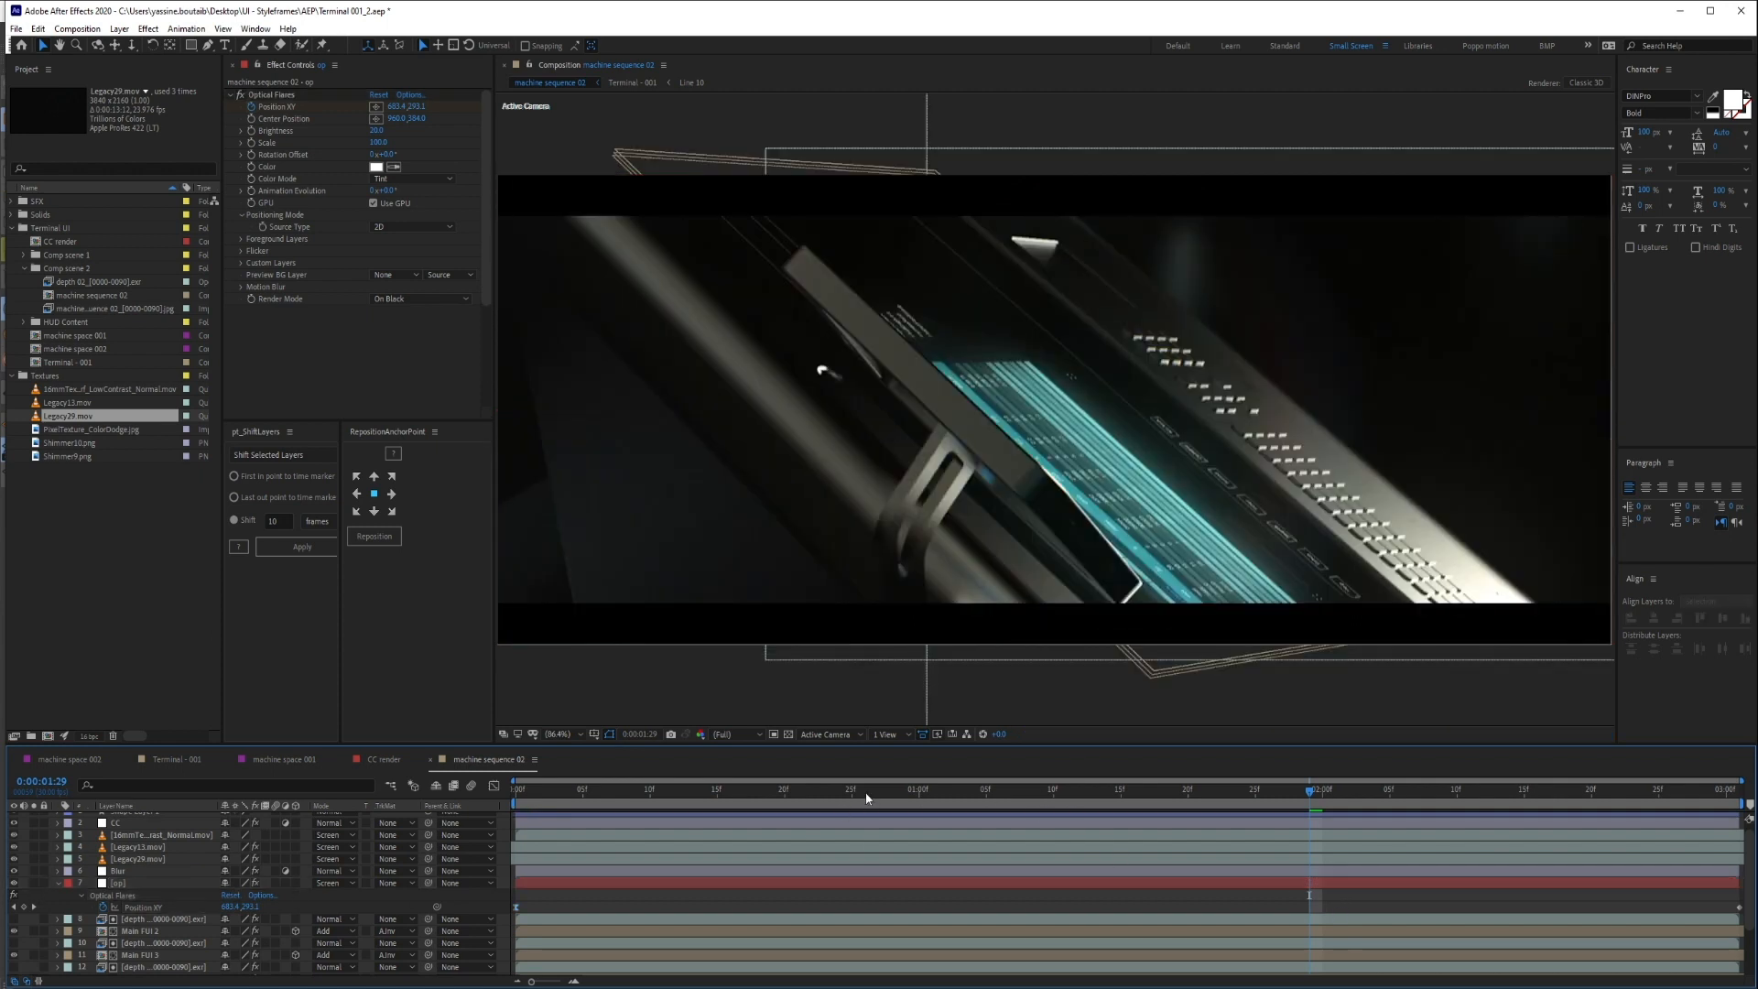
left_click(838, 791)
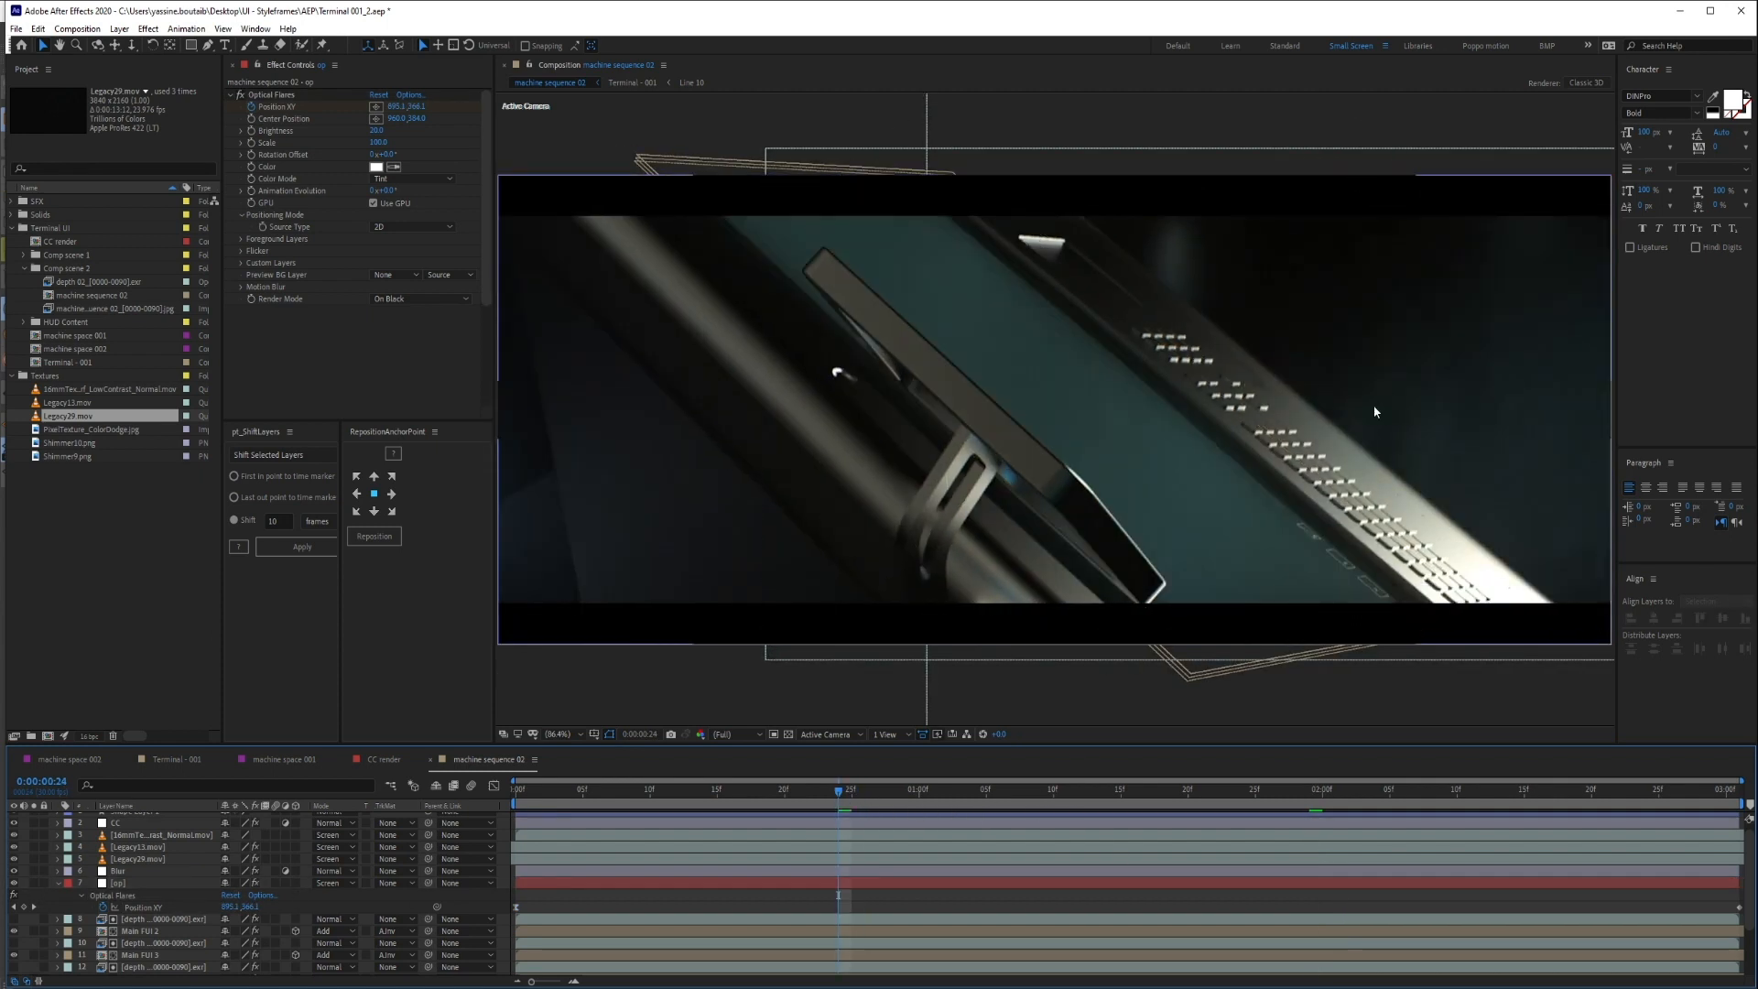
left_click(1121, 792)
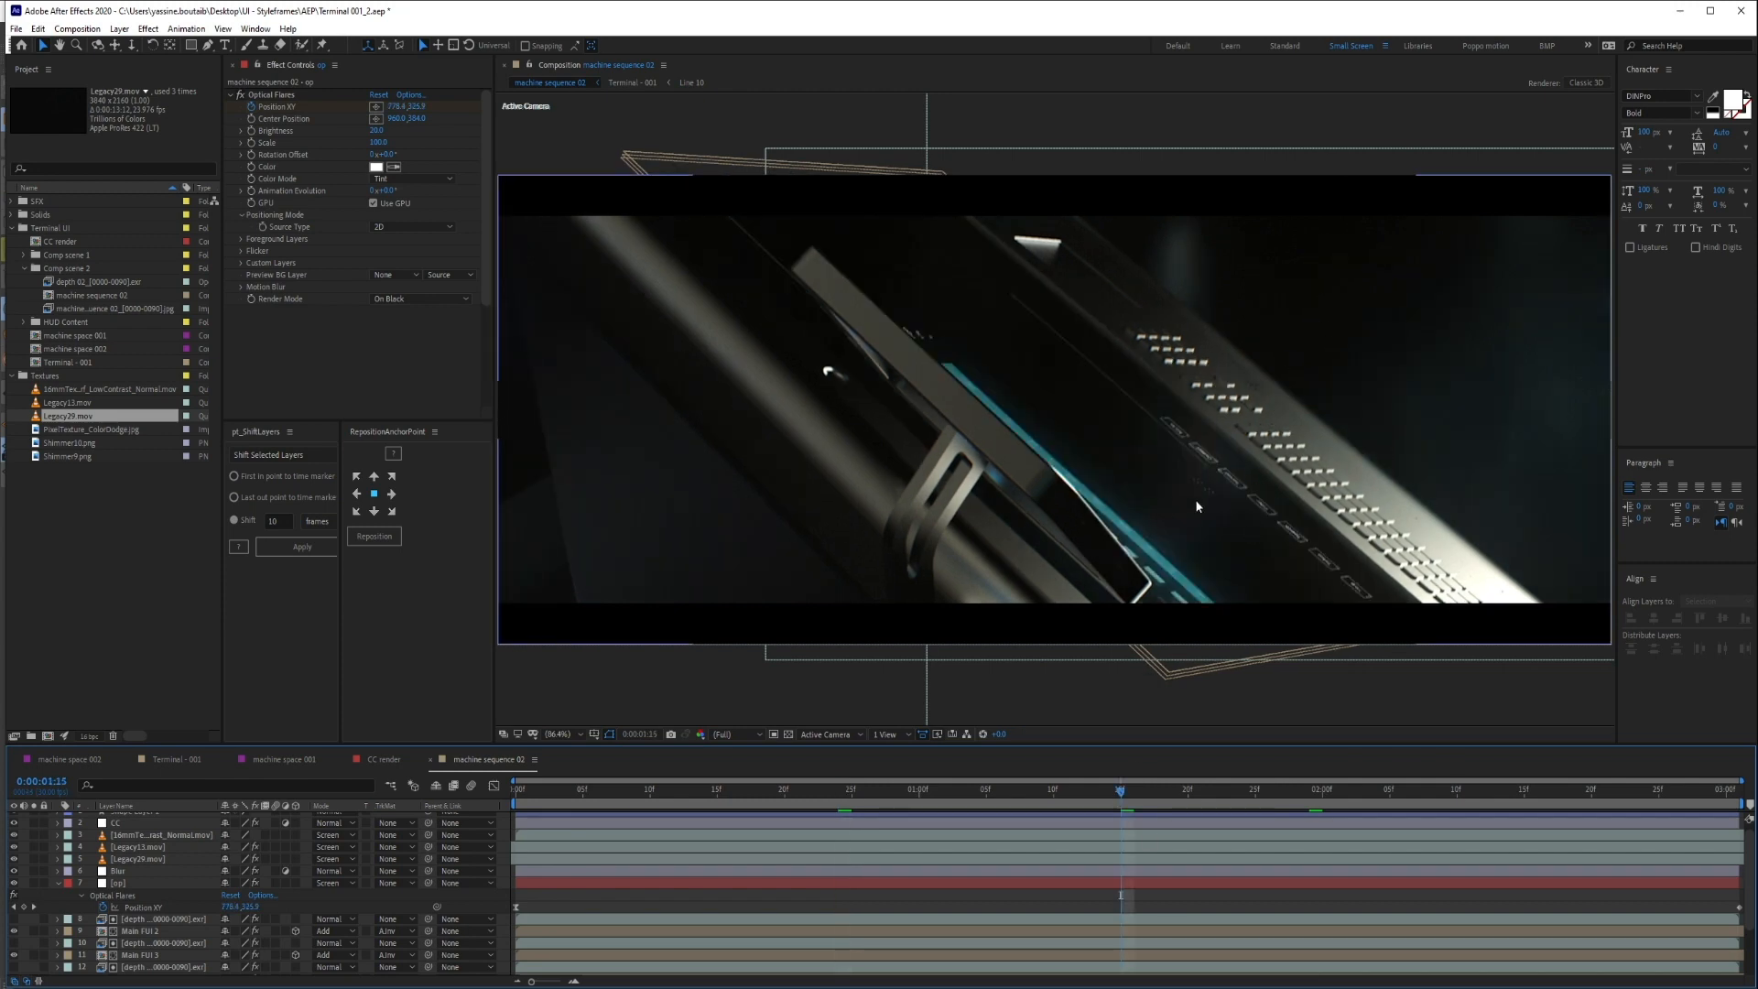
left_click(1273, 792)
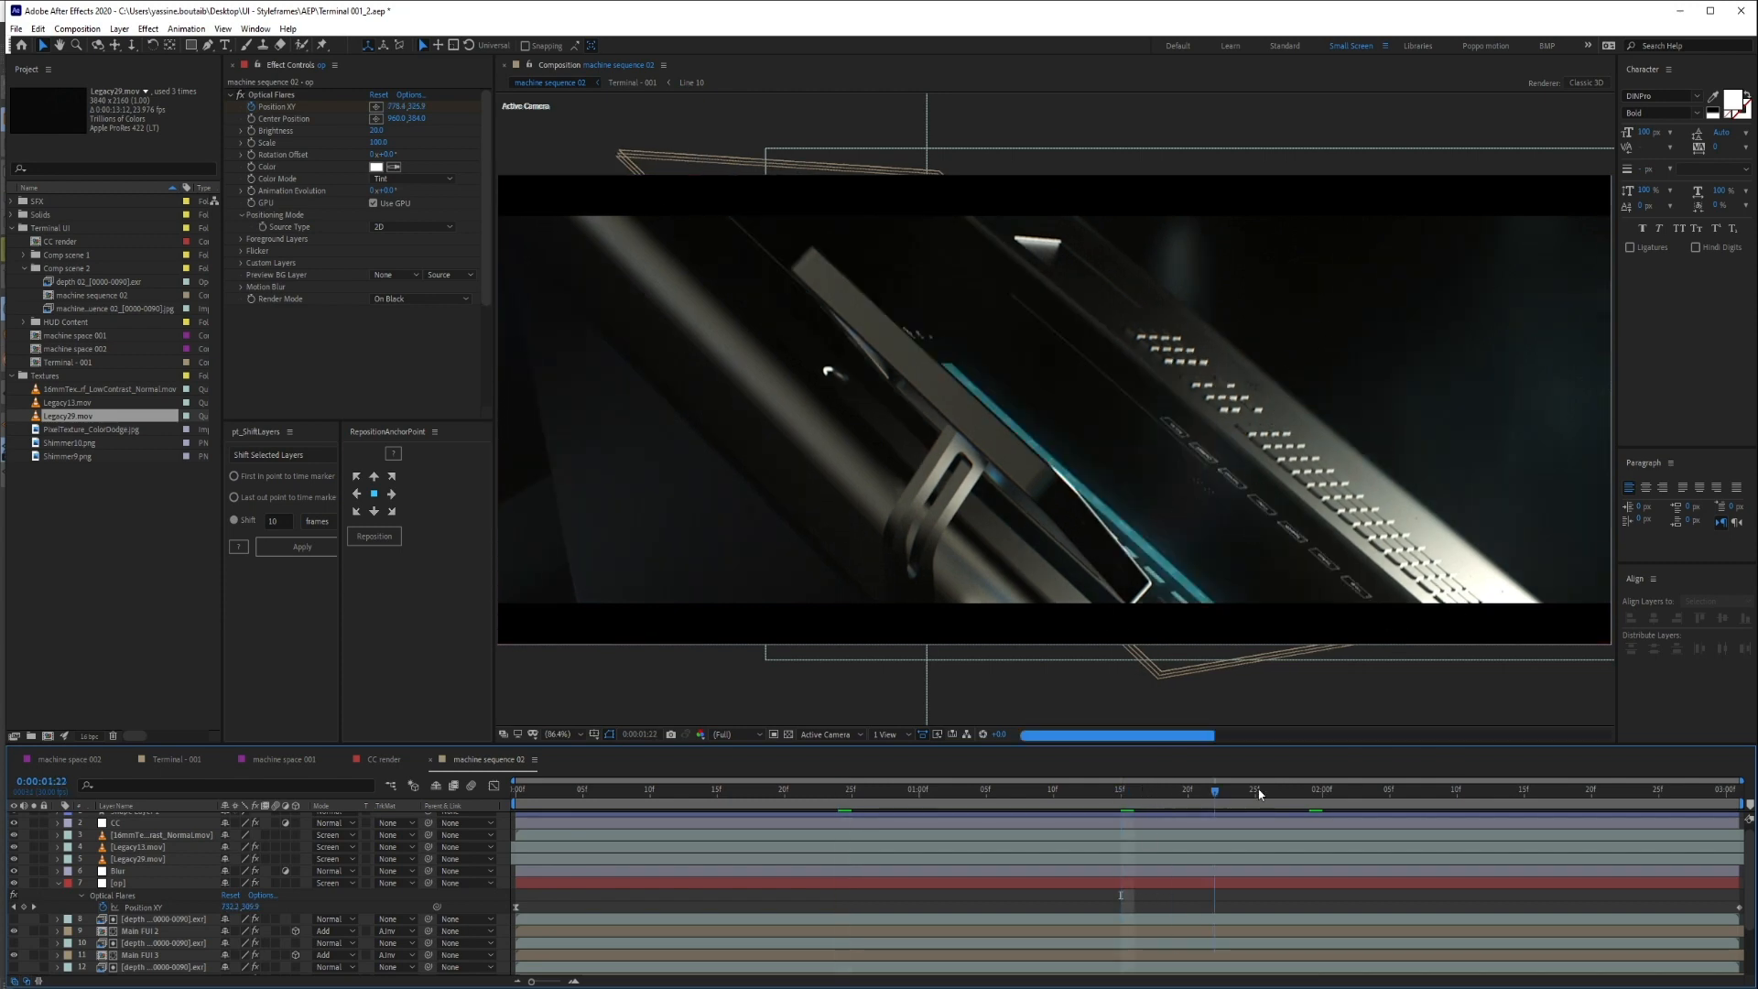
left_click(1482, 792)
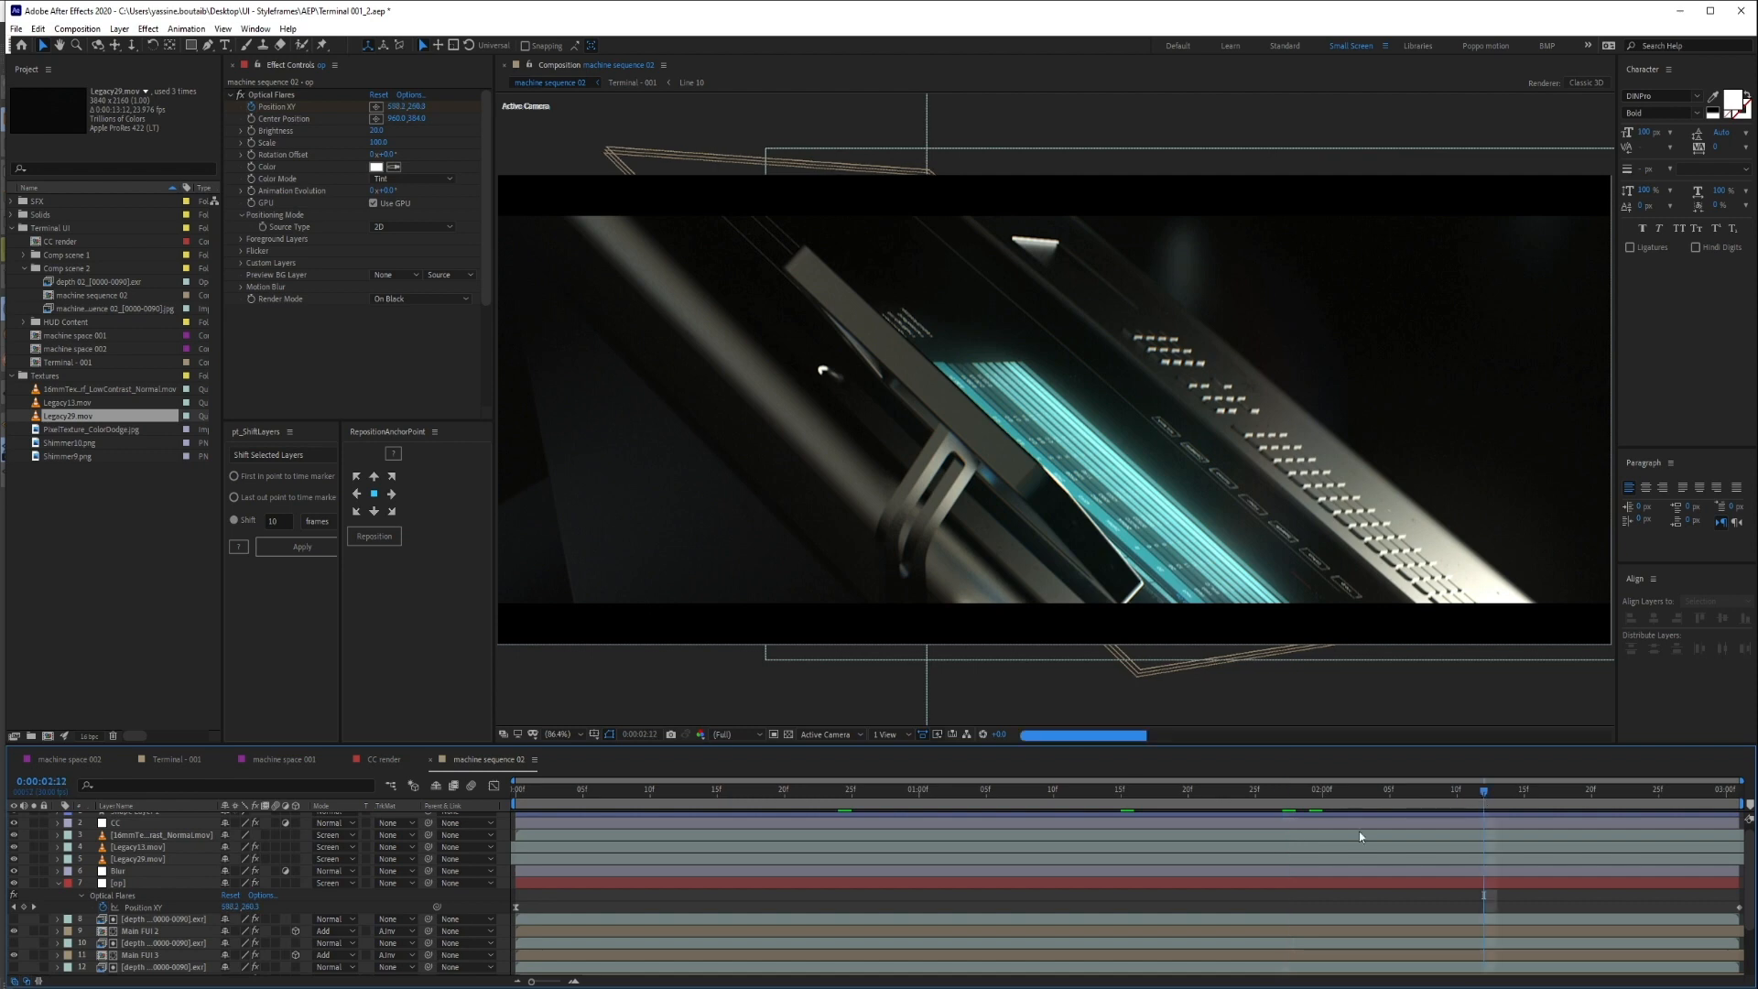
Apply a Tint effect to the soloed op layer and map white to a light blue
left_click(34, 882)
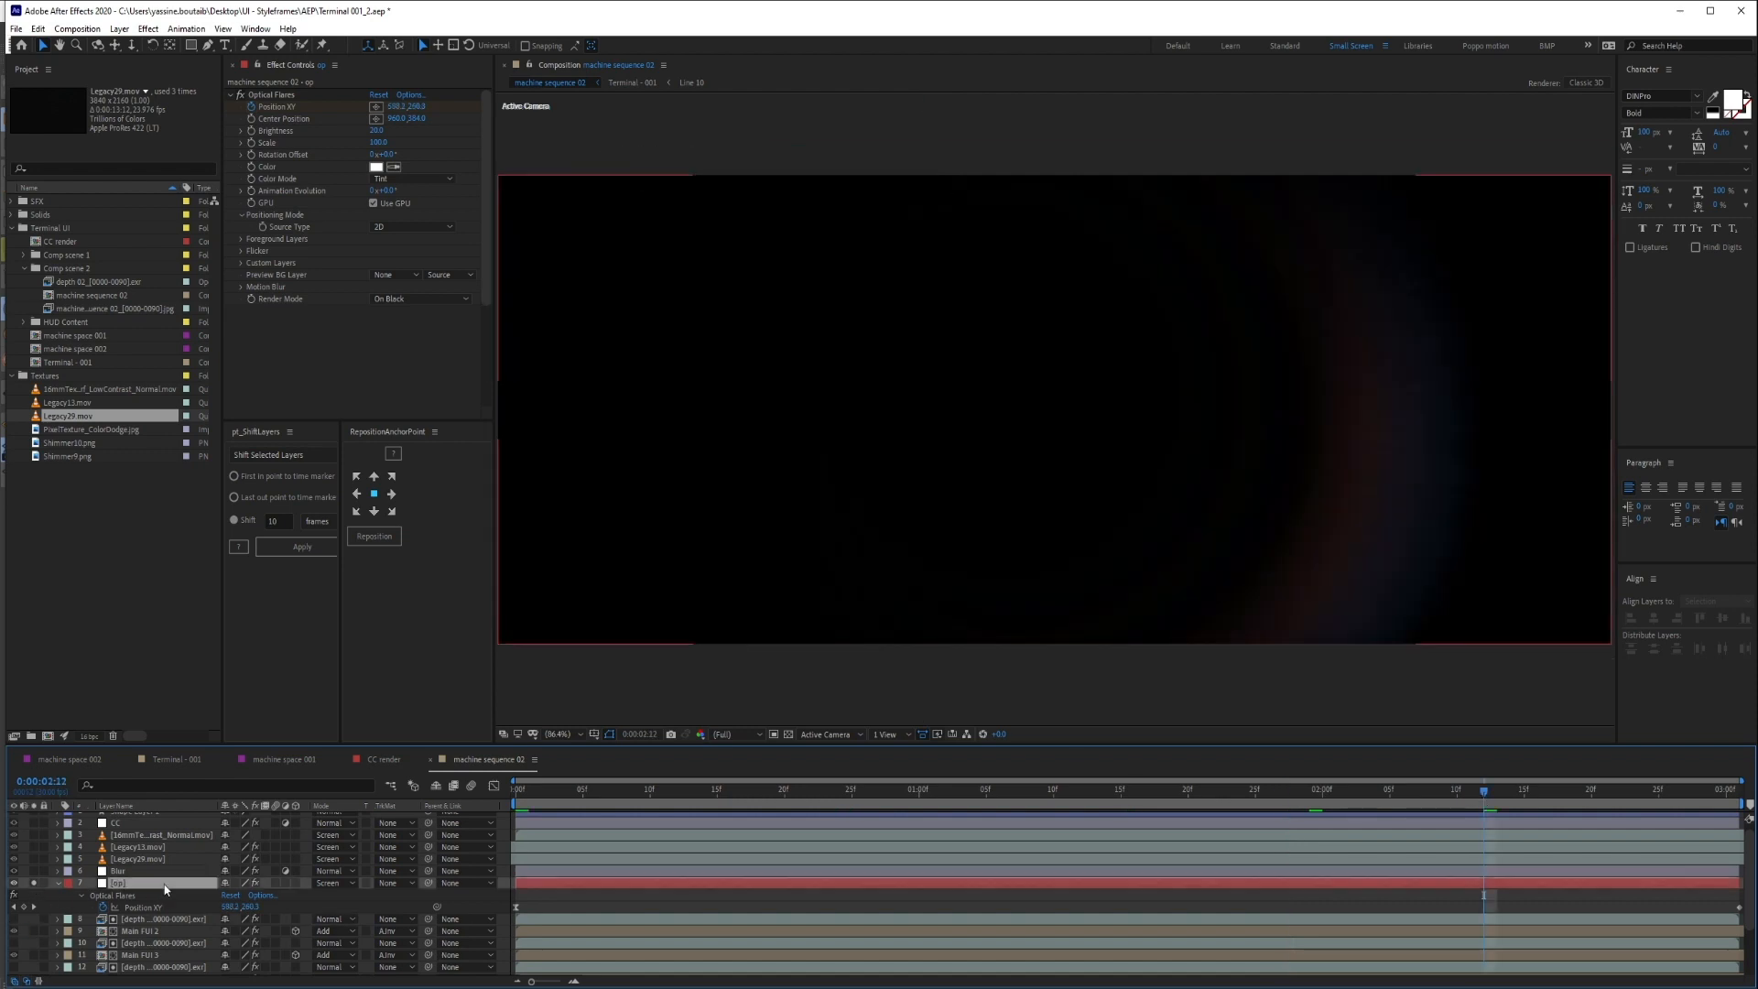
key("ctrl+space")
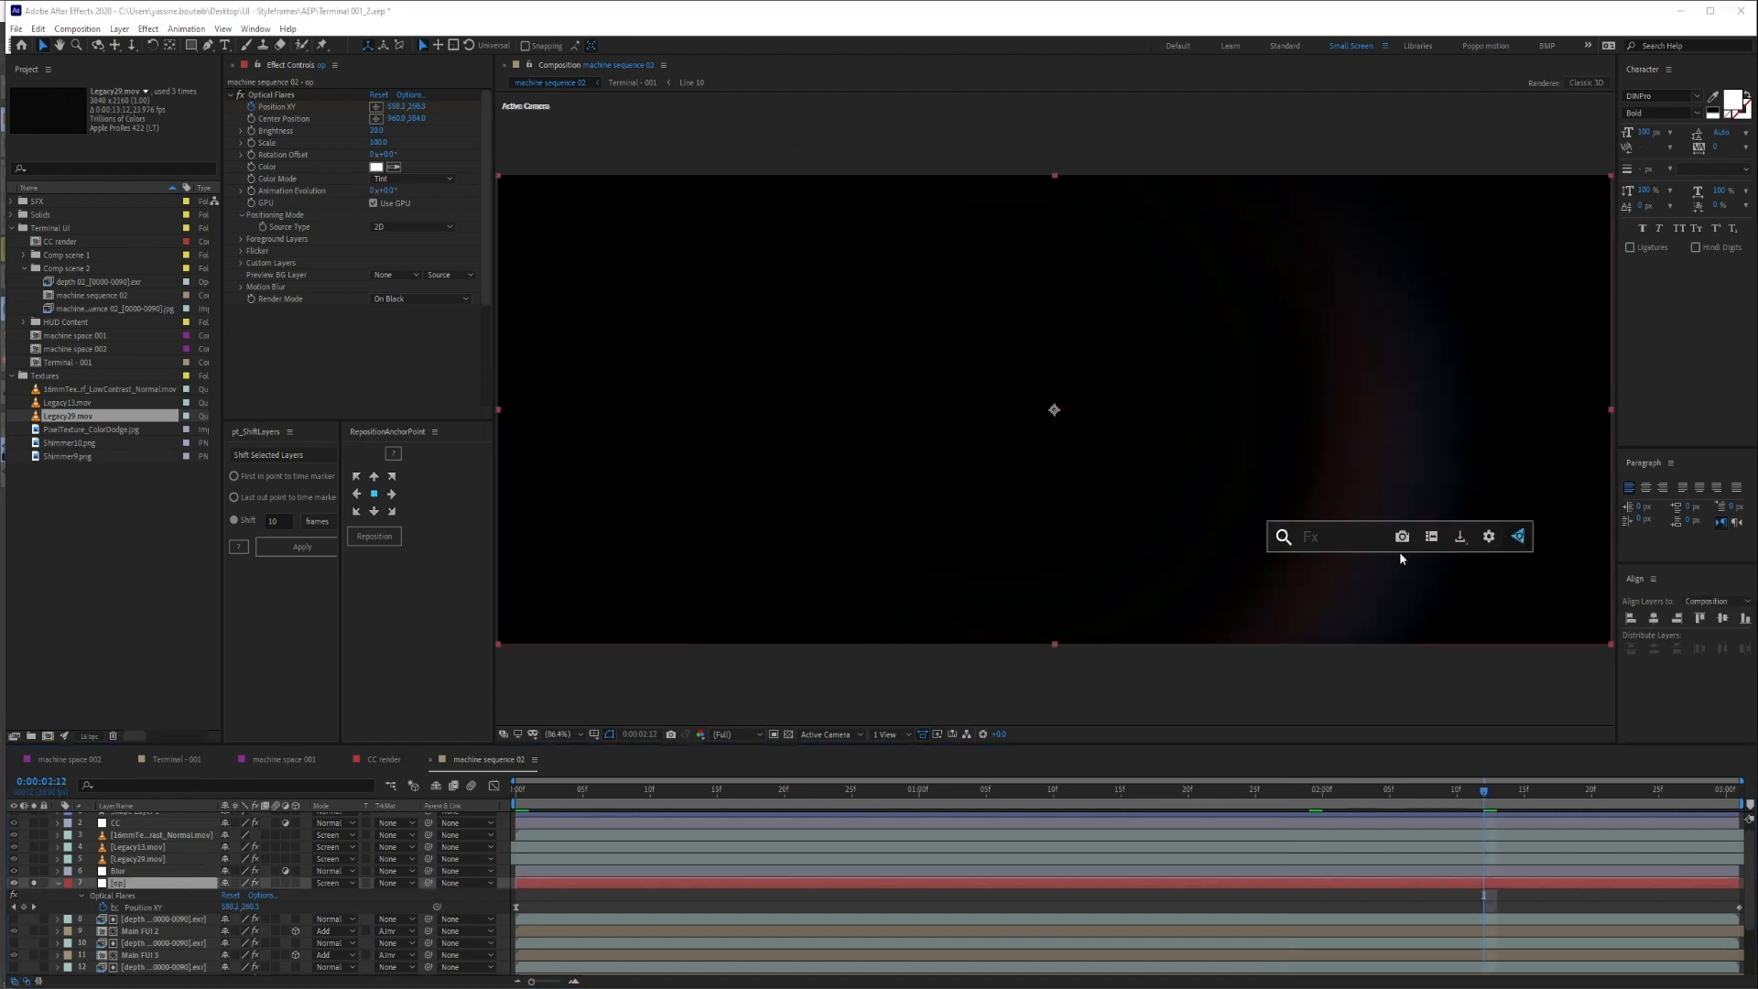
type("tint")
key("Return")
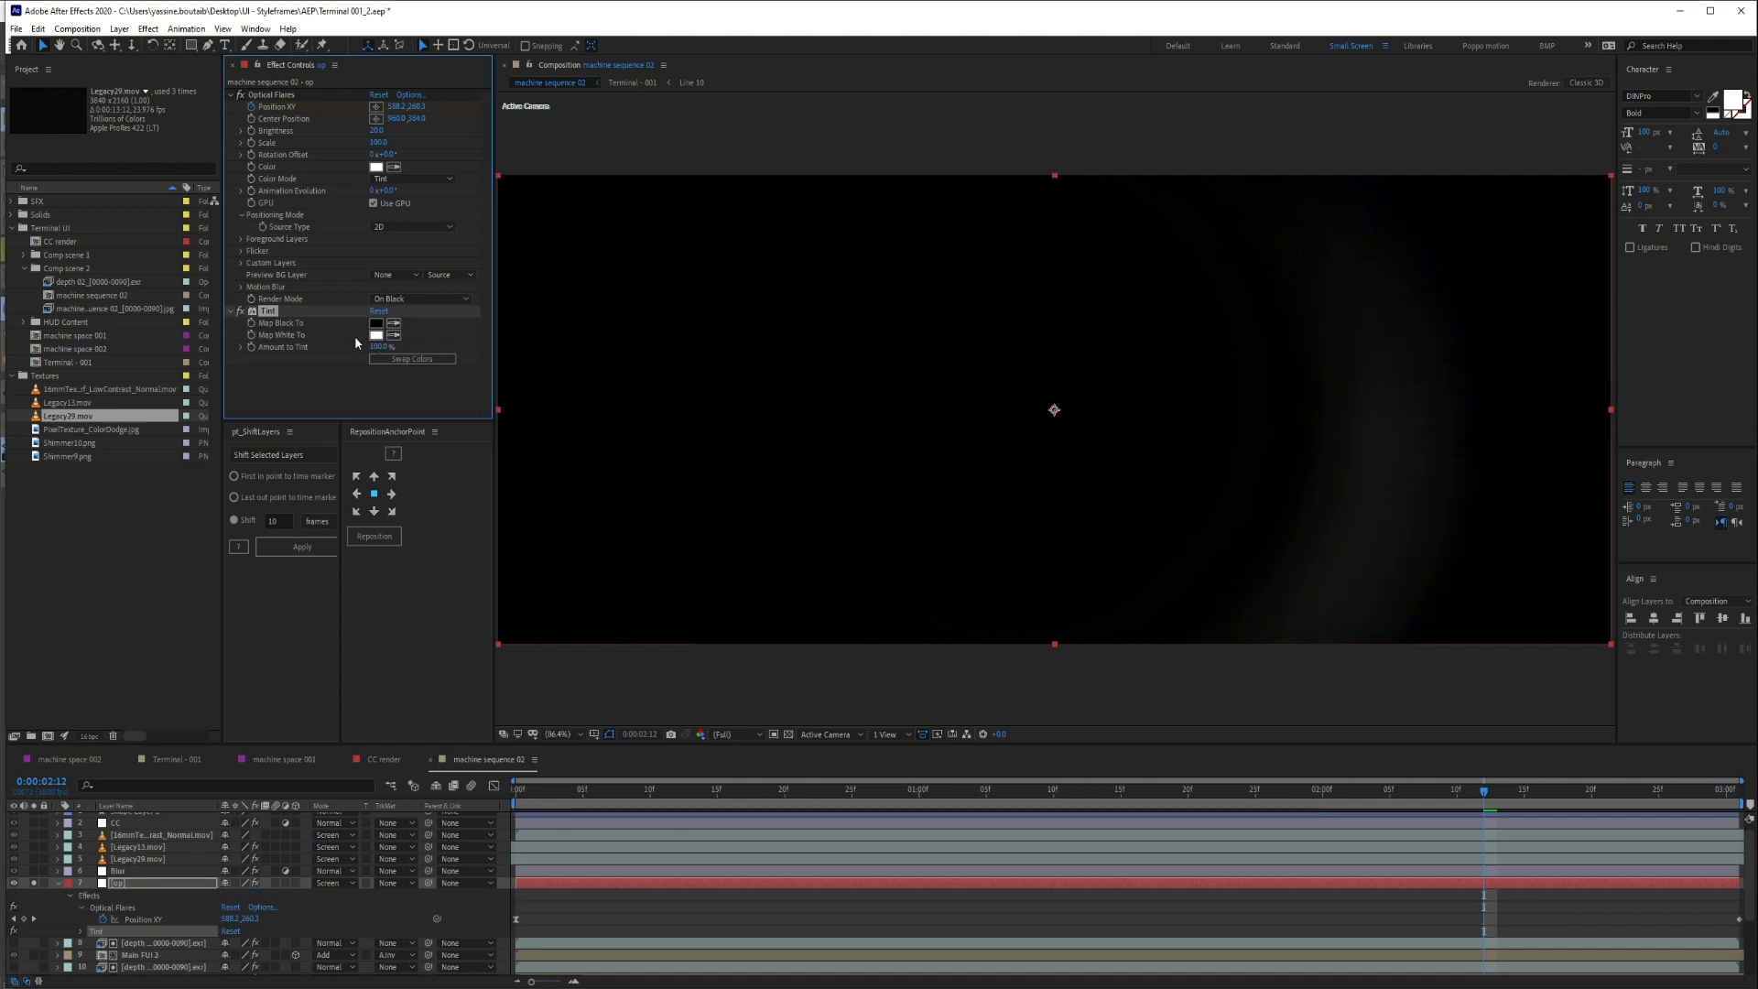
left_click(376, 335)
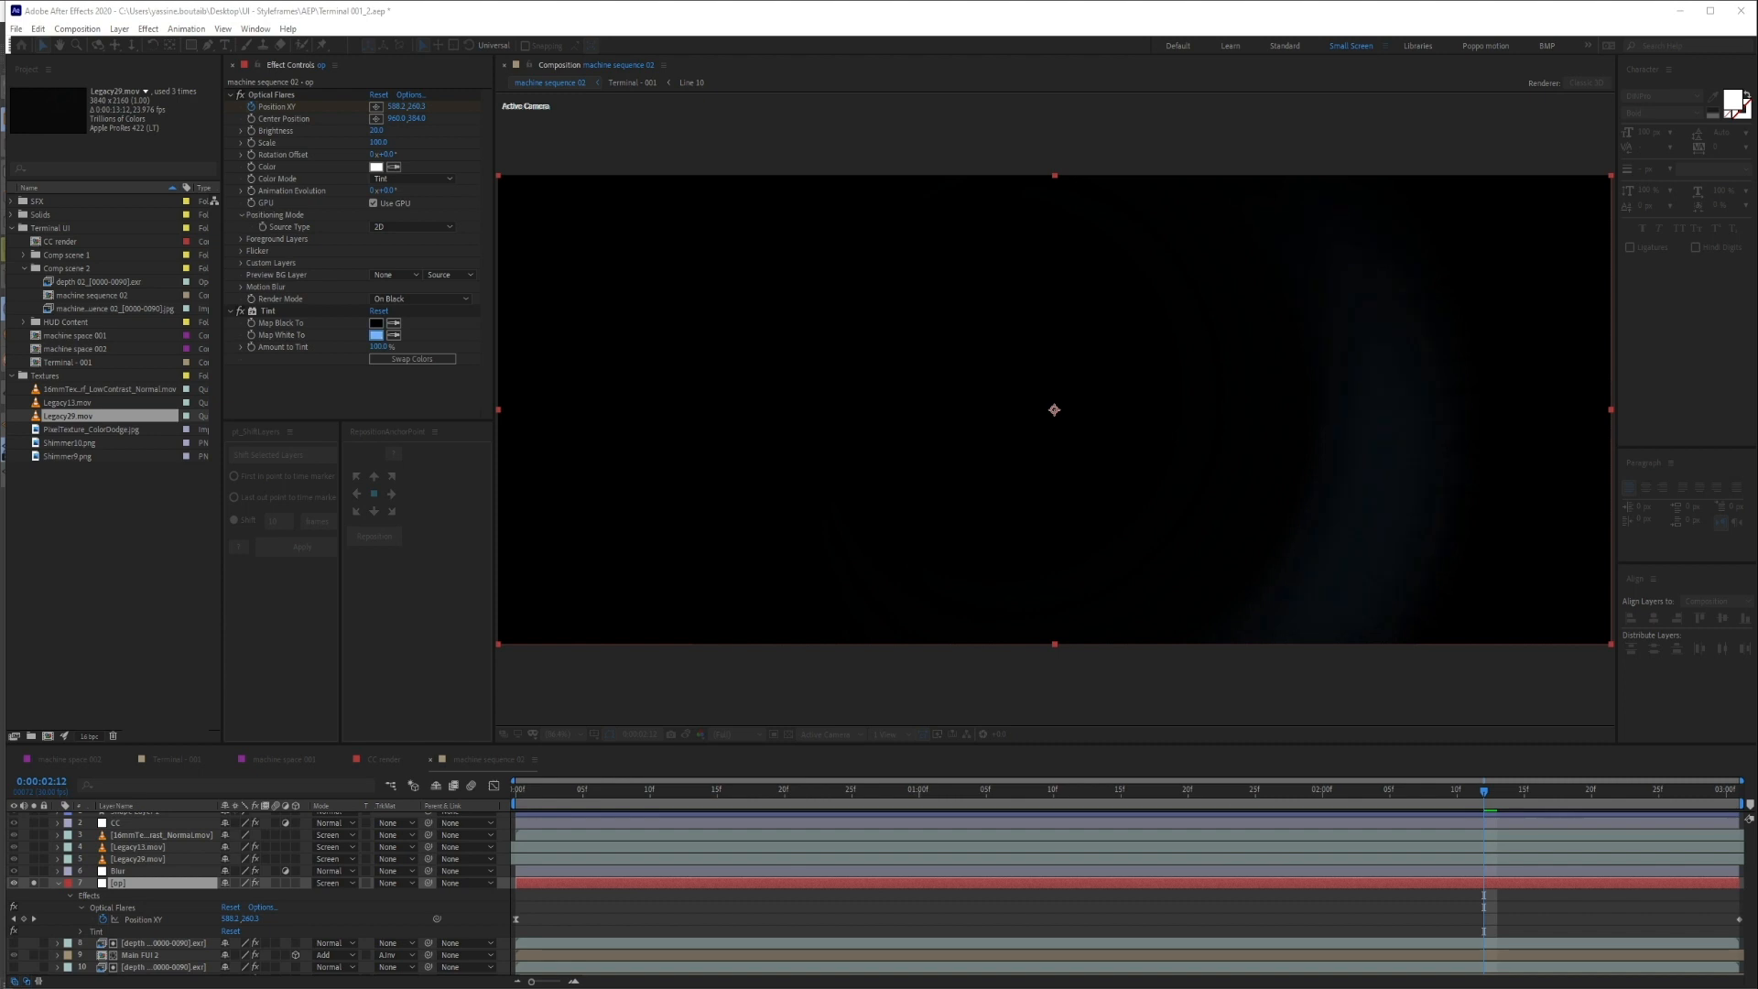
left_click(875, 263)
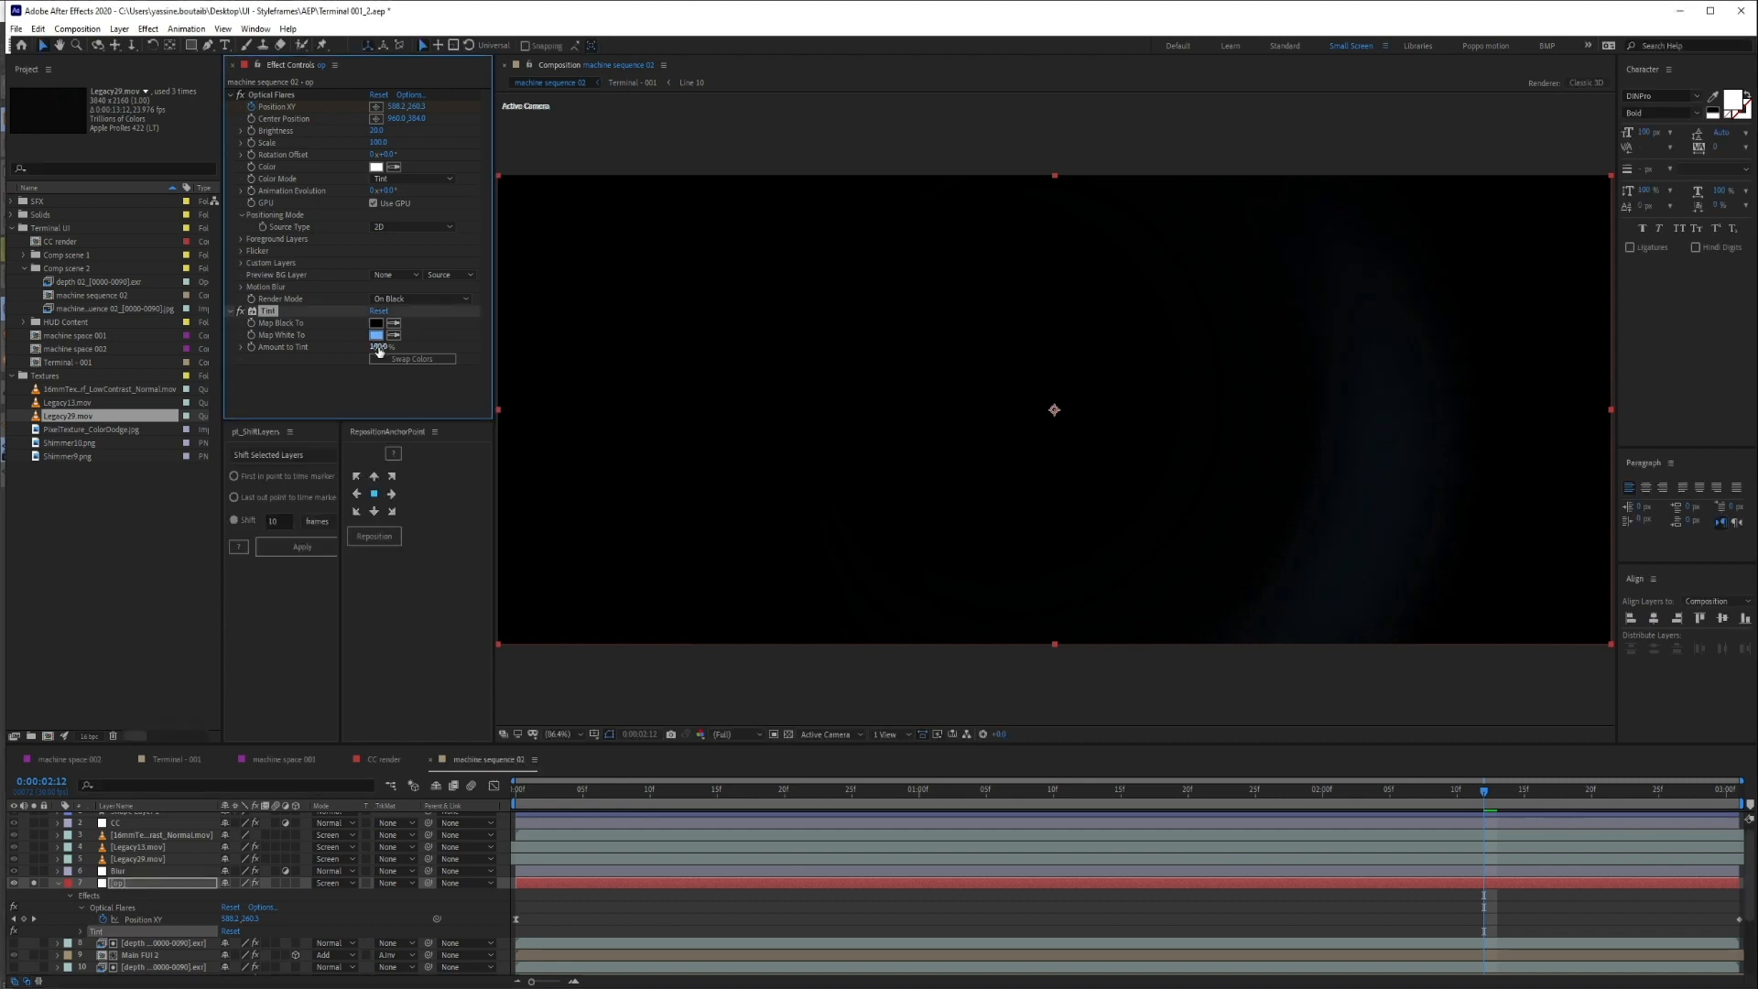
Reduce the op layer's Amount to Tint to 40%, then unsolo the layer and collapse its properties
left_click_drag(379, 348, 334, 352)
left_click(33, 883)
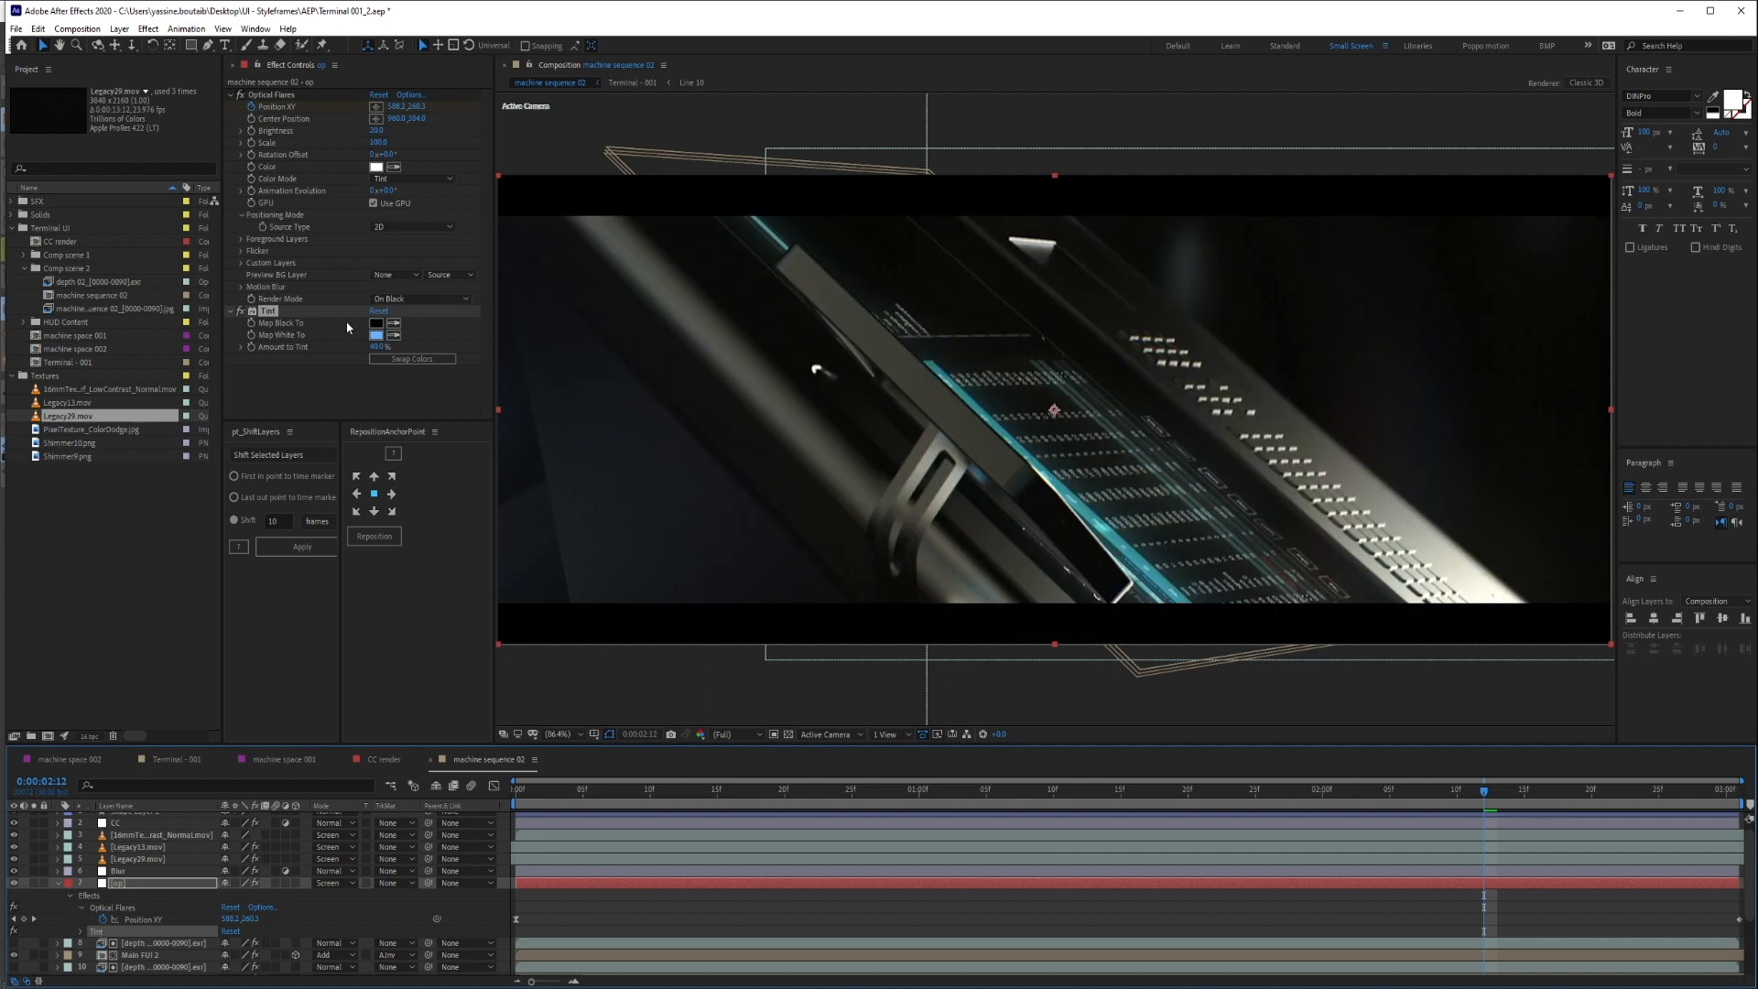
left_click(240, 313)
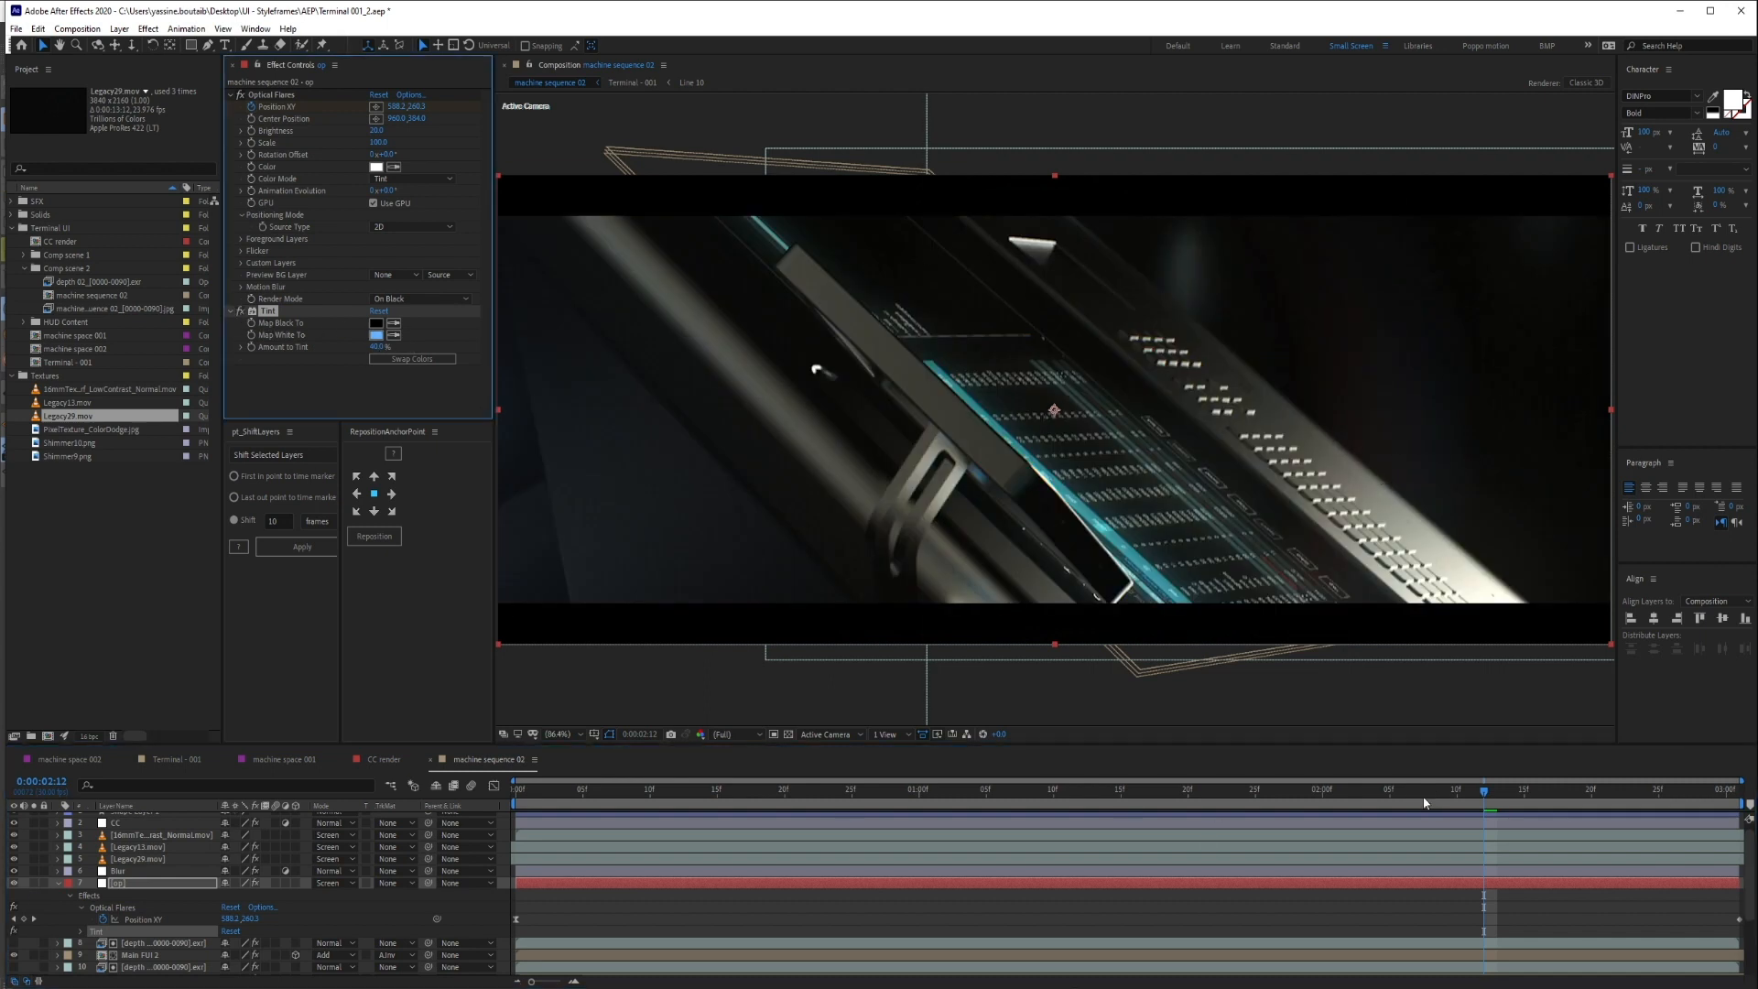
left_click_drag(1415, 792, 1081, 791)
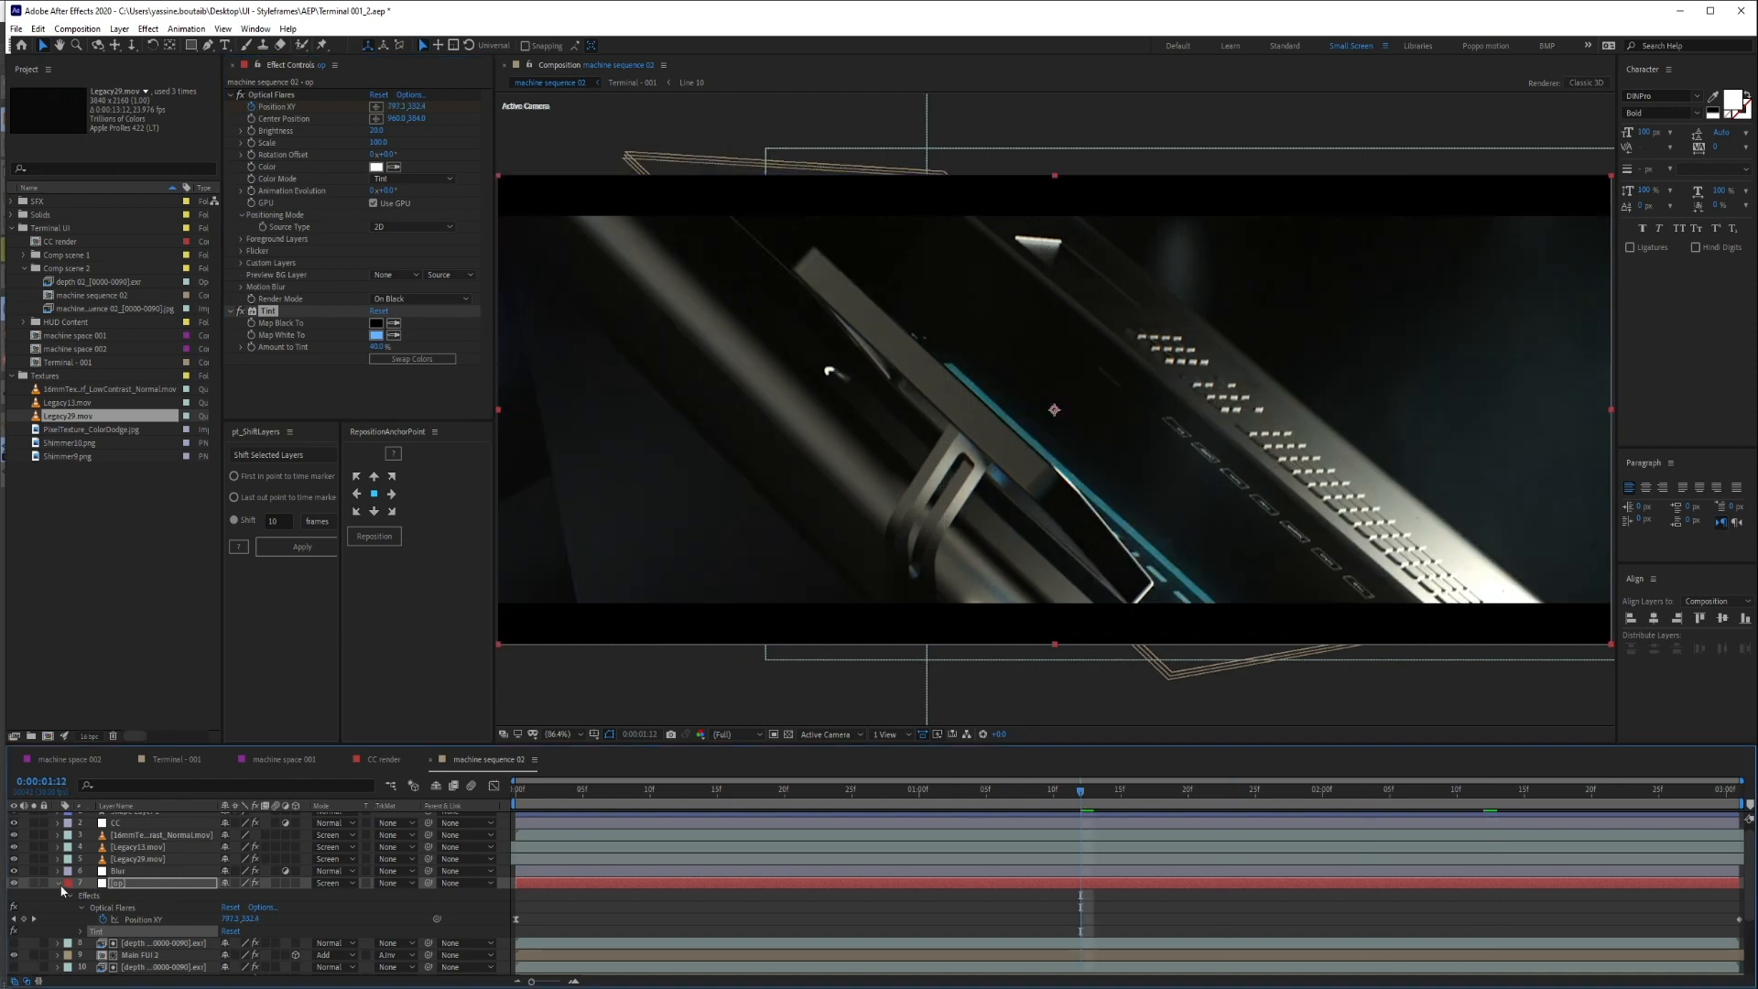
left_click(57, 883)
Apply a Tint effect to the Legacy13.mov layer, mapping white to cyan blue with Amount to Tint at 40%
left_click(163, 861)
left_click(147, 847)
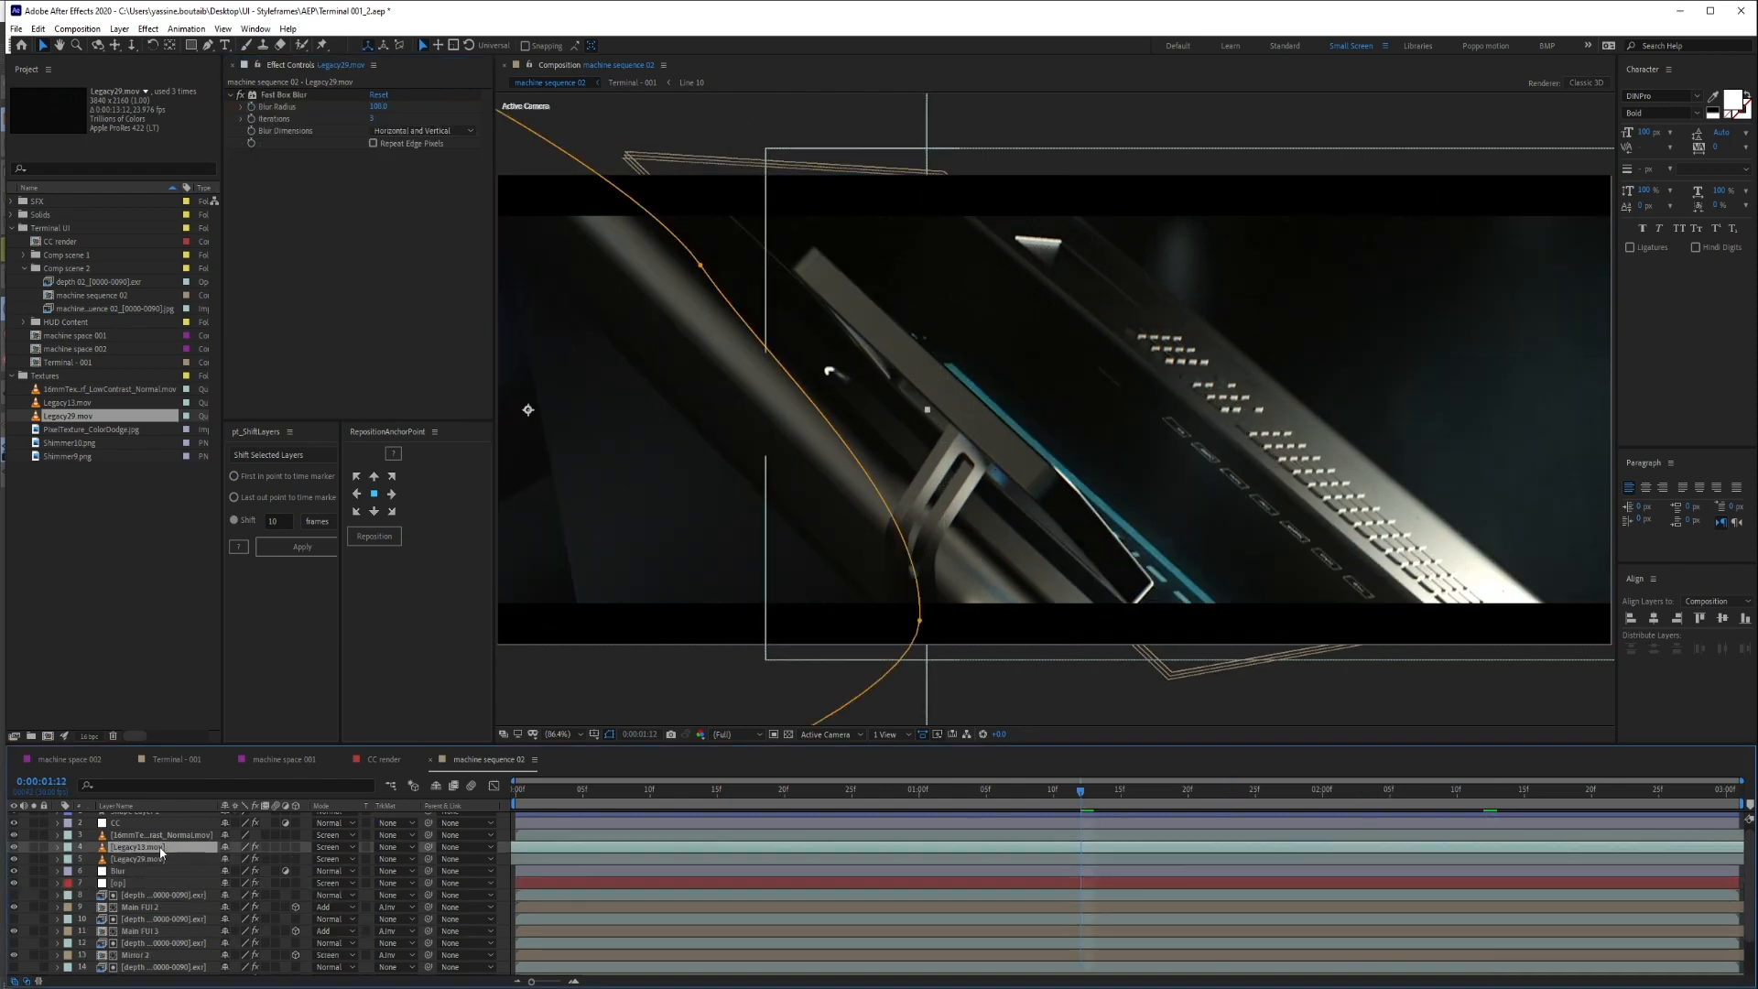
key("ctrl+space")
type("tint")
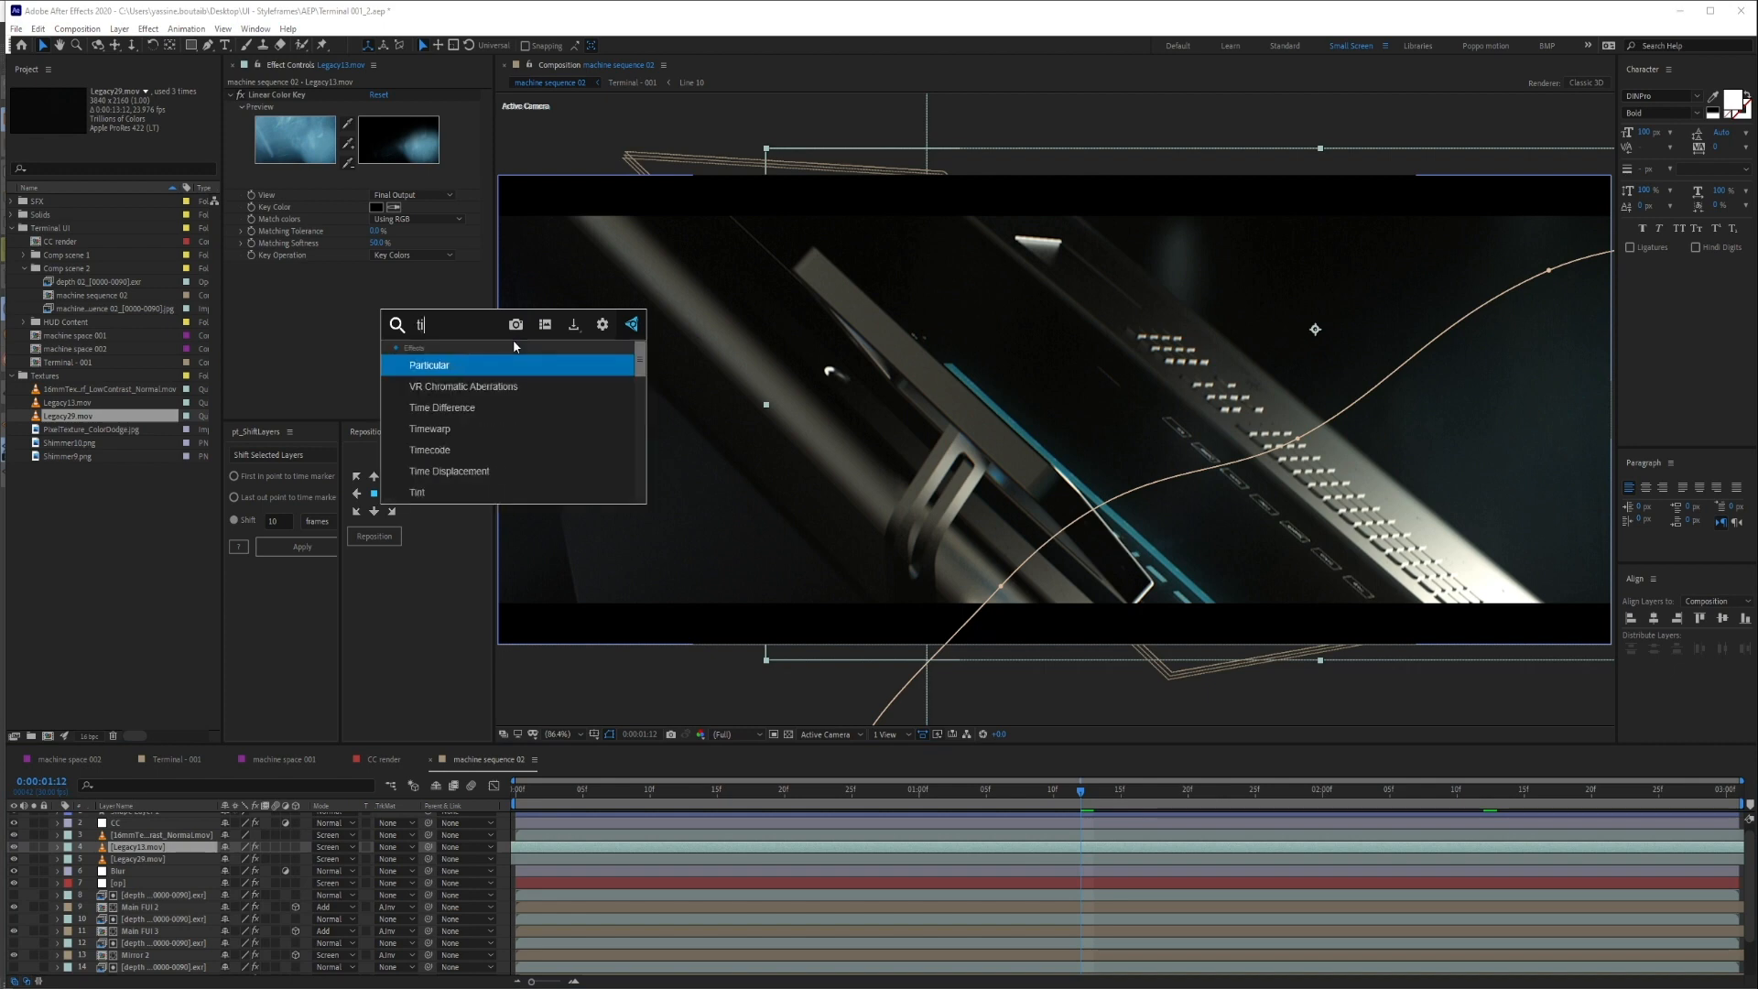
key("Return")
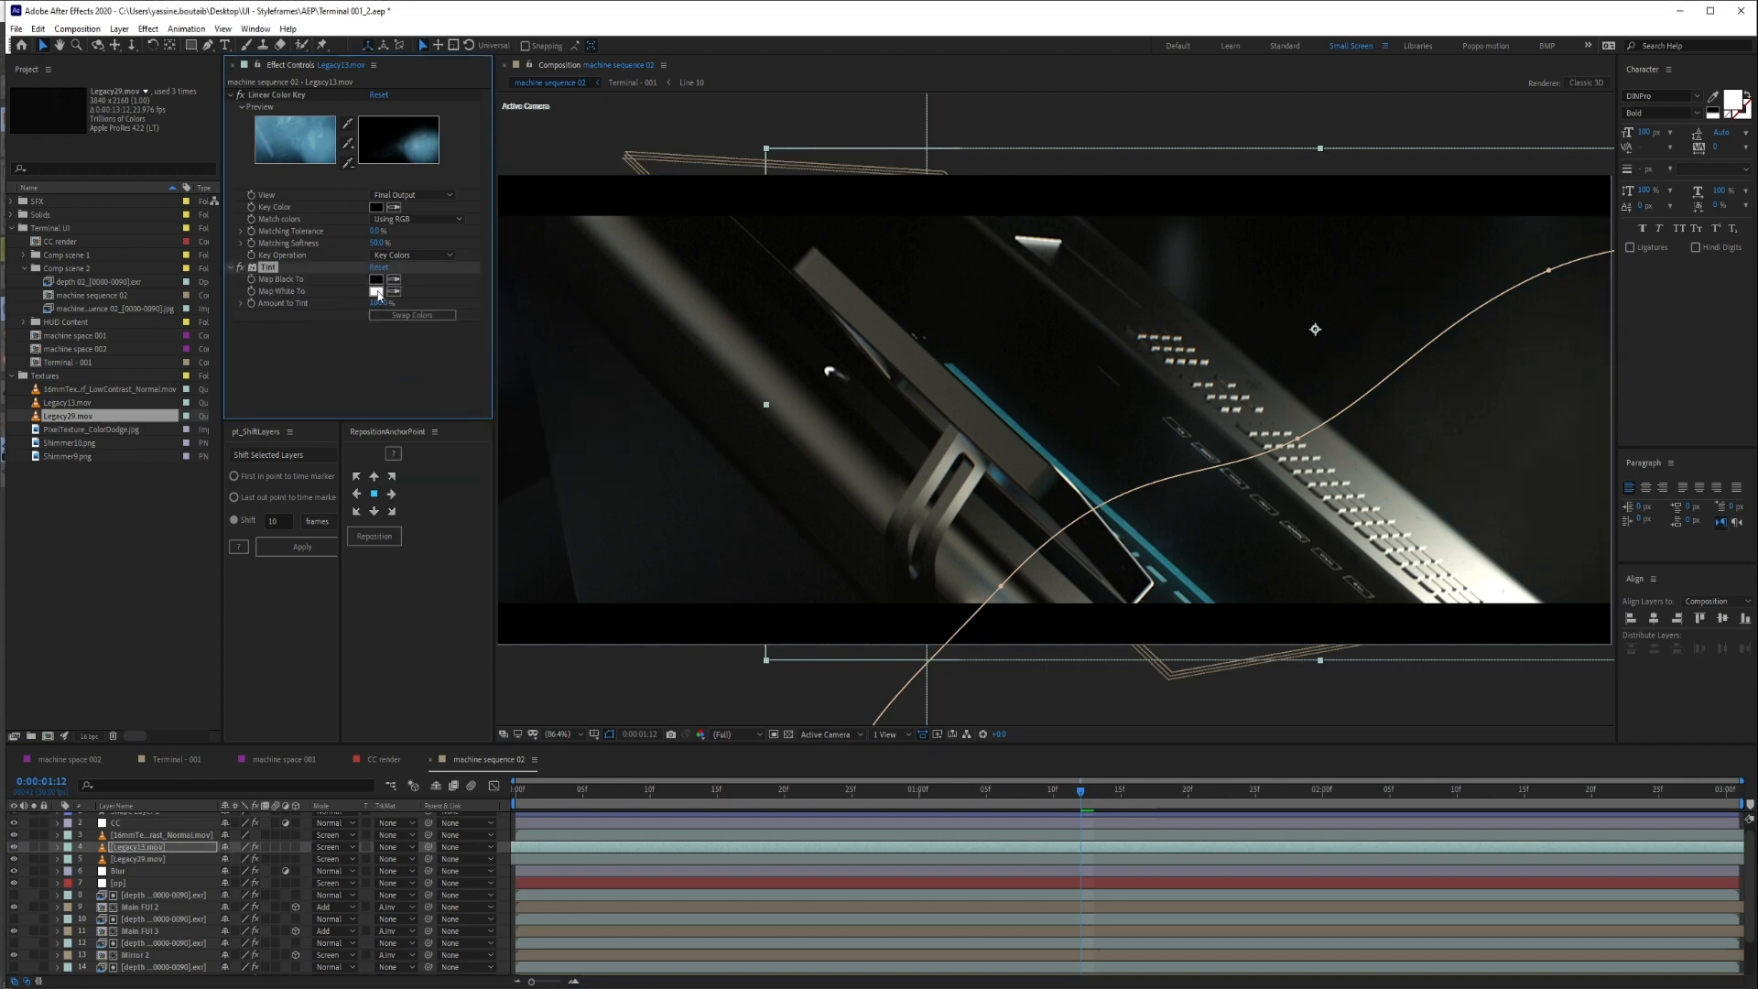
left_click(381, 293)
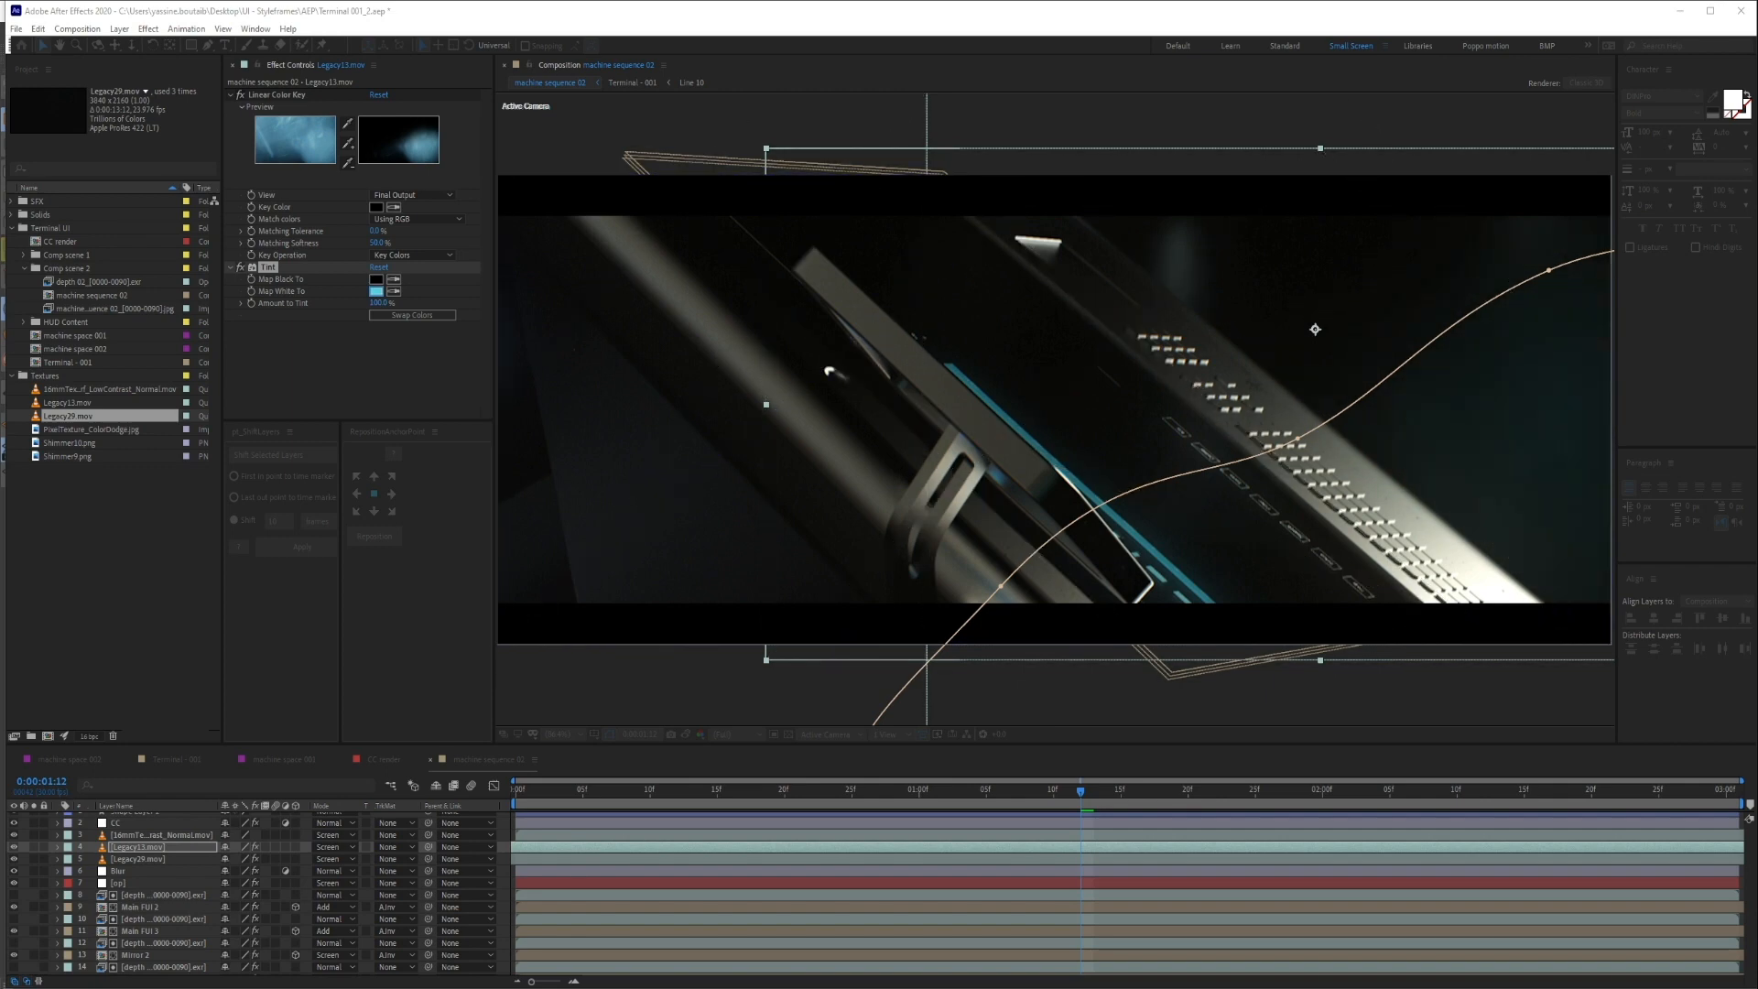
left_click_drag(379, 302, 283, 300)
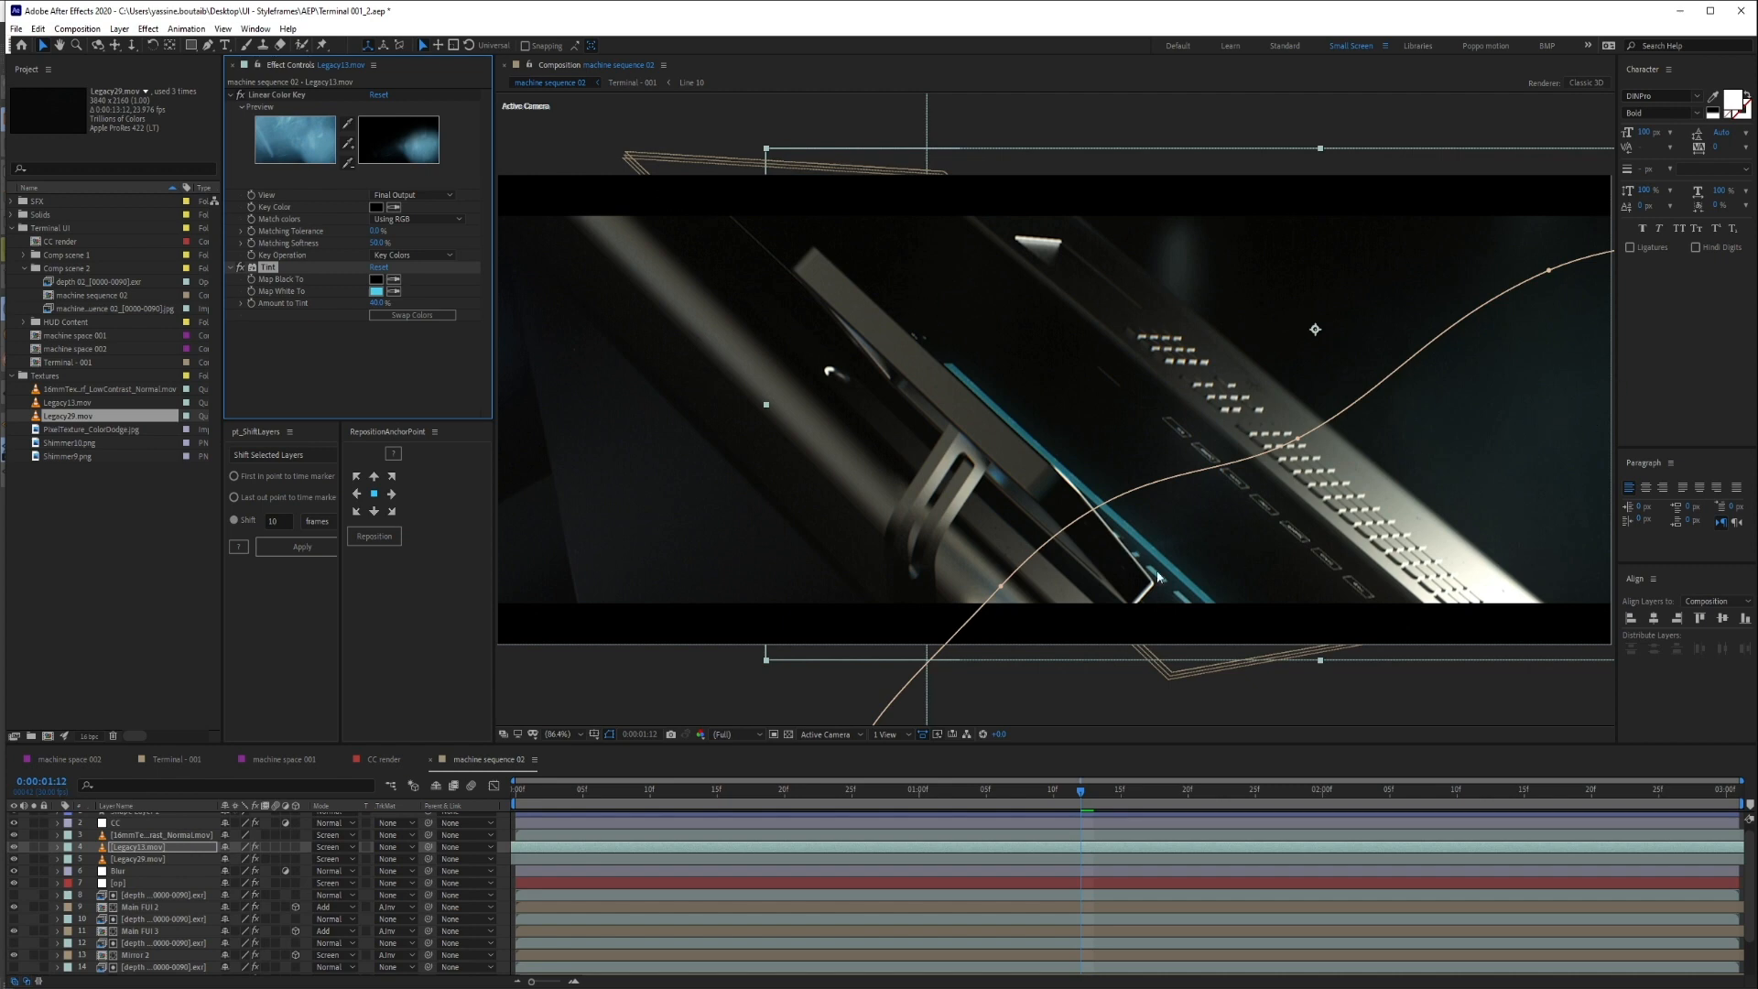
left_click(504, 836)
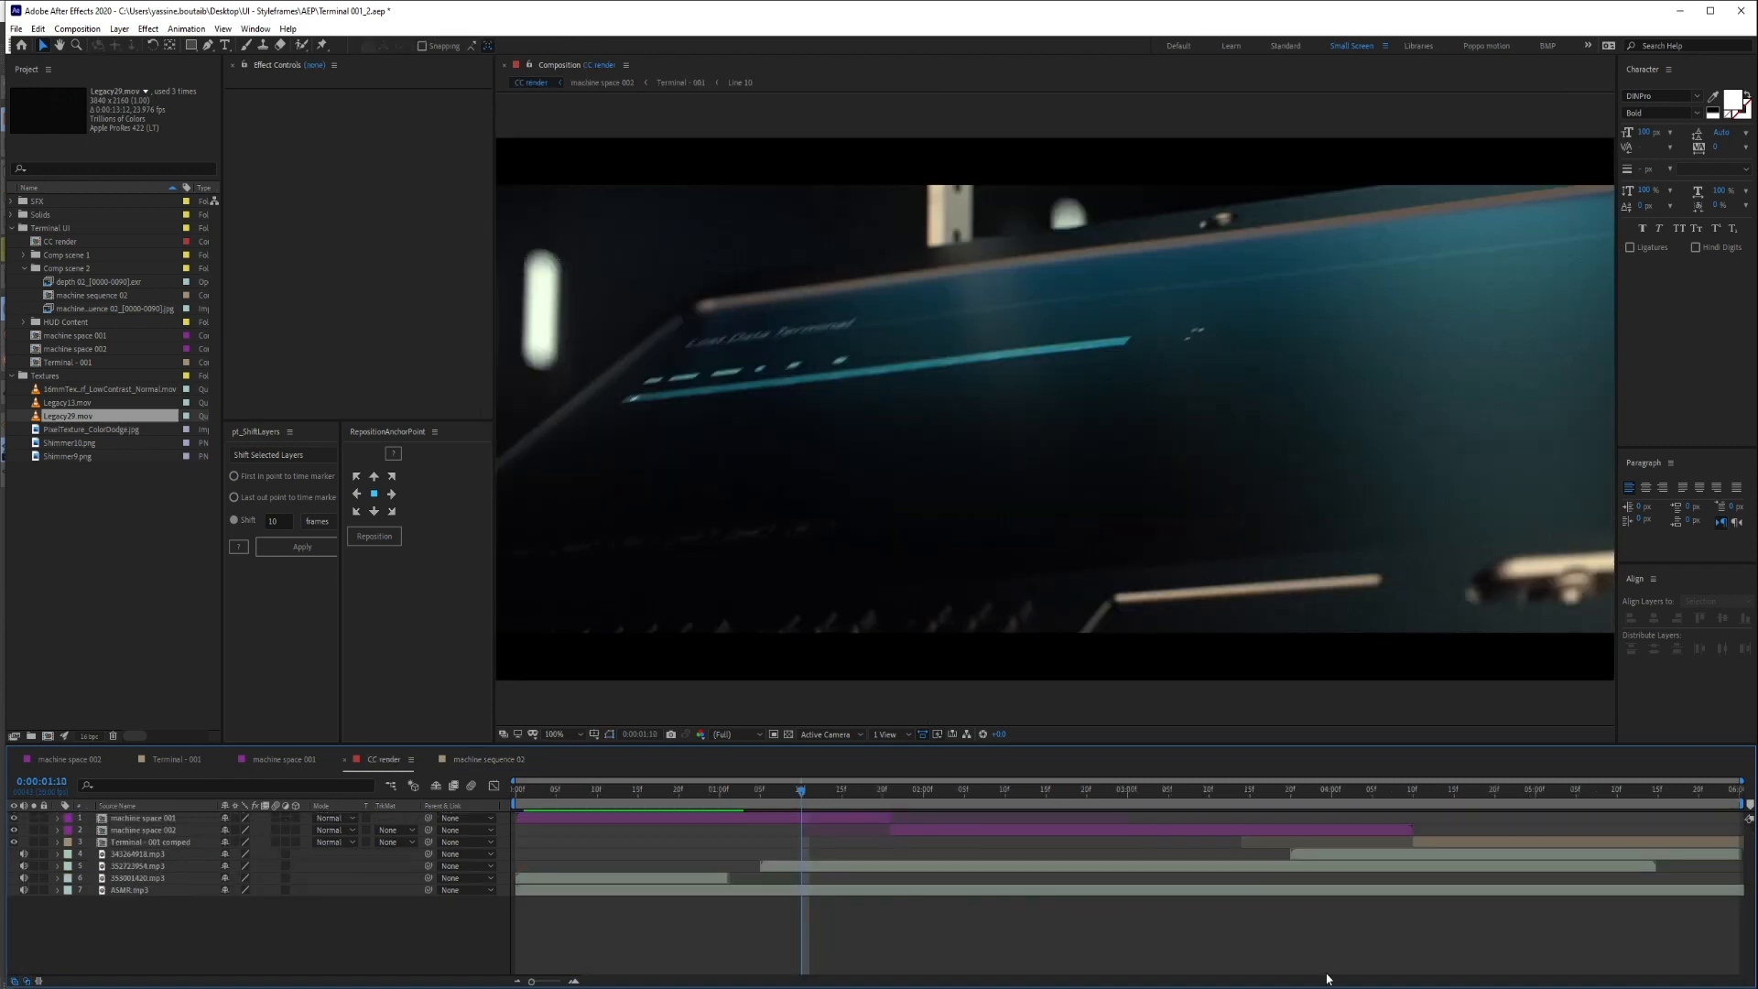
Review the CC render composition at 4:05 and 4:23 and inspect the Shimmer10 and PixelTexture_ColorDodge images in the project
left_click(634, 886)
left_click_drag(1067, 793, 1372, 789)
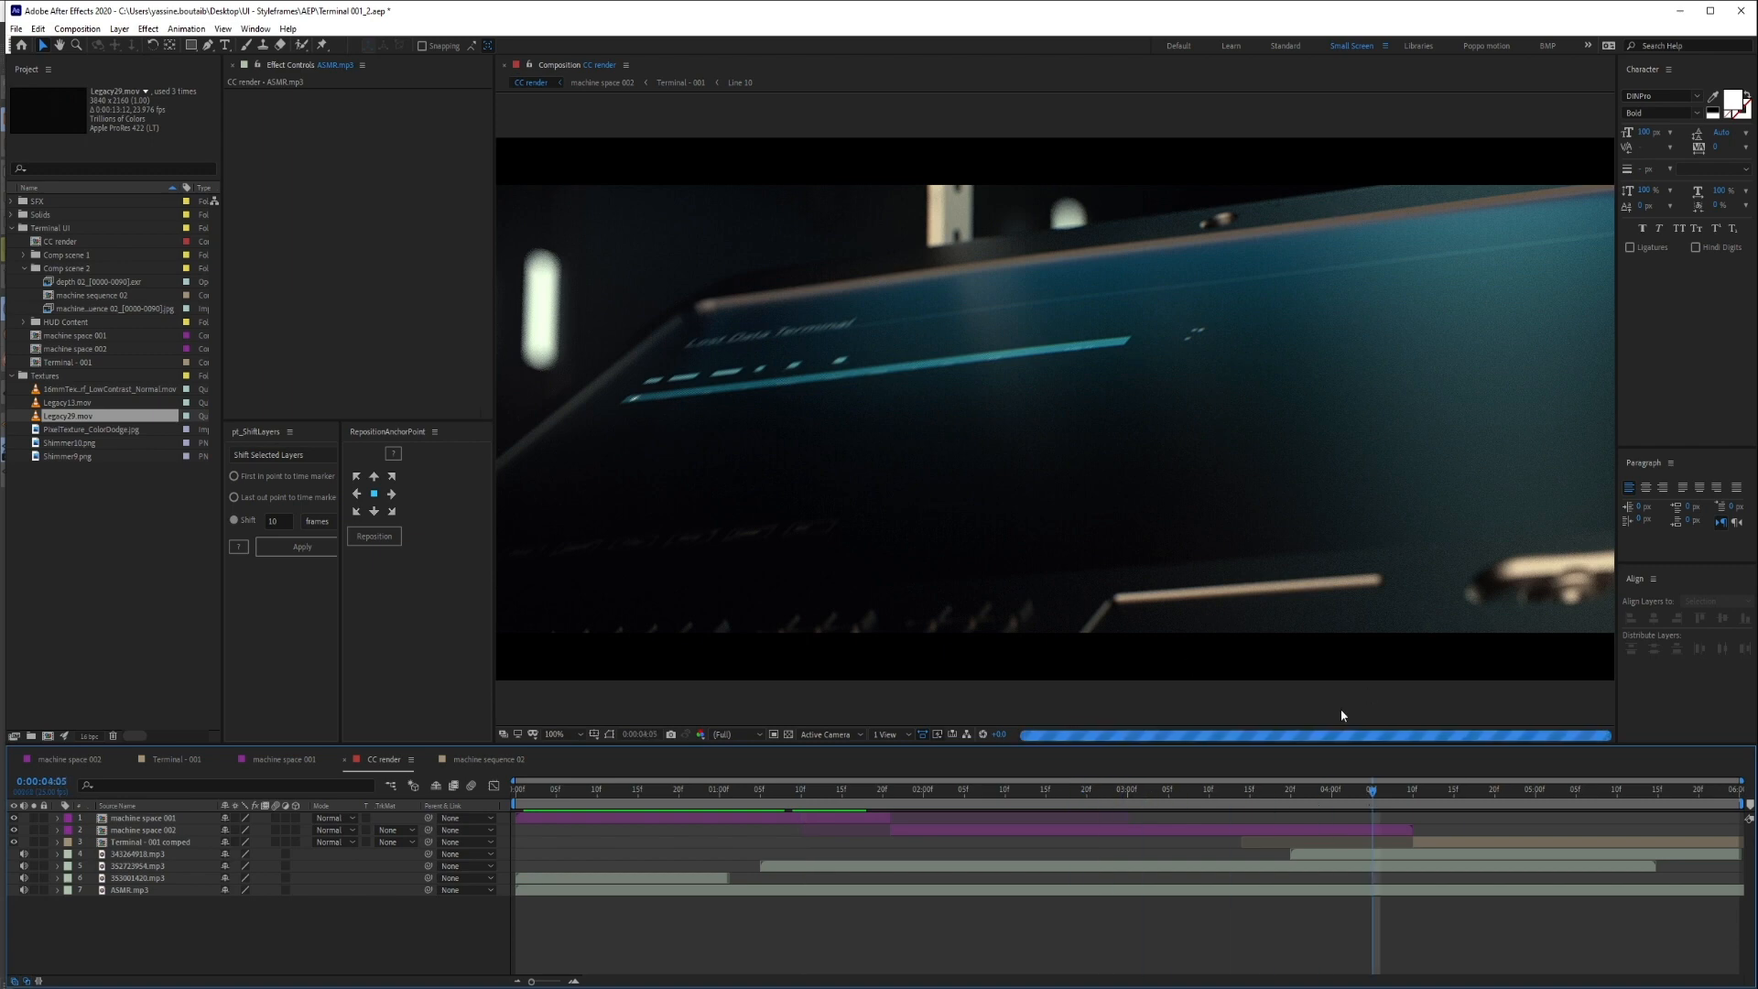
left_click(1519, 793)
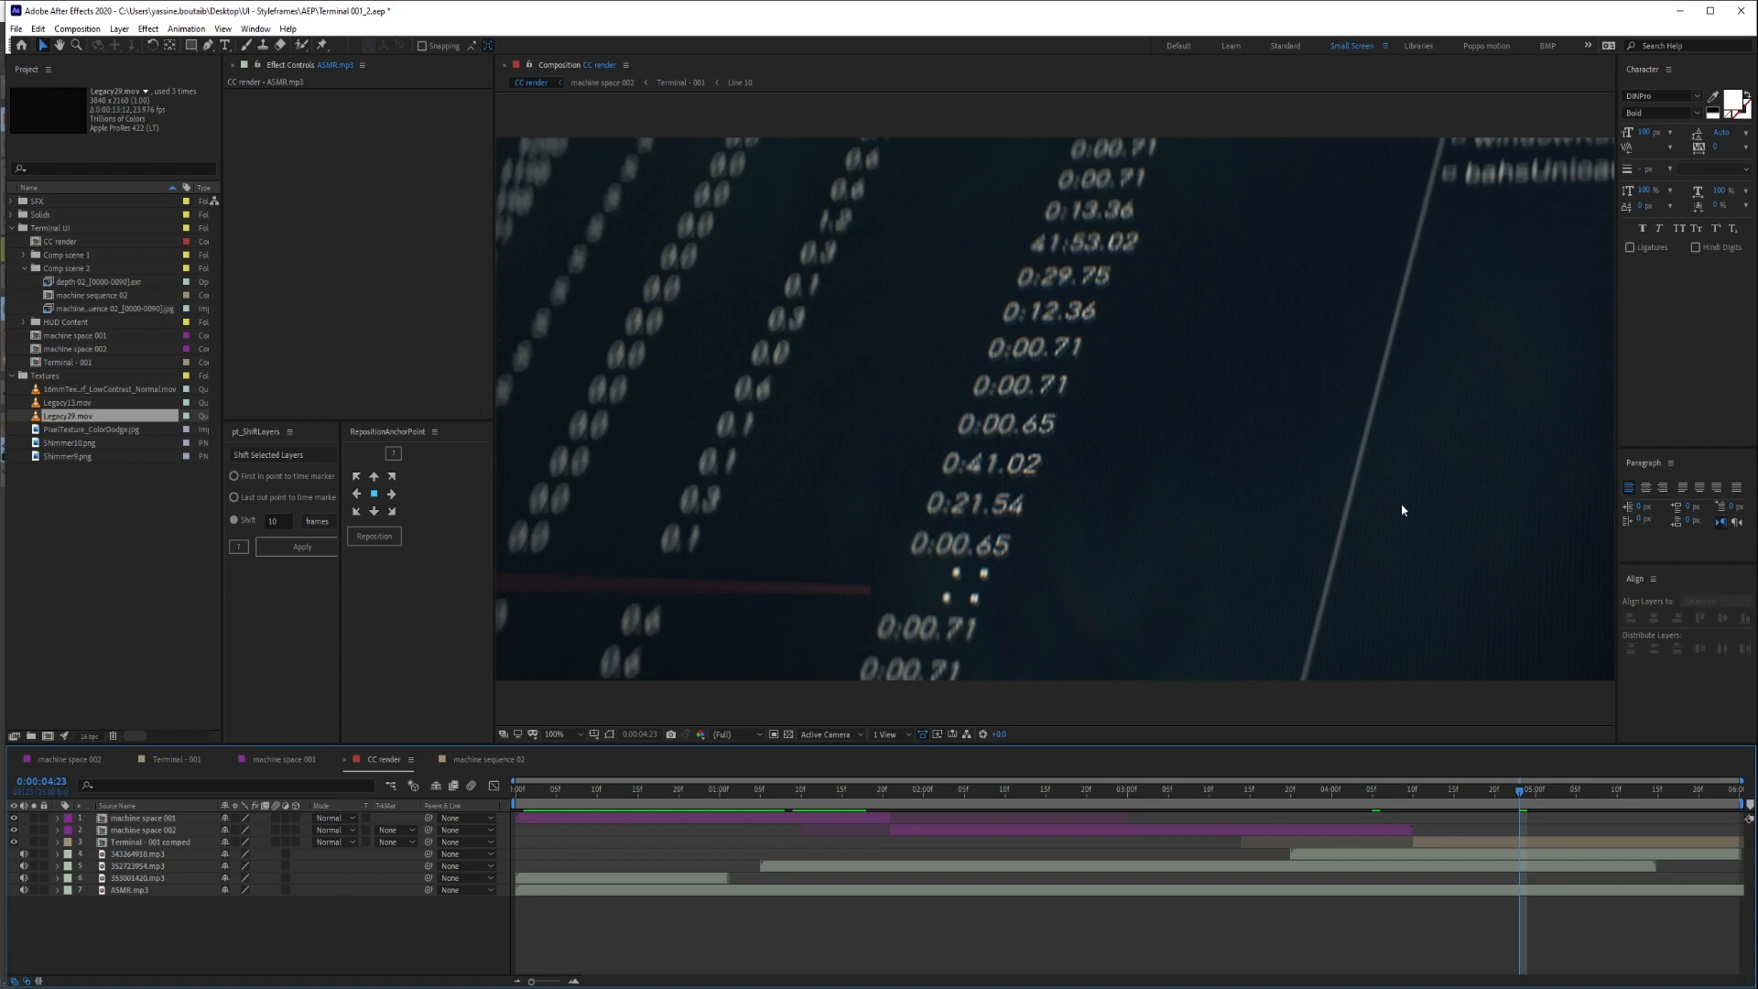
left_click(81, 443)
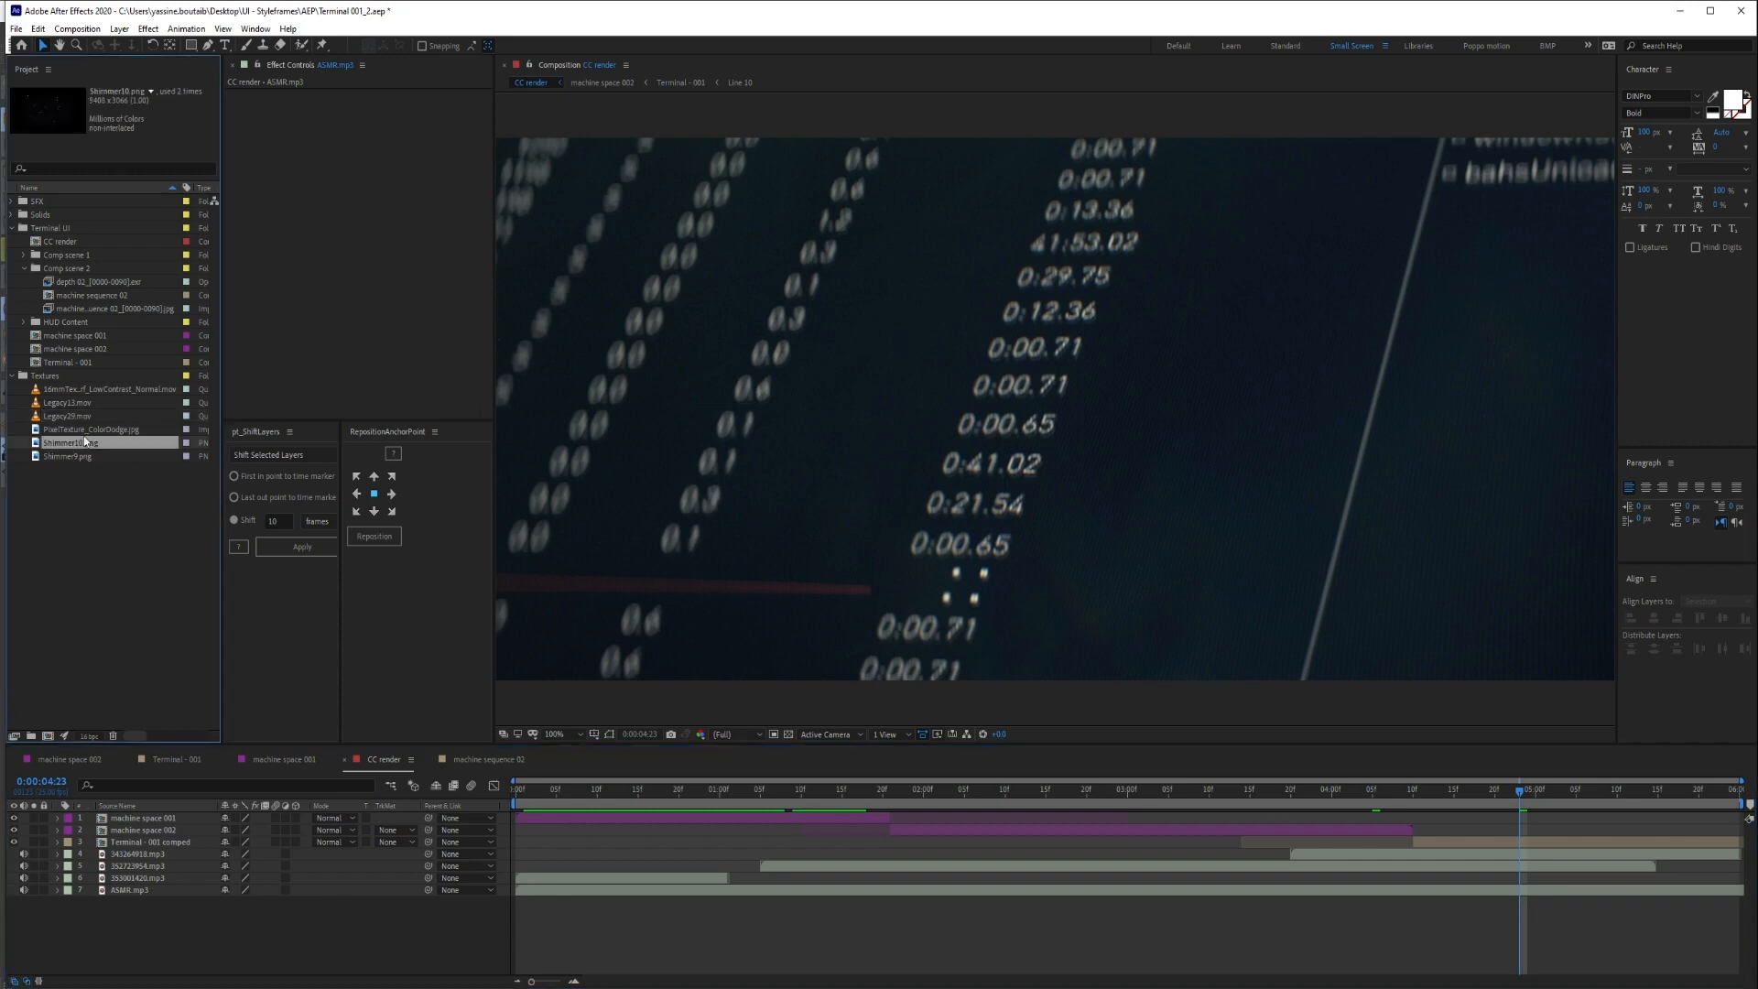
left_click(81, 429)
left_click(79, 485)
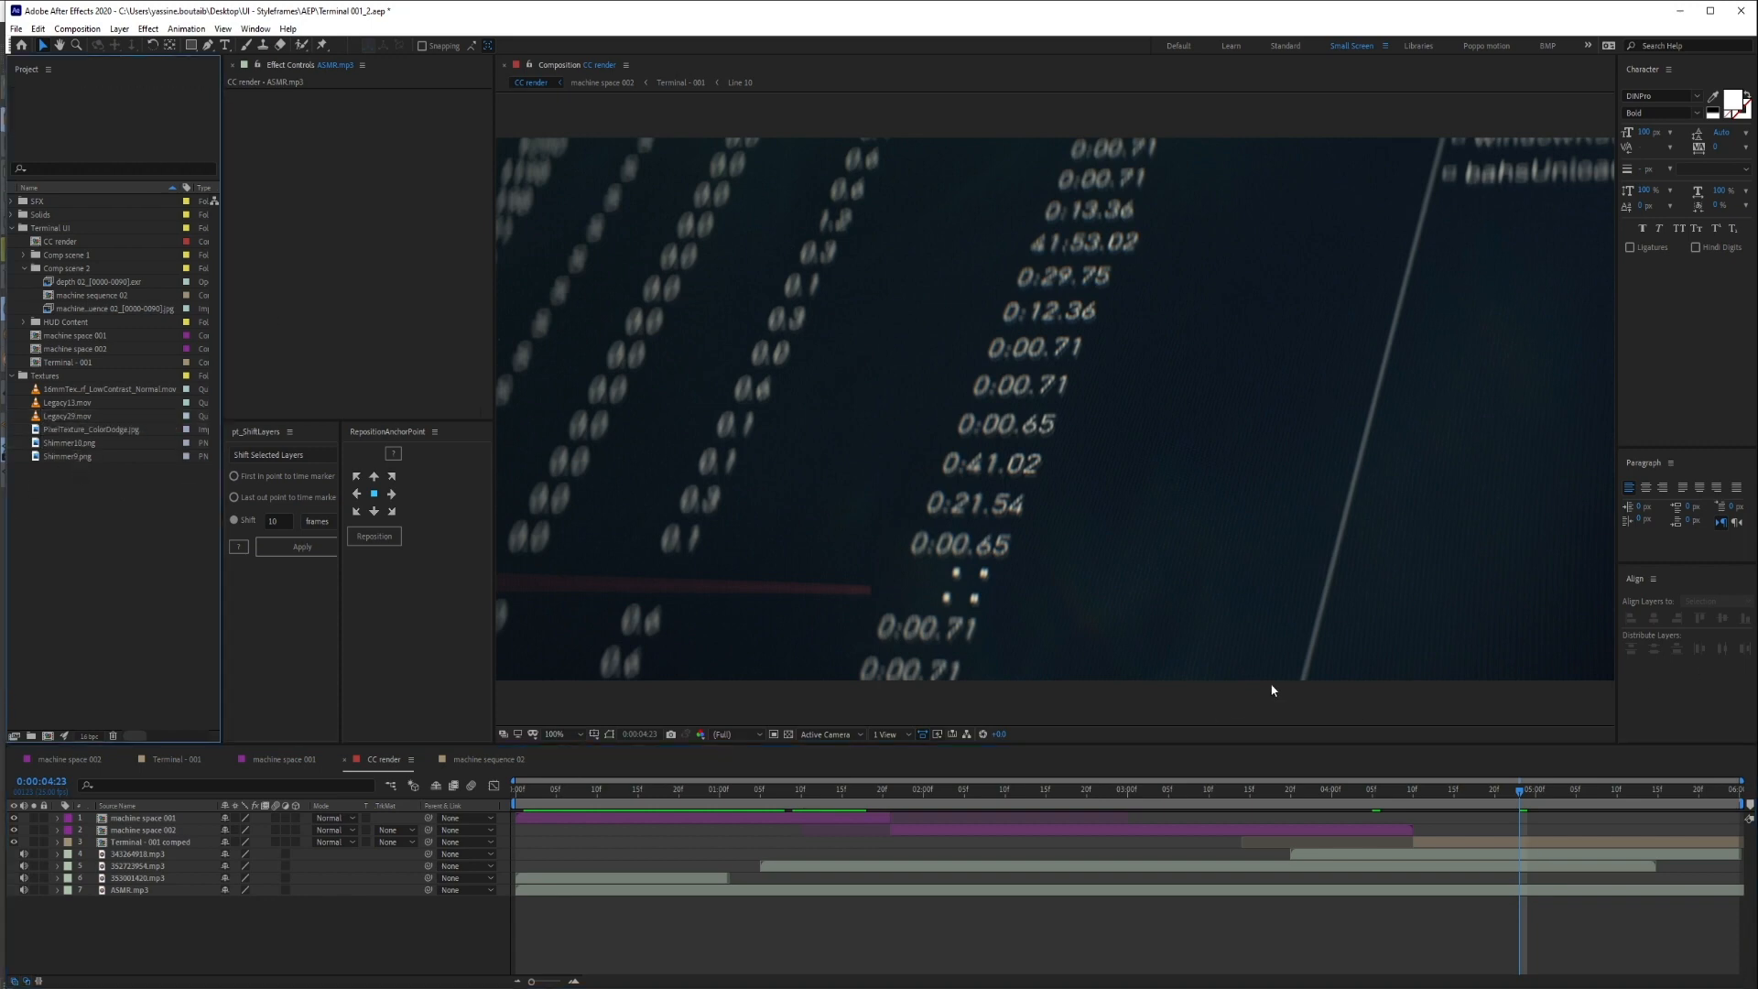